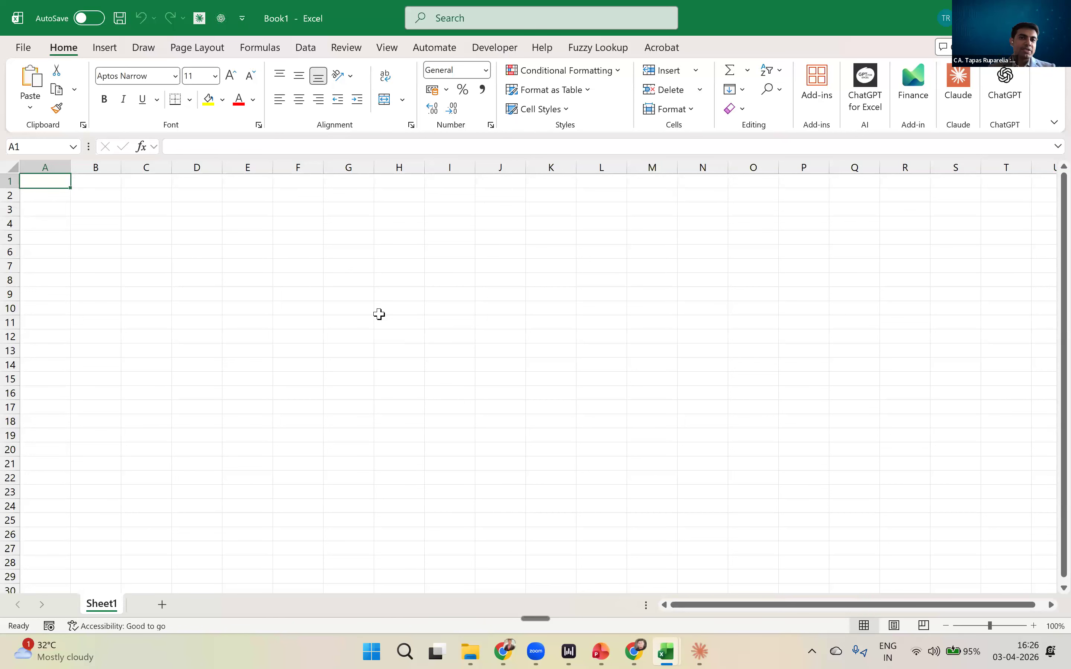
- Search Windows for "power" and launch PowerToys (Preview)
key(super)
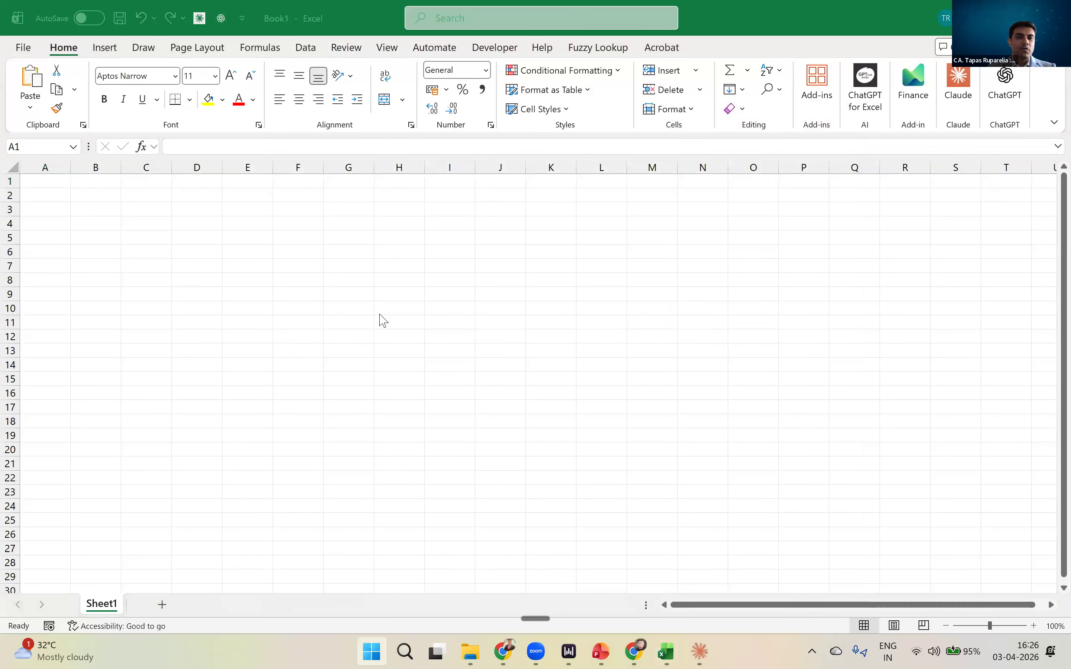
text(powe)
key(BackSpace)
key(BackSpace)
key(BackSpace)
text(p)
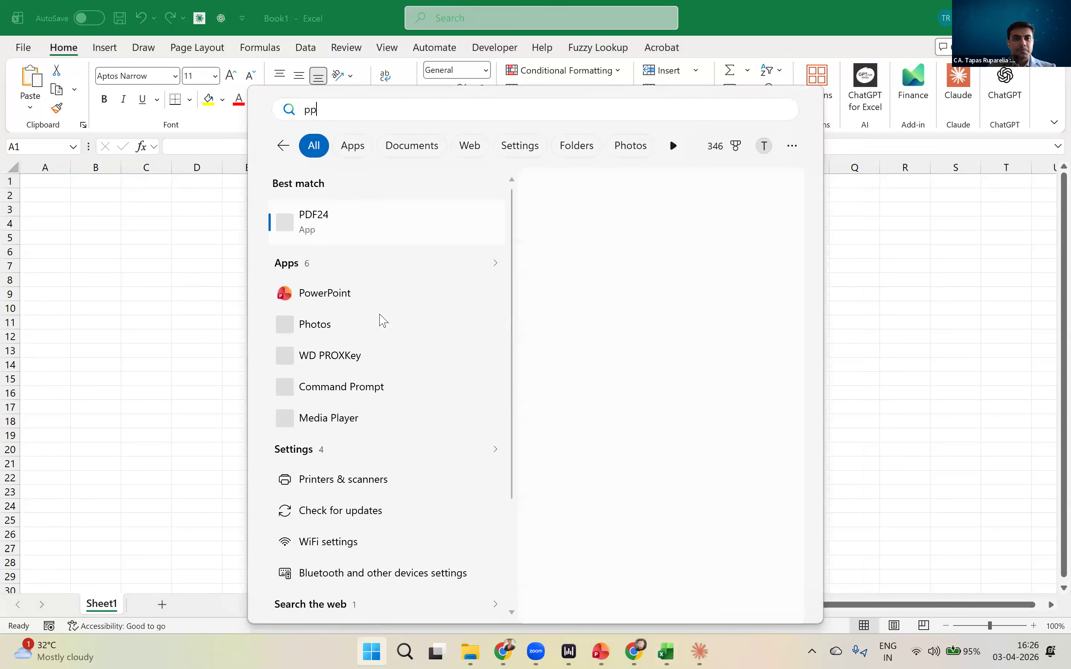
key(BackSpace)
text(ower)
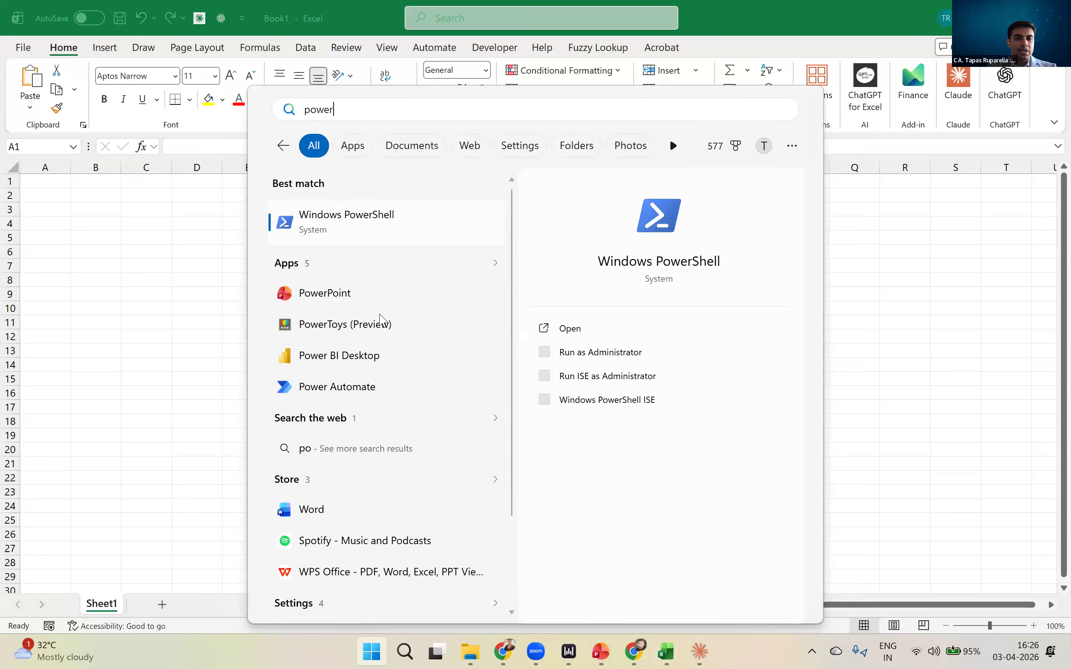
click(354, 332)
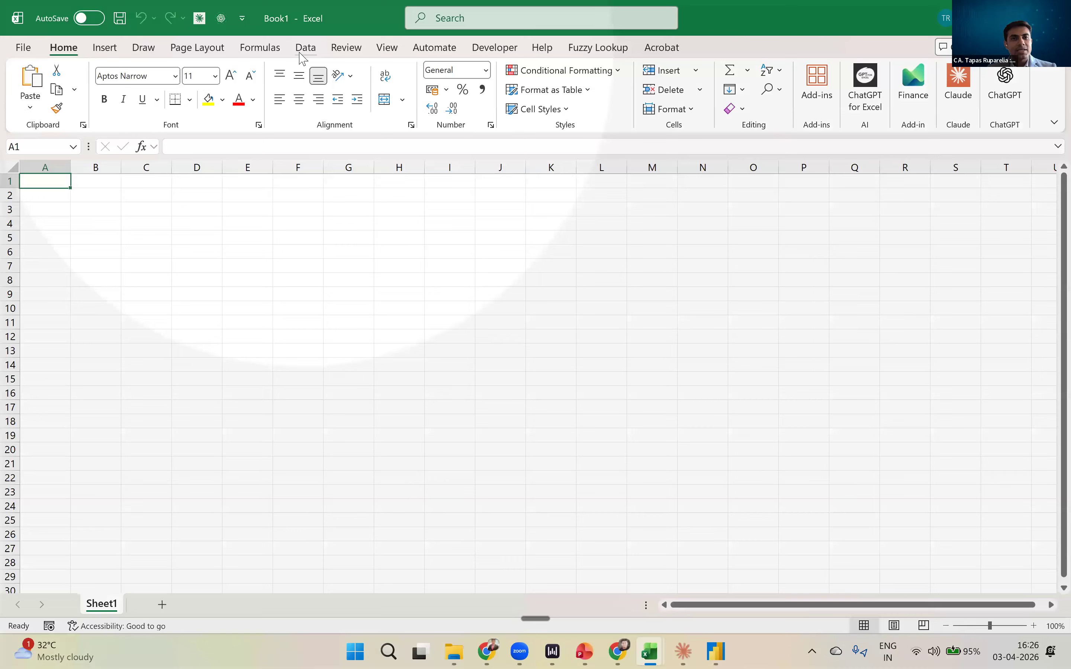
- Open the Get Data (Preview) window to browse the available Power Query data sources
click(302, 54)
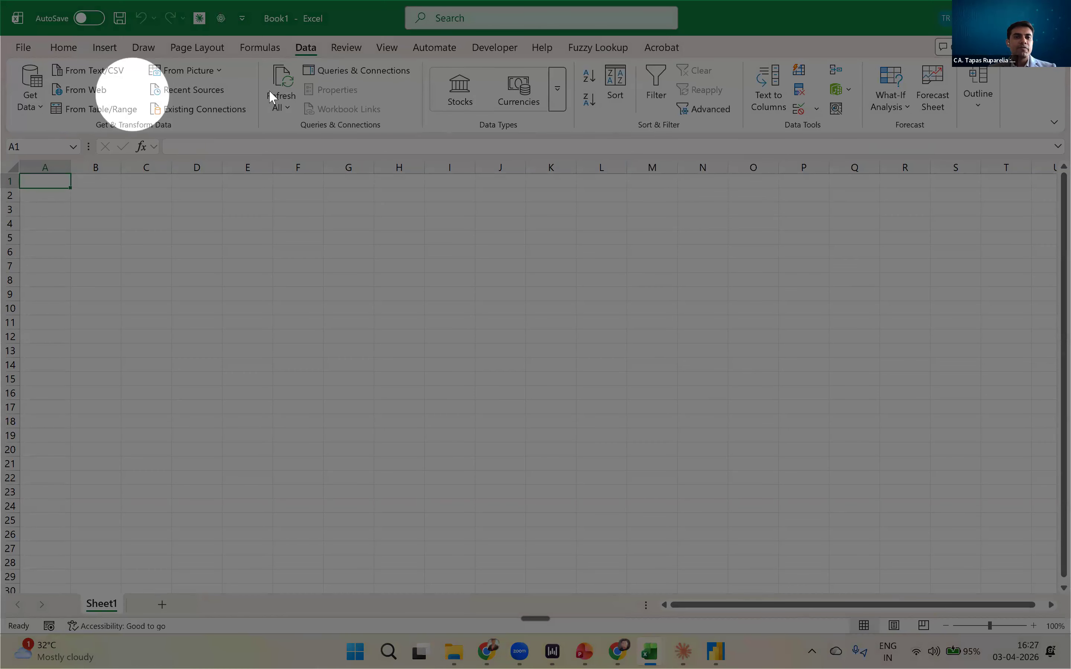
click(25, 90)
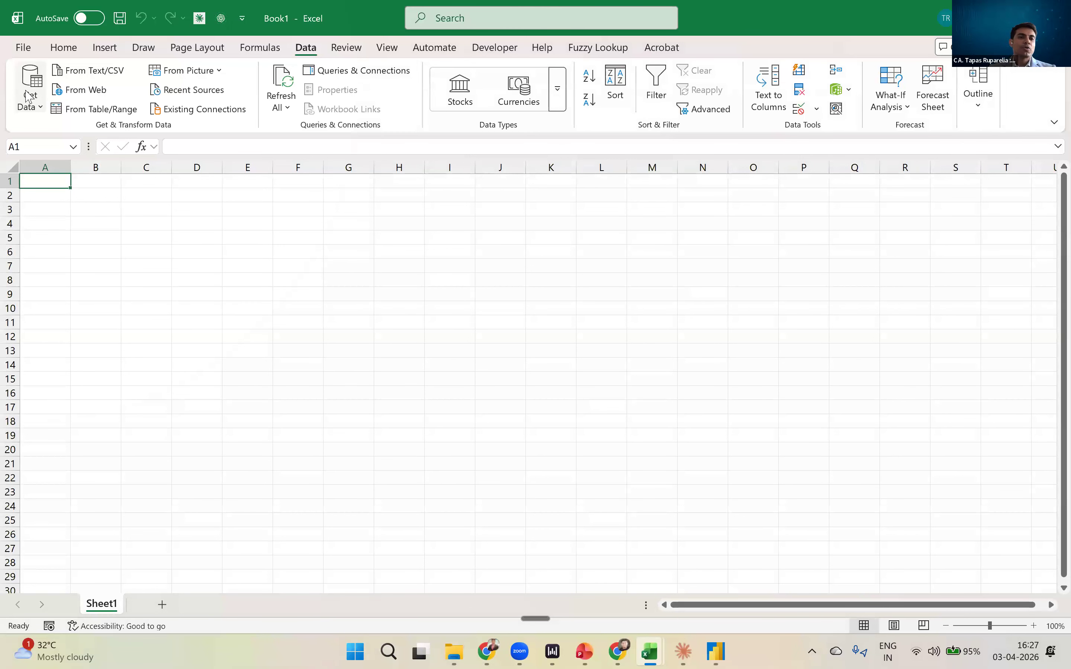
key(ctrl)
key(ctrl)
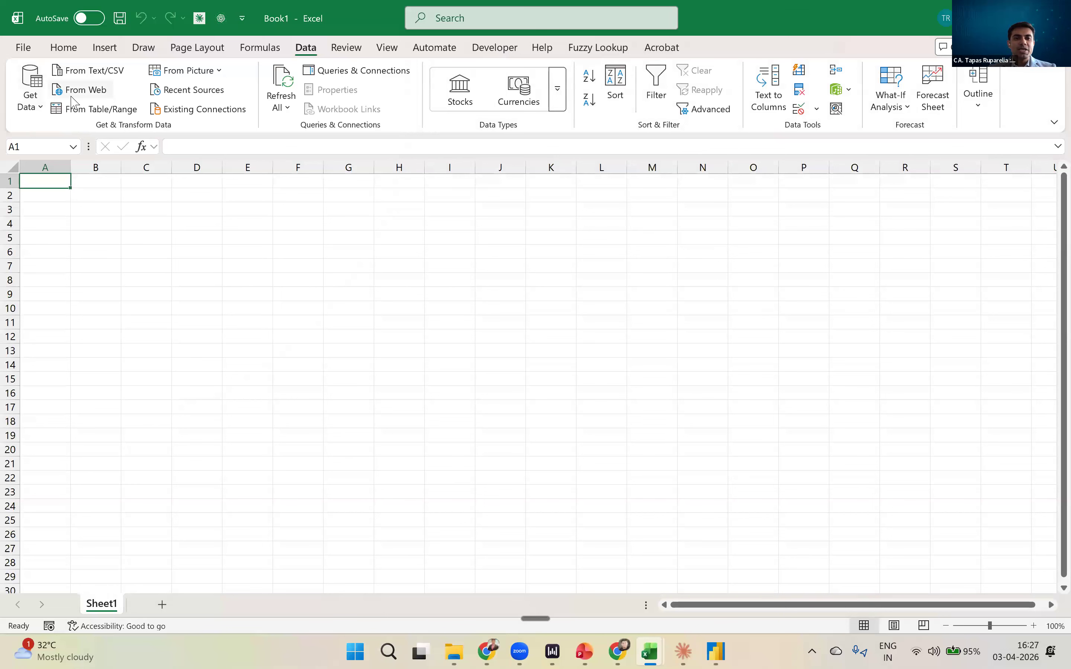
key(ctrl)
key(ctrl)
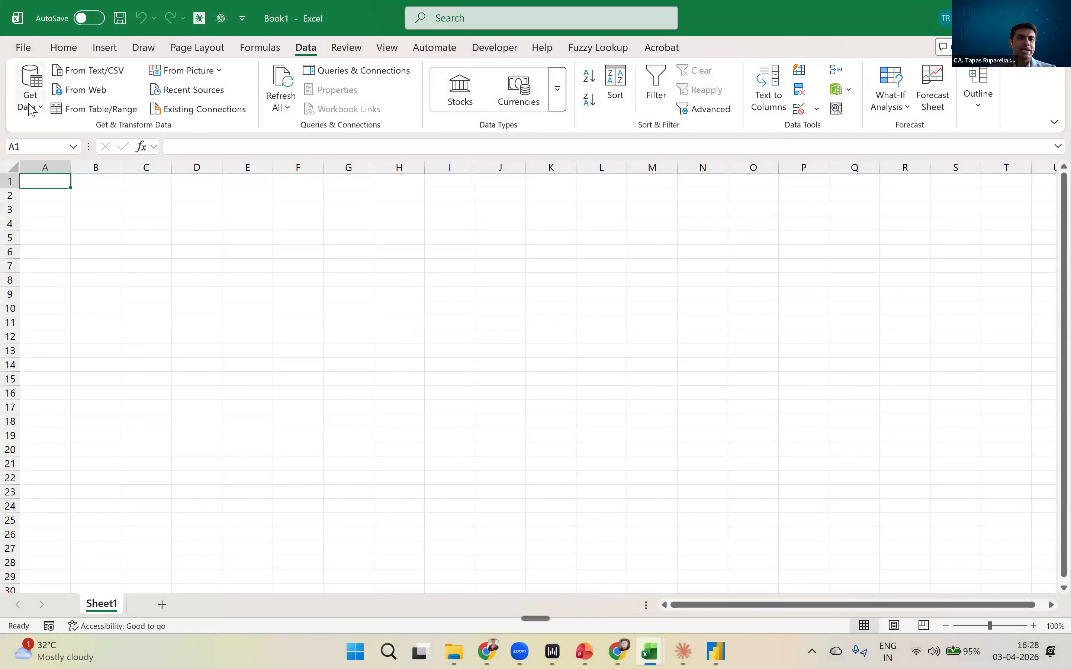
click(29, 107)
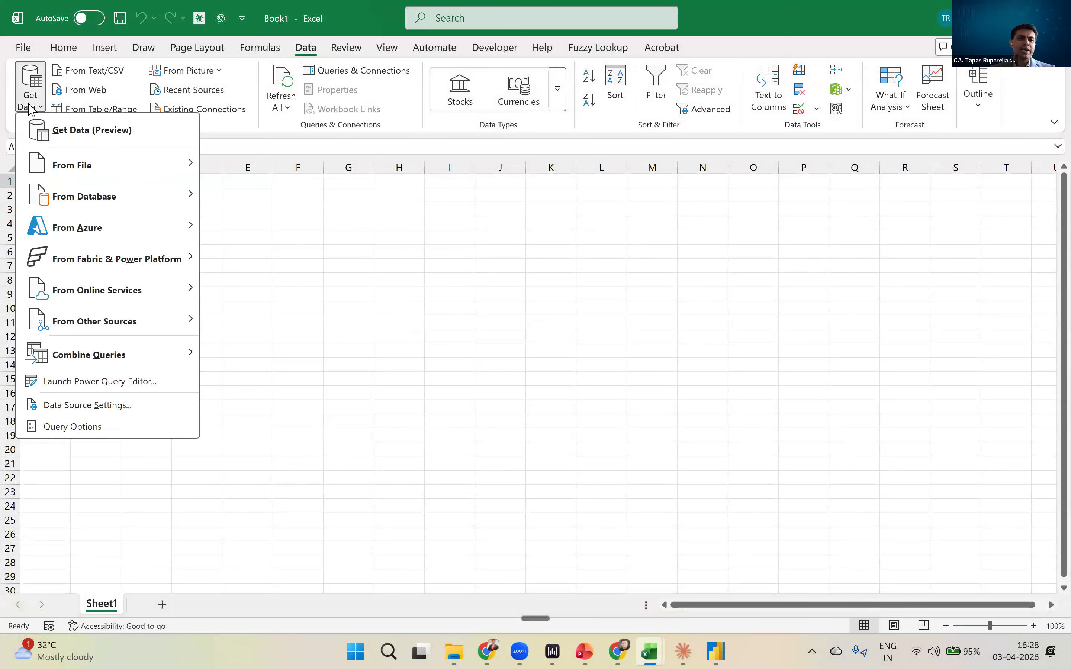
key(ctrl)
key(ctrl)
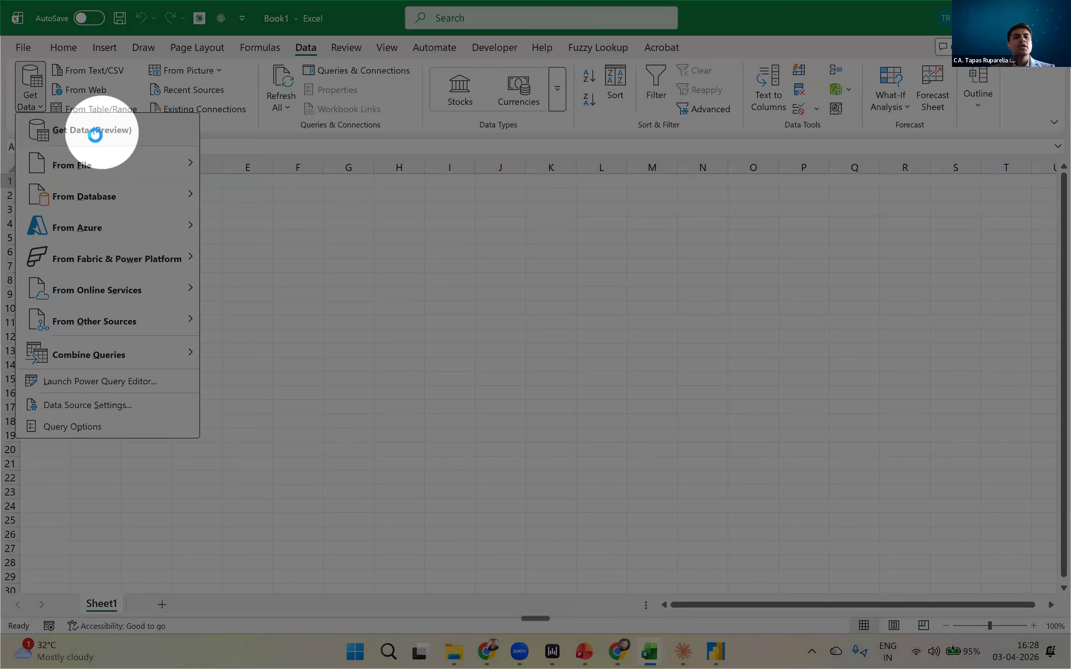
click(95, 133)
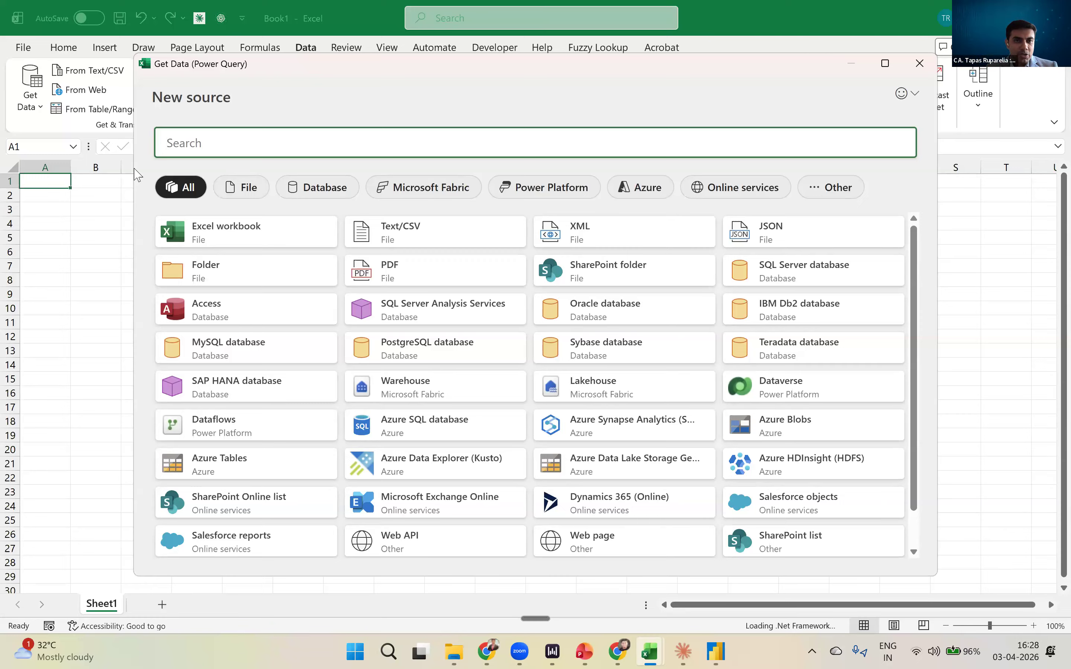
- Examine the file, database, Azure, online service and other source types offered in the New source list
click(184, 249)
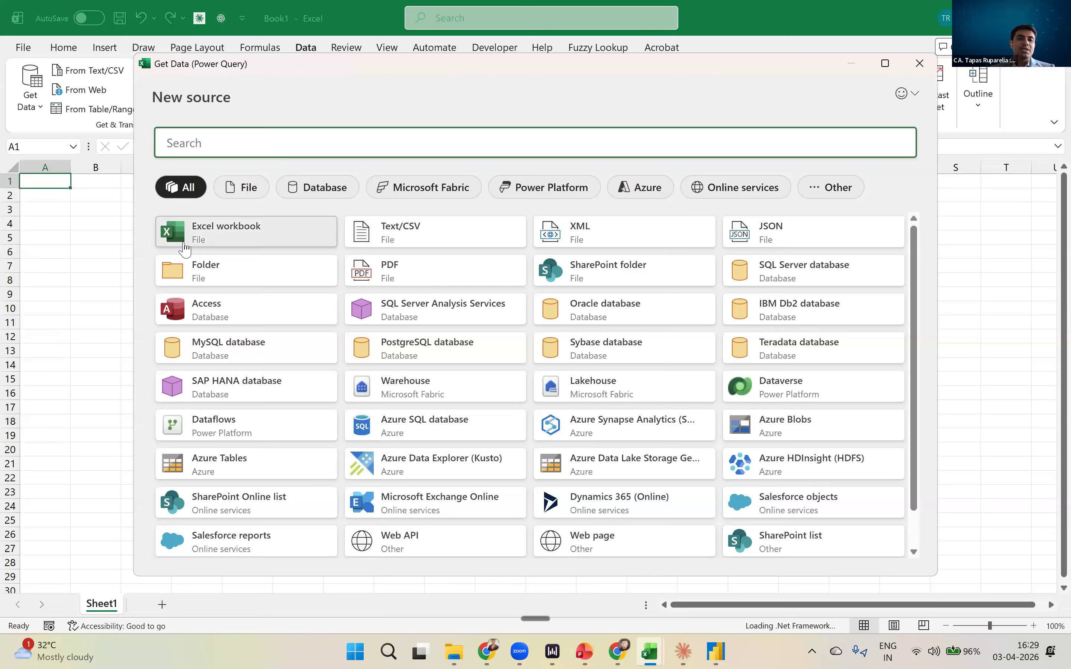
key(ctrl)
key(ctrl)
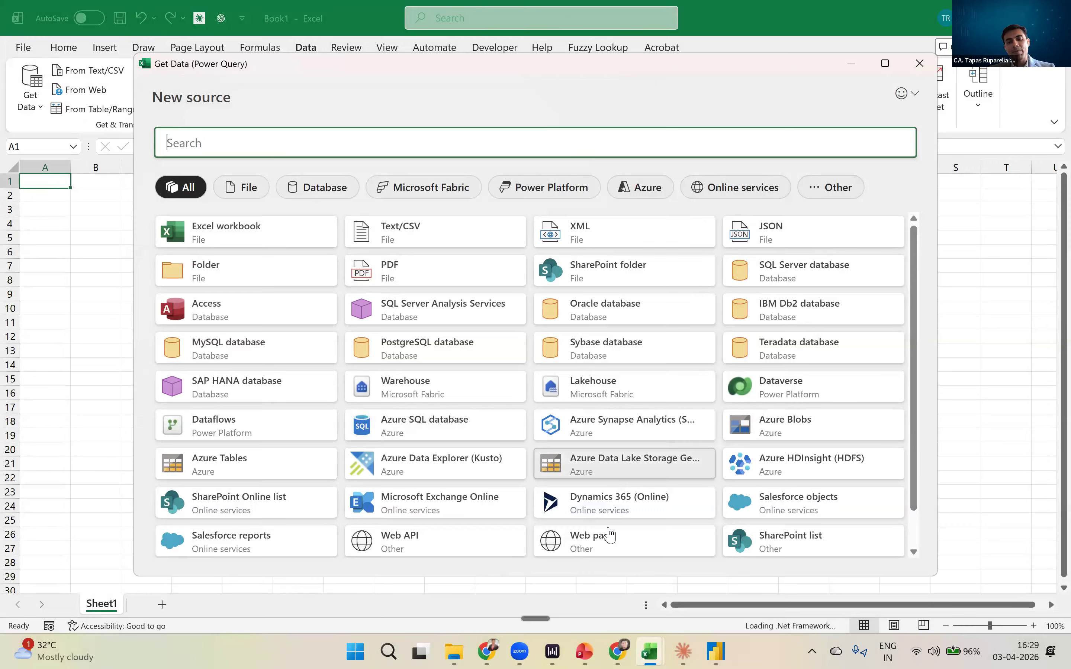
key(ctrl)
key(ctrl)
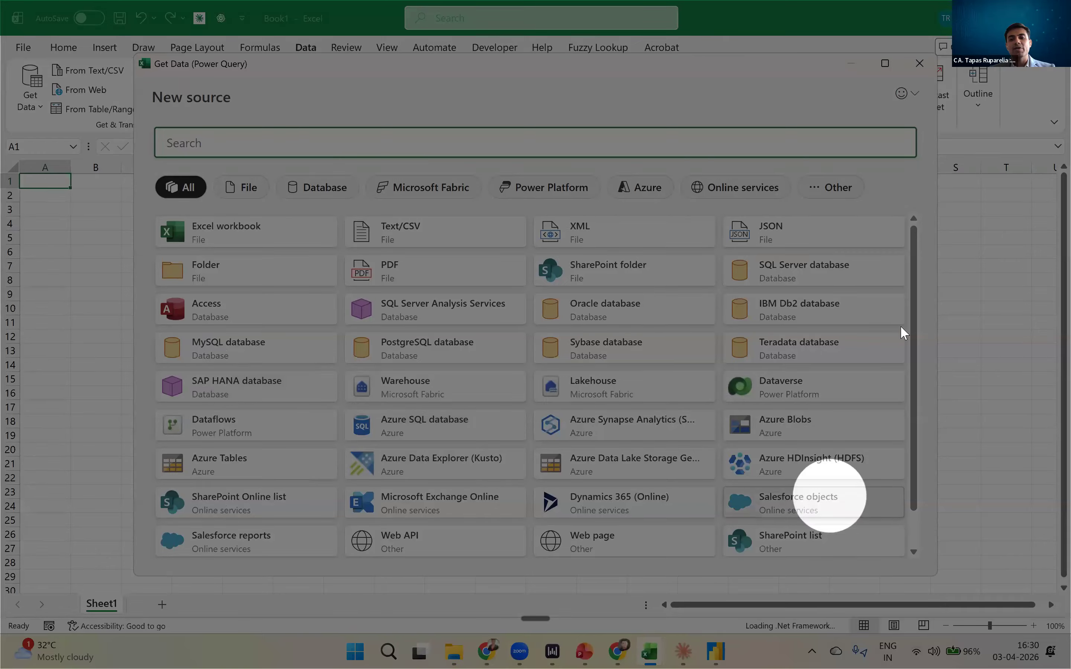
scroll(915, 442, down, 2)
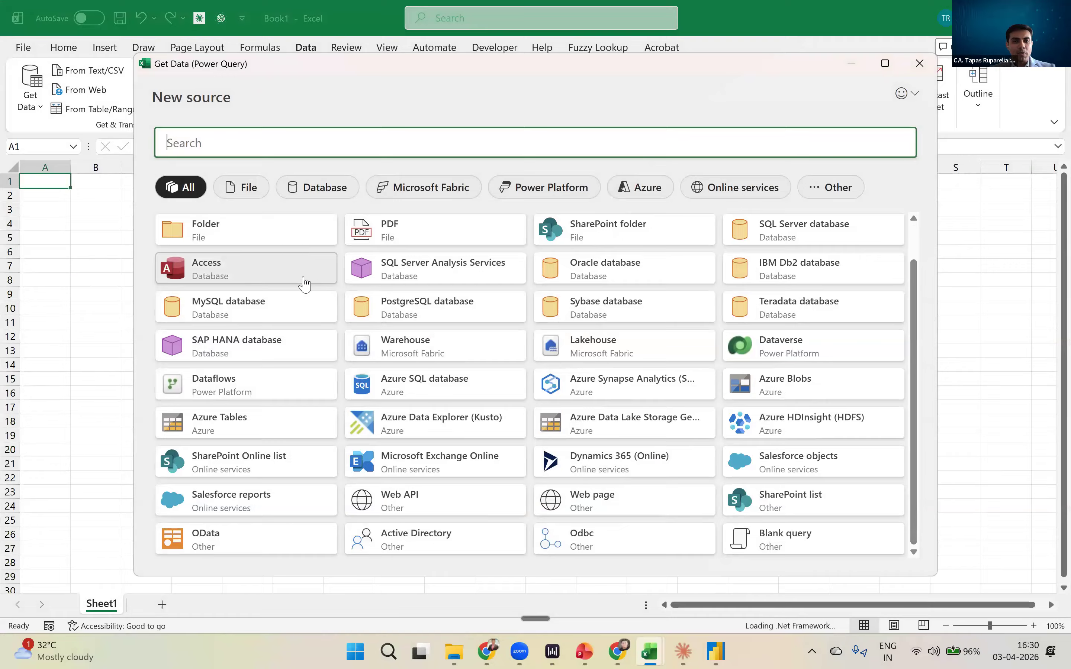
scroll(303, 282, up, 2)
- Choose Excel workbook as the source and import Data1.xlsx from the folder D:\Power Query\Practice Files, copying the path from File Explorer
click(226, 242)
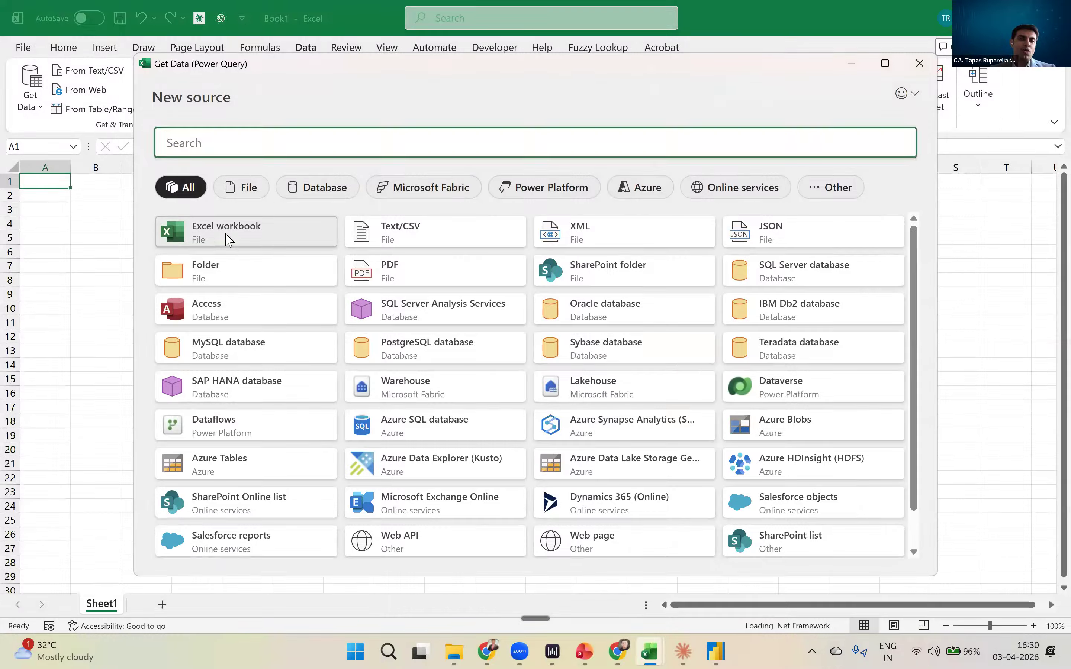
click(454, 652)
click(548, 49)
key(ctrl+c)
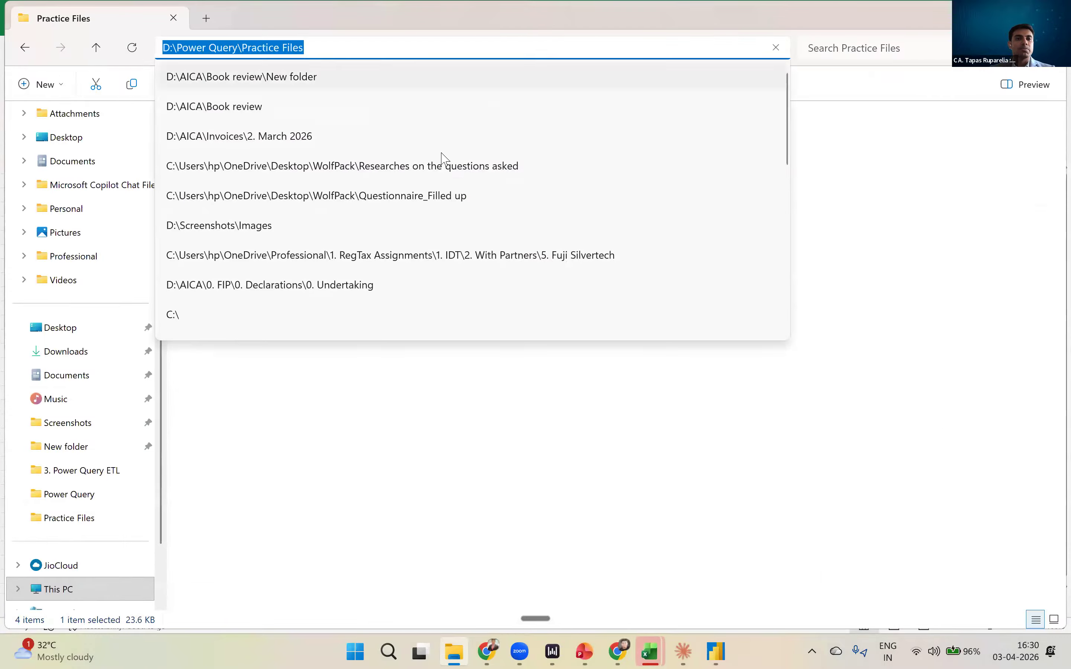
click(296, 40)
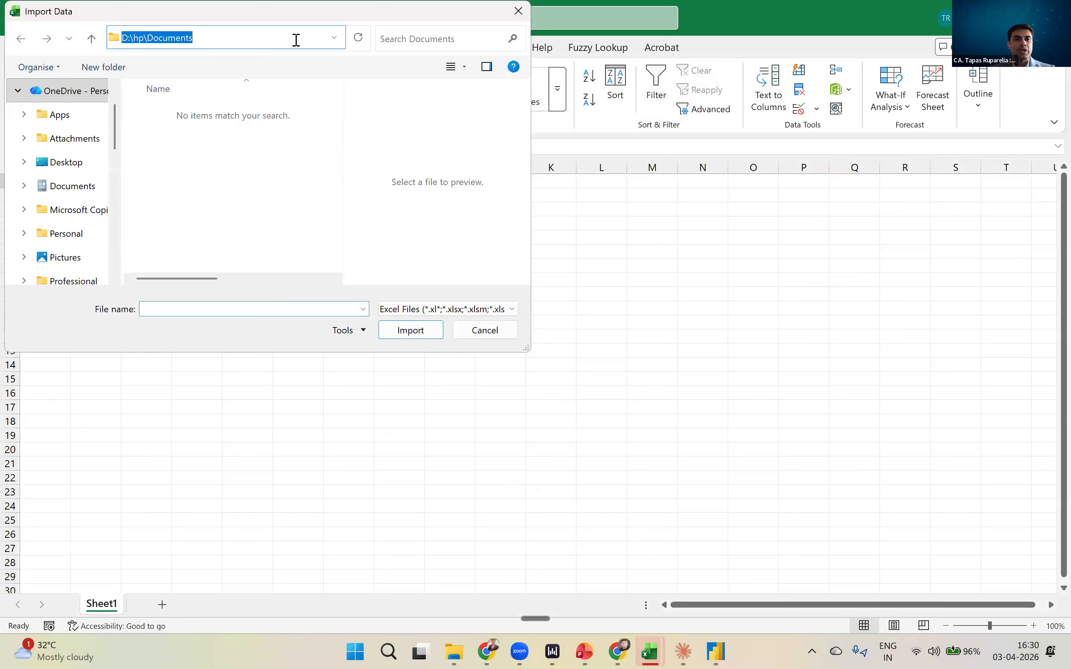
key(ctrl+v)
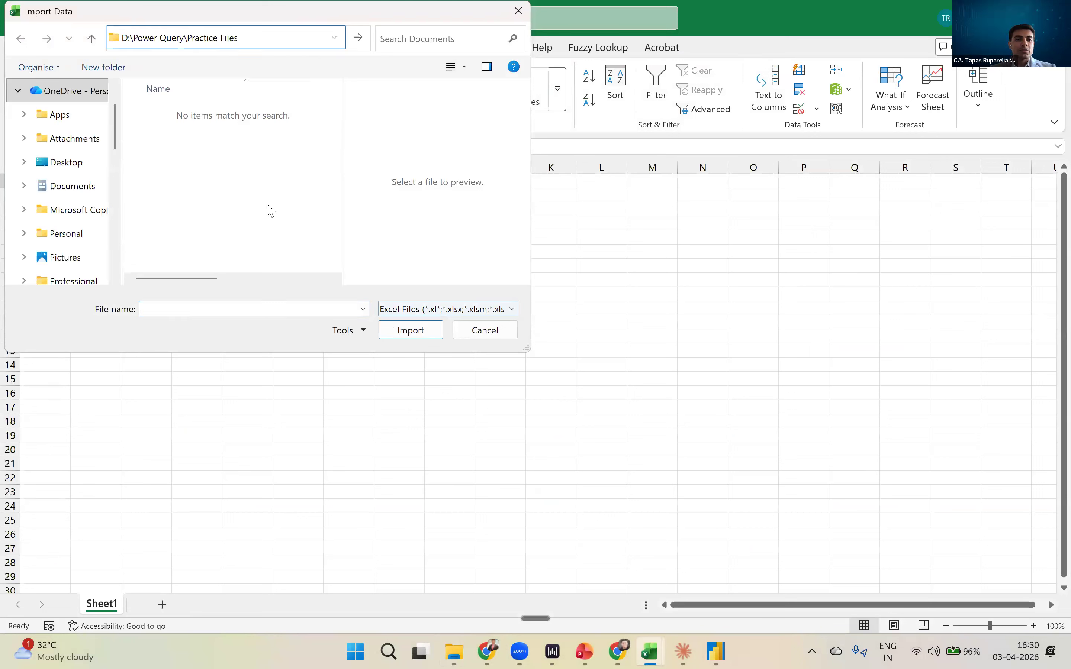
key(Return)
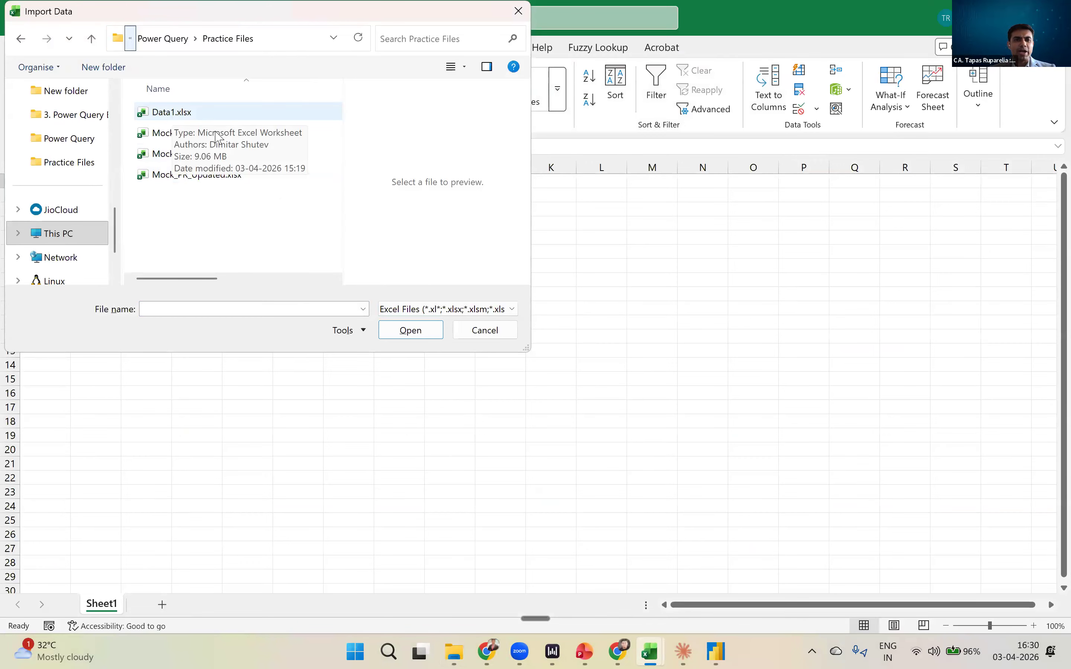
click(173, 116)
key(Return)
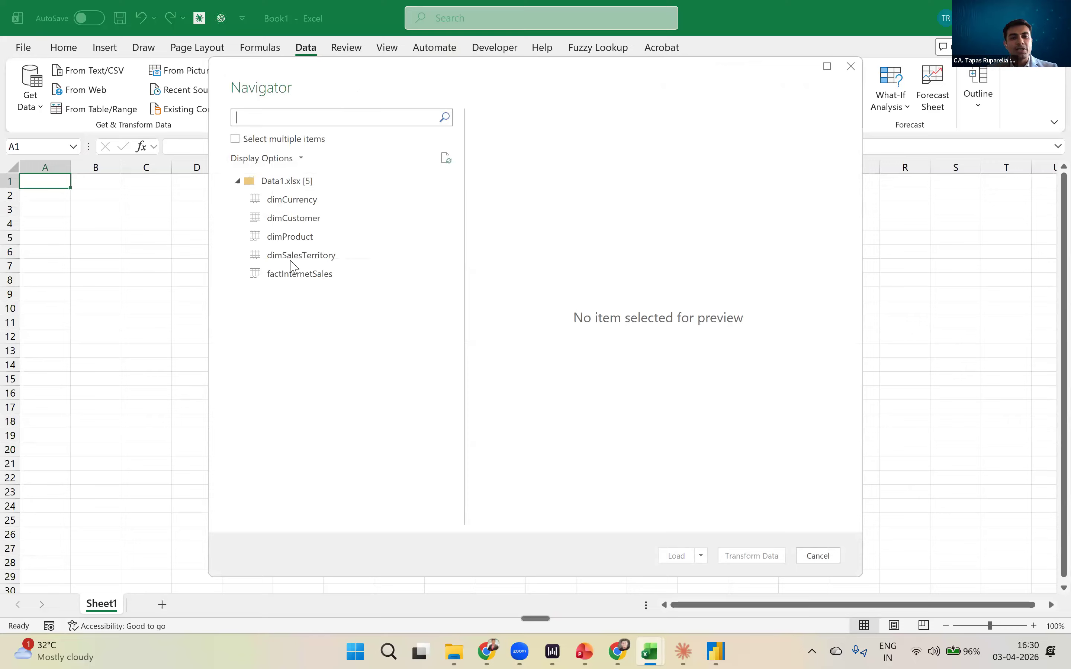
- Preview the factInternetSales, dimCustomer, dimProduct and dimSalesTerritory sheets of Data1.xlsx in the Navigator
click(292, 277)
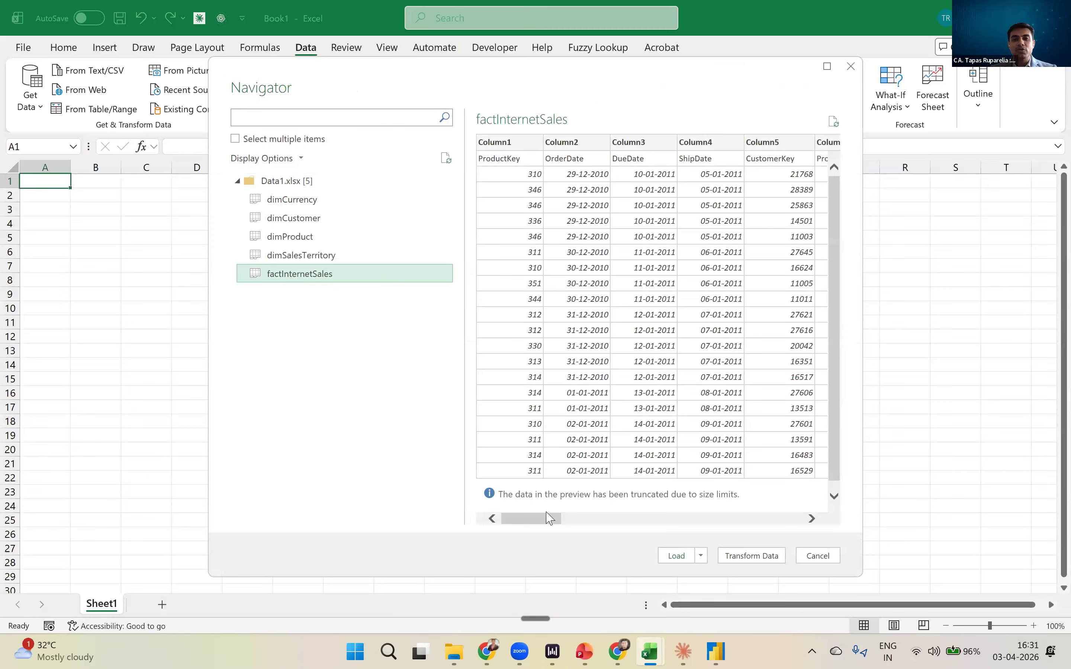
drag(549, 521, 521, 506)
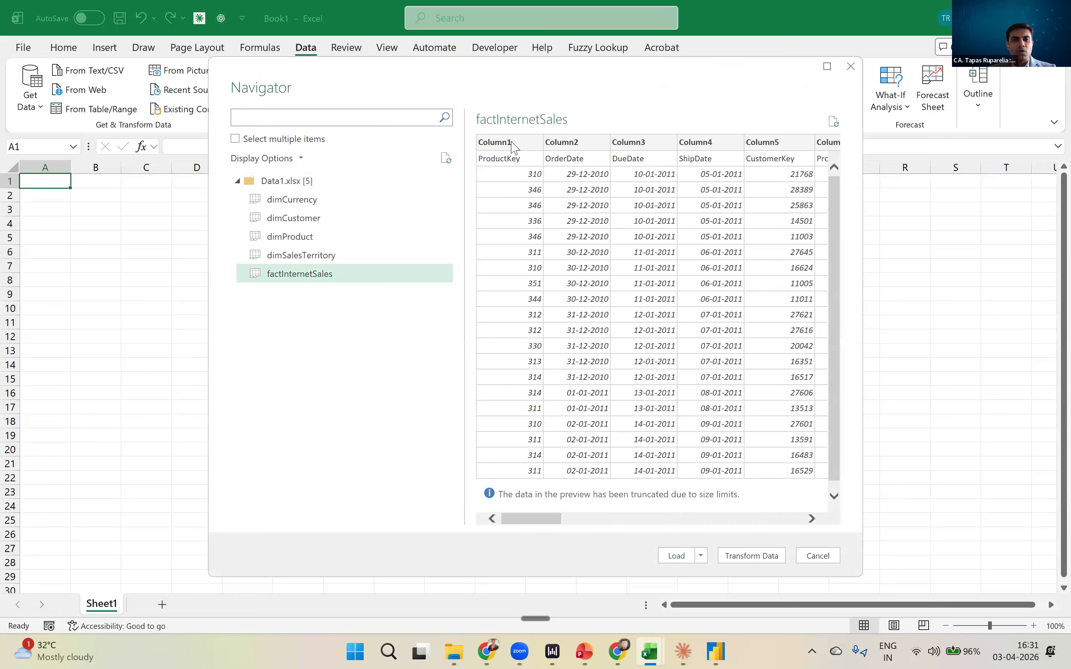
drag(548, 516, 510, 523)
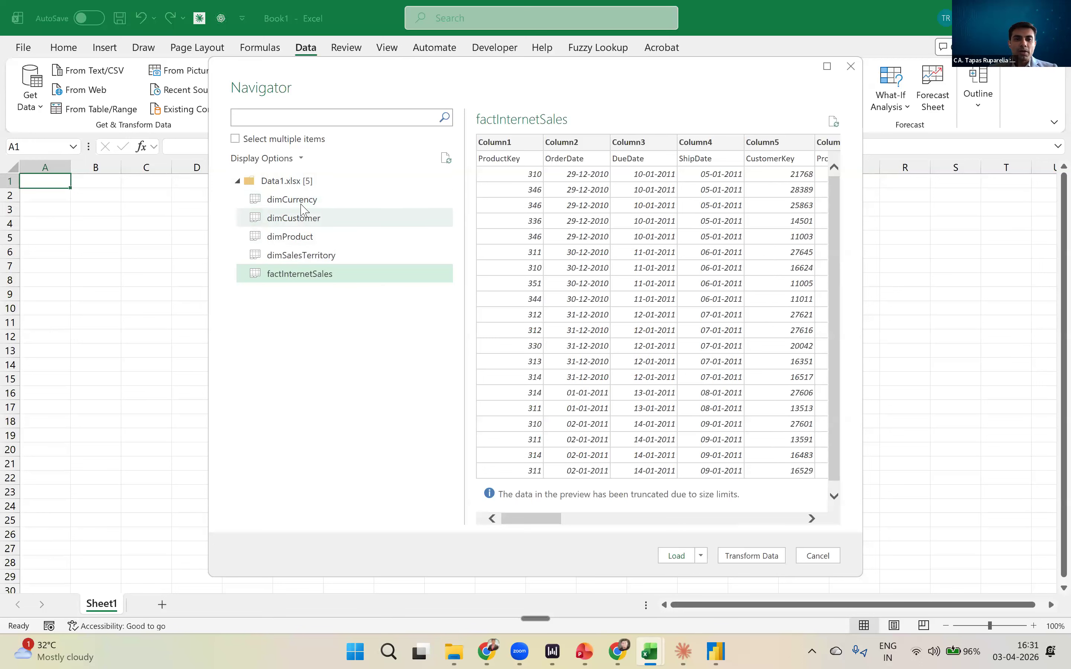
click(305, 219)
click(303, 237)
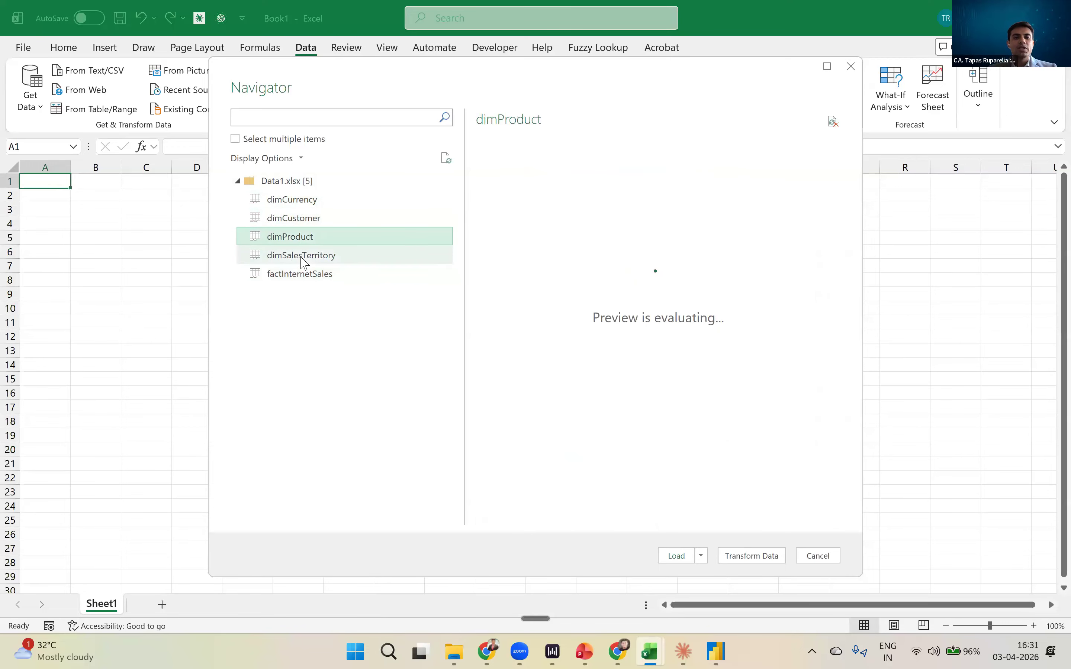
click(302, 255)
- Select the factInternetSales sheet, check its columns in the preview, and open it in Power Query Editor for transformation
click(301, 276)
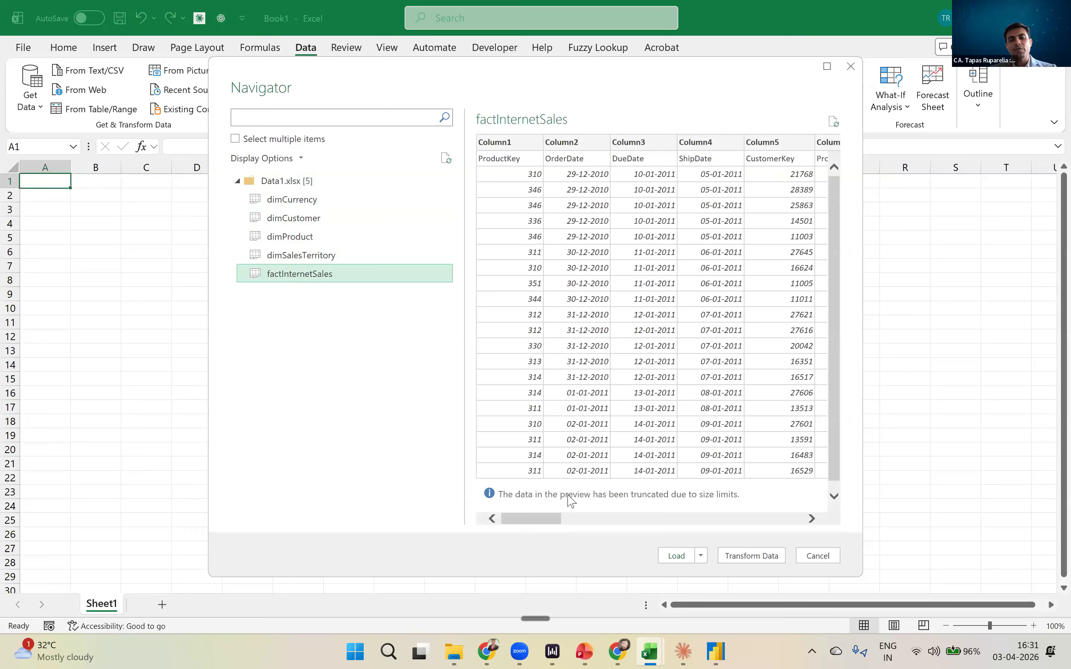
drag(549, 517, 459, 502)
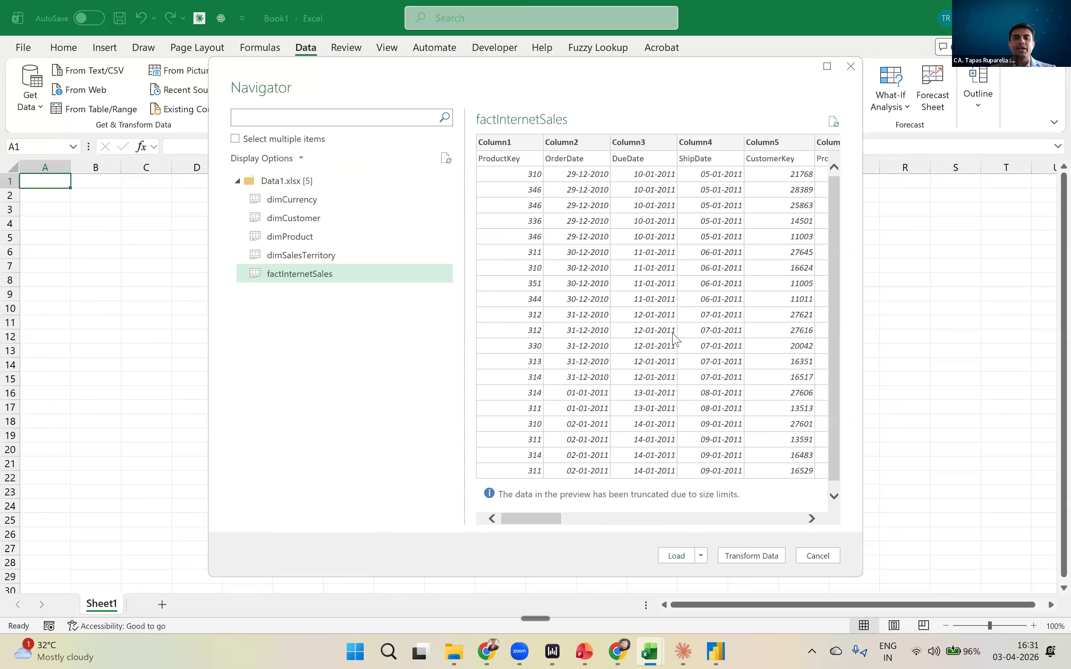
click(769, 510)
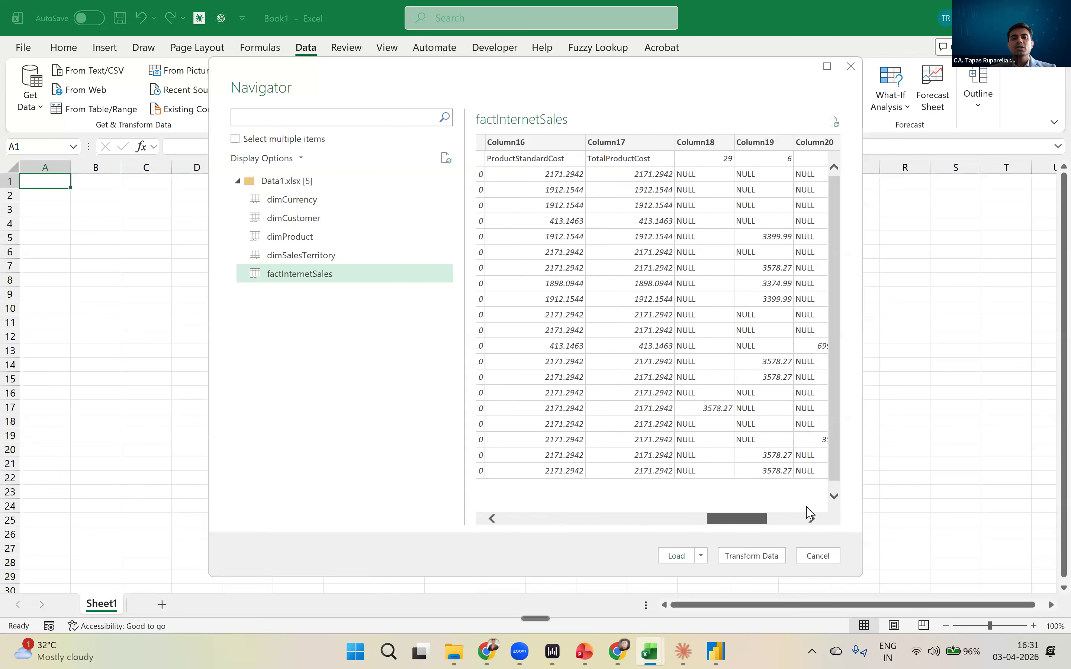
click(808, 512)
click(513, 516)
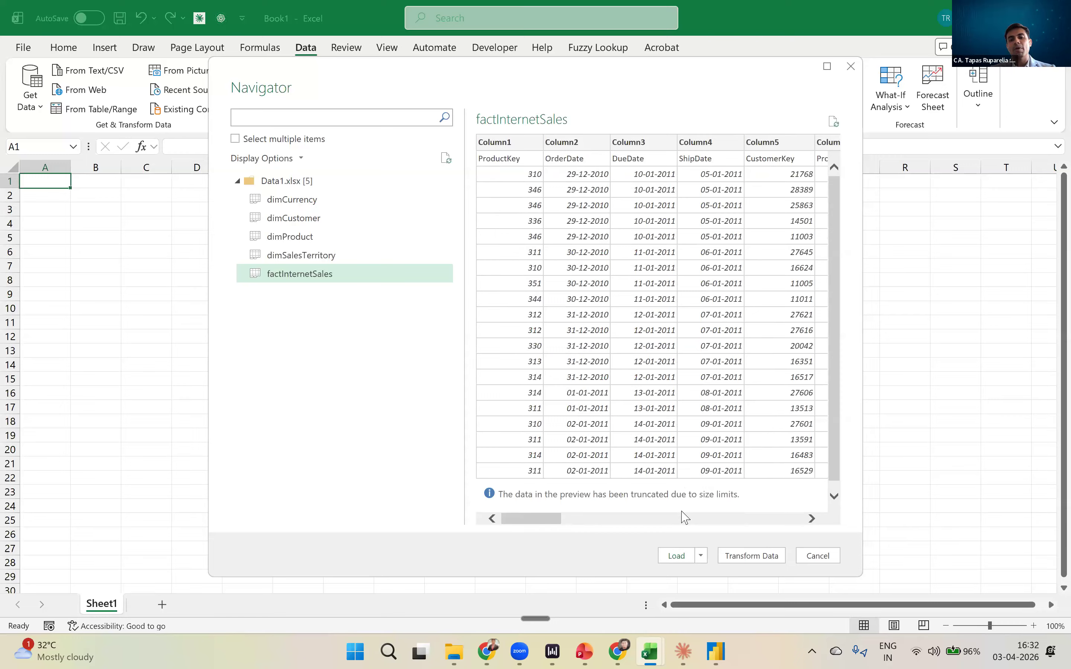
click(747, 554)
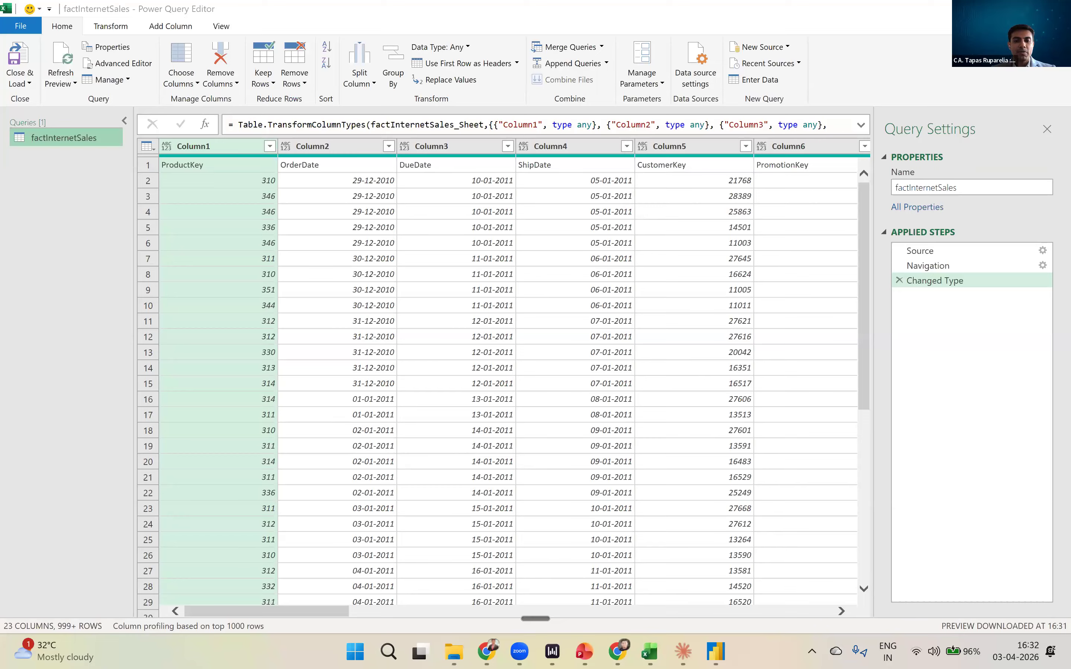
- Switch to Chrome after showing the Practice Files folder, and open Google Drive at drive.google.com
mouse_move(454, 651)
click(491, 554)
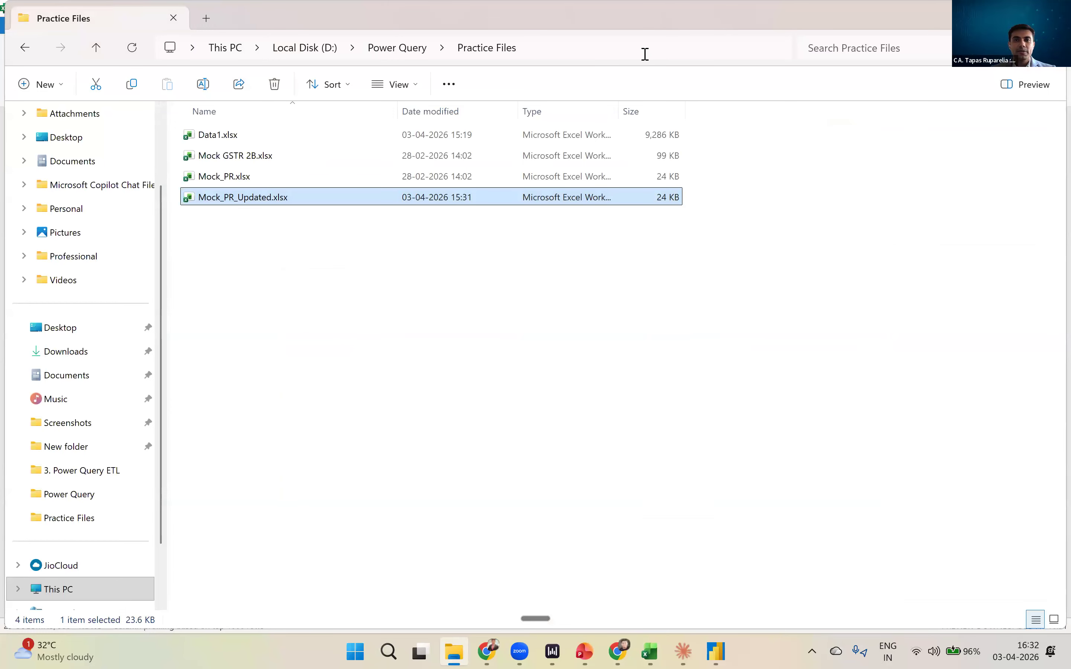
key(alt+Tab)
text(dr)
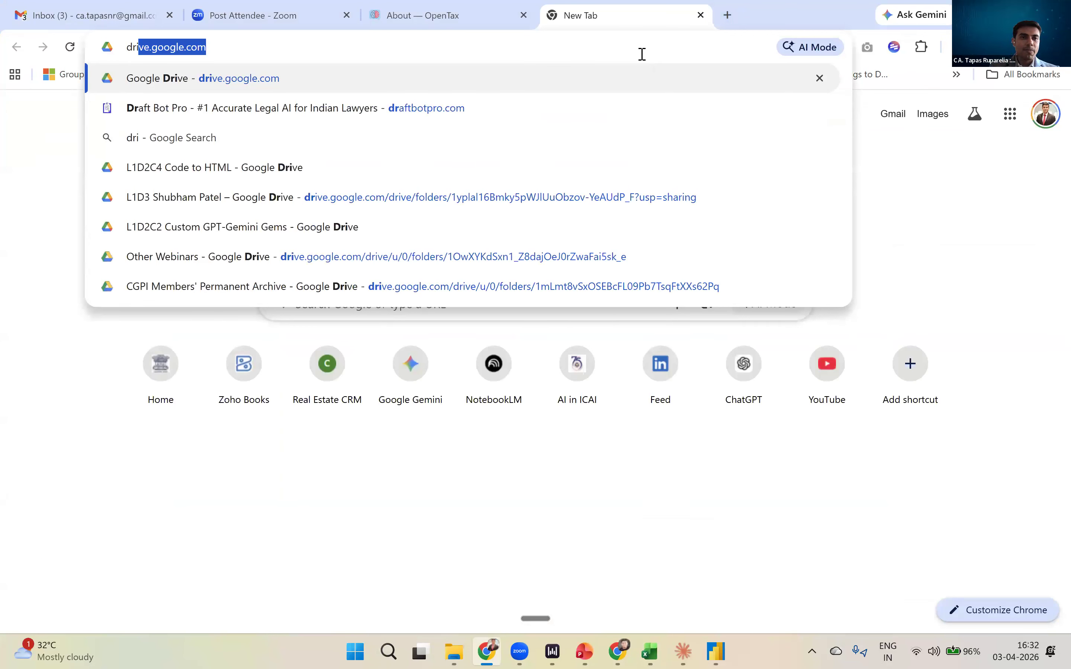
key(Return)
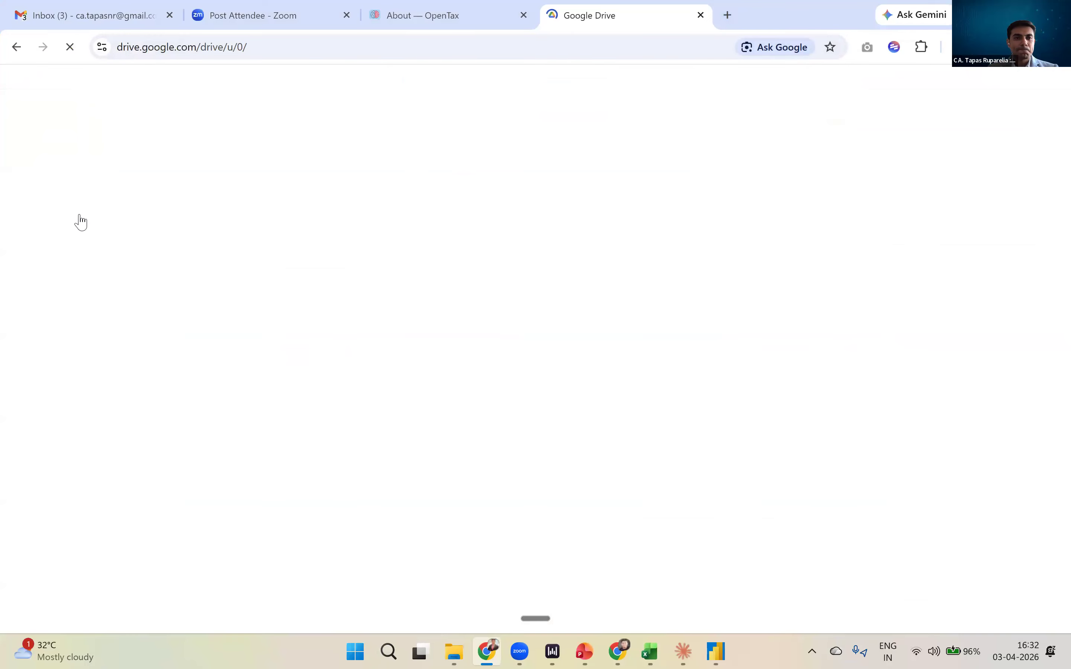
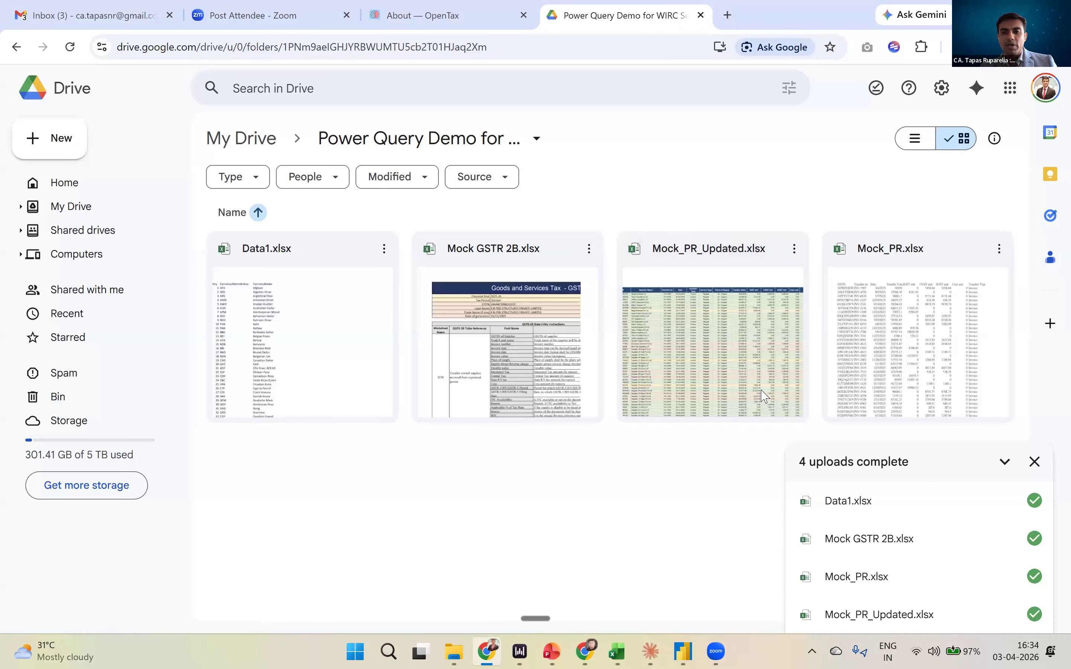
- Check the link-sharing access of the Power Query Demo for WIRC Session folder in Google Drive, and close the sharing settings
click(536, 140)
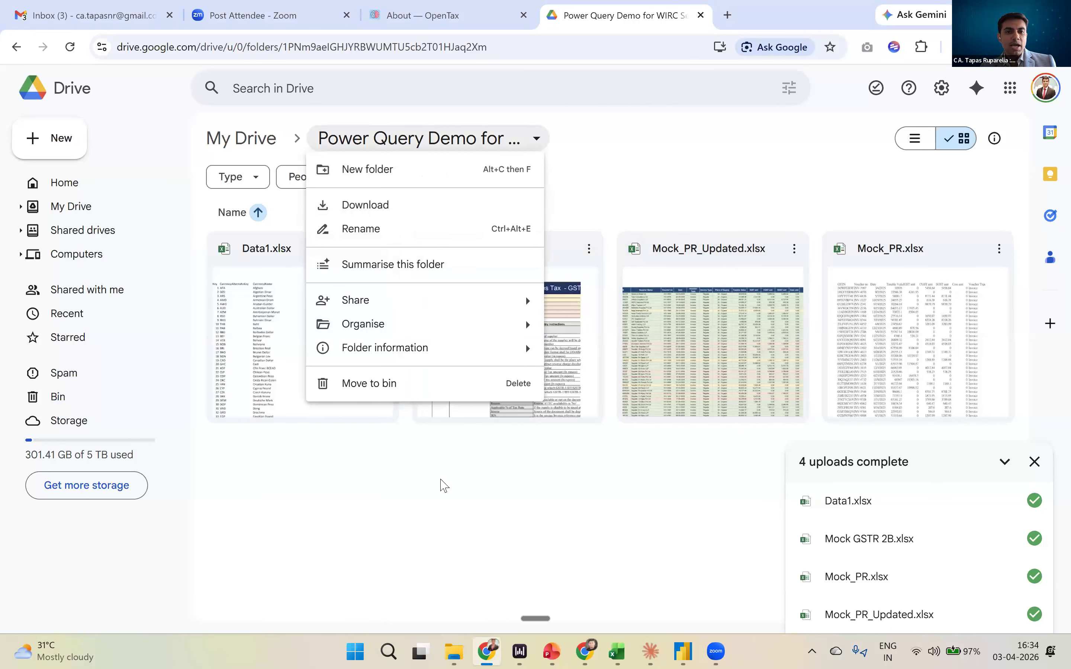
click(536, 140)
click(536, 140)
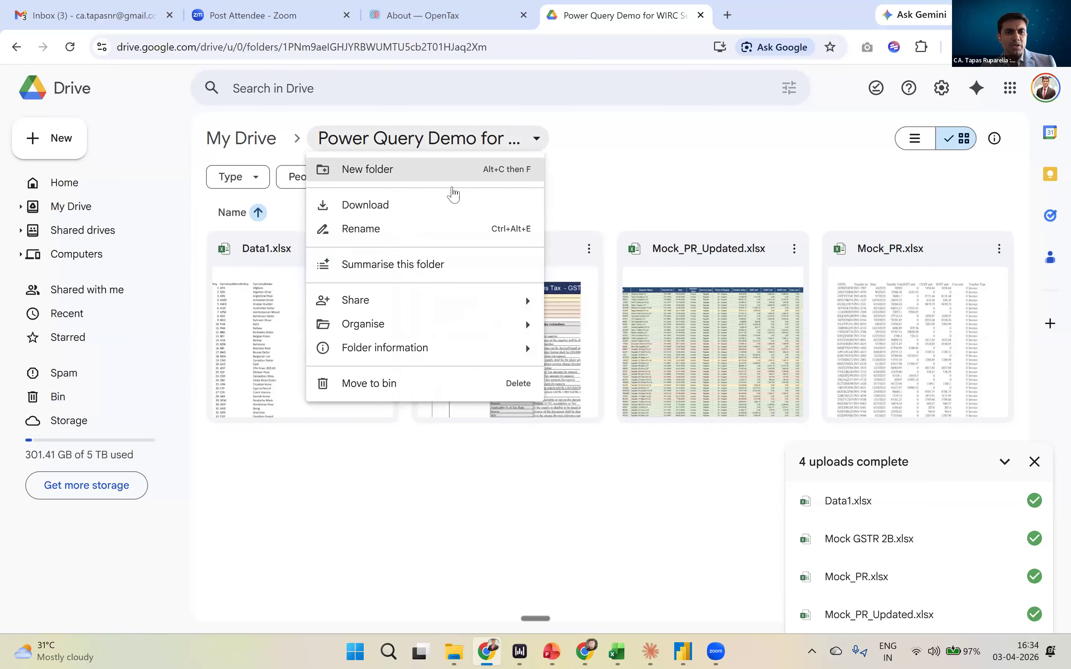
mouse_move(468, 300)
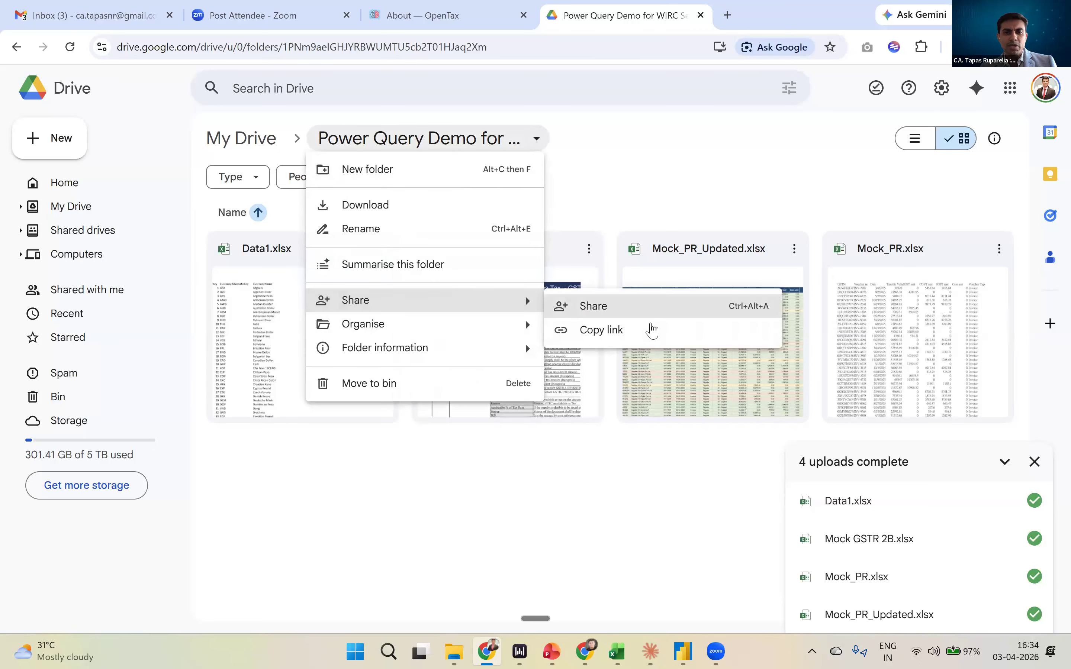
click(614, 329)
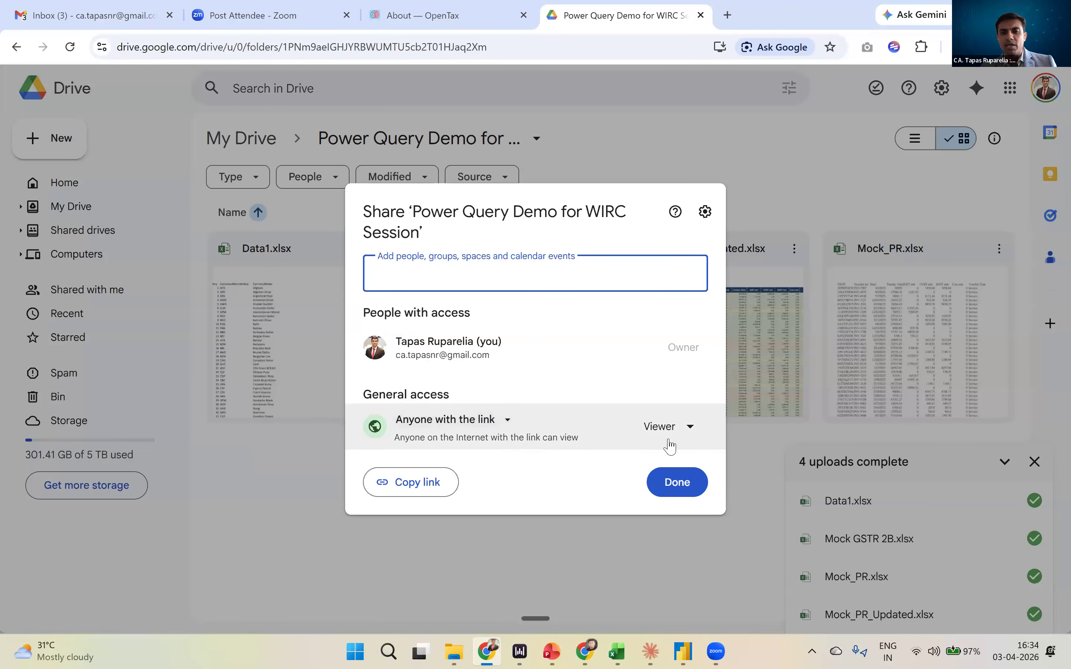
click(681, 483)
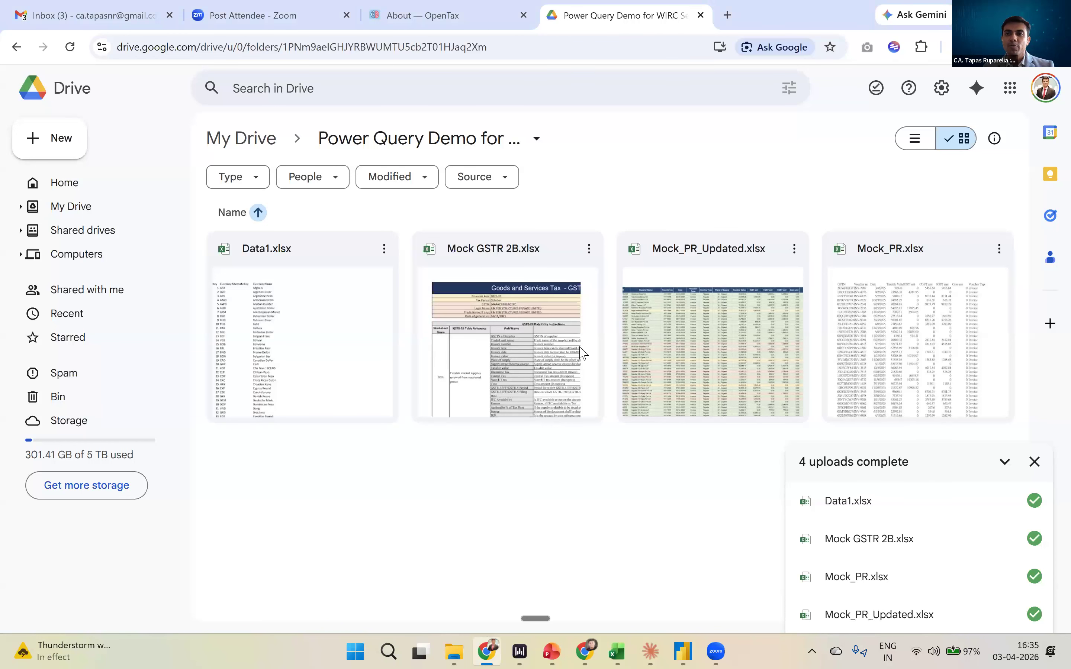
- Switch back to Power Query Editor and review the ribbon commands, the query list and the factInternetSales data preview
key(alt+Tab)
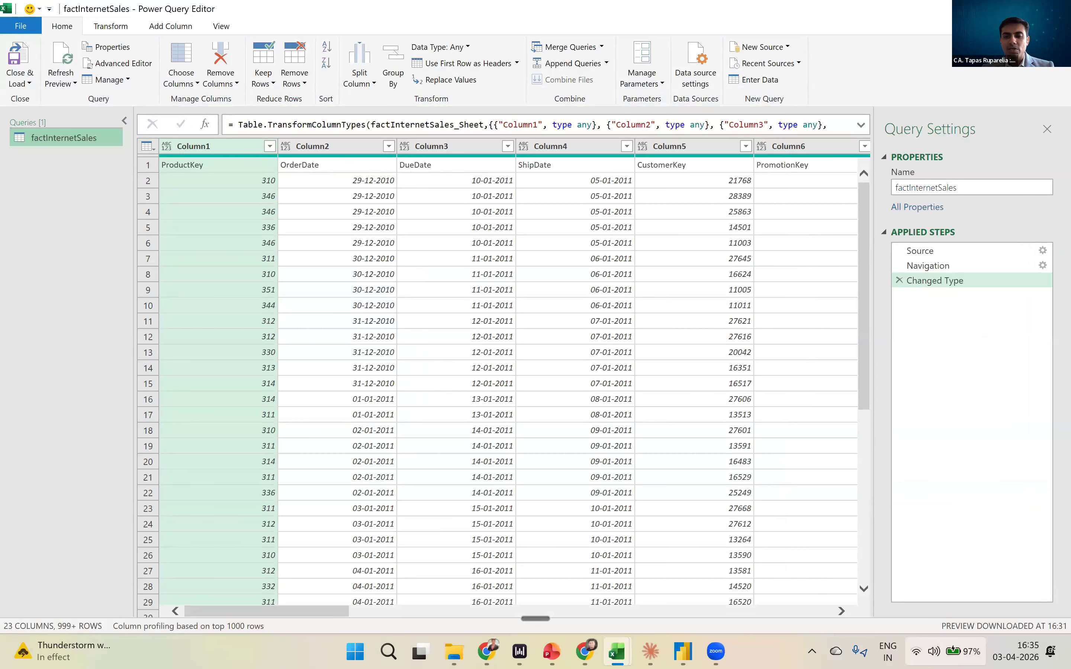
click(948, 652)
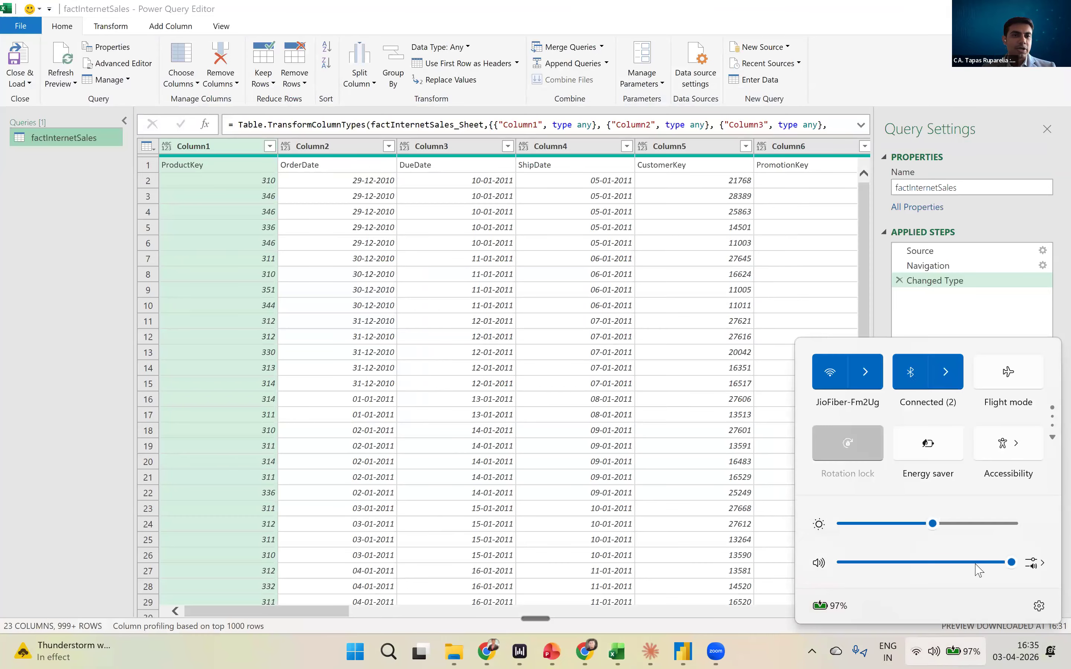
click(666, 182)
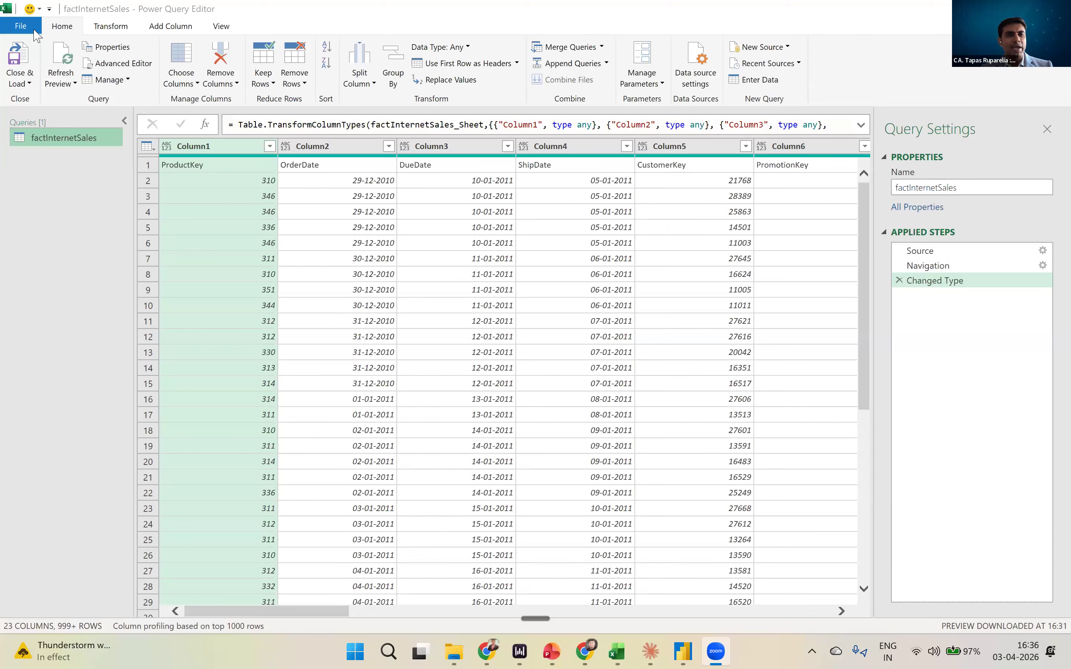
key(ctrl)
key(ctrl)
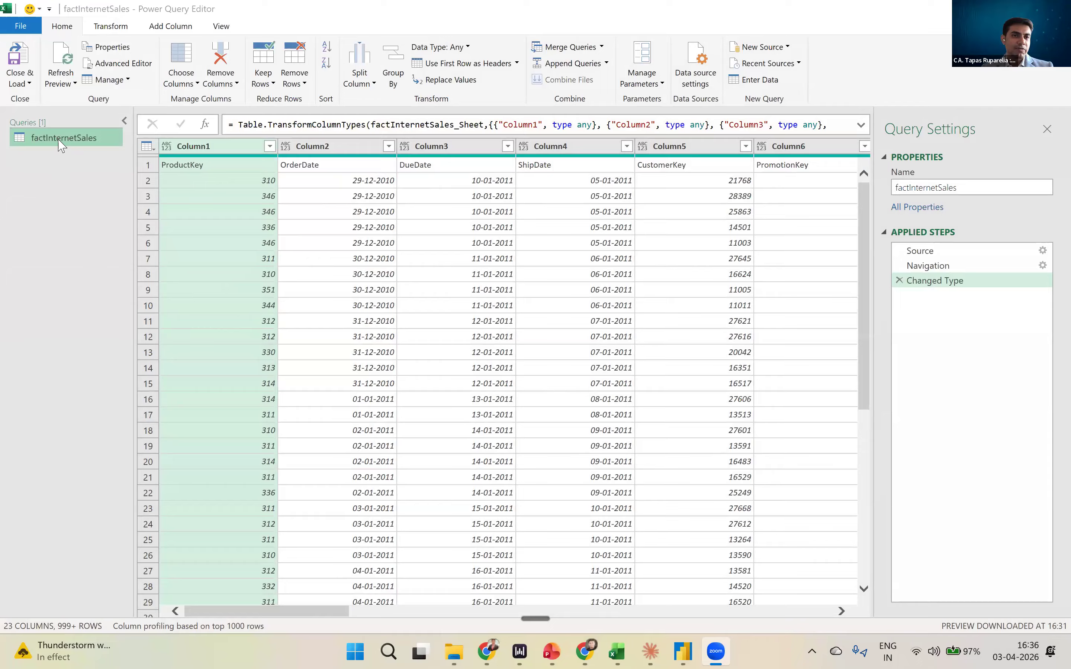
key(ctrl)
key(ctrl)
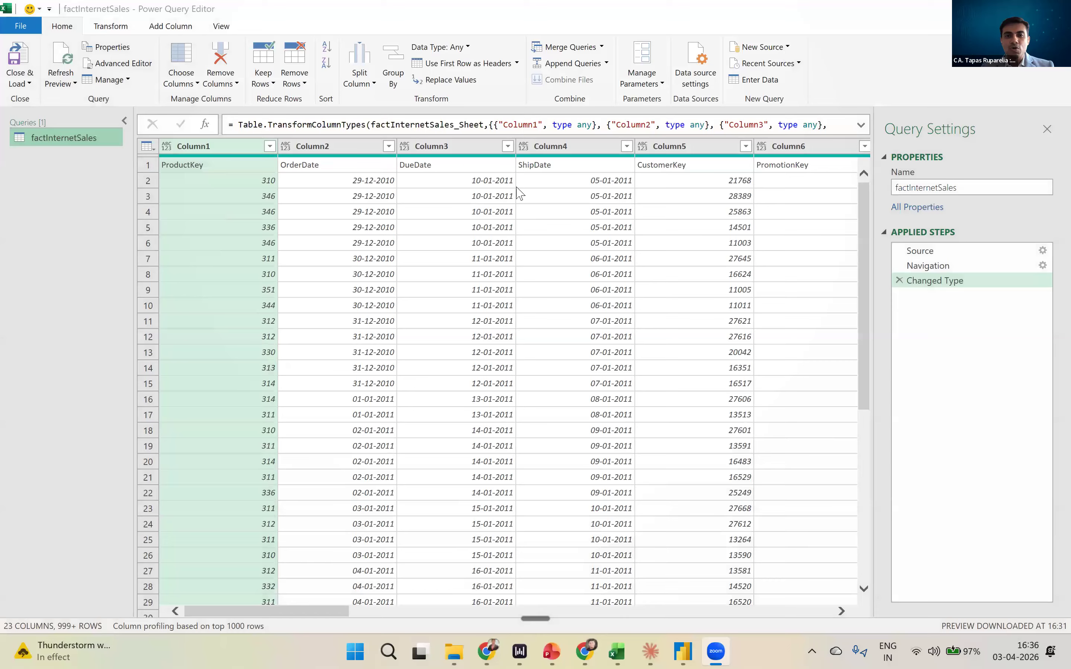
drag(324, 612, 266, 557)
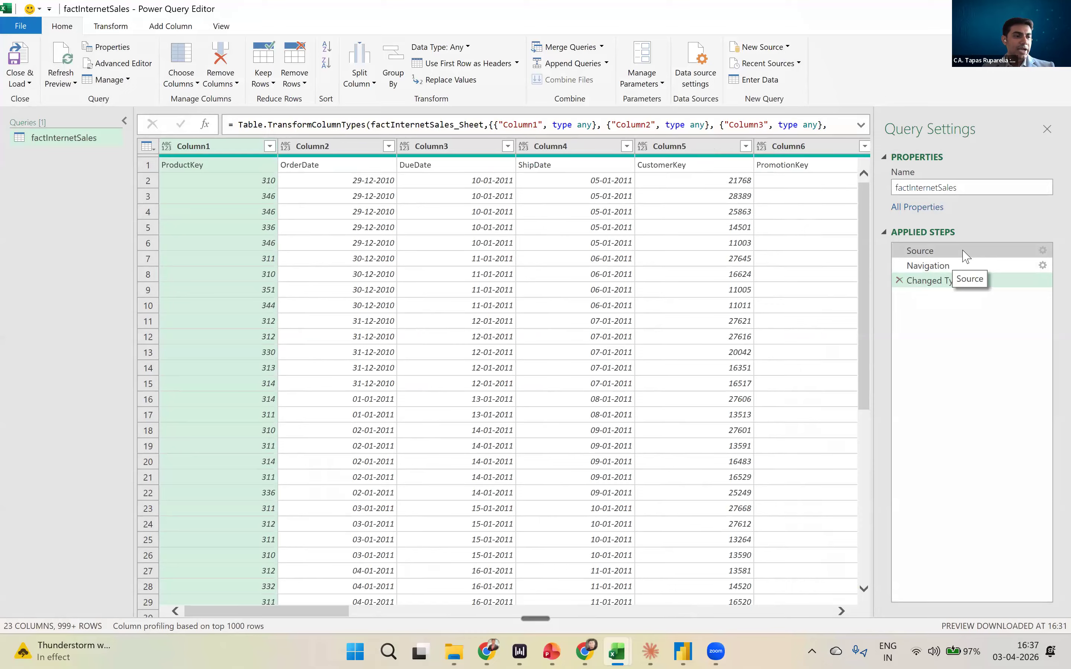
- Examine the Source, Navigation and Changed Type entries among the applied steps of factInternetSales
key(ctrl)
key(ctrl)
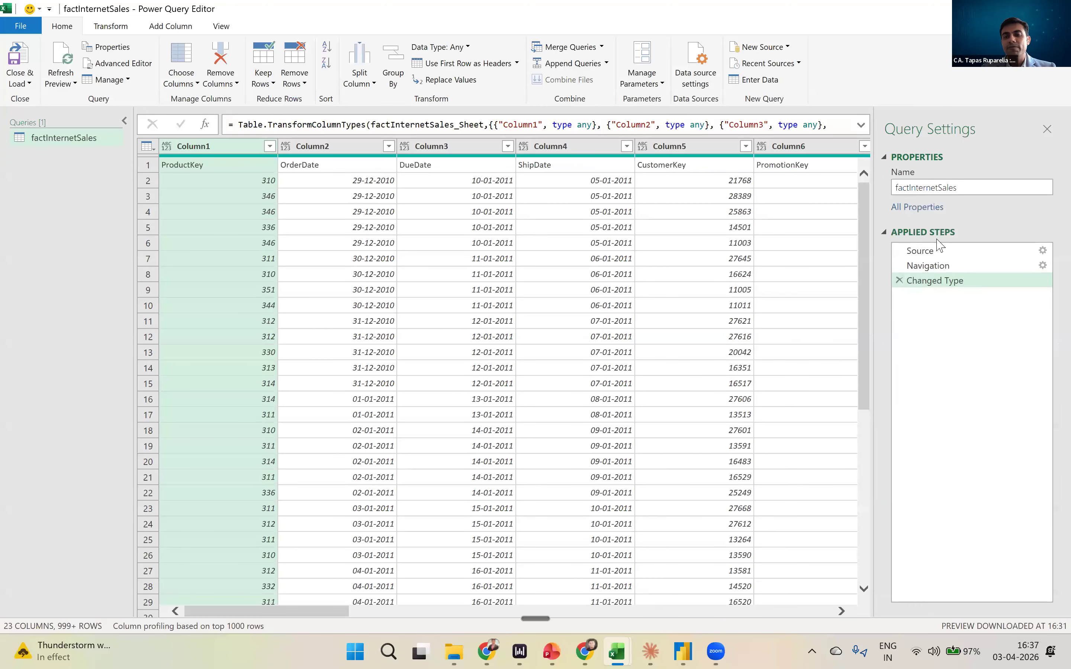
key(ctrl)
key(ctrl)
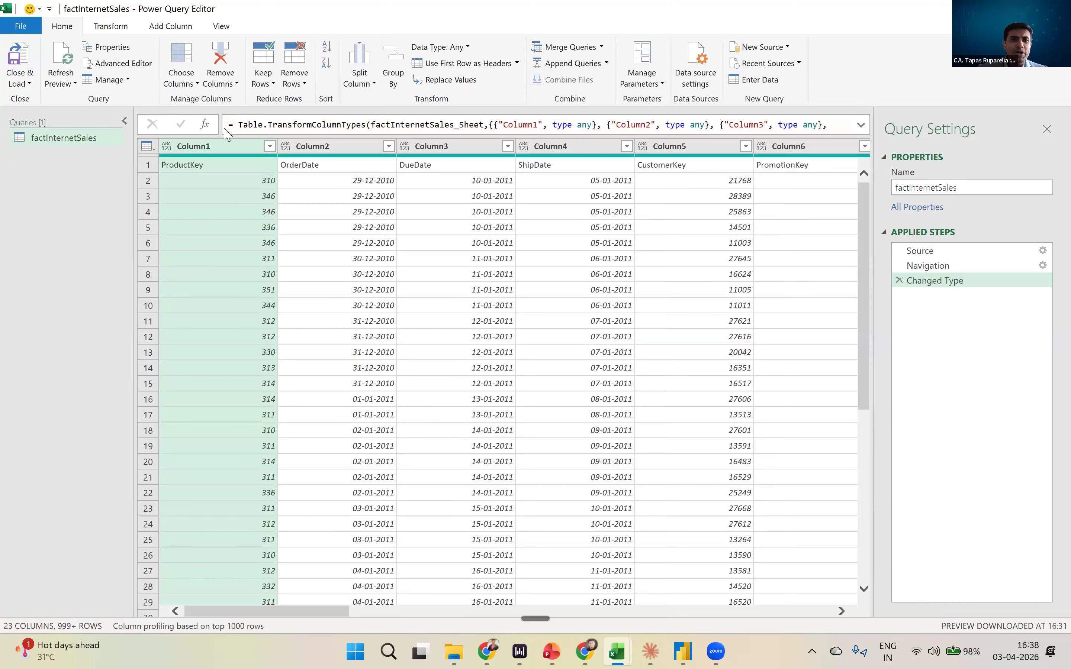
- Examine the Table.TransformColumnTypes formula of the Changed Type step in the formula bar
key(ctrl)
key(ctrl)
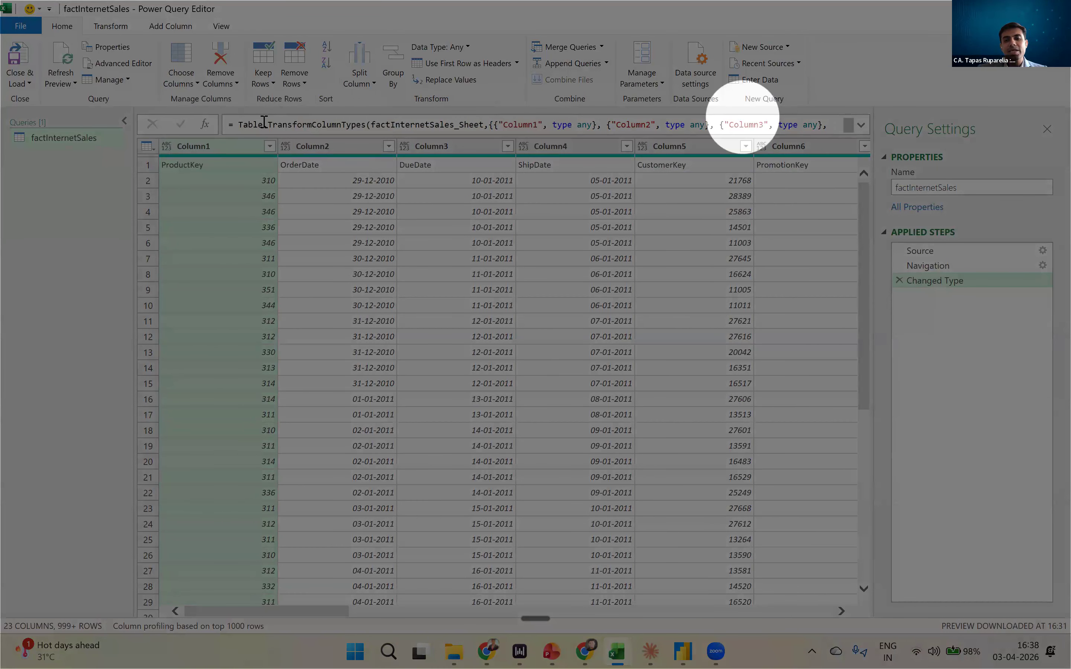
key(ctrl)
key(ctrl)
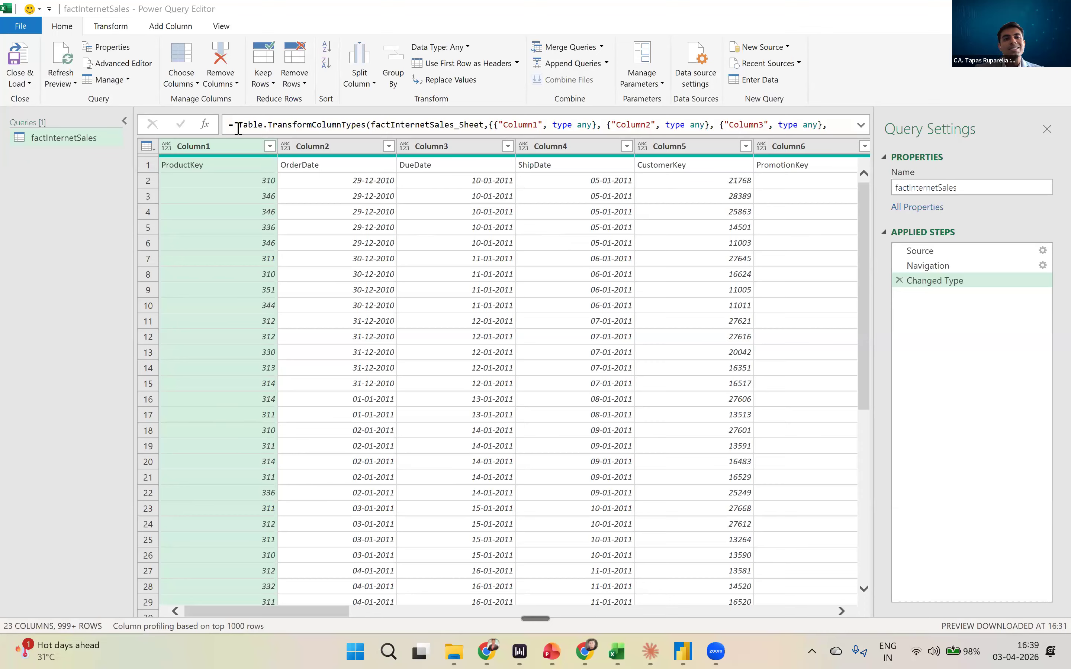
key(ctrl)
key(ctrl)
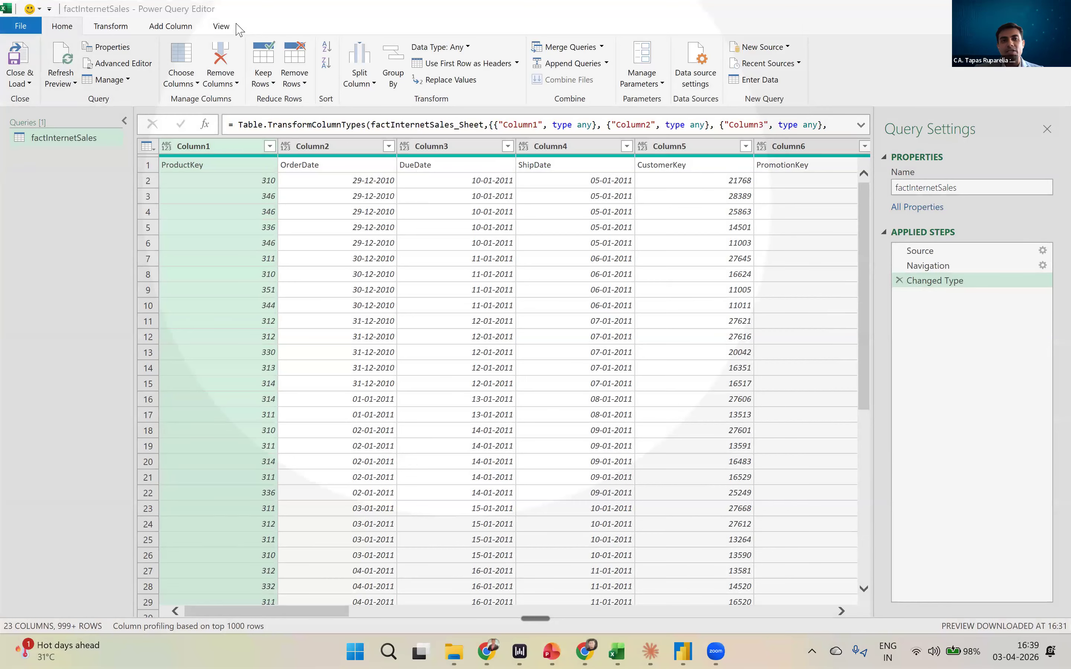
- Hide the Power Query formula bar and show it again
click(232, 28)
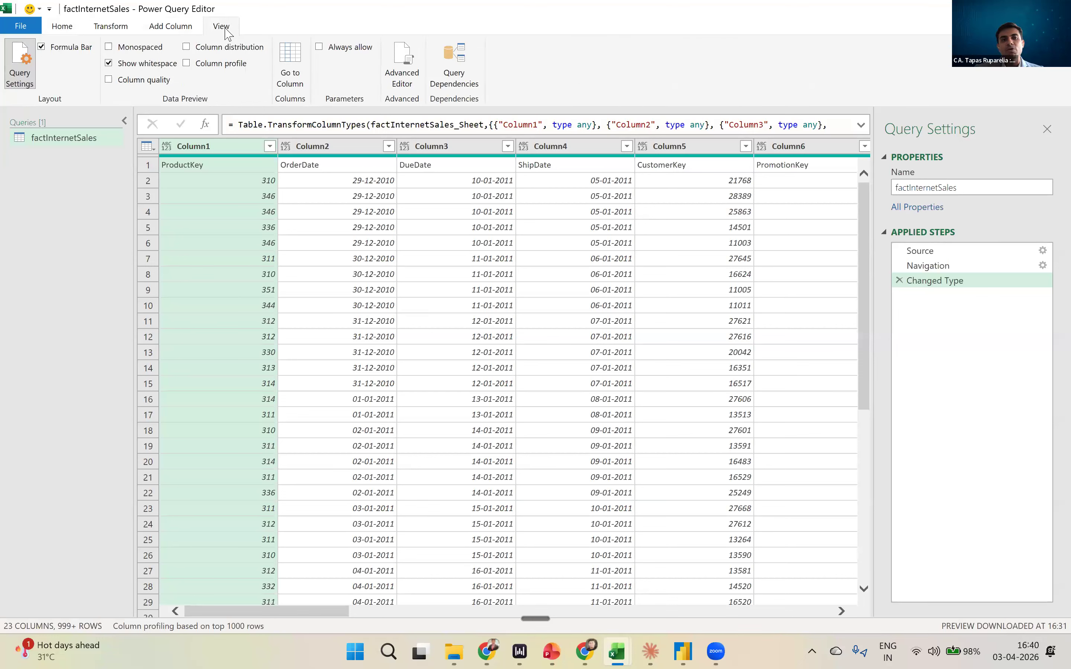
key(ctrl)
key(ctrl)
key(ctrl)
key(ctrl)
click(42, 47)
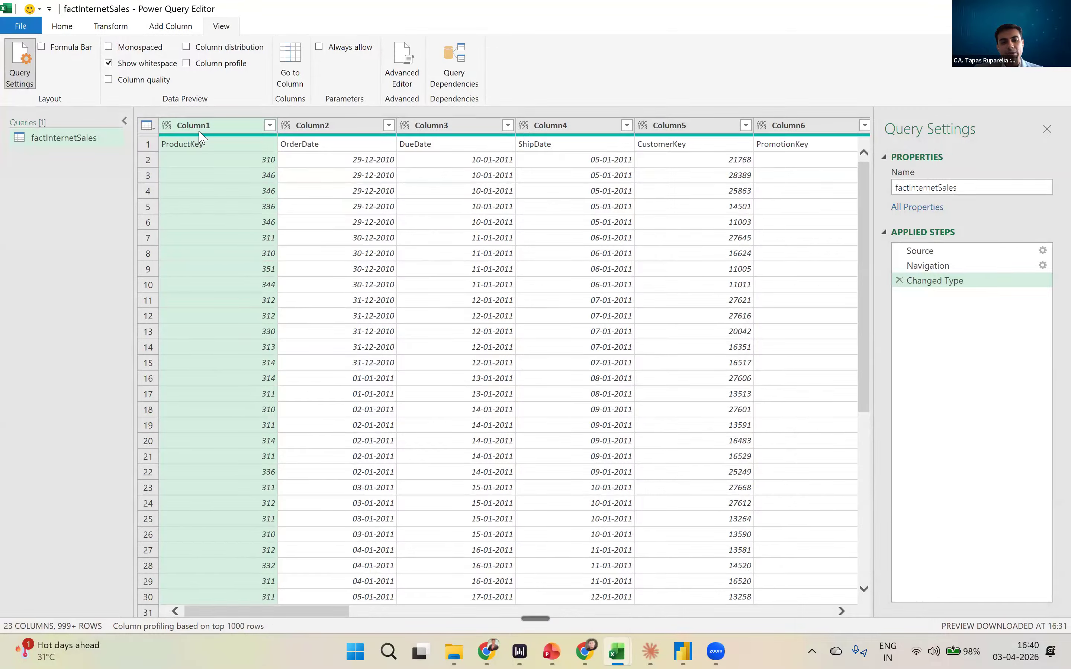
click(42, 48)
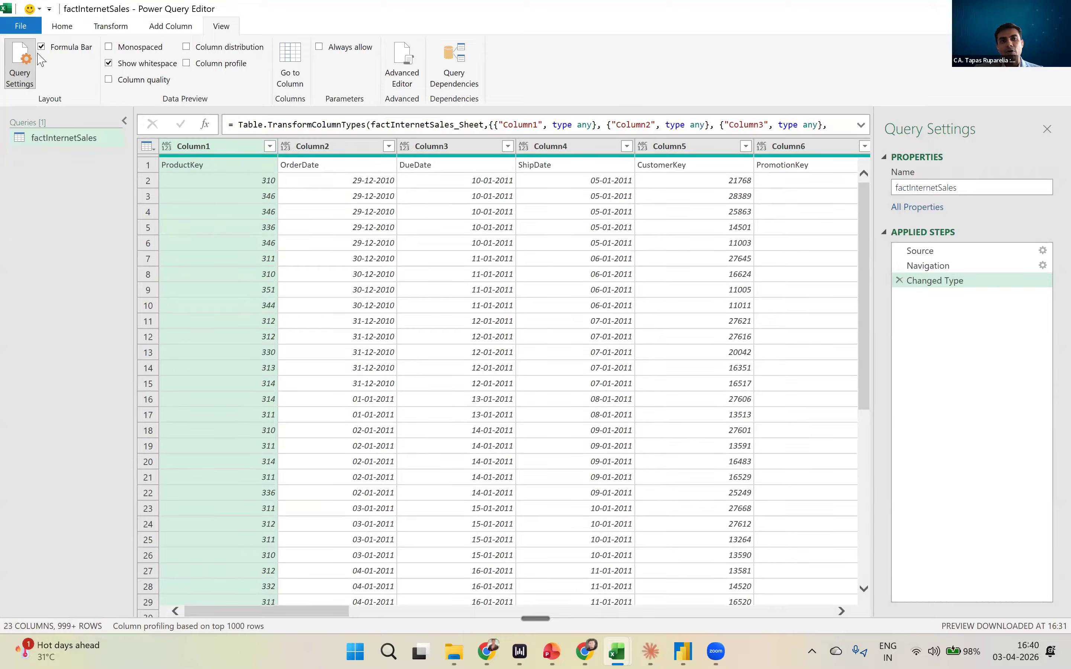
- Expand the formula bar and read the full Changed Type formula from Column1 to Column23
key(ctrl)
key(ctrl)
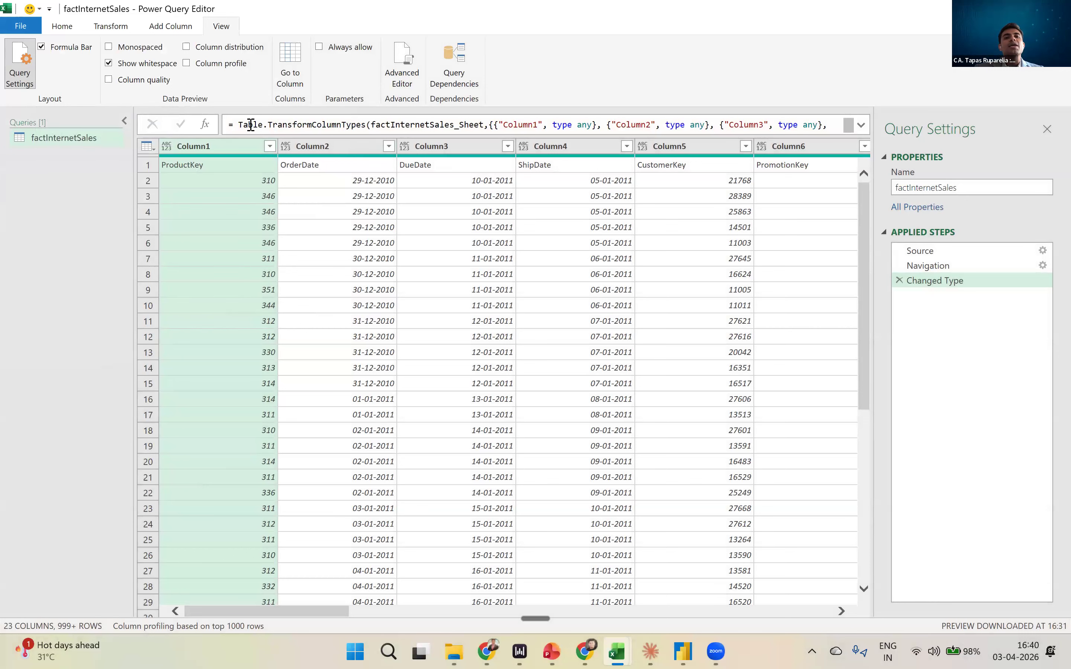
click(861, 125)
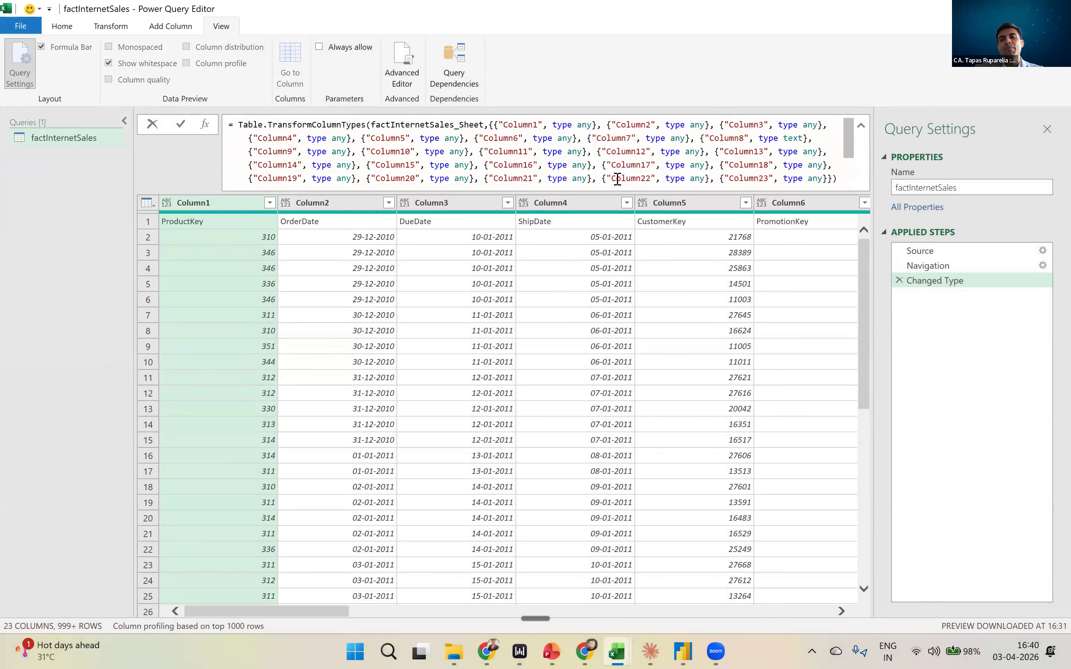
key(ctrl+2)
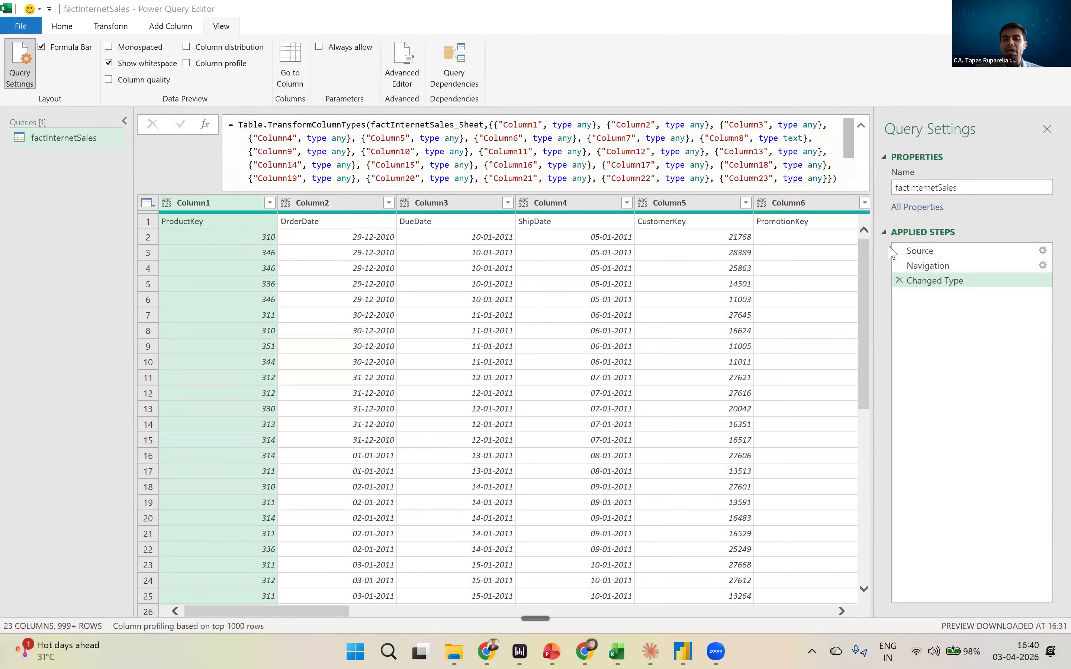
mouse_move(850, 146)
mouse_down()
mouse_move(850, 170)
mouse_move(851, 133)
mouse_up()
scroll(853, 138, up, 1)
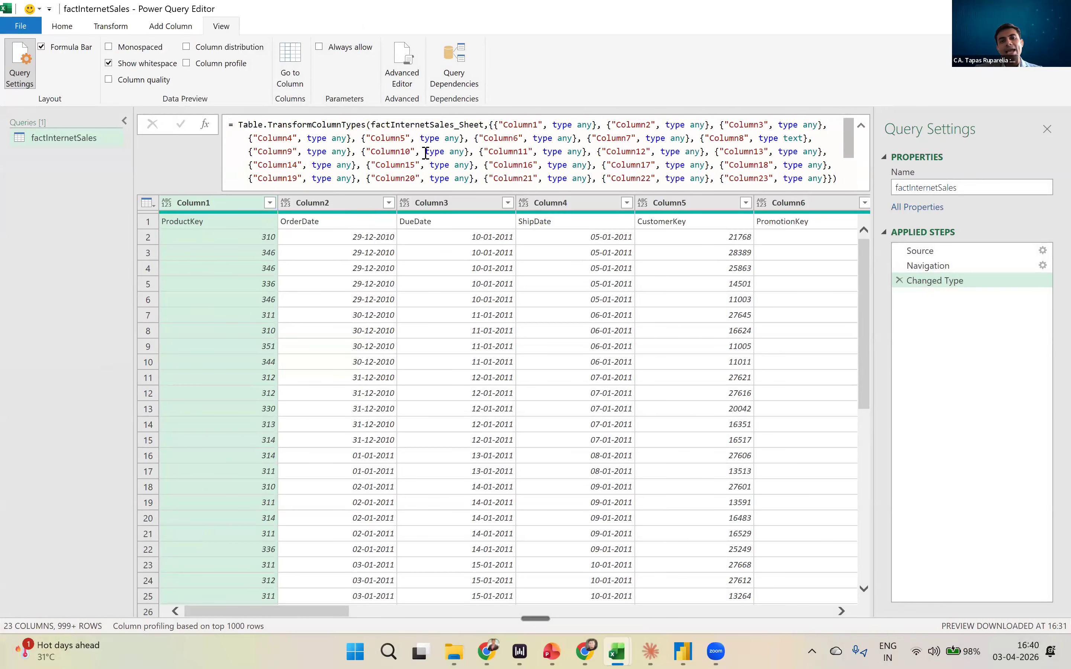
mouse_move(847, 132)
mouse_down()
mouse_move(849, 158)
mouse_move(849, 121)
mouse_up()
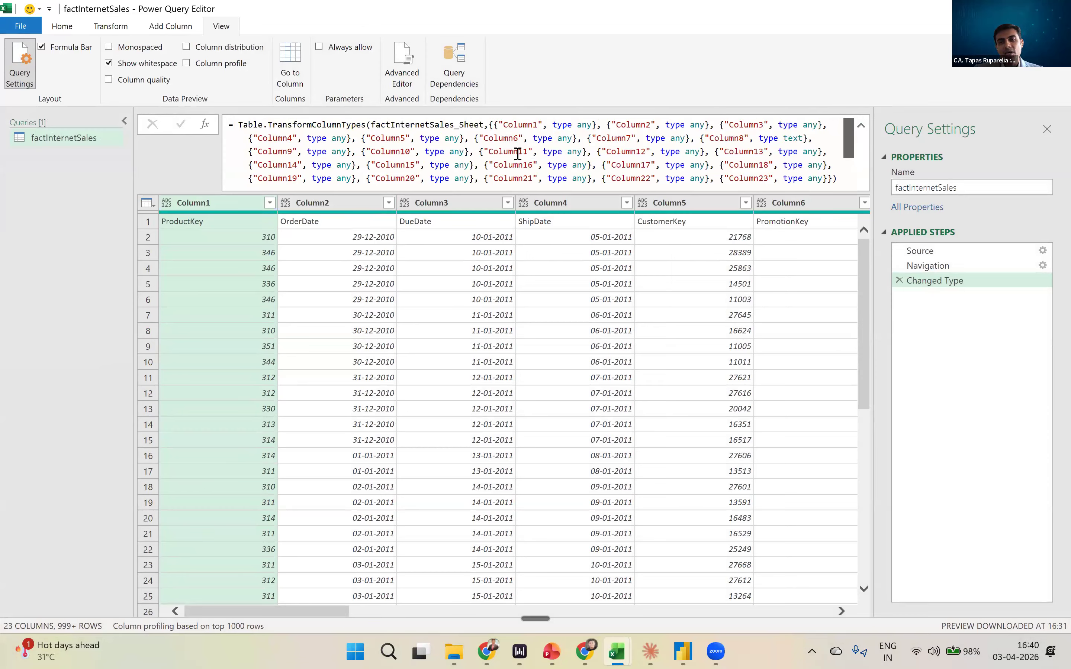
scroll(805, 202, down, 2)
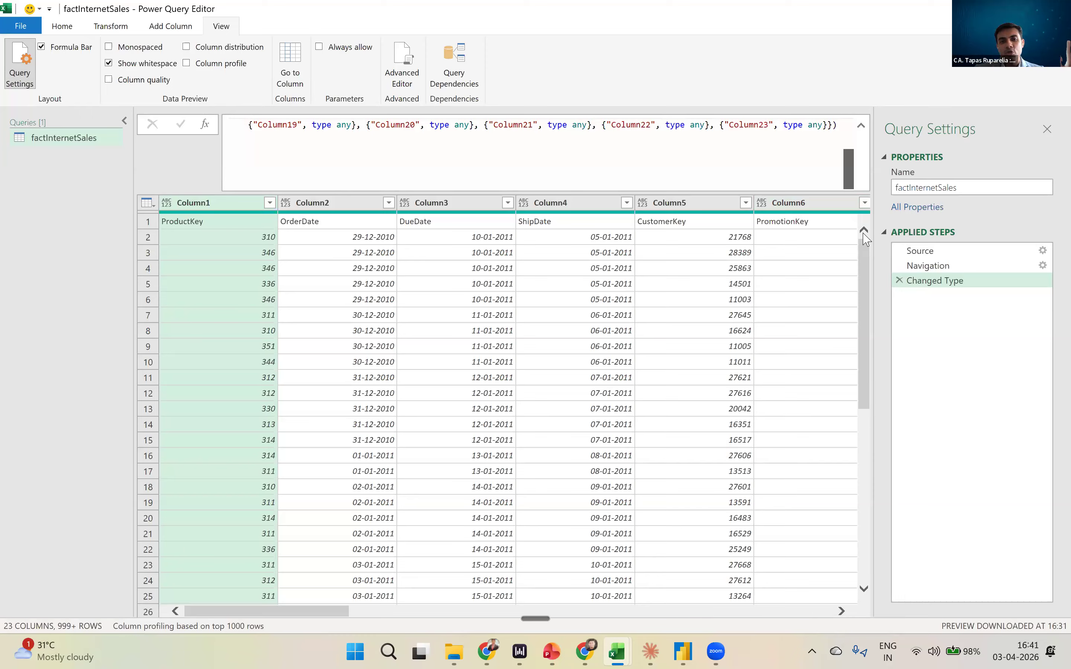
drag(863, 233, 854, 129)
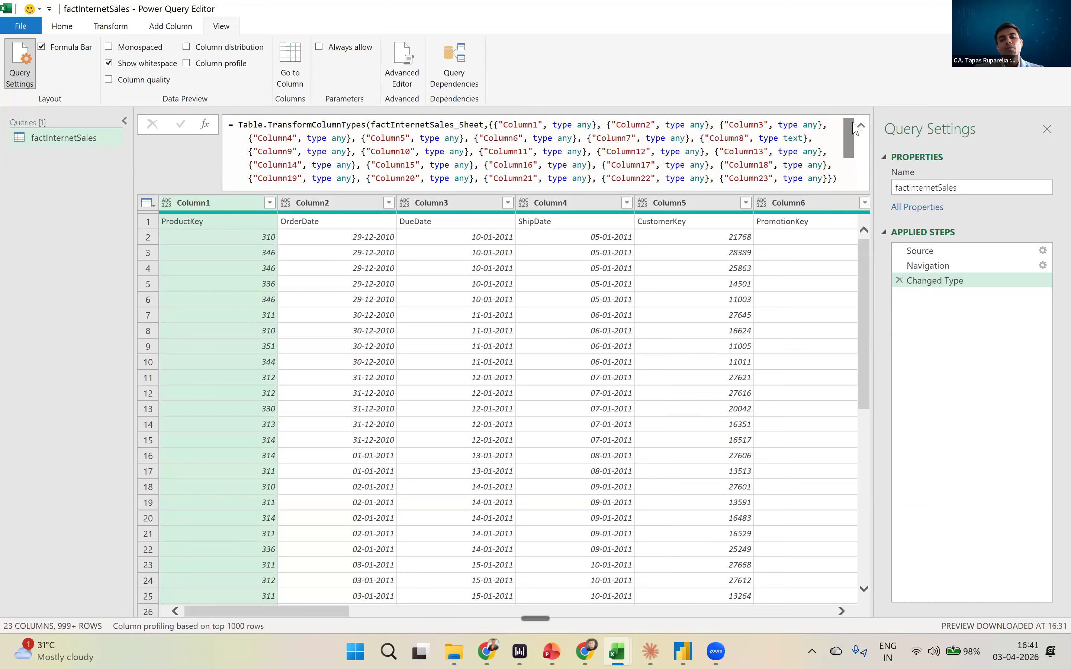
mouse_move(847, 143)
mouse_down()
mouse_move(848, 165)
mouse_move(850, 130)
mouse_up()
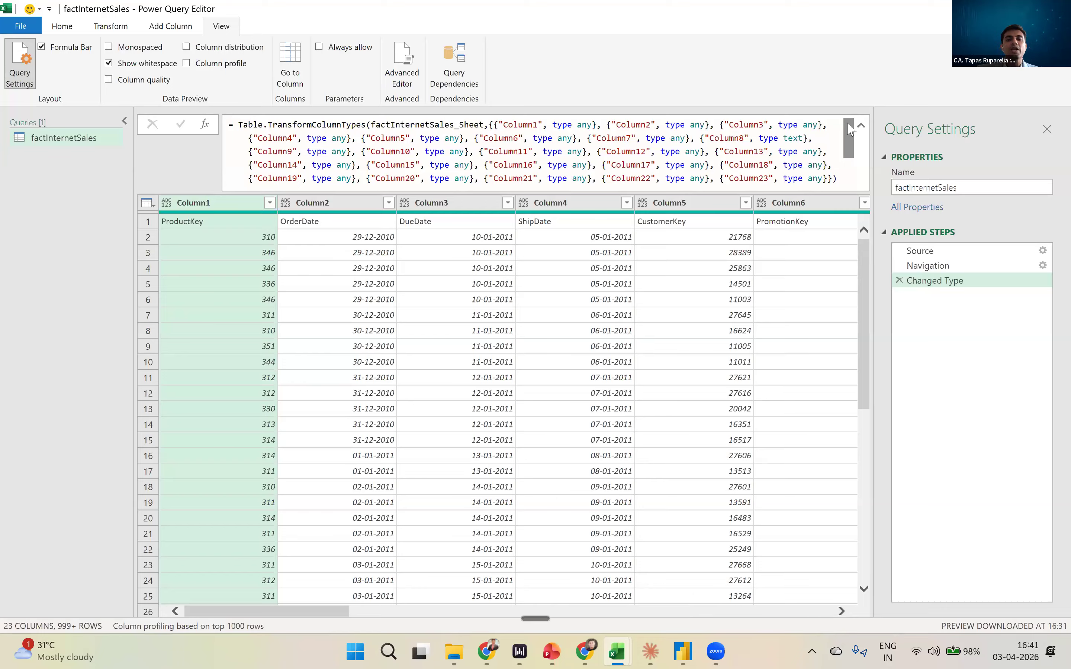
drag(848, 128, 866, 208)
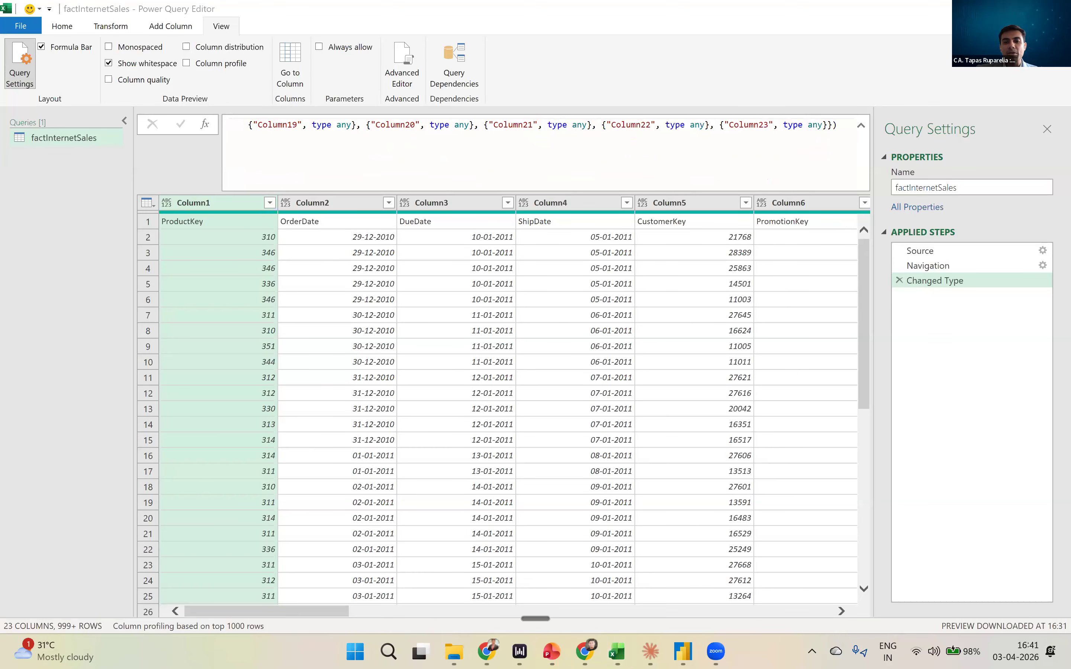
- Switch to the blank Book1 workbook in Excel and review the file-based sources offered for getting data
key(alt+Tab)
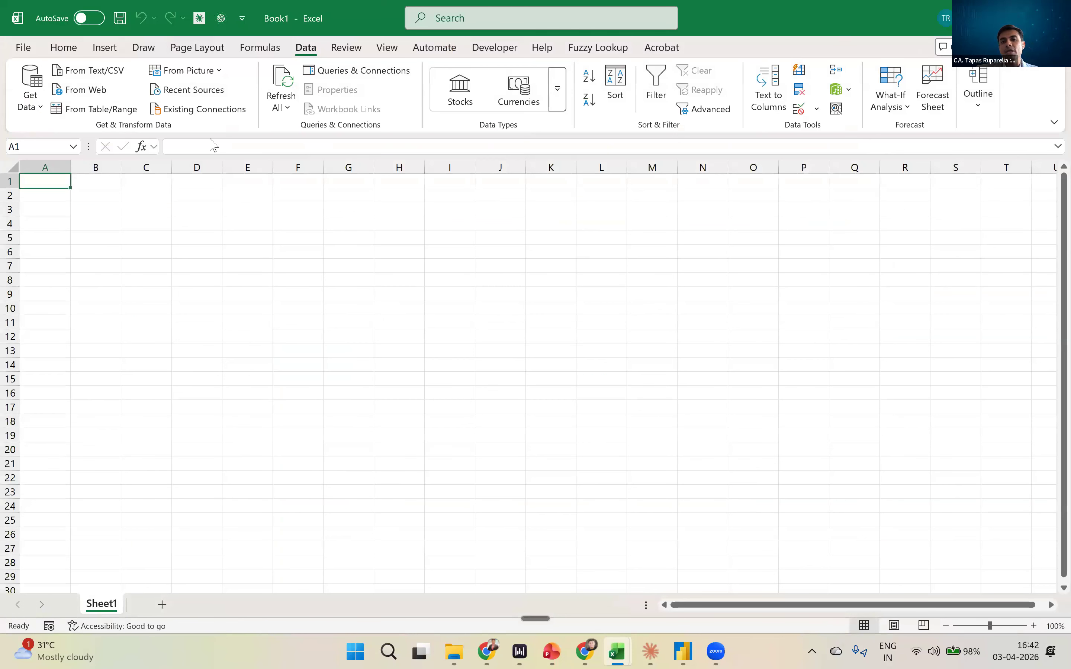
key(alt+Tab)
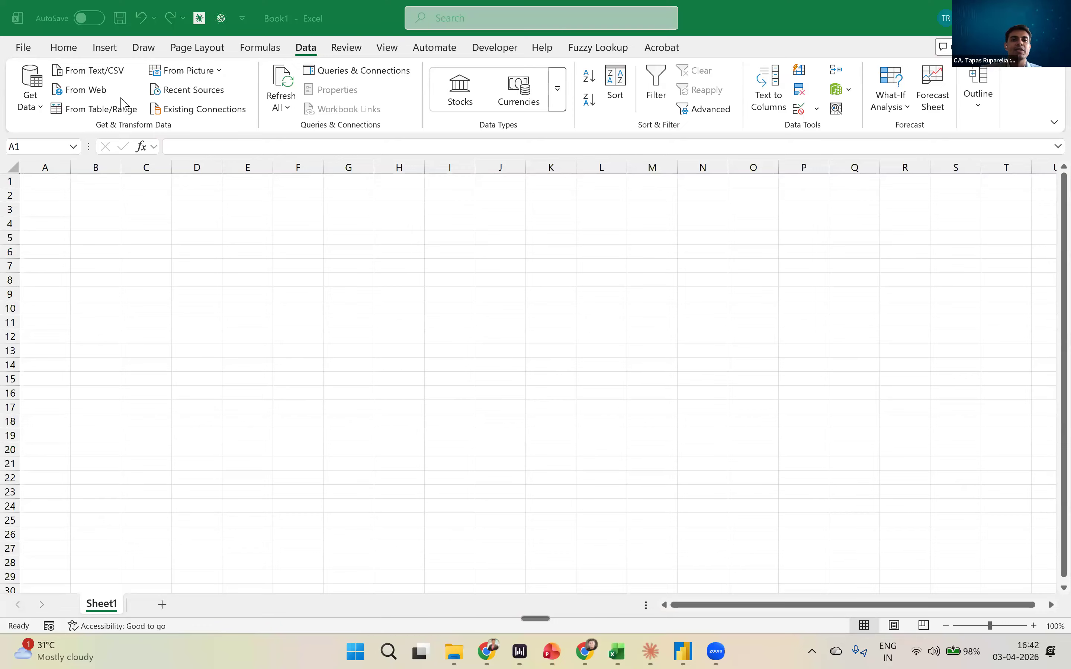
key(ctrl)
key(ctrl)
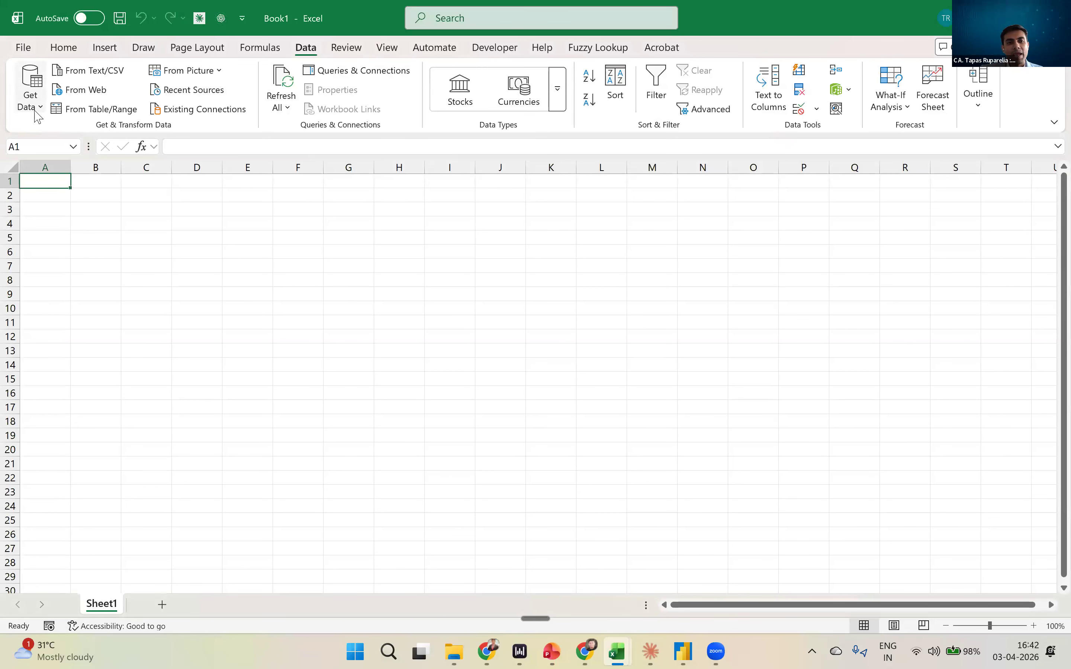
click(35, 107)
mouse_move(73, 172)
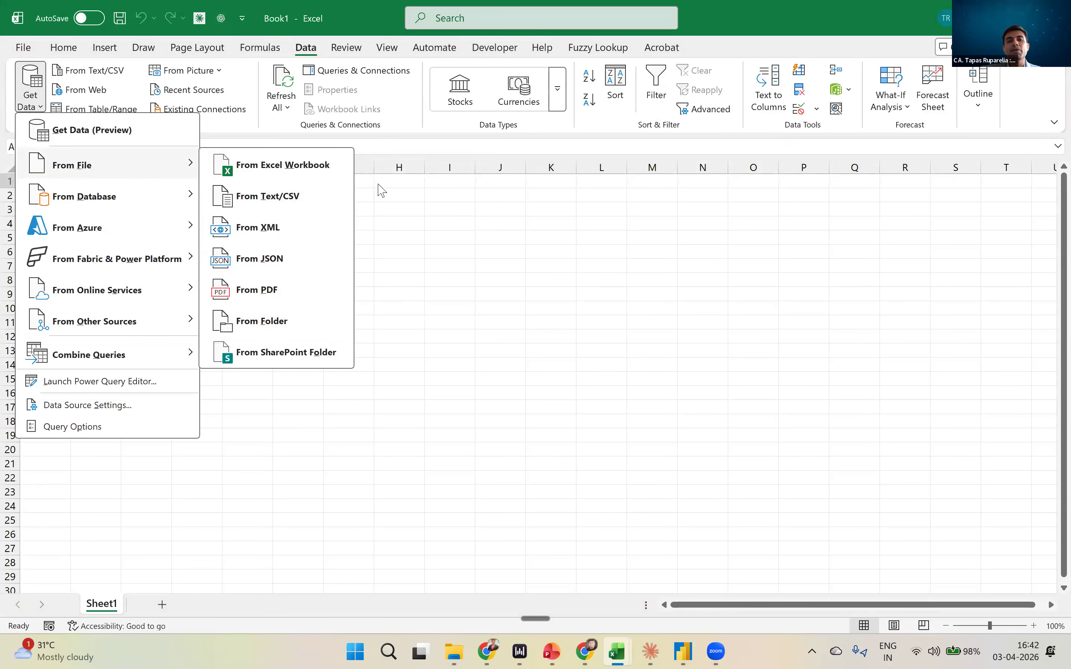
click(30, 103)
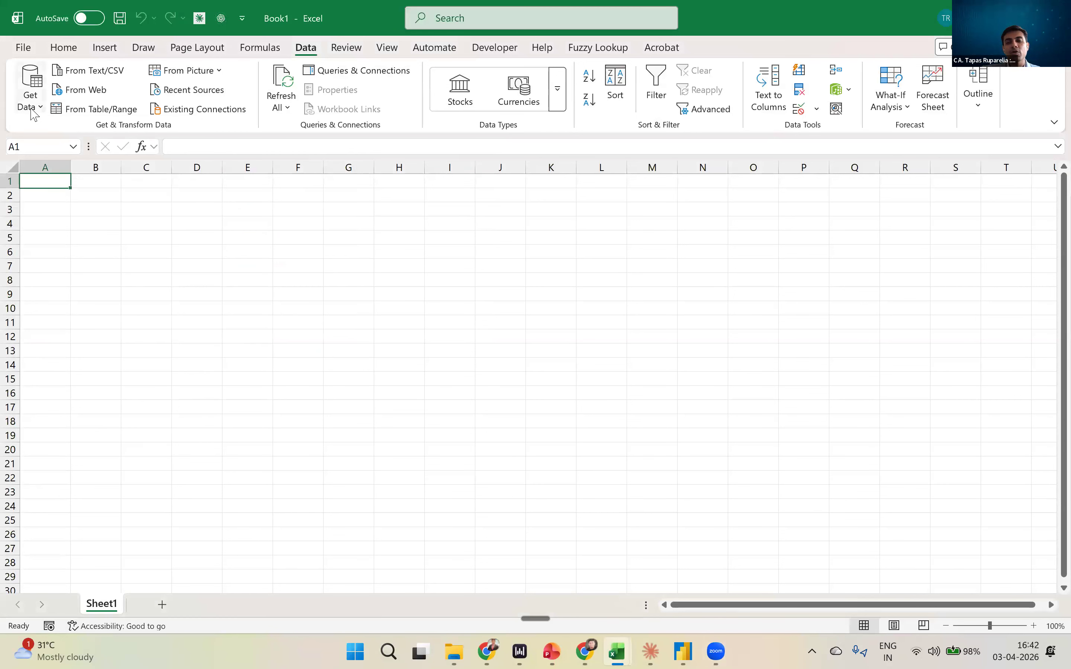
- Import Data1.xlsx from the Power Query Practice Files folder as an Excel workbook source
click(30, 110)
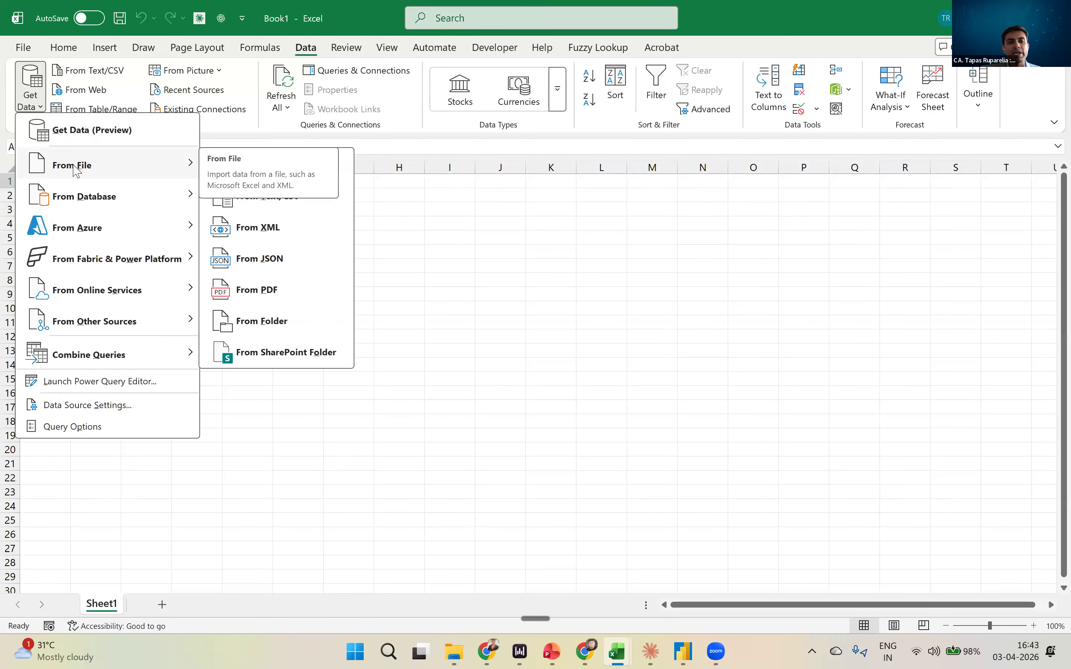
click(341, 160)
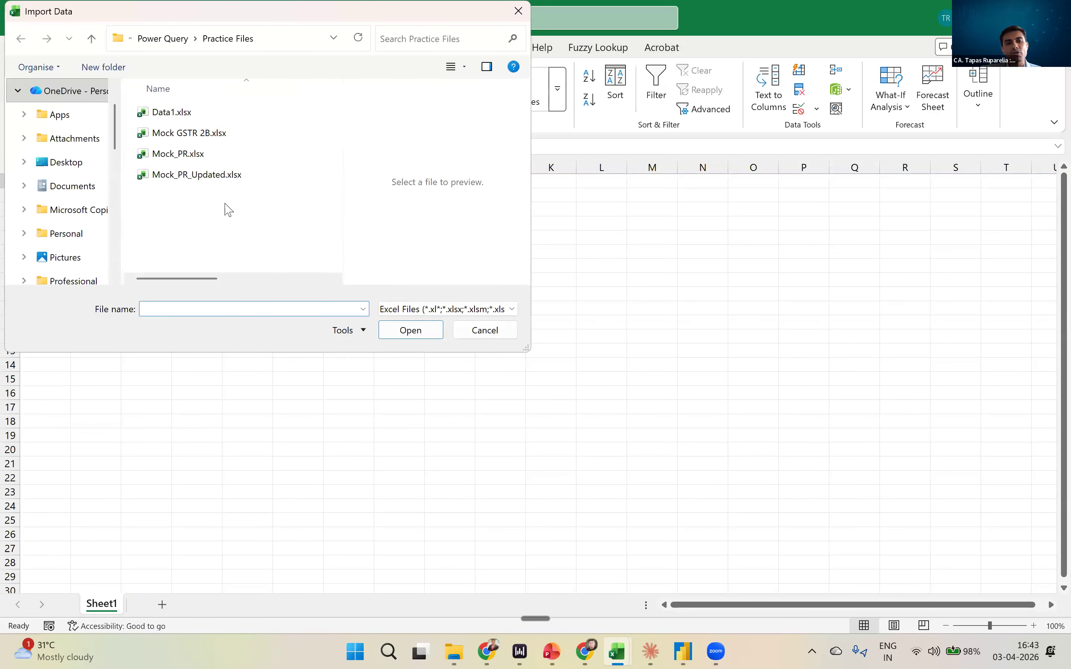
click(179, 114)
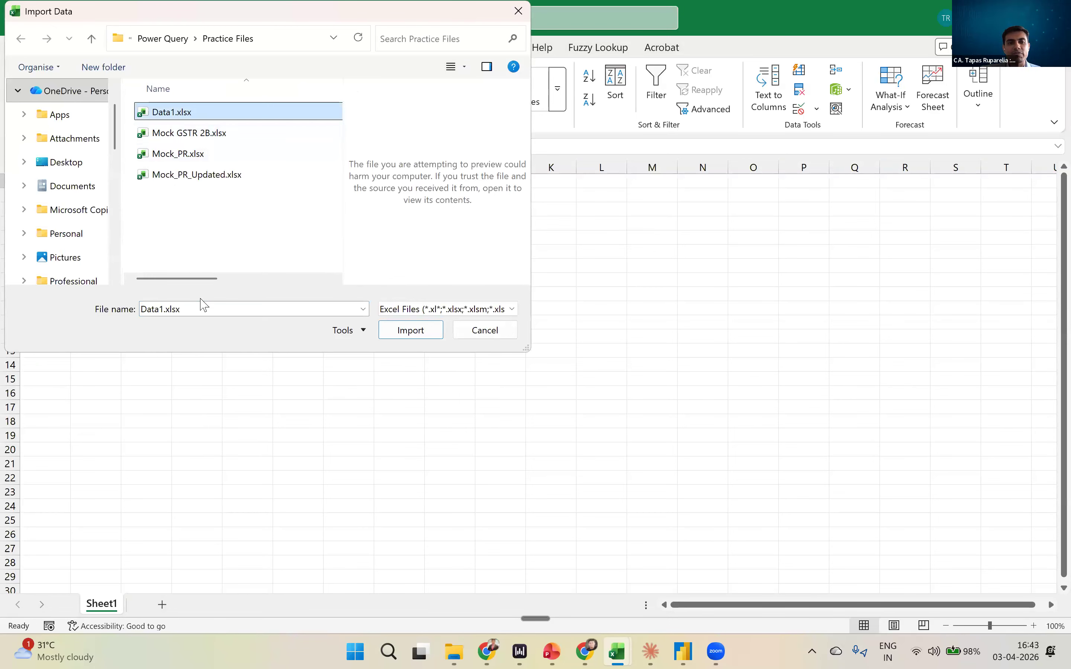
drag(216, 284, 330, 280)
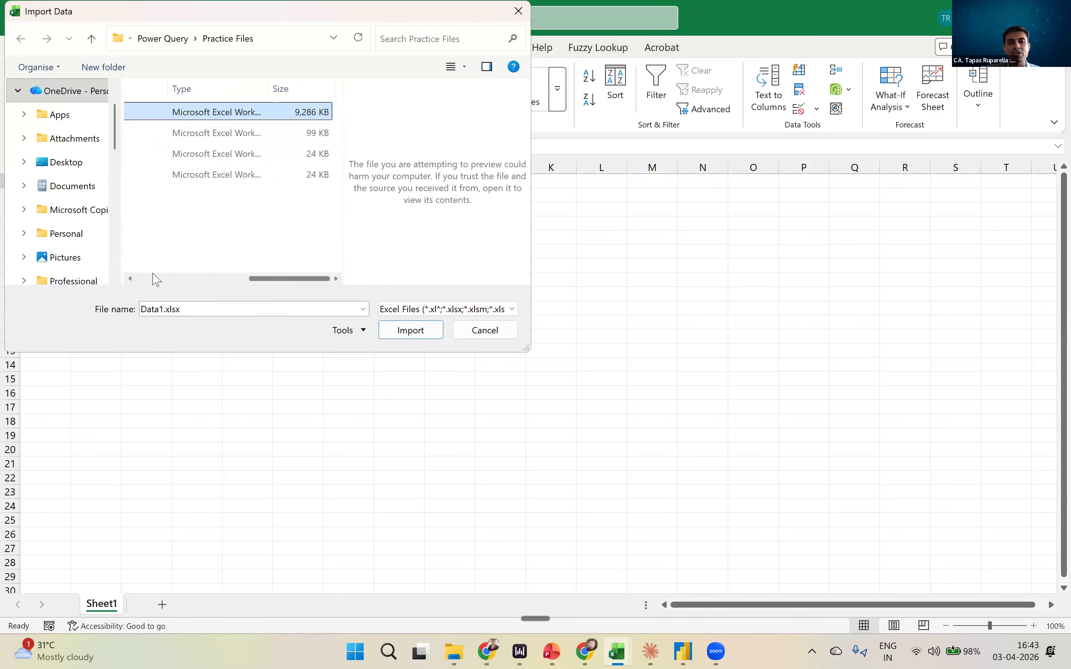
scroll(220, 267, left, 5)
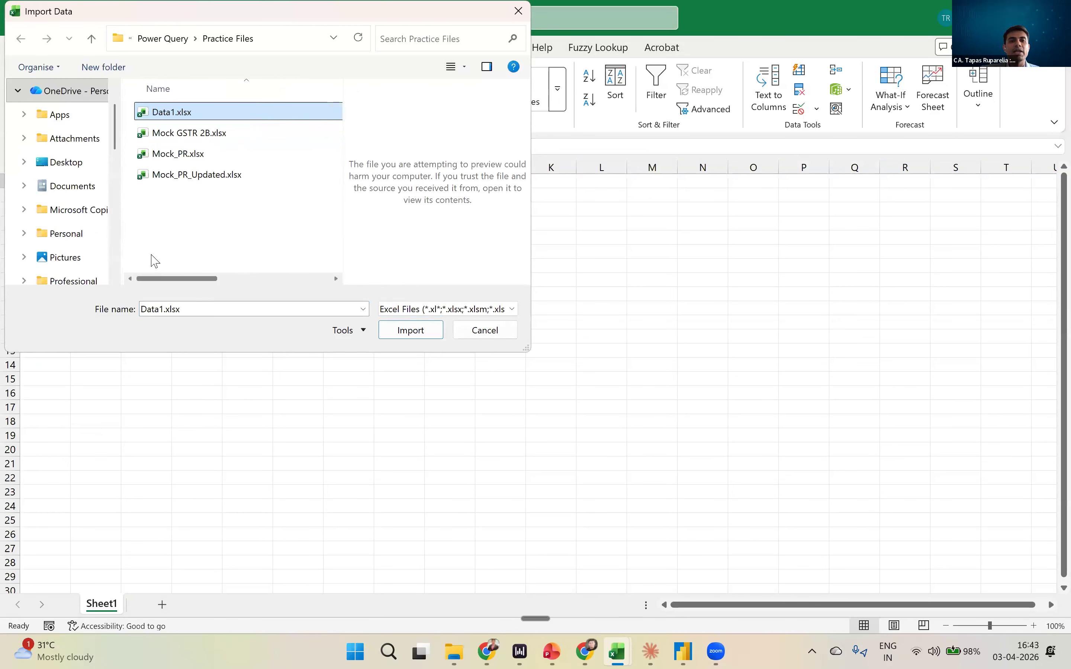
click(411, 331)
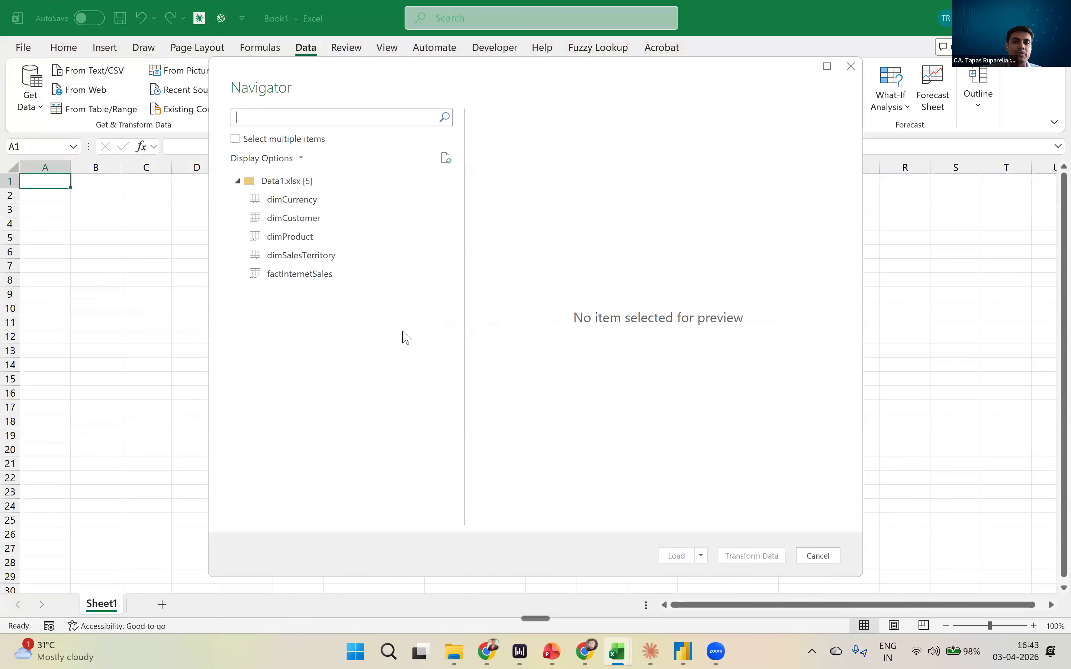
- Preview the factInternetSales sheet and open it for transformation in the Power Query Editor
click(326, 282)
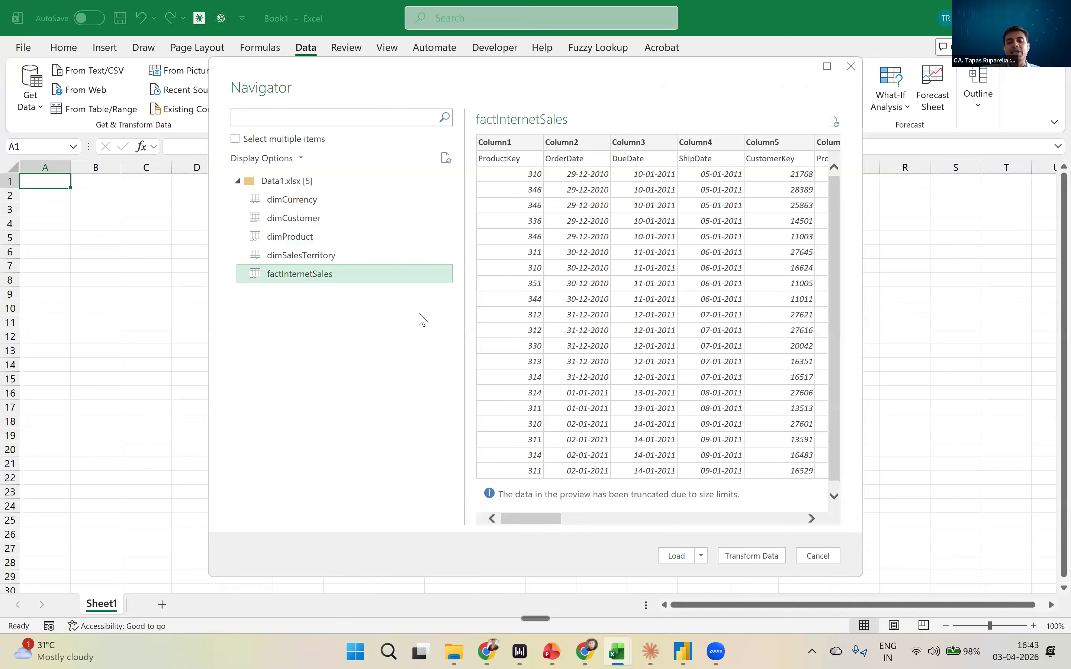
drag(544, 523, 488, 519)
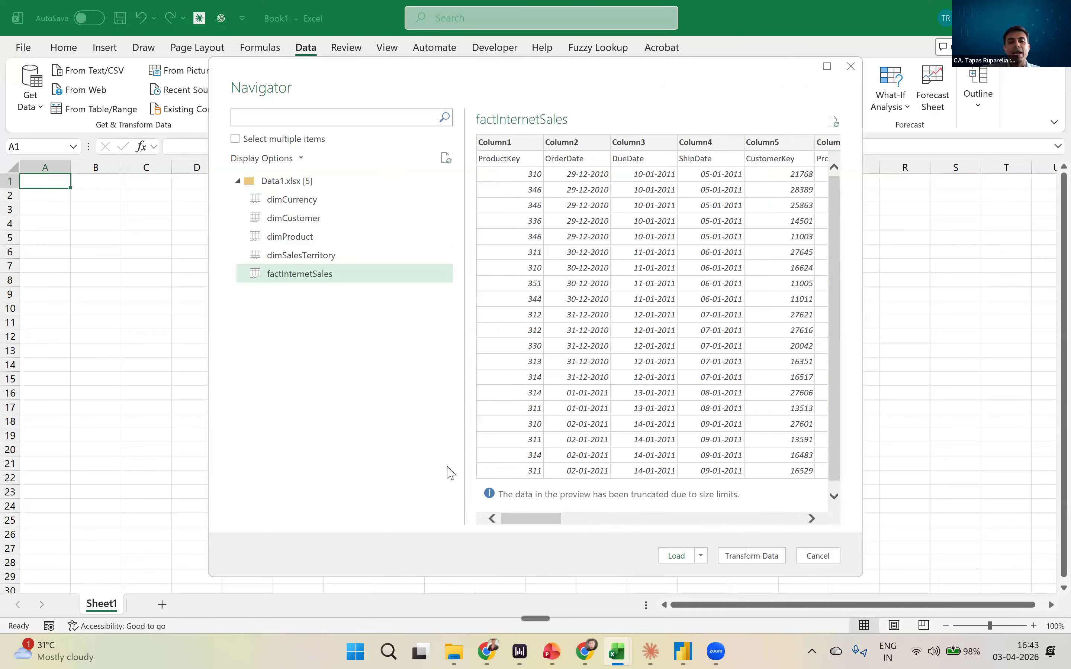
click(756, 556)
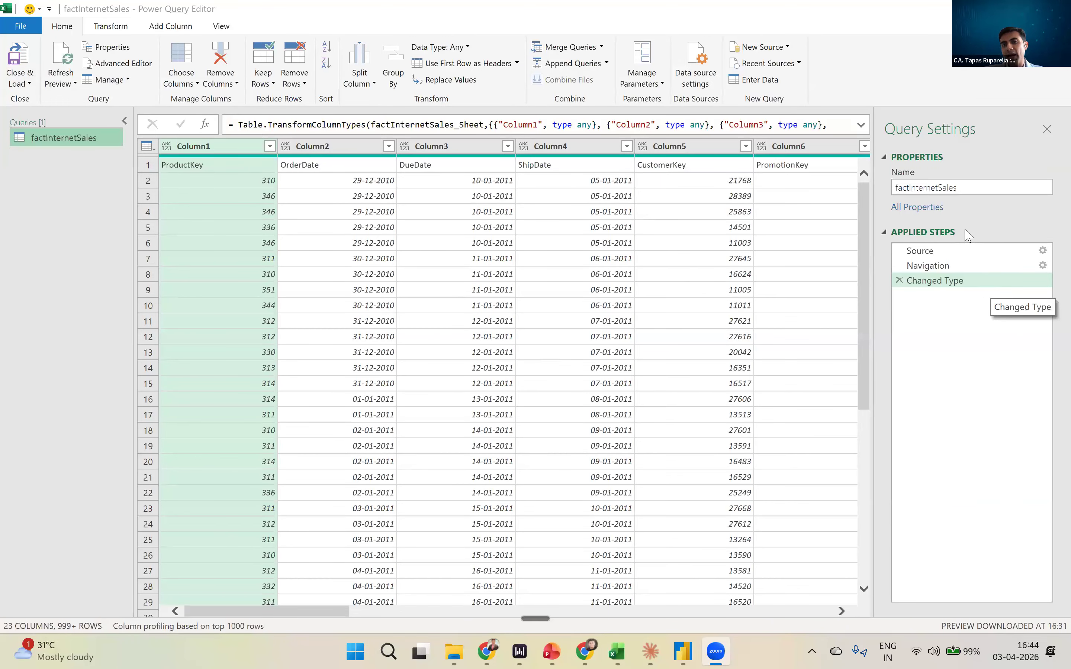
- Expand the formula bar to show the whole Changed Type formula and review the applied steps
key(ctrl)
key(ctrl)
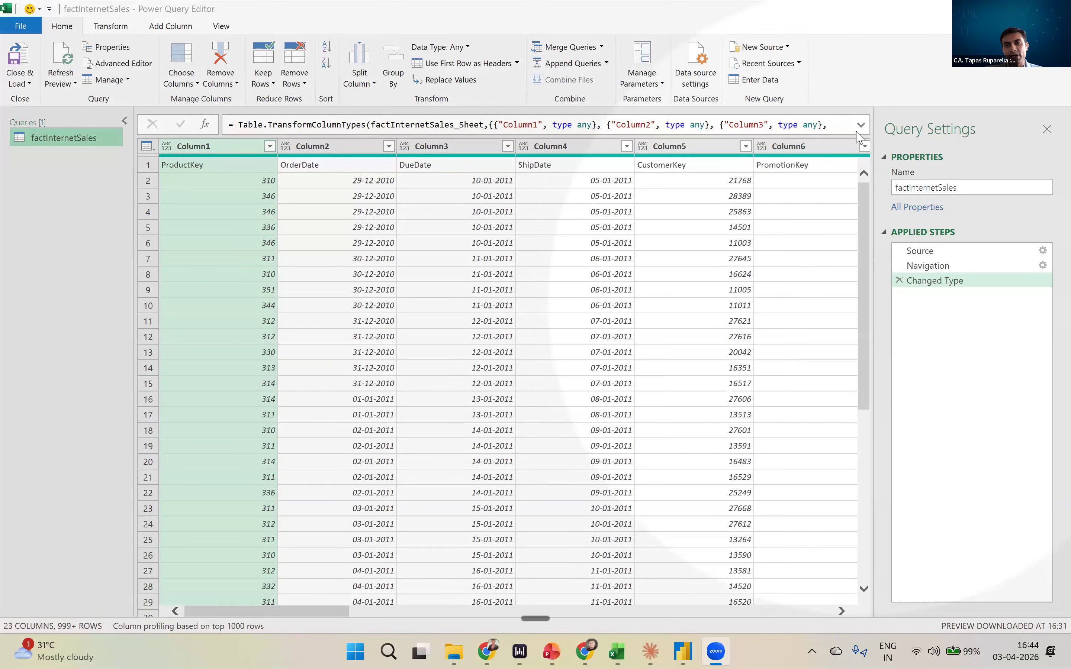
click(859, 126)
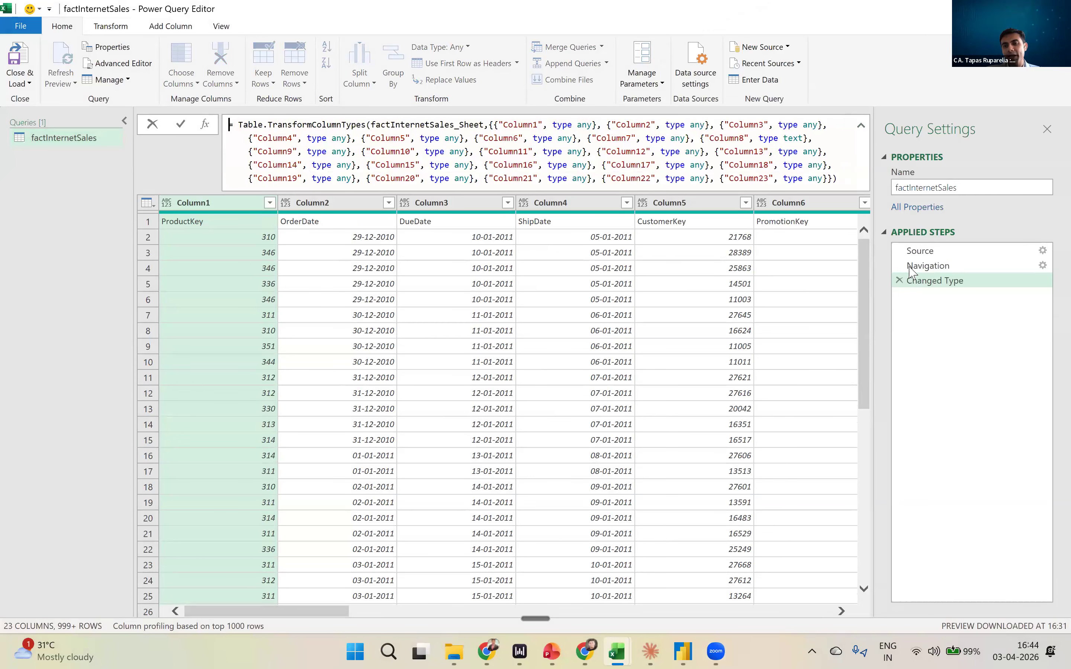
key(ctrl)
key(ctrl)
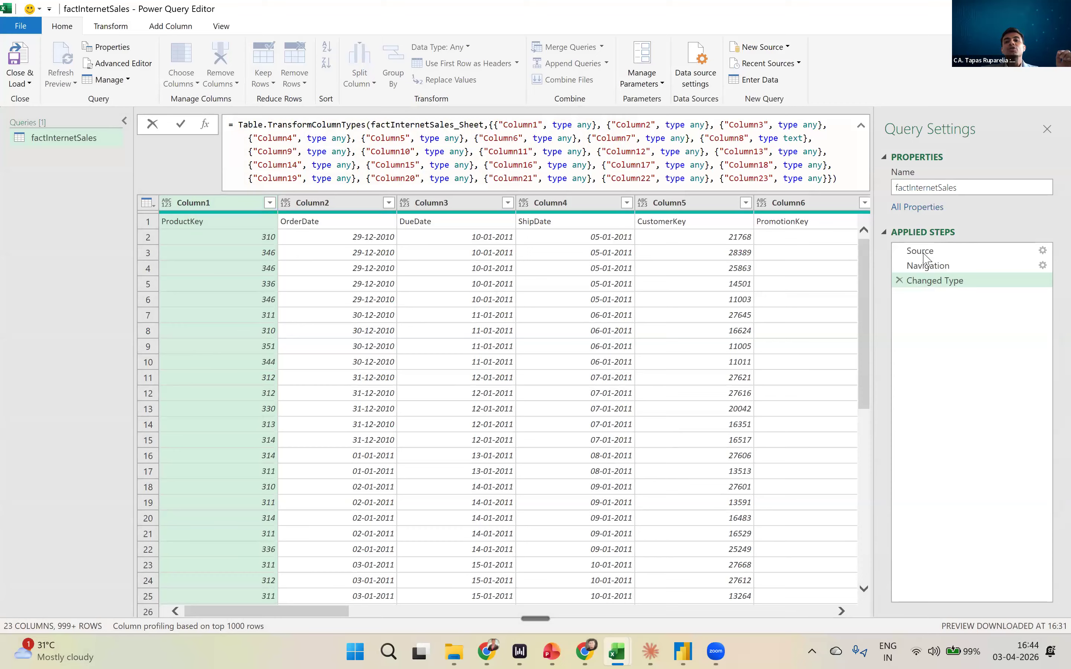
- Display the Source step's Excel.Workbook formula and table list, and open that step's file settings
click(924, 253)
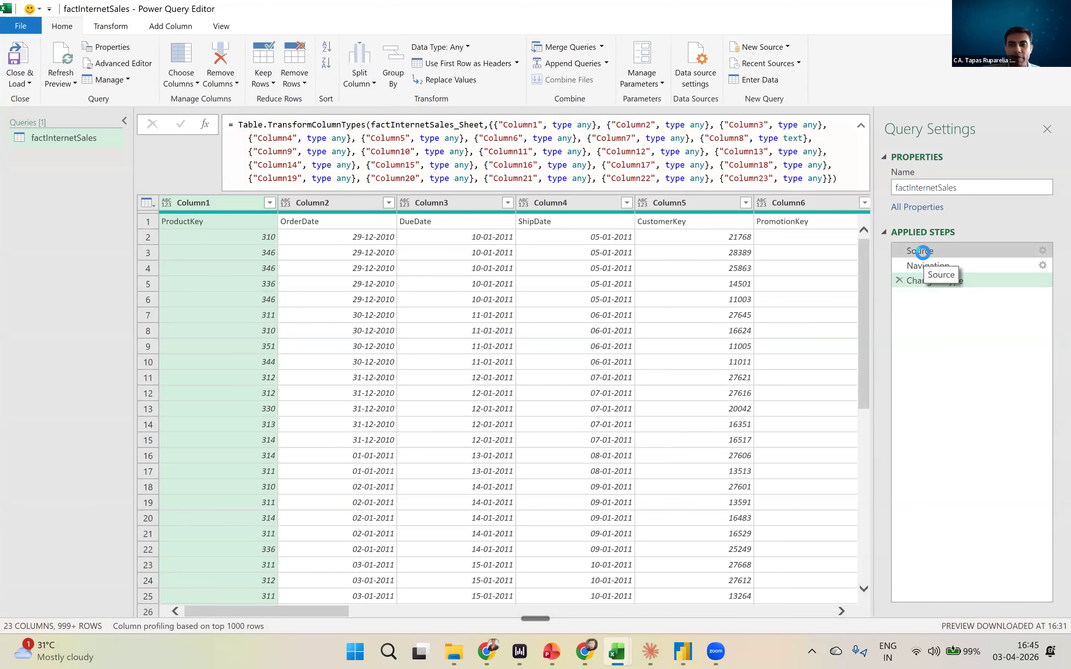
click(924, 251)
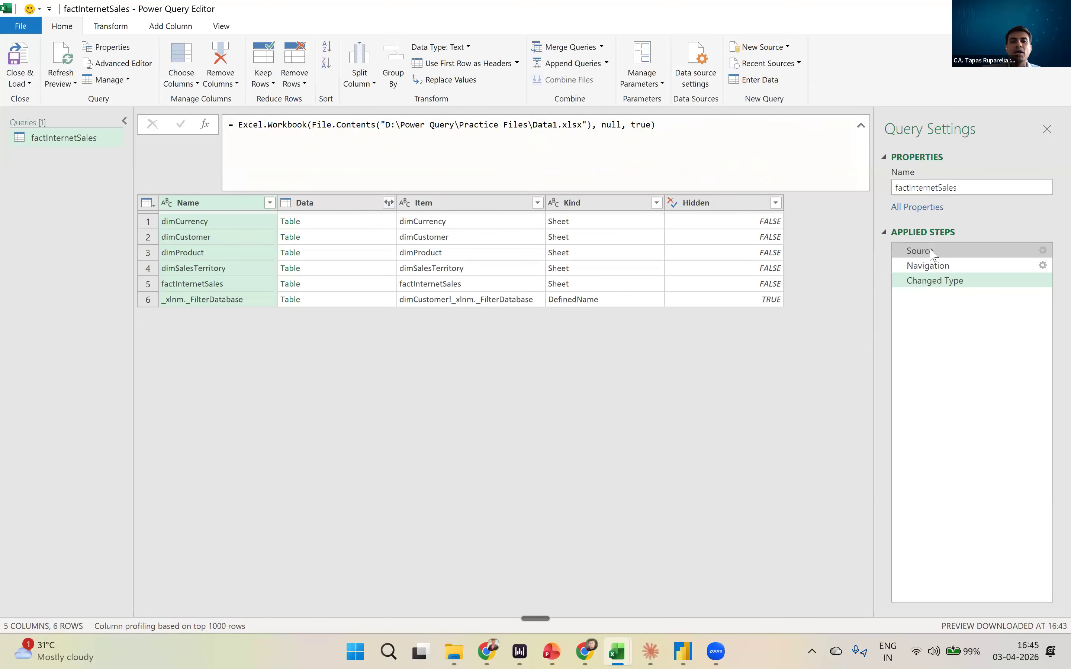
double_click(933, 253)
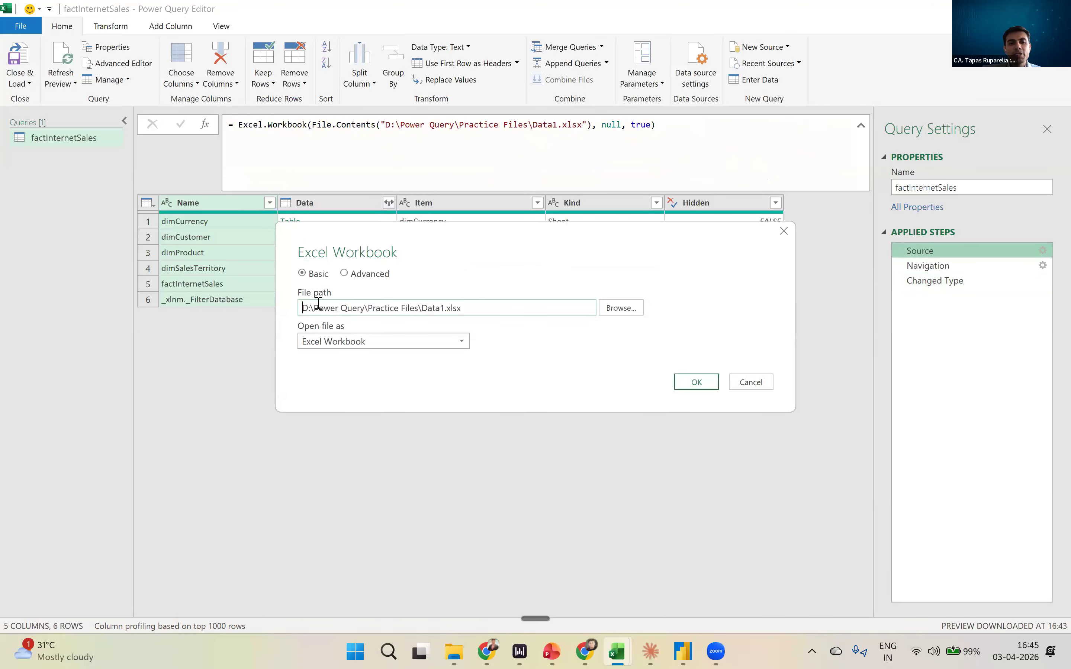
- Examine the full Data1.xlsx file path in the Source settings and browse for a source workbook
drag(299, 307, 364, 312)
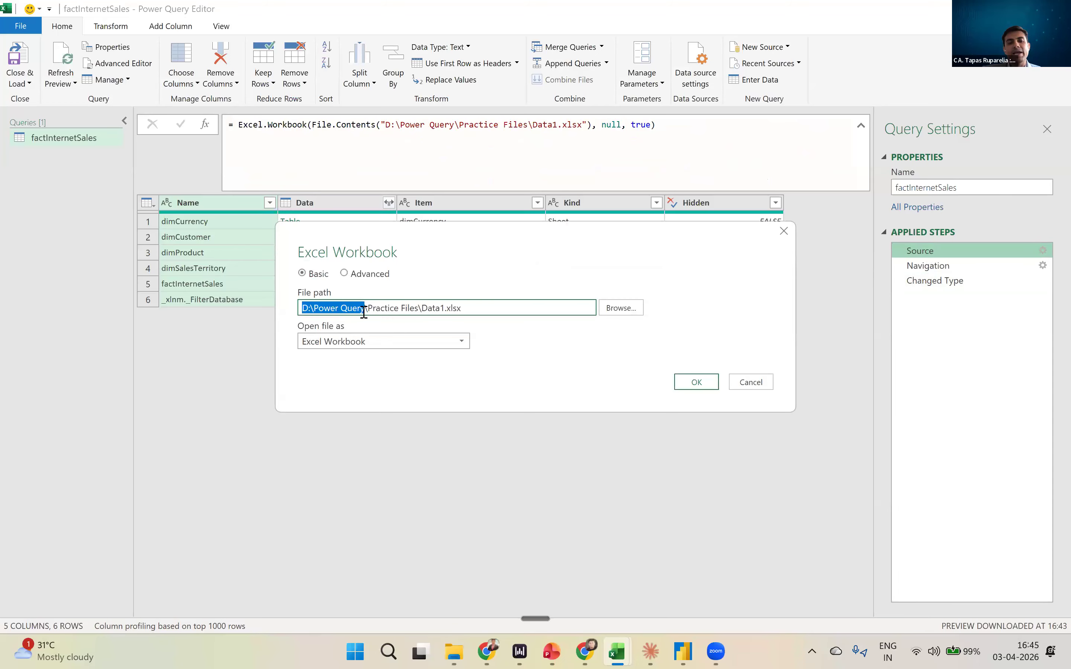
drag(364, 312, 472, 313)
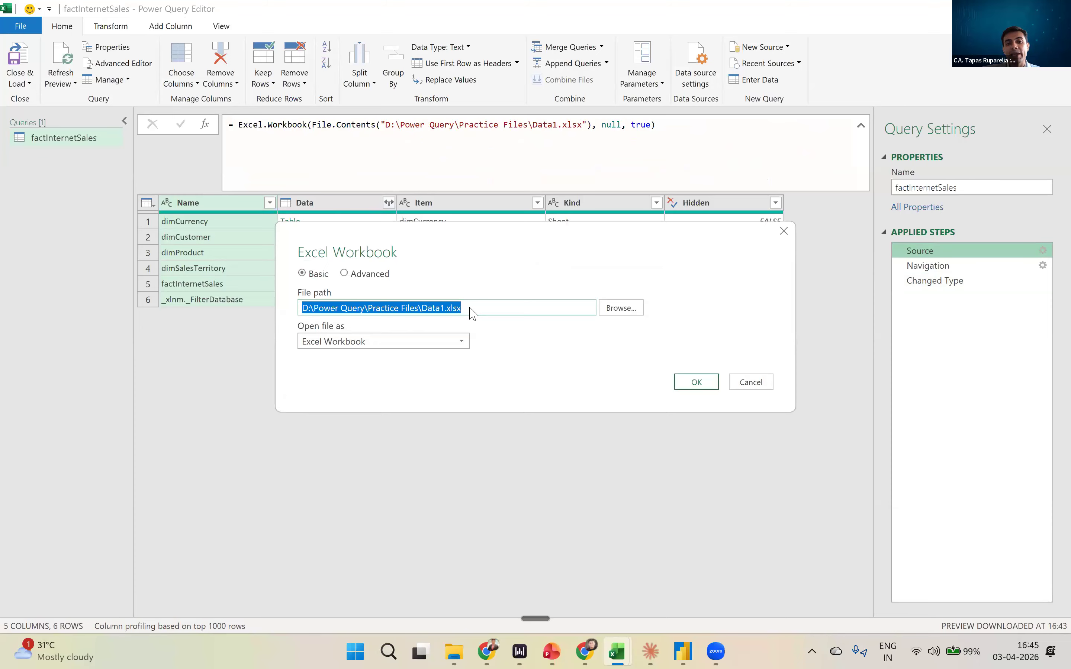
click(613, 312)
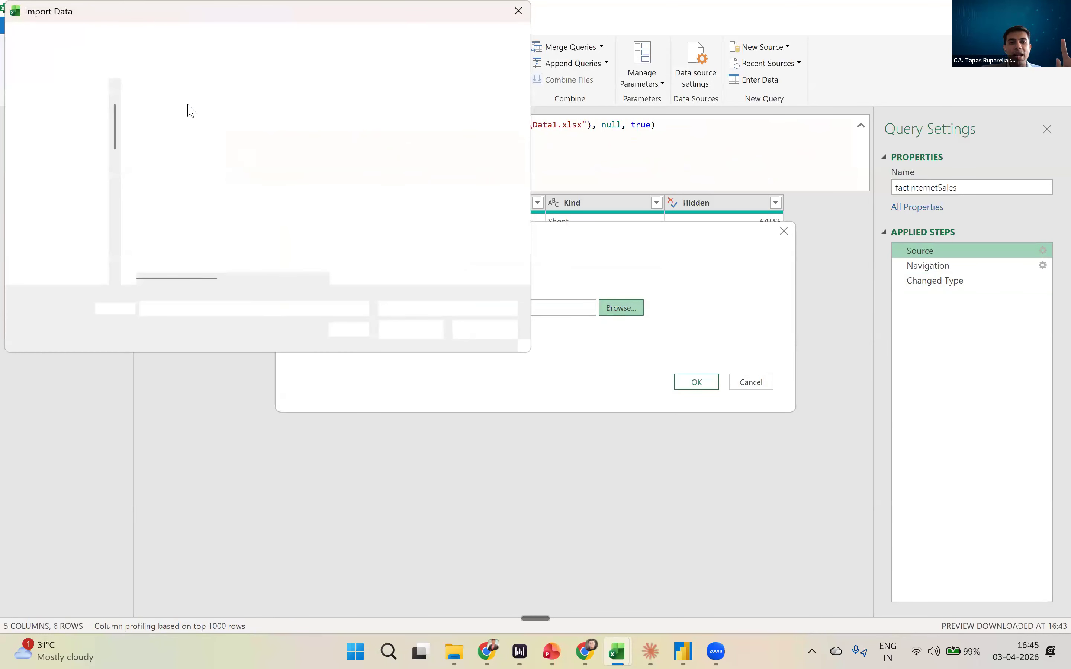
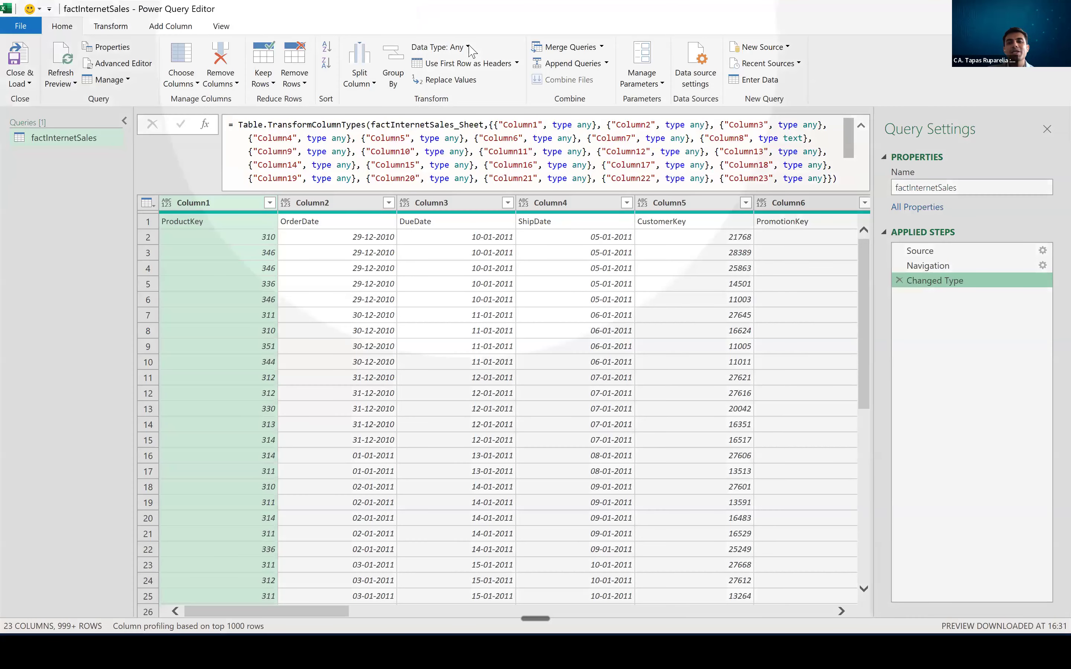
- Review the data types available for Column1 and inspect the ProductKey and OrderDate header cells in the first data row
click(468, 47)
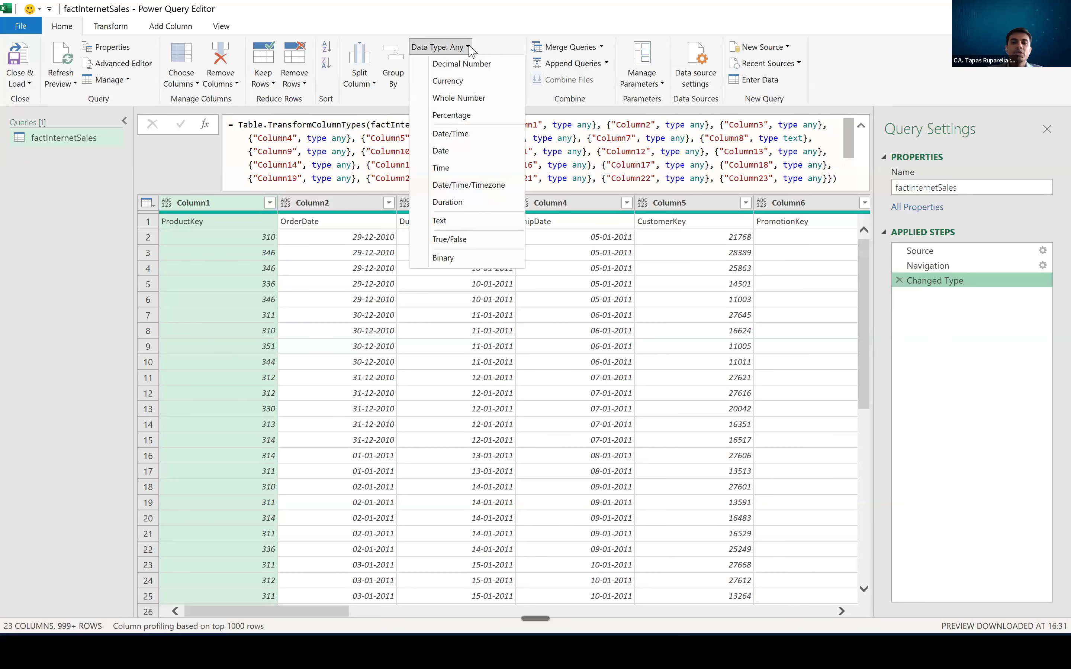
click(353, 166)
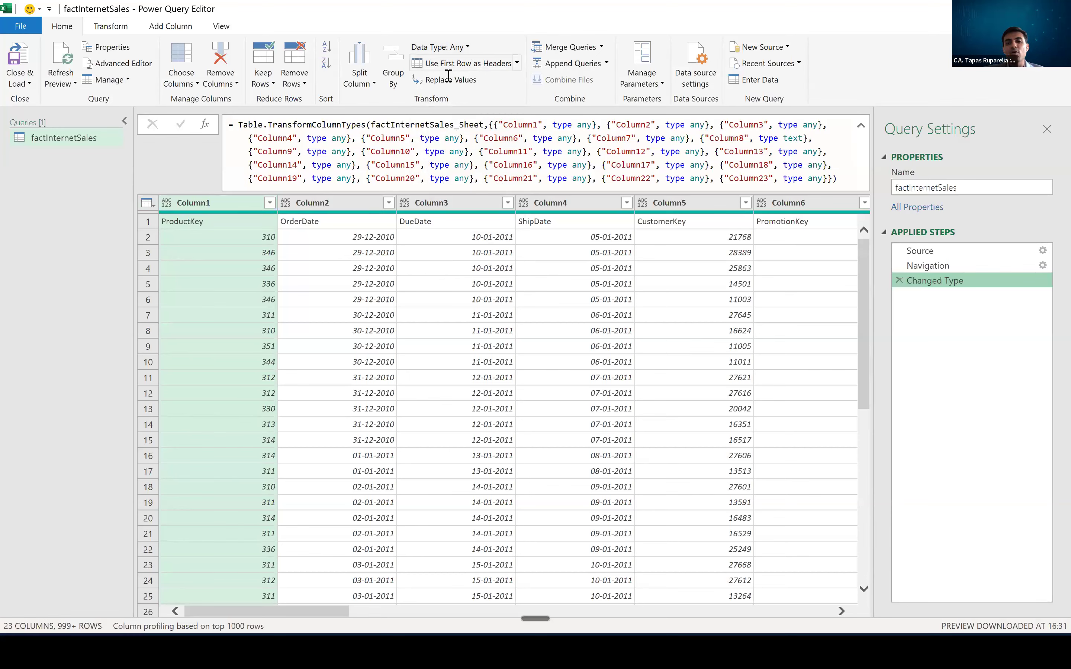
click(207, 224)
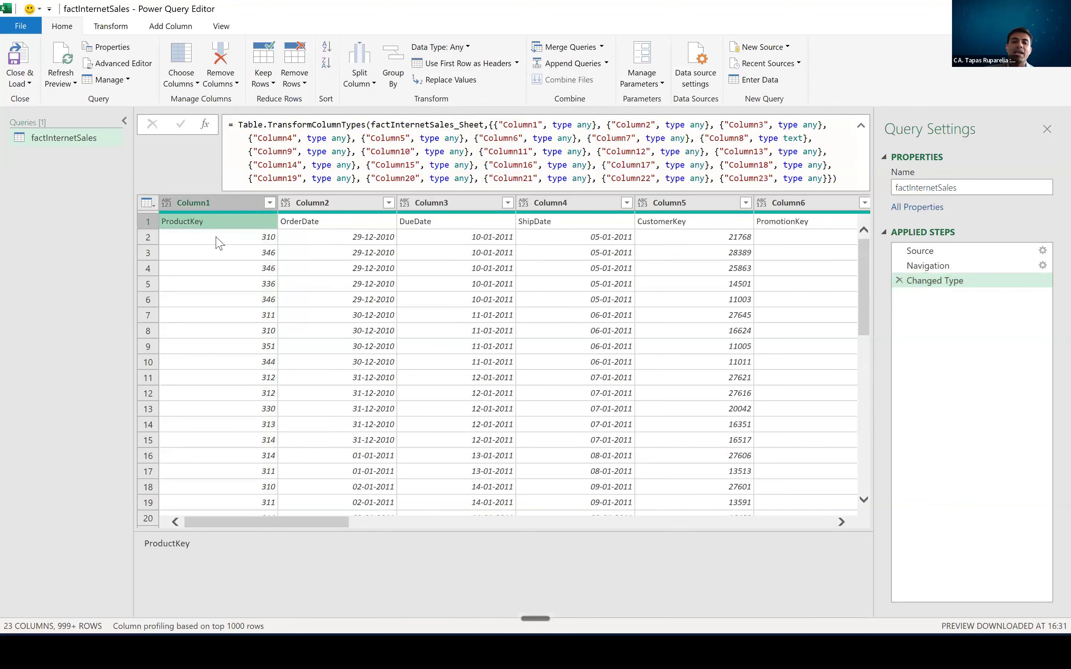
click(357, 223)
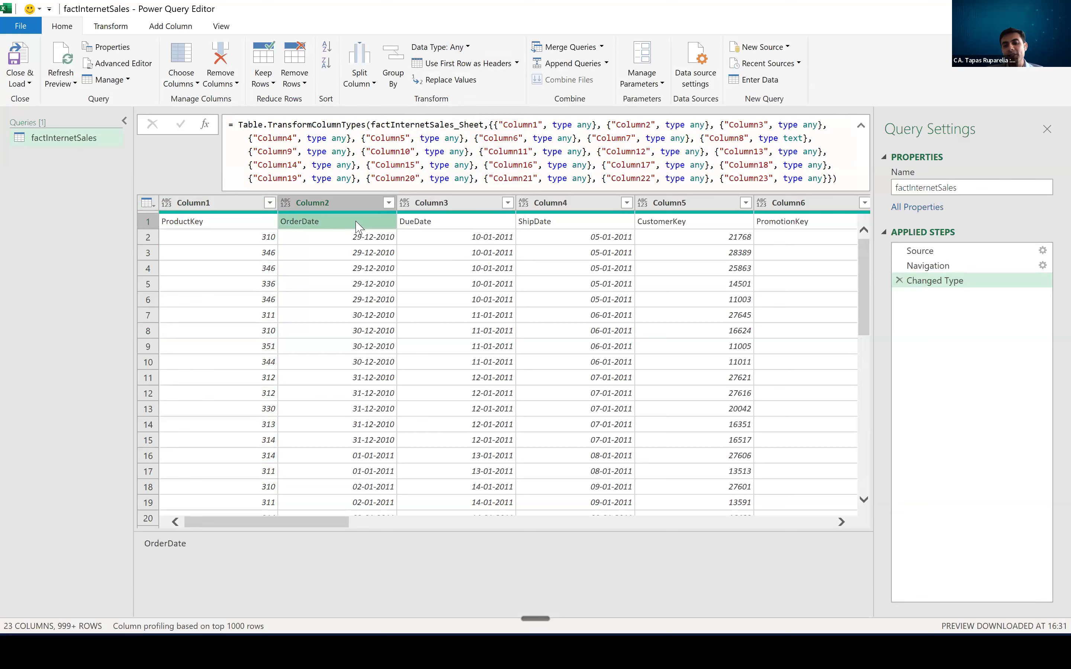
click(357, 243)
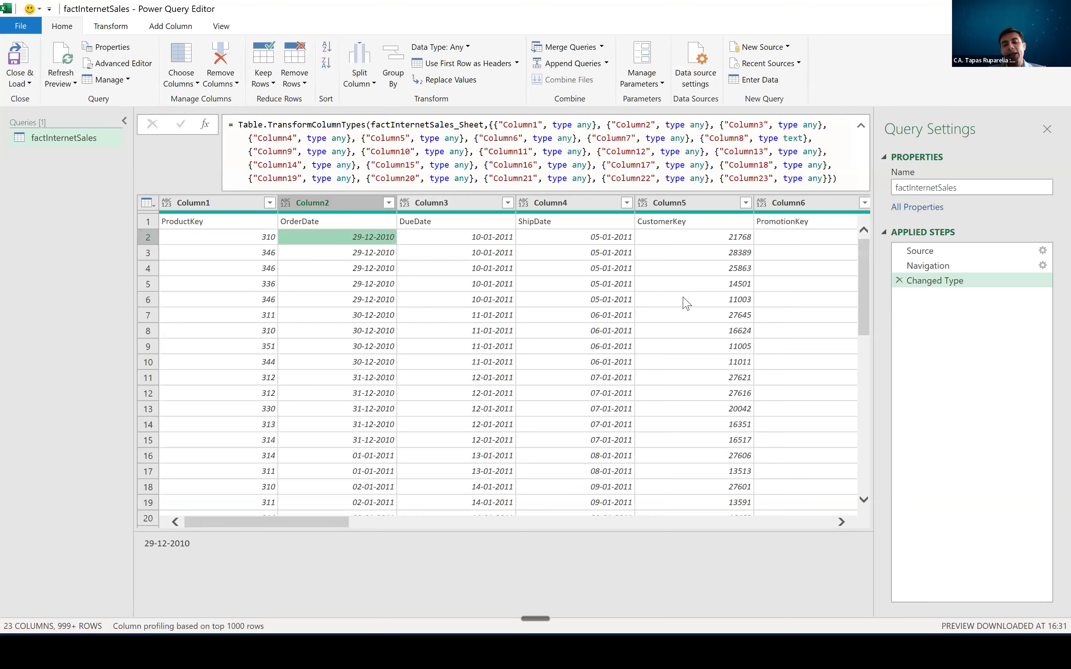
- Delete the Changed Type step from the applied steps and inspect the Navigation step's columns and first row
click(899, 281)
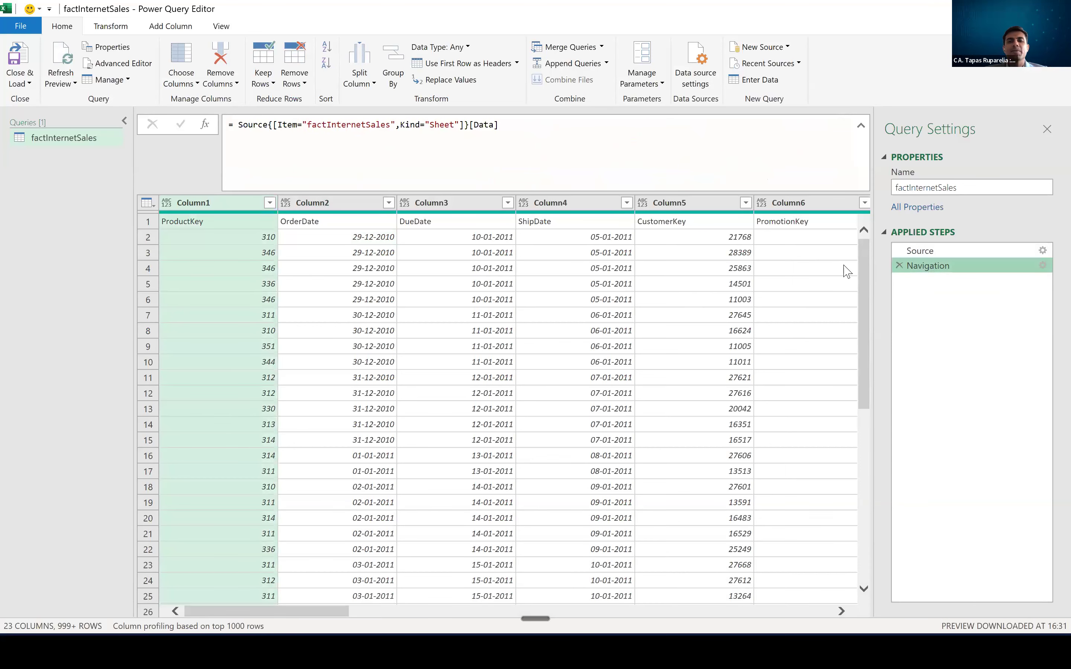
click(755, 267)
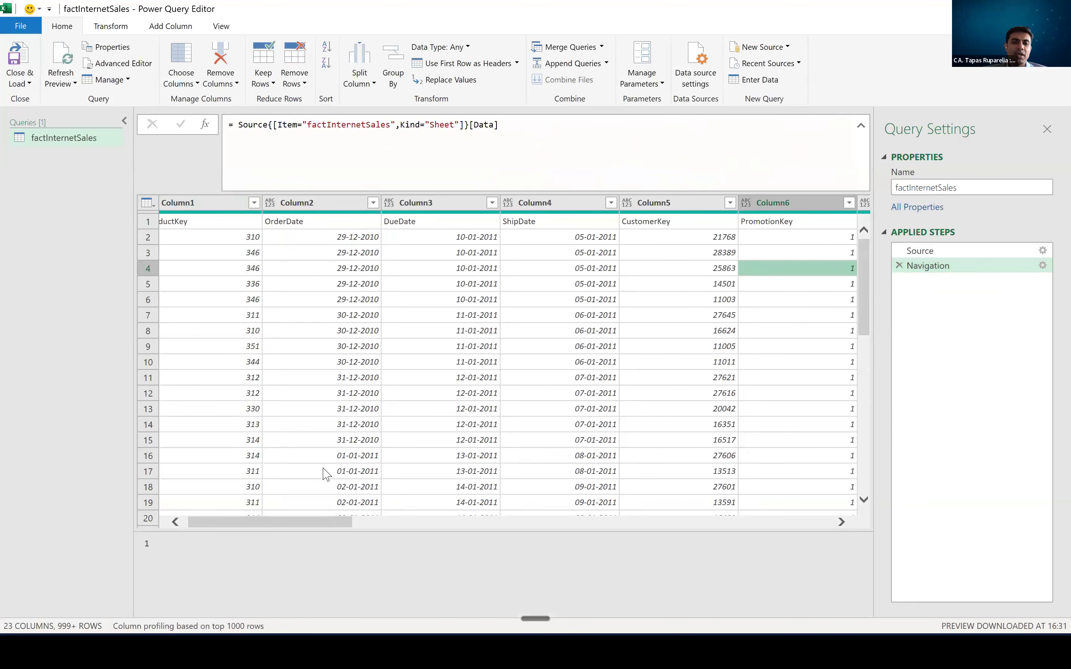
drag(267, 527, 265, 529)
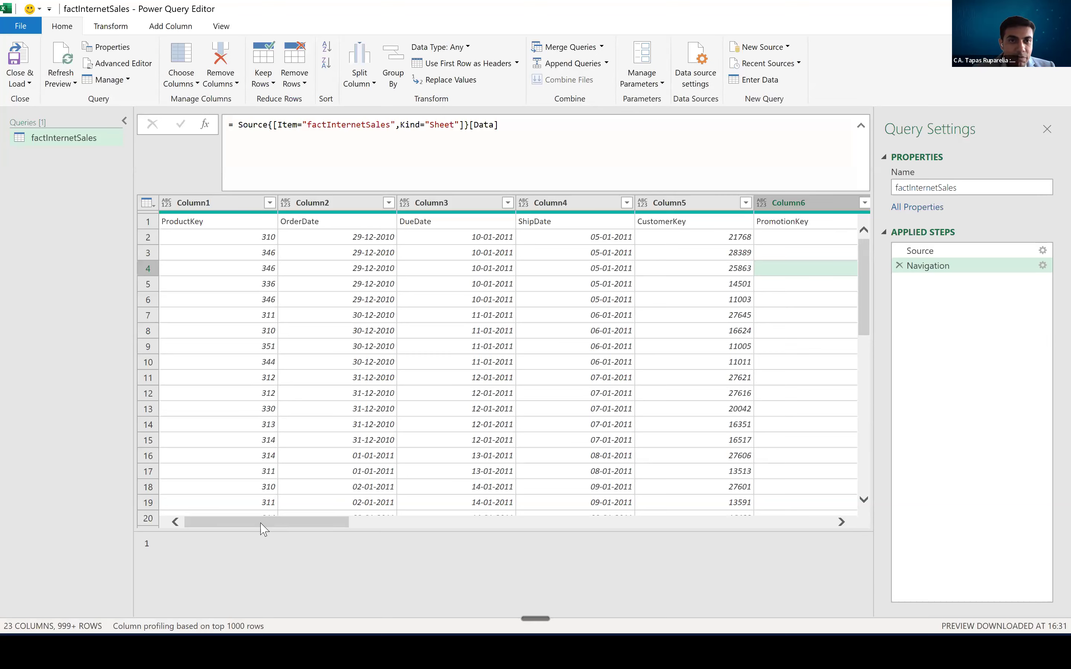
click(210, 226)
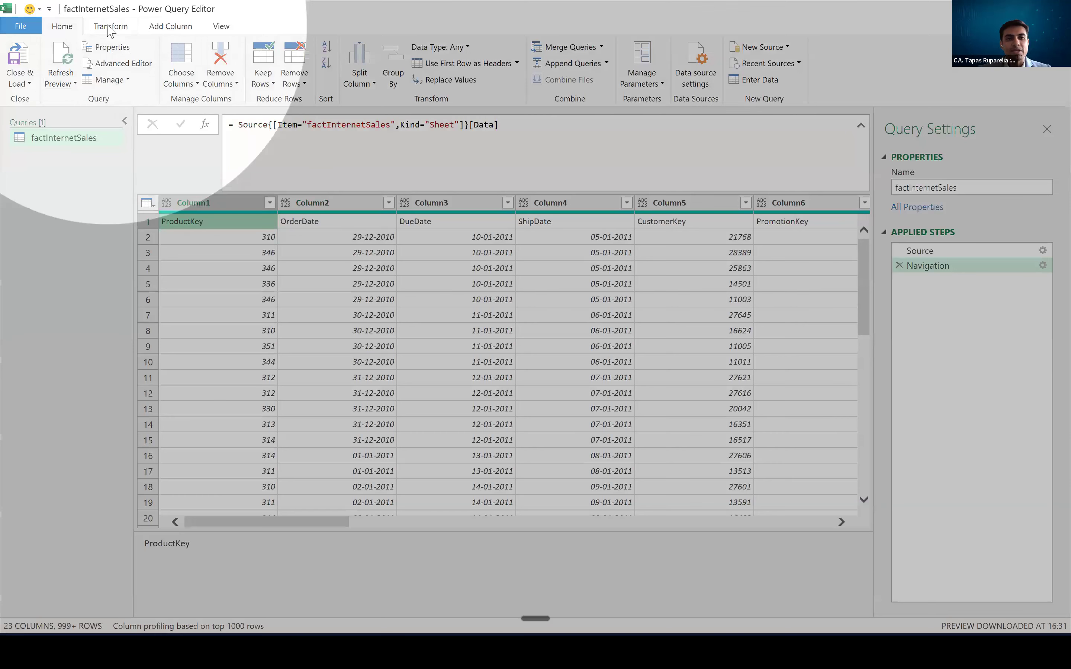
- Examine the command groups offered for transforming columns, adding columns and changing the view, returning to the Home commands
click(111, 26)
click(170, 27)
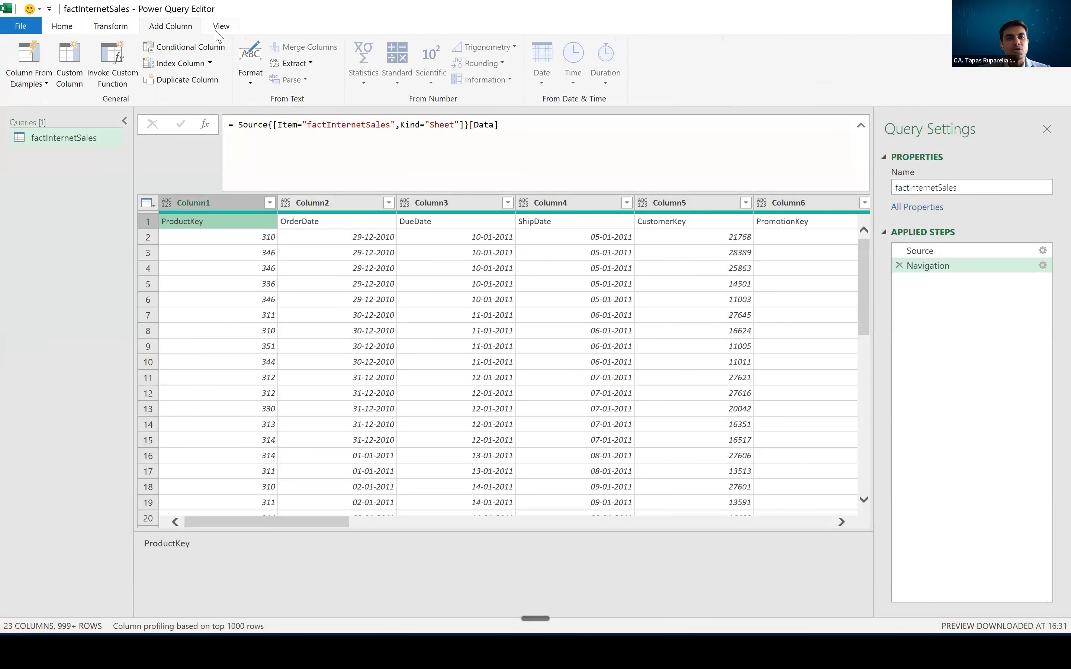
click(220, 27)
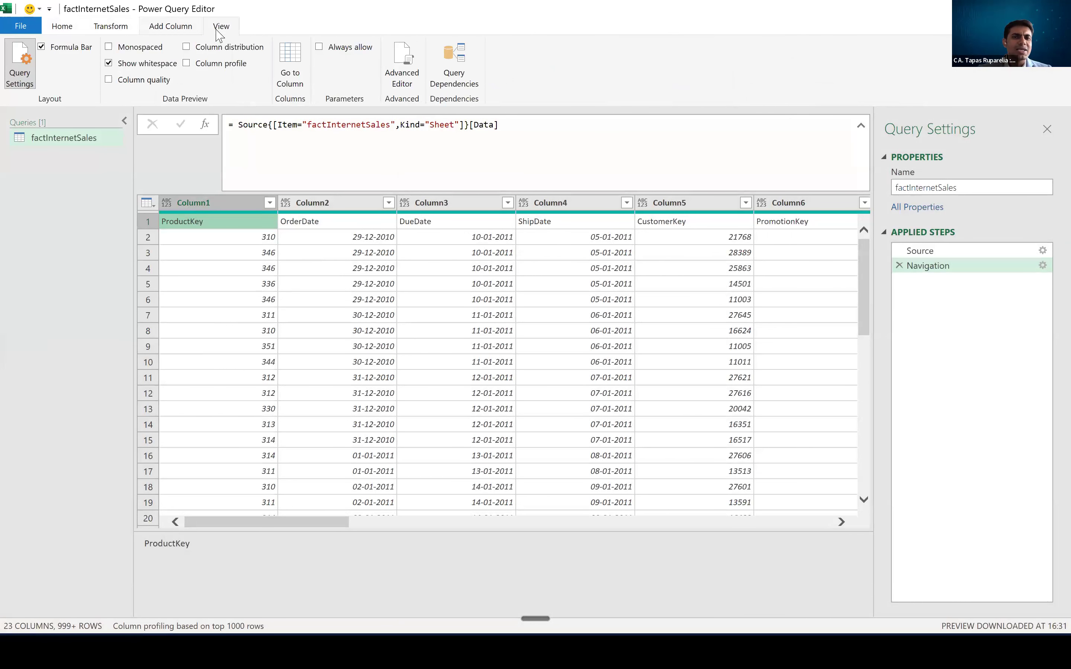
click(73, 30)
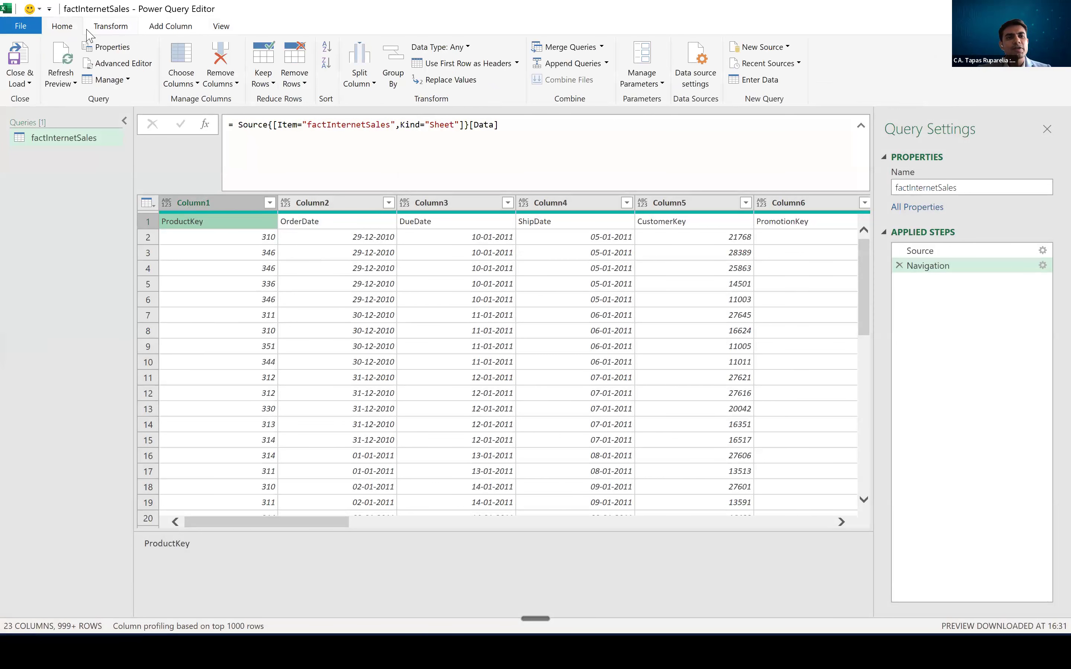
click(109, 29)
click(79, 29)
click(101, 30)
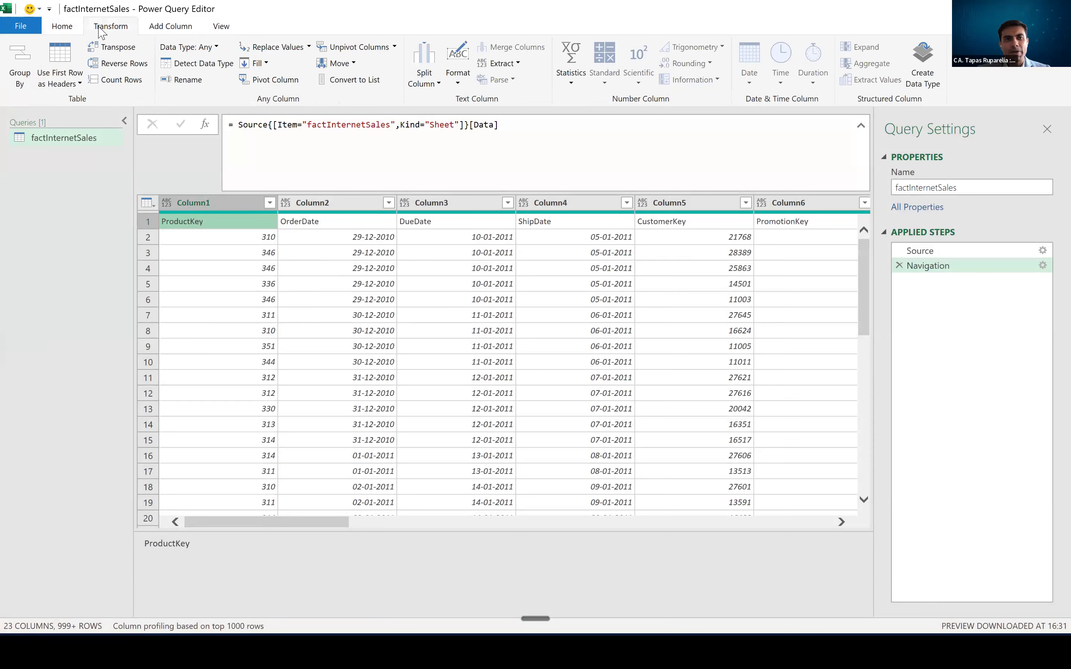
click(75, 27)
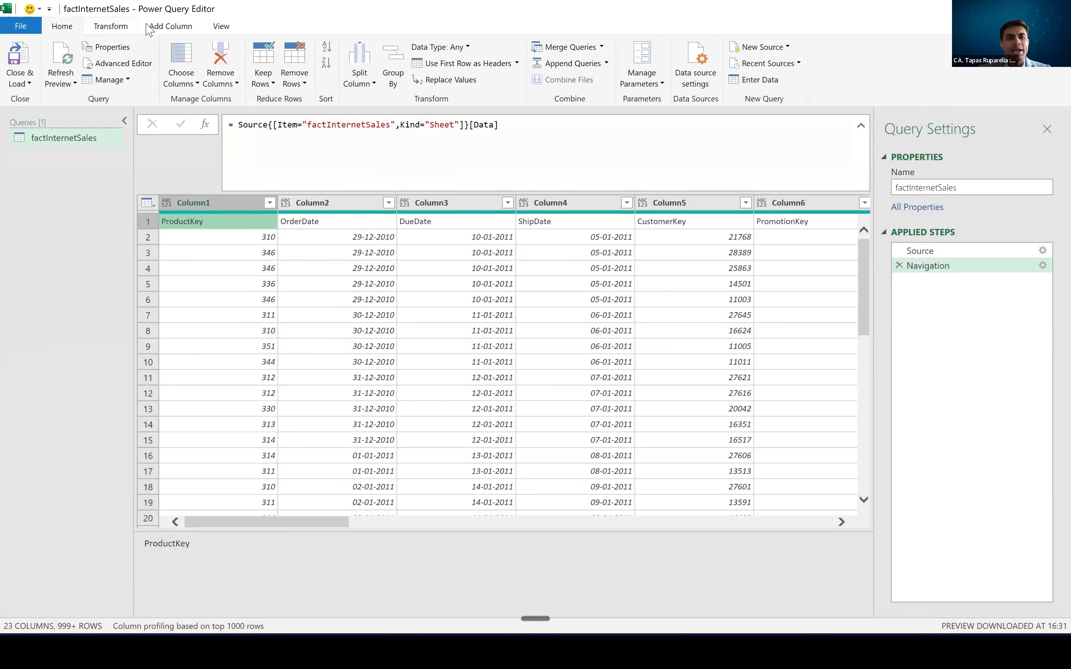
click(163, 27)
click(101, 32)
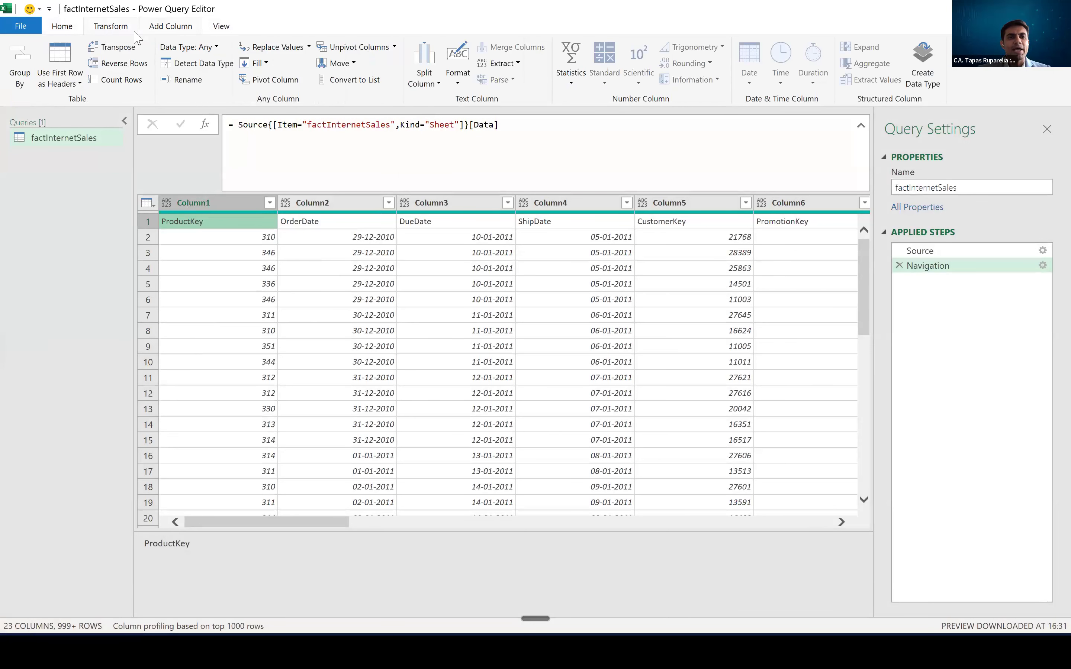
click(67, 28)
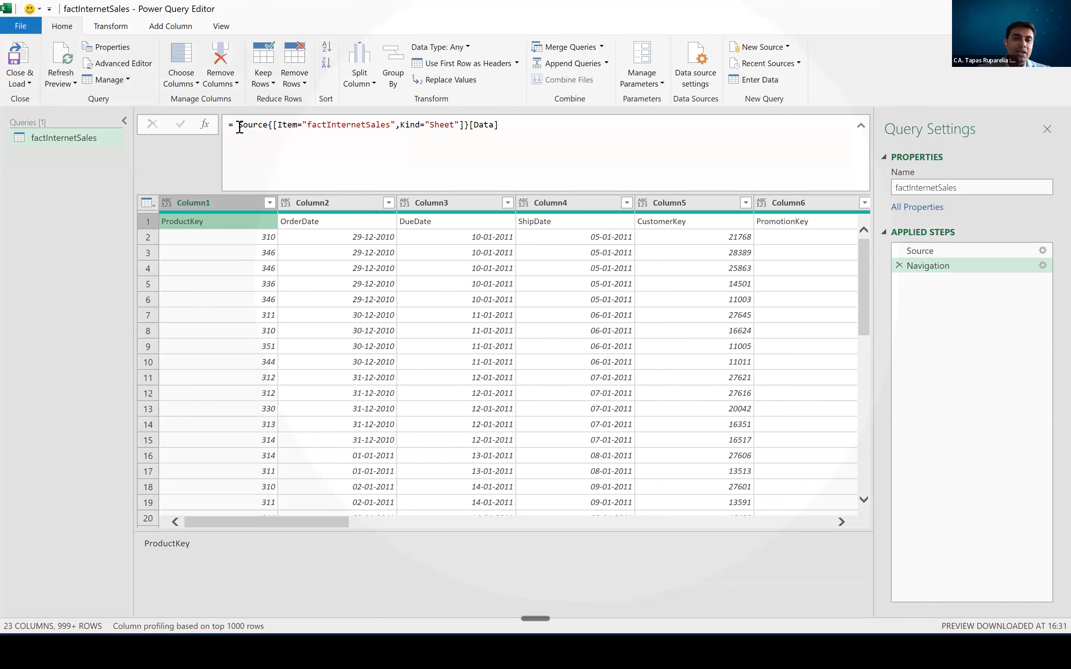
- Collapse the formula bar showing the Navigation step's formula to a single line
click(375, 126)
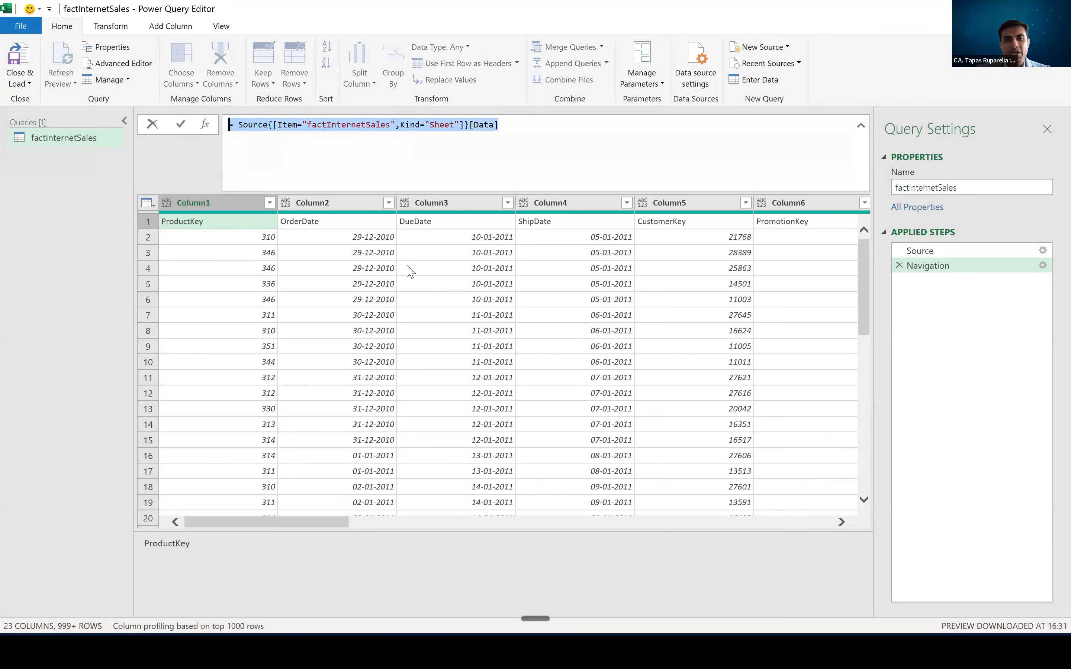
key(Escape)
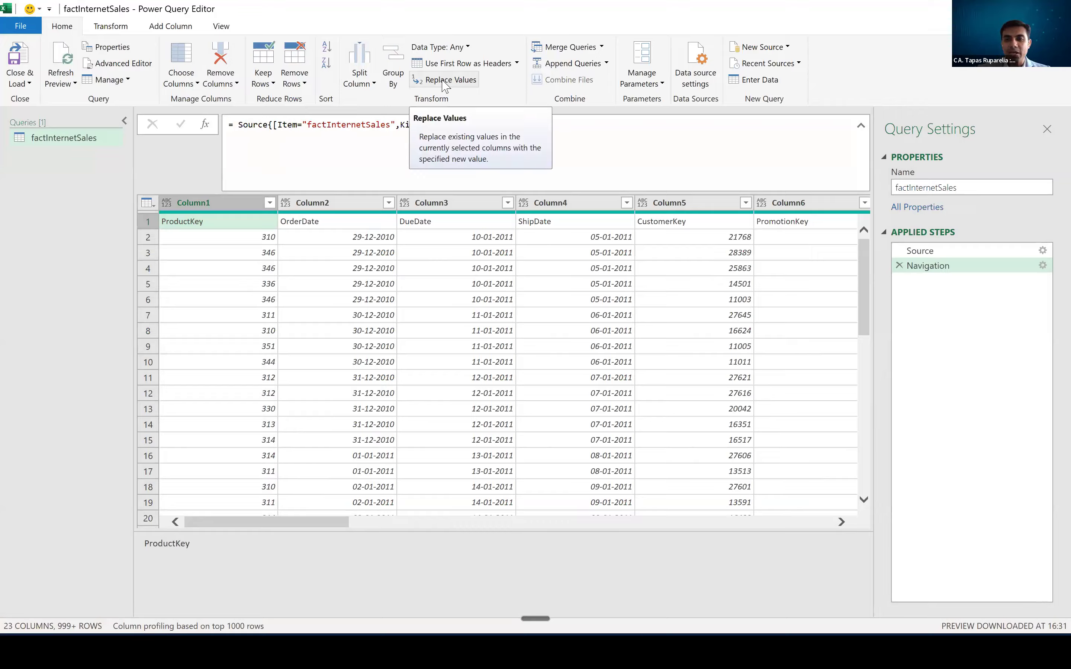
click(861, 125)
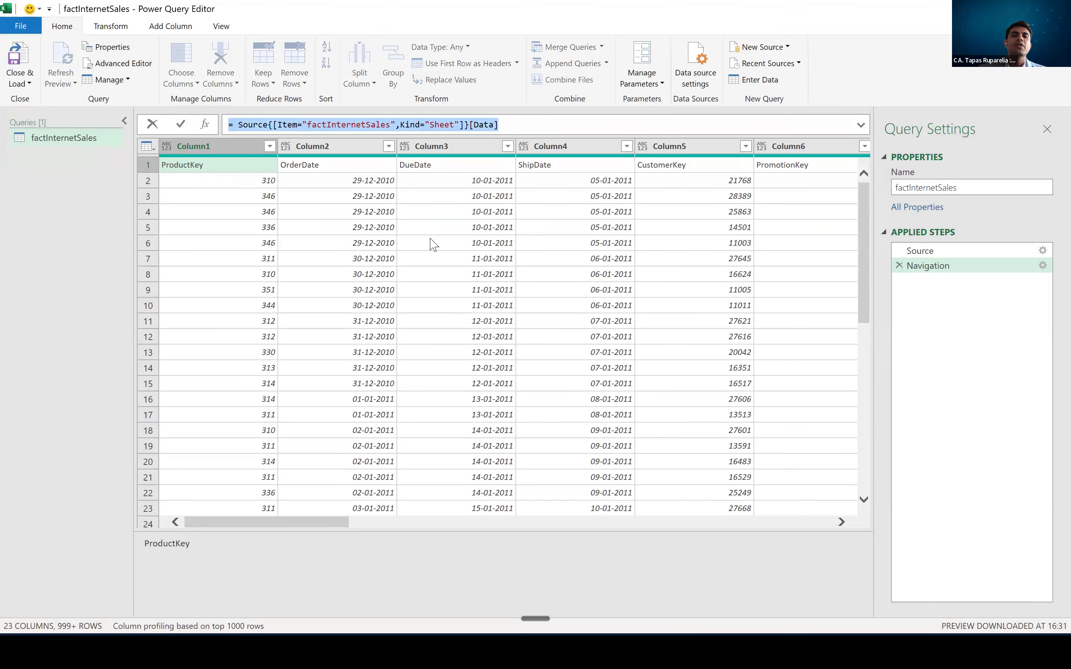
click(432, 73)
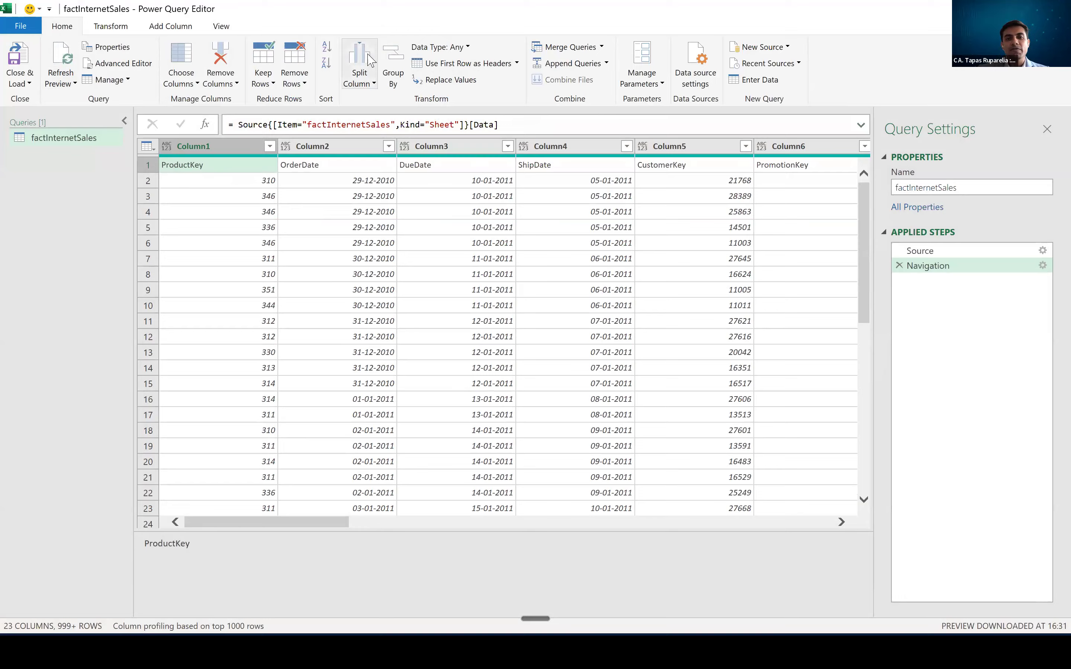
click(406, 231)
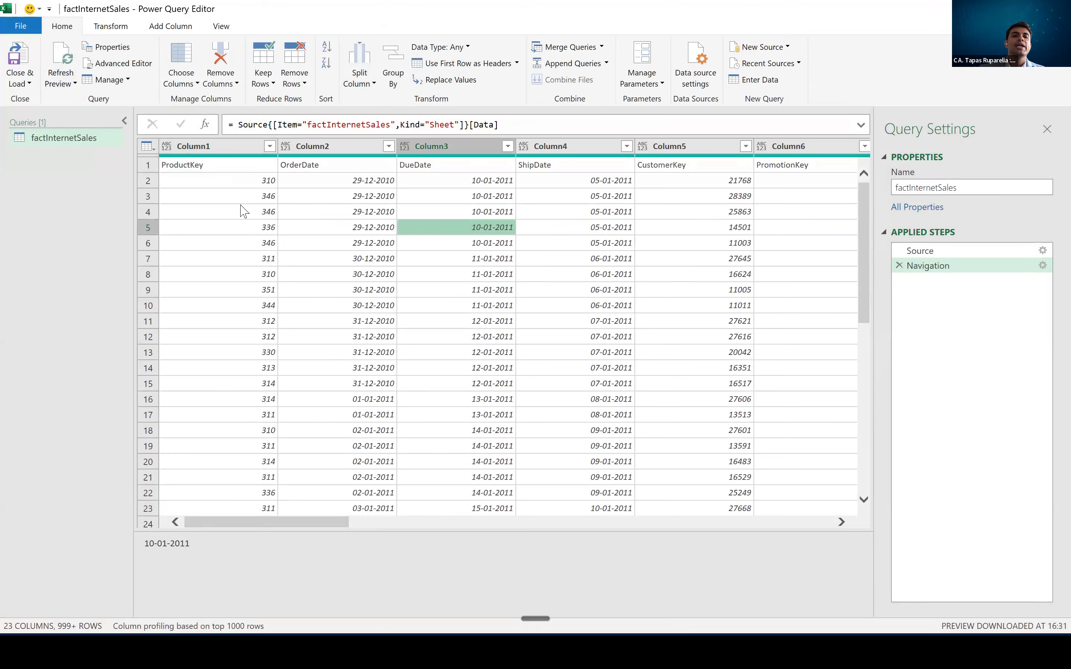
- Use the first row as column headers and display the Promoted Headers step's formula
click(219, 168)
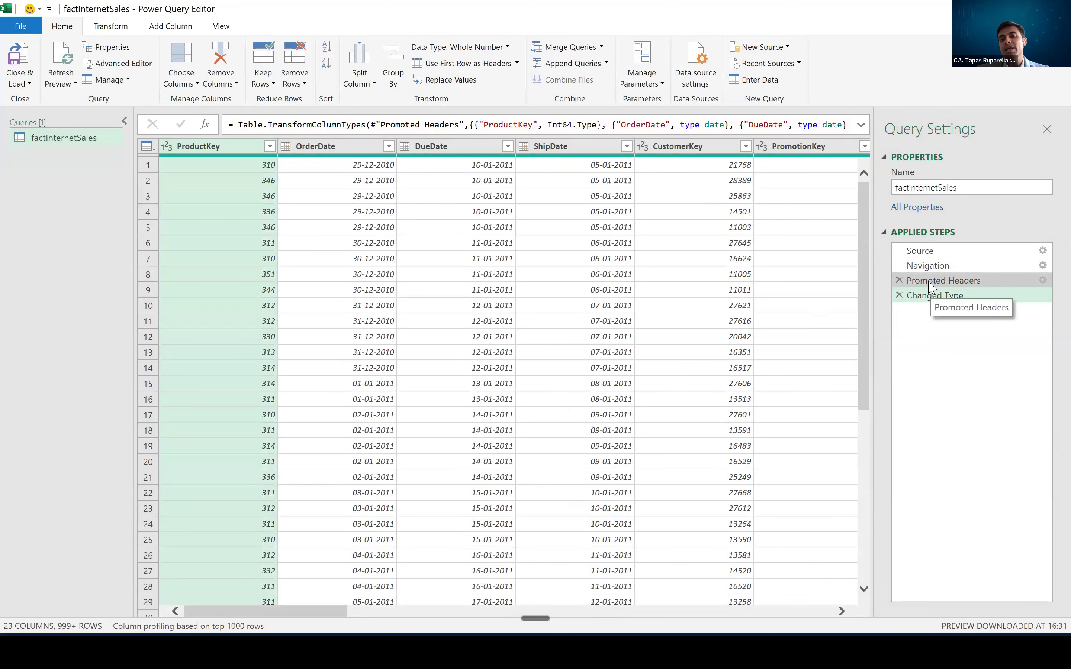
key(ctrl)
key(ctrl)
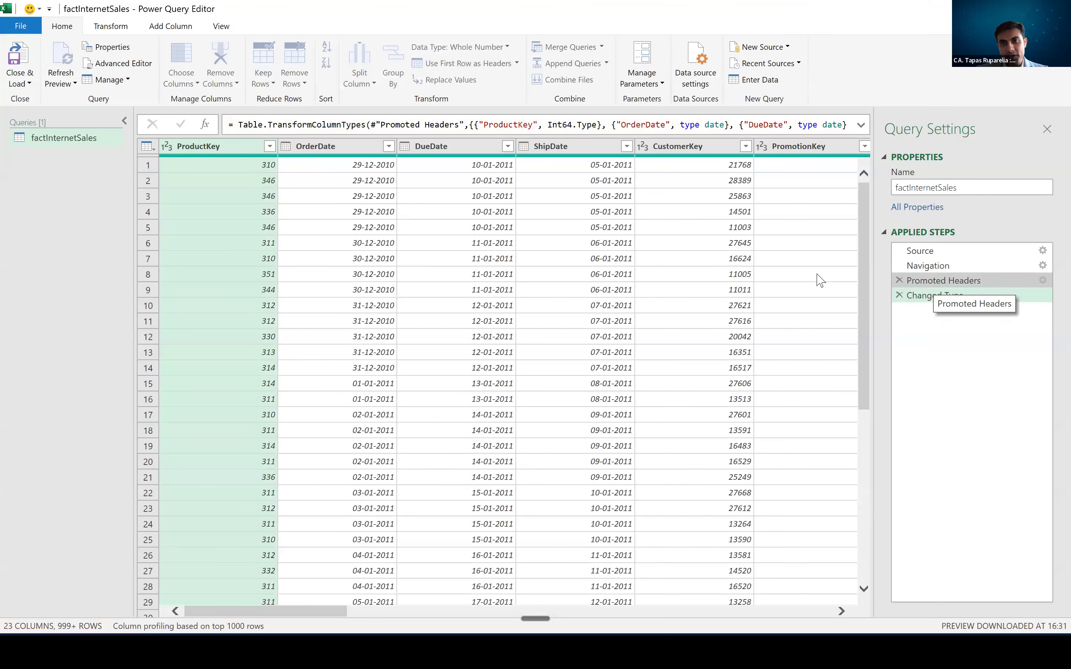
click(931, 282)
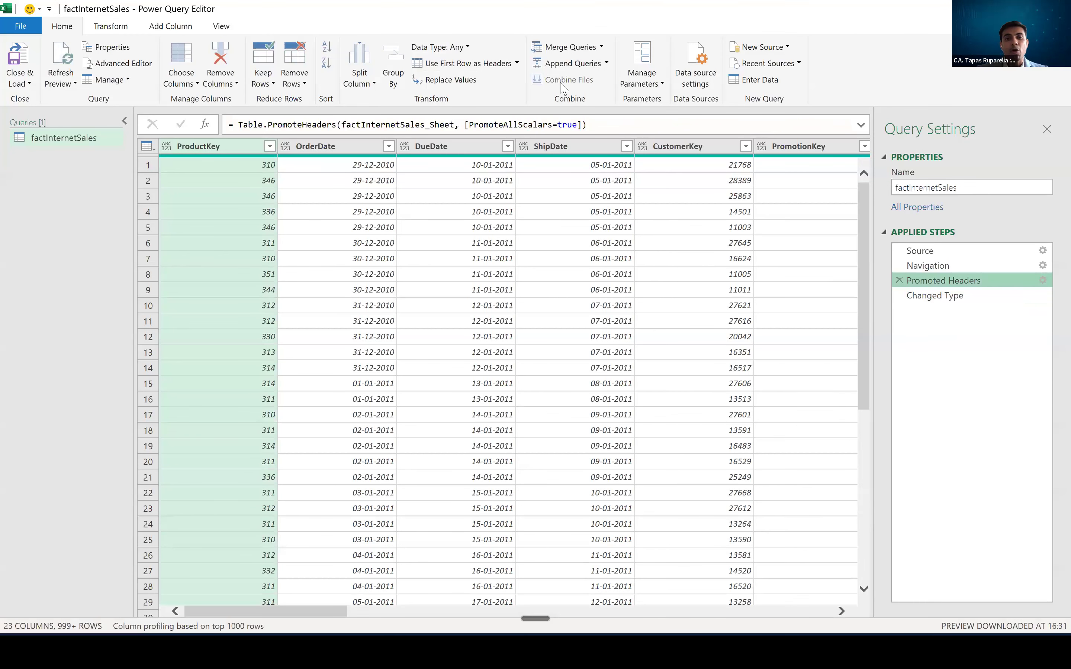
key(ctrl)
key(ctrl)
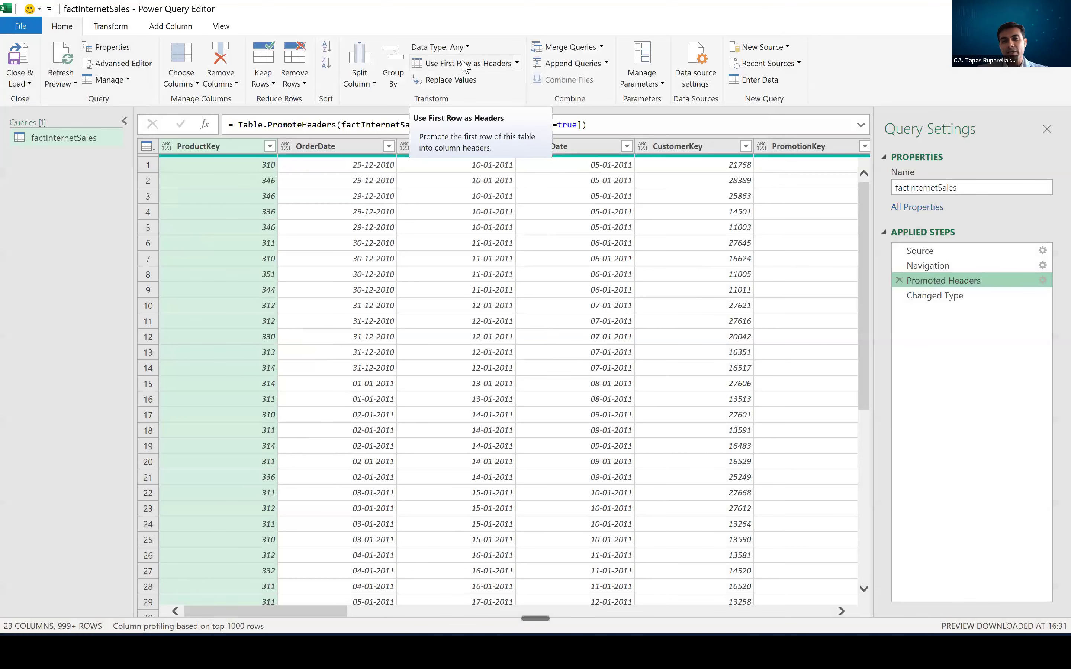
- Show the Changed Type step and review the data types assigned to and available for the ProductKey and OrderDate columns
click(951, 296)
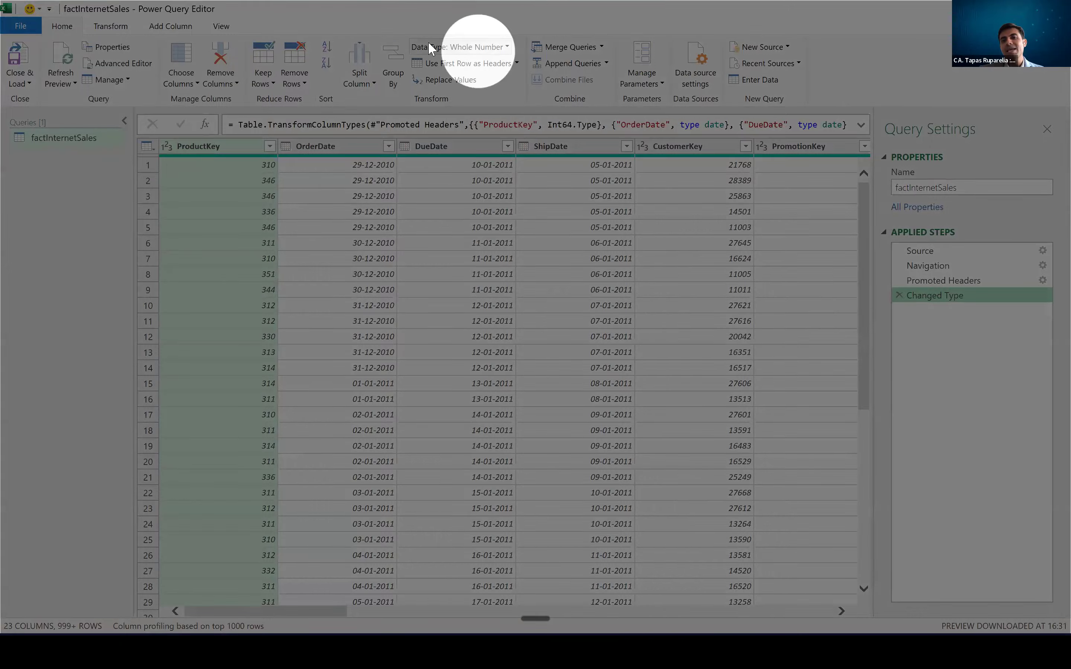
click(508, 48)
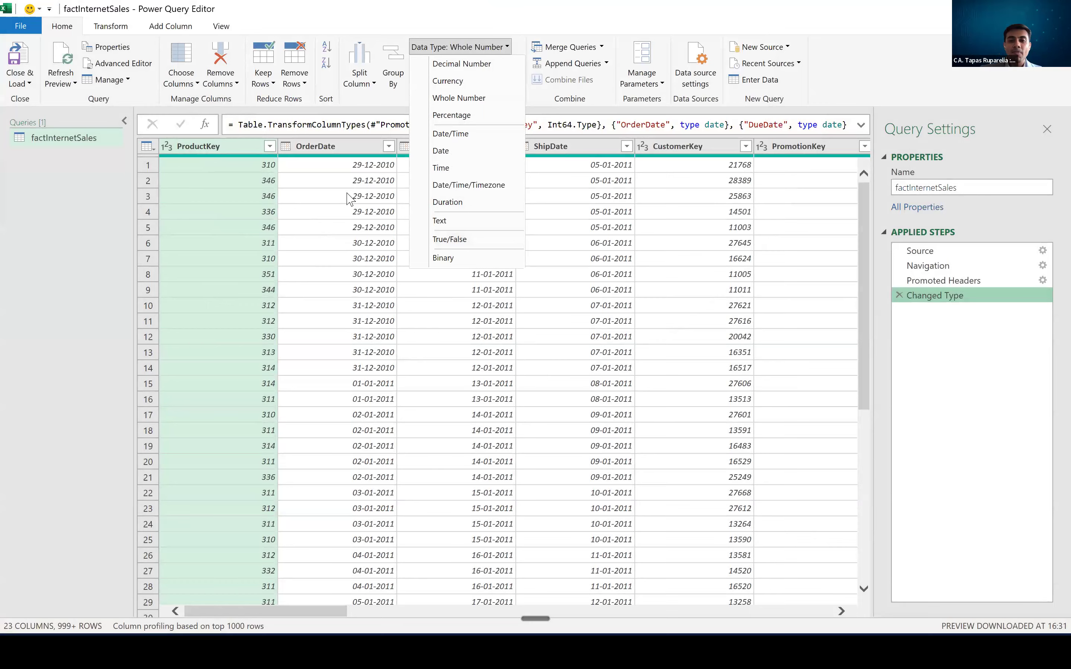
key(Escape)
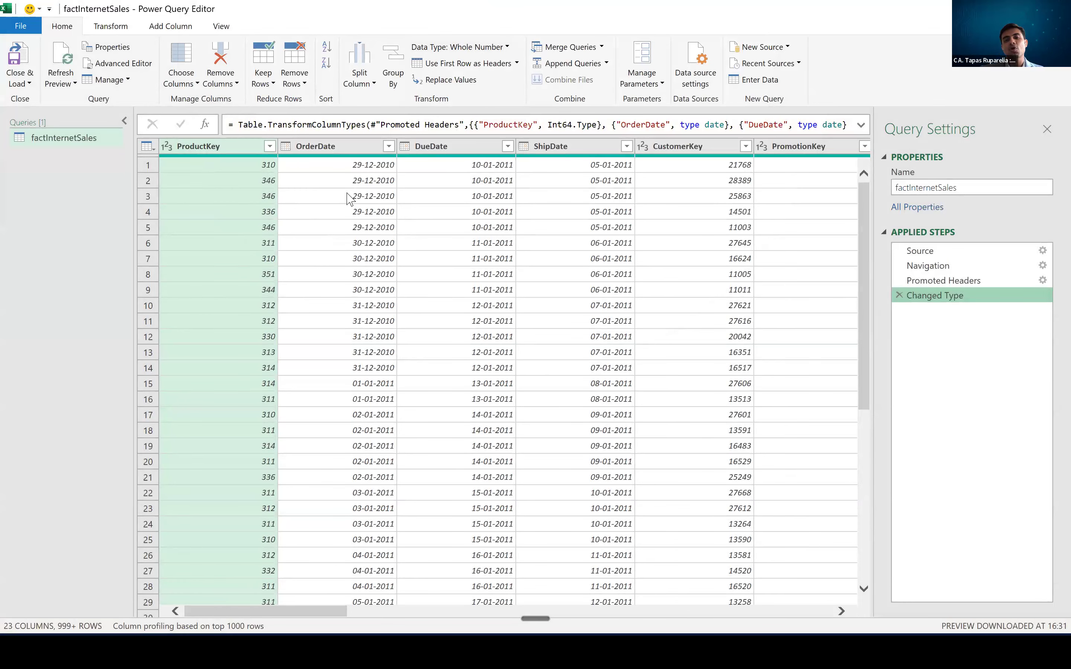
click(509, 50)
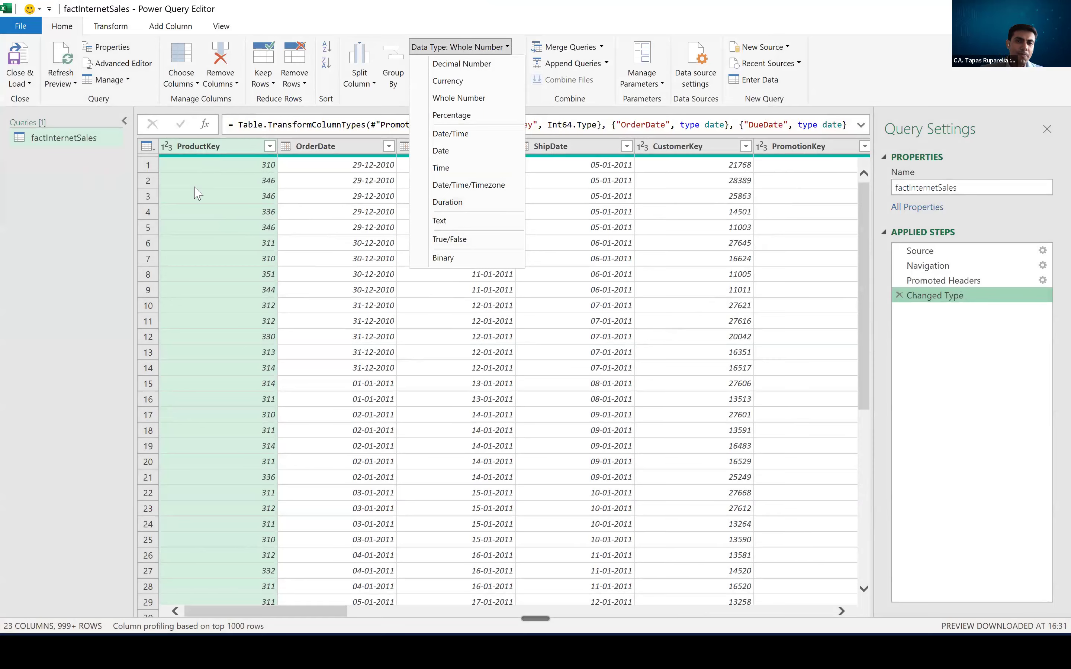
click(359, 234)
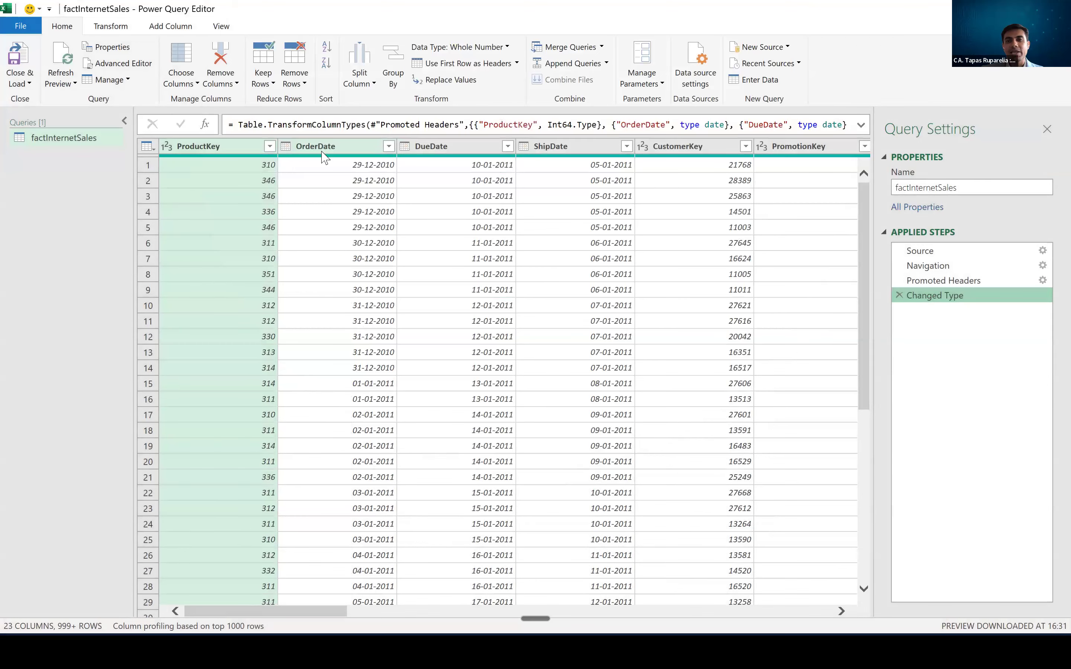
click(324, 157)
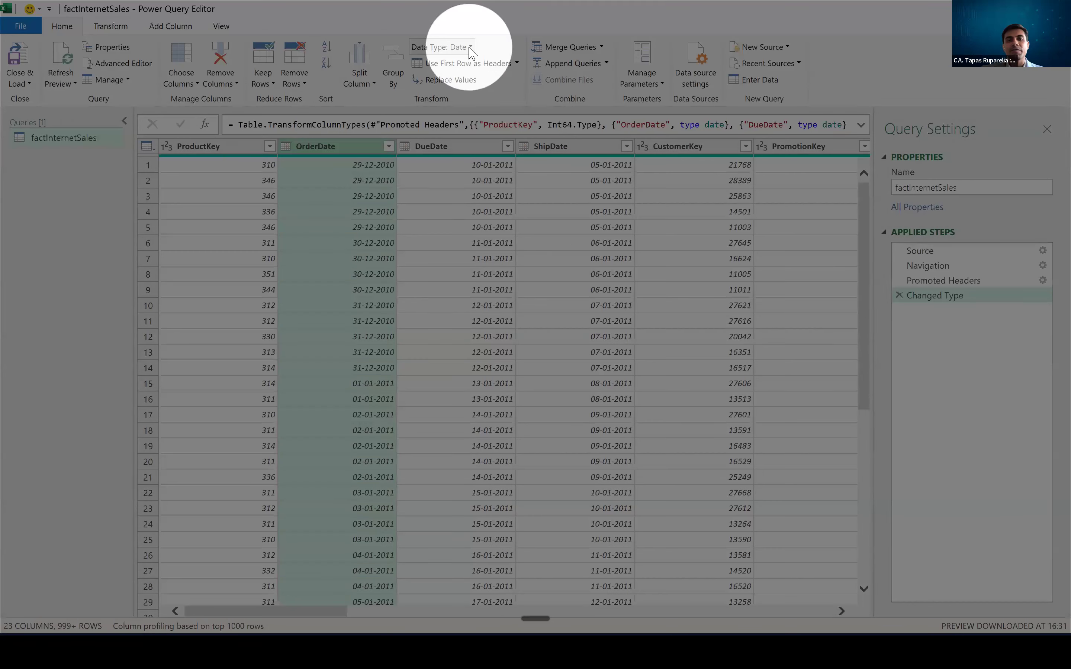
click(469, 47)
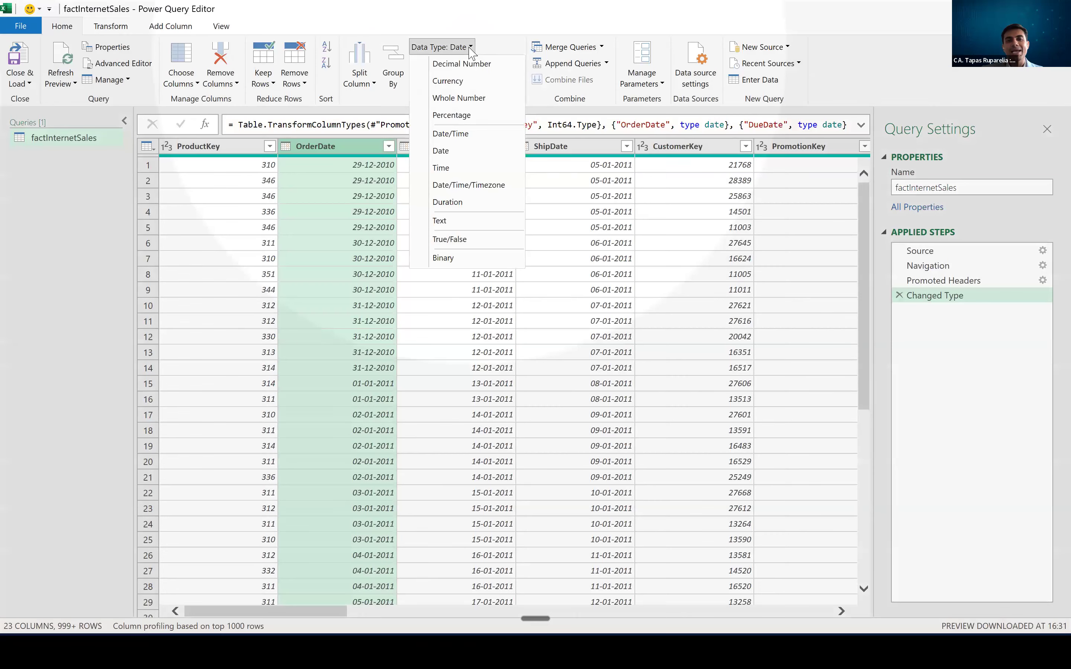
click(536, 96)
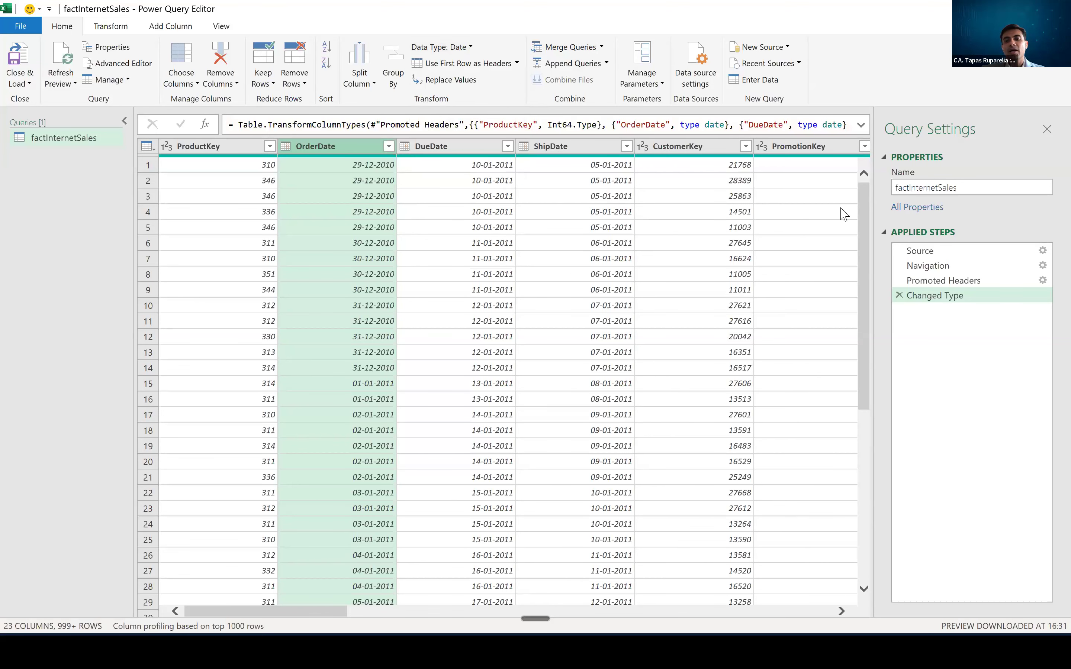
- Review the data types of the columns from CustomerKey to SalesOrderLineNumber, singling out the SalesOrderNumber column
click(658, 216)
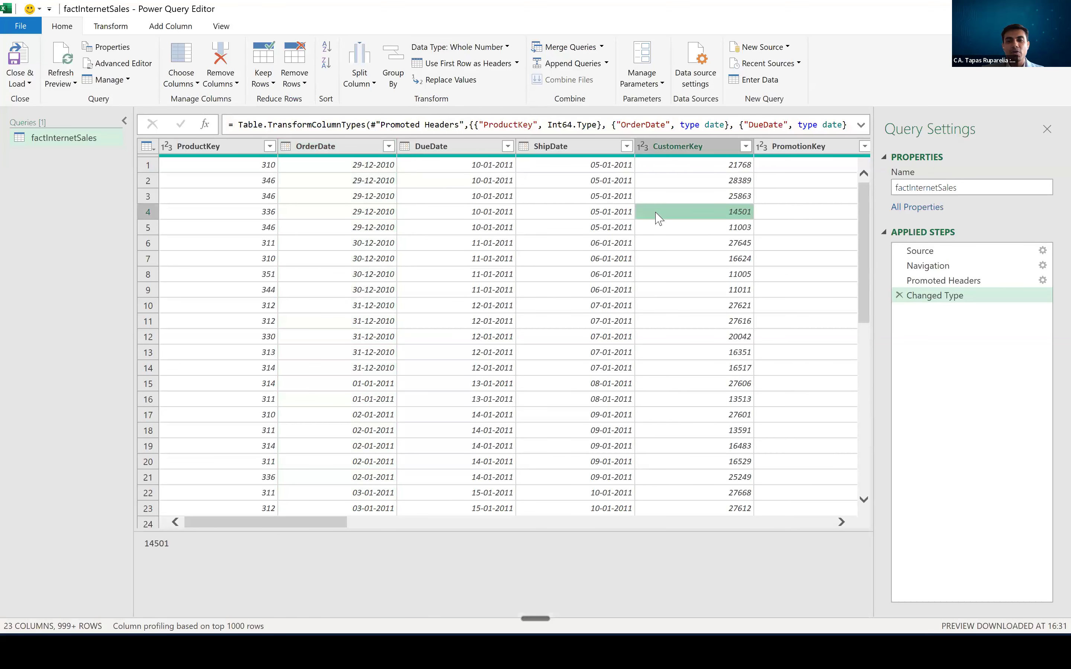
key(Right)
key(Right)
key(Right)
key(Right)
key(Right)
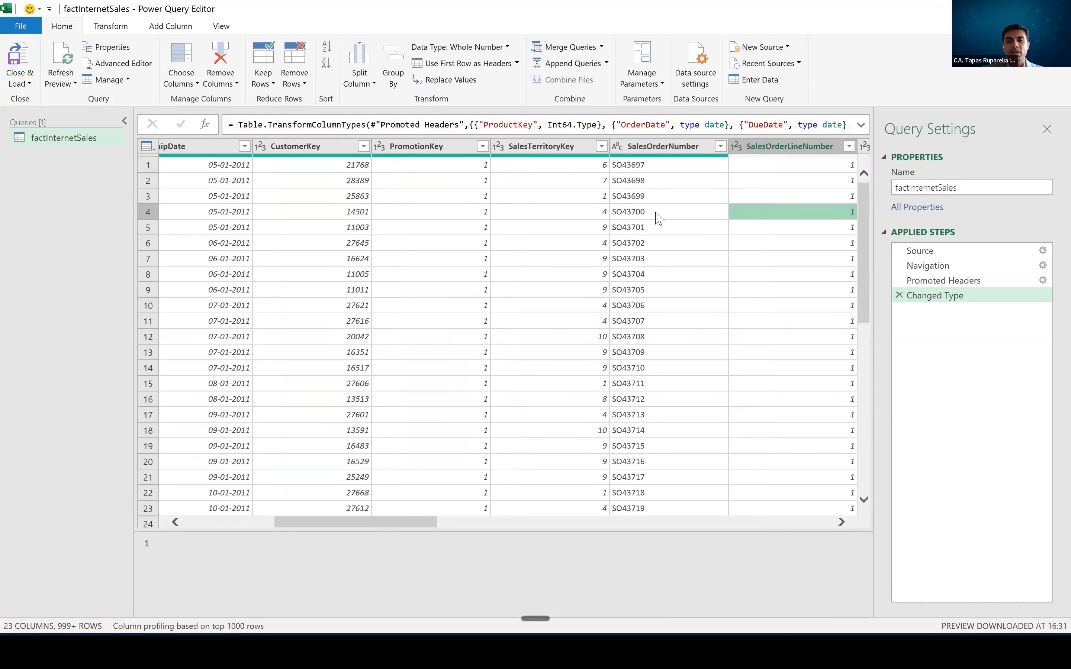
key(Left)
key(Left)
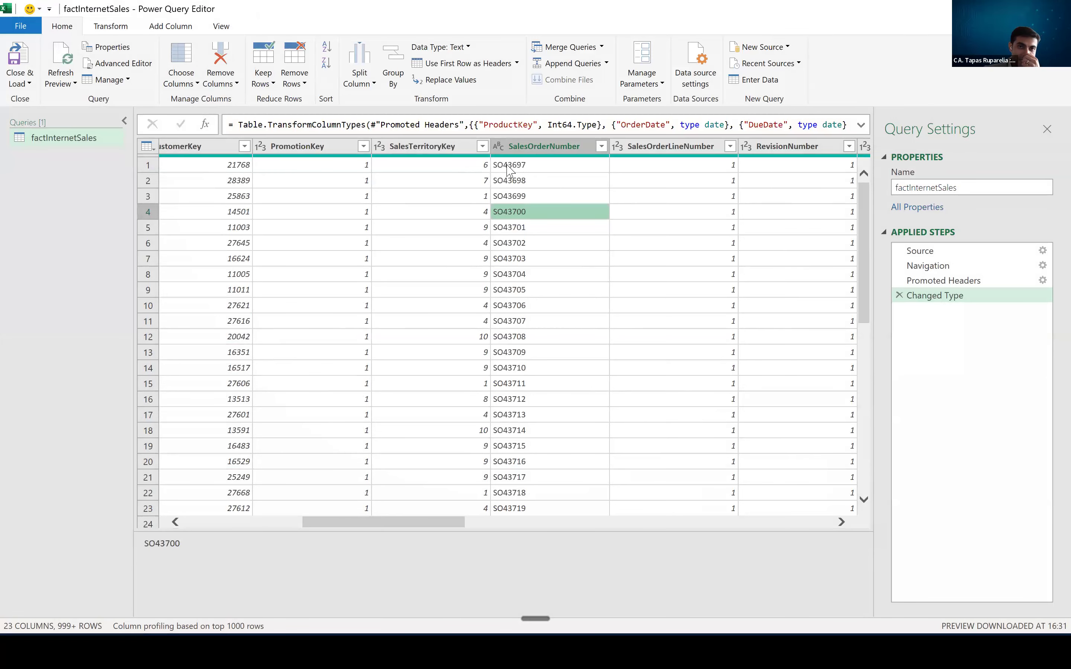
click(531, 150)
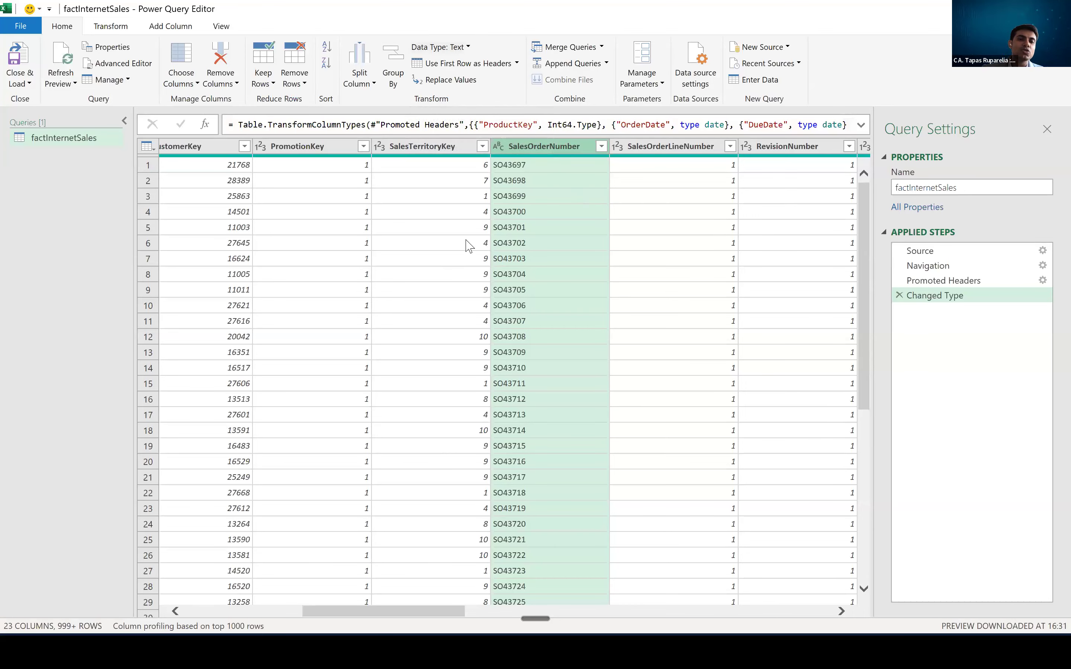
key(ctrl)
key(ctrl)
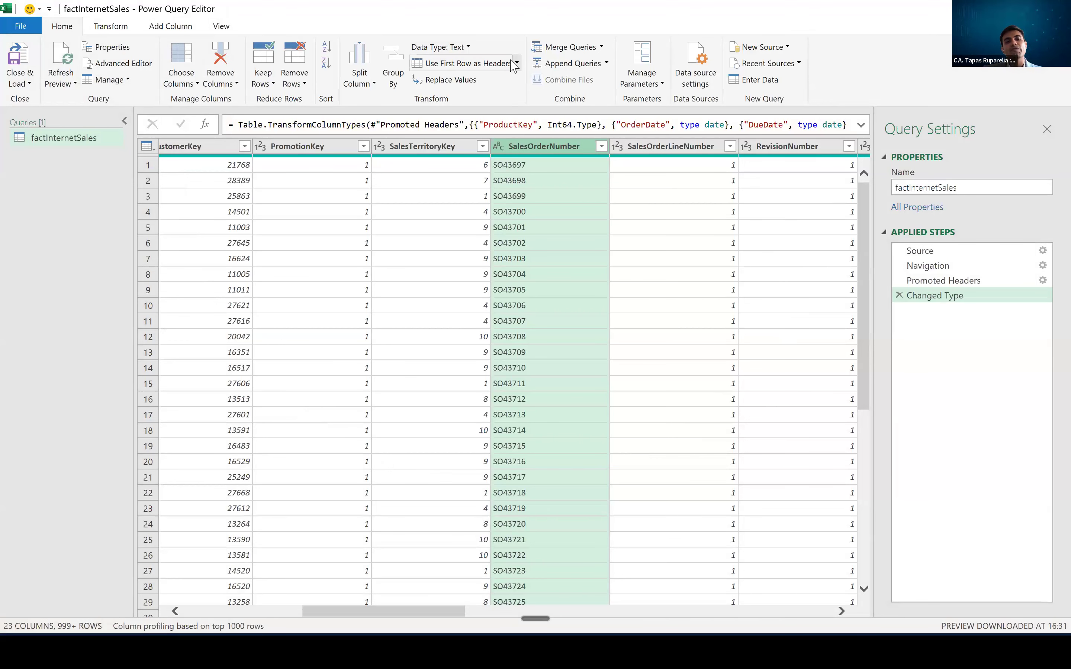
- Examine the UnitPrice column's data type and the alternative types available for it
click(748, 227)
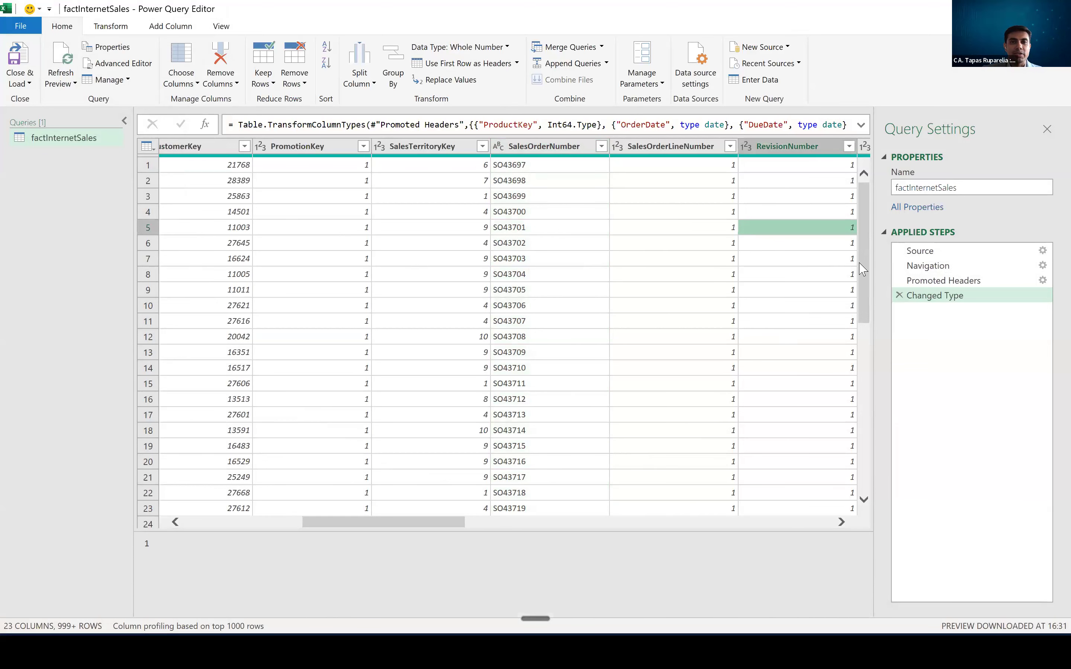
click(510, 206)
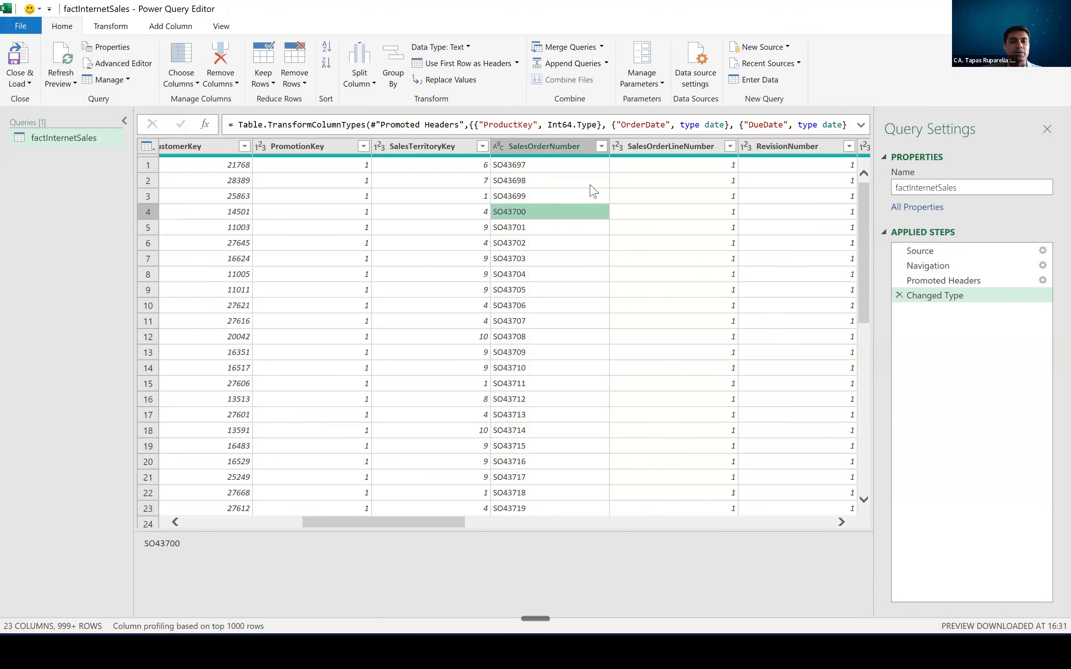
key(Right)
key(Right)
key(Right)
key(Right)
key(Right)
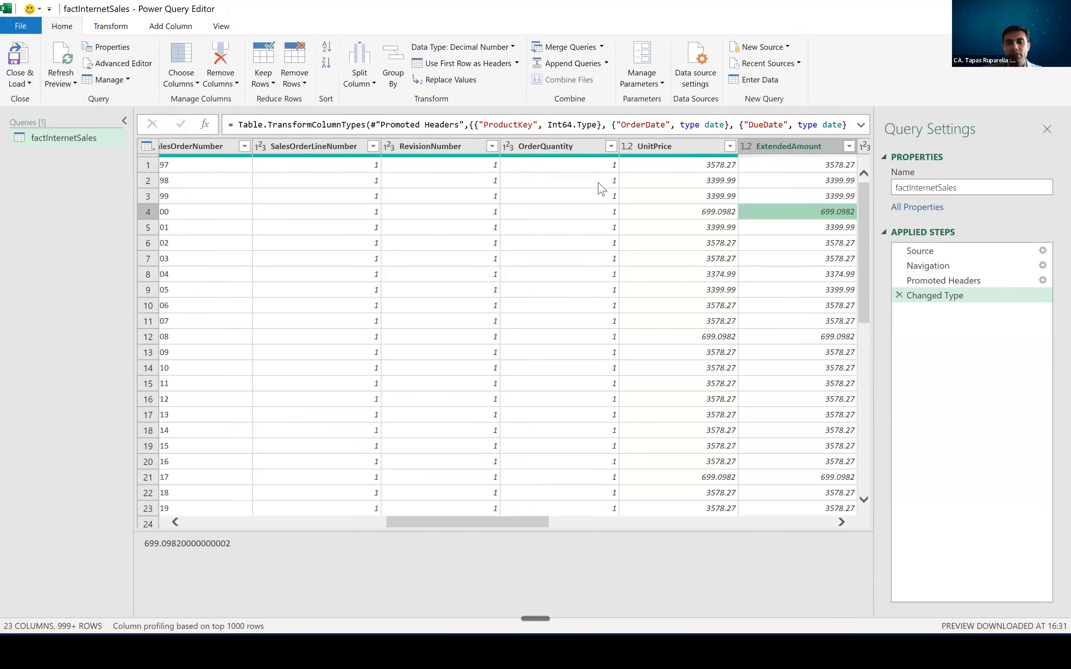
key(Left)
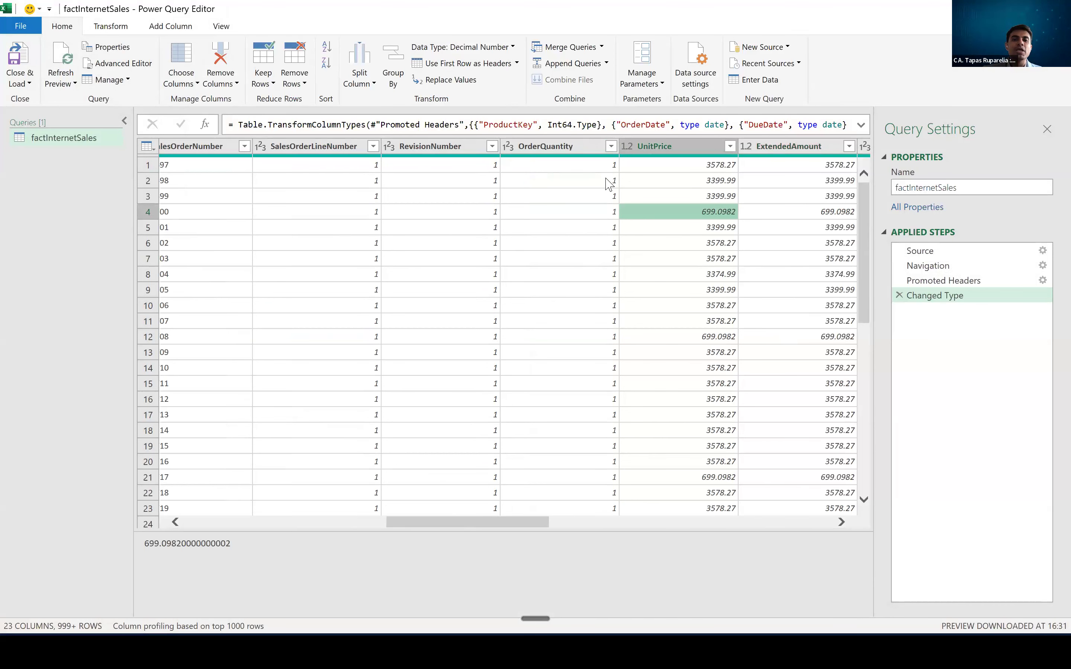
key(ctrl)
key(ctrl)
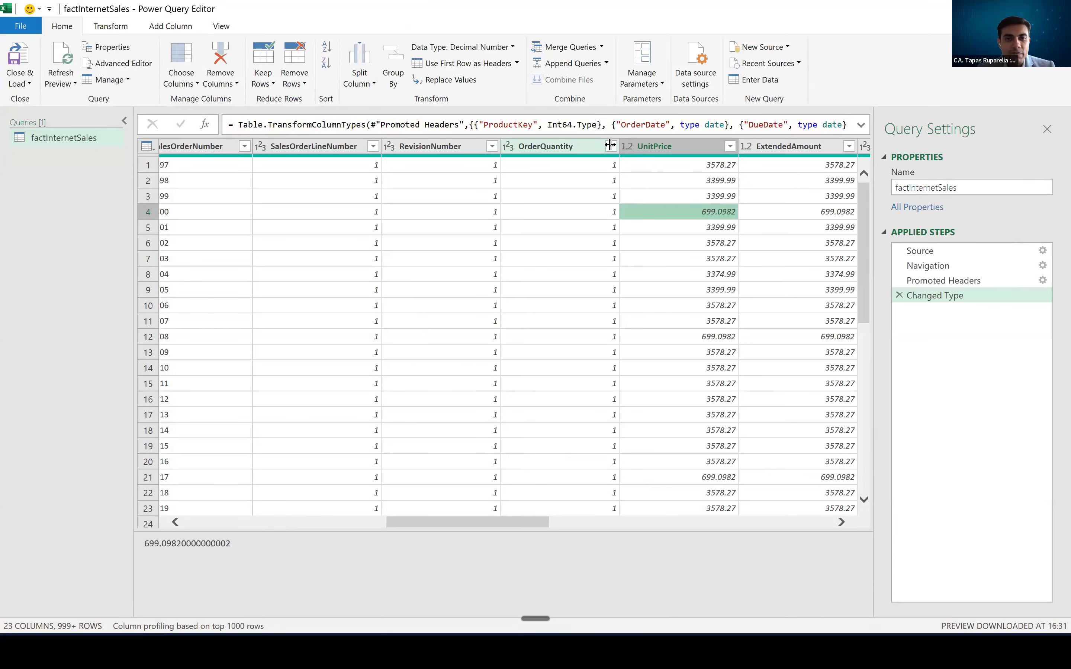
click(694, 151)
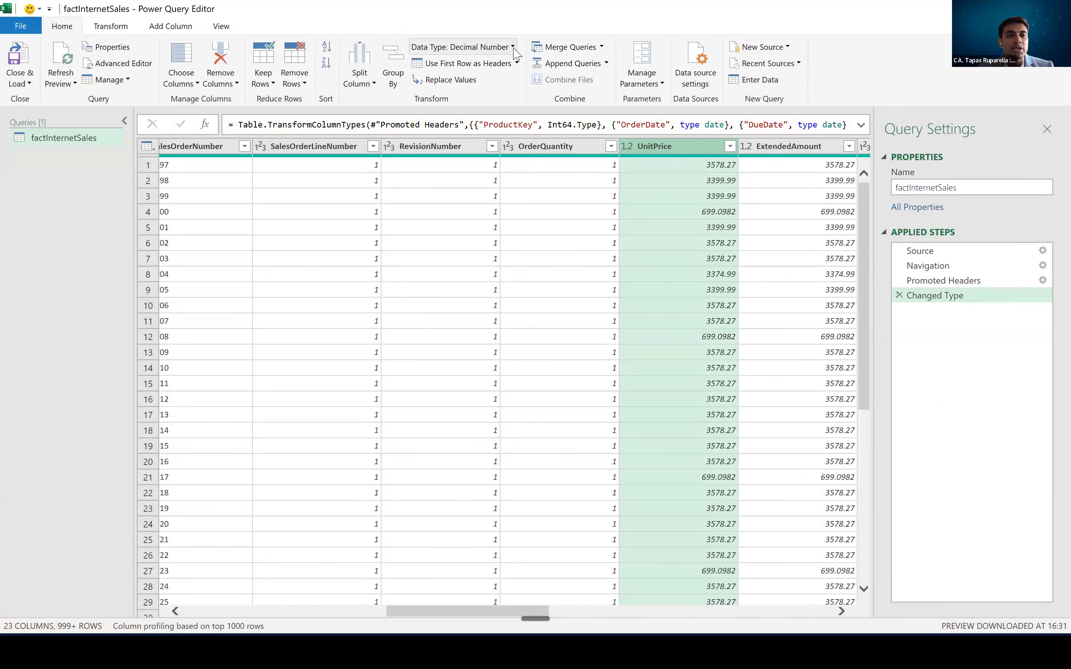
click(513, 48)
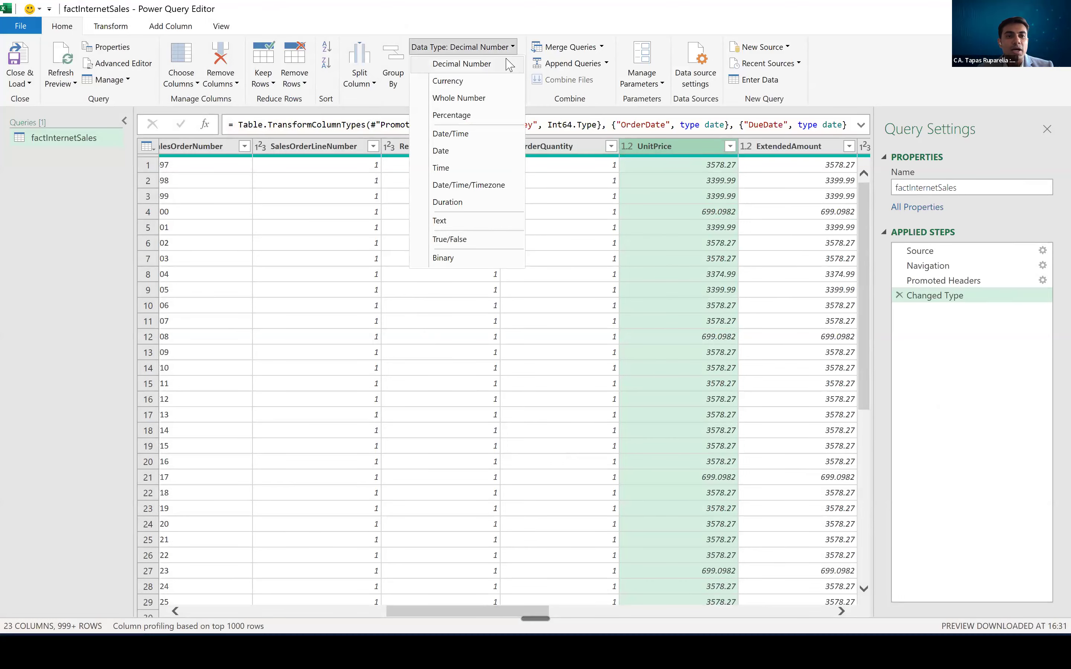
click(889, 209)
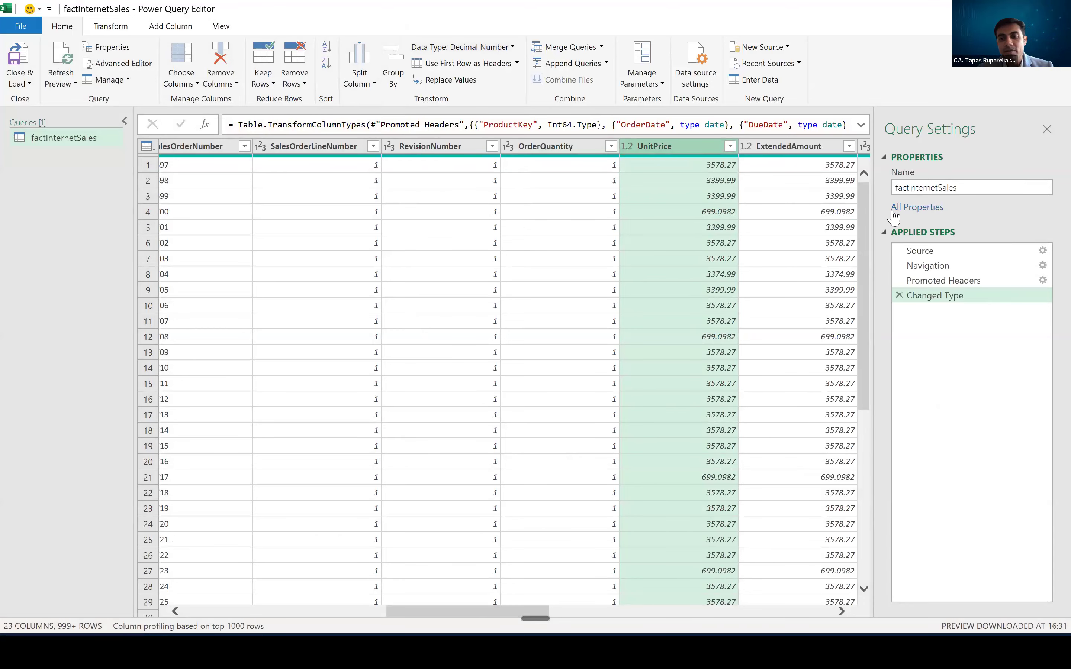
- Step through the columns around UnitPrice and back to ProductKey, reviewing the data types along the way
click(734, 213)
key(Right)
key(Right)
key(Left)
key(Right)
key(Right)
key(Left)
key(Left)
key(Left)
key(Left)
key(Left)
key(Left)
key(Left)
key(Left)
key(Left)
key(Left)
key(Left)
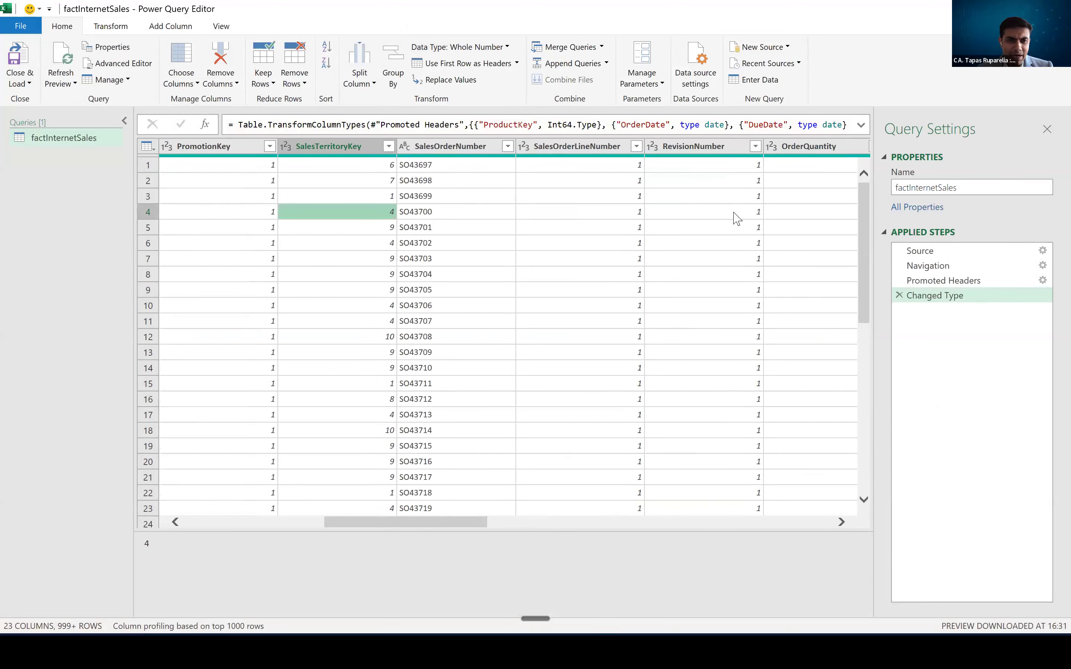
key(Left)
key(Left)
key(Left)
key(Left)
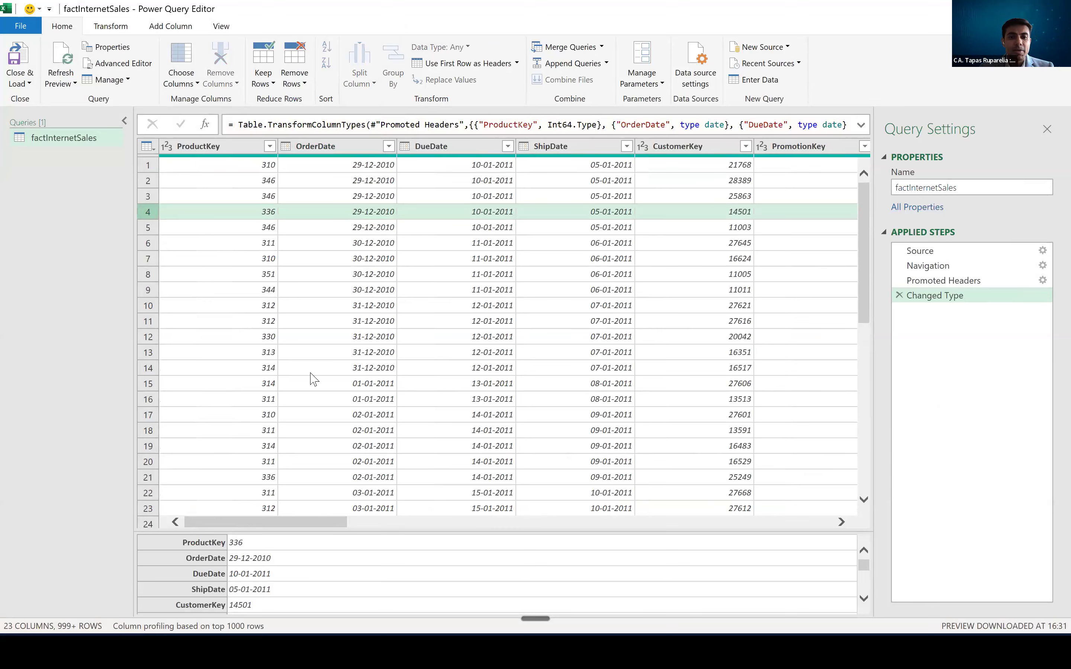
drag(367, 528, 225, 497)
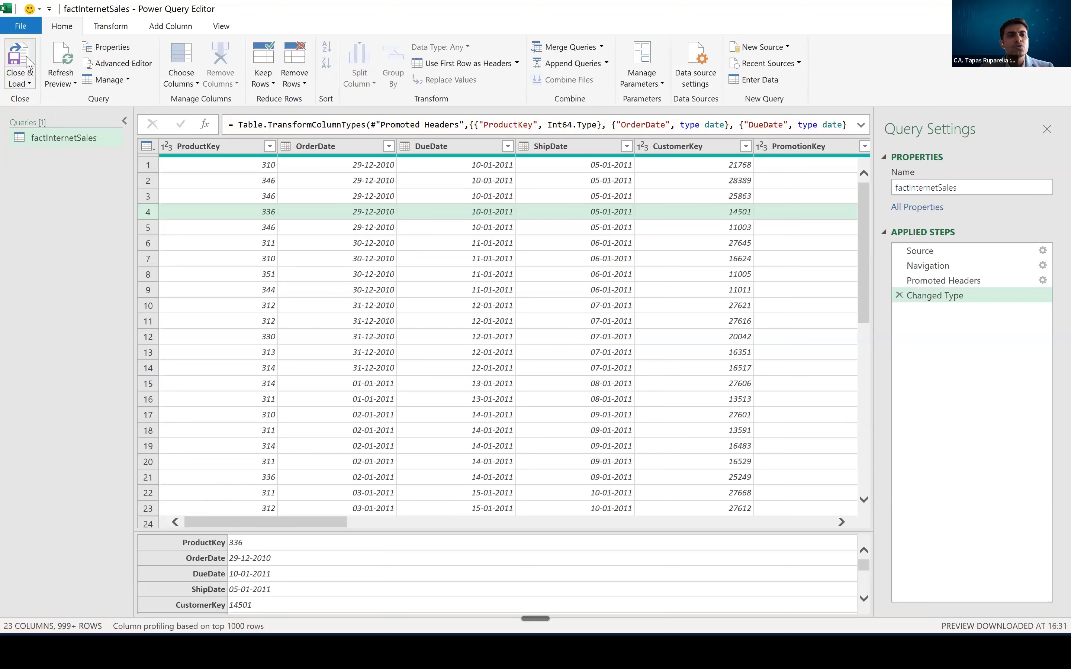
- Review the Close & Load options and load the factInternetSales query into the workbook at the default destination
click(25, 84)
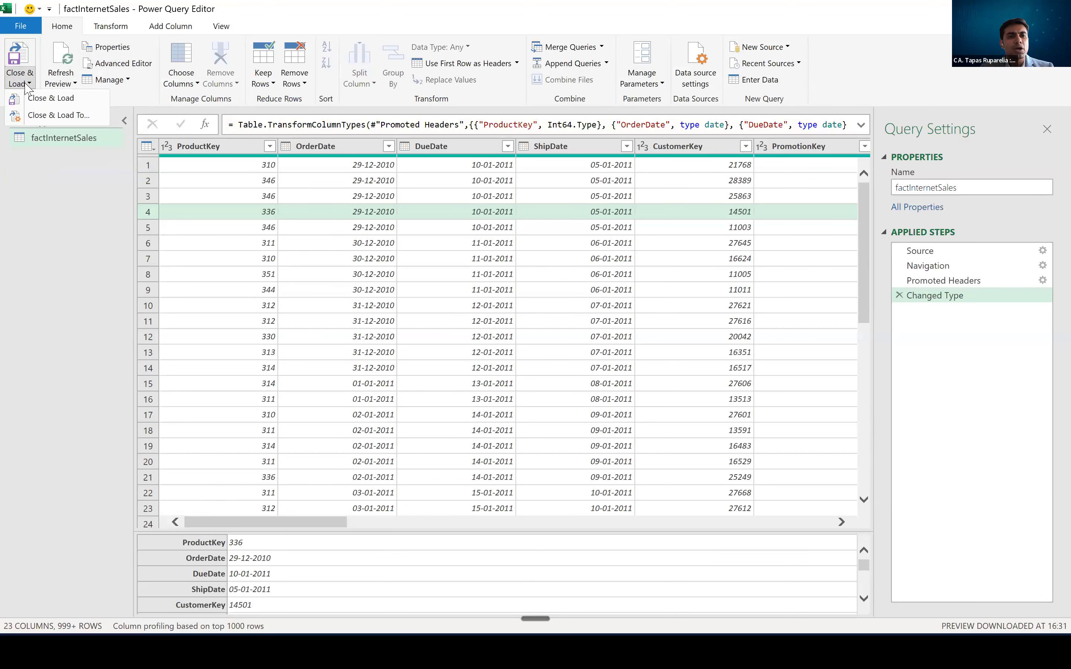
click(235, 244)
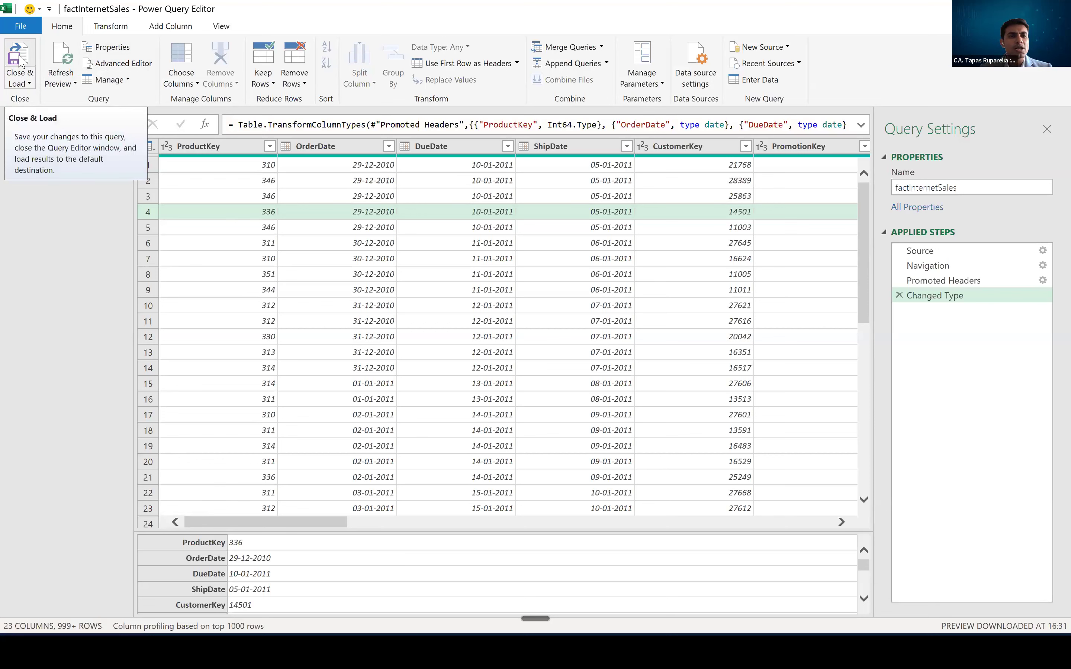
drag(296, 523, 246, 481)
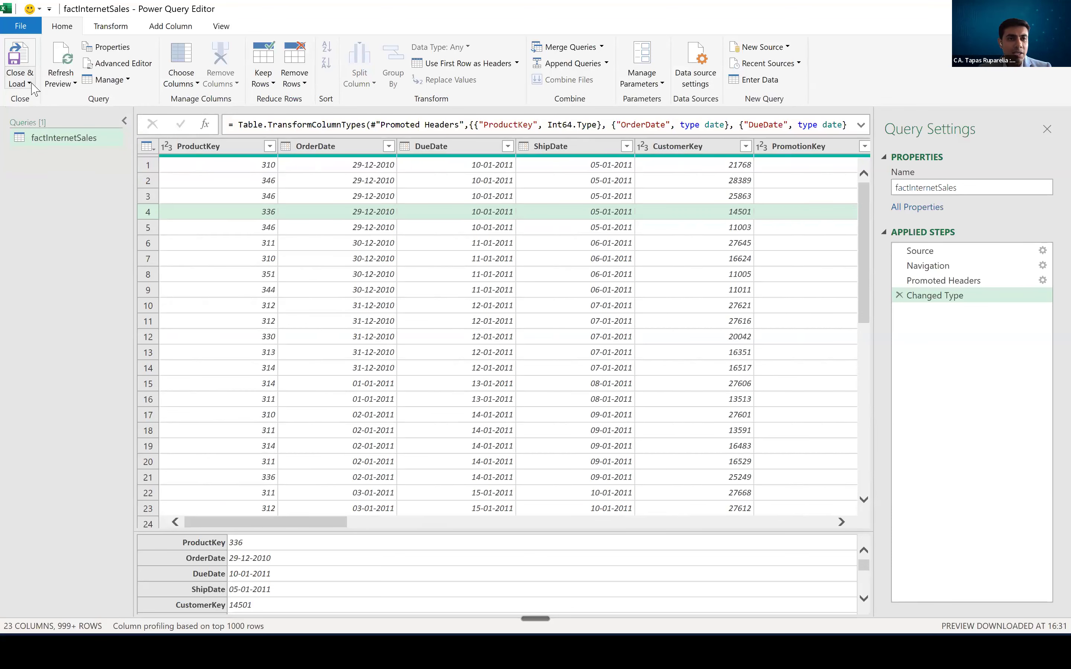
key(ctrl)
key(ctrl)
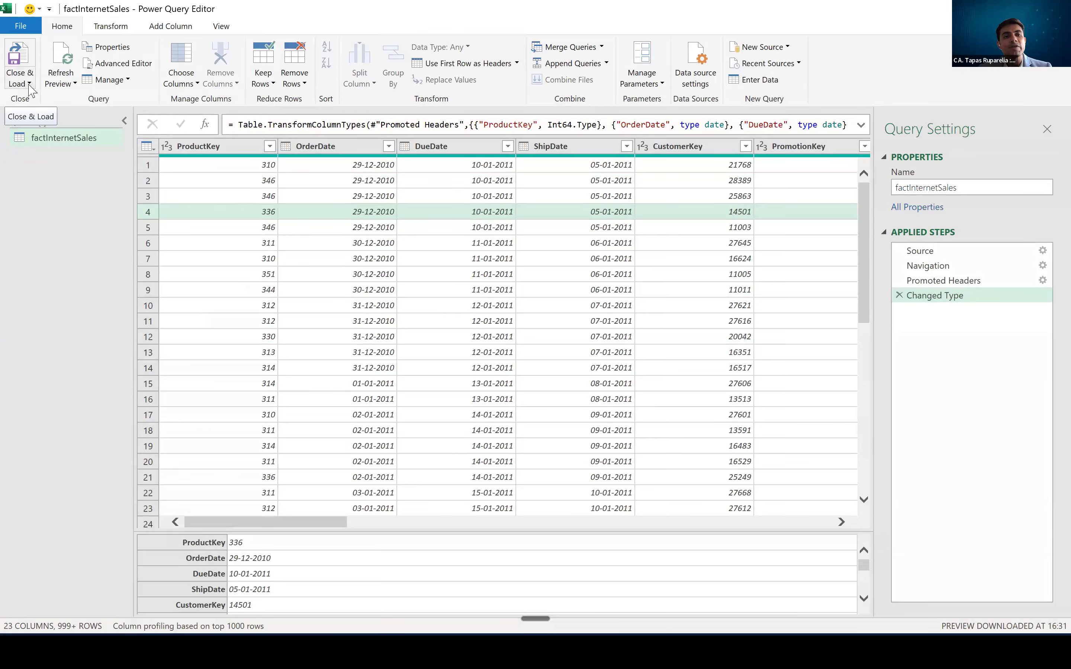
click(29, 85)
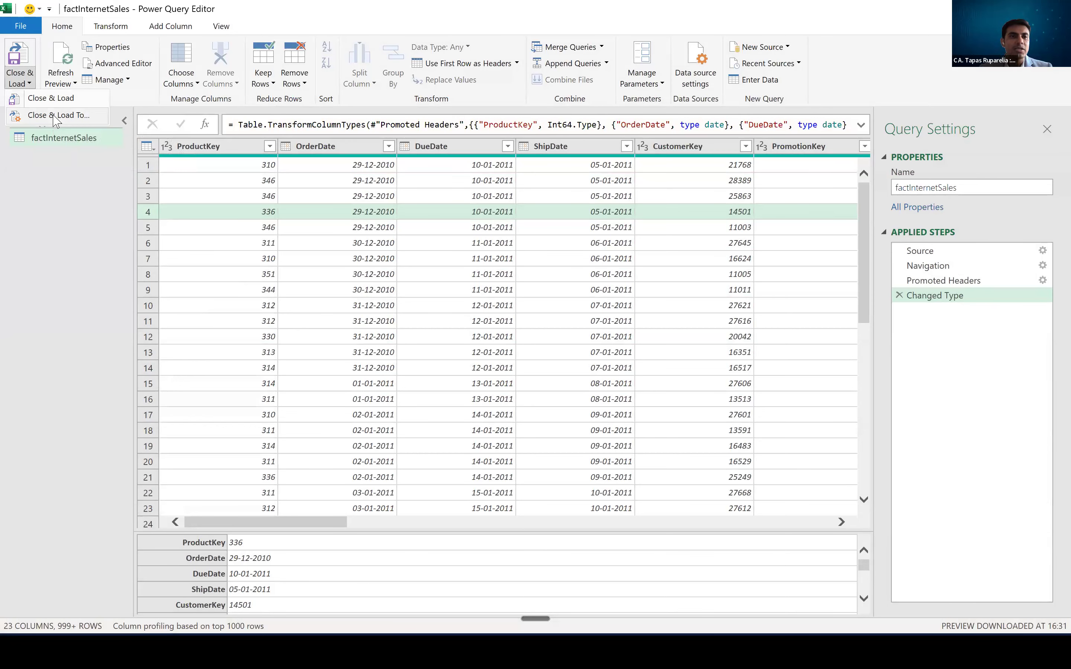
click(19, 59)
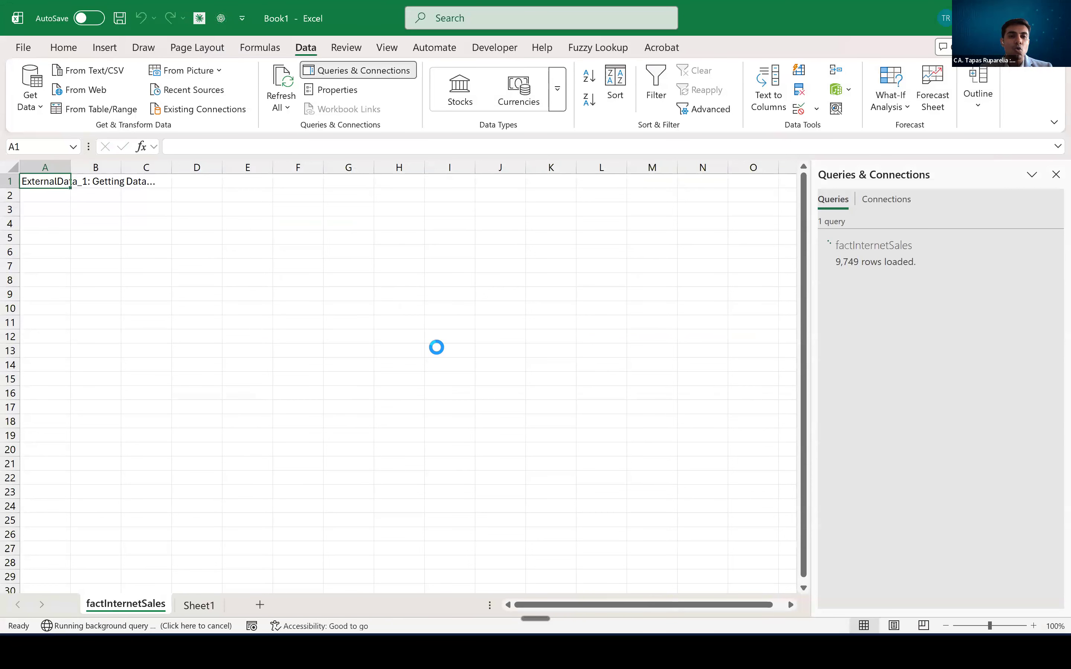
- Create a new blank workbook and show its Queries & Connections pane
key(ctrl+n)
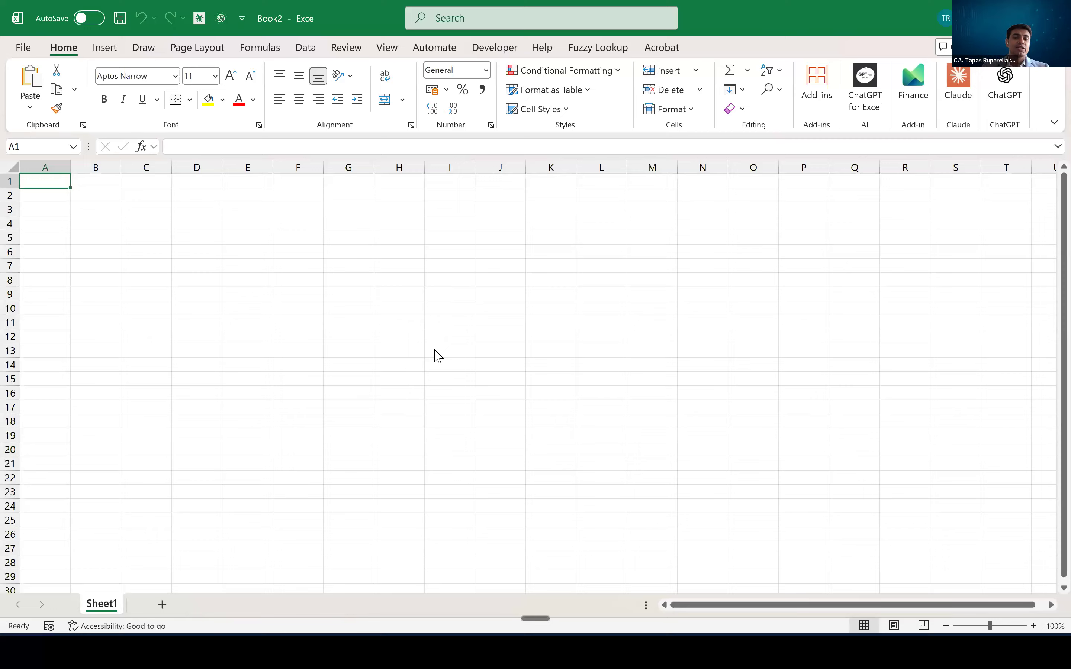
click(434, 349)
click(347, 267)
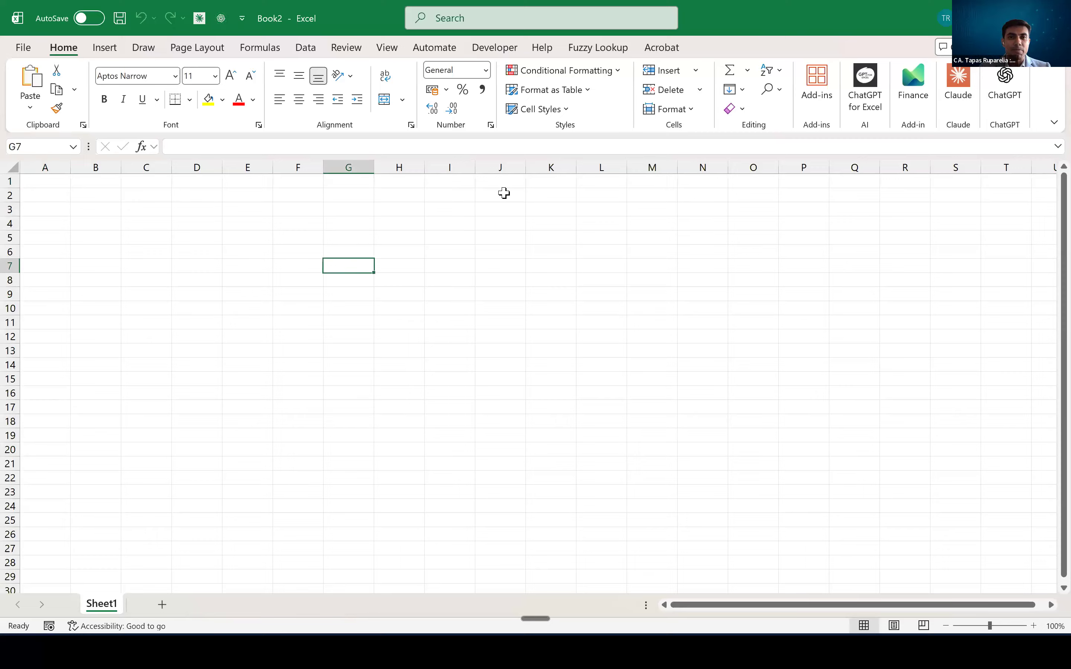
click(305, 47)
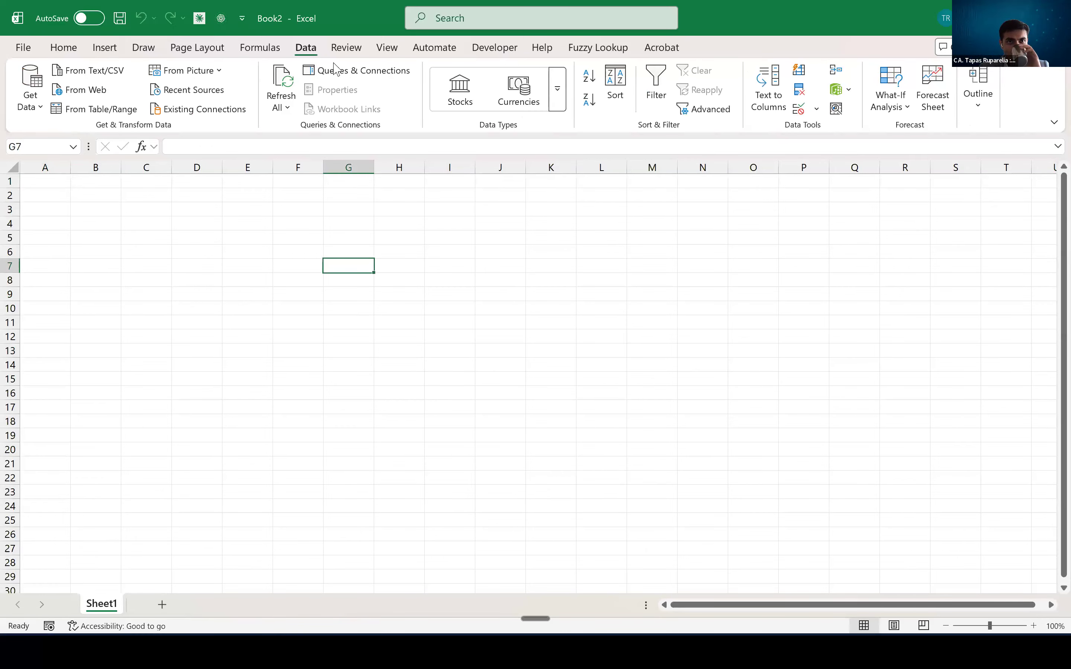
click(361, 70)
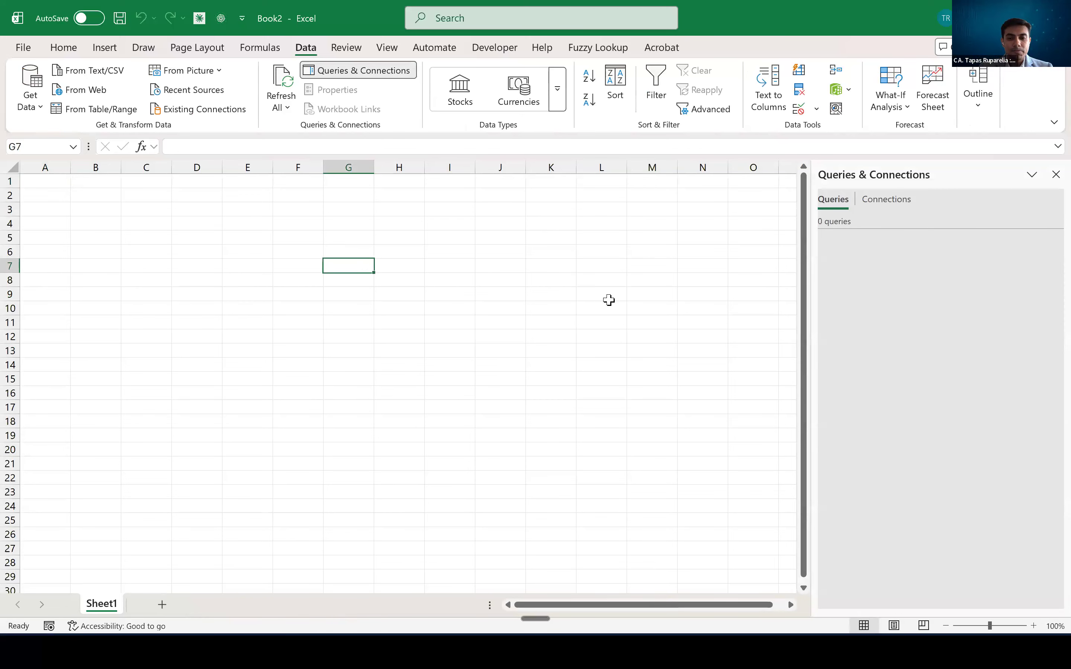
- Switch between the open workbooks and examine the loaded factInternetSales table and its query in Book1
key(super)
mouse_move(625, 650)
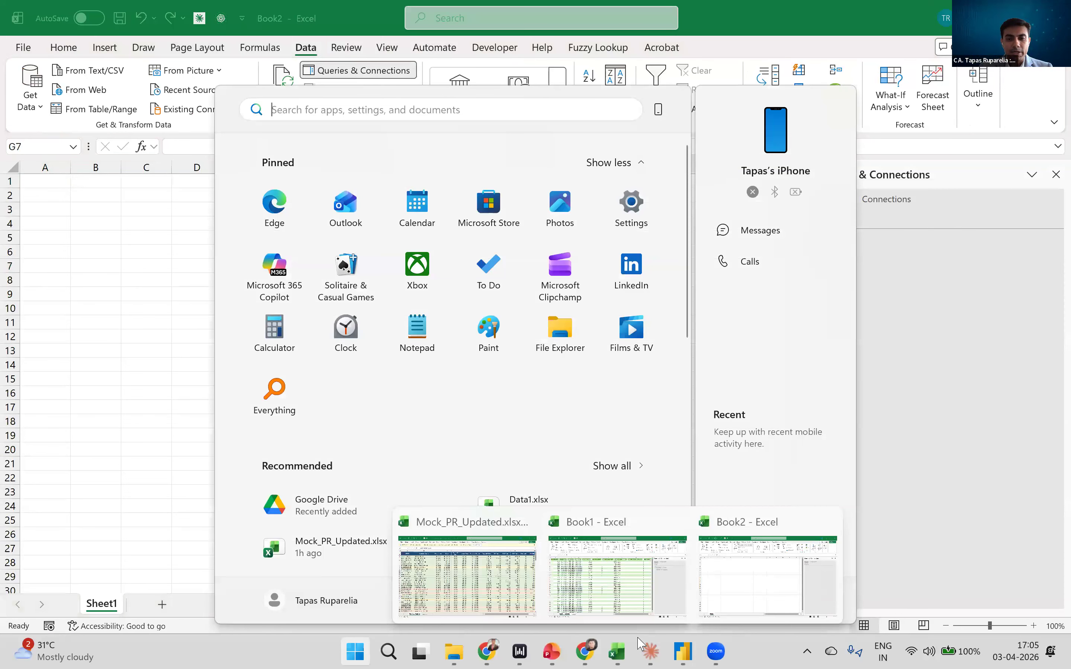
click(620, 576)
key(super)
click(747, 589)
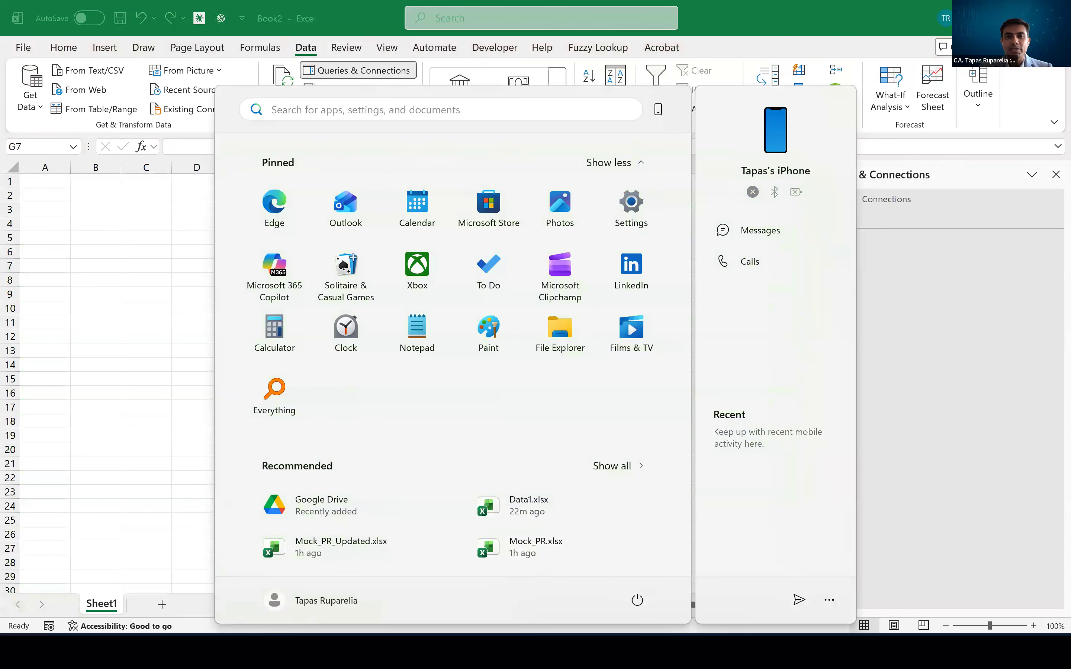
key(alt+Tab)
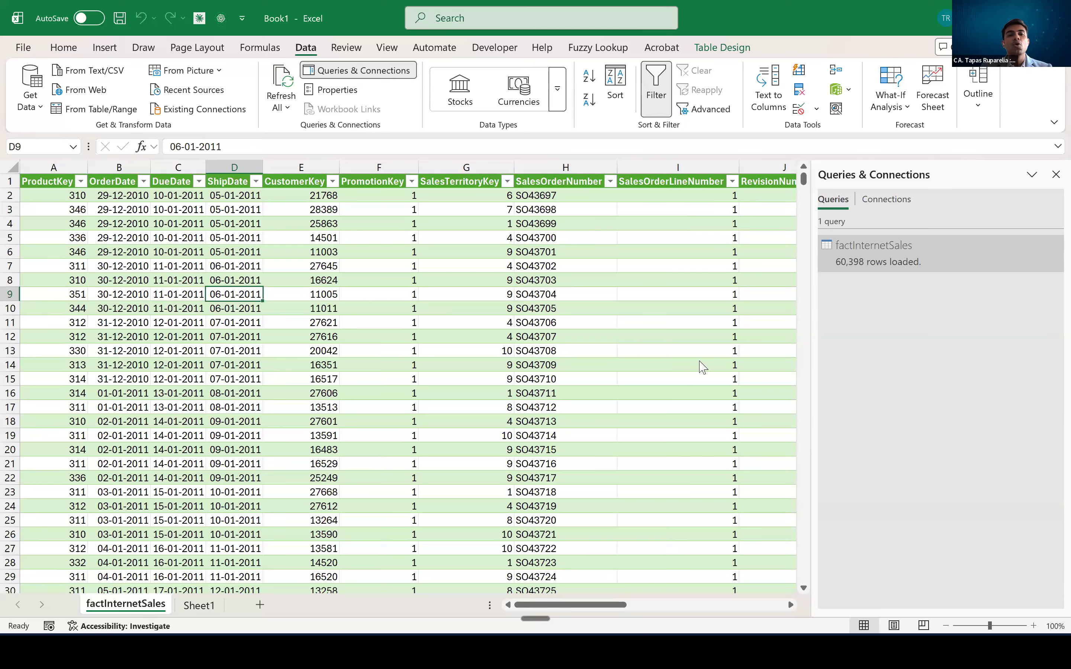
key(alt+Tab)
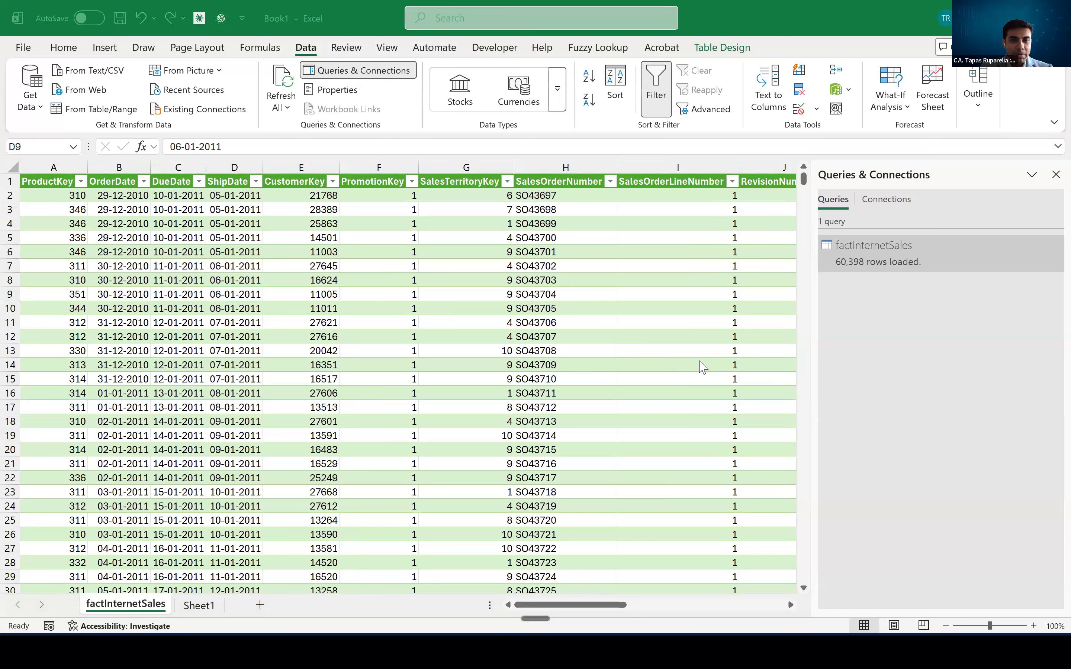
key(alt+Tab)
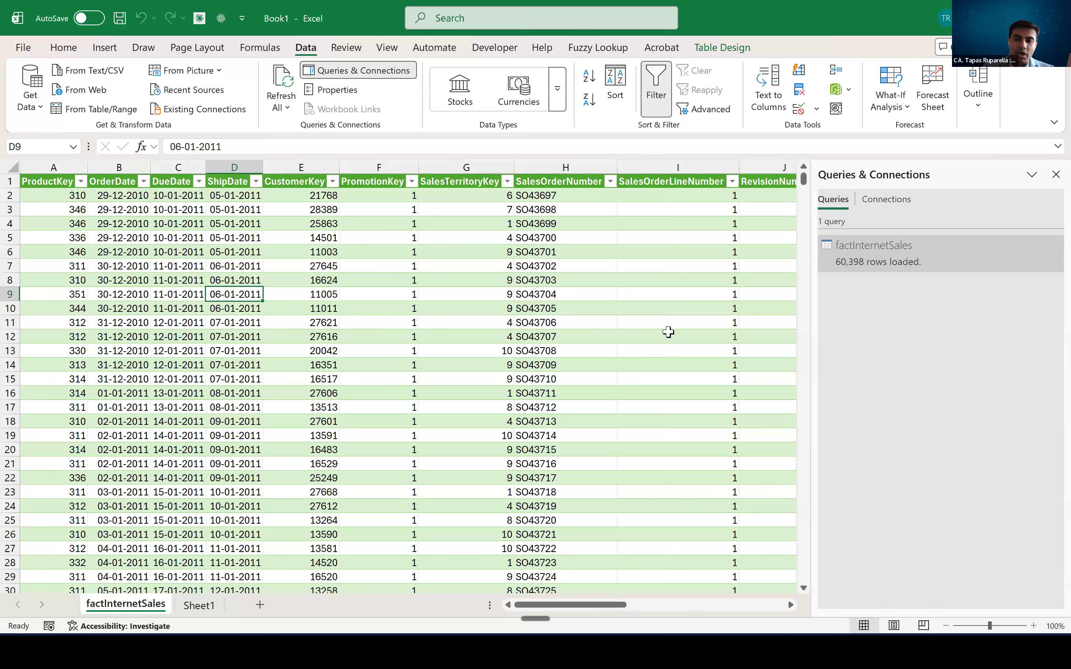
key(alt+Tab)
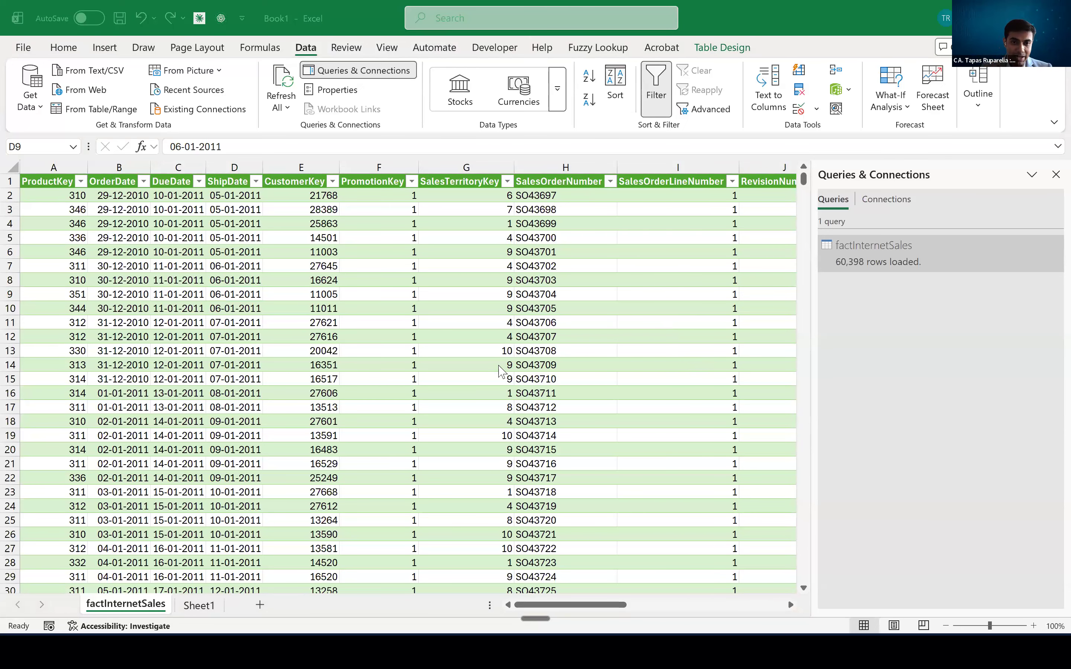
- Switch to Power BI Desktop and start importing data from an Excel workbook
key(super)
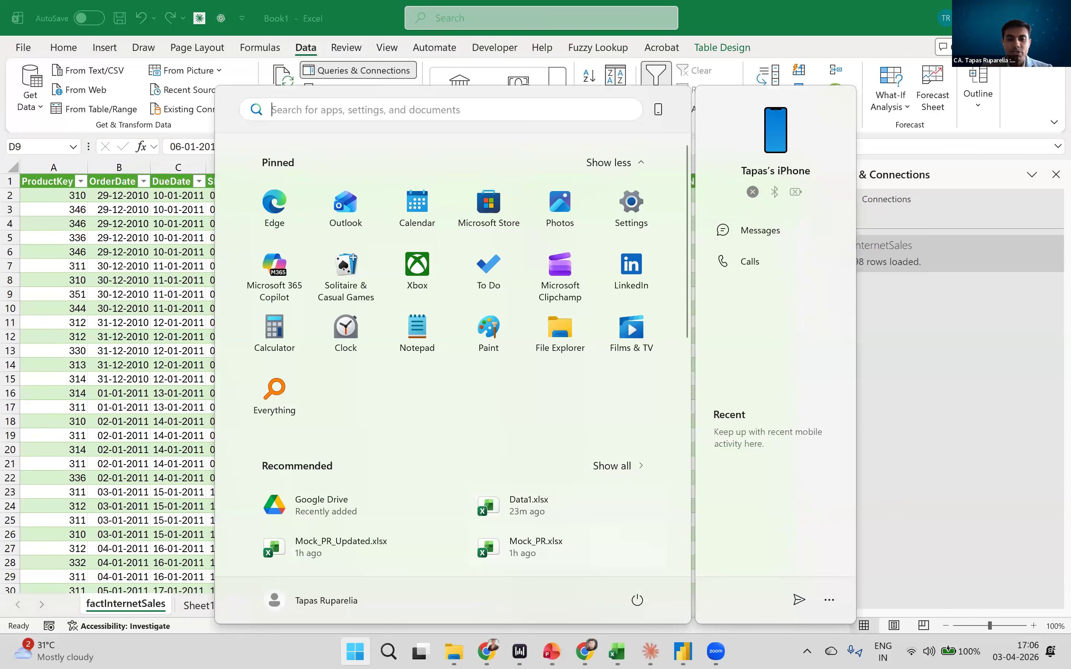
click(683, 652)
click(244, 141)
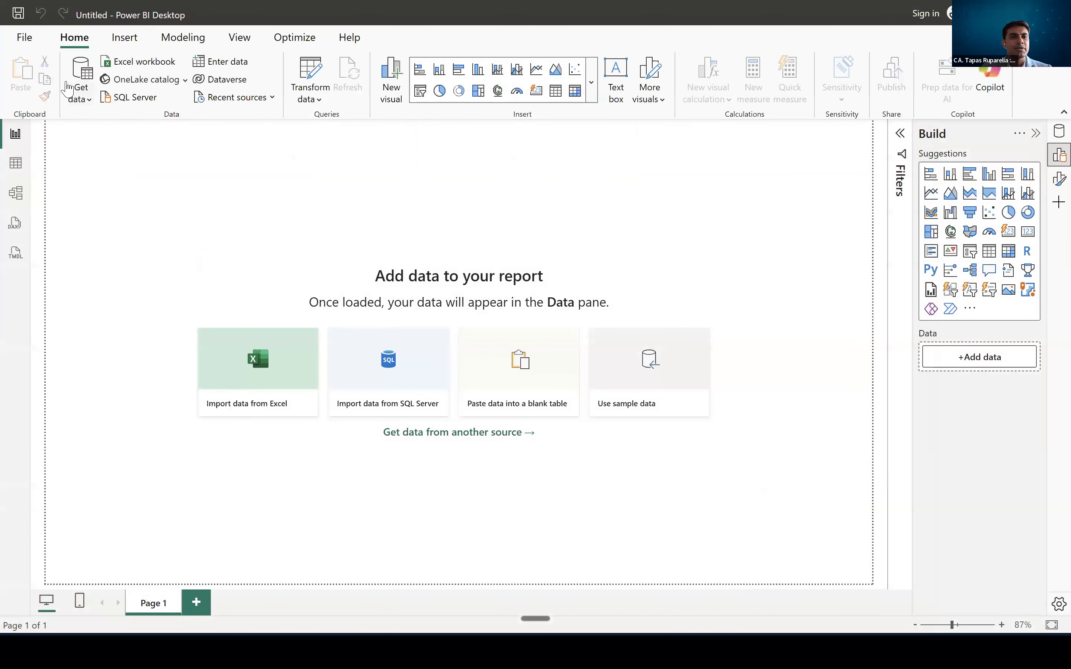
click(85, 102)
click(94, 151)
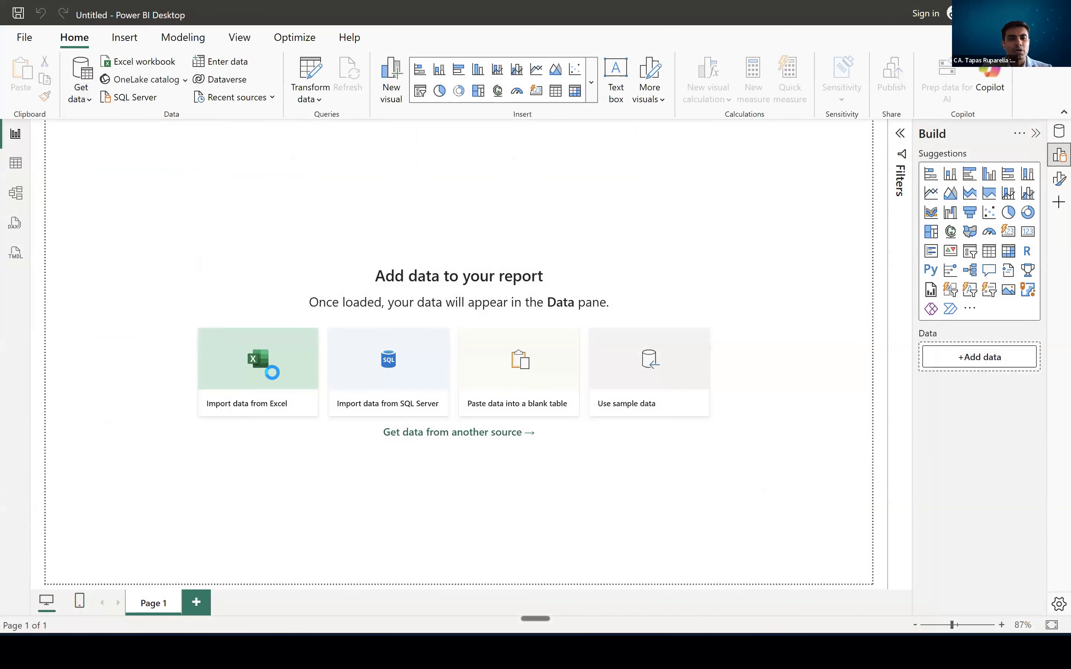
- Open Data1.xlsx from D:\Power Query\Practice Files and select its factInternetSales sheet for import
click(292, 41)
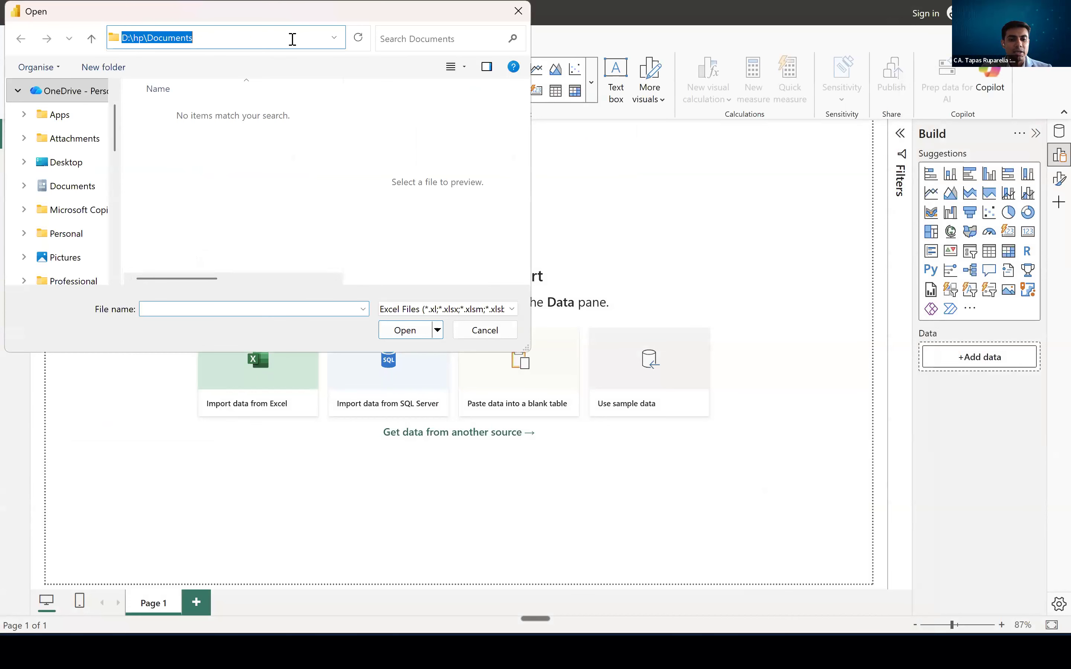
key(super+v)
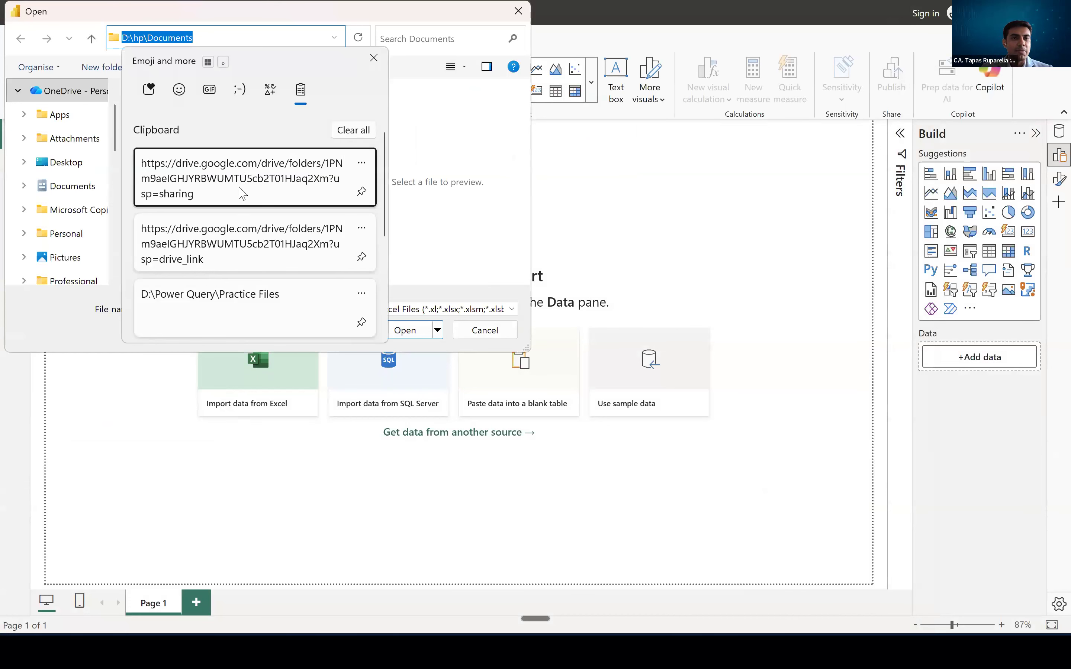
scroll(233, 257, down, 1)
click(234, 260)
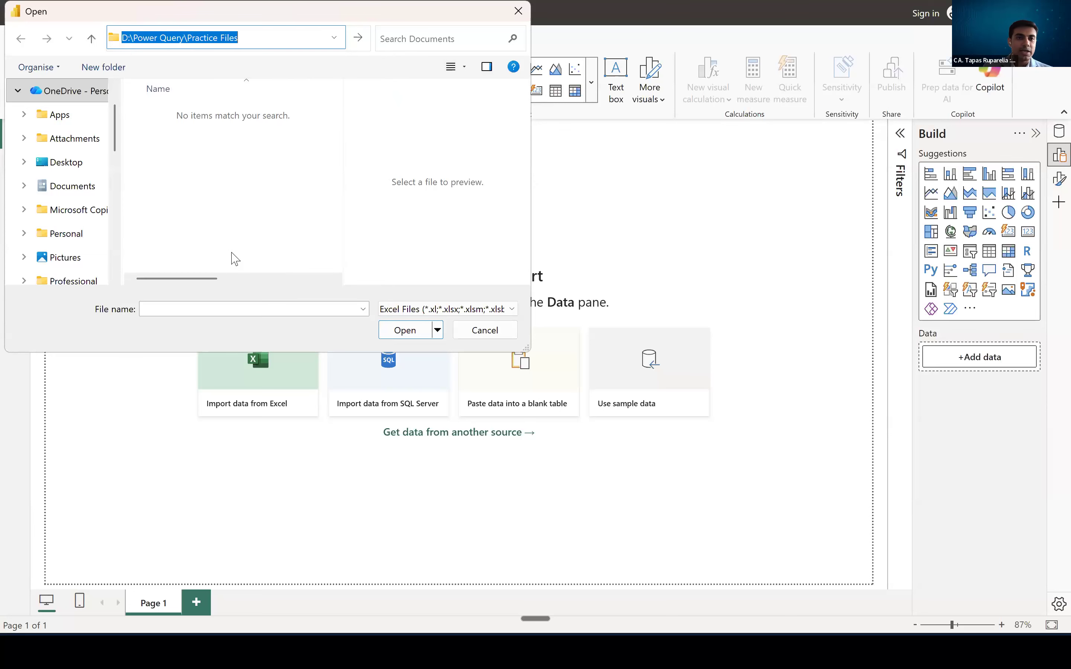
key(Return)
double_click(171, 114)
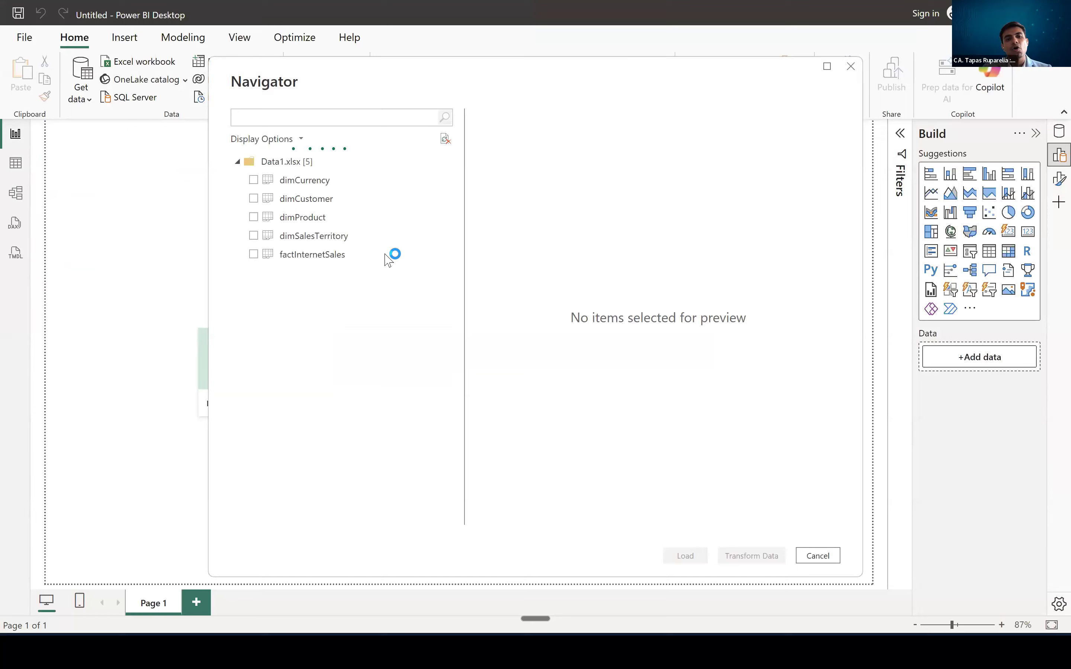
click(331, 256)
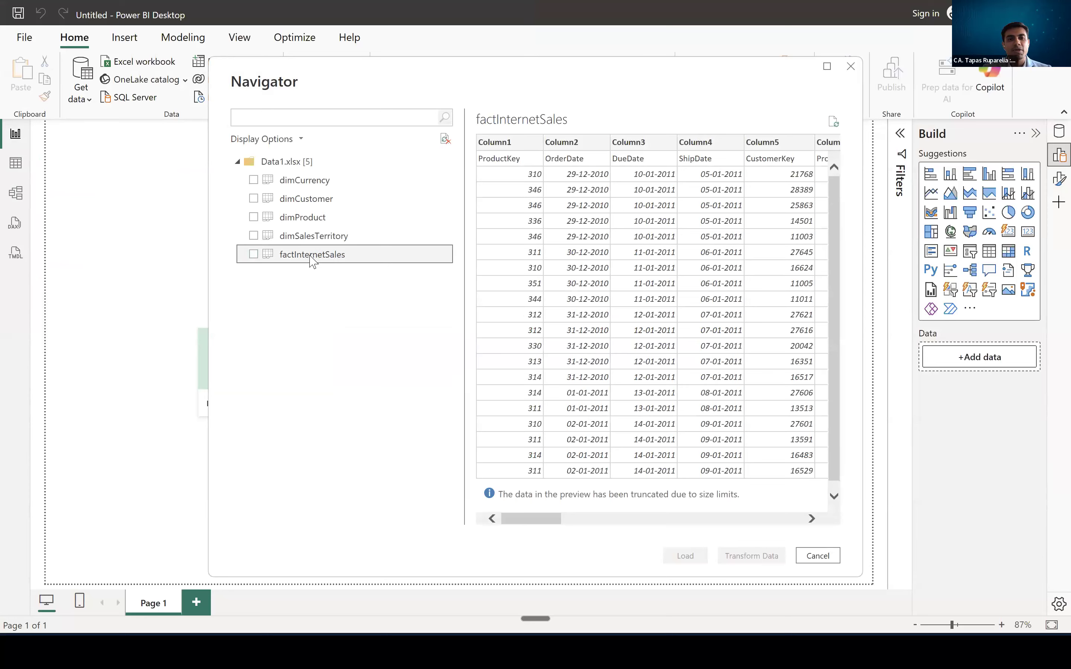
click(261, 256)
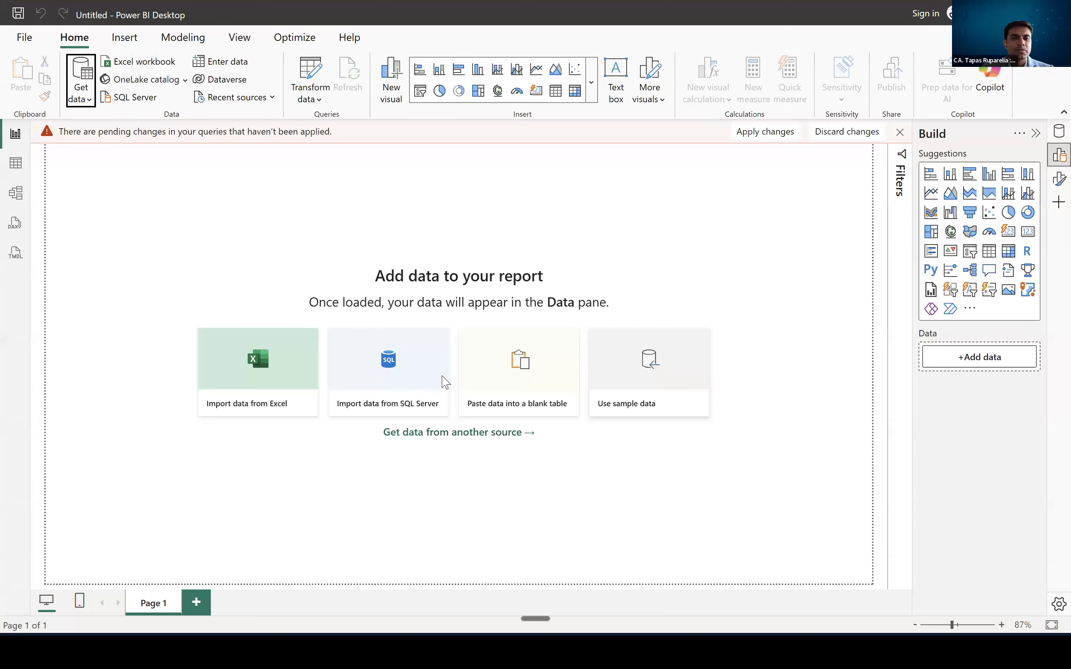
- Return to Book1 in Excel and review the Get Data options, including Get Data (Preview) and the file sources
click(568, 351)
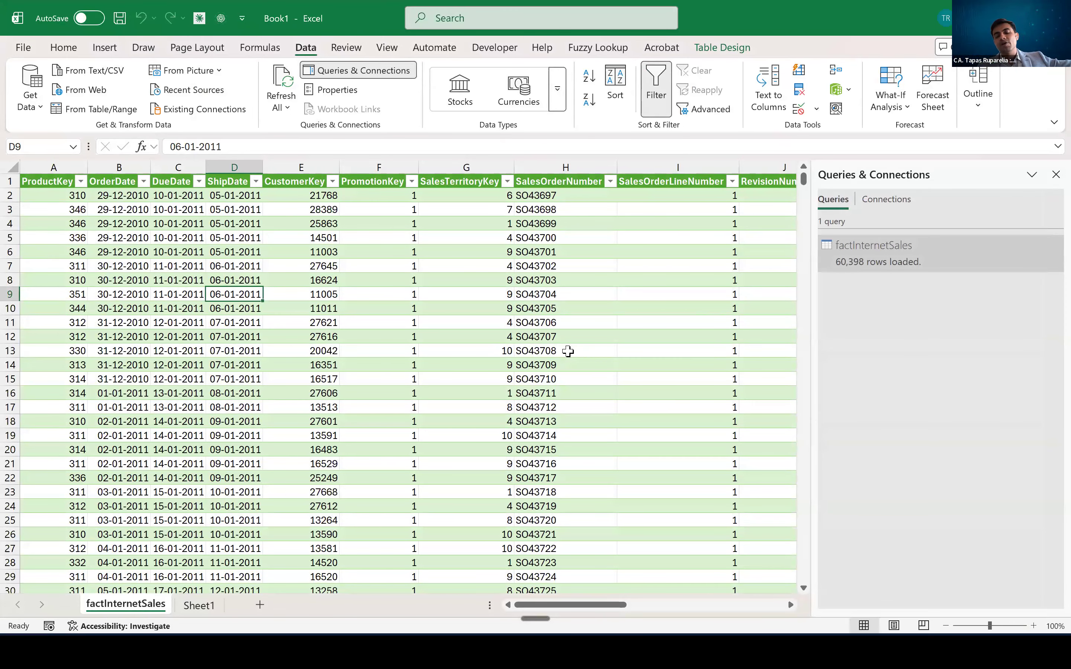
click(36, 105)
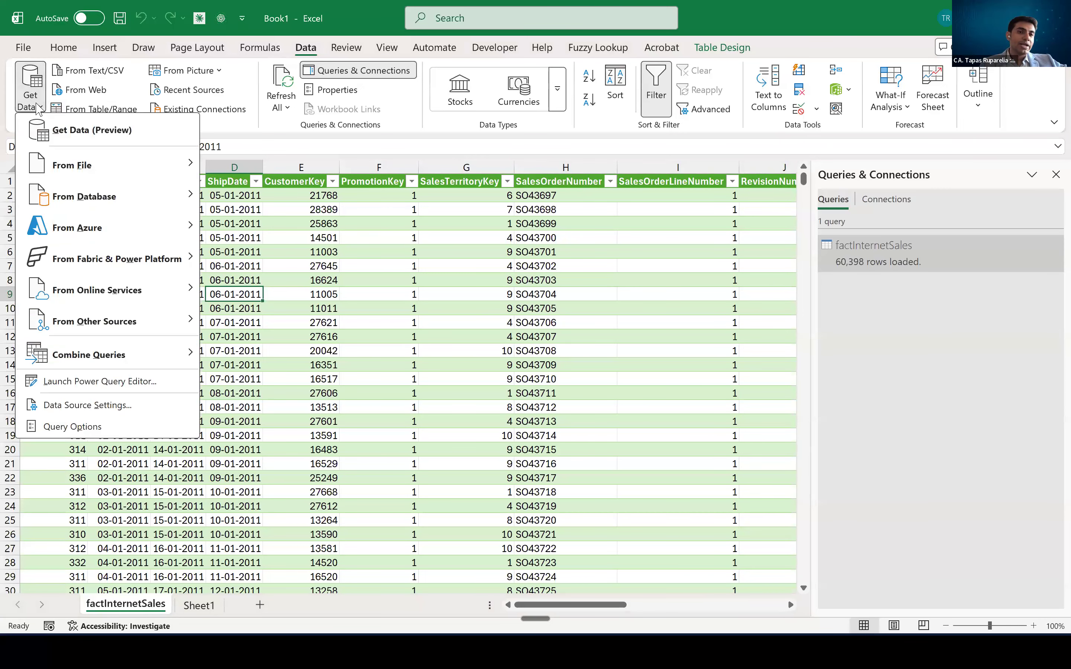
click(56, 130)
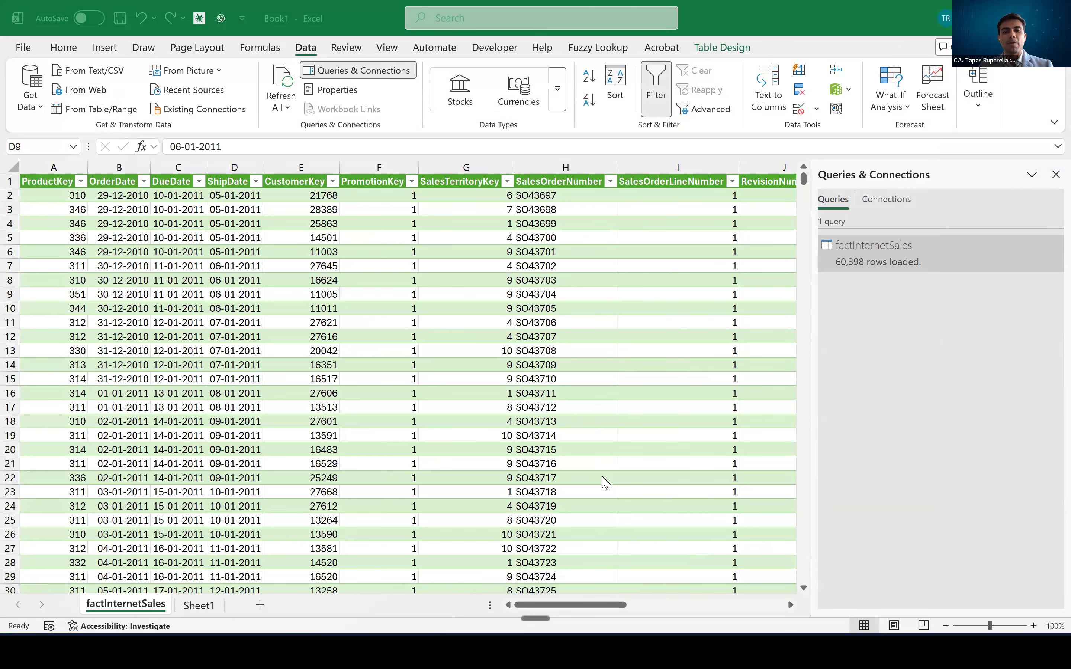
click(34, 116)
click(37, 114)
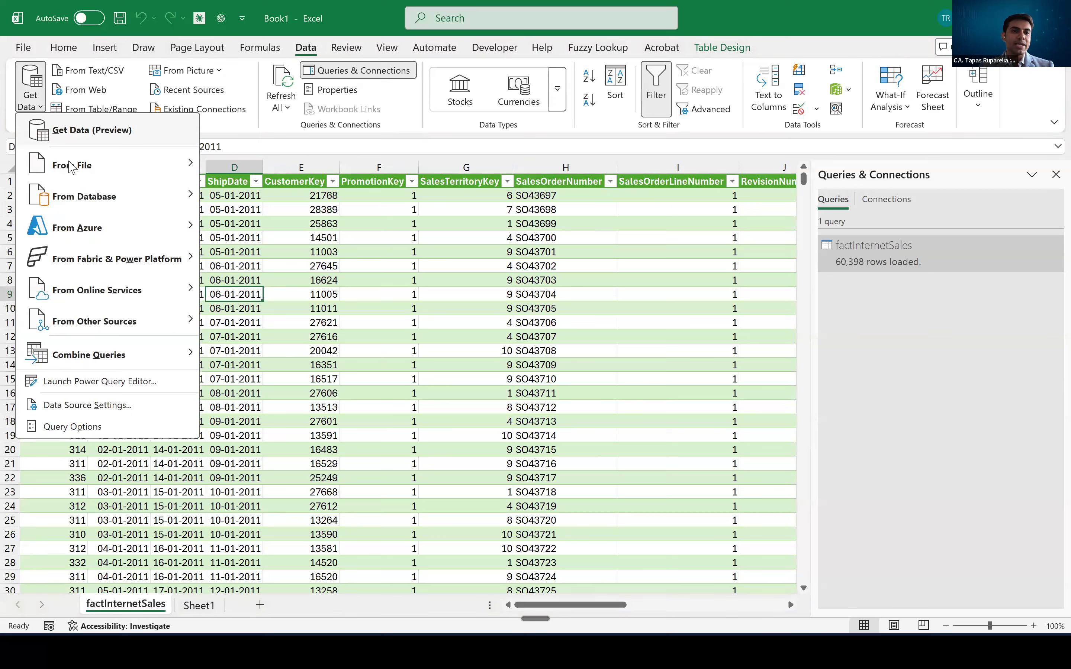
mouse_move(71, 168)
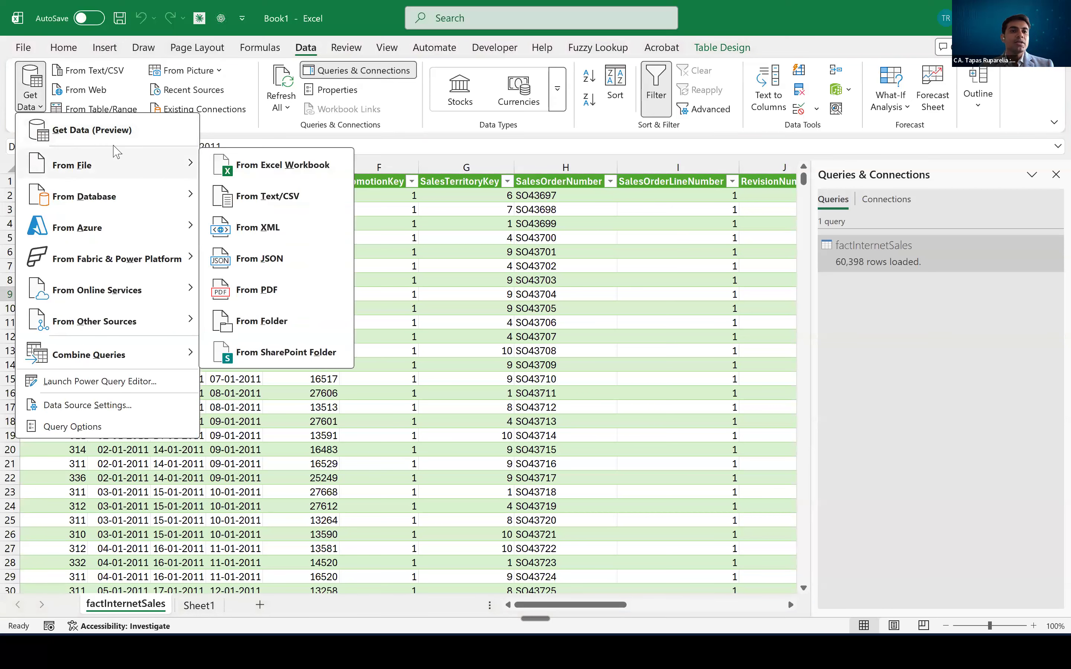
- Review the Recent Sources list and the workbook's existing connections, closing both without connecting
click(218, 89)
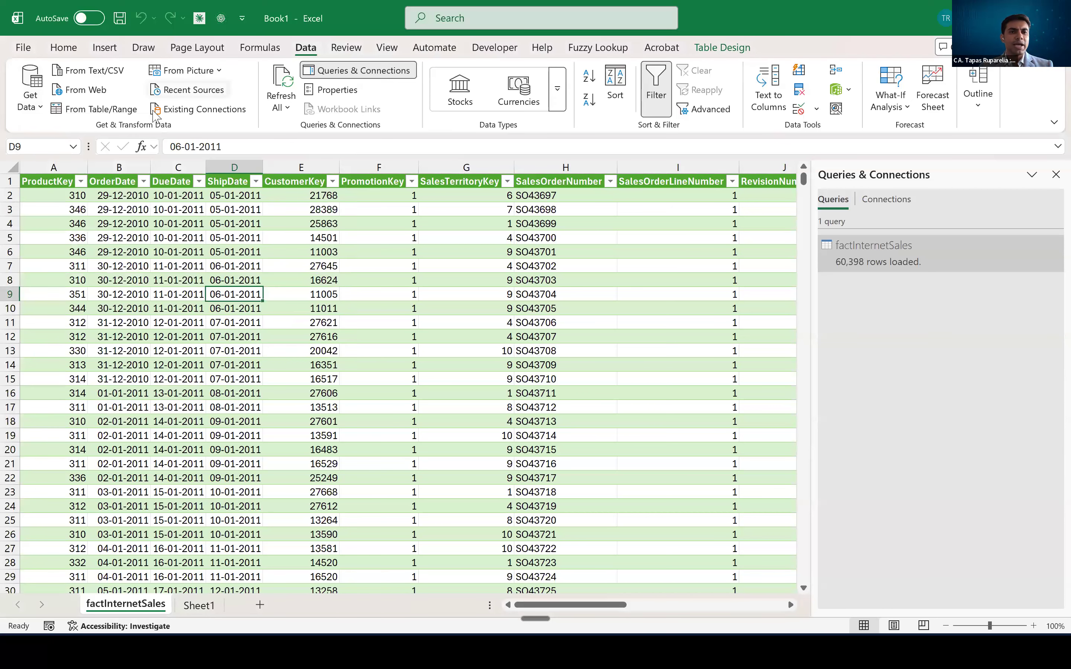
key(ctrl)
key(ctrl)
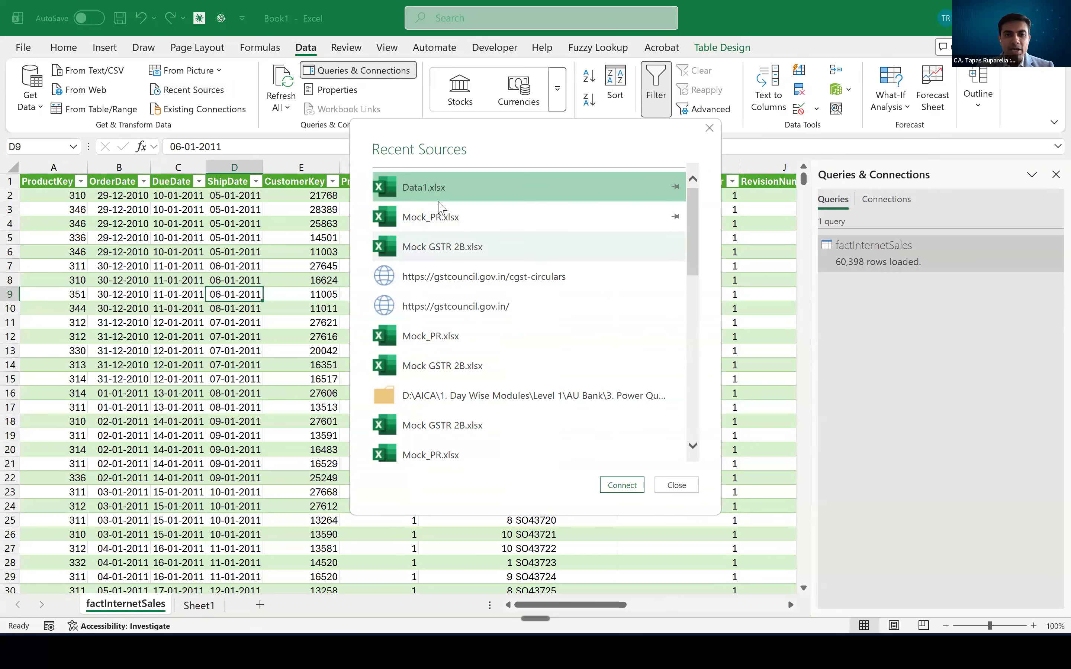
scroll(486, 299, down, 10)
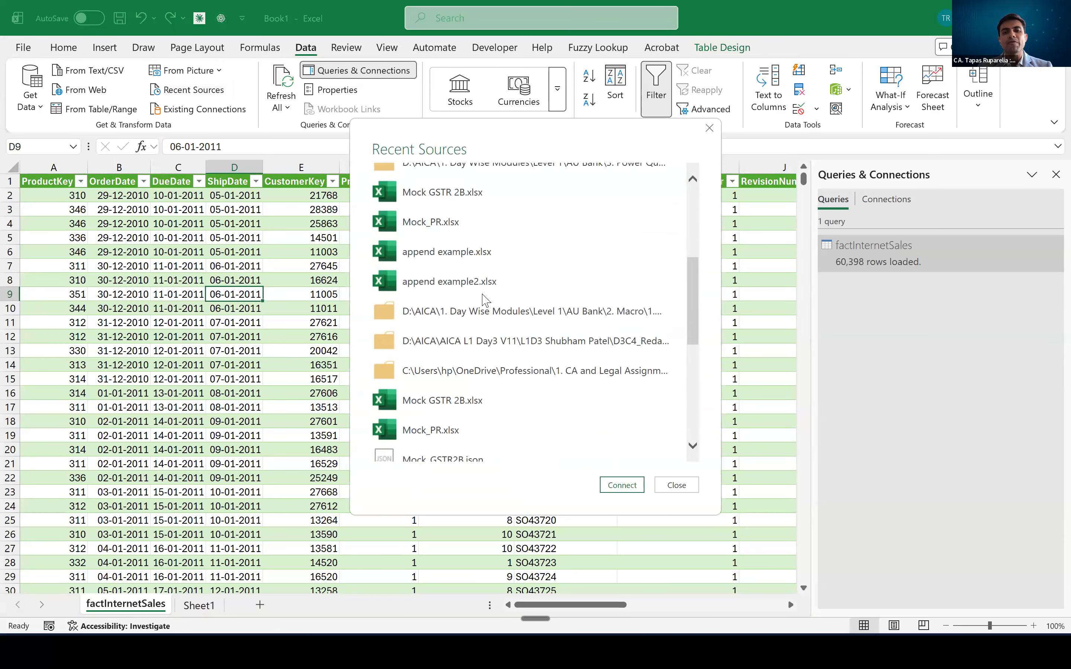
scroll(486, 299, up, 10)
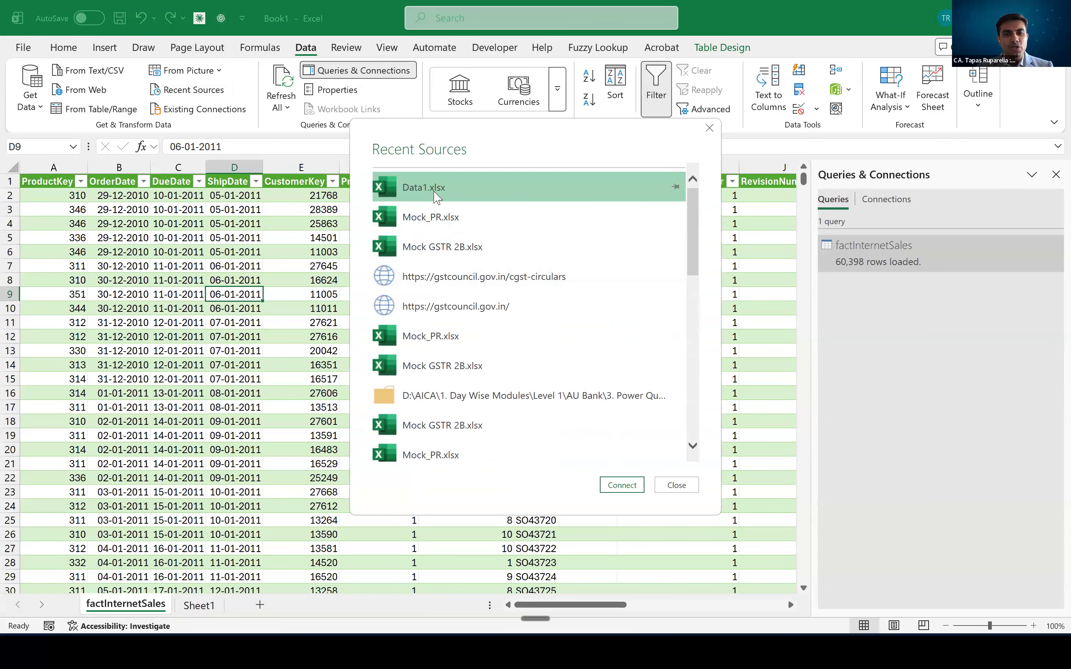
key(Escape)
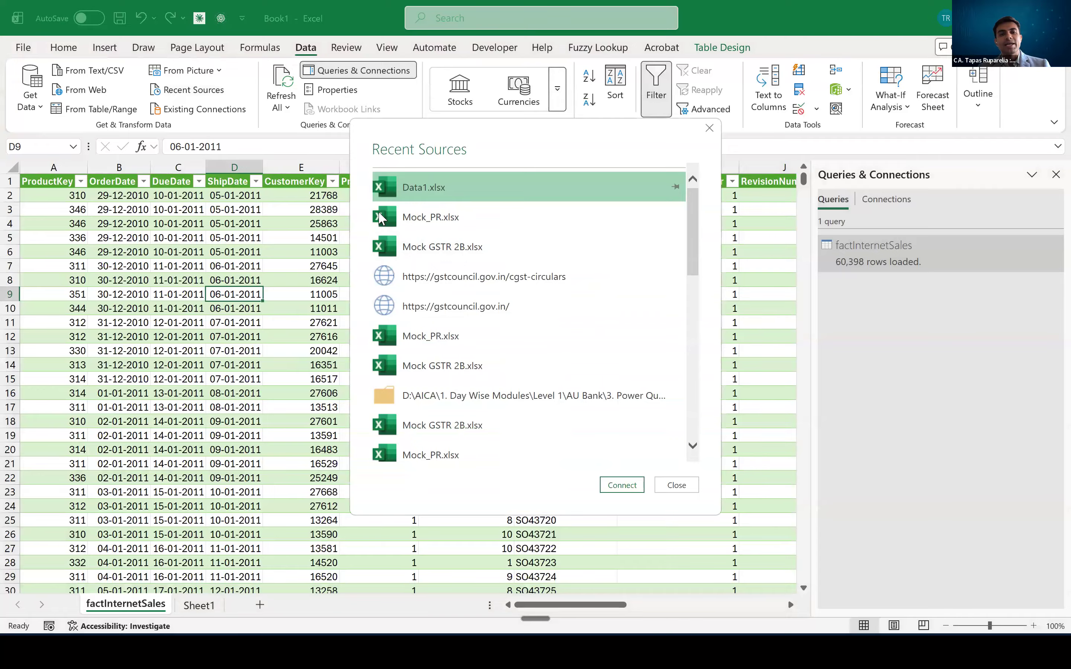
key(Escape)
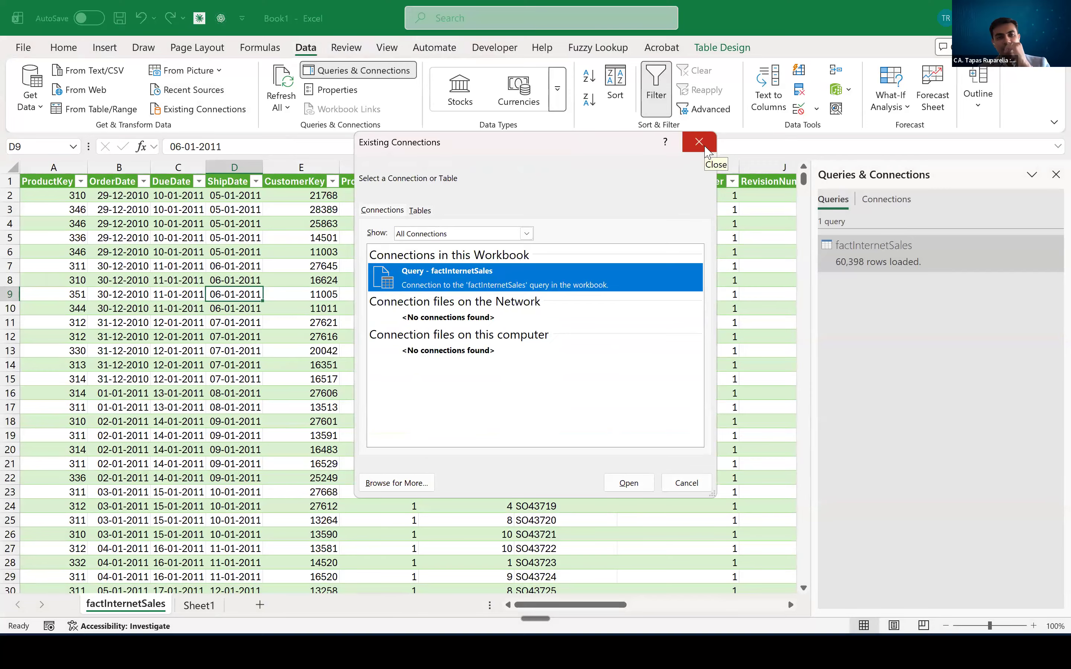
click(705, 148)
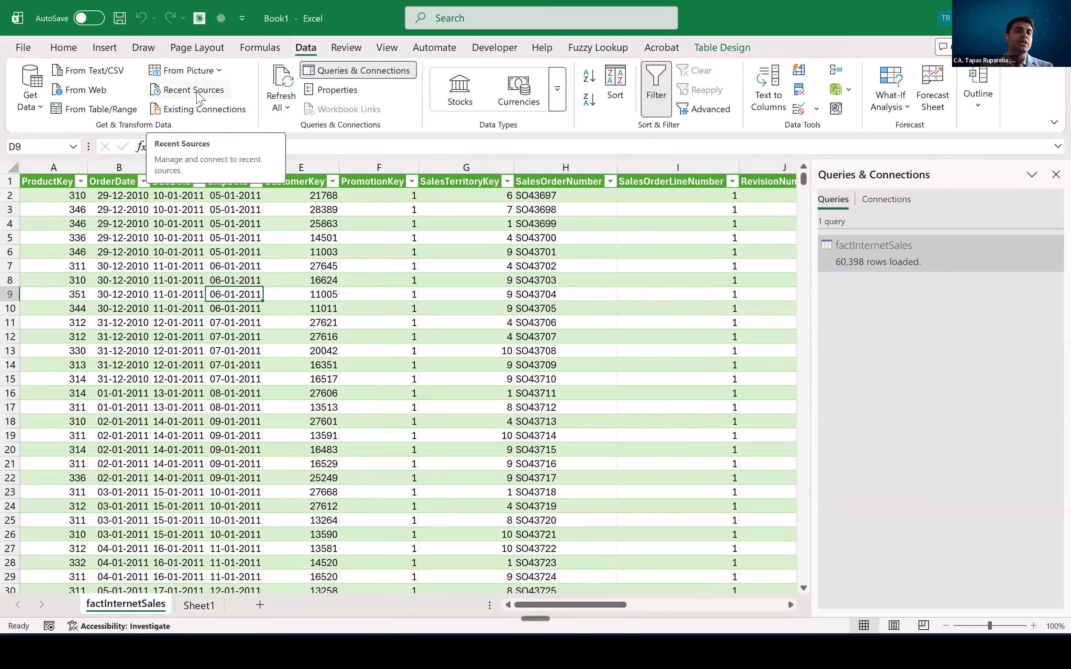
- Connect to Data1.xlsx from the recent sources, preview its dimCustomer sheet and load it into Power Query for transformation
click(198, 93)
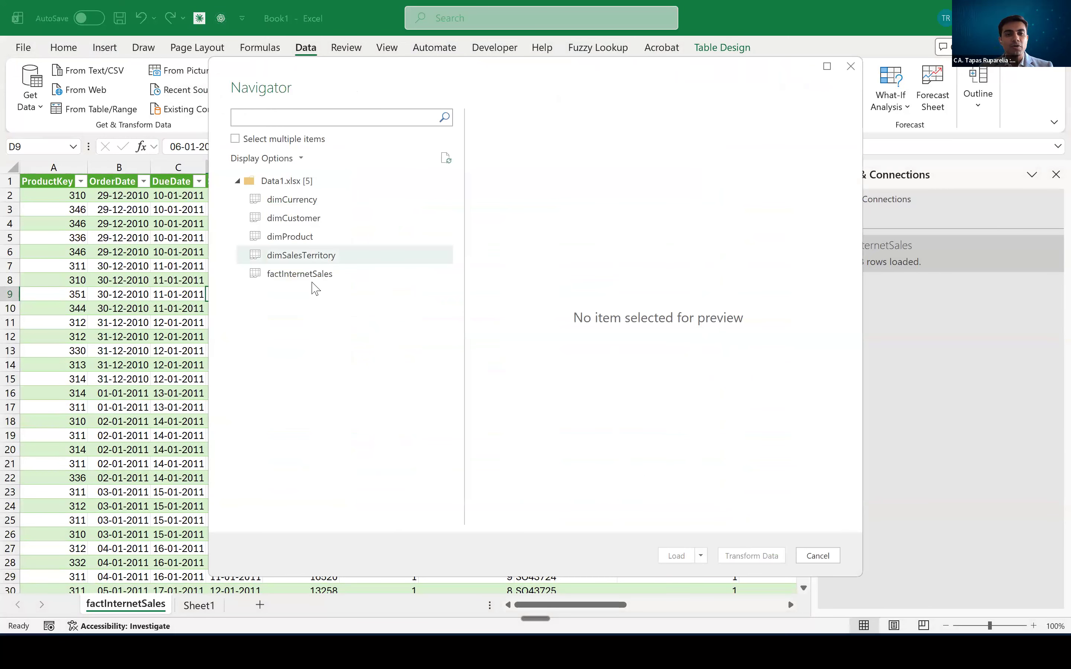
click(304, 220)
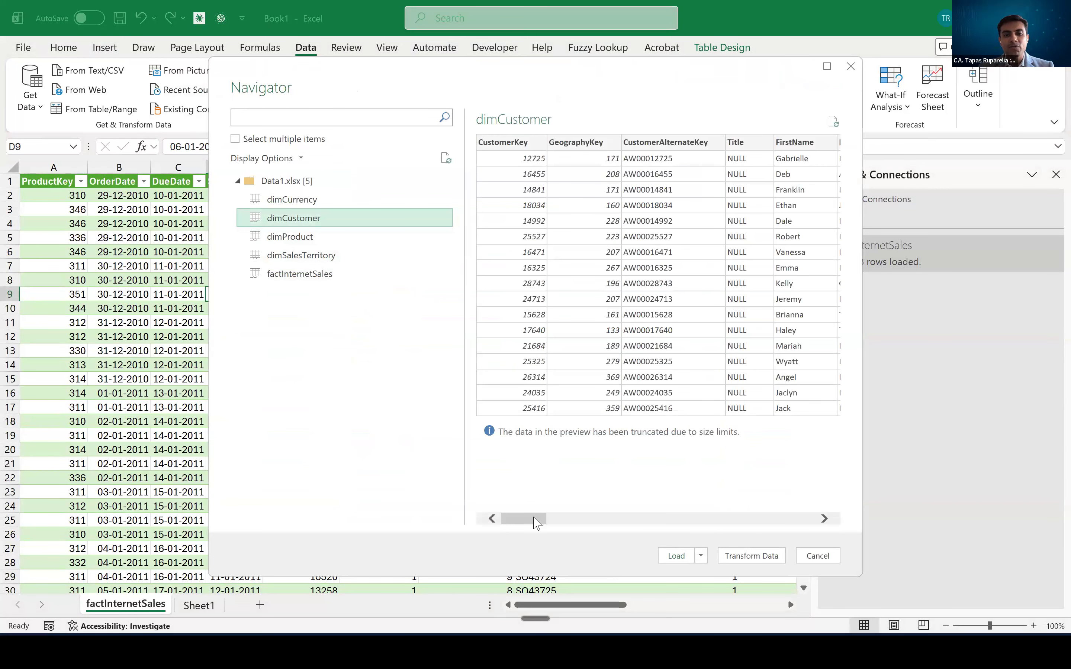
click(551, 519)
click(824, 514)
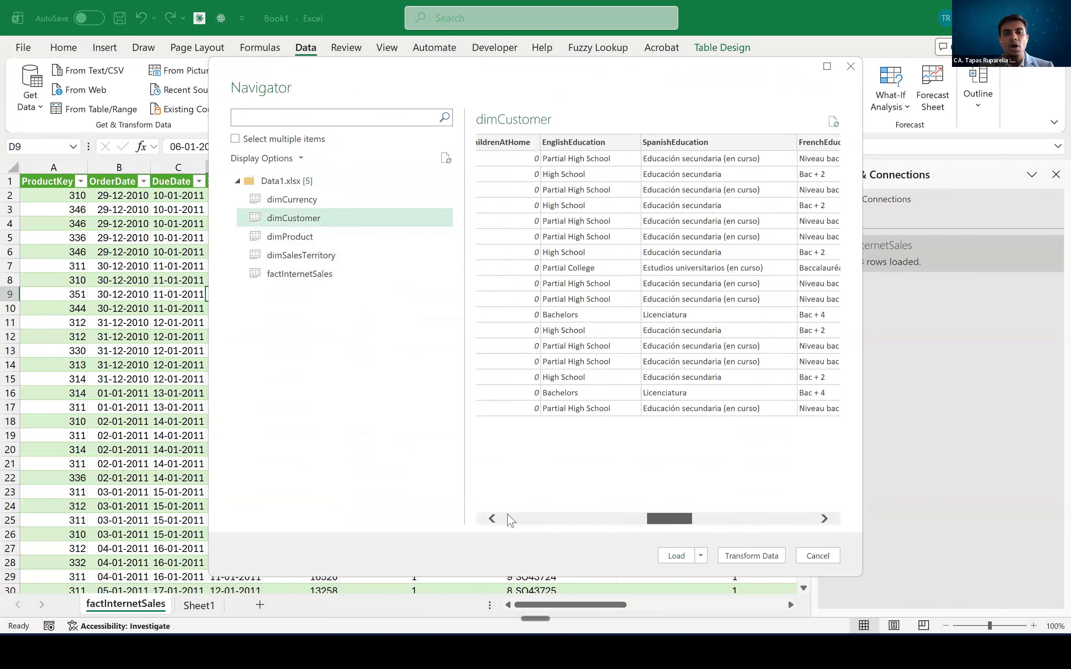
click(508, 516)
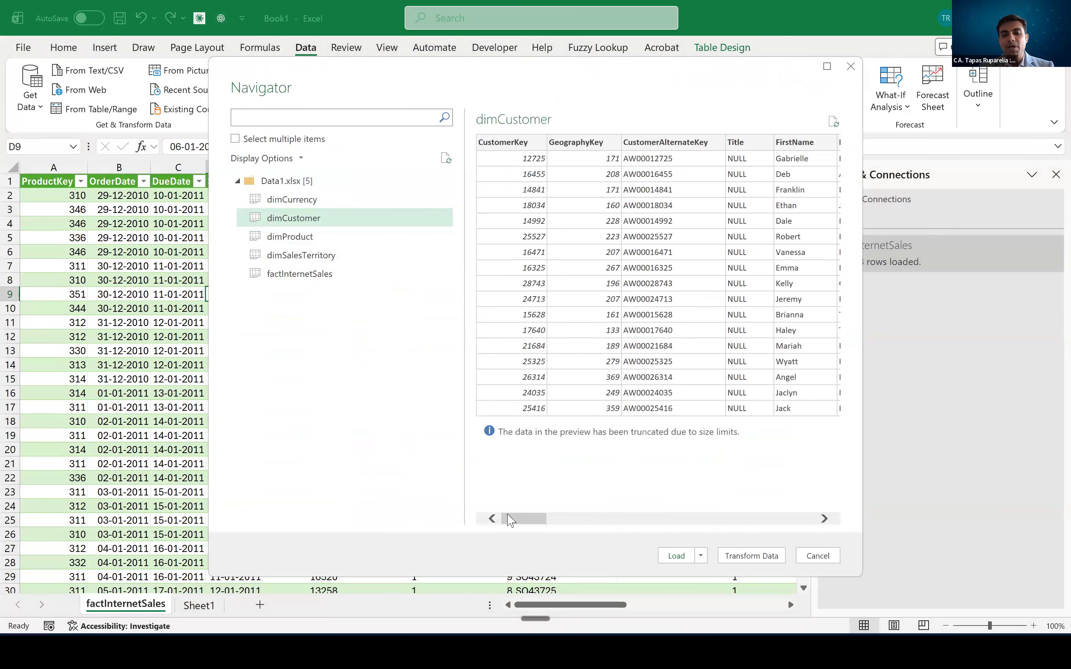
click(741, 557)
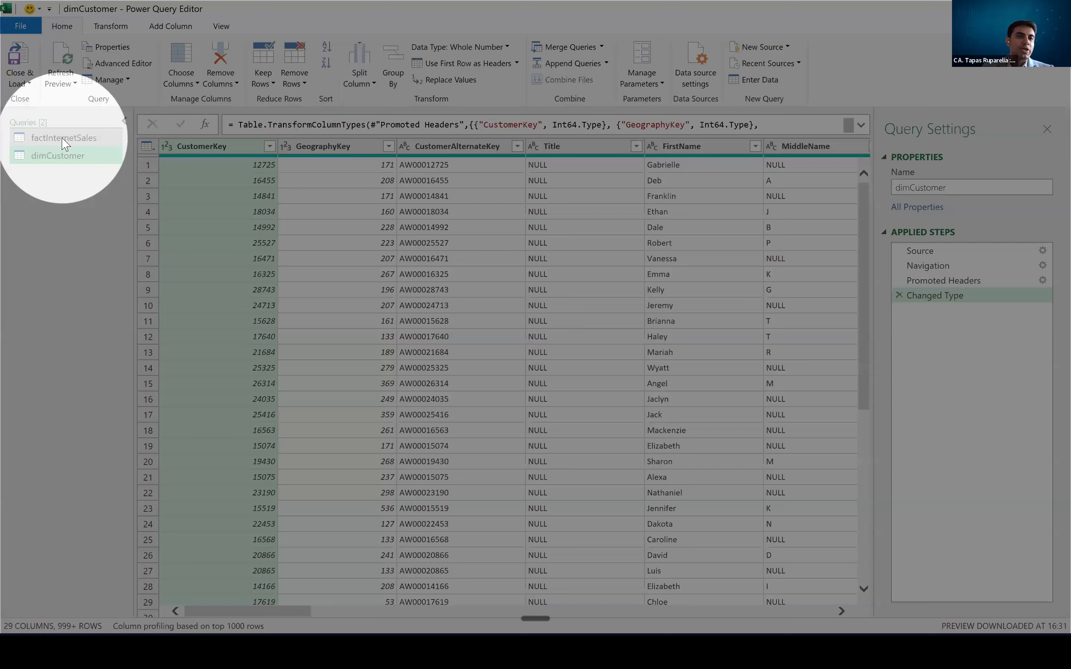
- Rename the factInternetSales query as Sales Data
click(64, 139)
click(60, 155)
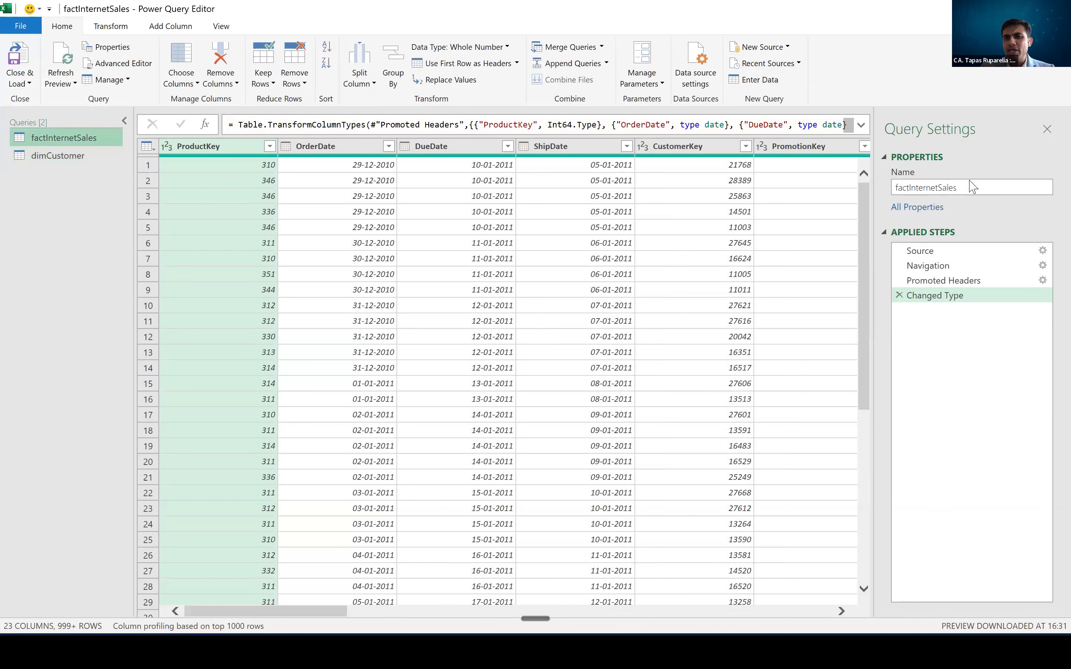
drag(969, 186, 852, 191)
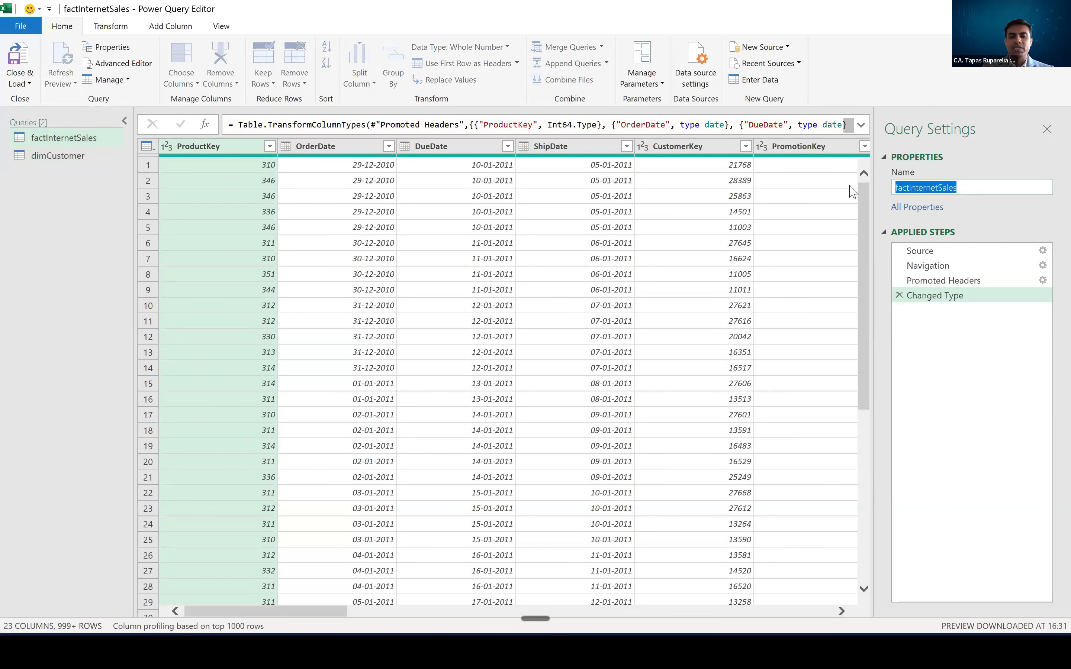
text(In)
key(BackSpace)
key(BackSpace)
text(Sales Data)
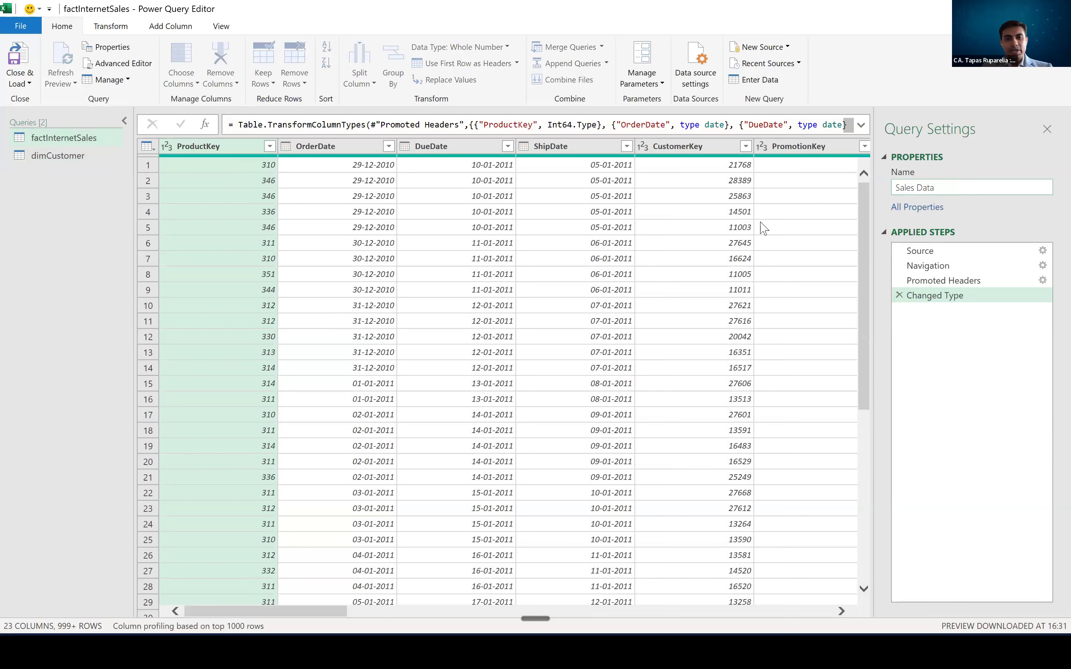
key(Return)
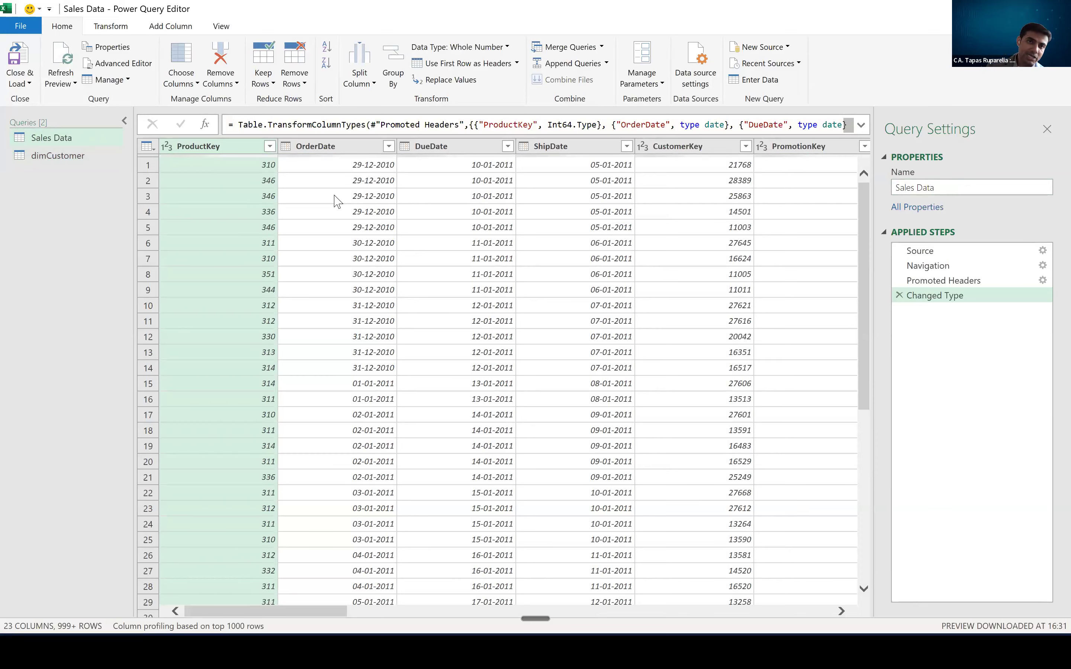
- Rename the dimCustomer query as Customer Data
click(64, 161)
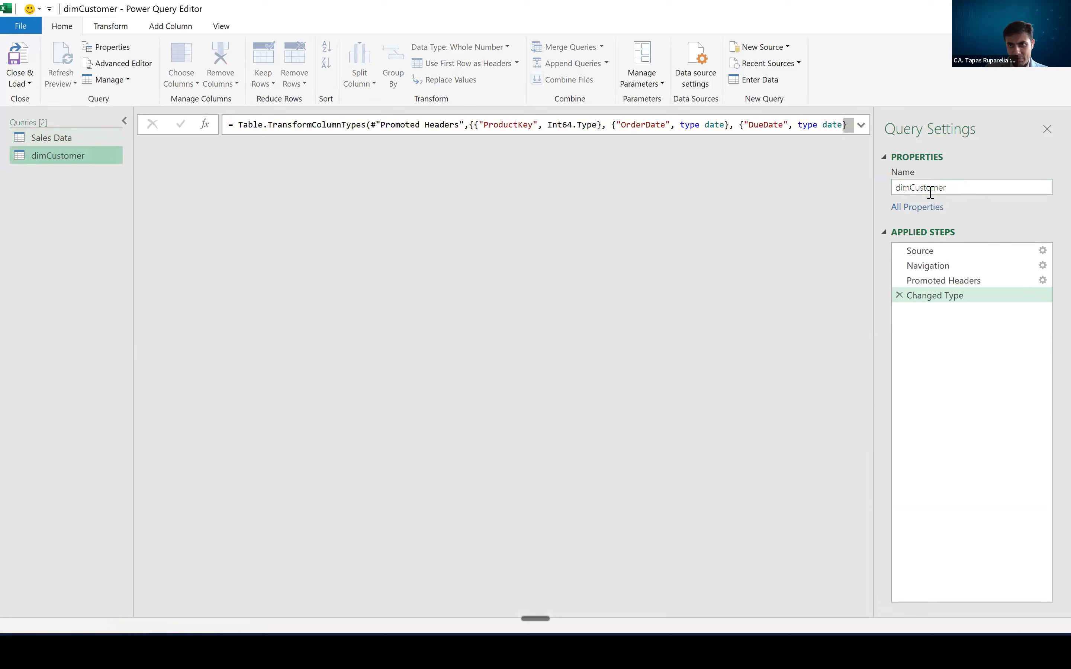
text(Customer Data)
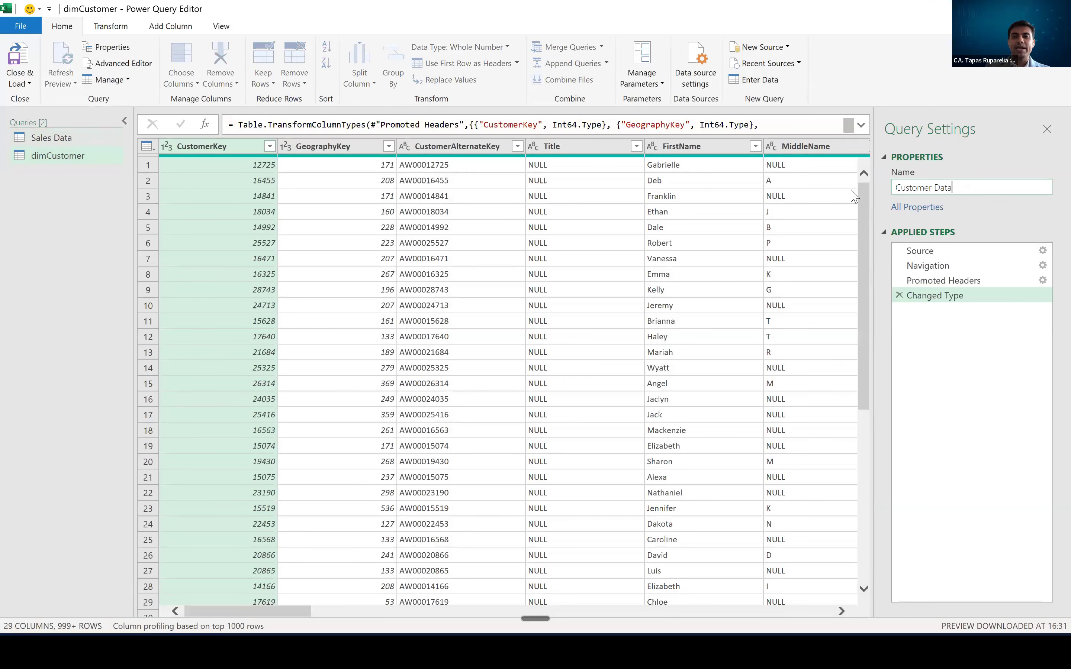
key(Return)
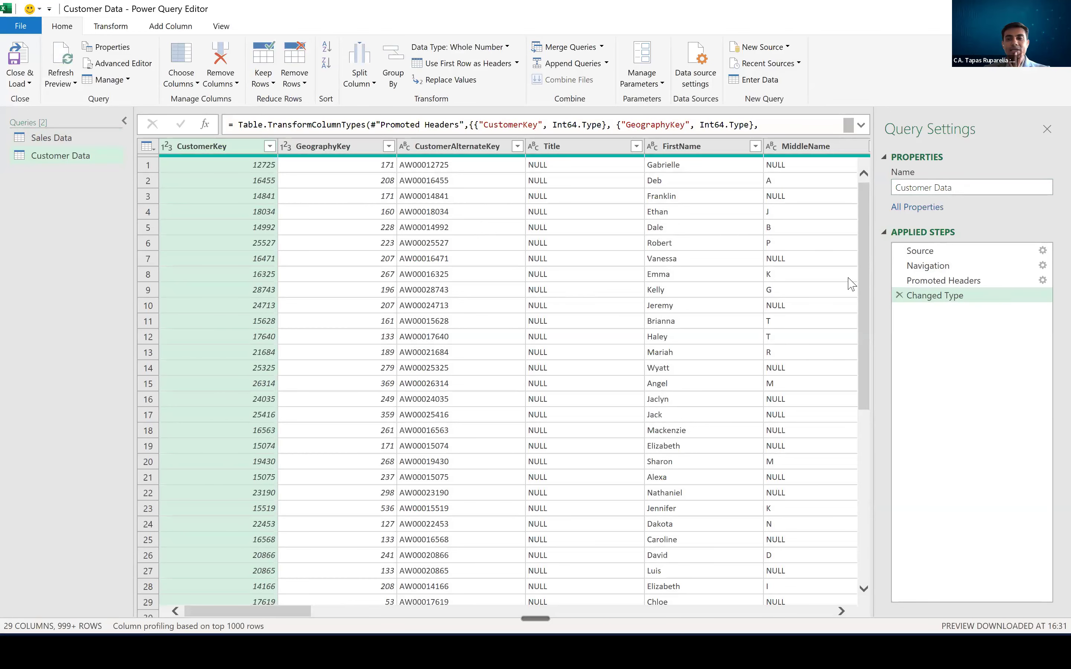
- Review the Customer Data query's result at each applied step, from Source through Navigation and Promoted Headers to Changed Type
click(936, 253)
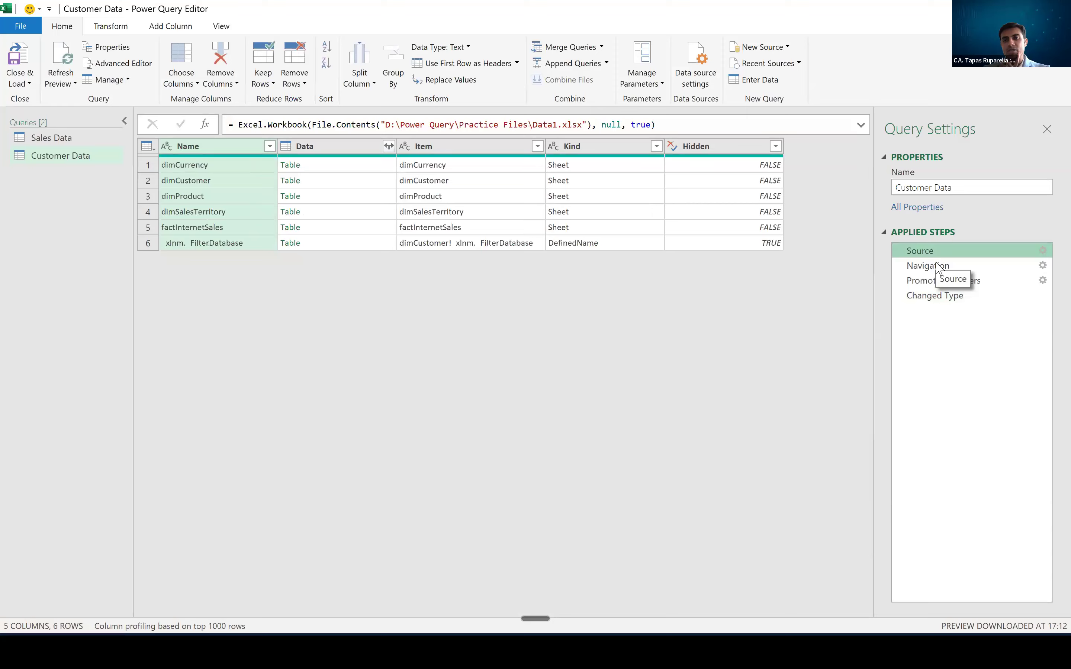
click(938, 266)
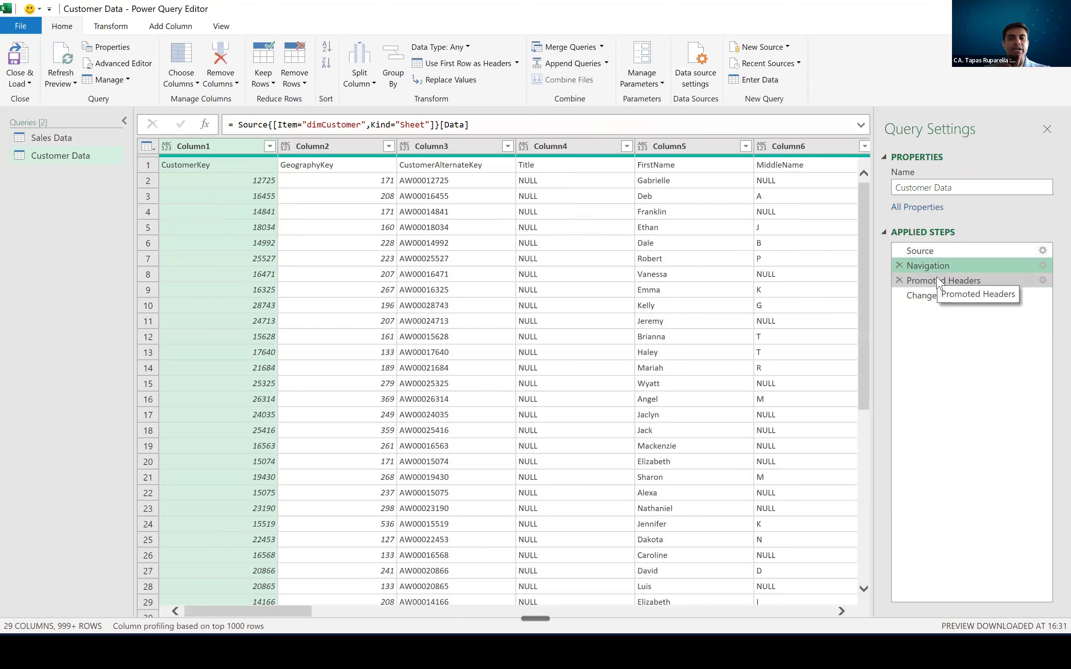
click(939, 281)
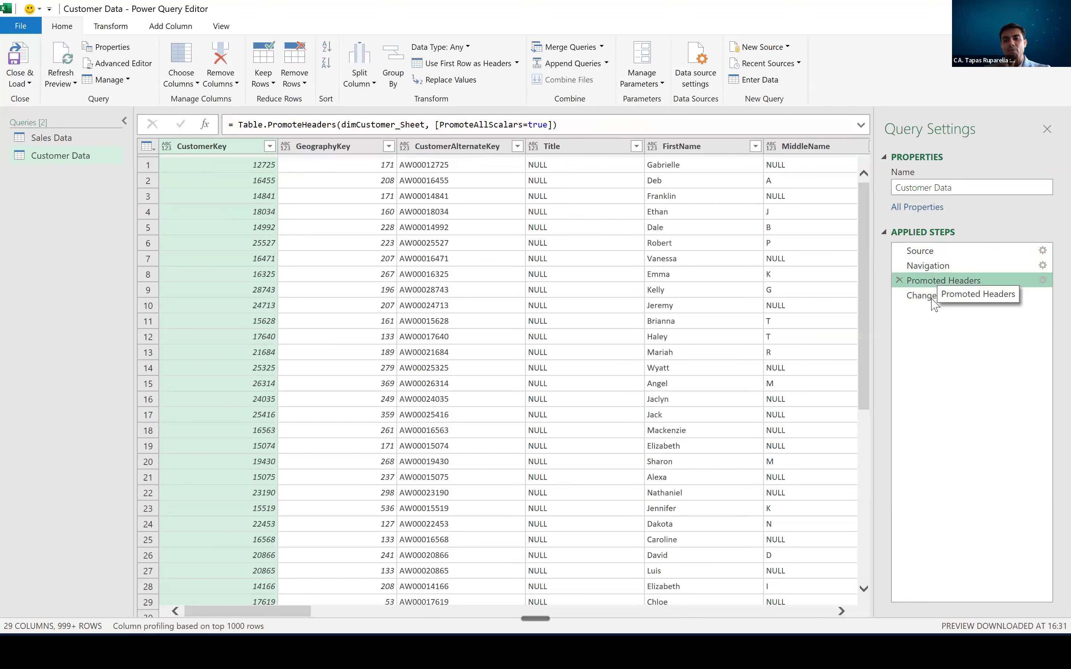
click(931, 300)
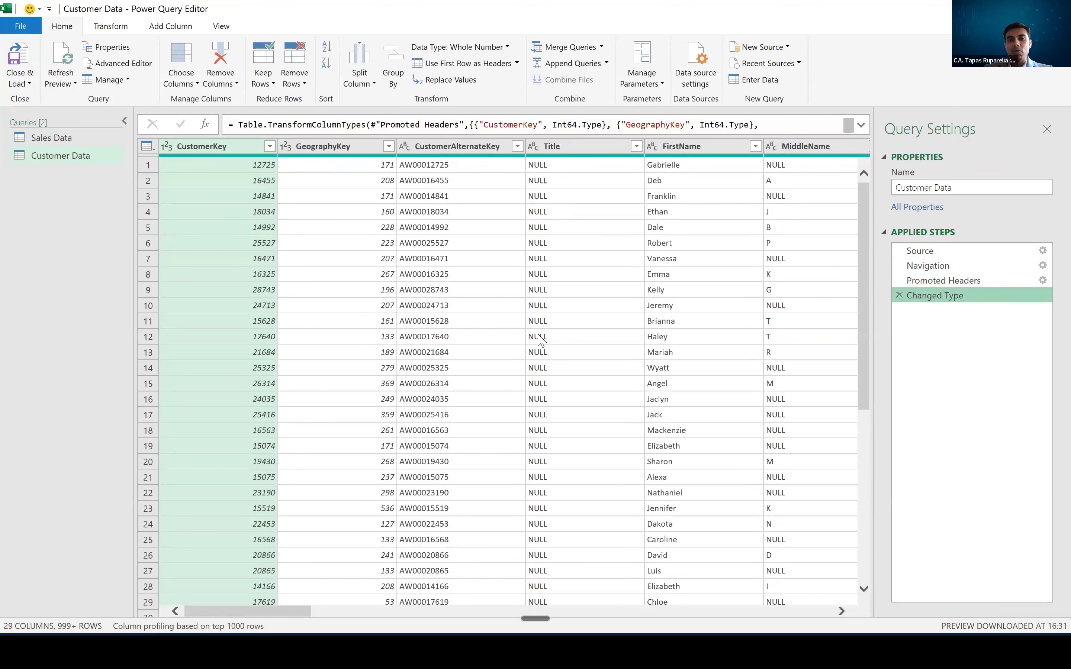
- Inspect the F and M entries in the Customer Data query's Gender column and the neighbouring EmailAddress column
drag(296, 618, 529, 615)
drag(662, 594, 509, 598)
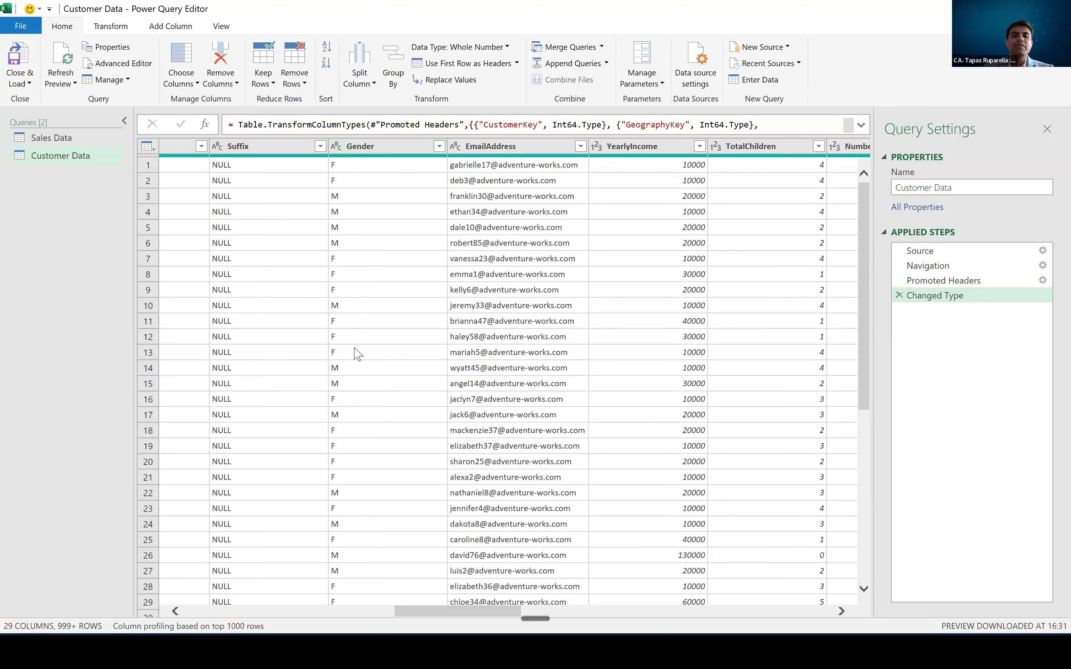
click(335, 173)
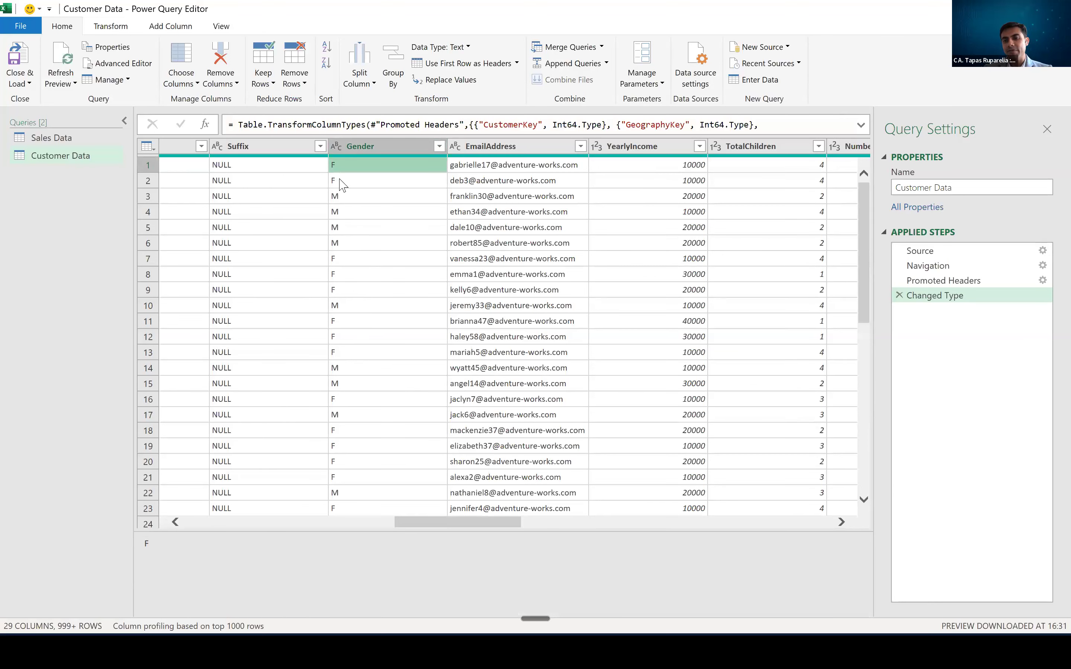
click(346, 202)
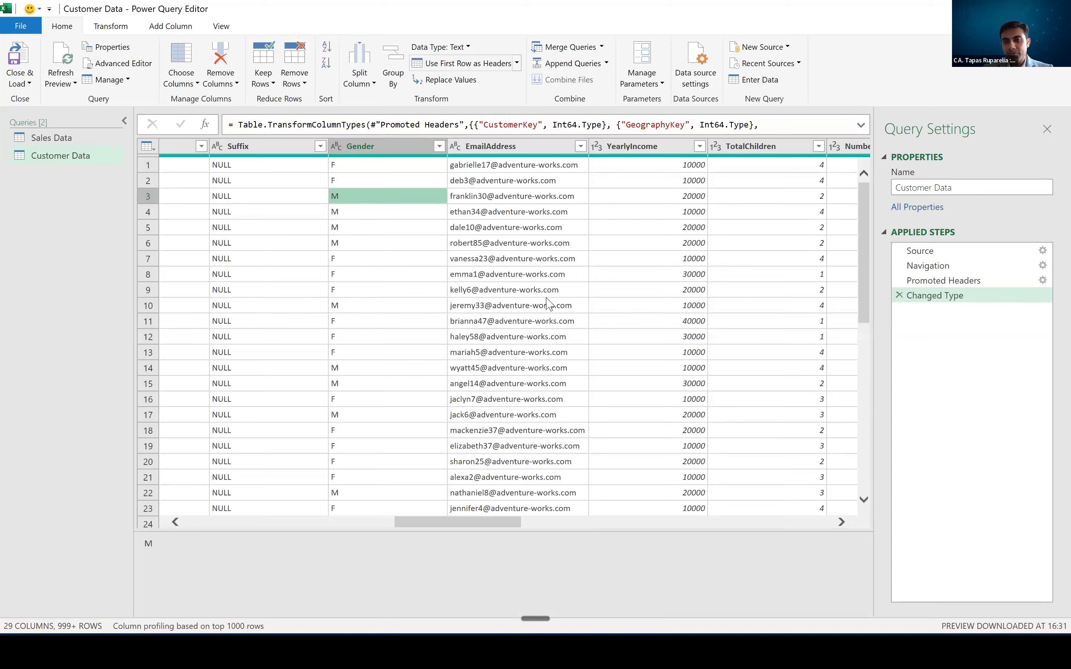
click(528, 290)
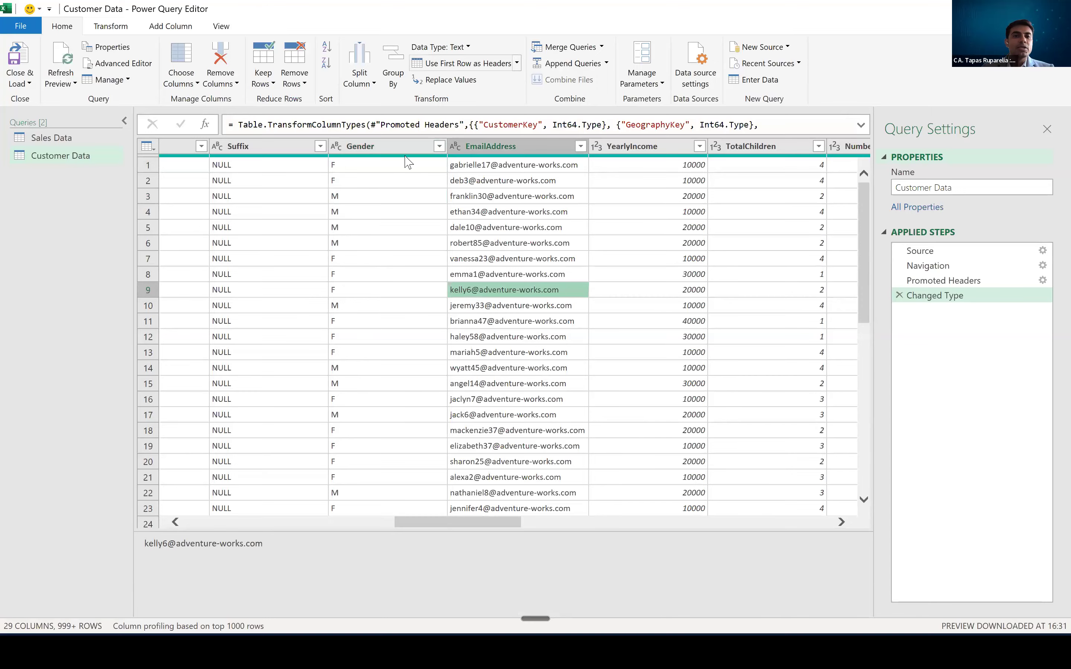
- Replace the value "m" with "Male" in the Gender column of the Customer Data query
right_click(370, 153)
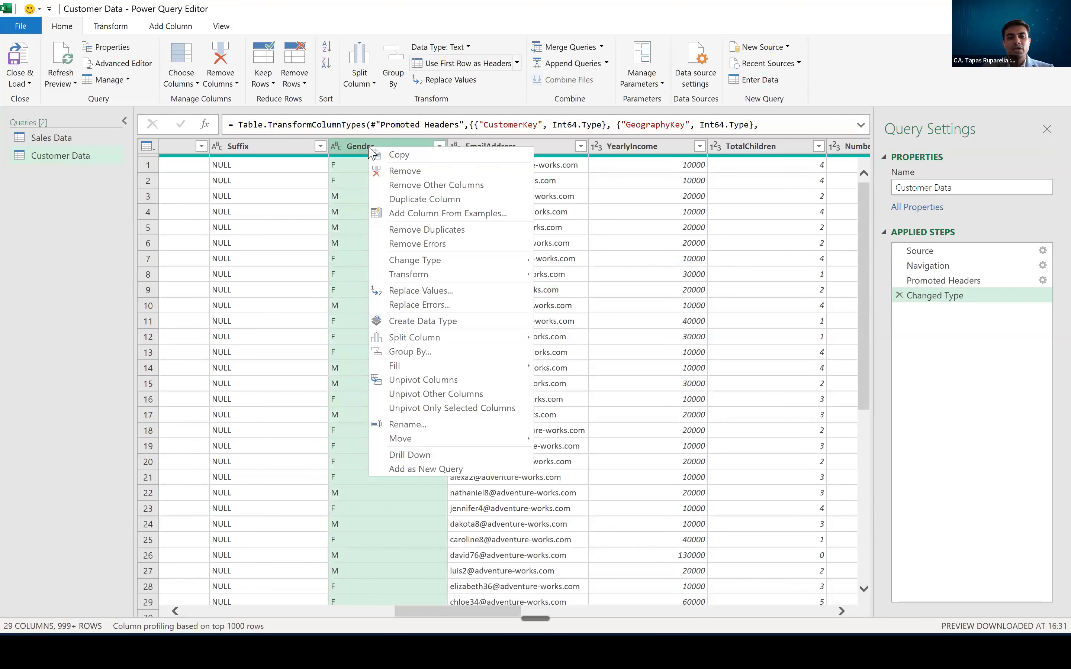
click(360, 182)
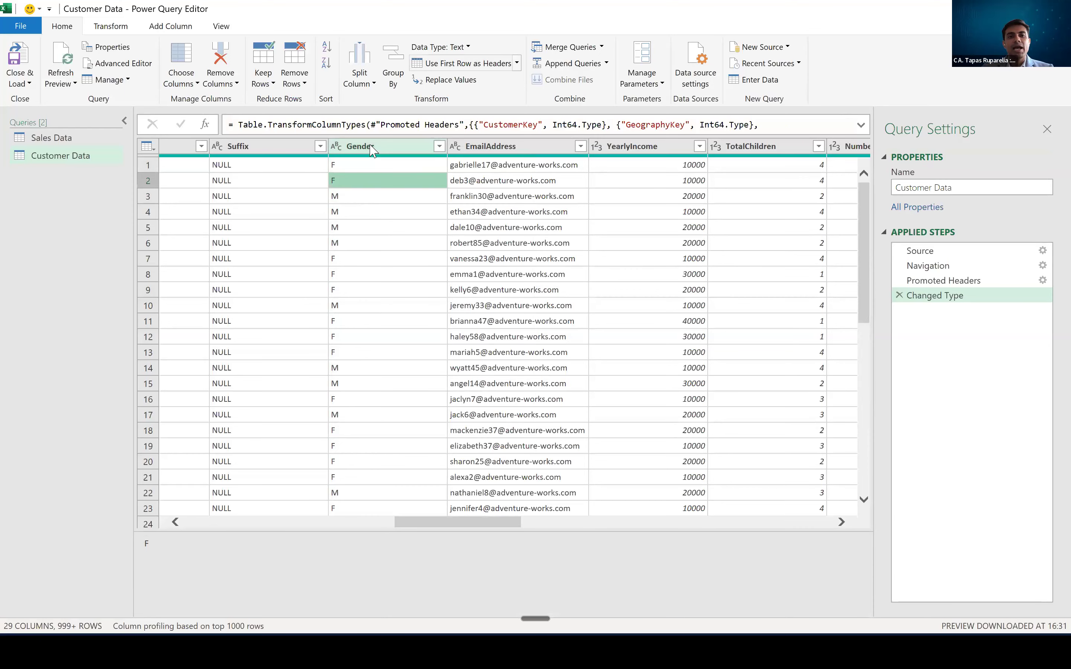
right_click(372, 151)
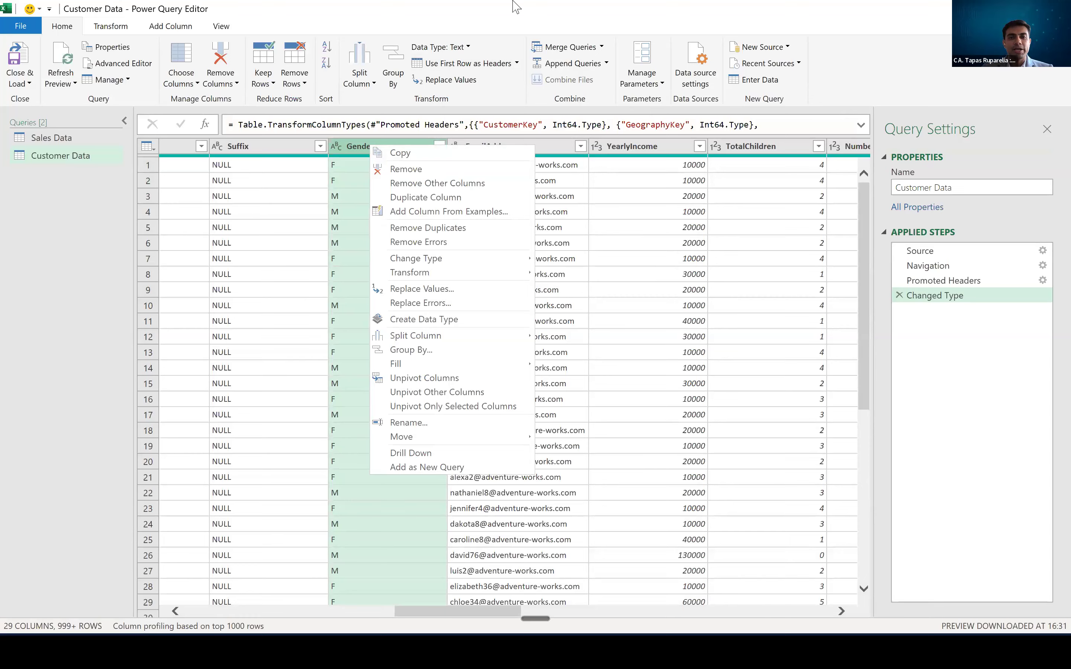
right_click(377, 151)
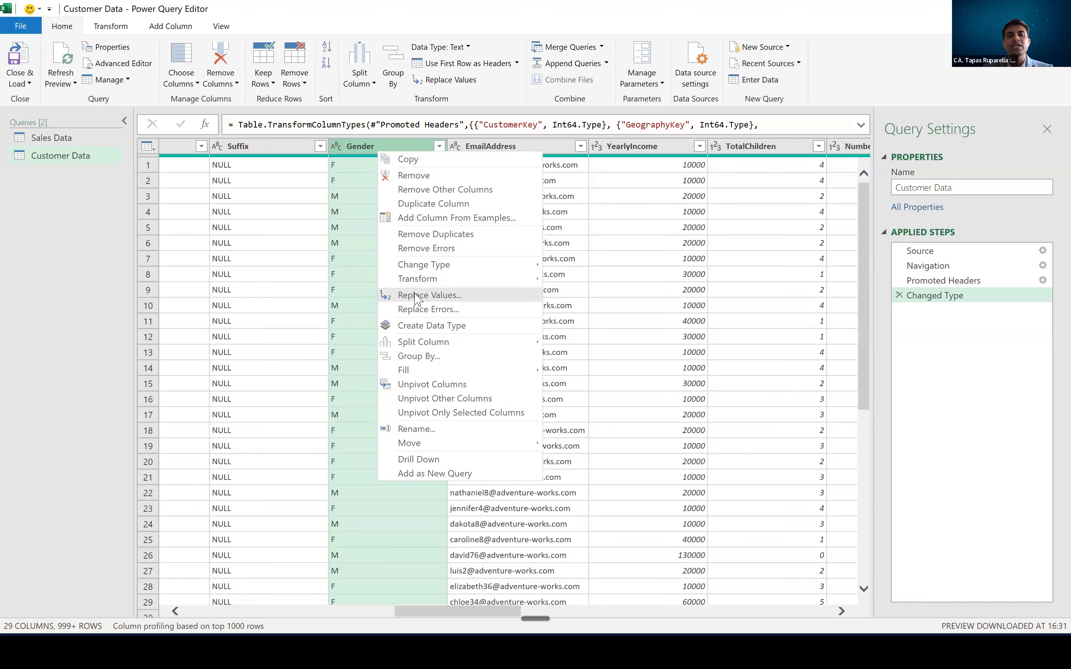
click(426, 297)
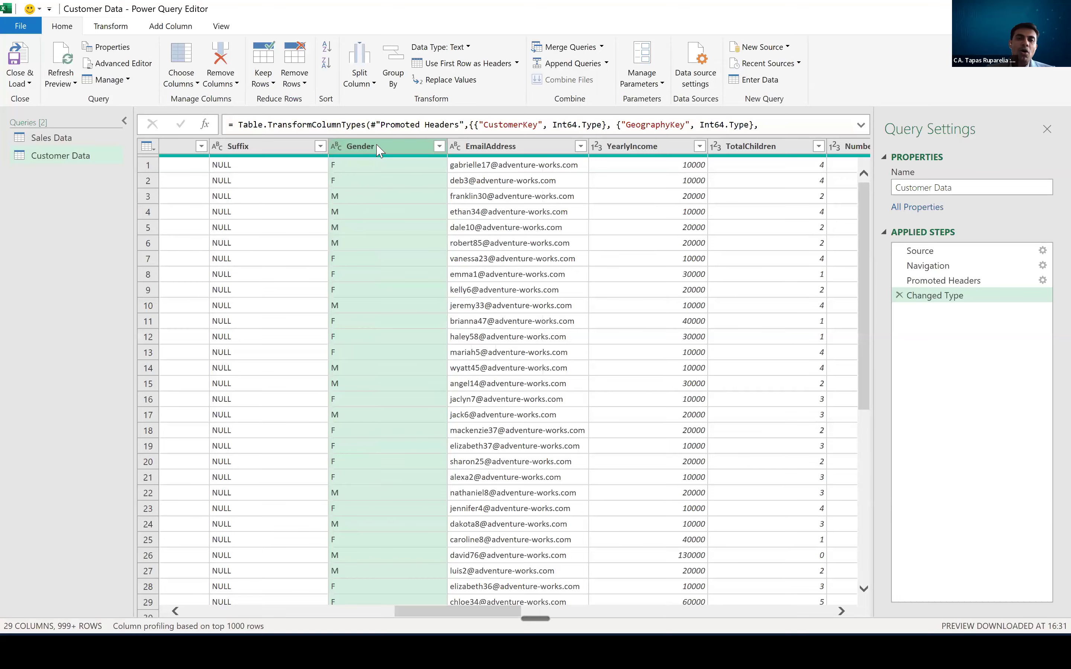
right_click(379, 147)
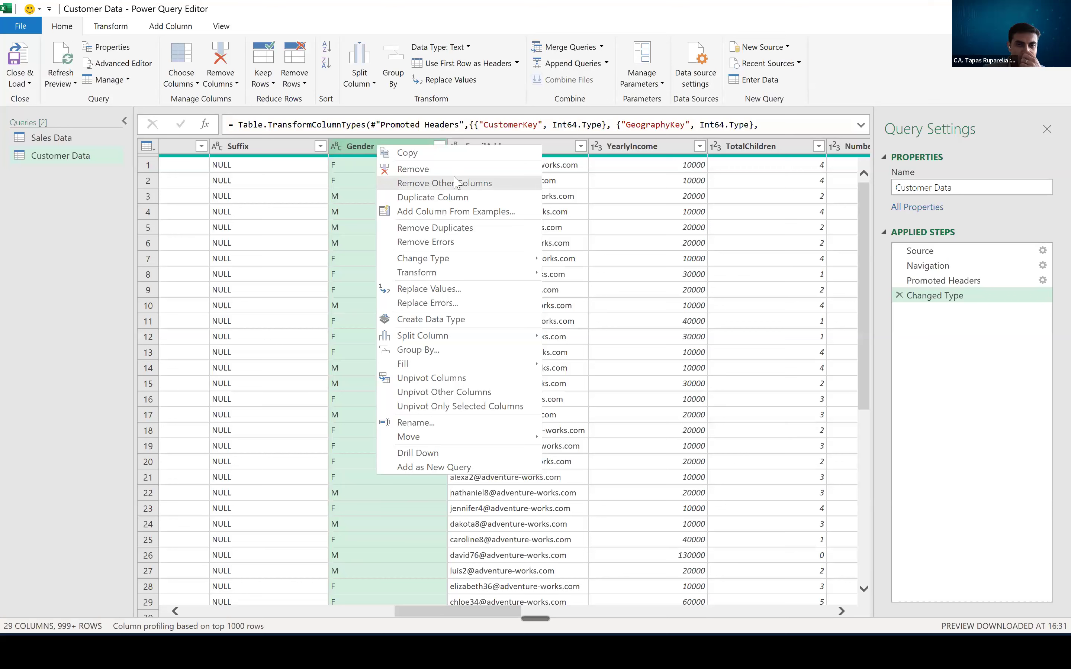
click(449, 82)
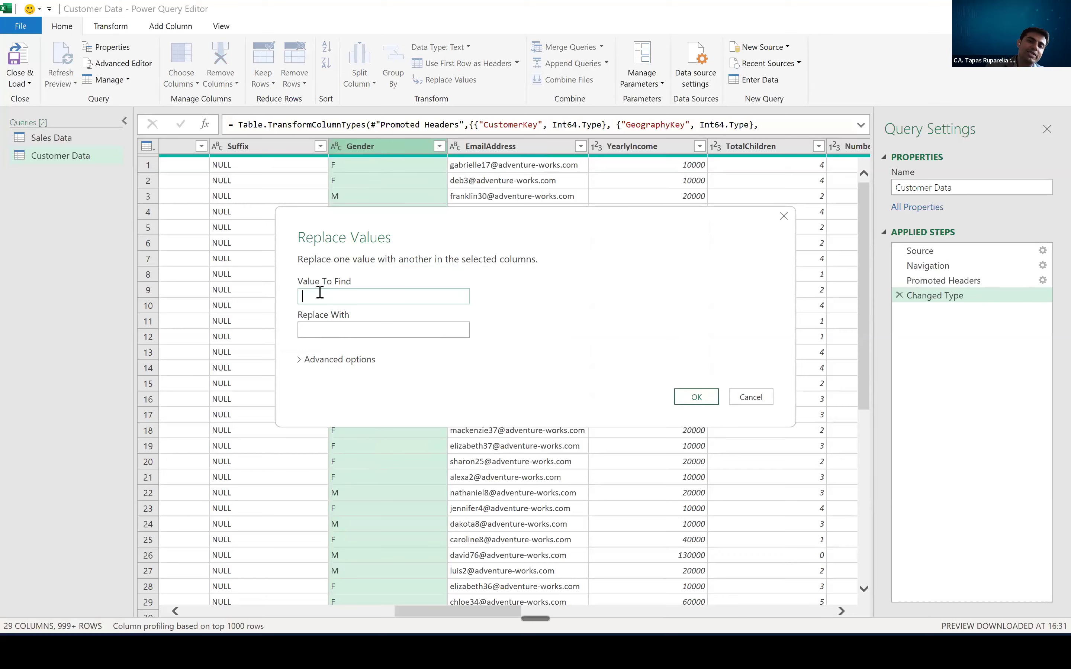
text(m)
key(Tab)
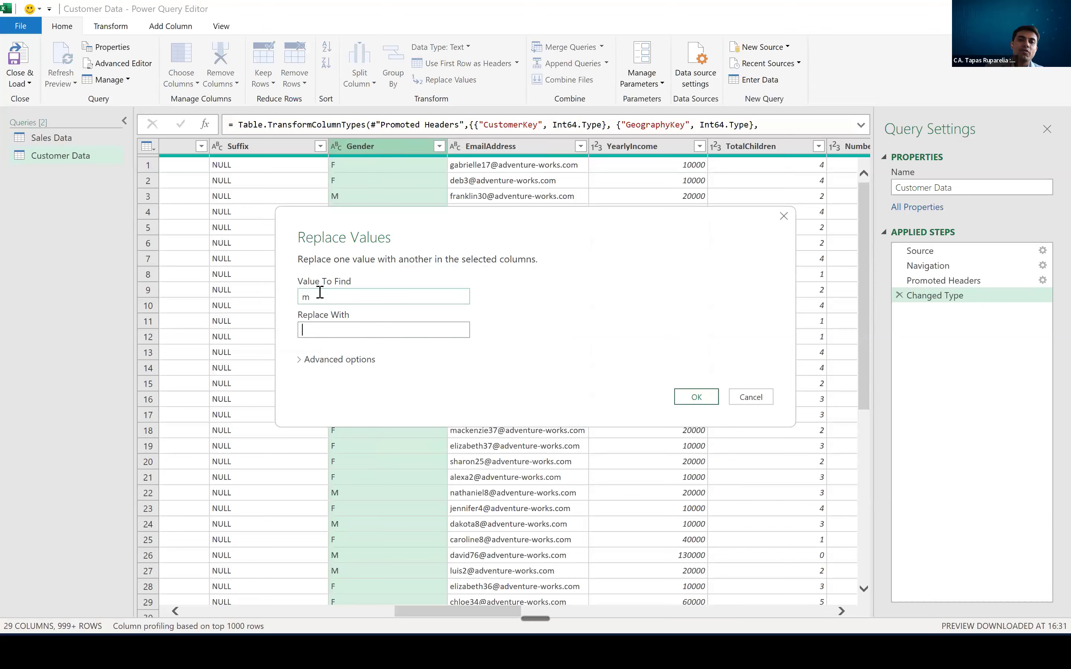
text(Male)
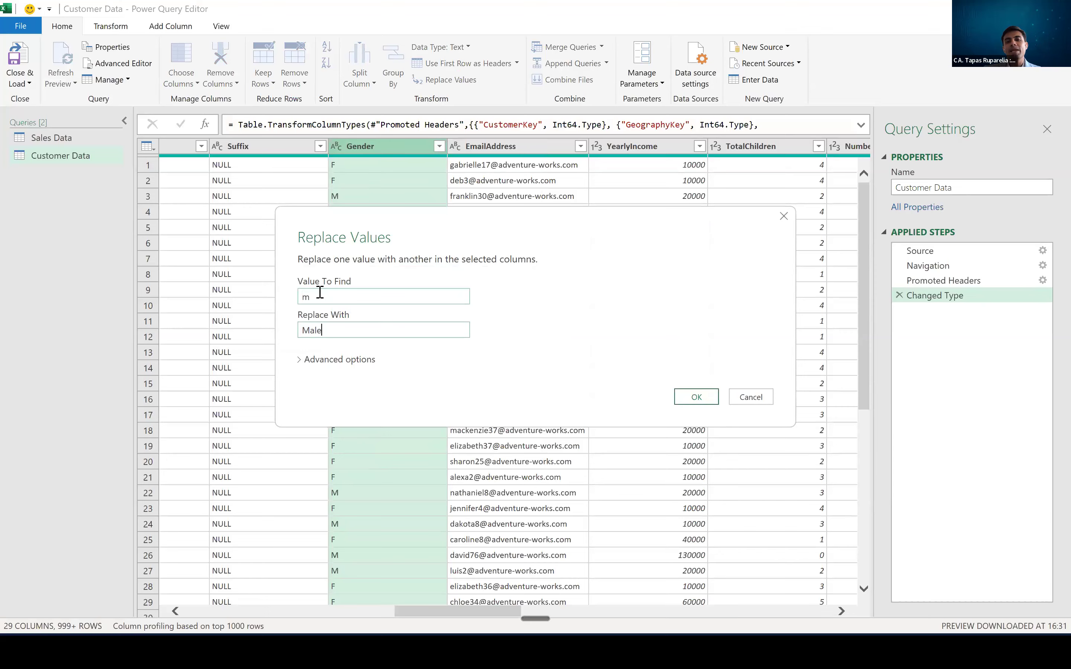
click(696, 397)
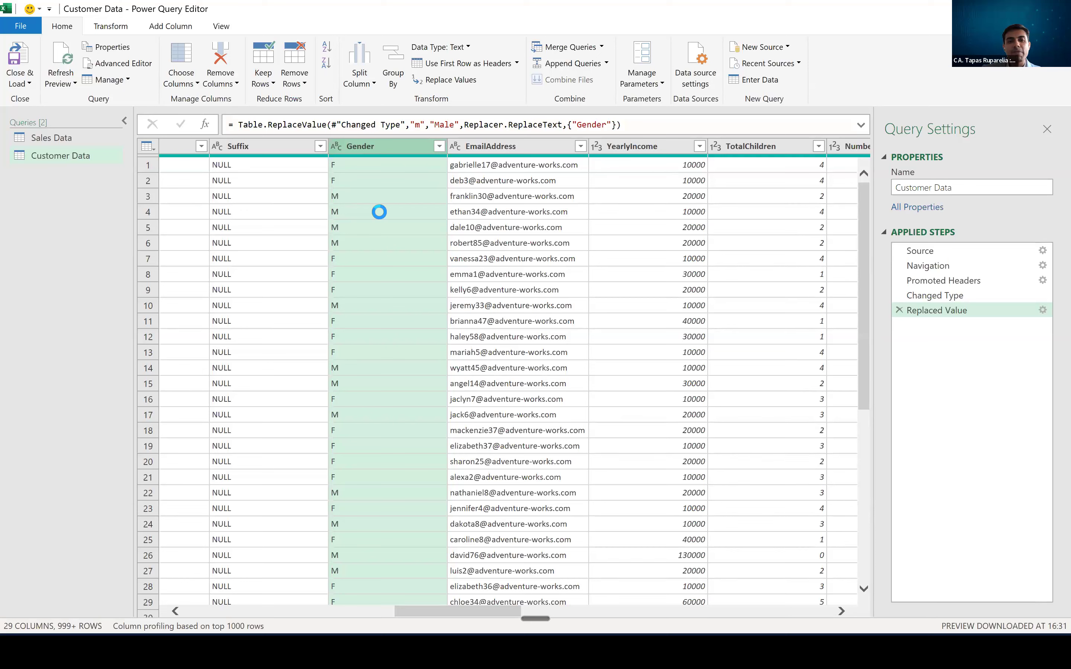
key(ctrl)
key(ctrl)
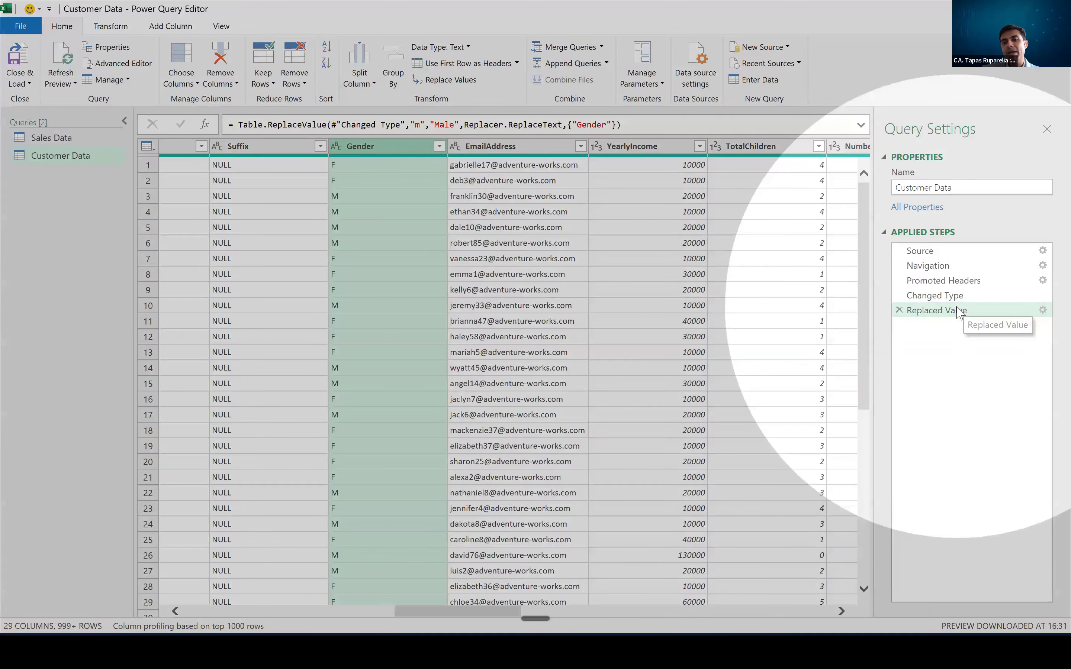
- Edit the Replaced Value step so the value to find is uppercase "M"
double_click(958, 312)
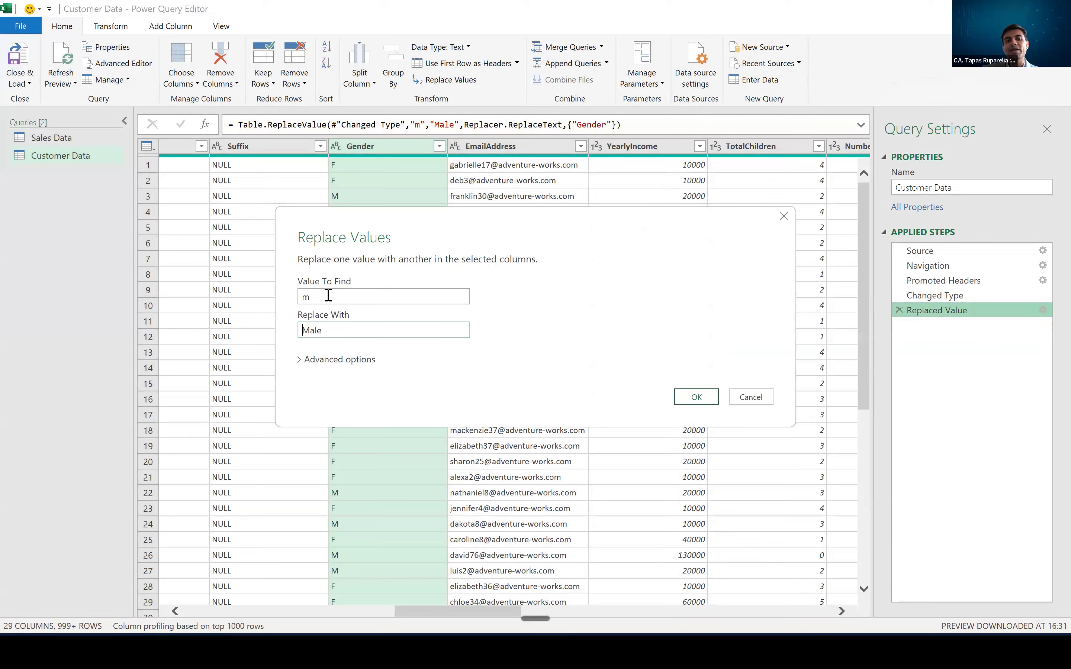
click(783, 217)
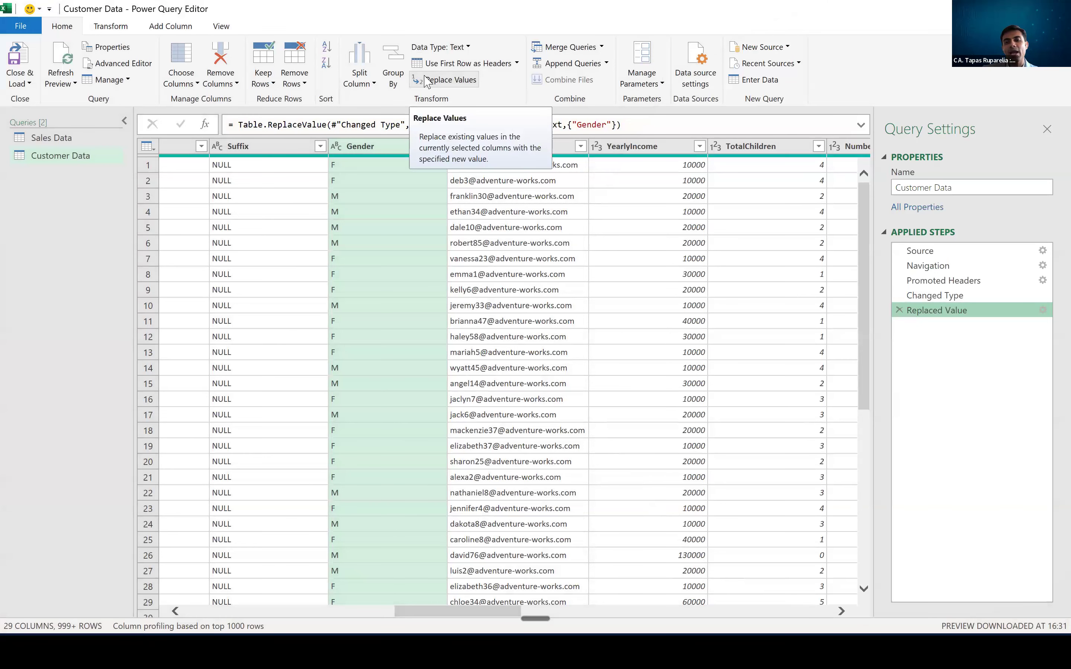
double_click(932, 311)
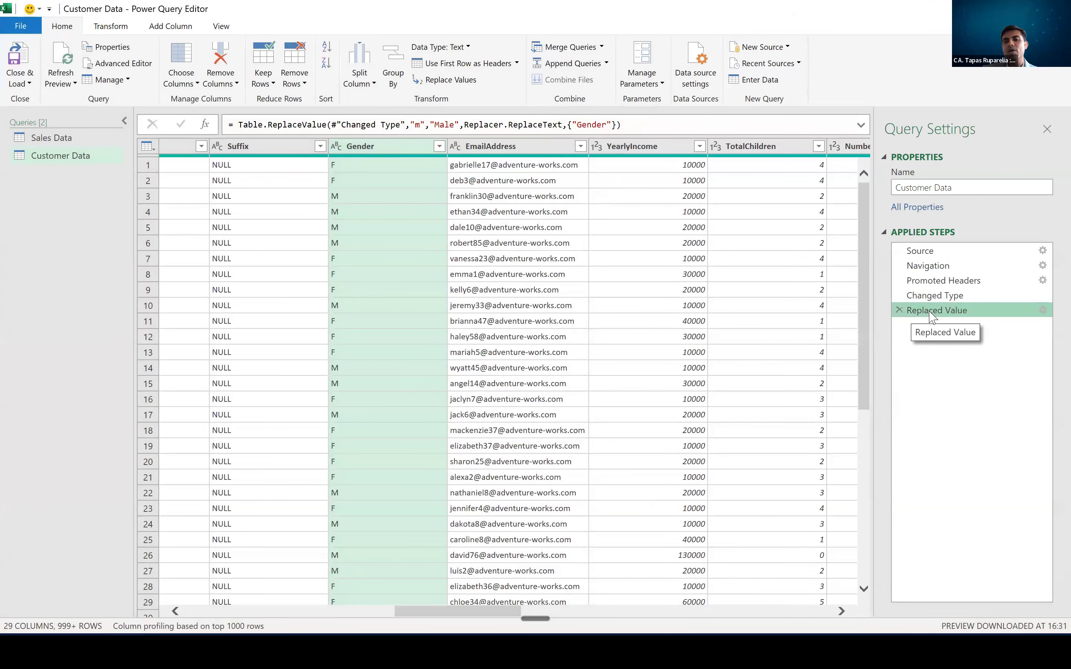
double_click(362, 298)
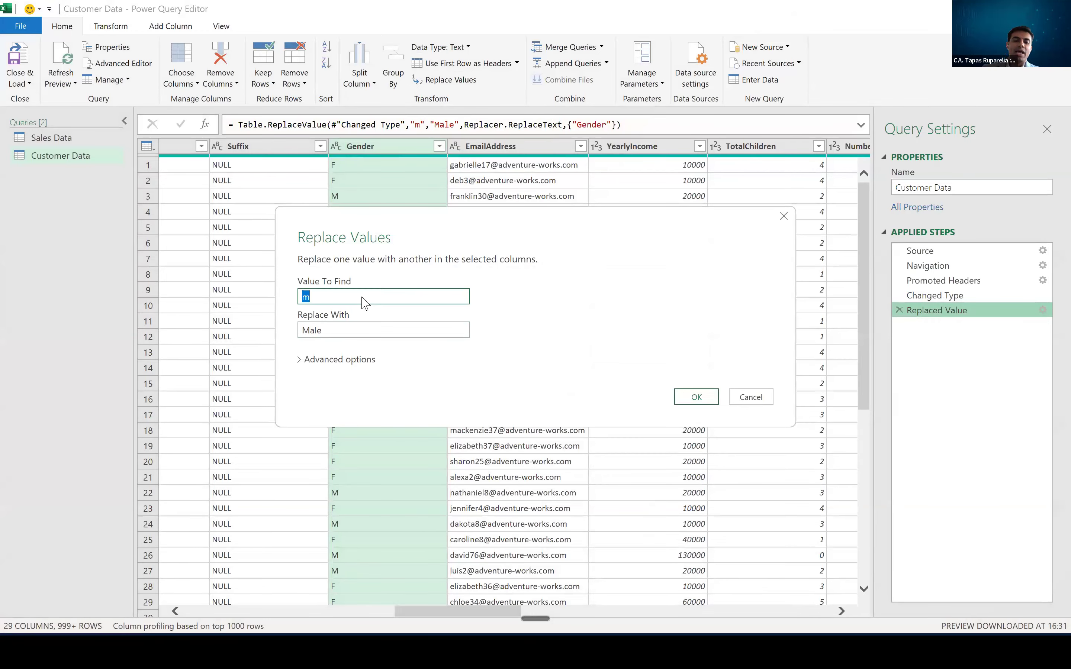
text(M)
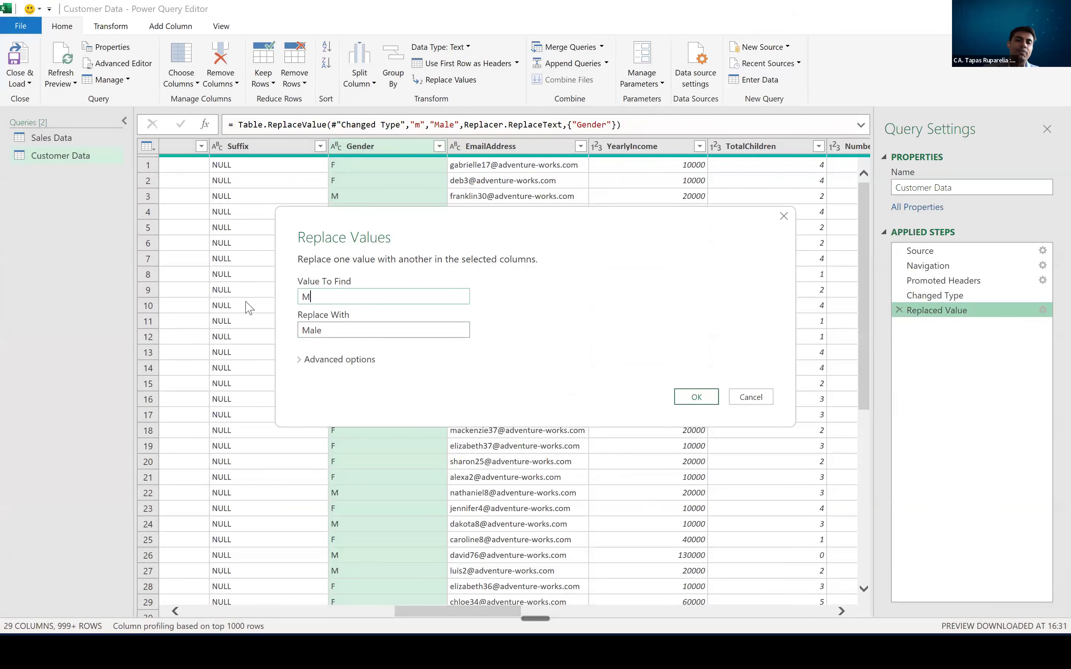
click(696, 397)
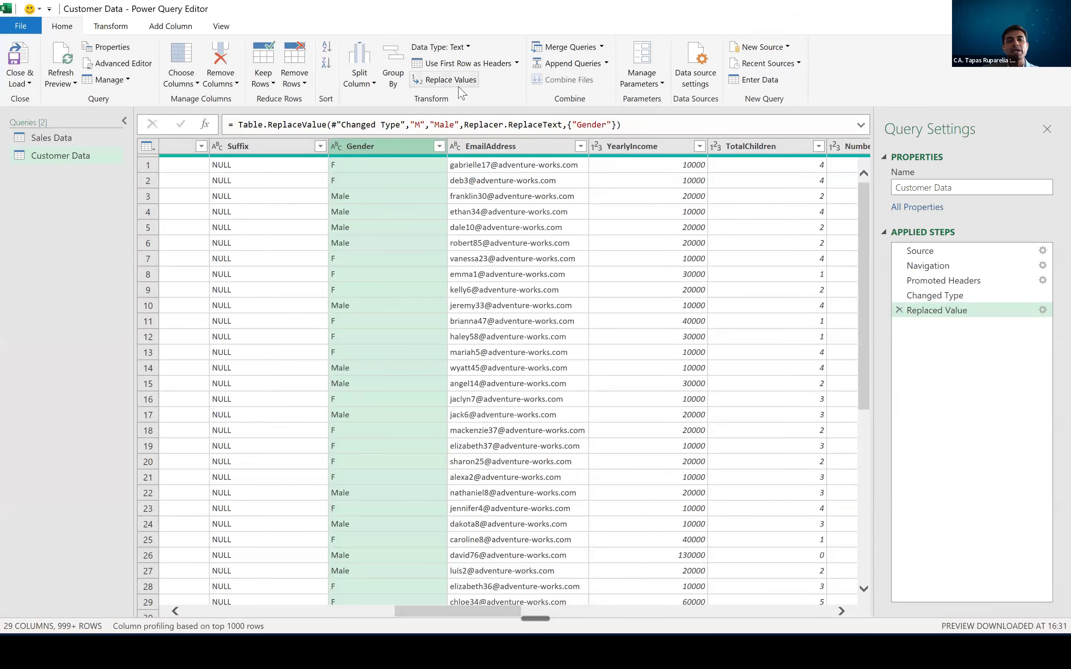
- Replace the value "F" with "Female" in the Gender column
click(444, 79)
text(F)
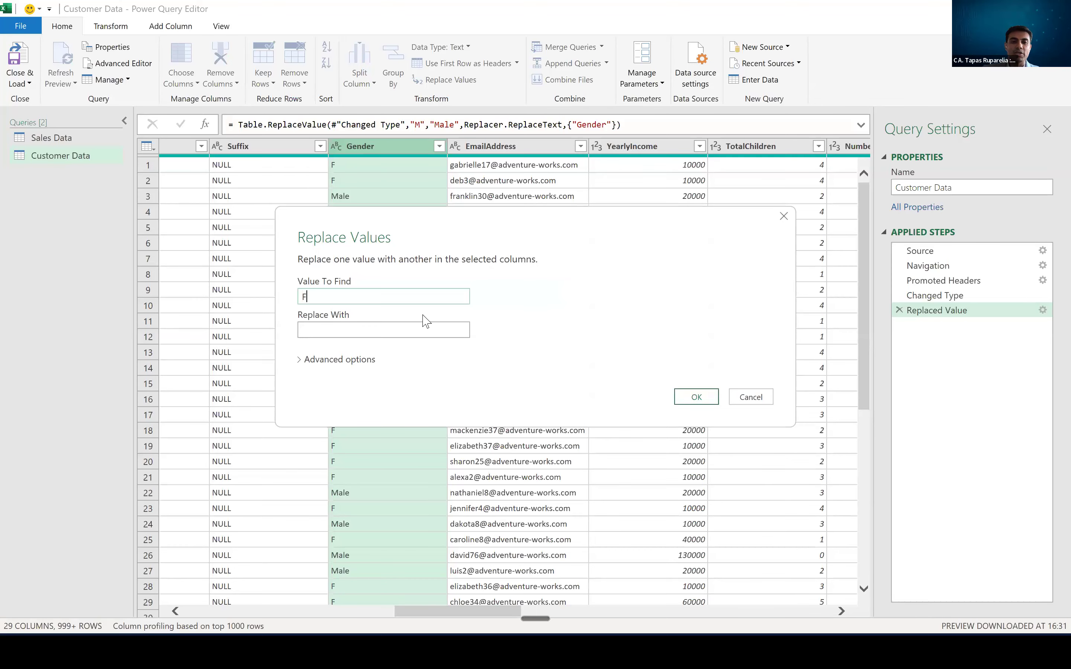
click(410, 325)
text(fema)
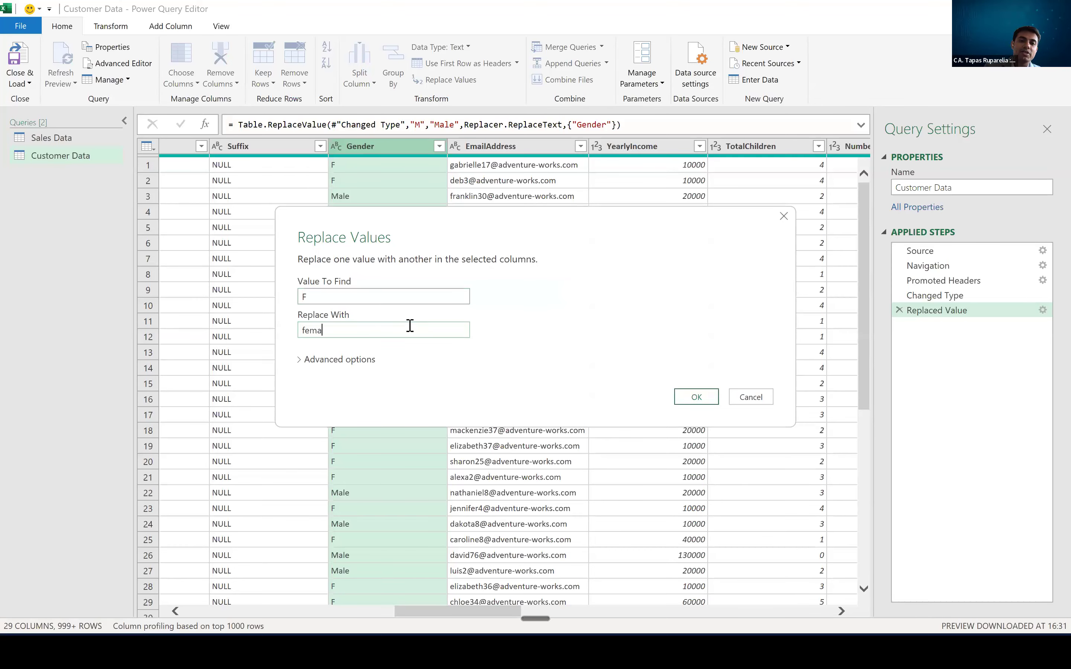
text(le)
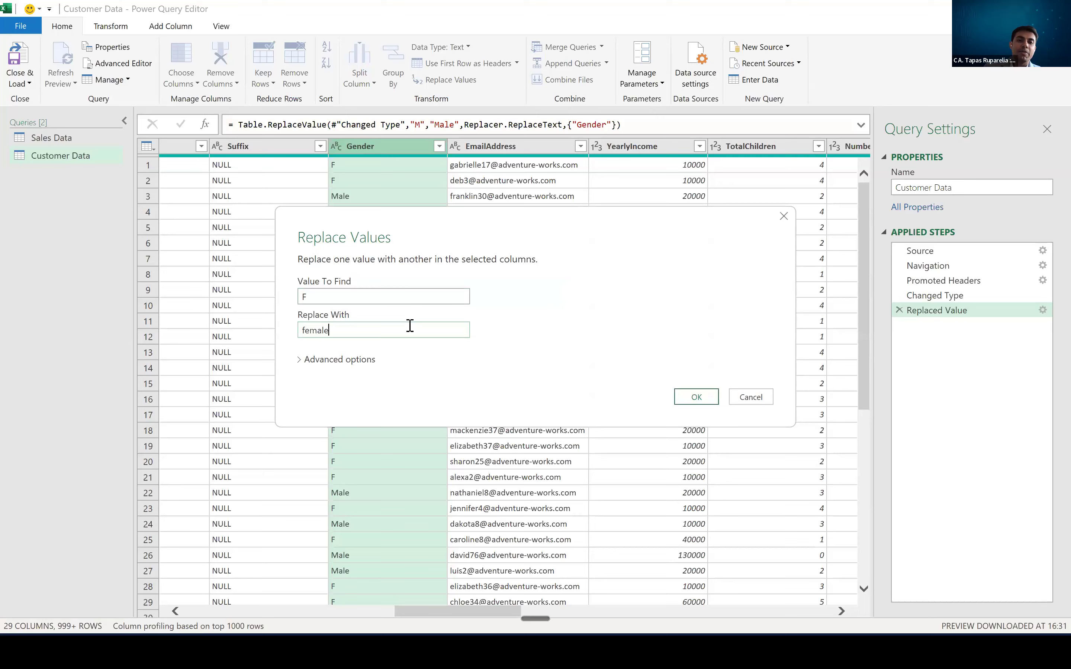
click(305, 331)
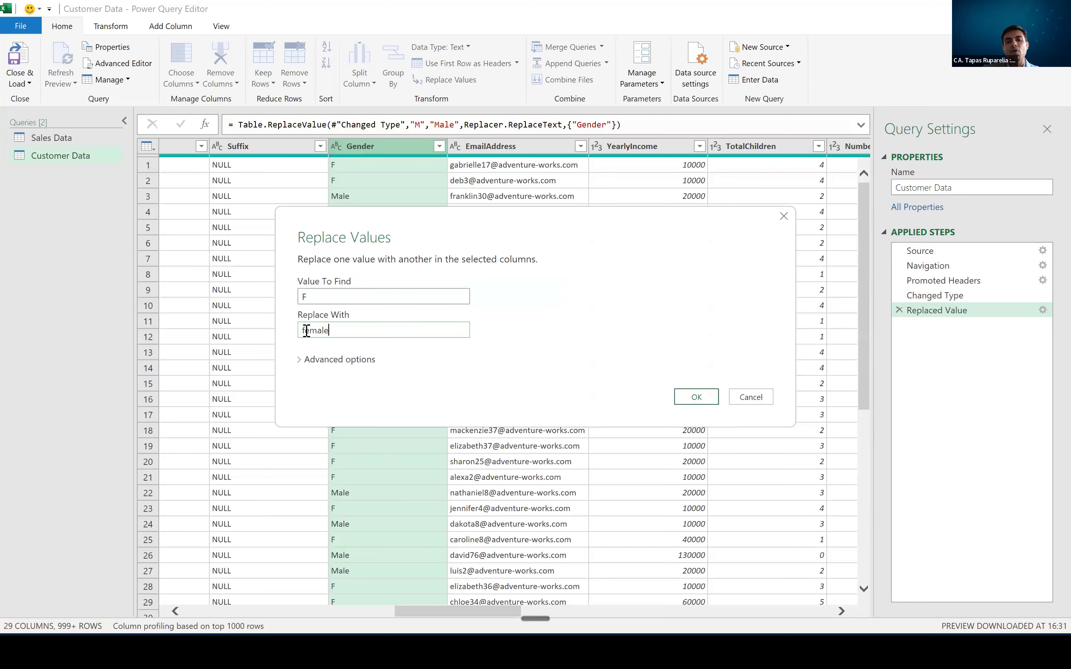
key(BackSpace)
text(F)
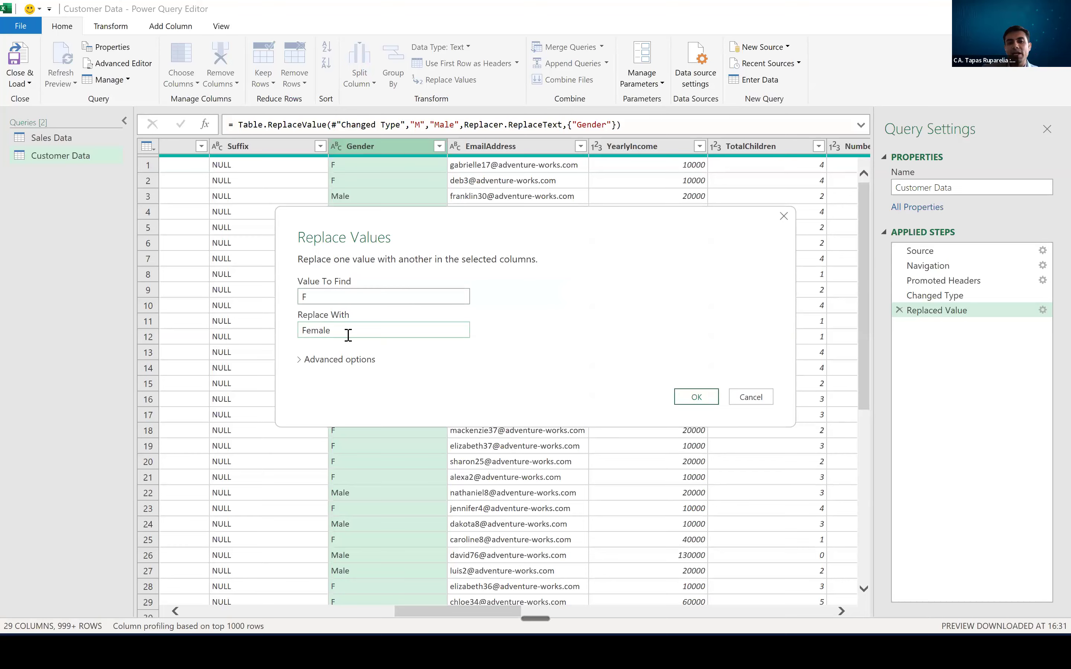
click(689, 398)
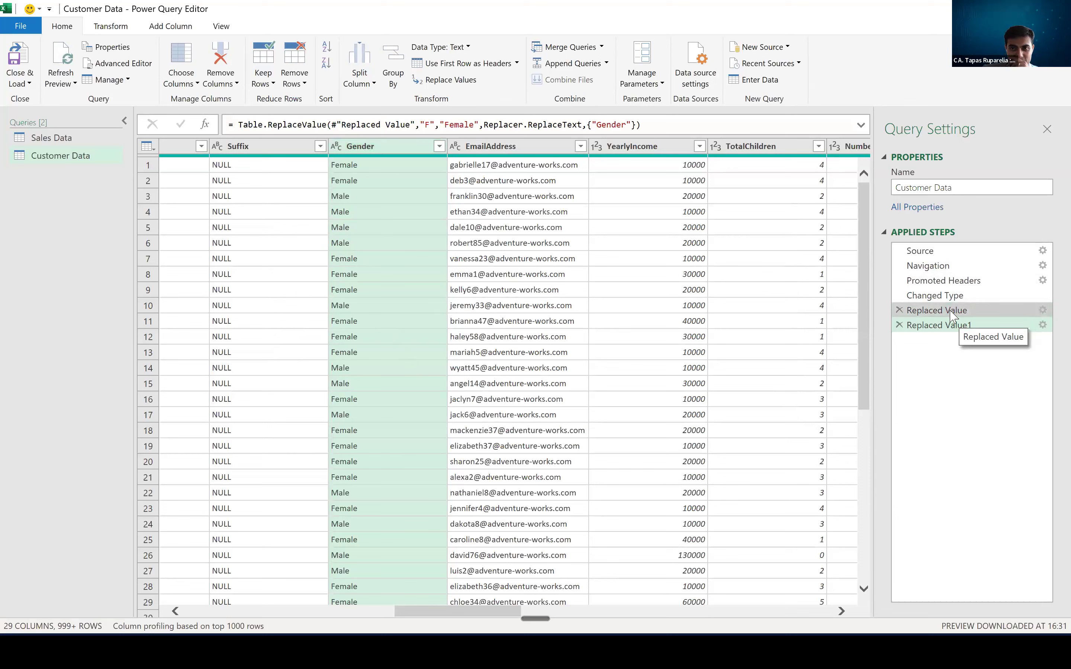
- Compare the results of the two Gender replacement steps, and close the query editor, loading the queries into the workbook
click(950, 315)
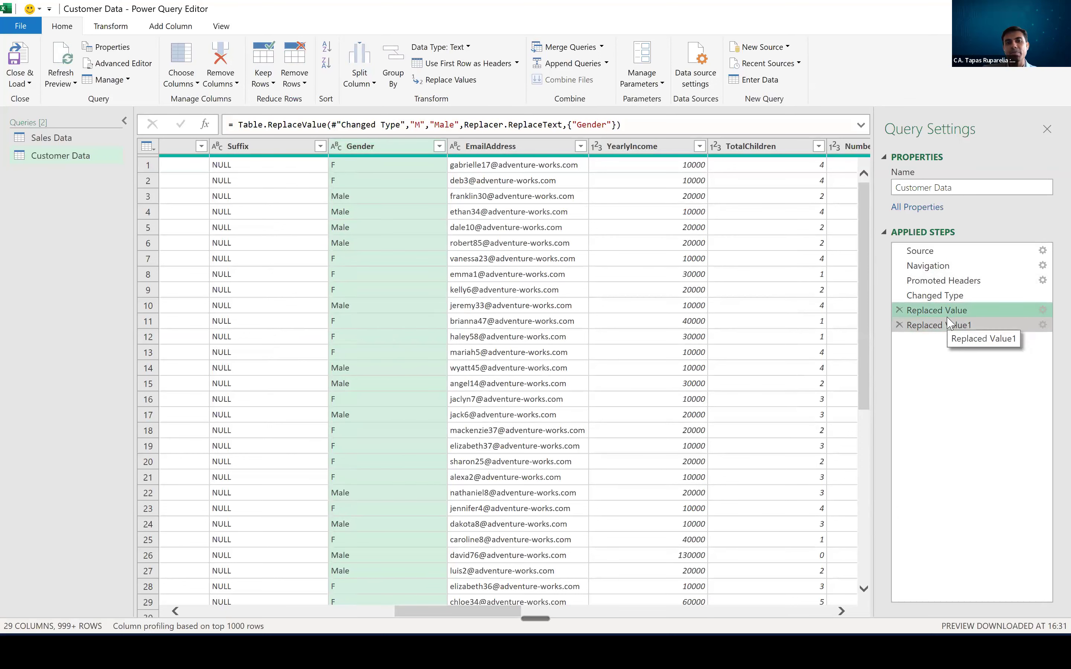
click(949, 325)
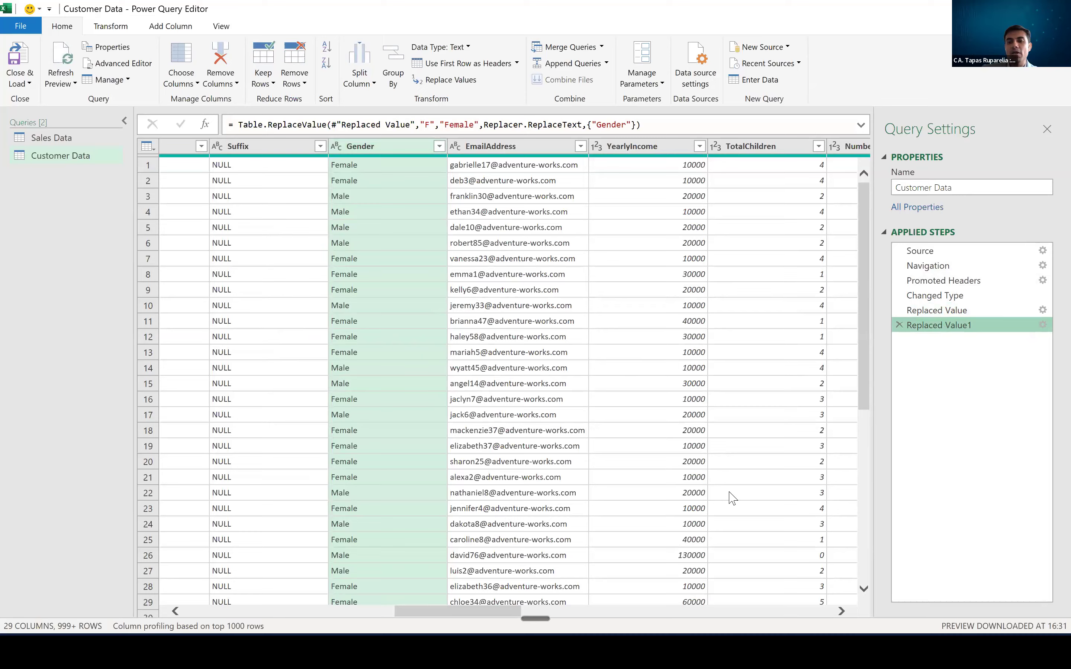
key(alt+Tab)
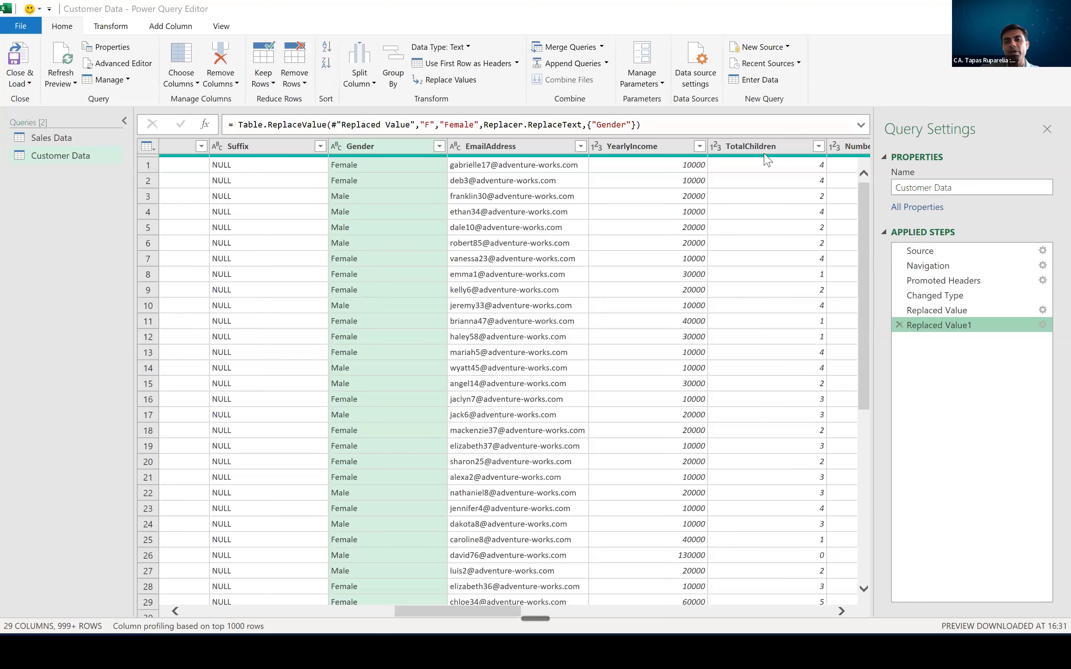
click(20, 66)
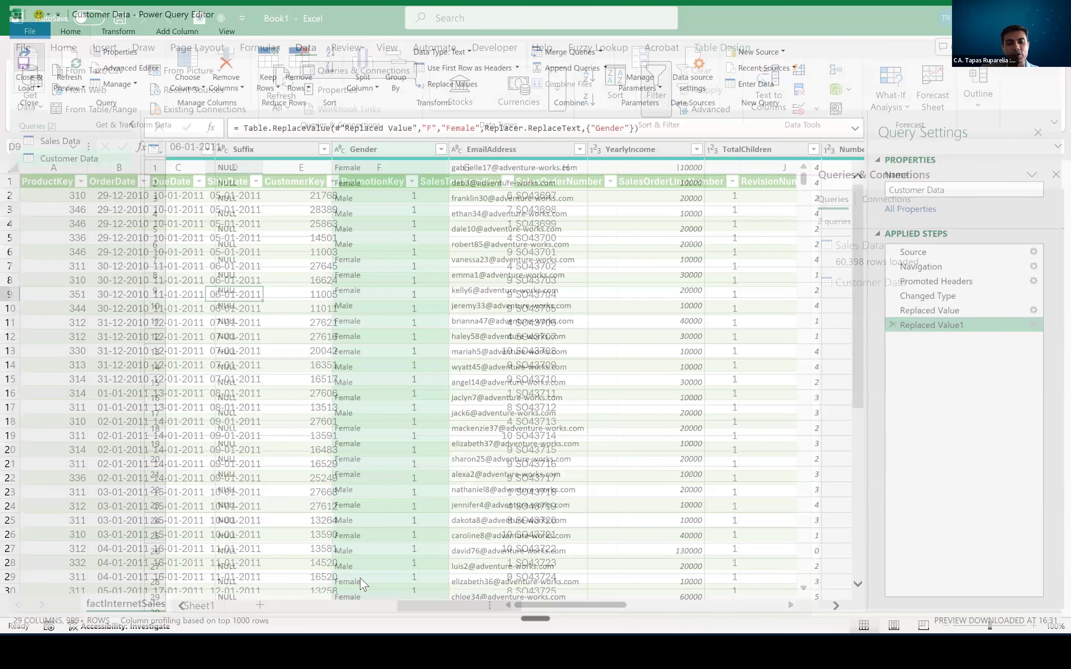
- Switch to File Explorer and open Data1.xlsx from the Practice Files folder
key(super)
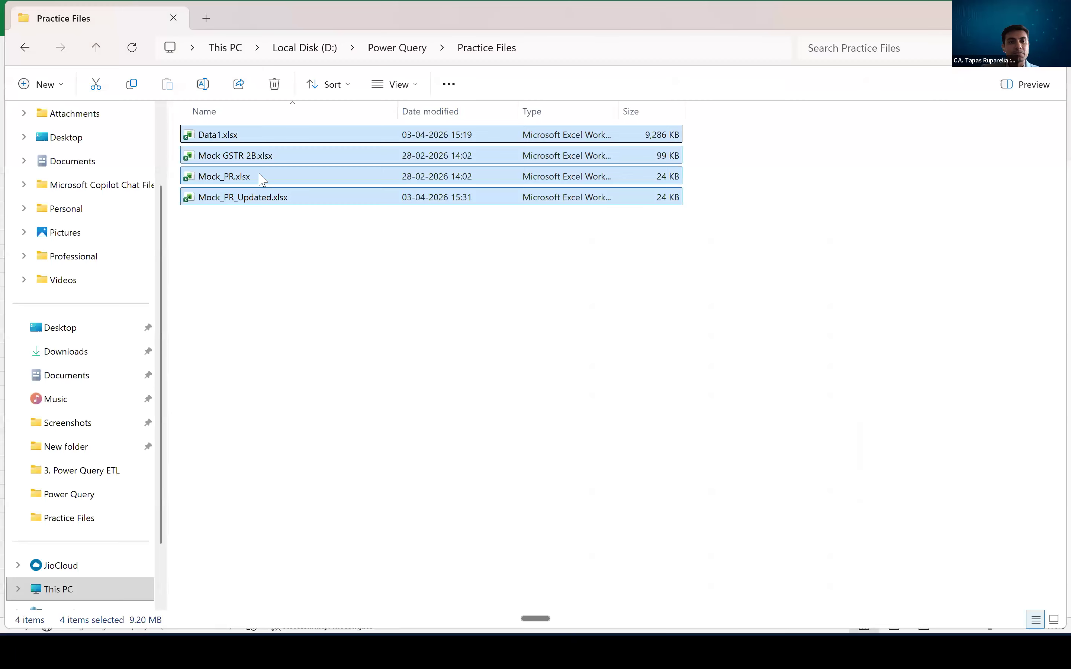
click(210, 135)
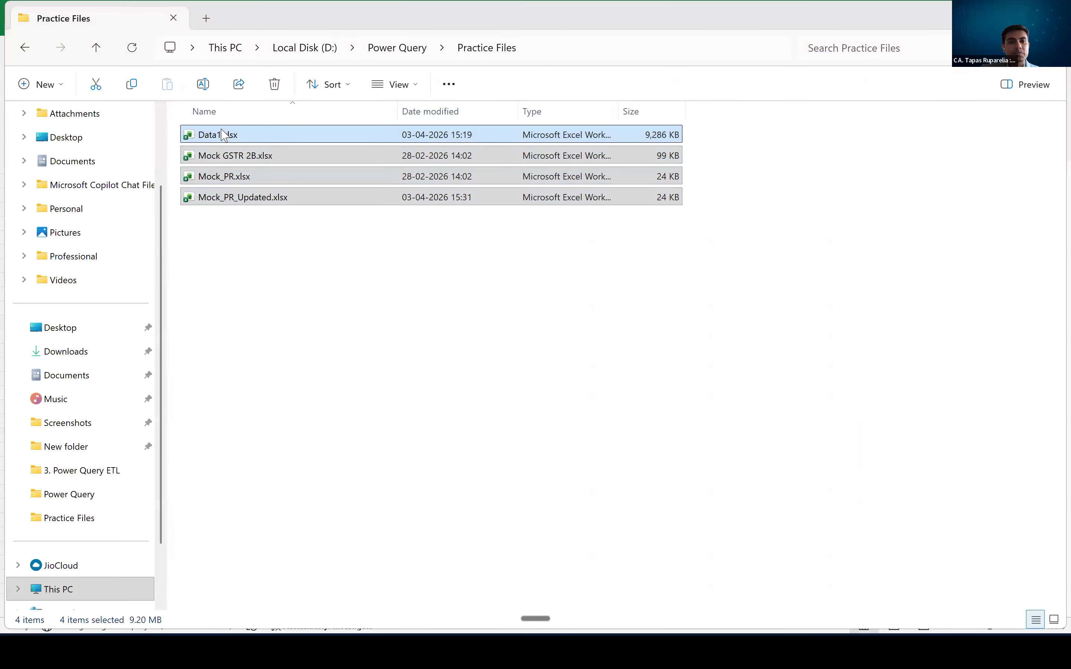
double_click(223, 135)
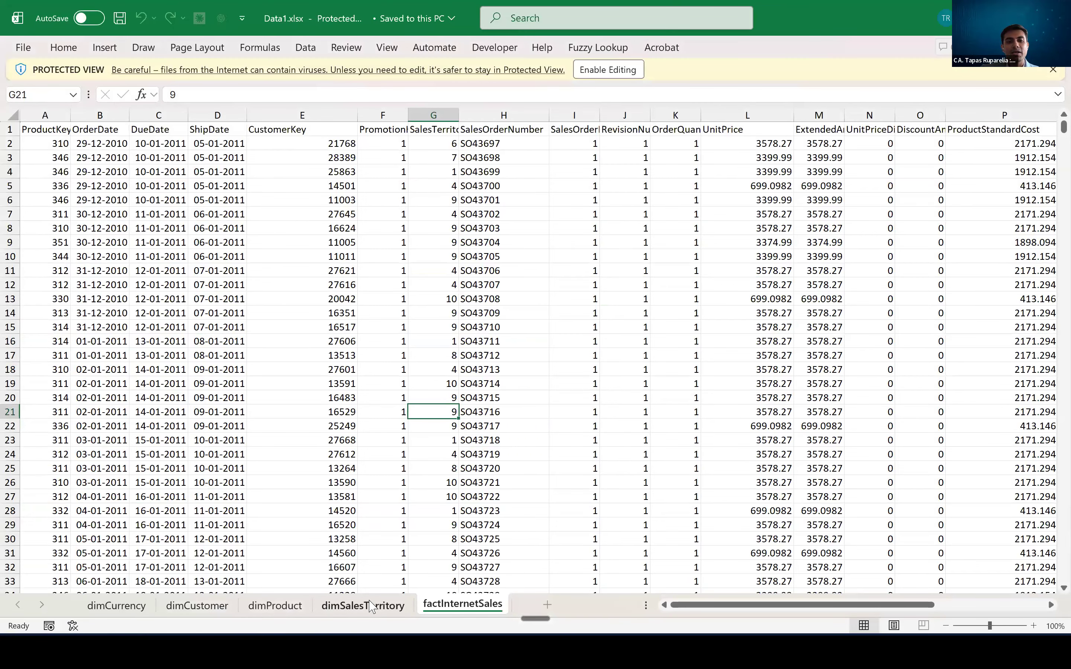
- Examine the numeric-headed columns R to W of the factInternetSales sheet and the values beneath them
click(200, 286)
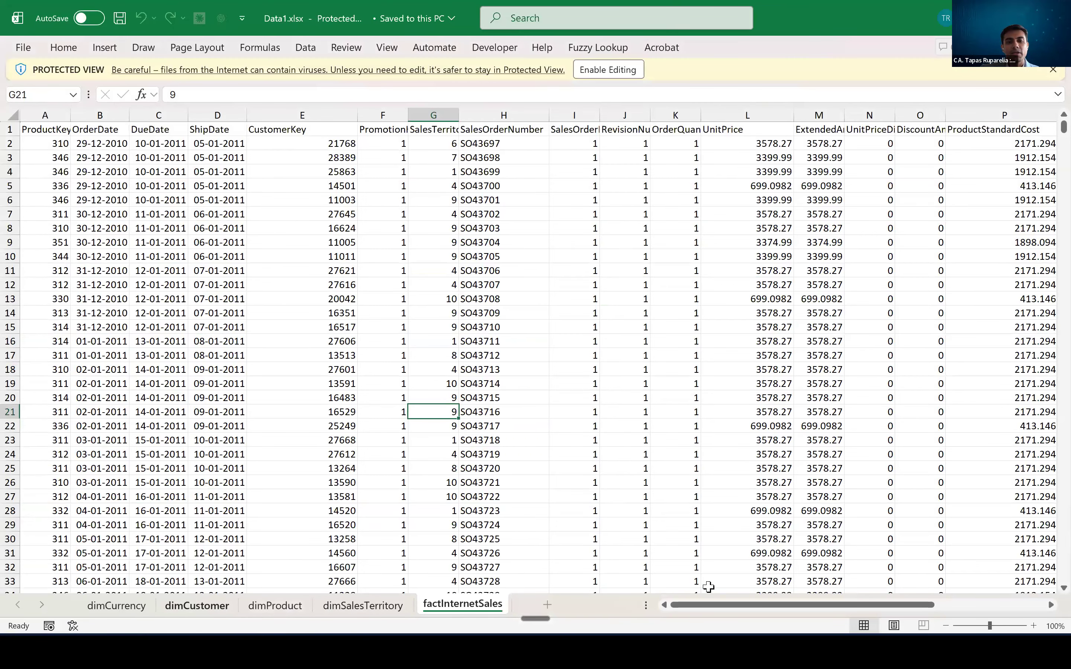
drag(811, 603, 964, 602)
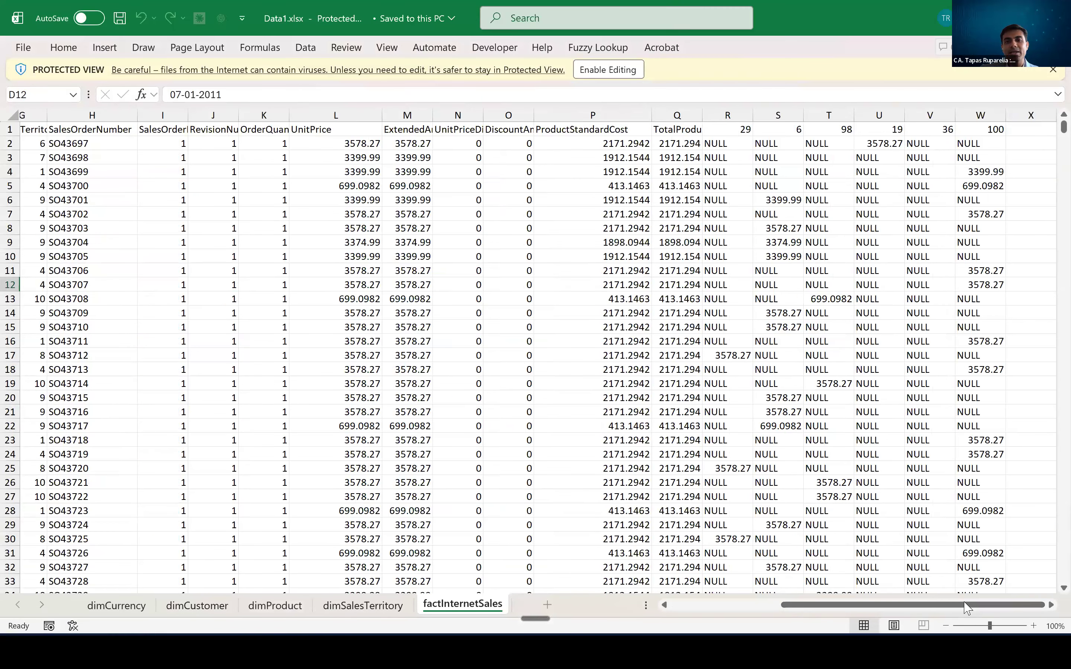
click(726, 132)
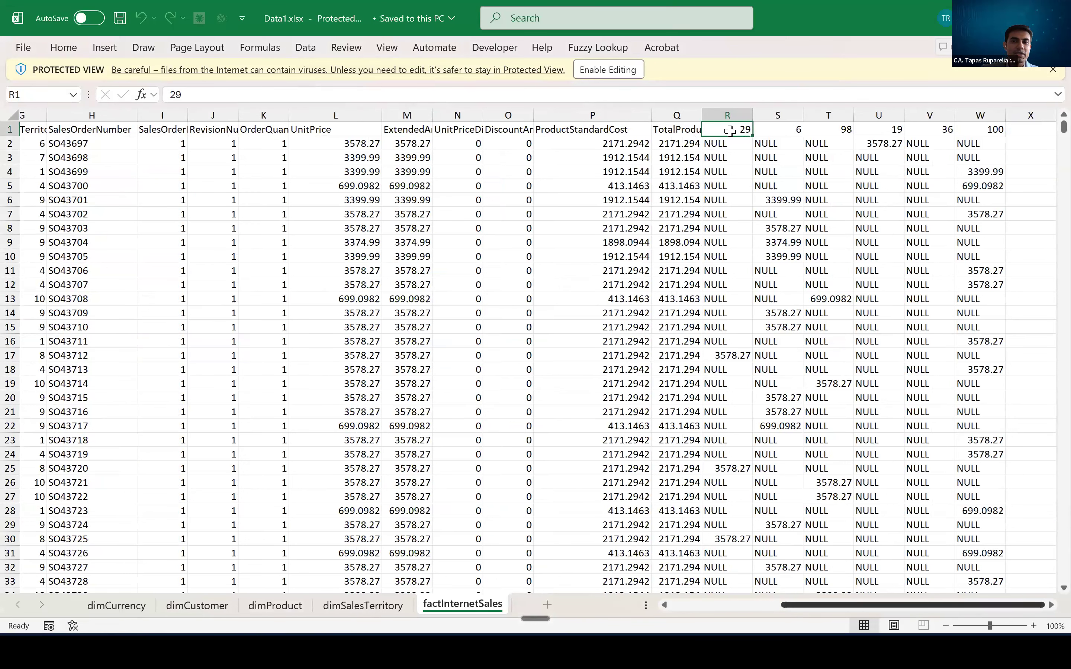
drag(730, 132, 952, 396)
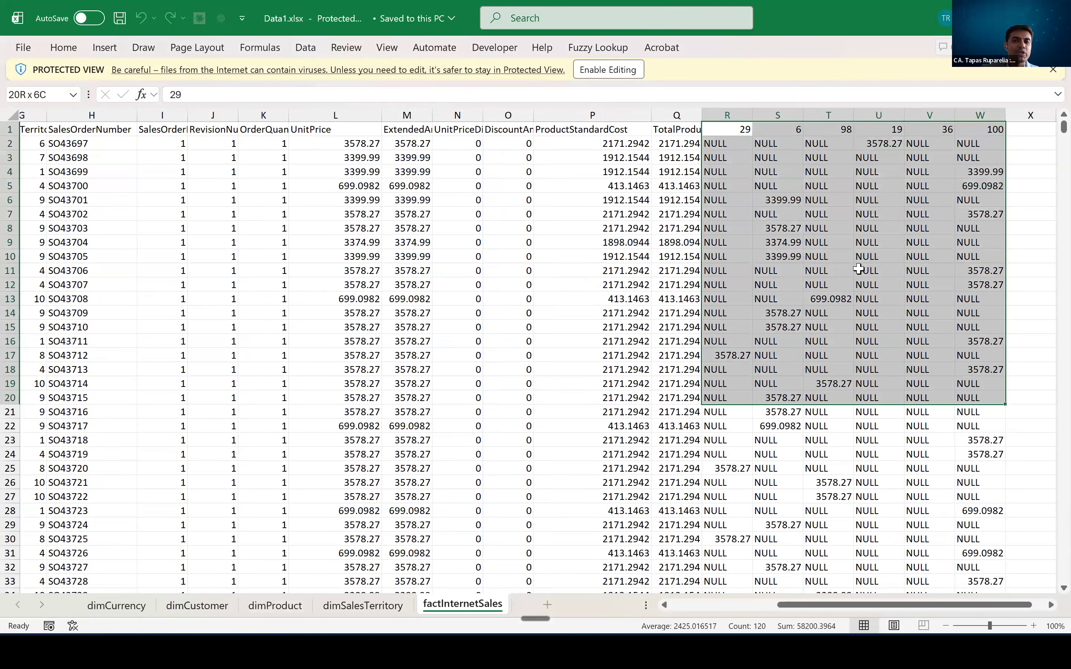
click(777, 172)
drag(744, 129, 975, 132)
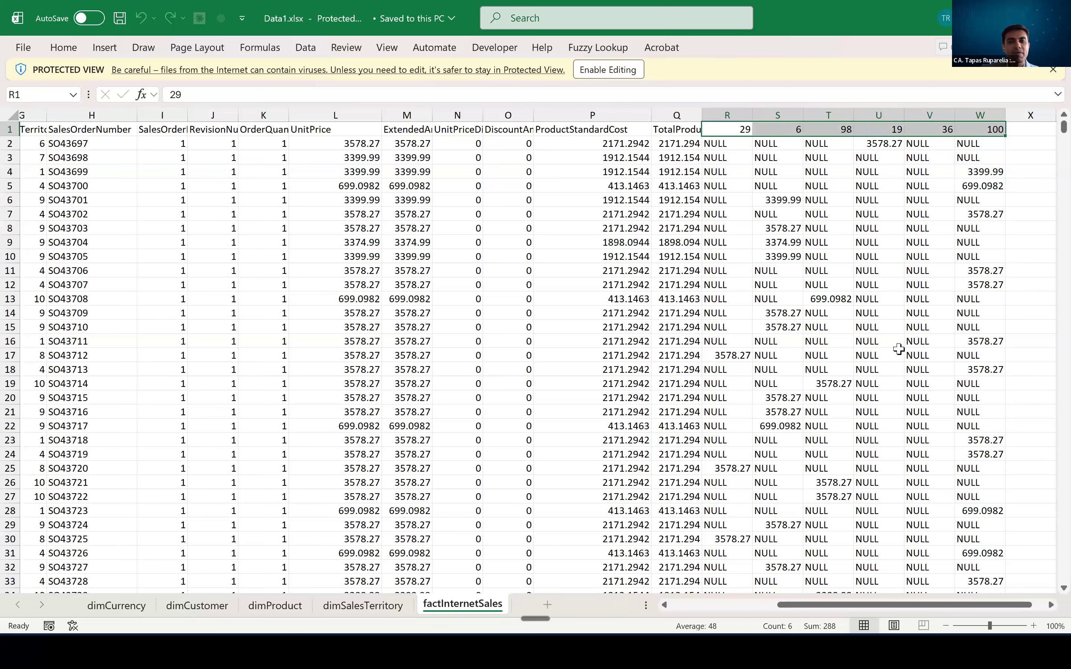
drag(776, 172, 927, 230)
drag(885, 320, 848, 336)
drag(736, 133, 973, 128)
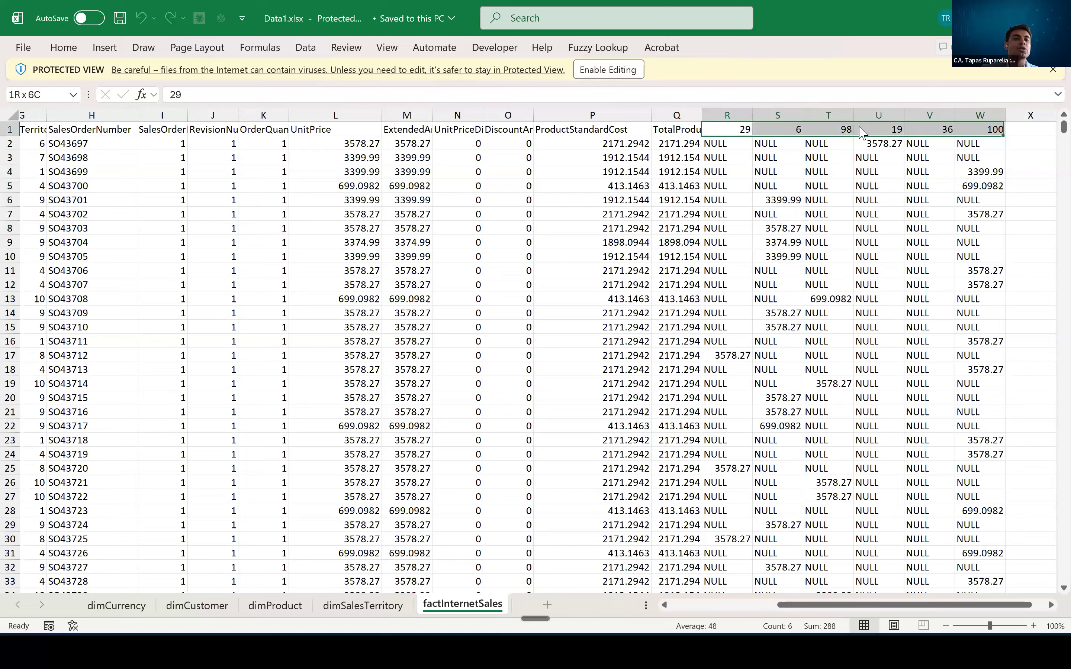
drag(683, 151, 865, 257)
drag(925, 296, 924, 297)
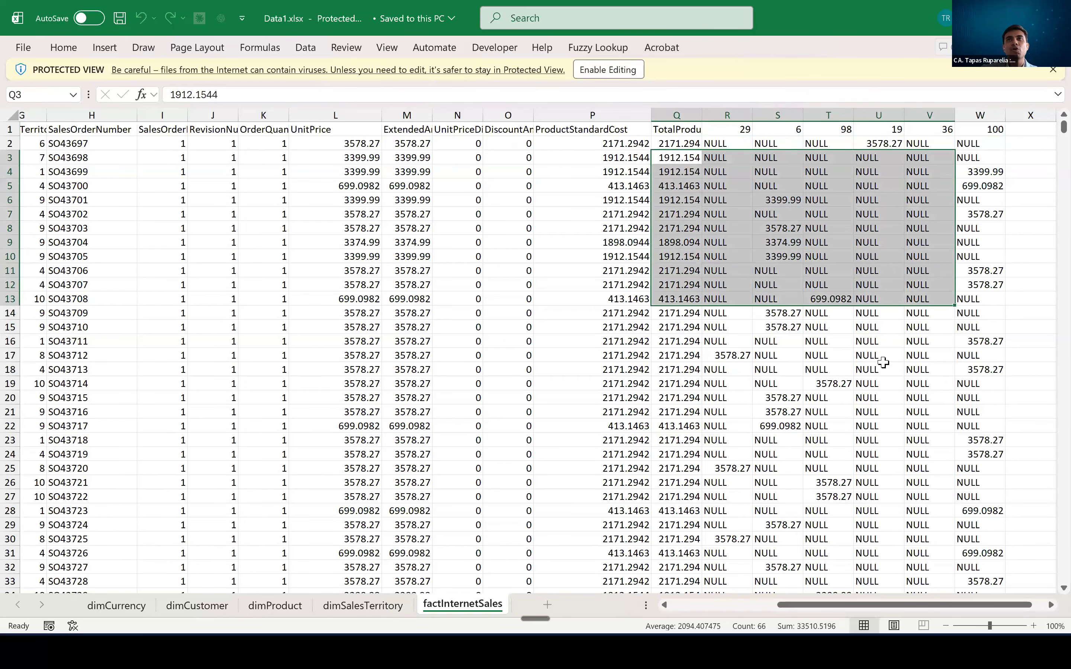
click(779, 368)
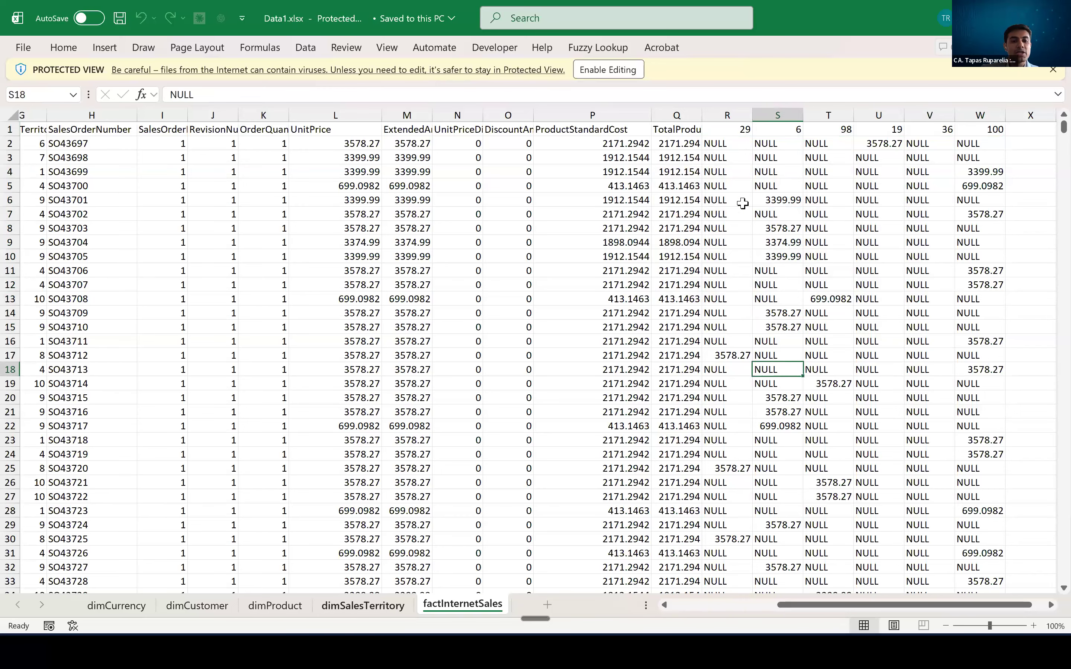
- Examine the columns and records of the dimCustomer sheet, from CustomerKey through the address and commute fields
click(197, 607)
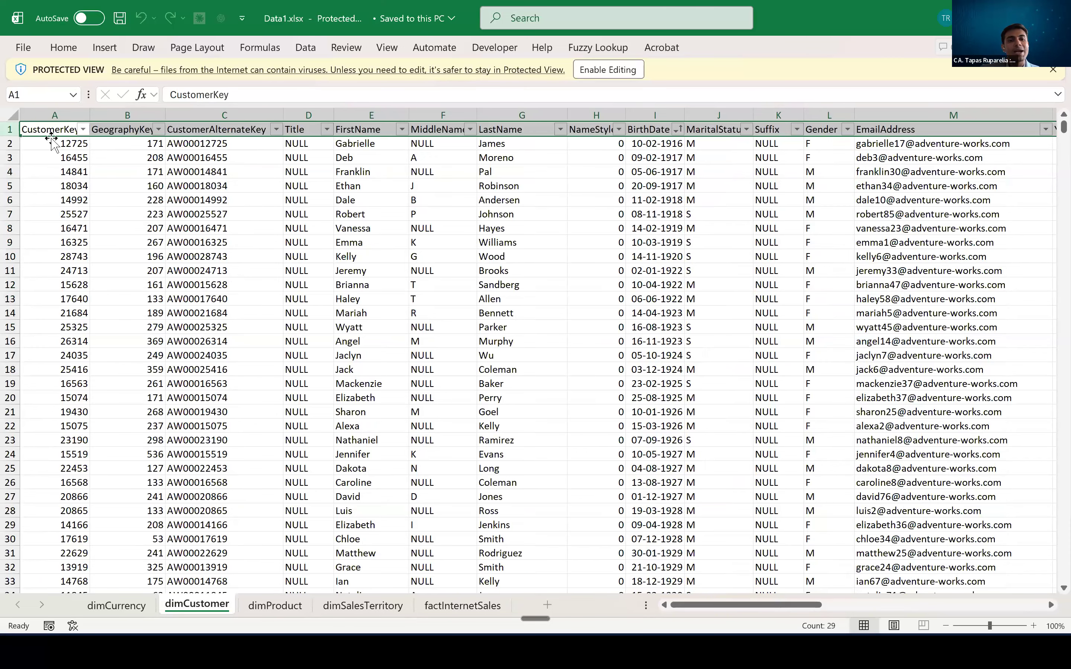
click(78, 185)
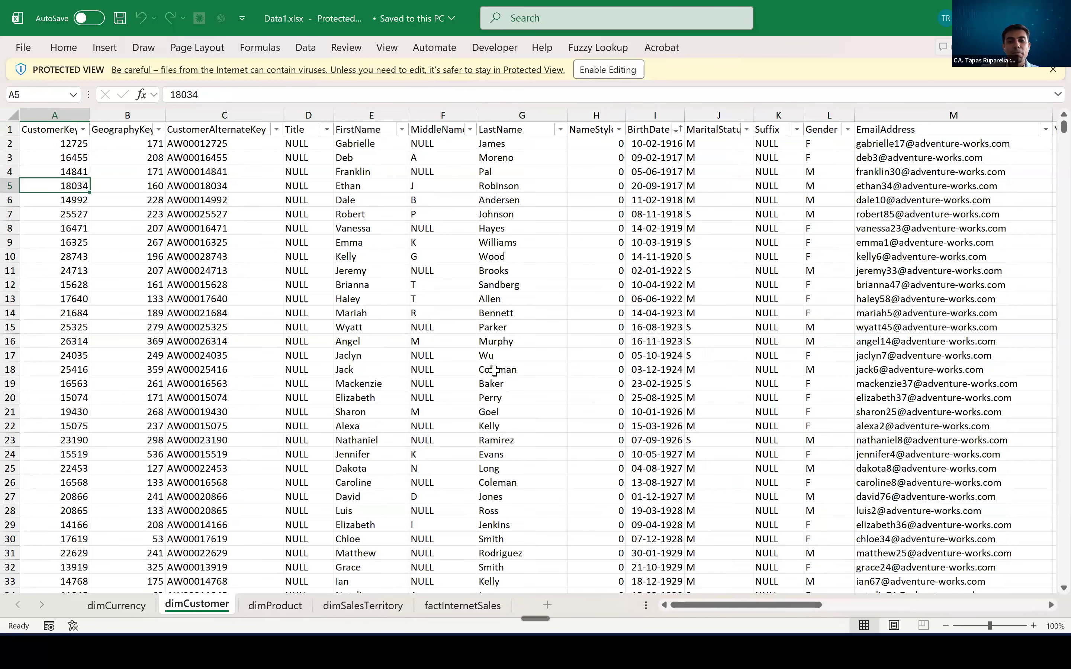
scroll(1034, 606, right, 3)
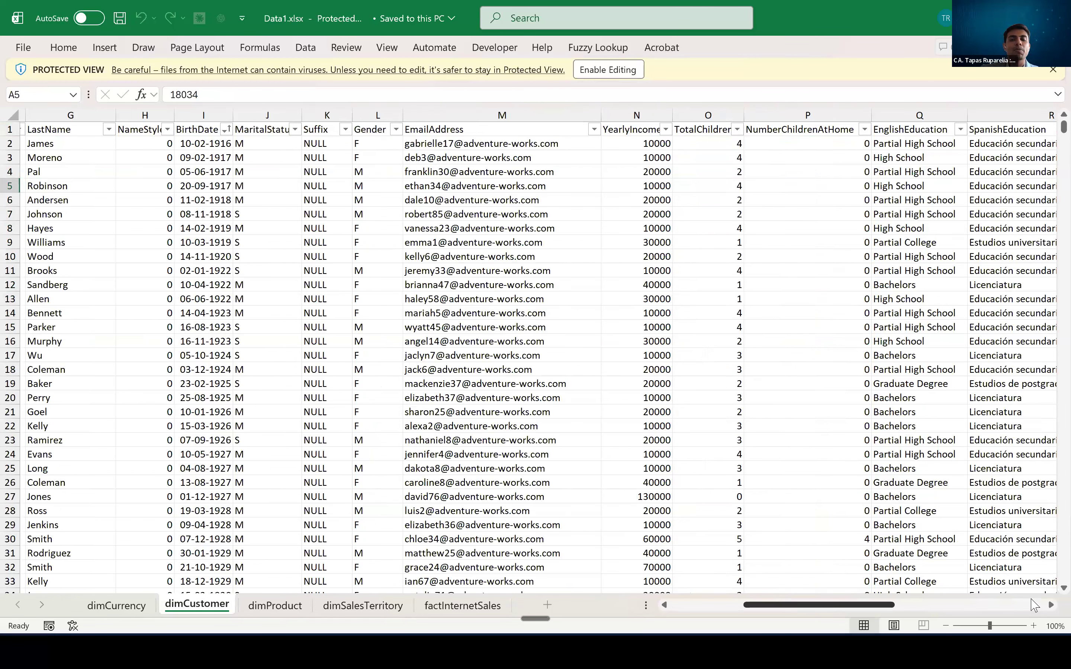
scroll(974, 600, right, 5)
scroll(571, 483, right, 1)
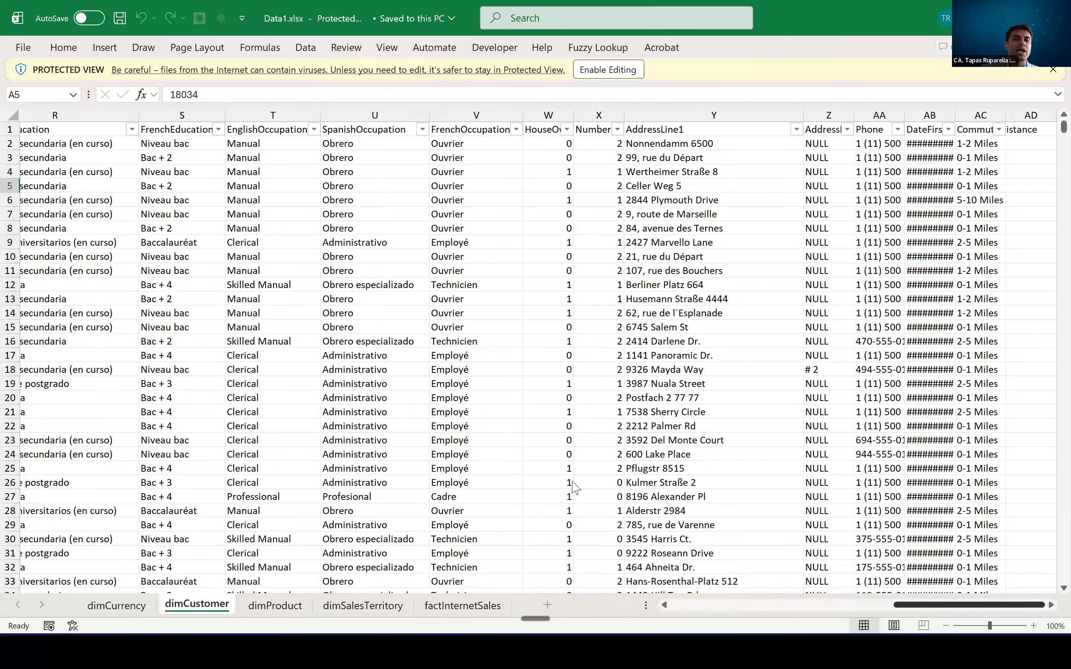
scroll(81, 131, left, 10)
click(65, 128)
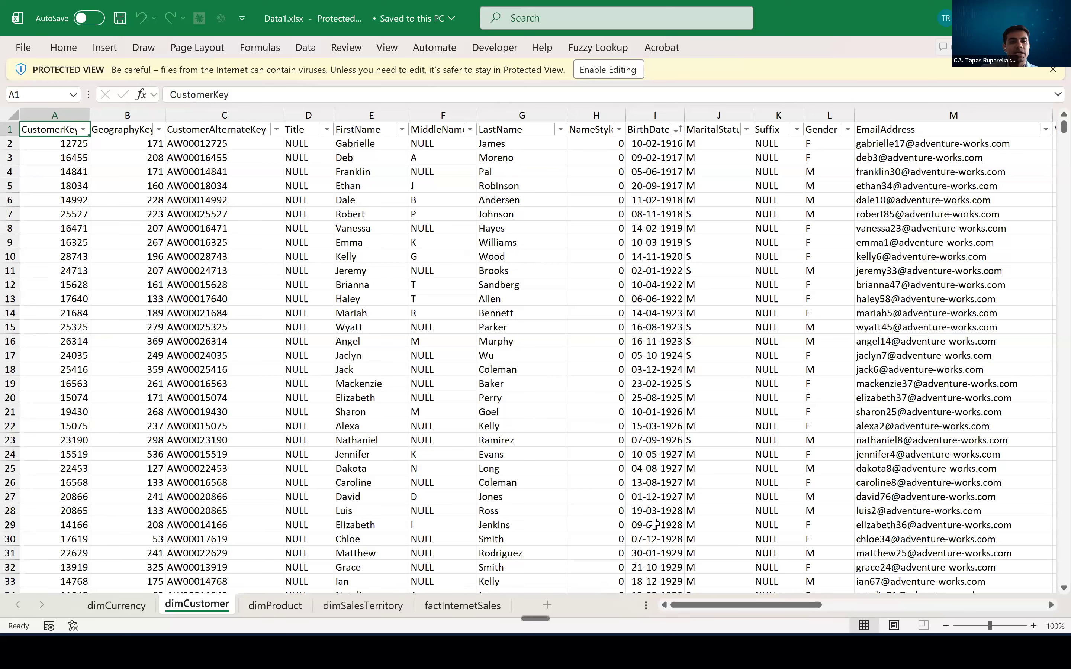
scroll(98, 223, down, 13)
scroll(98, 223, up, 13)
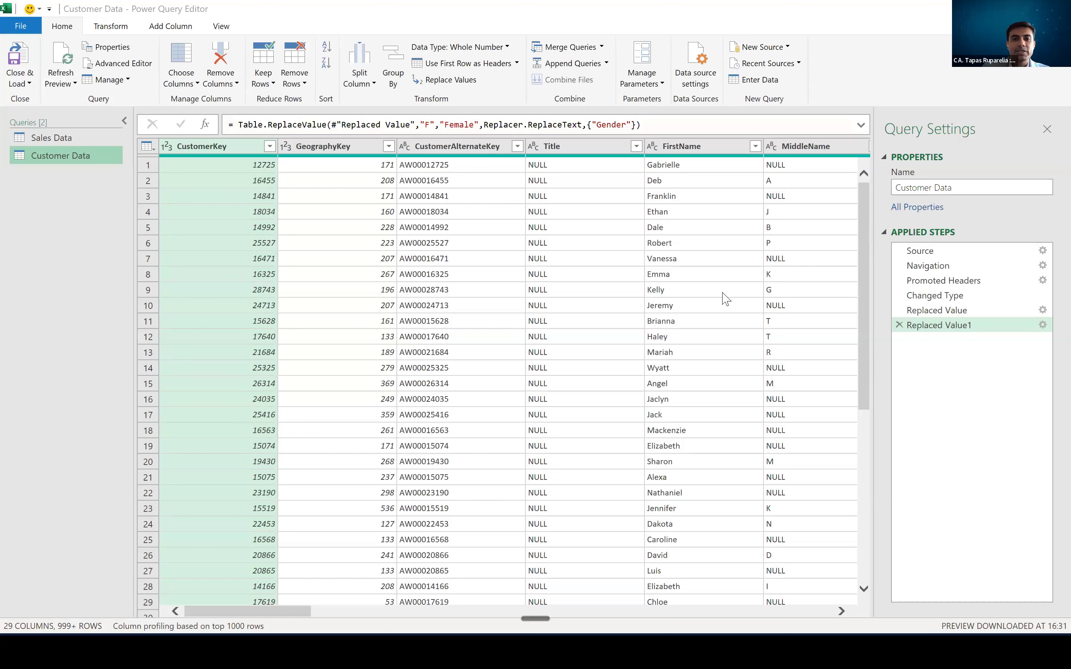
click(549, 295)
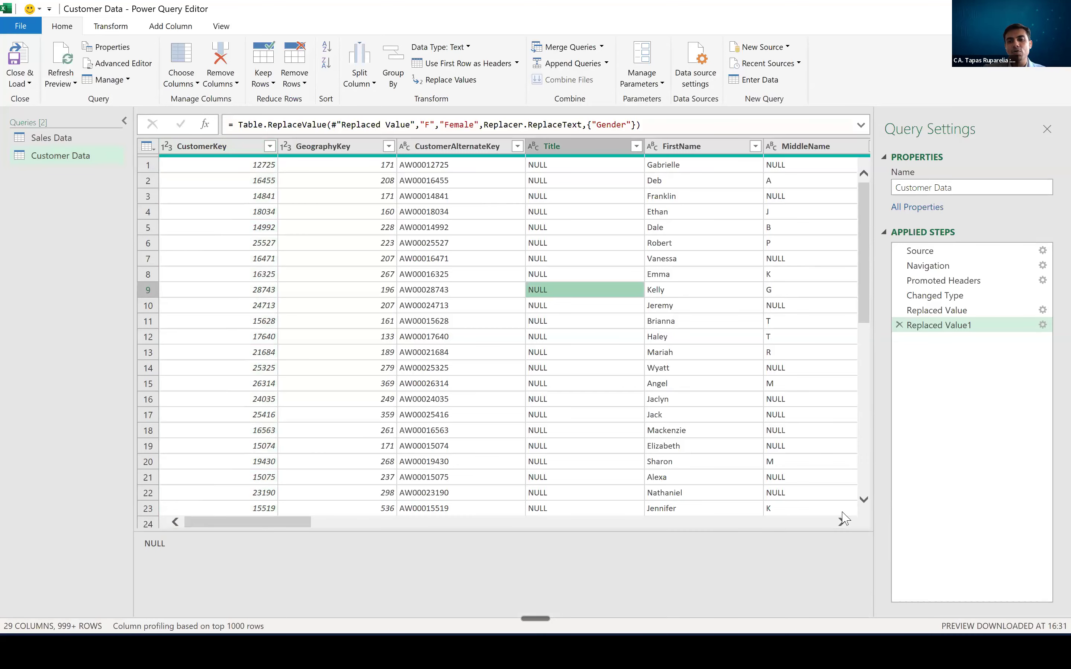
click(844, 523)
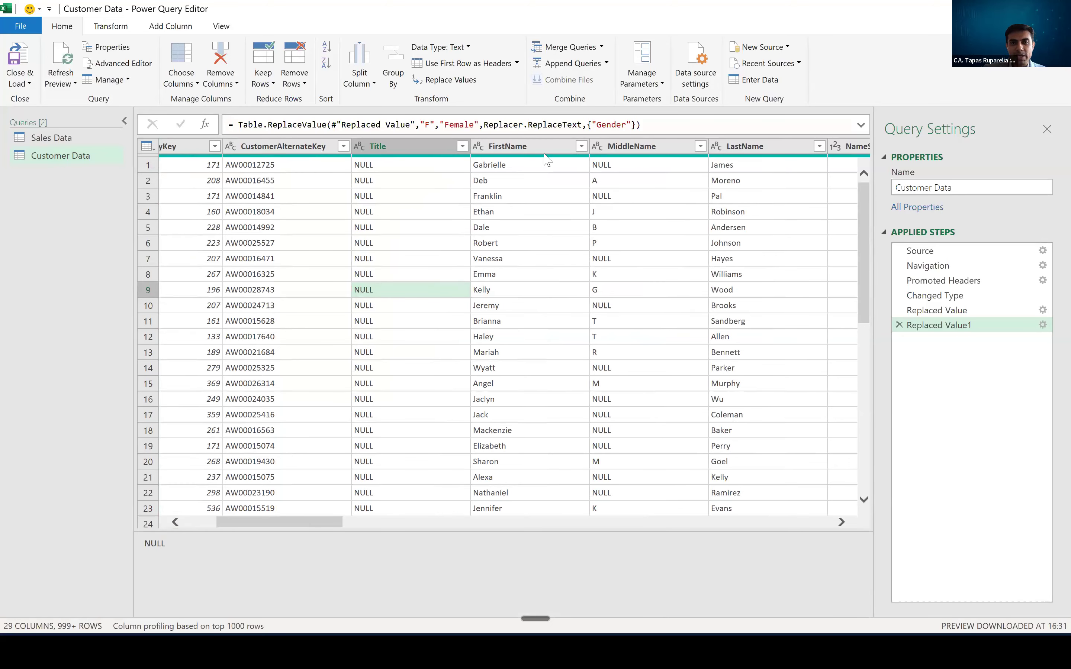
ctrl+click(598, 141)
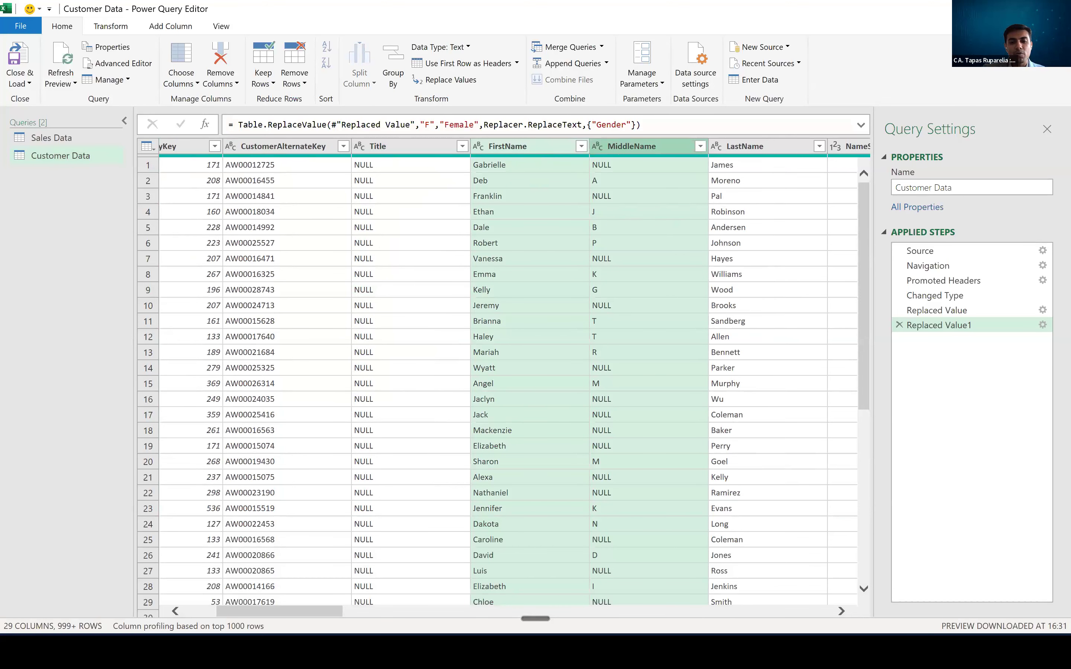
key(super)
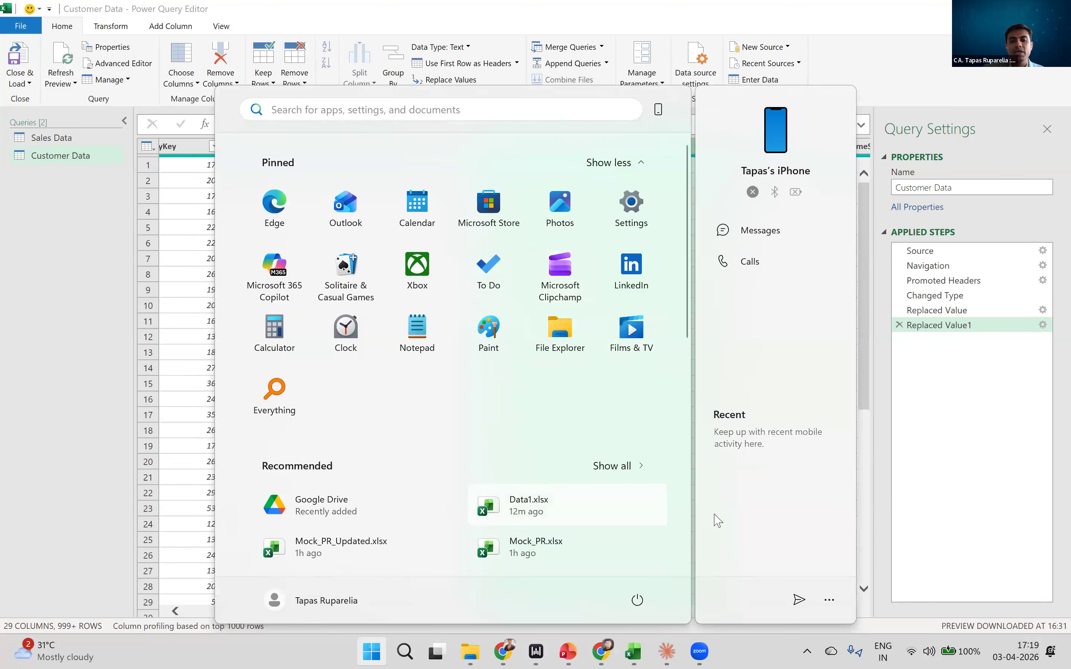
click(180, 336)
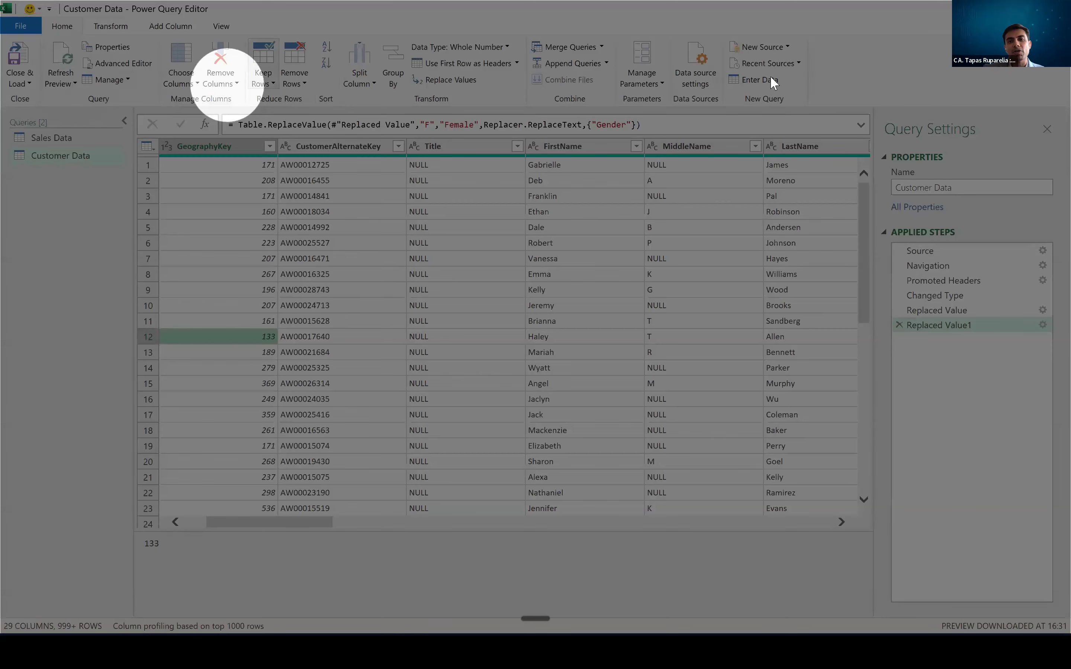
click(101, 26)
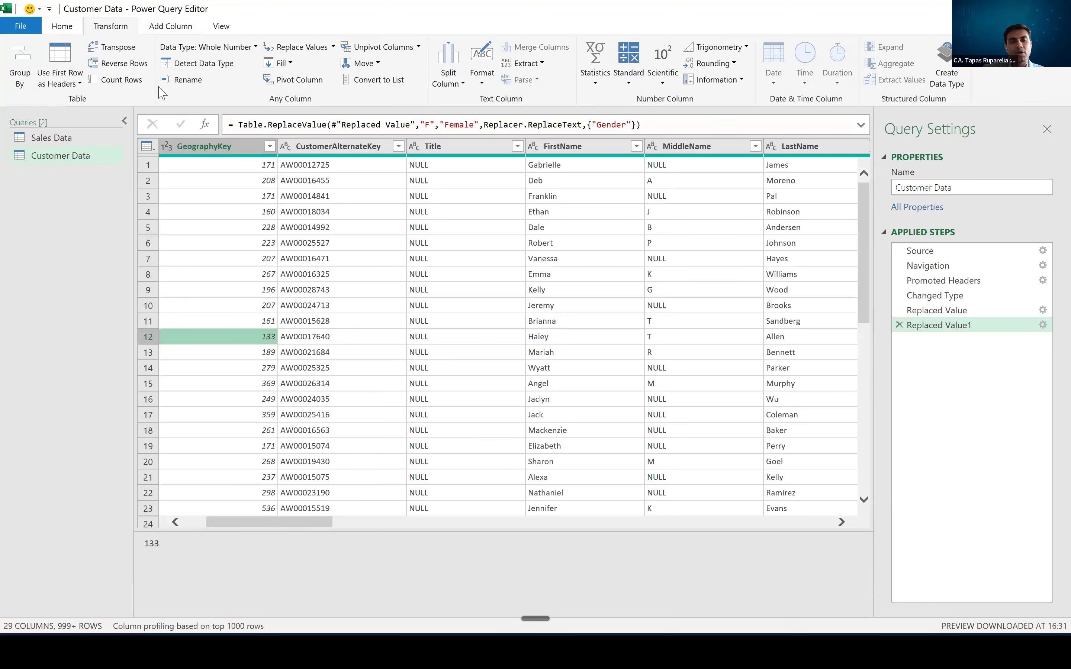
click(62, 26)
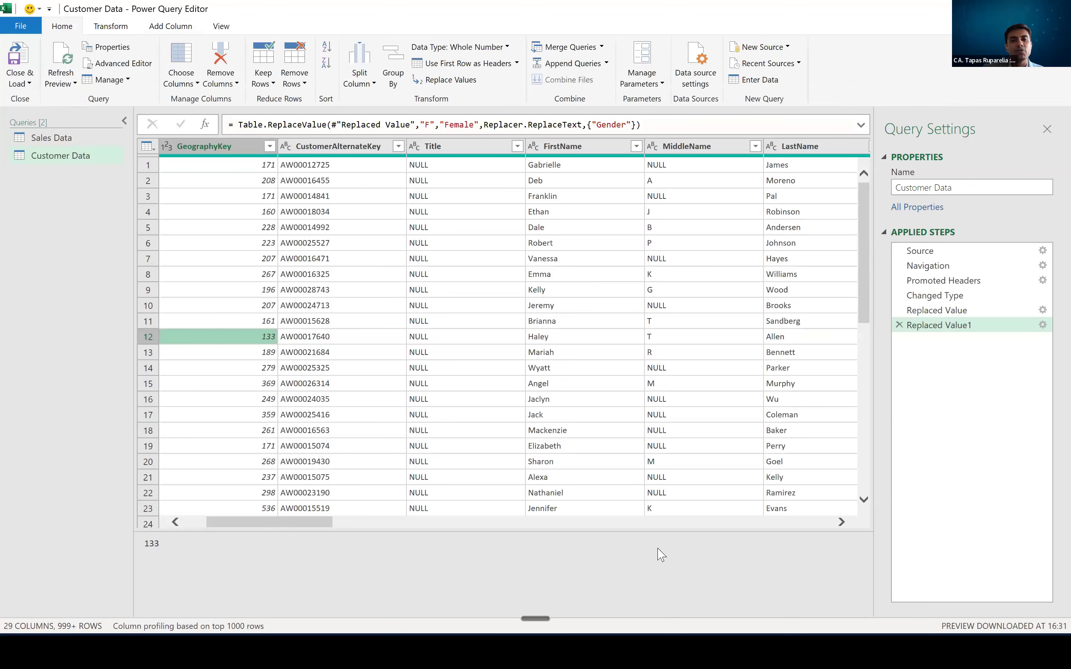
- Select the FirstName and LastName columns of the Customer Data query together and show the commands for adding a new column
click(584, 148)
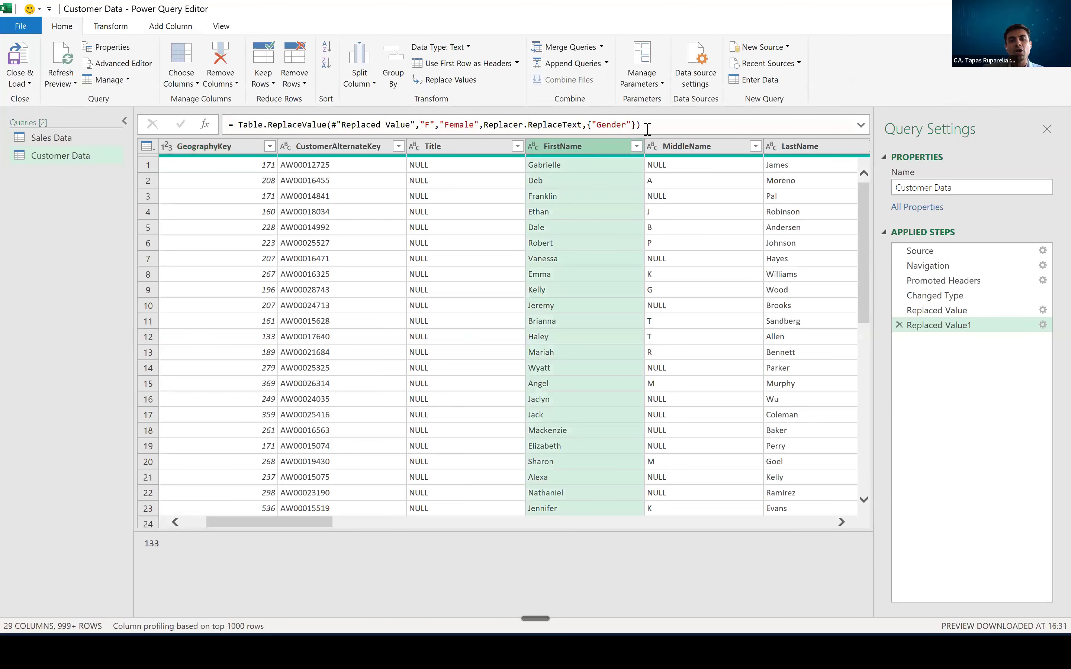
shift+click(781, 147)
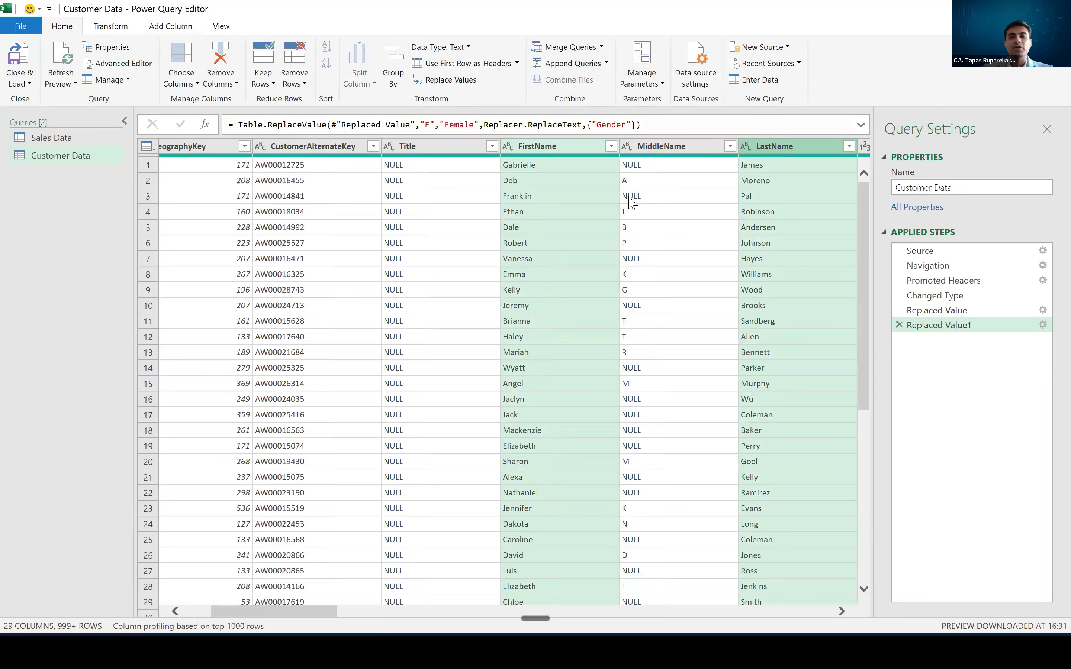
click(164, 30)
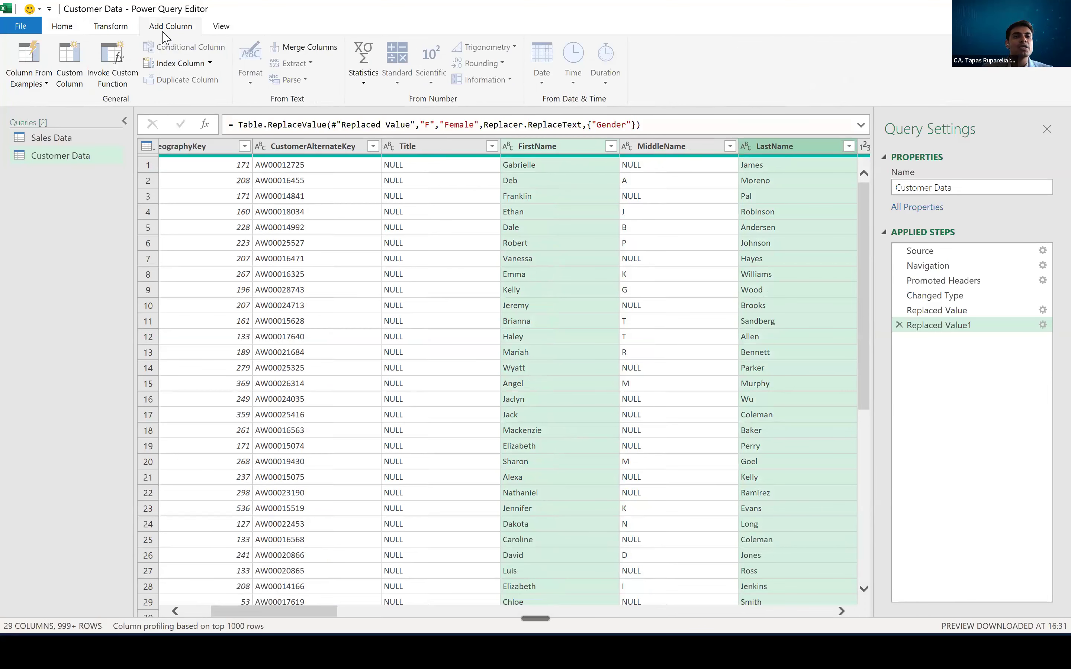
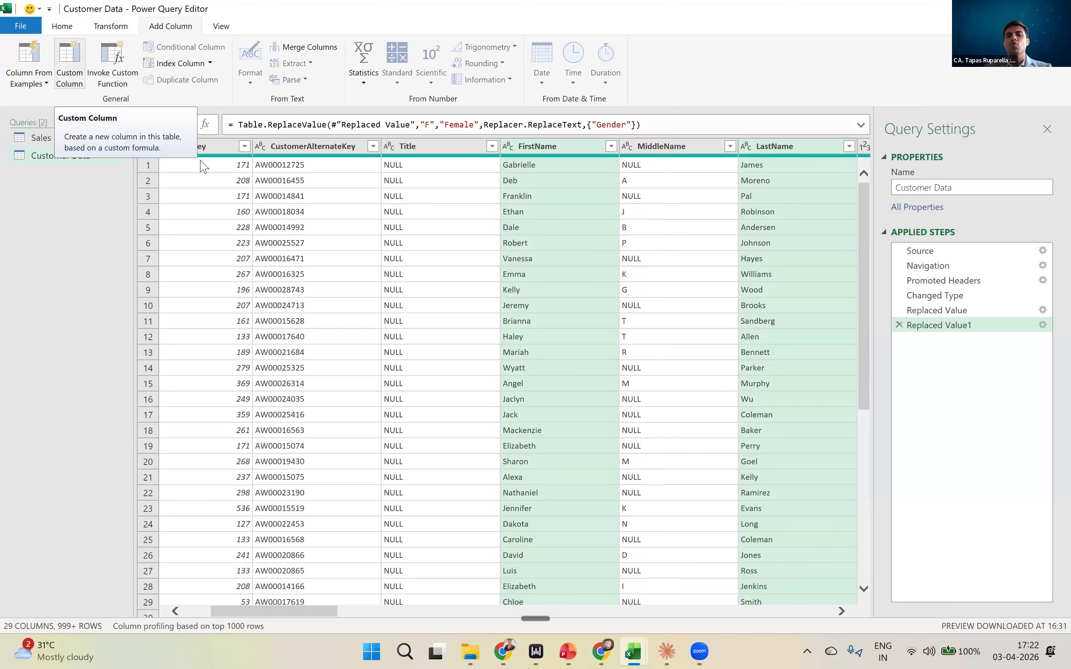
- Merge the selected FirstName and LastName columns in place, without a separator, into a column named Full Name
click(110, 28)
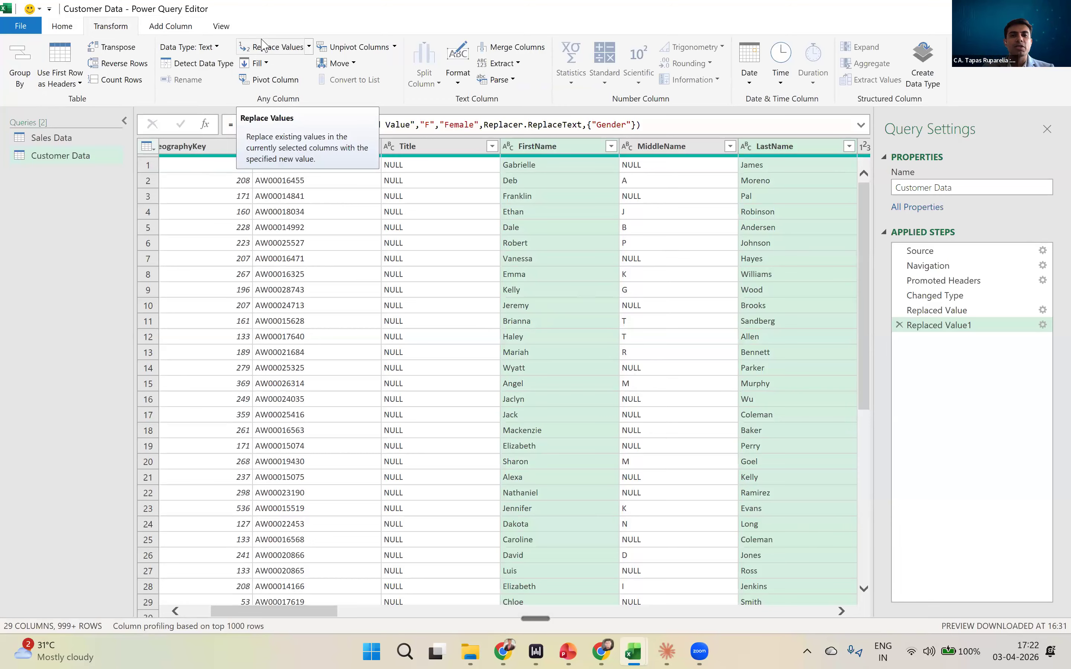
click(520, 51)
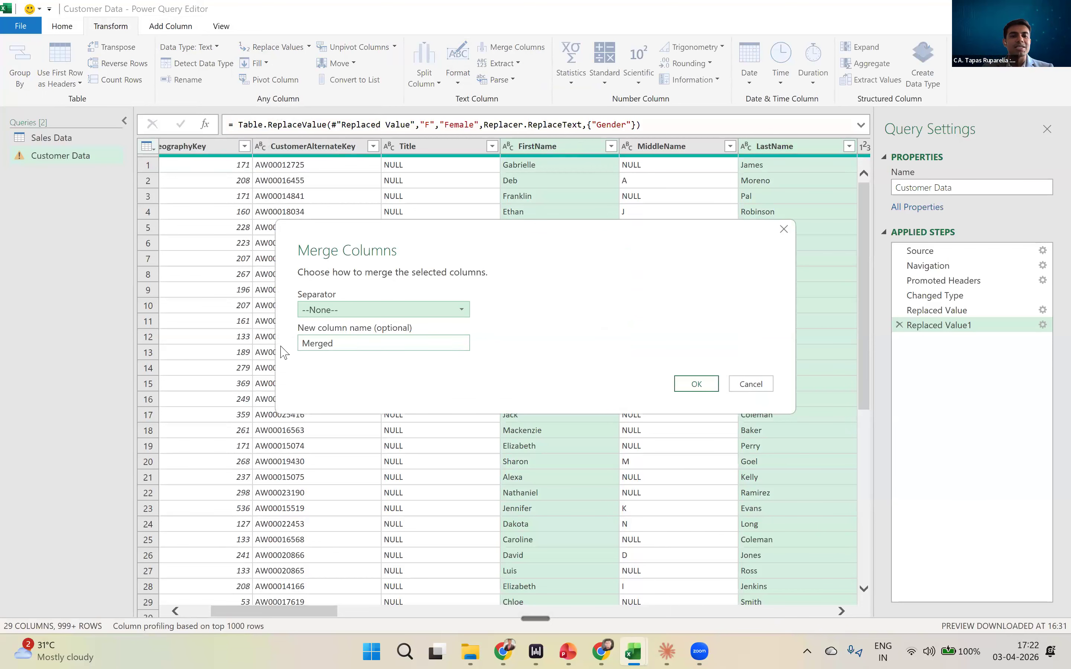
key(Tab)
text(Full Name)
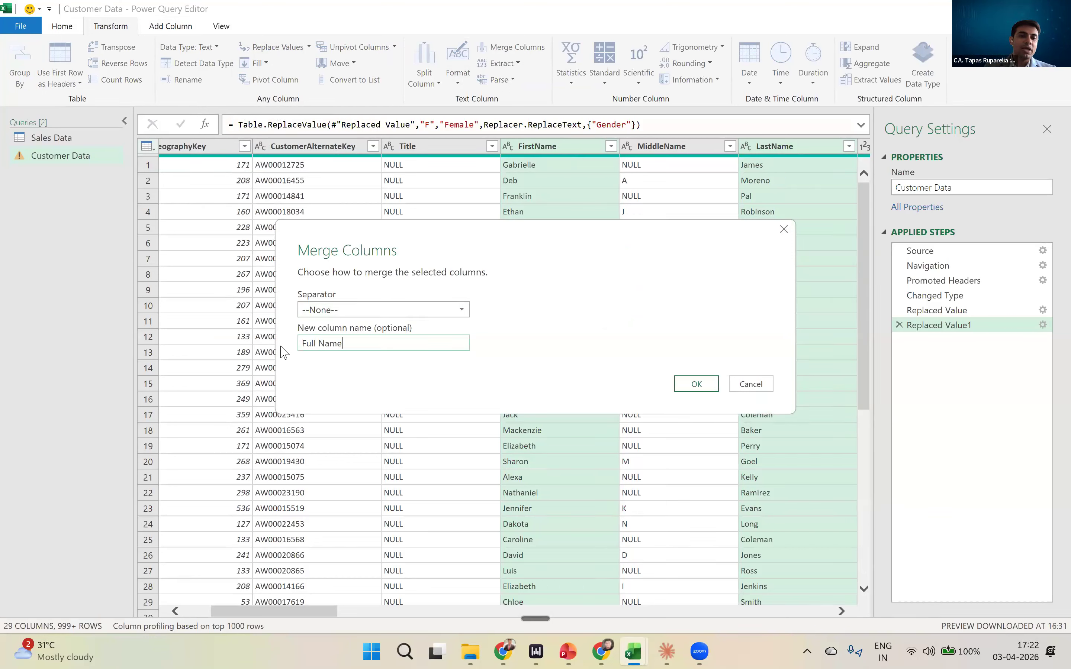
click(326, 311)
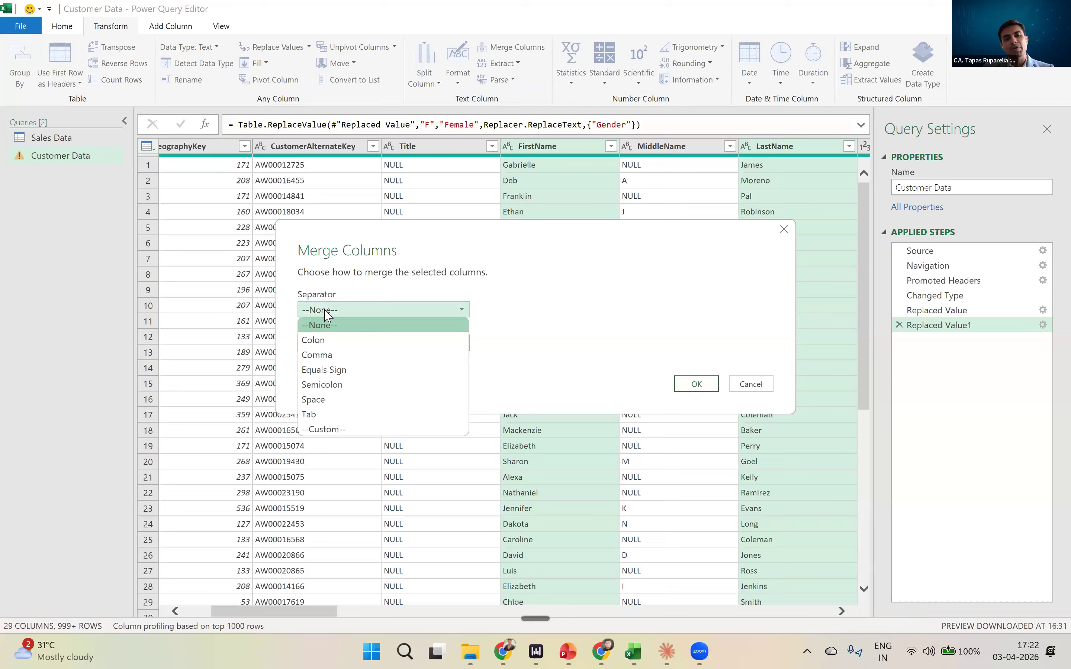
click(612, 324)
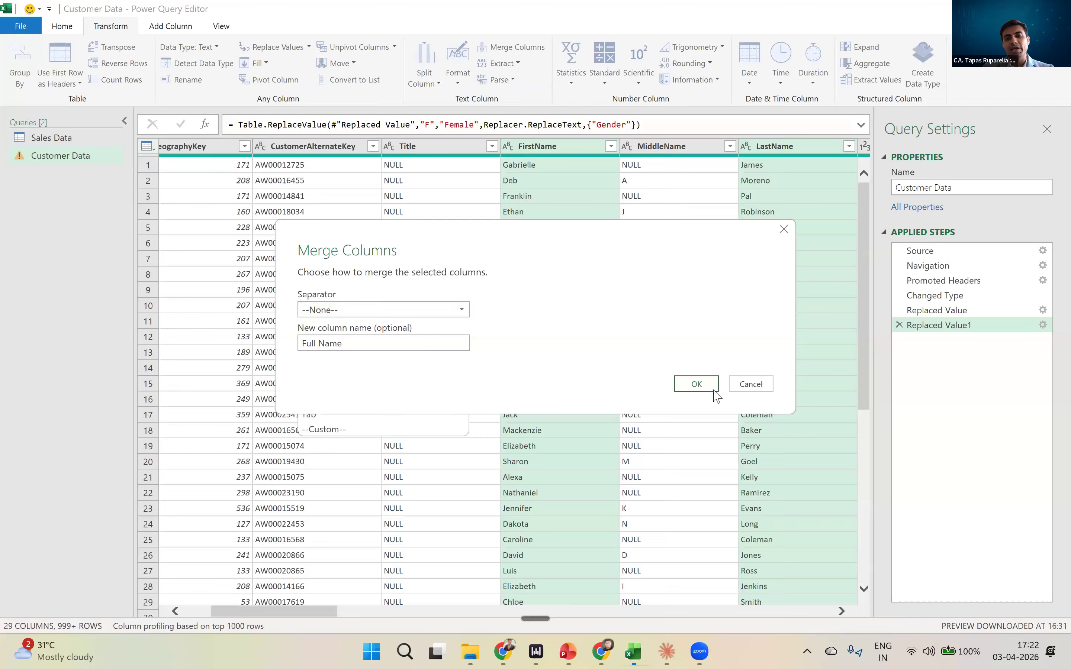
click(707, 386)
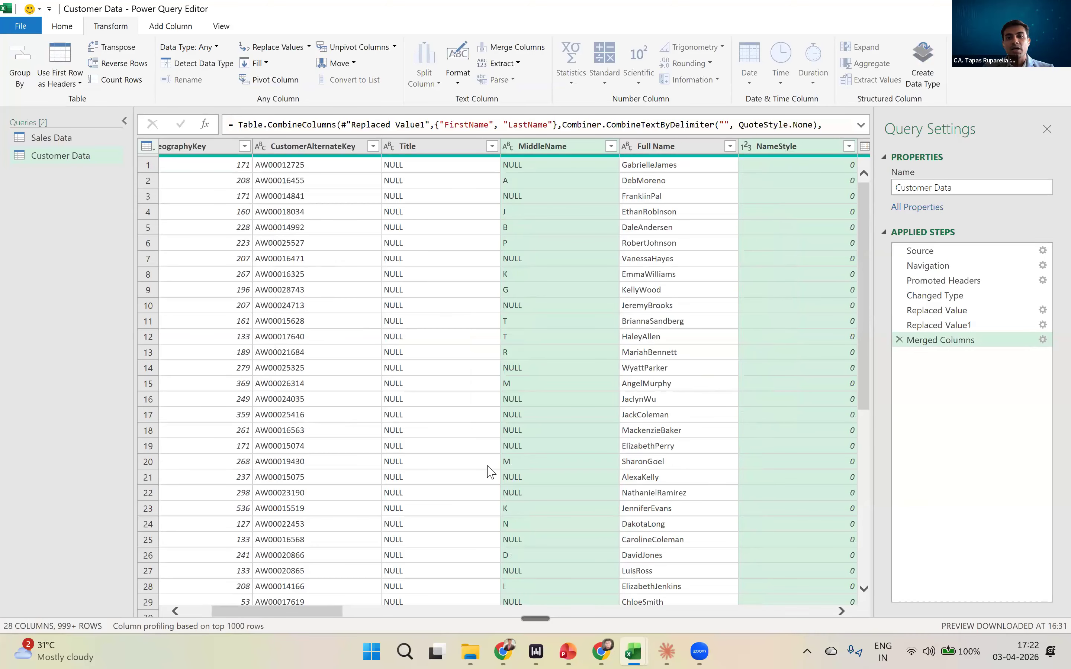
click(650, 168)
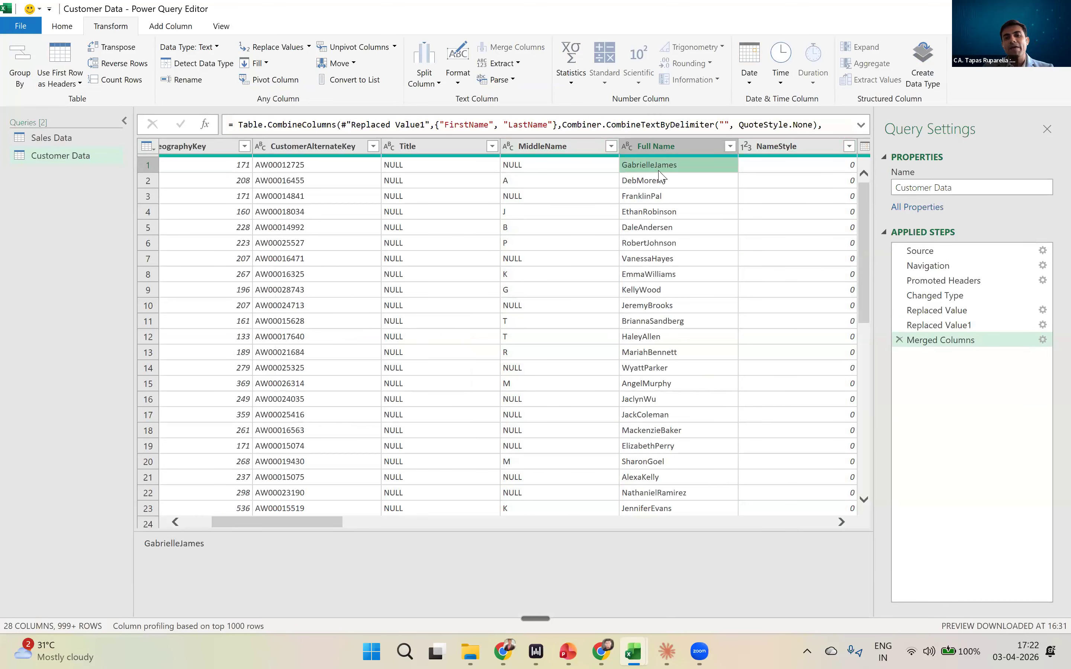
- Edit the Merged Columns step so that the first and last names are separated by a Space
double_click(928, 344)
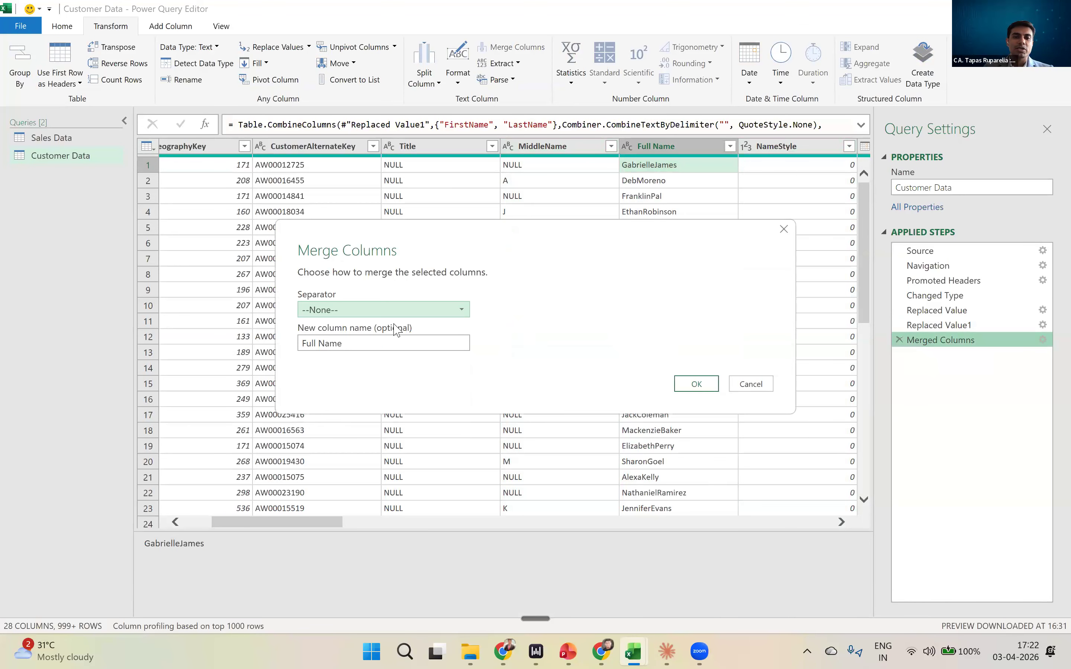
click(373, 312)
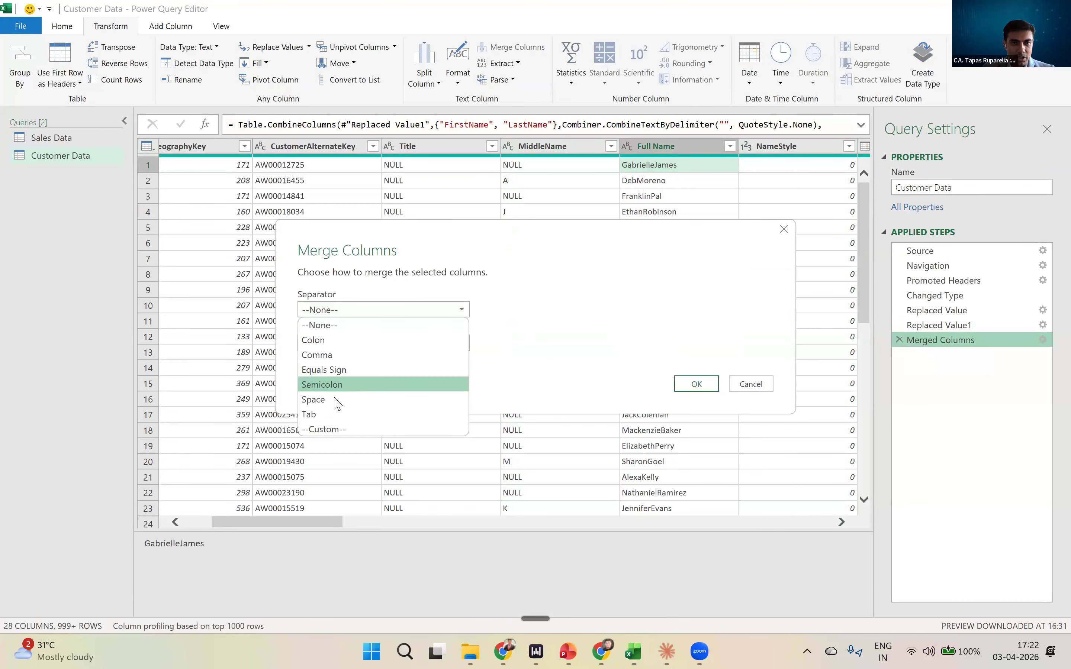
click(335, 400)
click(704, 386)
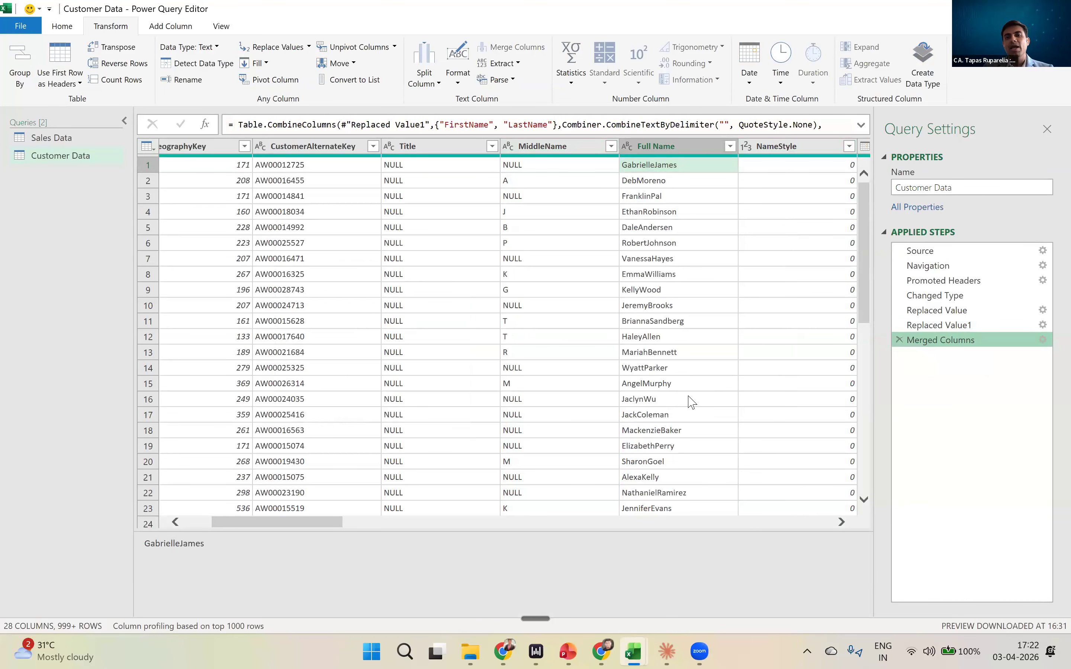
- Examine the merged values row by row in the Full Name column to check the spacing between names
click(657, 169)
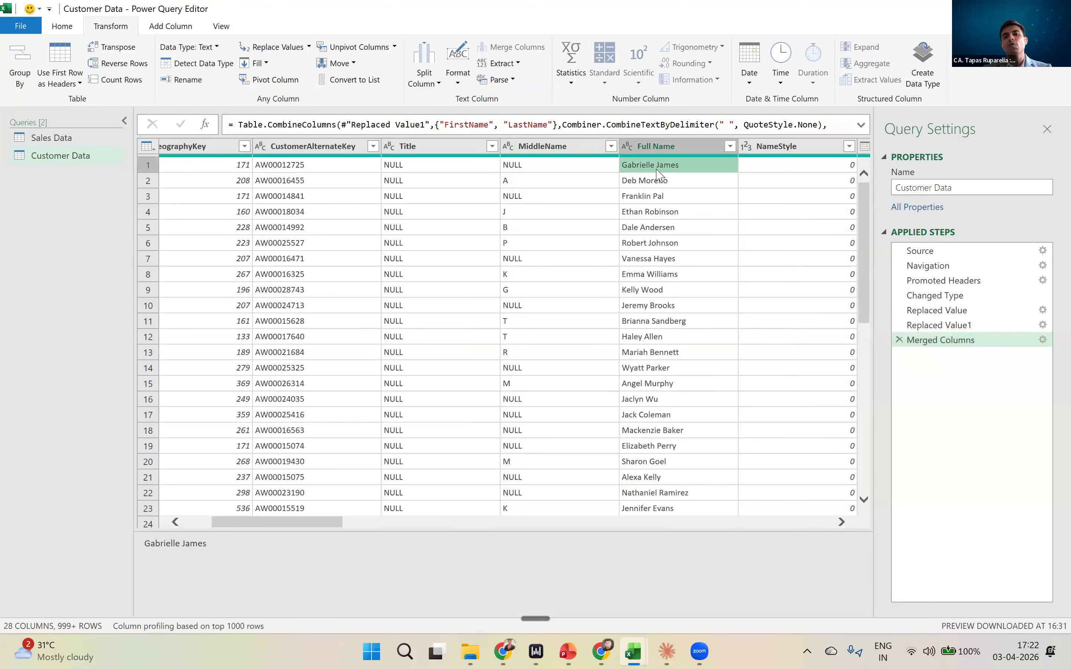
key(Down)
key(Down)
key(Down)
key(Down)
key(Down)
key(Down)
key(Down)
key(Down)
key(Down)
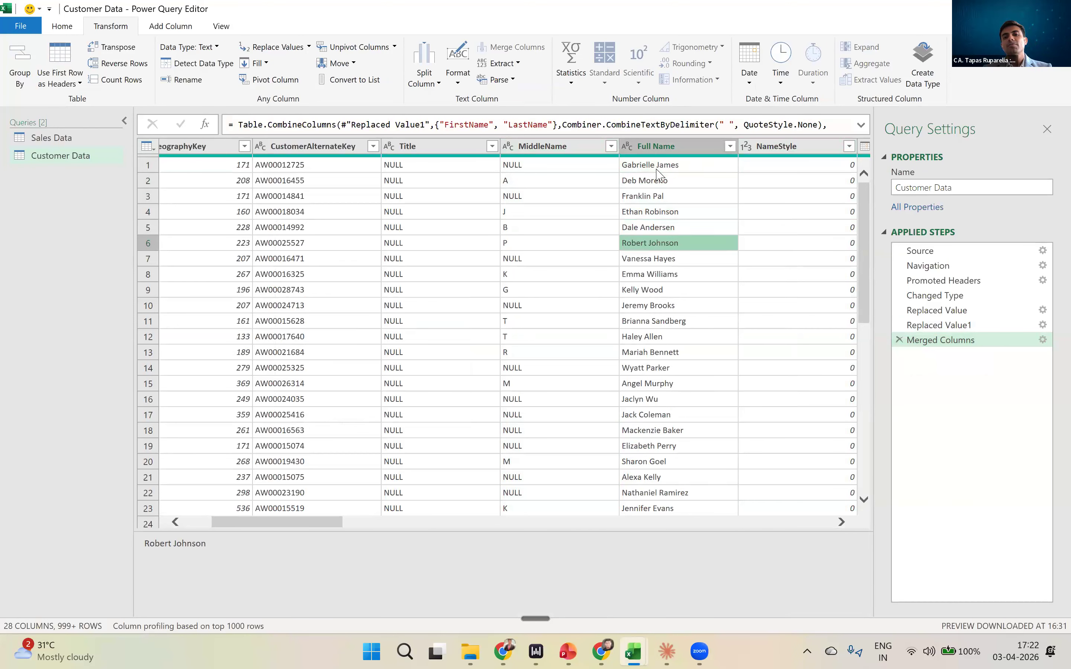
key(Down)
key(Down)
key(Down)
key(Down)
key(Down)
key(Down)
key(Down)
key(Down)
key(Down)
key(Up)
key(Up)
key(Up)
key(Up)
key(Up)
key(Up)
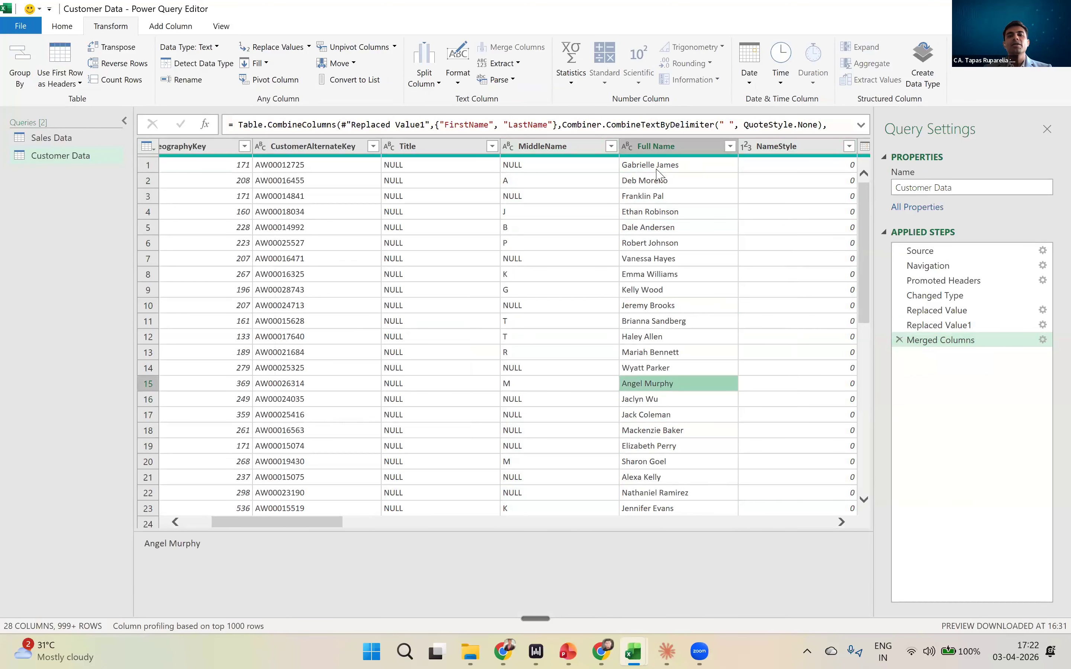
key(Up)
key(Up)
key(Up)
key(Up)
key(Up)
key(Up)
key(Up)
key(Up)
key(Up)
key(Up)
key(Up)
key(Up)
key(Up)
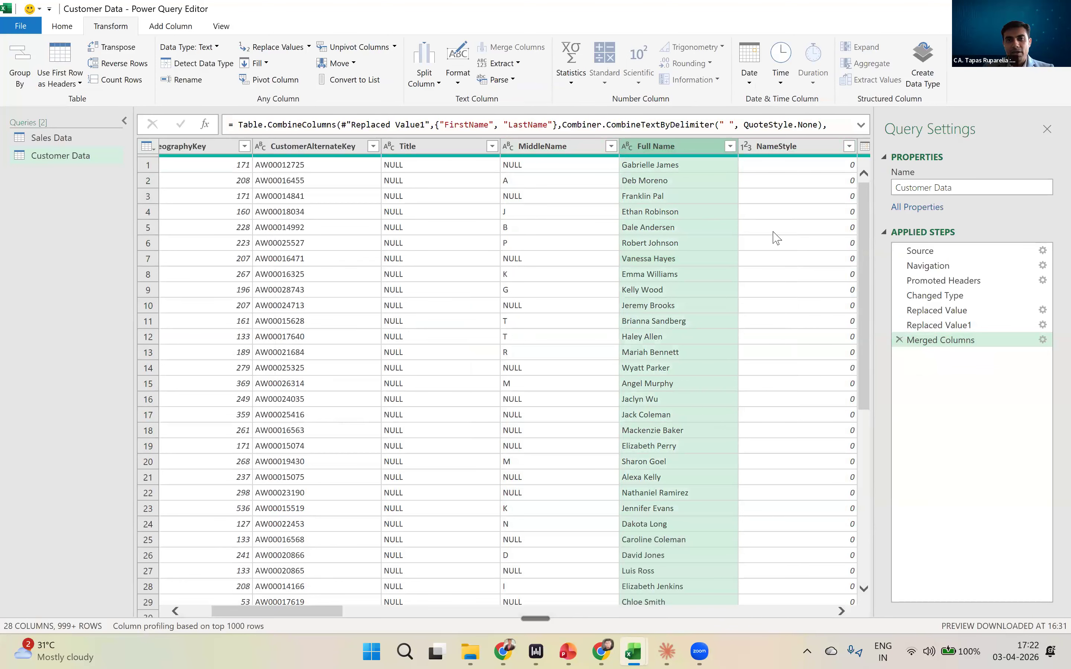
- Expand the formula of the Merged Columns step and examine its Table.CombineColumns arguments through to the "Full Name" column name
click(775, 233)
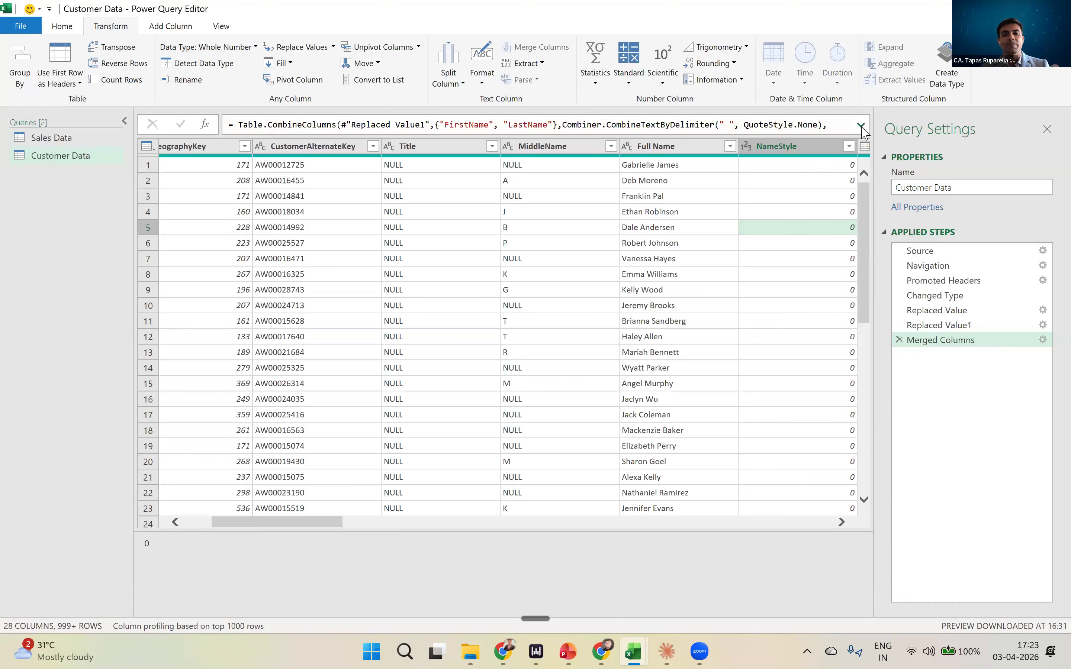
click(861, 125)
click(309, 141)
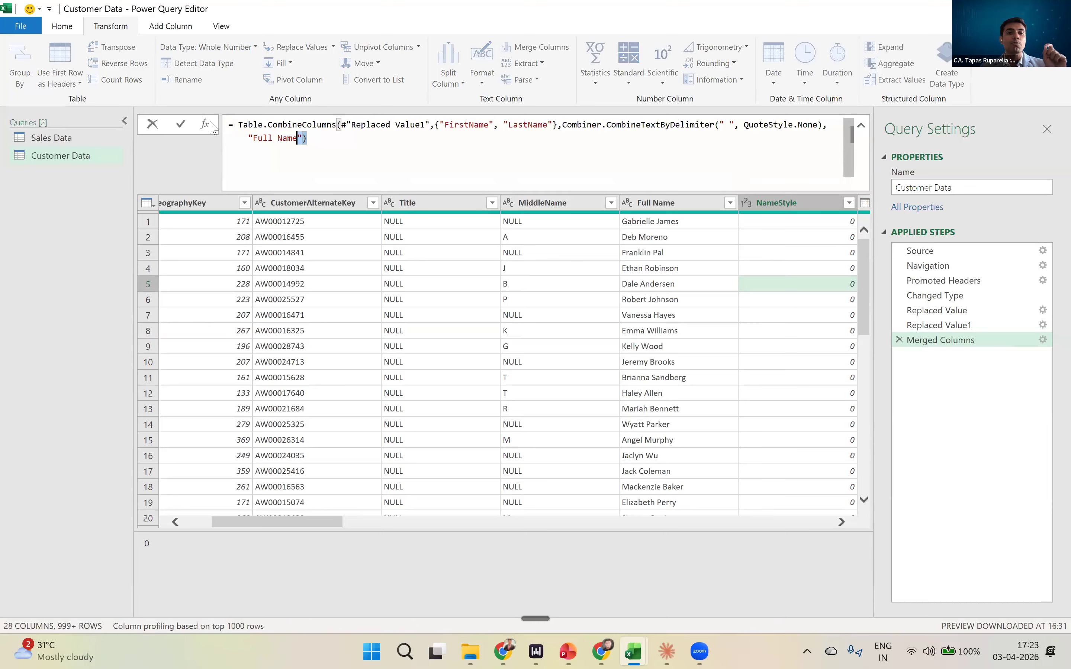
key(Return)
click(326, 142)
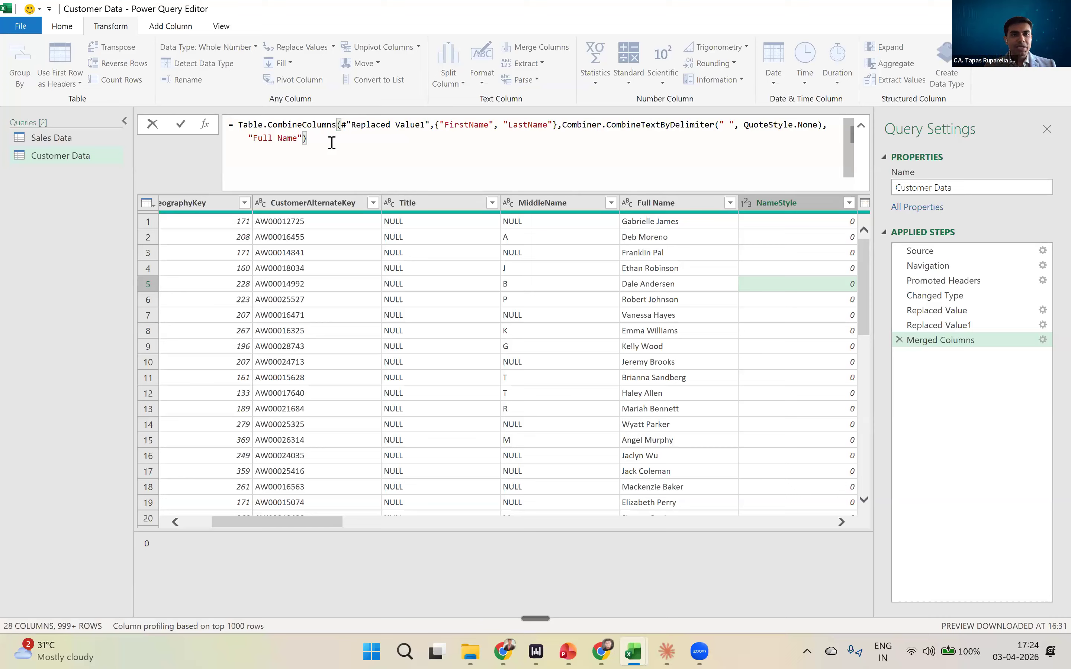
key(ctrl+shift+Left)
key(ctrl+shift+Left)
key(ctrl+shift+Left)
key(ctrl+shift+Left)
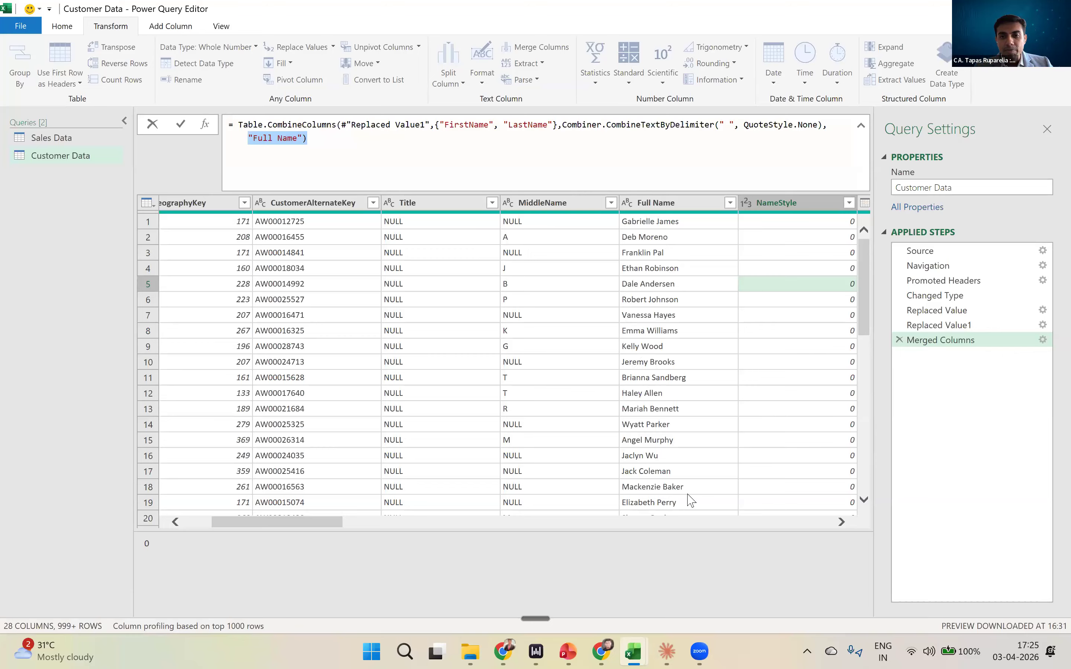
key(alt+Tab)
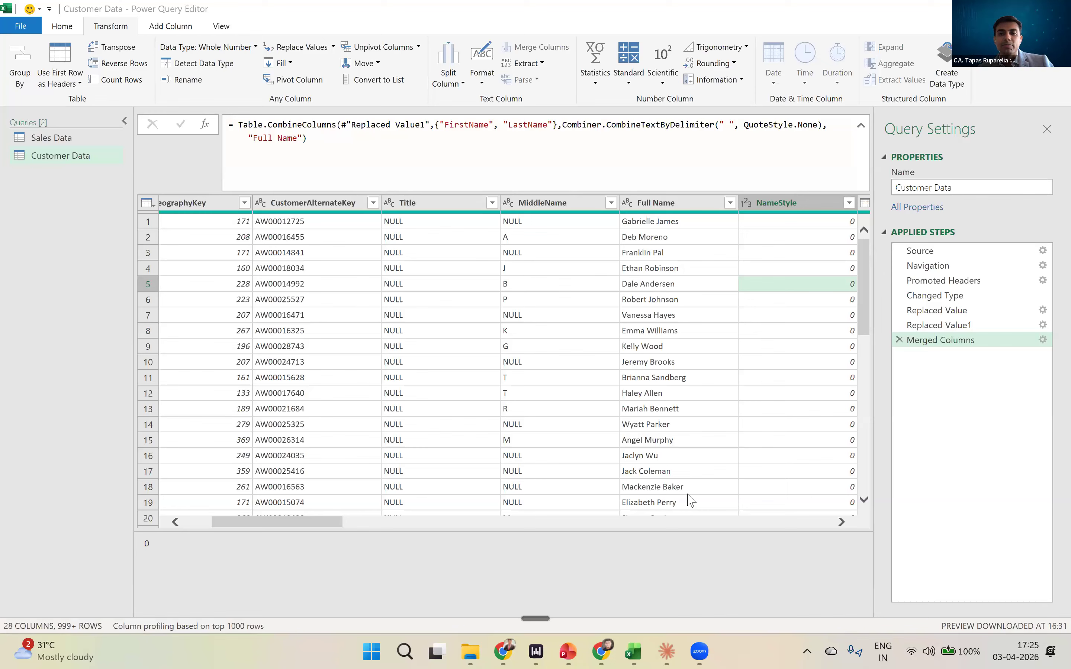
- Reopen the Merged Columns step's settings and review its new column name and the available separator options
click(313, 524)
drag(313, 523, 340, 523)
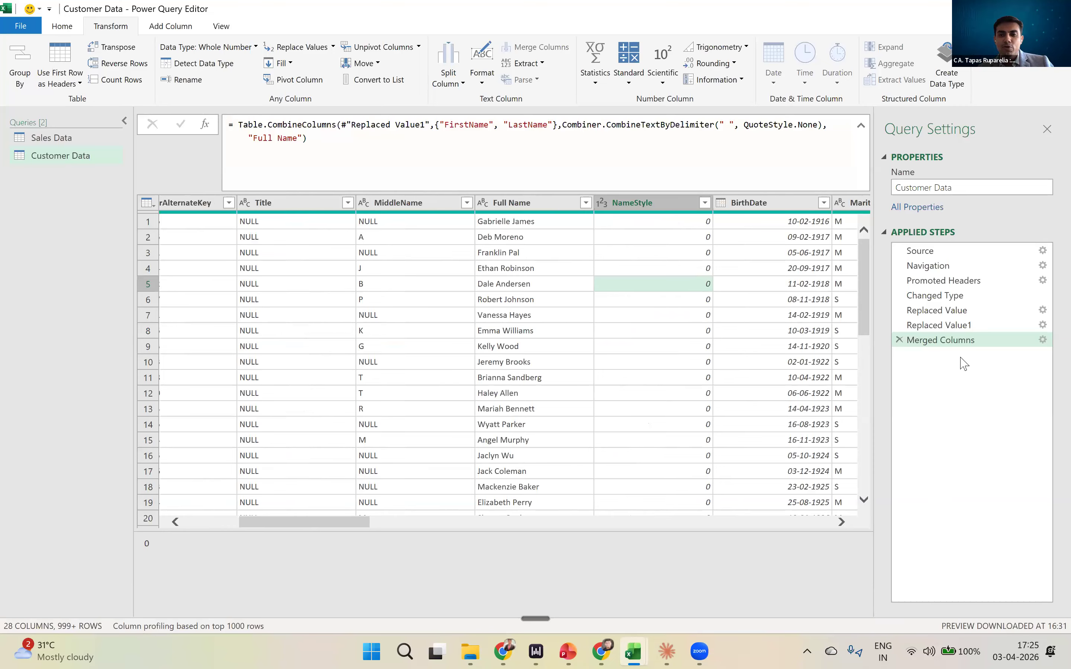
double_click(957, 344)
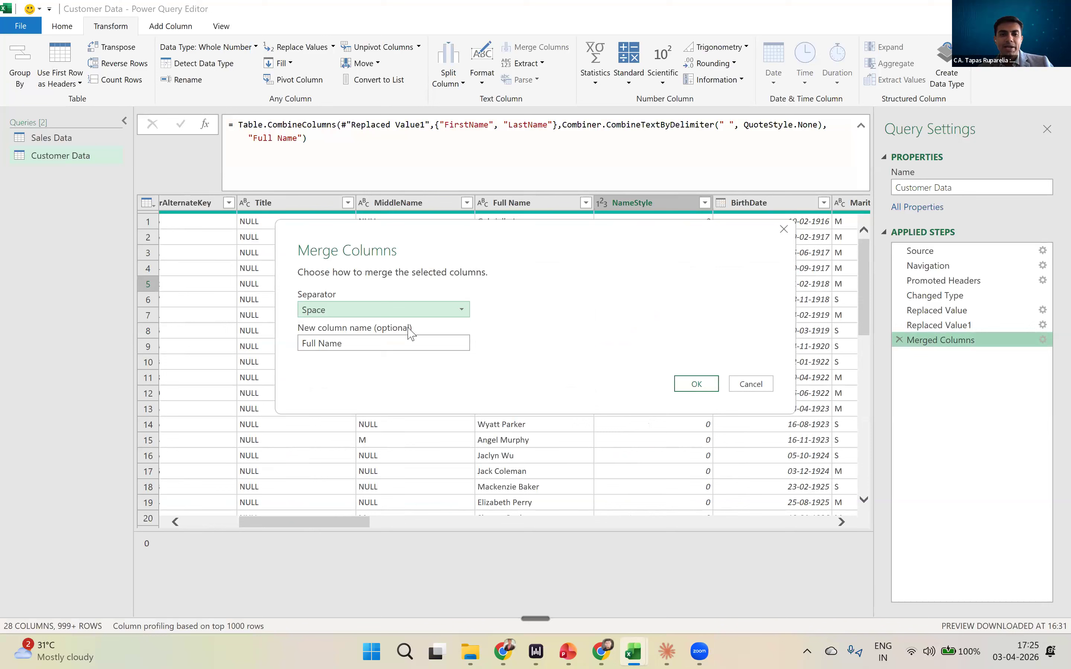
triple_click(345, 349)
click(341, 312)
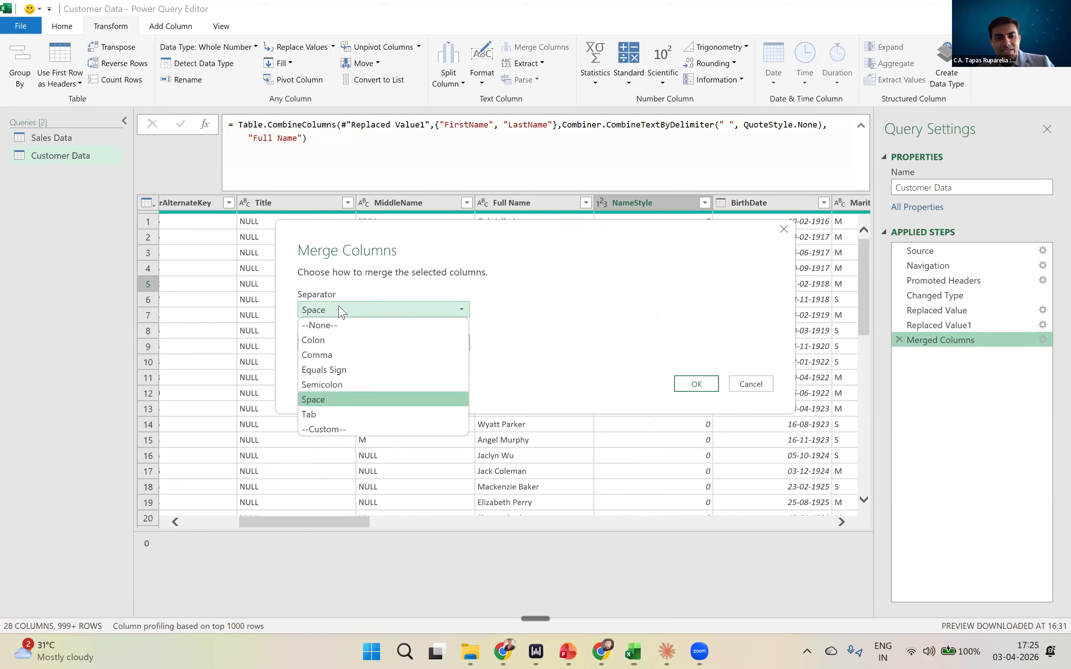
click(641, 379)
click(696, 383)
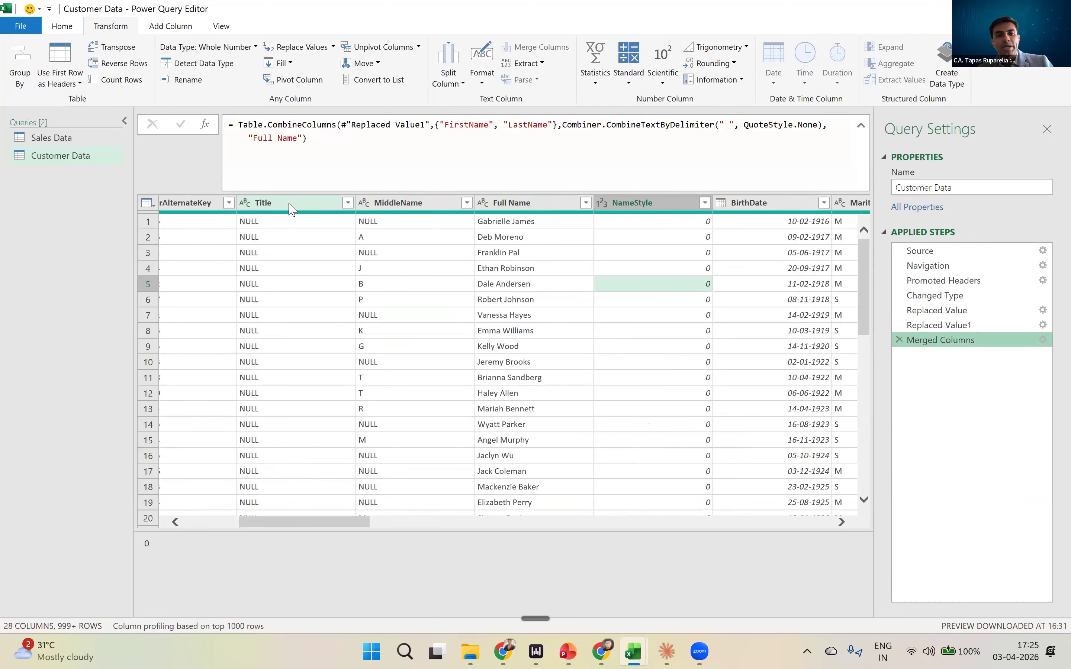
- Compare the commands that transform existing columns with those that add new columns, including the text Format options
drag(264, 524, 360, 530)
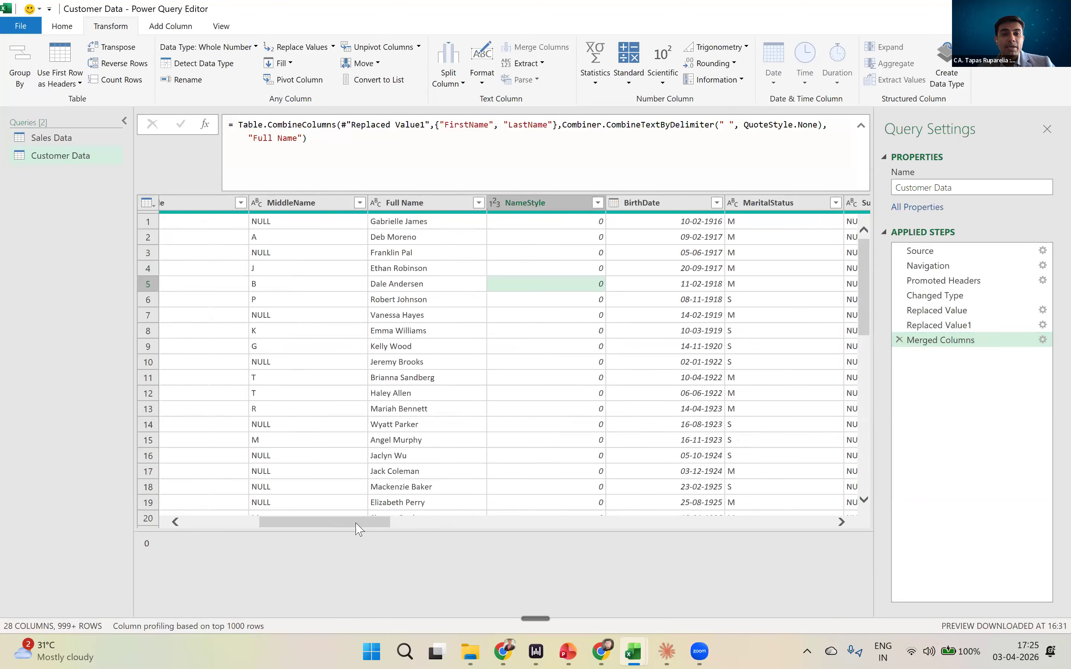
click(148, 30)
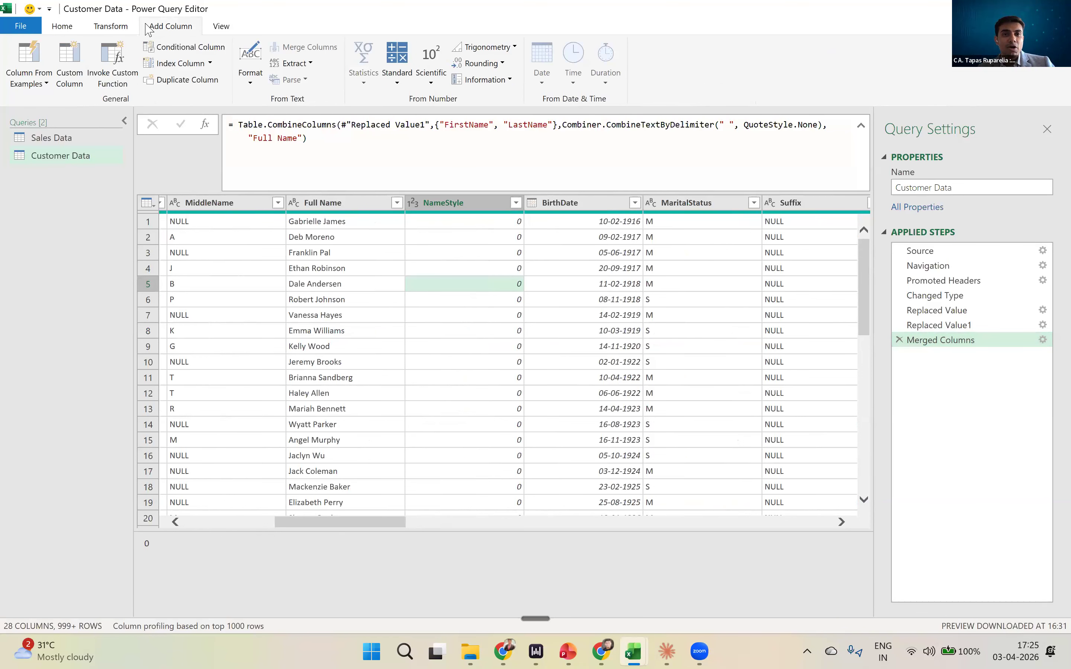
click(103, 30)
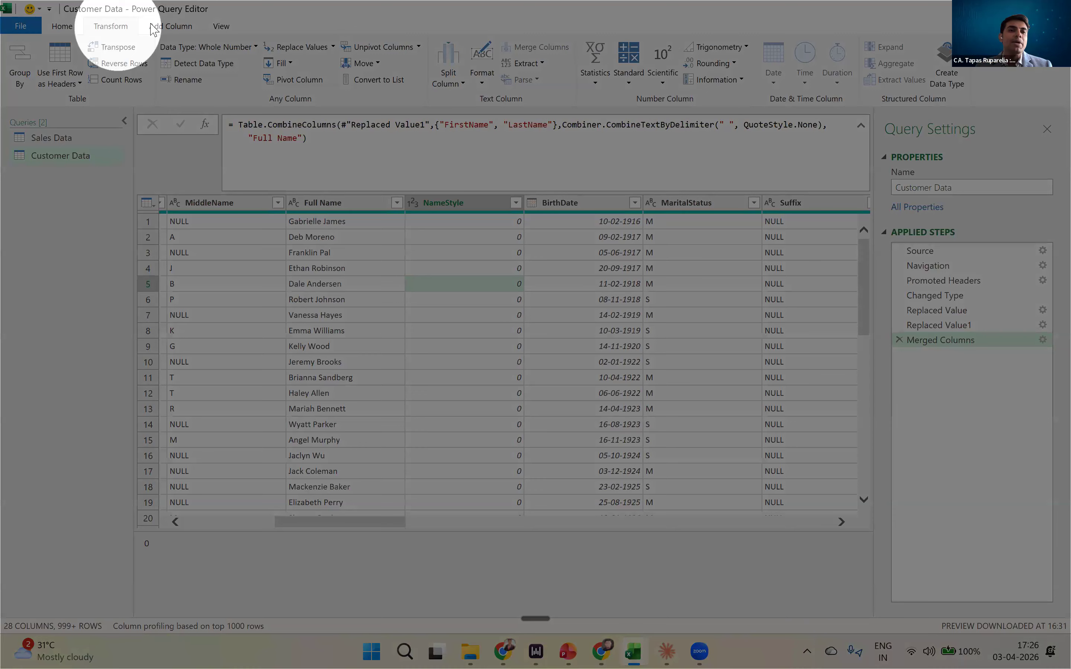
click(165, 28)
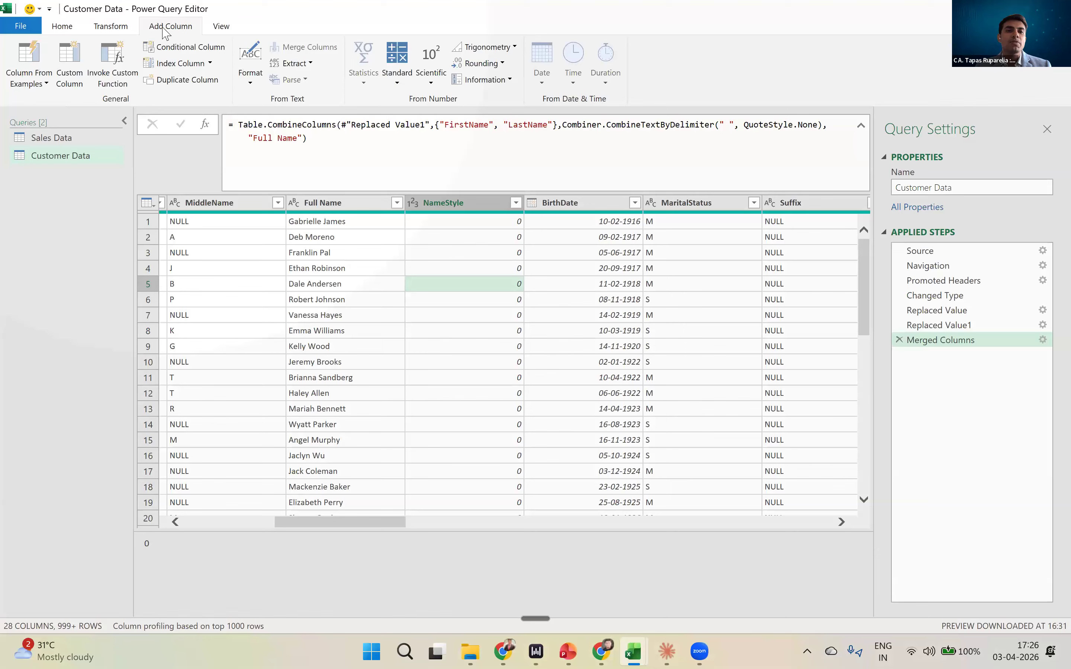
click(108, 27)
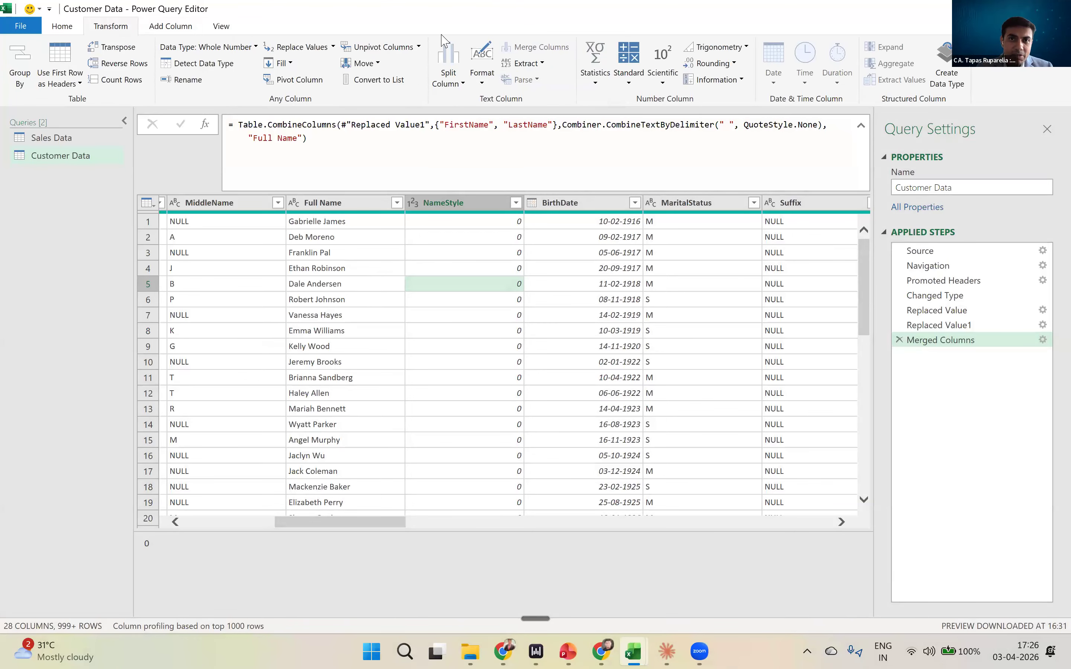
click(191, 26)
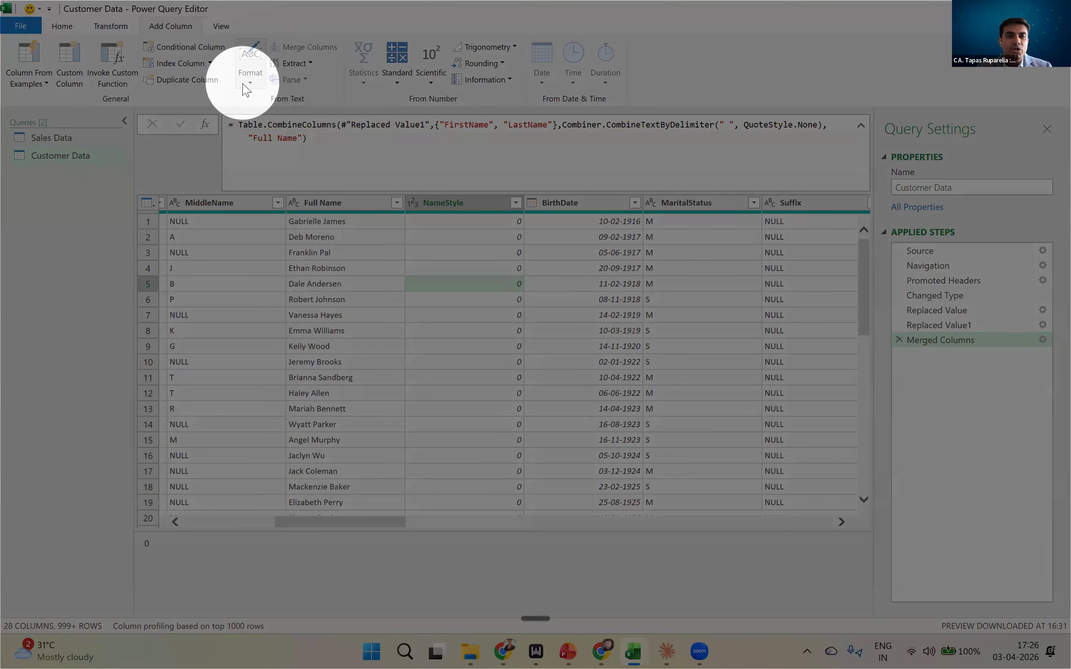
click(246, 76)
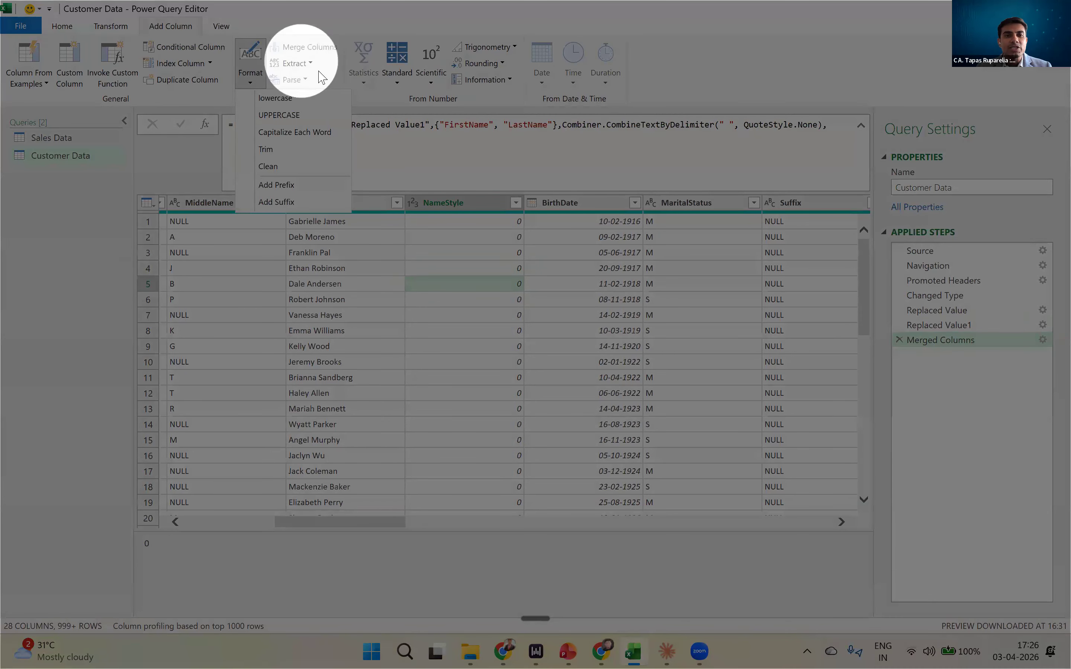
click(310, 77)
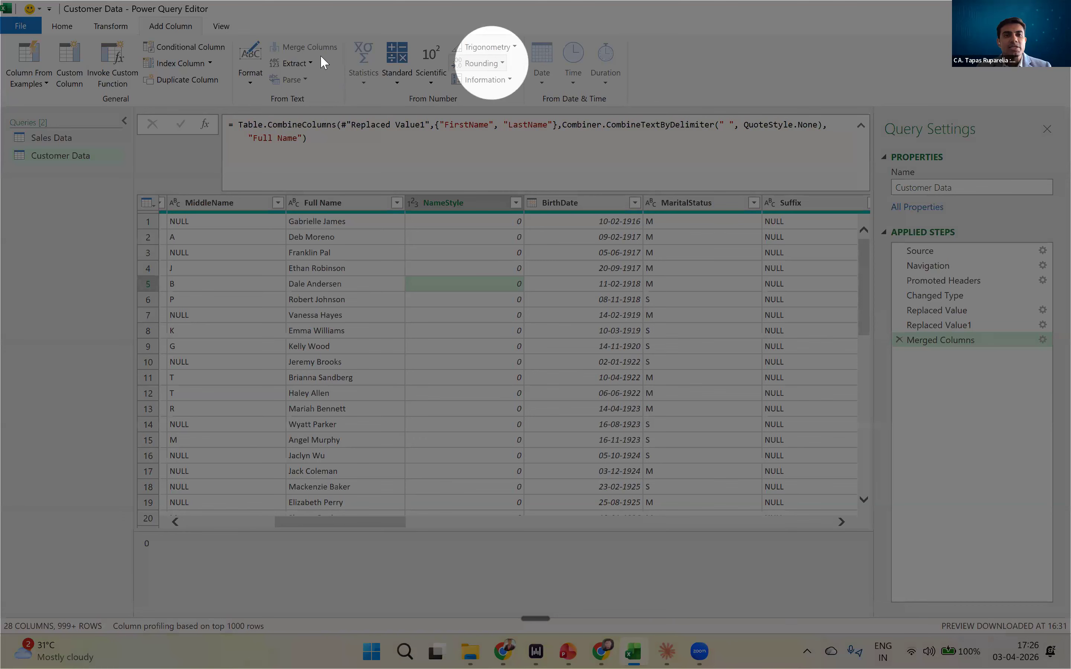
click(123, 28)
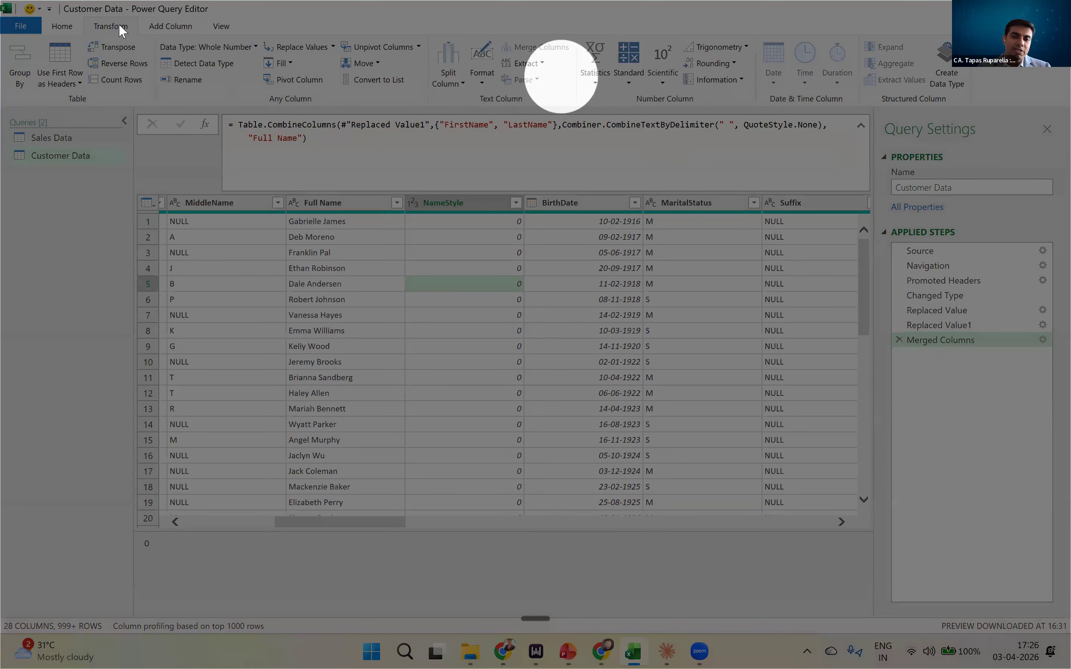
click(170, 26)
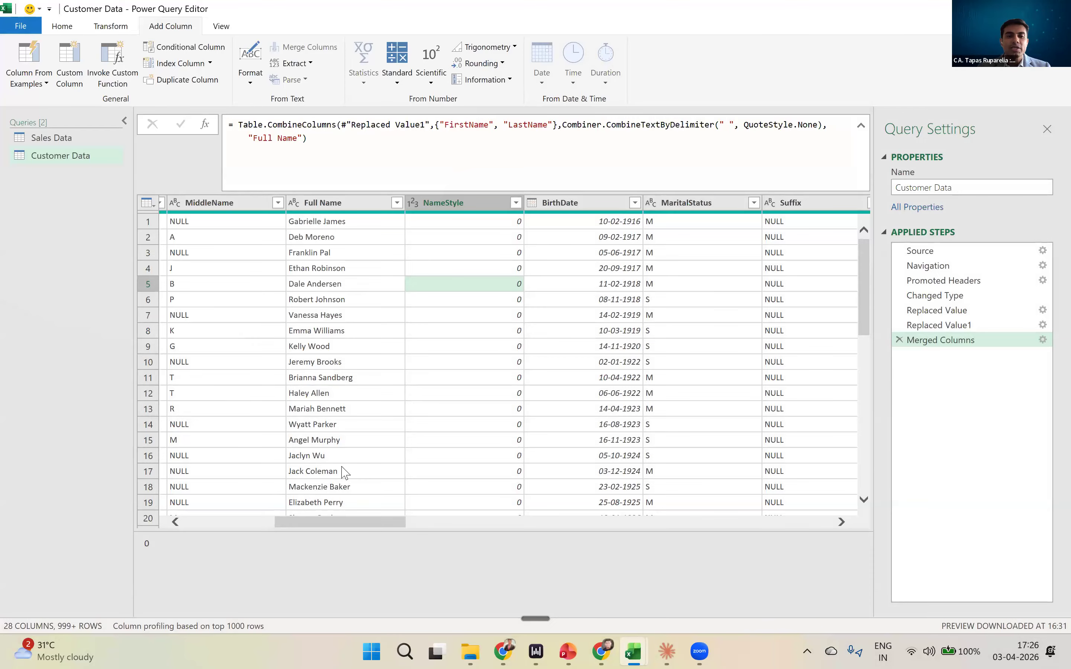
drag(328, 527, 318, 527)
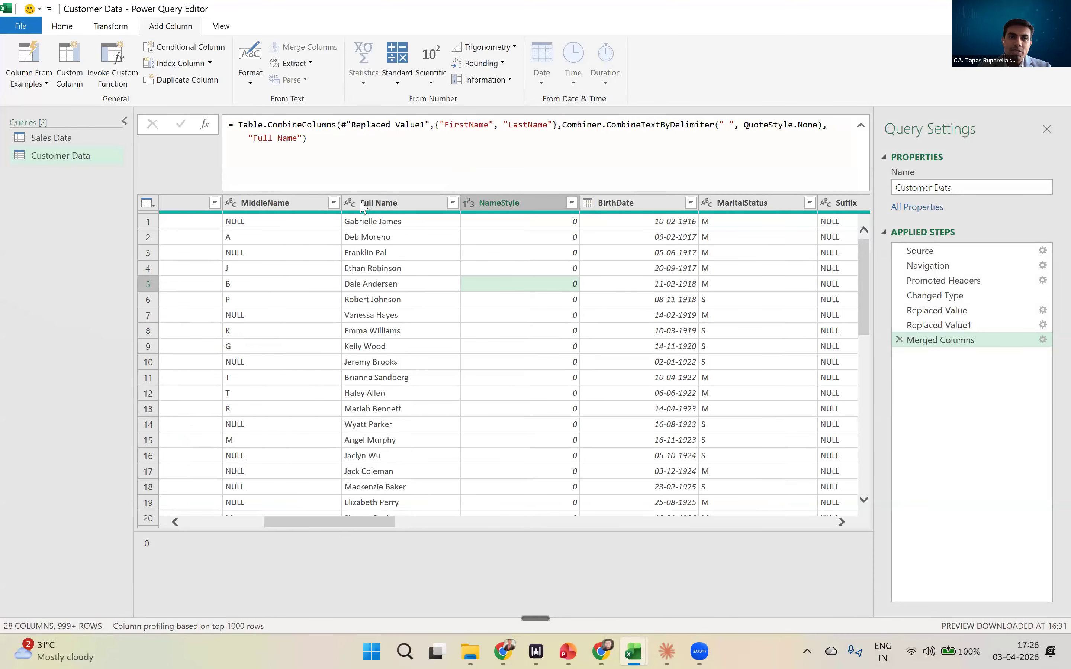
click(110, 25)
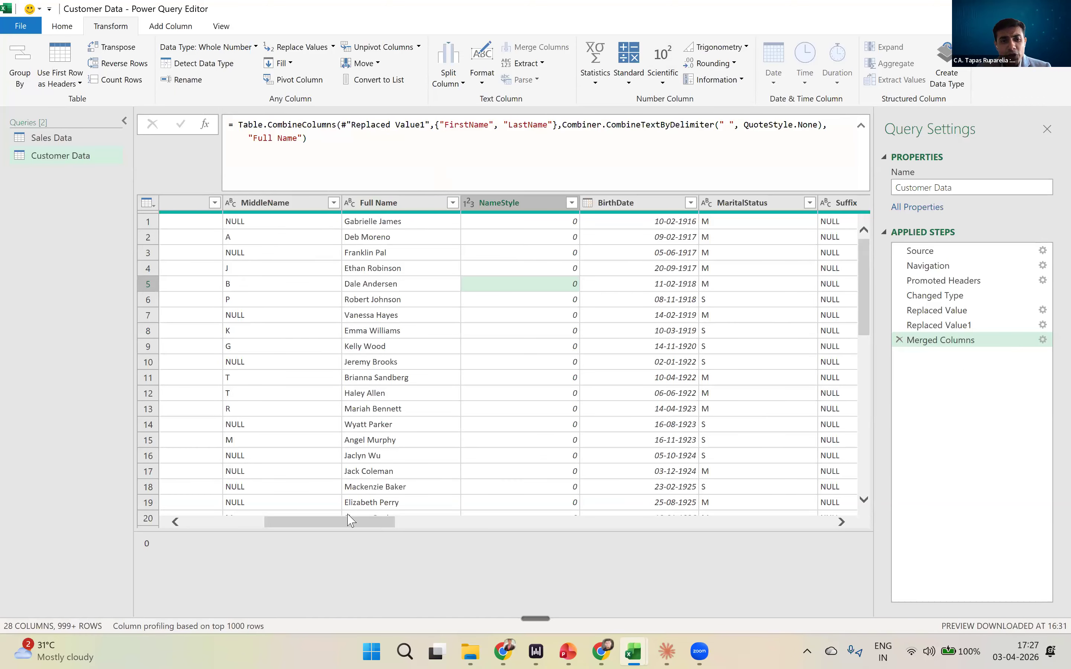
- Compare the table at the Replaced Value1 and Merged Columns steps to examine how the merge changes the FirstName and LastName columns
drag(349, 523, 320, 527)
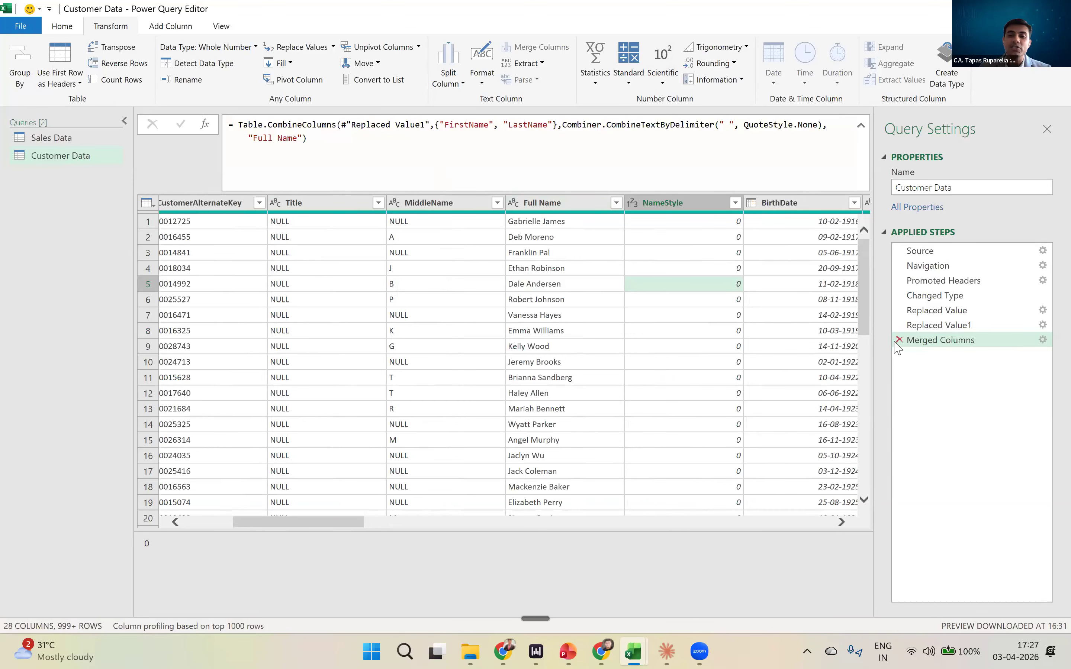
click(931, 328)
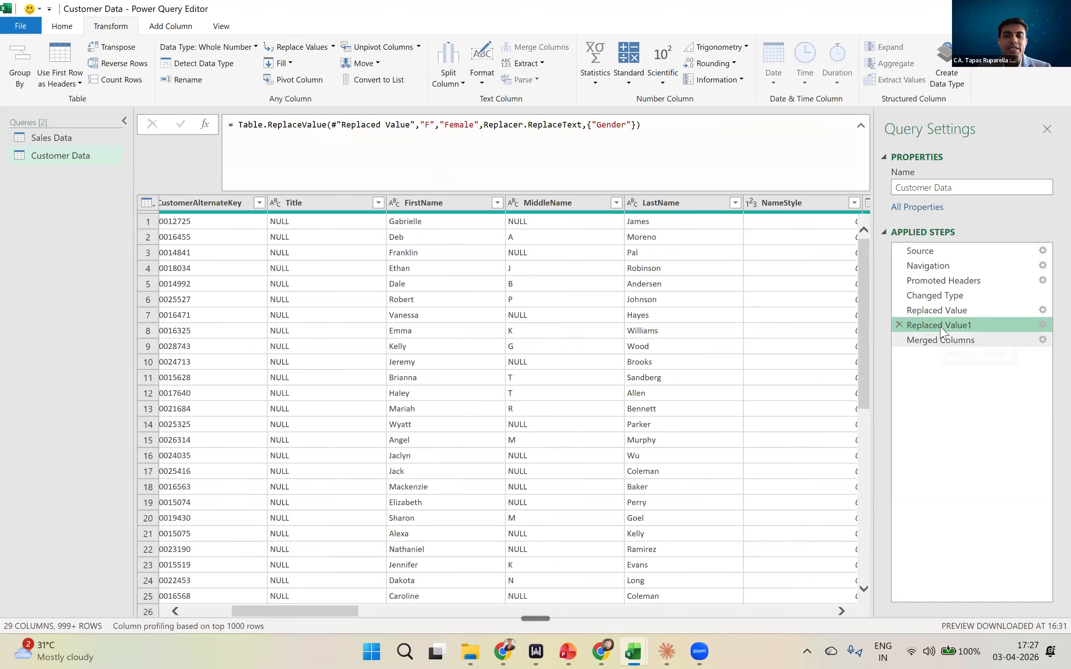
click(165, 28)
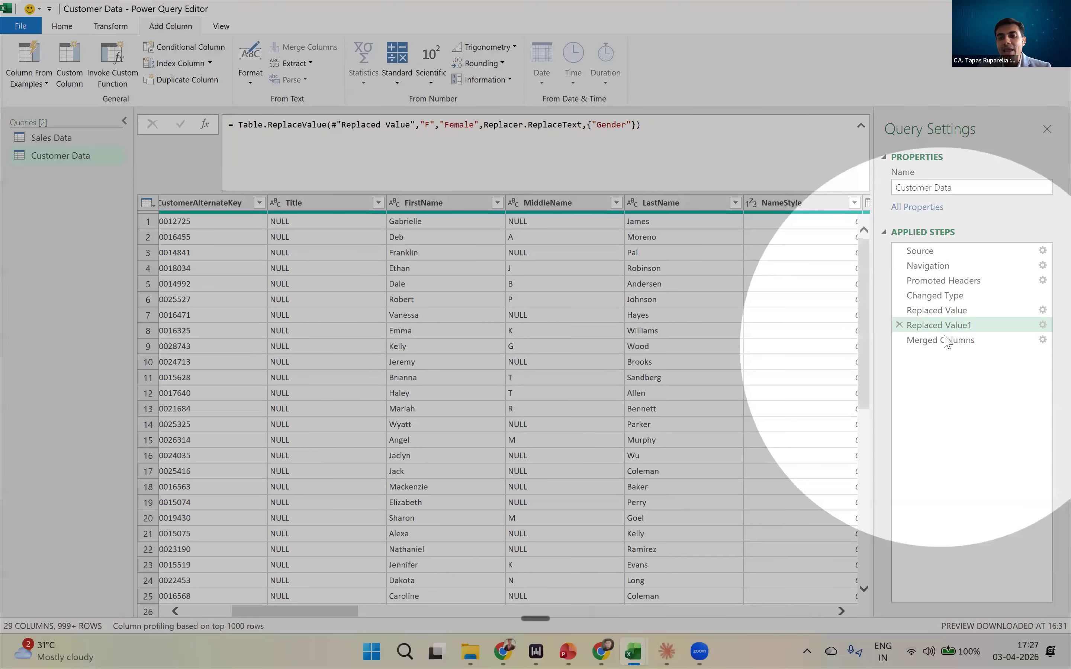
click(945, 341)
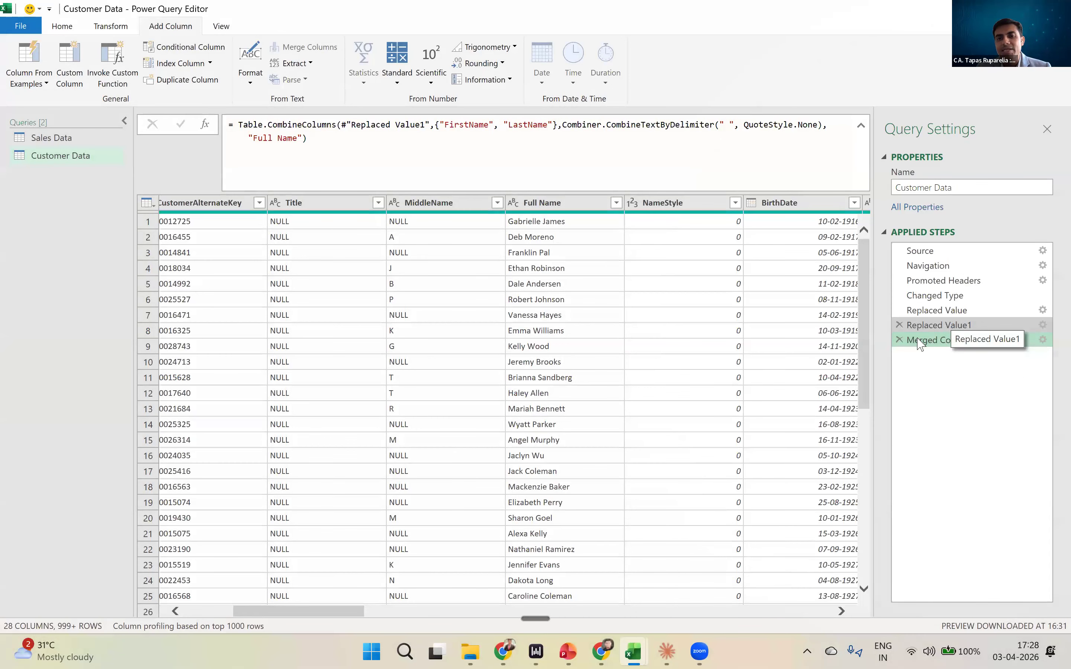
click(952, 325)
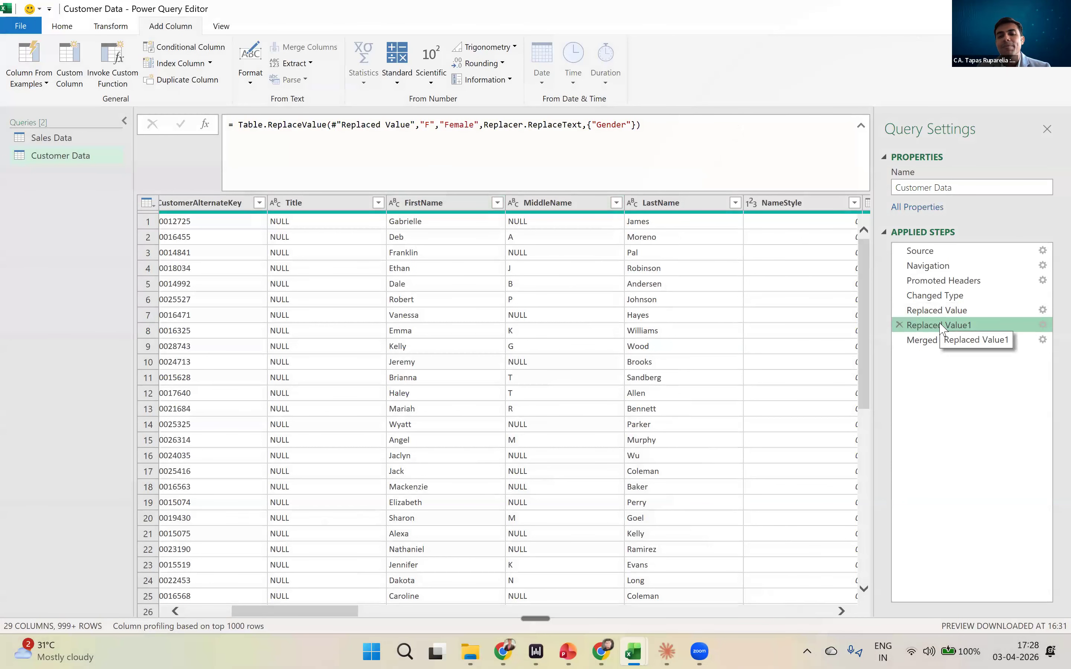
- Review the Customer Data query's applied steps in sequence from Source through Merged Columns, examining the formula and table at each
click(927, 254)
click(928, 266)
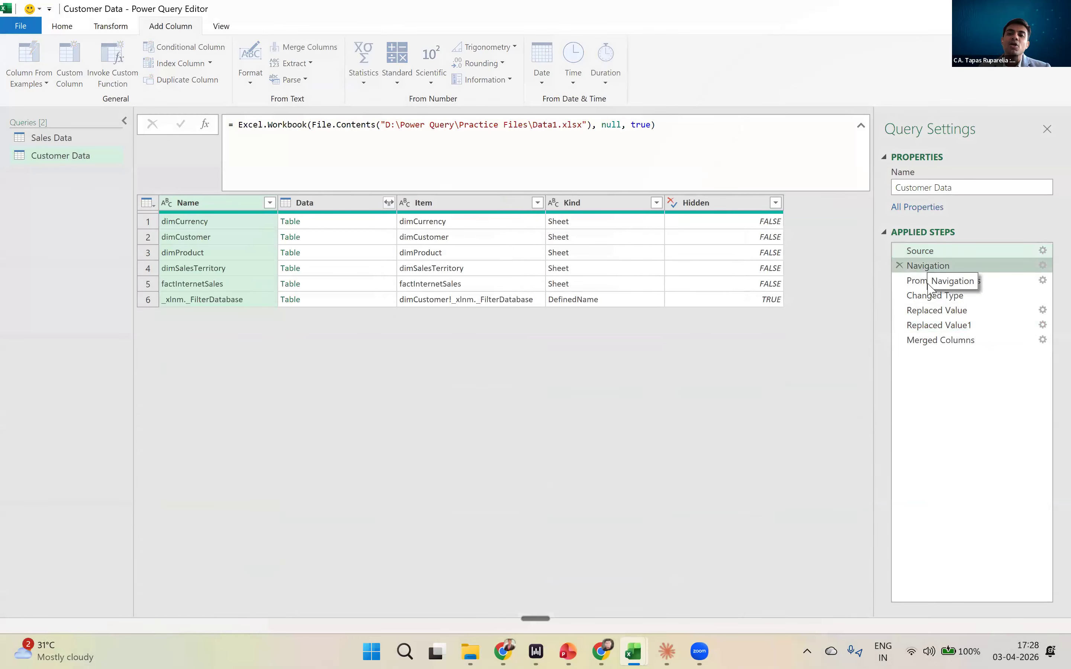
click(929, 282)
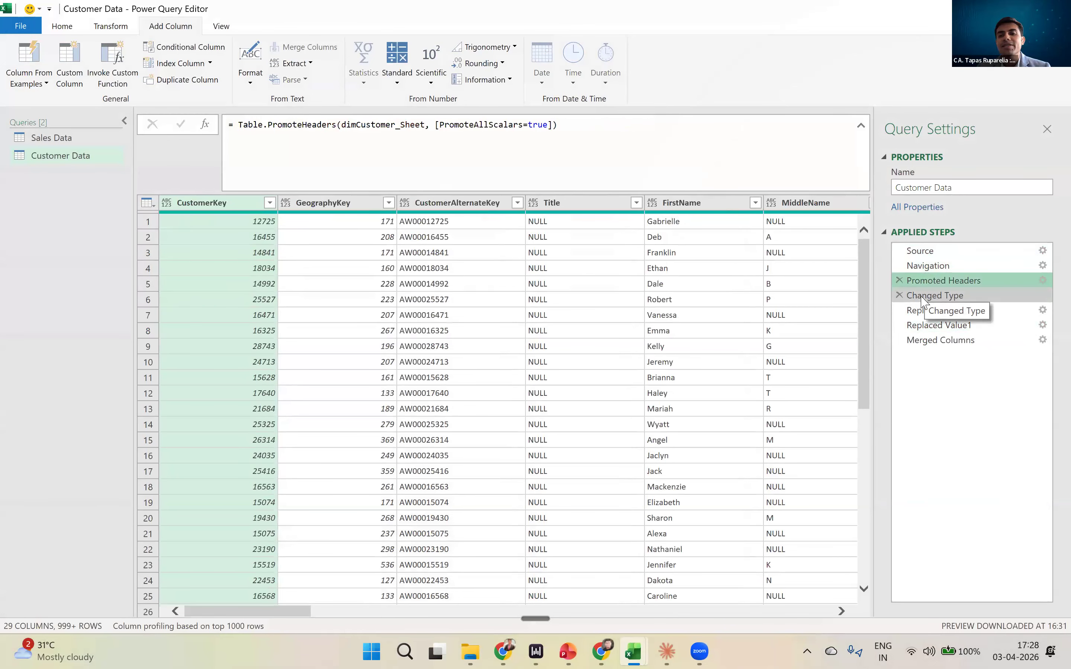
click(923, 298)
click(929, 312)
click(929, 326)
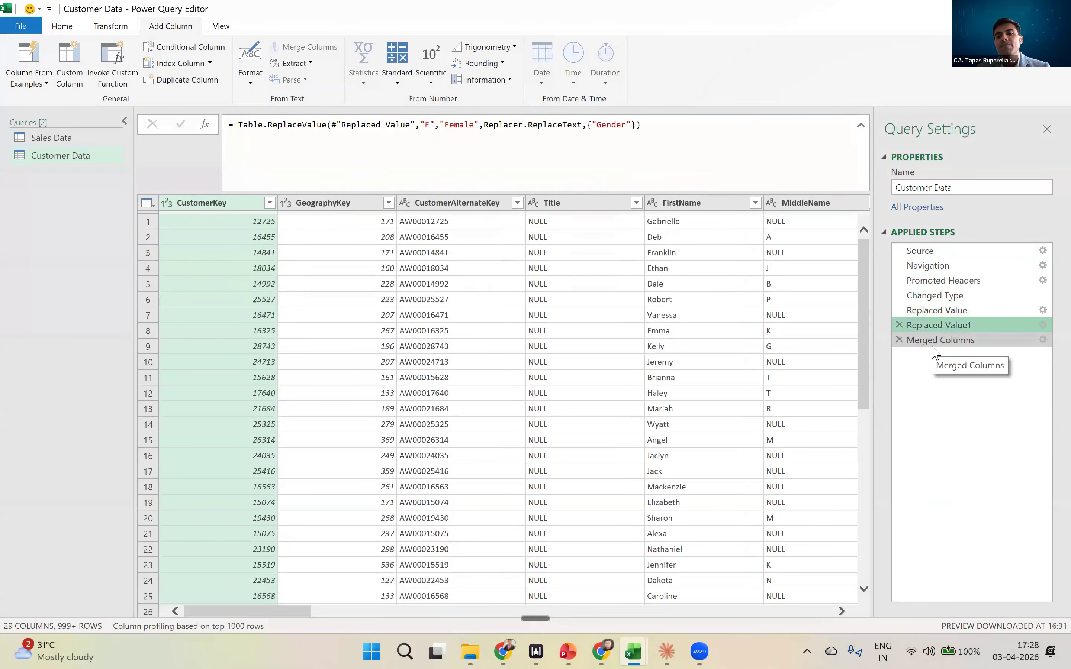
click(931, 341)
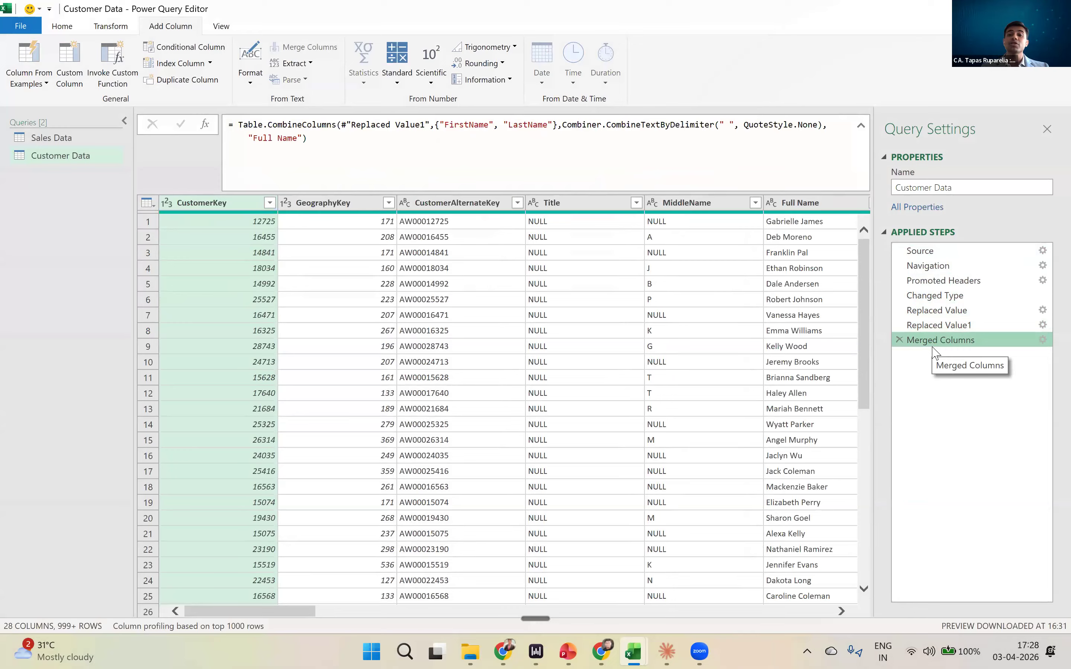
- At the Replaced Value1 step, select FirstName and LastName and insert an intermediate step that adds a merged column
click(937, 327)
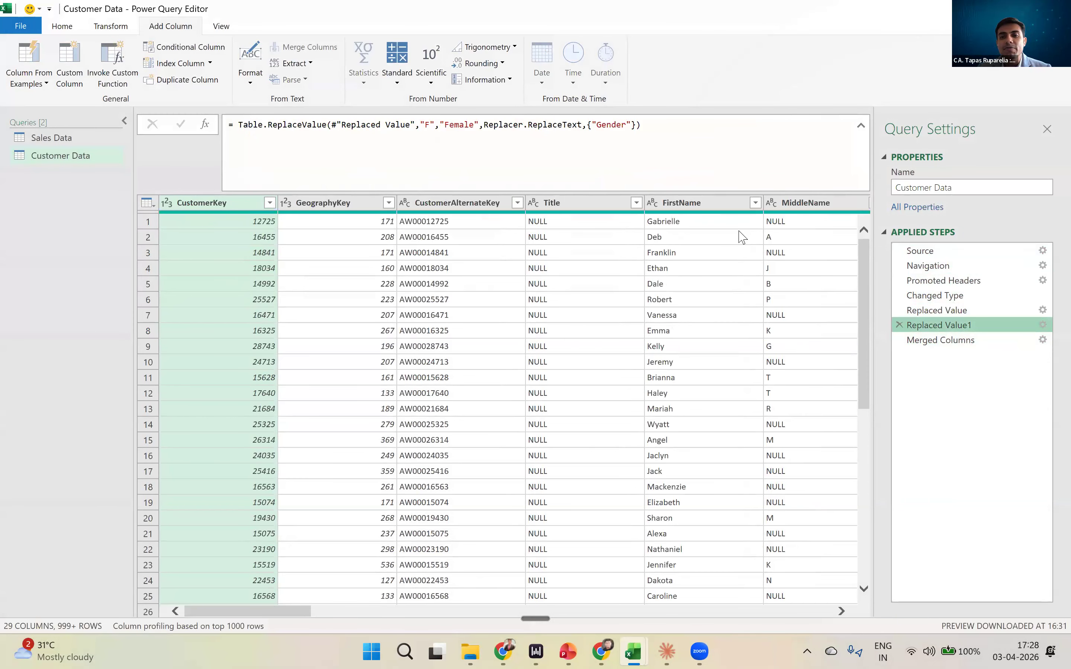
click(744, 256)
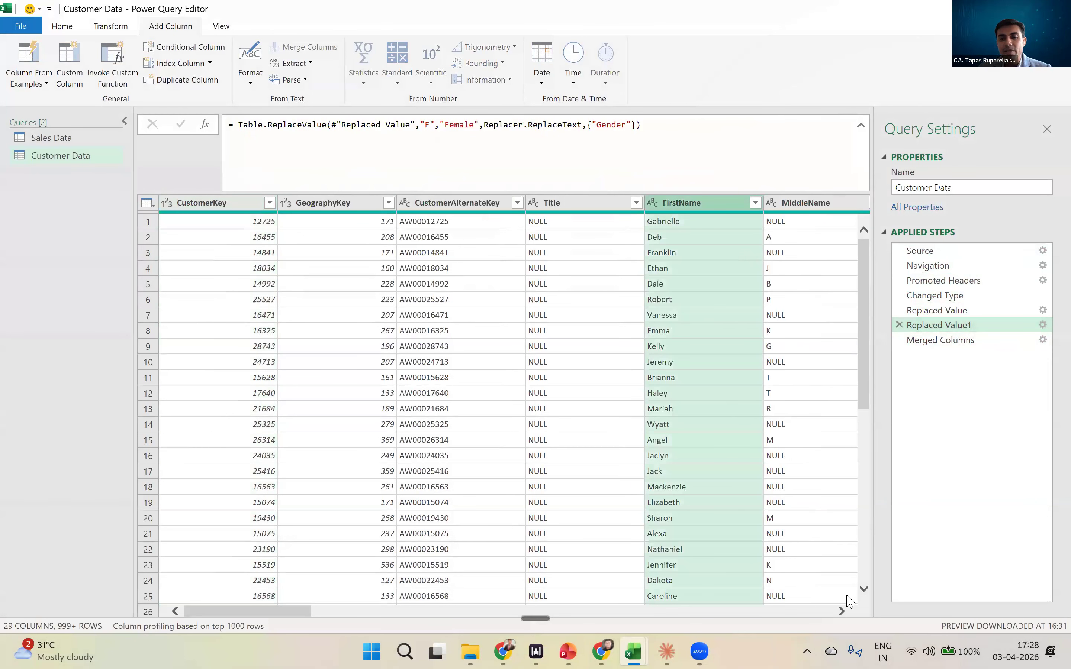
click(841, 612)
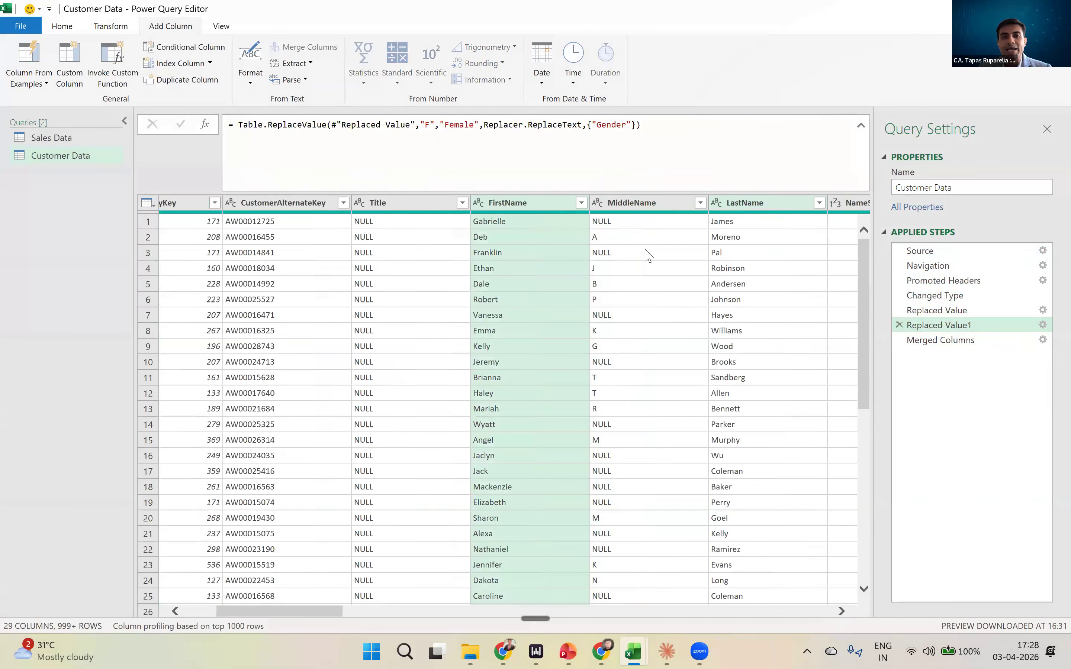
ctrl+click(731, 208)
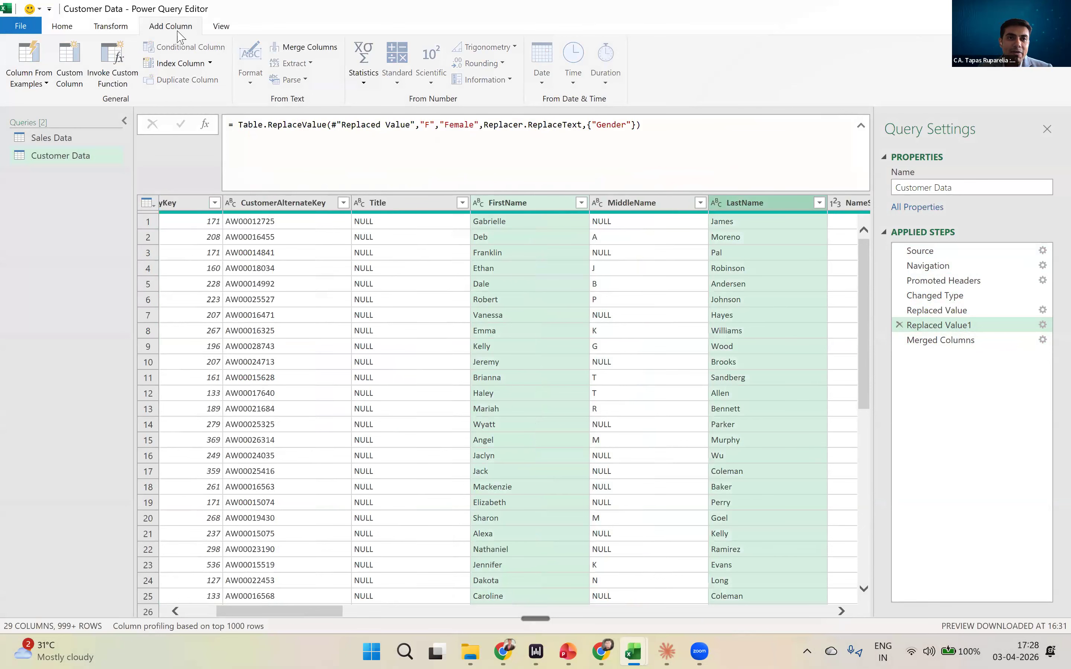
click(111, 27)
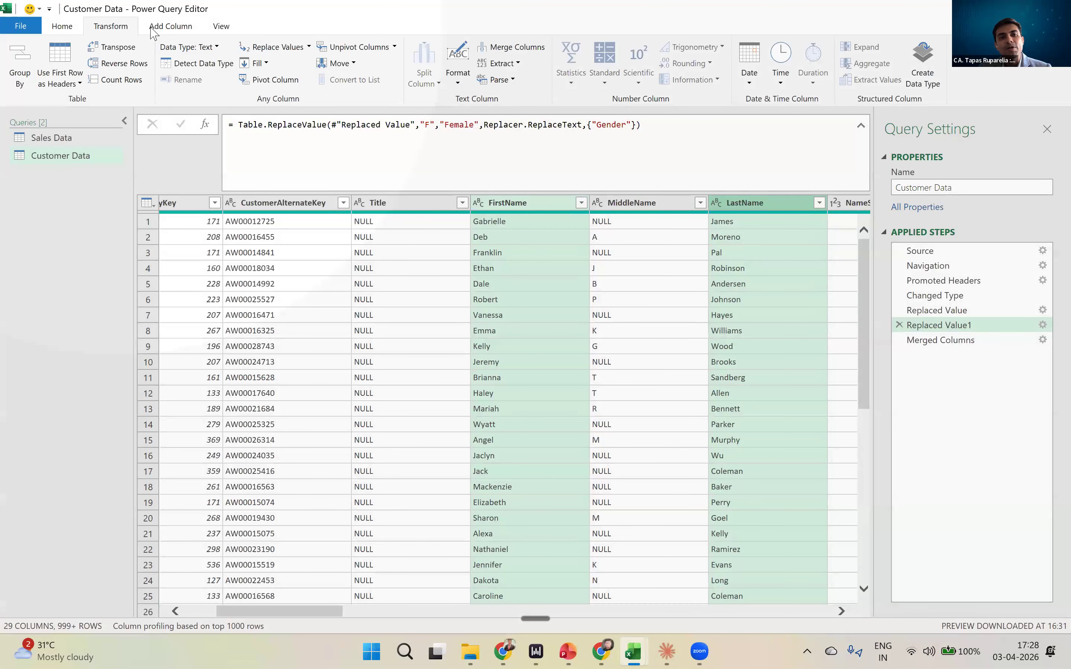
click(153, 28)
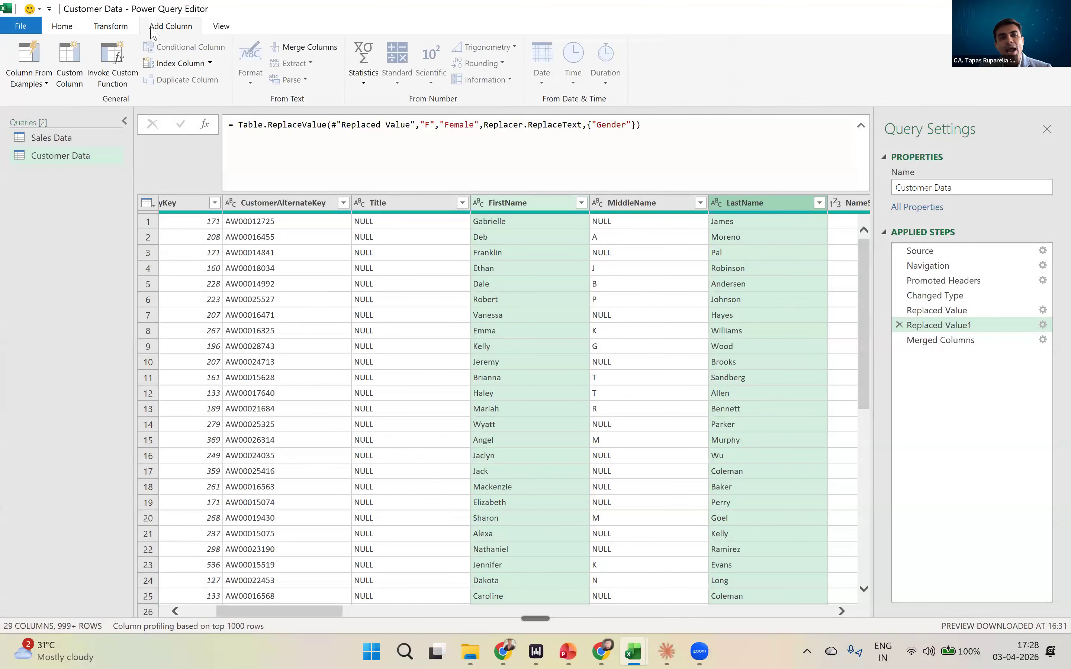
click(308, 48)
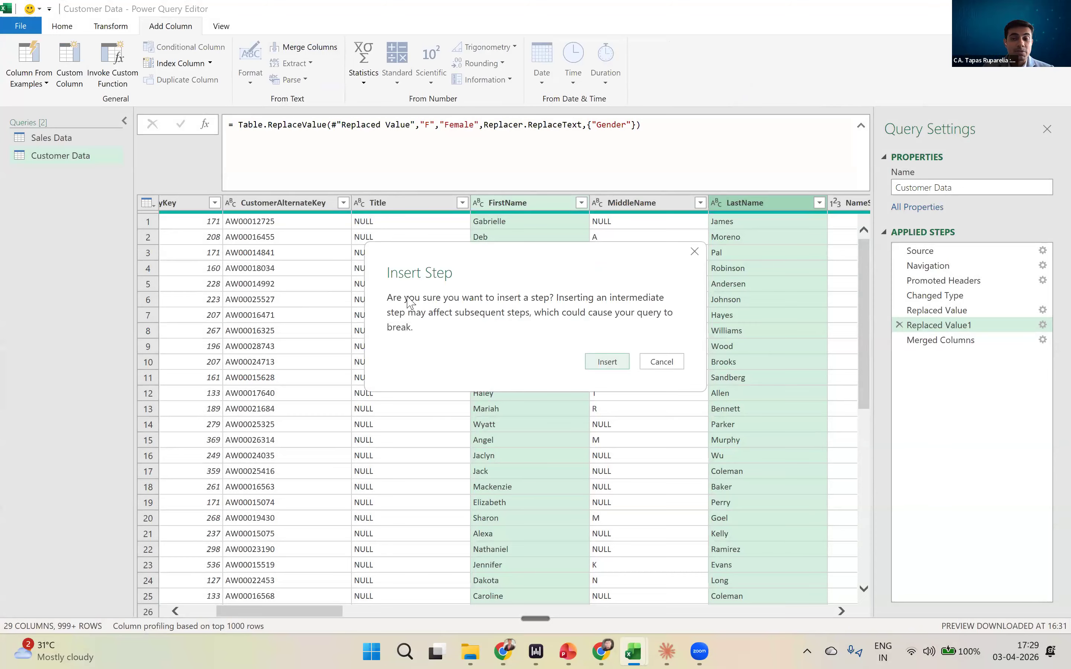
click(606, 362)
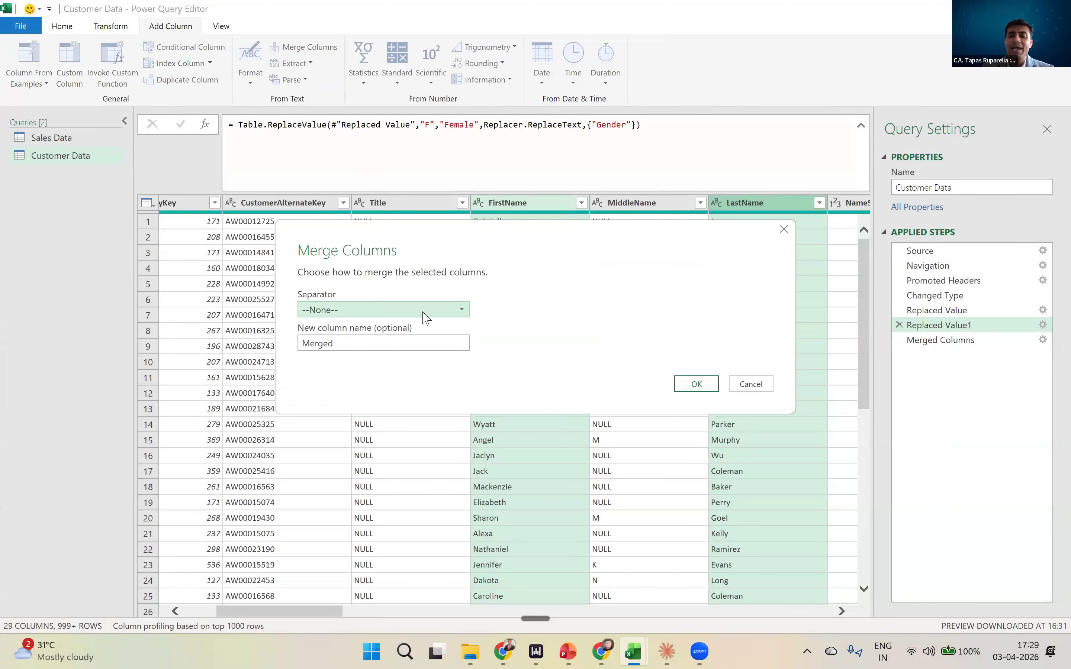
- Create the merged column with Comma as the separator and Full Name2 as the new column name
click(425, 316)
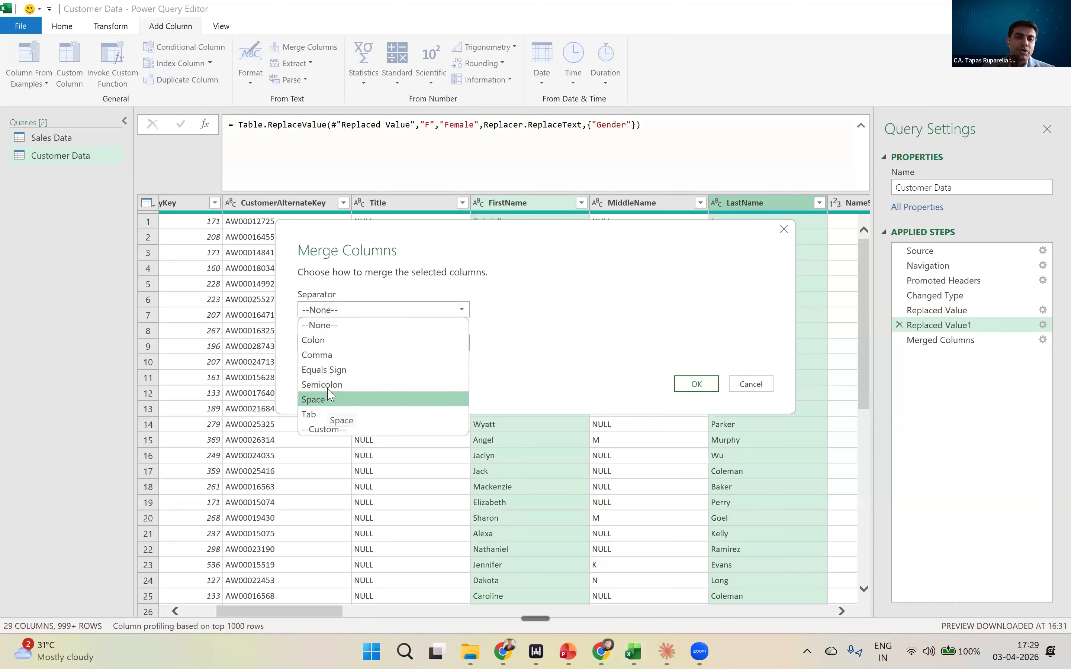
click(328, 356)
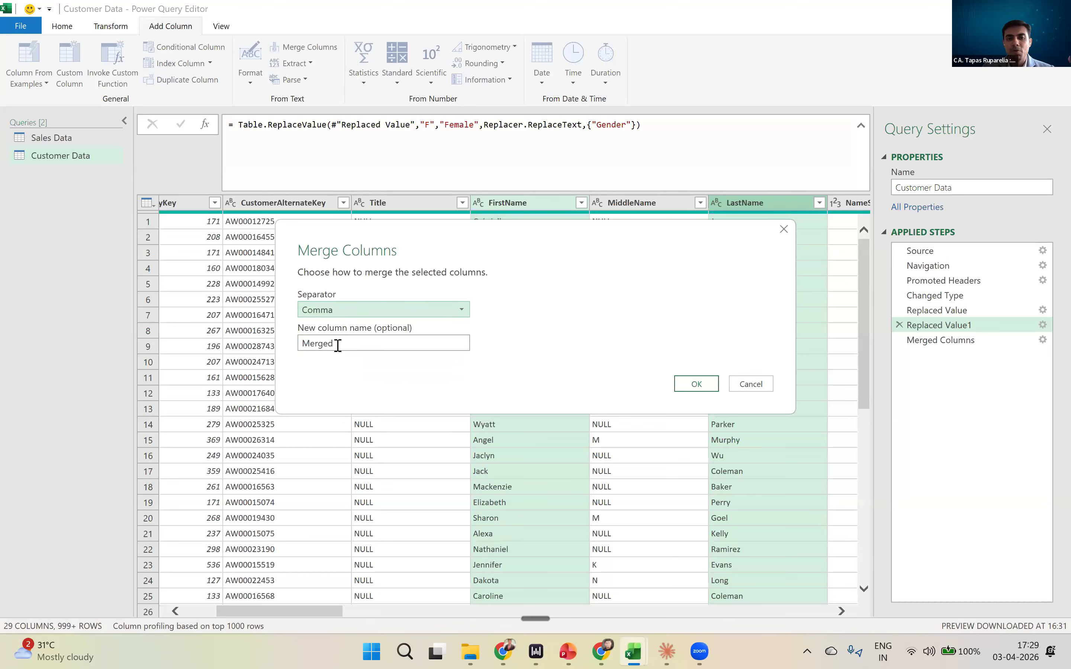
double_click(342, 348)
text(F)
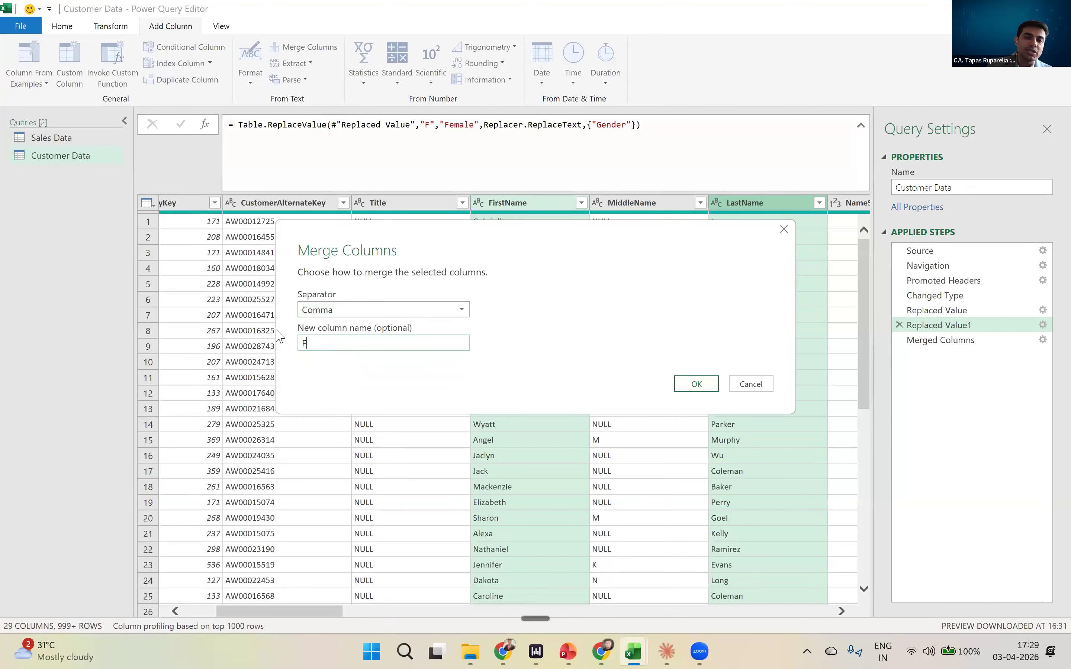
text(ull Name2)
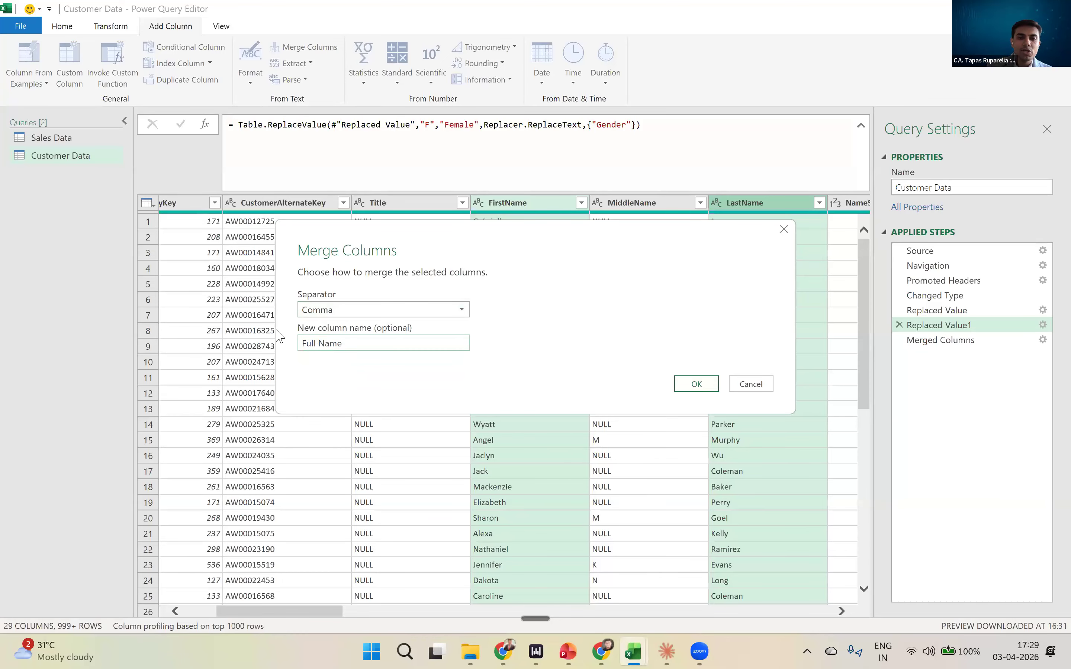
click(696, 383)
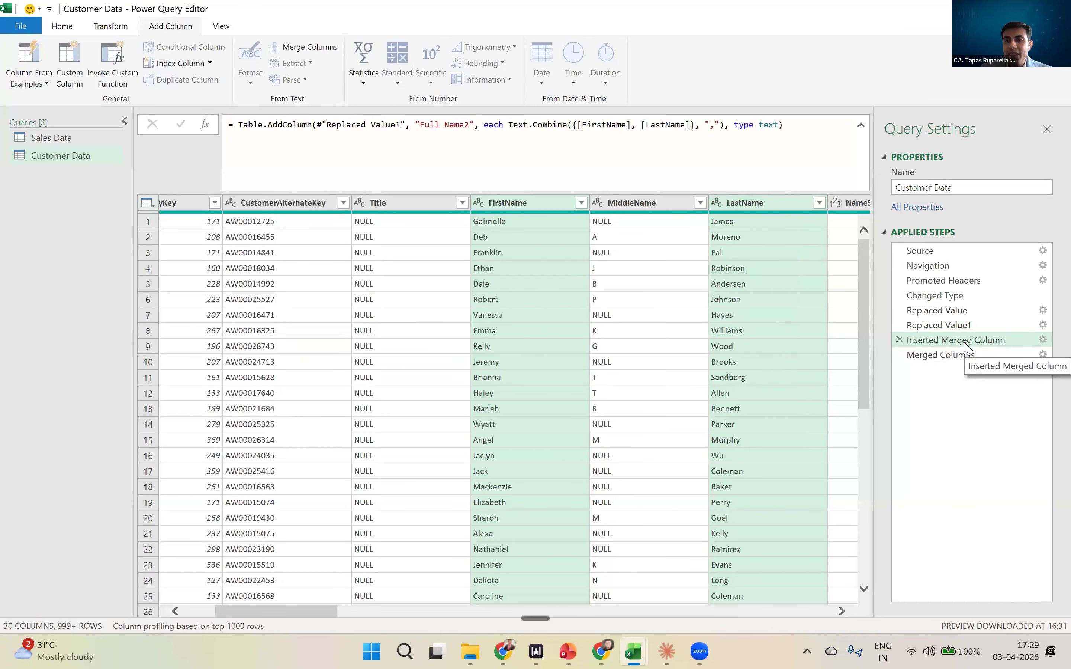
- Examine the Full Name2 column at the Inserted Merged Column step and compare it with Full Name at the Merged Columns step
click(967, 347)
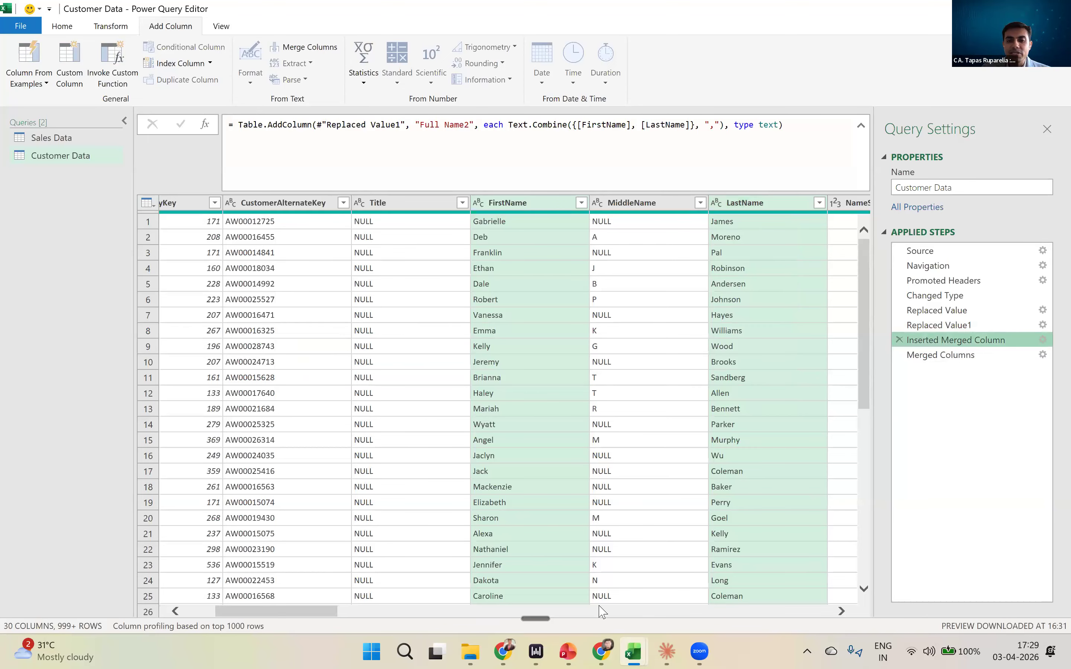
drag(325, 612, 868, 514)
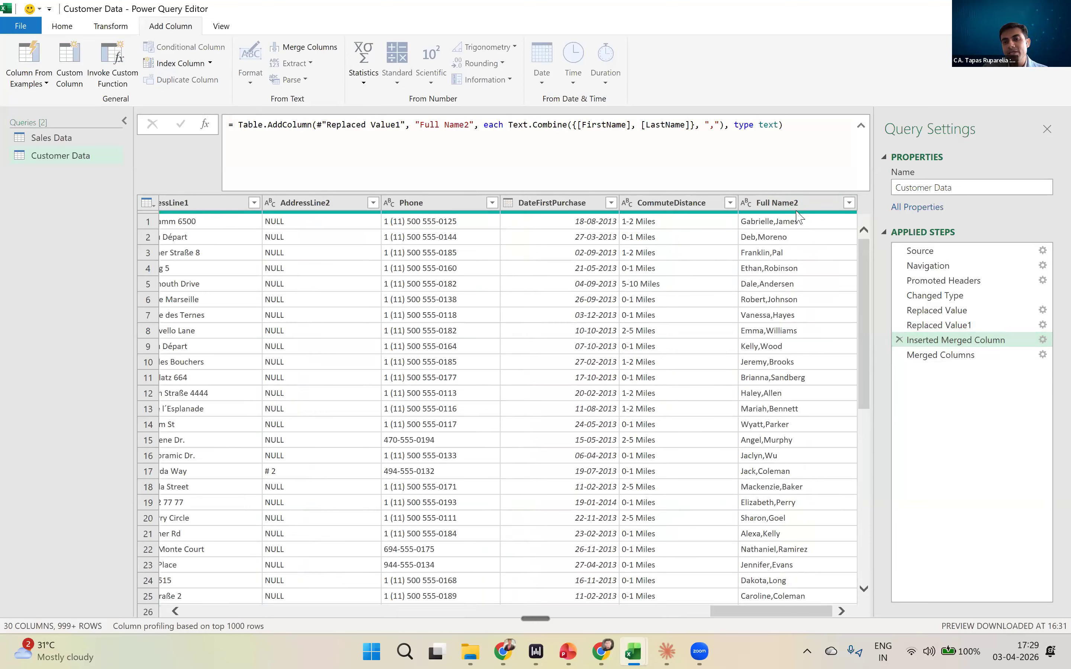
click(943, 360)
drag(826, 611, 293, 592)
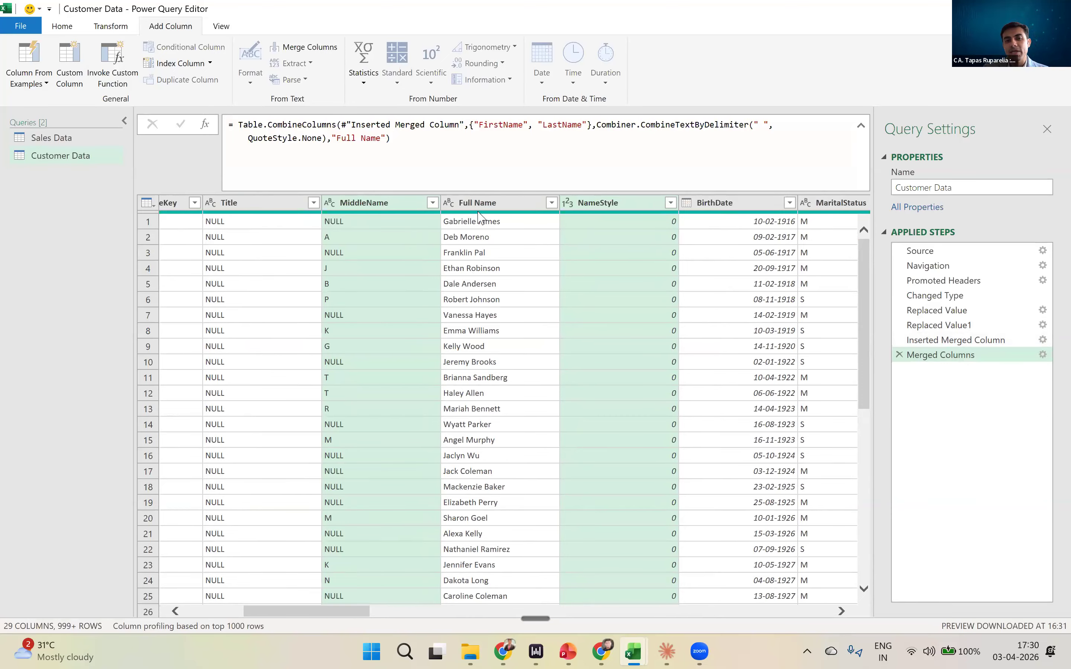
drag(357, 612, 814, 613)
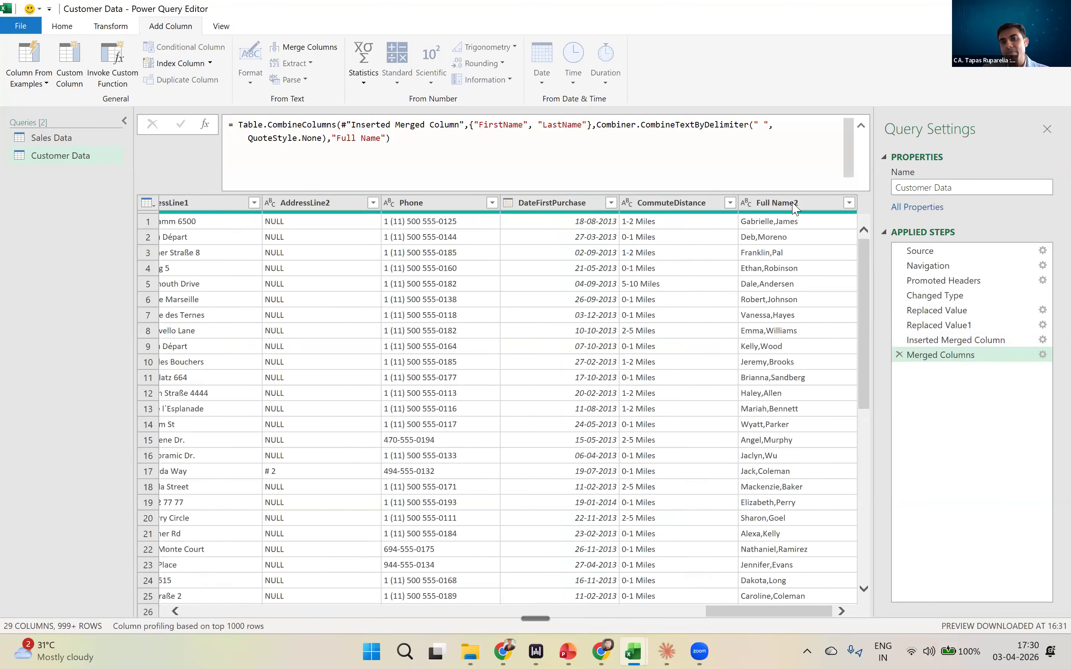
key(ctrl)
key(ctrl)
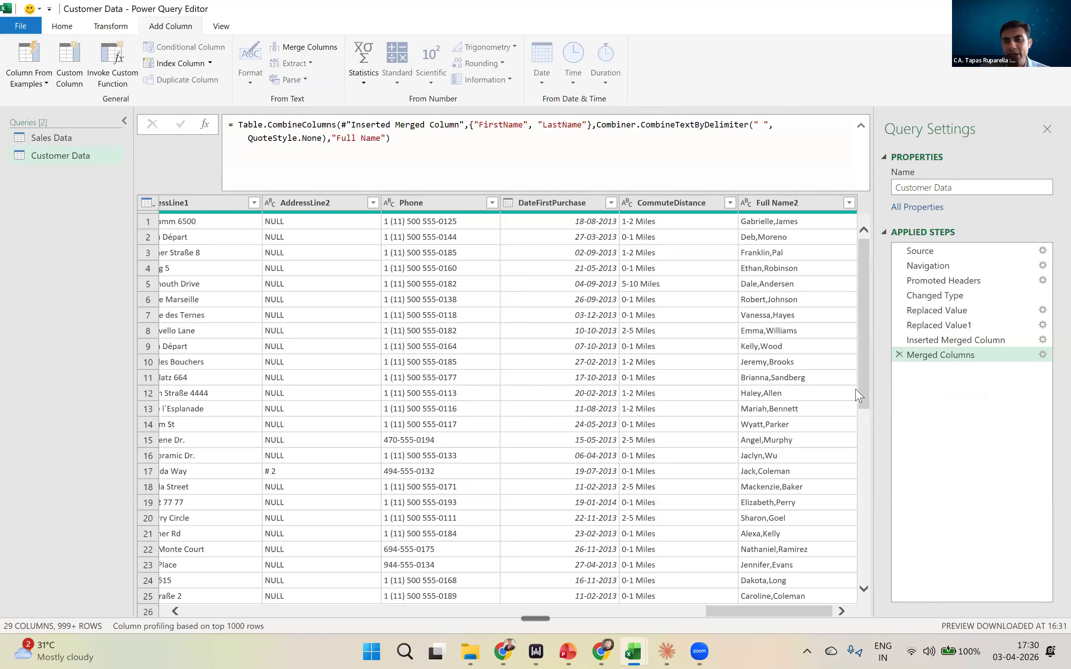
- Delete the Inserted Merged Column step from the Customer Data query
click(899, 340)
click(898, 339)
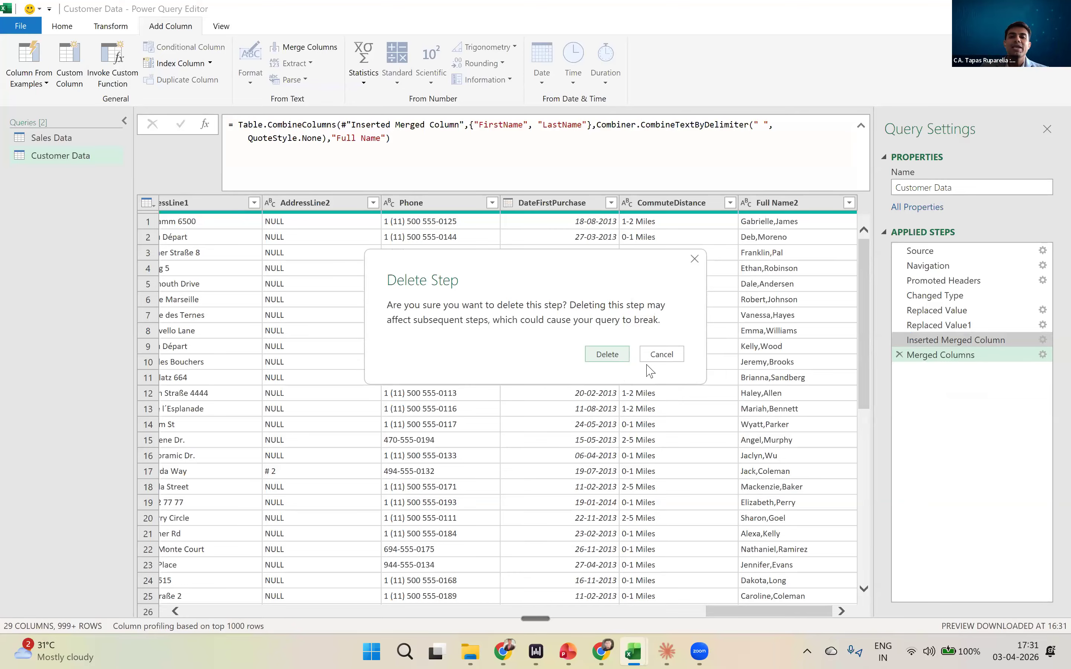
click(615, 354)
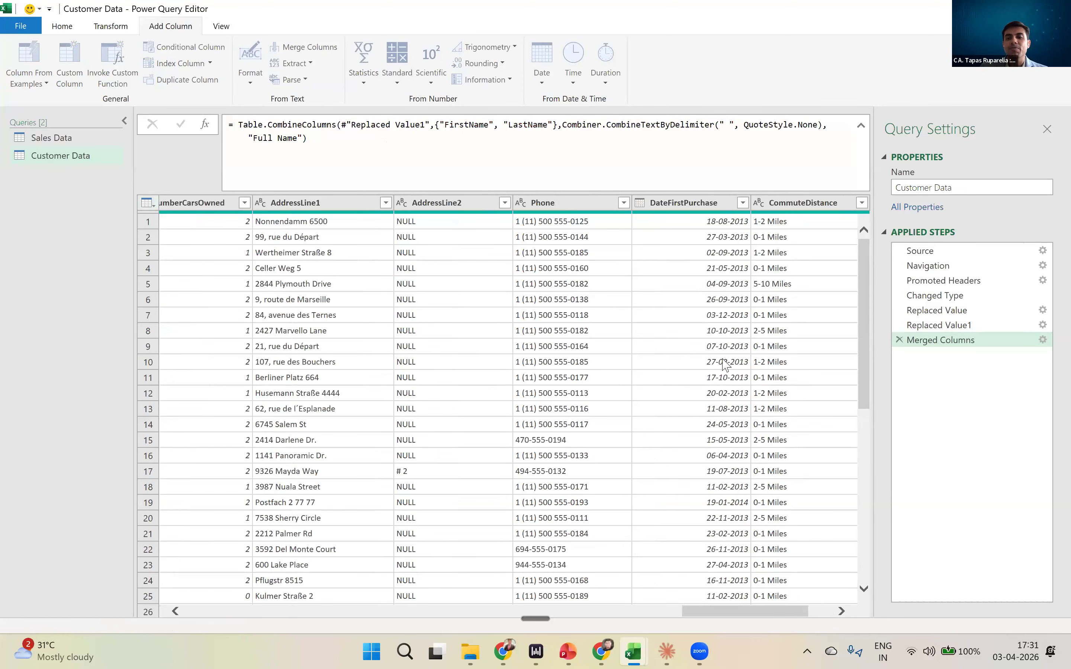
- Inspect the Full Name, Title and MiddleName columns at the Merged Columns step
drag(764, 617, 363, 592)
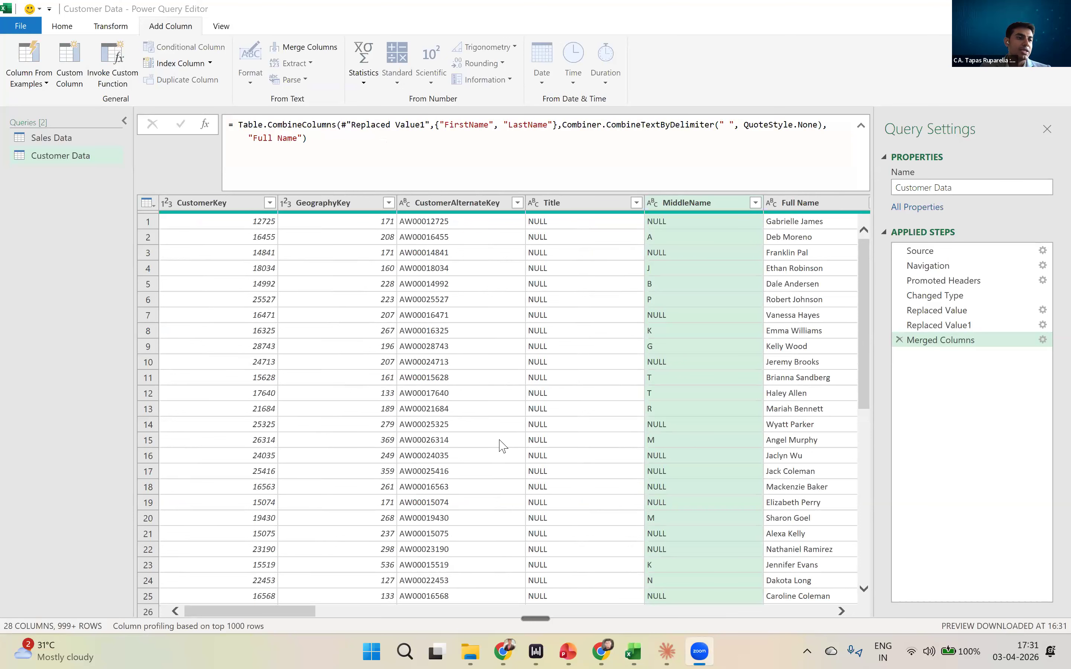
click(790, 408)
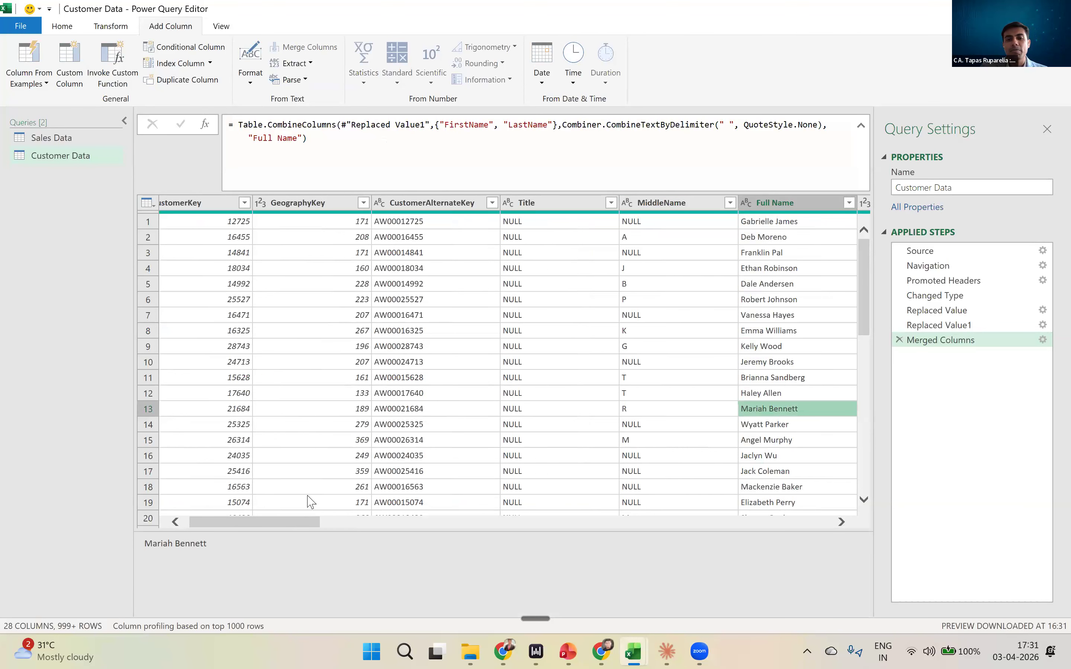
click(298, 522)
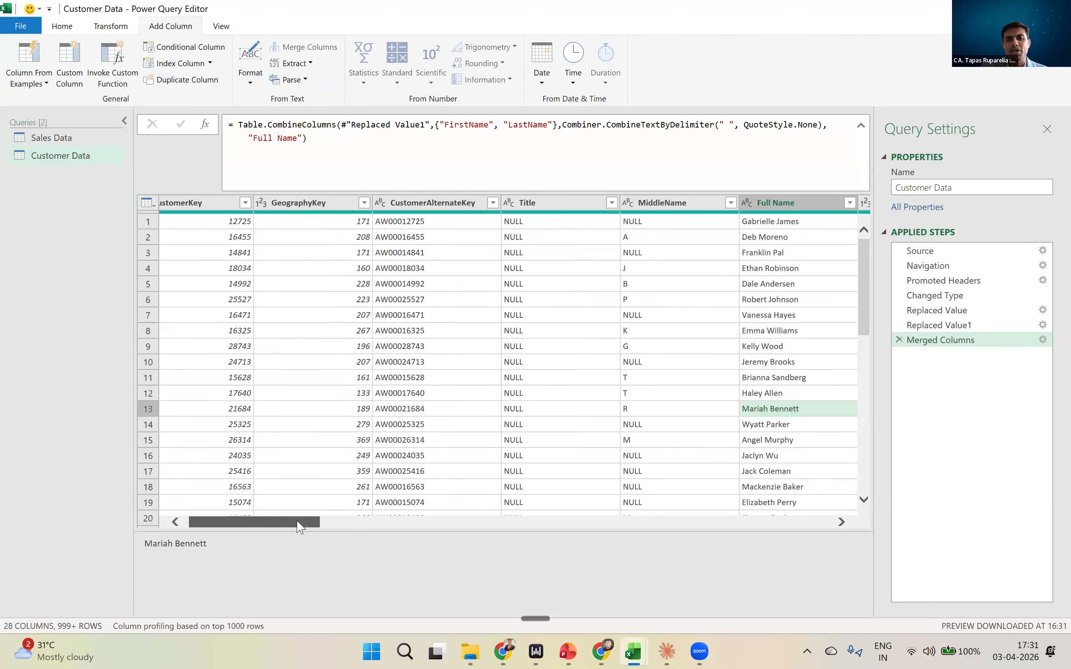
click(574, 208)
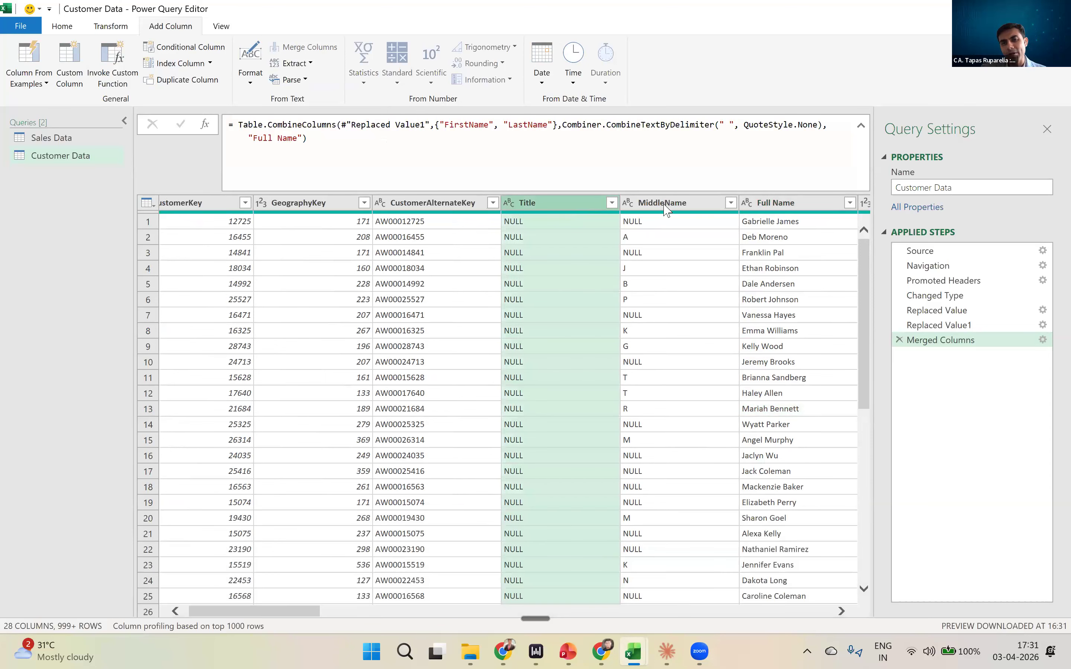
click(667, 205)
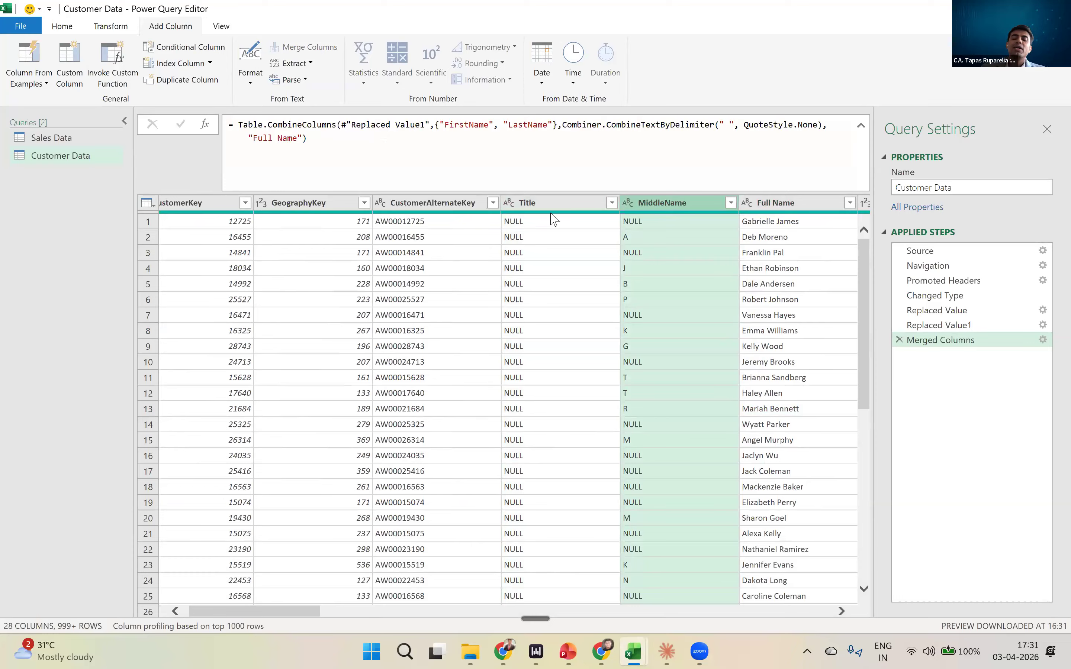
mouse_move(551, 214)
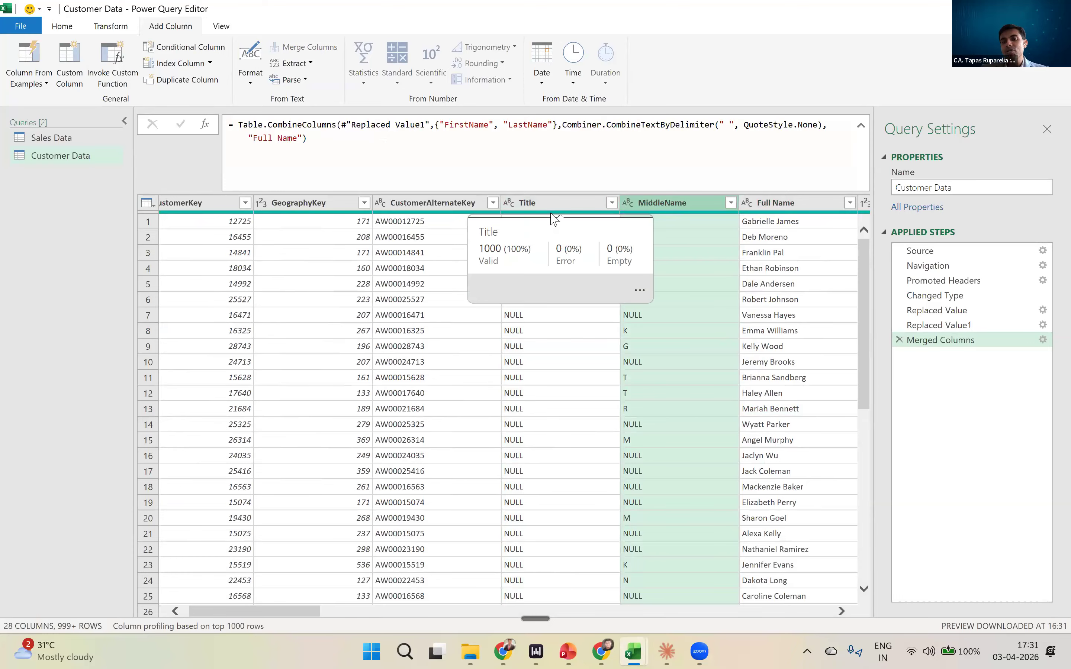
- Look across the Customer Data columns as far as CommuteDistance at the Merged Columns step
click(385, 366)
drag(301, 526, 840, 499)
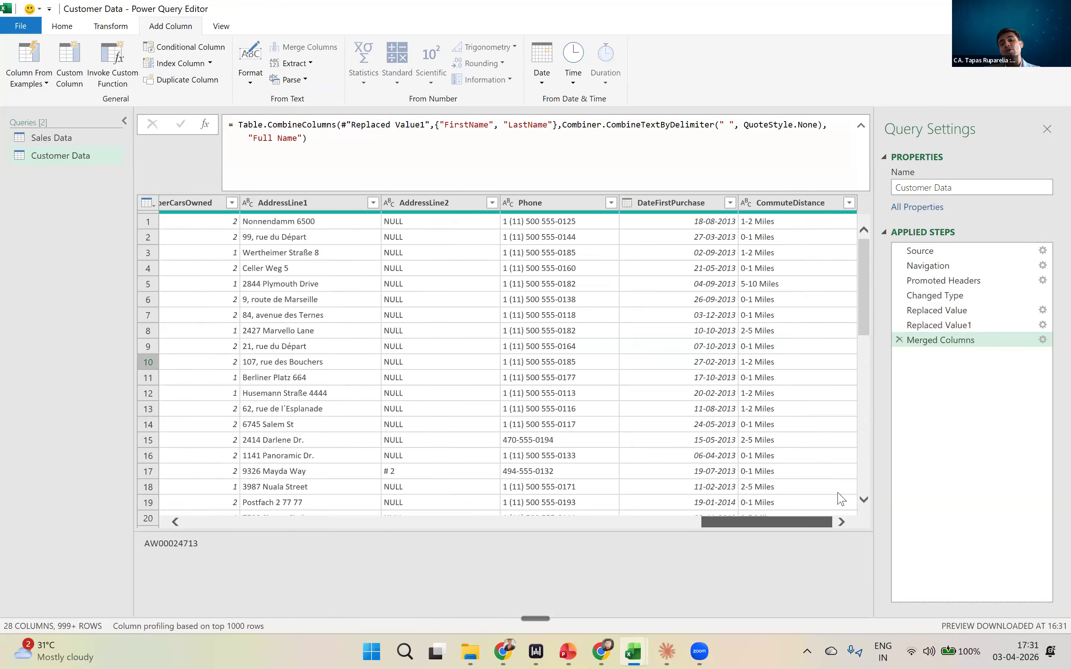
drag(766, 523, 249, 522)
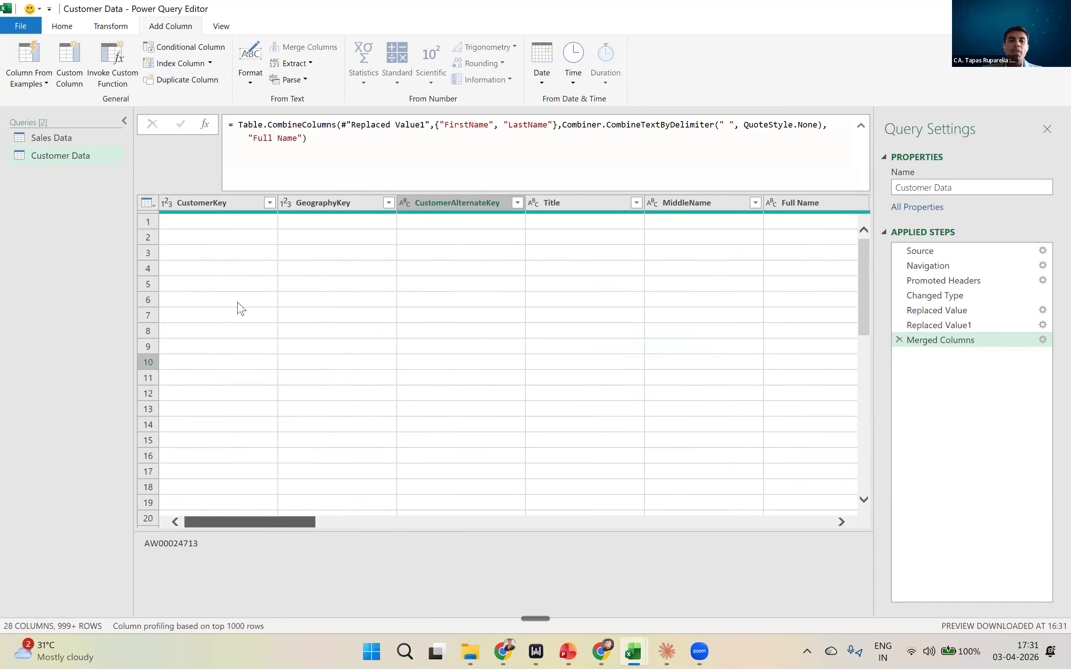
click(234, 207)
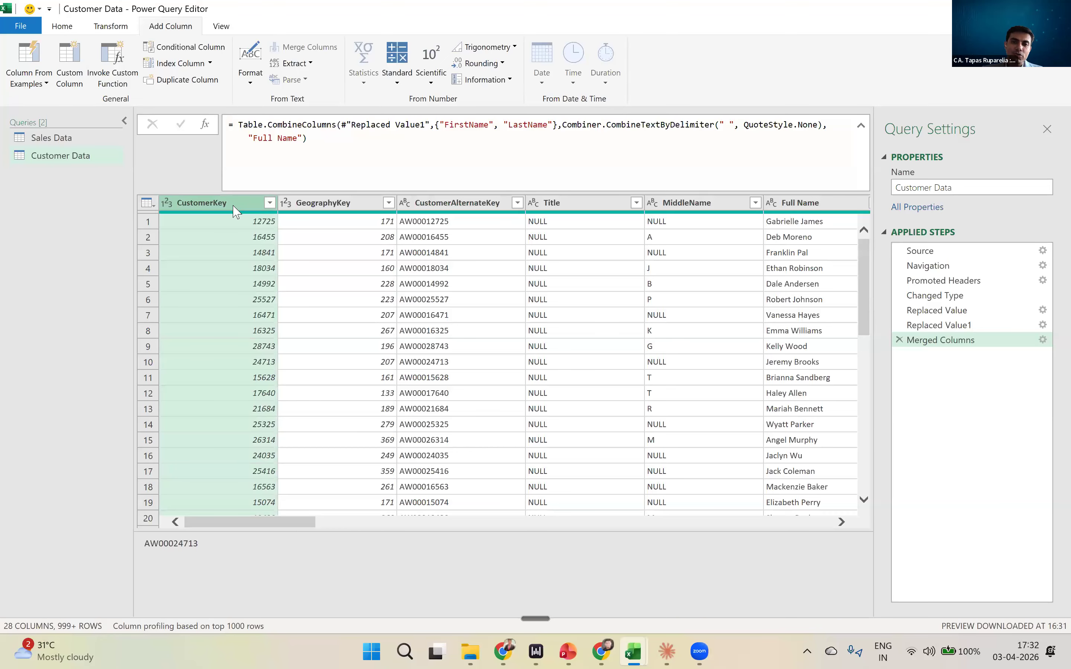
key(shift+Right)
key(shift+Right)
key(shift+Right)
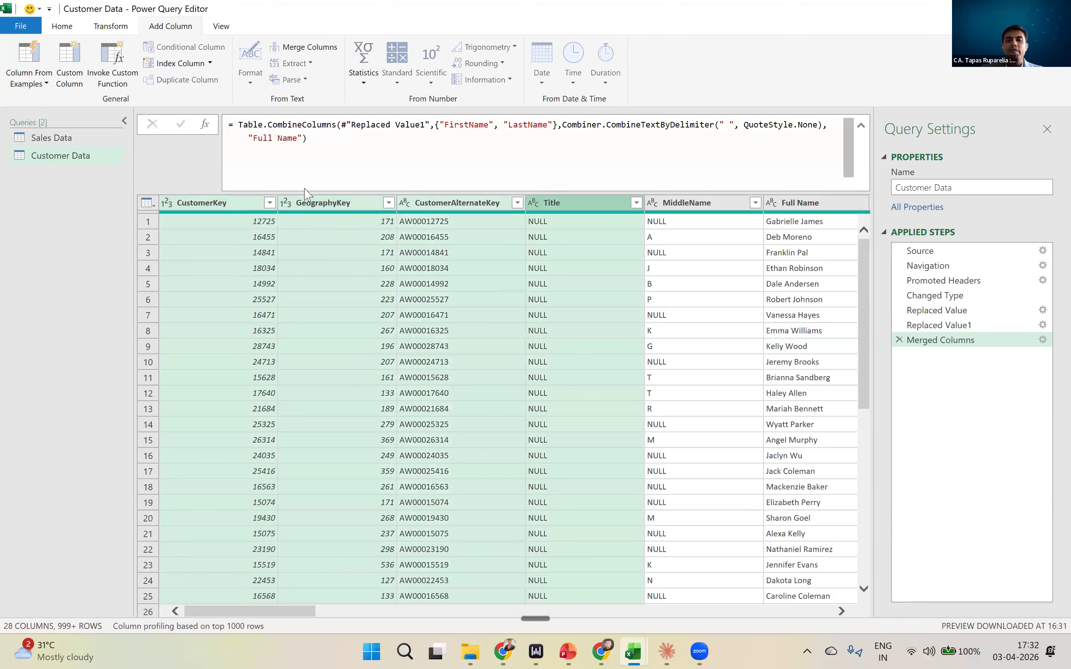
right_click(313, 207)
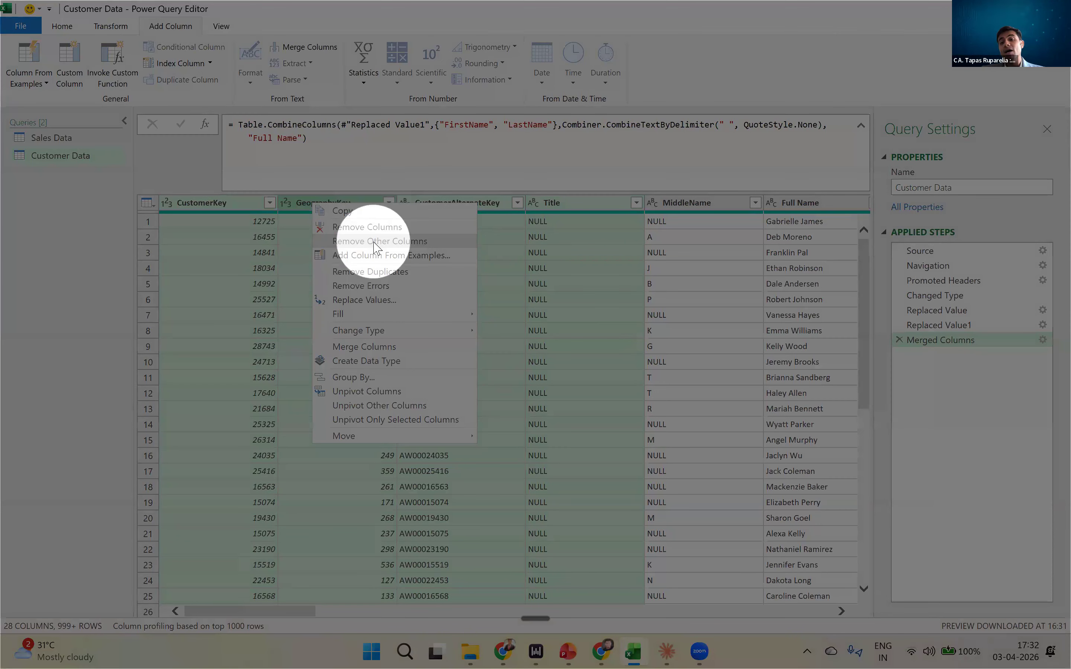
click(562, 269)
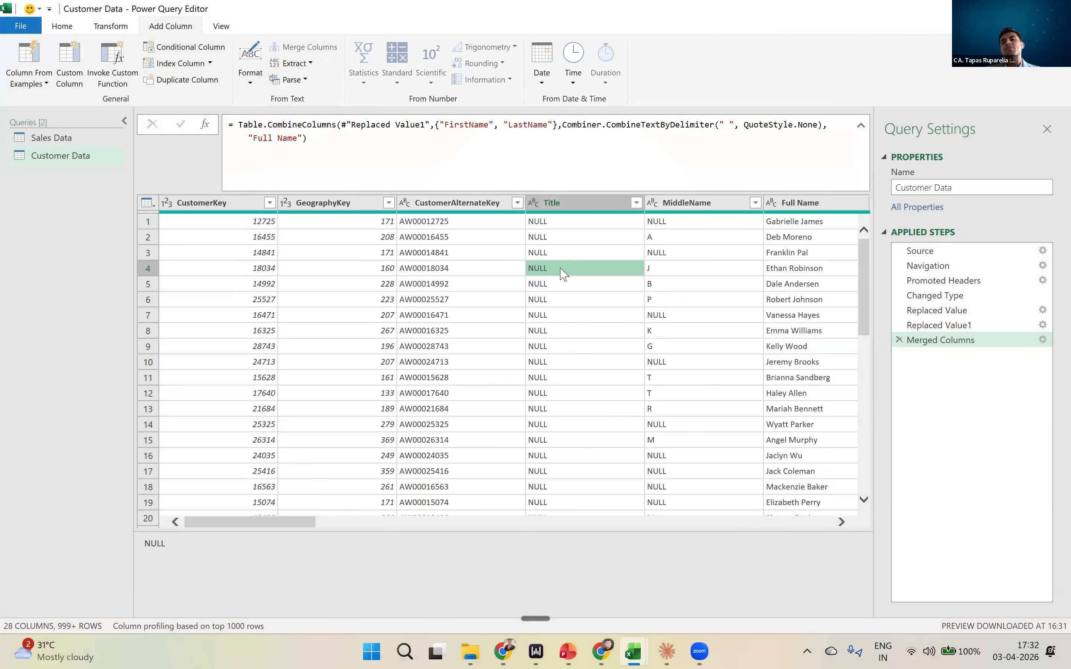
right_click(242, 204)
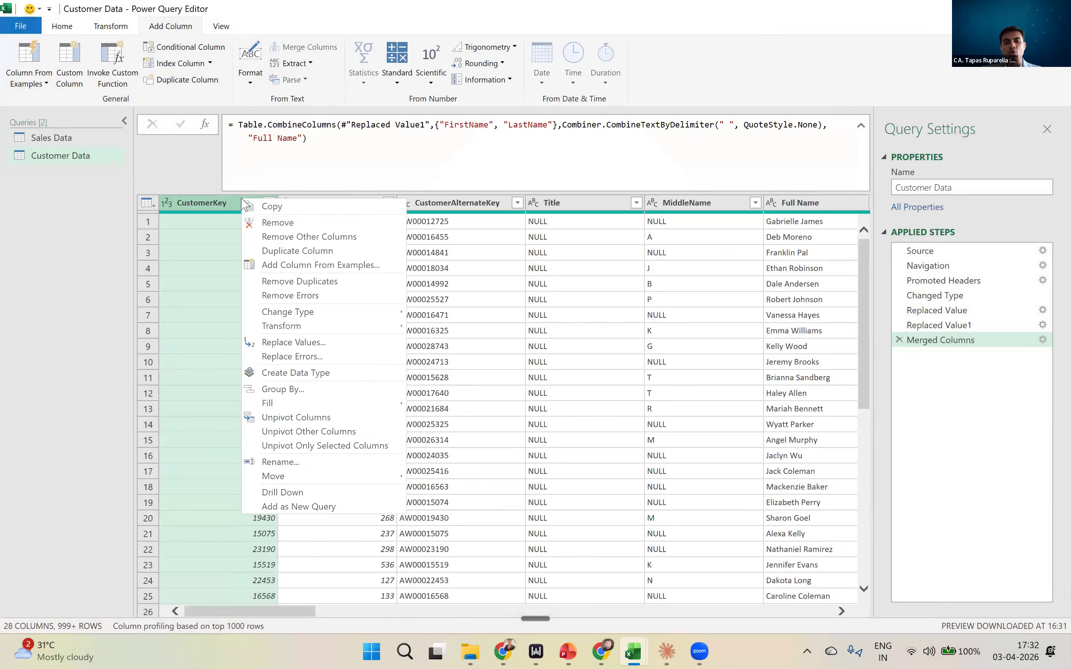
click(433, 249)
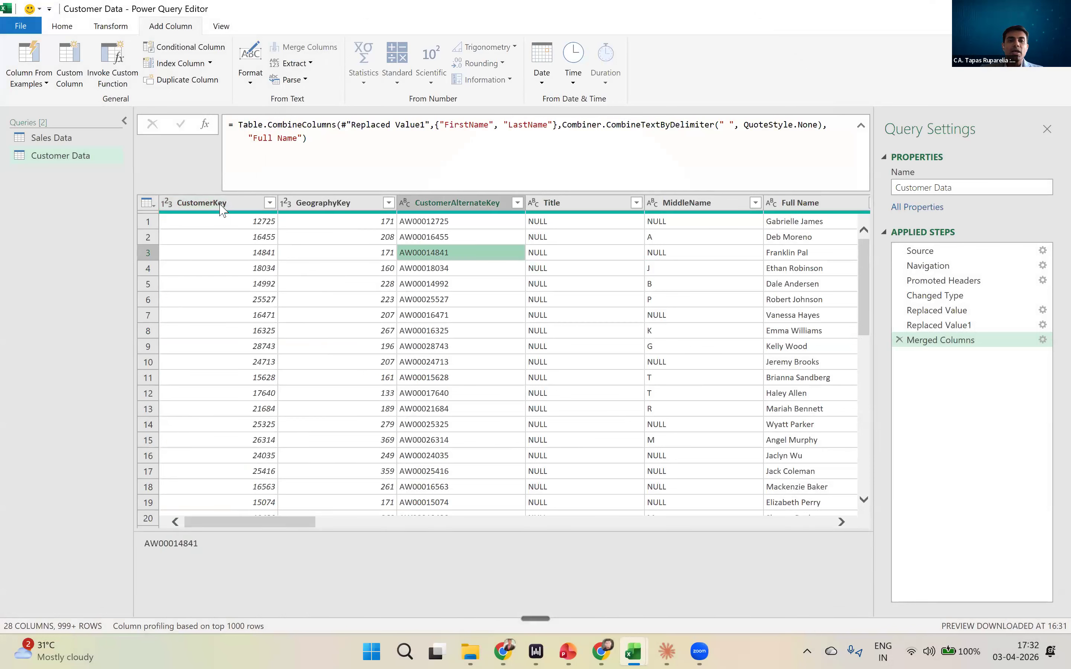
- Remove all columns other than CustomerKey through MiddleName, and delete the resulting Removed Other Columns step
click(220, 204)
key(shift+Right)
key(shift+Right)
key(shift+Right)
key(shift+Right)
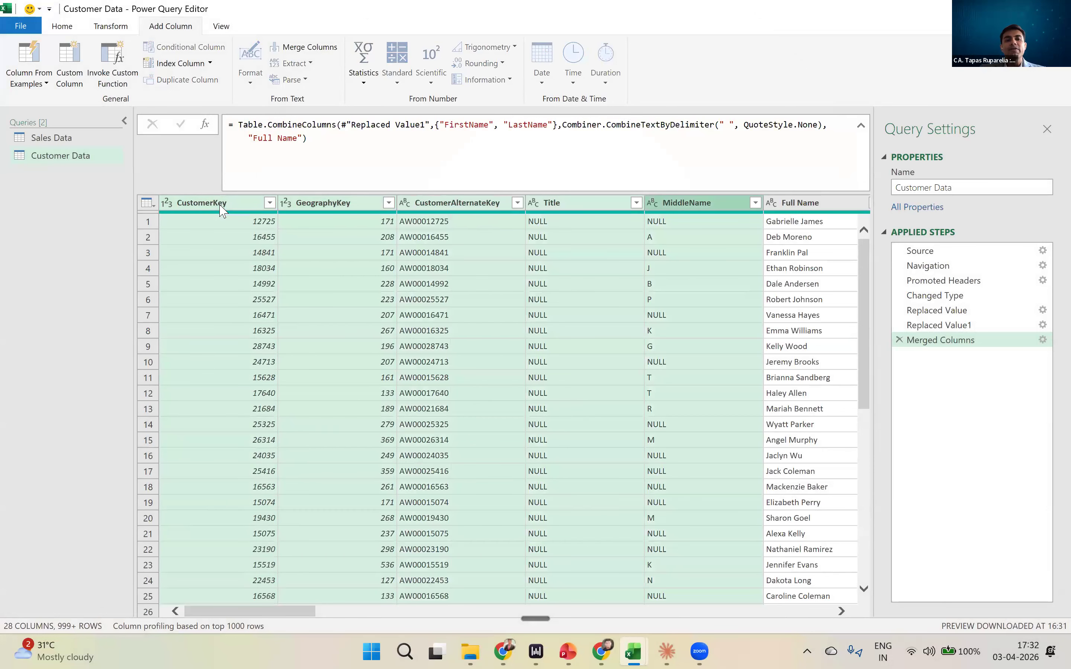
right_click(219, 205)
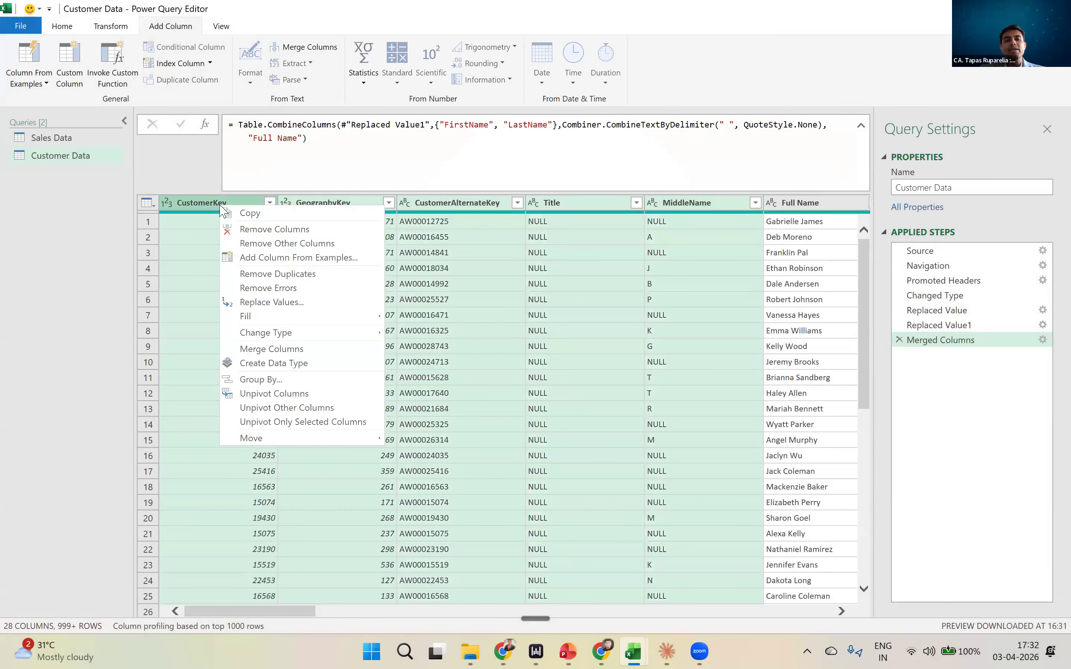
click(264, 244)
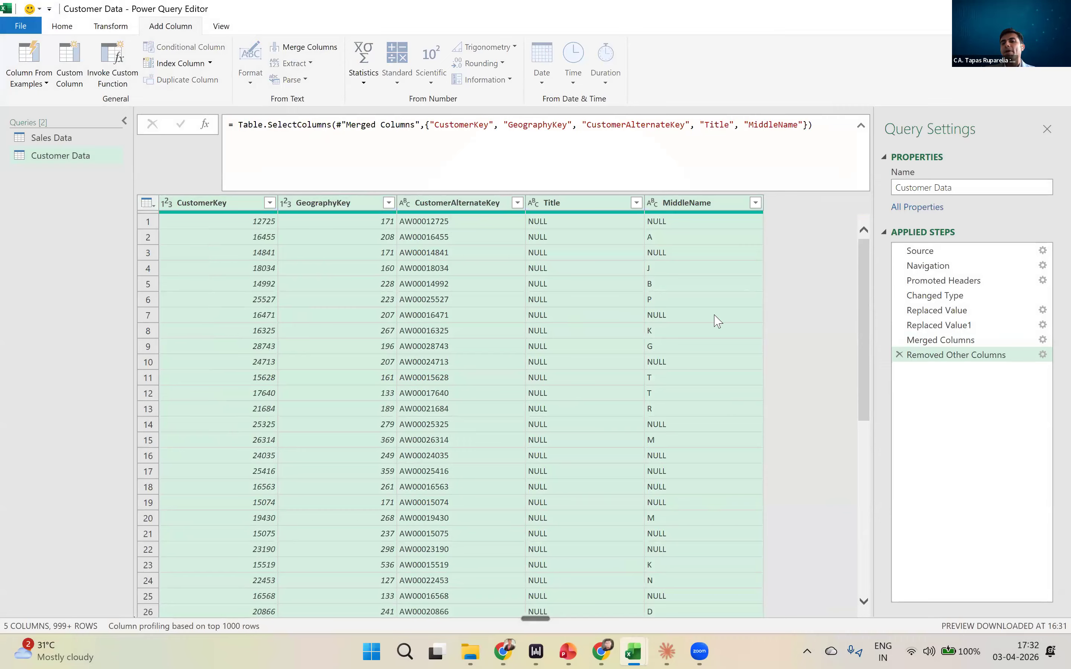
click(899, 355)
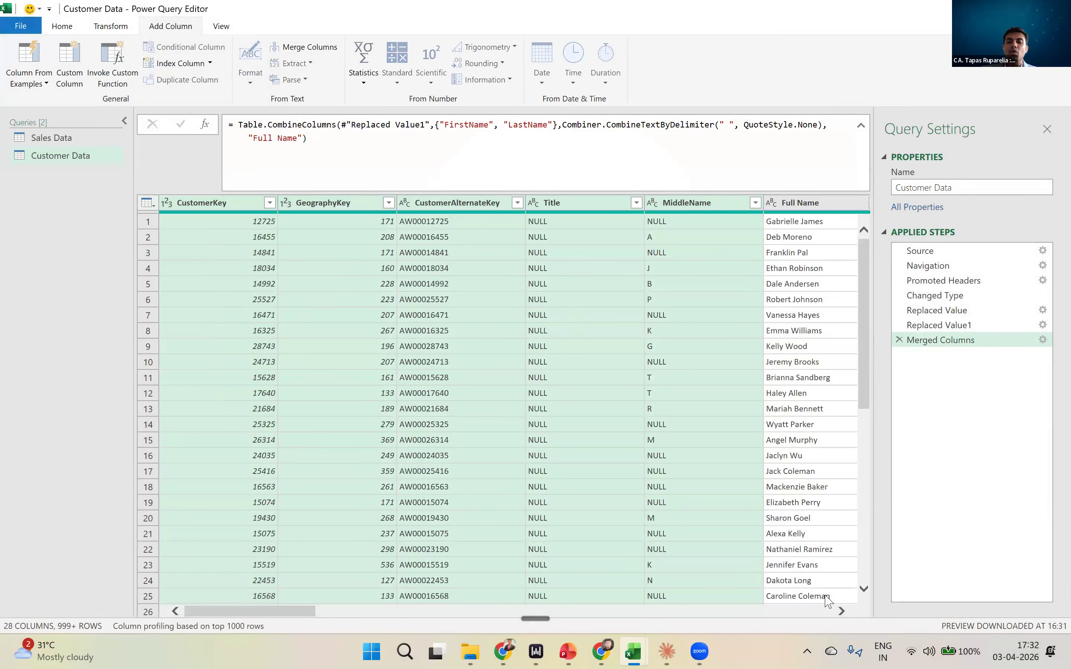
- Remove the Title and MiddleName columns from the Customer Data query
scroll(830, 601, right, 3)
click(716, 425)
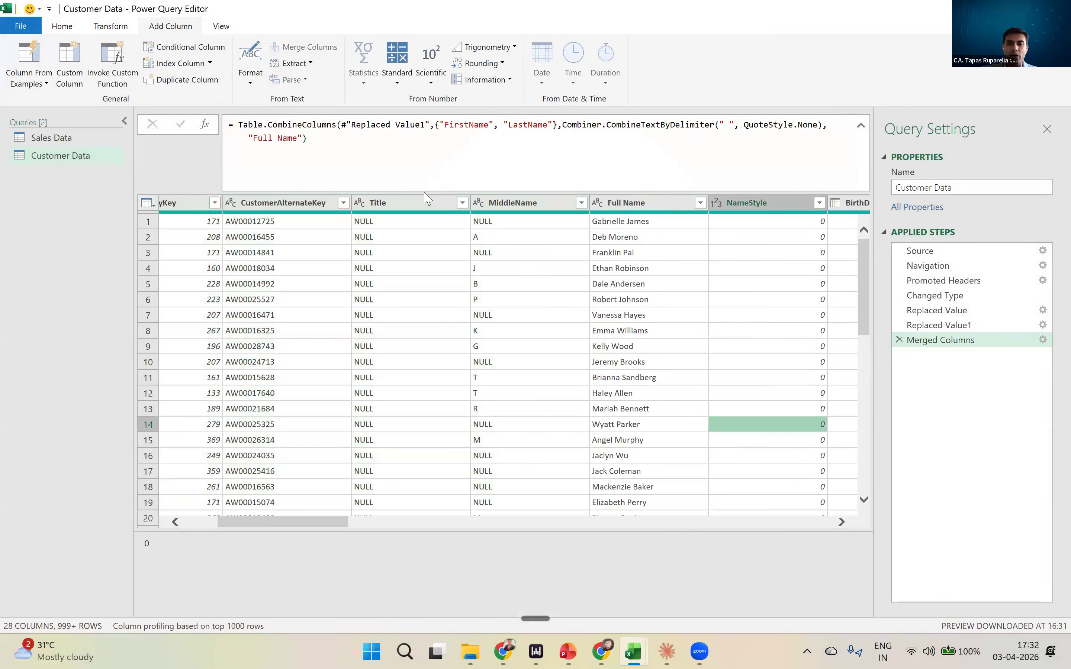
click(407, 208)
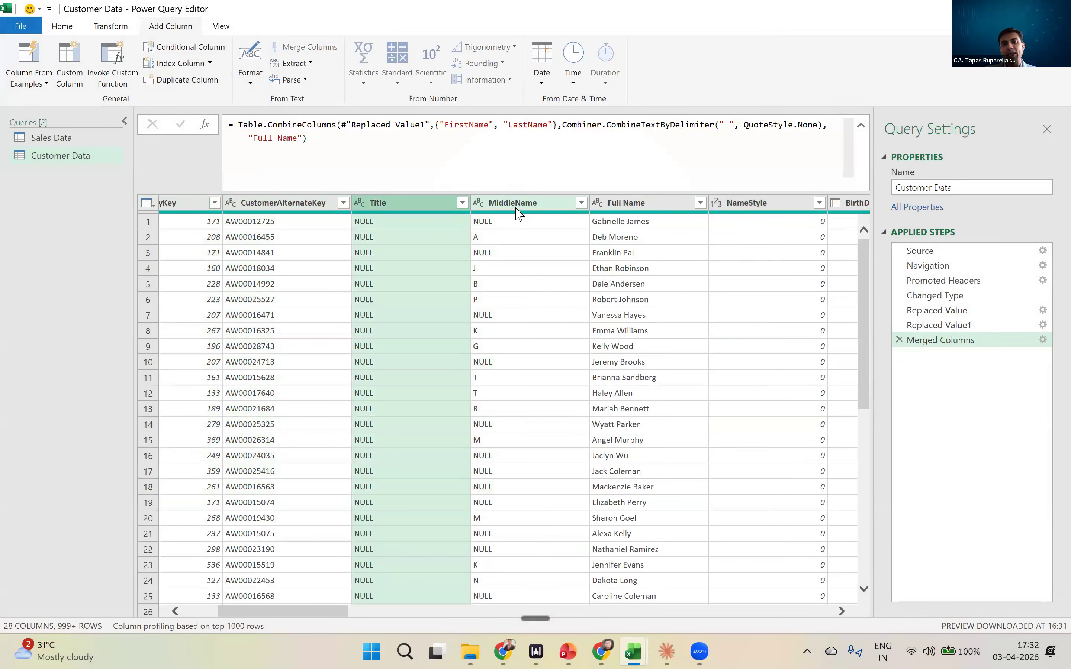
ctrl+click(518, 214)
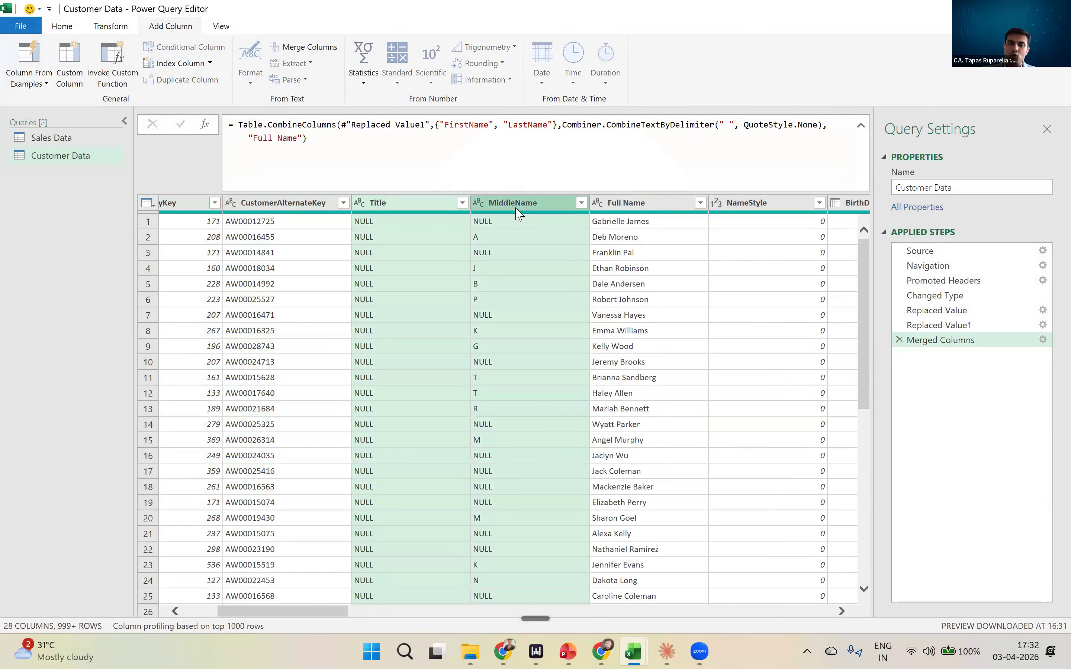
right_click(517, 209)
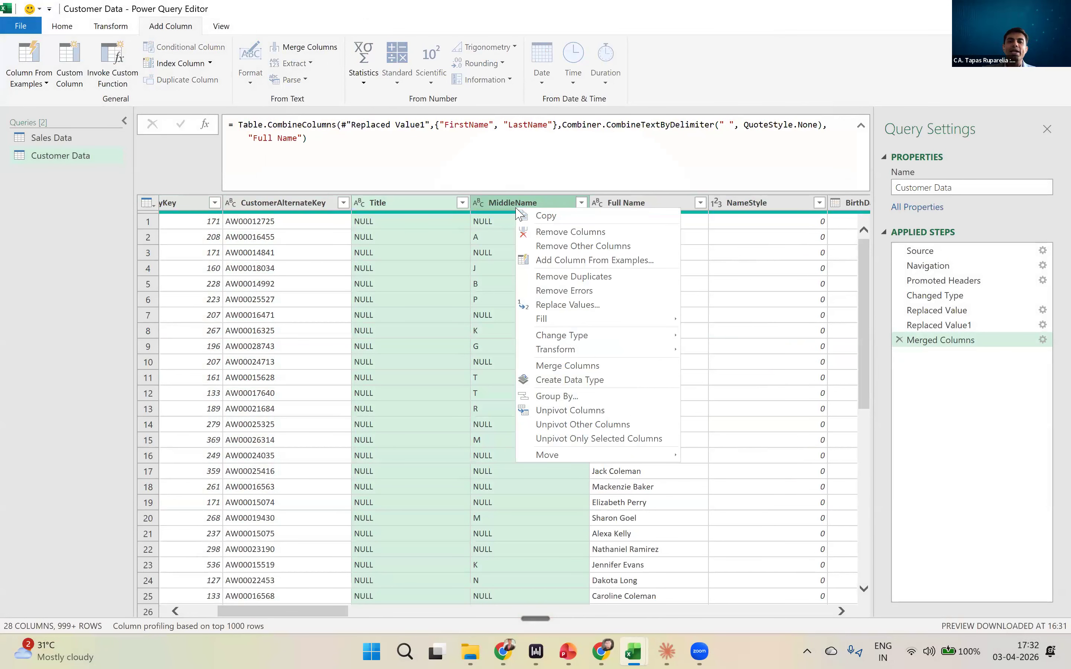
click(549, 240)
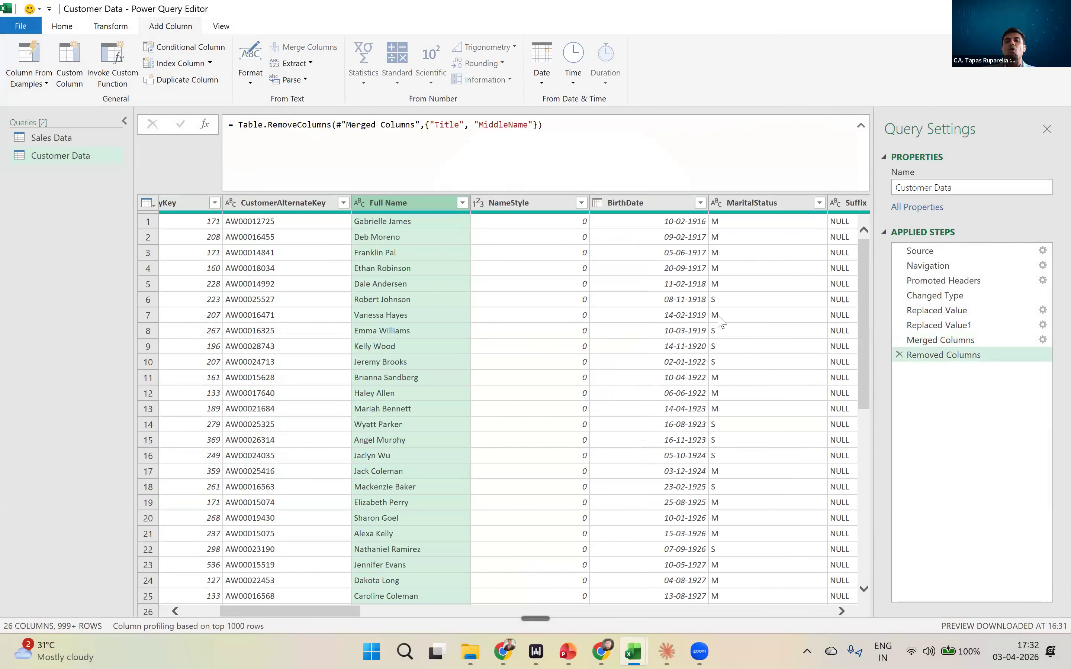
click(376, 613)
drag(377, 613, 280, 590)
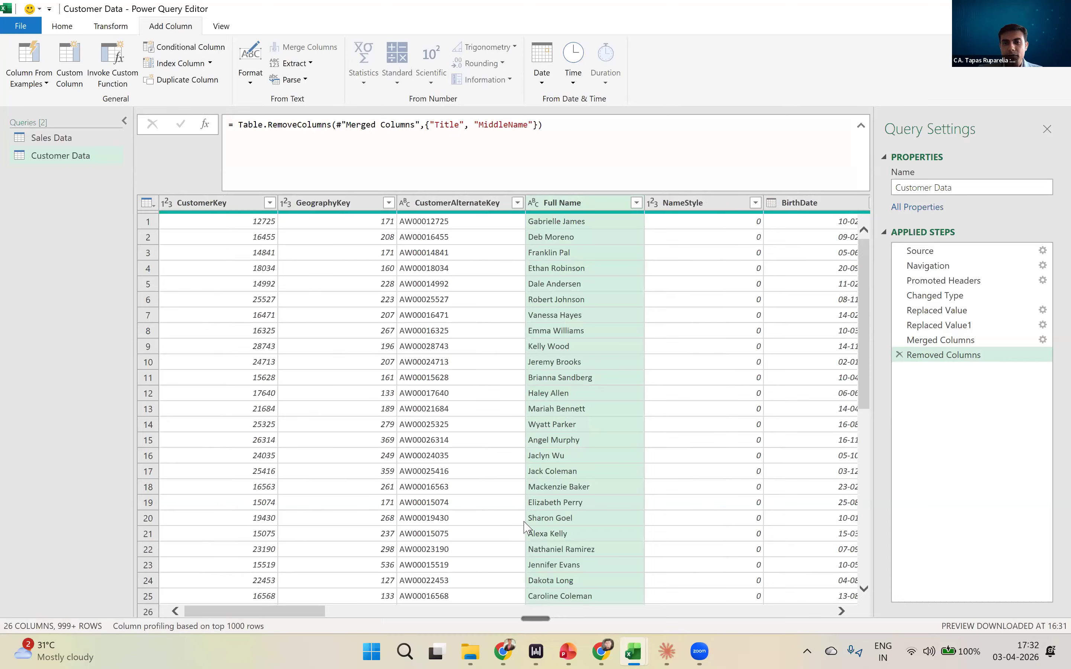
key(alt+Tab)
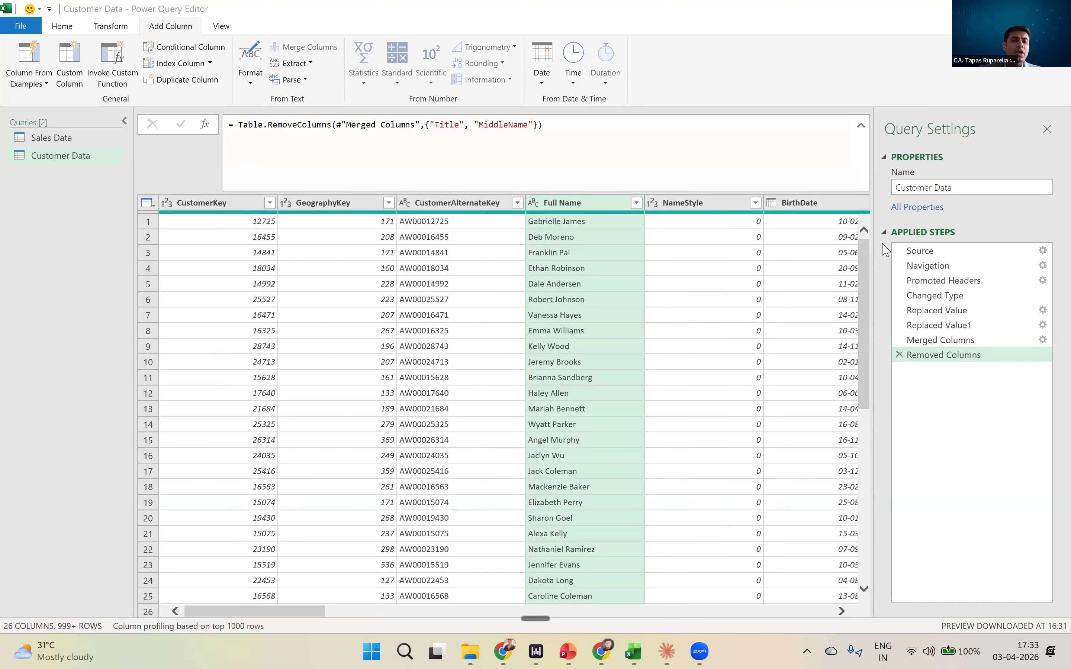
click(456, 332)
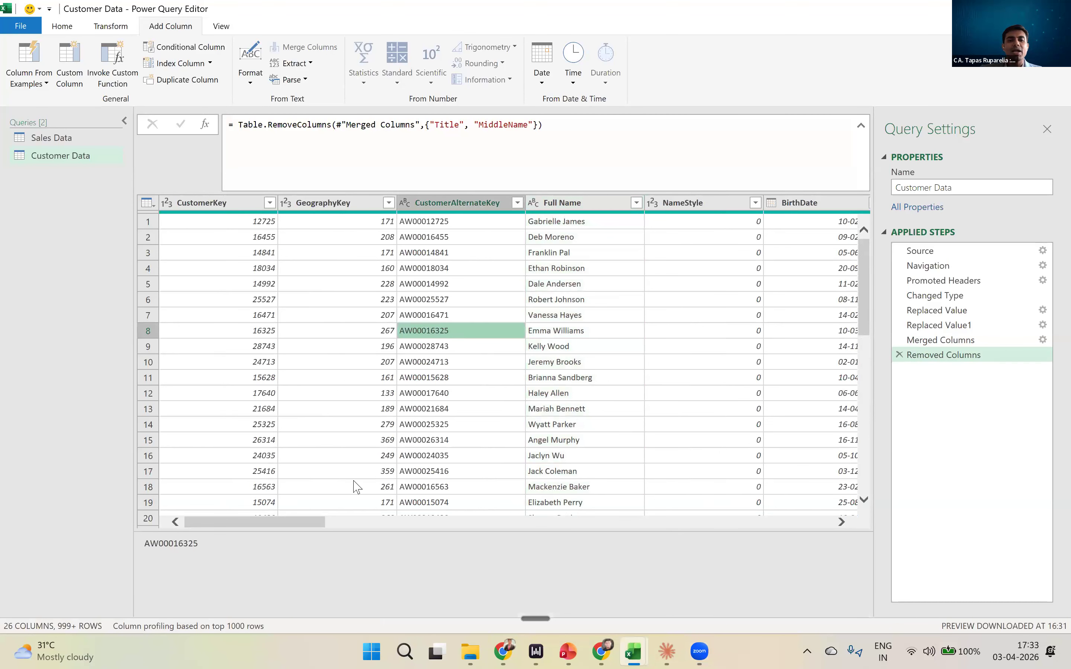
click(303, 526)
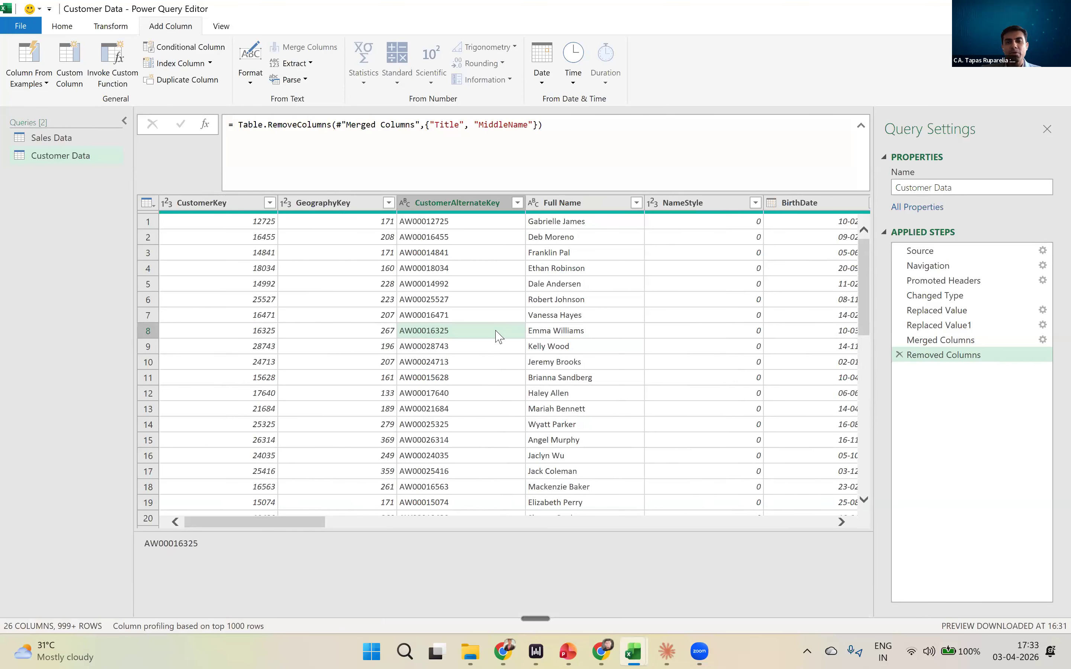
- Examine the separate FirstName and LastName columns at the Replaced Value1 step
click(942, 326)
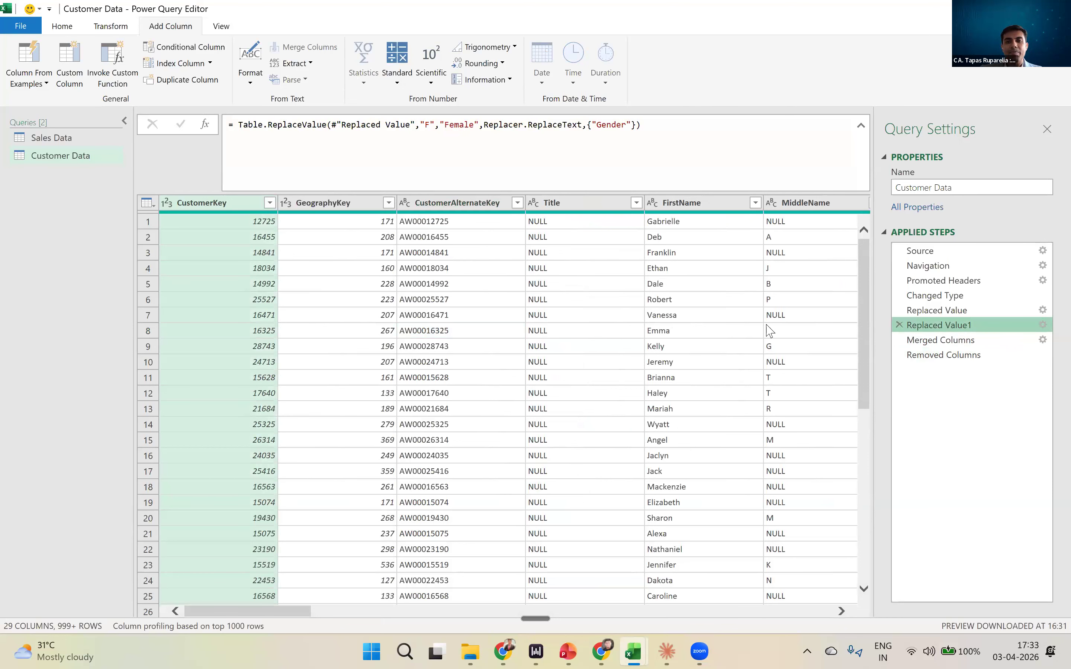
click(693, 207)
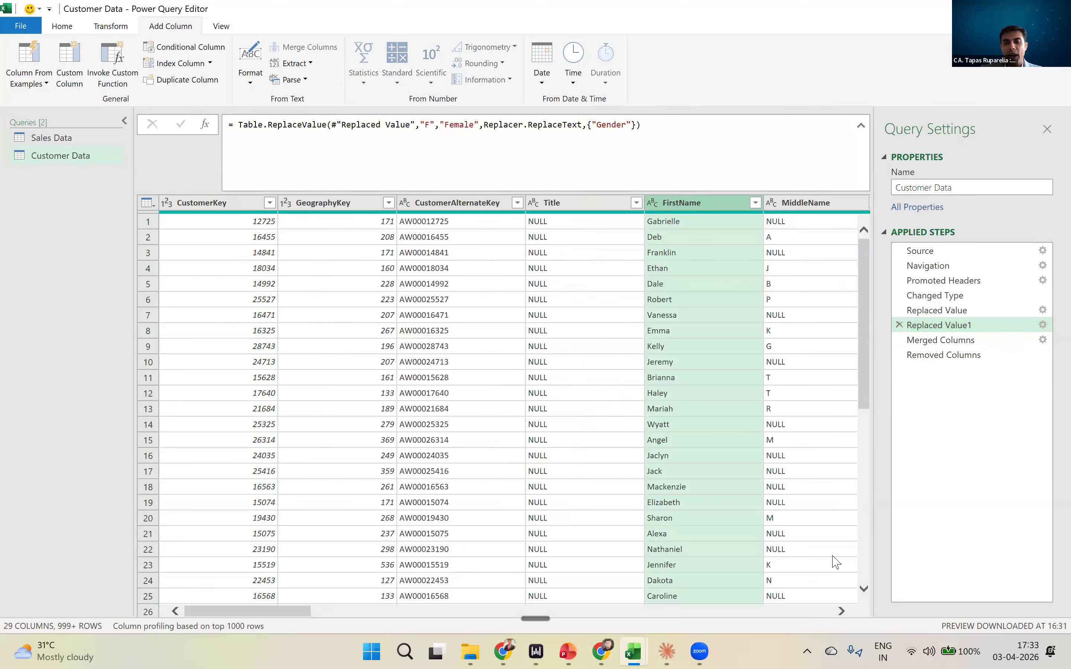
scroll(840, 603, right, 3)
click(728, 207)
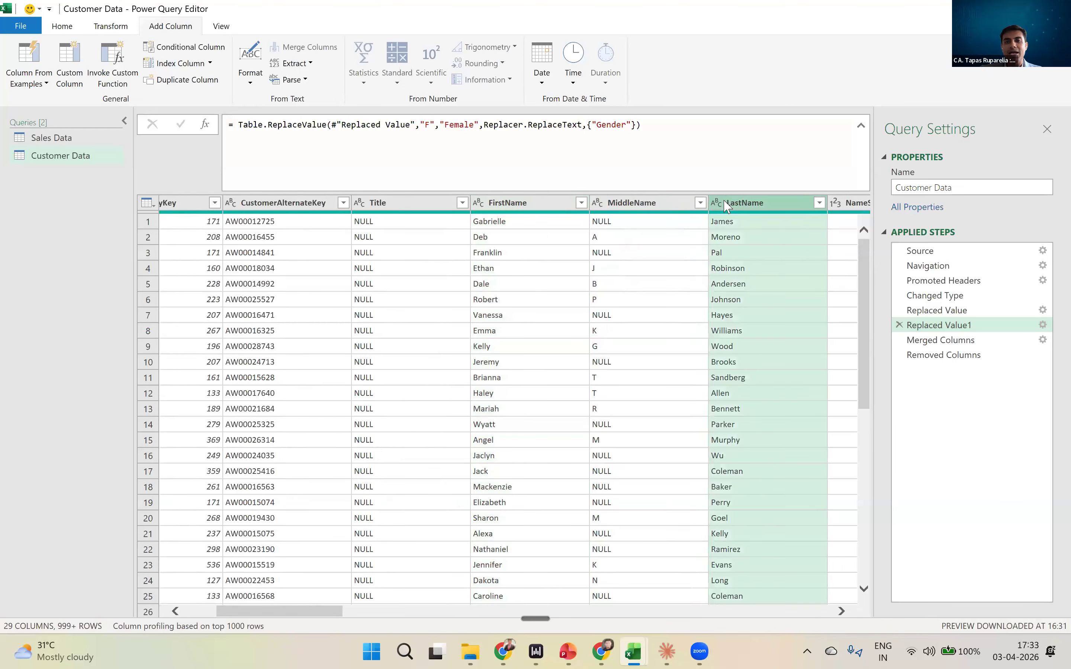
click(545, 209)
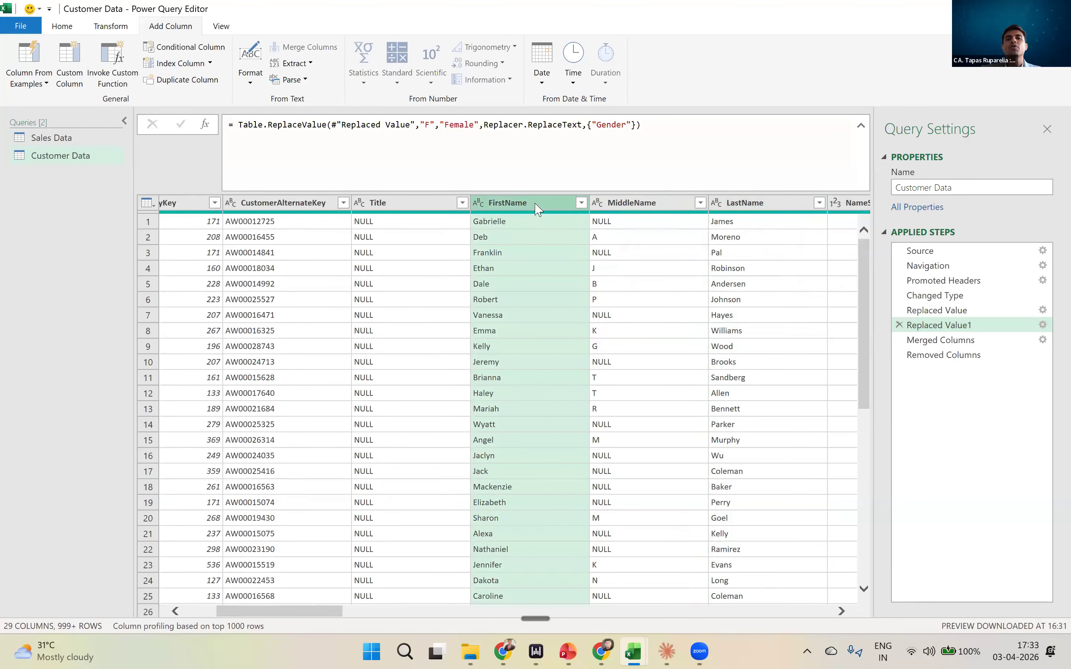
ctrl+click(755, 204)
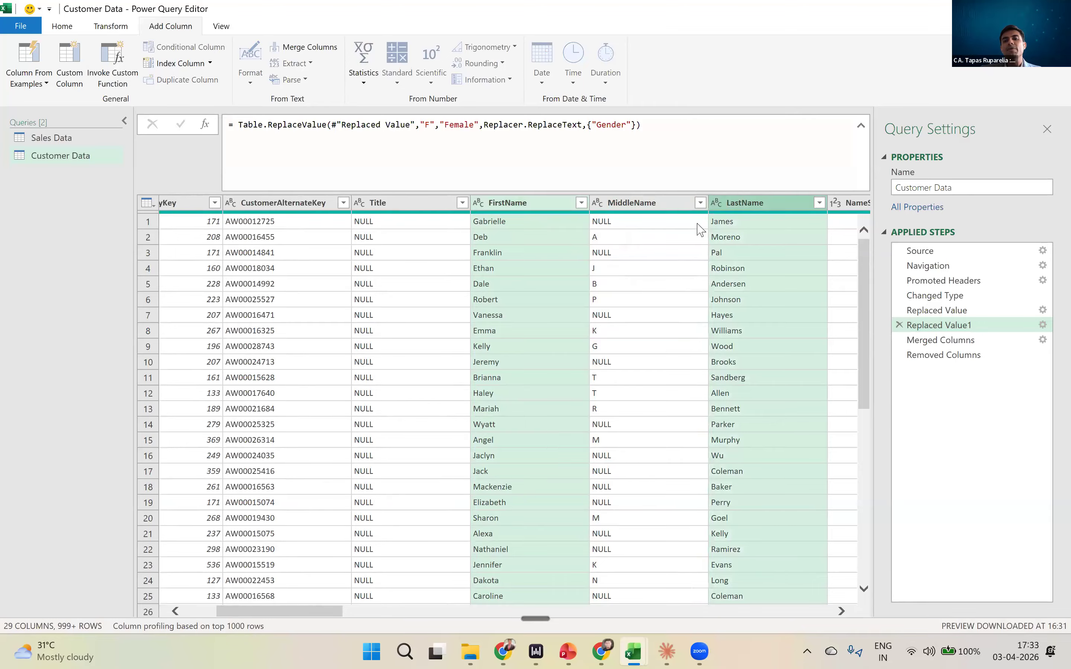
click(538, 234)
click(742, 224)
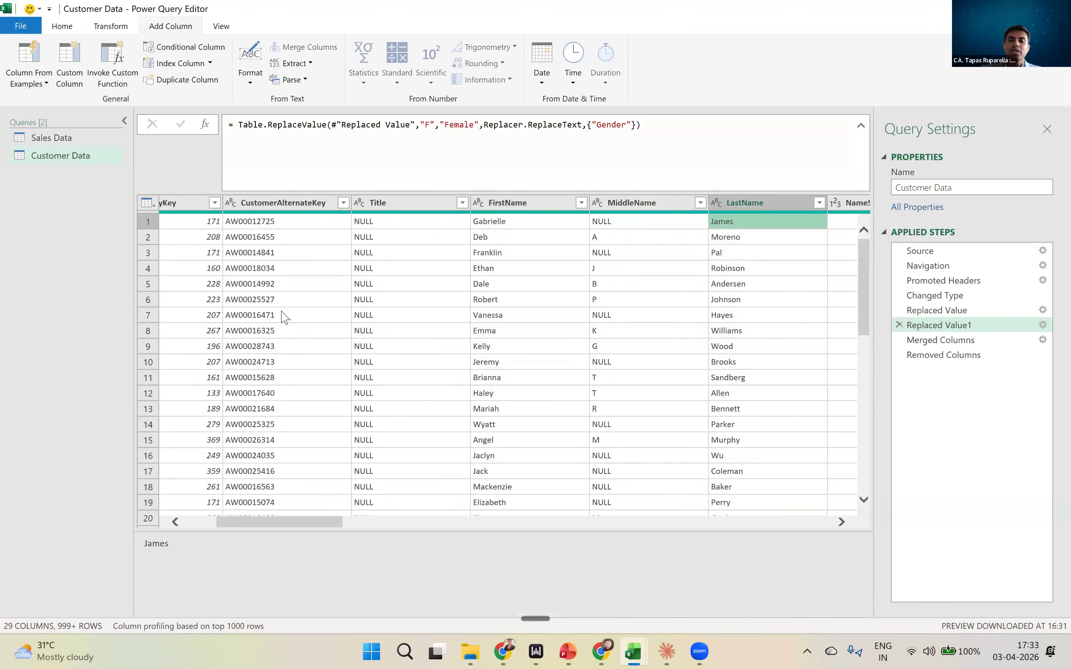
- Select FirstName and LastName at the Replaced Value1 step and review the Transform commands for merging them
click(120, 31)
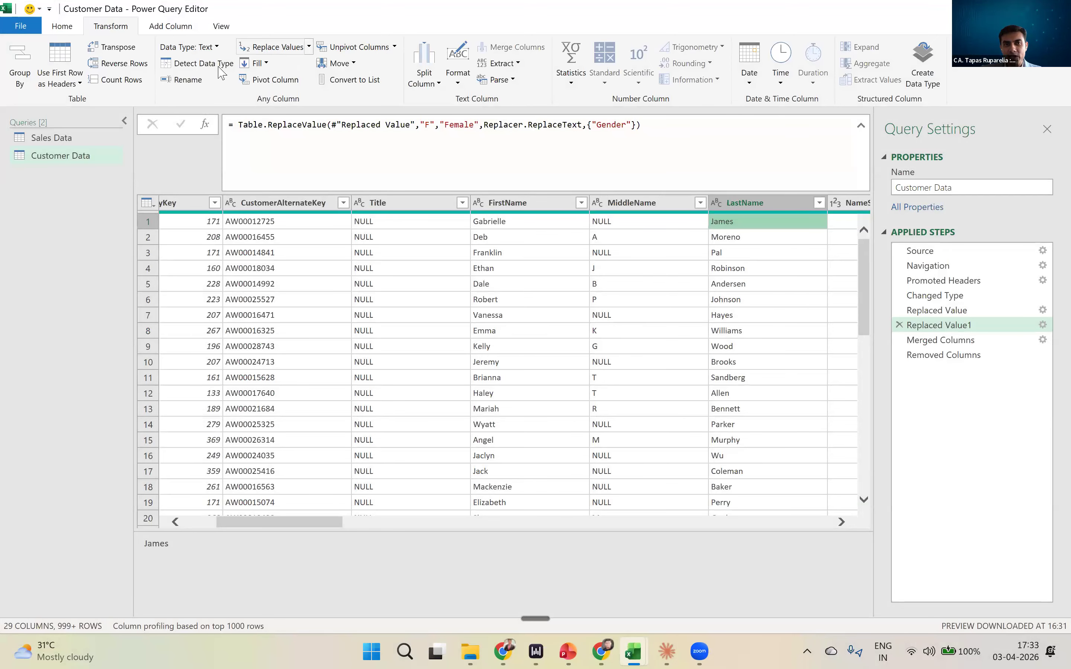
click(258, 48)
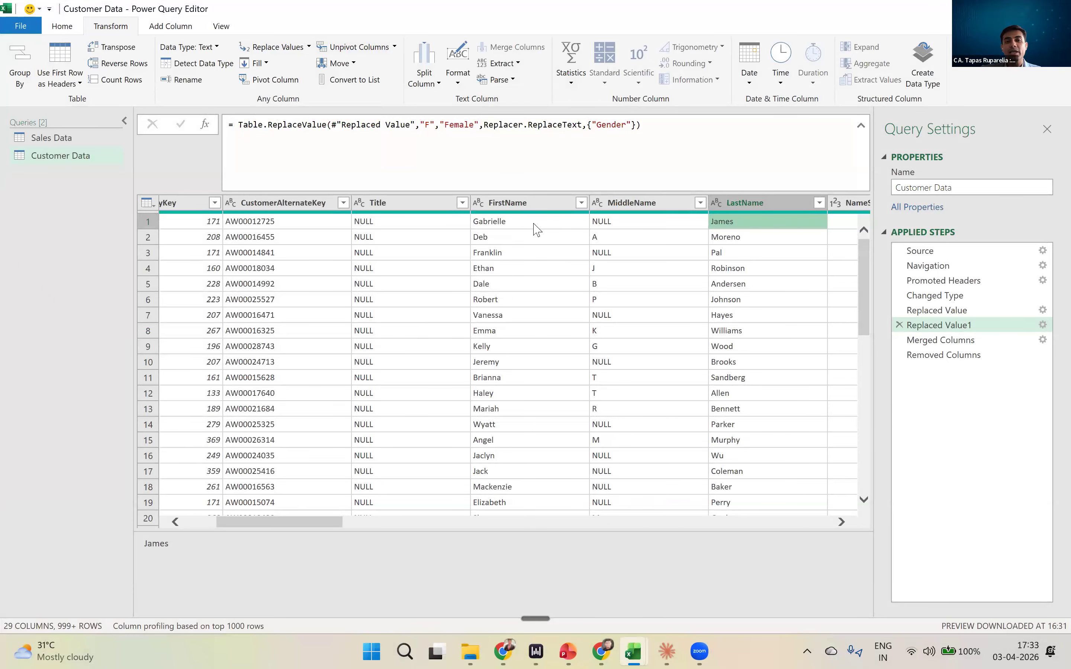
click(529, 204)
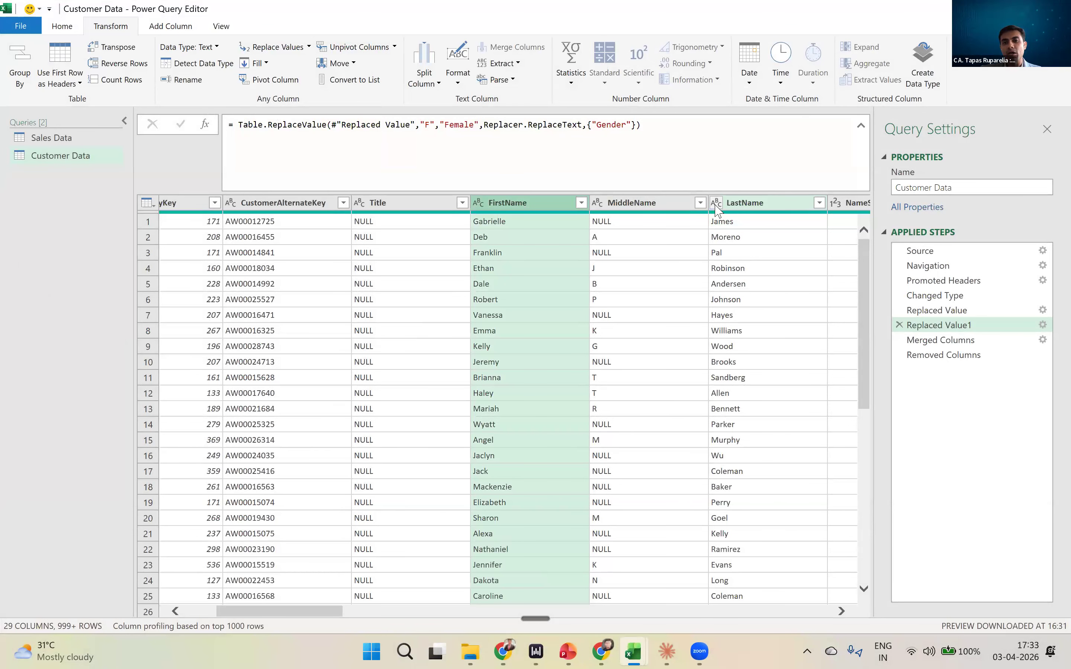
ctrl+click(717, 202)
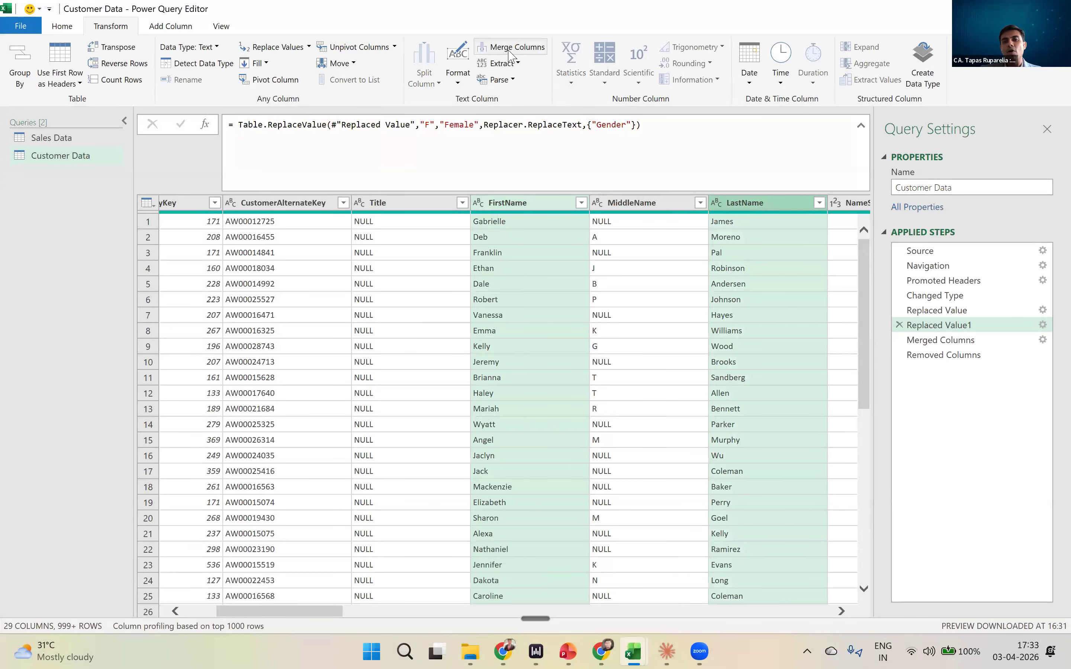
key(ctrl)
key(ctrl)
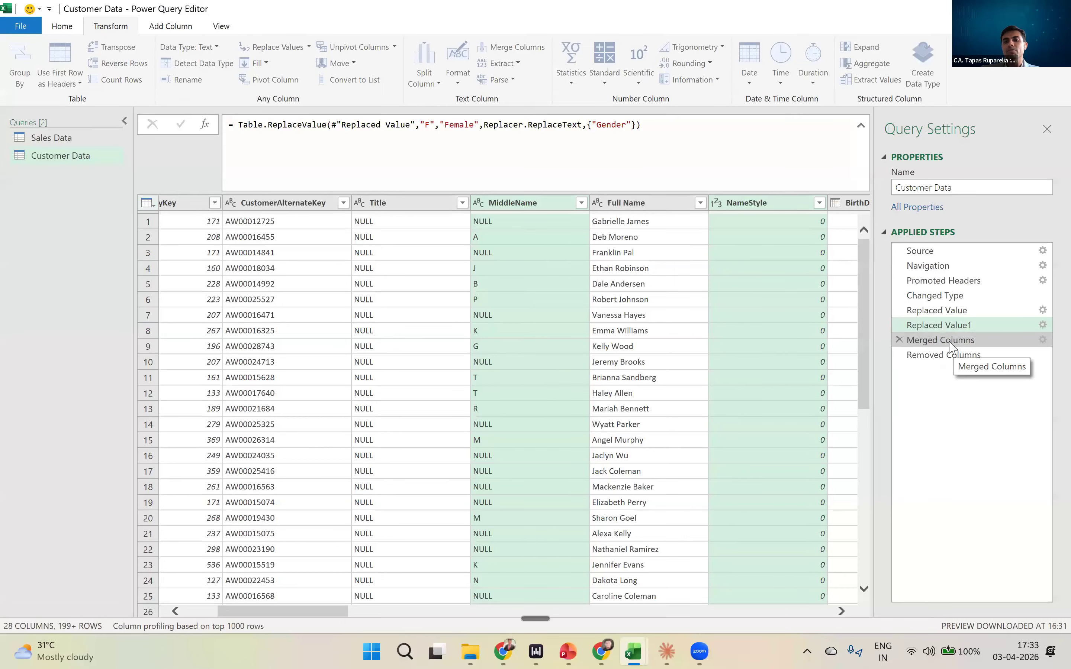
- Edit the Merged Columns step to join the names with a custom @ separator
double_click(949, 341)
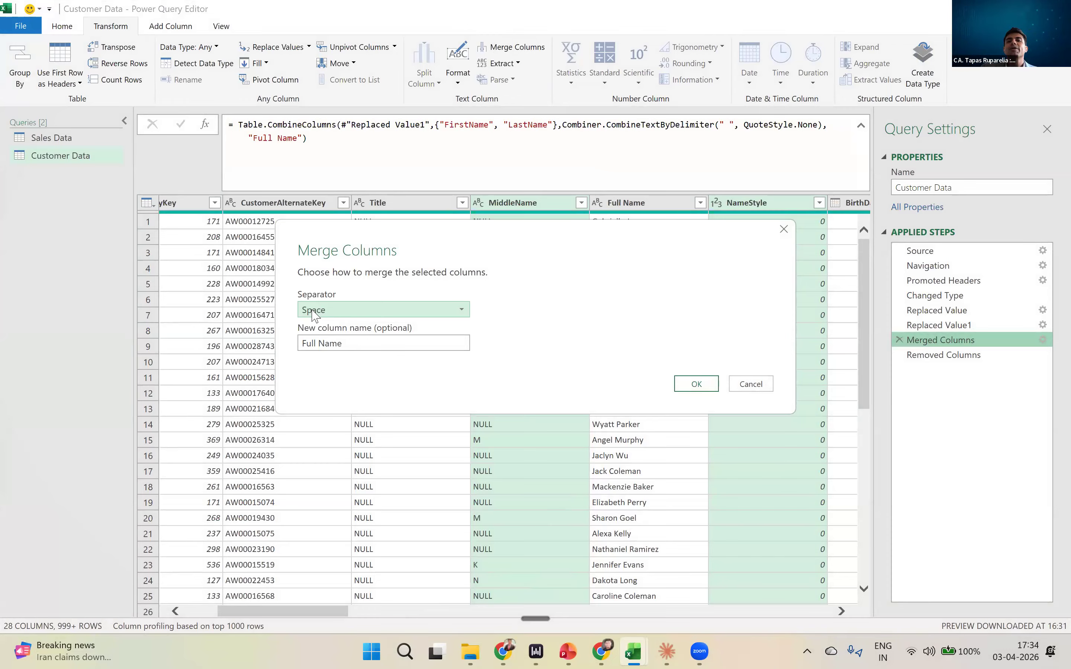
click(314, 312)
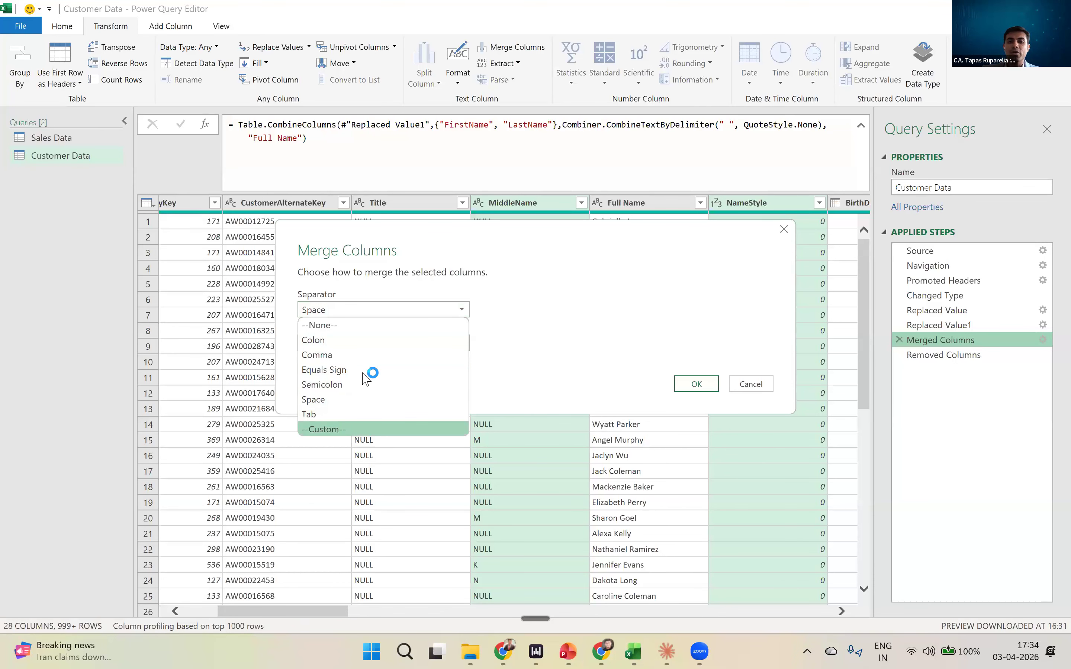
click(346, 429)
click(358, 328)
text(@)
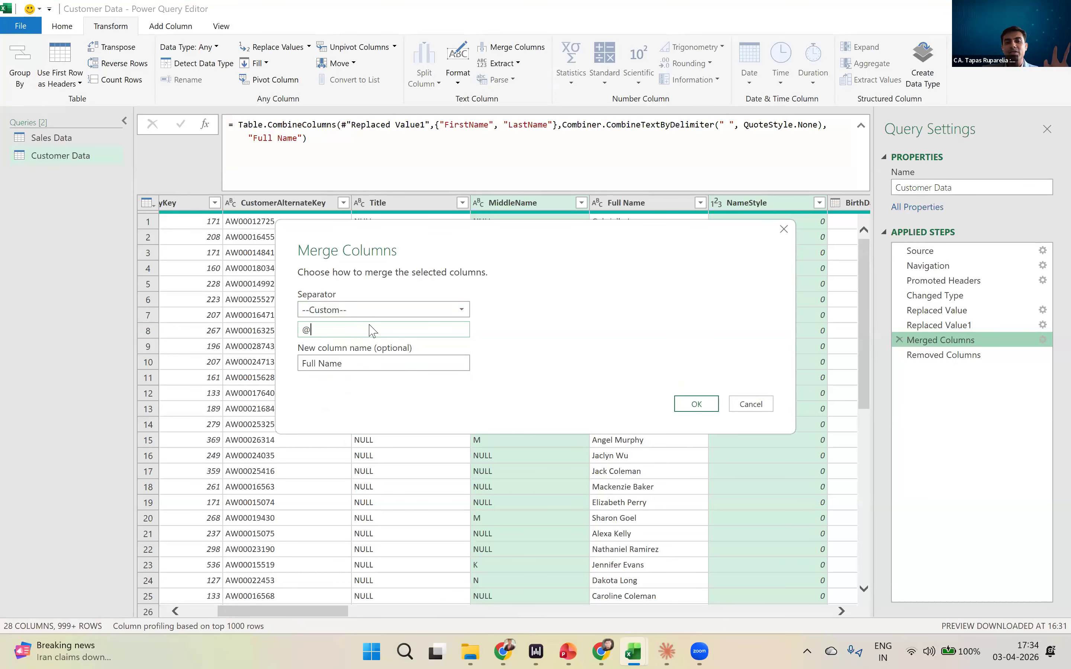
click(688, 403)
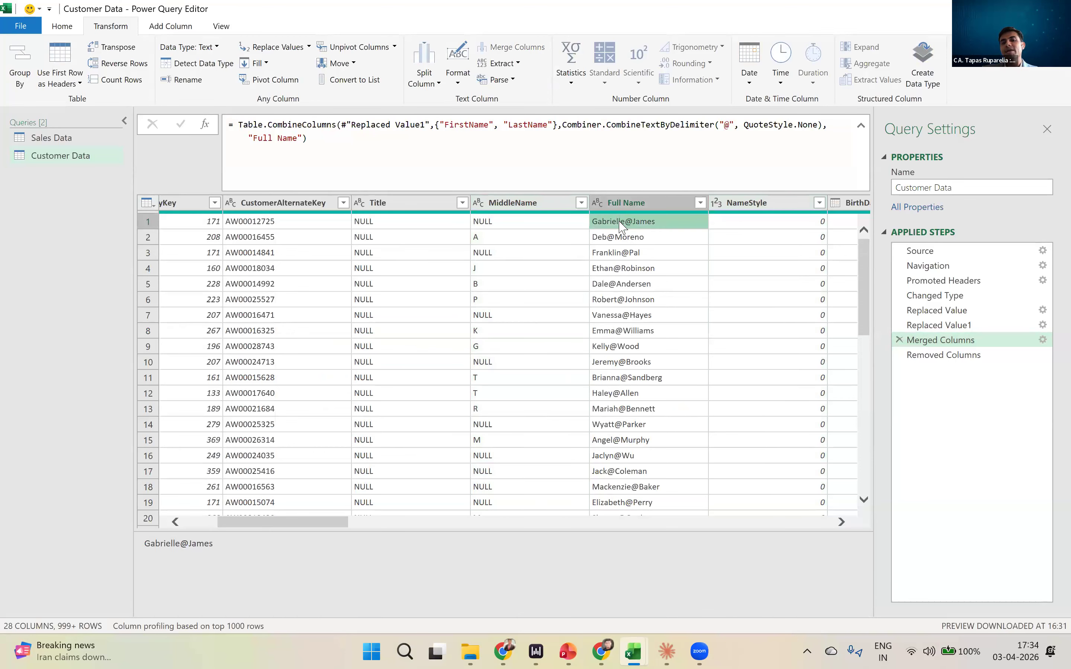
- Edit the Merged Columns step again and set the separator to Space
double_click(933, 341)
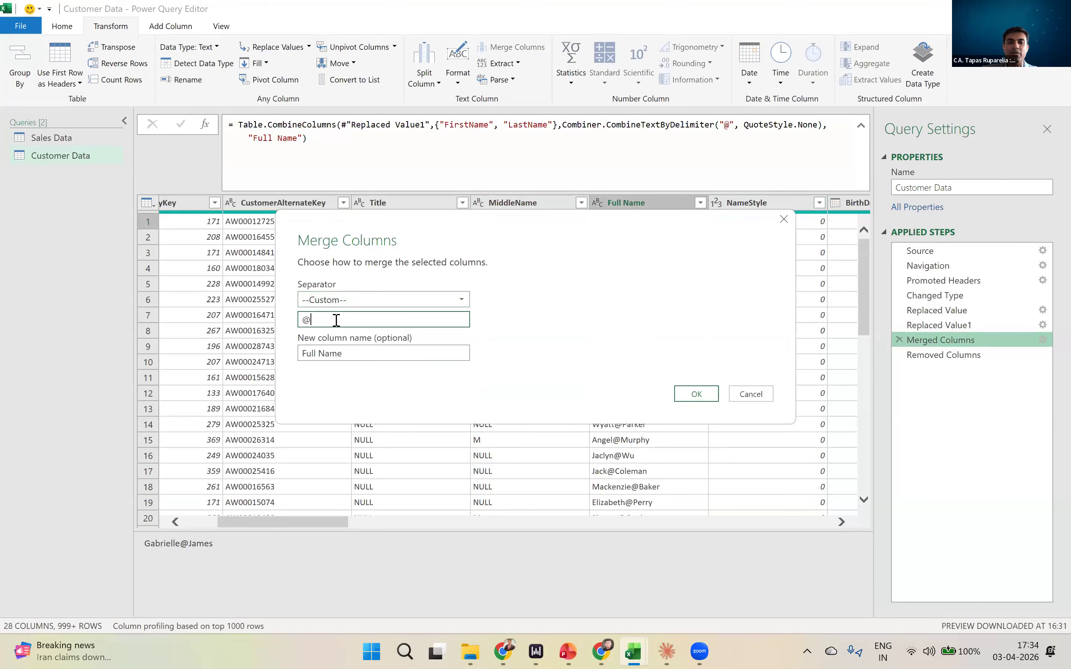
click(363, 300)
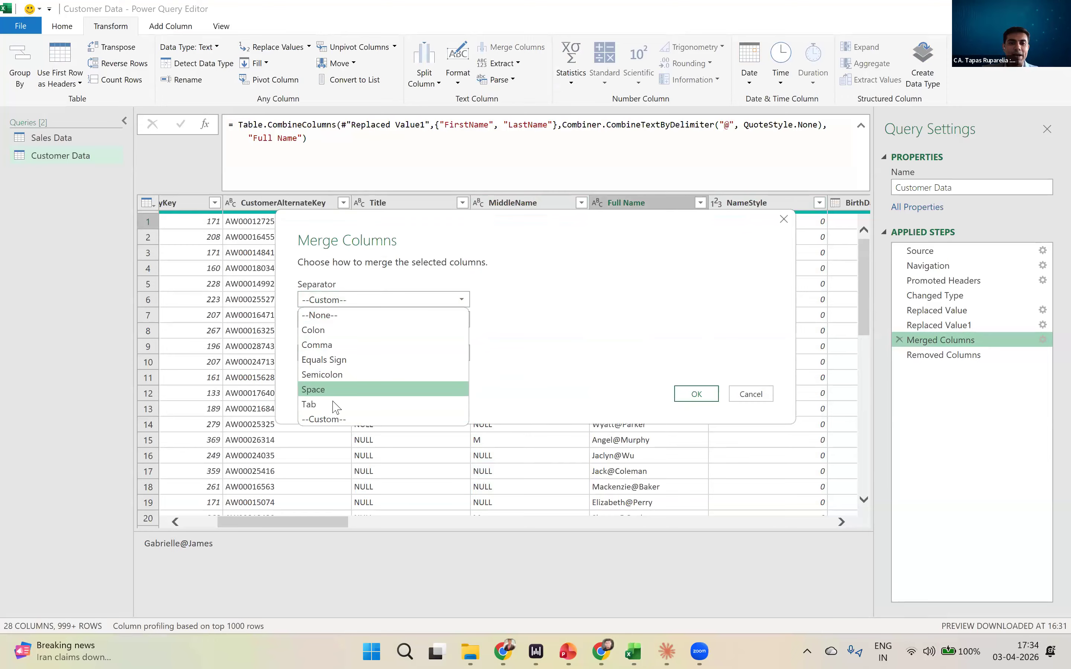
click(335, 388)
click(698, 375)
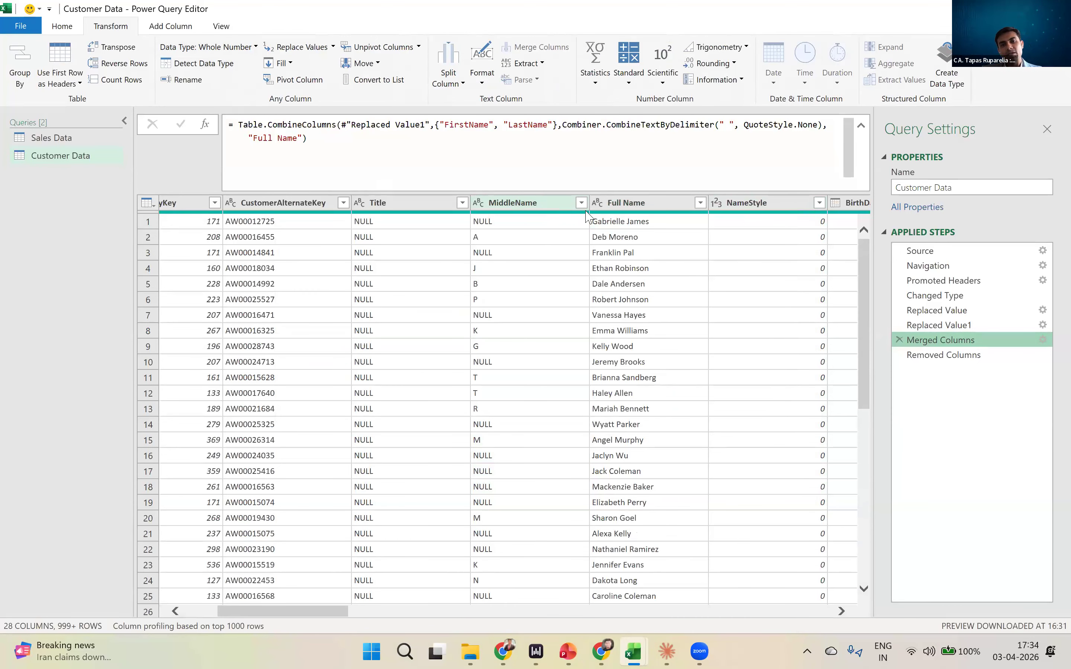
- Select FirstName and LastName at the Replaced Value1 step and compare the Transform commands with the Add Column commands
click(939, 325)
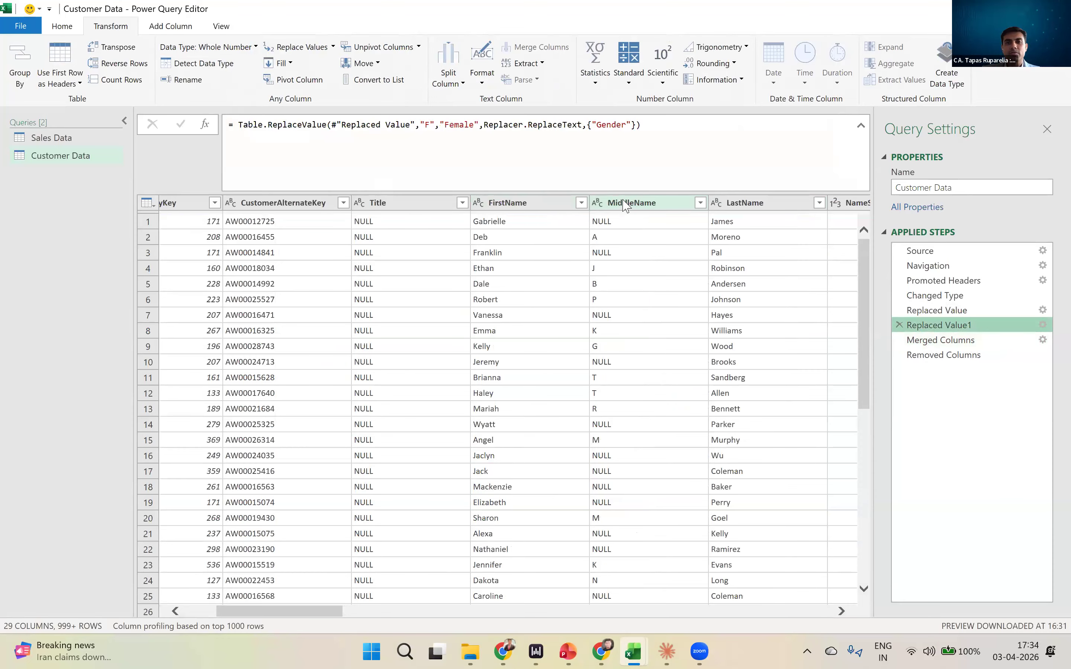
click(507, 202)
ctrl+click(745, 202)
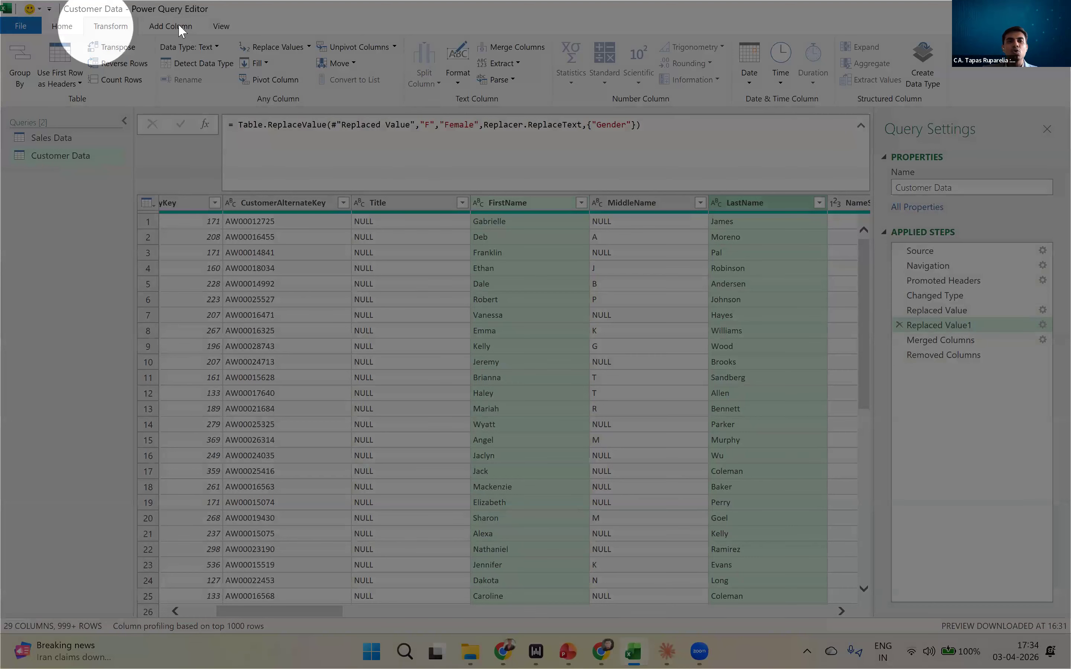
click(179, 25)
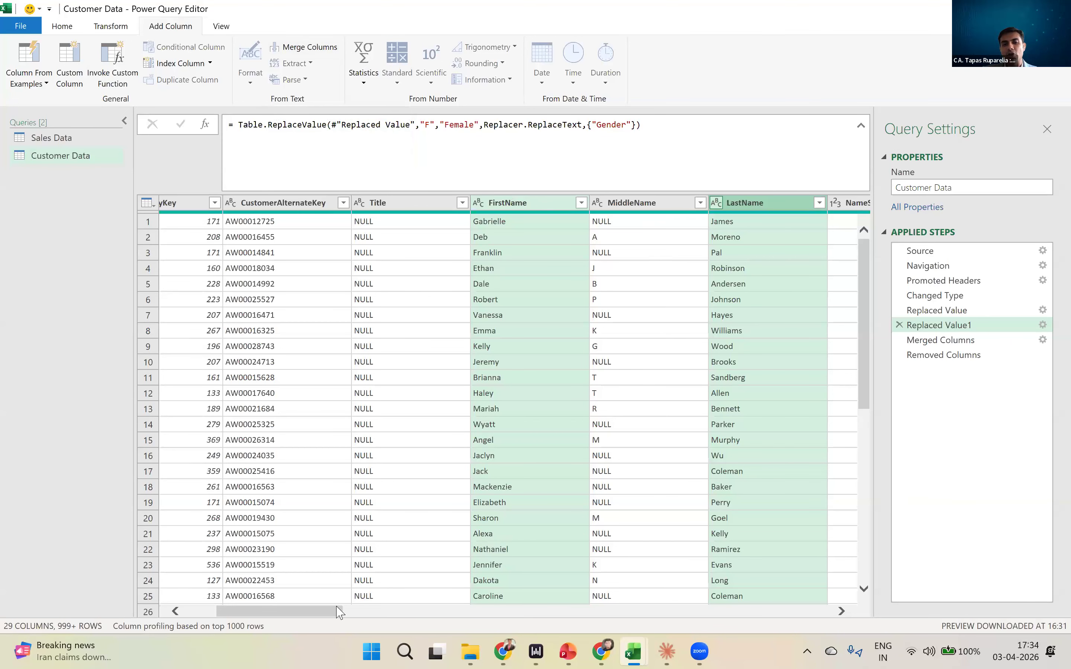
scroll(587, 598, right, 10)
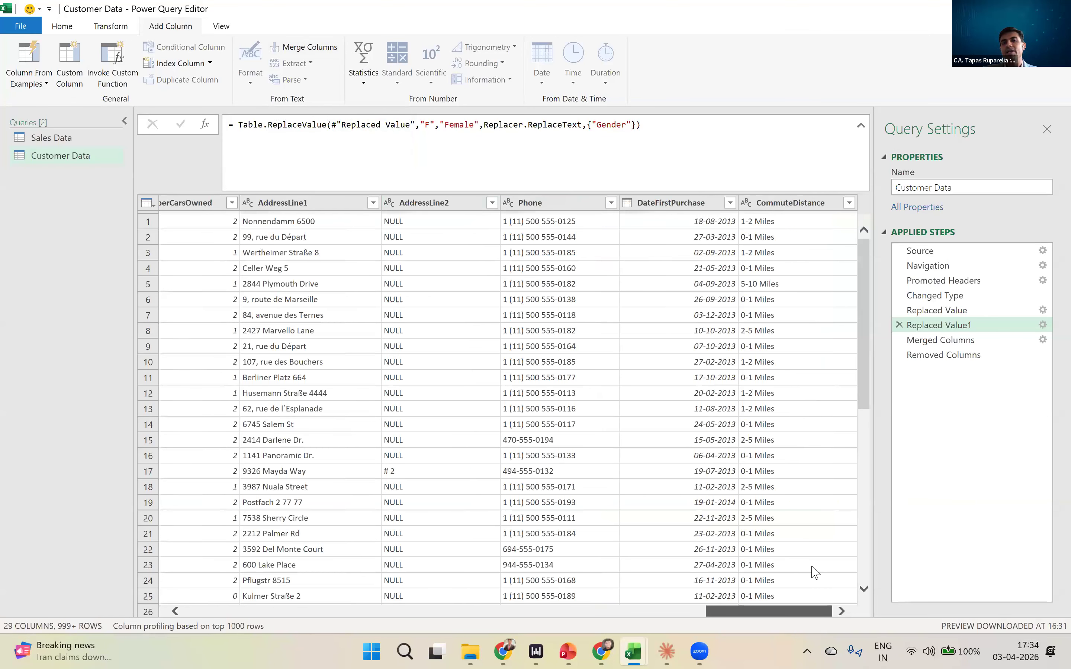
scroll(198, 588, left, 10)
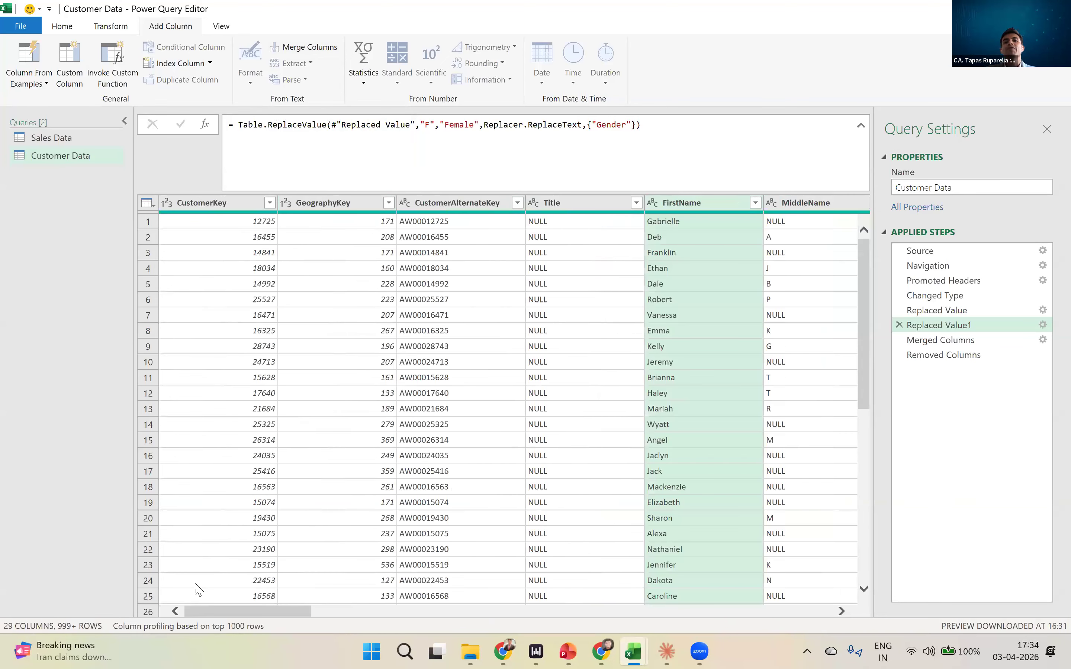
click(112, 29)
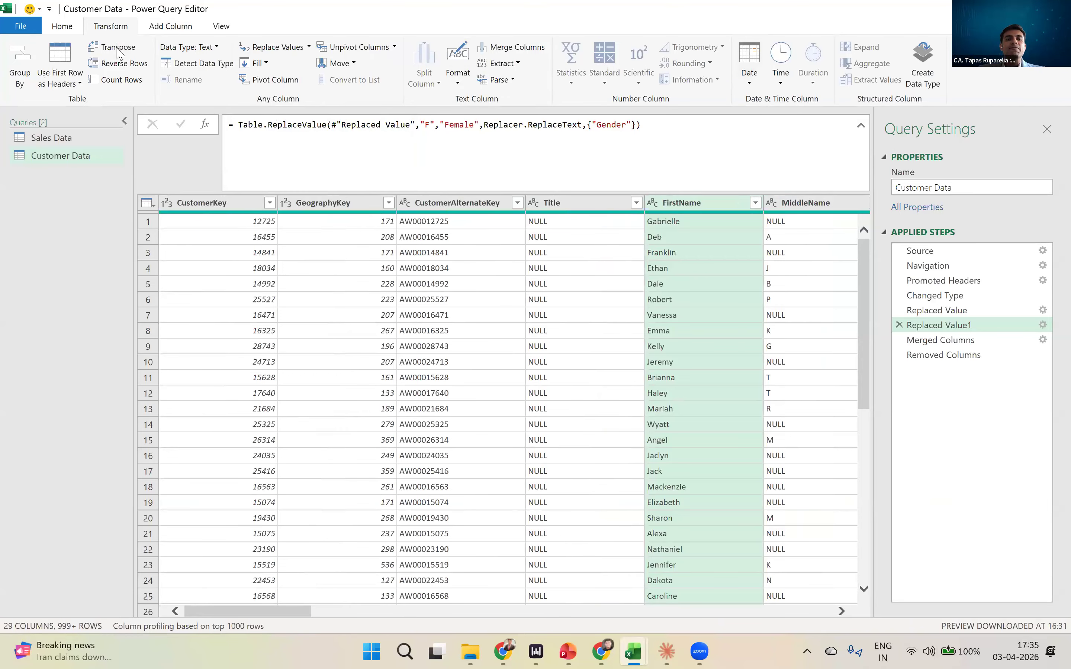
click(163, 29)
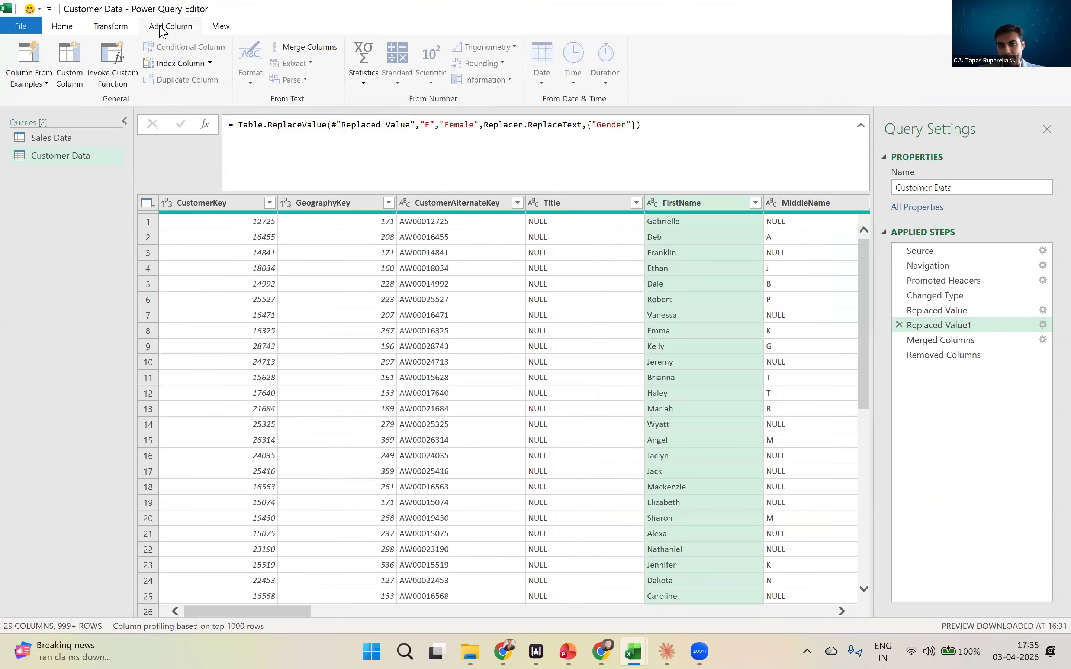
key(ctrl)
key(ctrl)
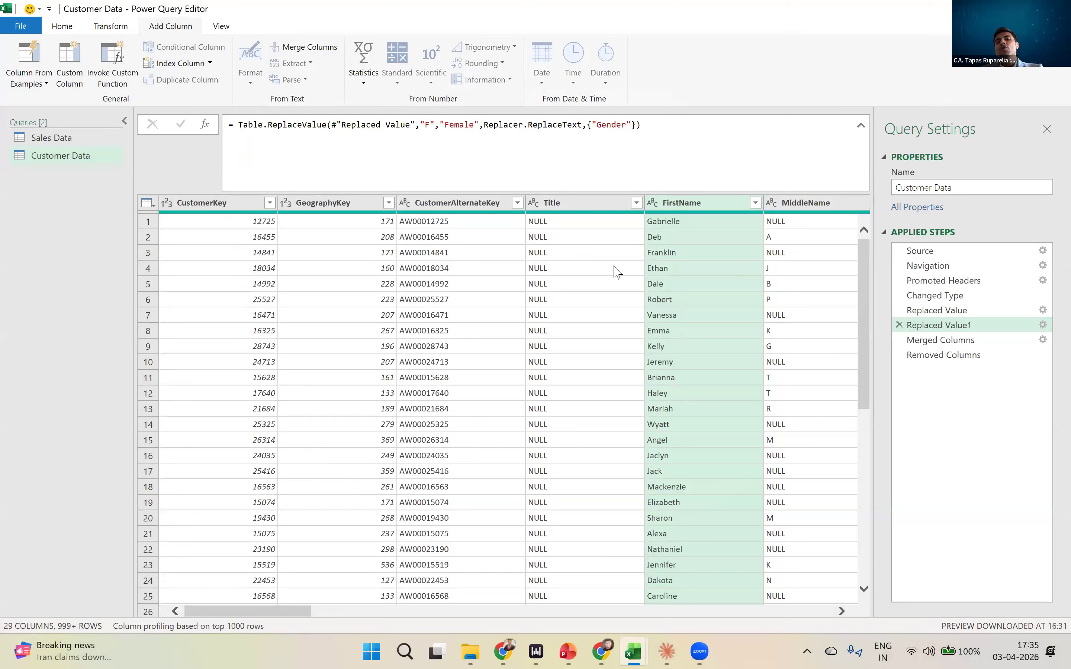
- Delete the Merged Columns step from the applied steps of the Customer Data query
click(952, 343)
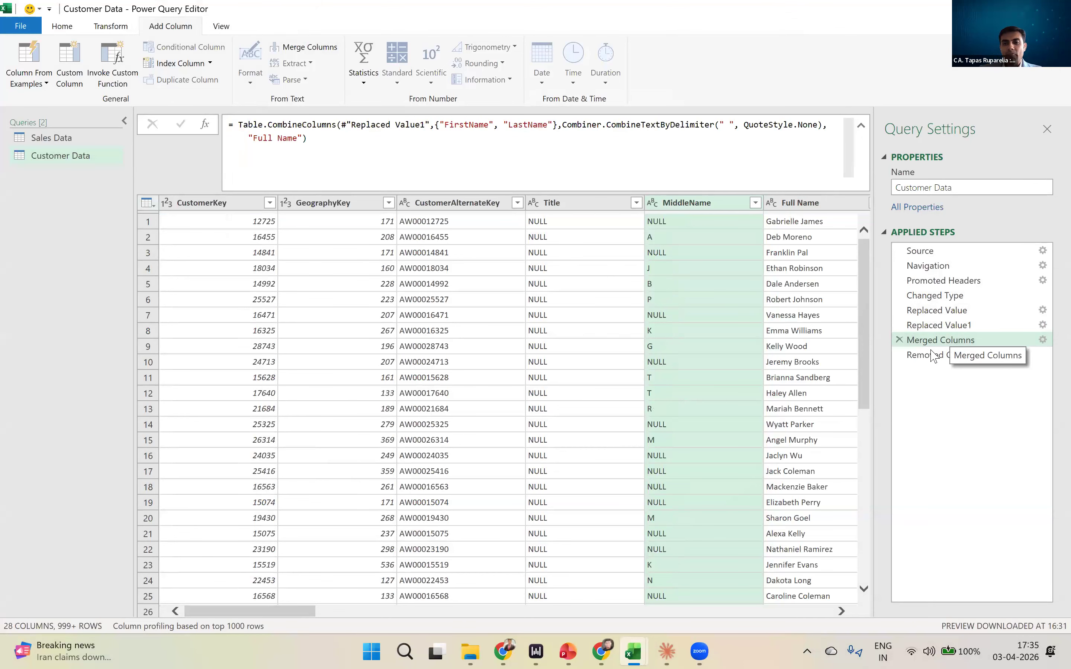
click(899, 340)
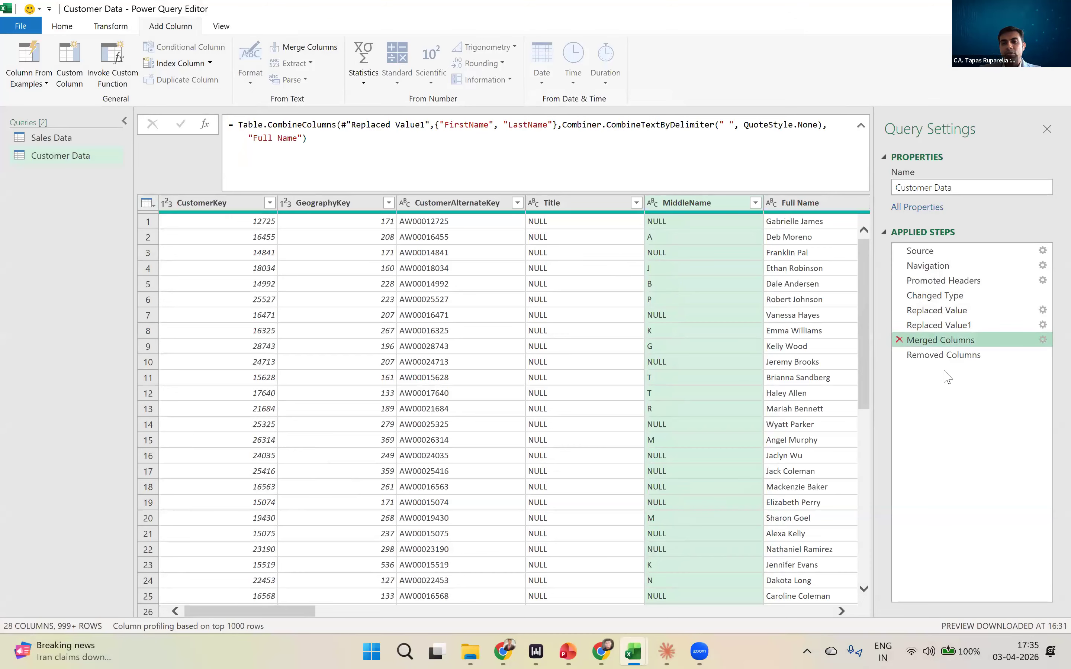
click(619, 357)
- After the Replaced Value1 step, insert a new Full Name column that merges FirstName and LastName with a Space separator
click(969, 326)
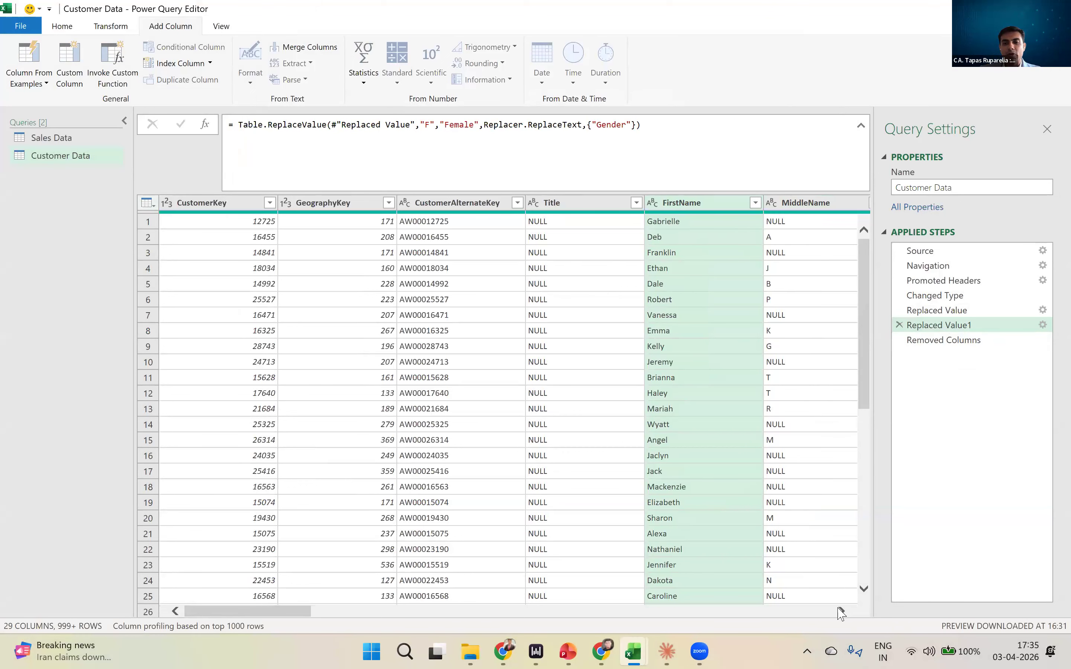
click(838, 610)
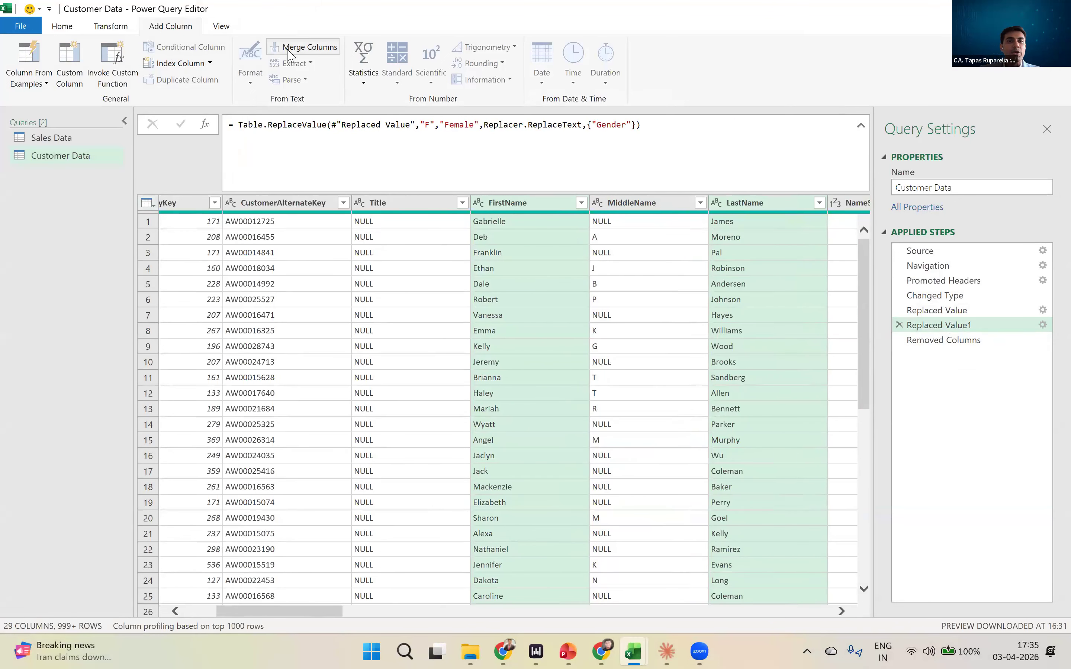
click(307, 47)
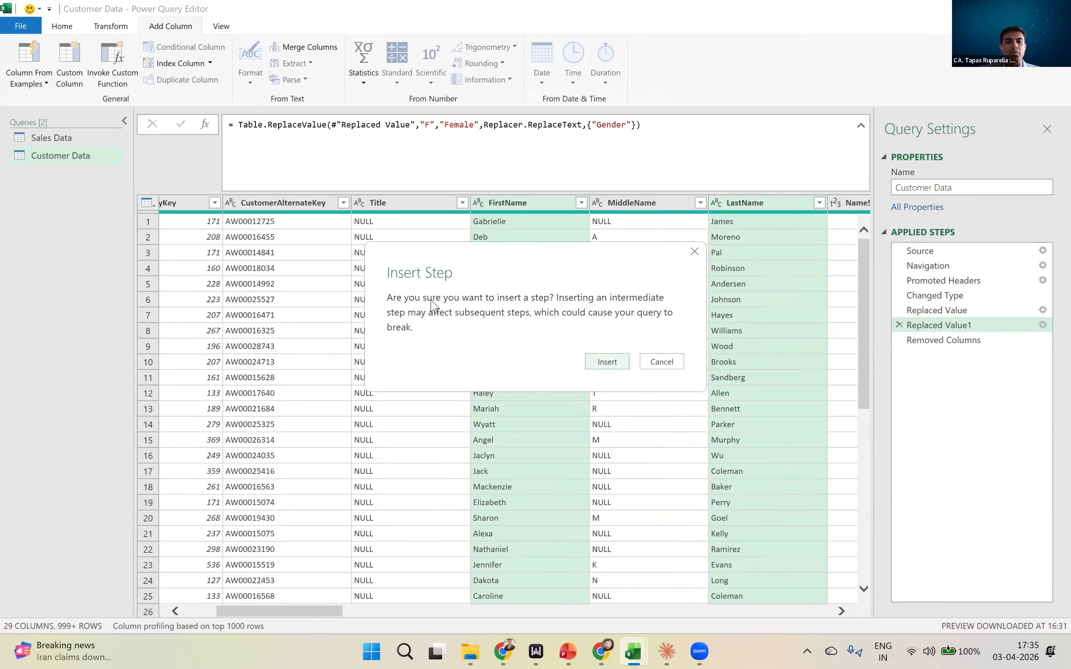
click(613, 365)
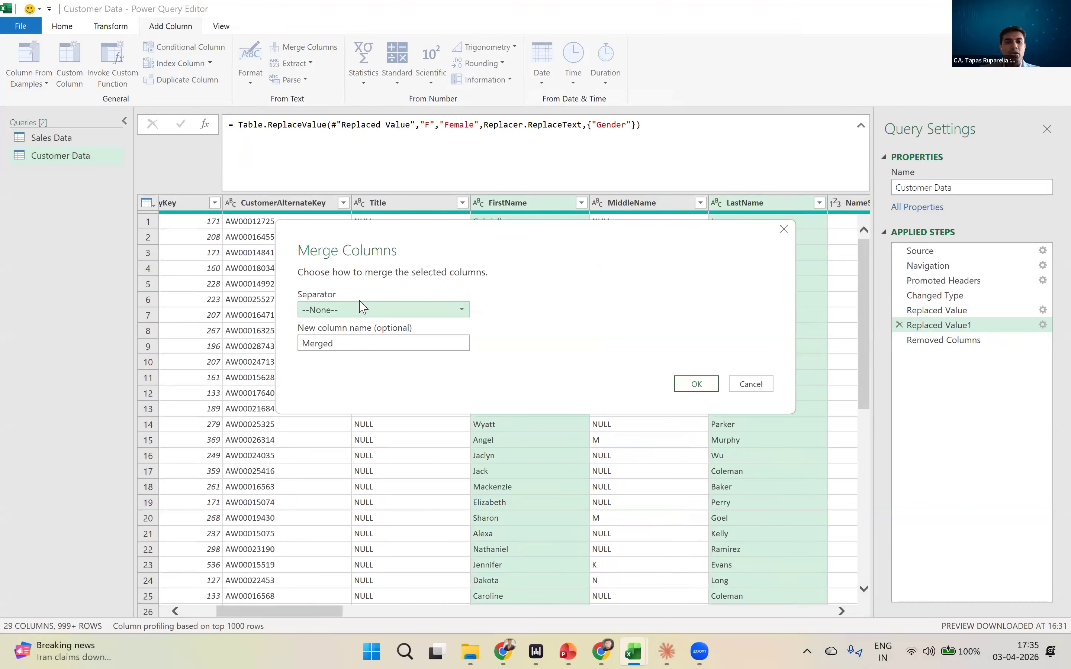
click(354, 310)
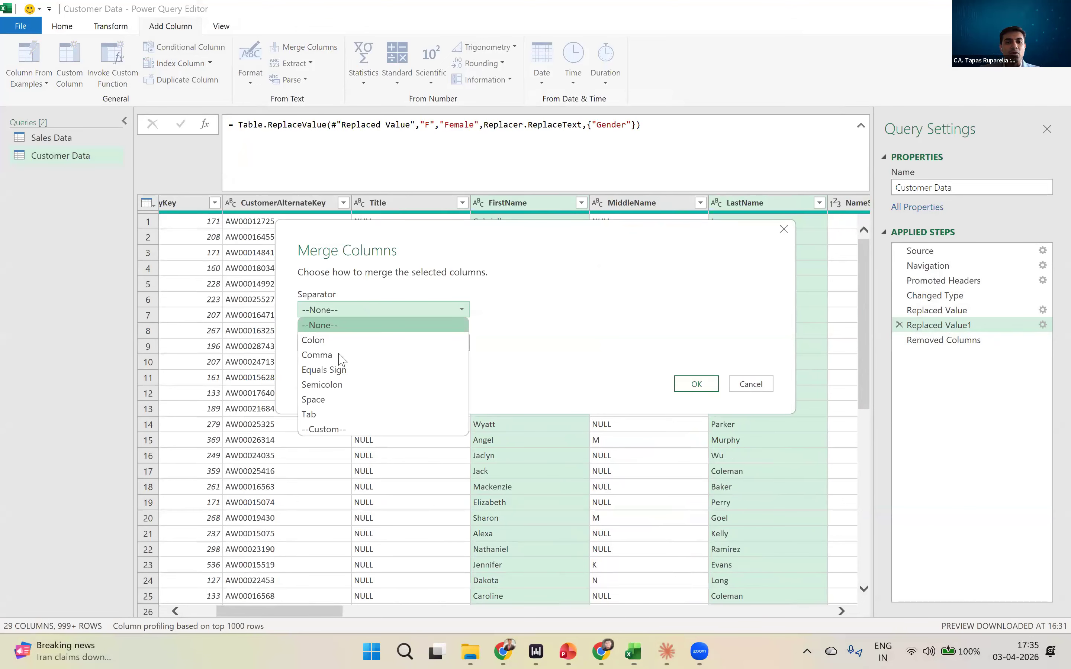
click(339, 400)
click(369, 350)
drag(368, 349, 250, 352)
text(Full Name)
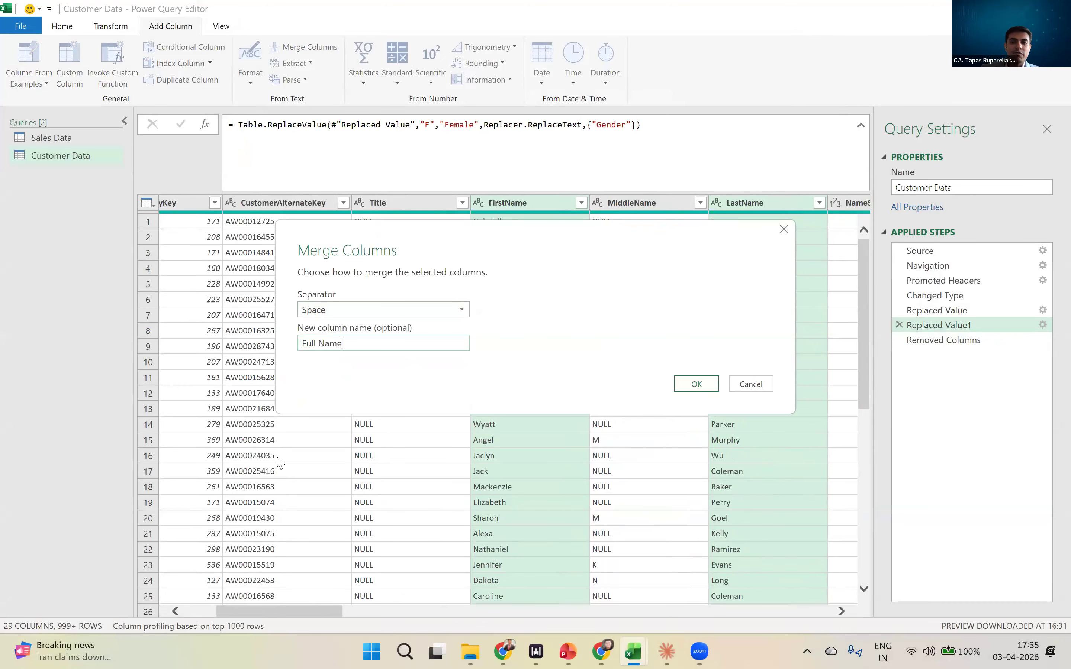
click(696, 384)
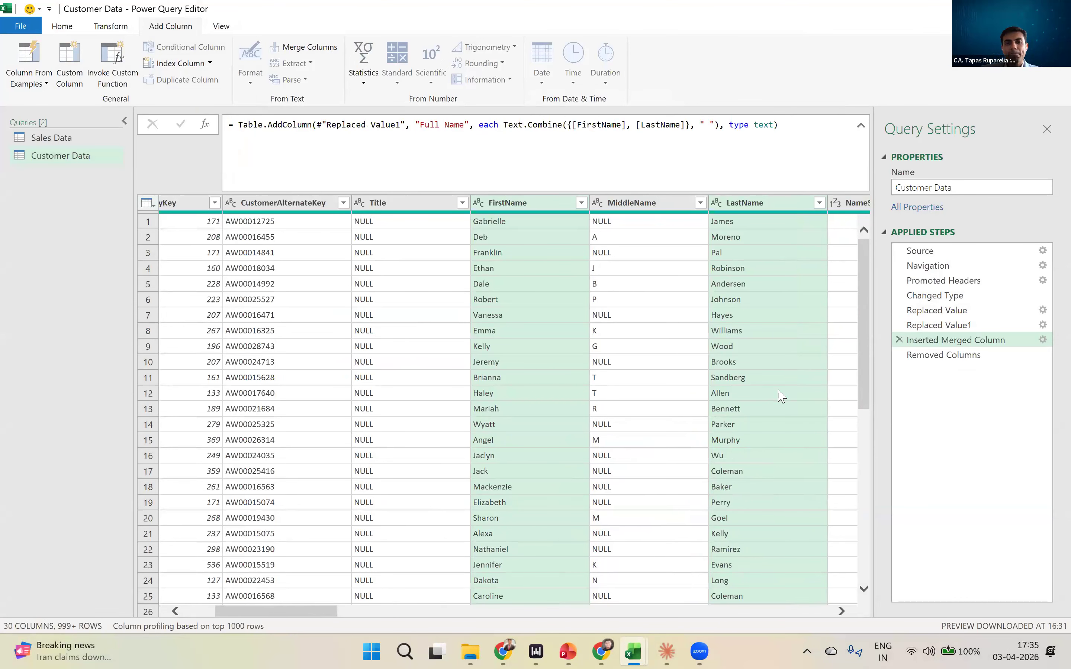
- Move the Full Name column between LastName and NameStyle, inserting the reorder as an intermediate step
drag(341, 612, 830, 573)
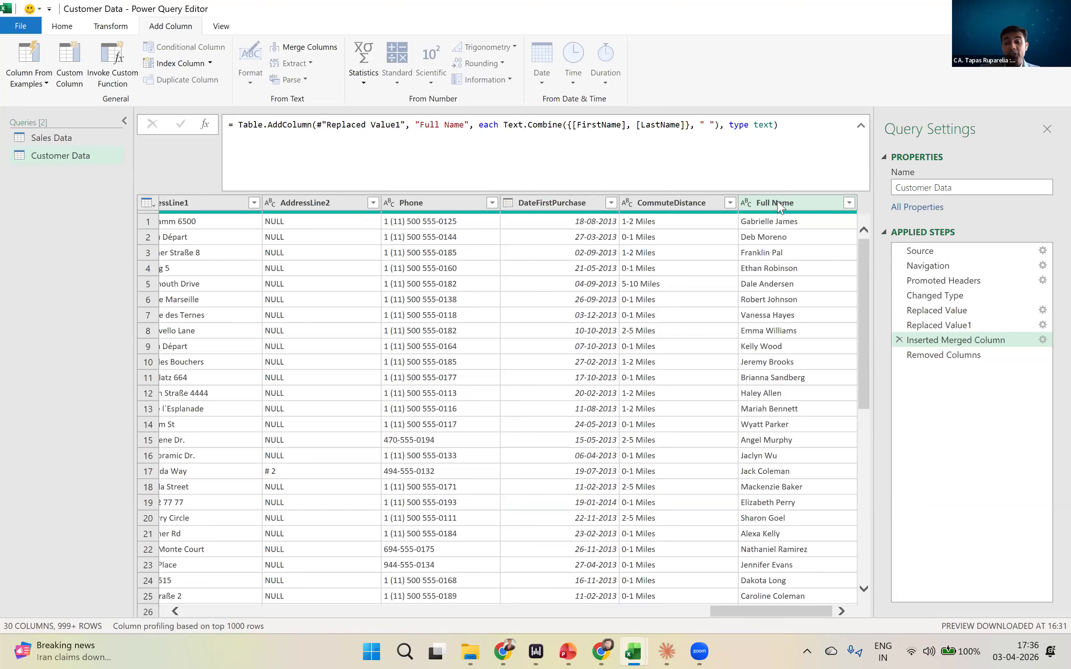
drag(777, 206, 426, 321)
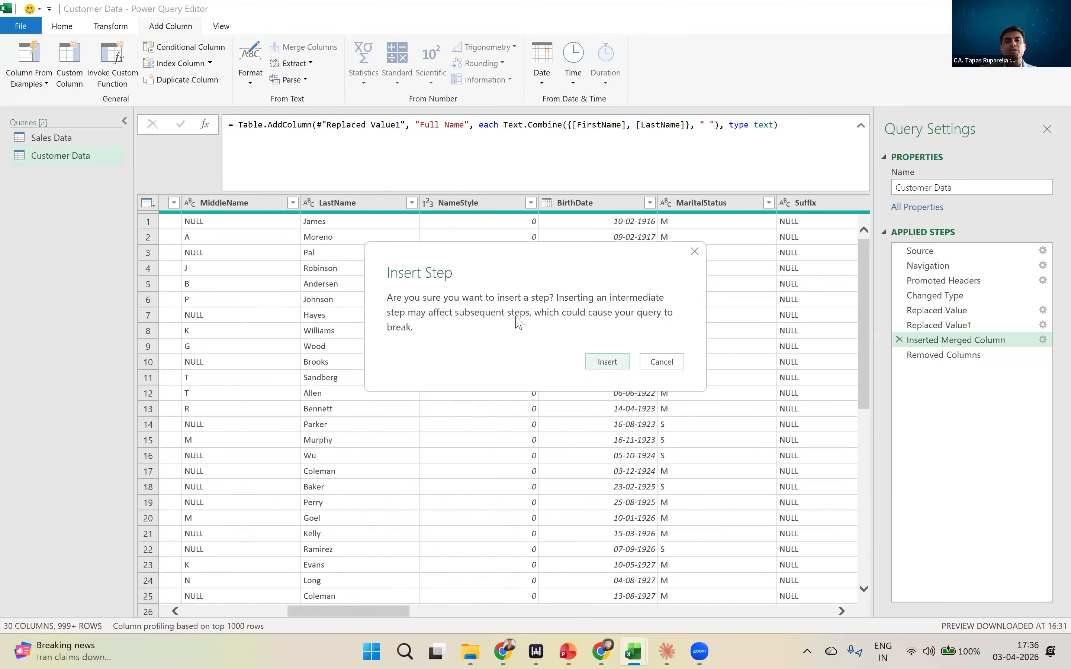
click(613, 361)
drag(409, 616, 297, 628)
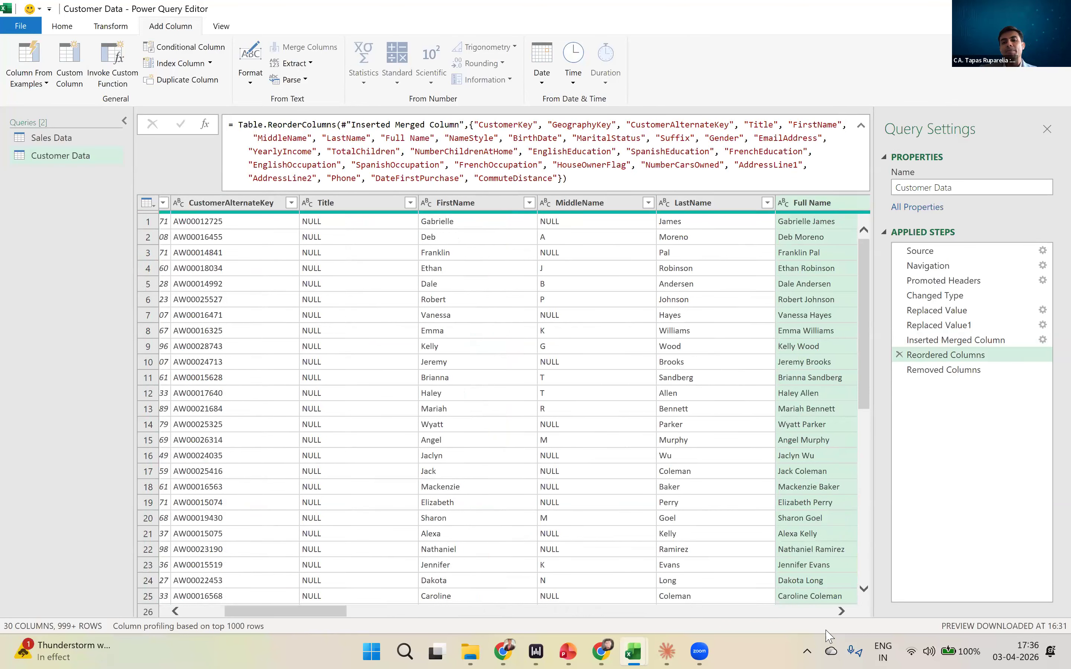
click(841, 611)
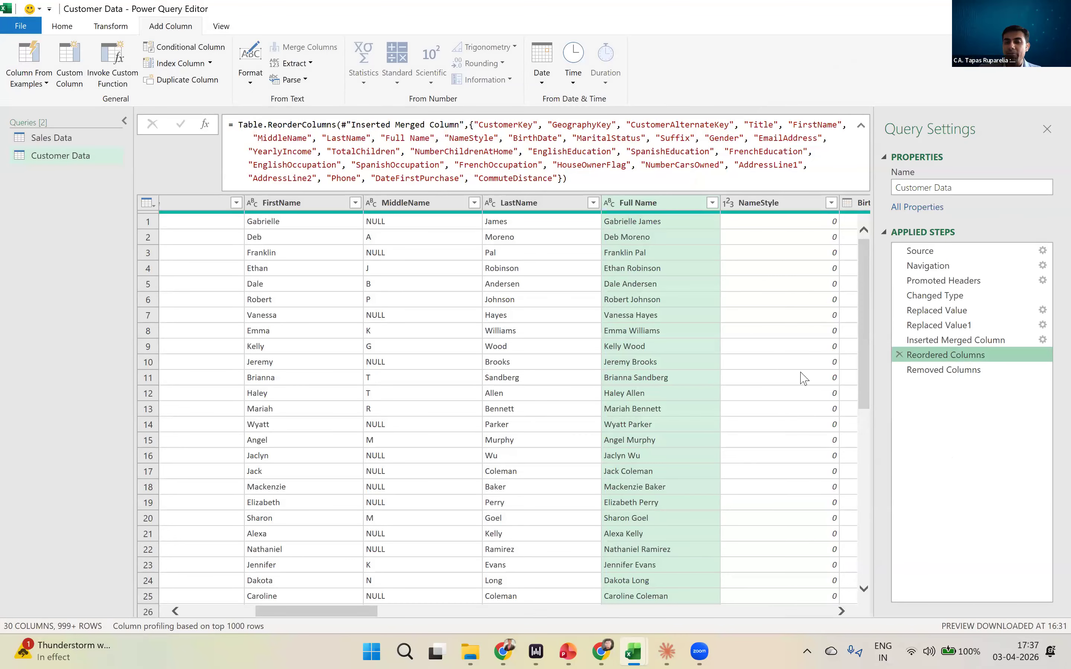
click(950, 372)
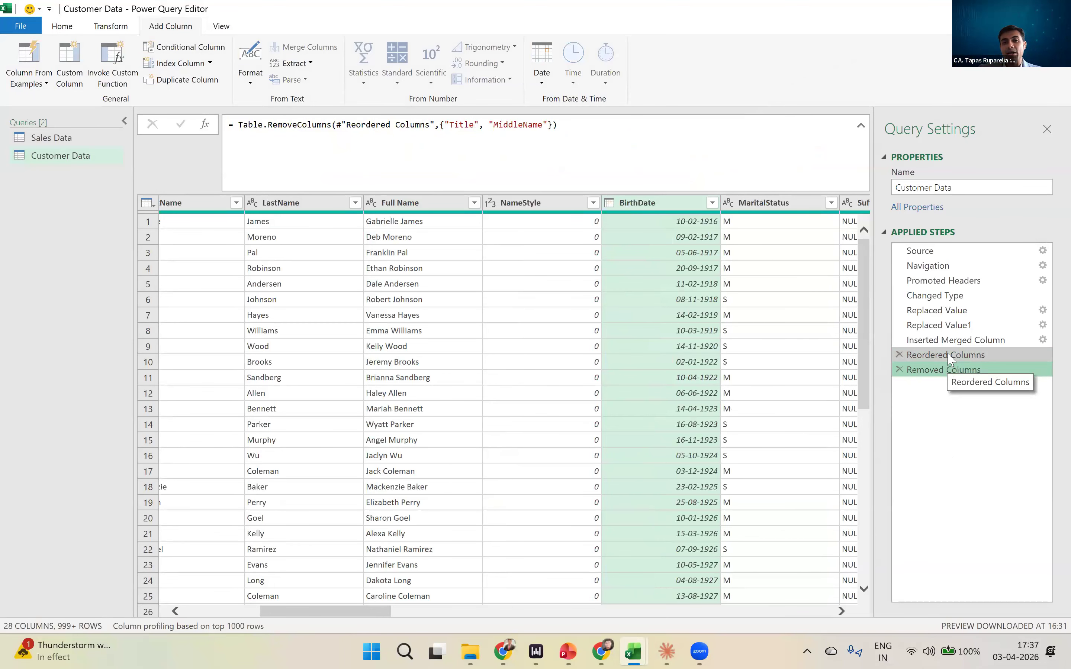
click(948, 357)
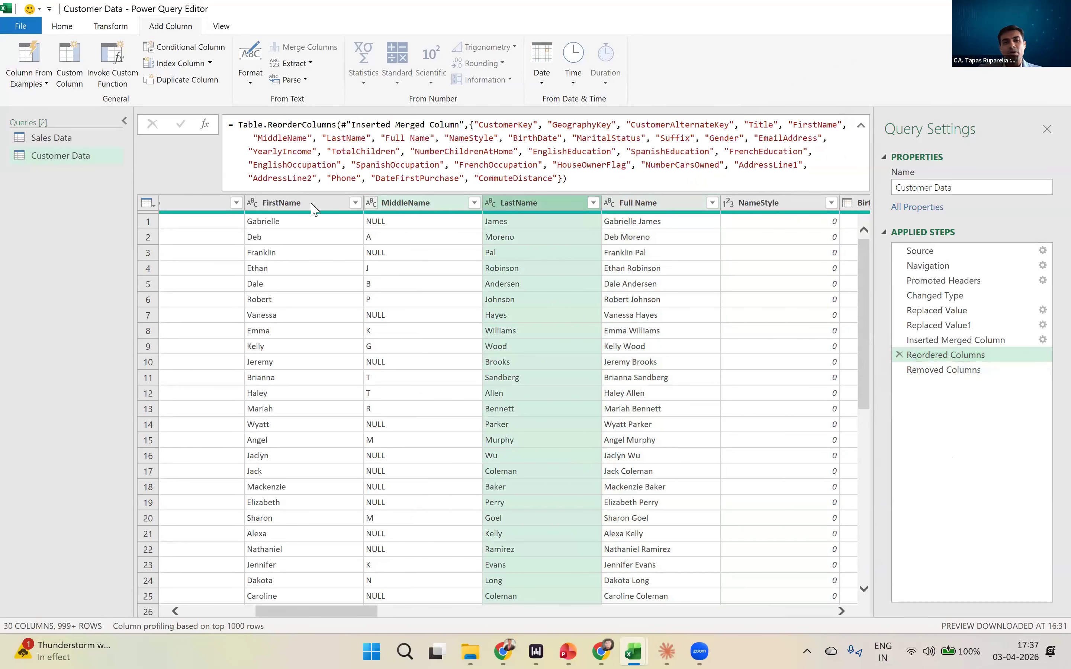
click(314, 206)
ctrl+click(416, 204)
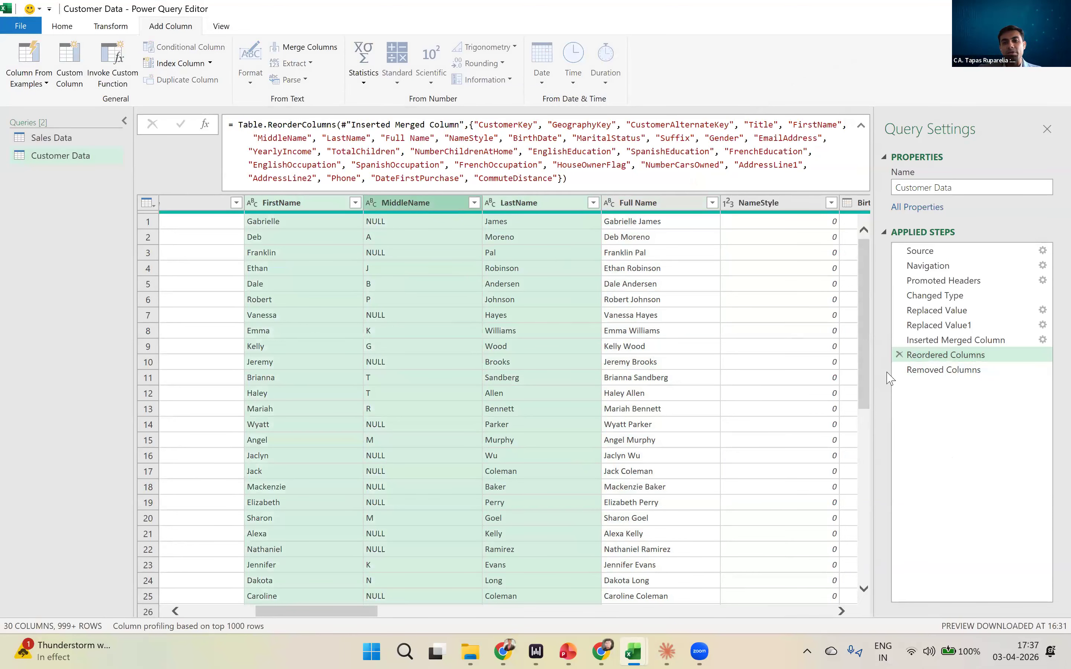
- Remove the FirstName, LastName and NameStyle columns at the final Removed Columns step, keeping Full Name
click(972, 376)
click(699, 360)
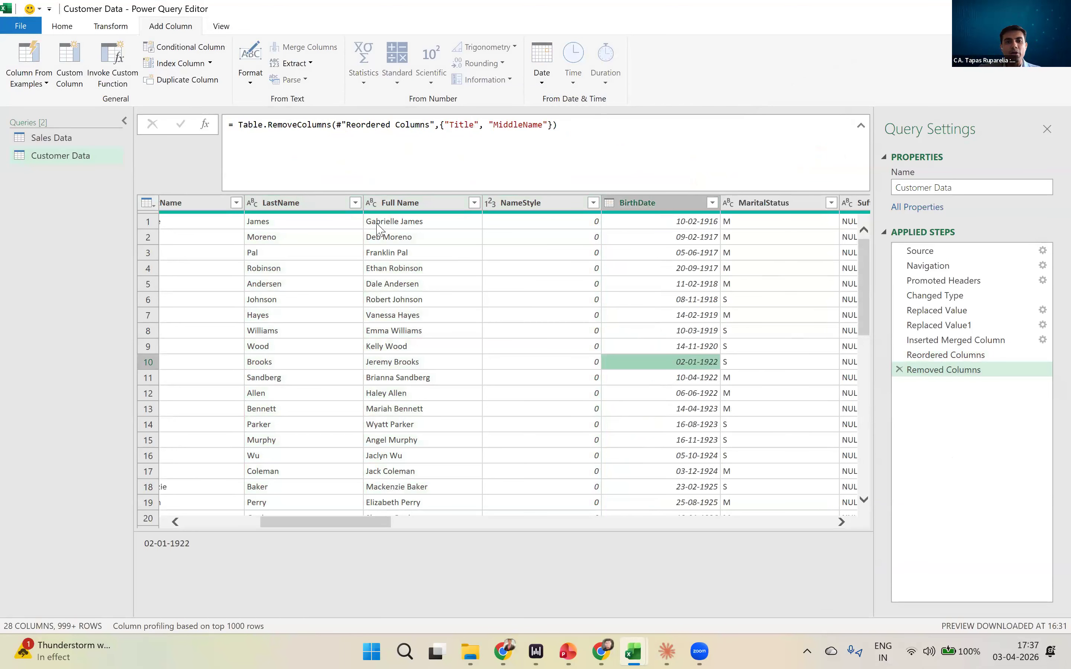
click(327, 204)
ctrl+click(416, 205)
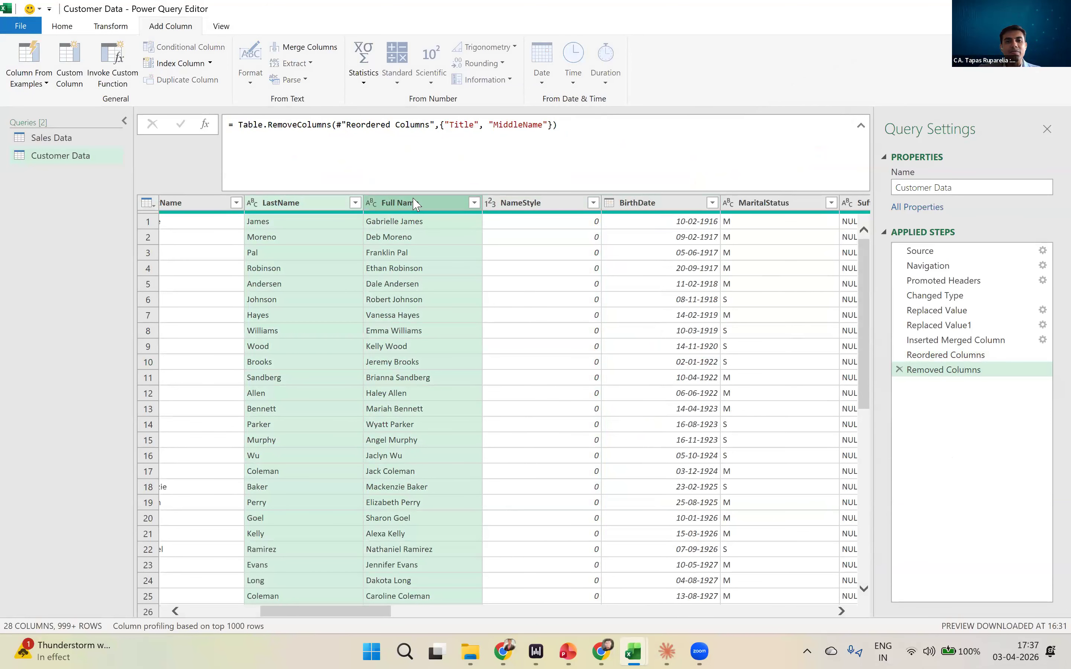
click(176, 612)
click(717, 230)
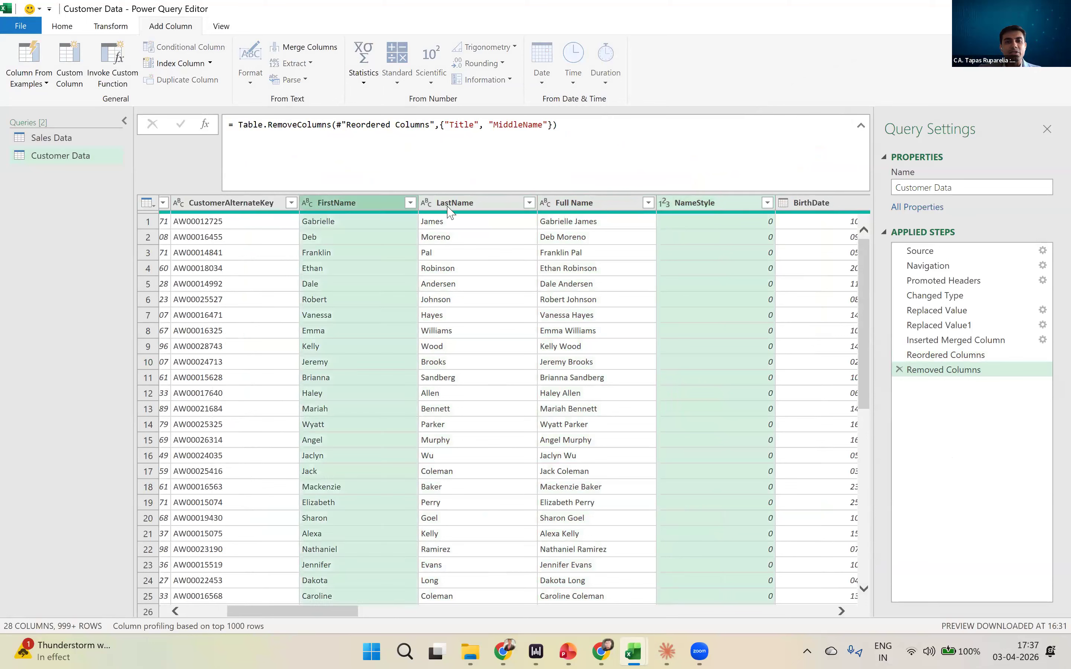
ctrl+click(460, 204)
right_click(471, 204)
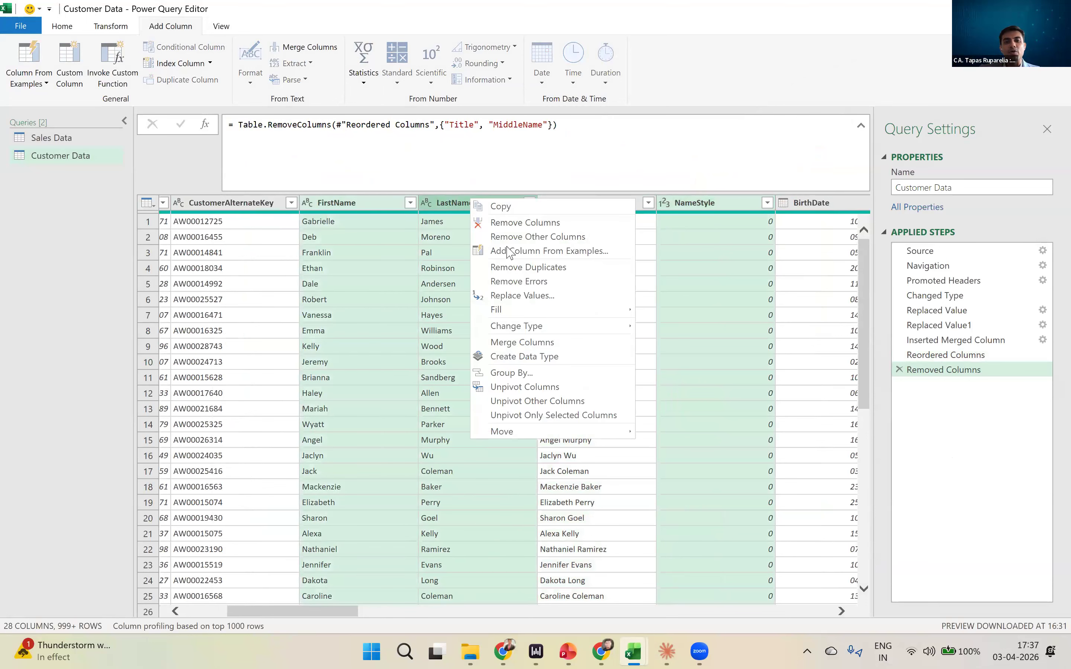
click(507, 224)
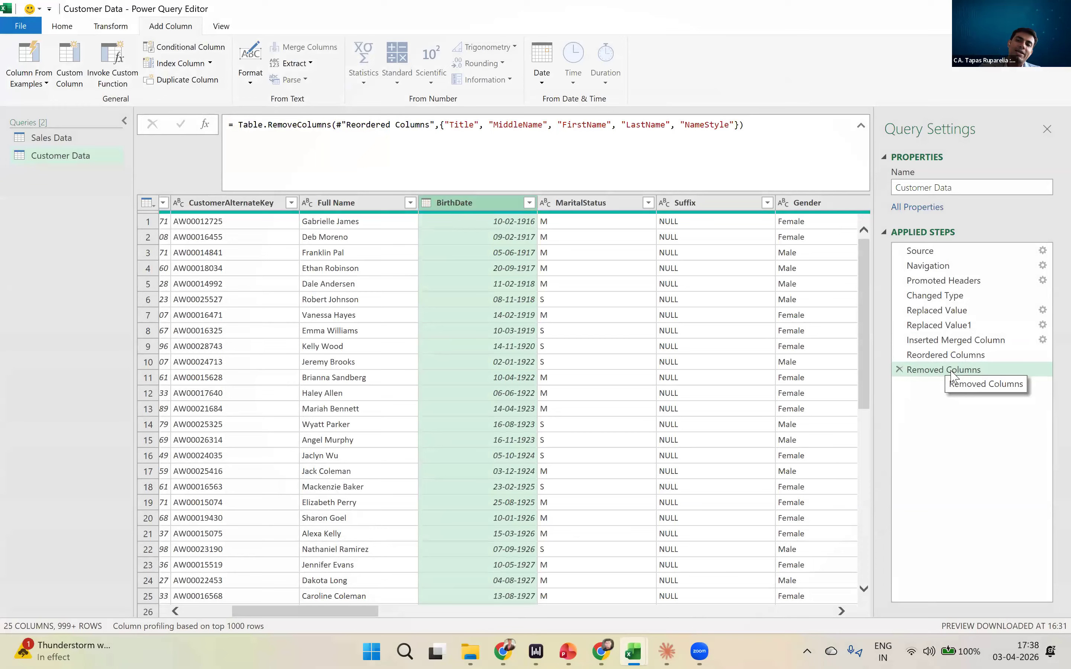
- Compare the Customer Data preview at the Replaced Value step with the one at the final Removed Columns step, looking across its columns
click(947, 314)
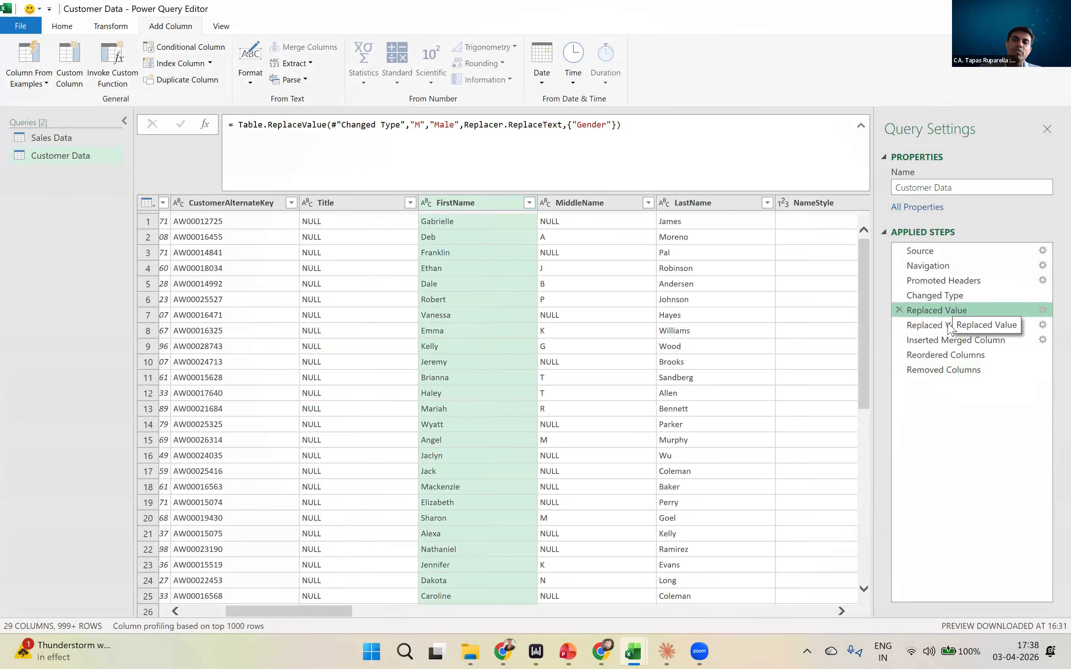
click(953, 320)
click(951, 312)
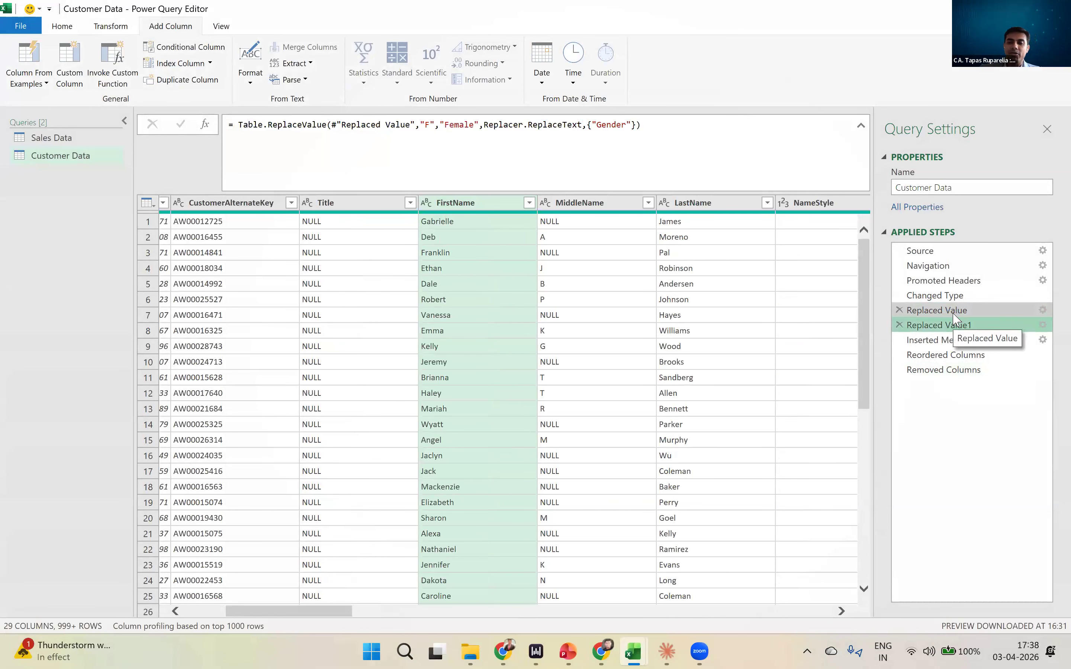
click(953, 371)
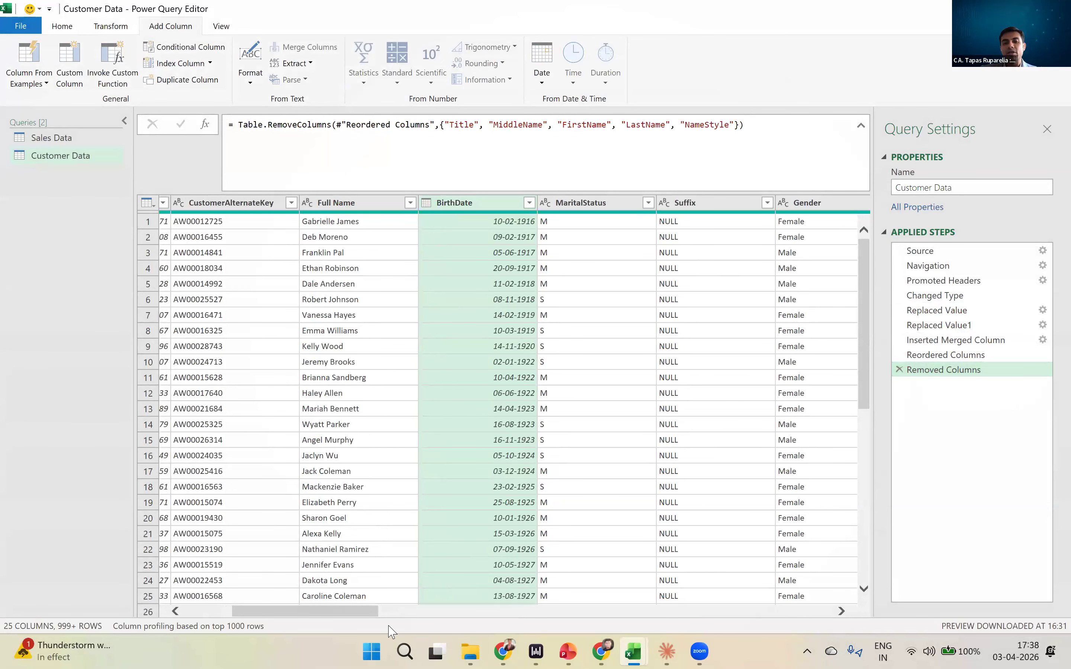
scroll(406, 613, right, 5)
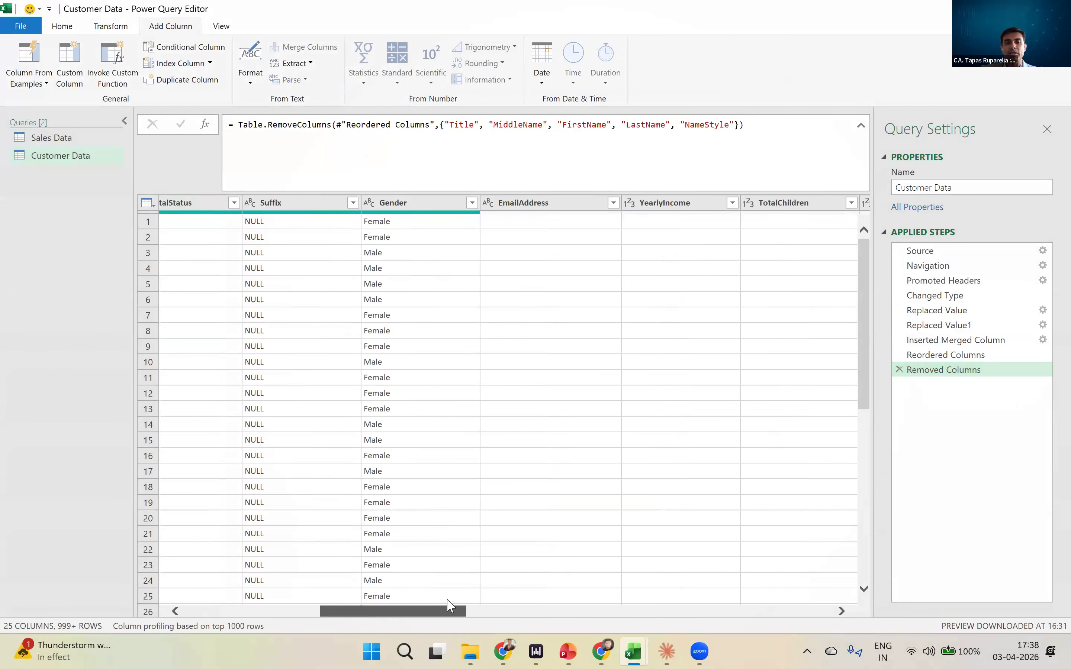
scroll(303, 578, left, 6)
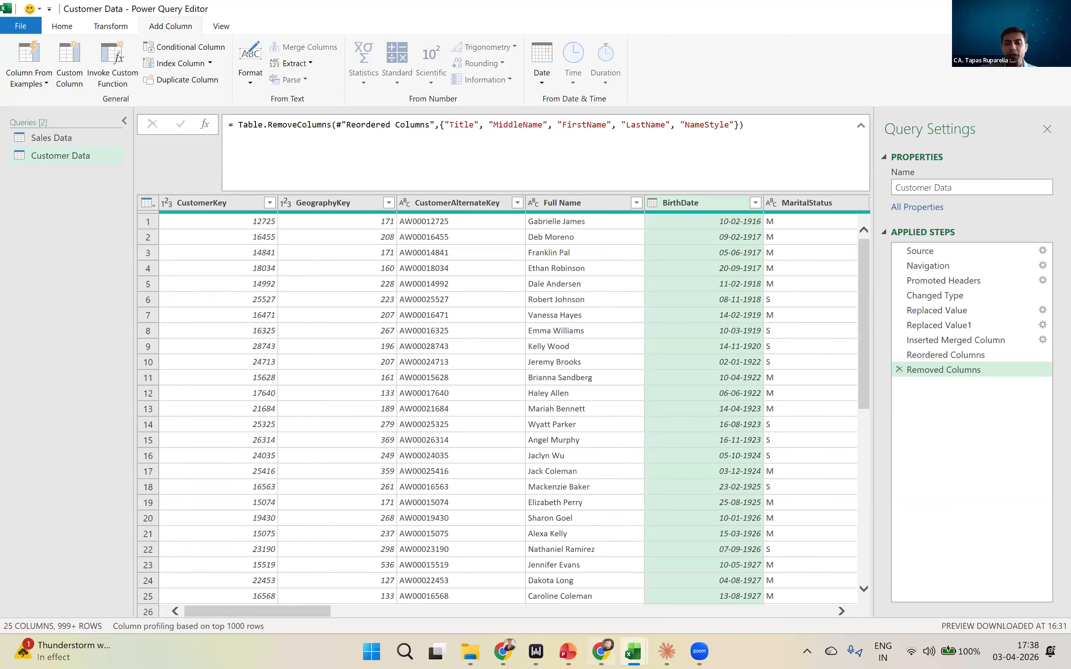
click(635, 589)
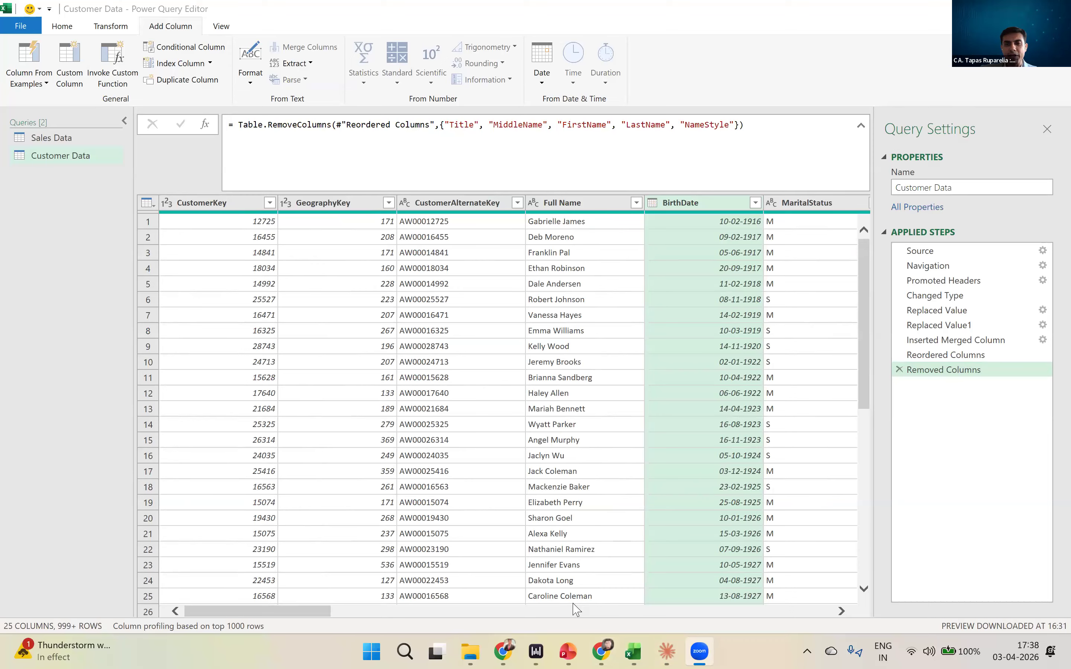
click(763, 391)
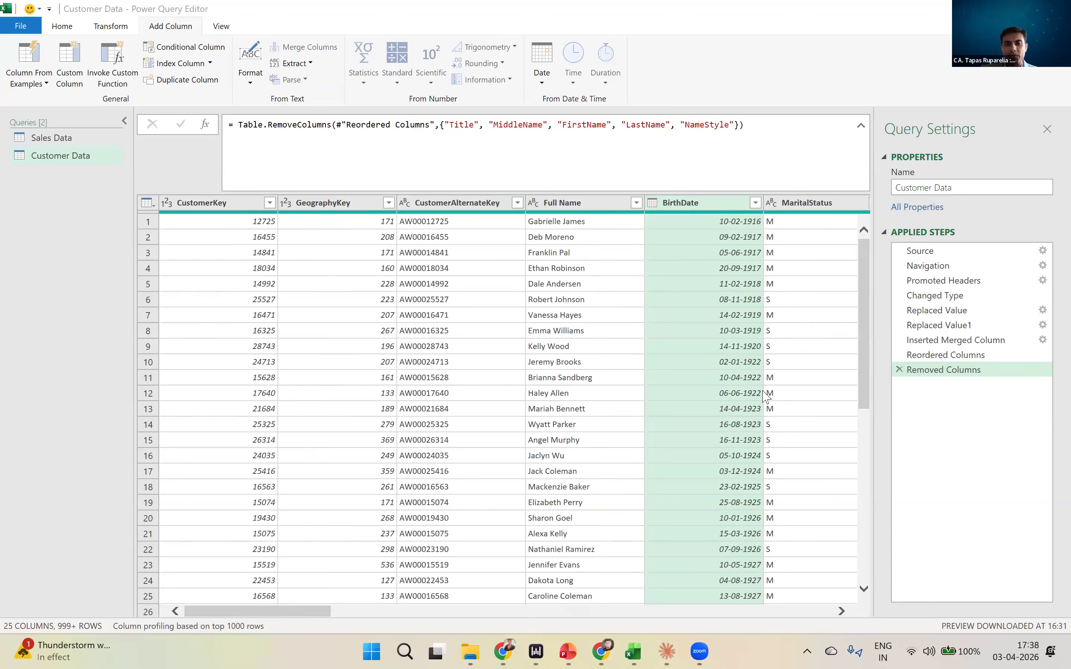
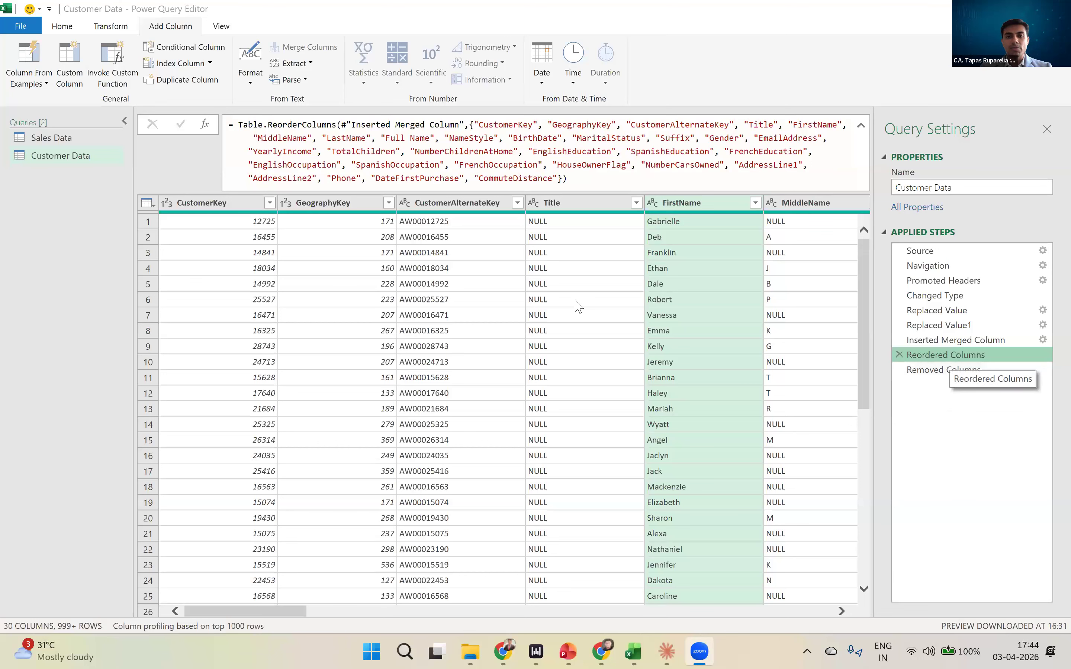
- Compare the Customer Data preview at the Reordered Columns step with the one at the Removed Columns step, looking across the name columns
click(565, 209)
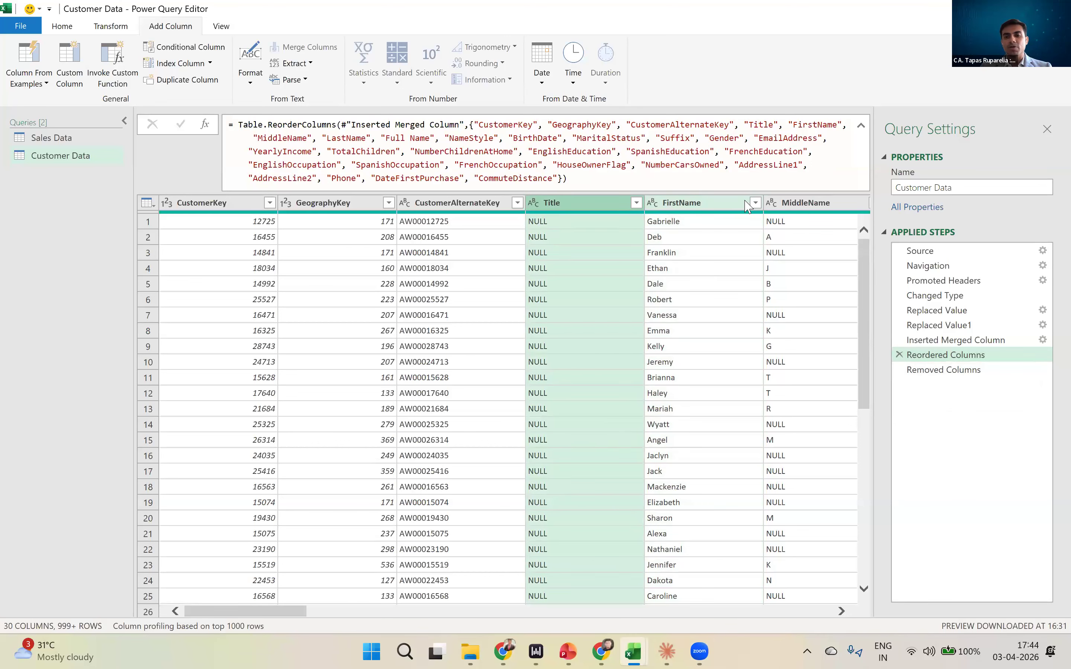
click(843, 520)
scroll(668, 570, down, 2)
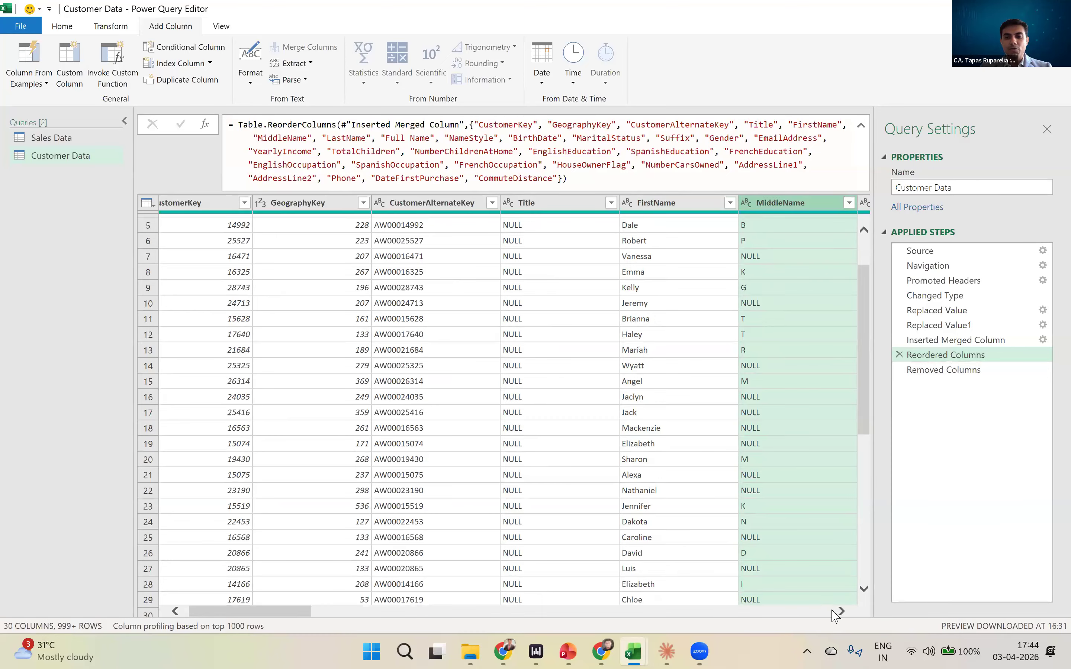
click(950, 371)
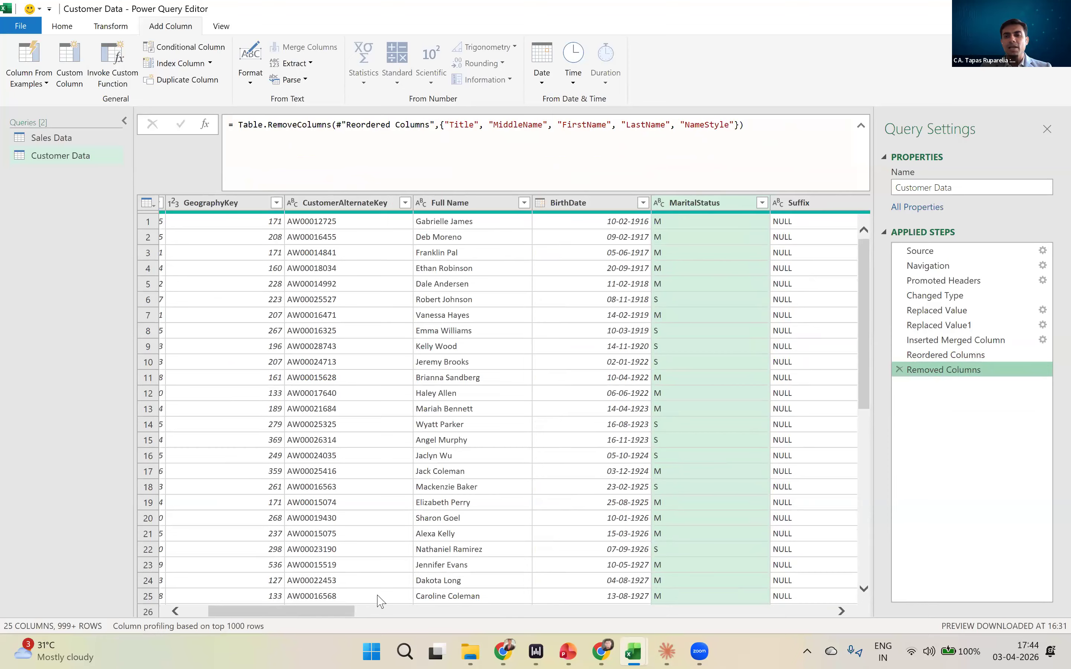
click(938, 356)
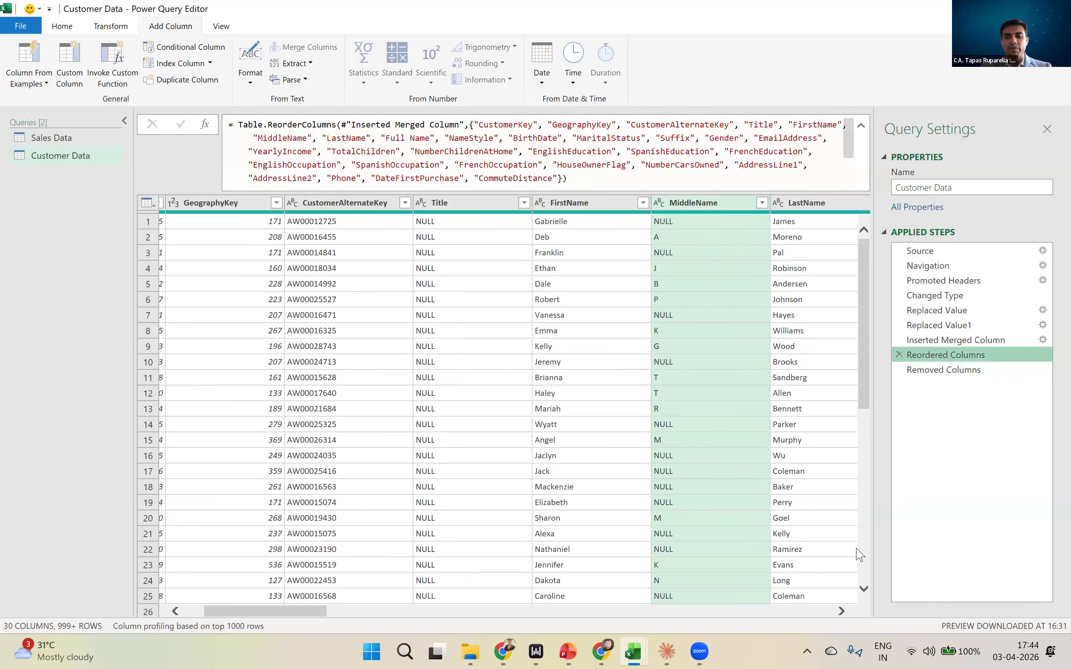
click(841, 611)
click(841, 612)
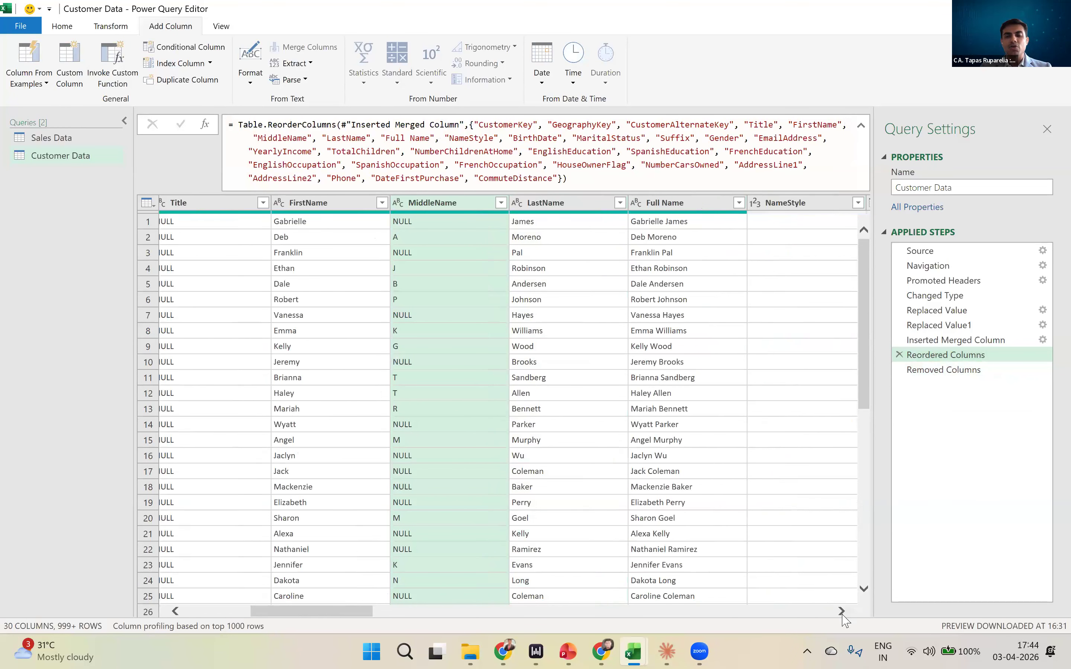
click(841, 611)
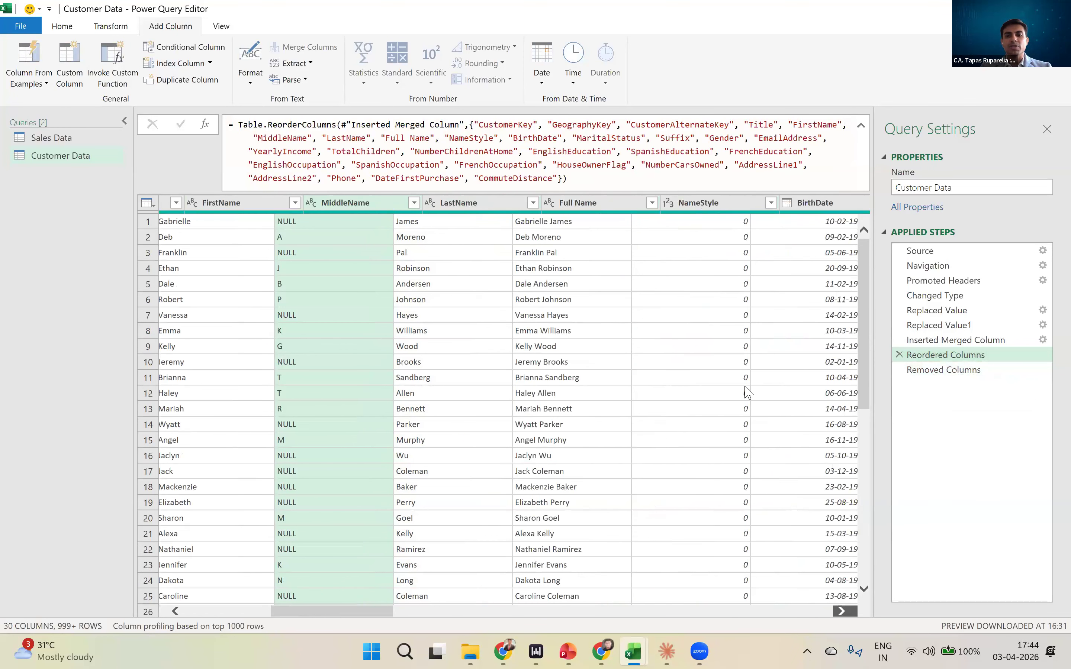
click(841, 612)
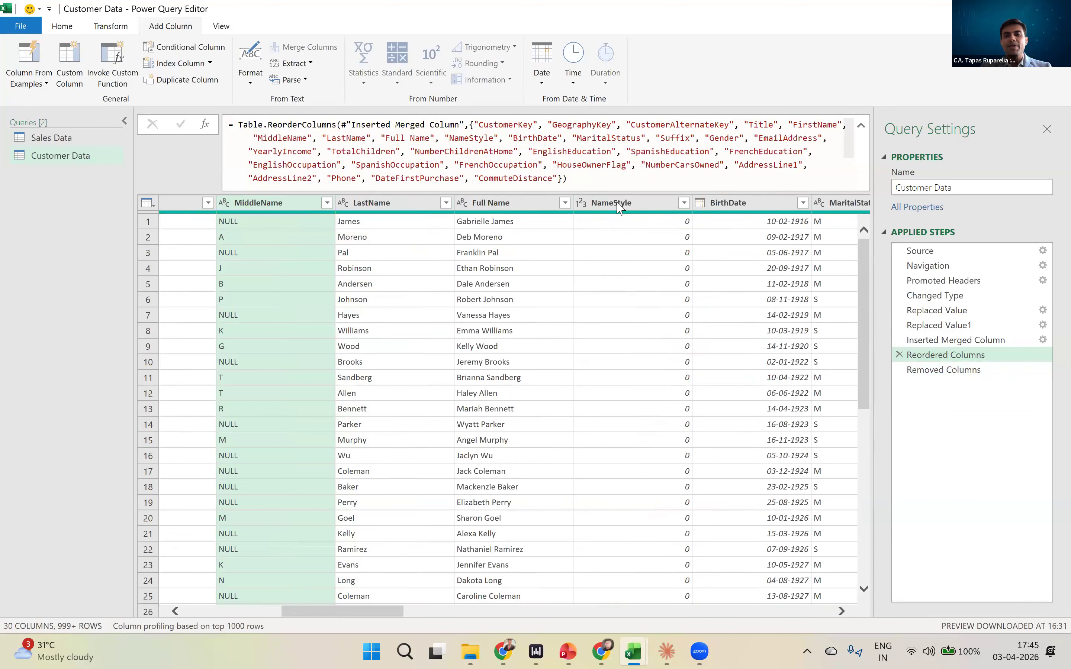
key(ctrl)
key(ctrl)
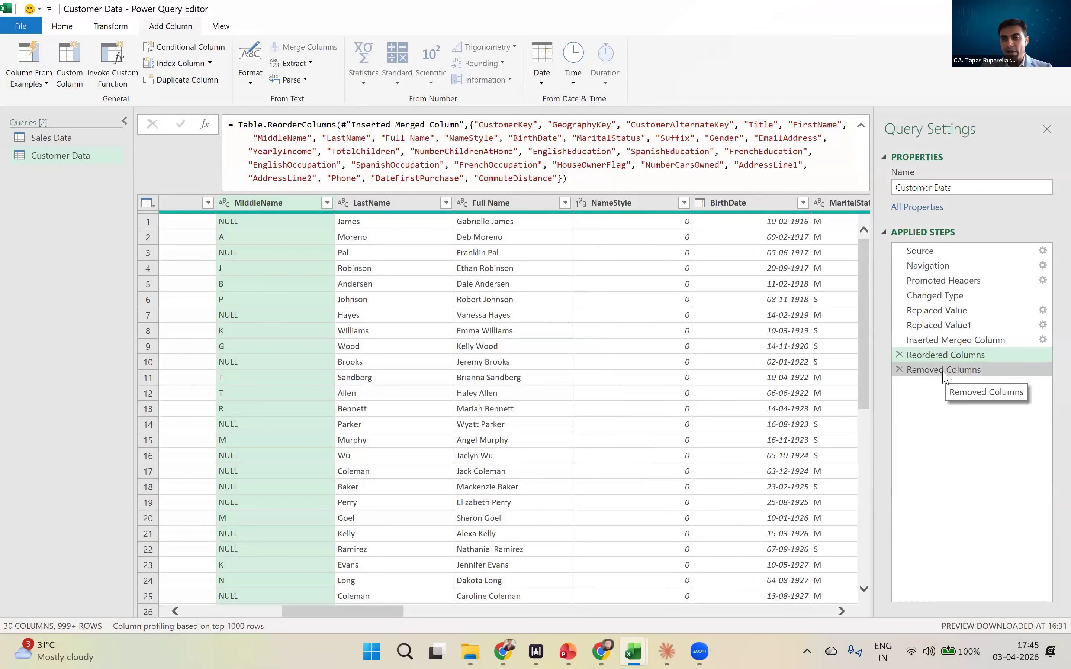
- Examine the Removed Columns step's formula: the Table.RemoveColumns function, its reference to the Reordered Columns step and the listed column names
click(944, 372)
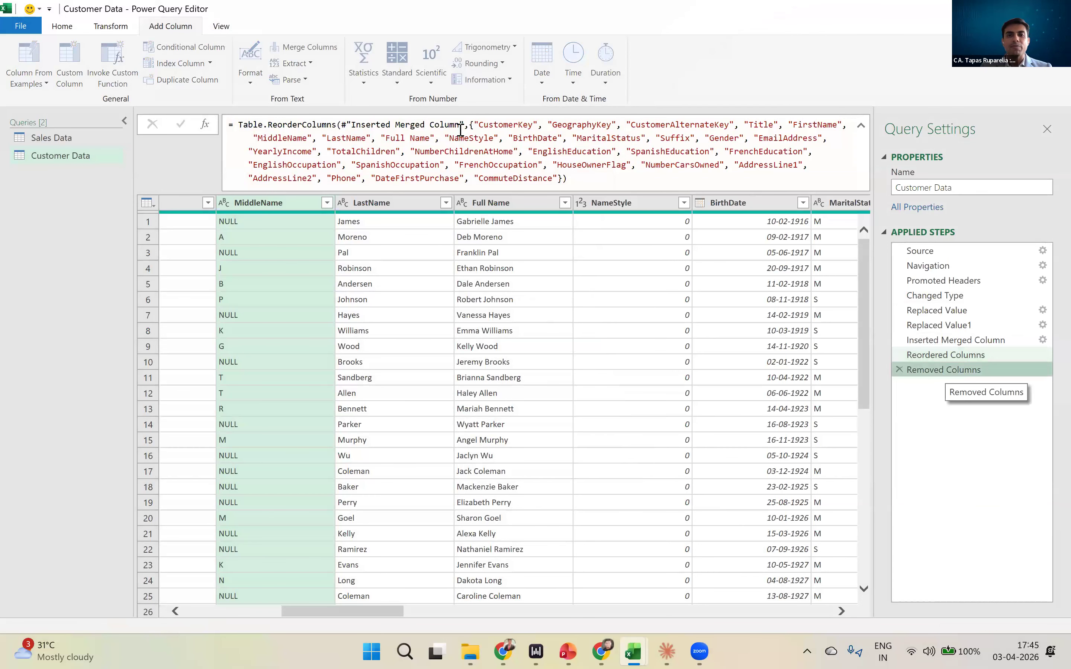
click(447, 126)
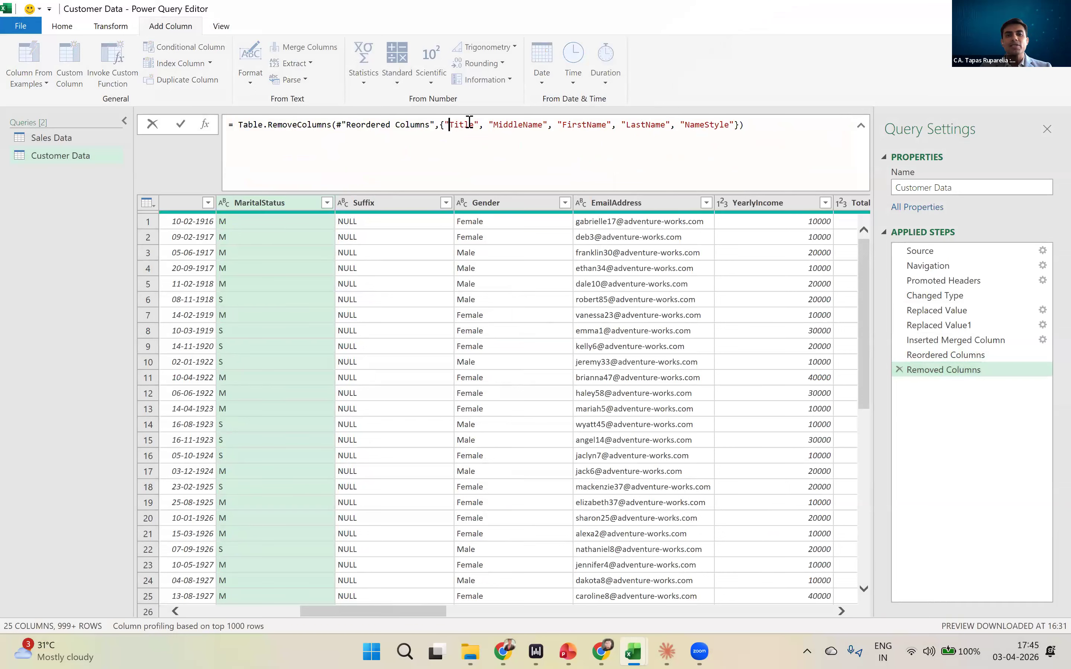
click(277, 142)
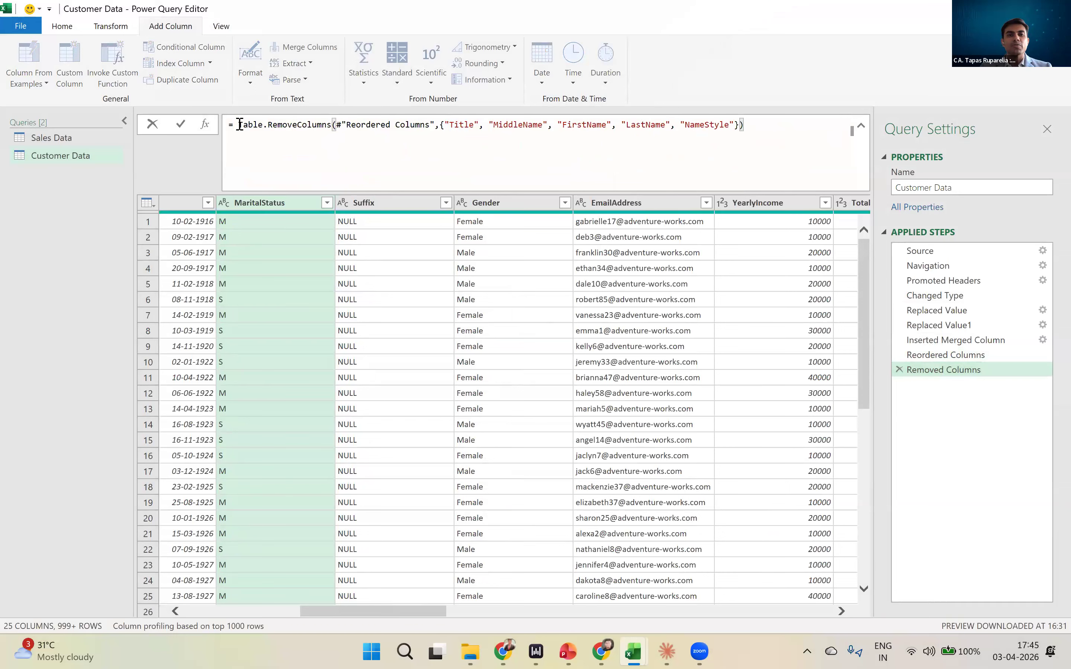
drag(239, 125, 333, 128)
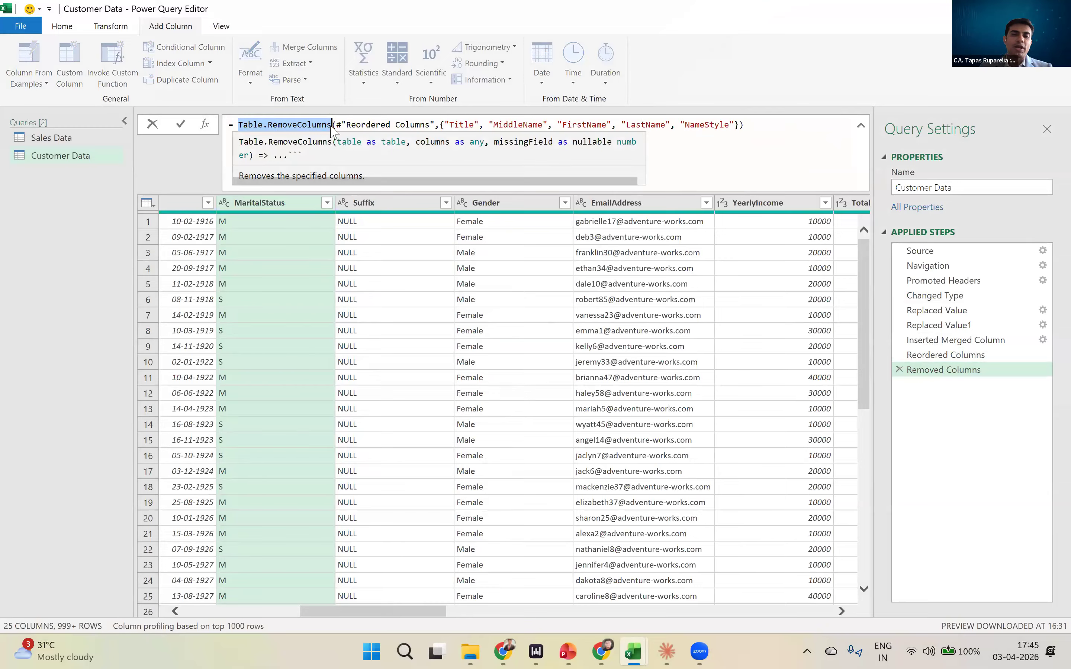
key(End)
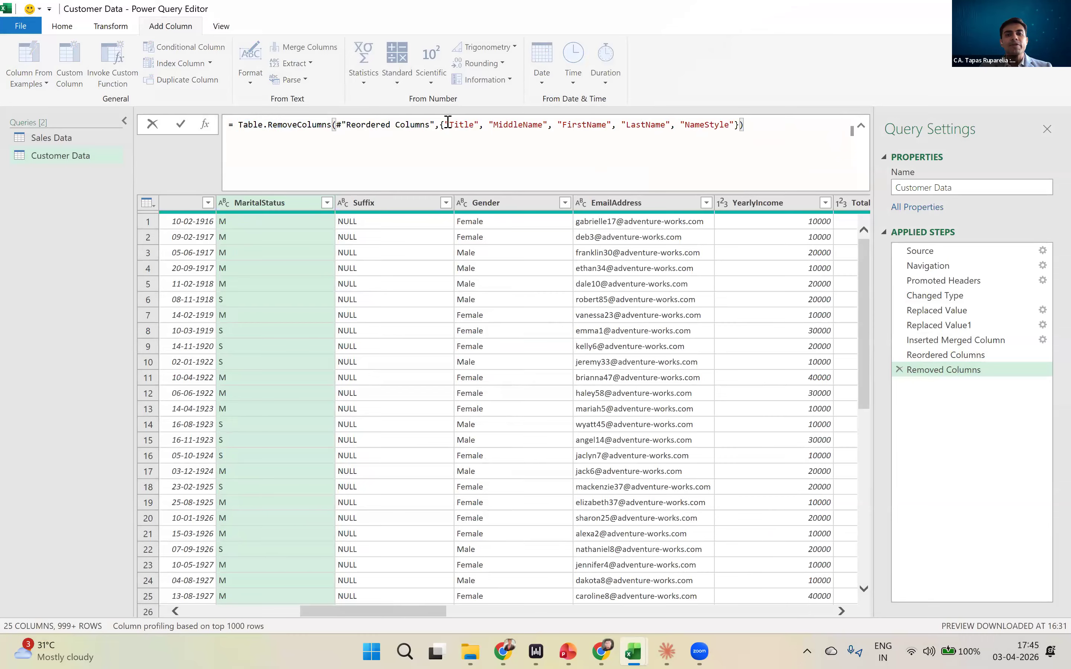
click(447, 123)
drag(603, 125, 716, 124)
drag(431, 125, 336, 128)
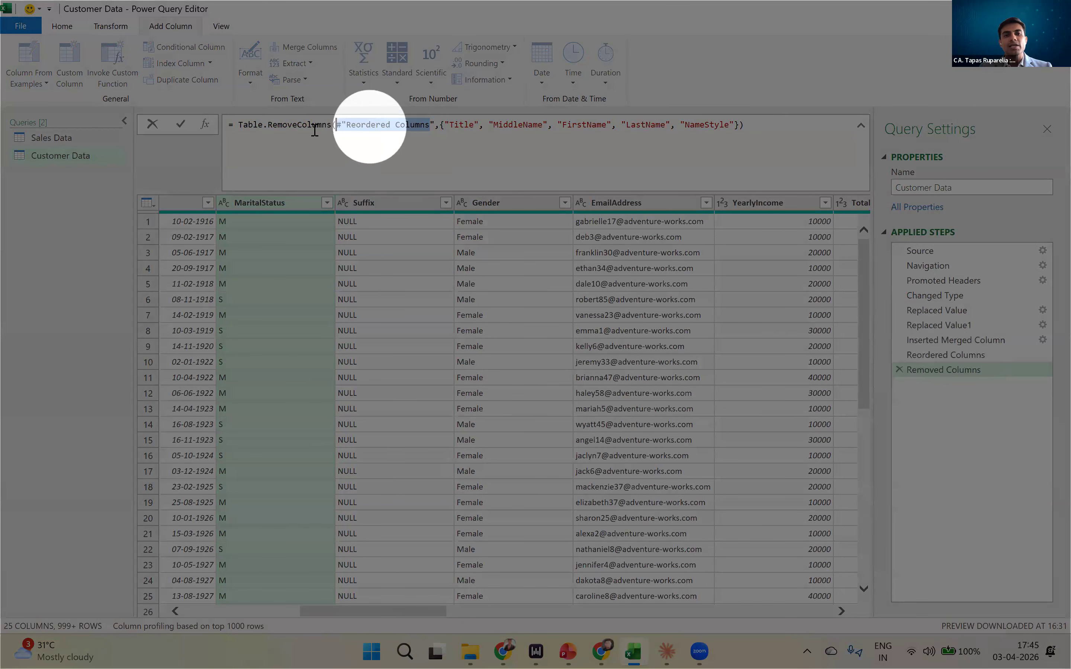
mouse_move(238, 125)
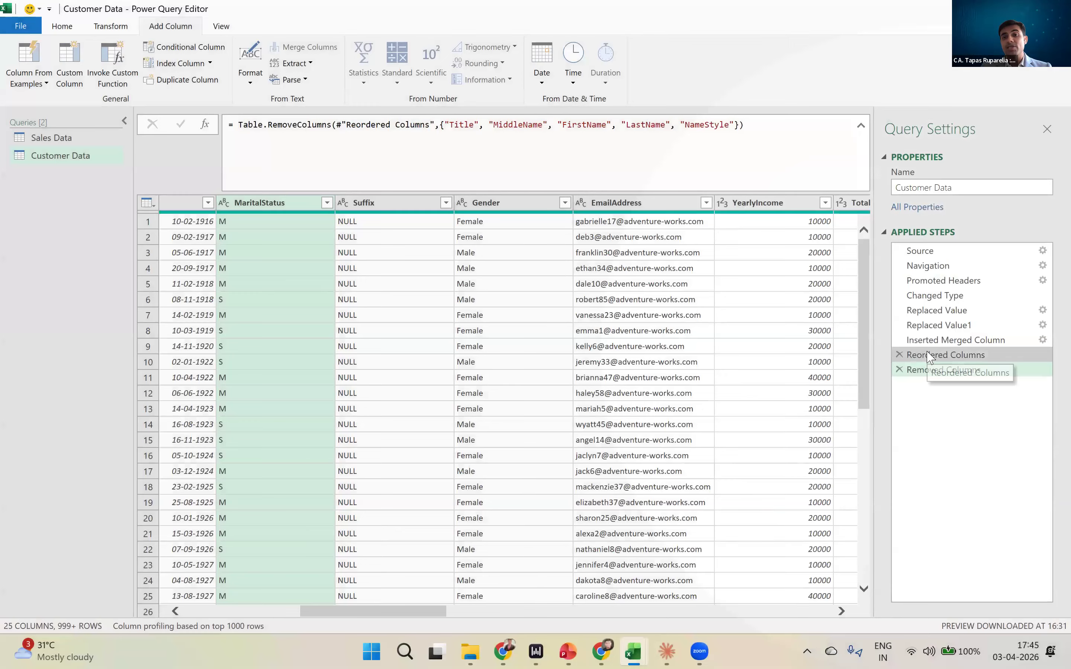
- At the Reordered Columns step, rename the LastName column to LastName-, inserting the rename as an intermediate step
double_click(380, 202)
key(Escape)
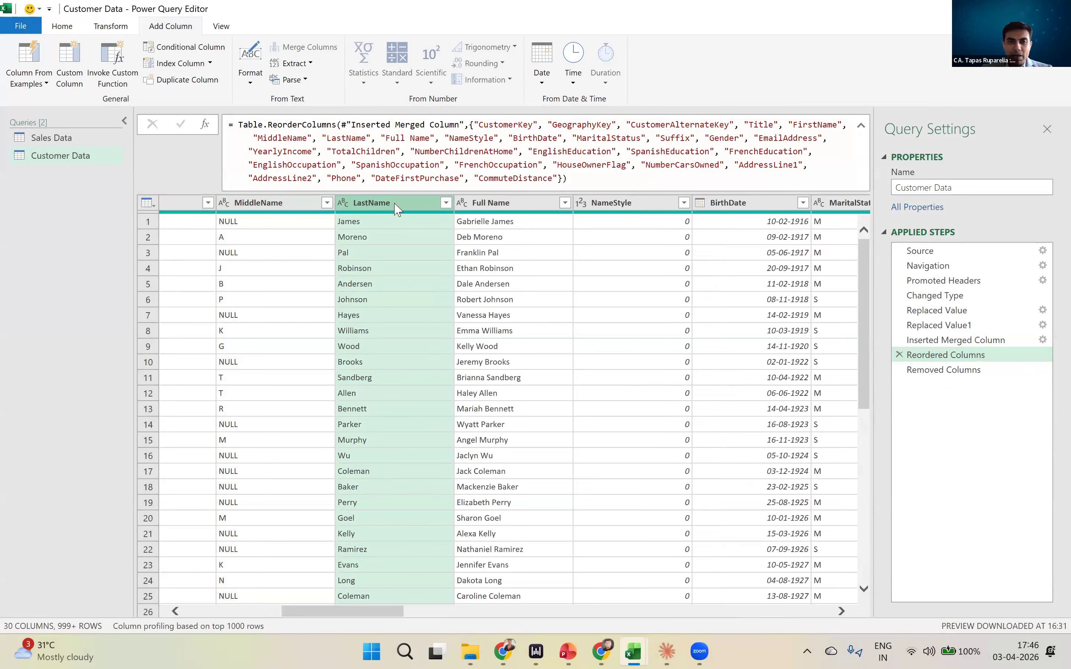
key(ctrl)
key(ctrl)
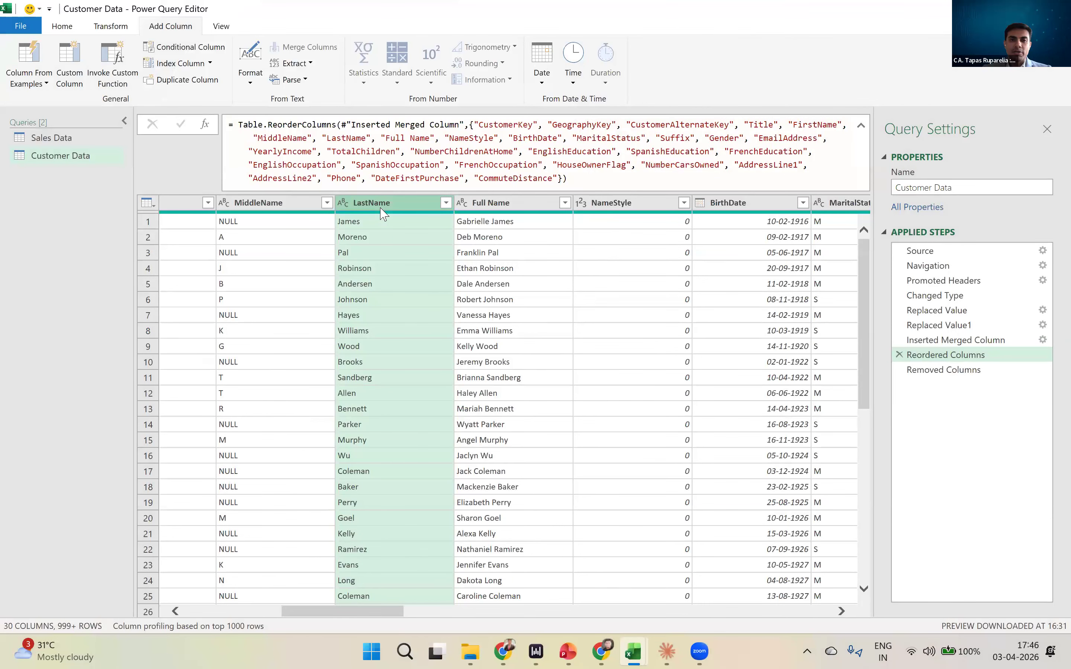
double_click(411, 208)
click(420, 209)
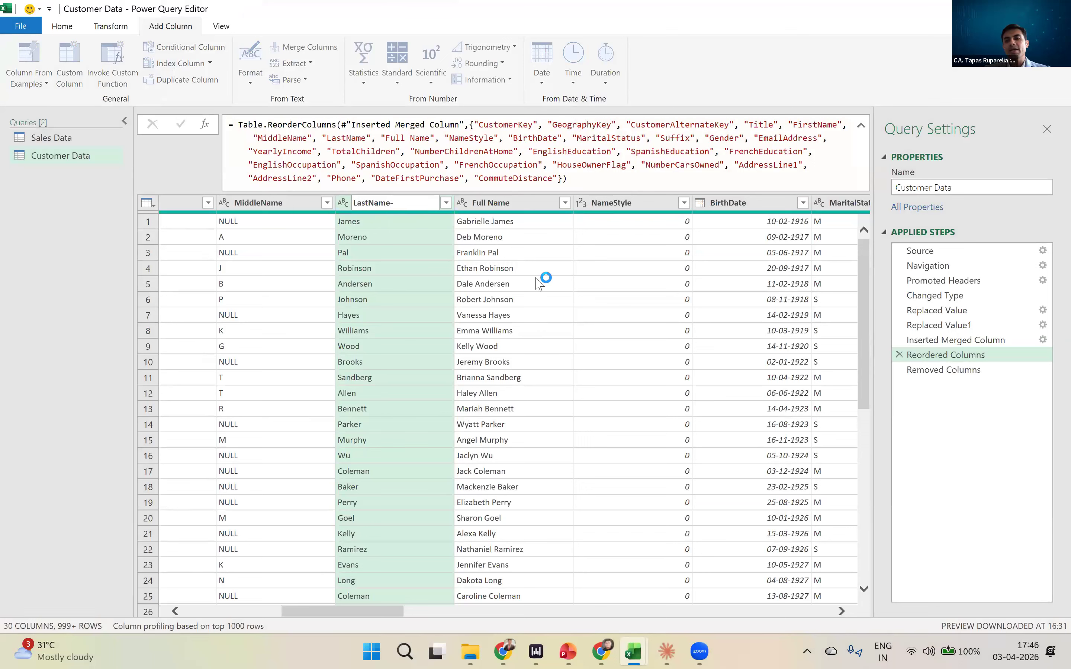
click(608, 363)
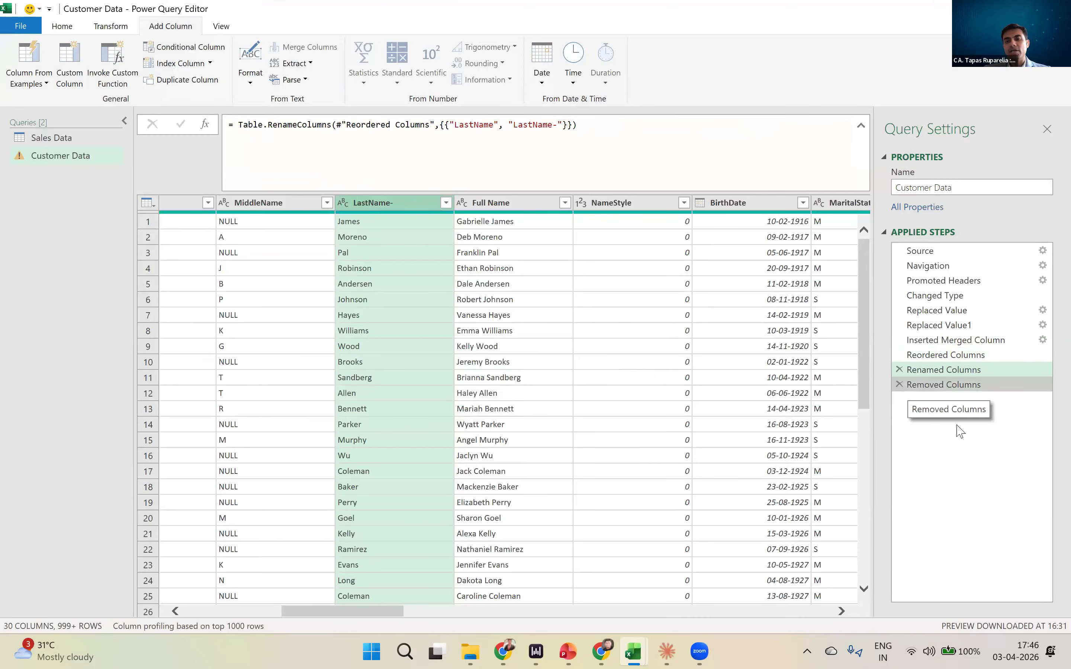
- Check the LastName reference in the Removed Columns formula against the columns and formulas of the Renamed Columns and Reordered Columns steps
click(943, 384)
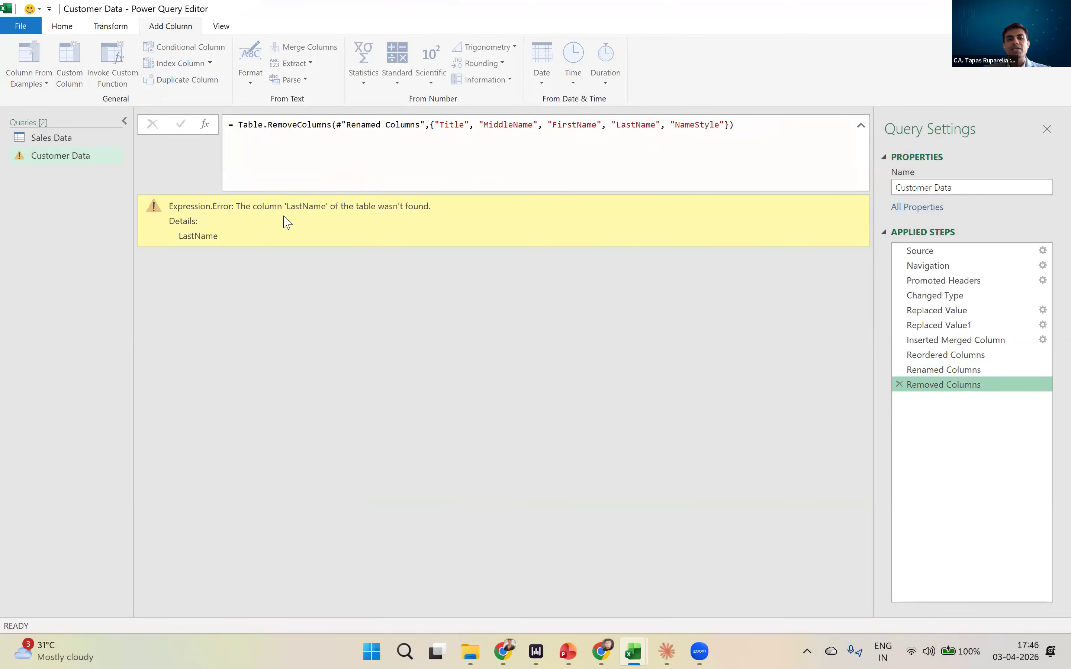
key(ctrl)
key(ctrl)
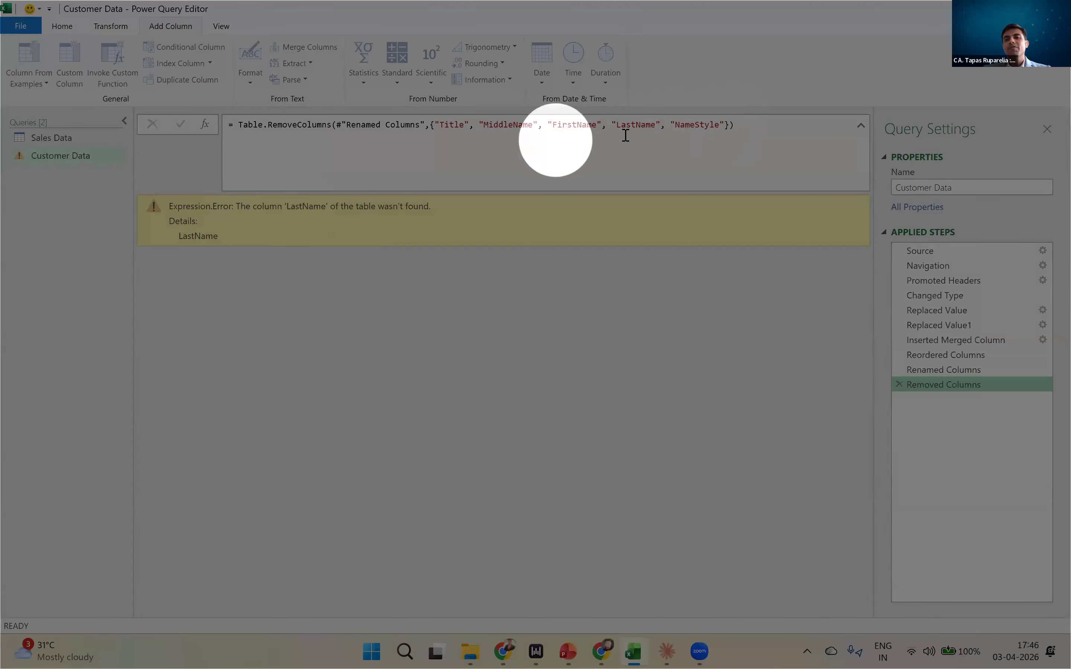
click(617, 126)
drag(618, 129, 657, 131)
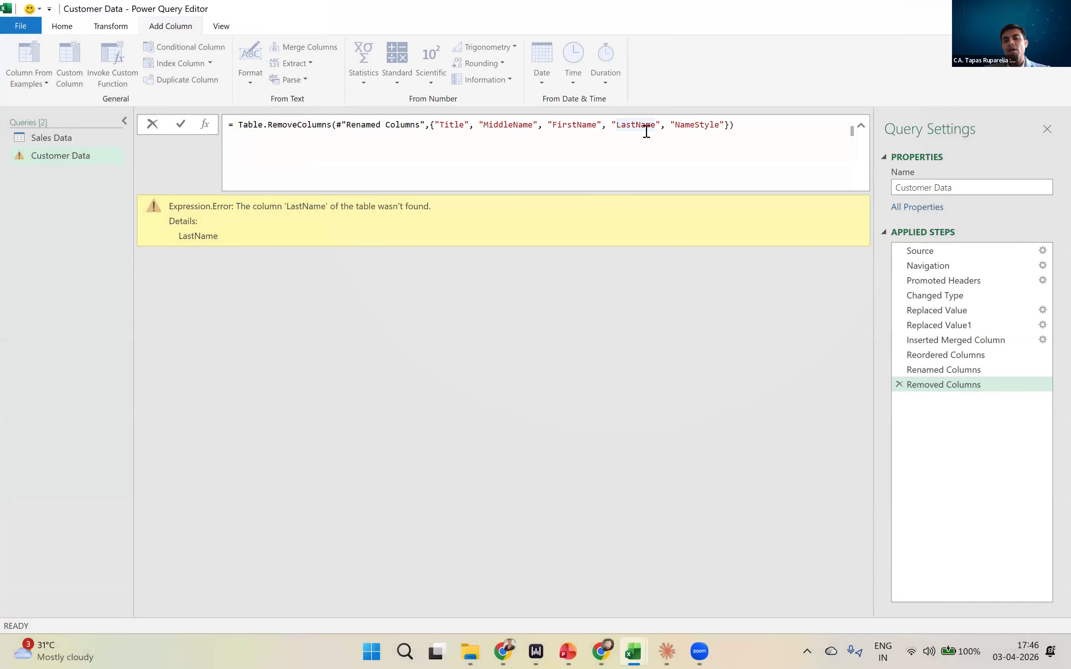
click(943, 370)
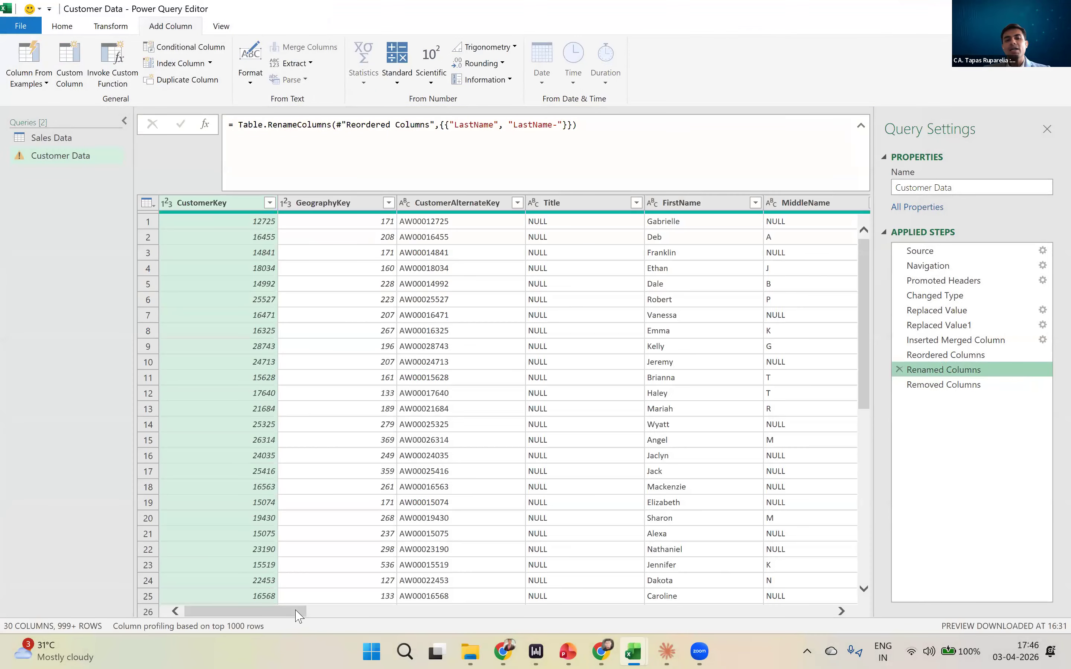
drag(298, 614, 352, 616)
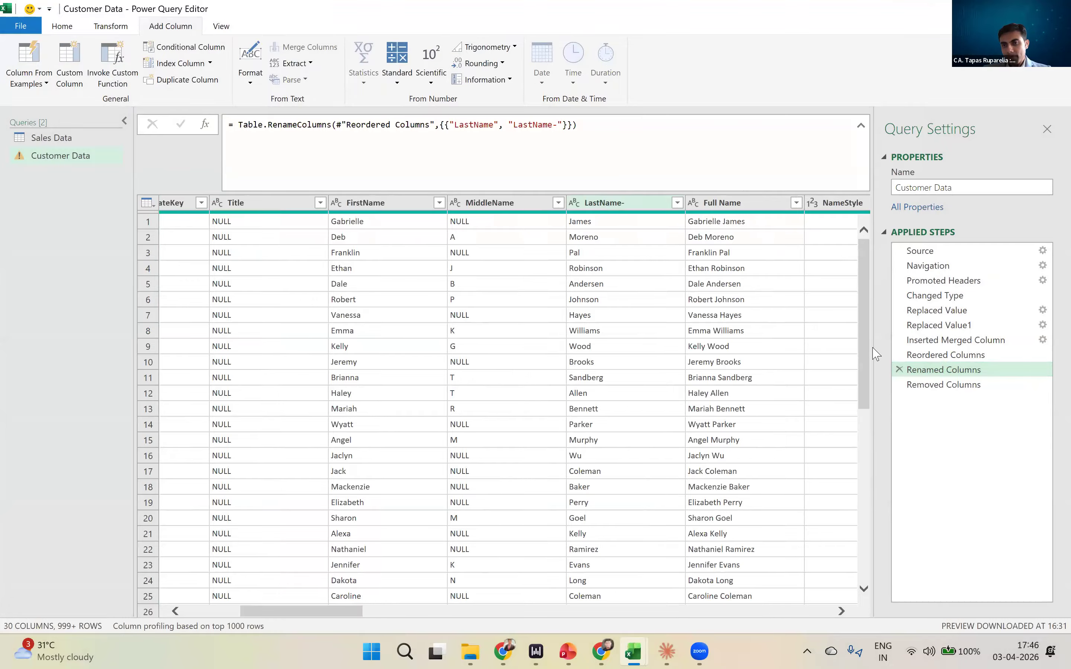
click(931, 390)
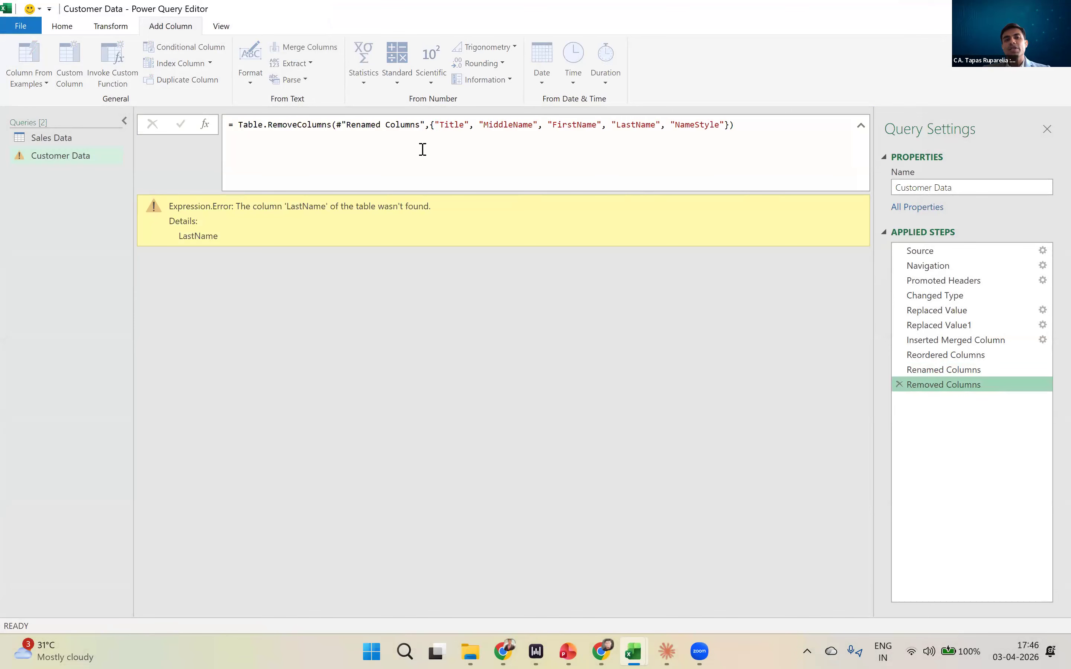
click(954, 360)
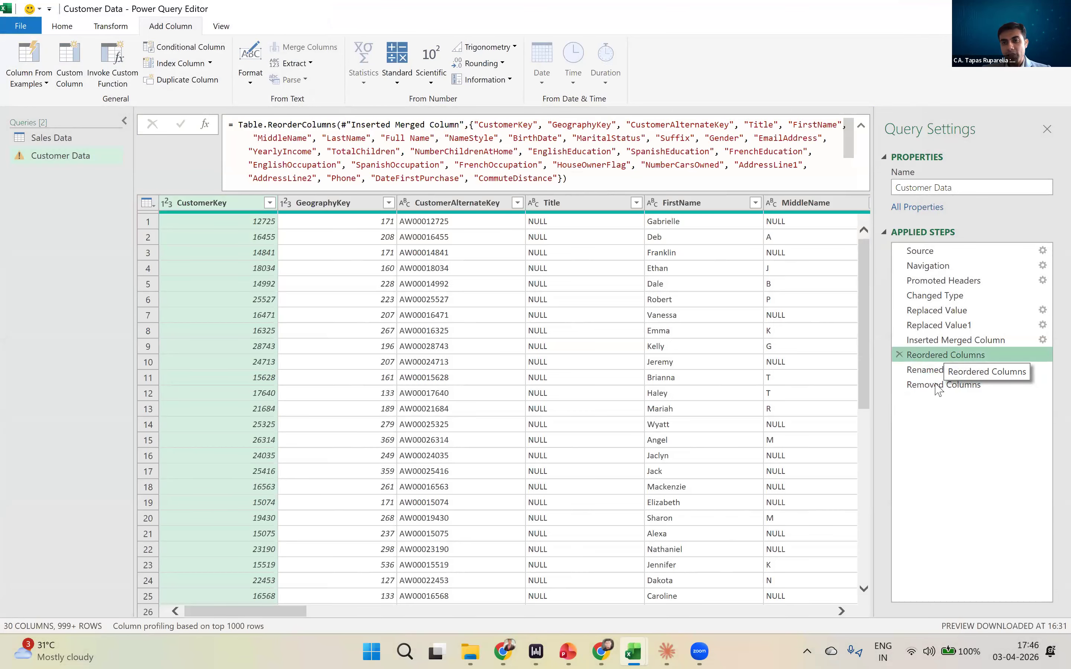
click(937, 374)
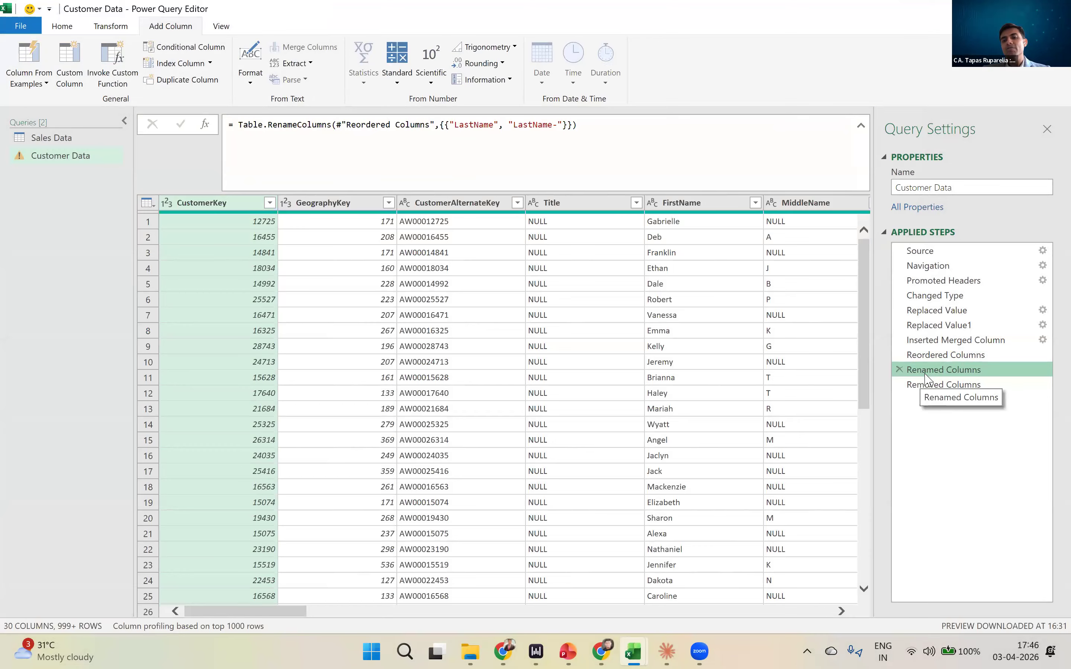
key(ctrl)
key(ctrl)
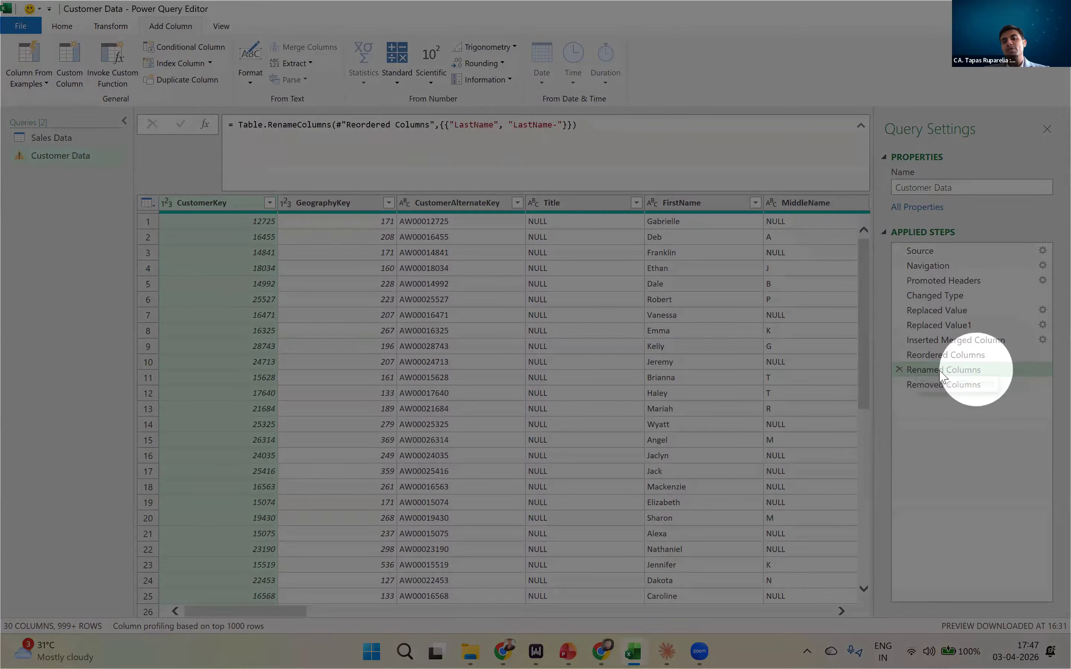
- In the Removed Columns step's formula, change the LastName reference to LastName-, and review the Renamed Columns step
click(936, 385)
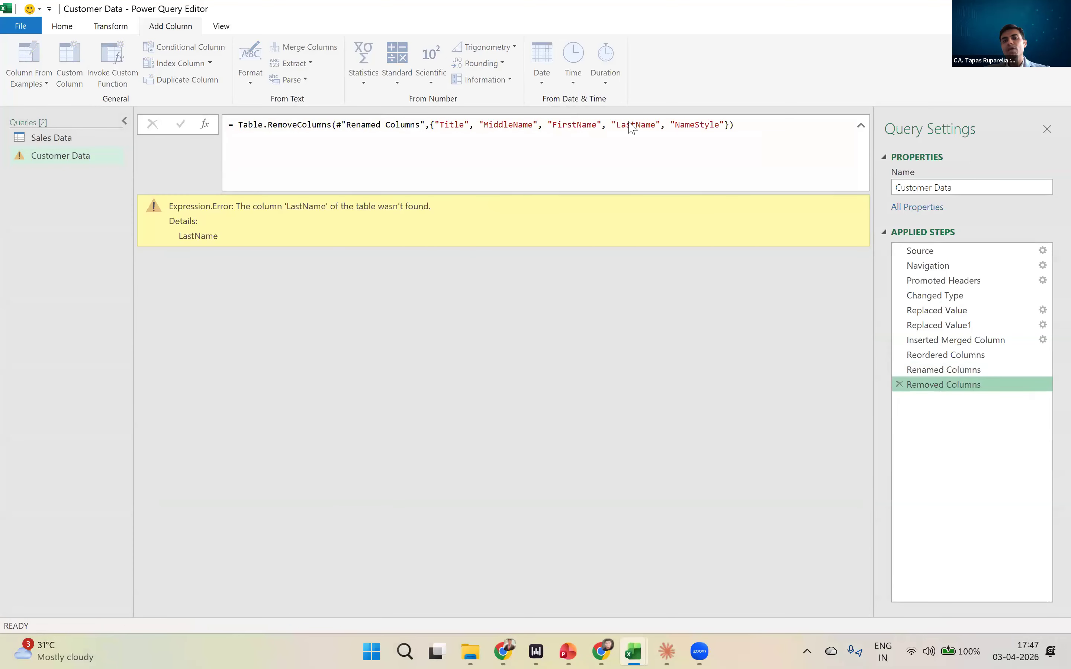
click(657, 125)
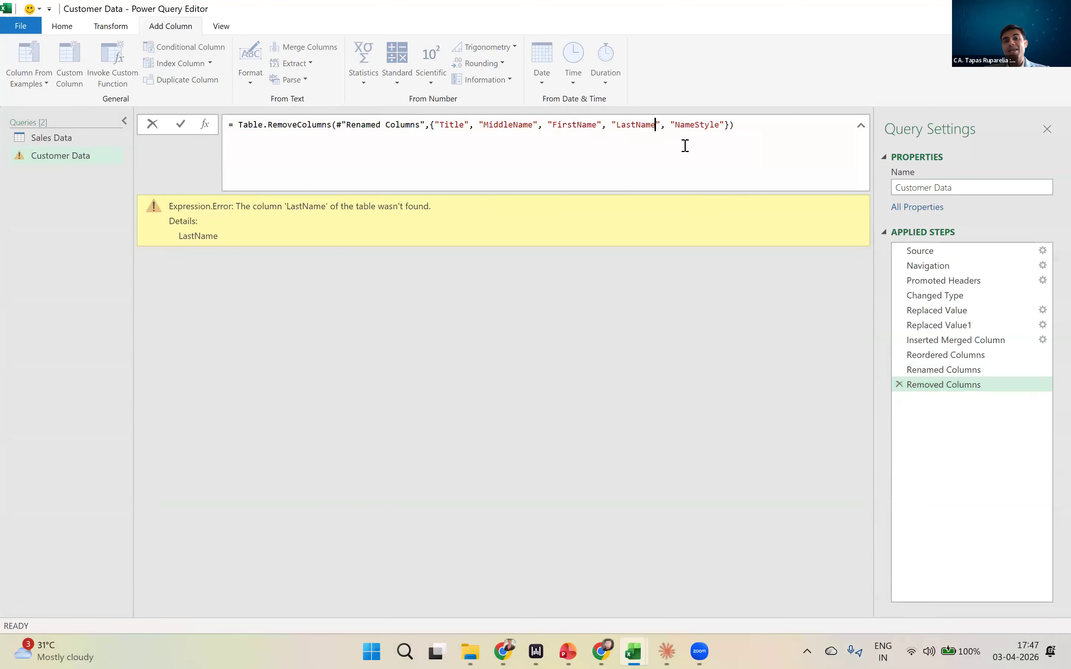
text(-)
key(Return)
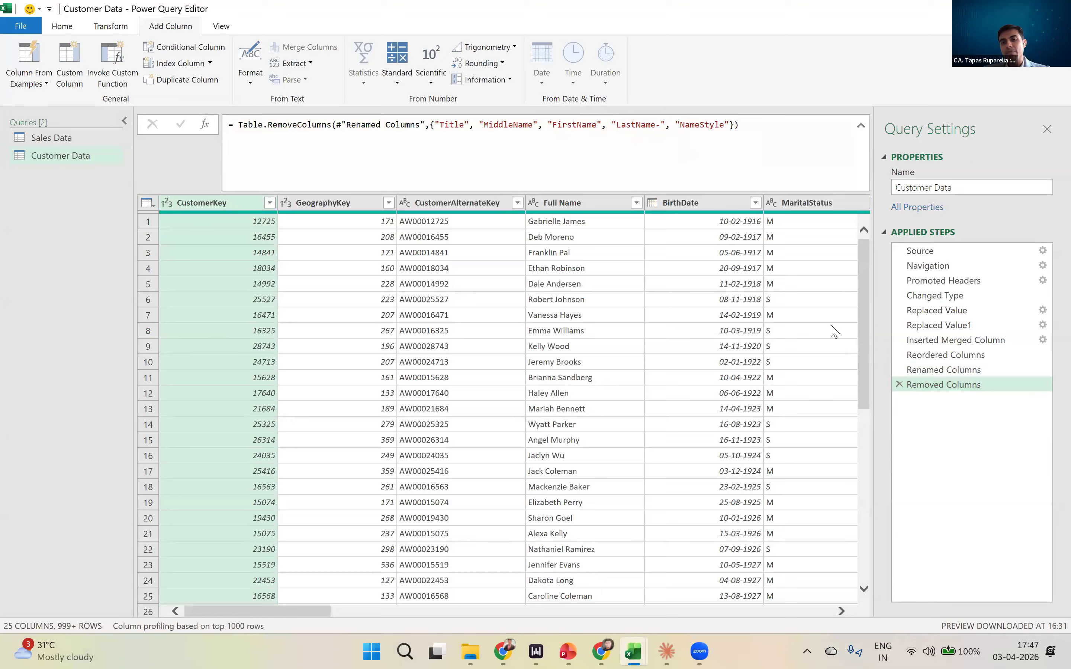
click(937, 377)
- Restore the LastName reference in the Removed Columns formula, and delete the intermediate Renamed Columns step
click(924, 385)
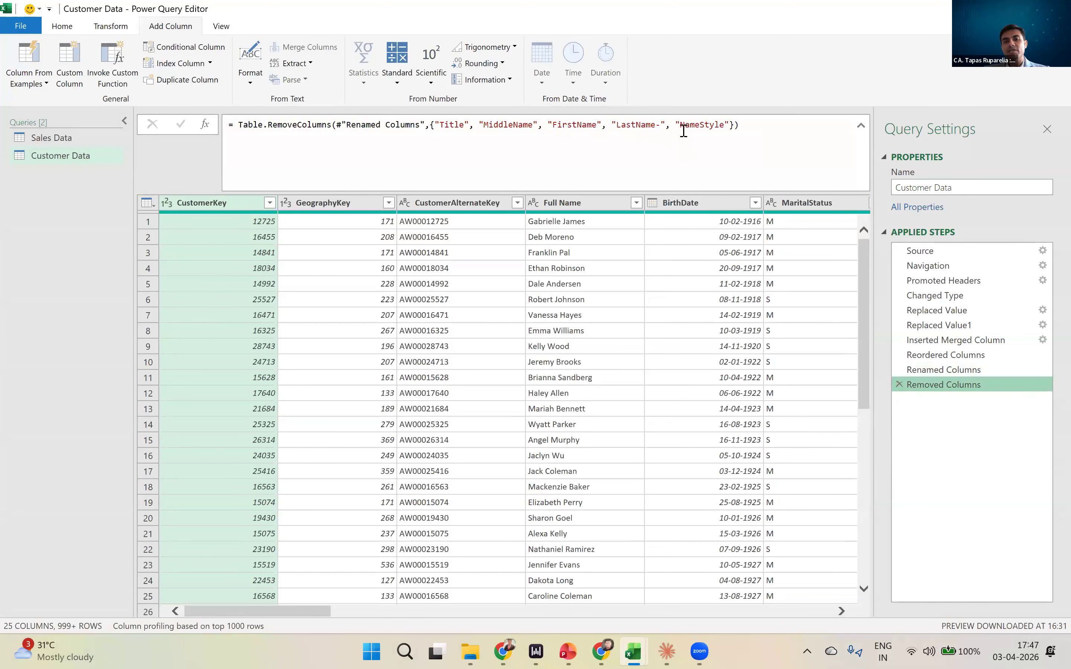
click(660, 123)
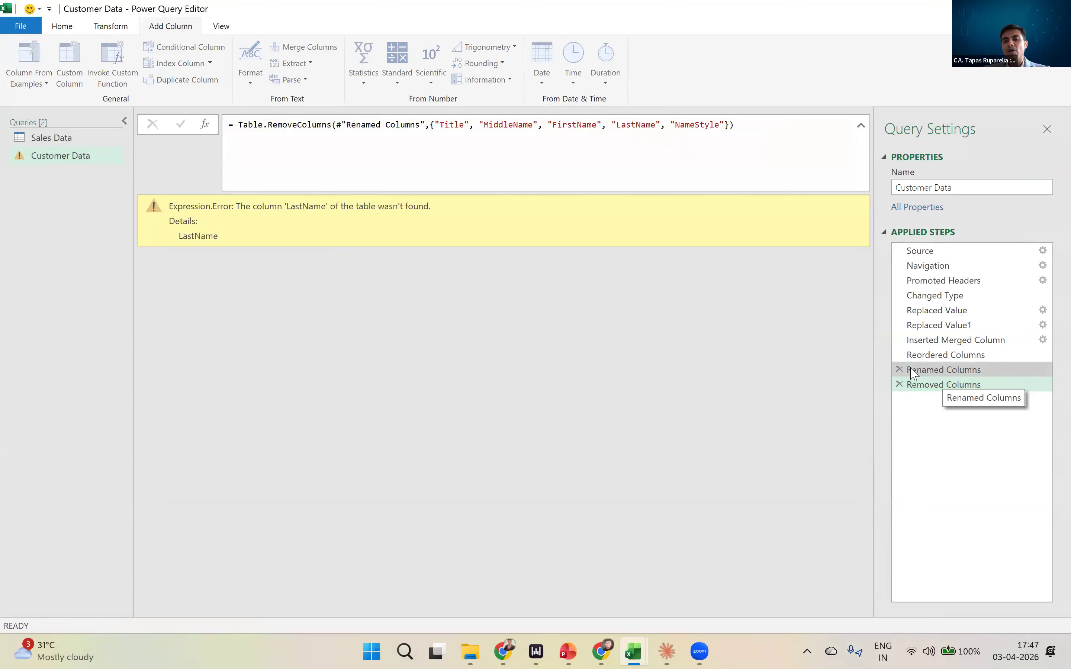
click(912, 372)
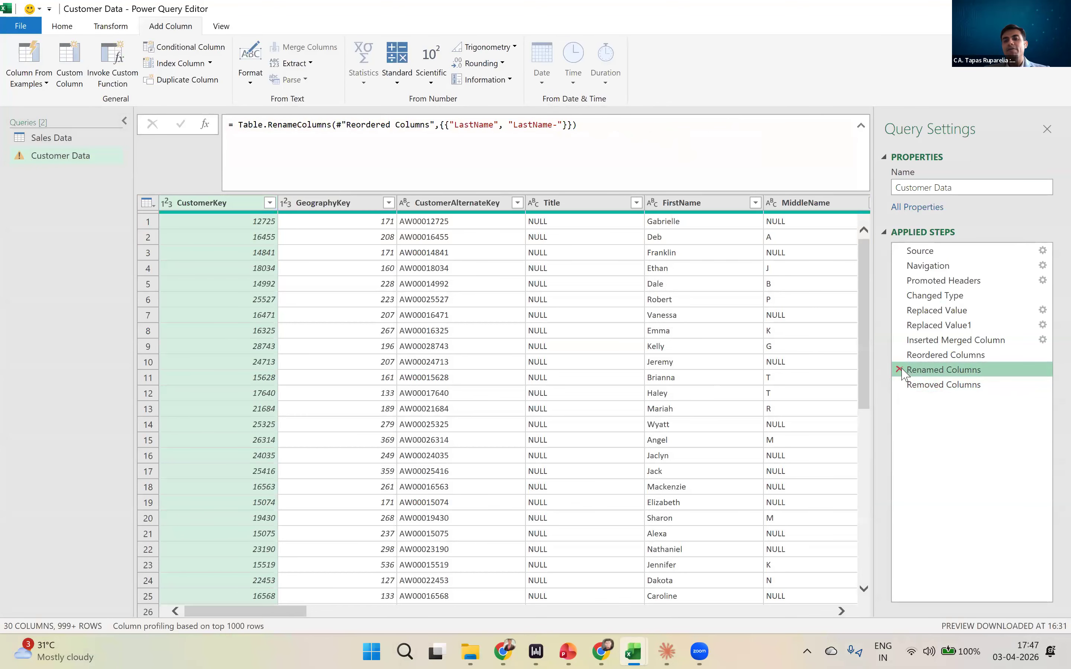
click(900, 370)
click(610, 354)
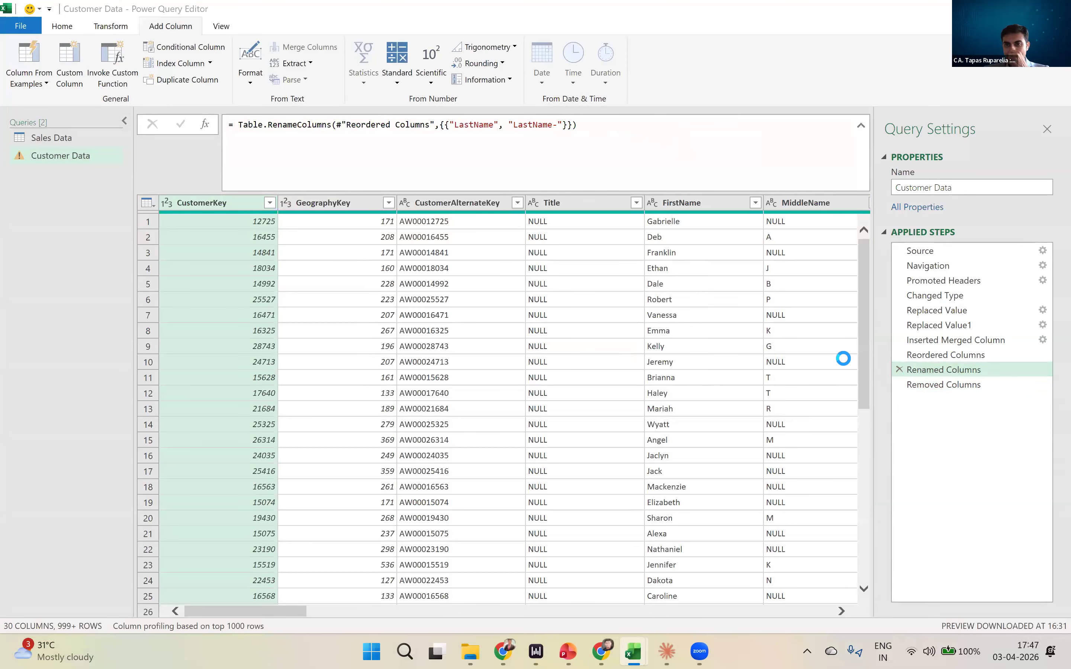
- Return to the Removed Columns step and select the Full Name column
click(945, 371)
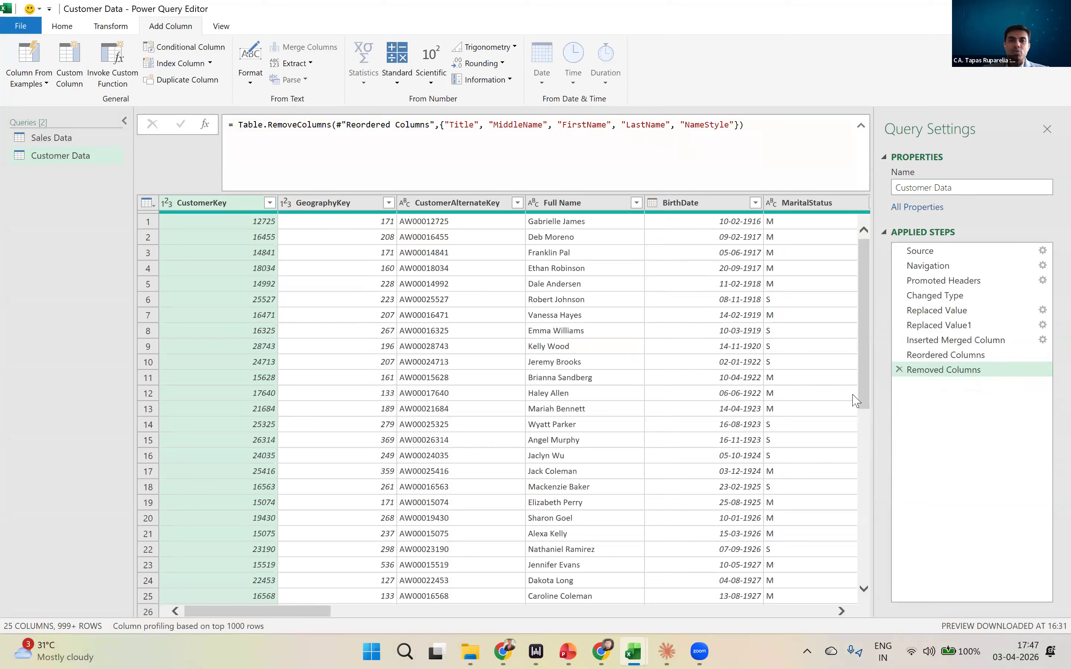
key(ctrl+1)
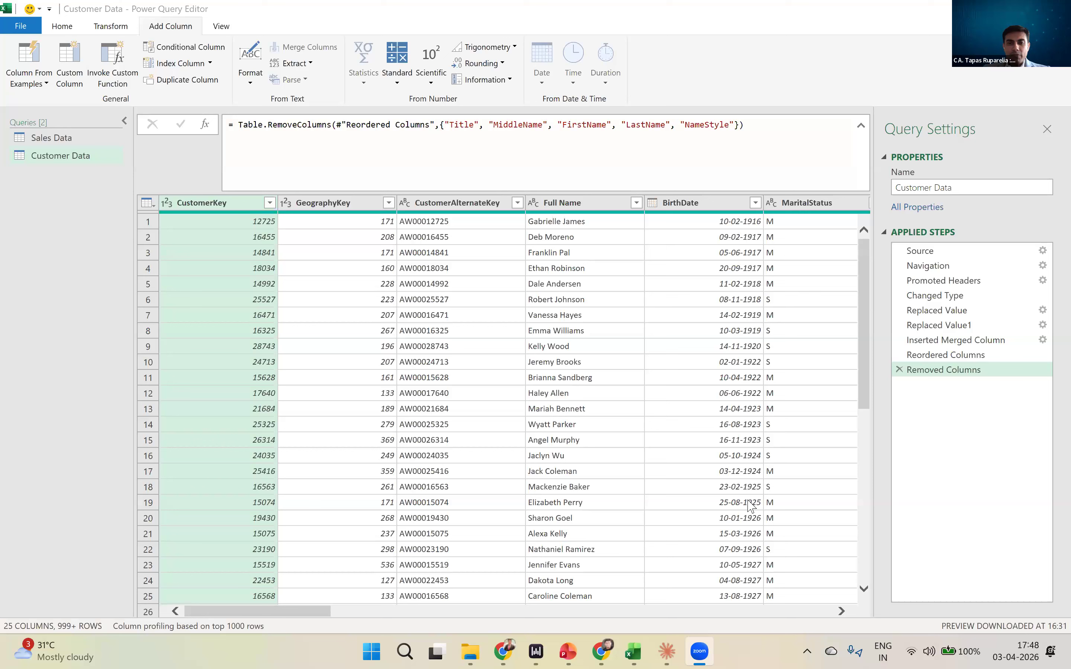
drag(330, 611, 342, 607)
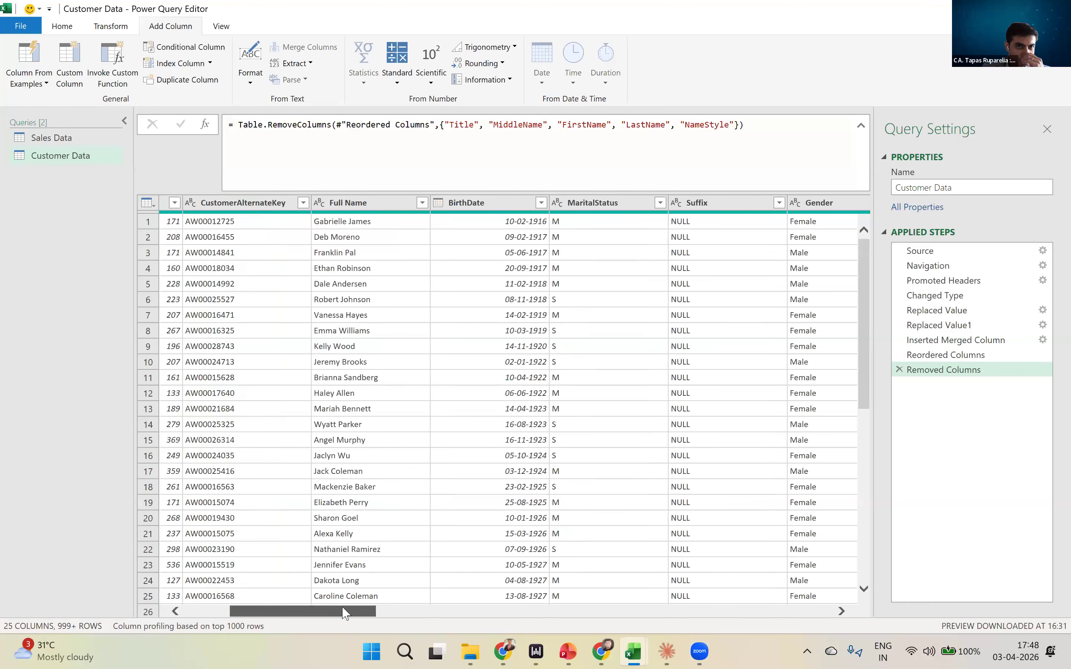
click(371, 205)
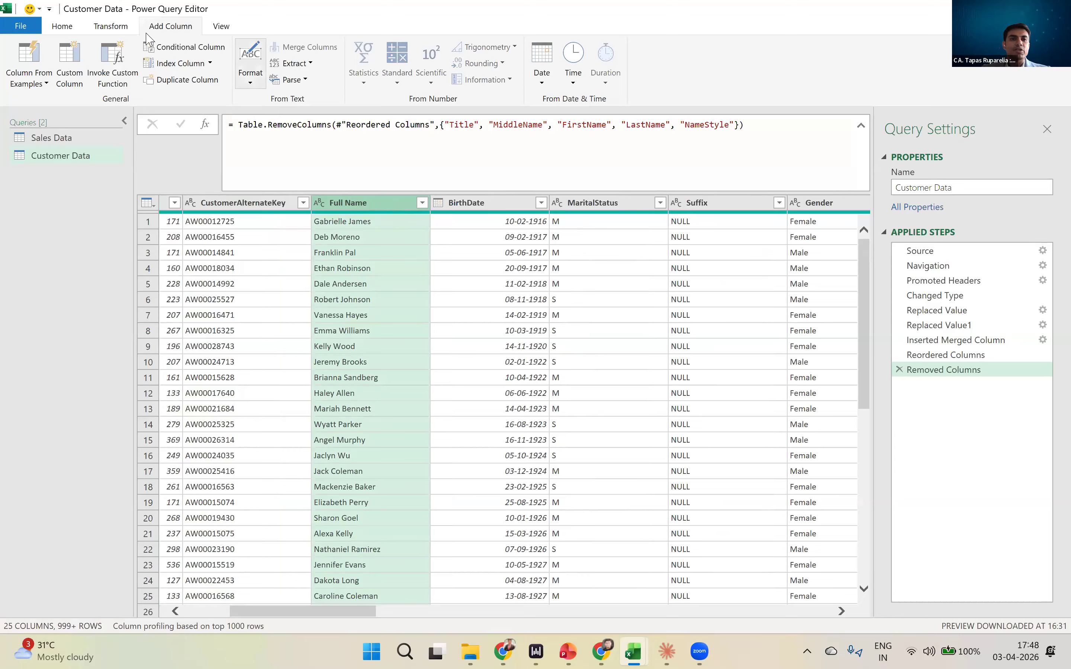
click(122, 31)
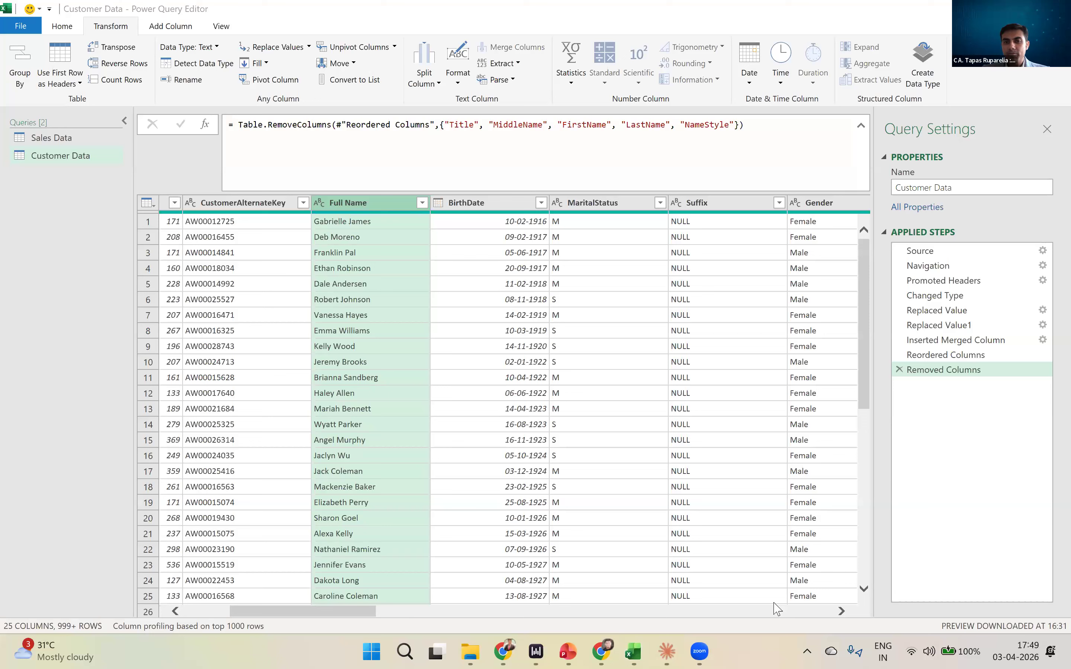
click(186, 29)
click(95, 30)
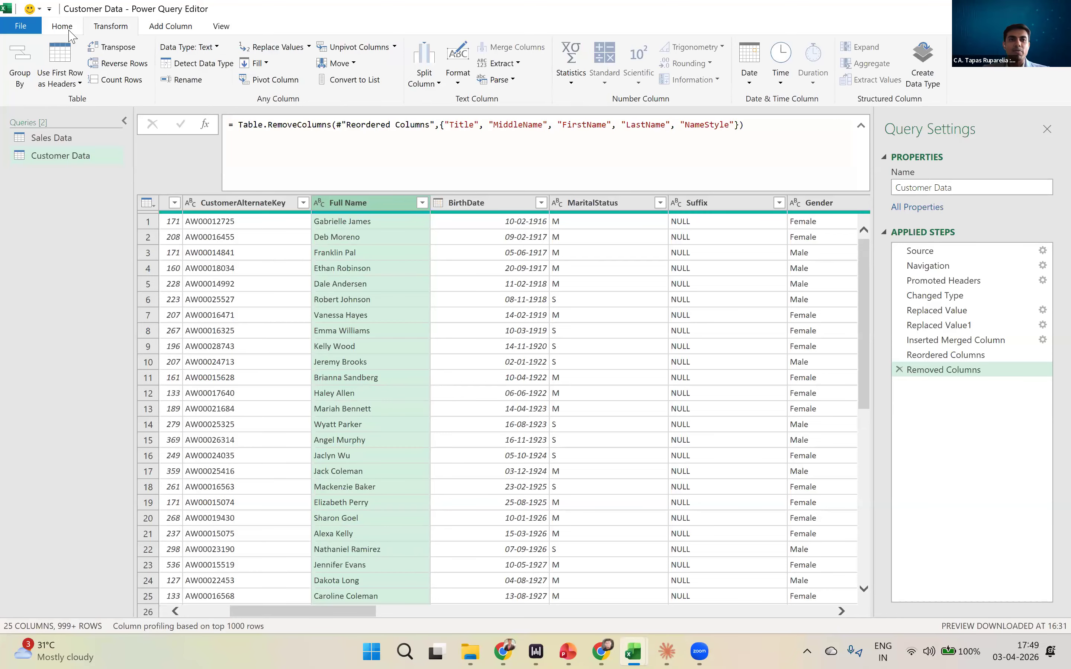
- Select the EmailAddress column and open the settings for splitting it by delimiter
click(69, 29)
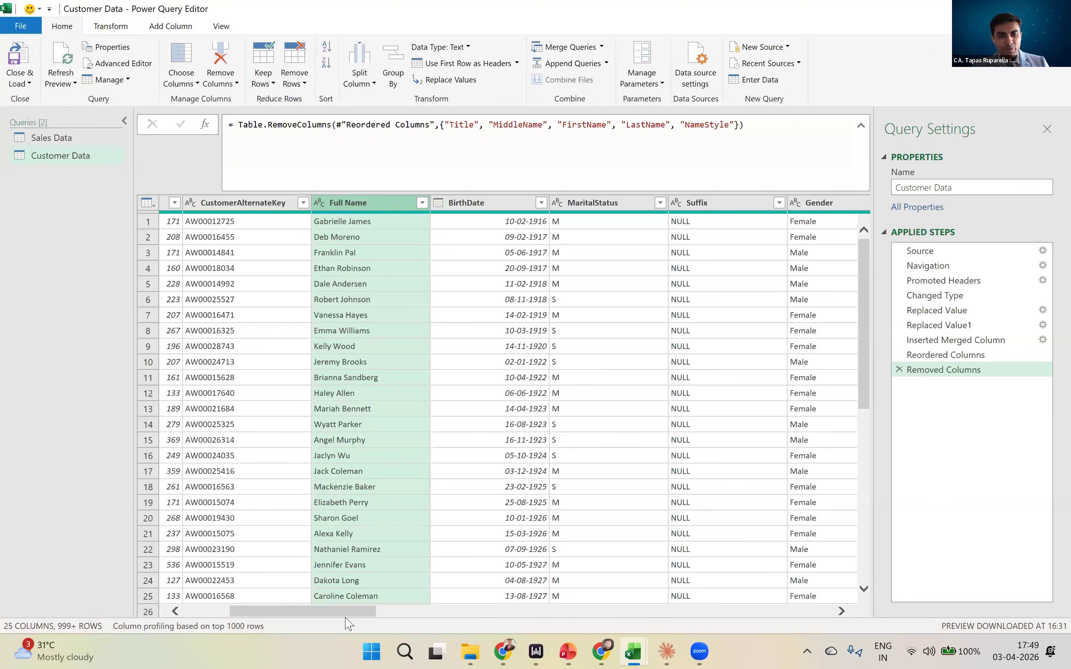
click(465, 612)
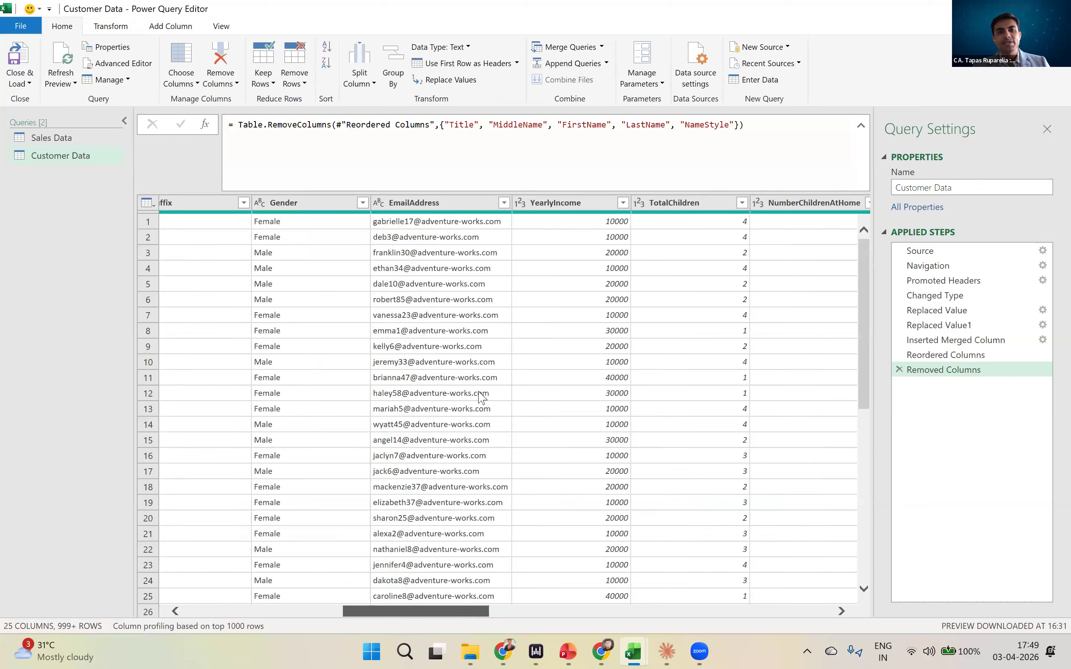
click(449, 203)
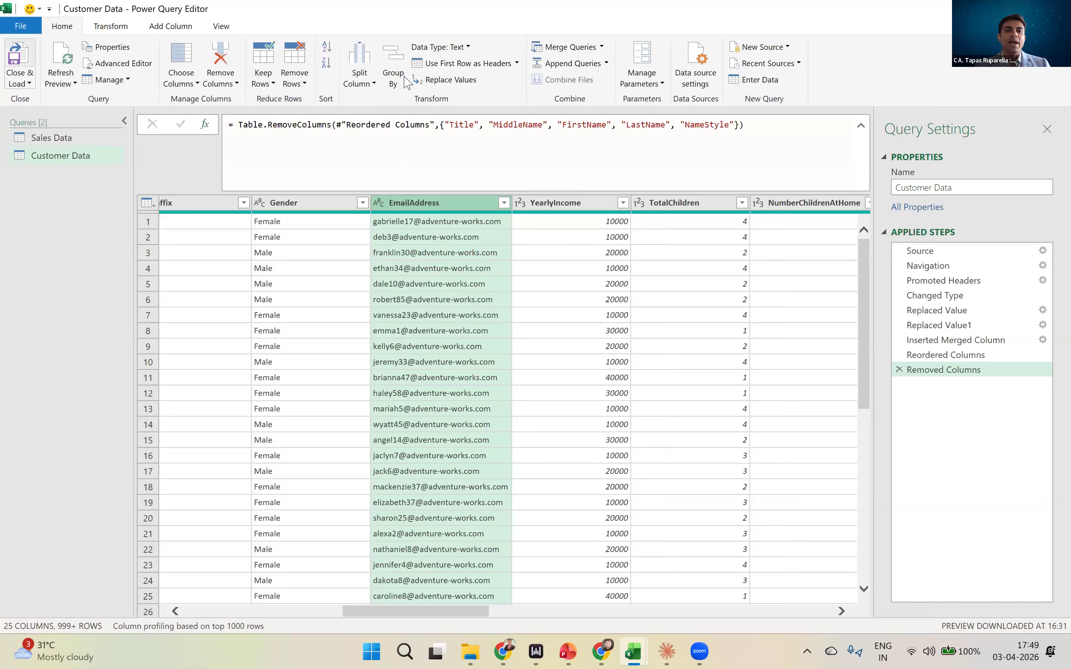
click(364, 84)
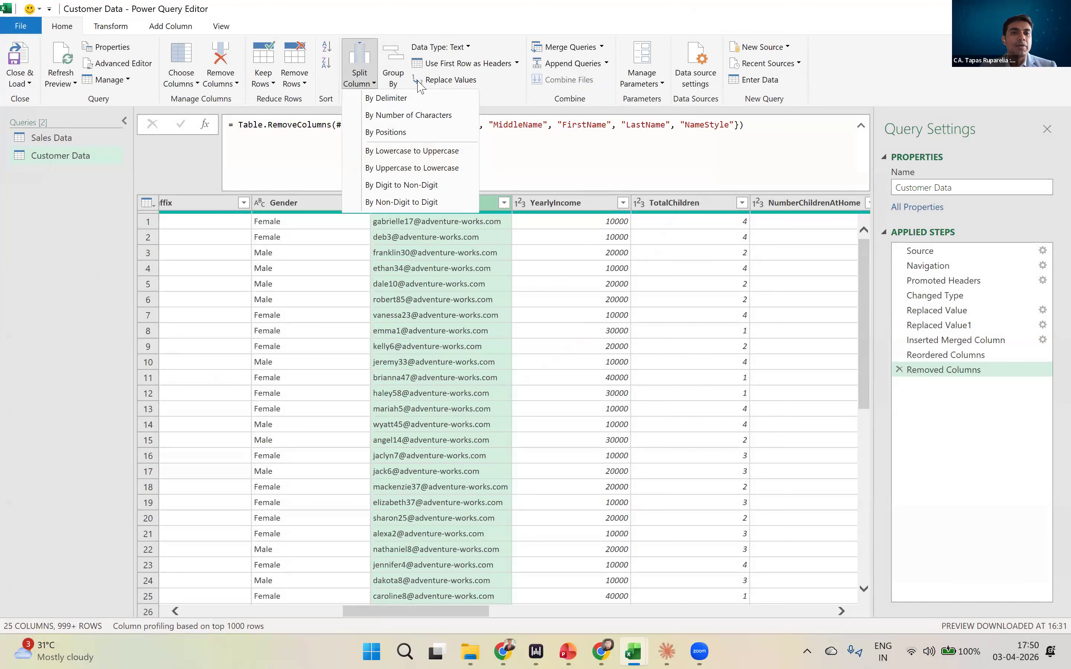
click(372, 85)
click(375, 86)
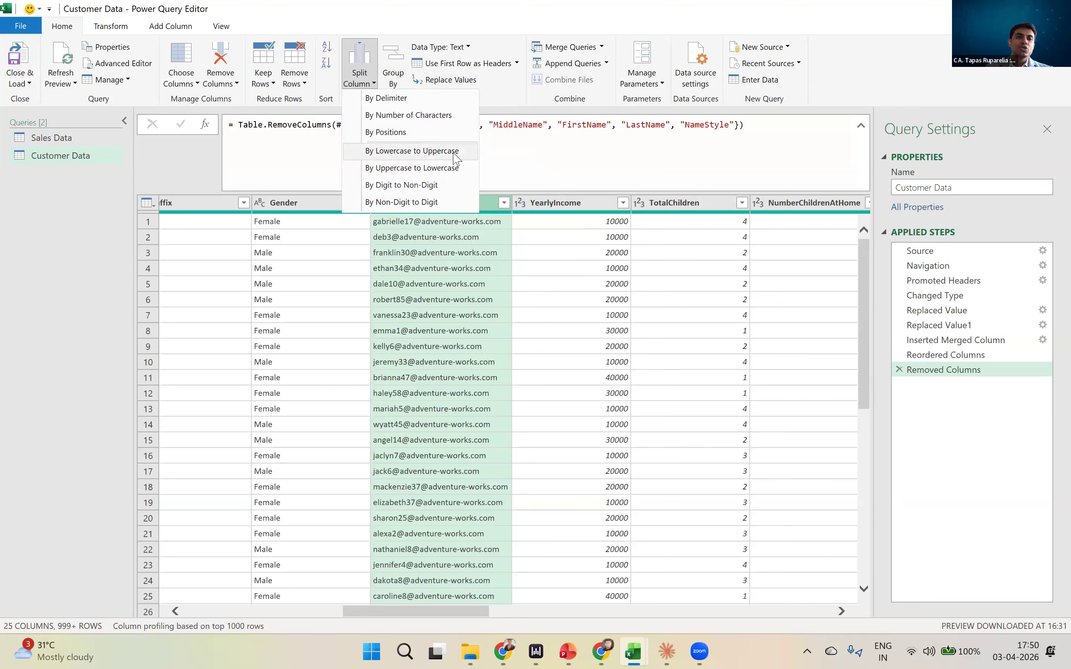
click(391, 98)
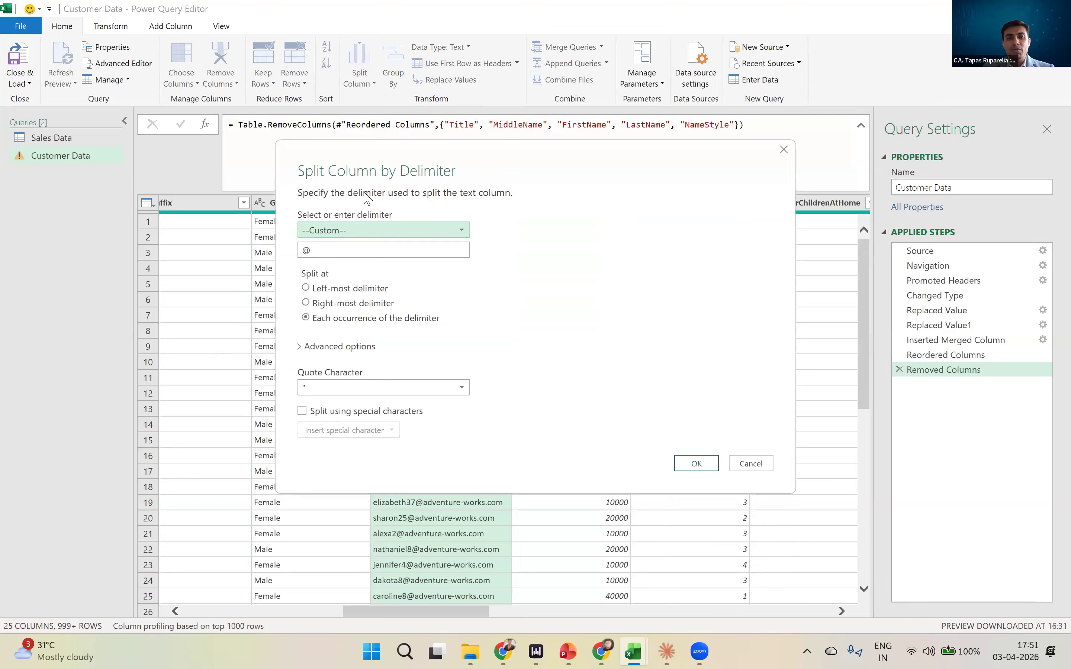
- Split the EmailAddress column at each occurrence of the custom delimiter @
click(379, 233)
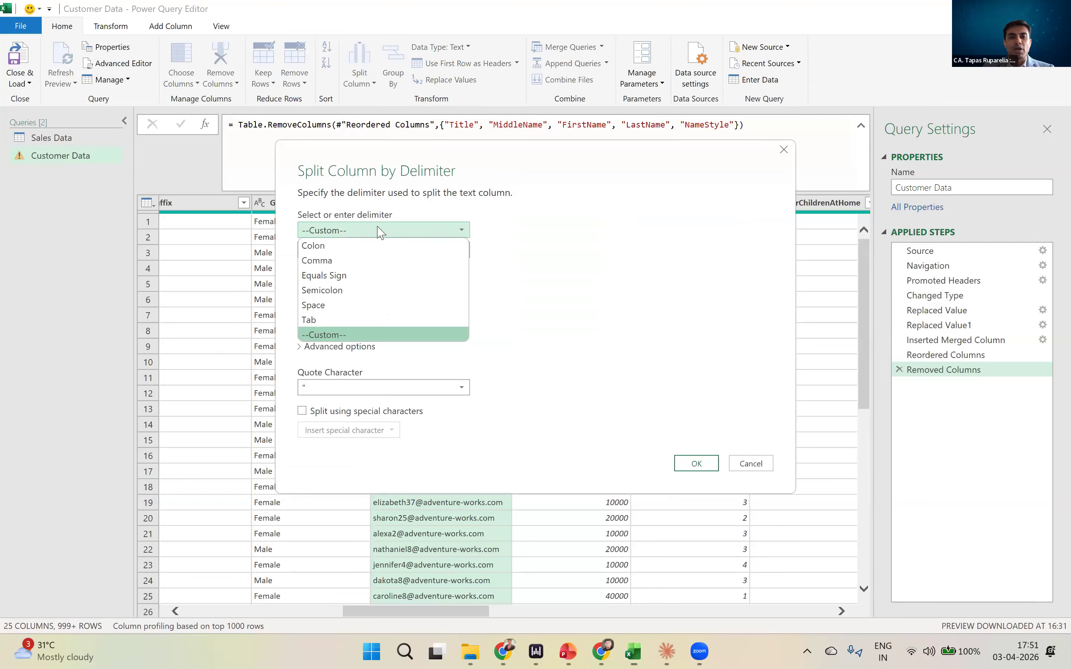
click(341, 332)
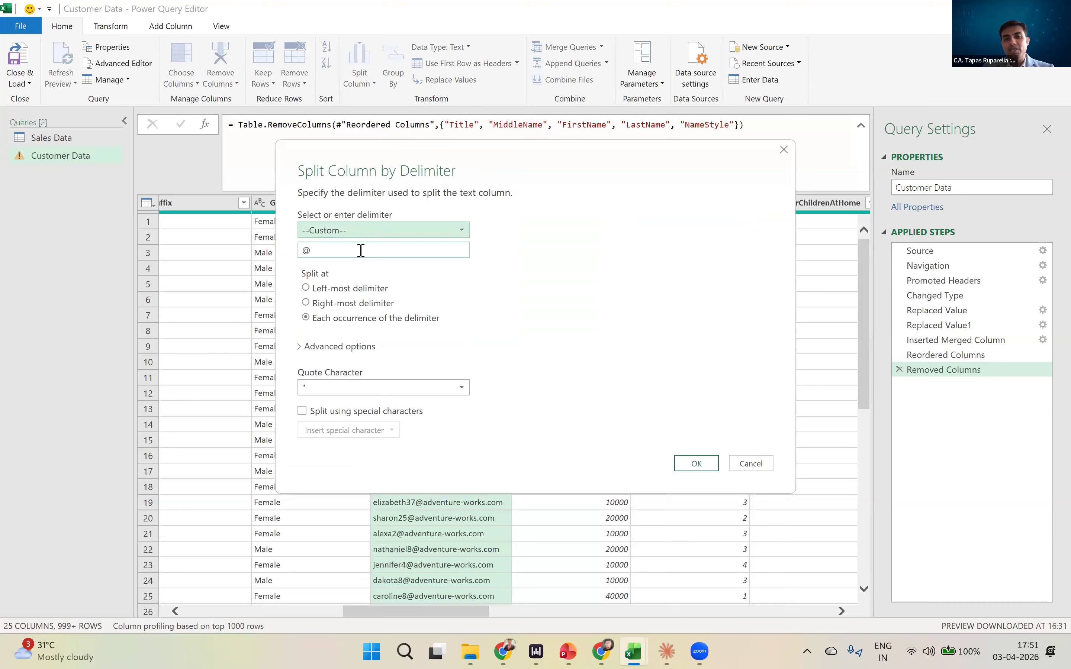
drag(329, 251, 299, 253)
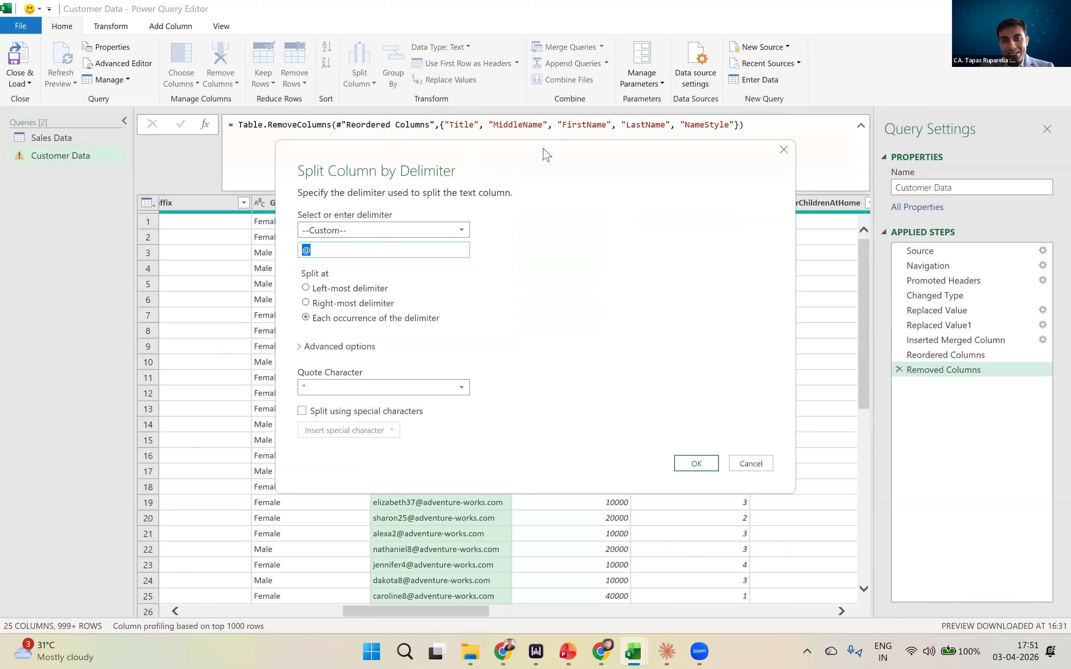
drag(543, 153, 515, 342)
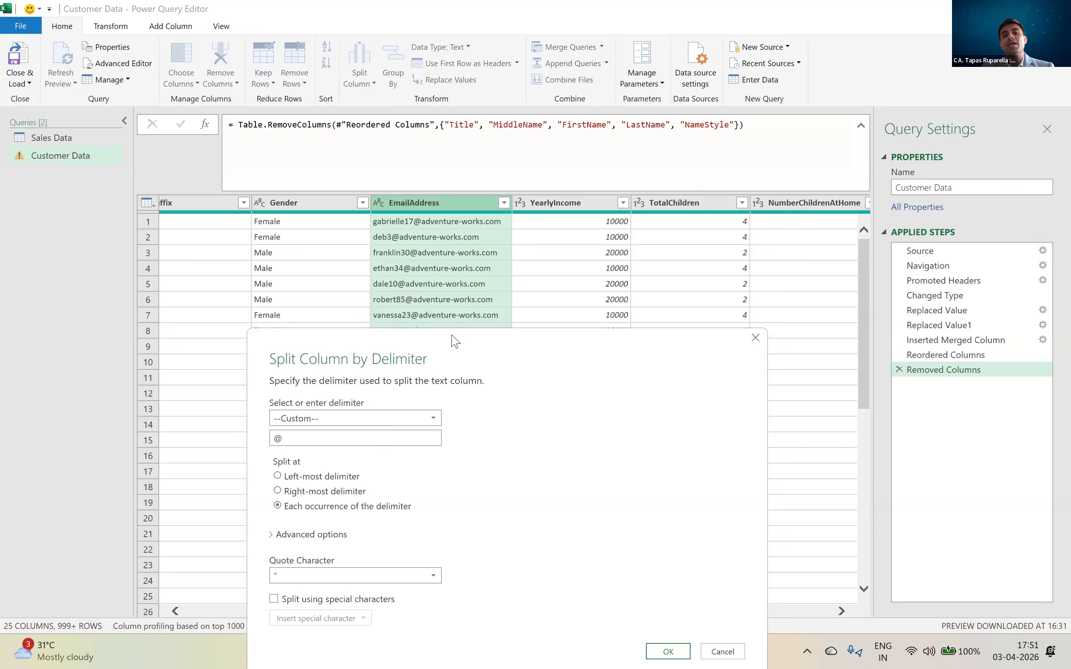
drag(452, 341, 458, 341)
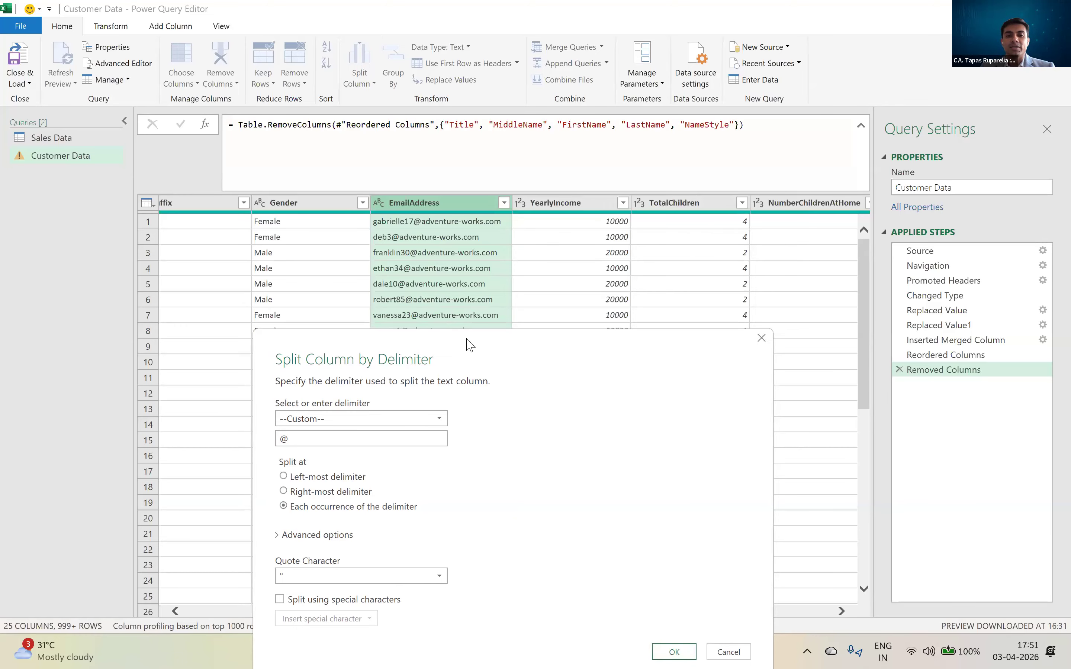
drag(470, 346, 410, 251)
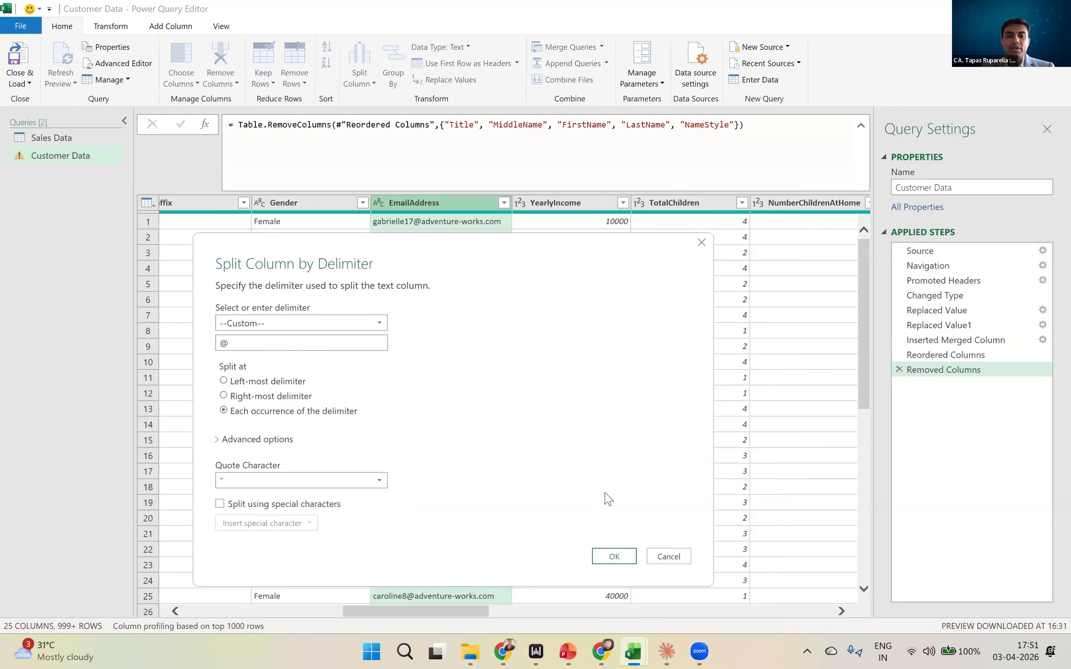
key(Return)
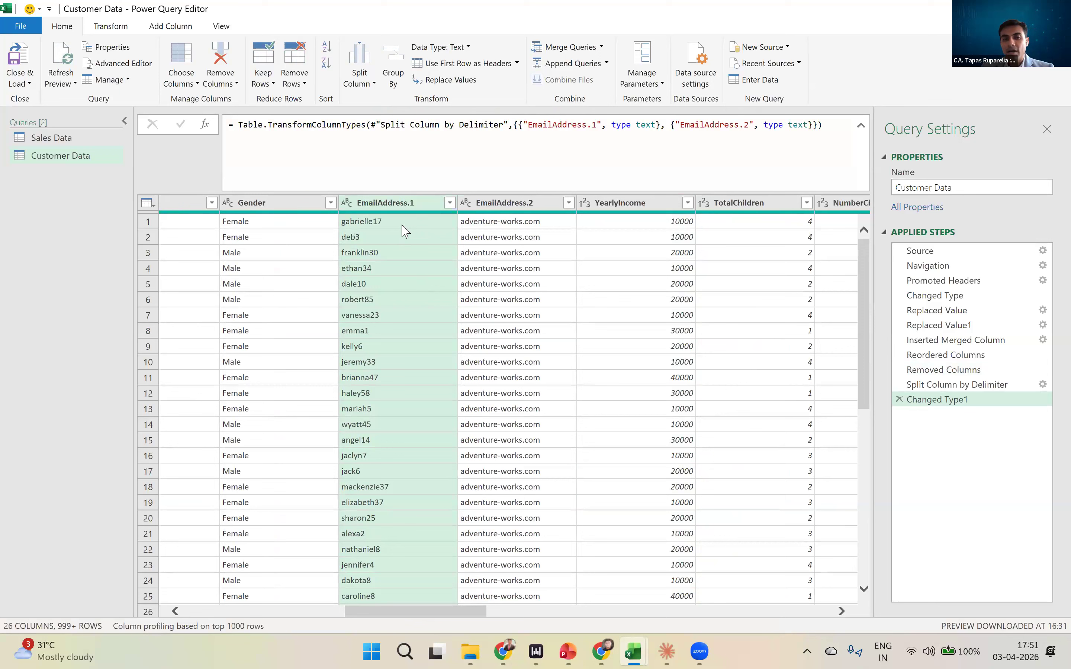
- Remove the EmailAddress.2 column that holds the e-mail domain
click(493, 224)
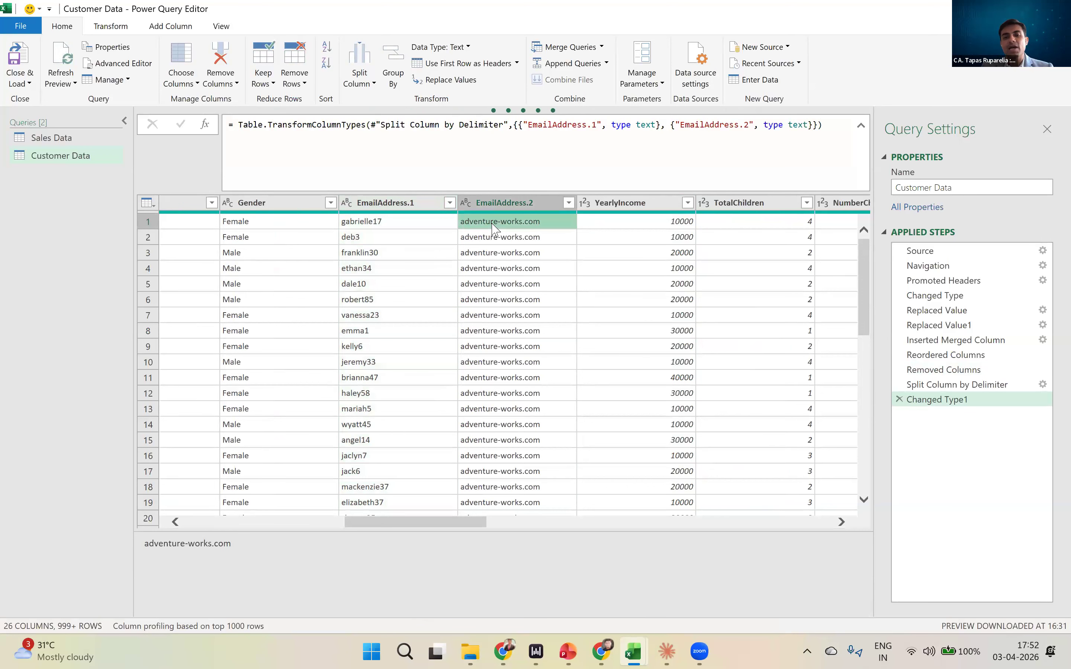
click(526, 205)
right_click(525, 204)
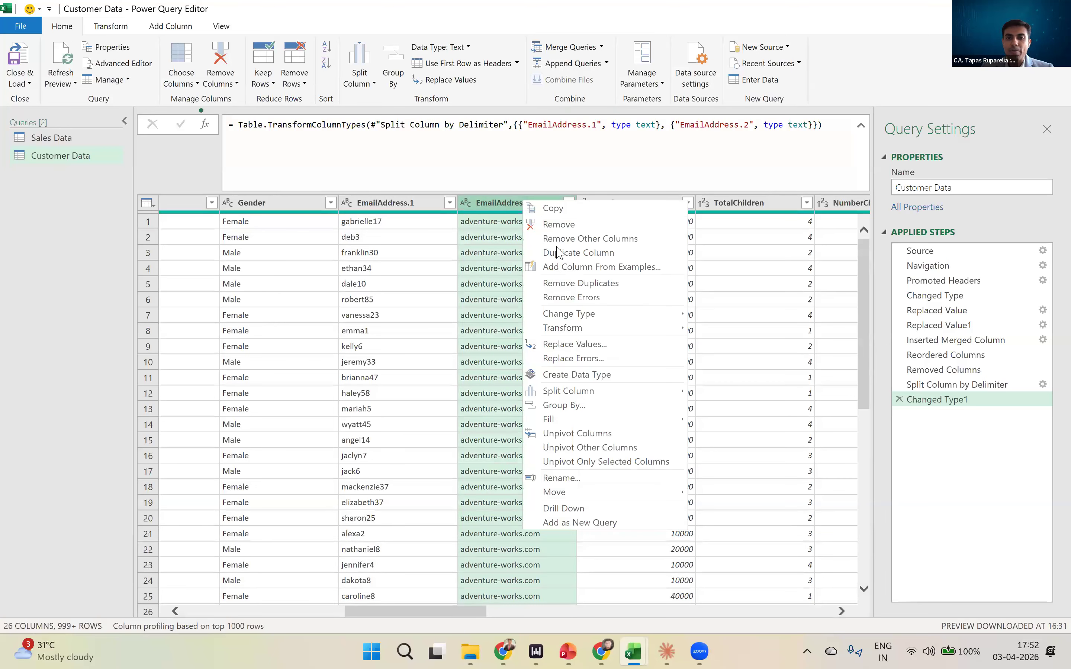
click(564, 225)
- Rename the EmailAddress.1 column to User Name
double_click(412, 203)
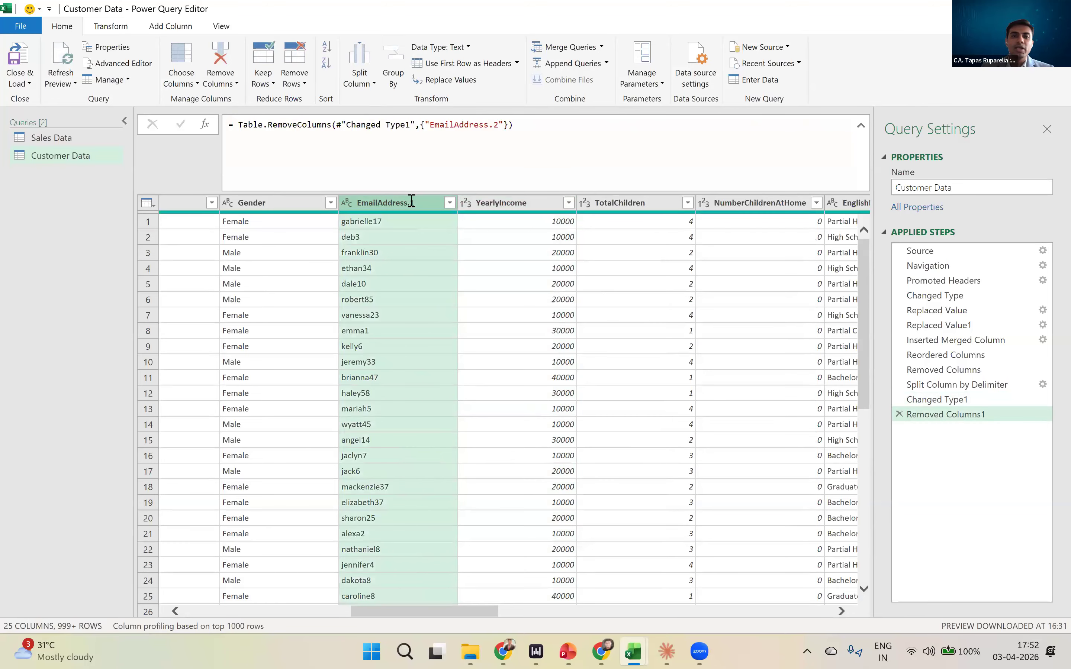
text(User Name)
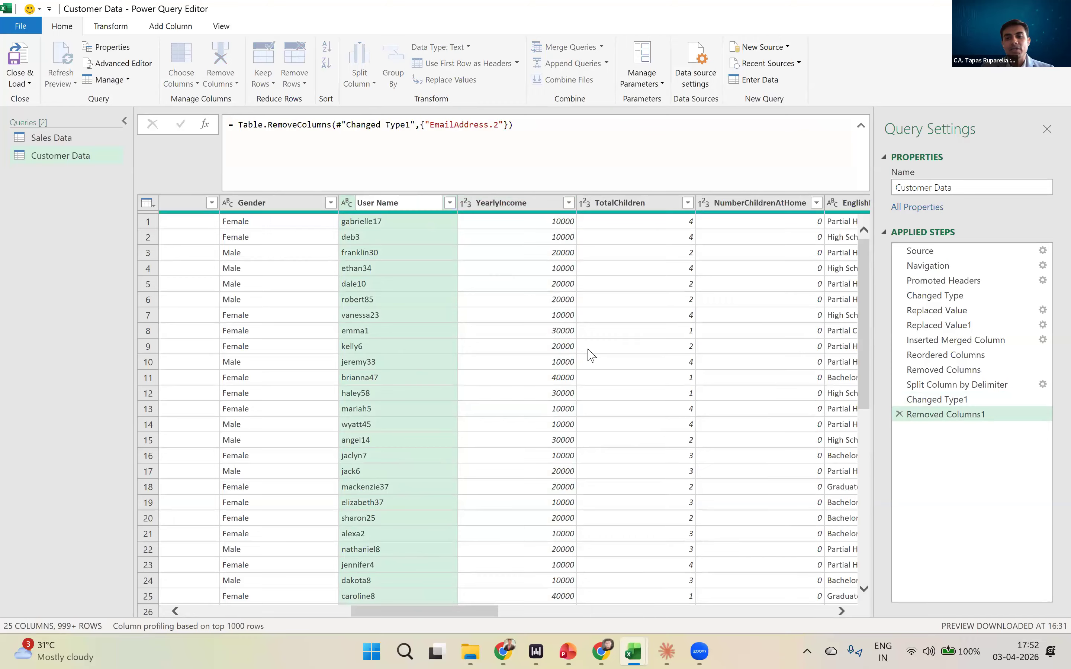
key(Return)
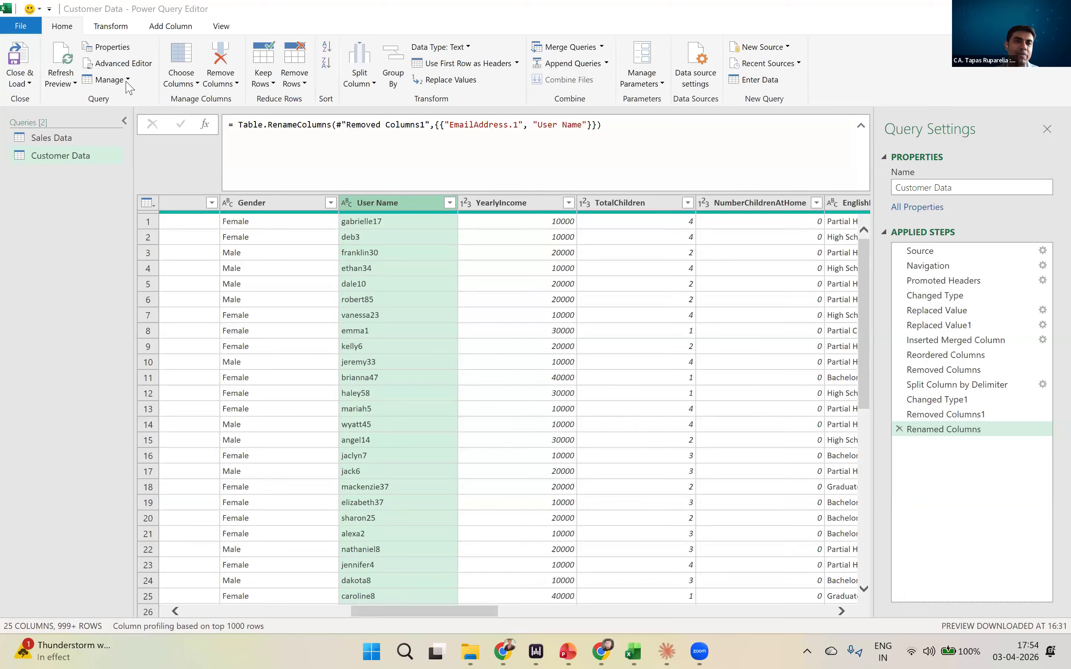
- Load the transformed Customer Data query into the worksheet, and close the workbook while saving it as Book1 in Documents
click(28, 50)
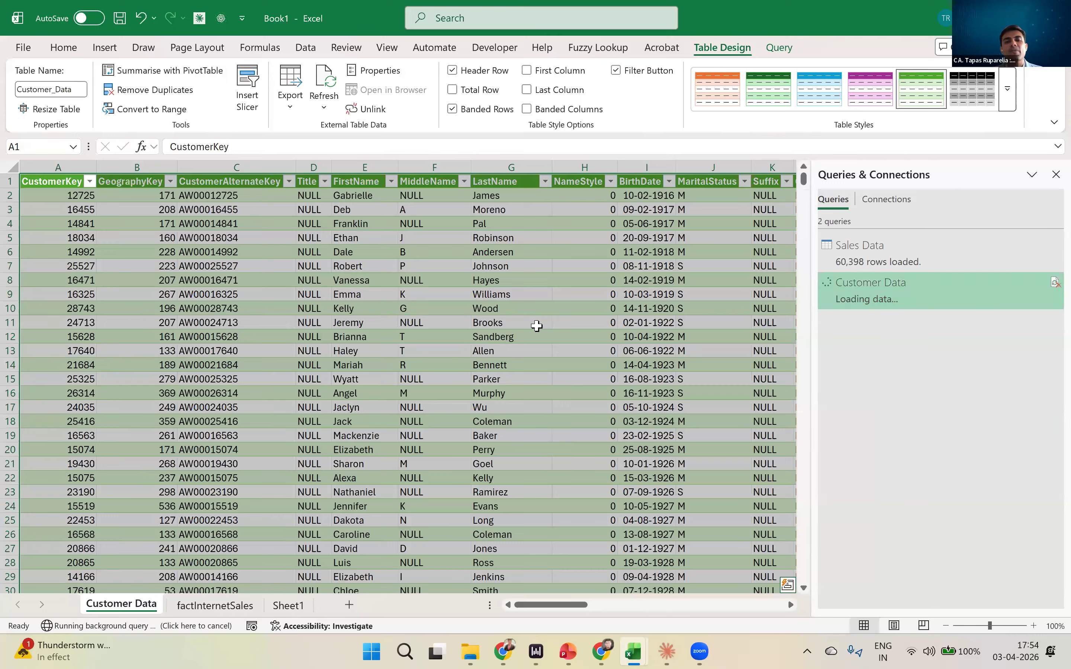
click(537, 326)
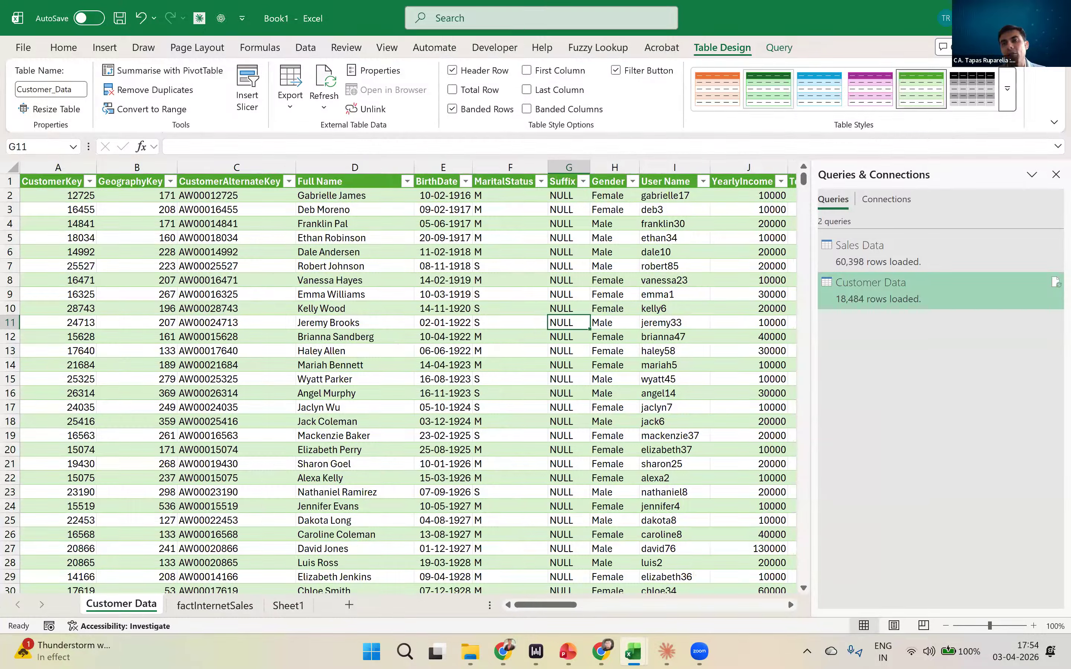
click(1054, 18)
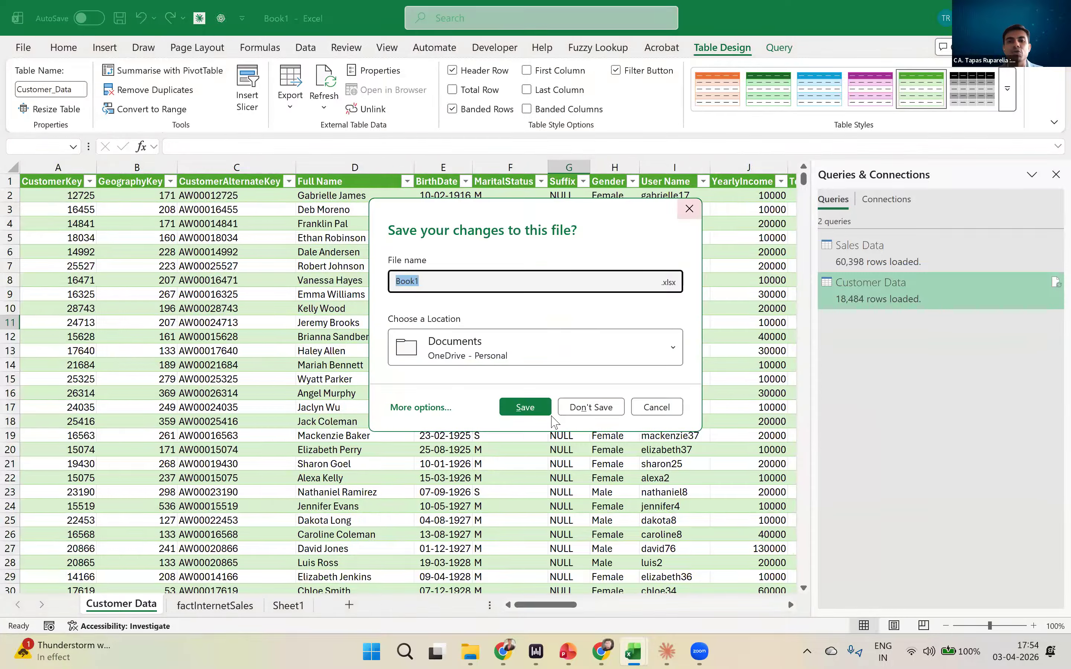
click(540, 406)
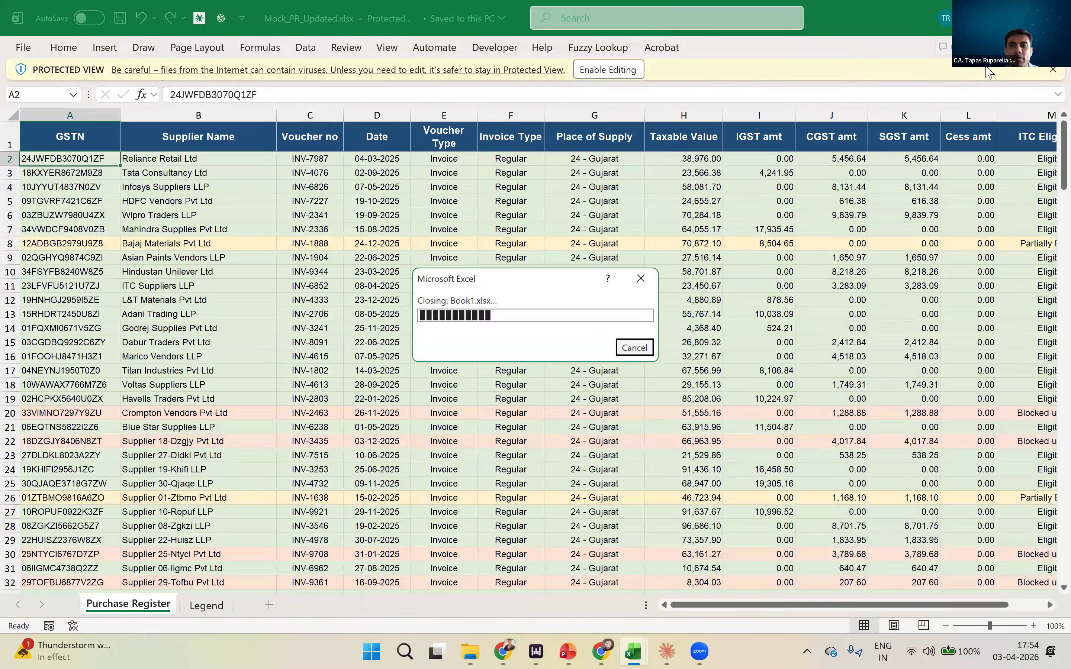
- Open the B2B sheet of Mock GSTR 2B.xlsx and enable editing for the workbook
double_click(266, 155)
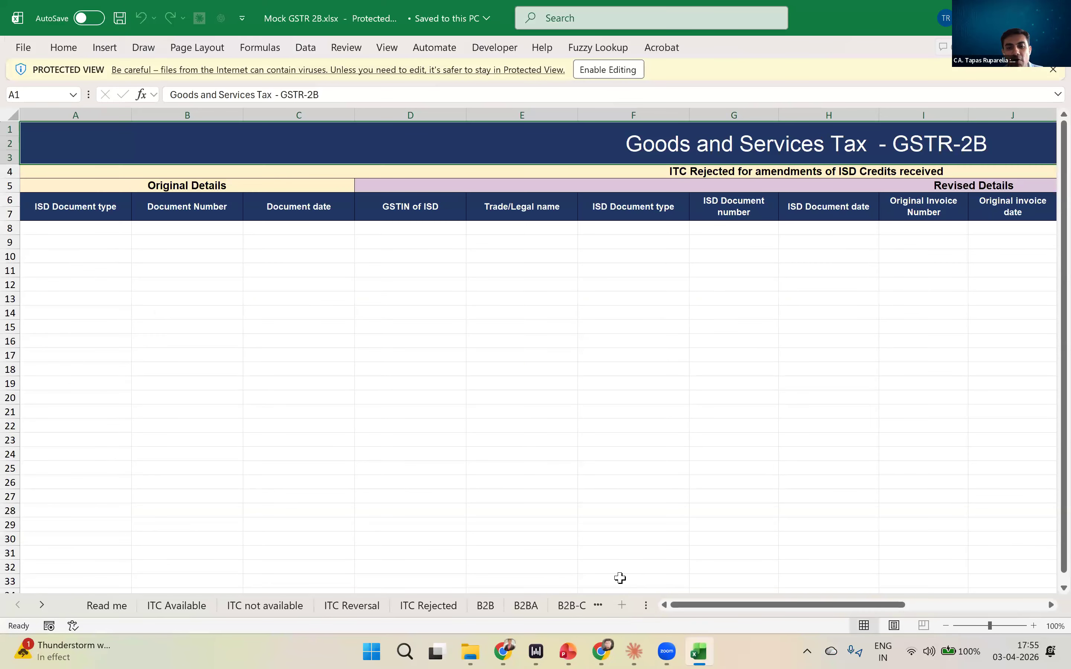
click(485, 605)
scroll(328, 424, up, 2)
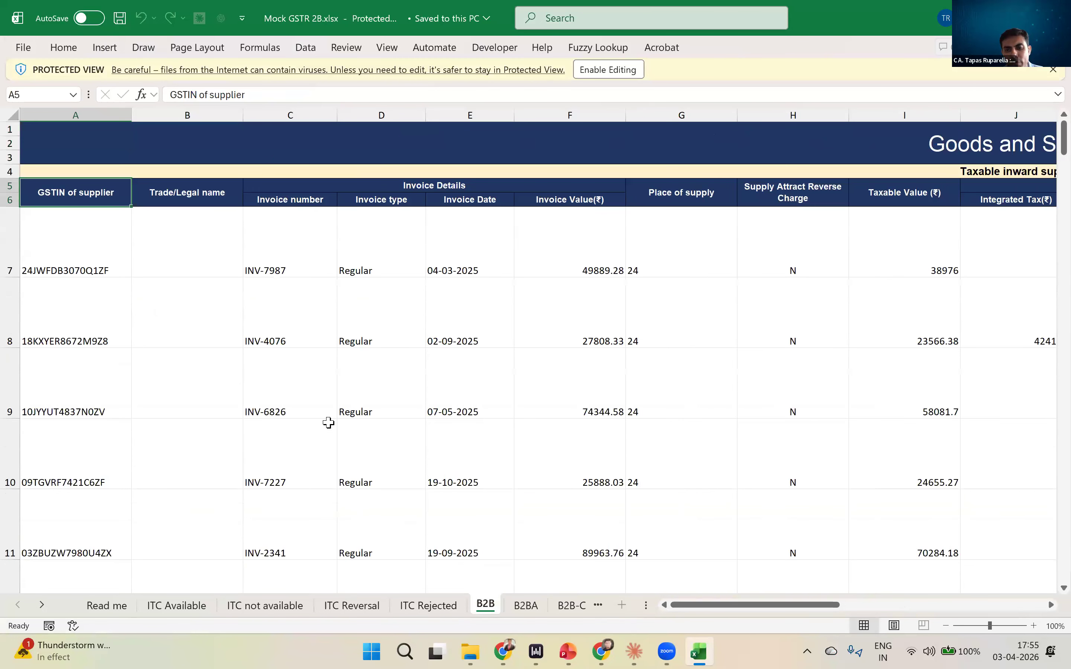
drag(777, 615, 297, 385)
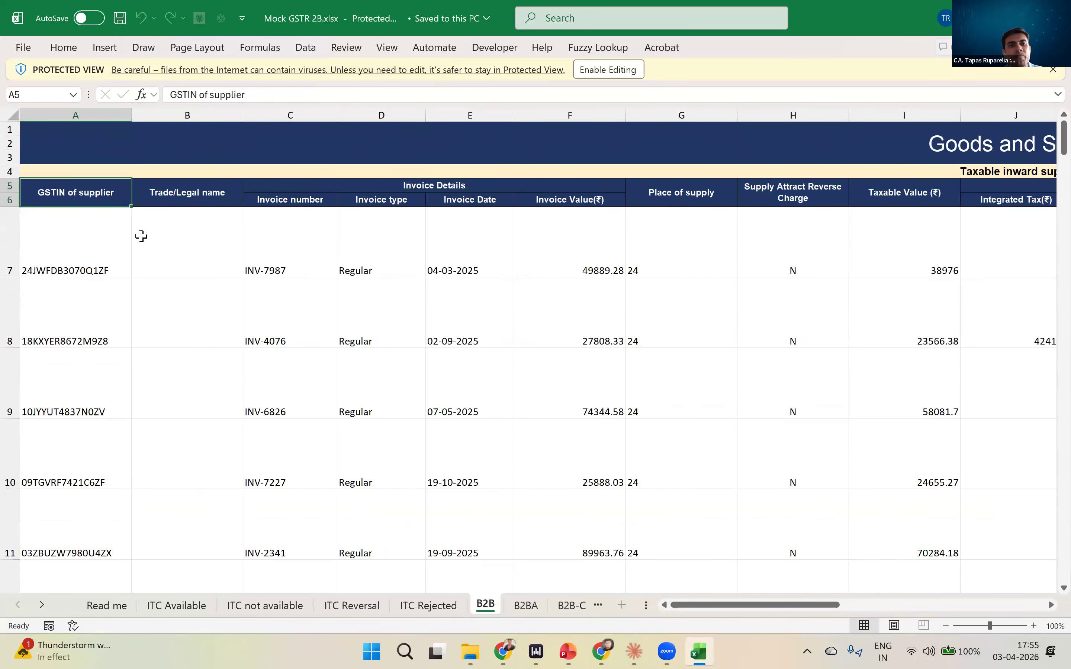
click(623, 67)
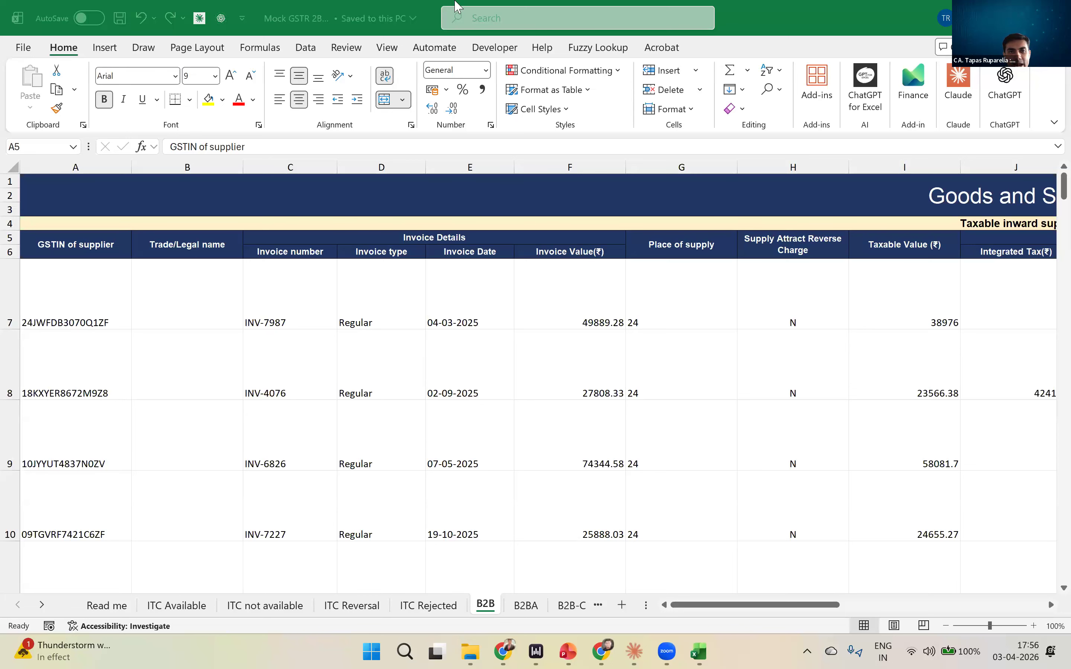
- Examine the merged title and header rows across the B2B sheet through to the IRN Date column
click(172, 202)
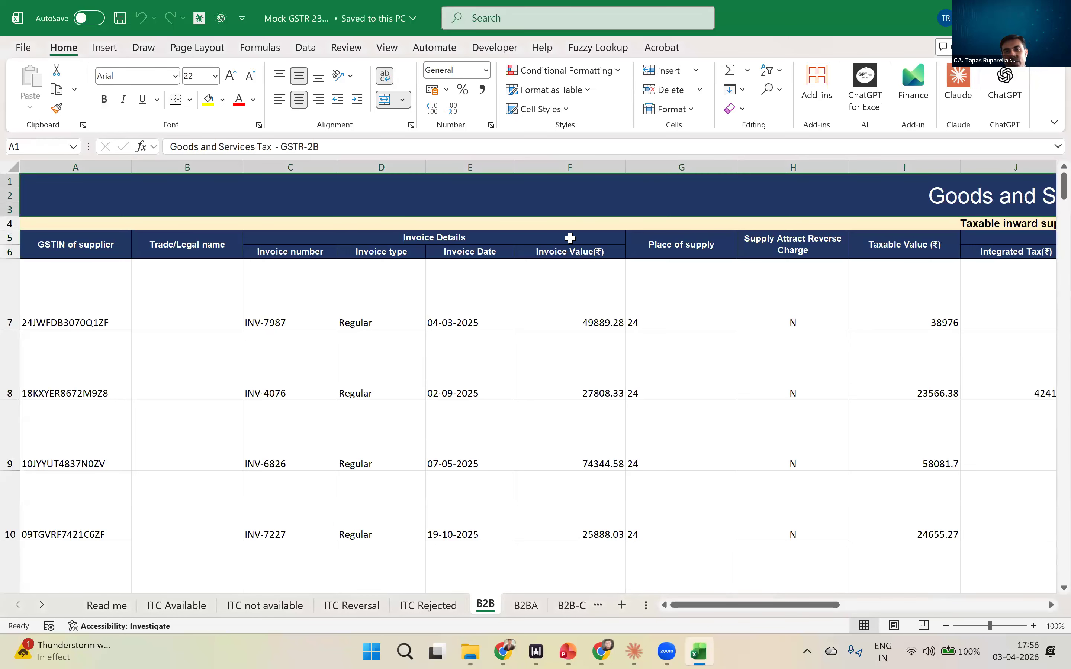
key(Right)
key(Right)
key(Right)
key(Left)
key(Left)
key(Left)
key(Right)
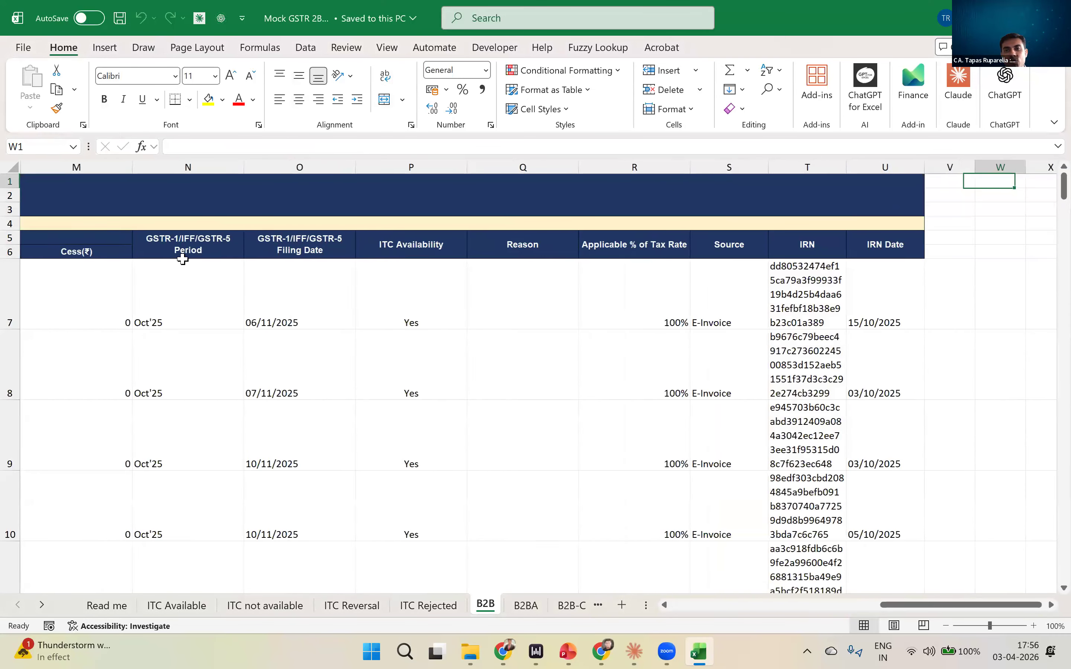
key(Left)
key(Down)
key(Down)
key(Right)
key(Right)
key(Right)
key(Right)
key(Right)
key(Right)
key(Right)
key(Right)
key(Right)
key(Right)
key(Right)
key(Right)
key(Right)
key(Right)
key(Right)
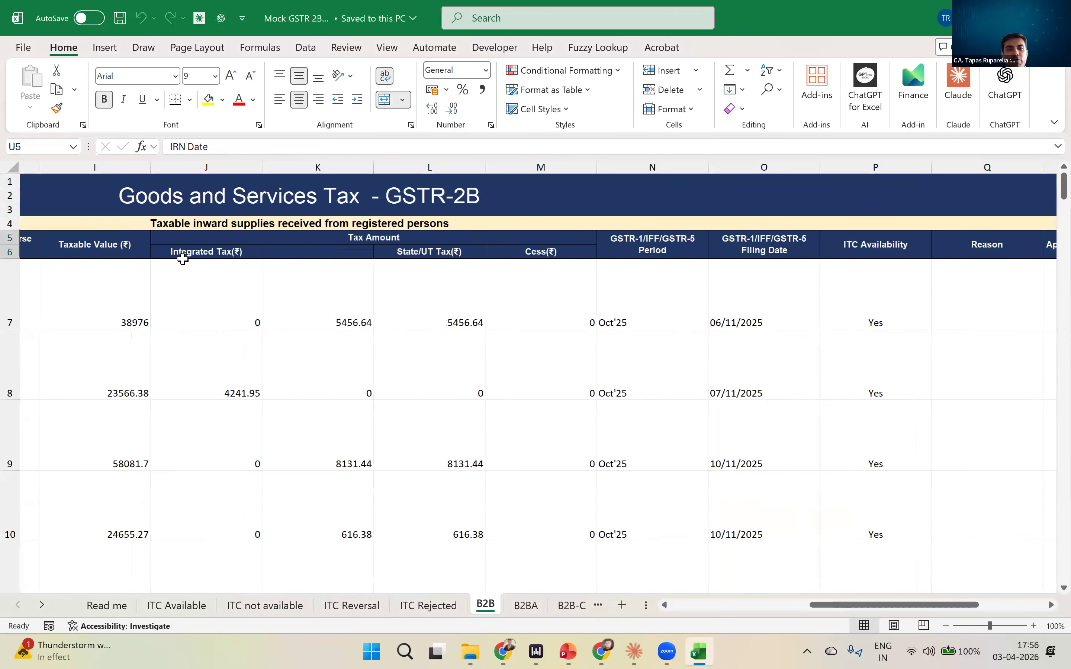
- Examine the two-row headers of the B2B sheet back to GSTIN of supplier, including Invoice Details and its Invoice number subheading
key(Left)
key(Left)
key(Left)
key(Left)
key(Left)
key(Left)
key(Left)
key(Left)
key(Left)
key(Left)
key(Left)
key(Left)
key(Left)
key(Left)
key(Left)
key(Left)
key(Left)
key(Left)
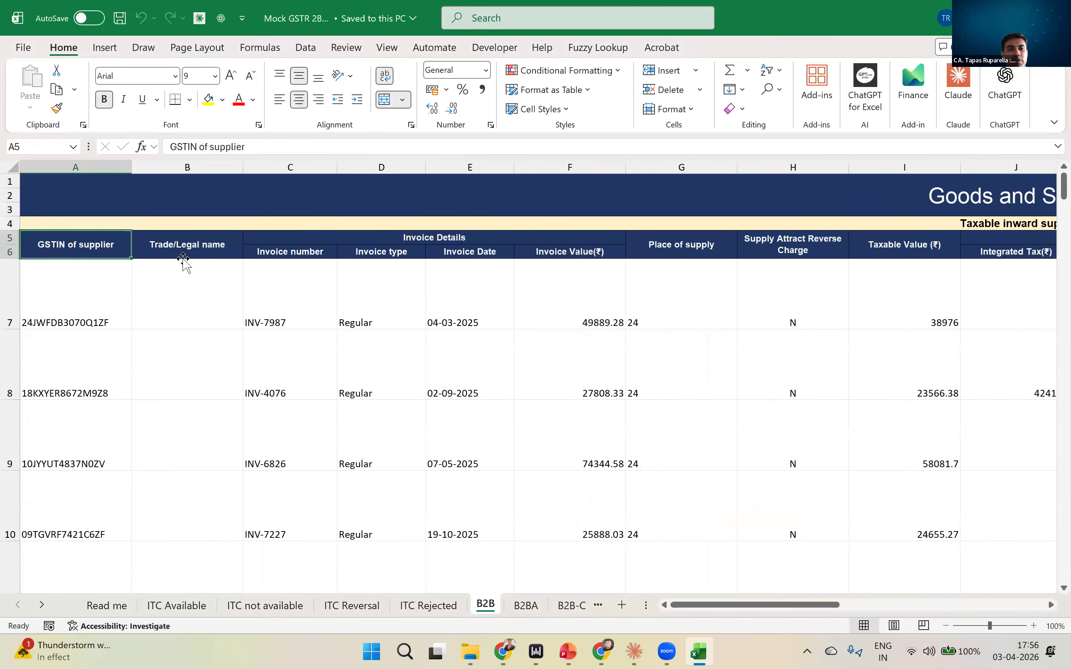
key(Right)
key(Right)
key(Left)
key(Right)
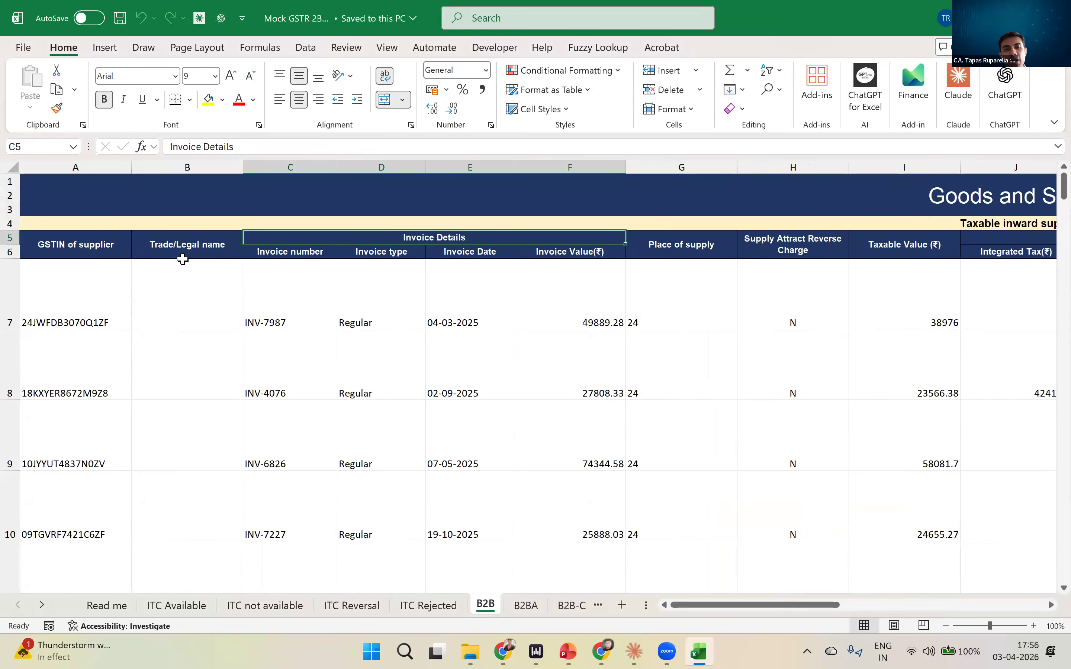
key(Down)
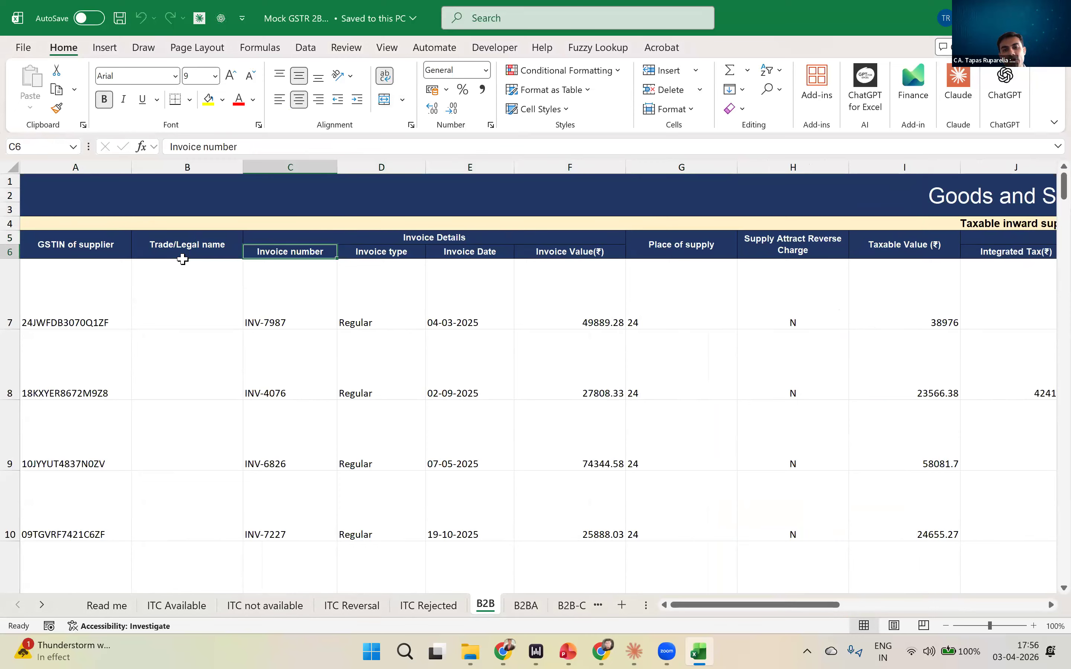
key(Up)
key(Left)
key(Left)
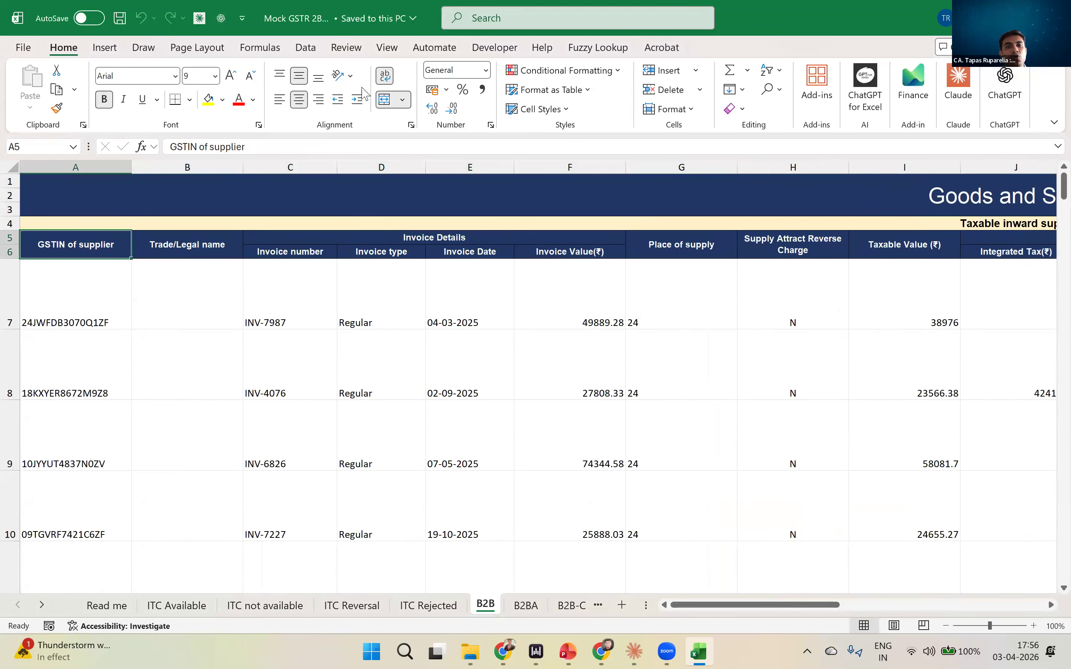
- Try unmerging the GSTIN of supplier header cell in A5:A6, inspect the separated cells, and undo the unmerge
click(386, 79)
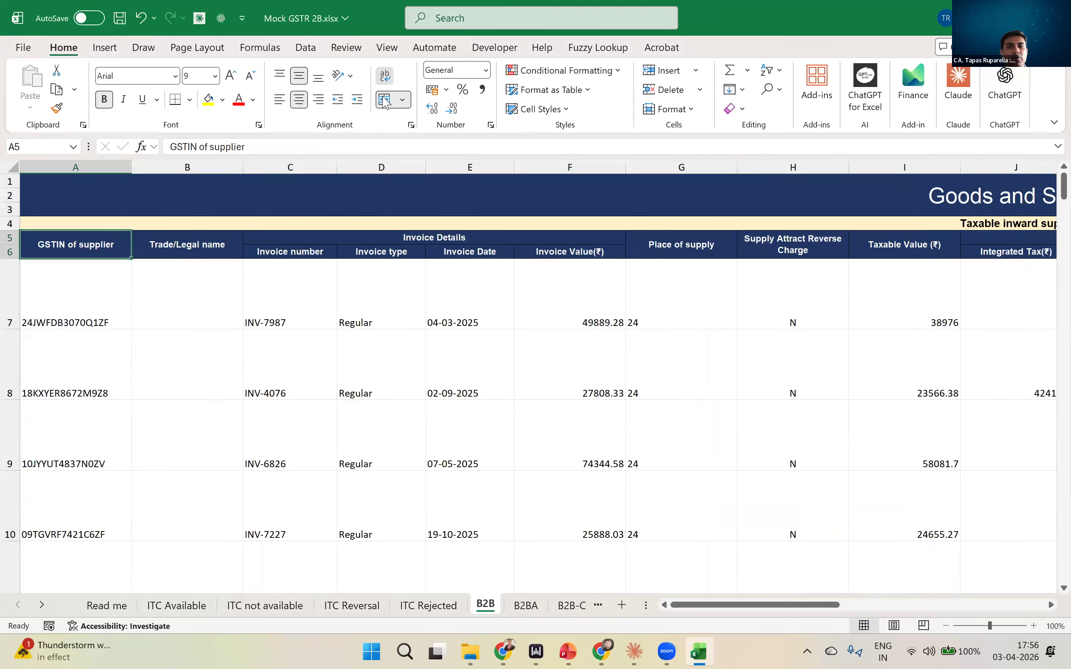
click(385, 99)
click(52, 262)
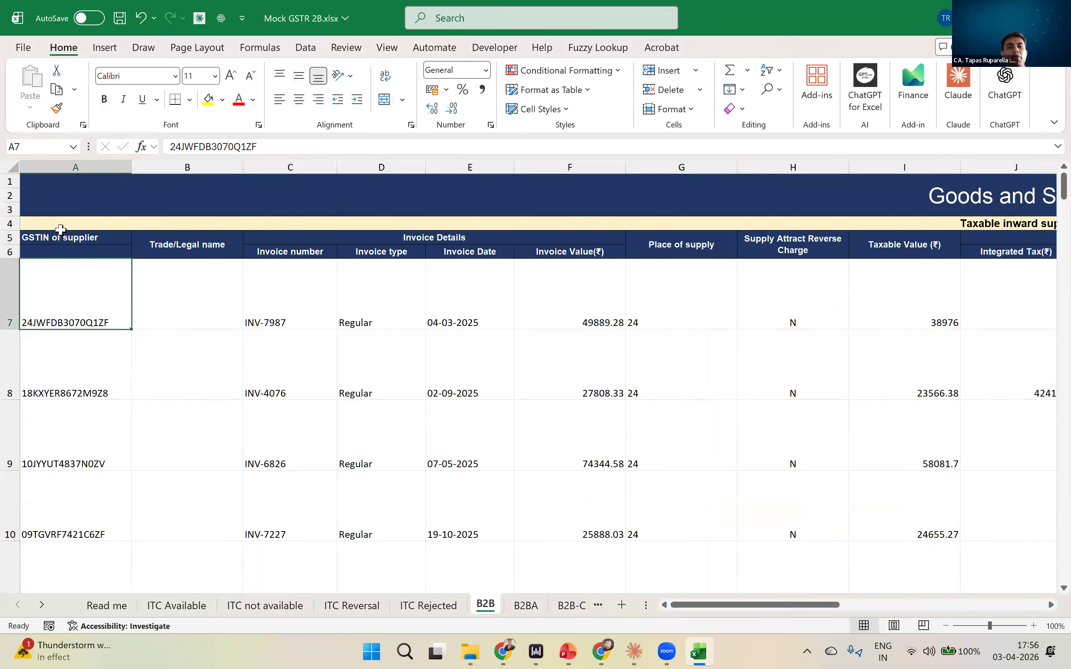
click(62, 228)
click(65, 240)
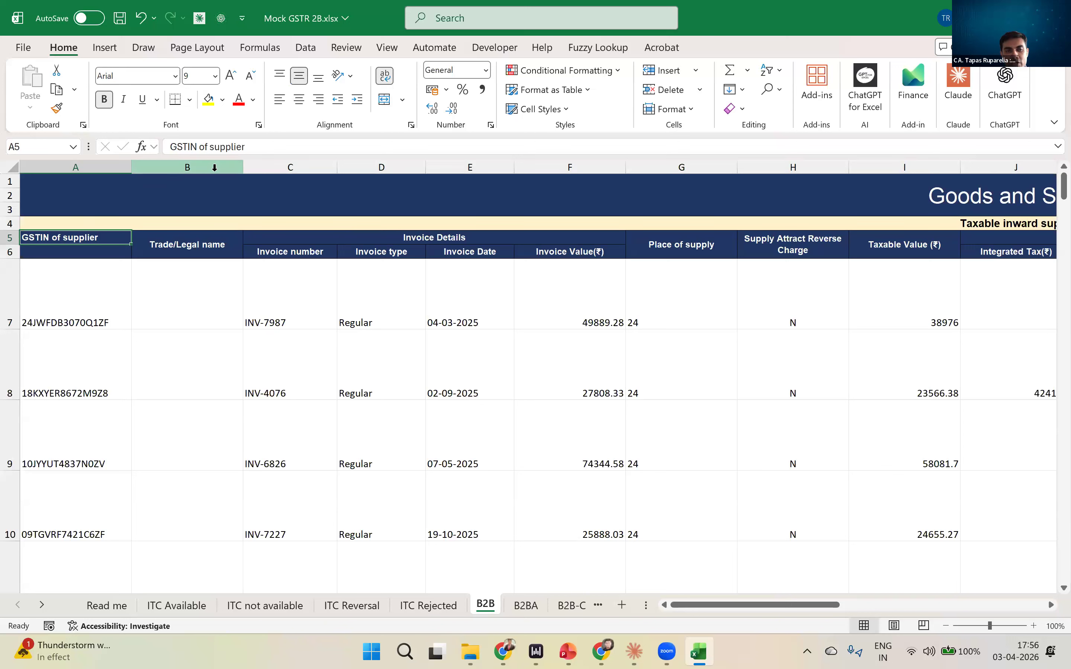
key(ctrl+z)
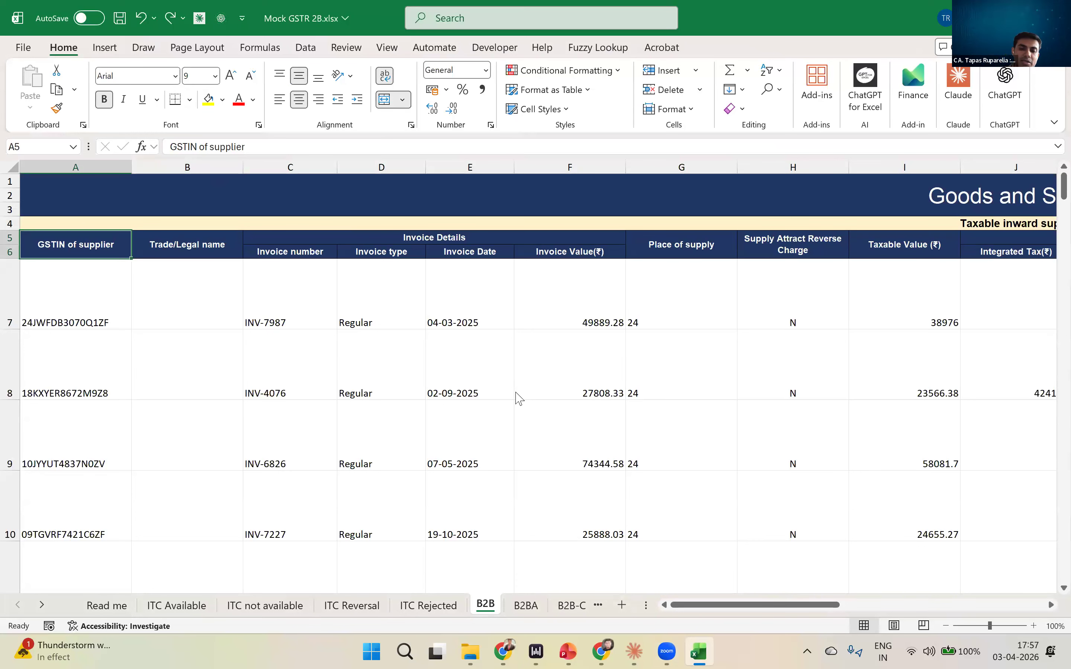
- Create a new blank workbook, leaving the GSTR-2B workbook open
text(ex)
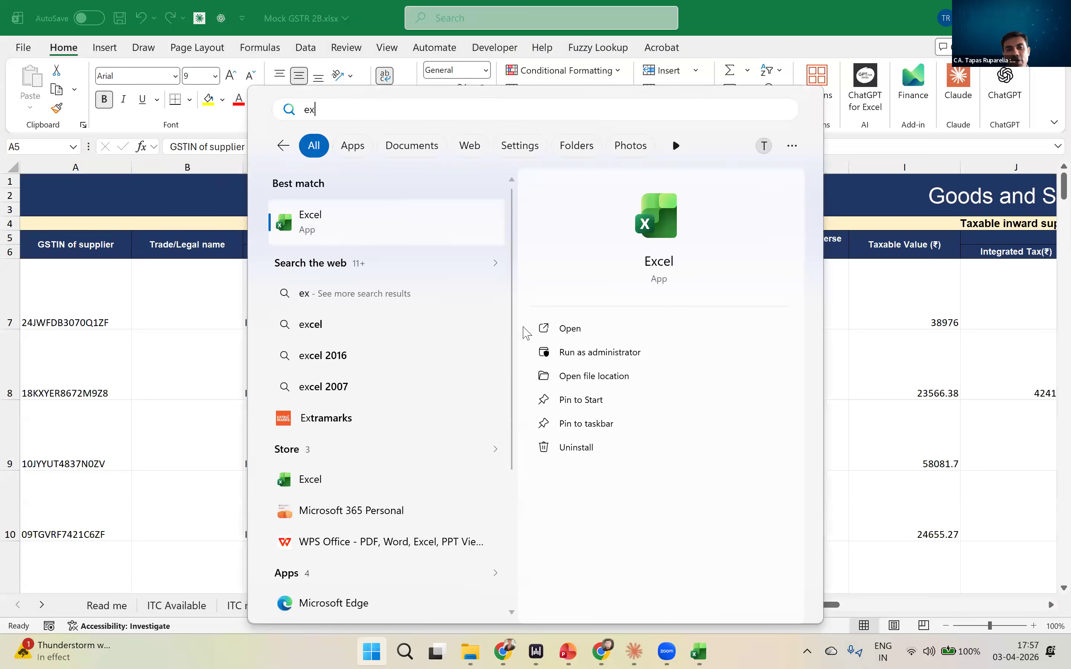
key(Escape)
key(ctrl+n)
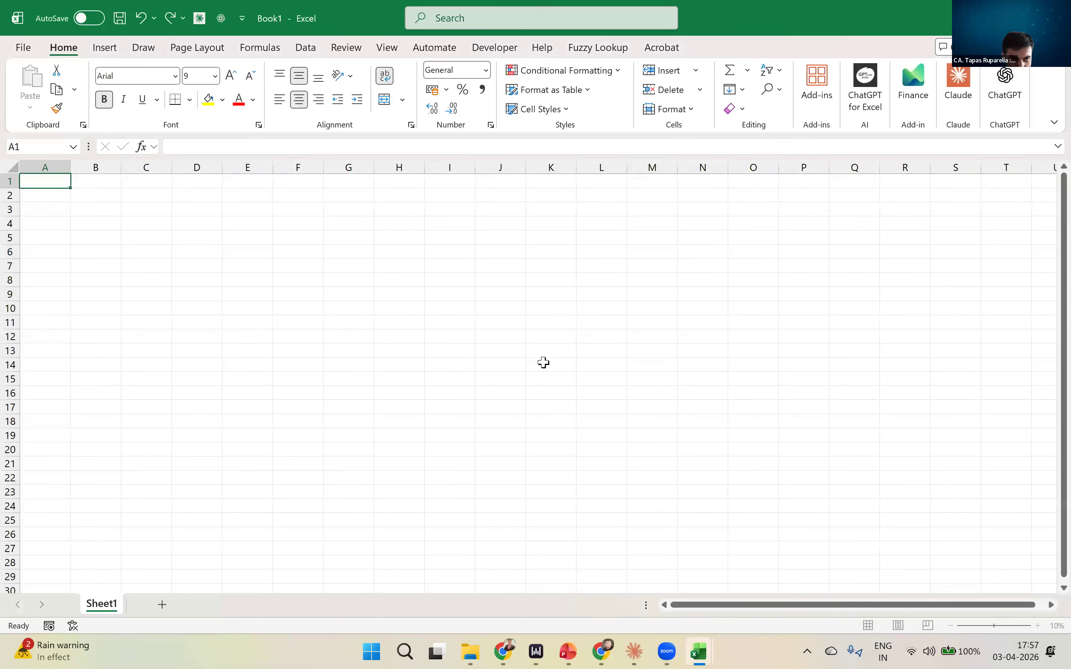
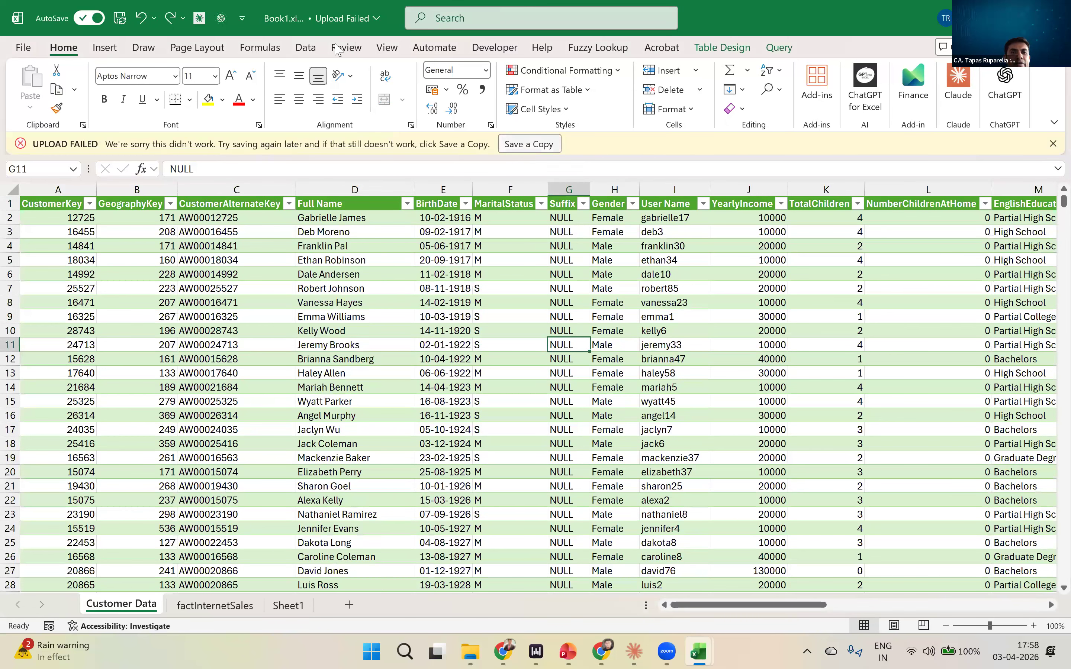
- Close the Queries & Connections pane listing the Sales Data and Customer Data queries, and display it again
click(305, 48)
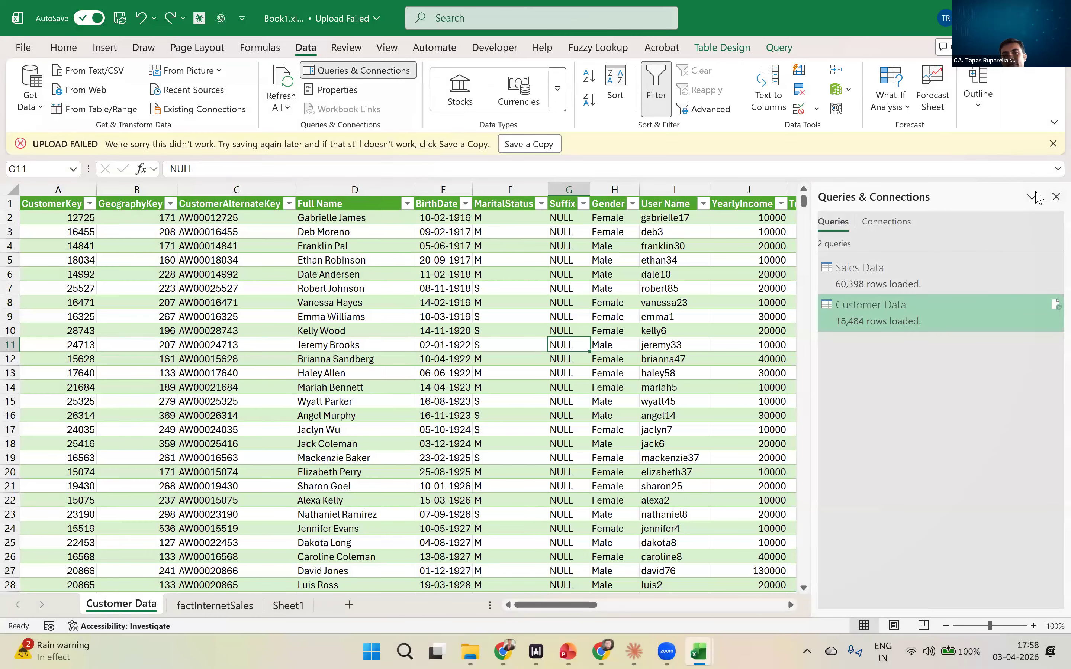
click(1055, 196)
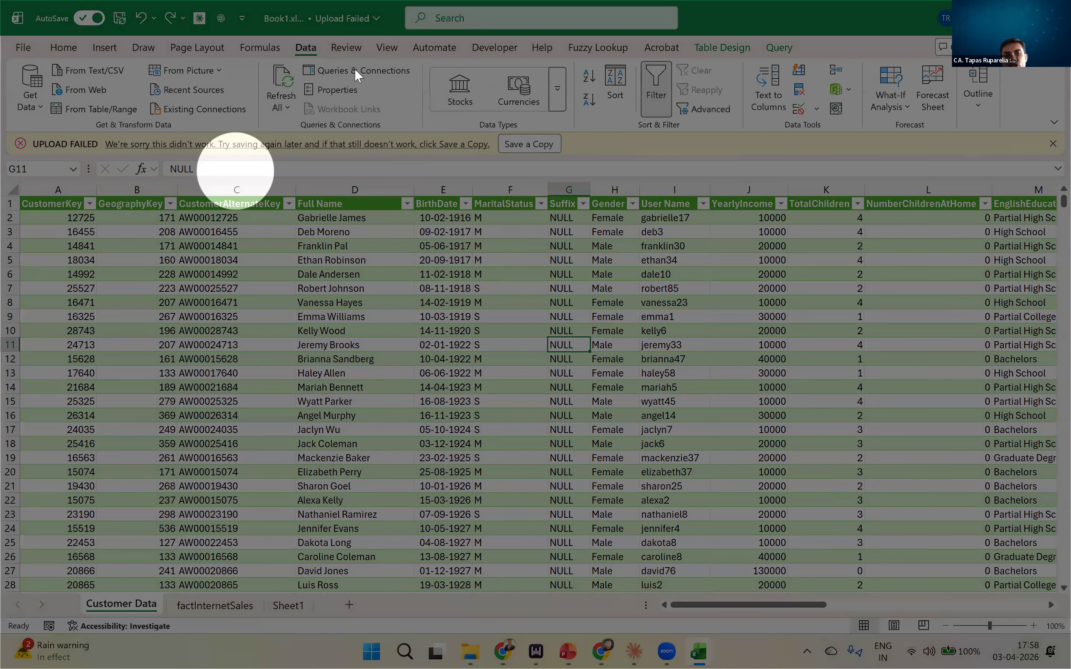
click(355, 68)
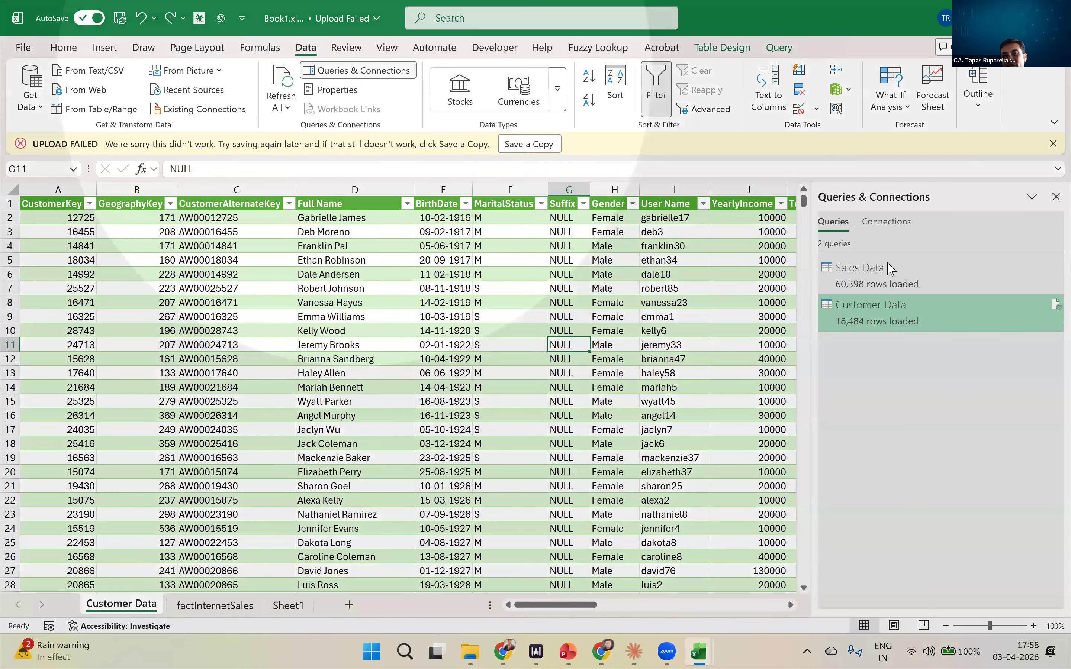
mouse_move(888, 271)
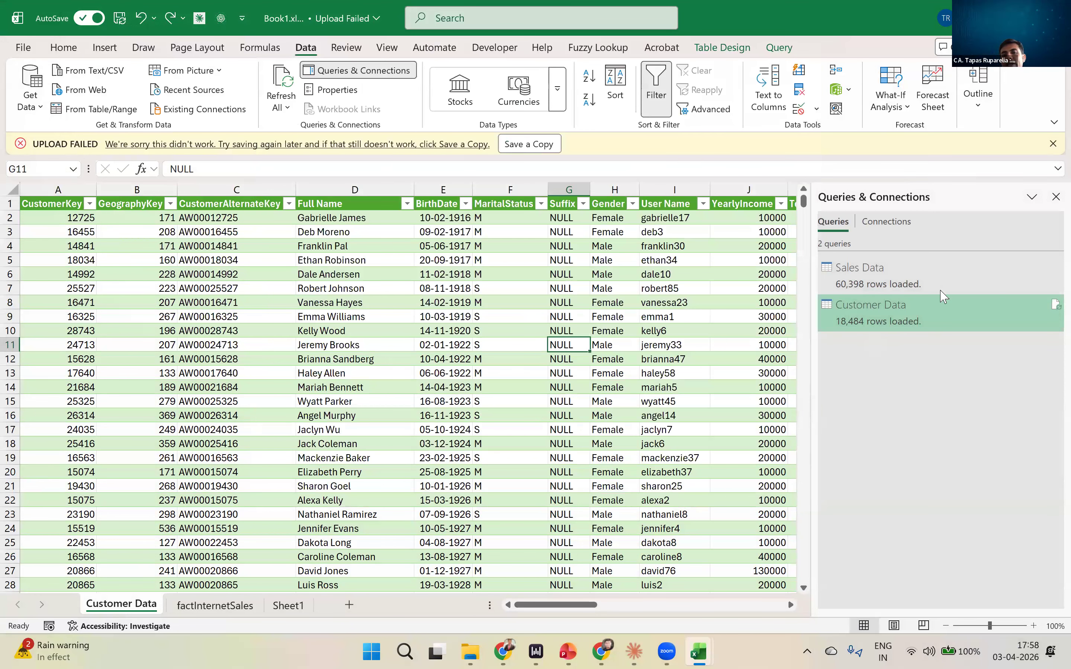
- Reopen the Sales Data query in the Power Query Editor, and close and load it back to the workbook
double_click(879, 308)
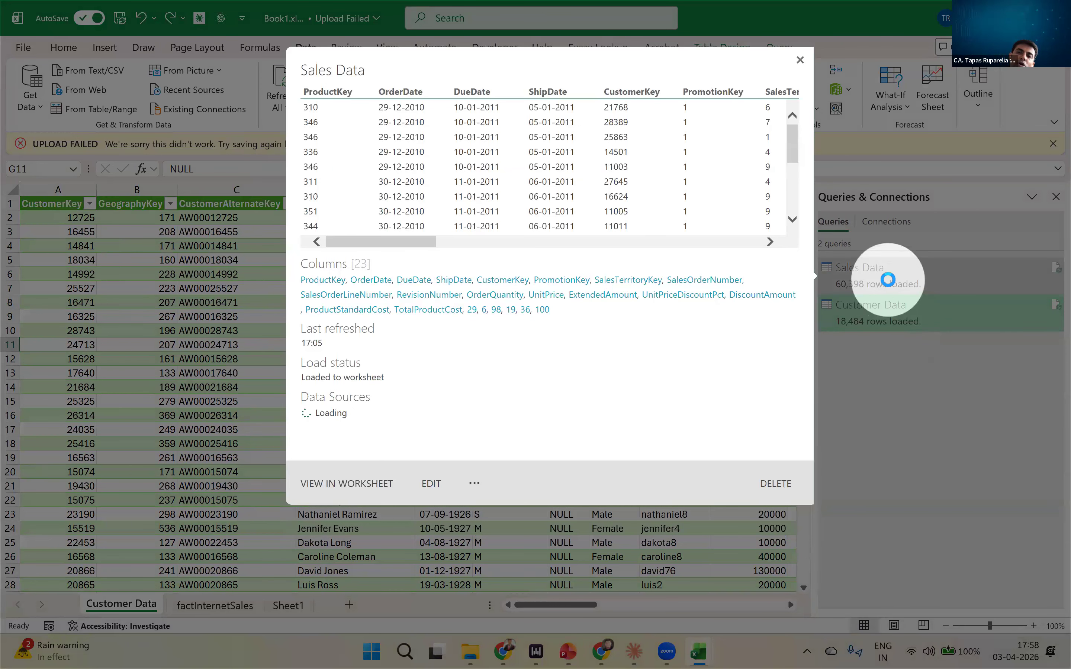
click(891, 286)
double_click(891, 286)
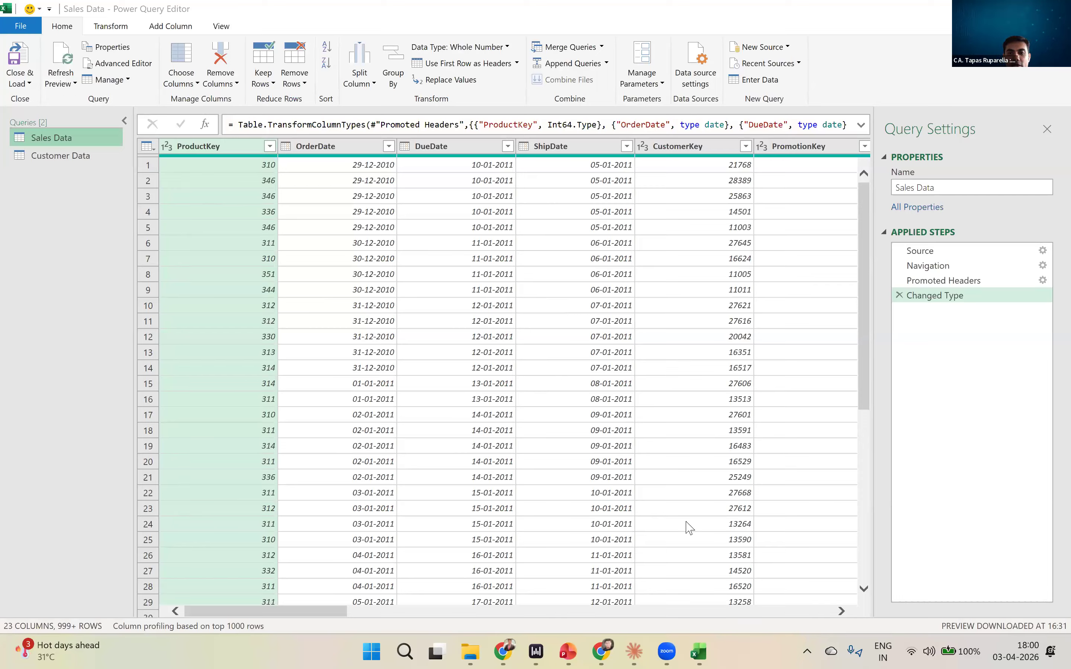
click(20, 49)
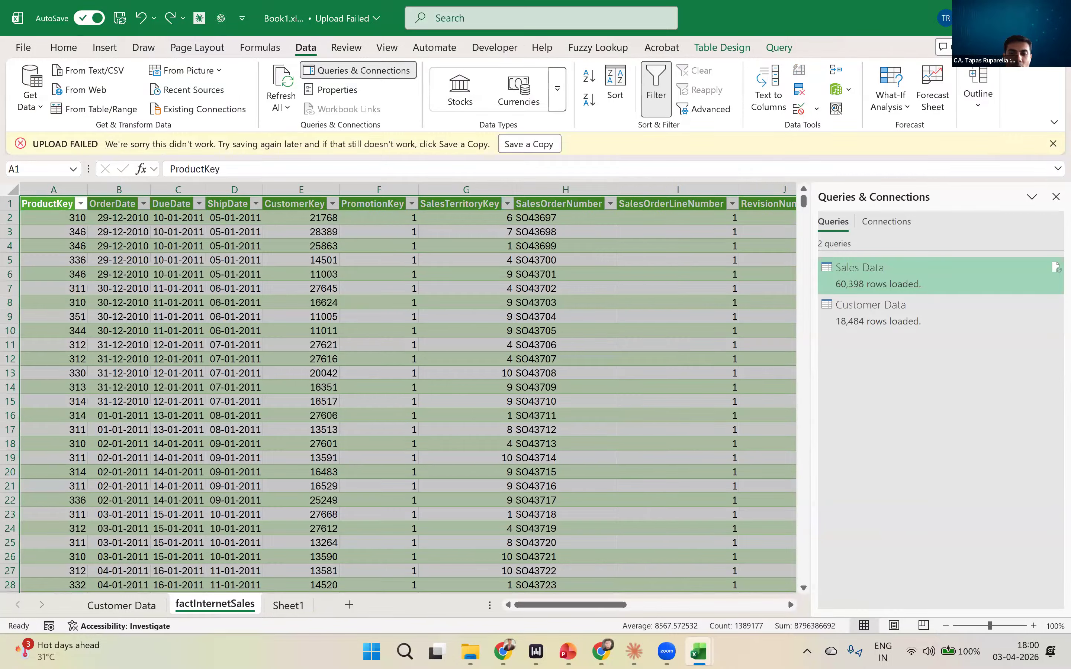
- Create a new blank workbook and check the source files in the Practice Files folder
key(ctrl+n)
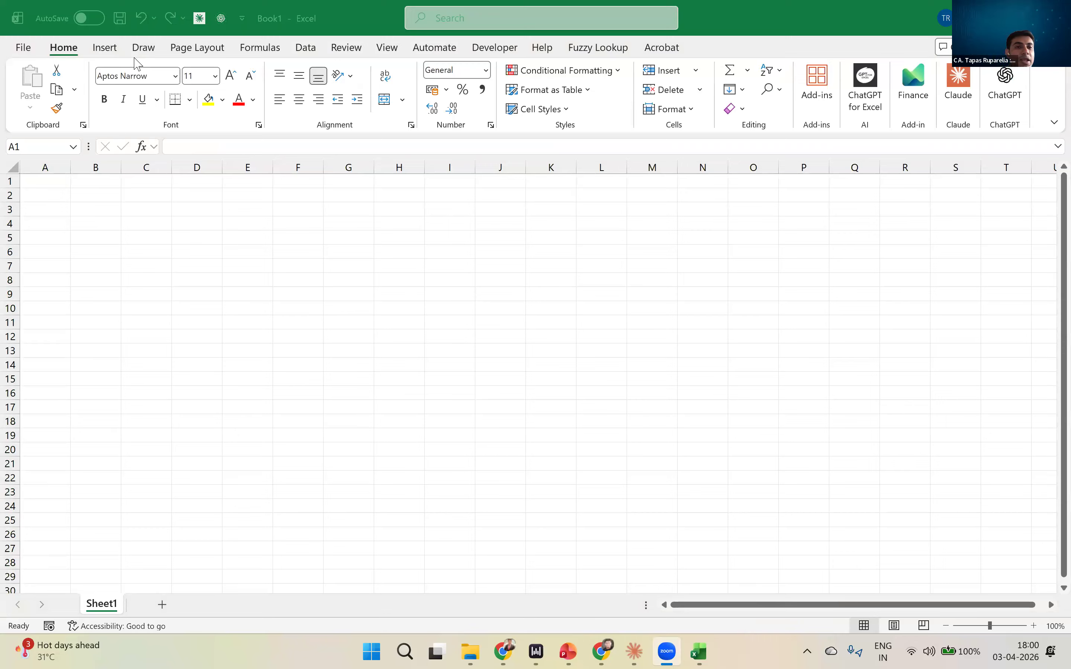
click(220, 294)
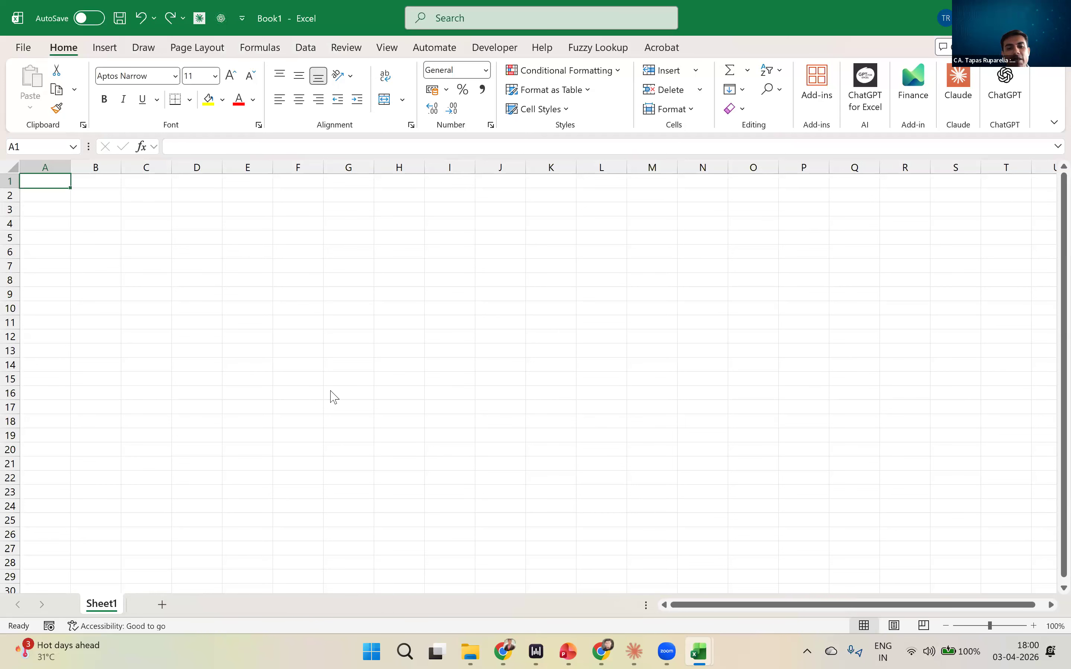
key(alt+Tab)
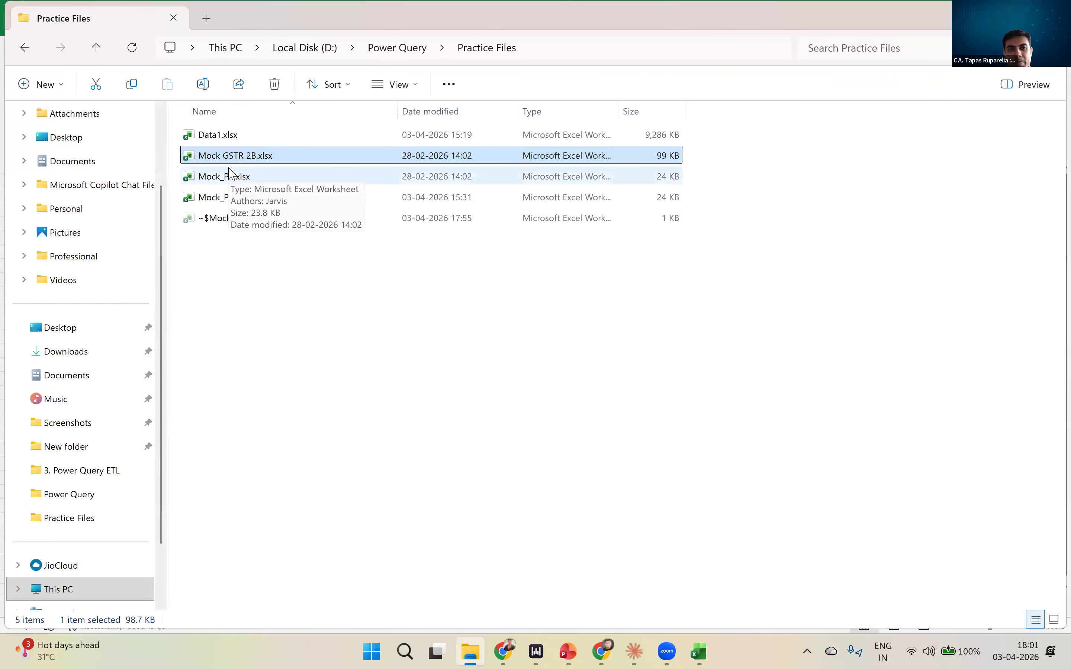
click(370, 331)
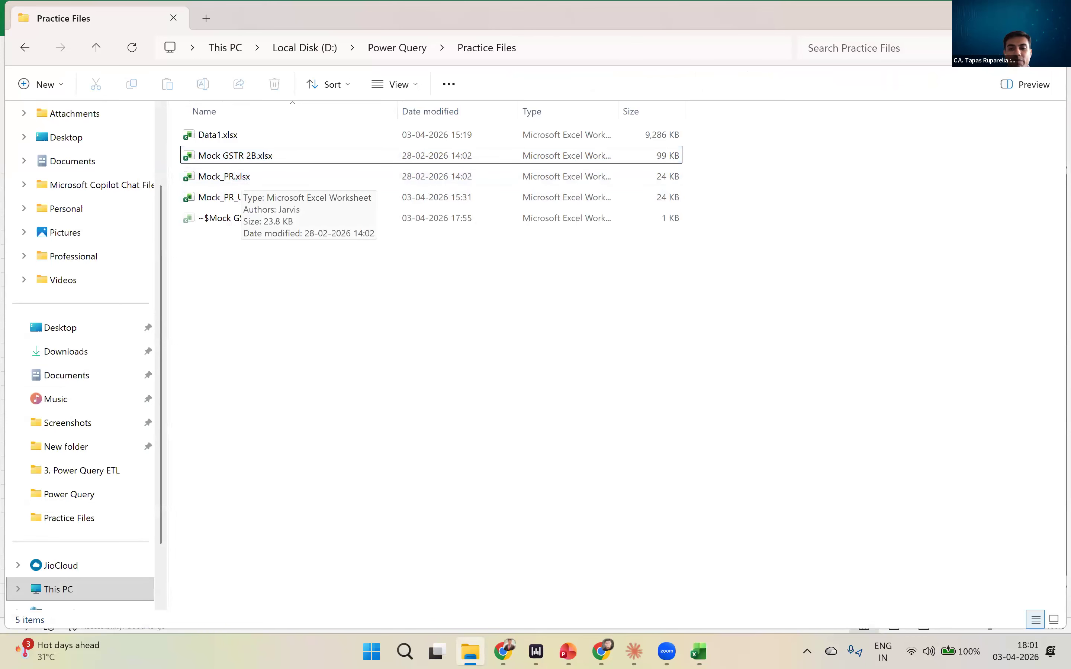
- Switch to the Mock GSTR 2B workbook and close it
mouse_move(698, 651)
click(666, 549)
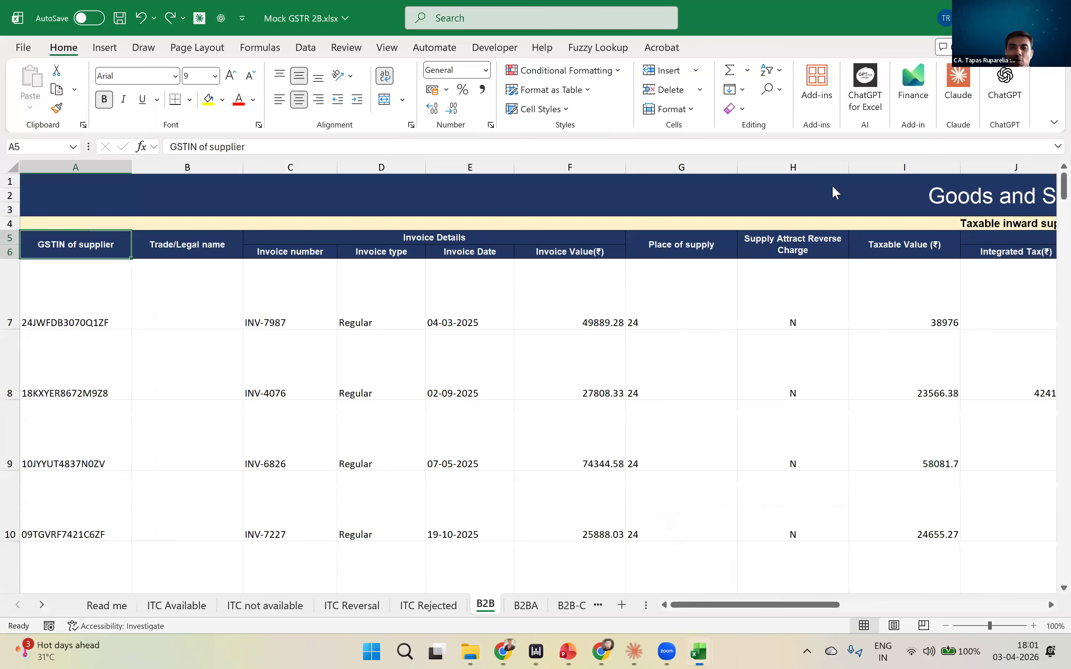
key(ctrl+w)
click(592, 432)
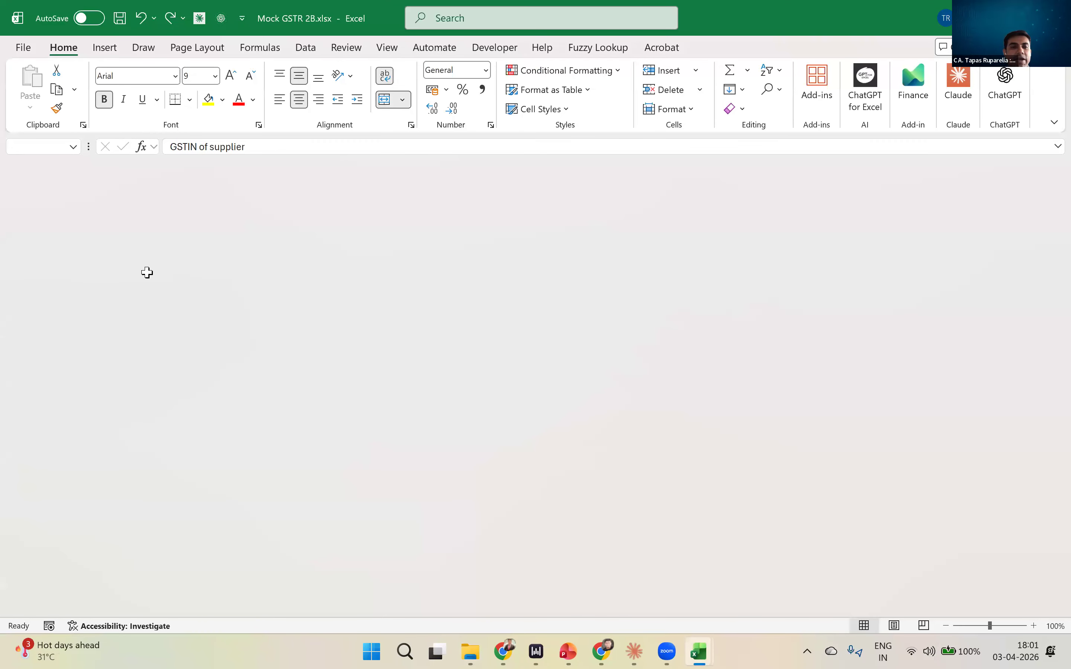
- Start saving a blank workbook and set its save location to D:\Power Query\Practice Files
key(ctrl+n)
key(ctrl+s)
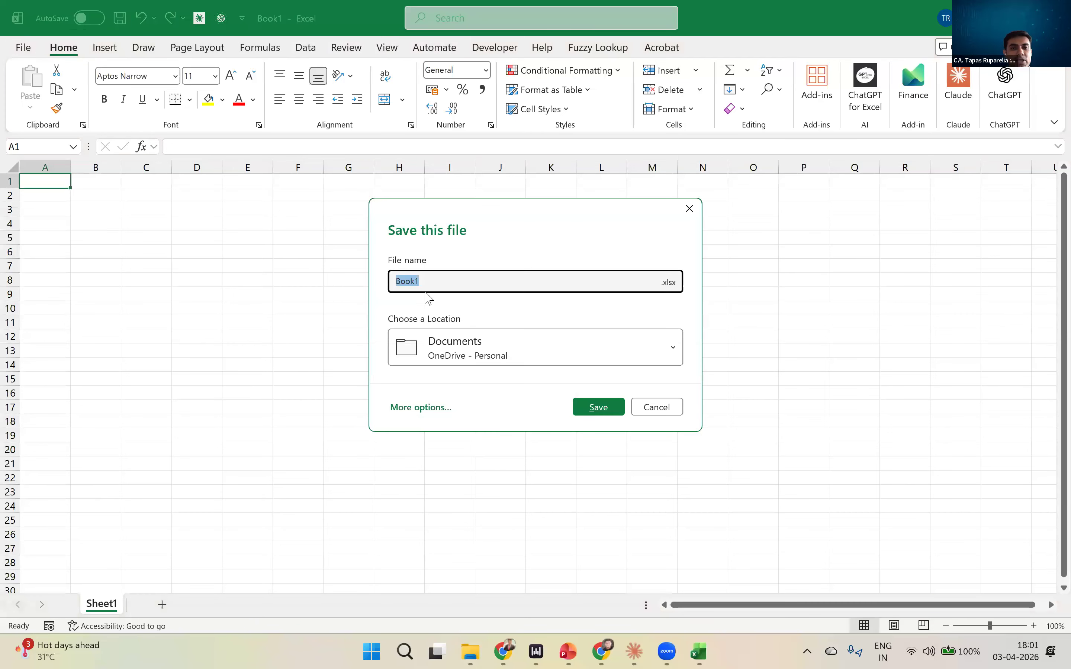
click(422, 409)
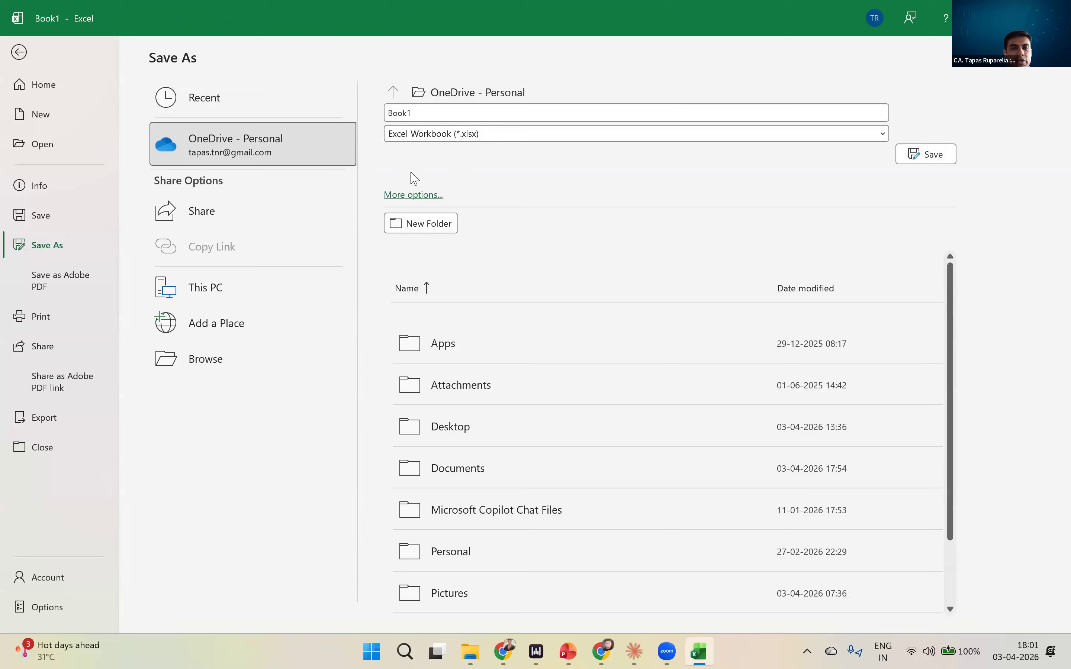
click(413, 194)
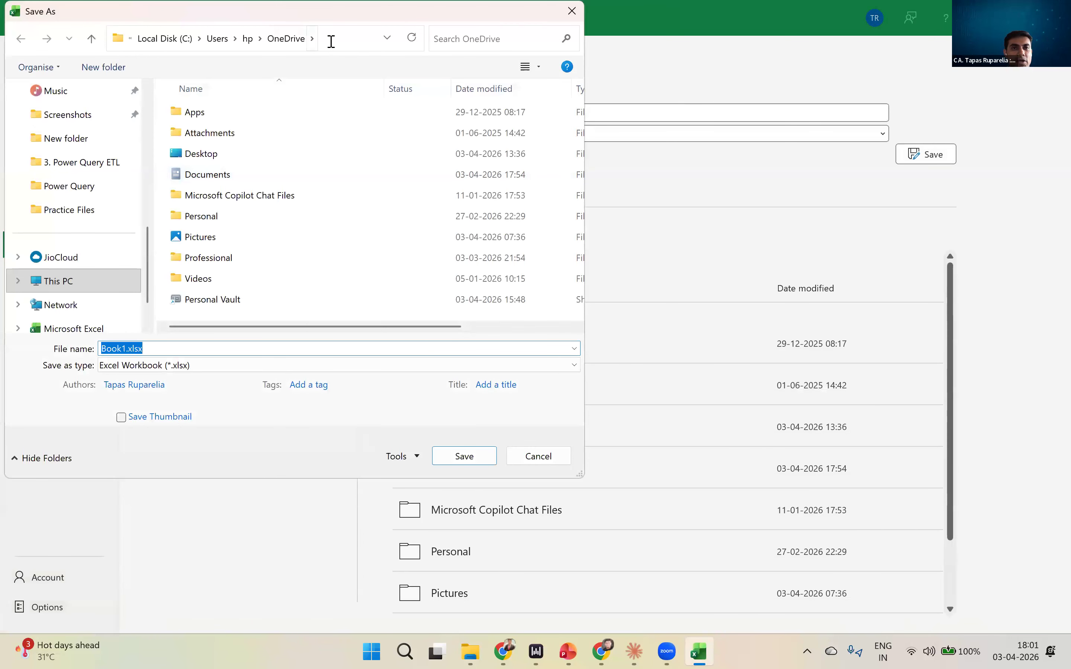
click(329, 38)
key(super+v)
scroll(232, 248, down, 2)
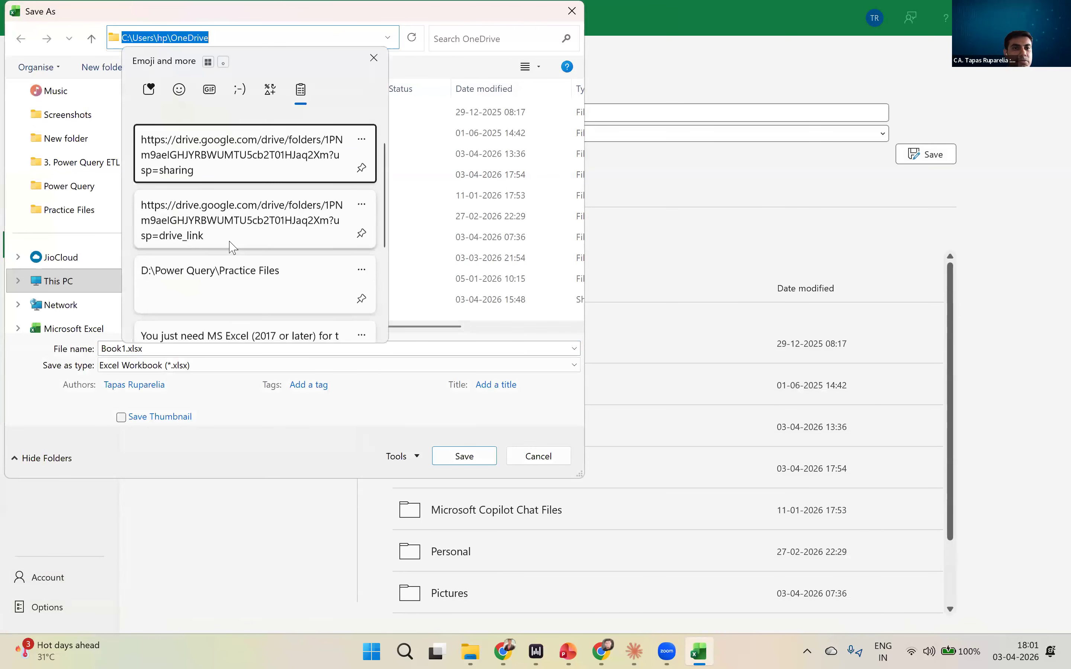
click(229, 274)
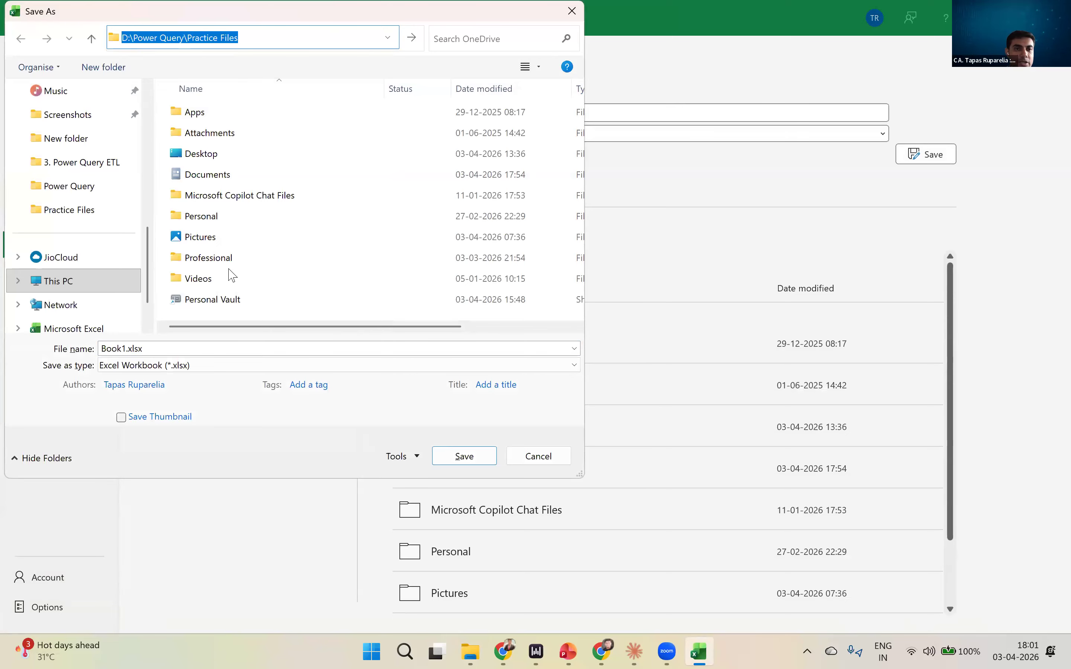
key(Return)
- Name the workbook GST Reconcilation and save it as an Excel Workbook
double_click(203, 349)
text(GST Reconci)
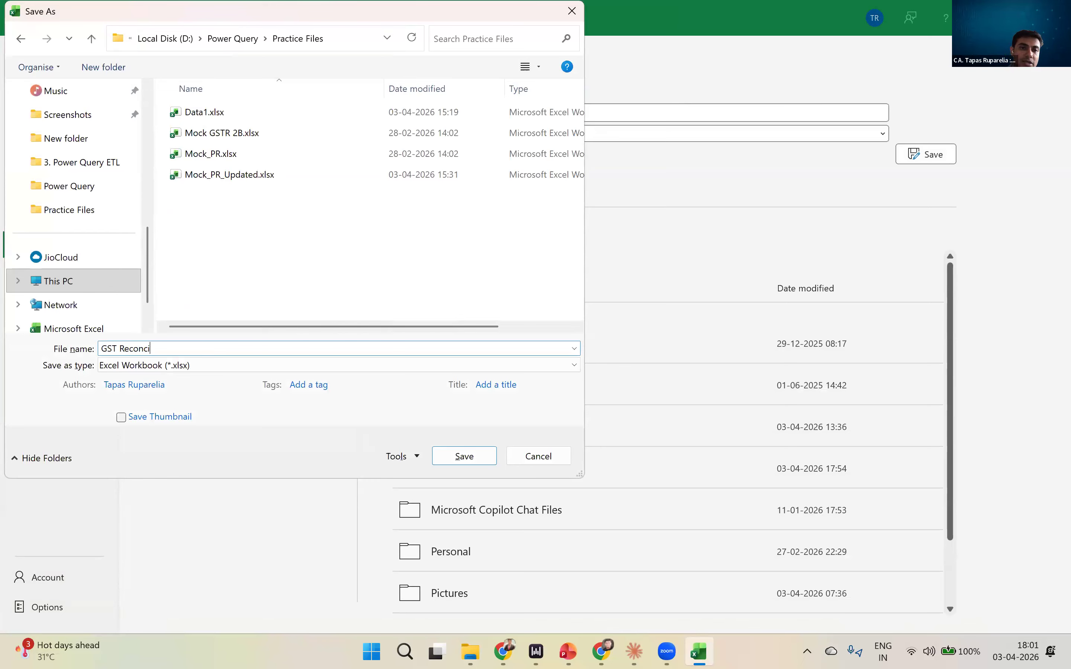
text(lation)
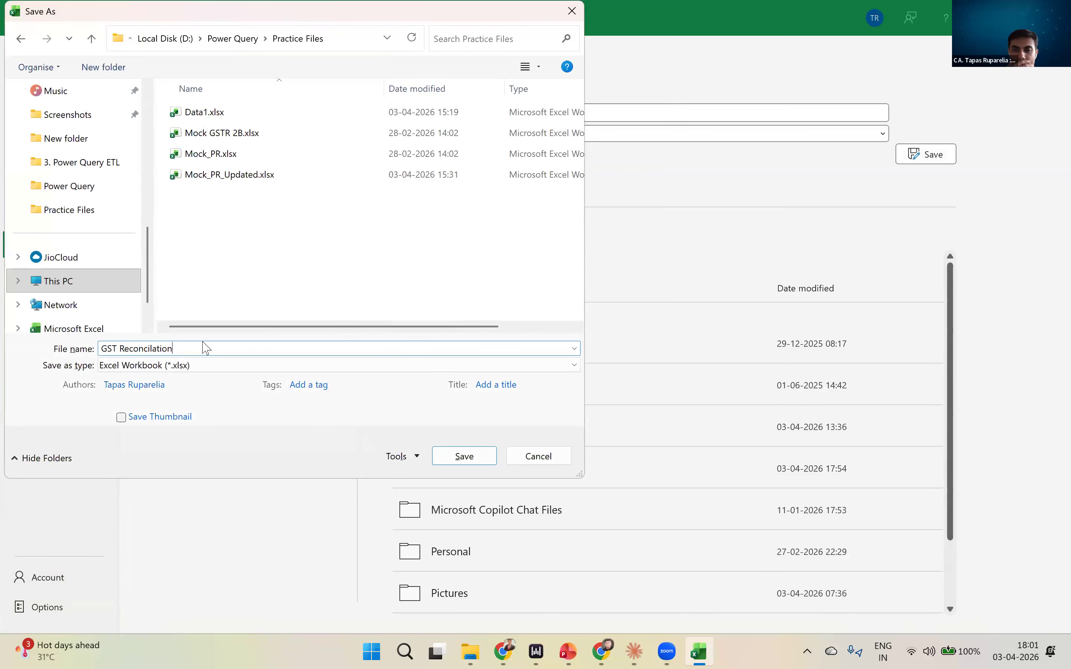
key(Return)
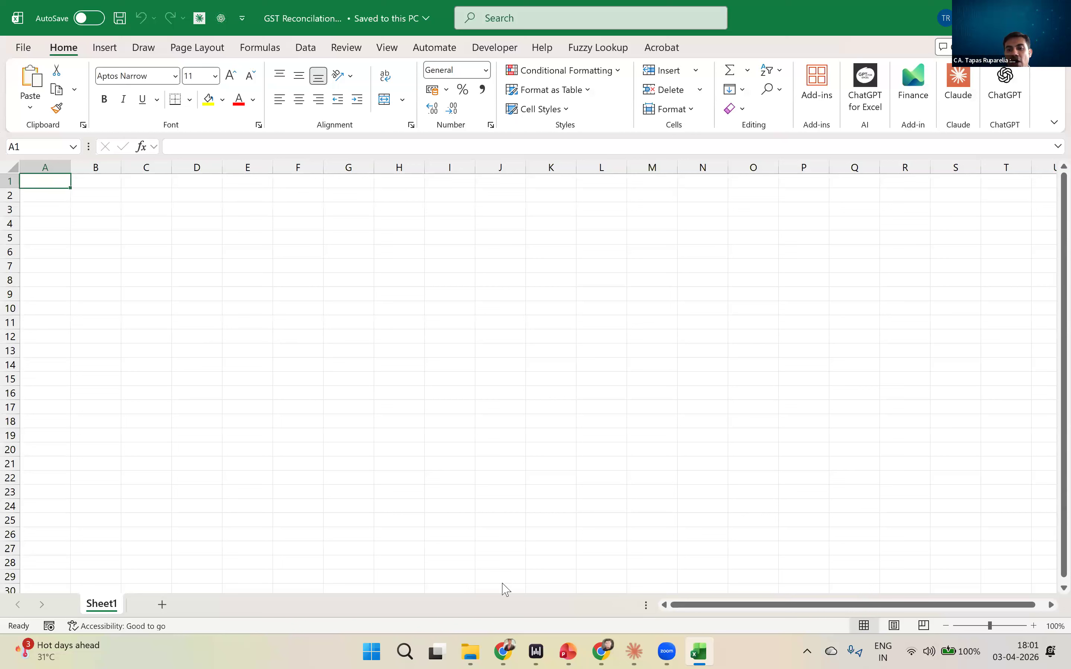
- Import Mock GSTR 2B.xlsx from the Practice Files folder as an Excel workbook data source
click(469, 462)
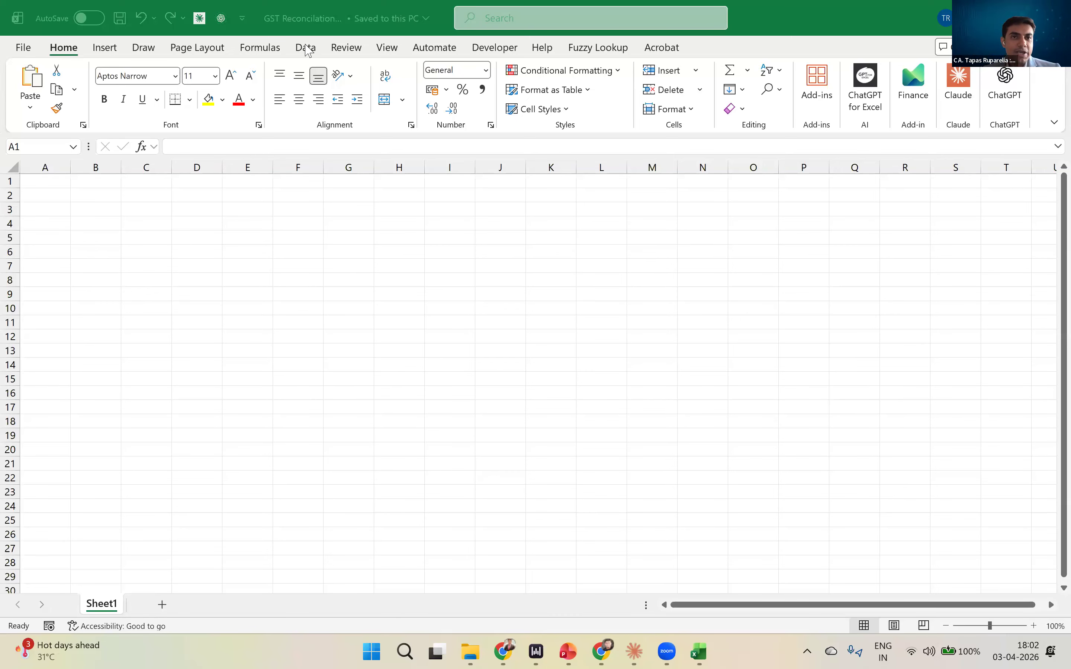
click(305, 47)
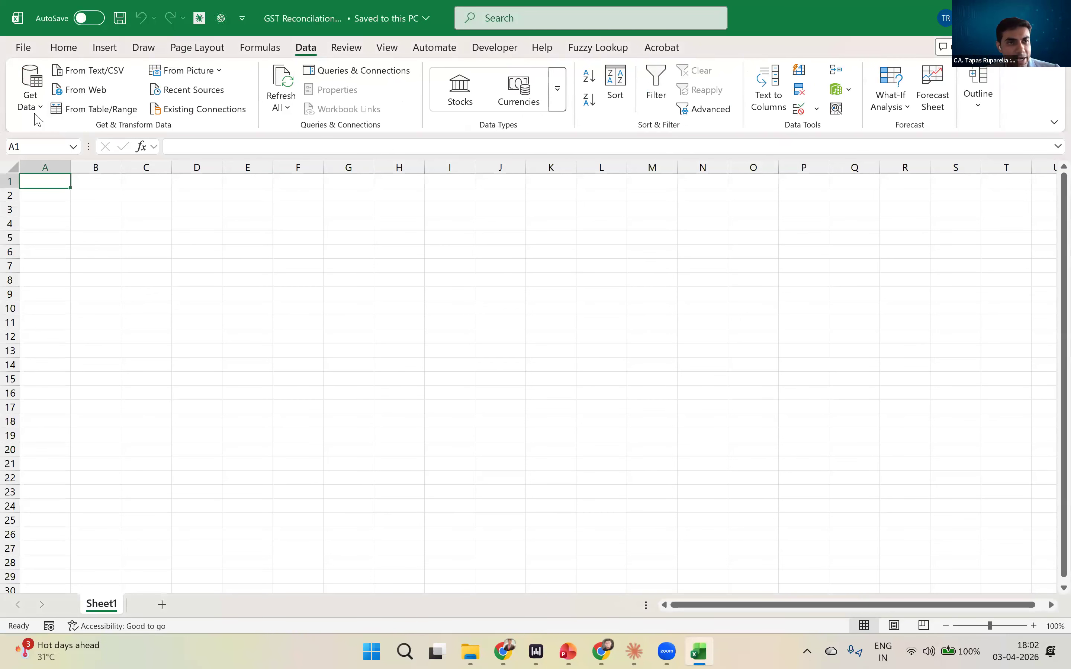
click(30, 105)
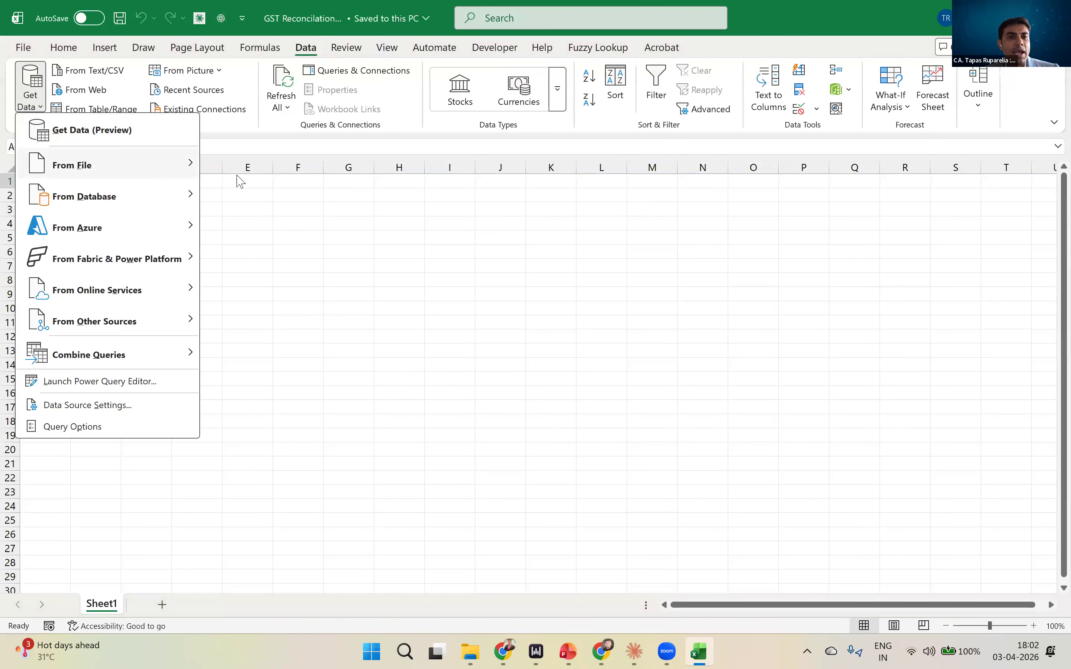
click(265, 165)
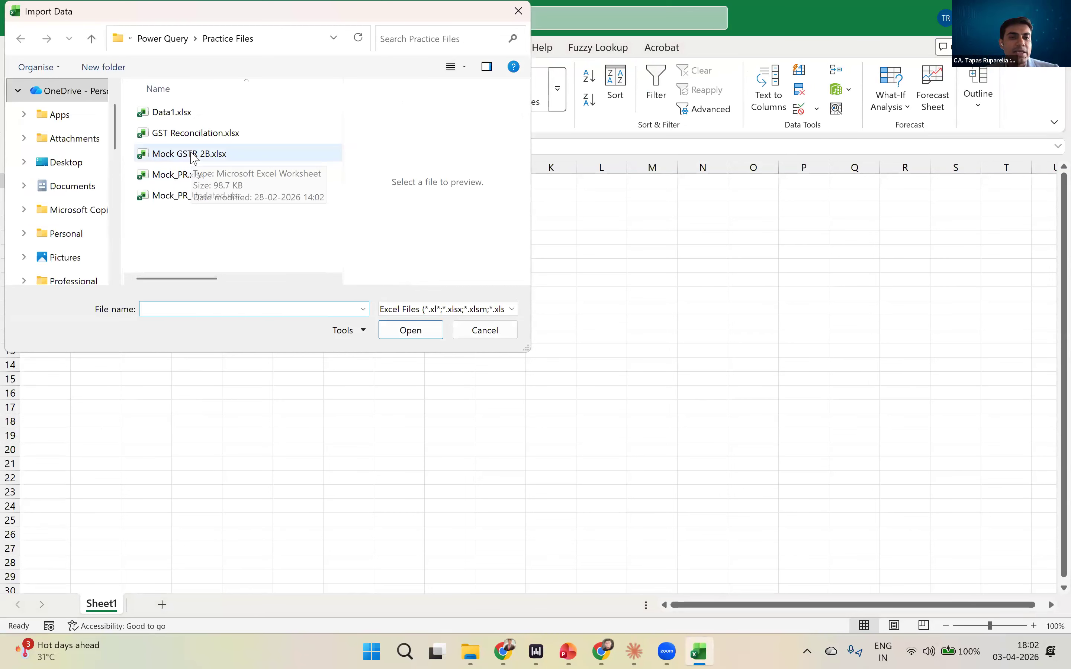
click(192, 156)
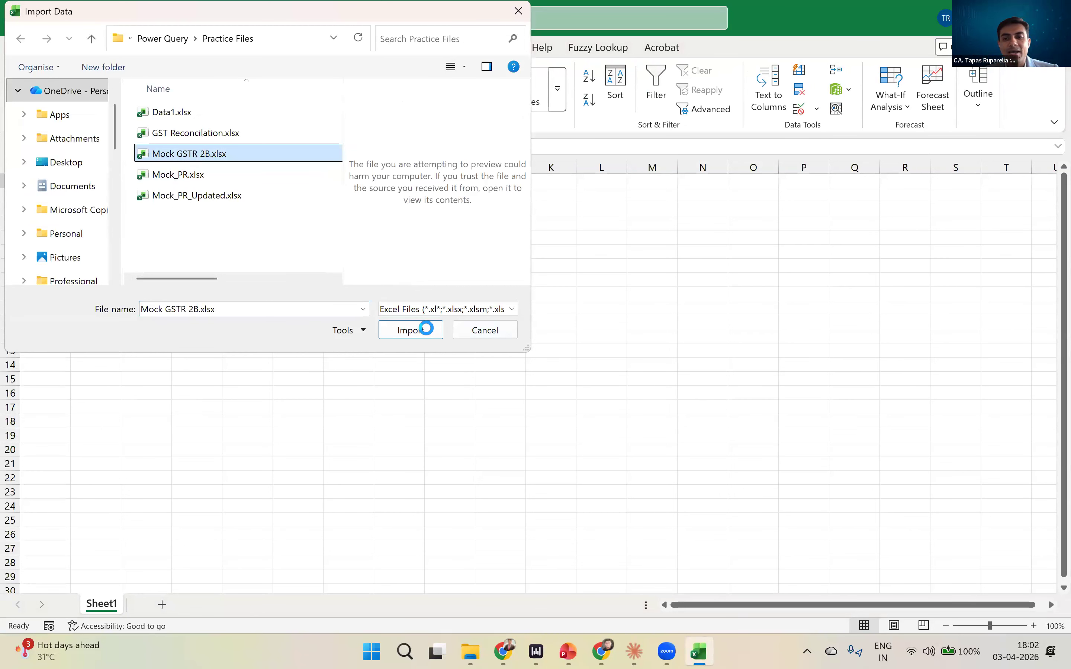
click(411, 330)
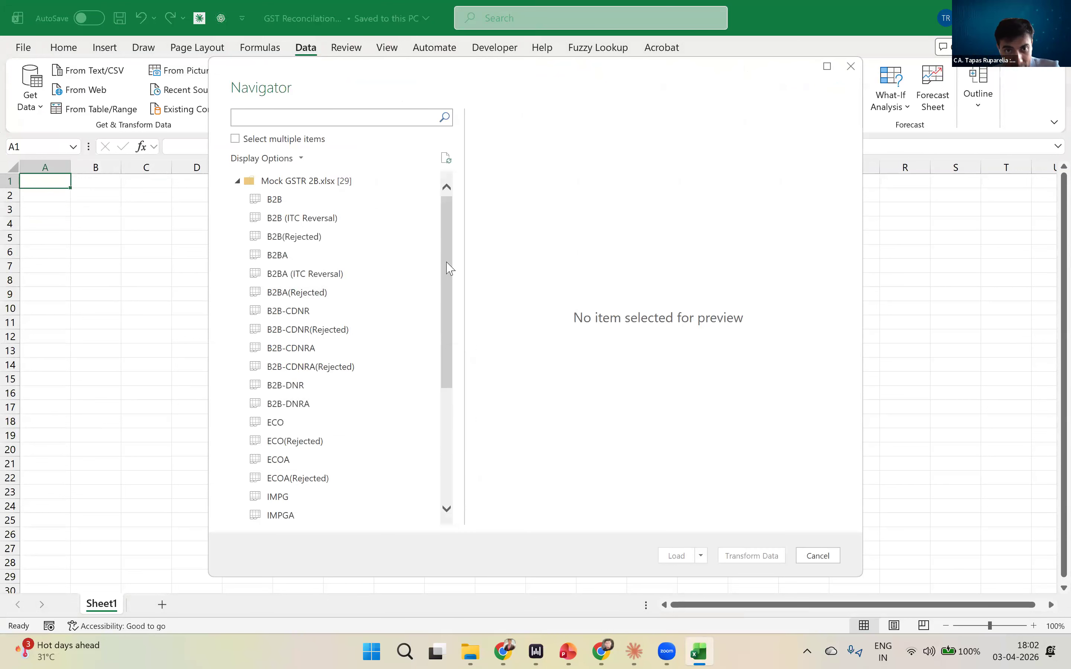
- Review the list of sheets in Mock GSTR 2B.xlsx and select the B2B sheet for import
scroll(434, 426, down, 3)
drag(442, 378, 445, 429)
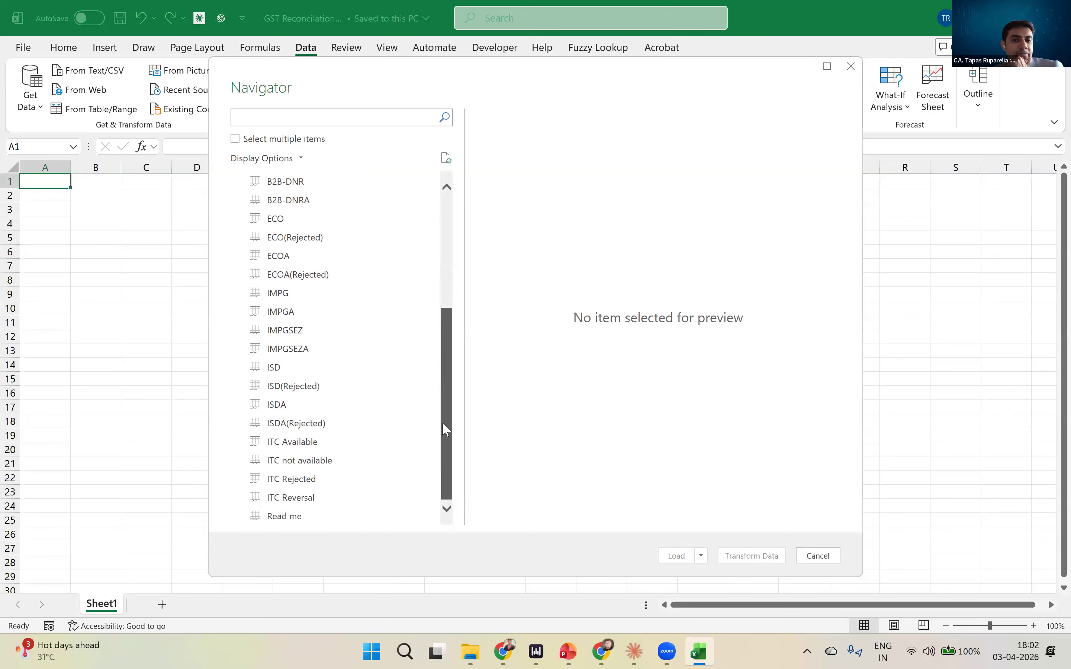
scroll(442, 246, up, 5)
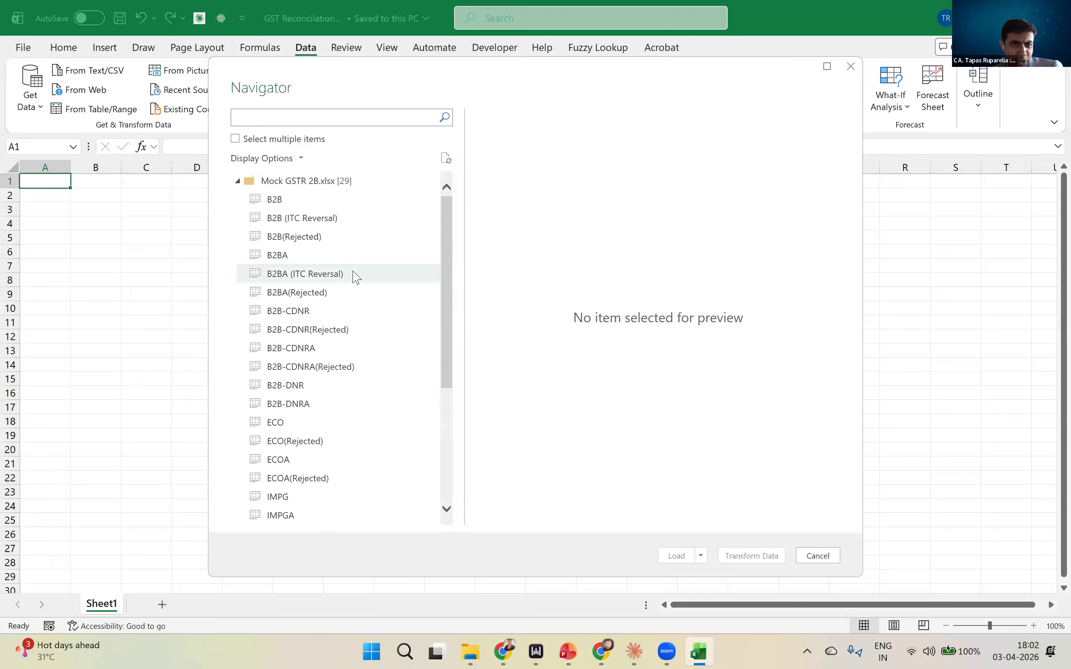
click(309, 200)
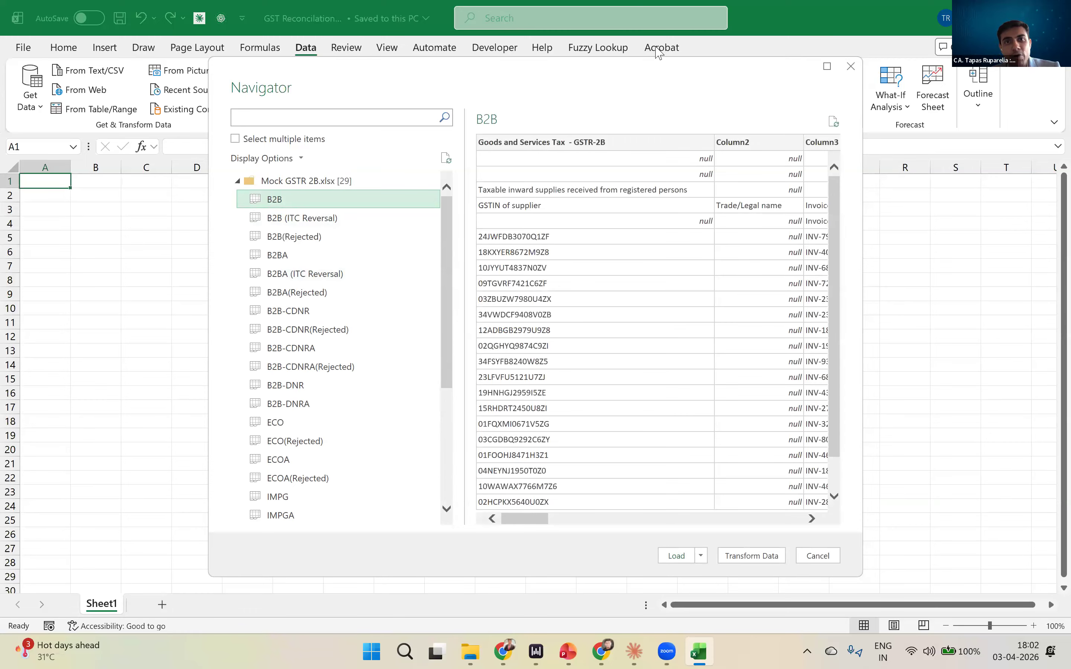
- Examine the B2B preview's title rows, two-row headers and null cells across its columns
drag(718, 70, 558, 65)
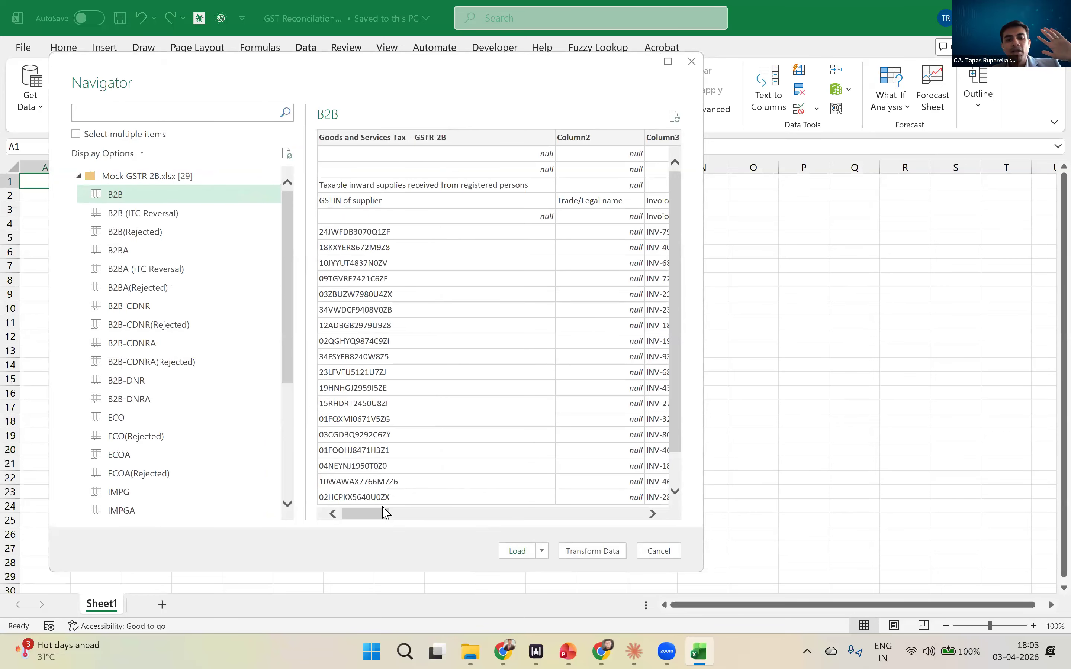
click(419, 516)
click(361, 515)
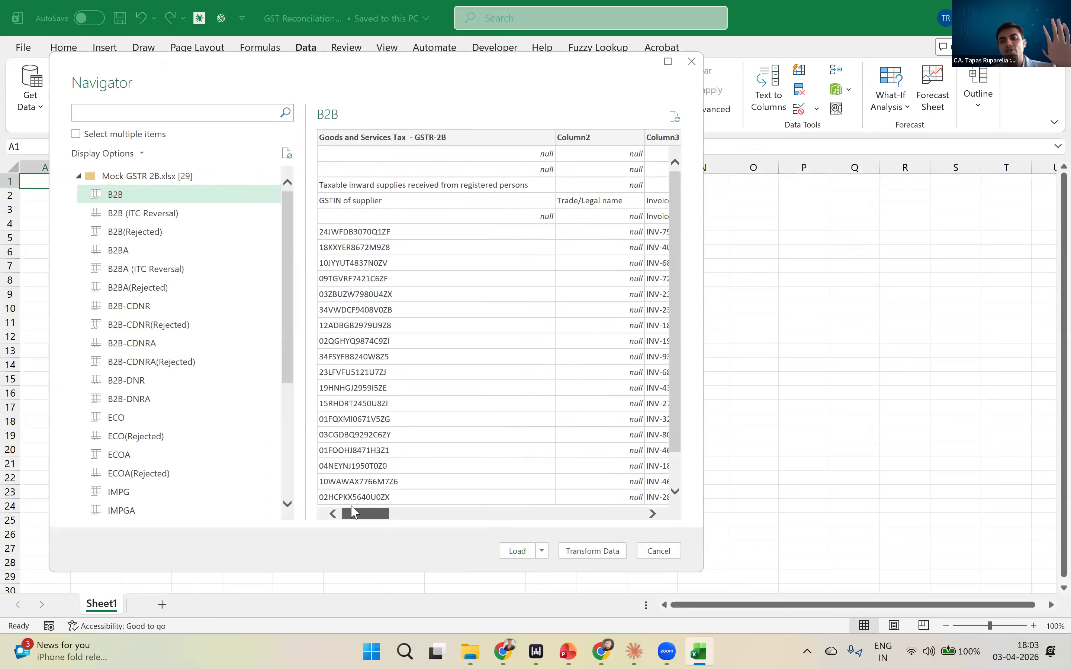
drag(353, 512, 503, 509)
scroll(540, 478, left, 10)
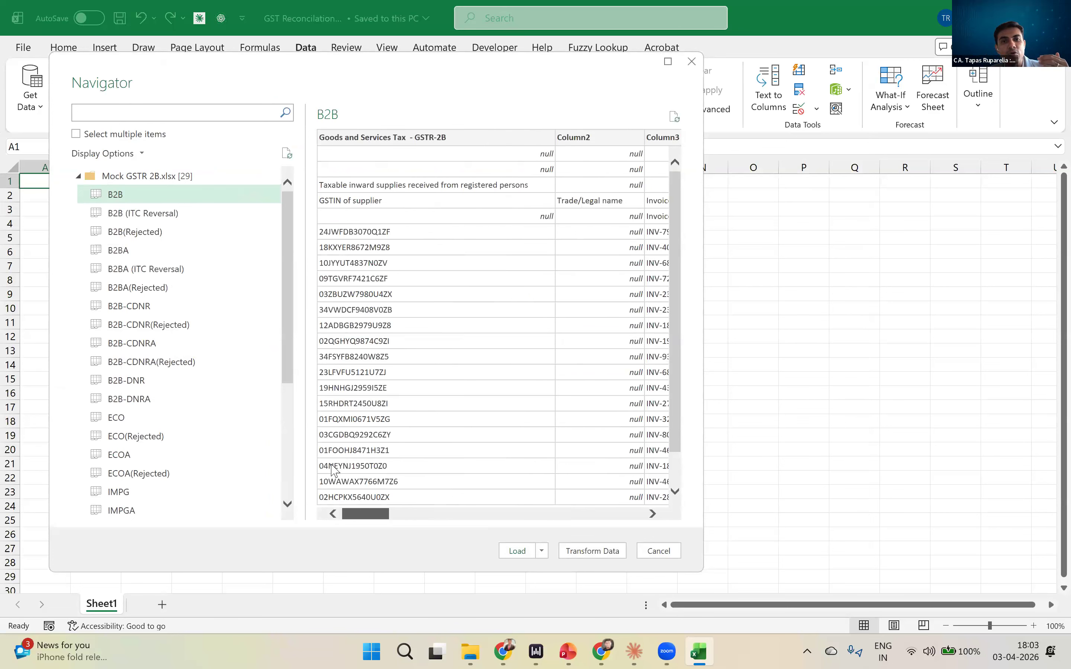
scroll(333, 470, right, 2)
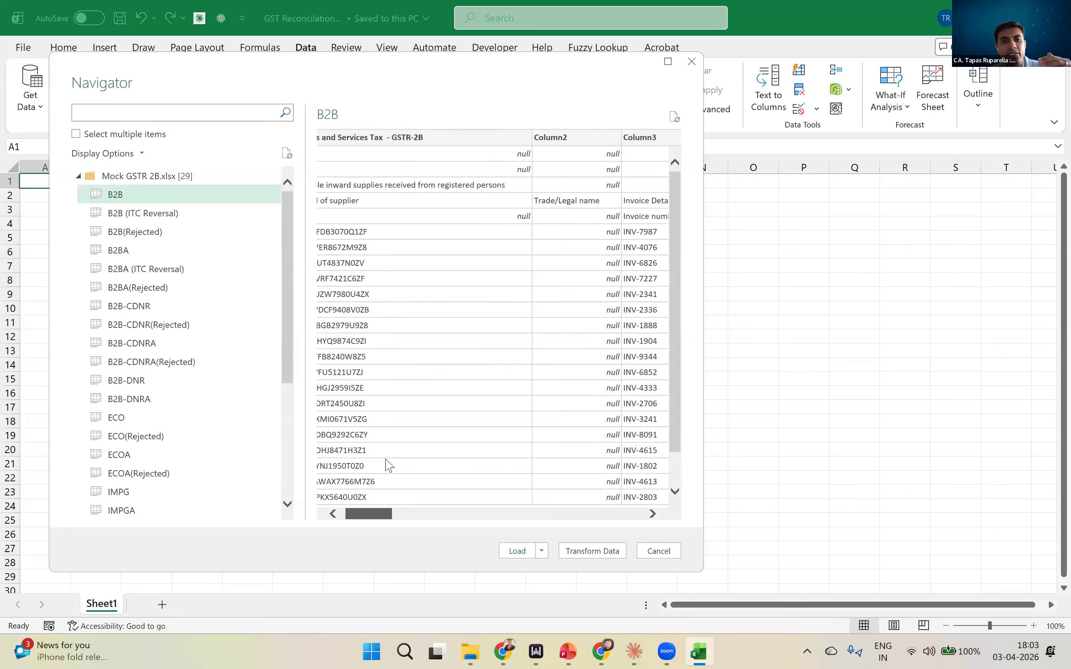
scroll(336, 463, left, 2)
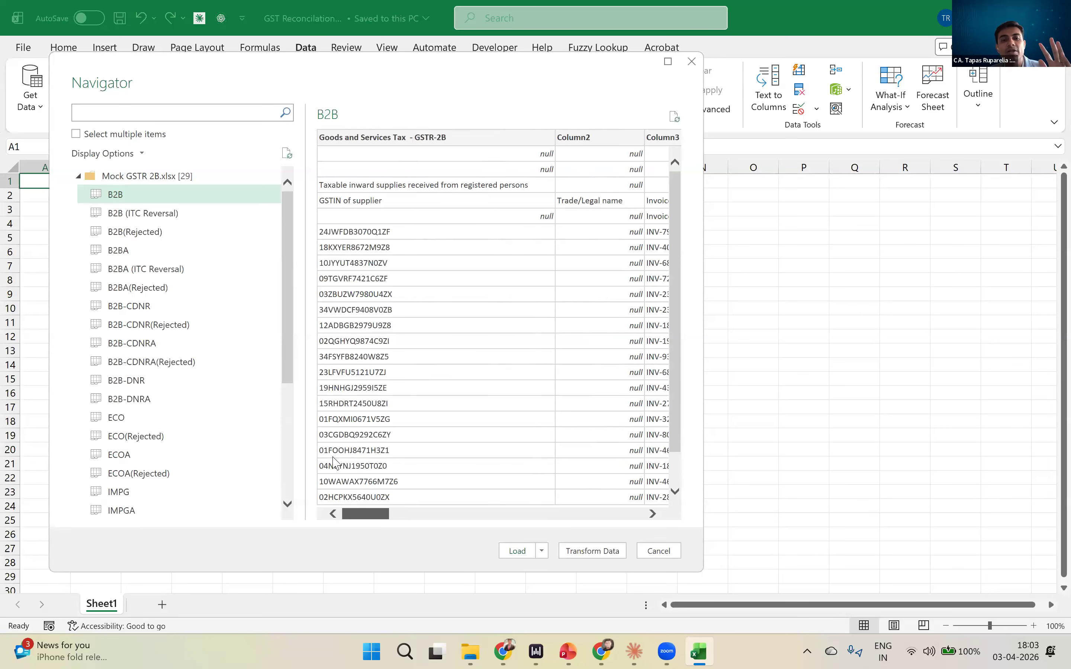
- Open the B2B sheet for transformation in Power Query Editor and check its blank top rows
click(591, 551)
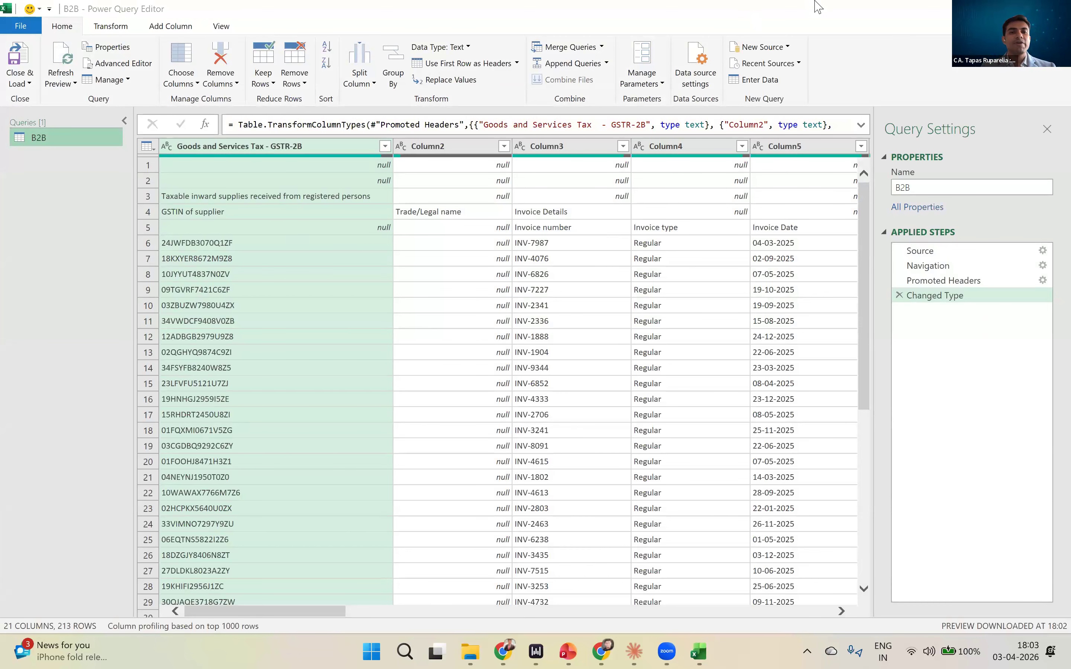
click(288, 170)
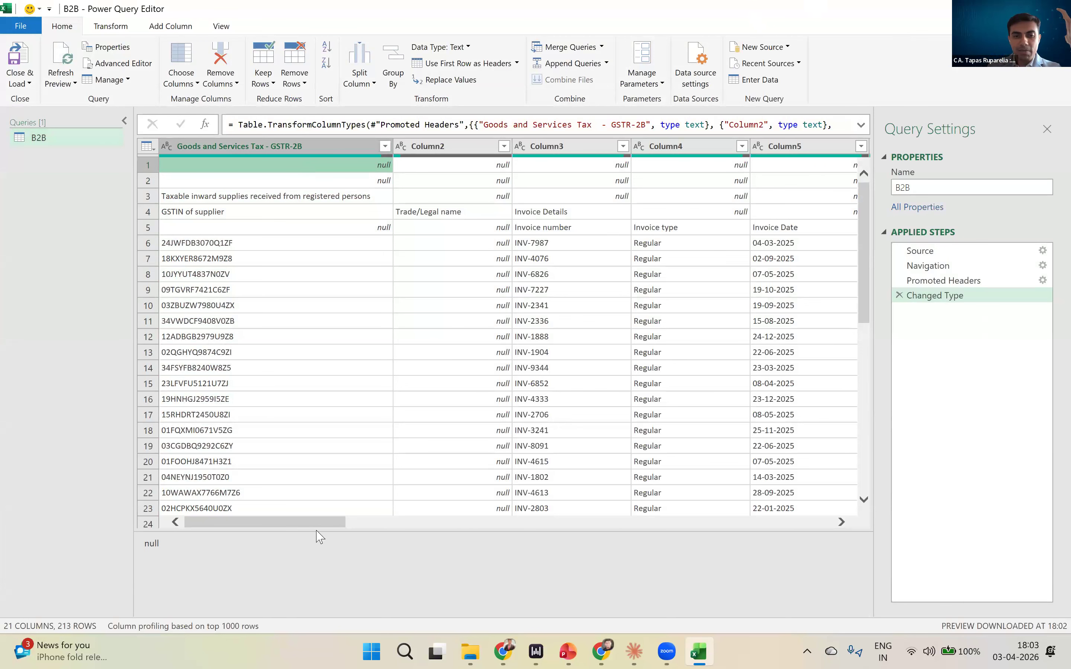
drag(324, 523, 301, 544)
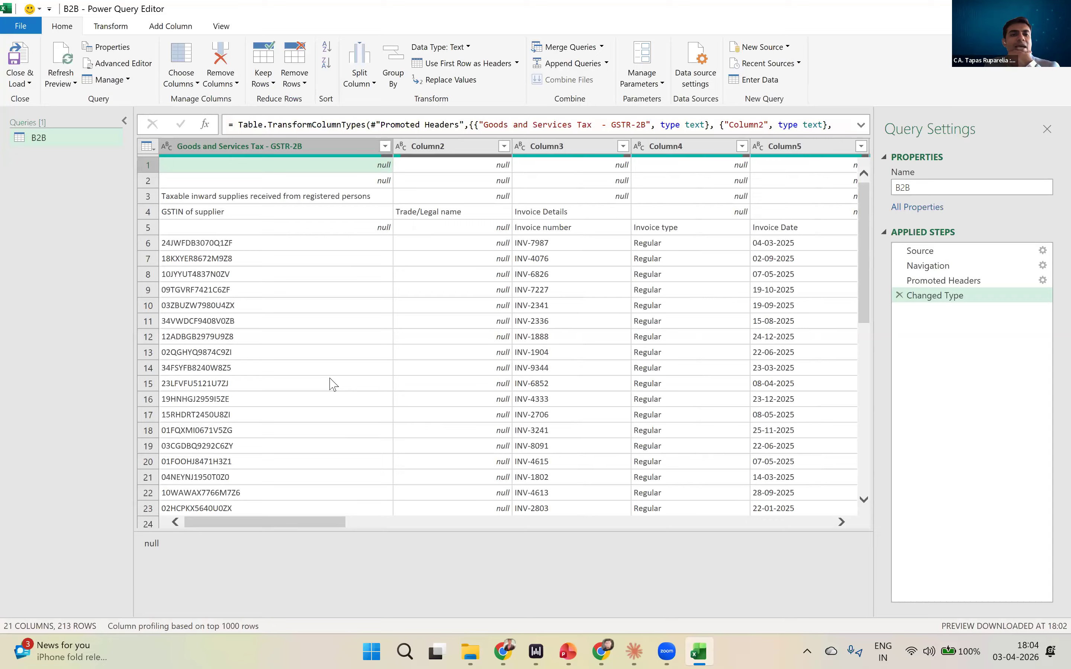
- Examine the two-row headers in rows 4 and 5, from GSTIN of supplier across the invoice detail columns
click(275, 216)
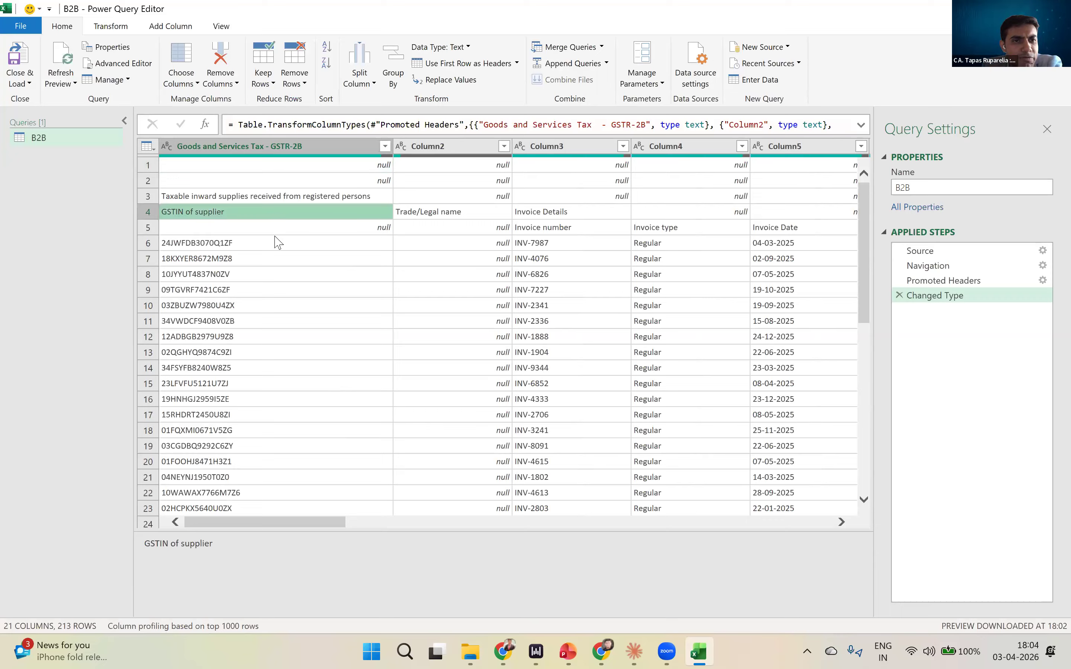
key(Down)
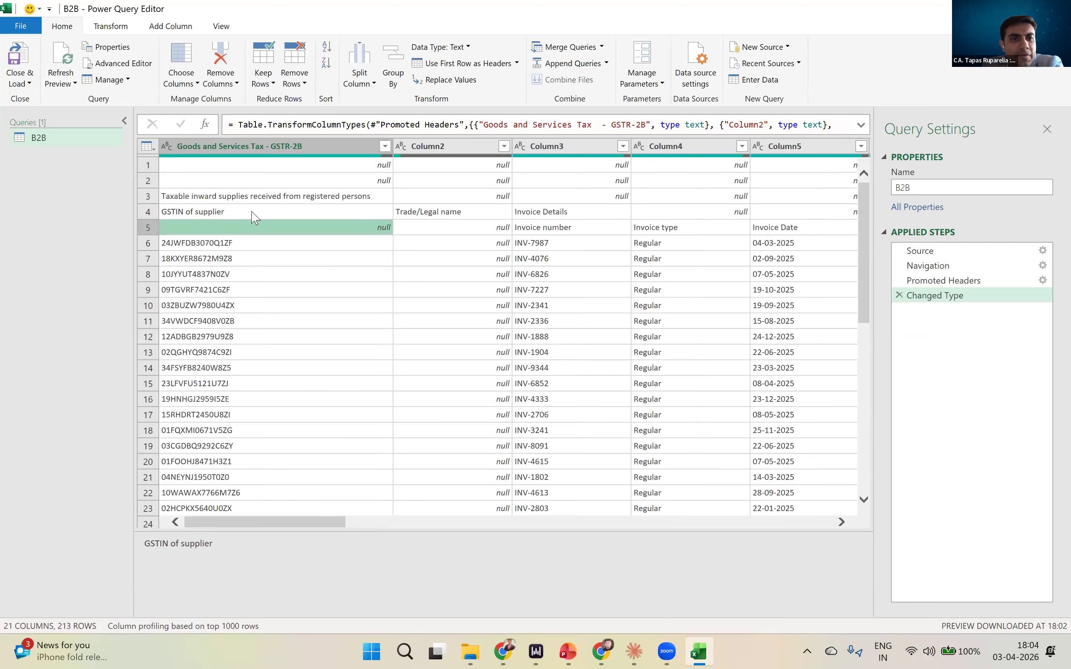
key(Up)
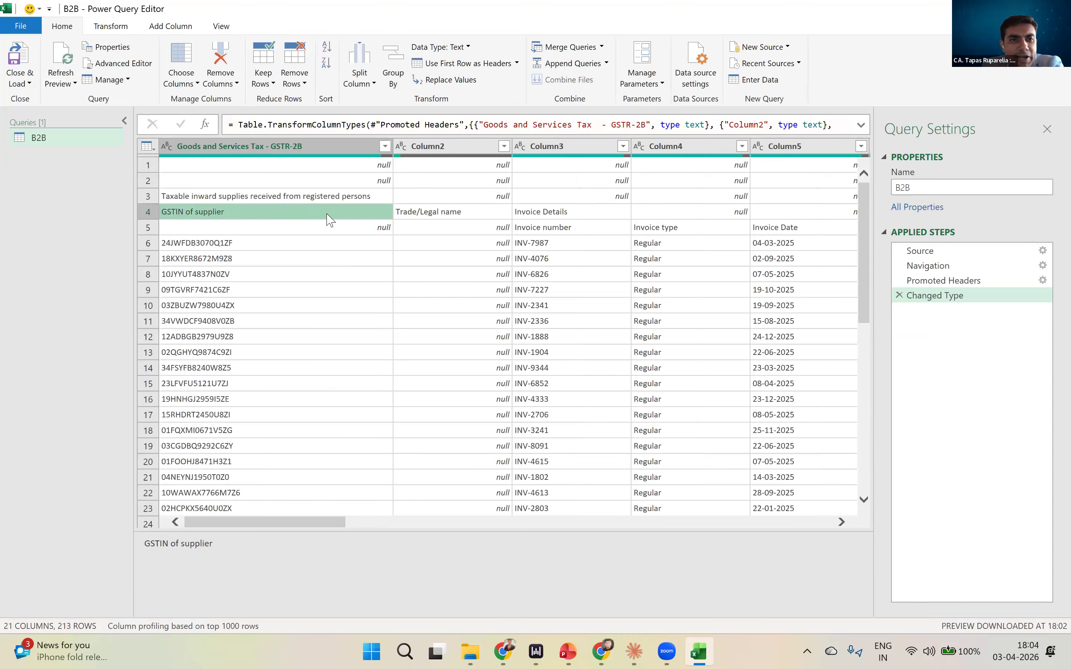
click(419, 217)
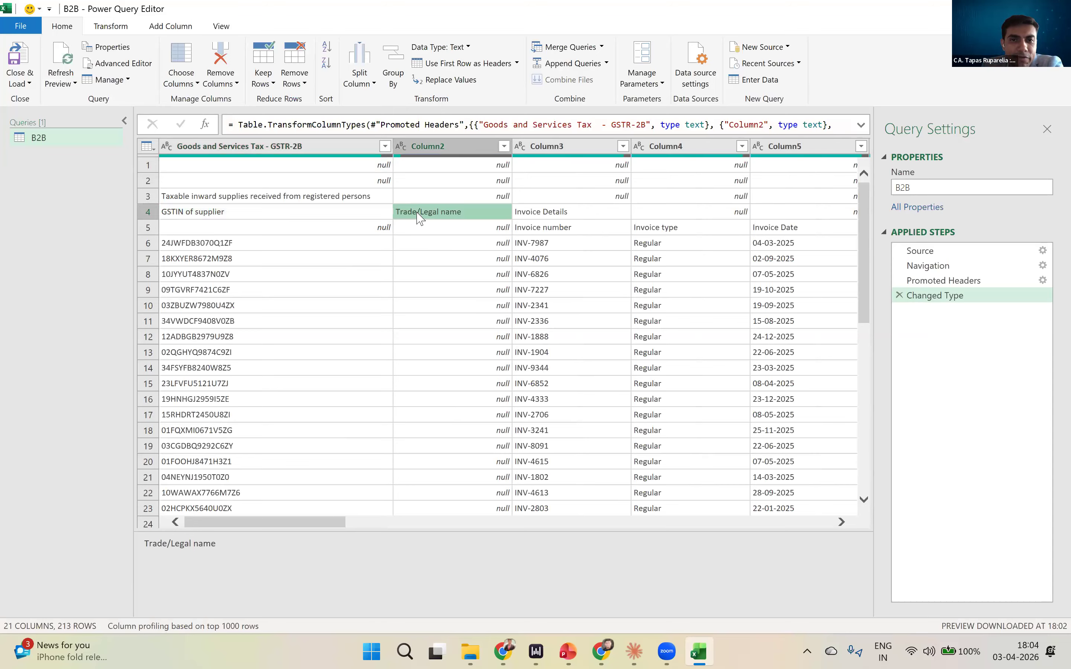
key(Left)
key(Down)
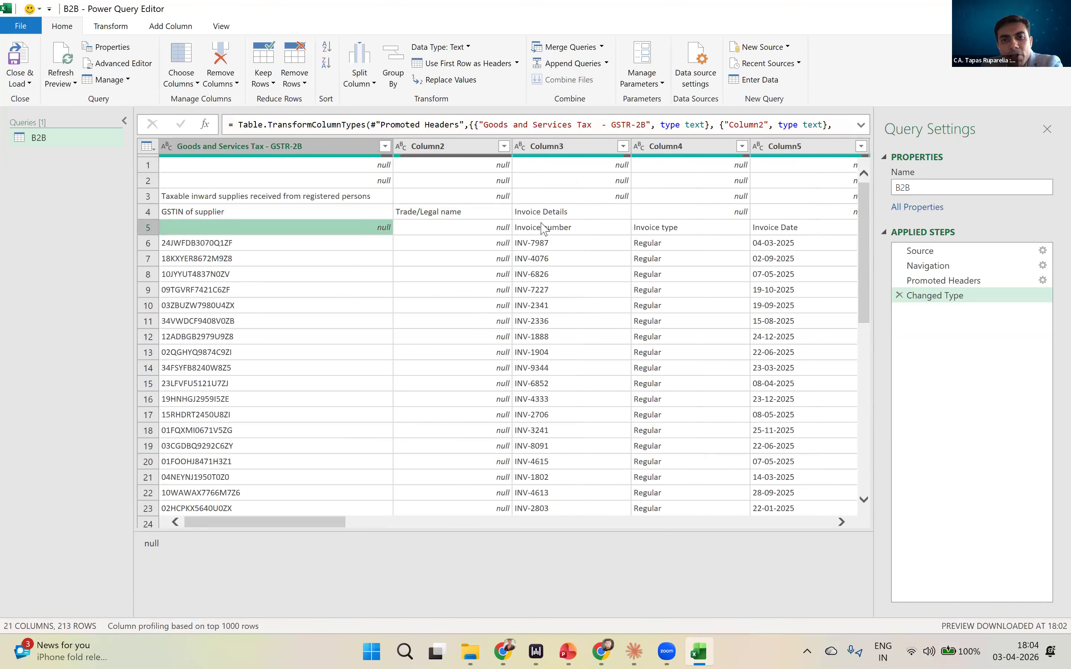
click(541, 229)
click(728, 217)
click(761, 219)
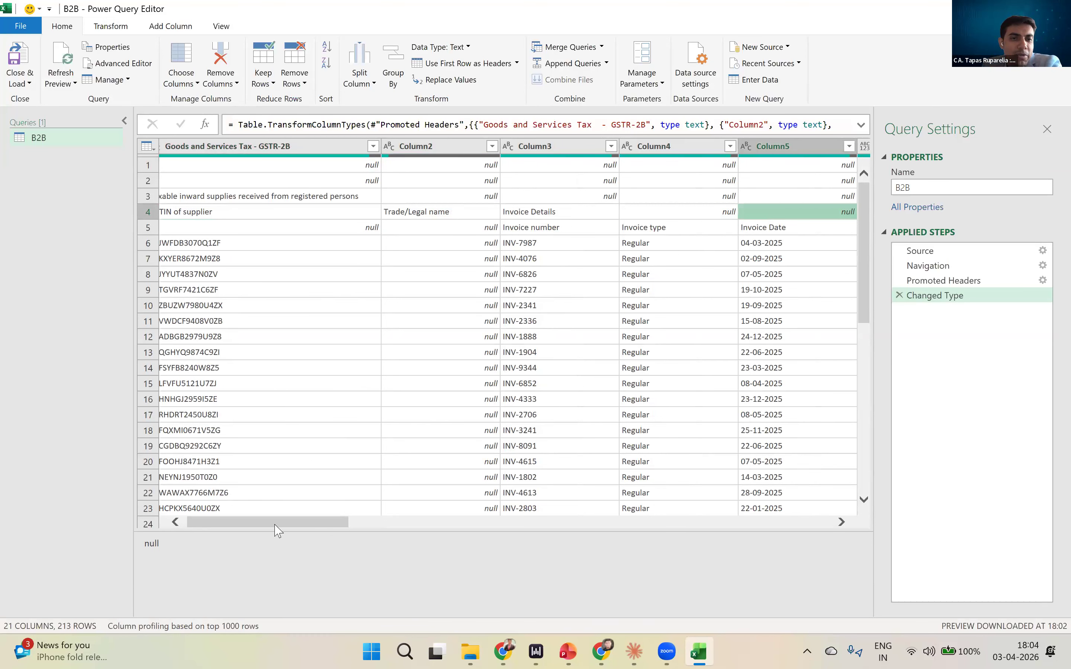
drag(277, 529, 158, 323)
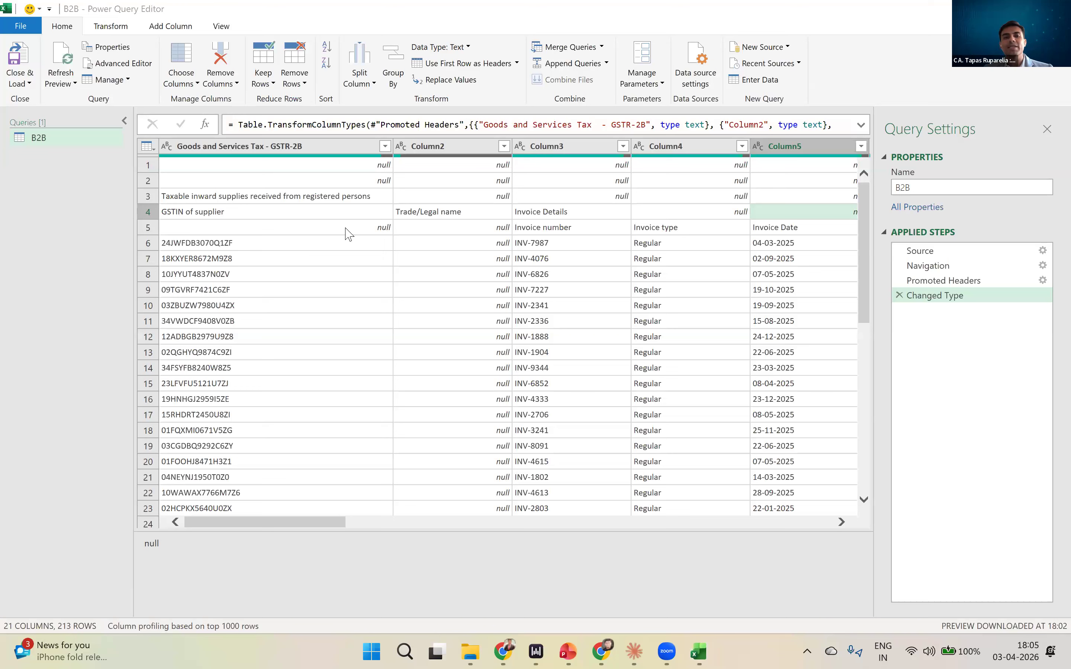
- Try removing all blank rows from the B2B query, check the remaining title row, and delete that applied step
click(272, 86)
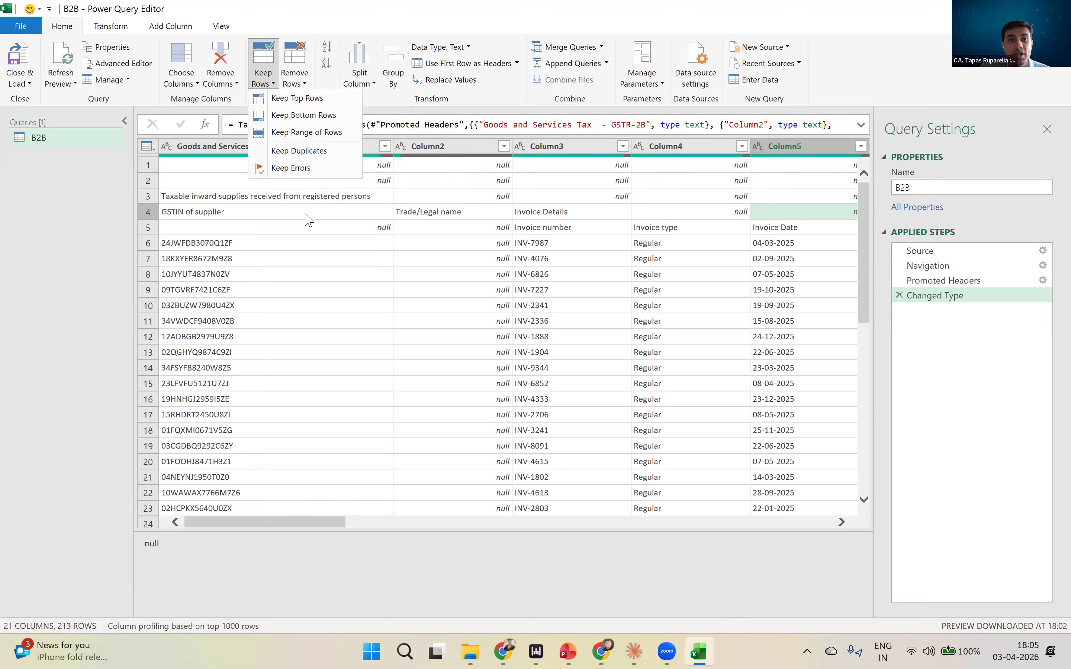
click(298, 82)
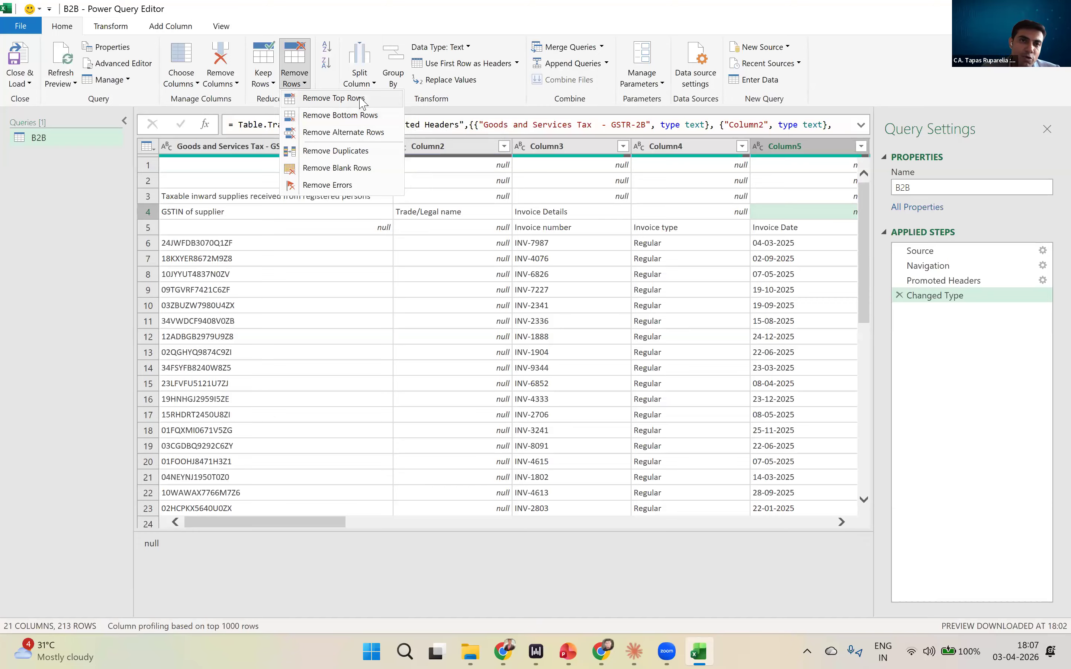
click(364, 173)
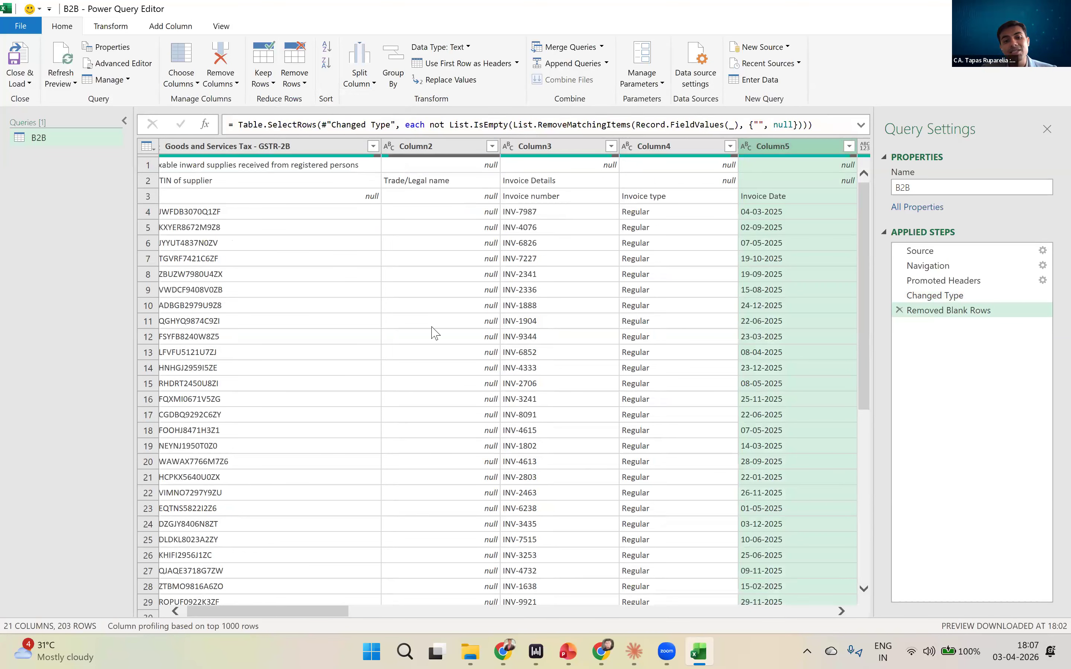
scroll(398, 274, left, 1)
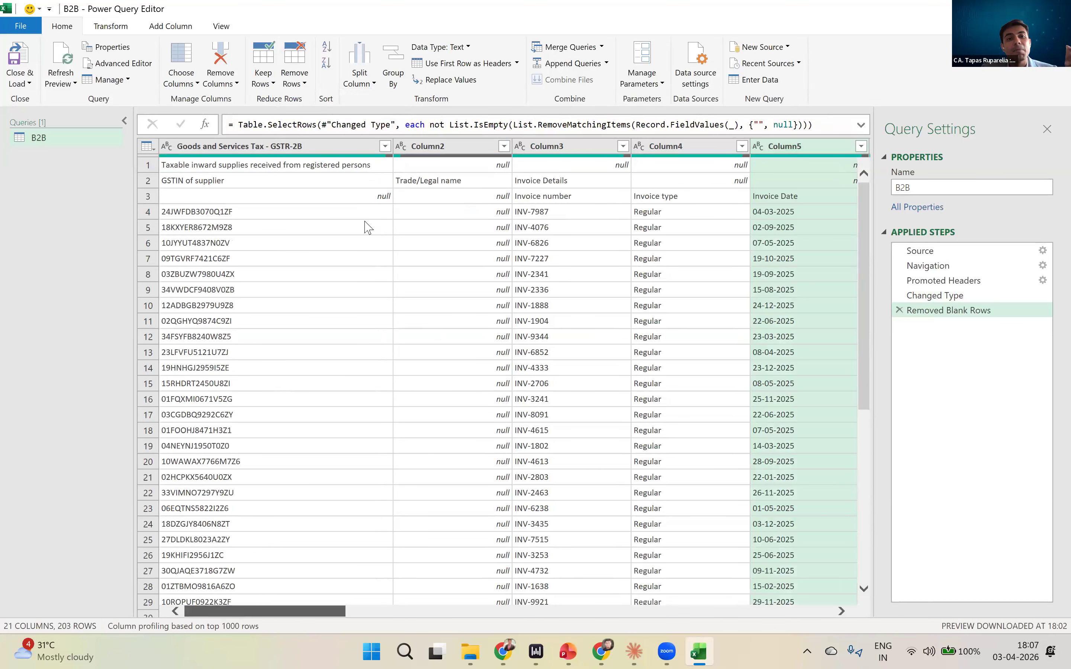
click(335, 165)
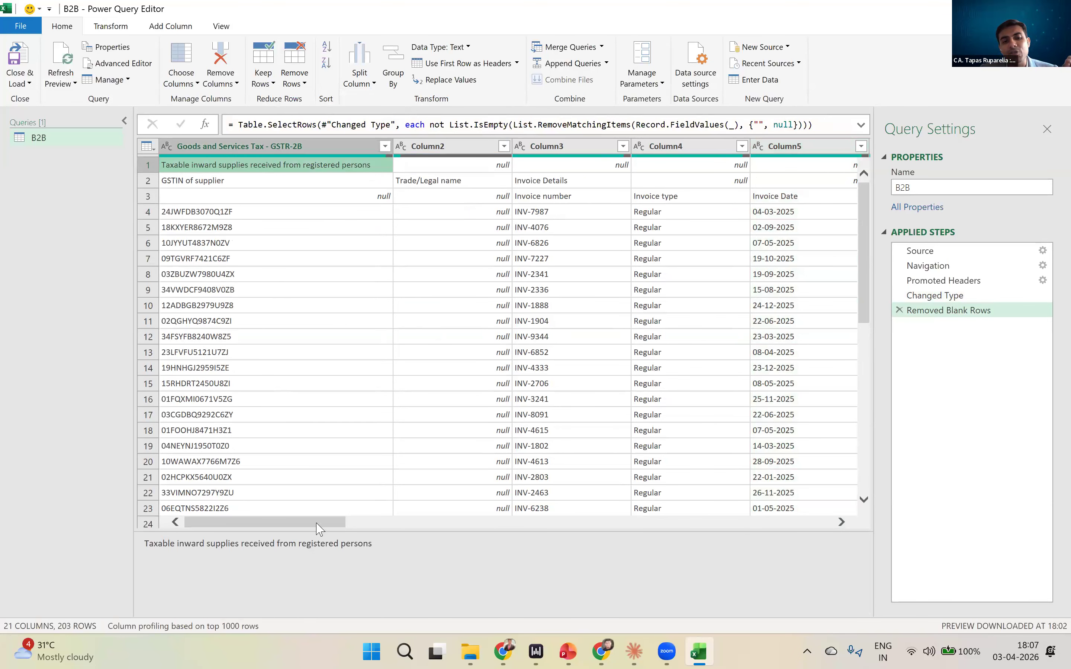
scroll(792, 493, right, 10)
drag(789, 484, 258, 514)
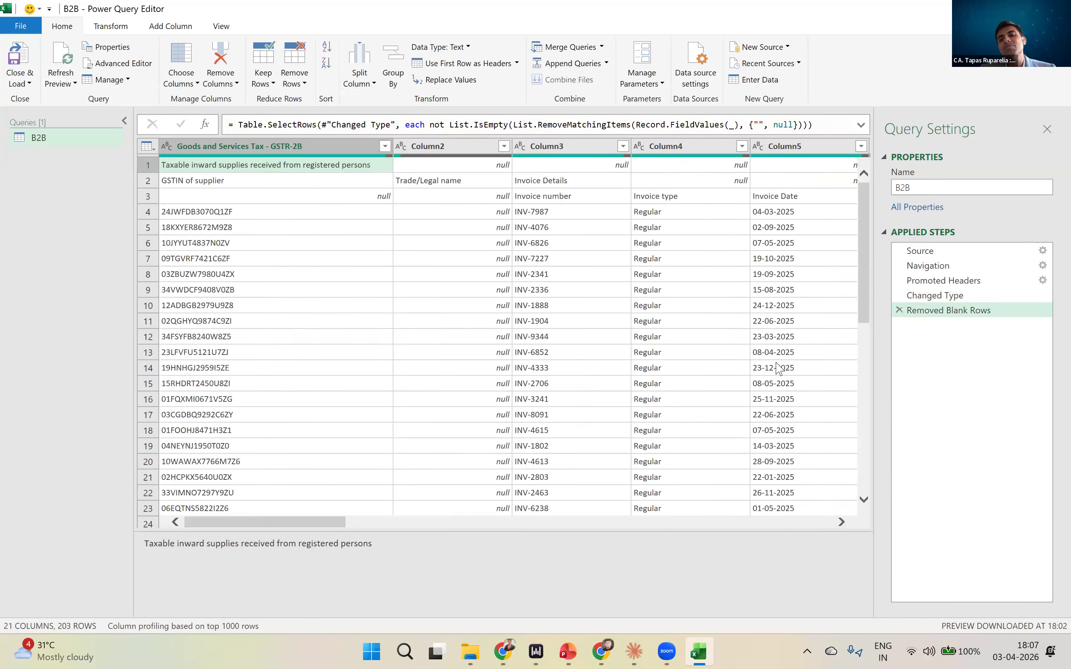
click(899, 311)
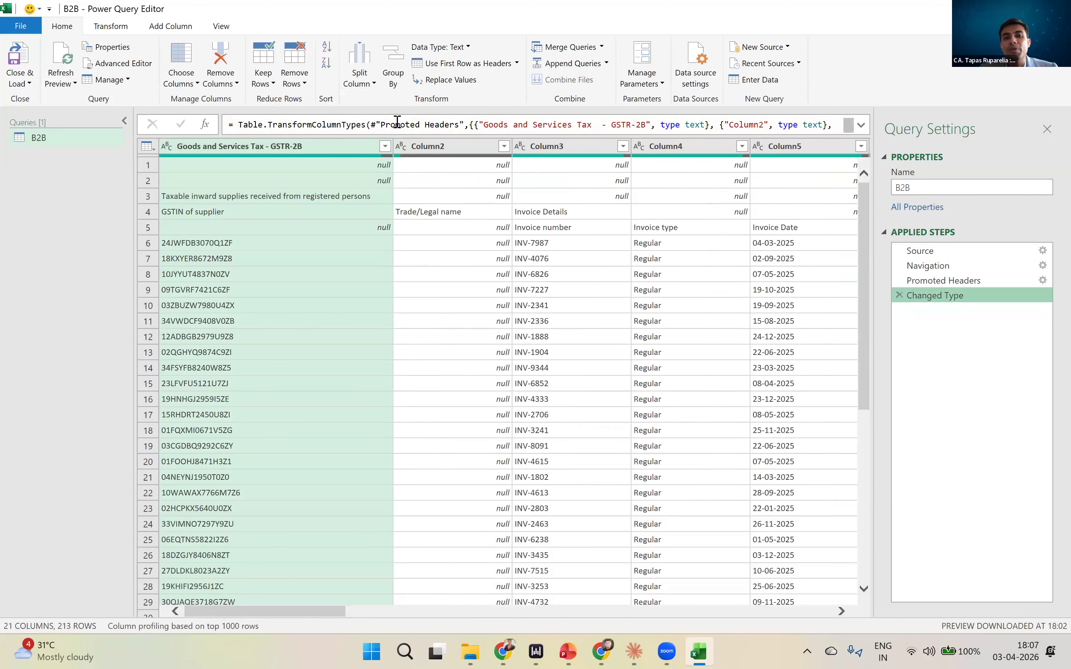
- Remove the top 3 rows from the B2B query so the data starts at the GSTIN of supplier header row
click(295, 86)
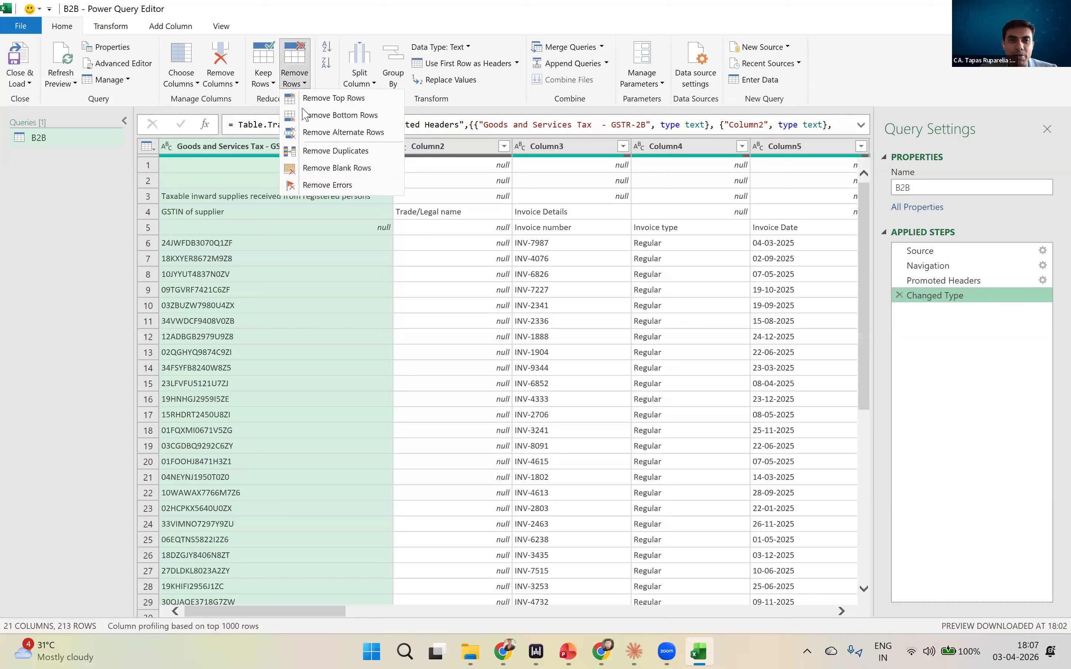
click(323, 98)
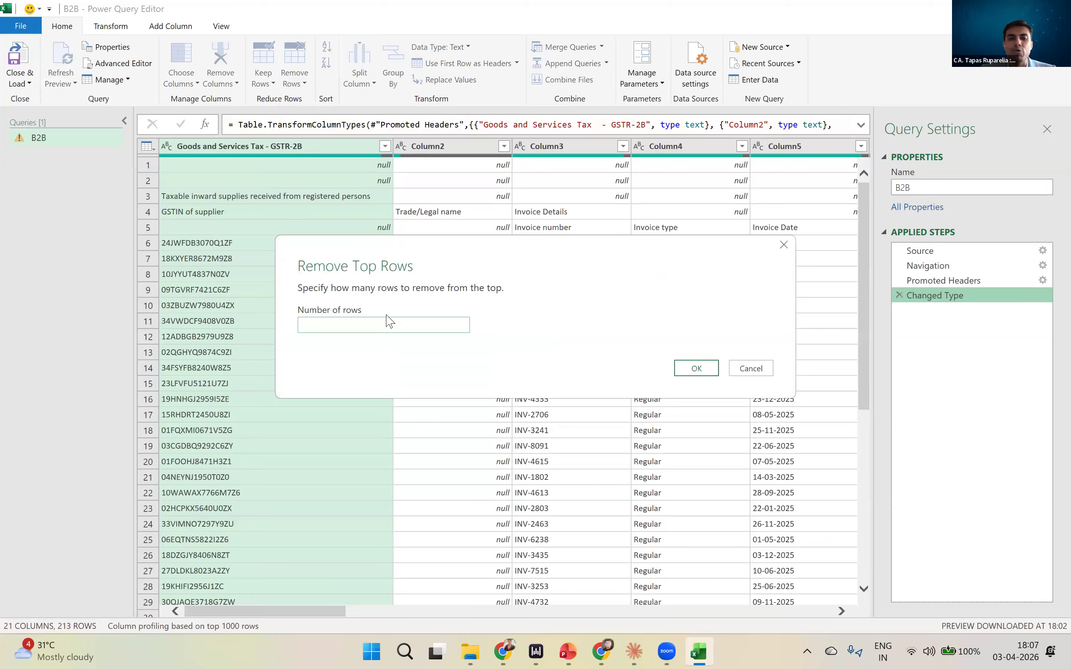
text(3)
click(689, 369)
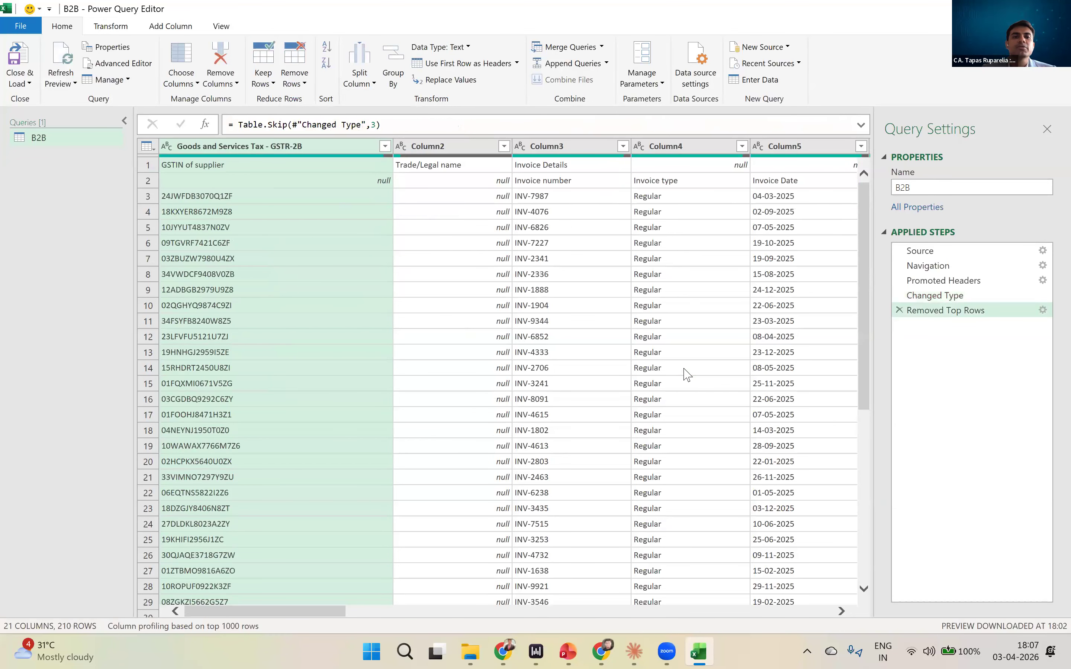
drag(305, 613, 266, 254)
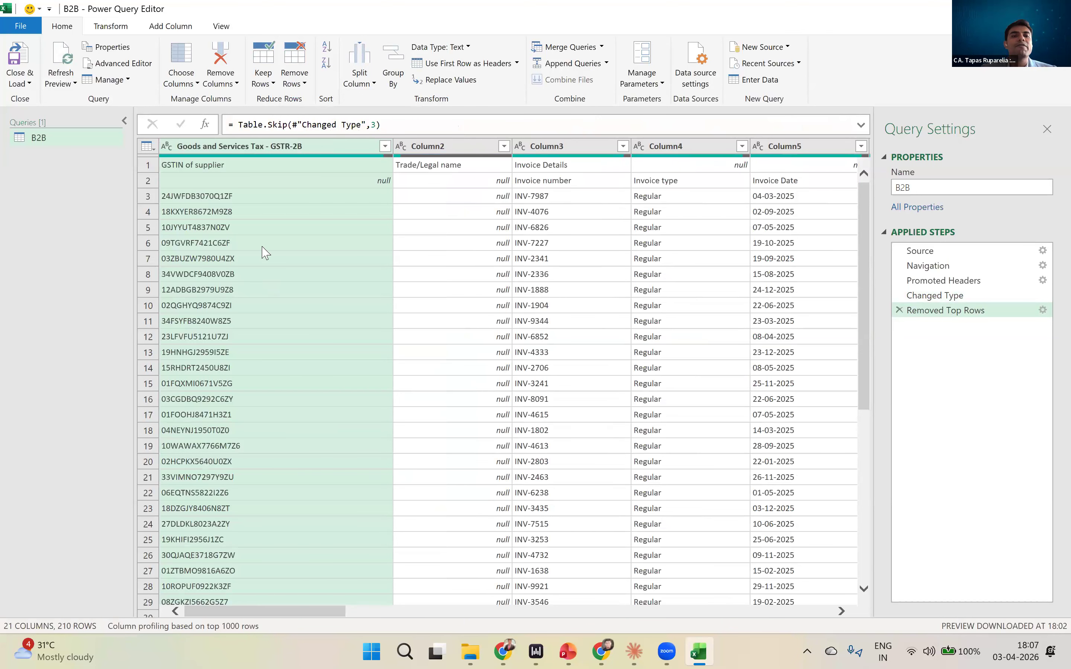
click(230, 167)
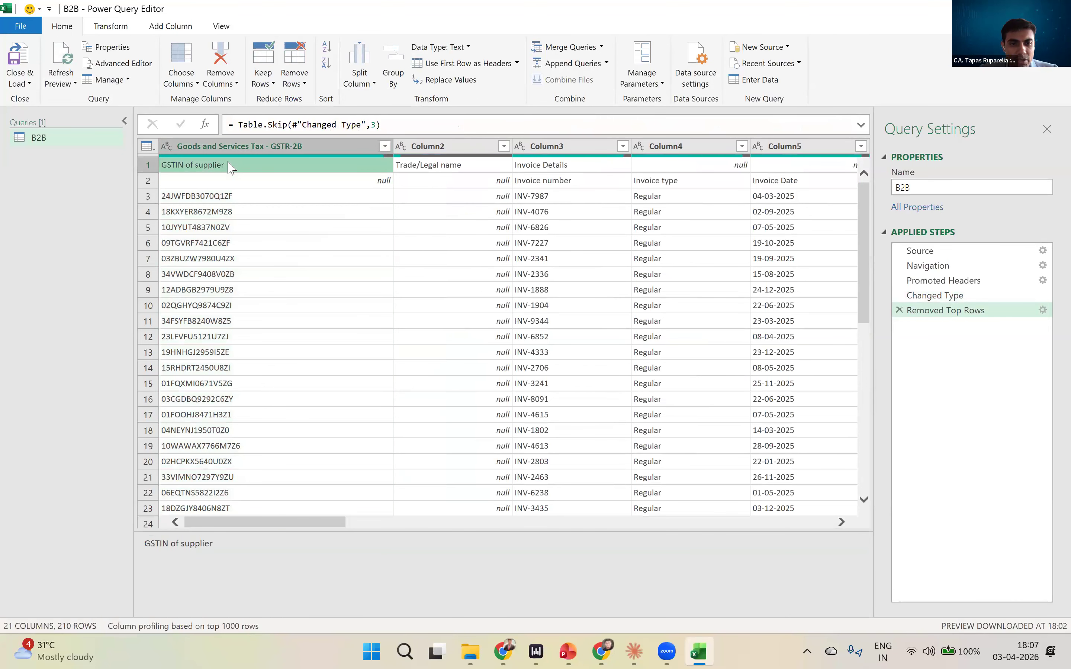
- Remove Column17 through Column21, covering Reason, Applicable % of Tax Rate, Source, IRN and IRN Date, from the B2B query
drag(290, 524, 823, 524)
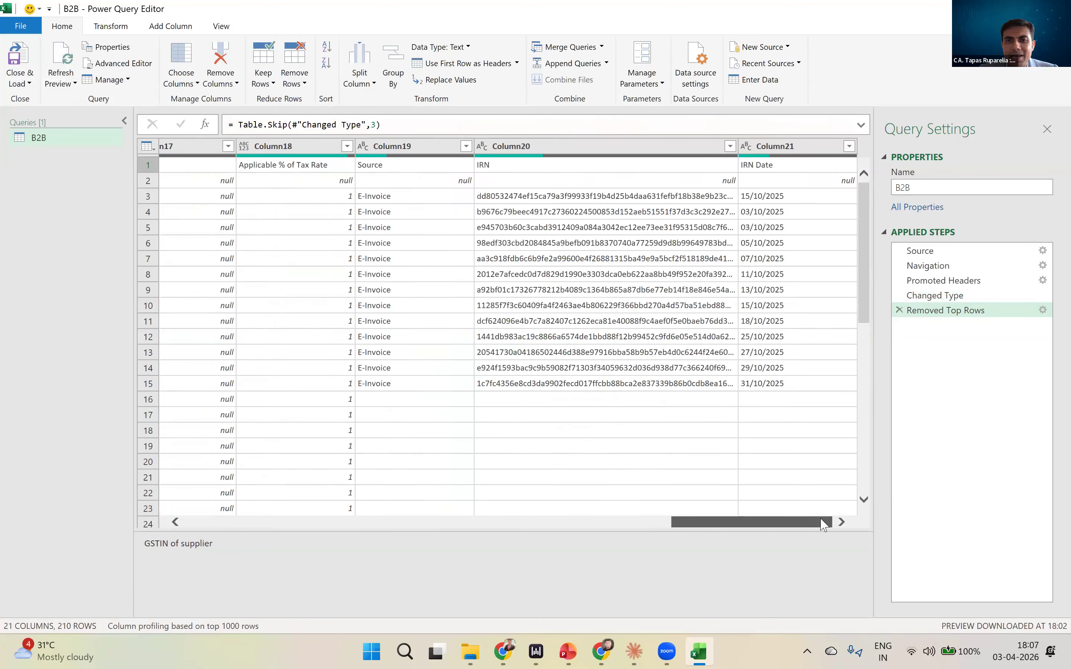
click(792, 146)
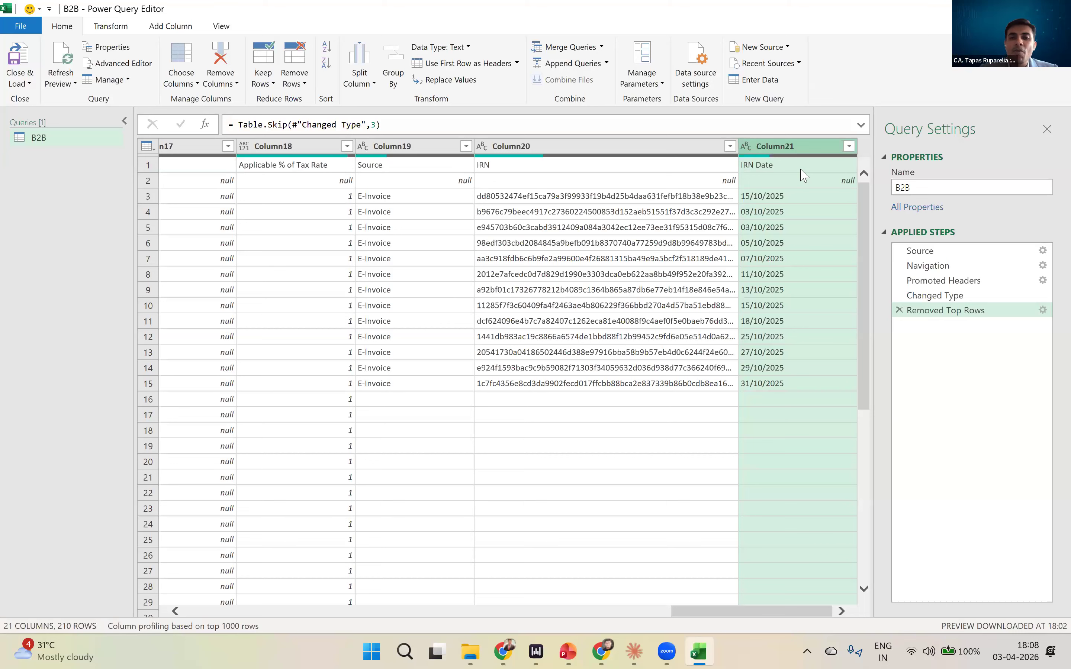
key(shift+Left)
key(shift+Left)
key(shift+Left)
key(shift+Left)
key(shift+Left)
key(shift+Left)
key(shift+Left)
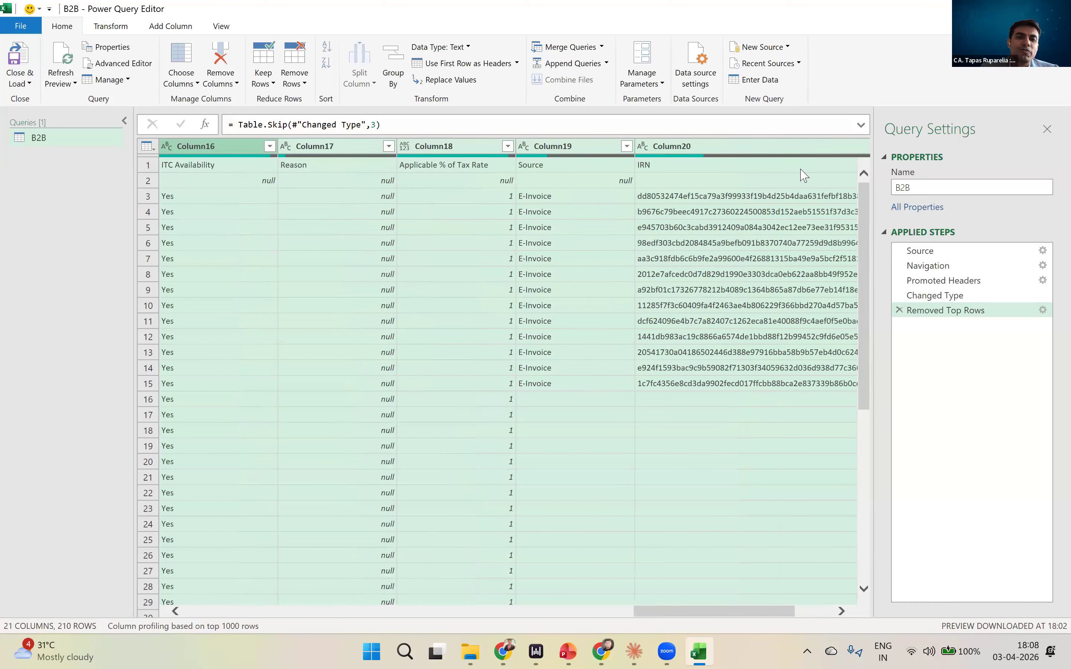
key(shift+Left)
key(shift+Left)
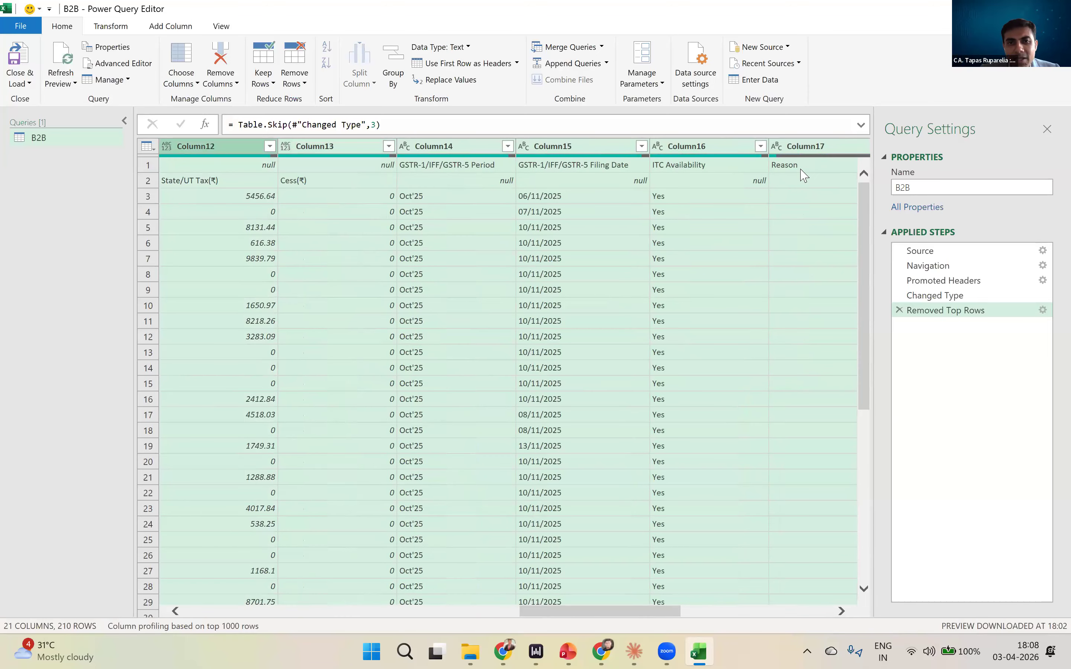
key(shift+Left)
key(shift+Left)
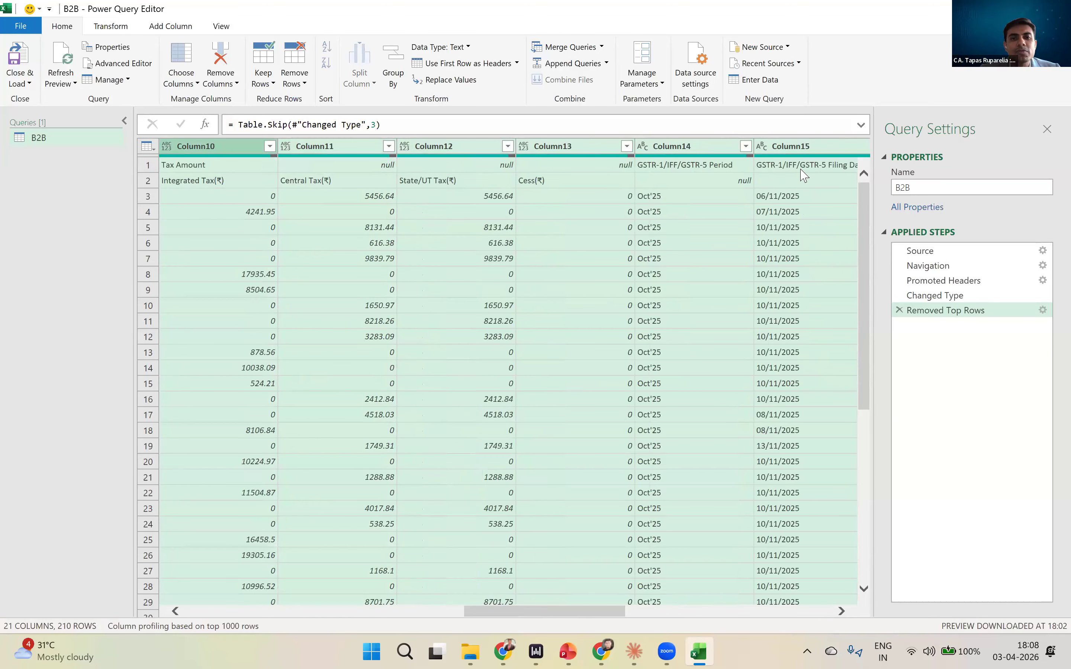
key(shift+Right)
key(shift+Right)
key(shift+Right)
key(shift+Left)
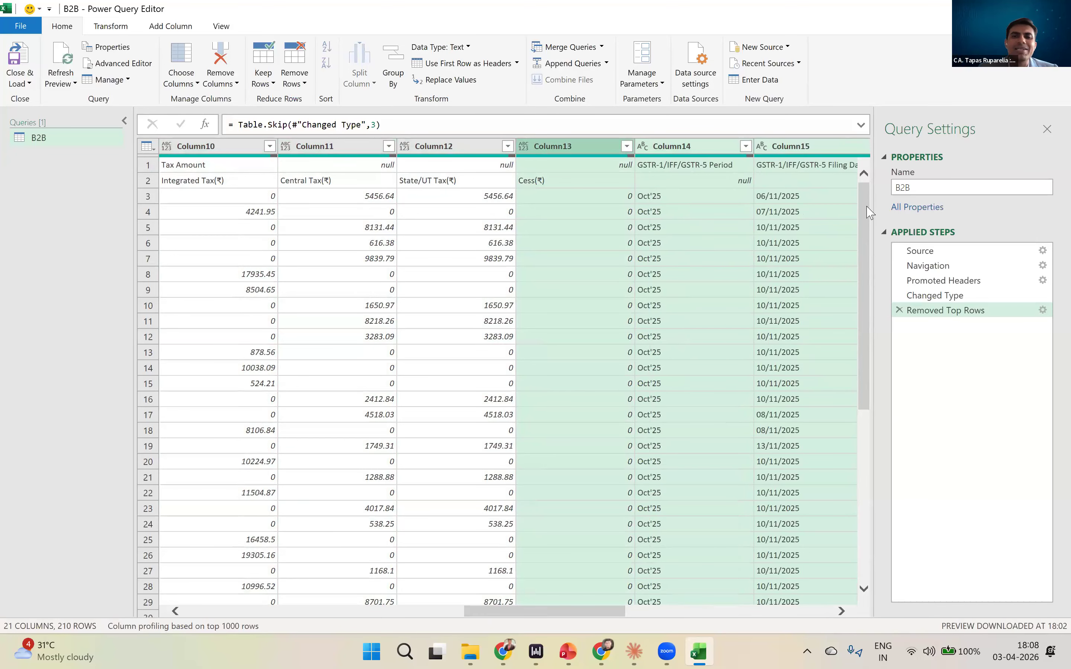
key(shift+Right)
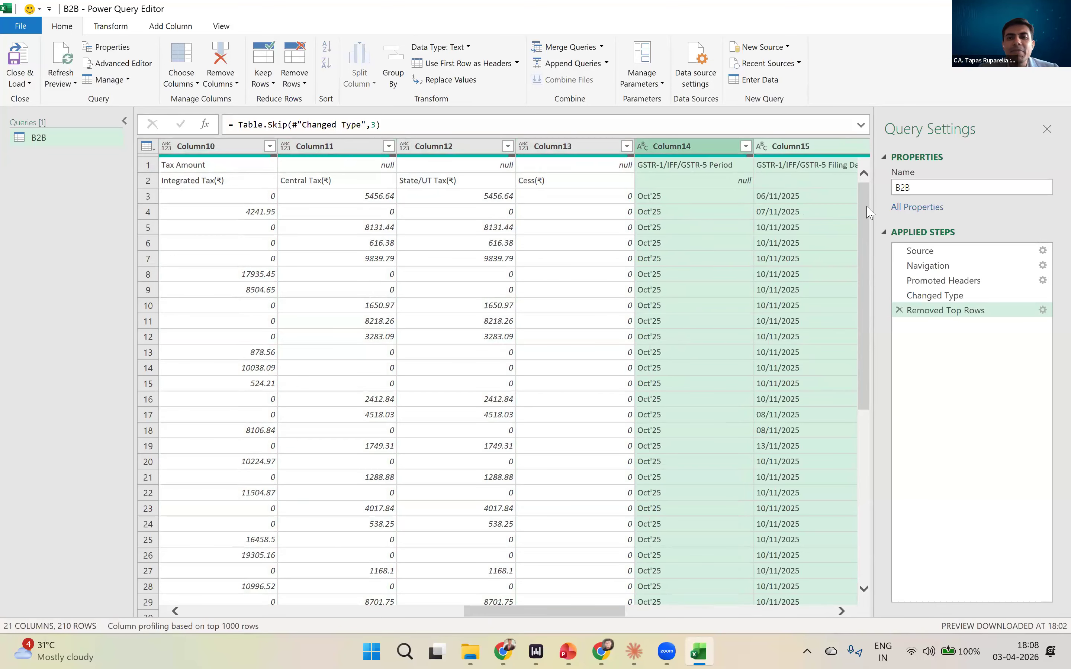
key(Right)
key(Right)
key(Right)
key(shift+Left)
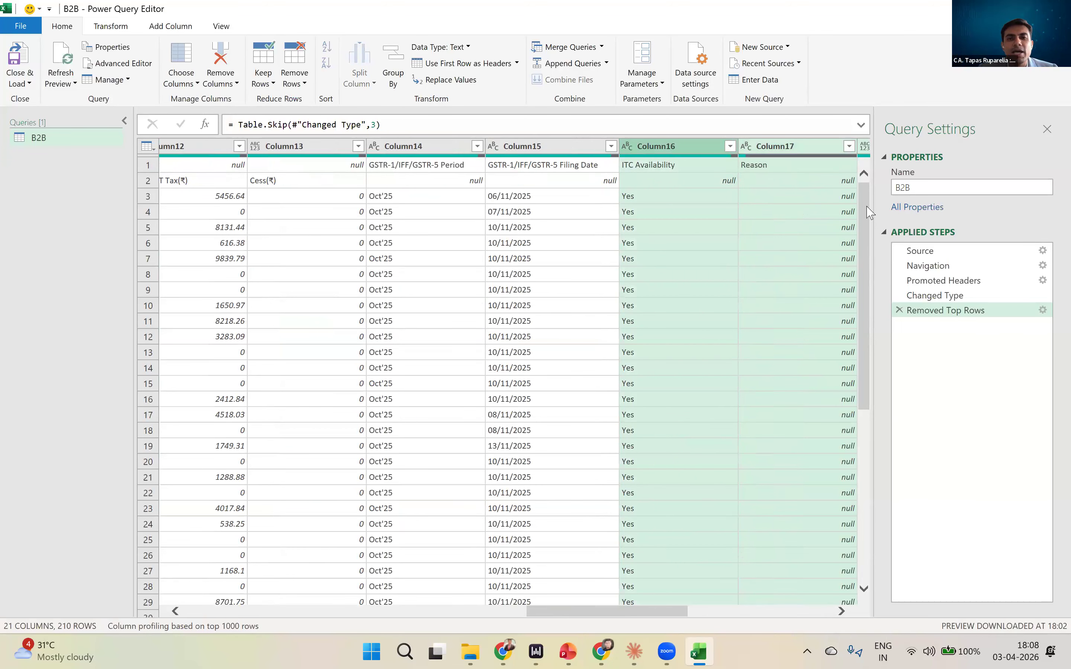
key(shift+Right)
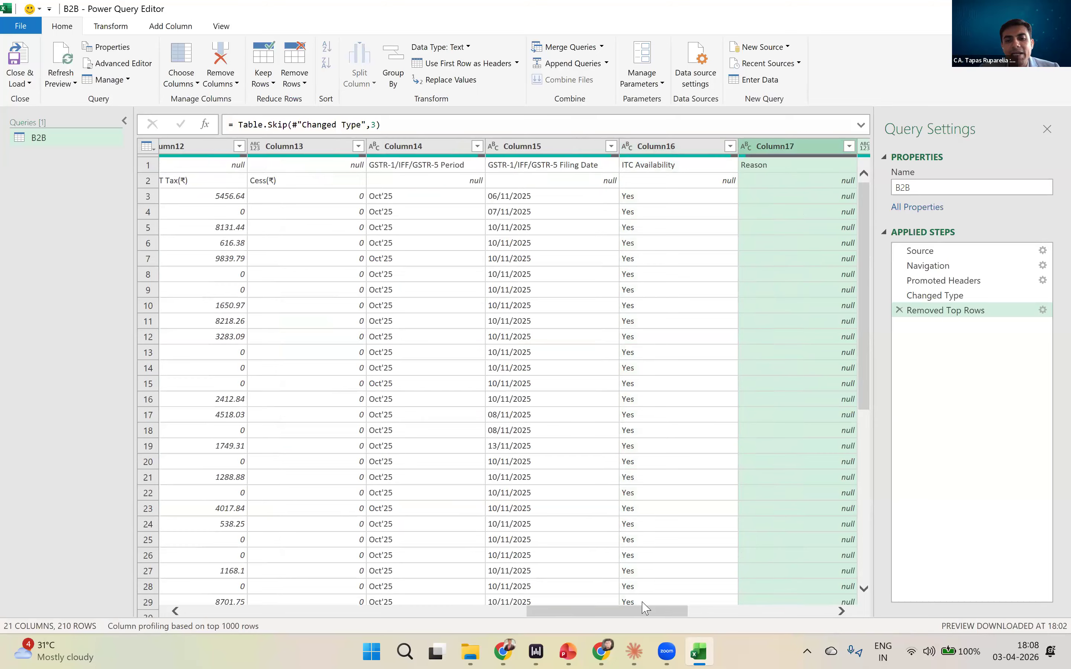
drag(645, 614, 789, 611)
key(shift+Right)
key(shift+Right)
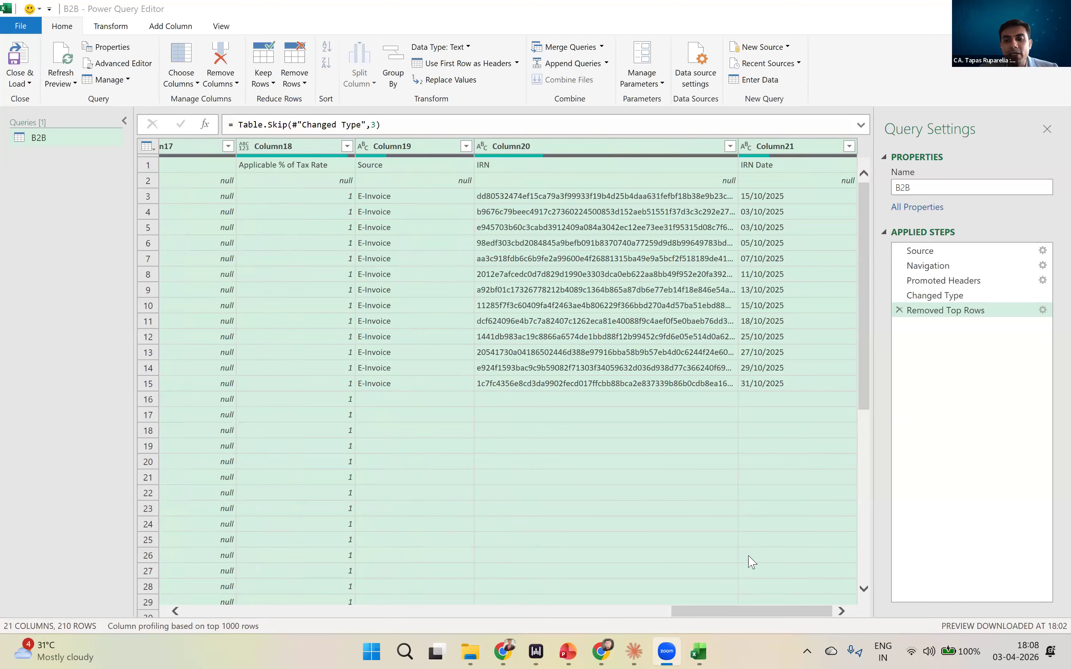
click(632, 616)
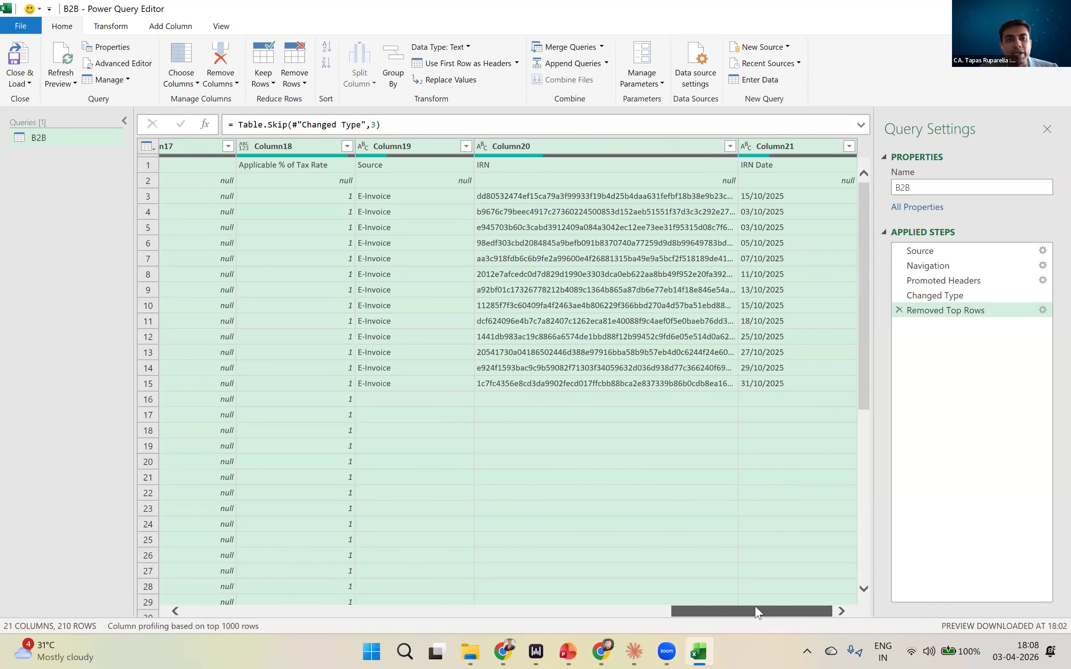
click(699, 616)
scroll(808, 593, right, 3)
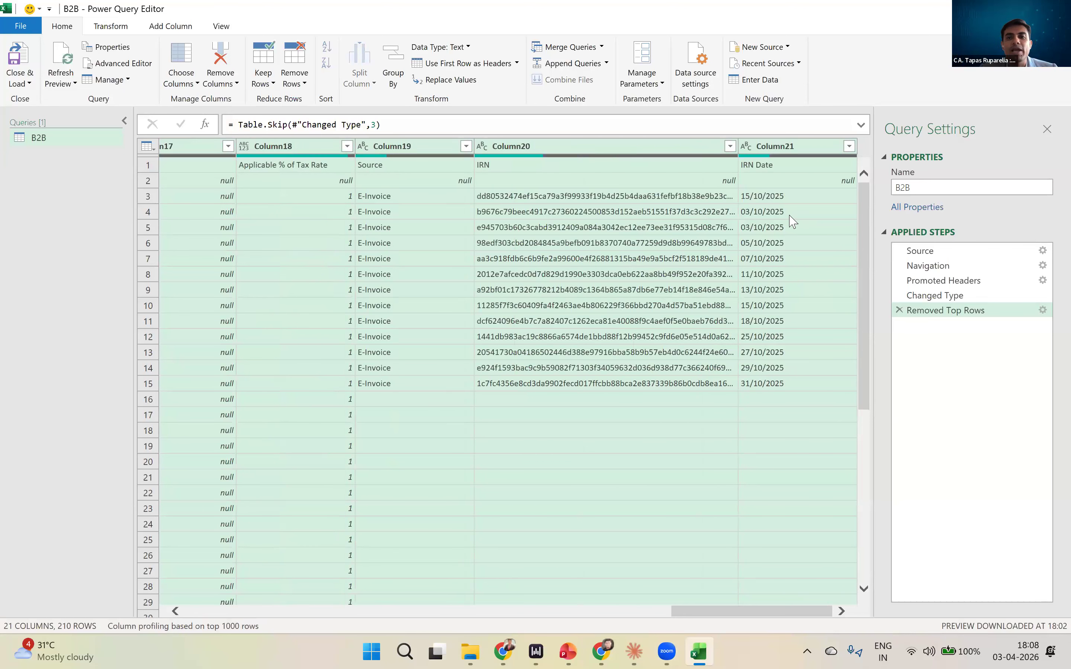
right_click(789, 152)
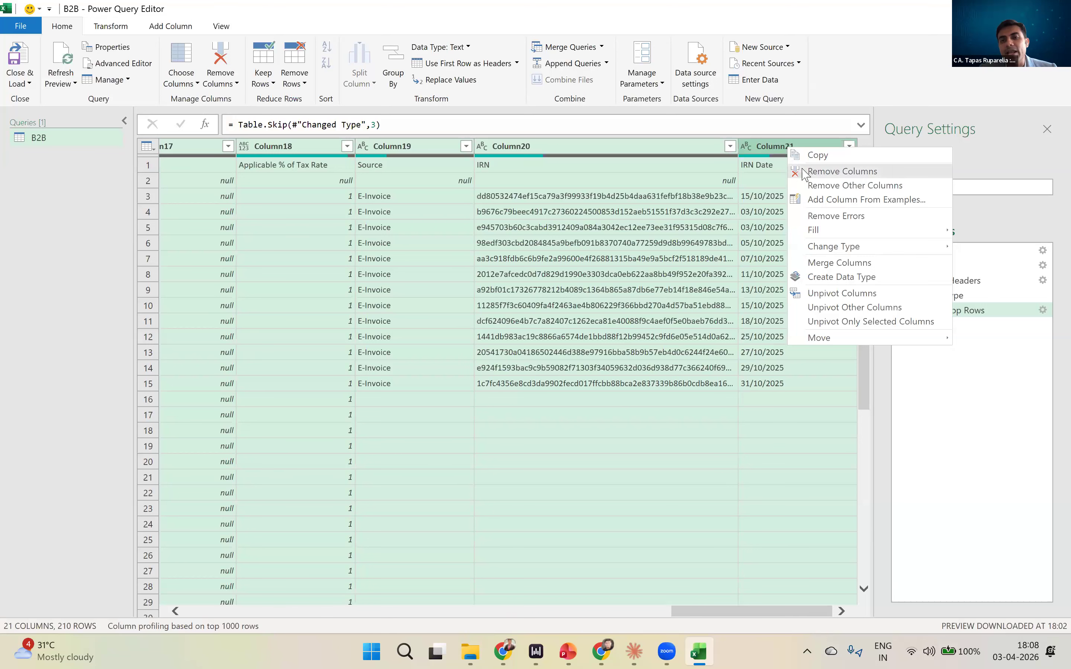
click(841, 172)
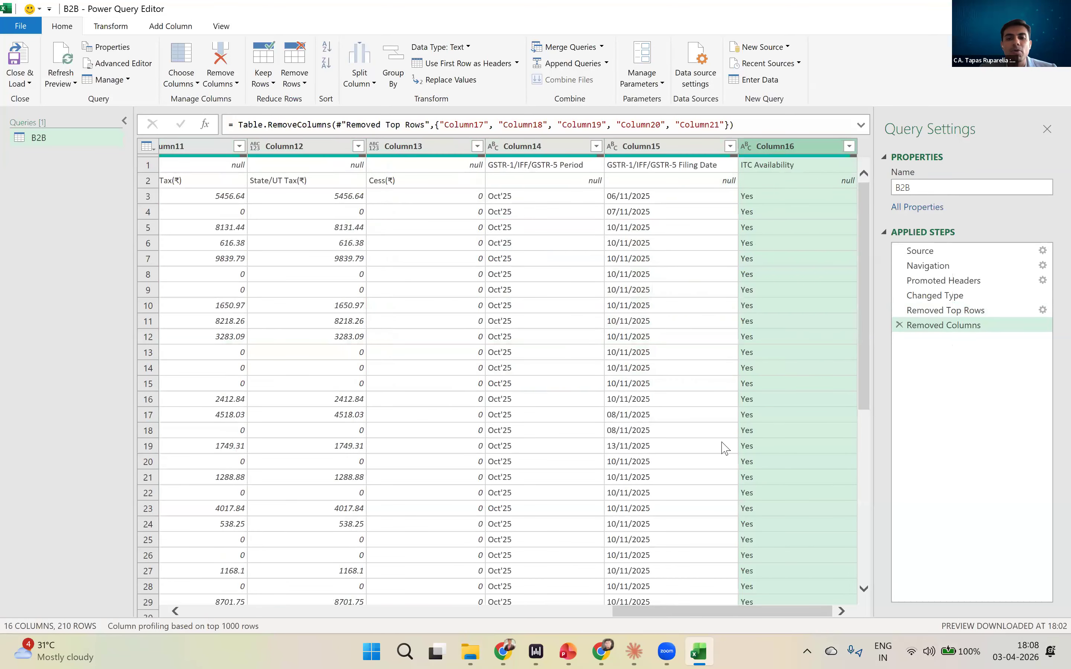
- Remove Column2, which holds Trade/Legal name, from the B2B query
drag(693, 611, 174, 547)
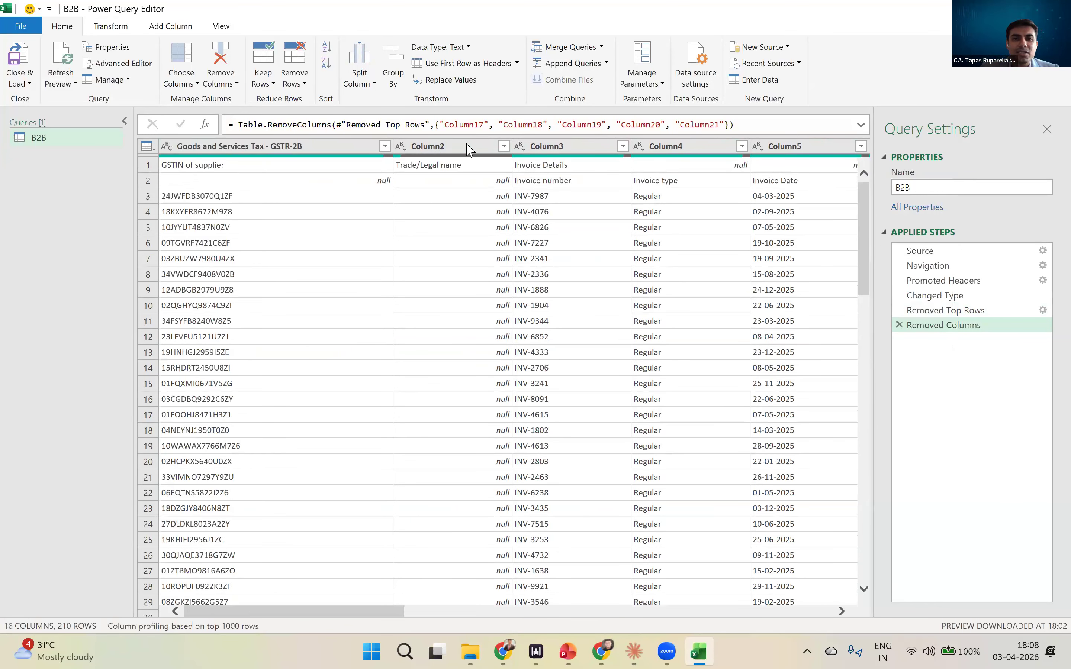
right_click(467, 149)
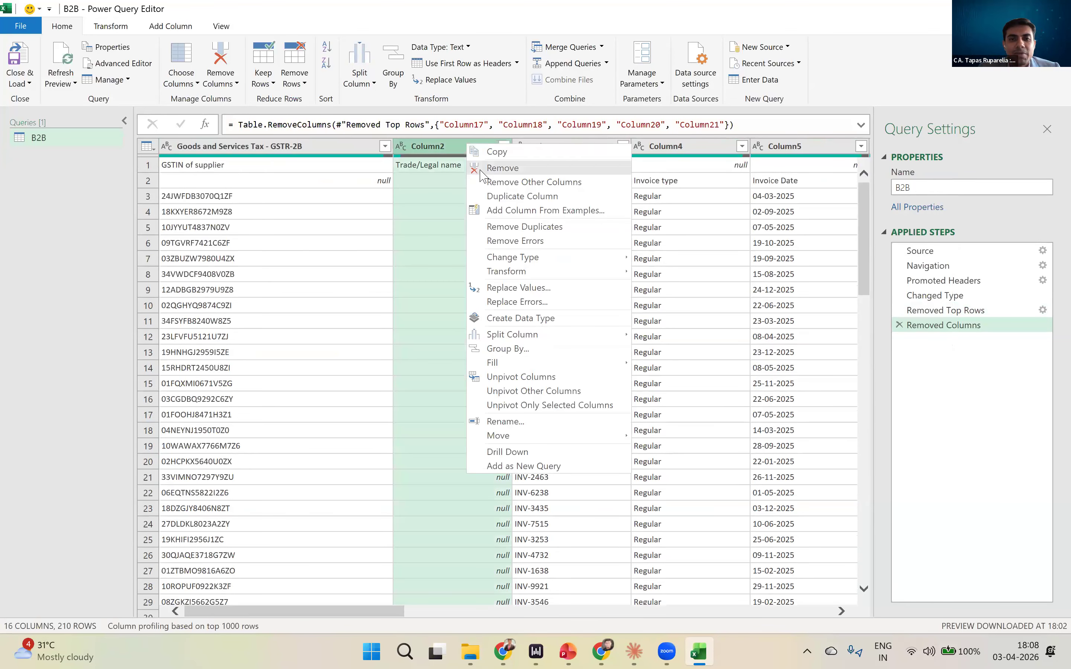
click(502, 168)
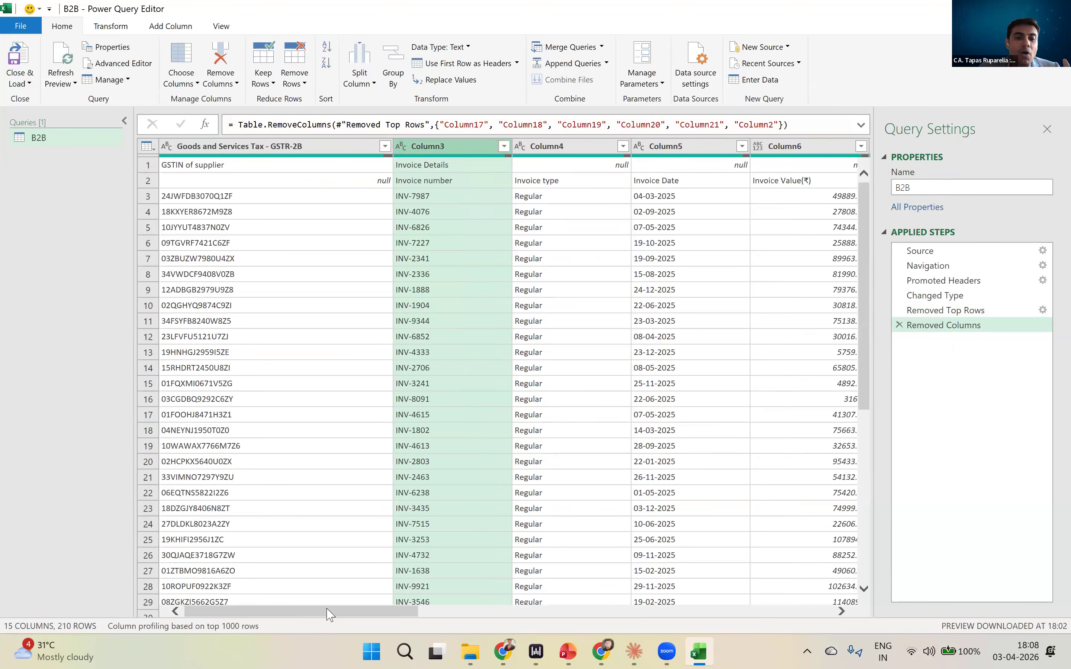
- Fill down all B2B columns from Goods and Services Tax - GSTR-2B through Column16 so the blank second-row headers take the values above
drag(305, 611, 243, 583)
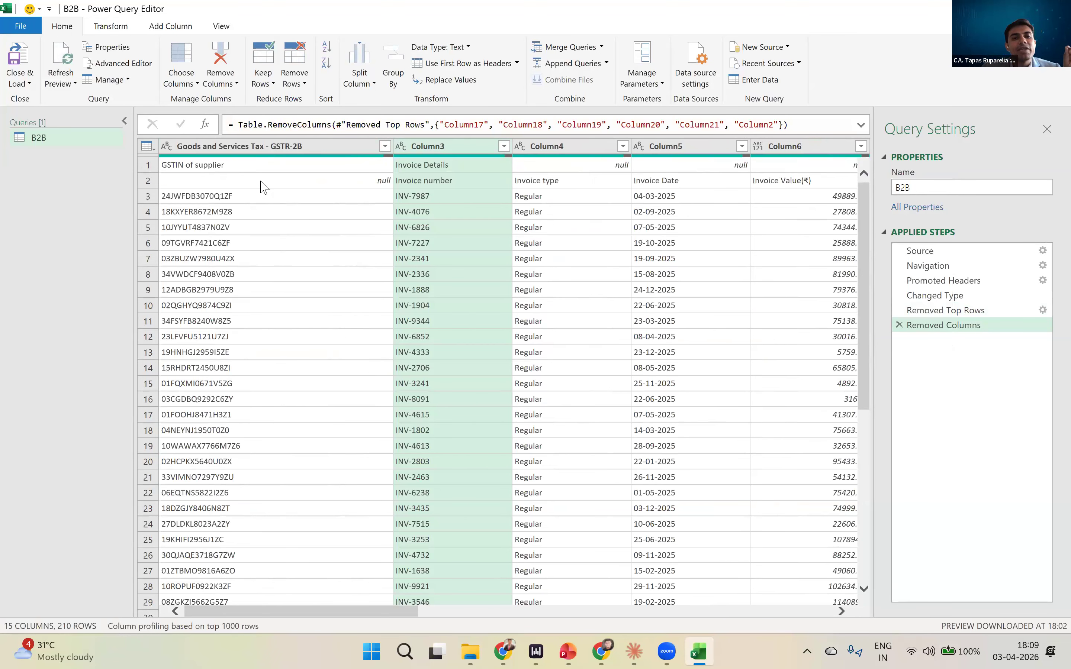
click(260, 170)
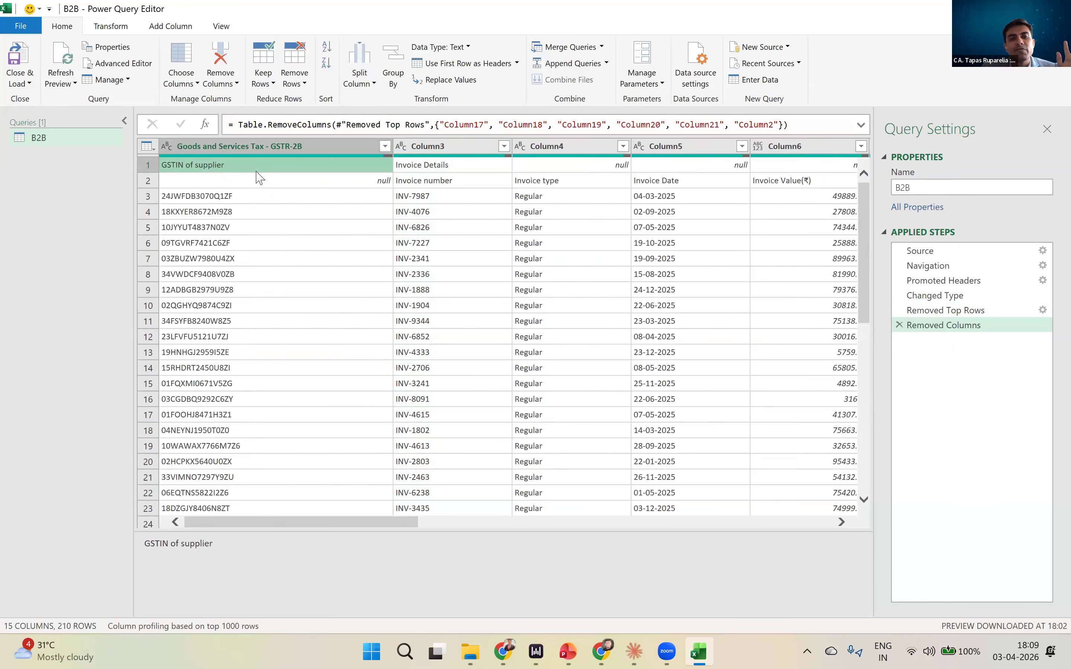
drag(397, 527, 531, 530)
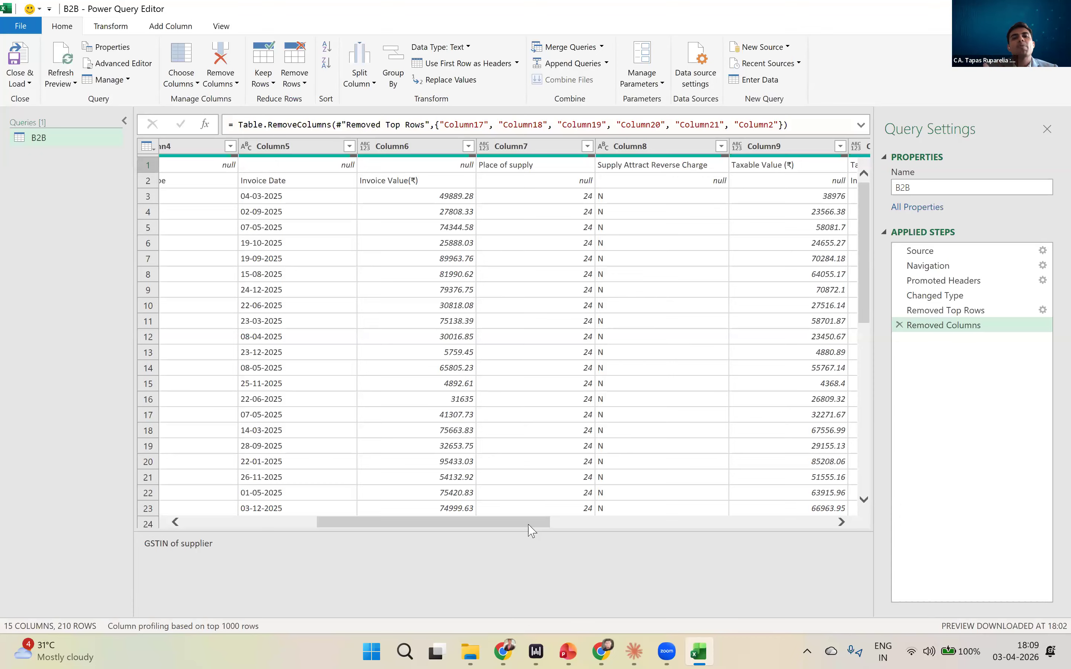
drag(532, 530, 264, 258)
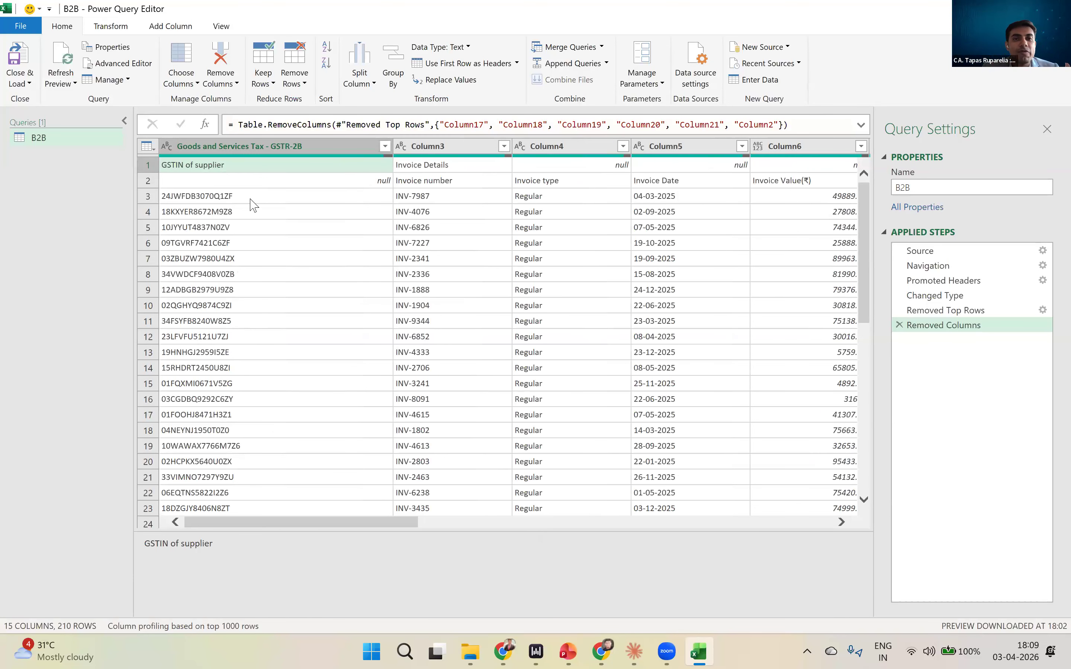
click(268, 148)
key(shift+Right)
key(shift+Right)
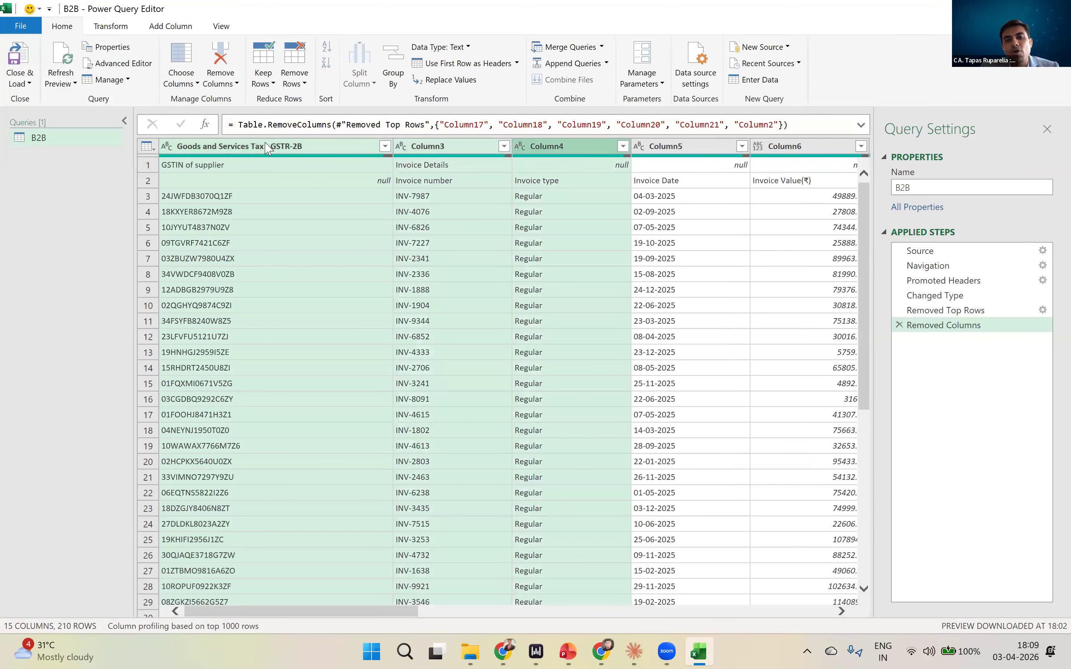
key(shift+Right)
key(shift+Right)
key(shift+Right)
key(shift+Right)
key(shift+Right)
key(shift+Right)
key(shift+Right)
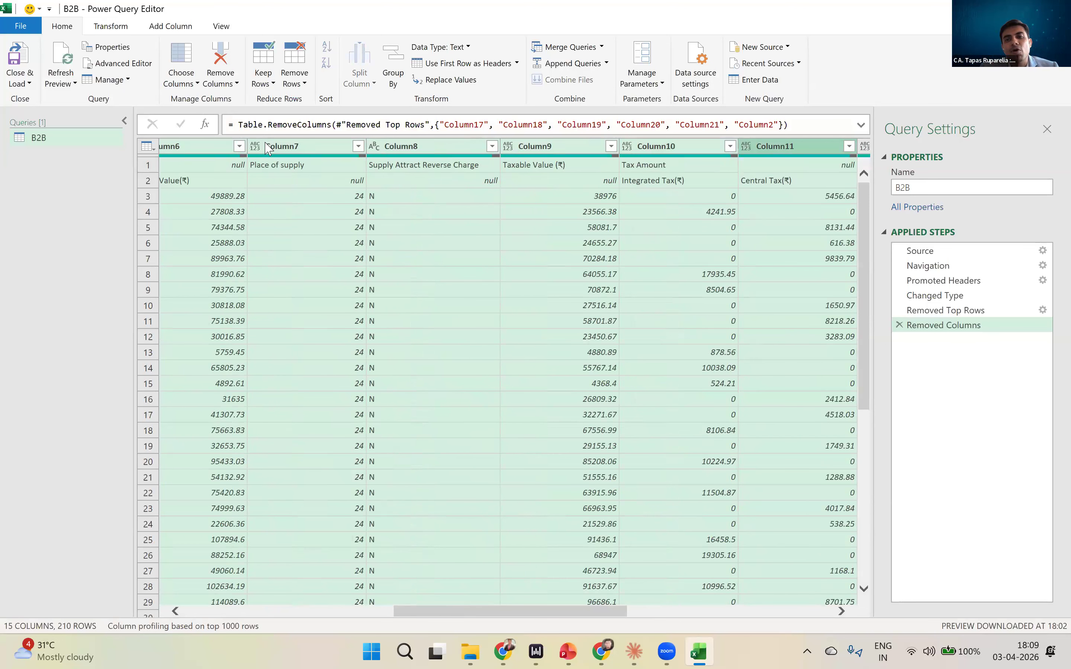
key(shift+Right)
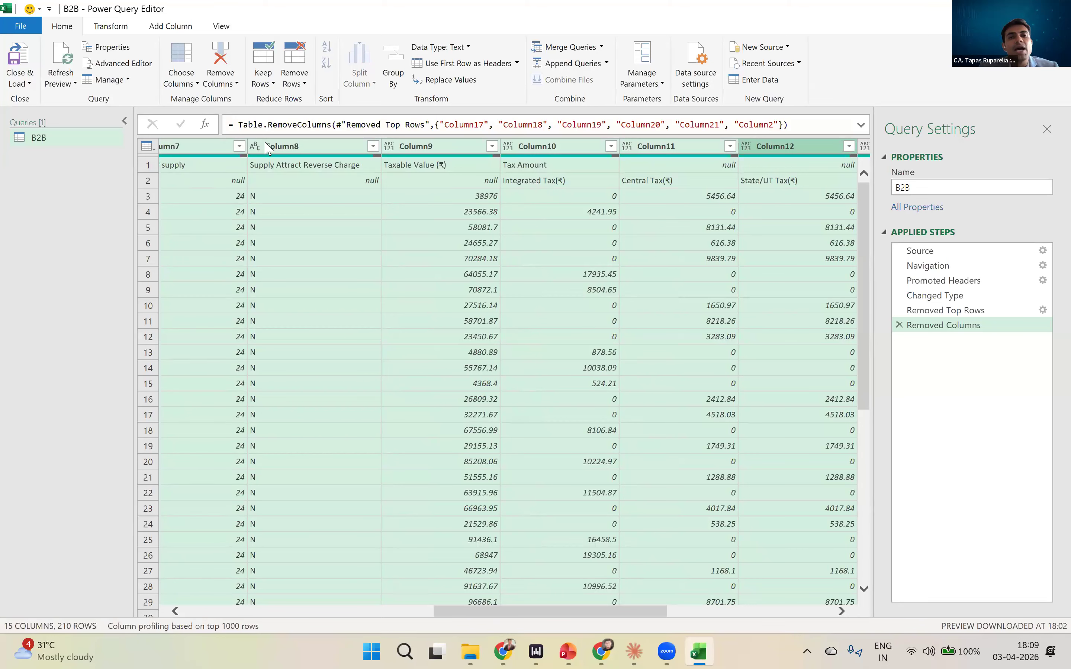
key(shift+Right)
key(shift+Right)
key(shift+Right)
key(shift+Right)
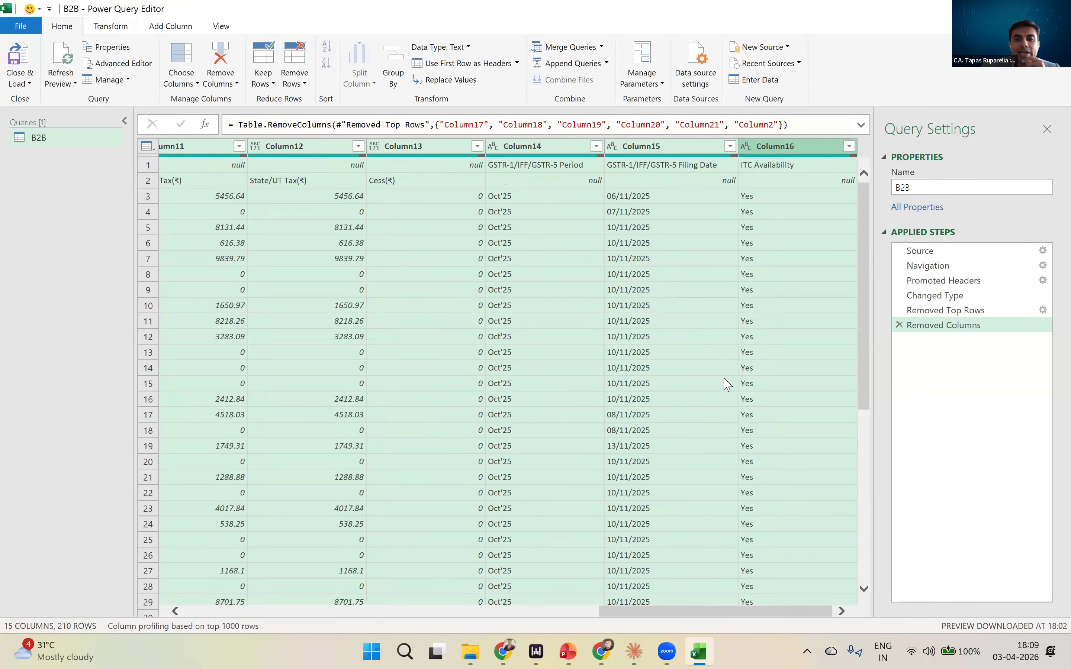
drag(710, 612, 130, 616)
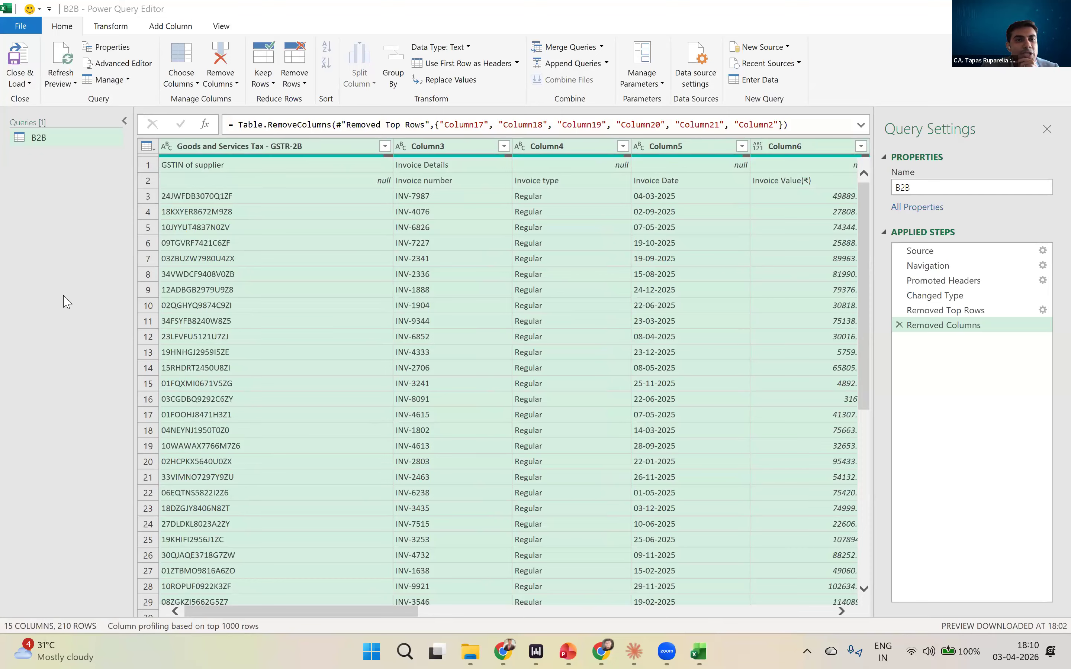
click(111, 30)
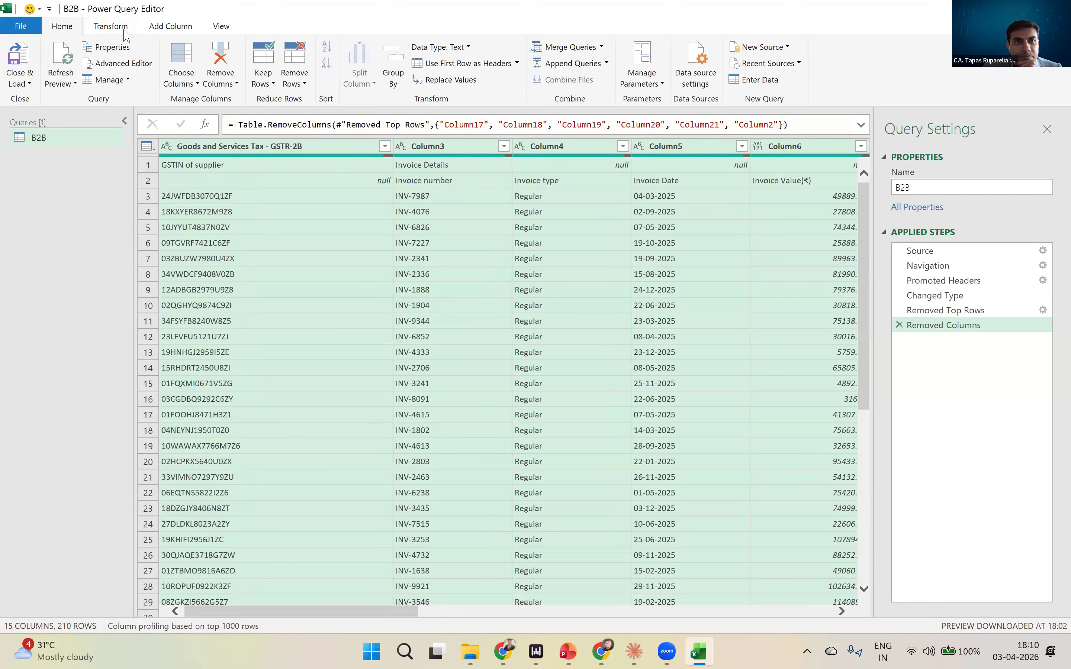
click(125, 31)
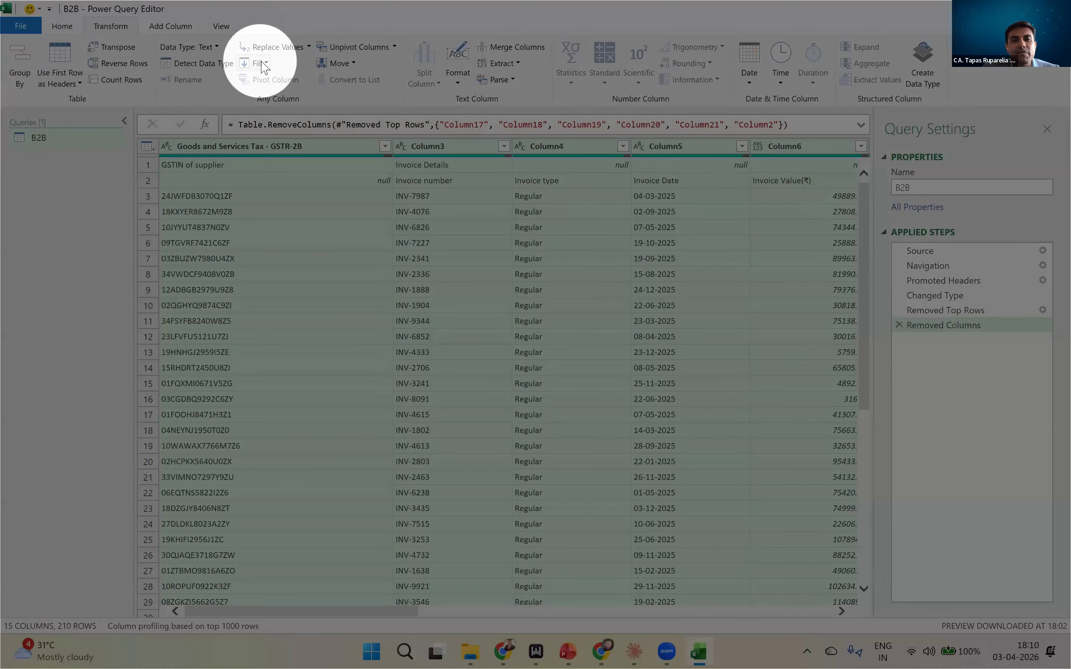
click(265, 63)
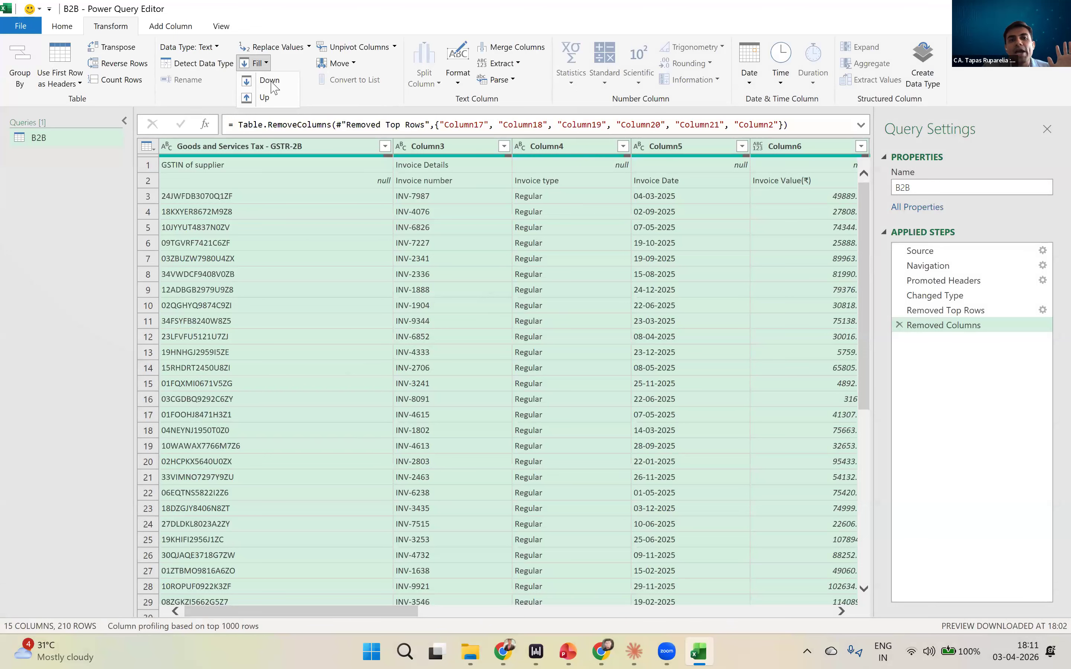
click(270, 80)
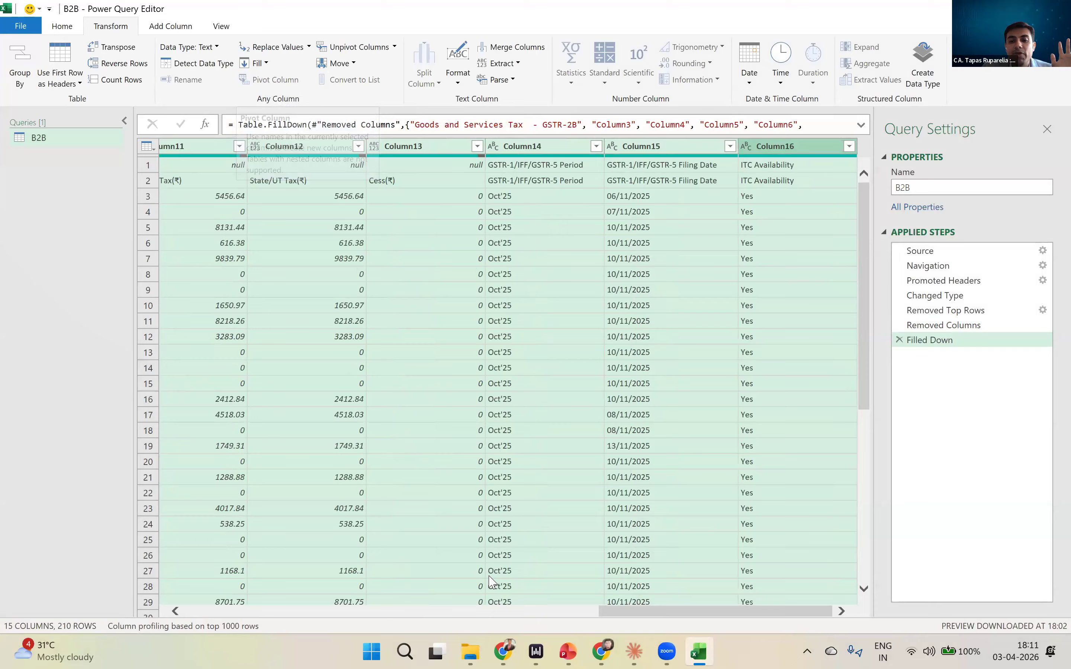
- Examine the filled header row 2 across the B2B columns, from GSTIN of supplier through ITC Availability, comparing it with row 1
drag(666, 612, 248, 613)
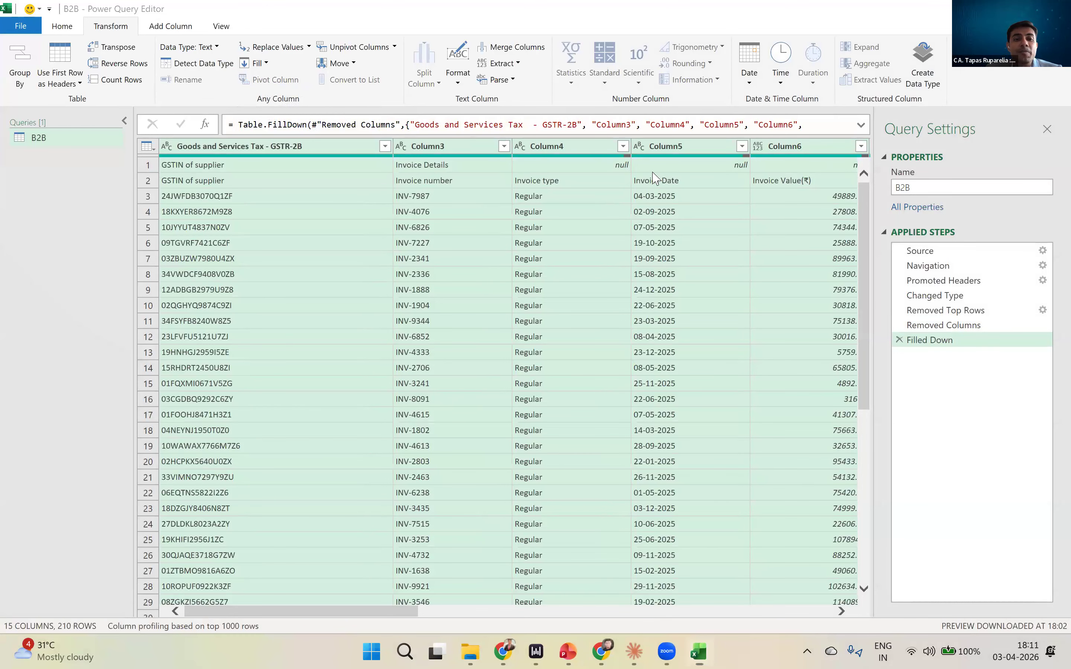
click(545, 186)
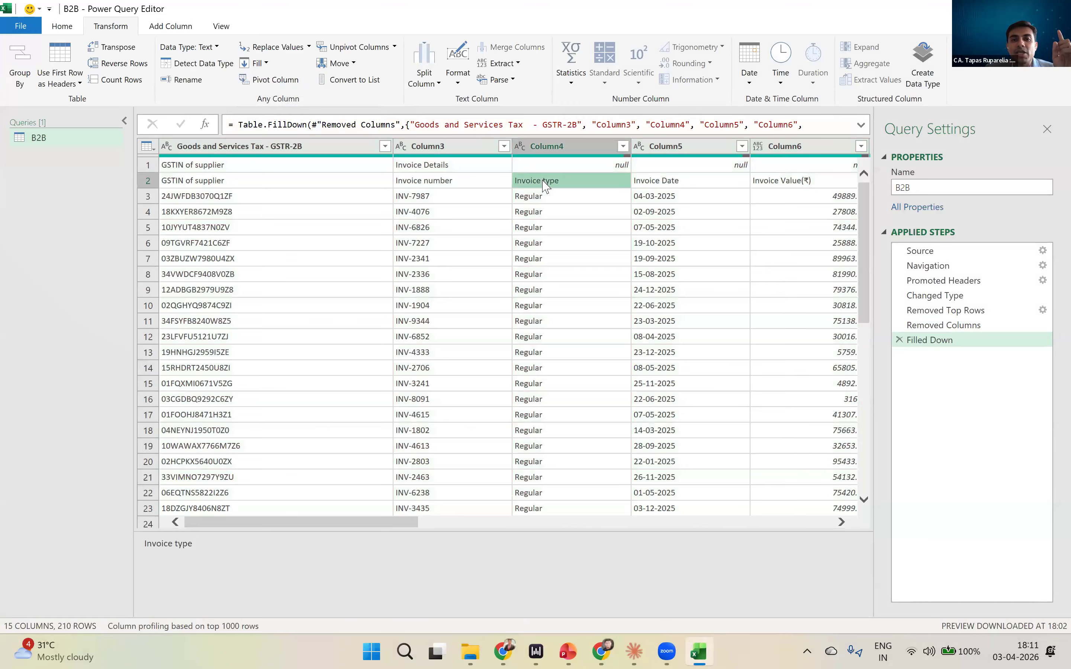
key(Left)
key(Right)
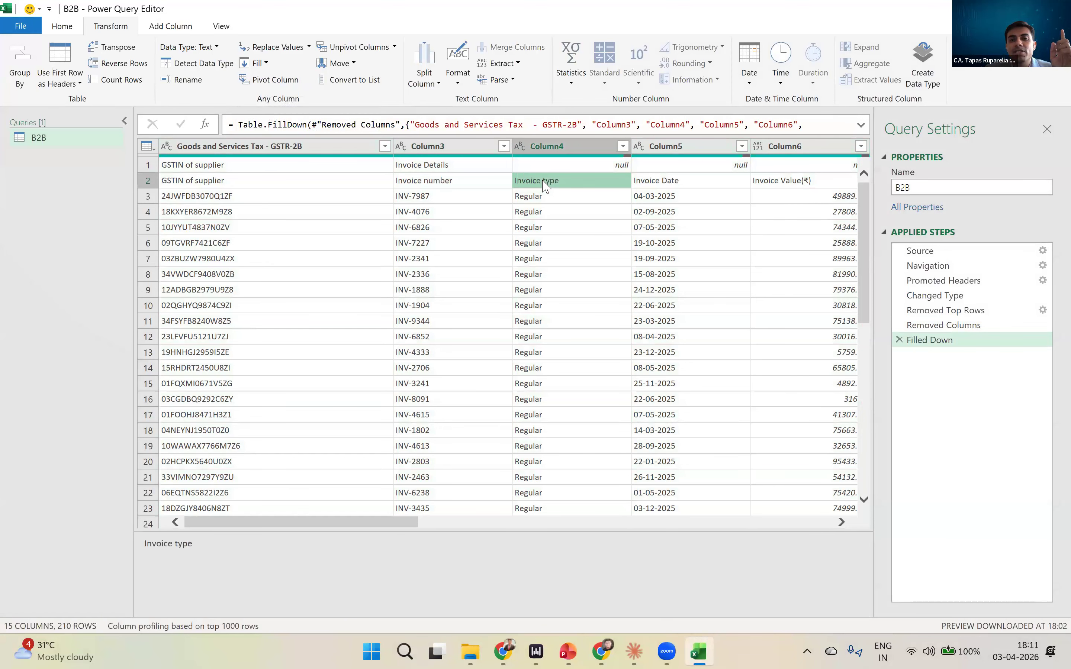
key(Right)
key(Right)
key(Right)
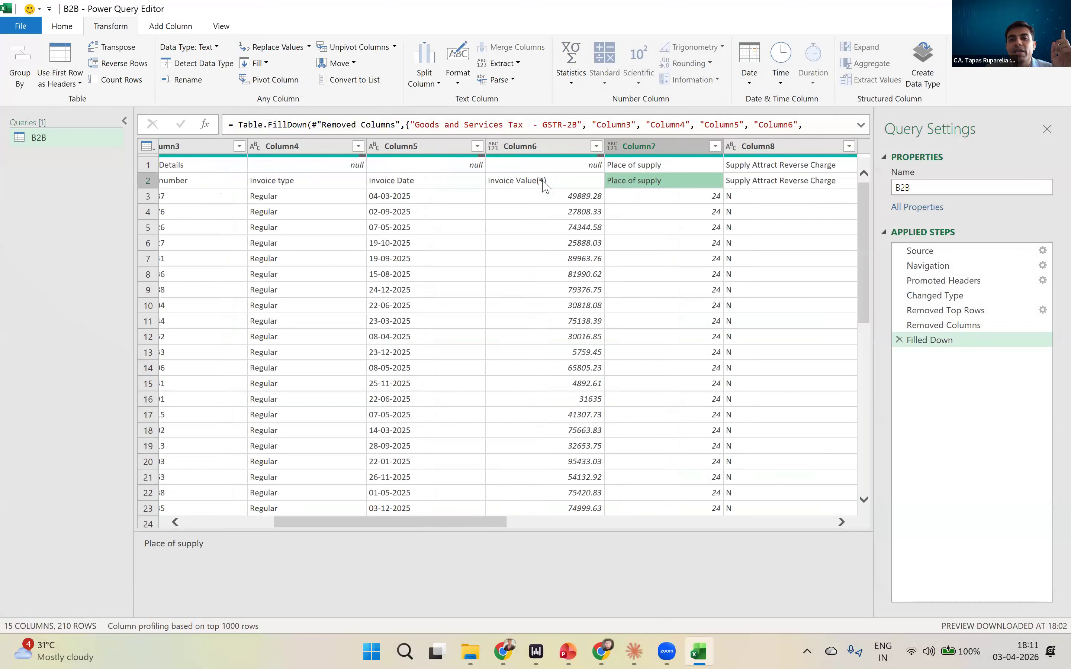
key(Right)
key(Left)
key(Right)
key(Left)
key(Left)
key(Left)
key(Left)
key(Left)
key(Left)
key(Left)
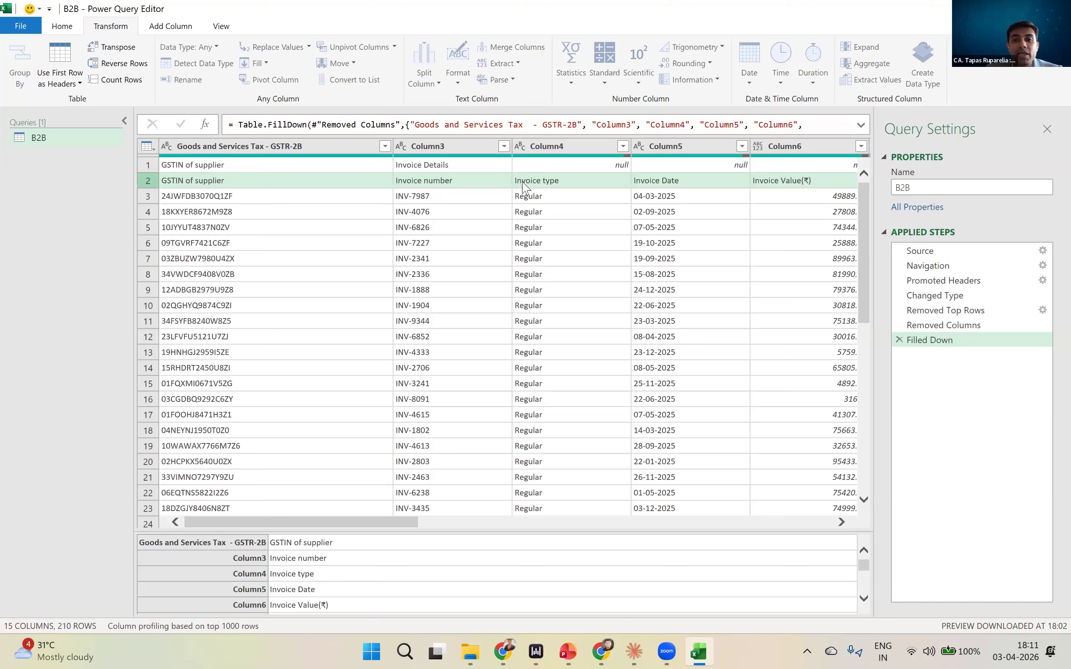
click(324, 180)
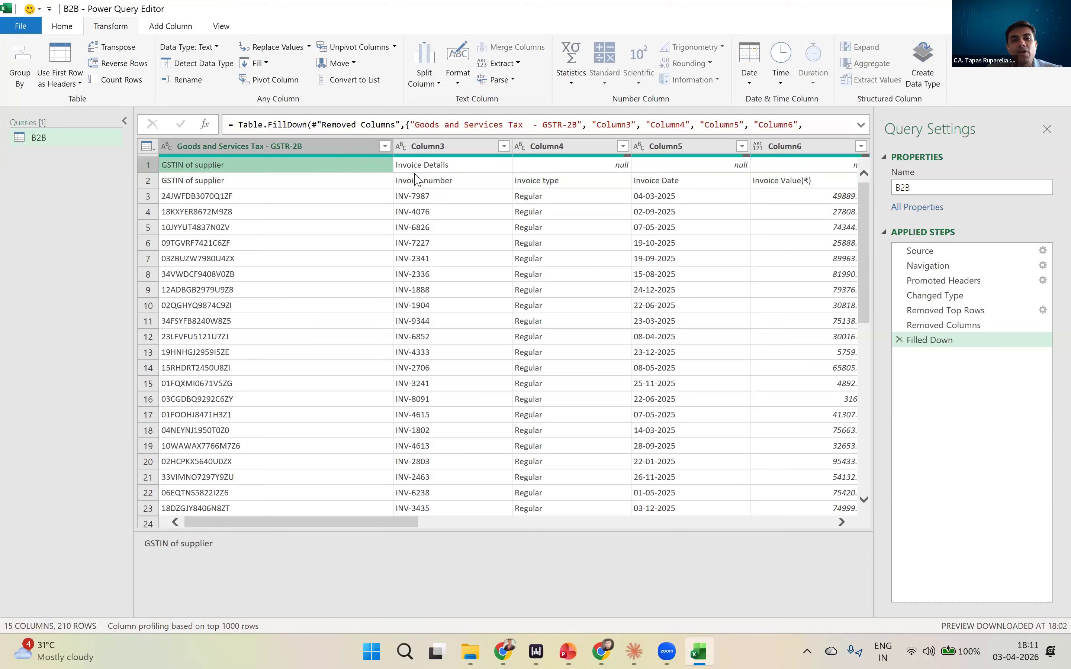
click(437, 181)
scroll(421, 274, down, 10)
scroll(419, 275, up, 10)
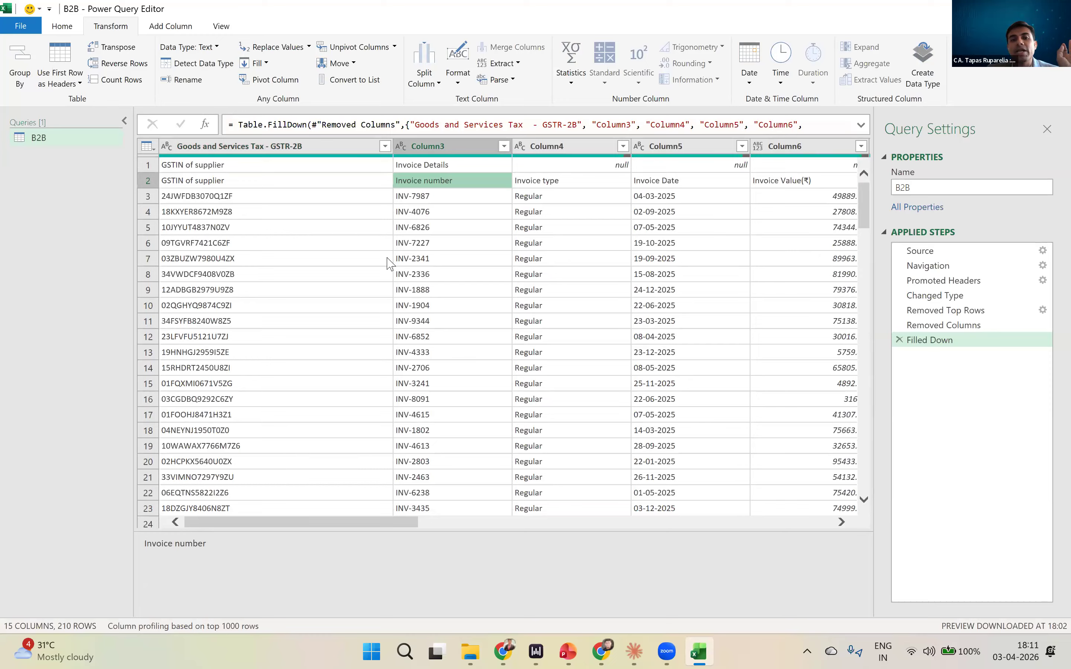
drag(382, 527, 757, 494)
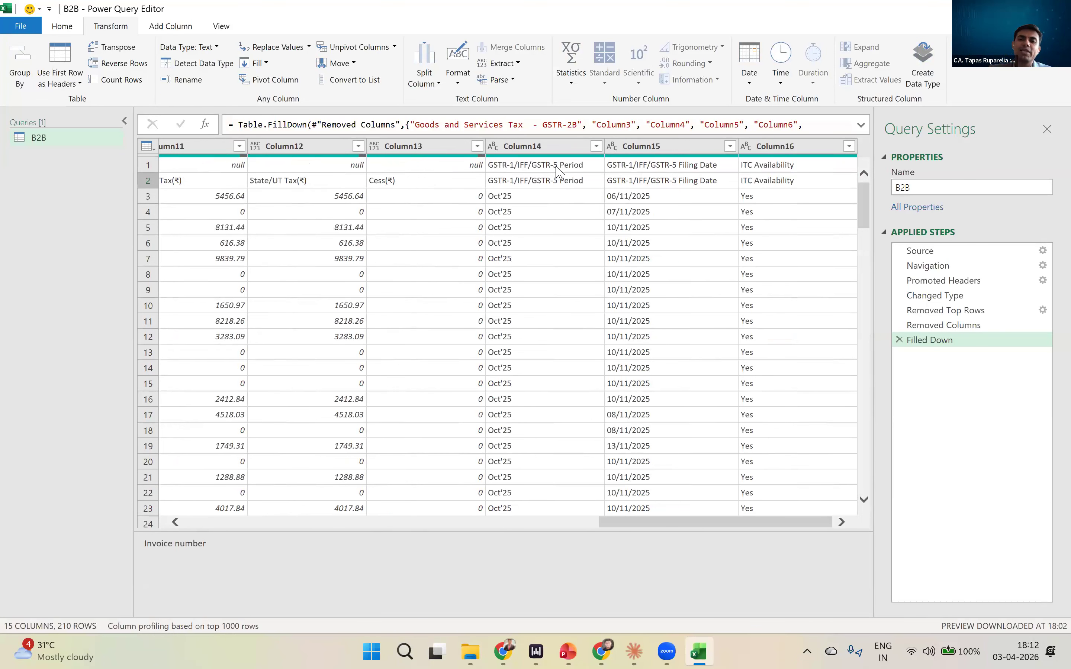
drag(670, 529, 234, 524)
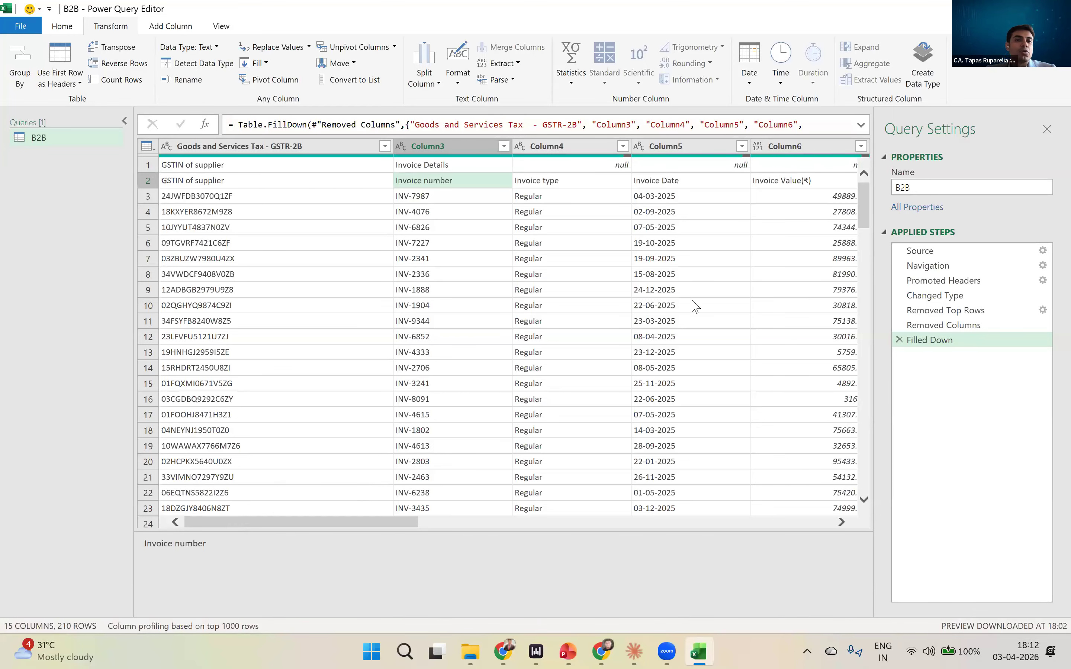
drag(347, 530, 207, 509)
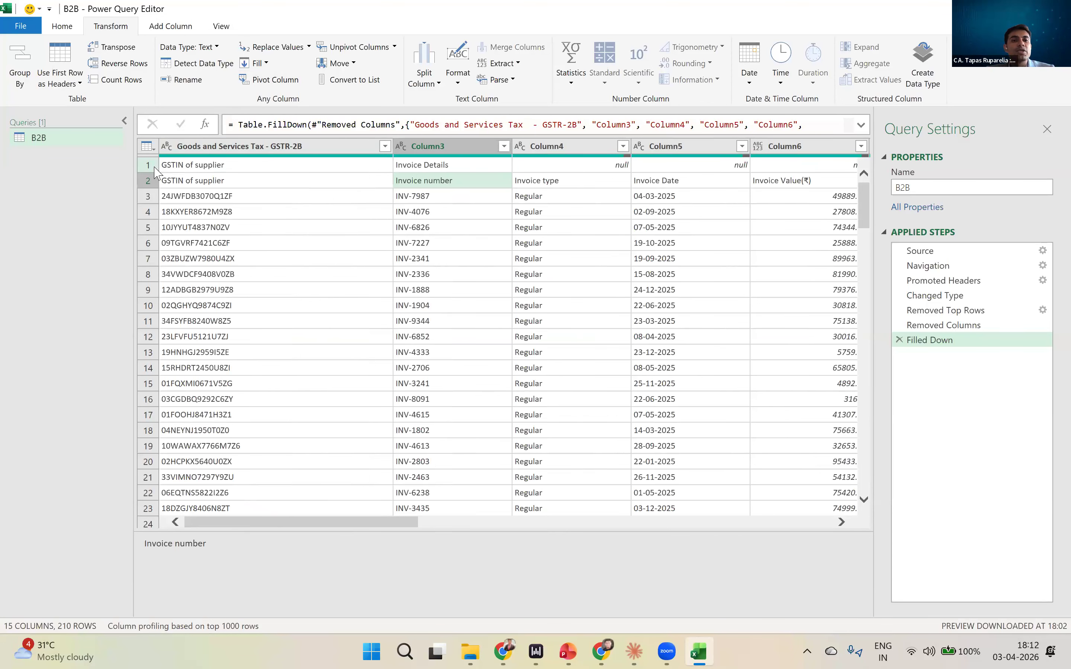
- Remove the top 1 row from the B2B query so the complete header row comes first
click(61, 26)
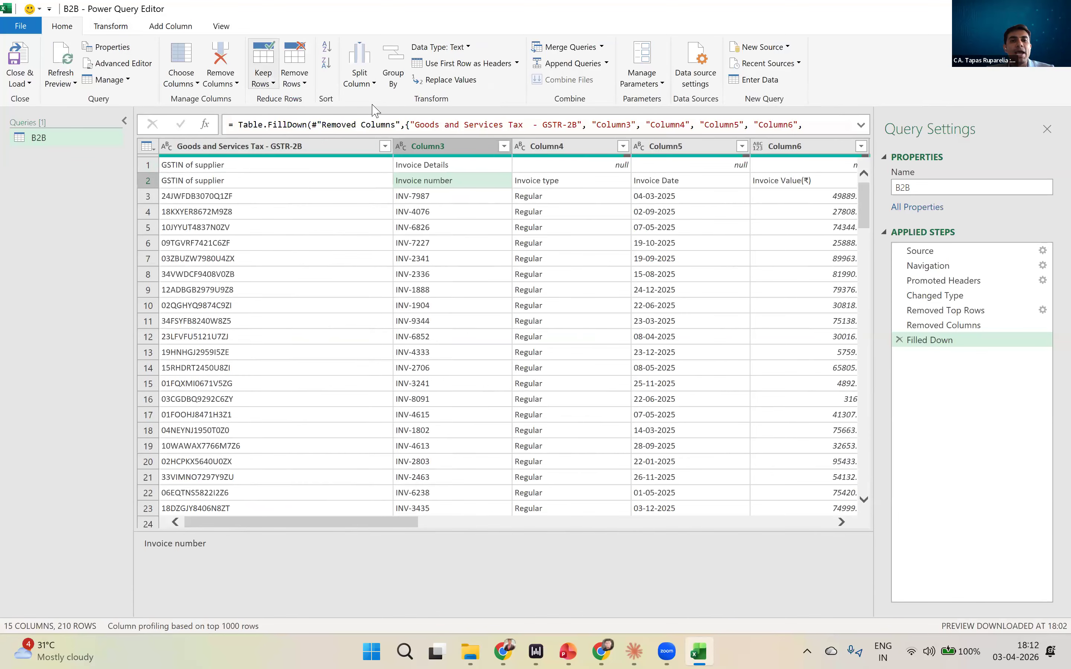
click(294, 78)
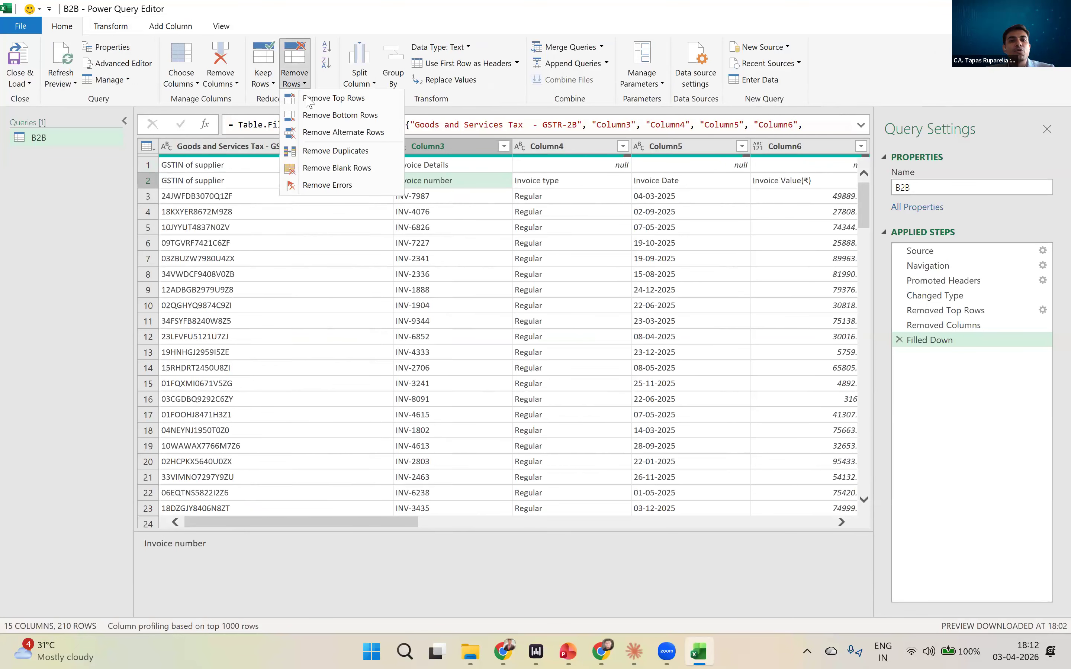
click(334, 98)
text(1)
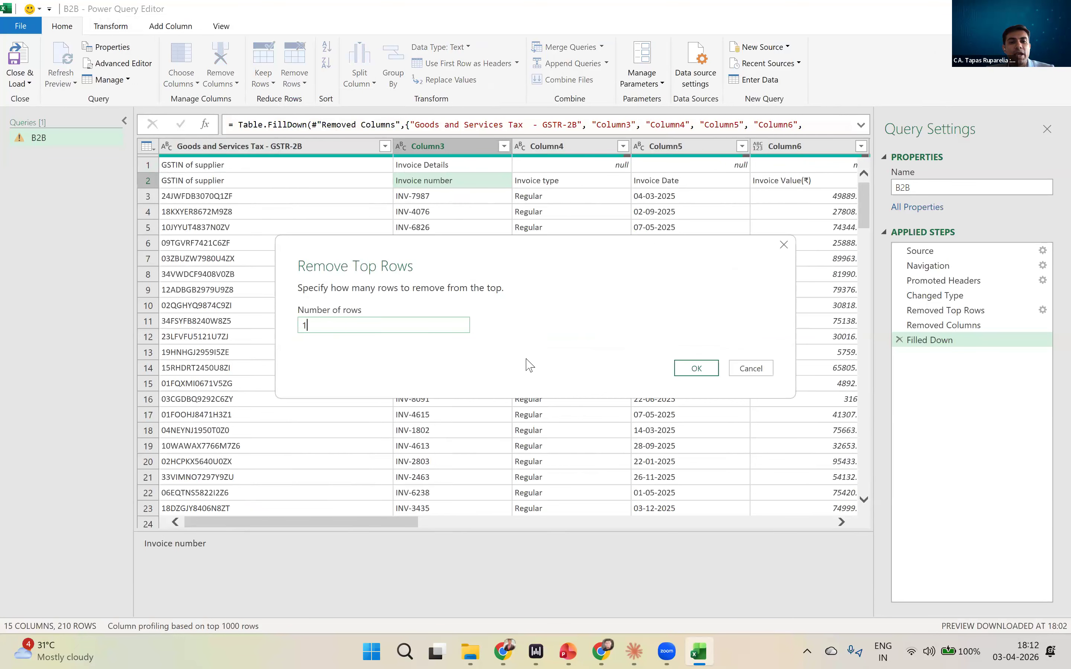
click(692, 368)
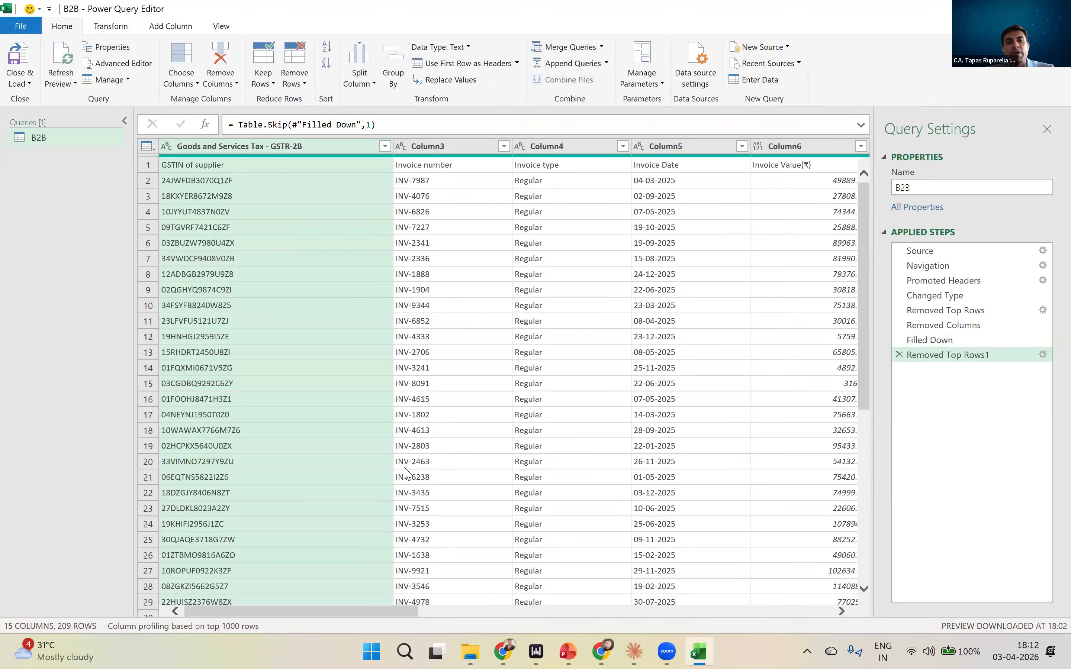
drag(326, 612, 344, 333)
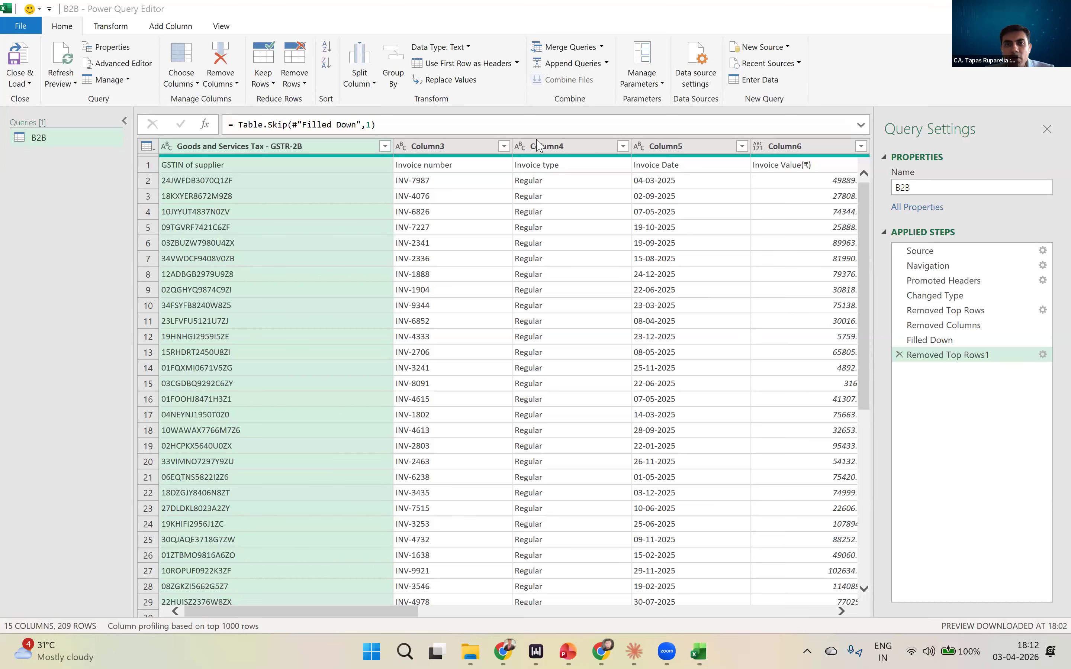
- Promote the first row to headers in the B2B query and delete the earlier Changed Type step preceding Removed Top Rows
click(379, 167)
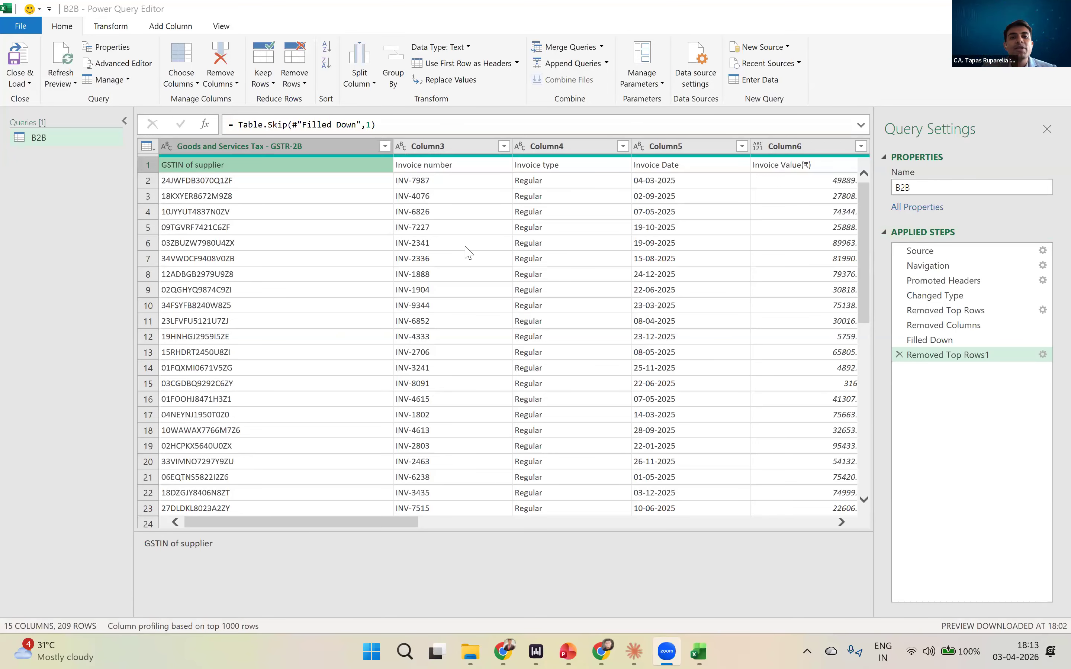
click(459, 64)
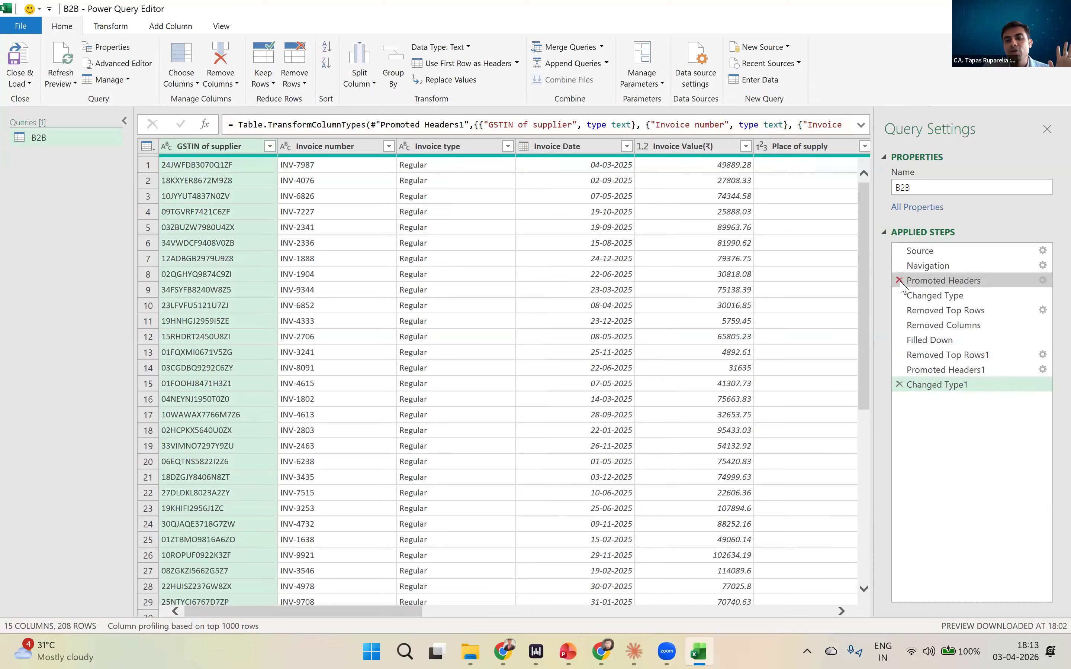
click(899, 295)
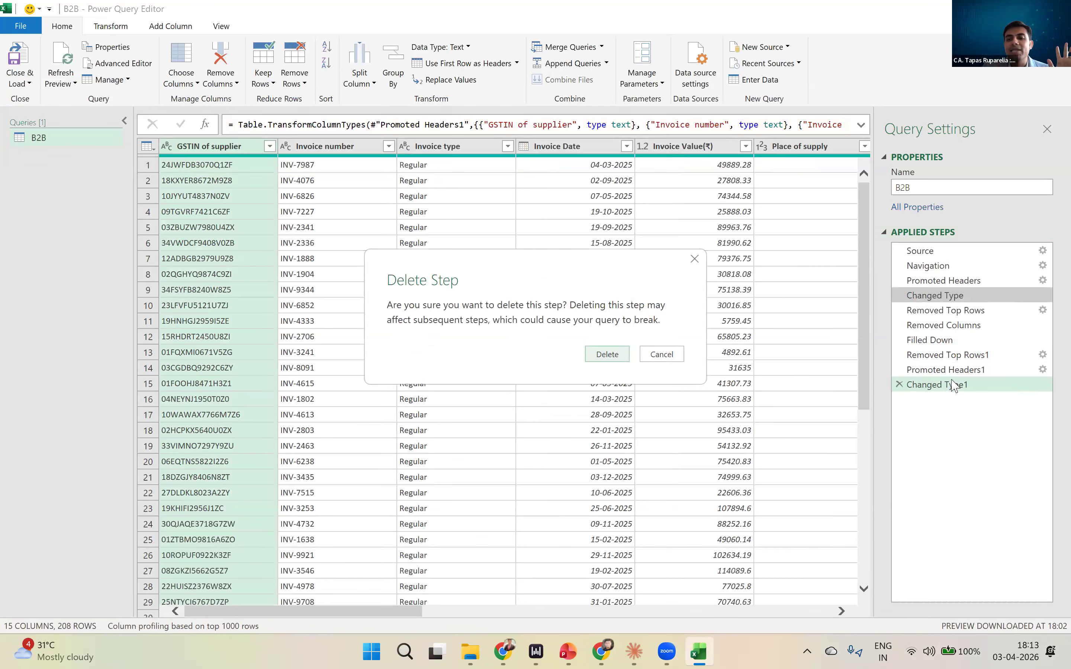
key(Return)
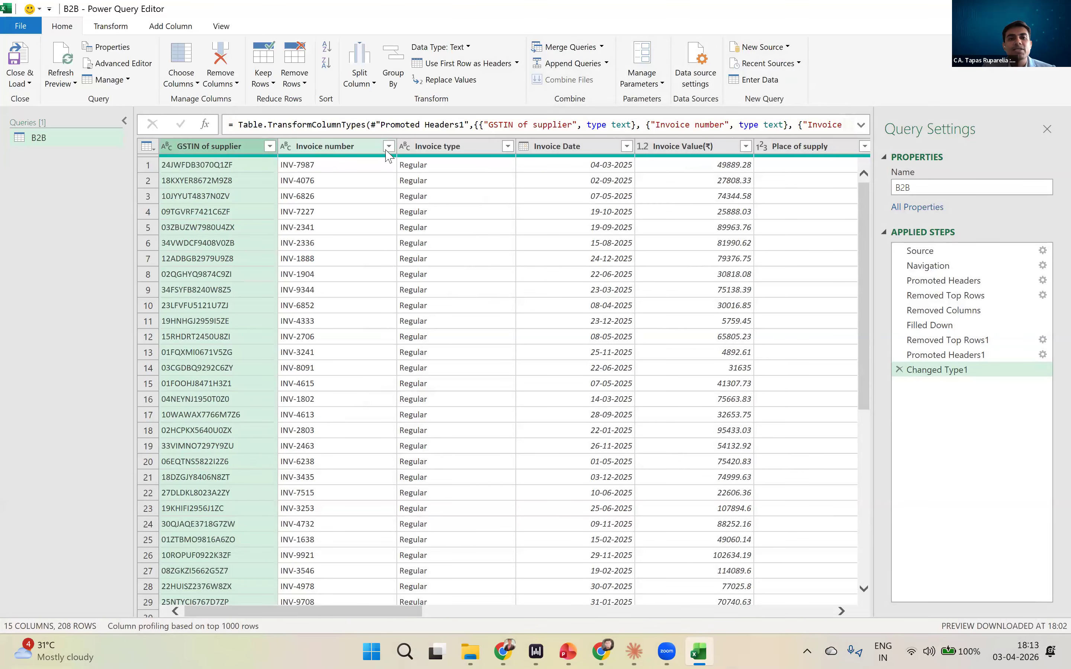
- Check the data types of the B2B columns from Invoice type through Invoice Value and load the cleaned query into the workbook
click(427, 147)
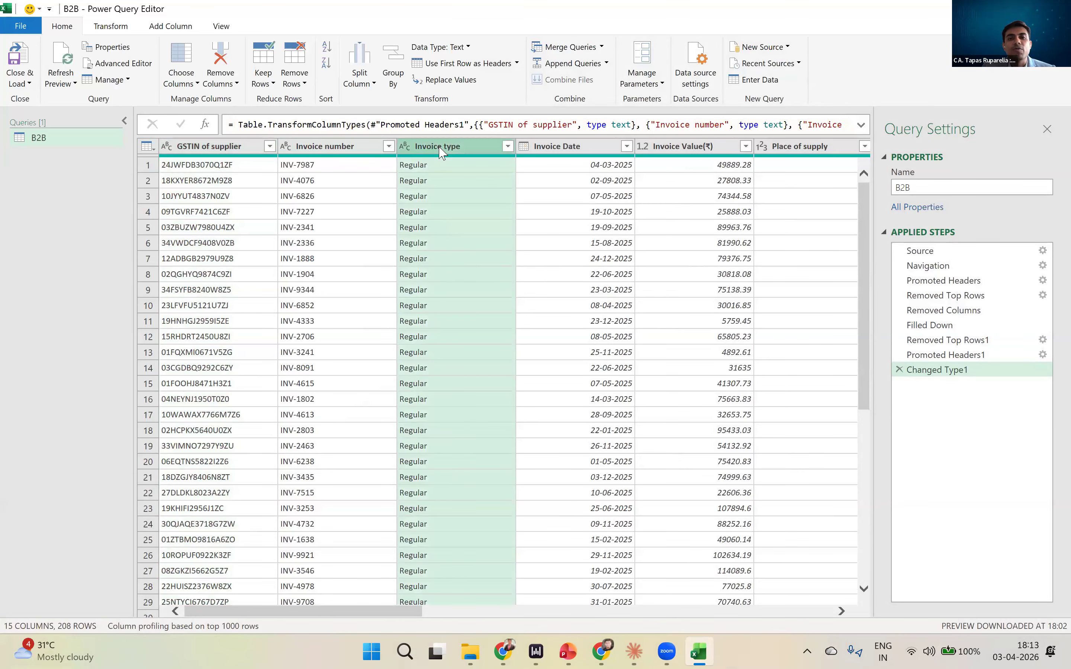
click(578, 152)
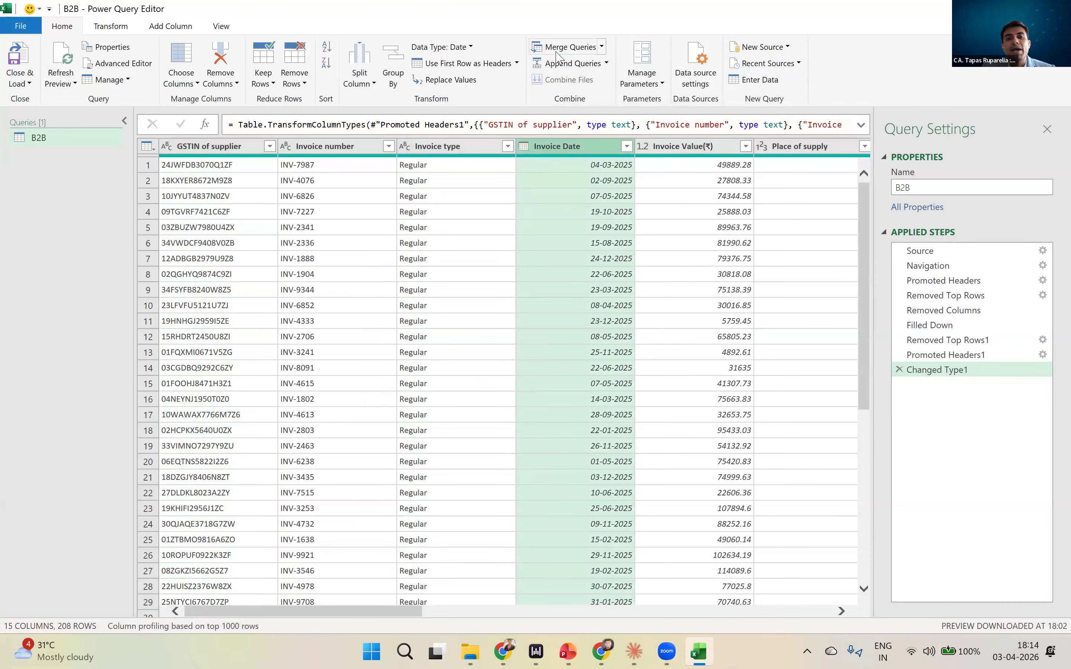
click(690, 148)
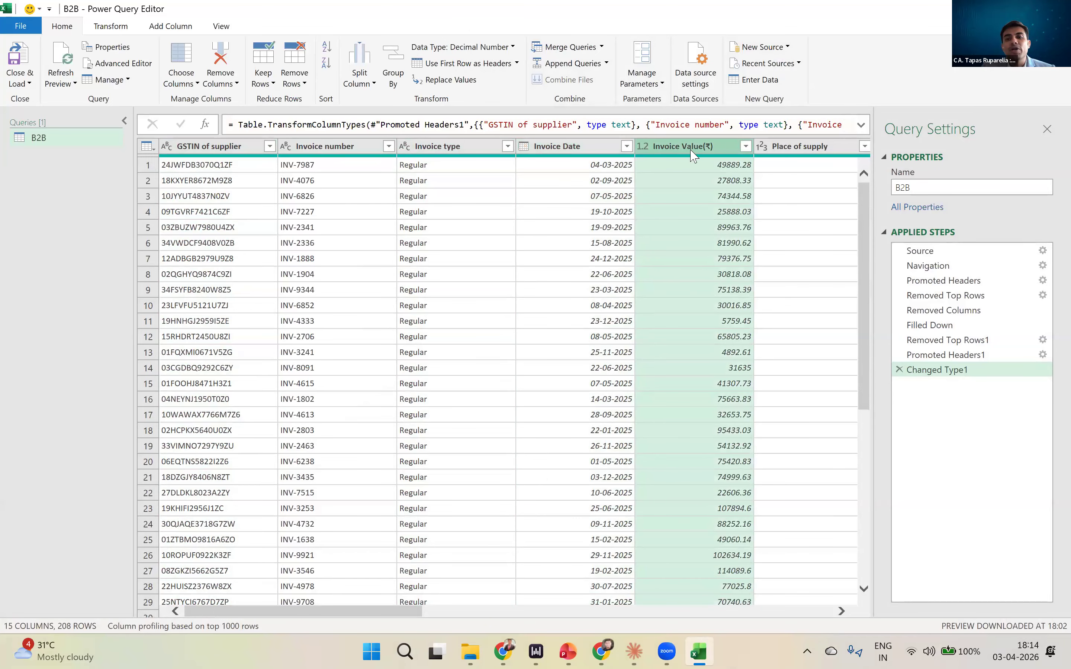
click(843, 611)
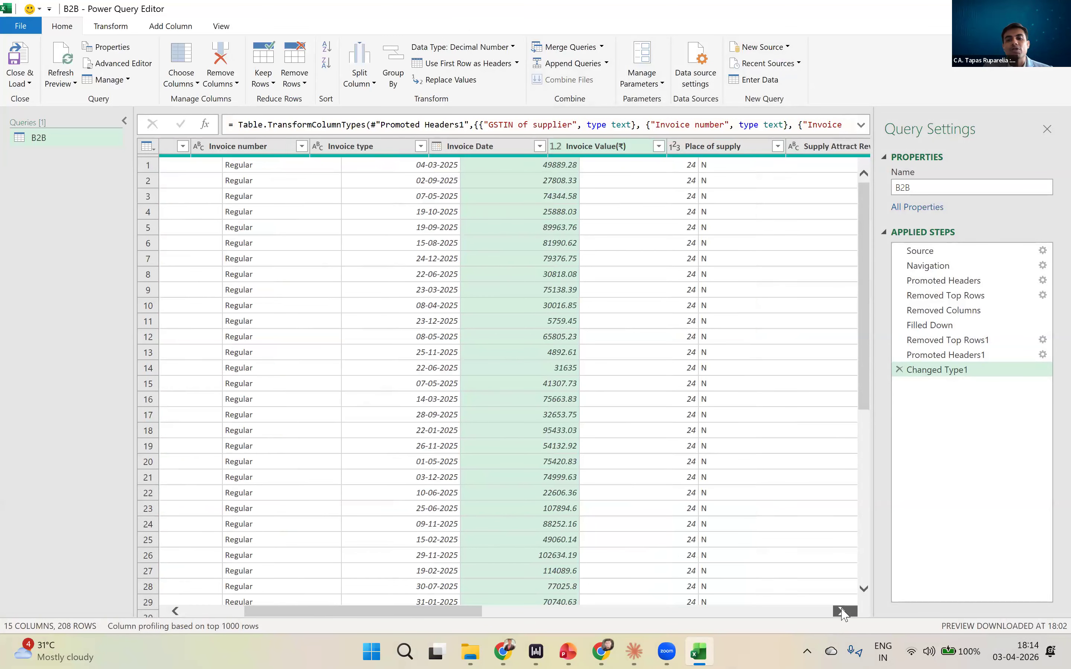
drag(460, 617, 278, 539)
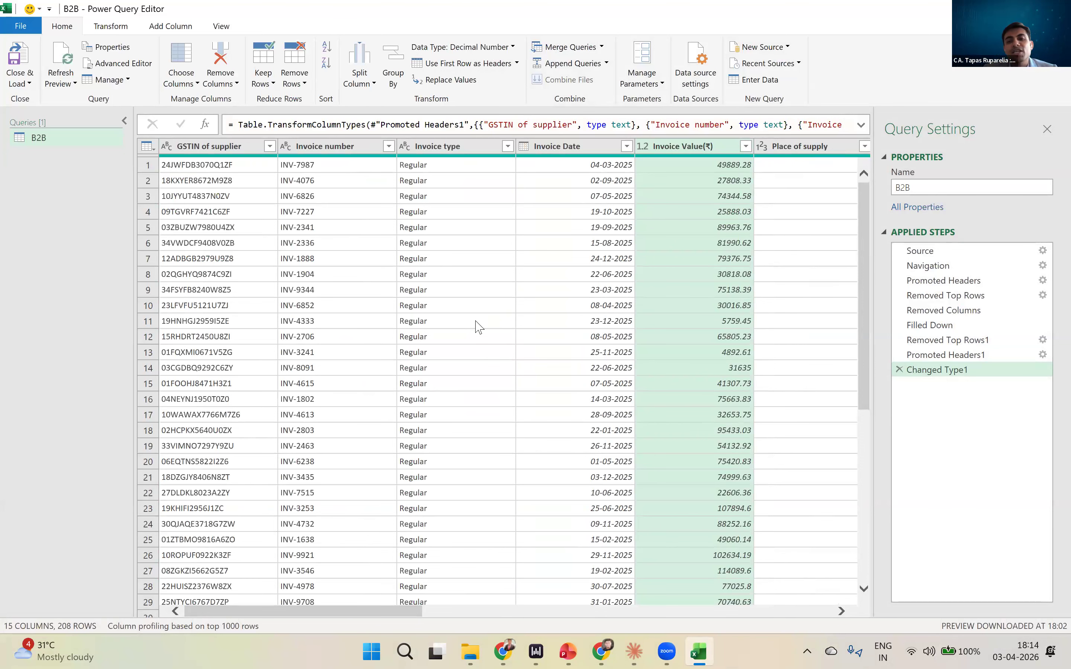
click(14, 52)
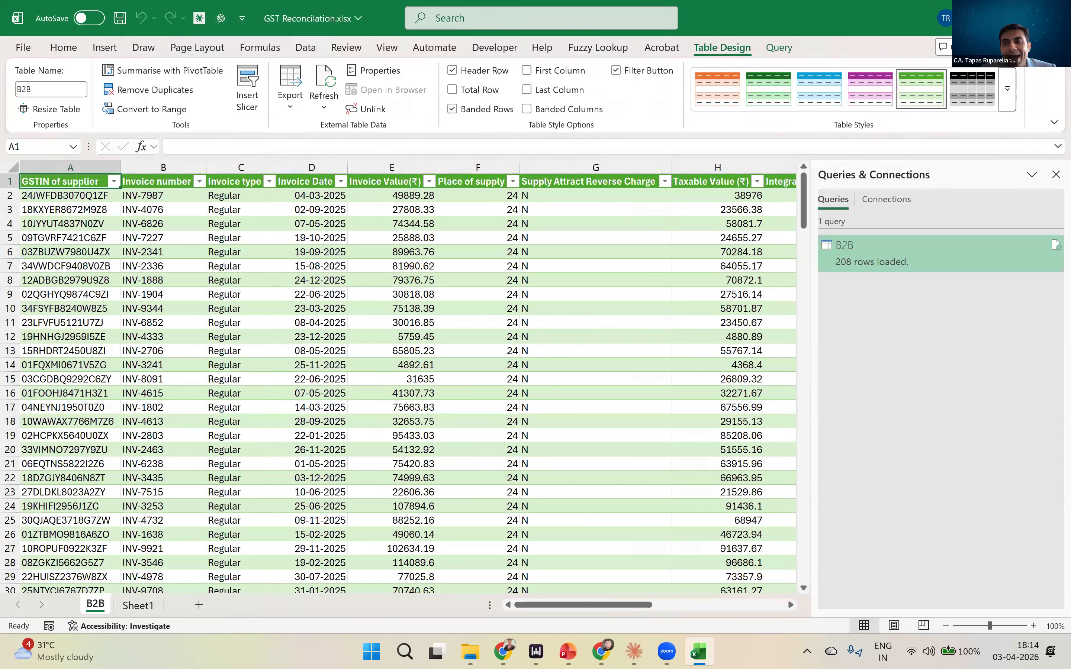
- Switch to File Explorer and duplicate Mock GSTR 2B.xlsx within the Practice Files folder
key(alt+Tab)
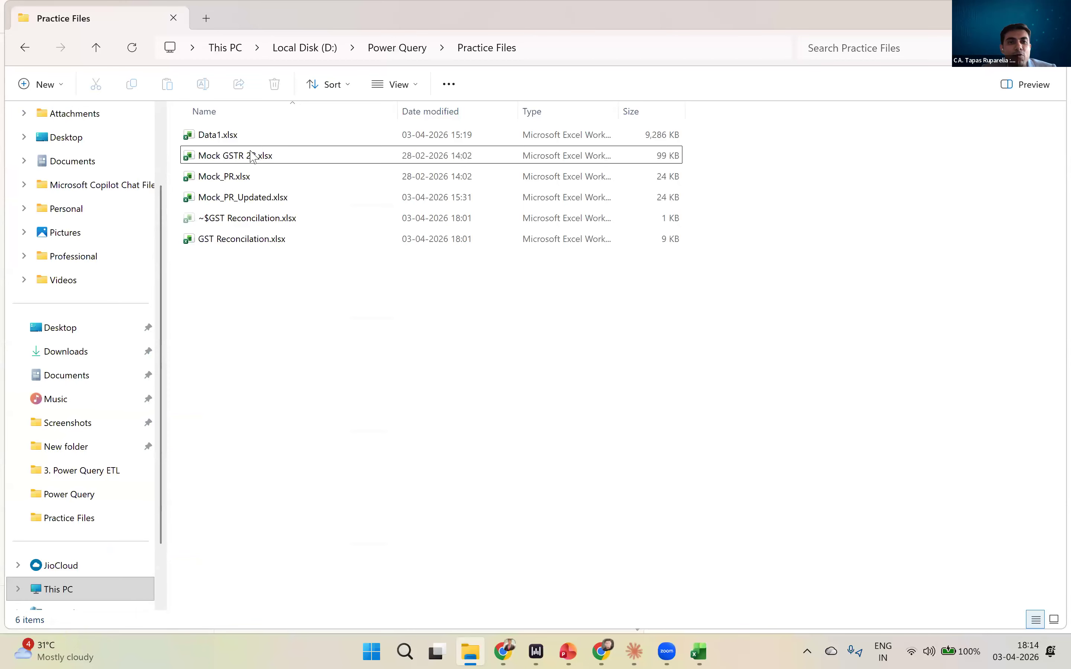
click(252, 156)
key(ctrl+c)
key(ctrl+v)
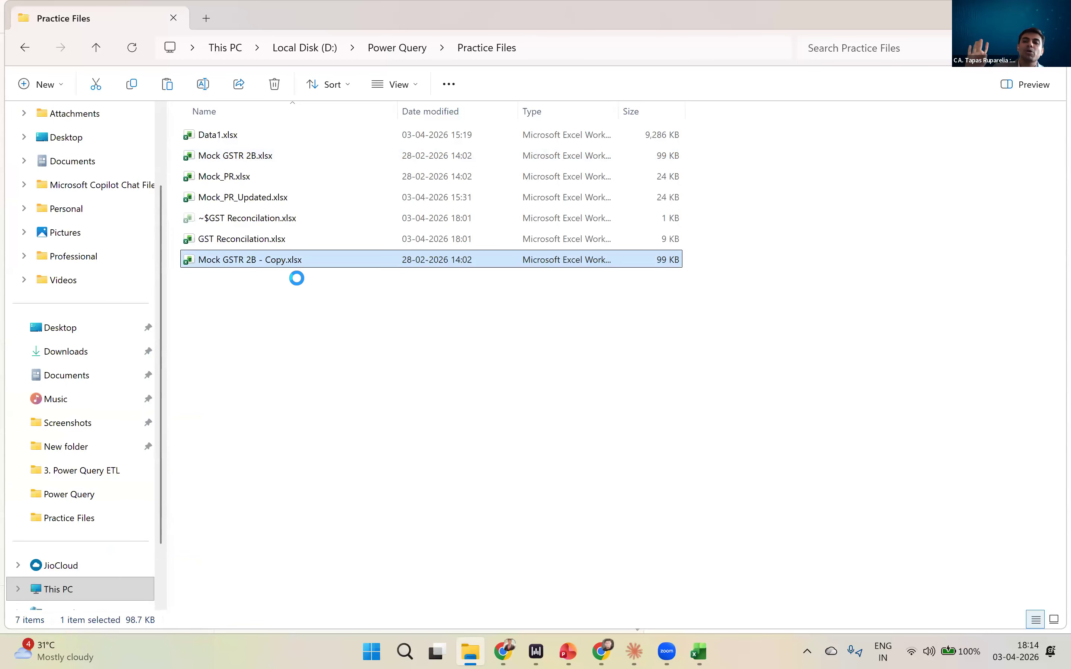
- Rename the duplicated GSTR-2B workbook as Mock GSTR 2B - April.xlsx
key(Up)
key(Up)
key(Up)
key(Up)
key(Up)
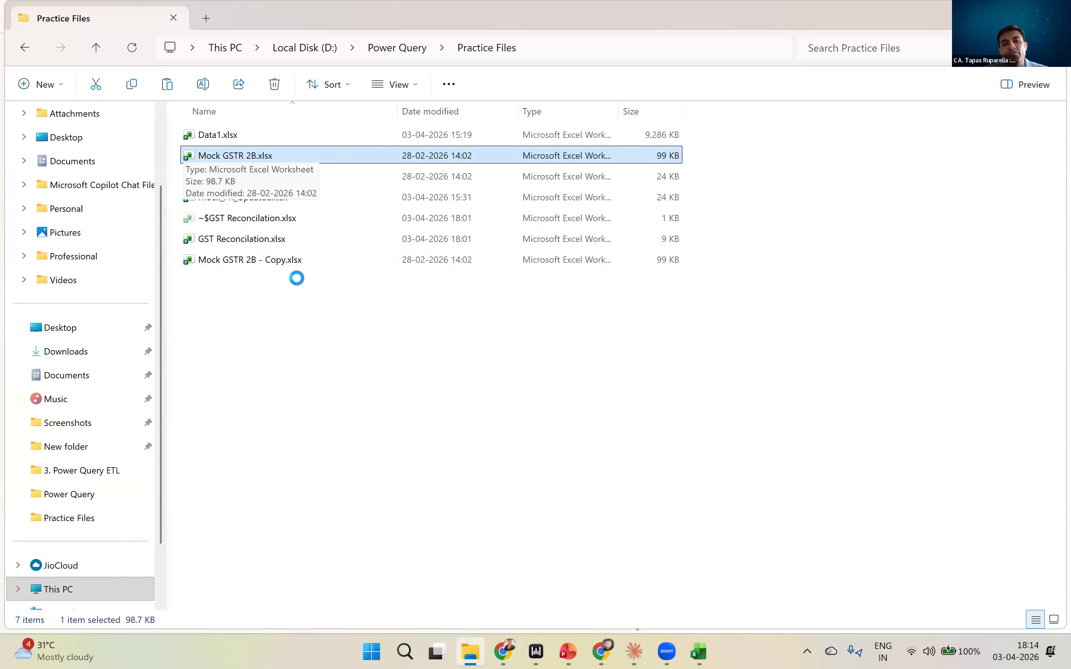
key(Down)
key(Down)
key(Down)
key(Down)
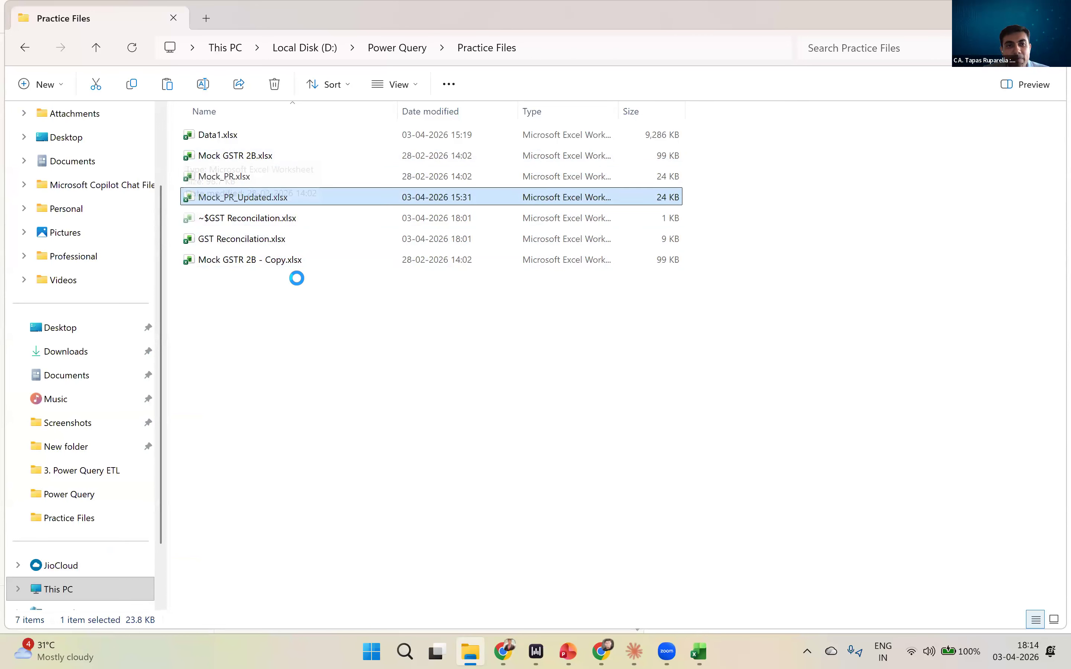
key(F2)
key(Right)
key(BackSpace)
key(BackSpace)
key(BackSpace)
key(BackSpace)
text(April)
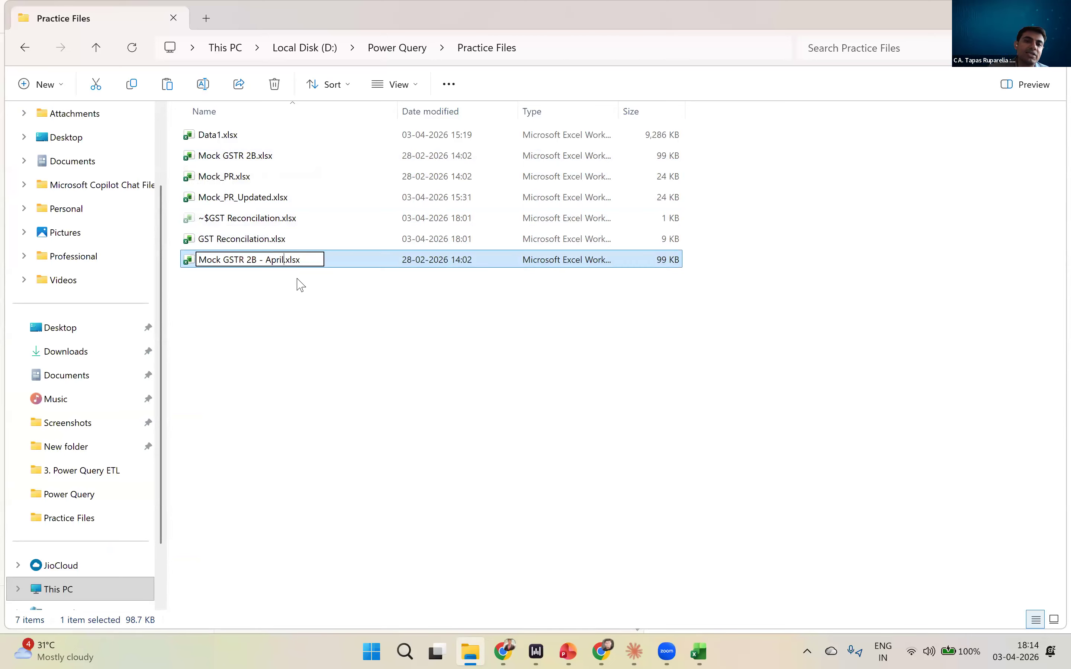
key(Return)
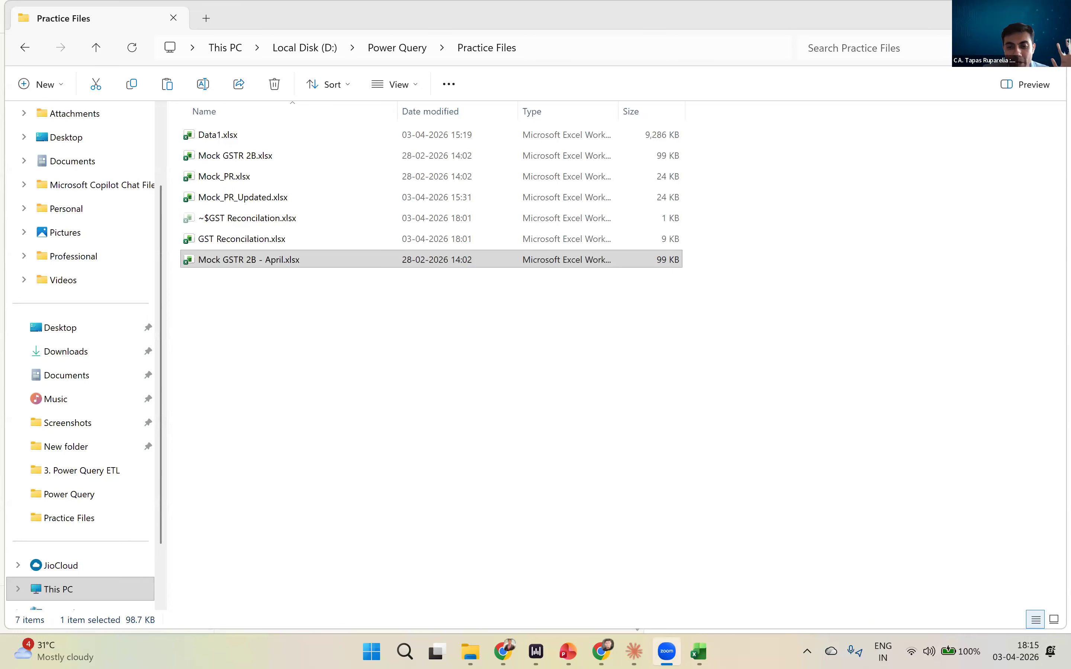
- Switch back to Excel, reopen the B2B query and change its Source file to Mock GSTR 2B - April.xlsx
key(alt+Tab)
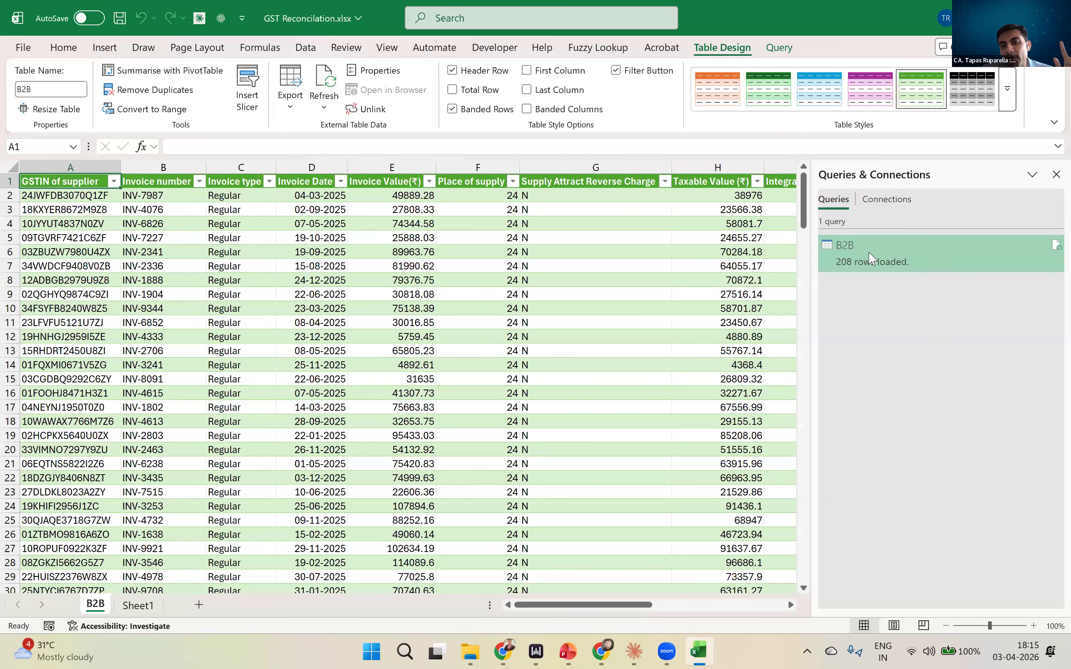
double_click(870, 258)
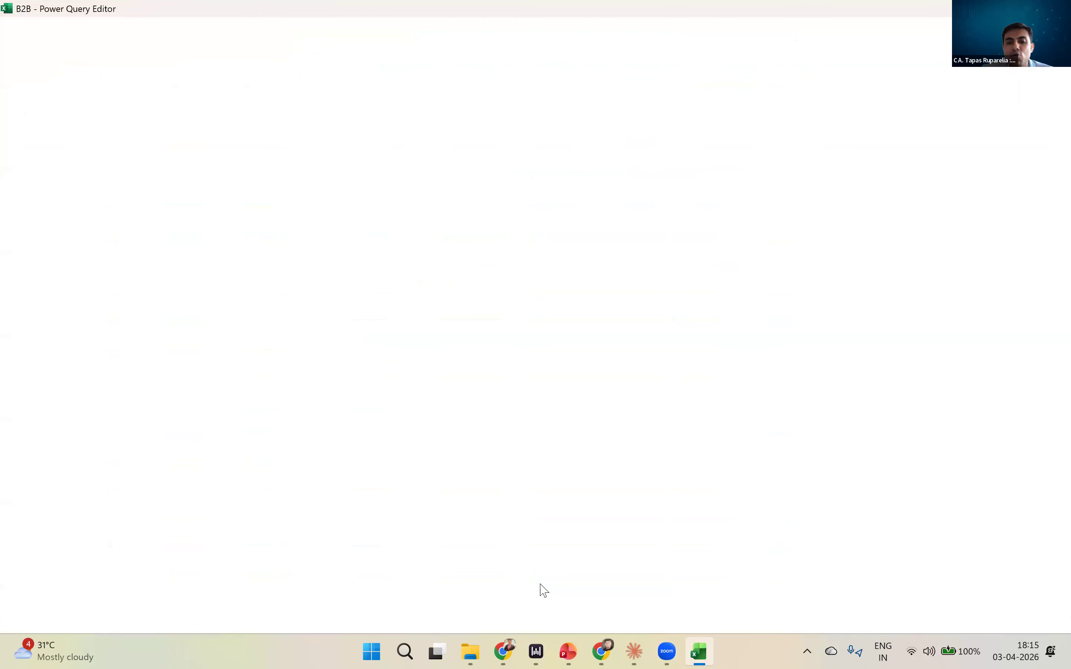
key(alt+Tab)
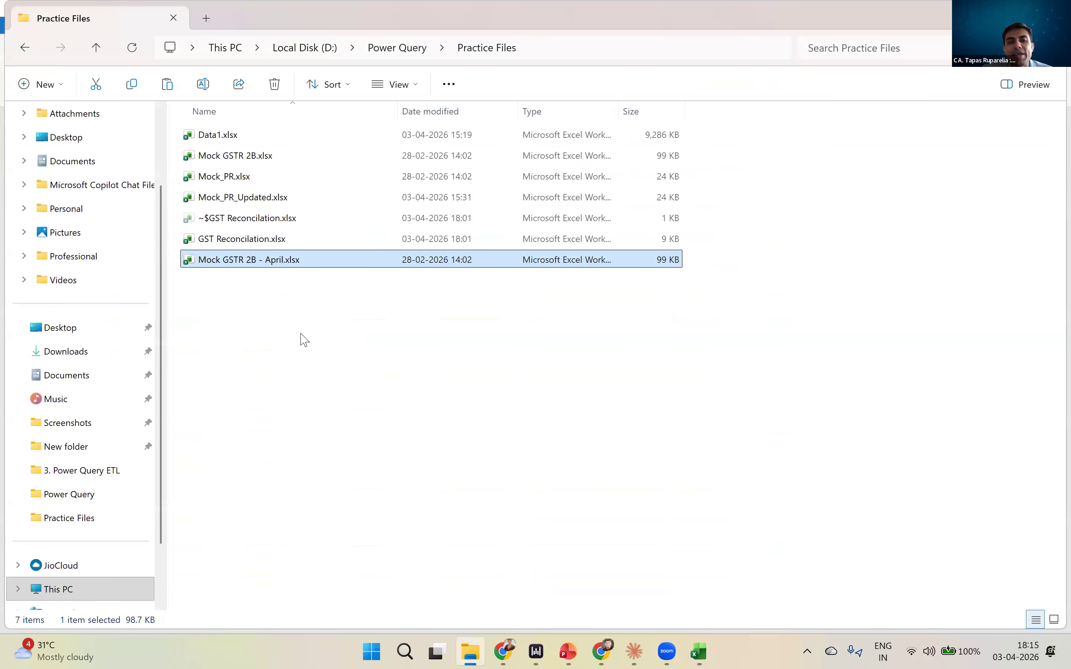
click(247, 166)
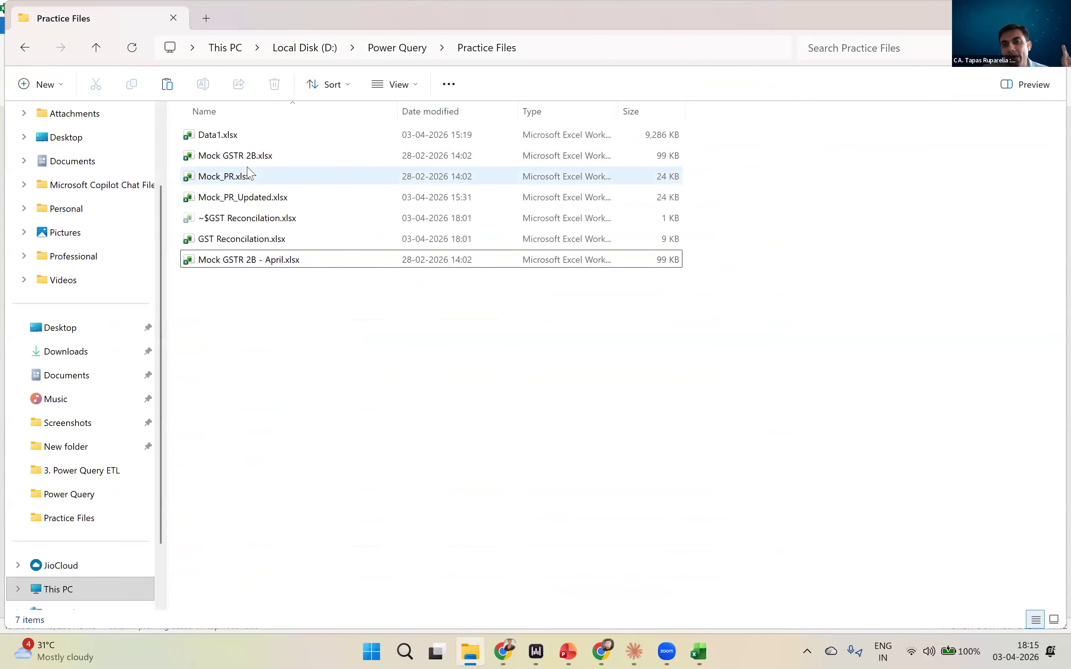
key(alt+Tab)
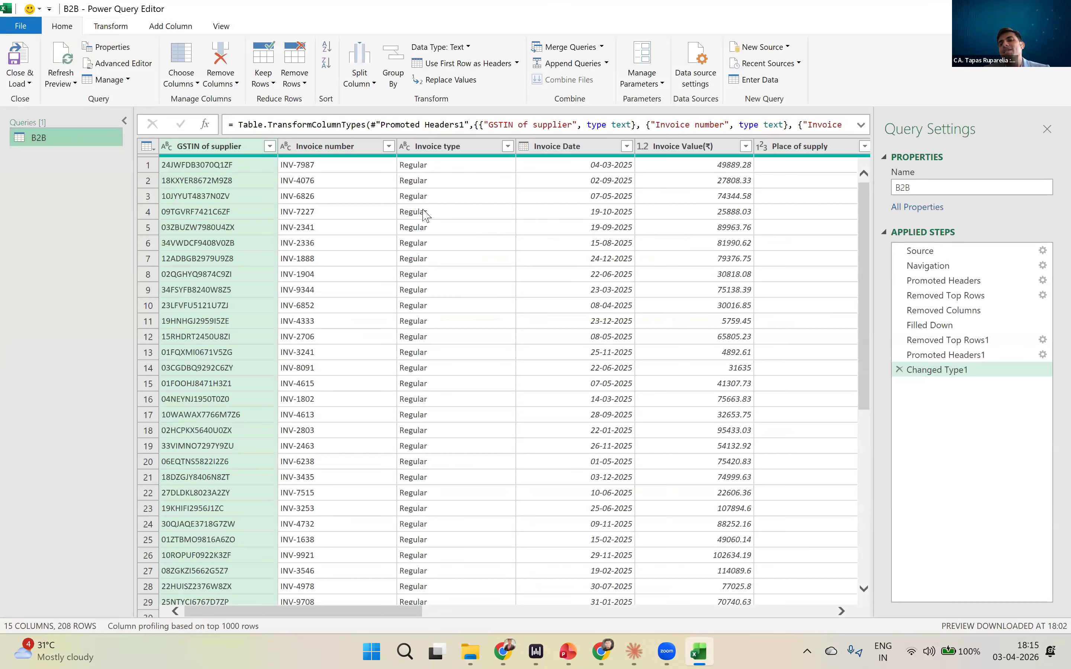
click(943, 251)
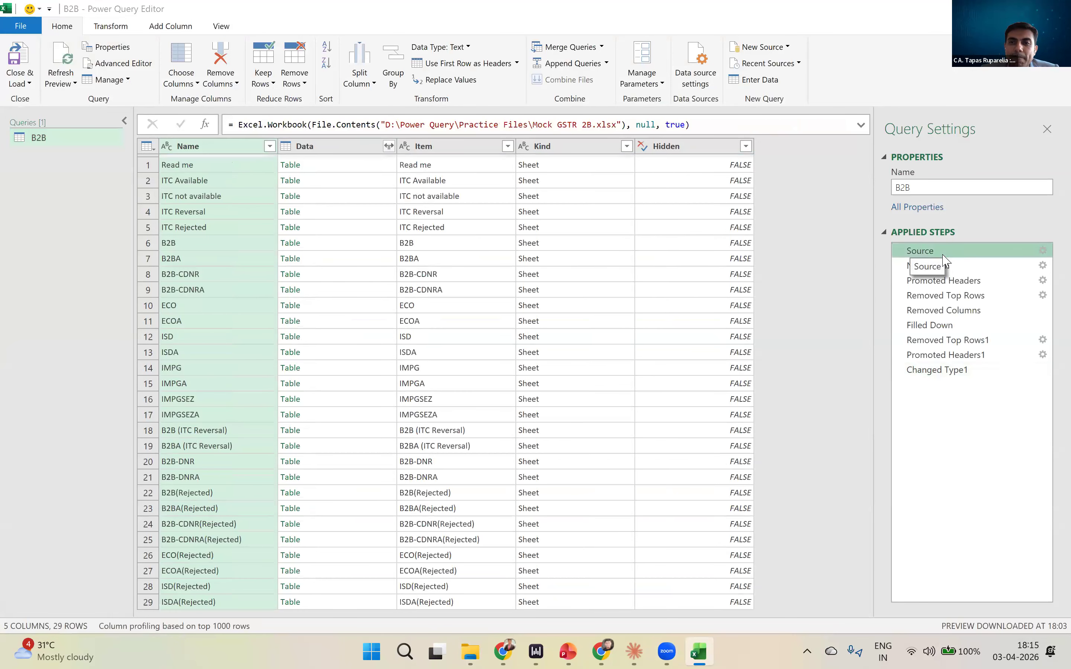
double_click(943, 256)
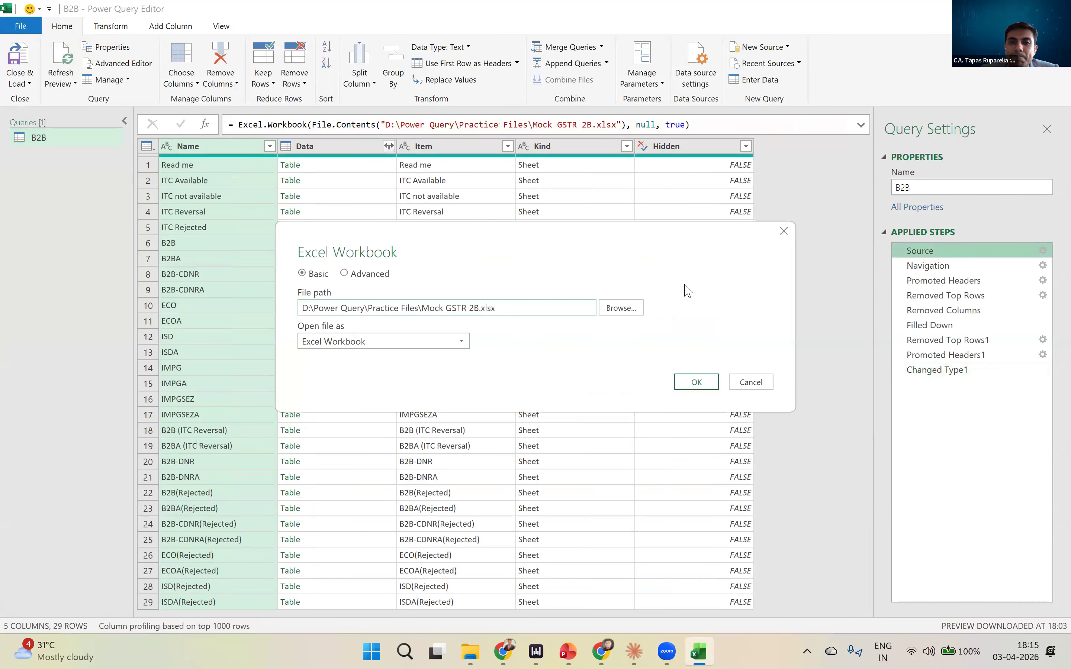
click(636, 312)
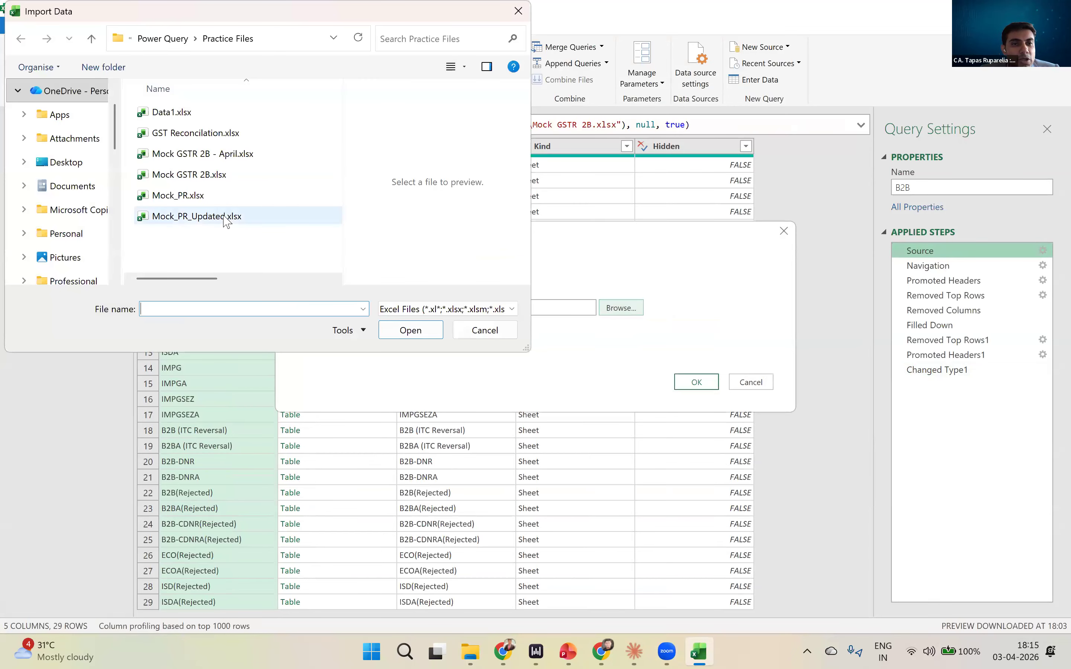
click(229, 156)
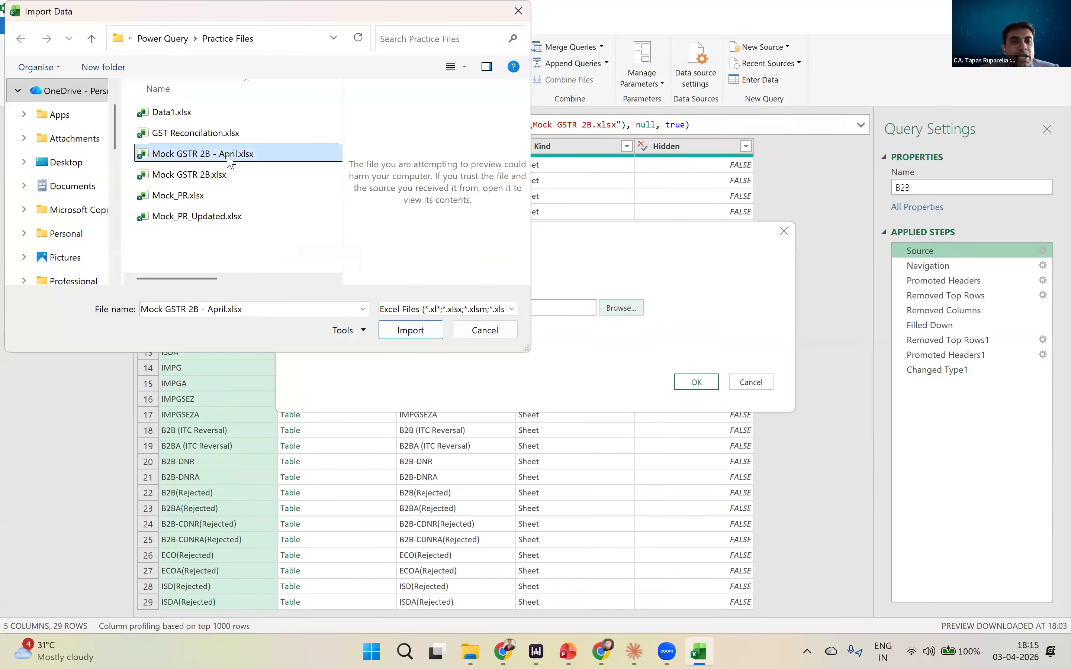
click(401, 333)
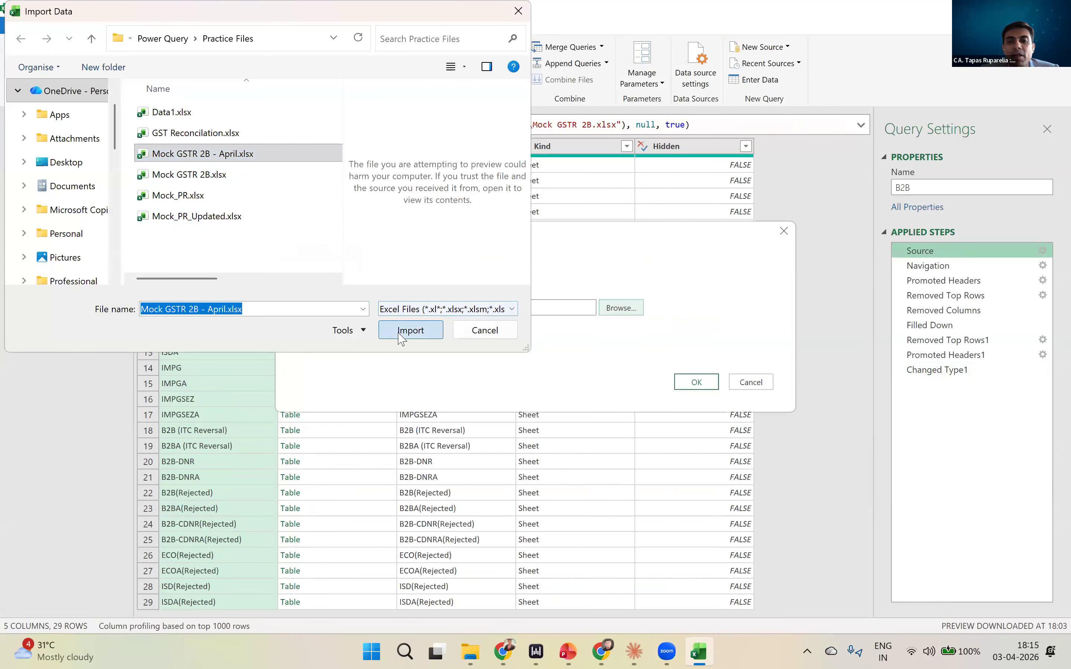
click(696, 383)
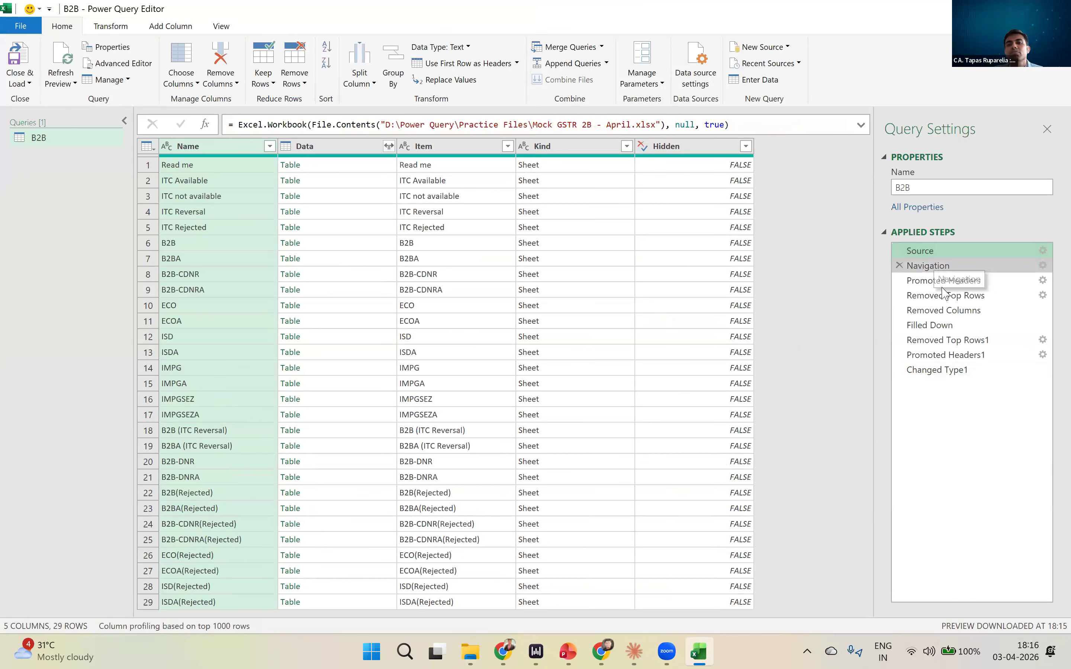
- Review the B2B query's Navigation, Removed Top Rows and Changed Type1 steps with the new source, and load the query into the workbook
click(933, 266)
click(946, 295)
click(944, 370)
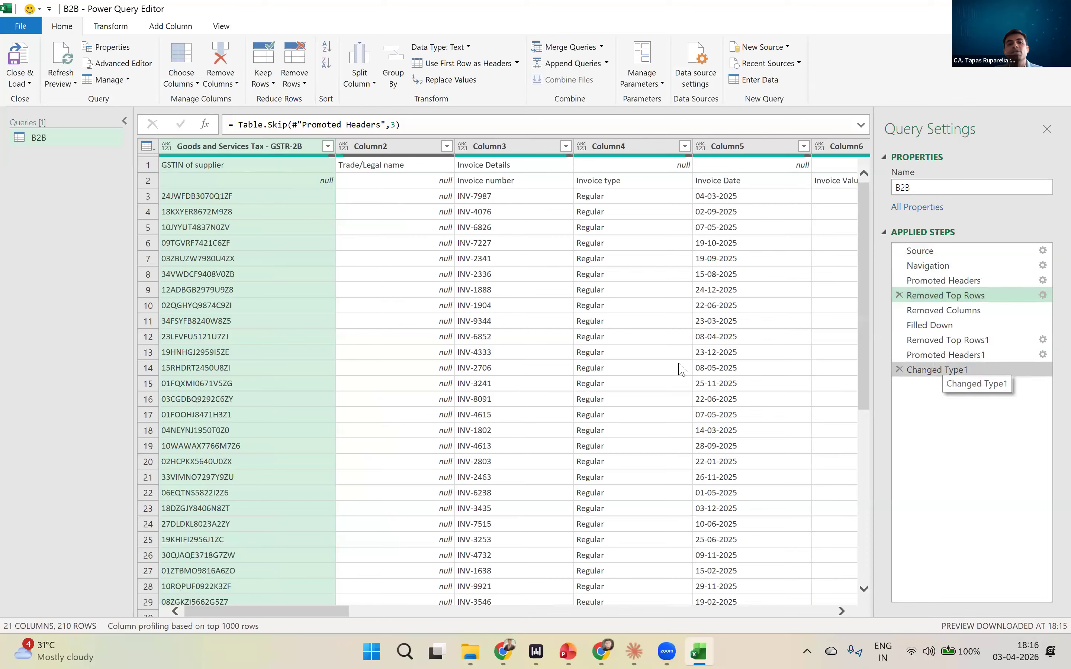
click(25, 61)
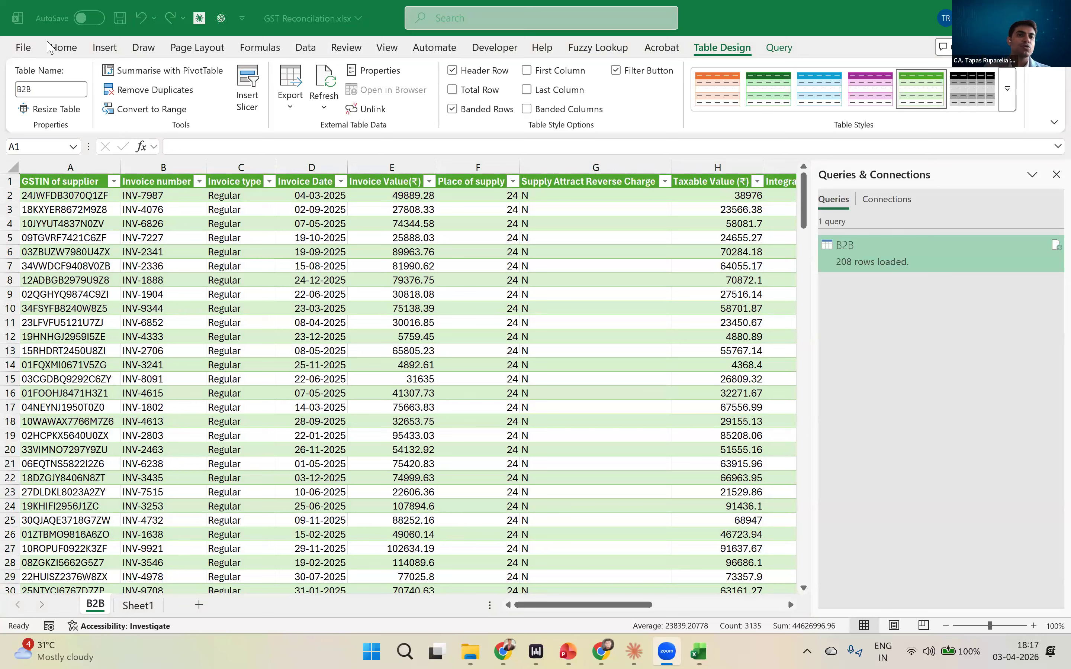
click(77, 55)
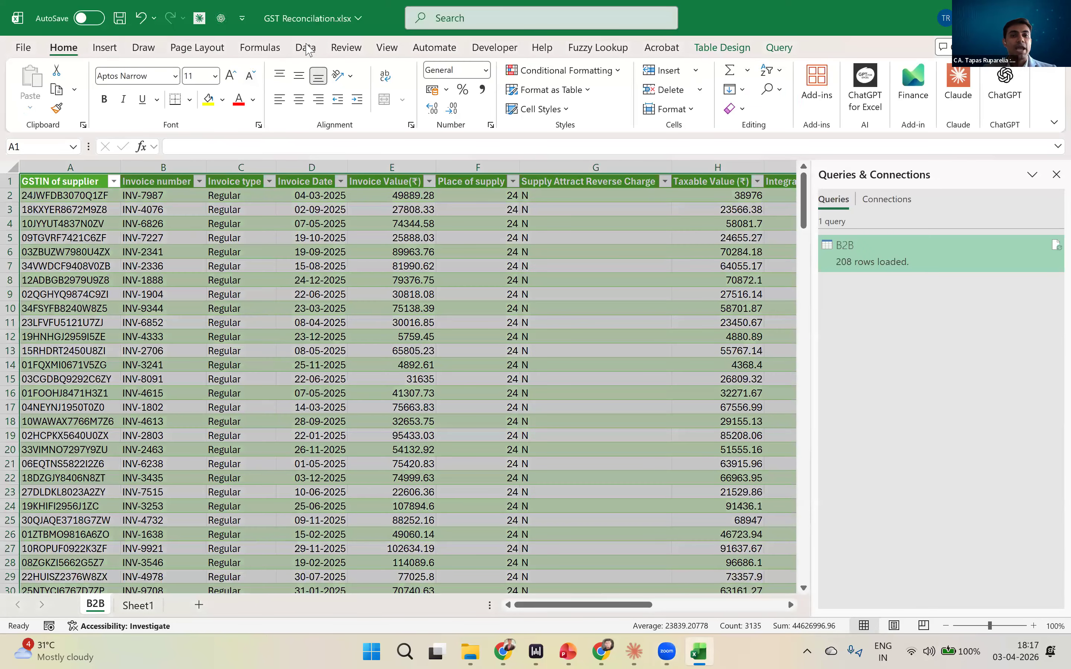
click(306, 47)
click(51, 106)
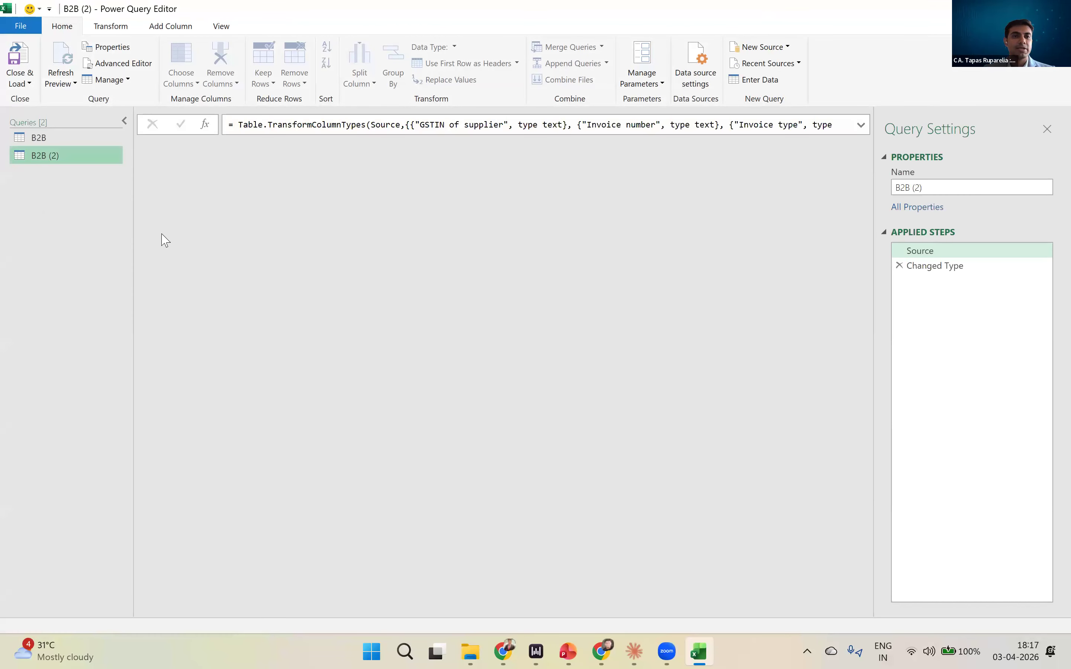
click(1058, 9)
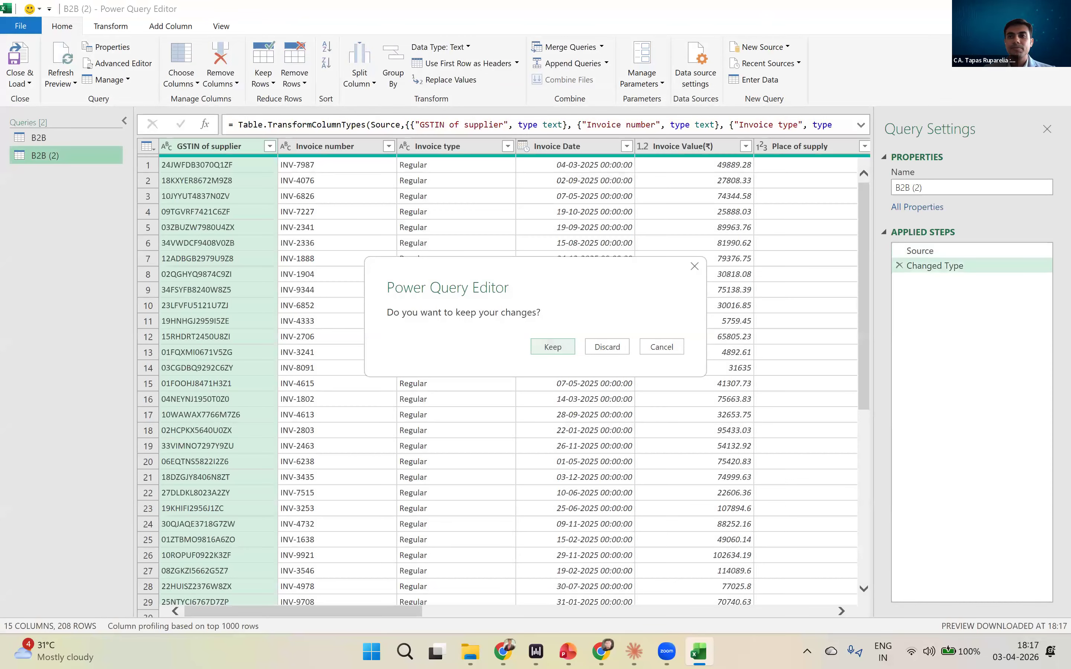
click(620, 348)
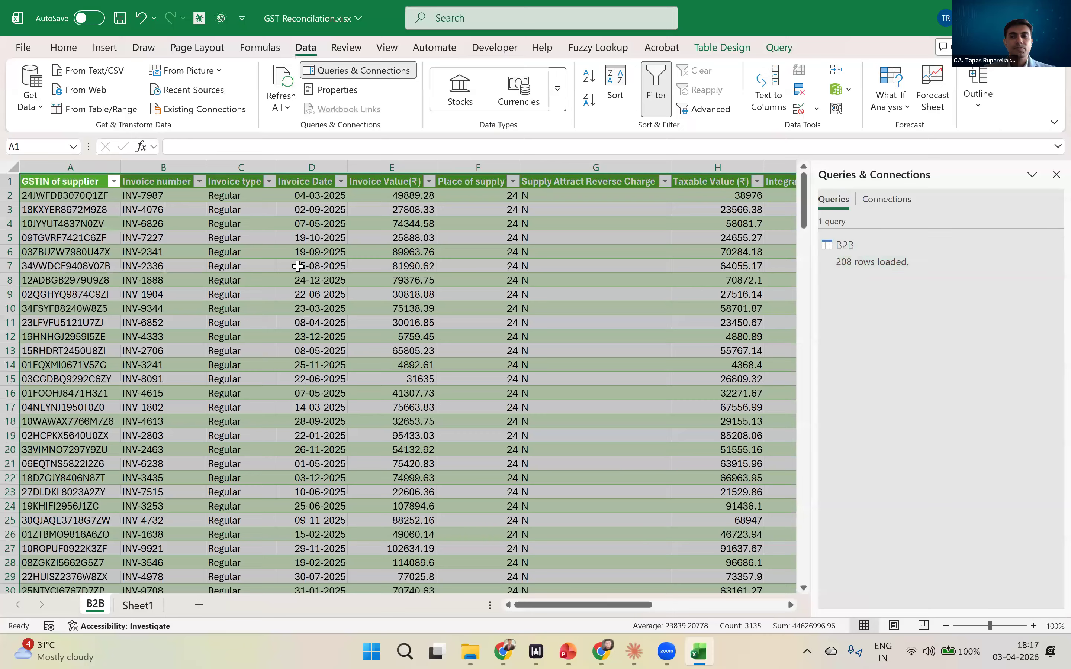
- Start importing the Excel workbook Mock_PR.xlsx from the Practice Files folder as a new data source
click(242, 264)
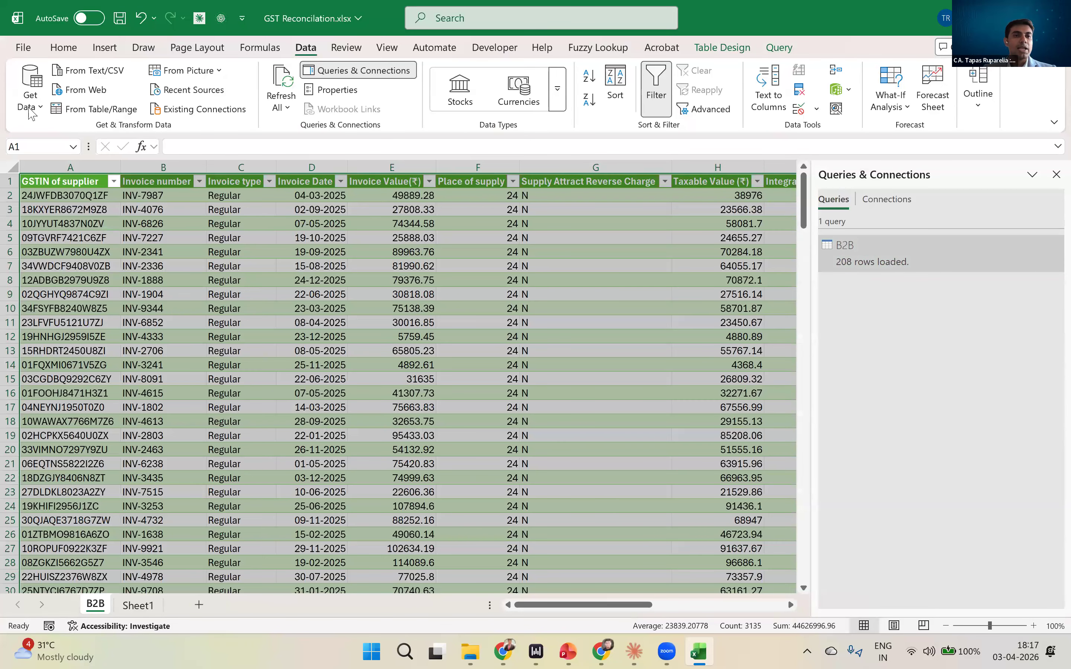
click(30, 95)
mouse_move(76, 173)
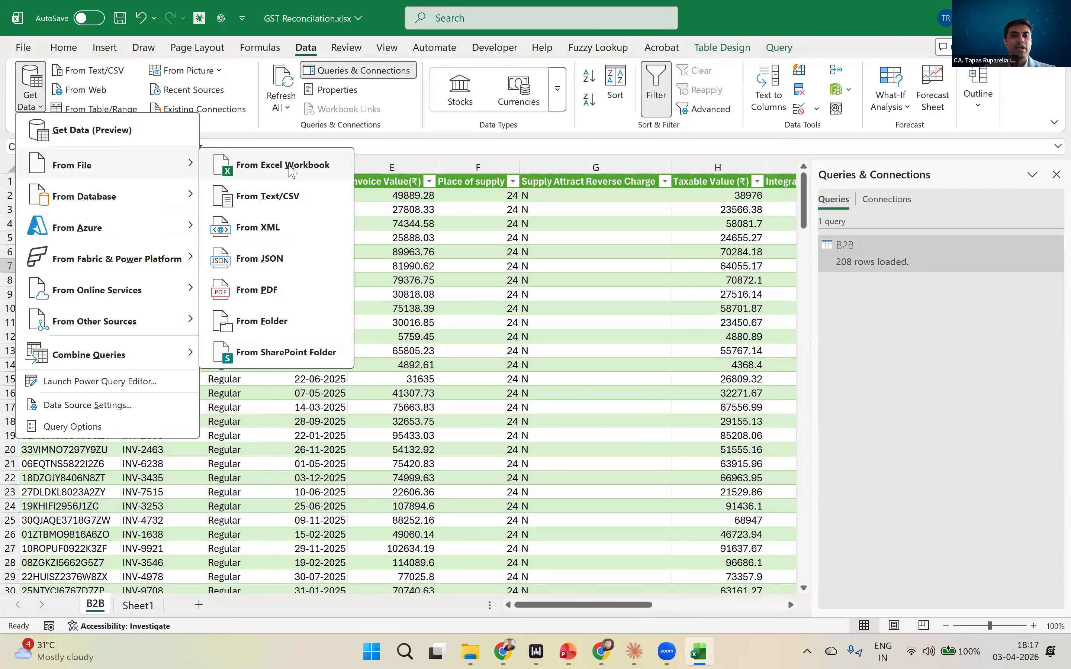
click(284, 164)
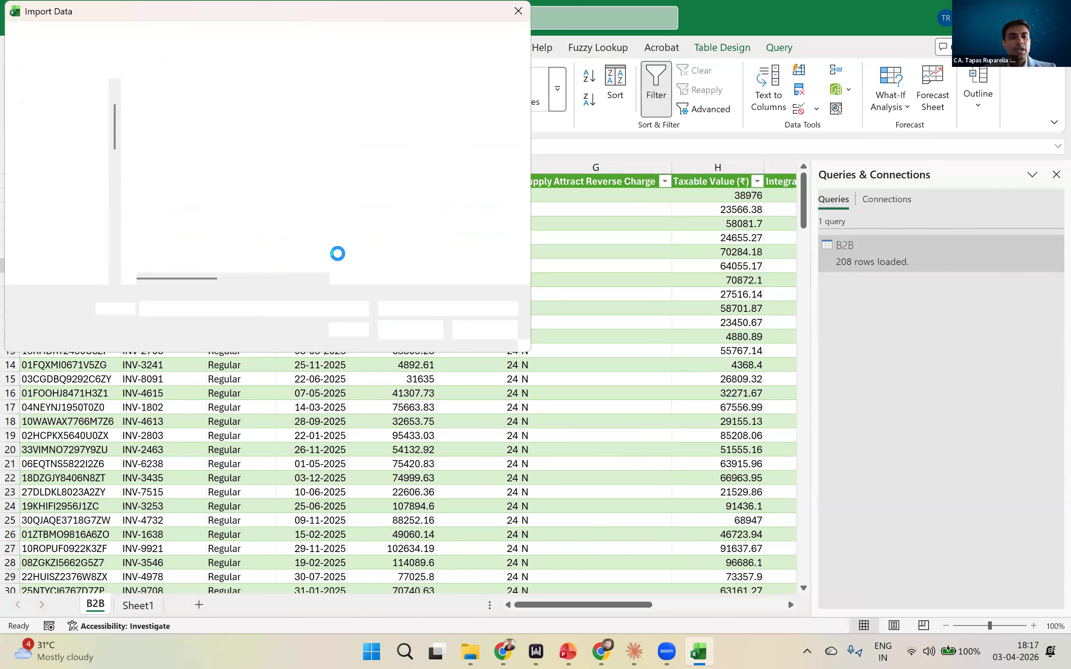
click(179, 195)
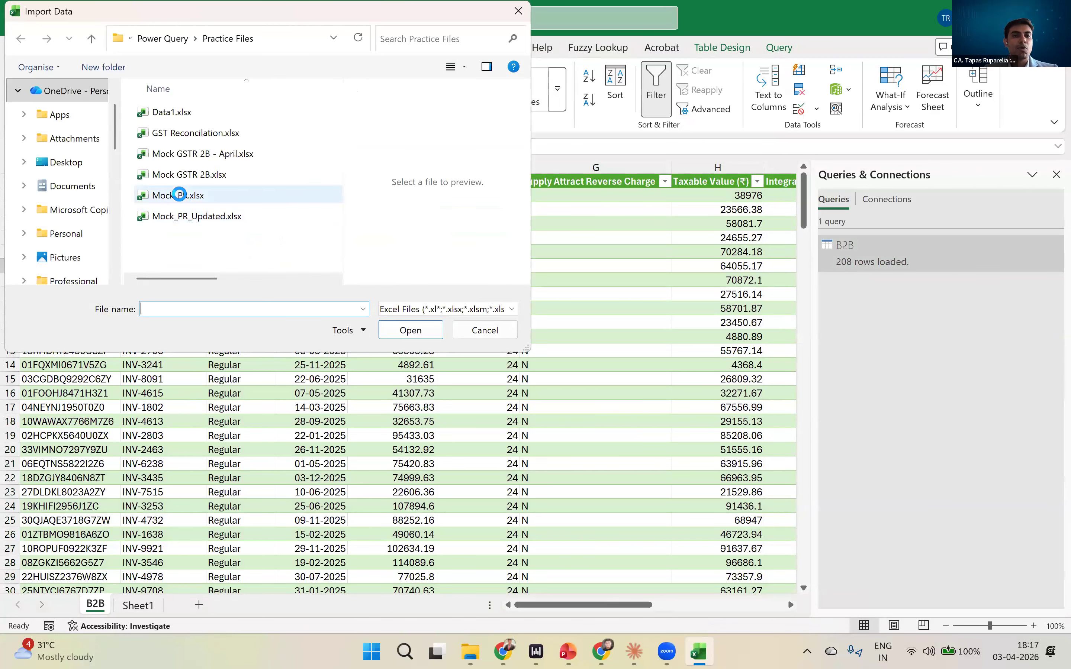
click(421, 330)
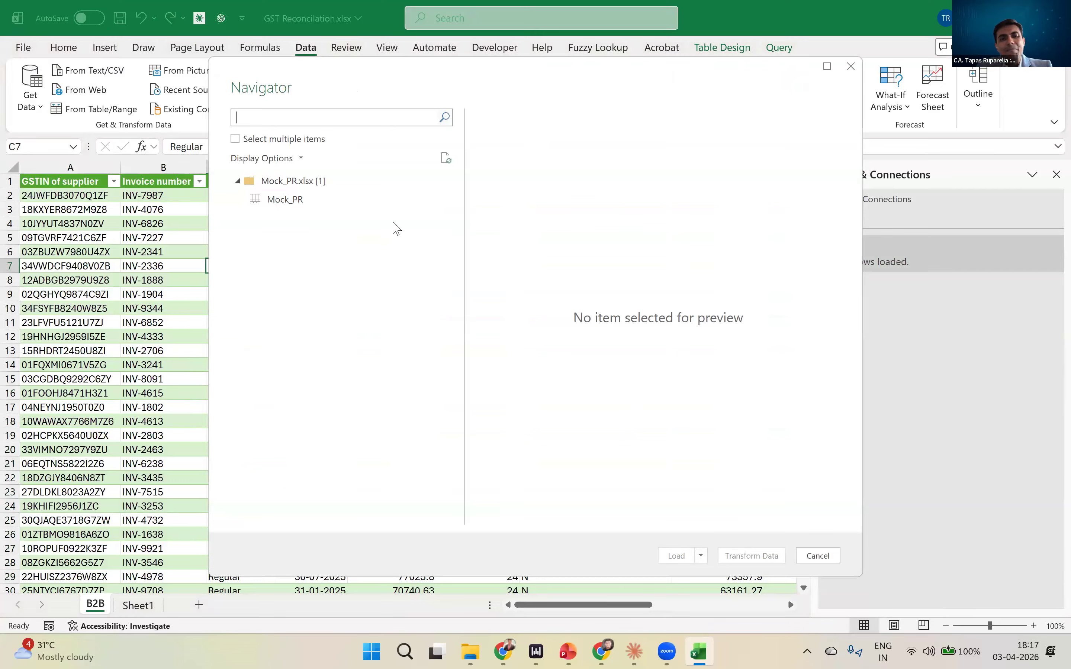
- Select the Mock_PR sheet, look over its columns in the preview and open it in Power Query Editor for transformation
click(292, 200)
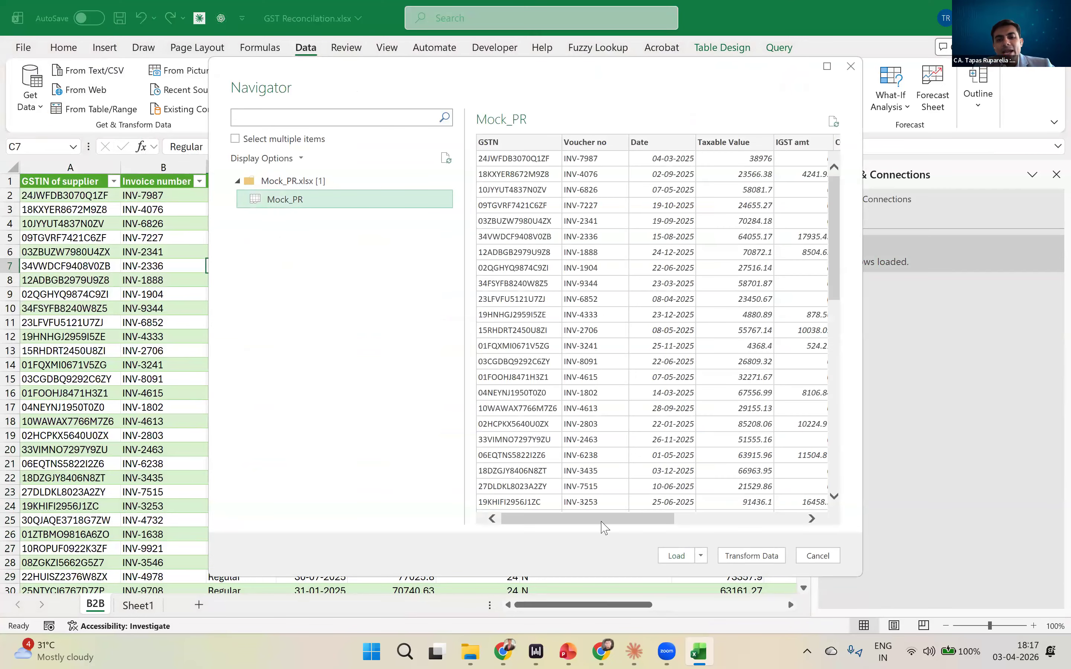
mouse_move(616, 515)
mouse_down()
mouse_move(814, 526)
mouse_move(563, 521)
mouse_move(727, 514)
mouse_move(598, 518)
mouse_up()
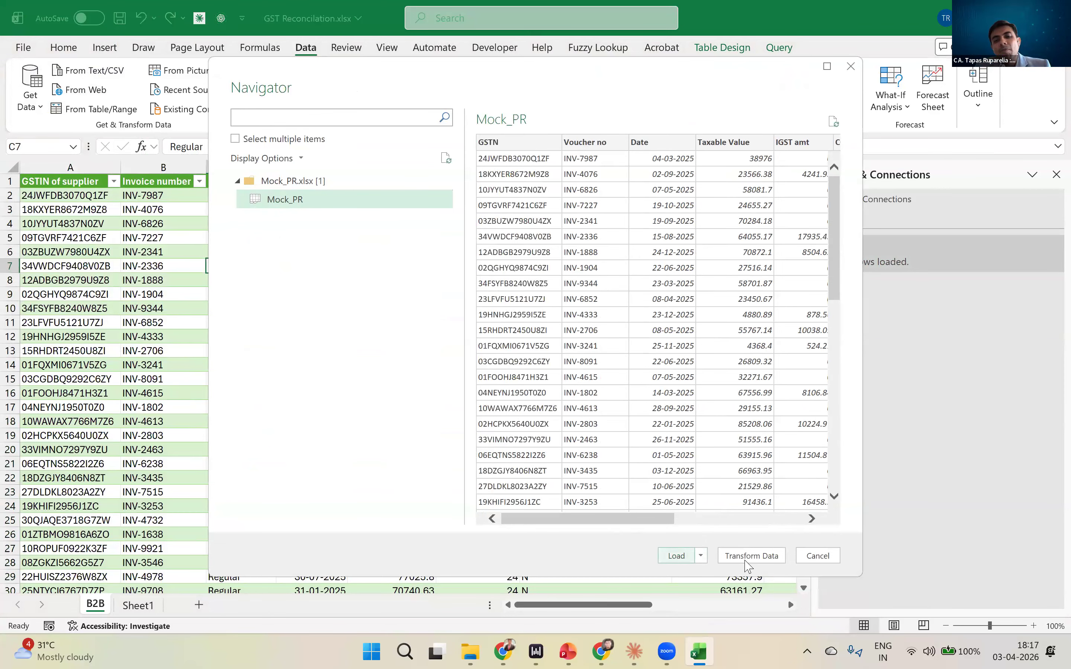
click(747, 565)
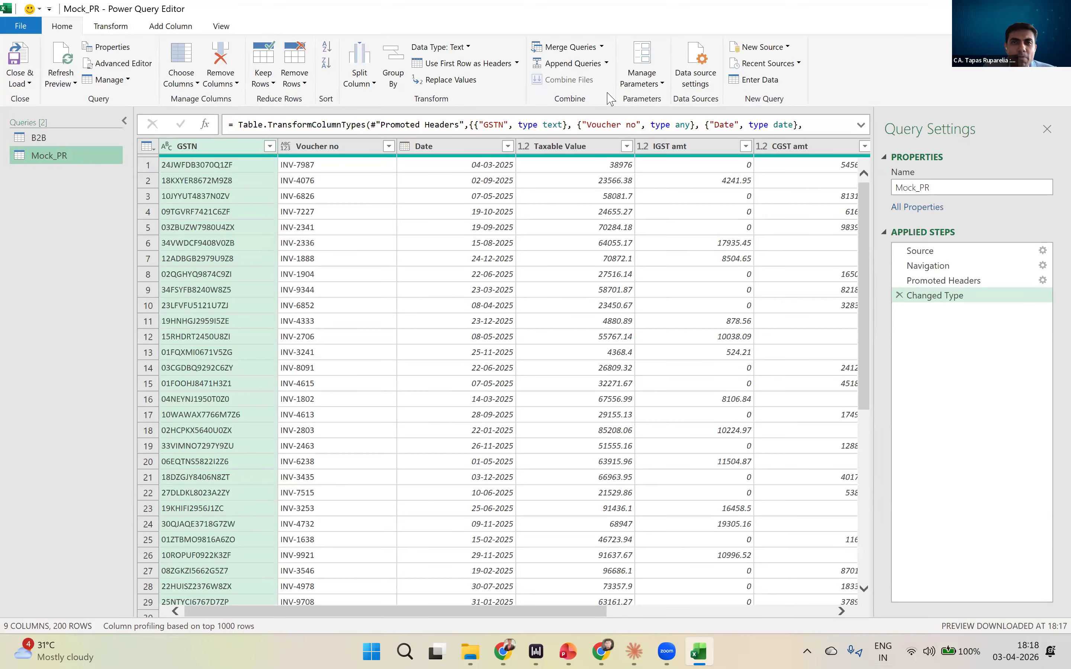
- Compare the columns of the B2B and Mock_PR queries, and rename the Mock_PR query as Purchase Register
click(47, 139)
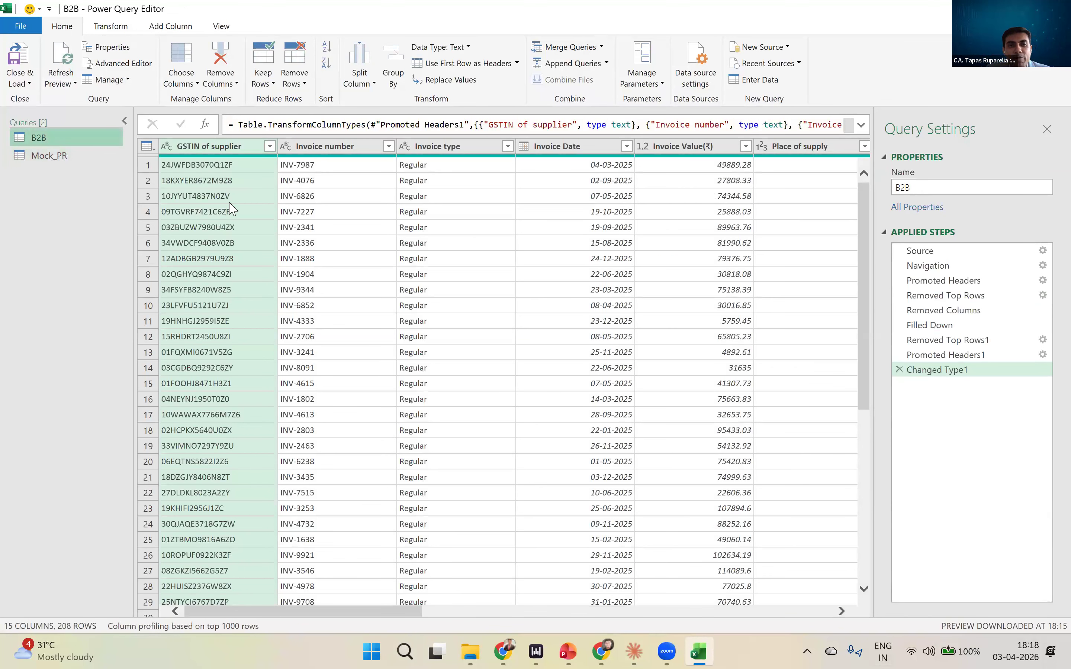
drag(322, 608, 386, 465)
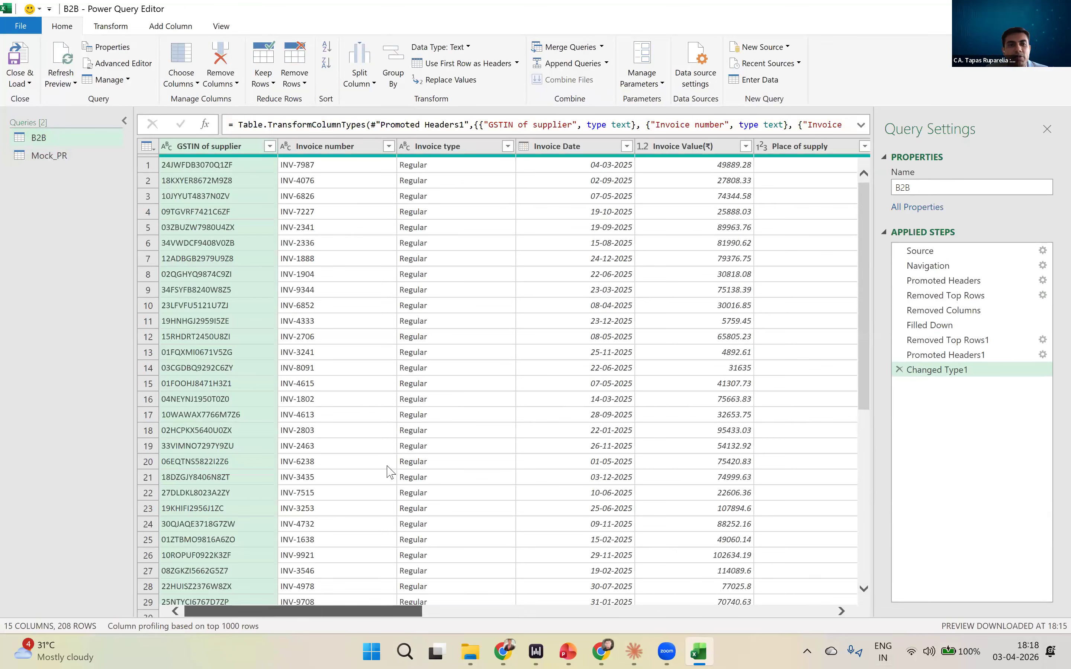
click(37, 156)
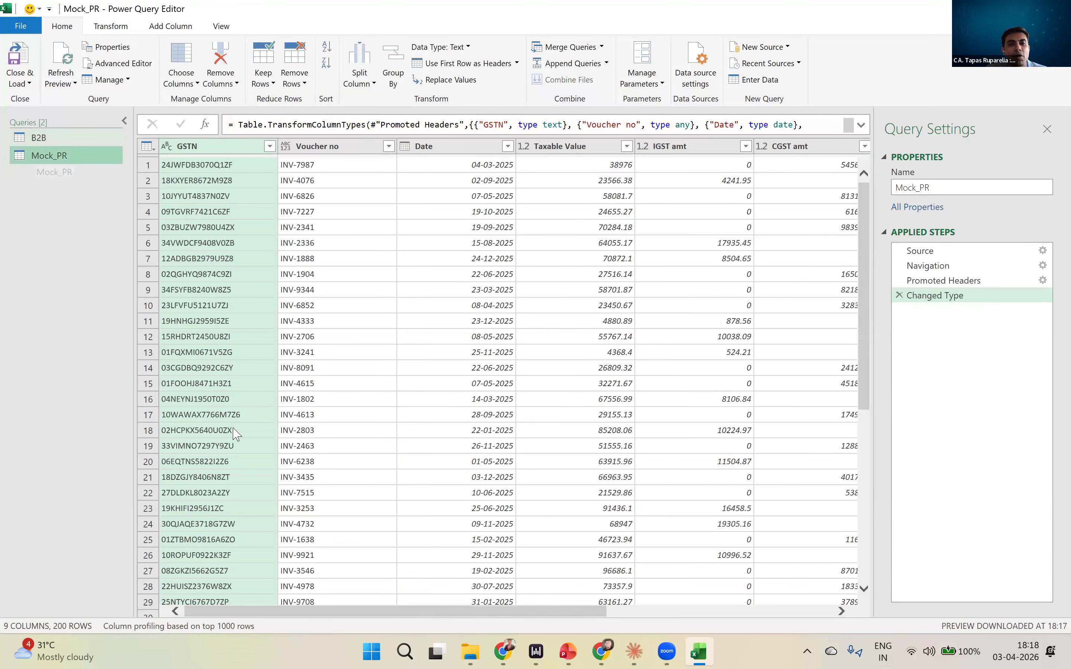
drag(277, 610, 216, 606)
click(943, 184)
key(ctrl+a)
text(Purchase )
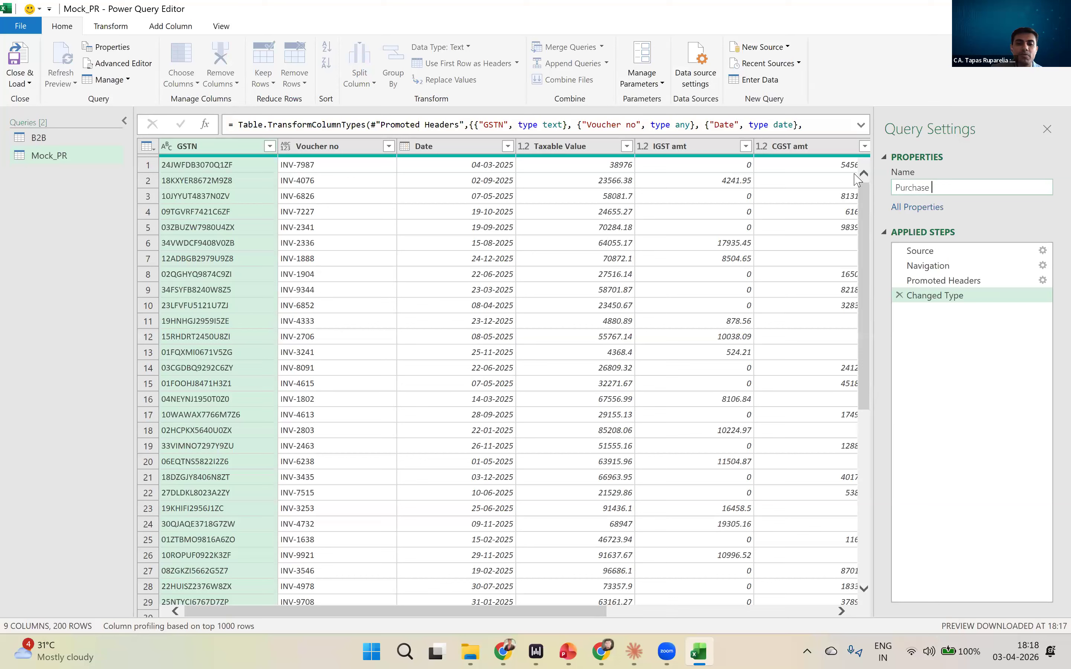
text(Register)
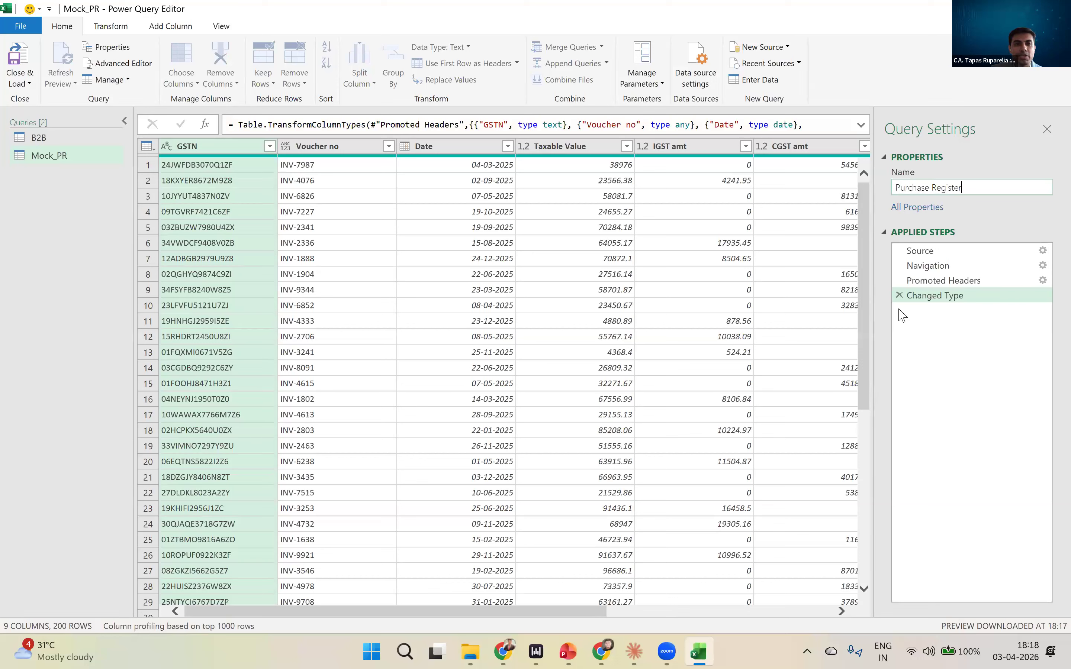
key(Return)
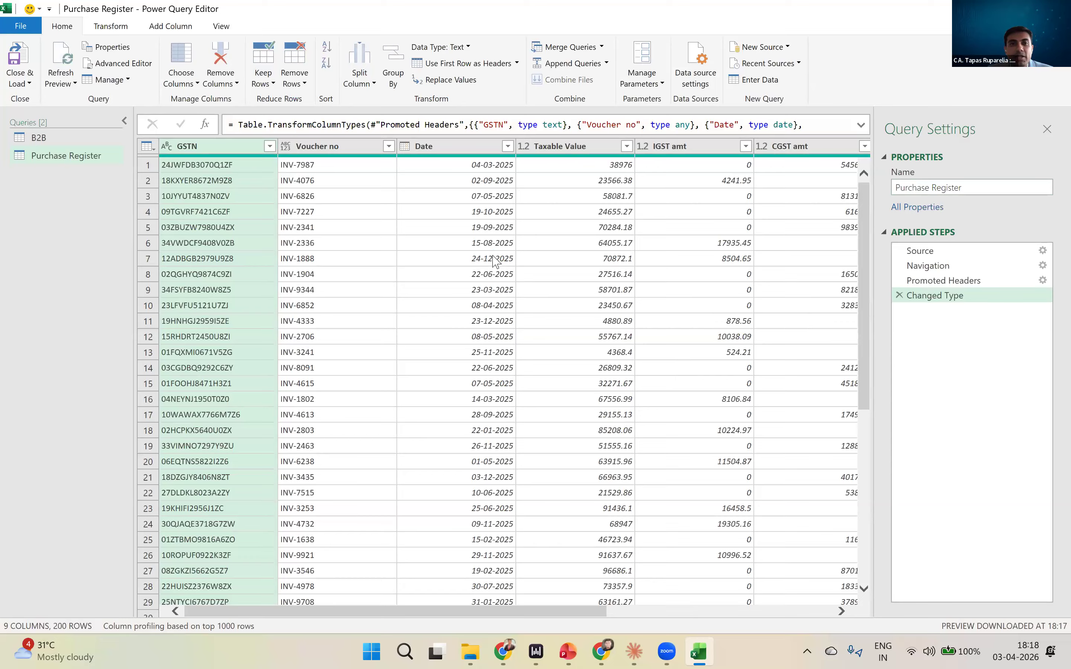
- Start merging queries as a new query, with Purchase Register as the first table and B2B as the second
click(62, 159)
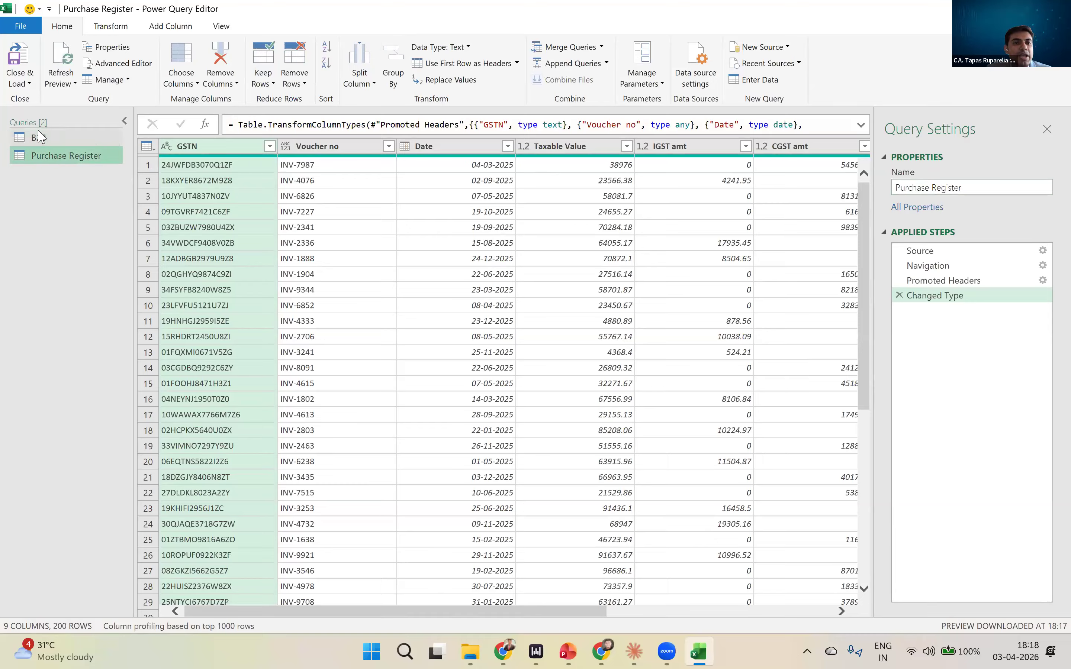
click(40, 137)
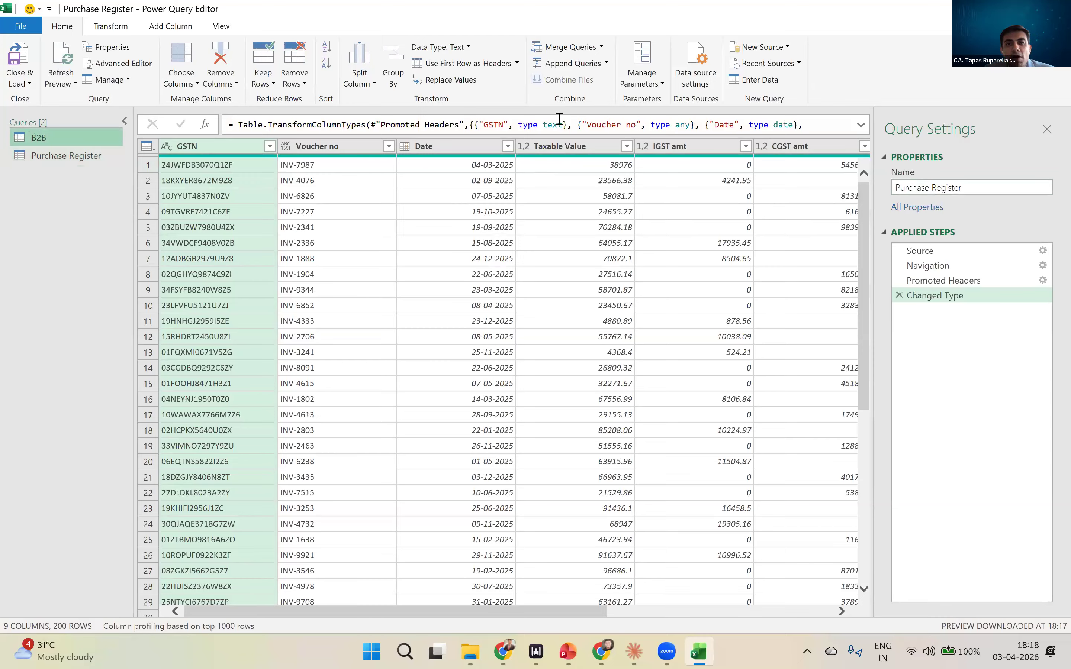
key(ctrl)
key(ctrl)
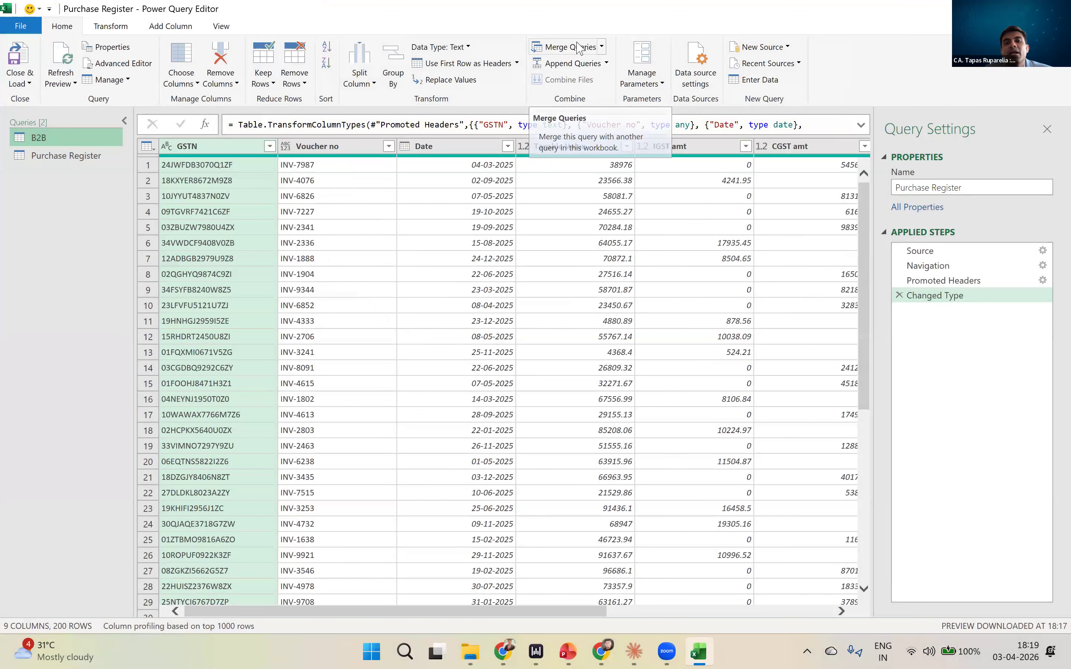
key(ctrl)
key(ctrl)
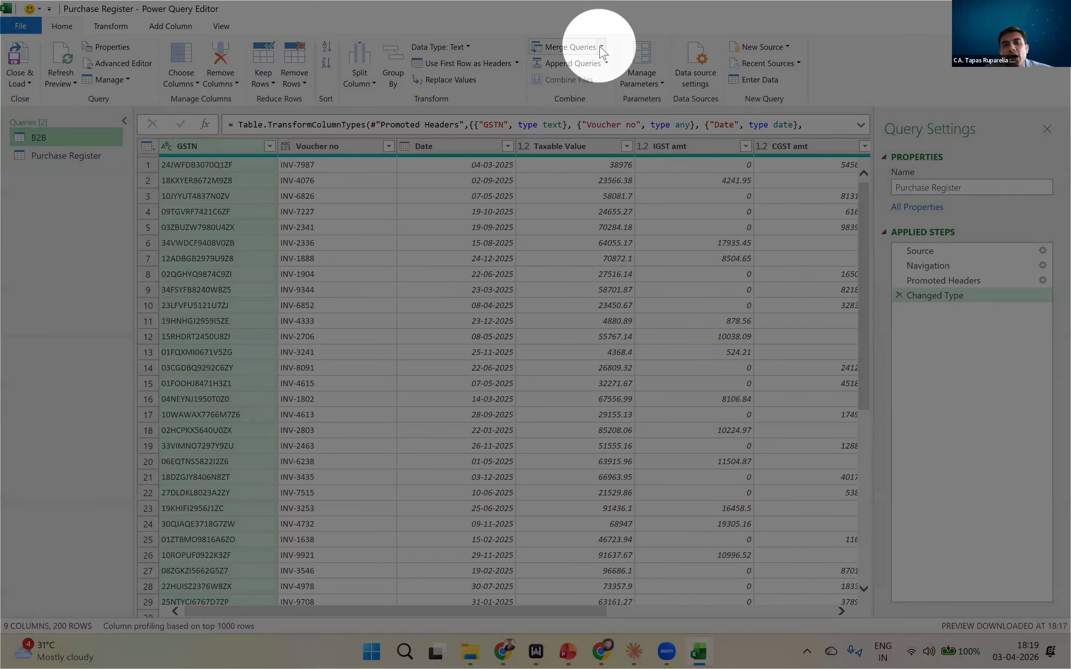
click(602, 48)
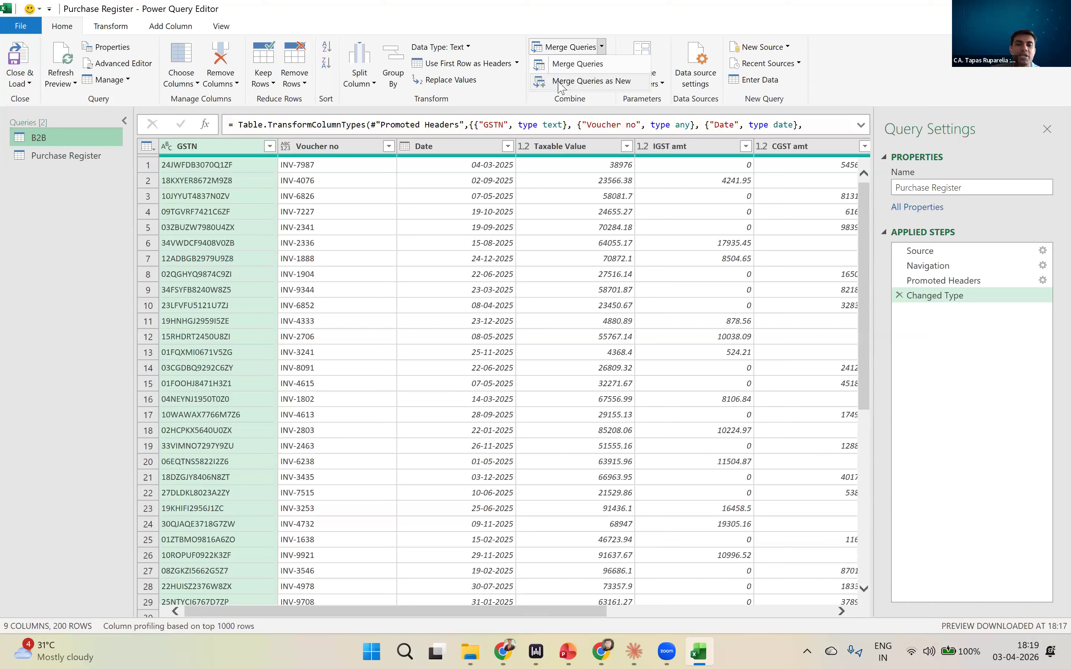
click(558, 82)
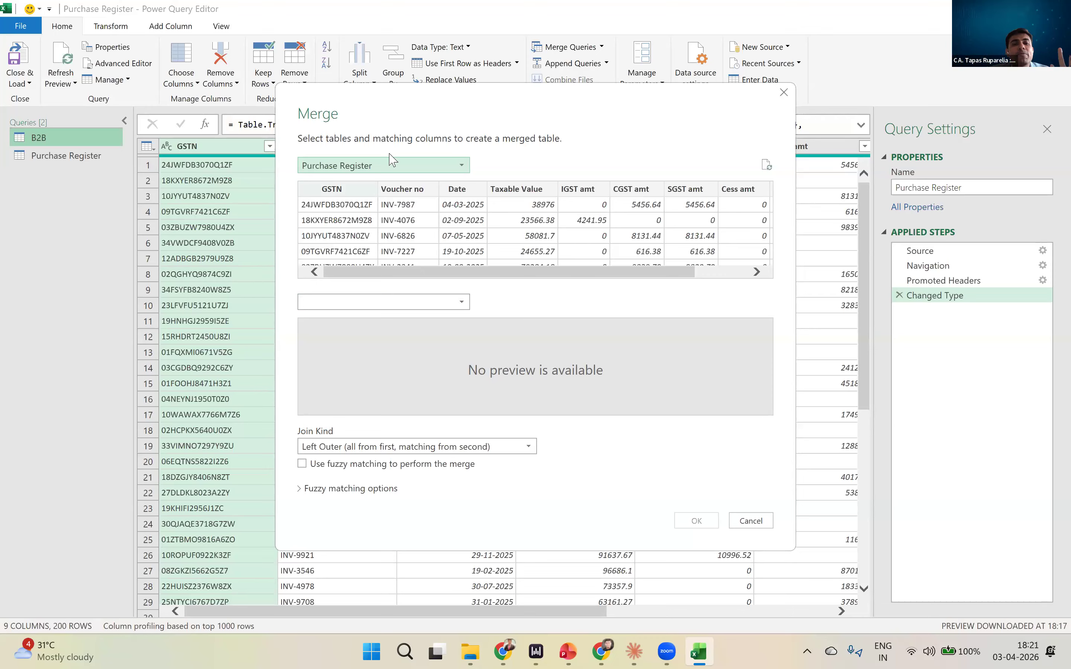
click(392, 168)
click(389, 167)
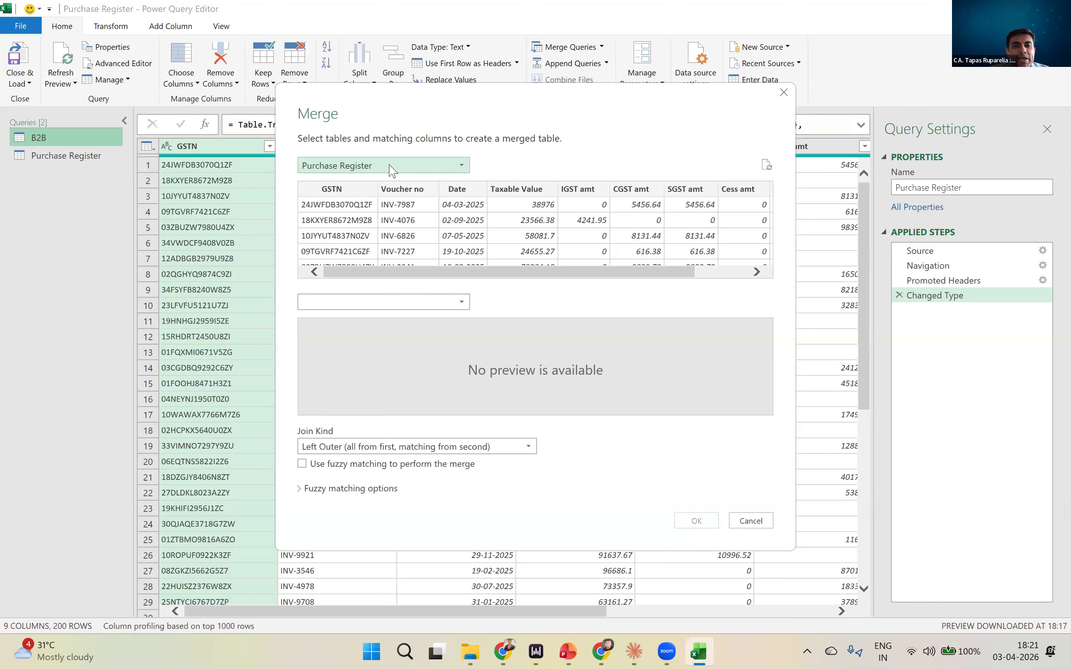
click(371, 305)
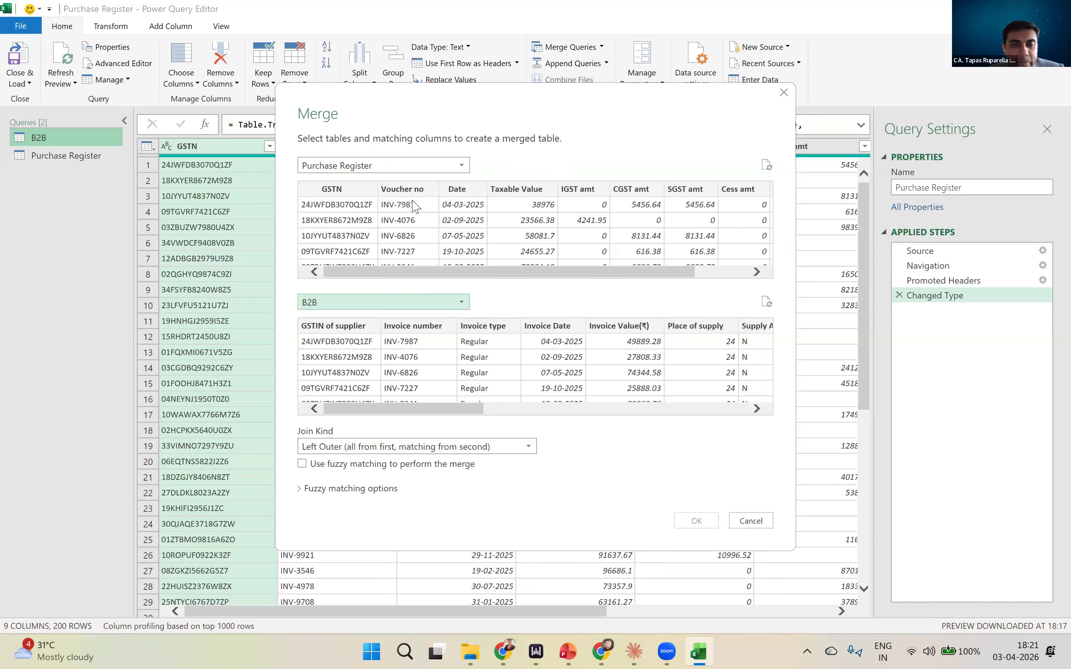
- Match GSTN in Purchase Register with GSTIN of supplier in B2B, and check how many rows match
click(352, 190)
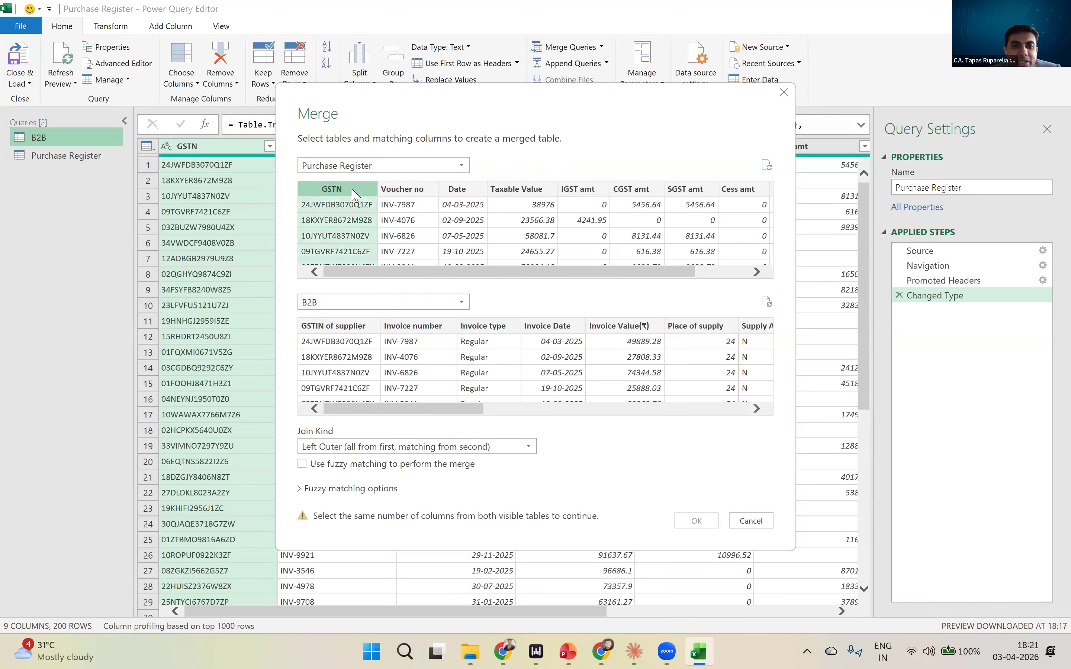
click(357, 330)
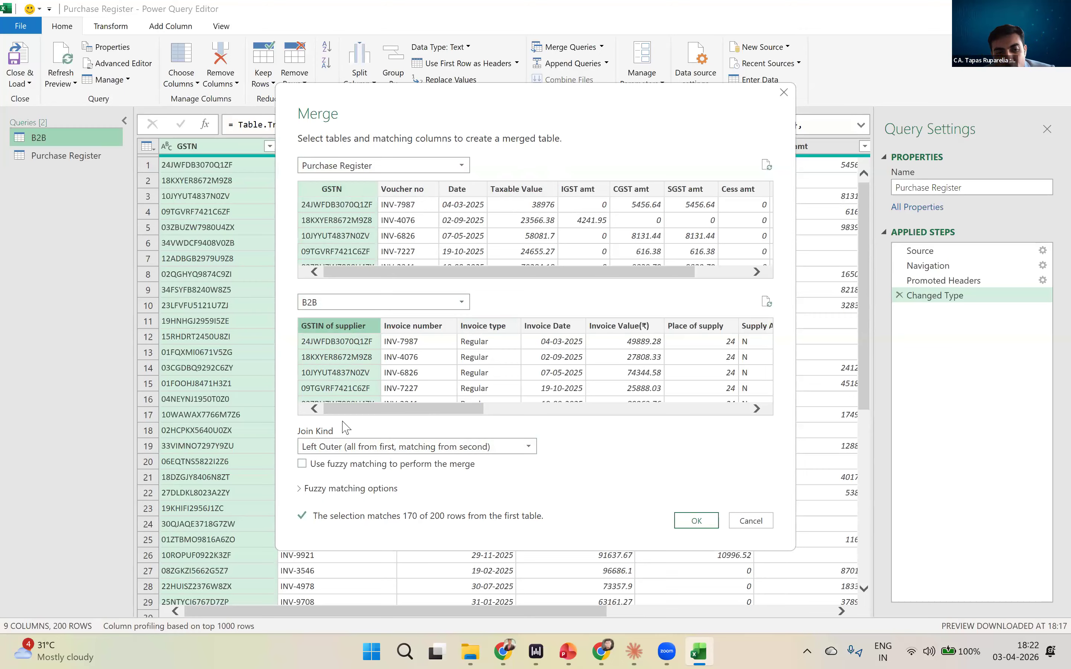
key(ctrl)
key(ctrl)
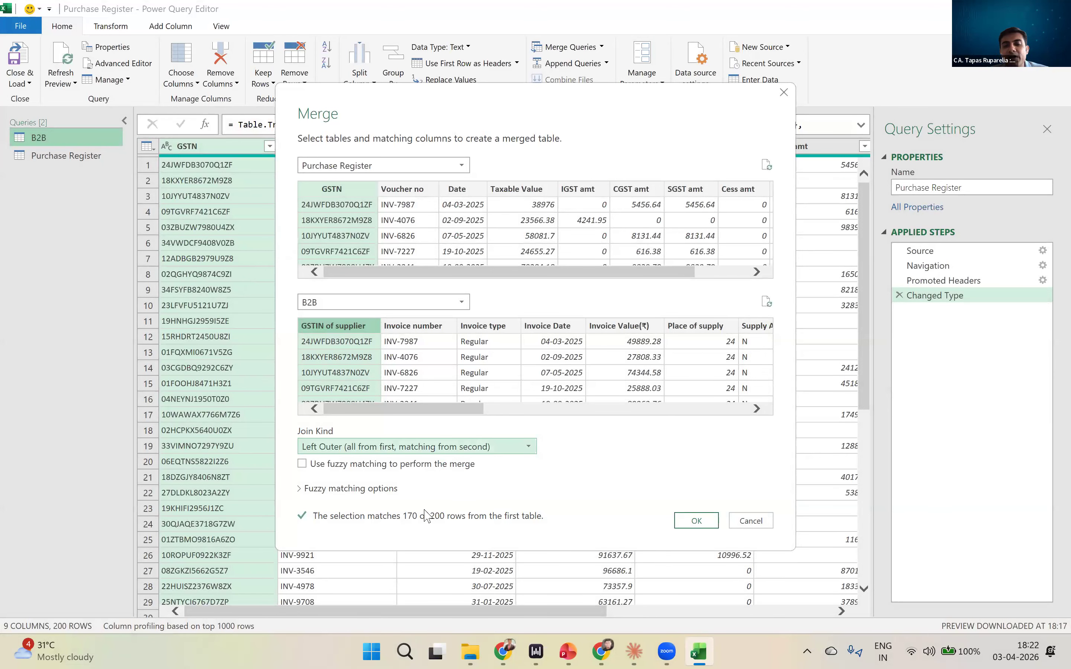
key(ctrl)
key(ctrl)
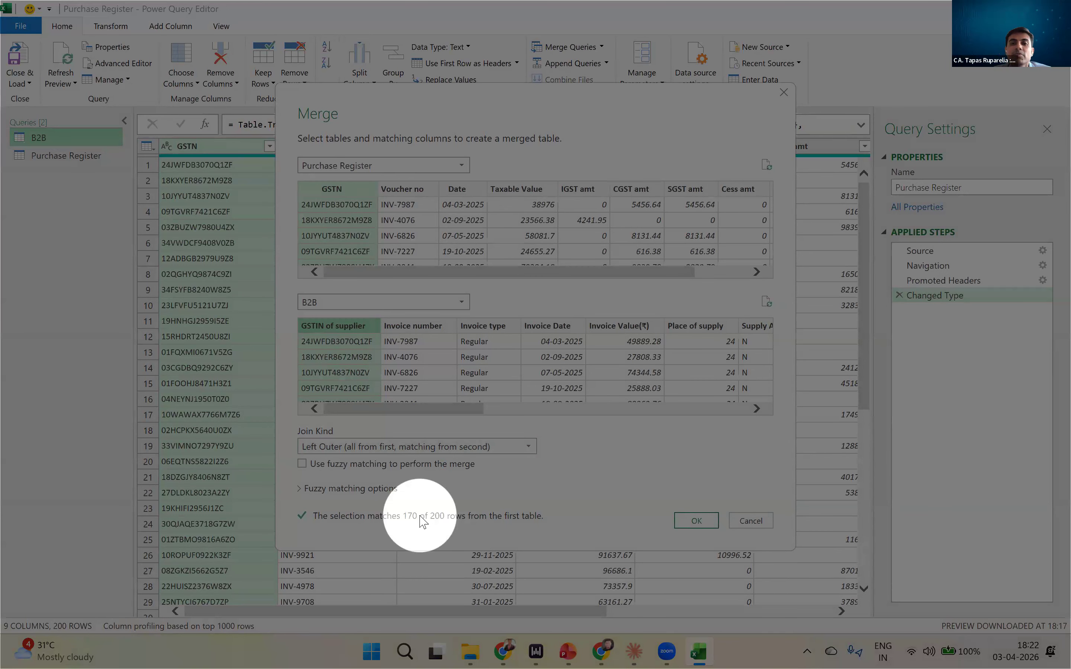
drag(459, 408, 387, 409)
click(386, 409)
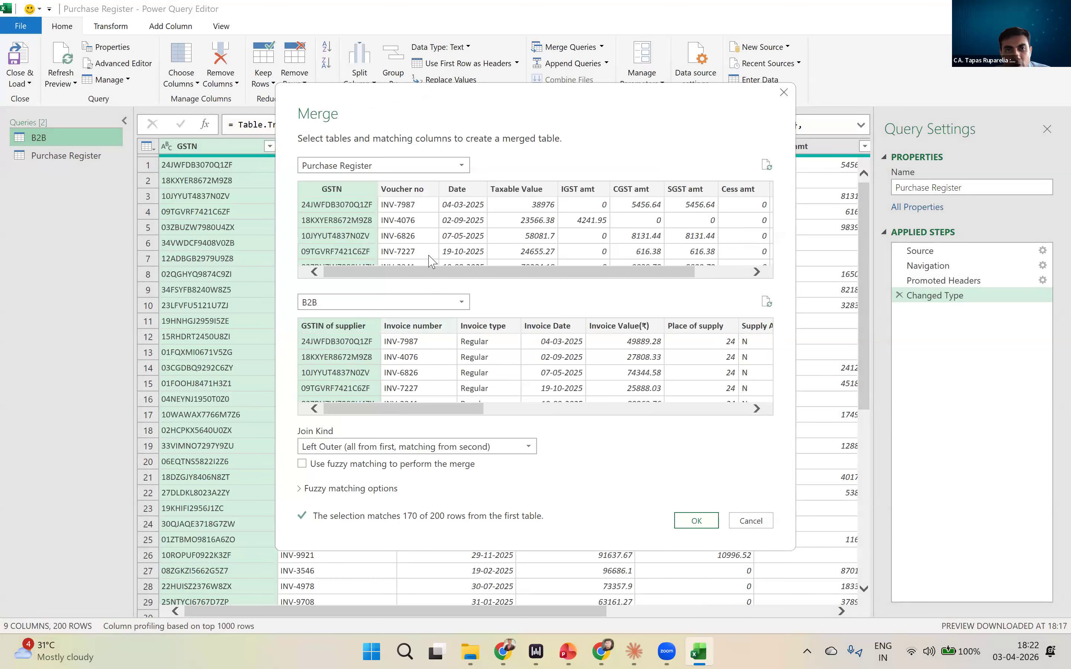
- Add Voucher no and Invoice number to the merge selection as the second pair of matching columns
ctrl+click(416, 202)
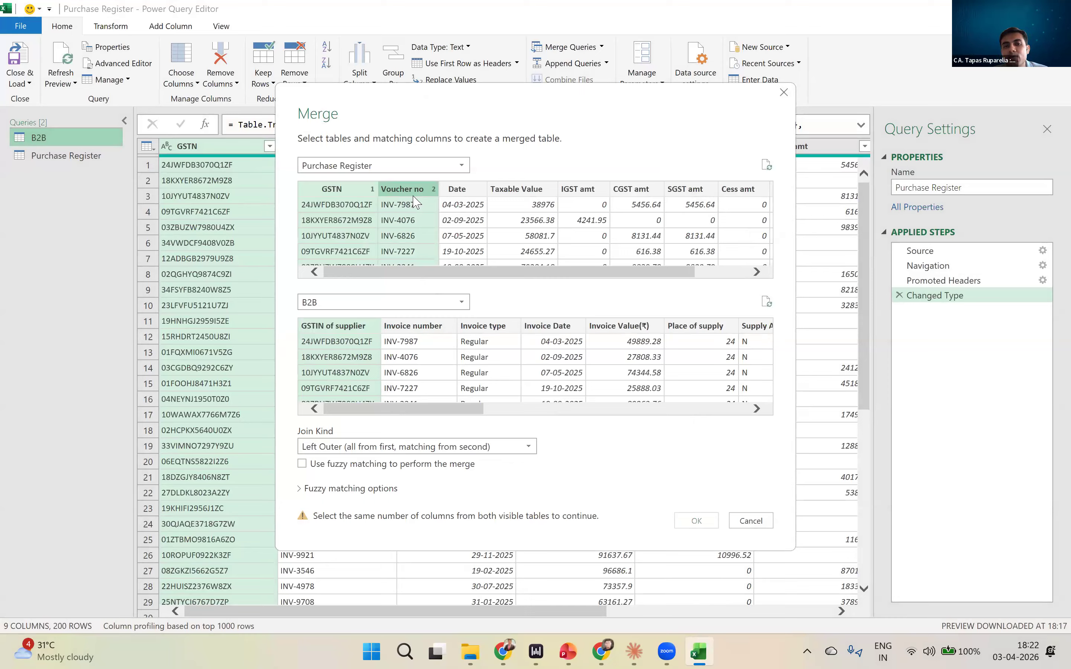
ctrl+click(420, 328)
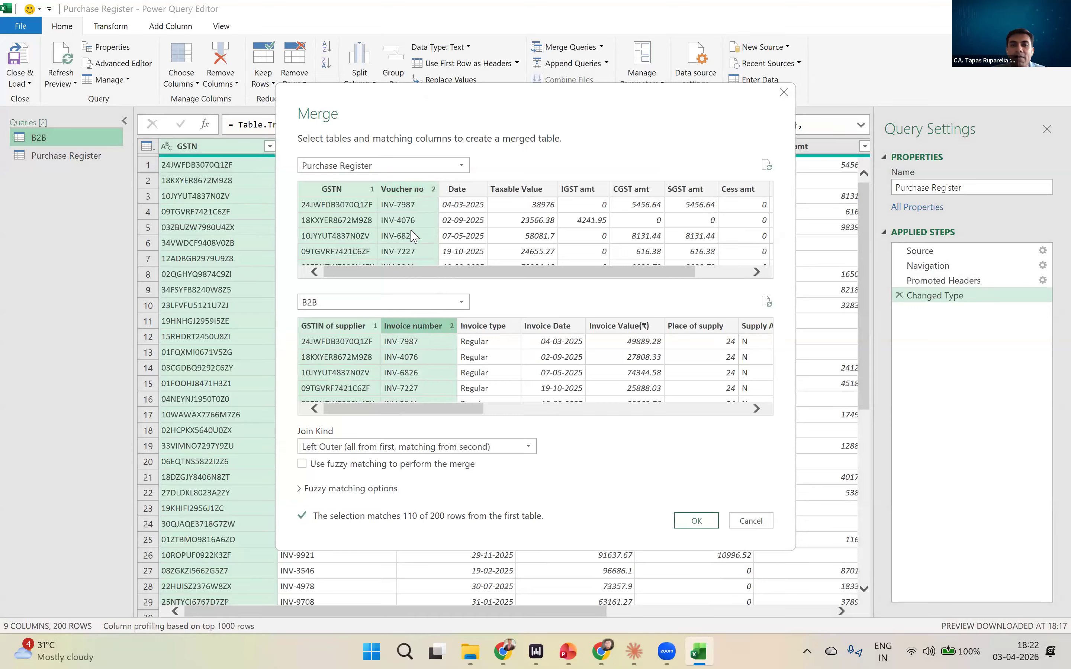
key(ctrl)
key(ctrl)
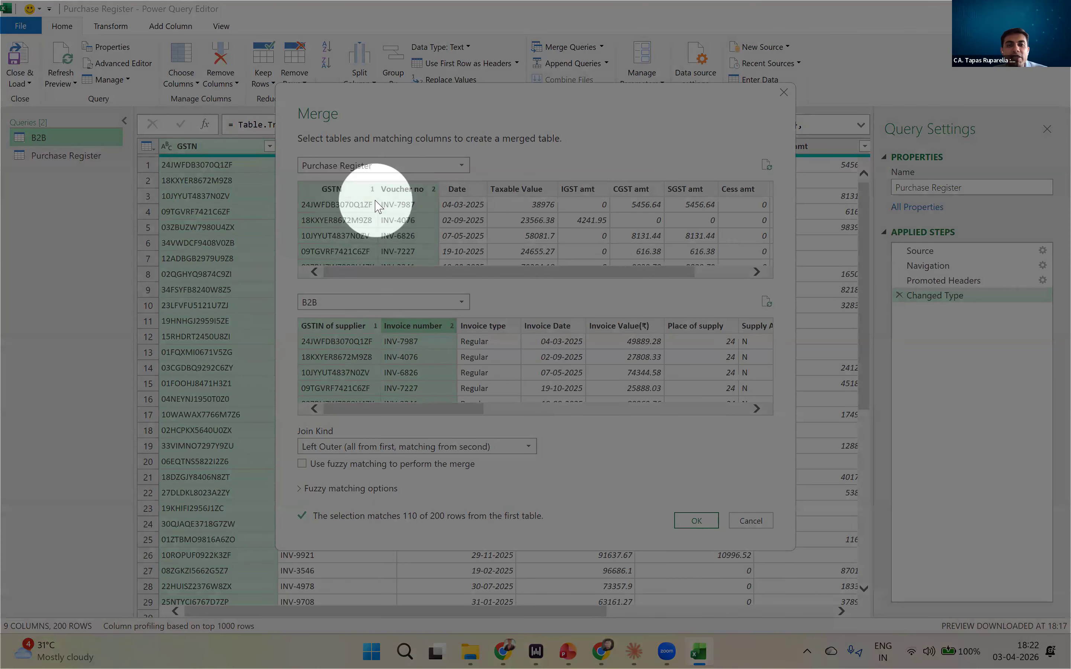
key(ctrl)
key(ctrl)
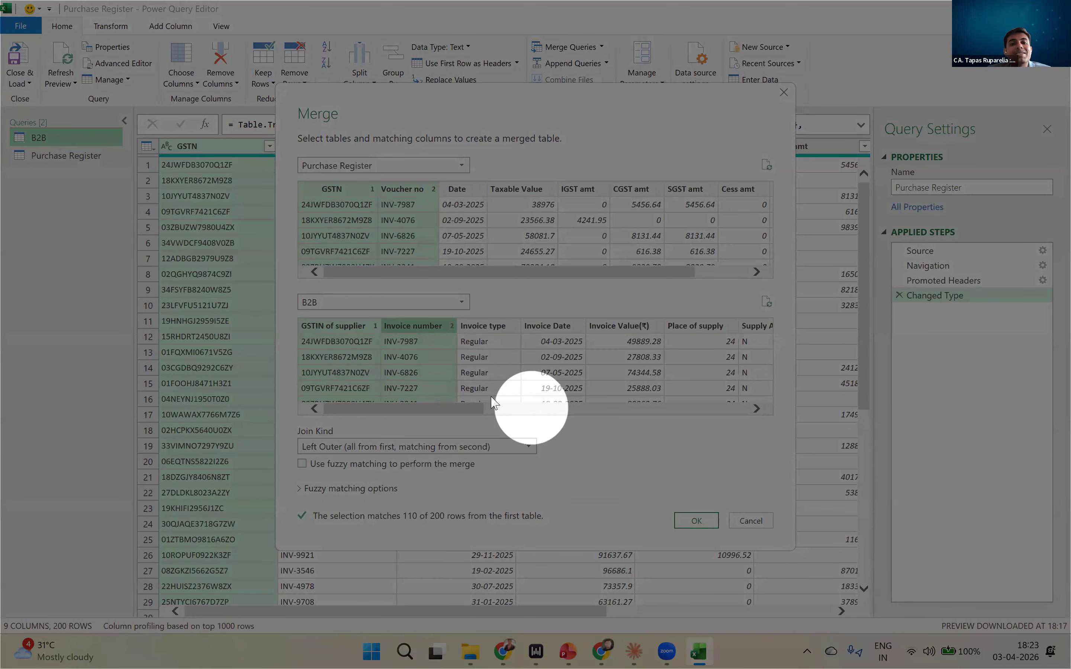
click(469, 409)
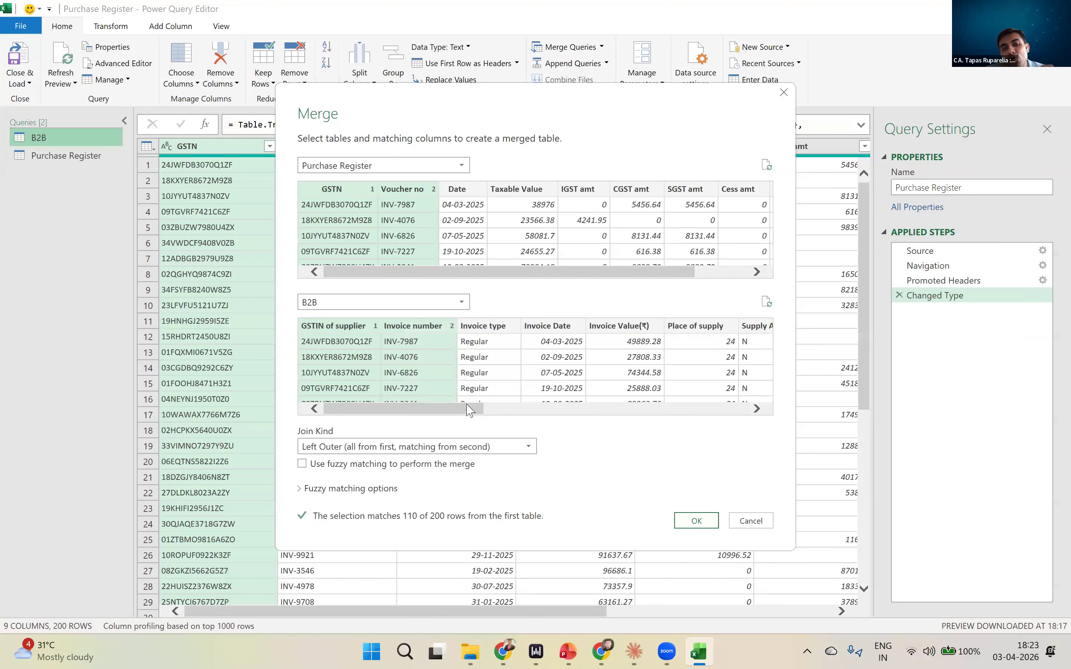
- Add B2B's Invoice Date and Purchase Register's Date to the merge selection as the third pair of matching columns
ctrl+click(534, 328)
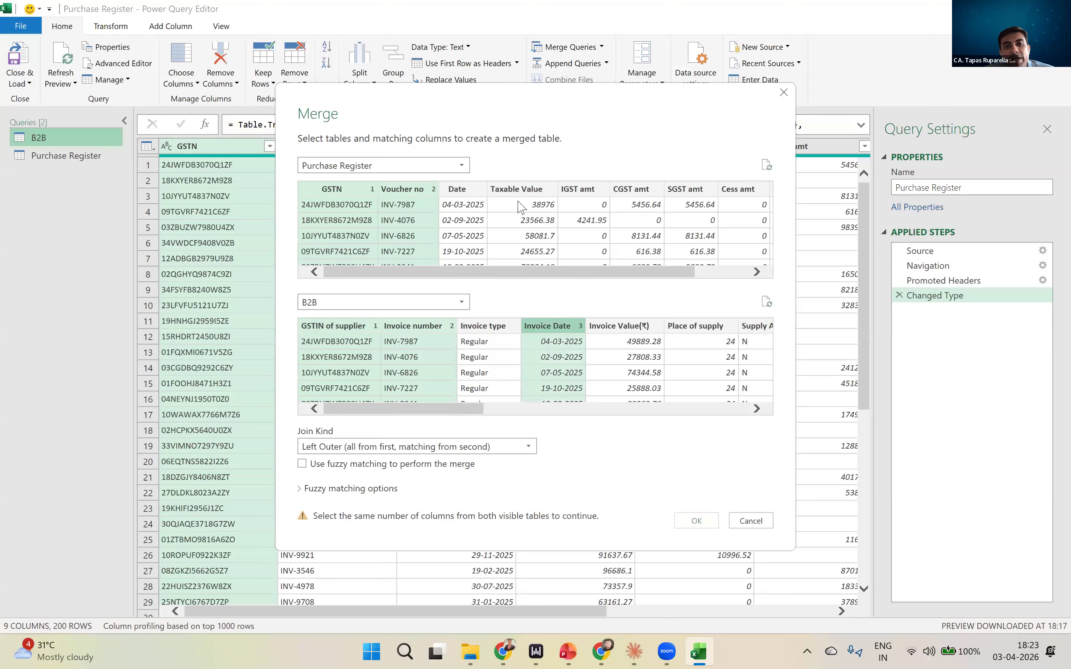
ctrl+click(482, 191)
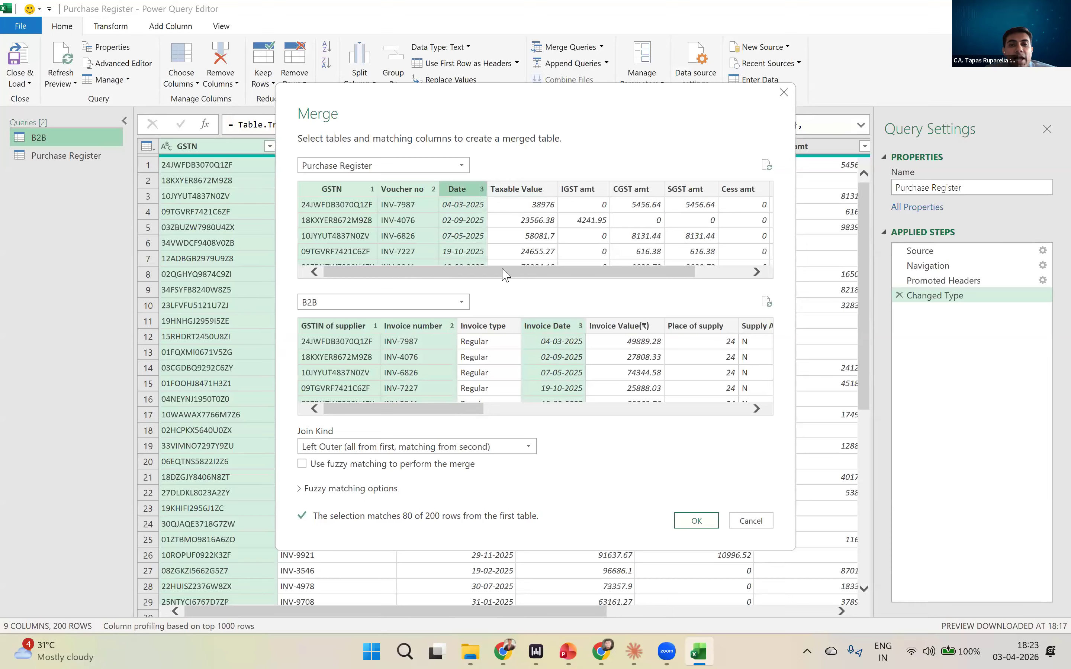
drag(509, 272, 538, 272)
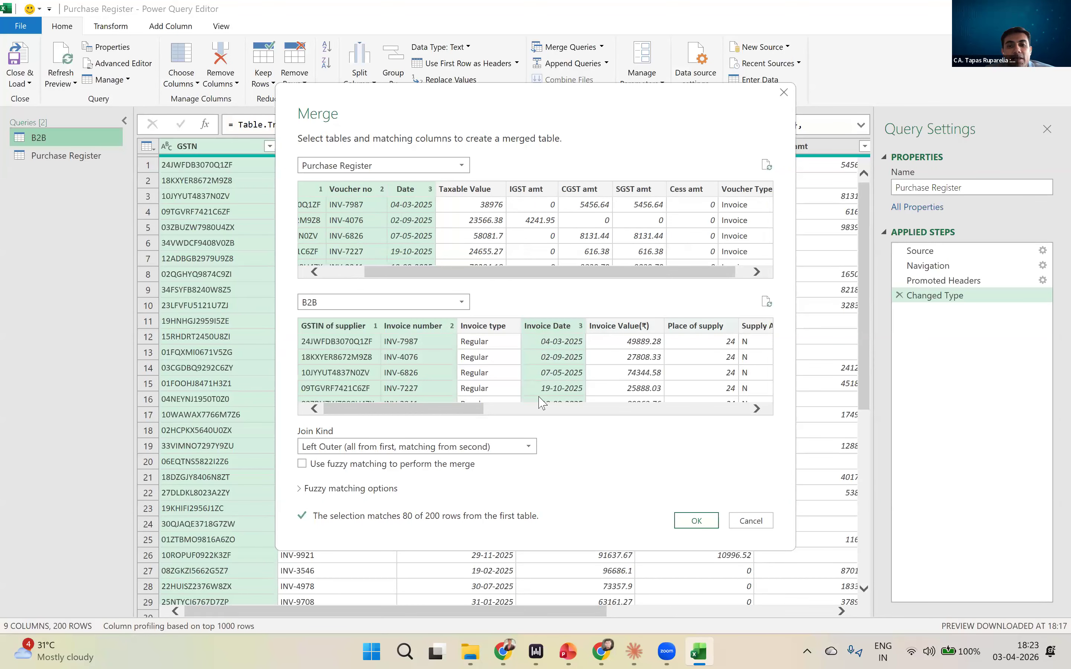
- Add B2B's Integrated, Central and State/UT Tax, paired with Purchase Register's IGST, CGST and SGST amt, as the fourth to sixth merge column pairs
drag(448, 411, 609, 408)
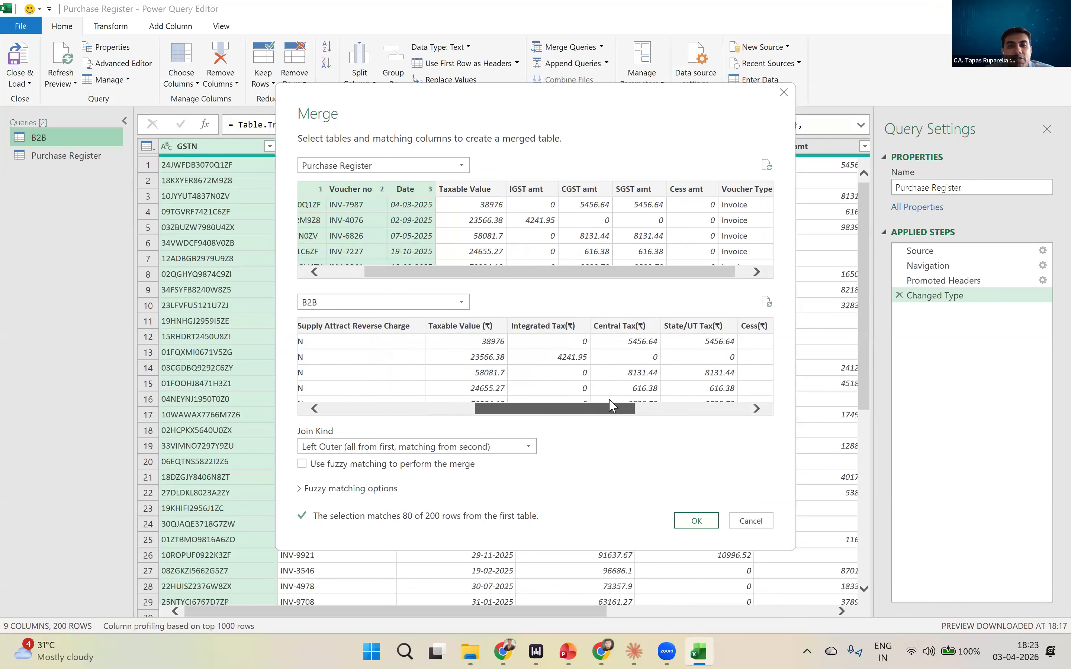
ctrl+click(526, 327)
ctrl+click(536, 195)
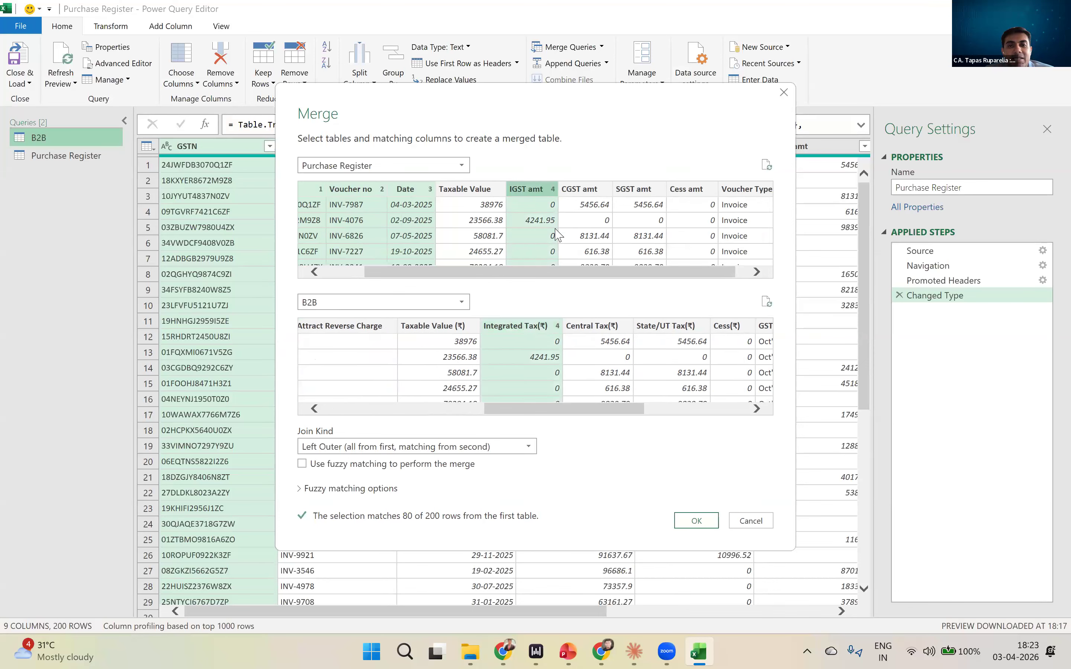
ctrl+click(593, 328)
ctrl+click(585, 190)
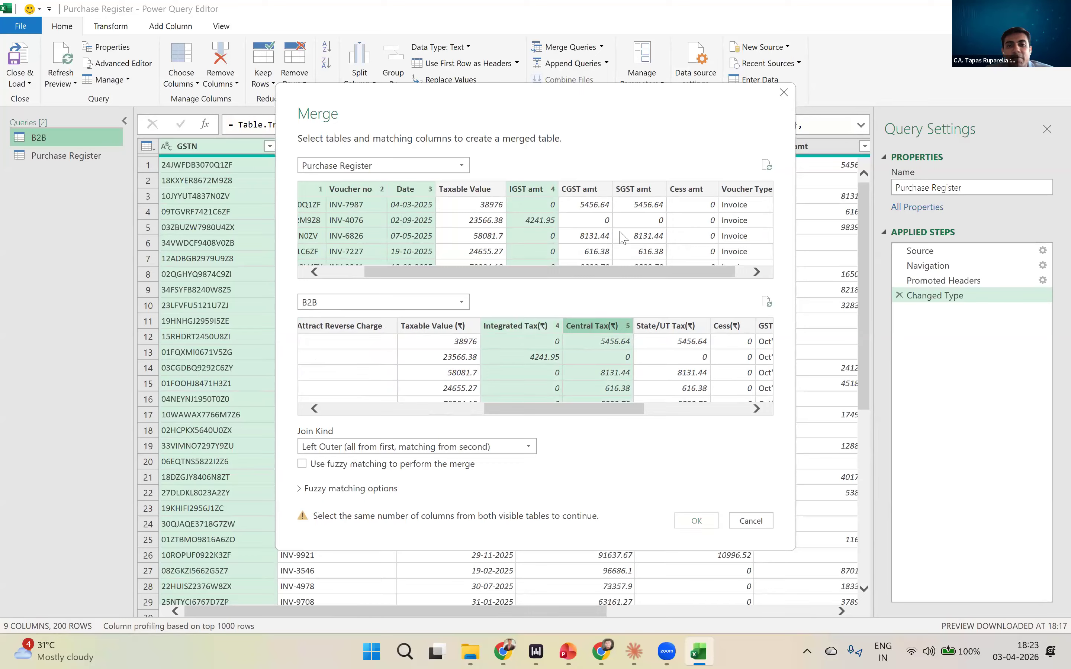
ctrl+click(666, 328)
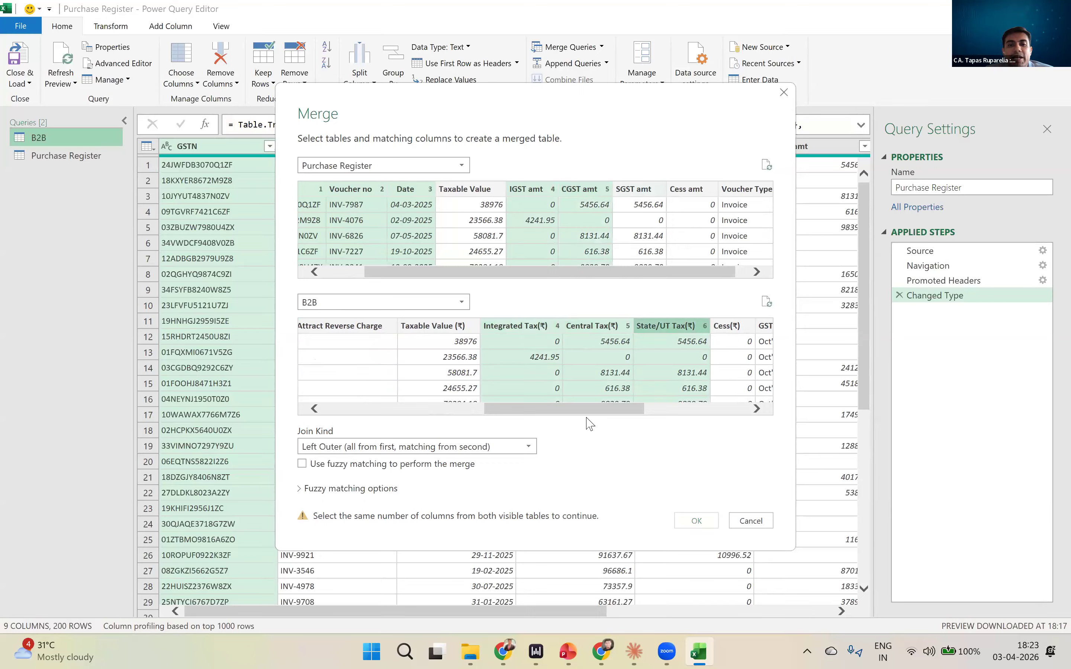
ctrl+click(644, 194)
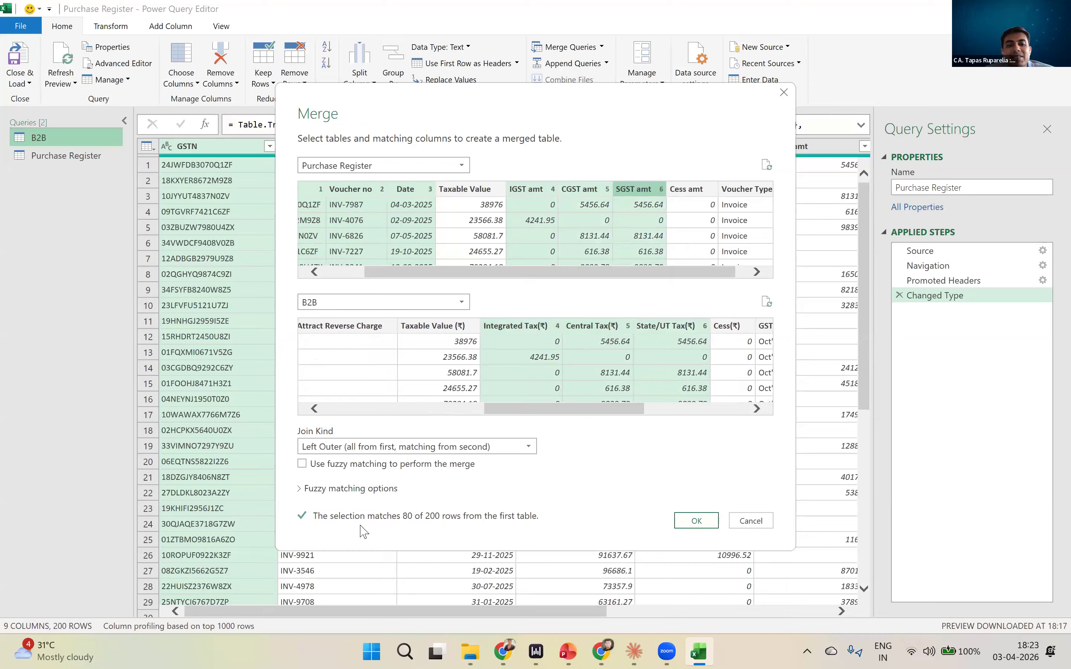
key(ctrl)
key(ctrl)
key(ctrl)
key(ctrl)
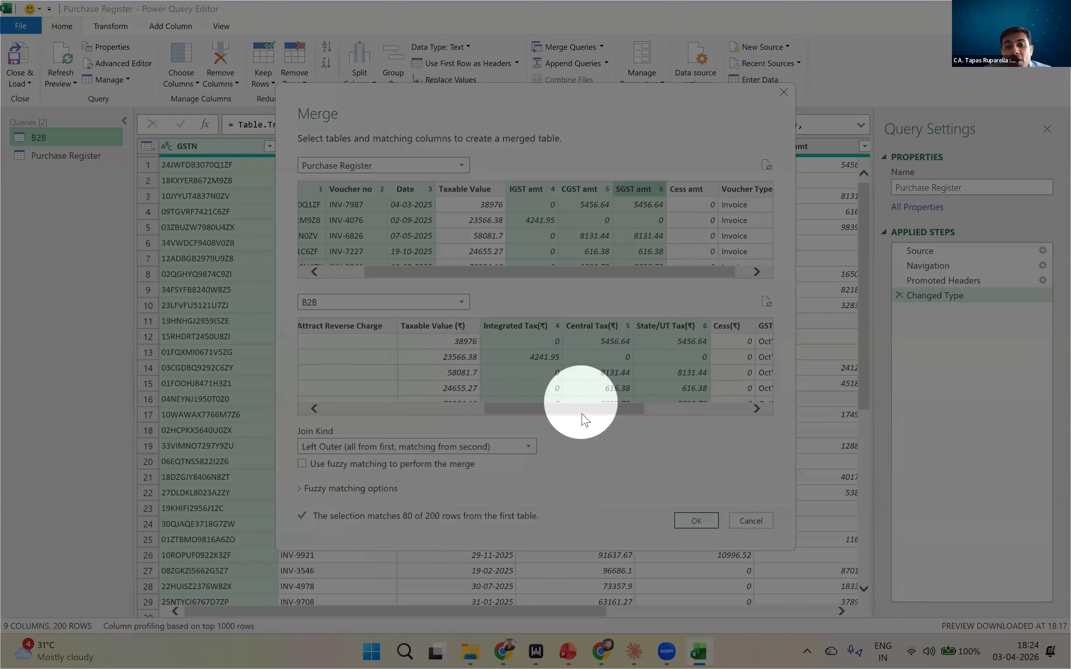
drag(576, 419, 554, 412)
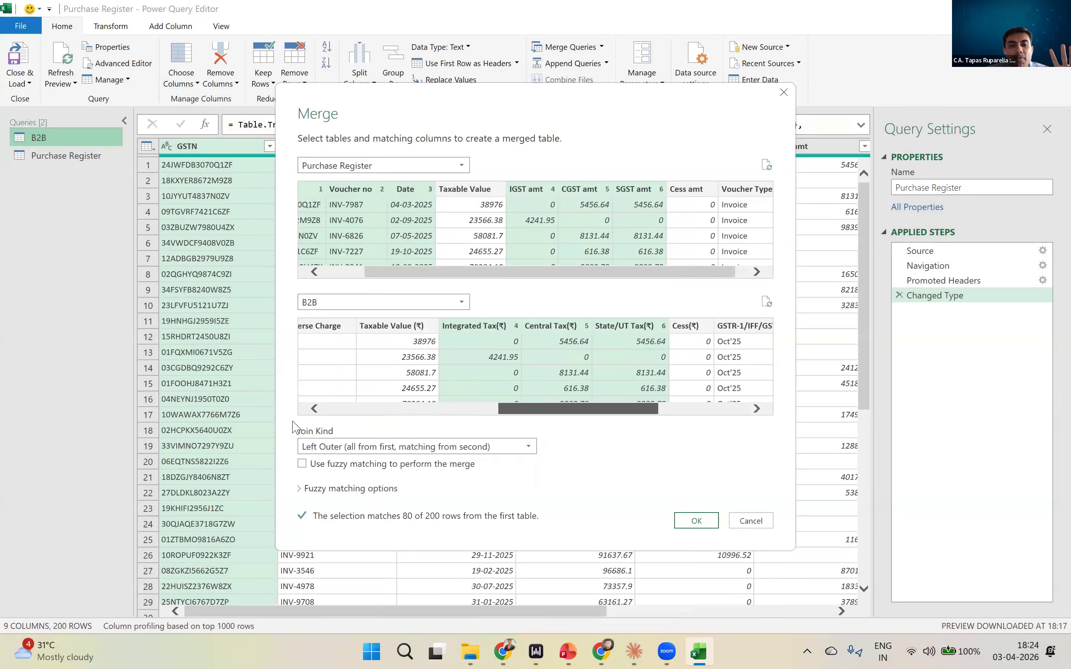
drag(293, 422, 304, 415)
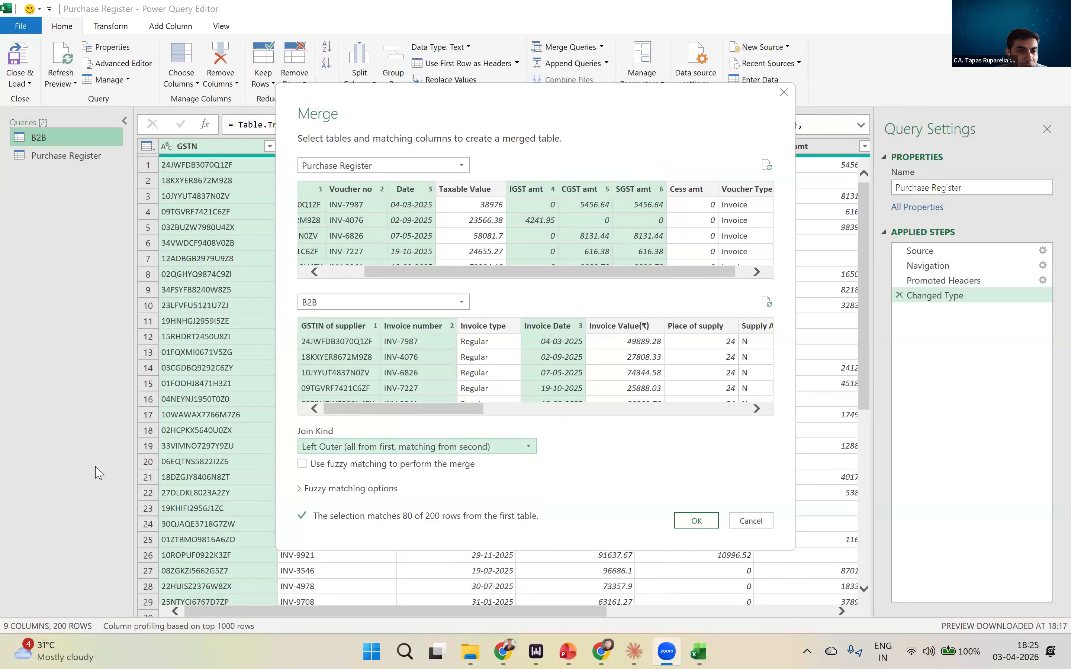
- Switch to the PowerQuery_Session_Day1 presentation in PowerPoint and search for "join" to reach the Merge Queries — Join Types slide
key(alt+Tab)
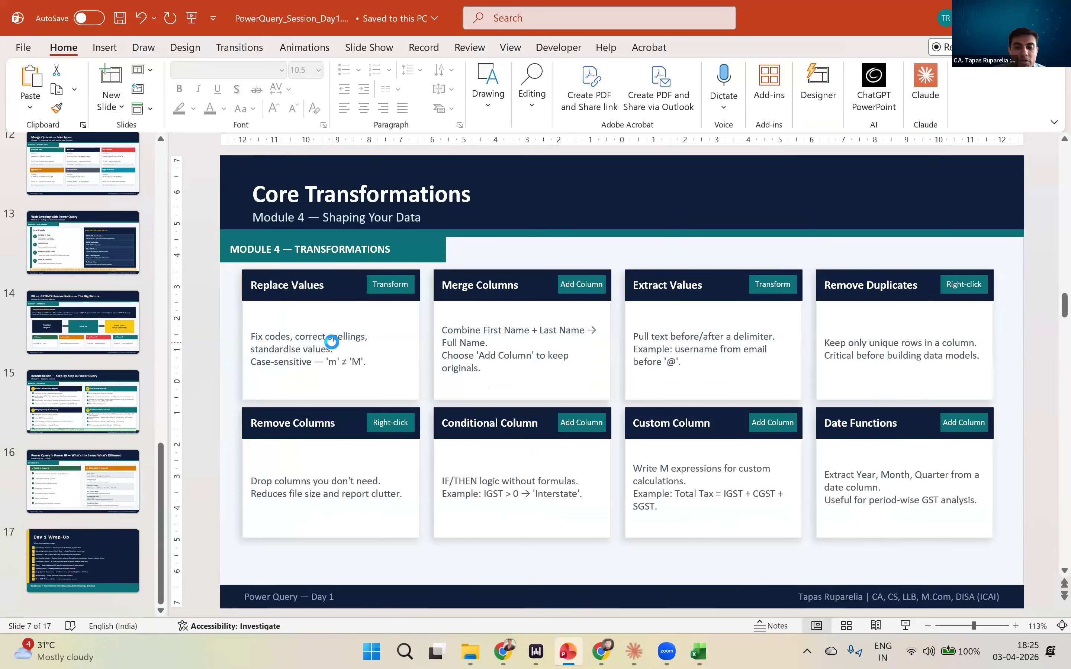
key(ctrl+f)
text(join)
key(Return)
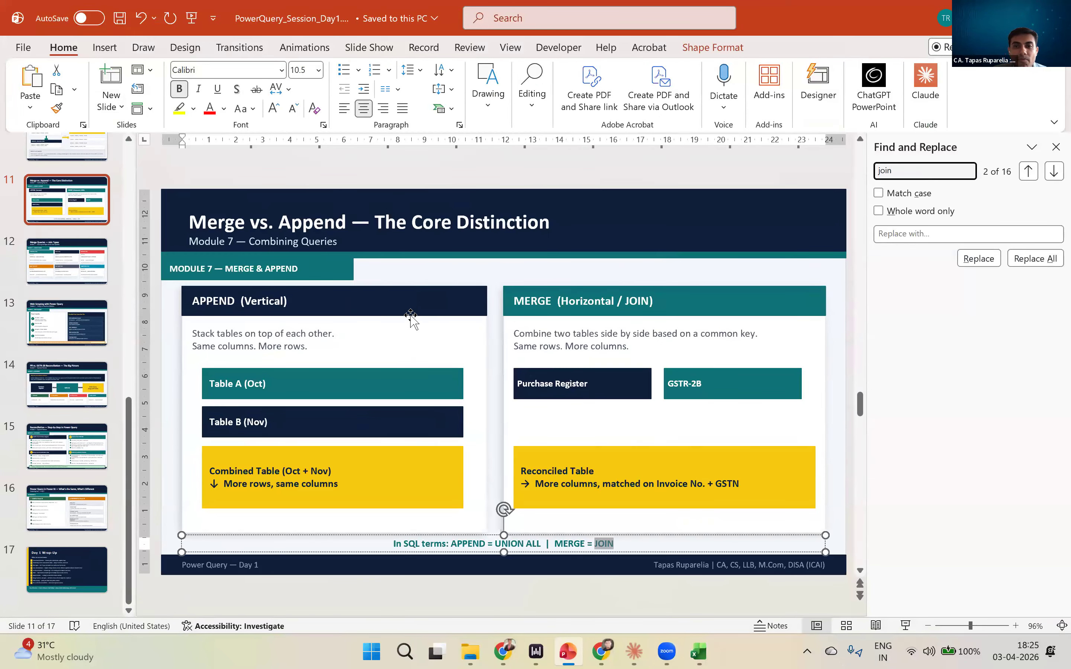
key(Return)
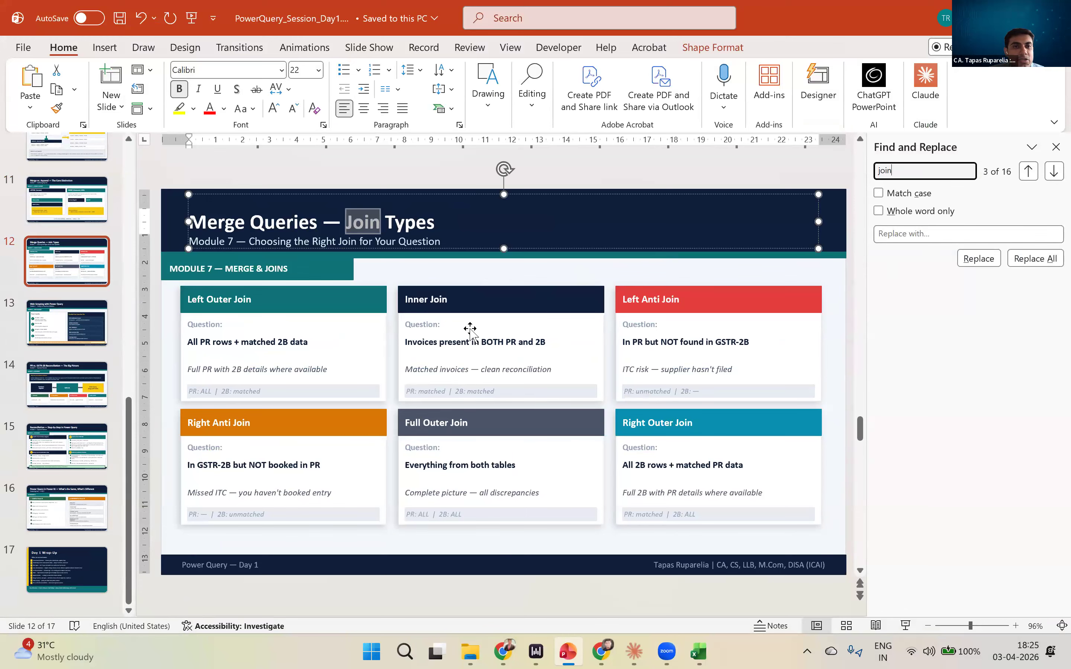
- Open Join concepts.pptx from the 3. Power Query ETL folder and select its JOIN Types slide
key(alt+Tab)
click(396, 52)
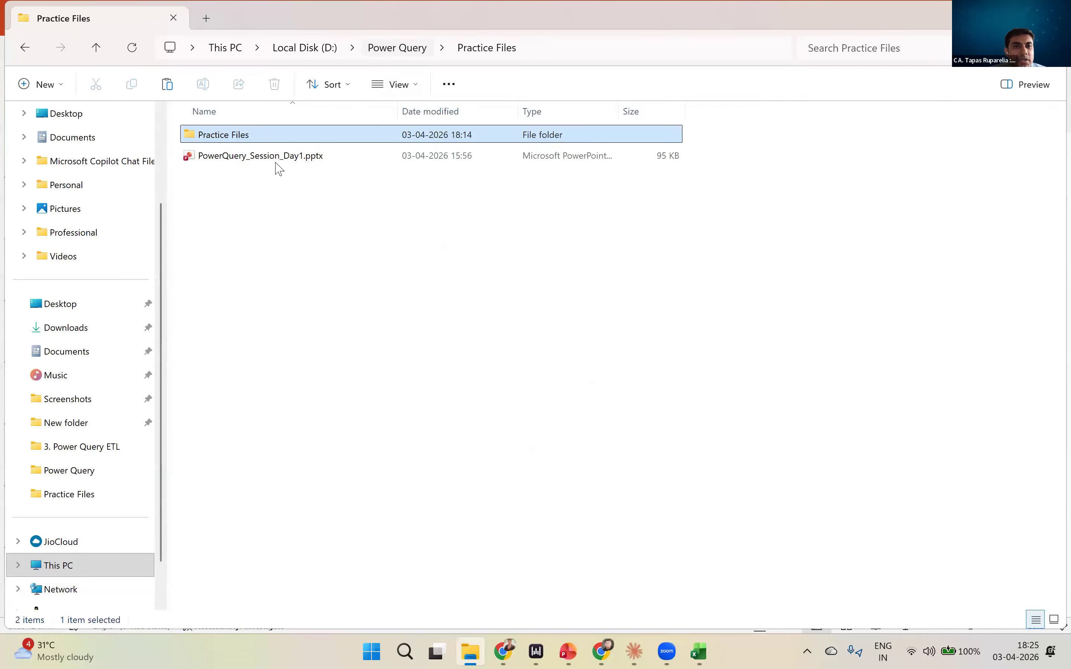
click(275, 165)
click(275, 176)
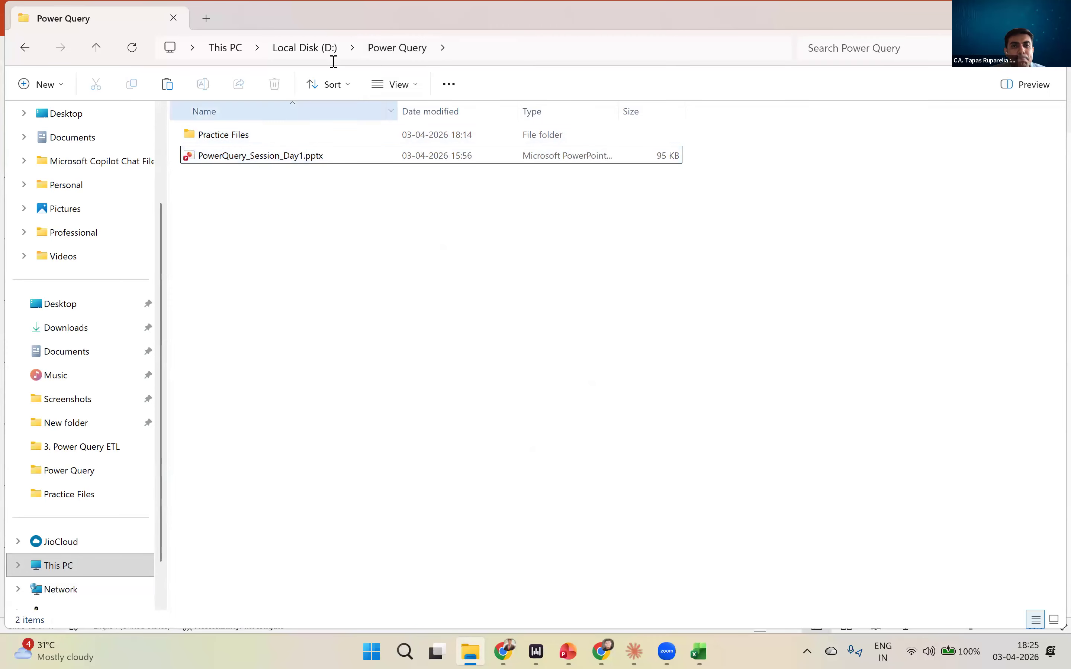
key(super+d)
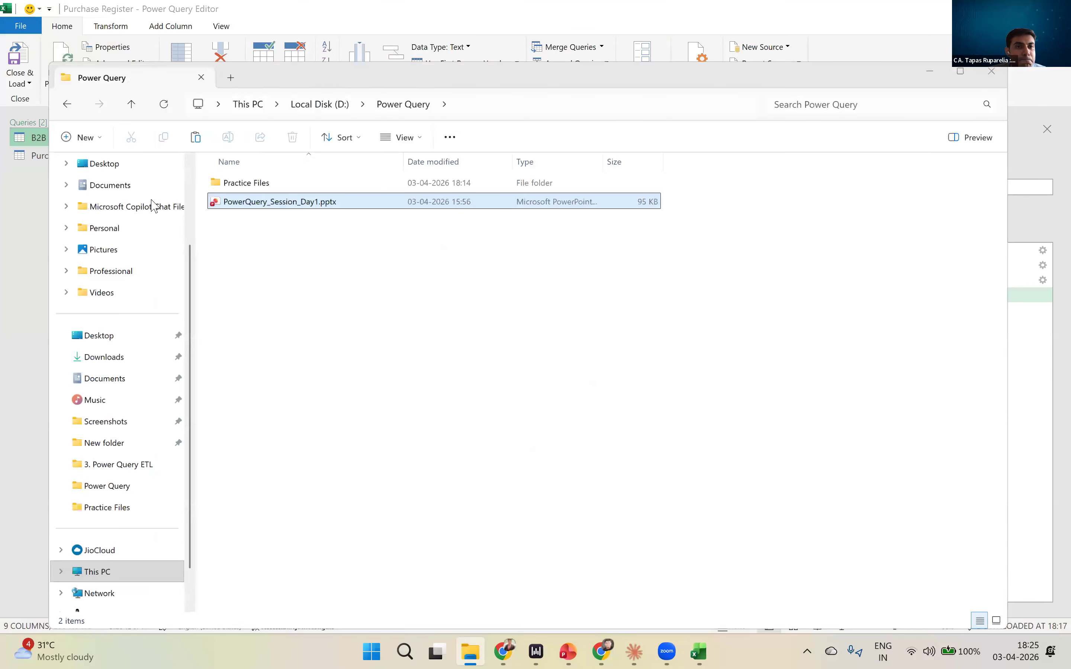
key(super+d)
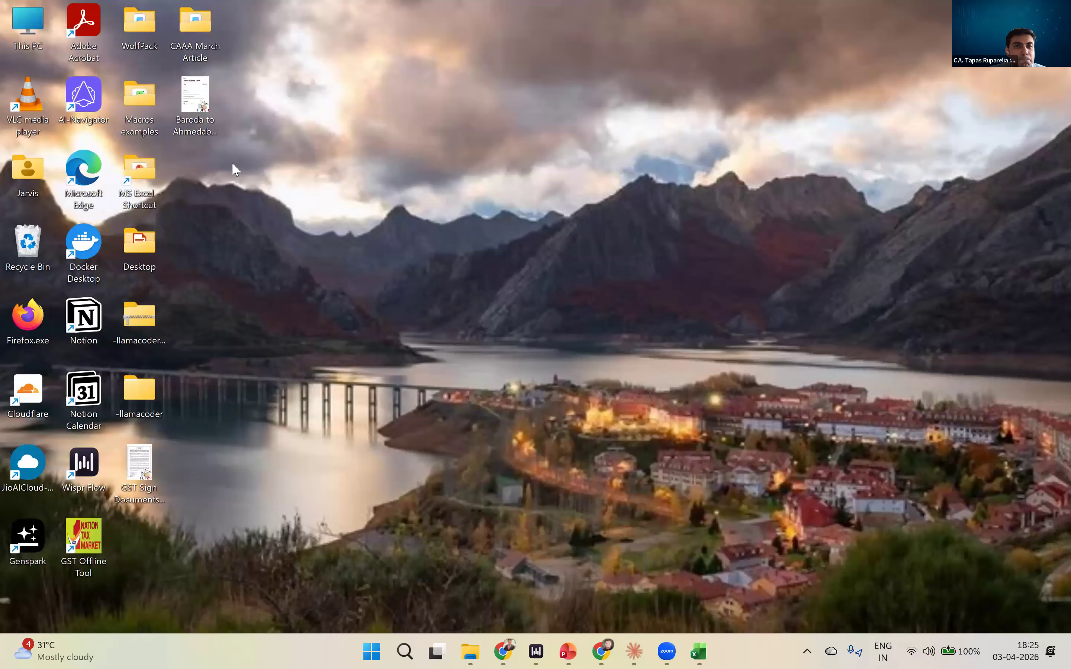
key(super+d)
double_click(240, 136)
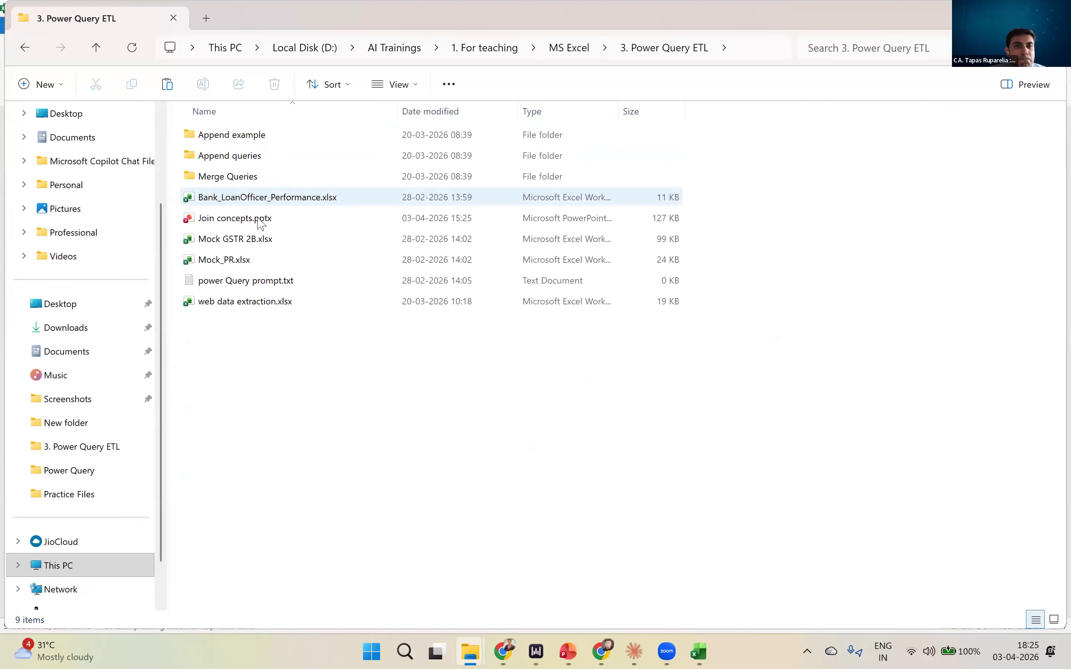
double_click(258, 221)
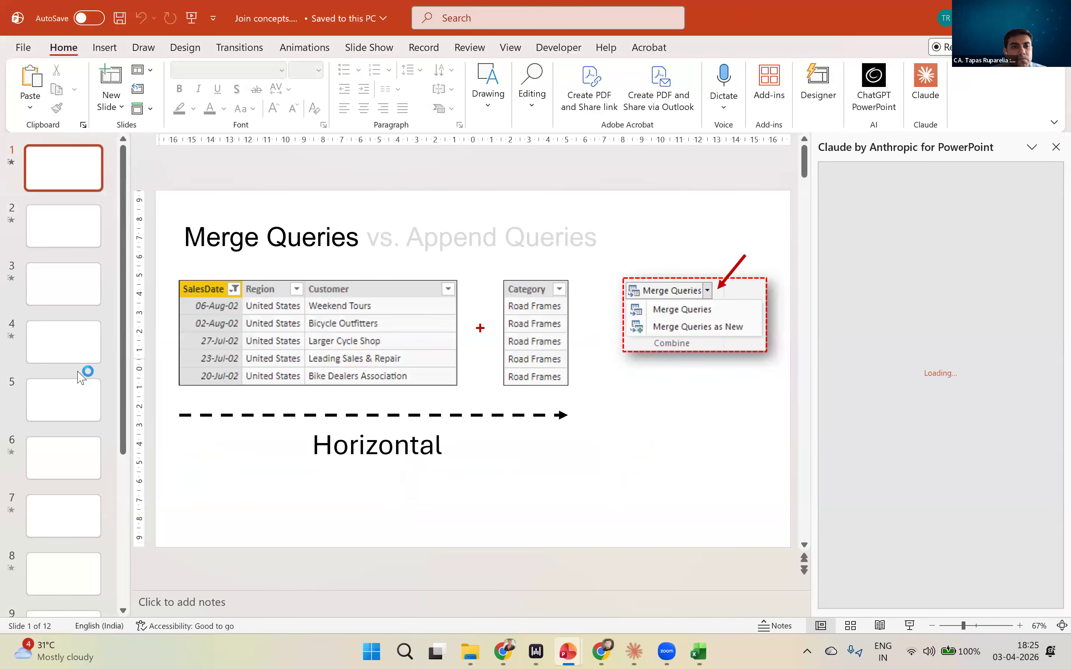
scroll(68, 385, down, 5)
click(74, 178)
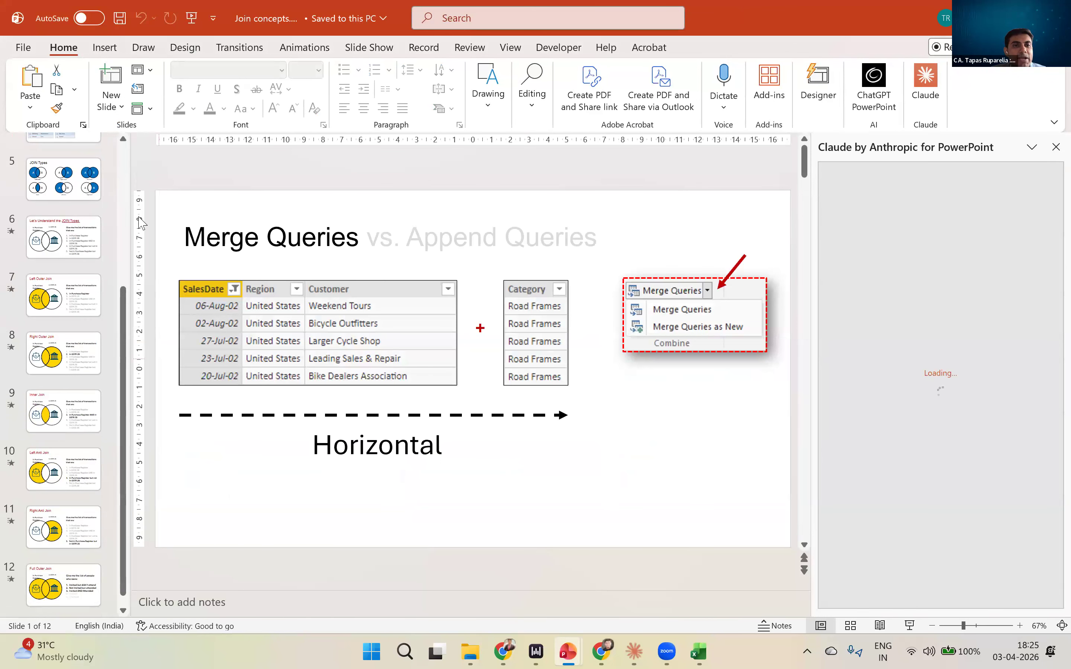
- Return to the PowerQuery_Session_Day1 presentation and show the Merge Queries — Join Types slide as a full-screen slide show
key(alt+Tab)
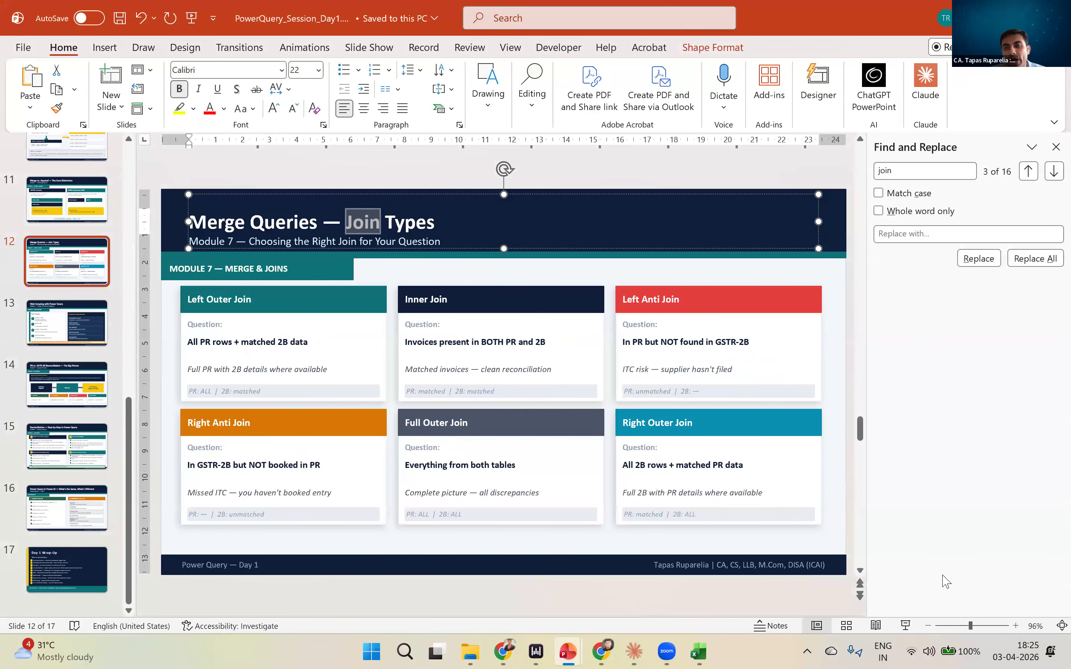
click(1049, 153)
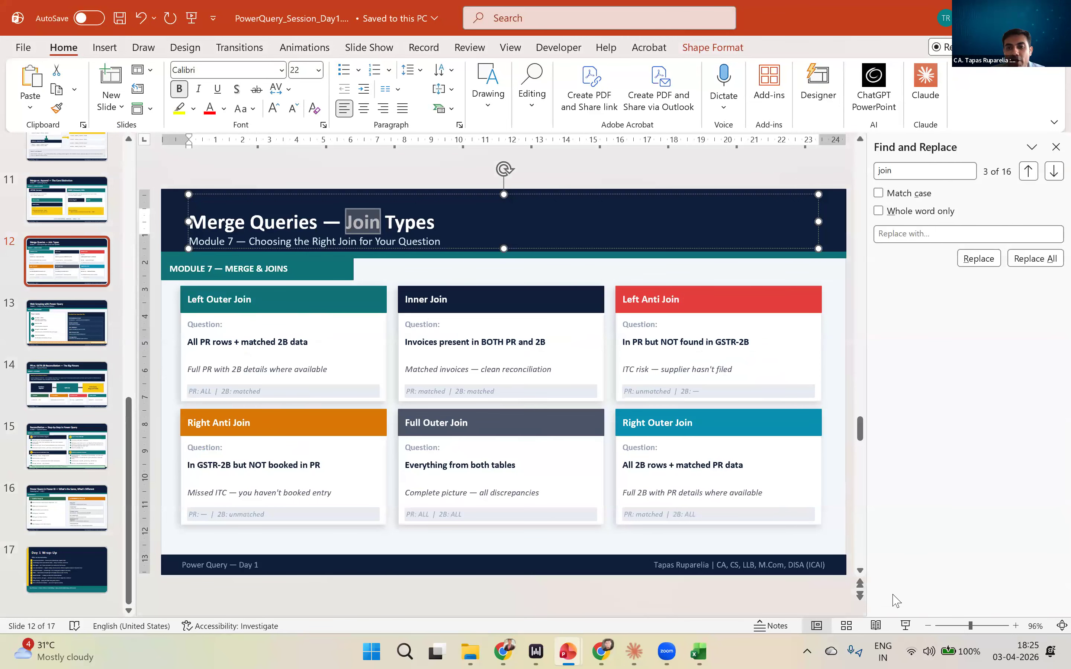
click(906, 625)
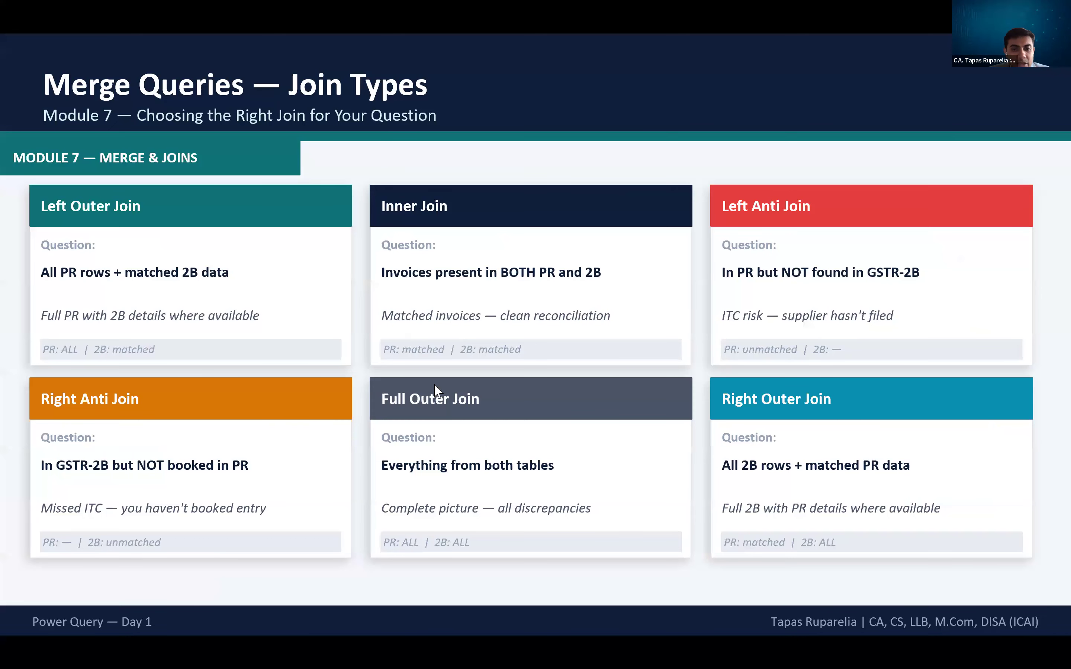
- Switch to the Power Query Editor and display the available join kinds for the merge
key(alt+Tab)
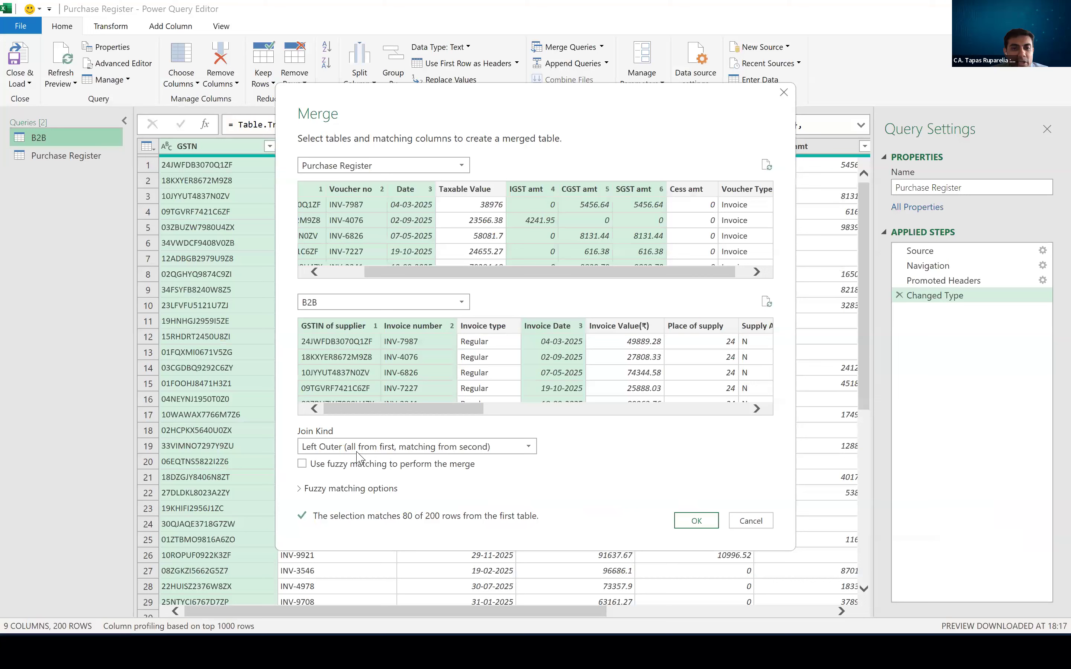
click(332, 446)
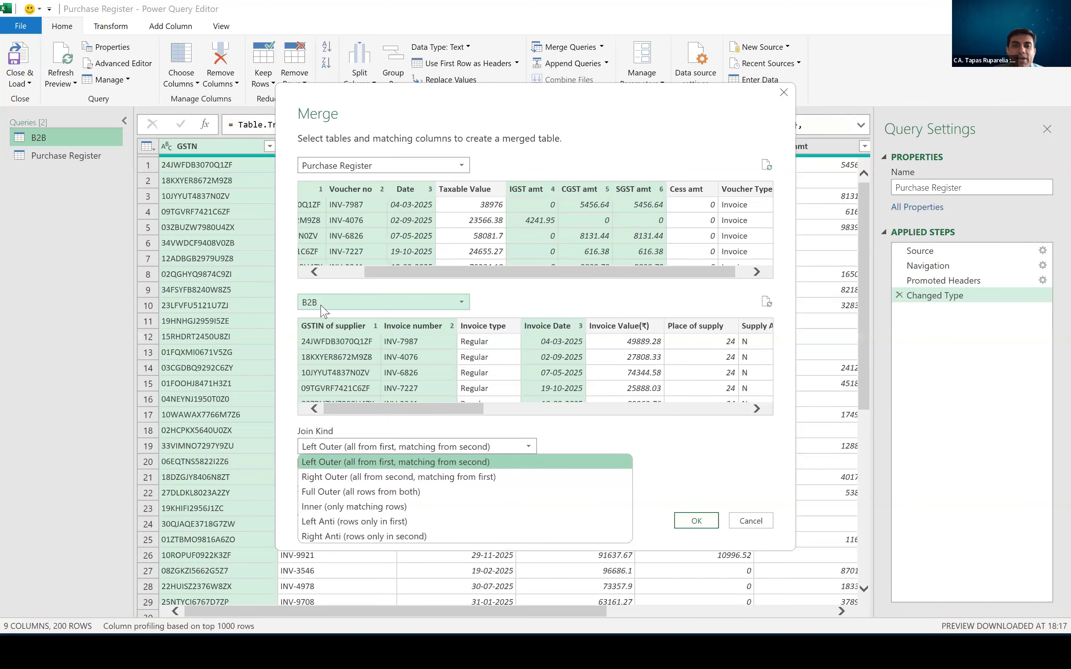
- Switch to the Join concepts presentation in PowerPoint to examine the Venn diagrams on its JOIN Types slide
key(alt+Tab)
key(alt+Tab)
key(alt+Tab)
key(alt+Tab)
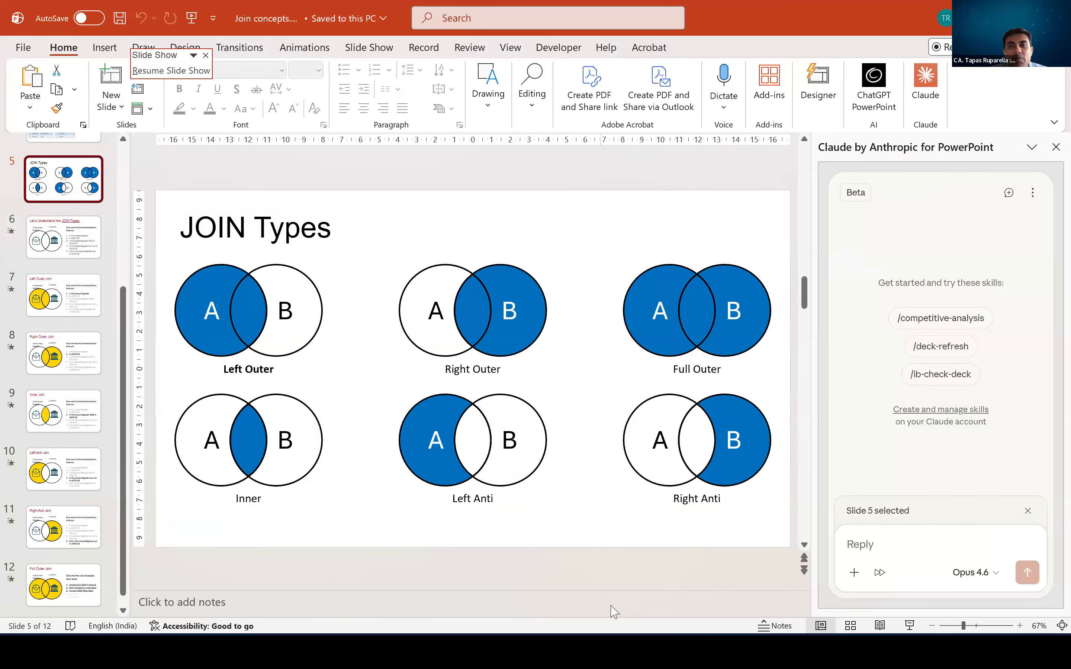
key(alt+Tab)
key(Tab)
key(Tab)
key(alt+Tab)
key(Tab)
key(Tab)
key(alt+Tab)
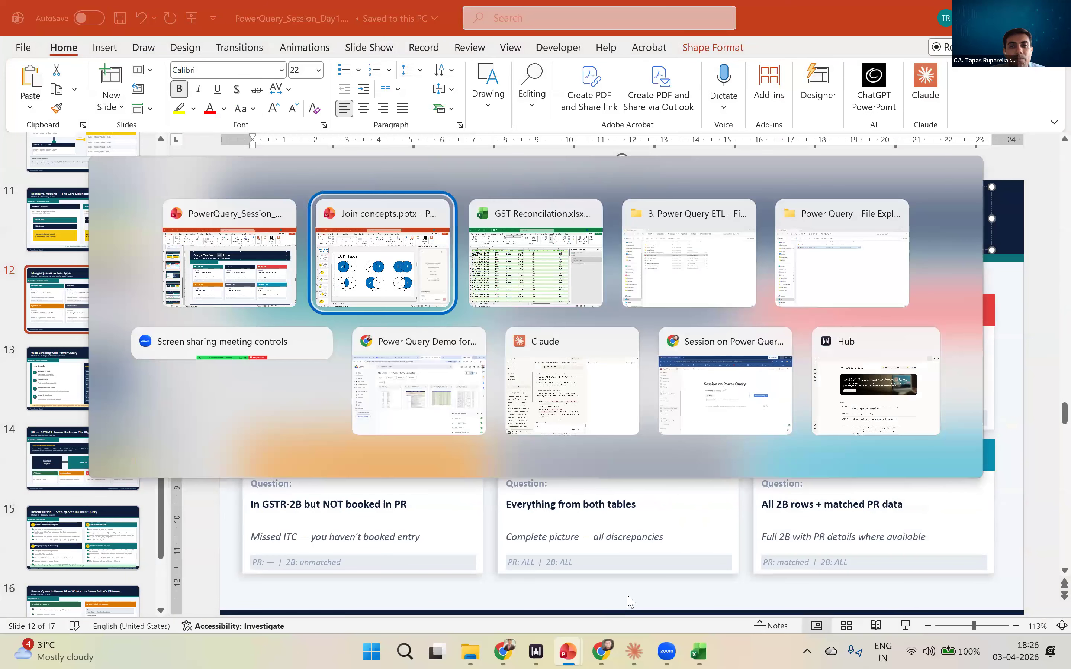
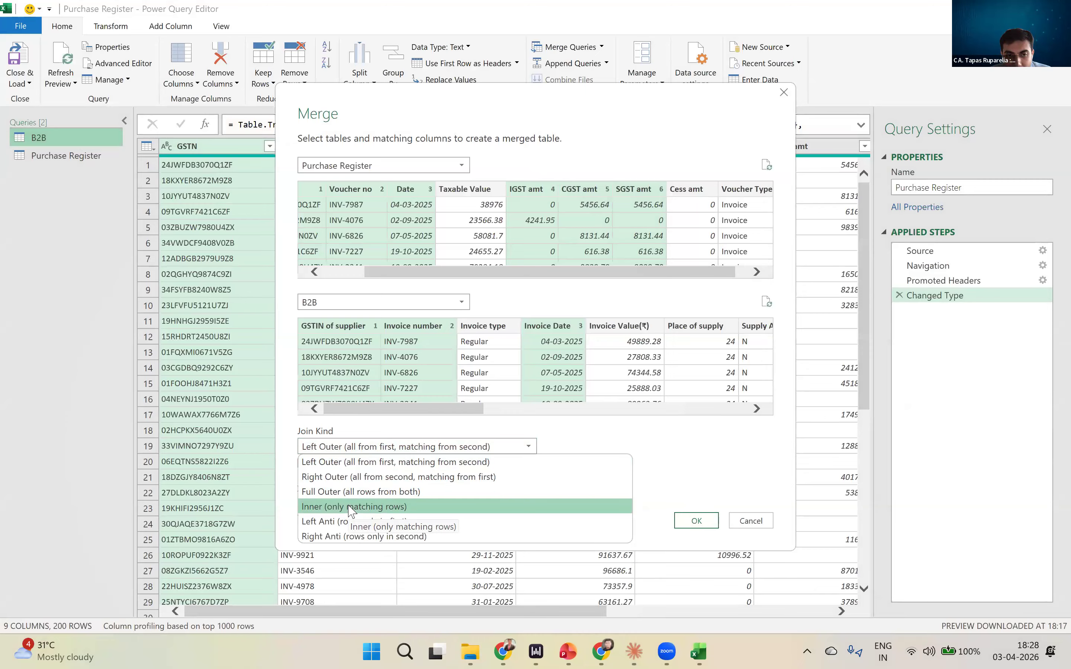
- Set the join kind to Inner (only matching rows) and create the merged query from Purchase Register and B2B
click(352, 507)
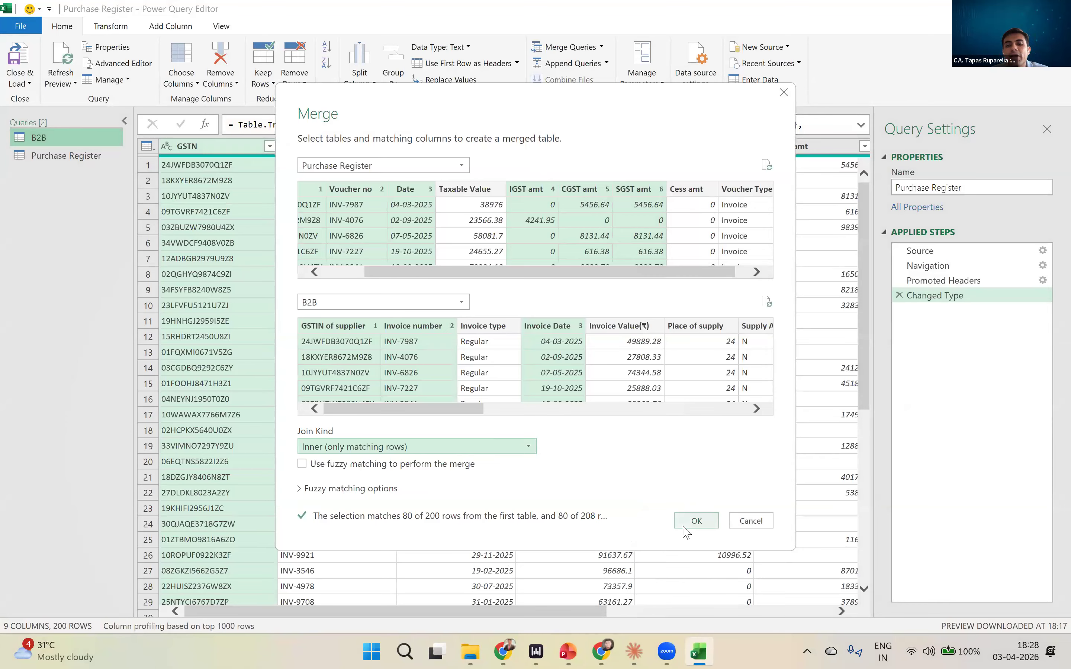
click(684, 522)
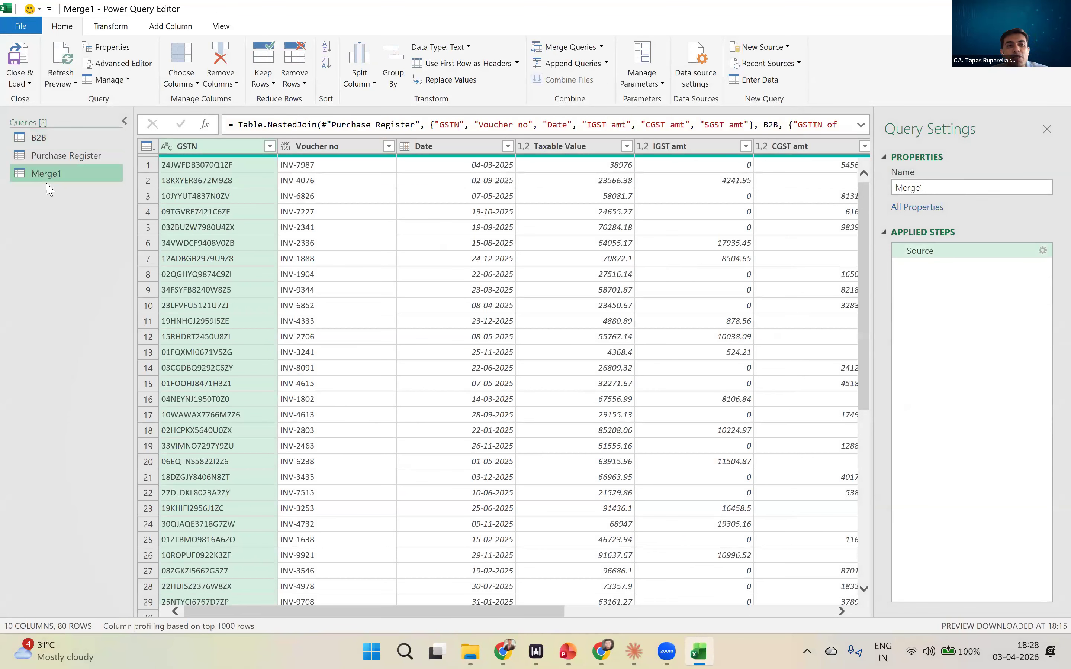
key(ctrl)
key(ctrl)
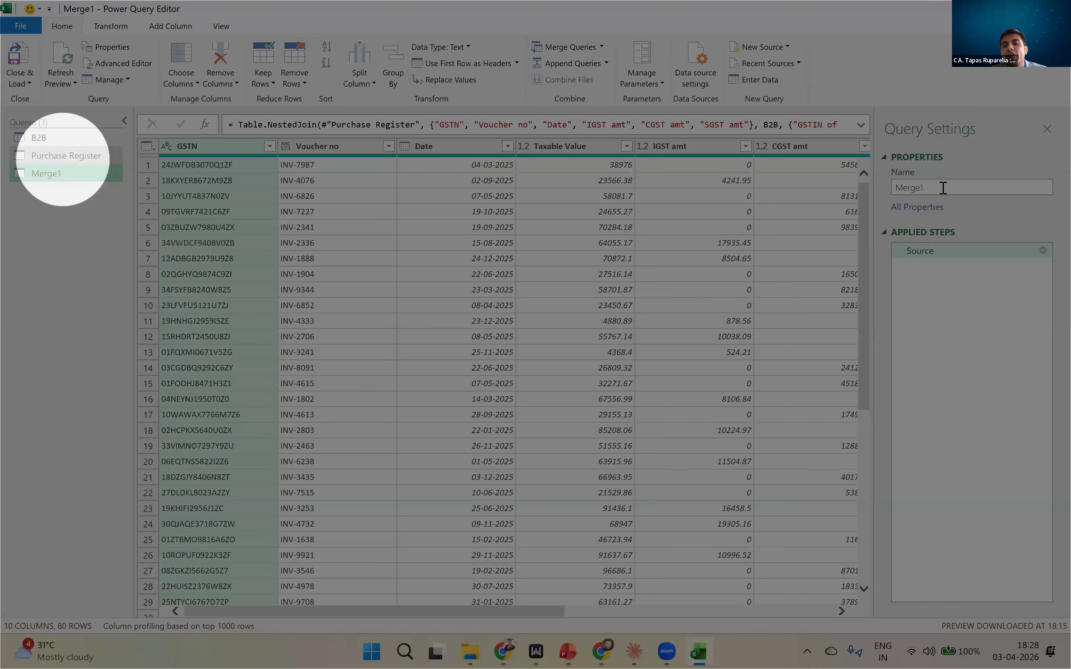
- Rename the Merge1 query as Exact Match
double_click(905, 188)
text(Exact Match)
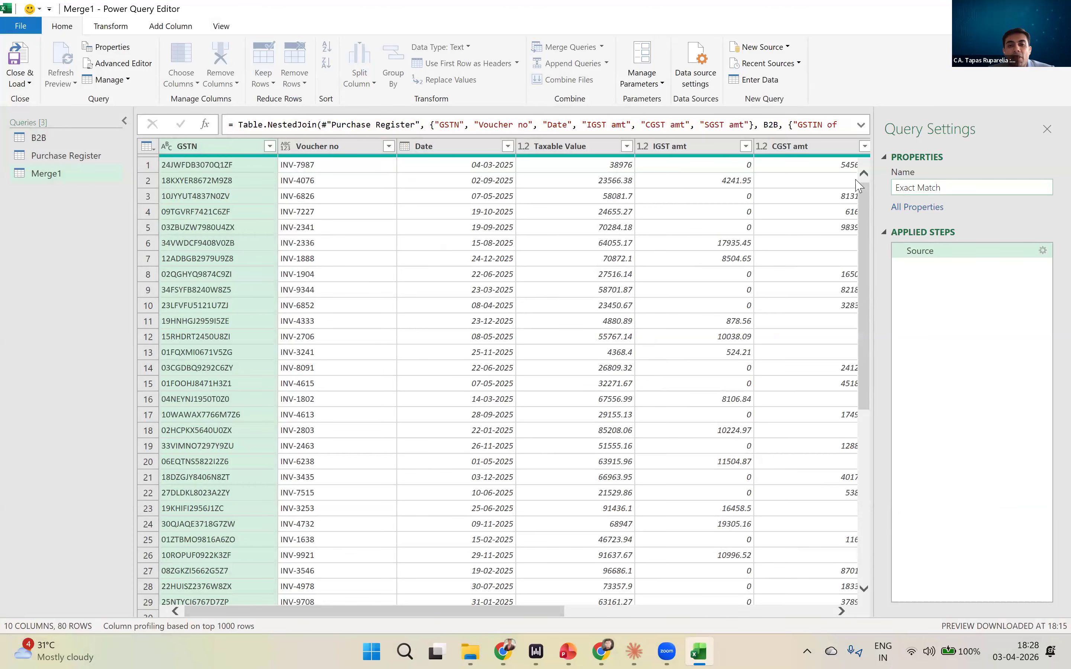
key(Return)
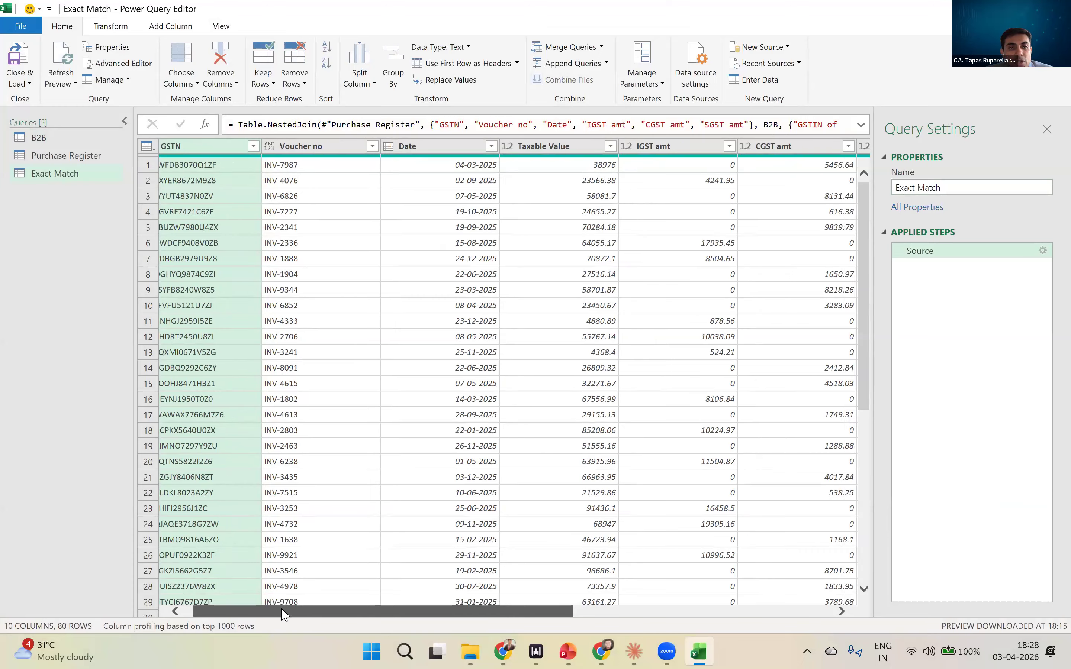
- Examine the purchase register columns and the nested B2B table column in the Exact Match query
drag(342, 611, 626, 589)
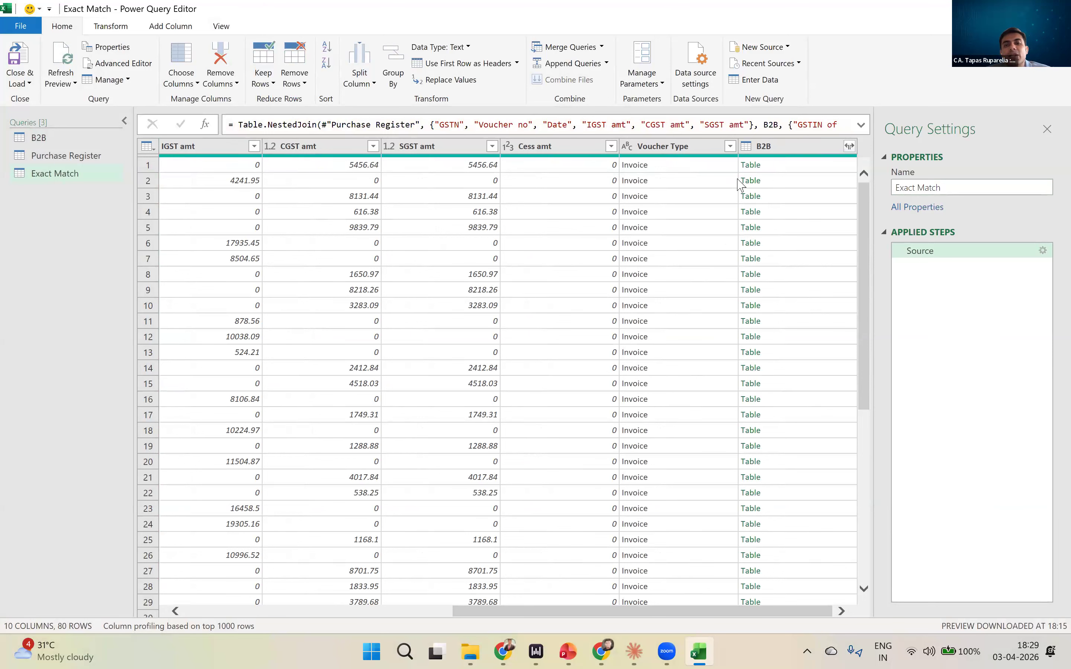
scroll(708, 616, left, 5)
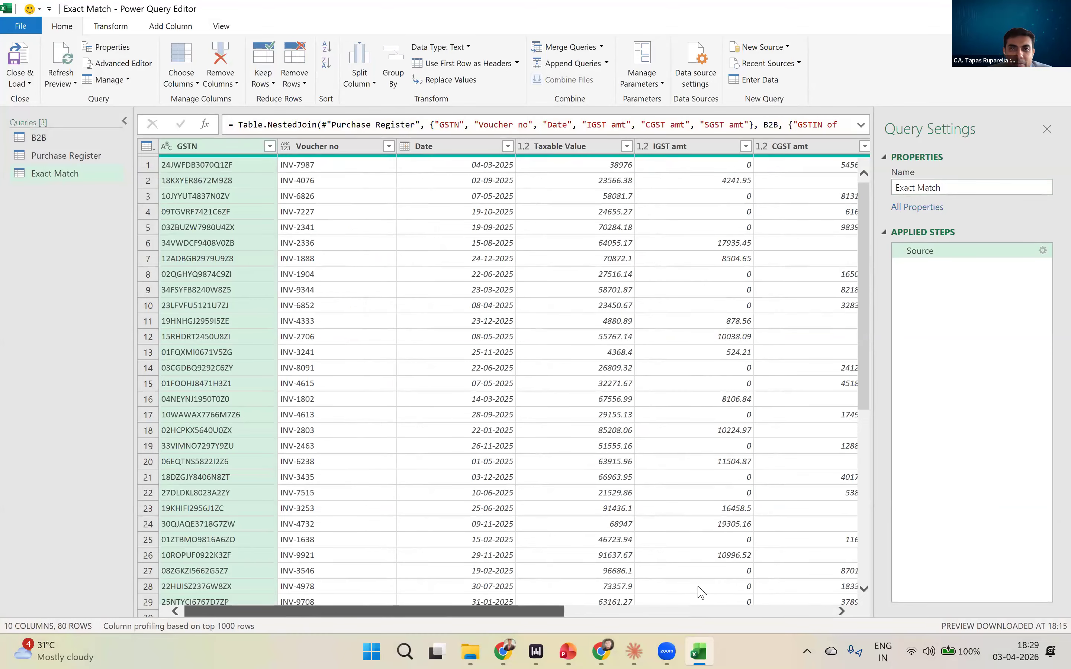
scroll(702, 591, right, 5)
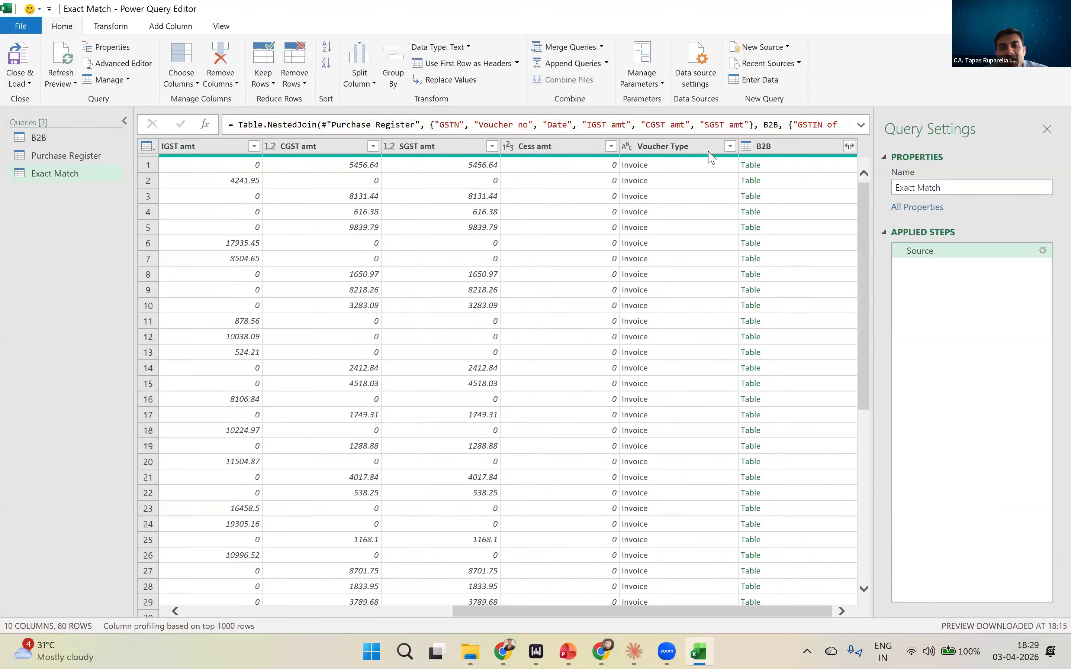
key(ctrl)
key(ctrl)
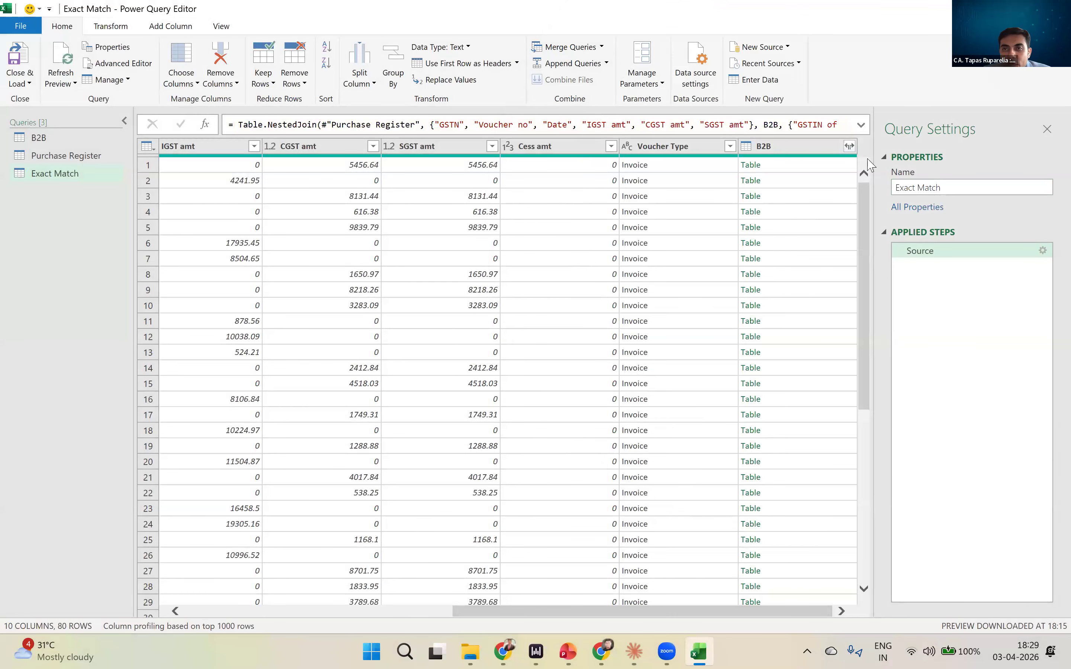
mouse_move(854, 159)
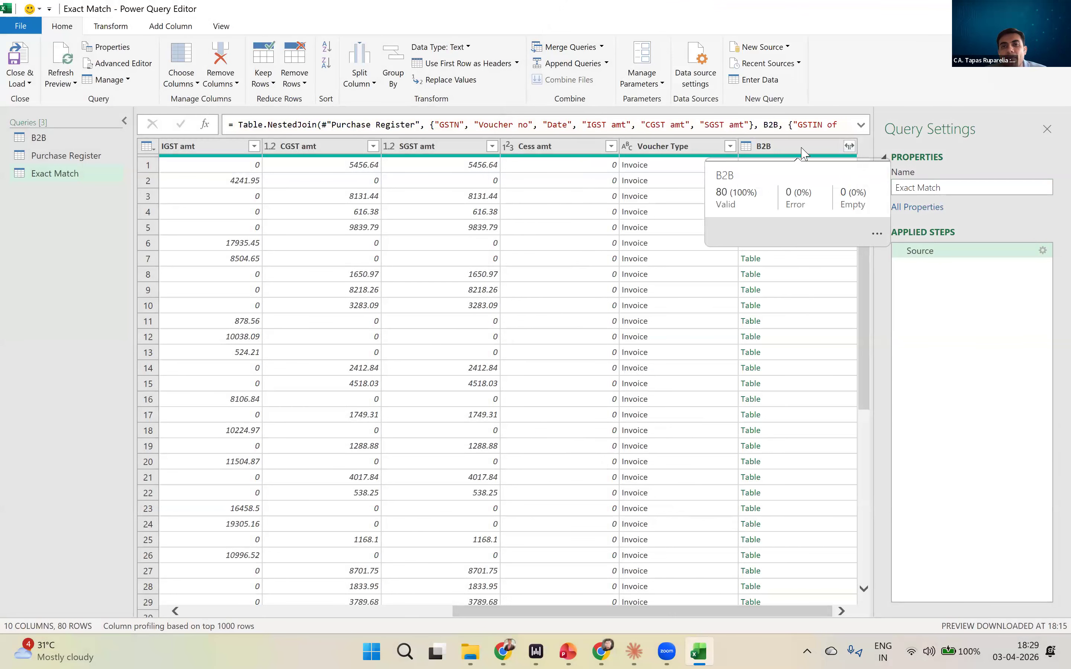
click(849, 146)
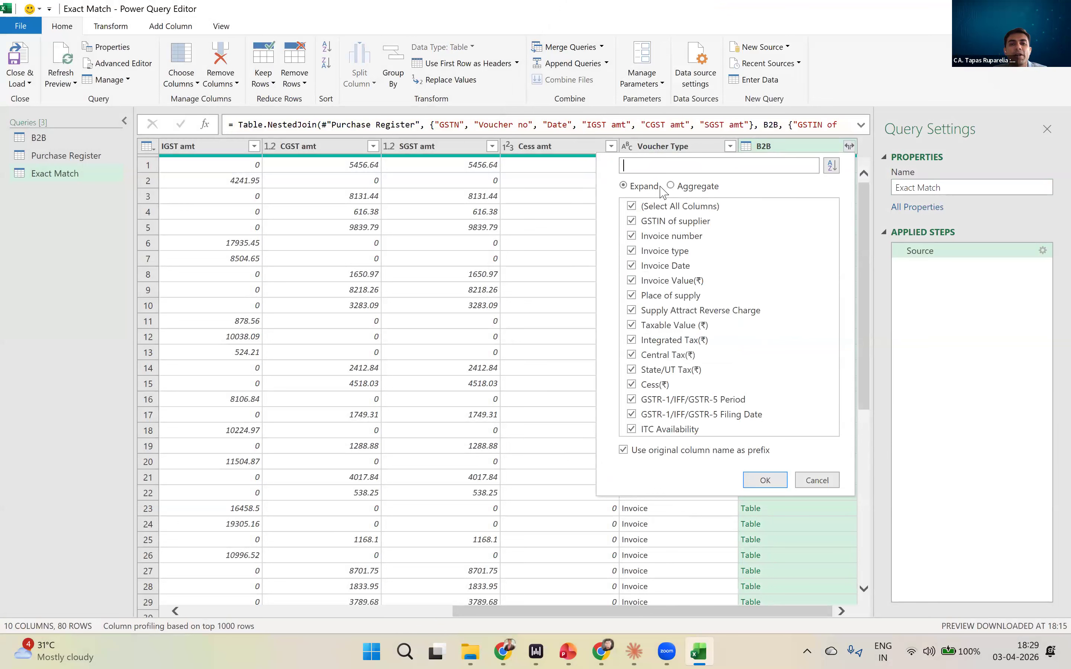
click(632, 206)
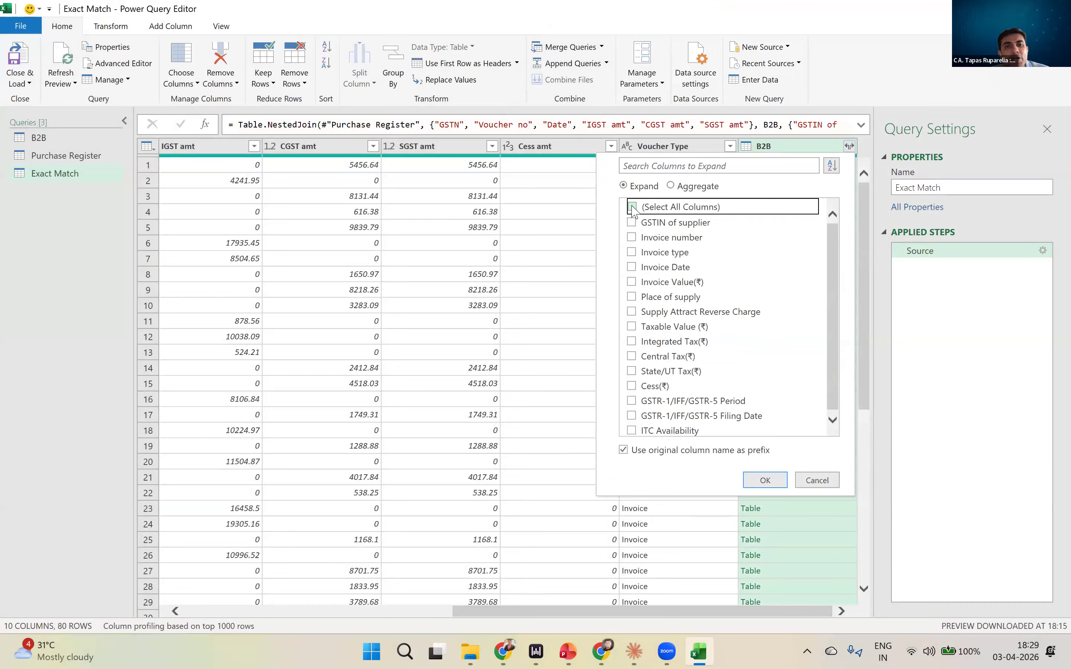
click(632, 222)
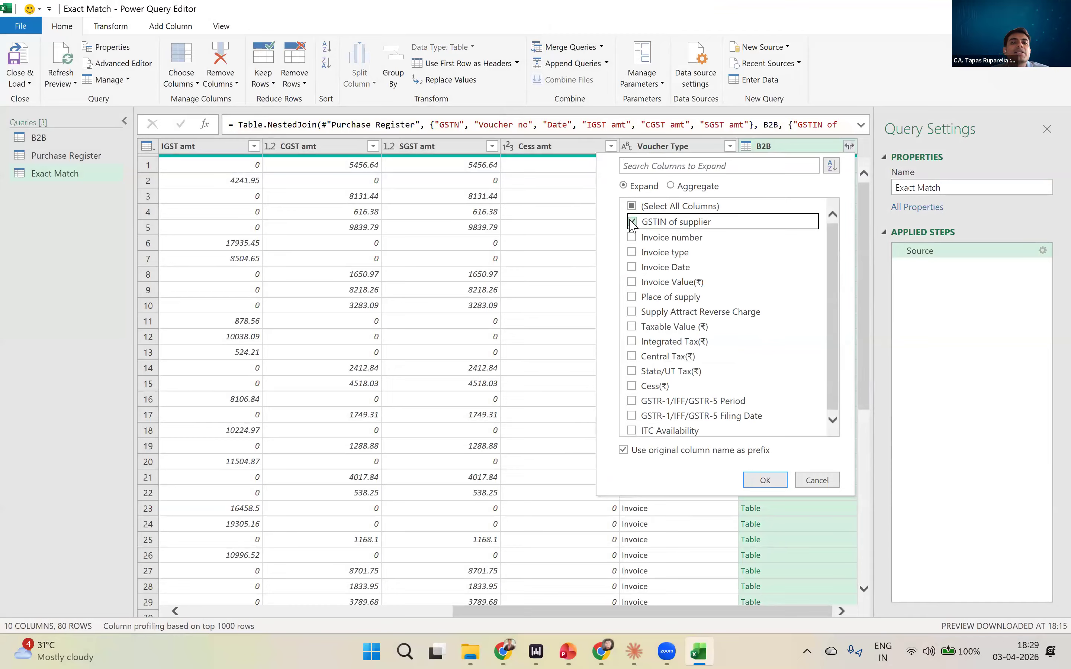
click(632, 238)
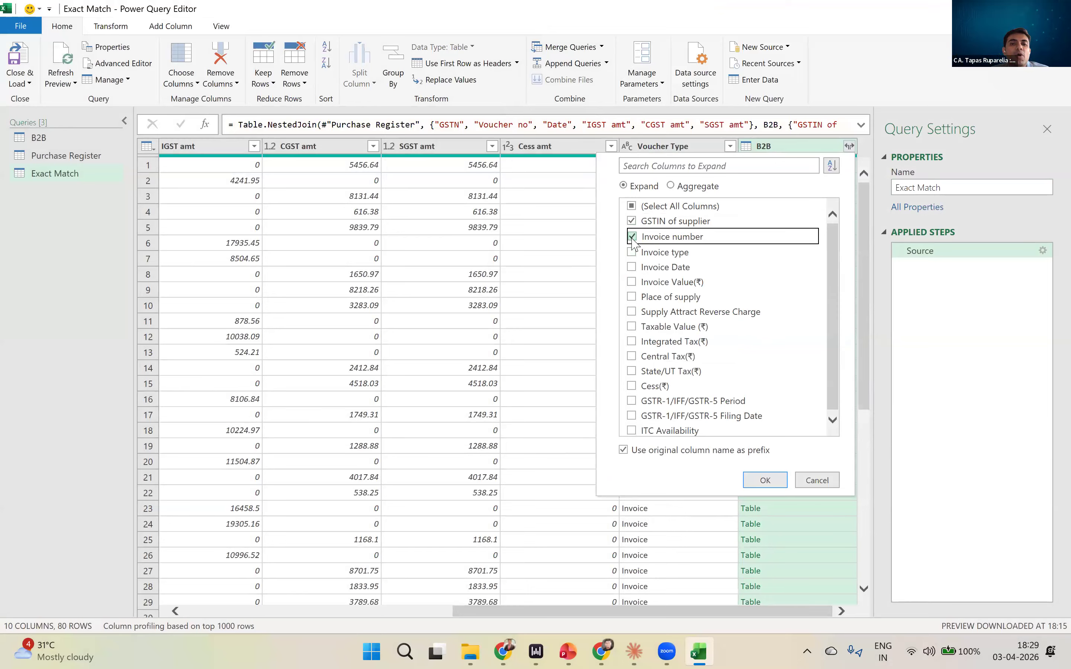
click(632, 267)
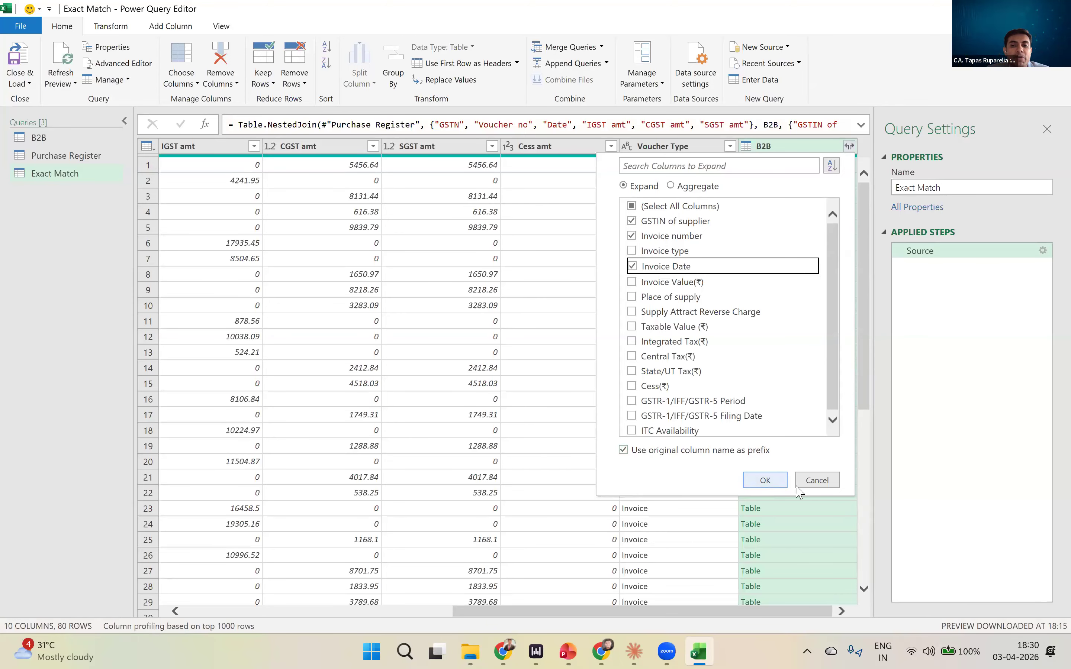
click(825, 486)
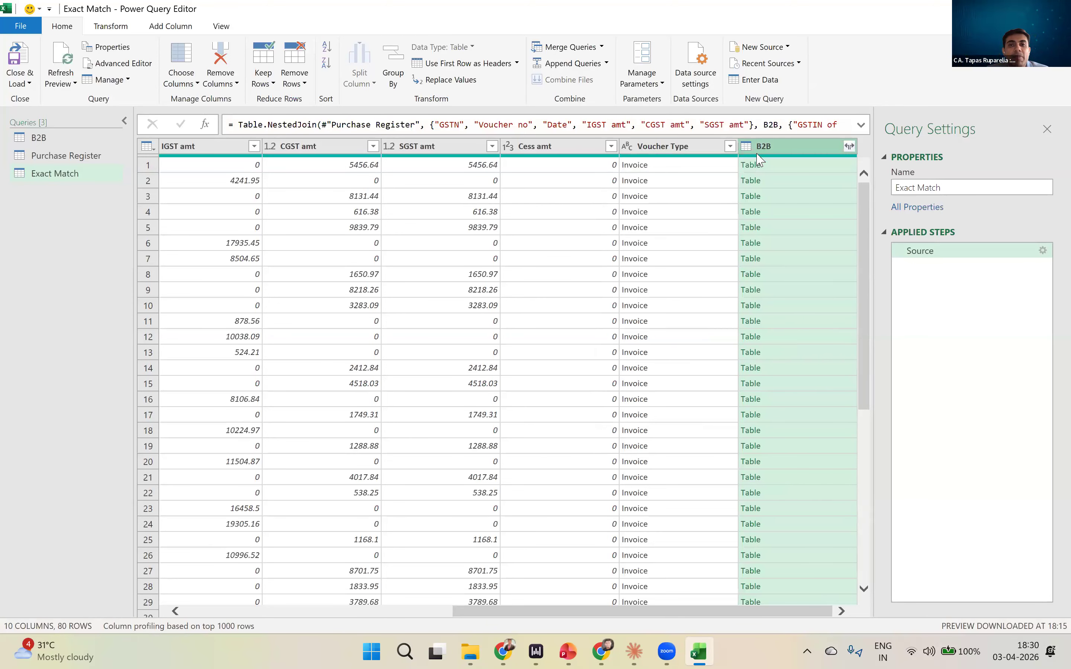
- Rename the nested B2B column of the Exact Match query as GSTR2B
double_click(773, 145)
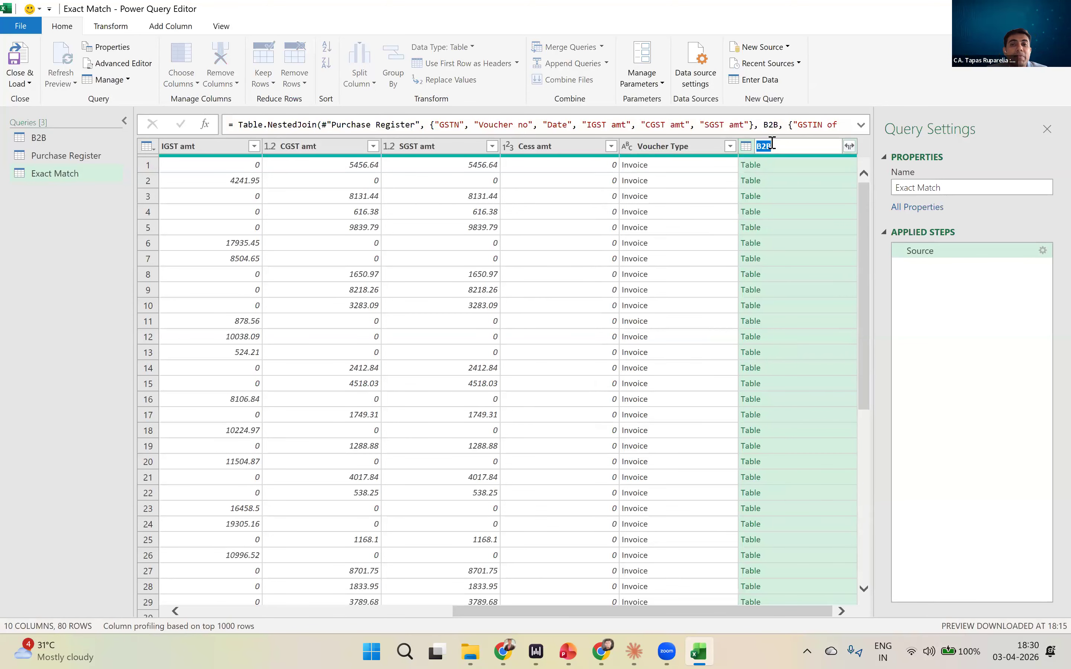
text(GSTR2B)
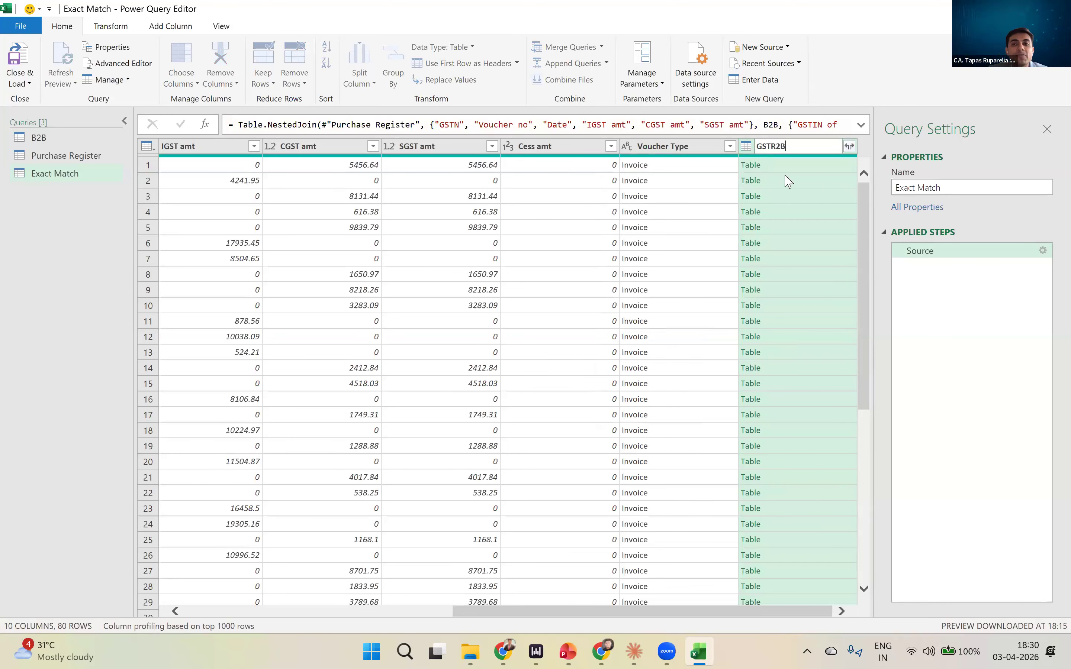
key(Return)
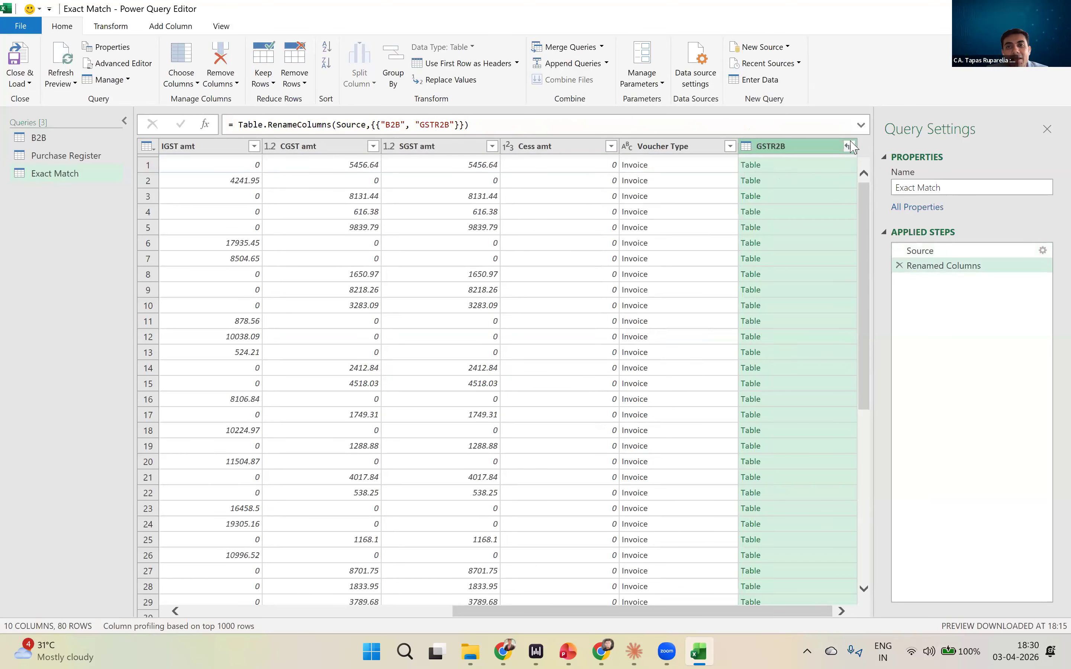
- Expand the GSTR2B column with only GSTIN of supplier and Invoice number, keeping the original column name as prefix
click(849, 146)
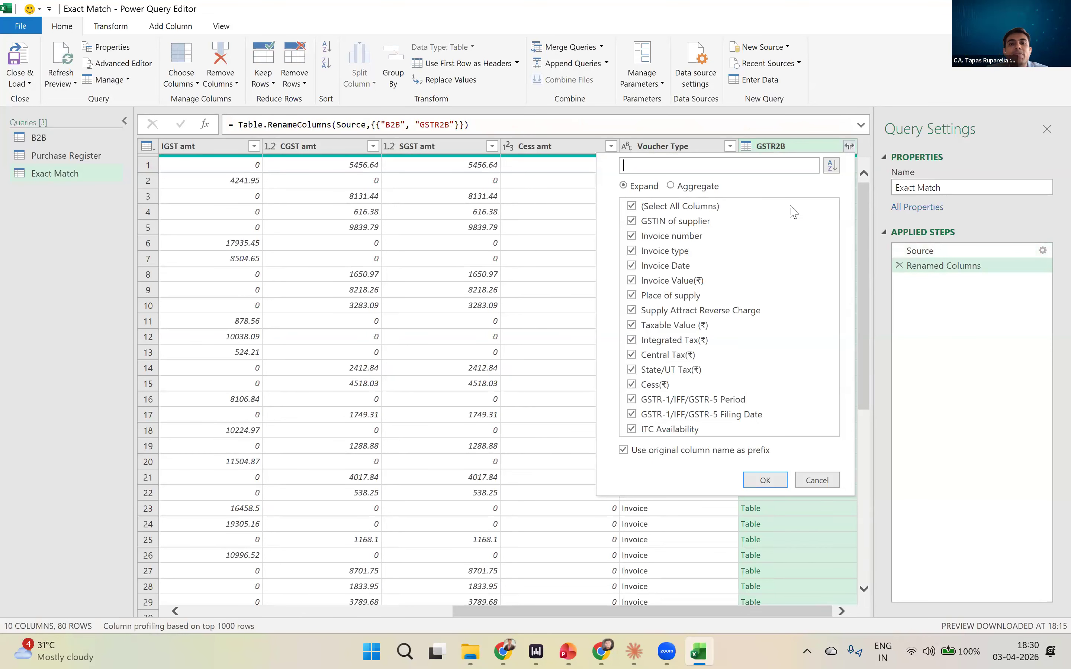
click(632, 206)
click(631, 222)
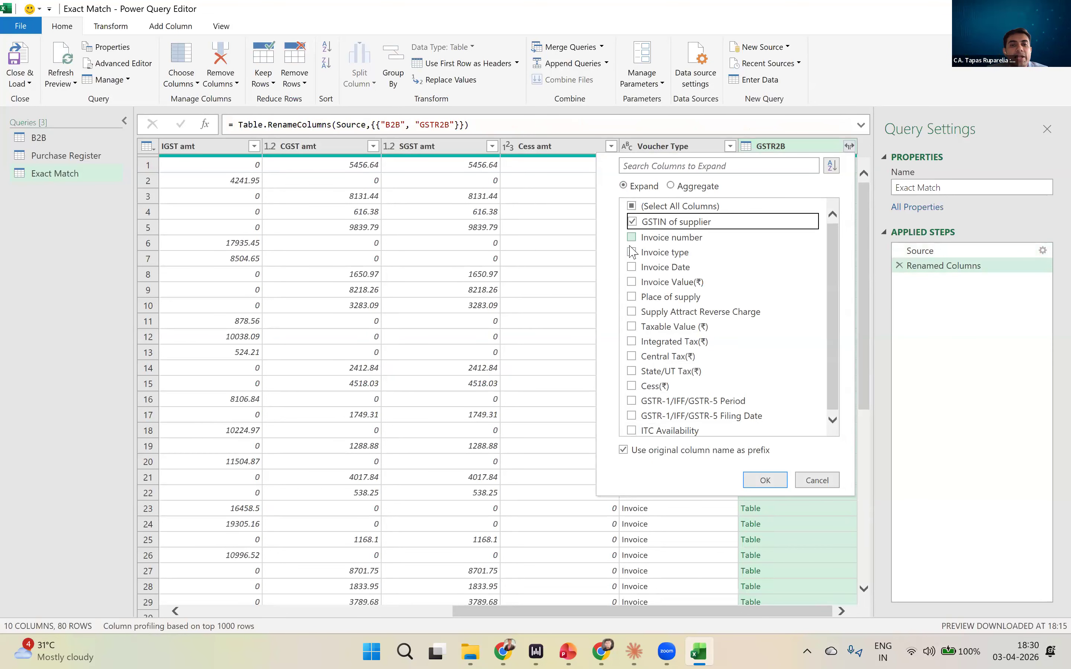
click(631, 237)
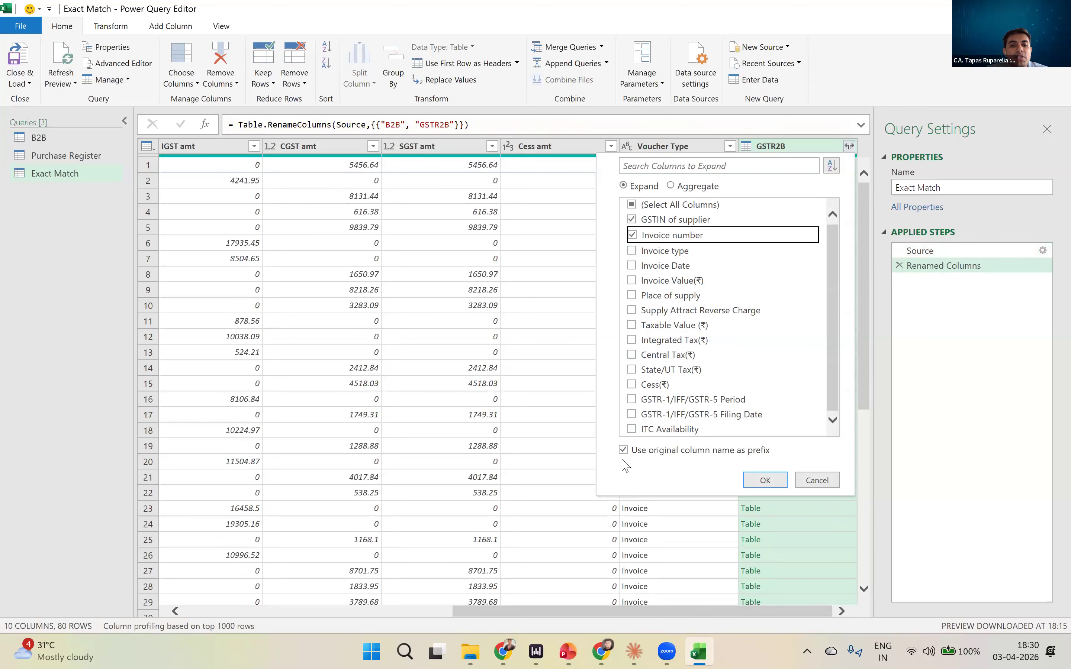
click(770, 480)
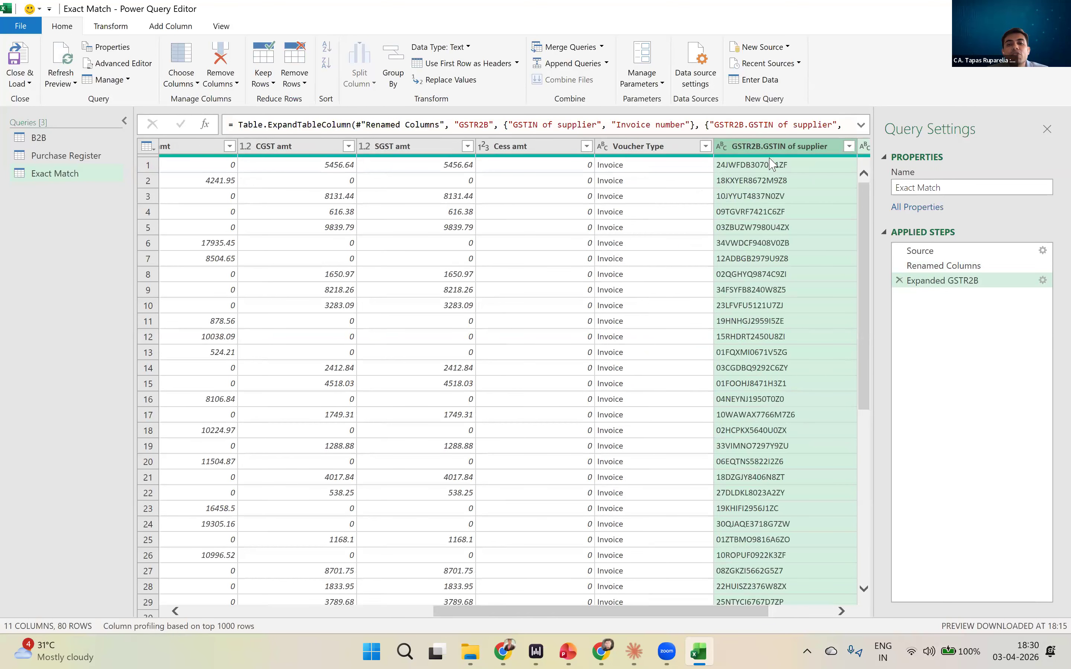
- Compare the purchase register's GSTN and voucher columns with the expanded GSTR2B GSTIN of supplier and Invoice number columns
key(ctrl)
key(ctrl)
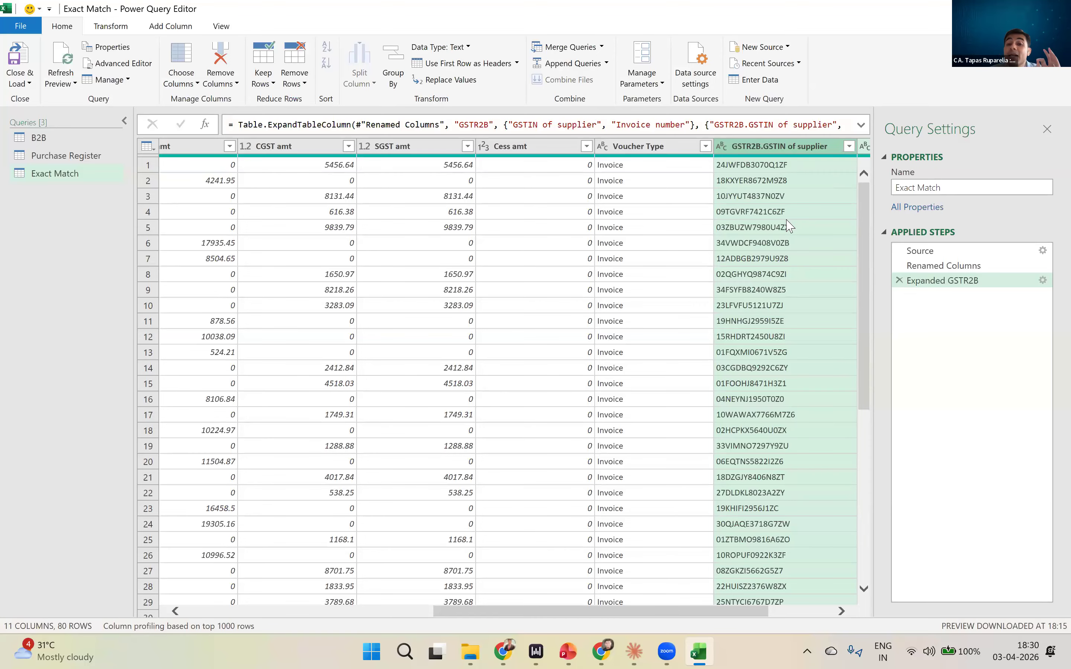
scroll(804, 320, down, 2)
scroll(804, 319, down, 6)
scroll(773, 281, up, 8)
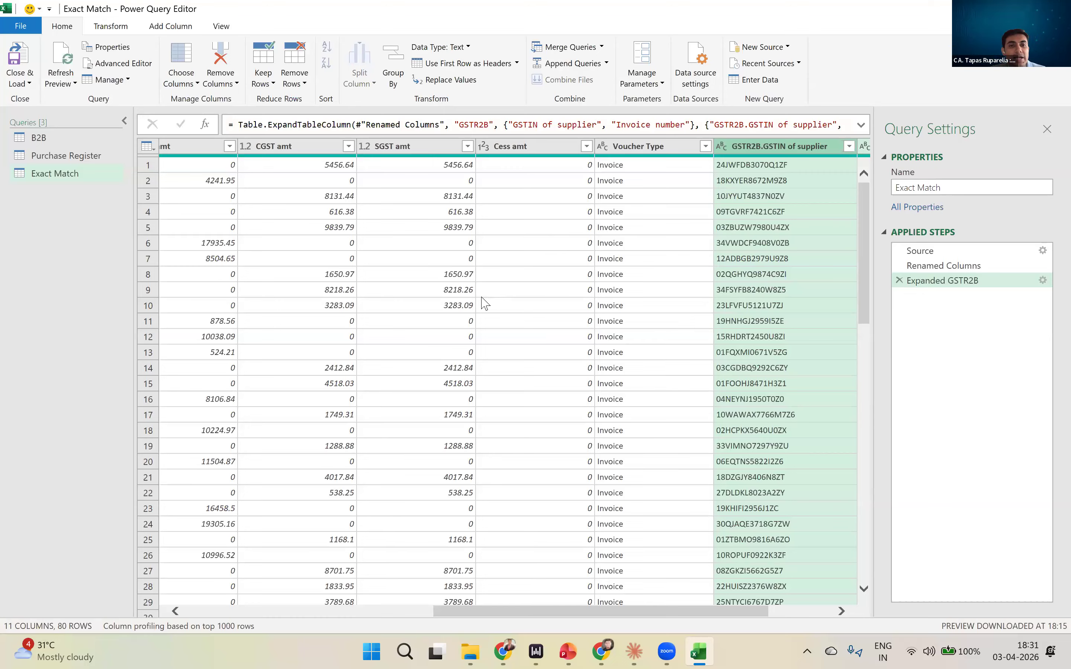
click(268, 612)
click(275, 167)
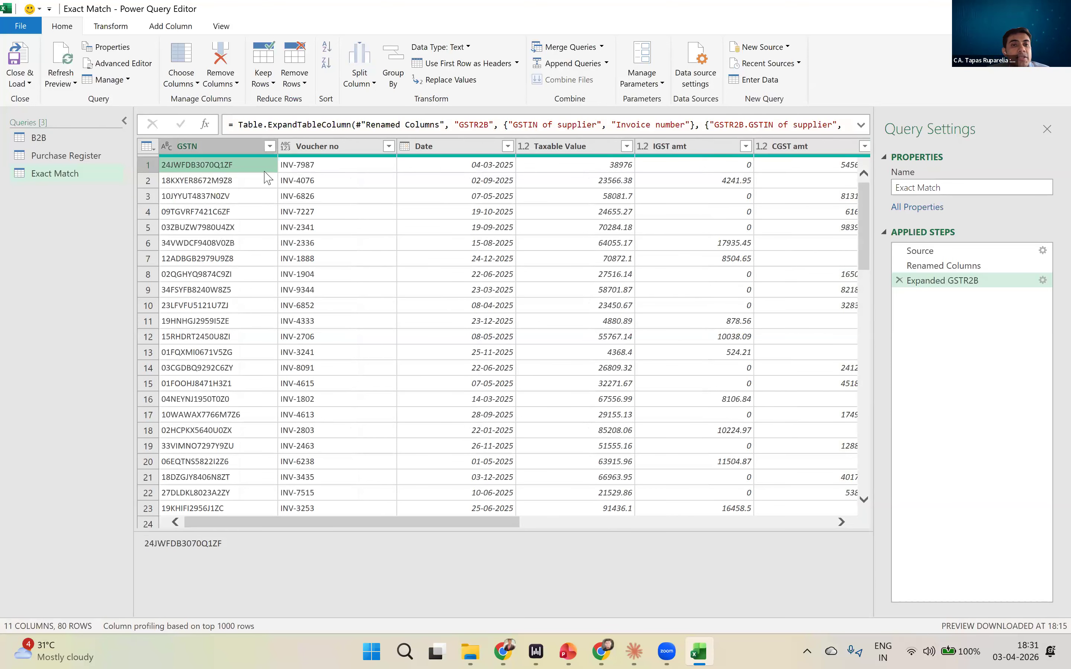
drag(398, 525, 490, 534)
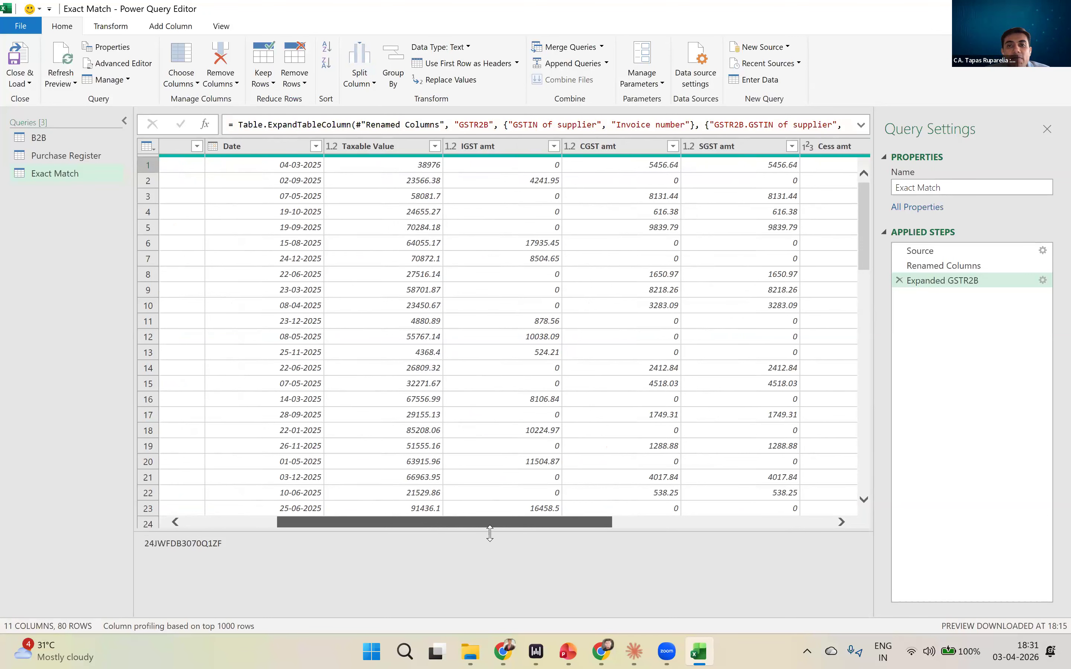
drag(490, 533, 747, 551)
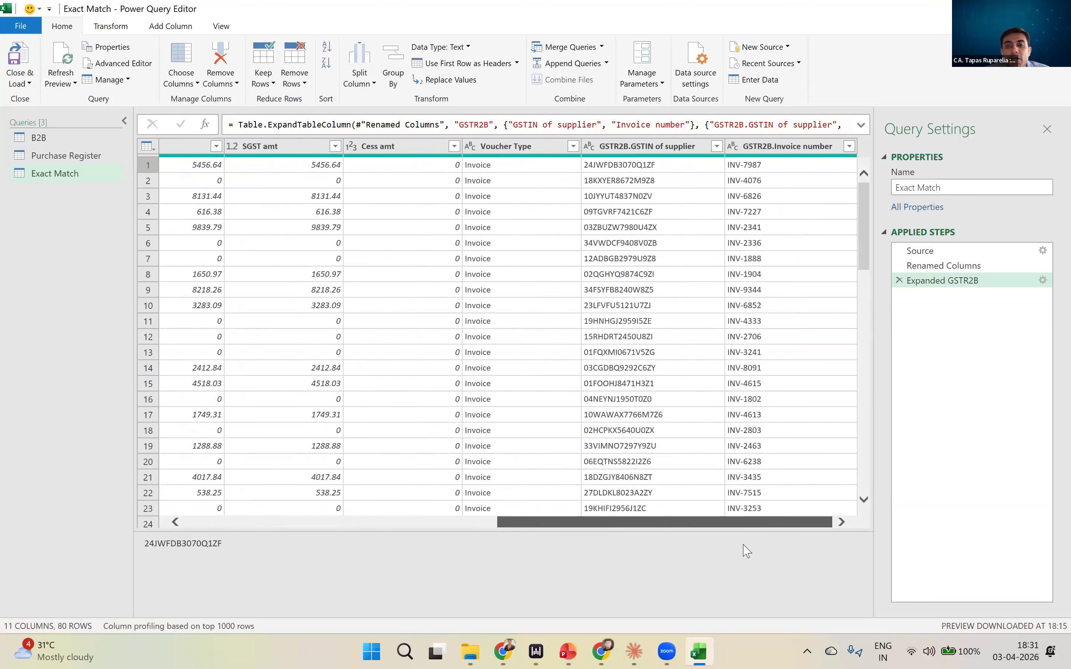
- Edit the Expanded GSTR2B step to also include Central Tax(₹), State/UT Tax(₹), Integrated Tax(₹) and Cess(₹)
click(929, 286)
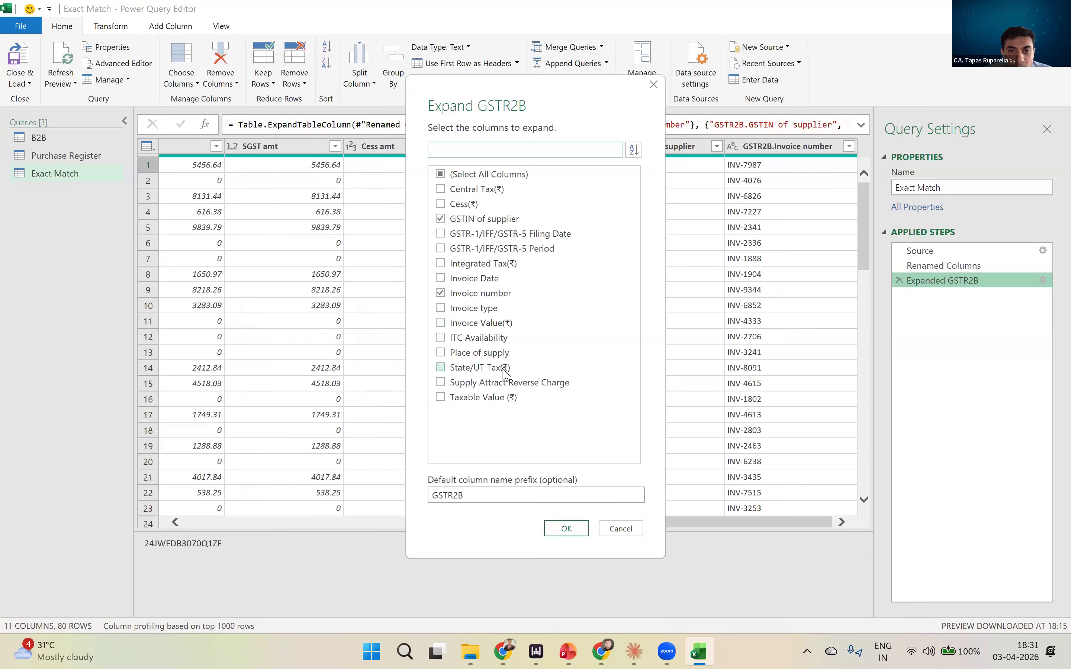
click(476, 191)
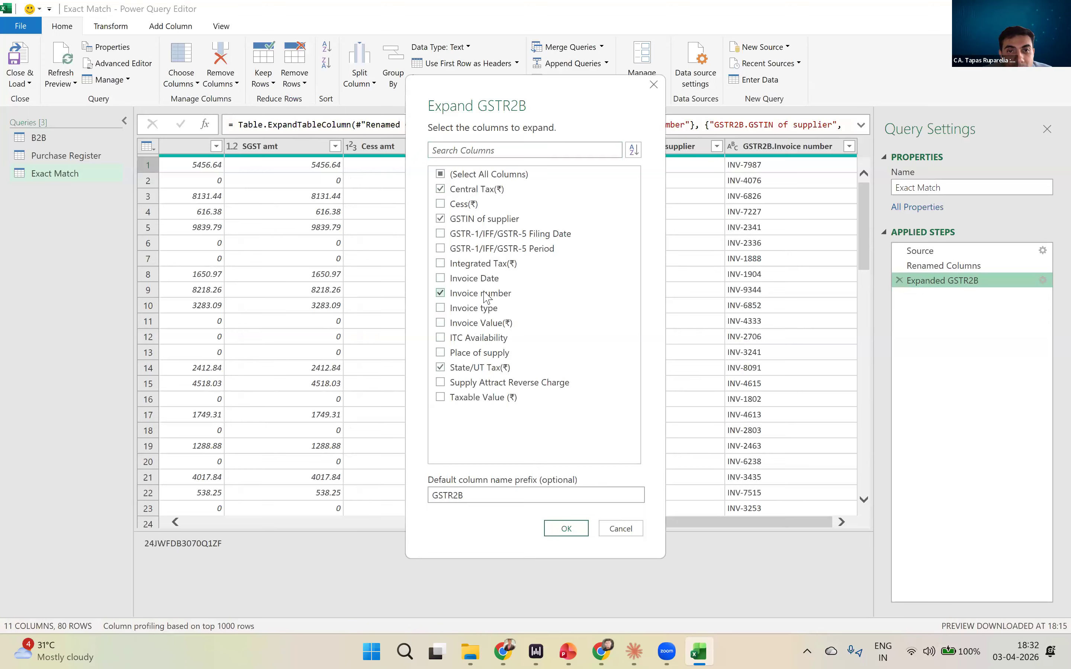
click(488, 266)
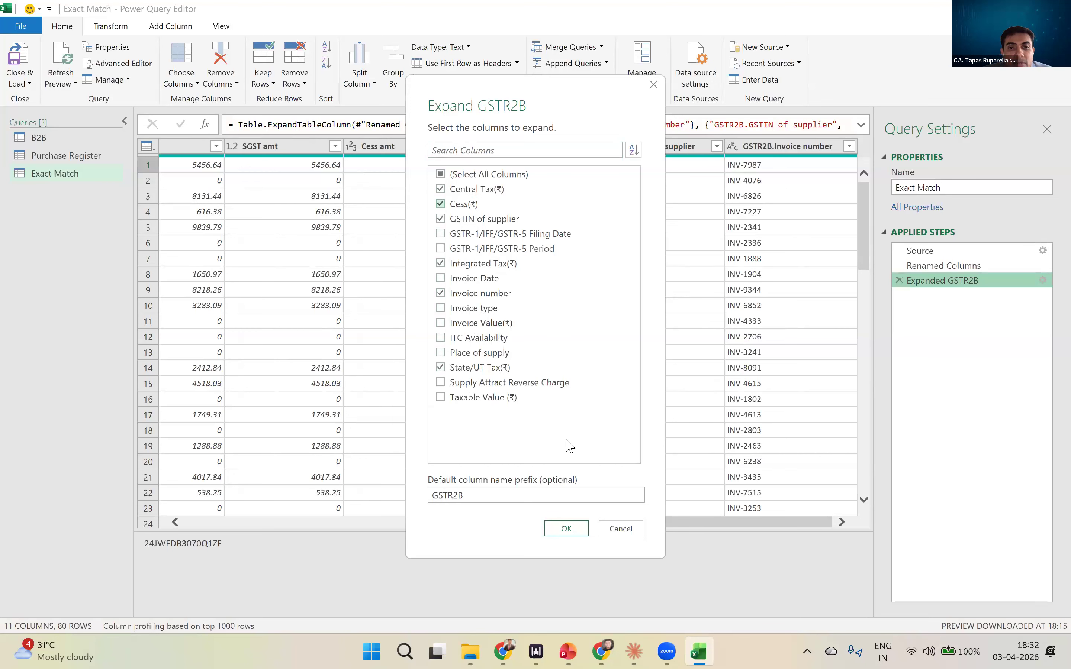
click(567, 528)
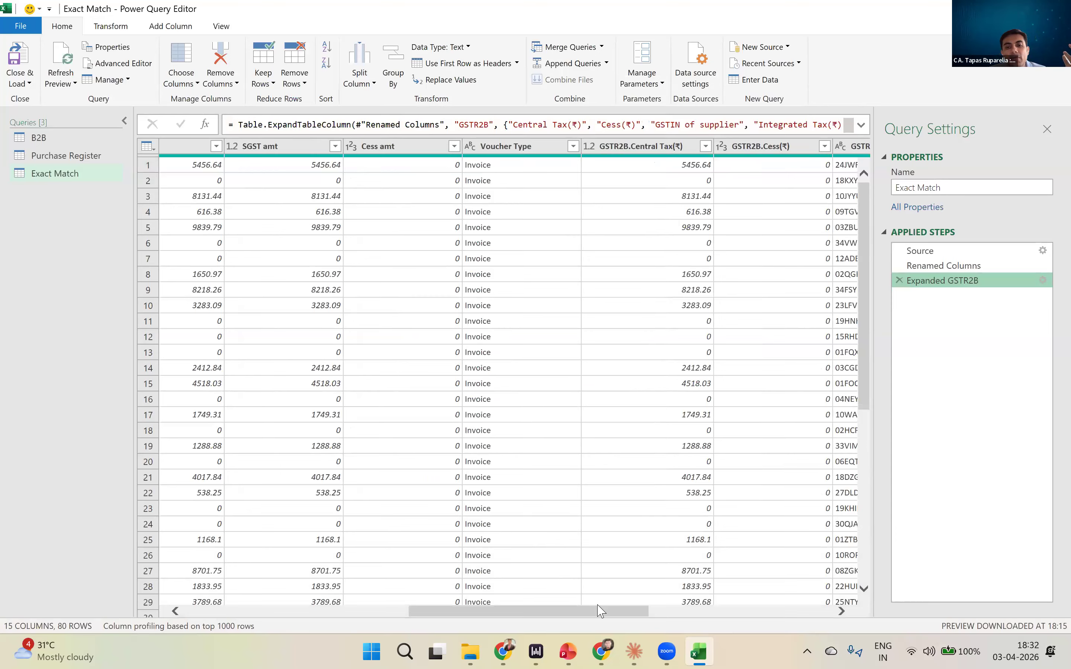
- Move the GSTR2B.GSTIN of supplier column directly after Voucher Type and select the GSTR2B.Integrated Tax(₹) column
drag(607, 609, 683, 613)
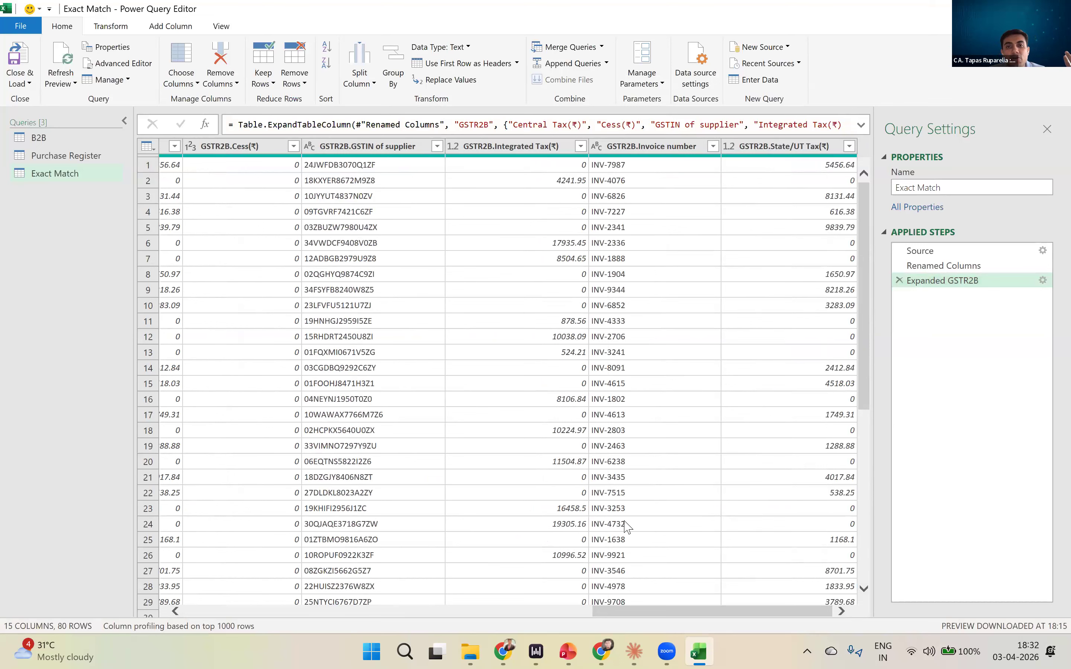
scroll(626, 526, left, 10)
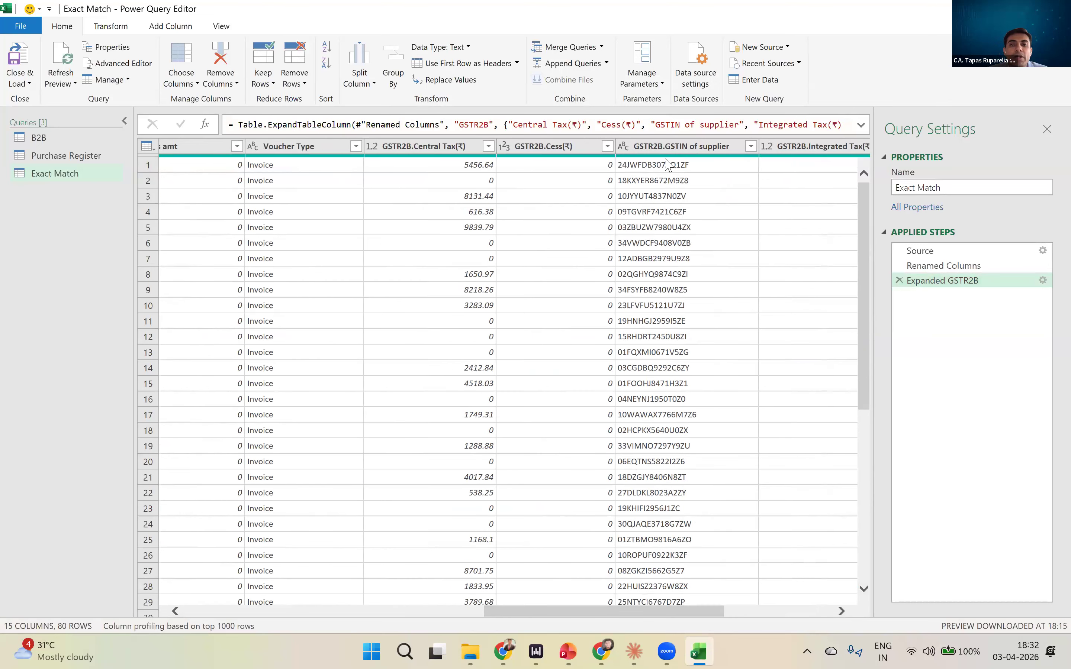
drag(668, 148, 706, 165)
click(797, 151)
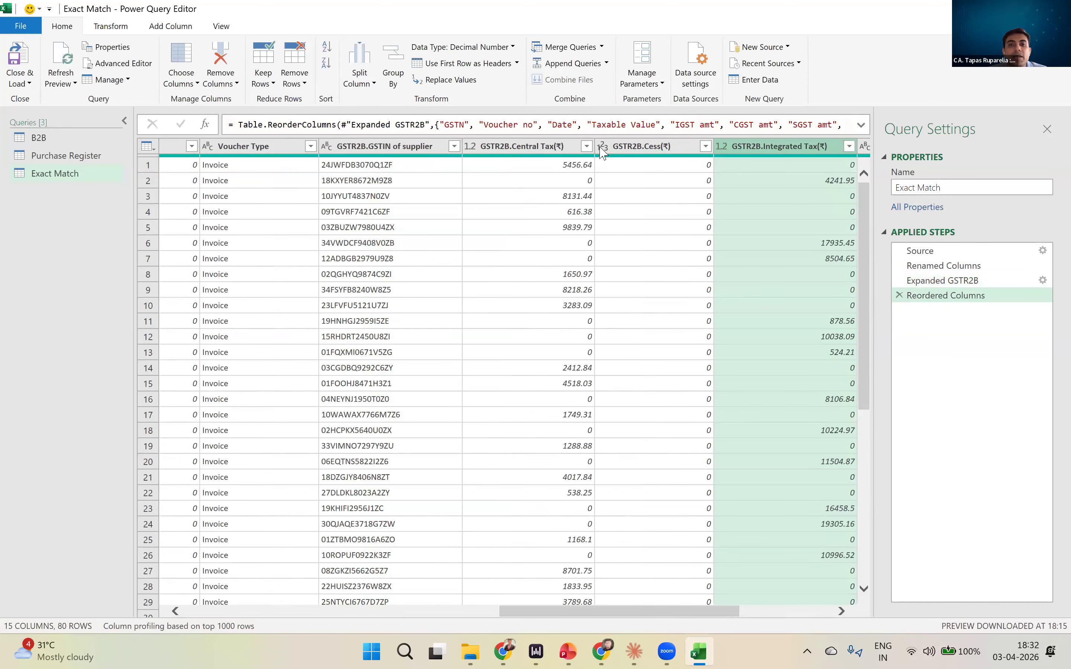
- Reorder the expanded GSTR2B columns as GSTIN of supplier, Invoice number, Integrated Tax(₹), Central Tax(₹), State/UT Tax(₹) and Cess(₹)
click(842, 612)
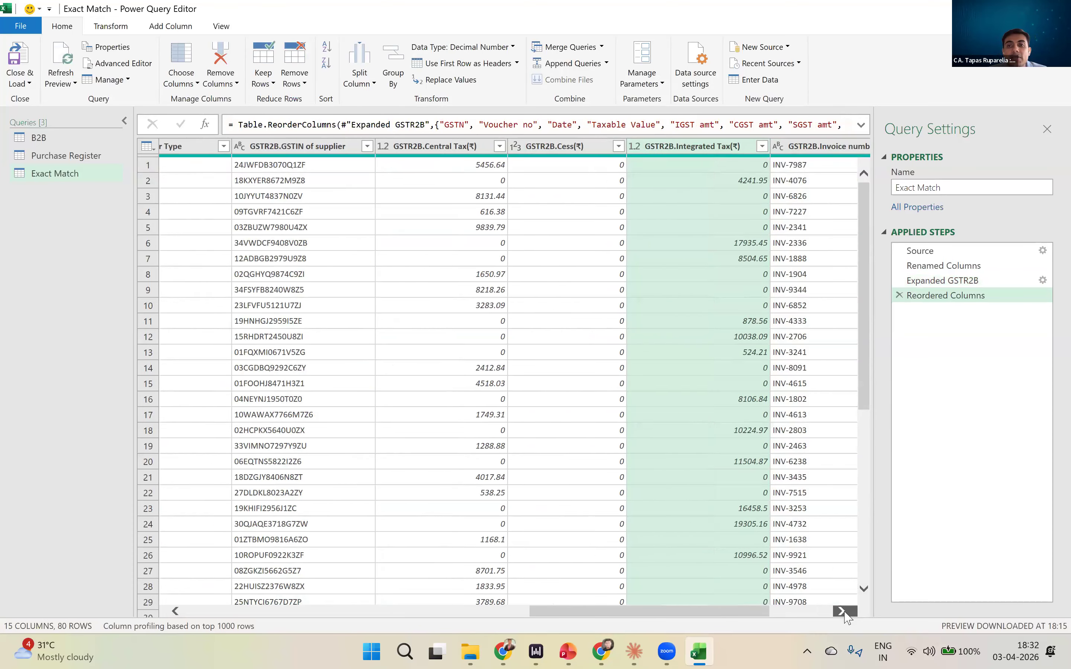
click(842, 612)
drag(728, 148, 354, 158)
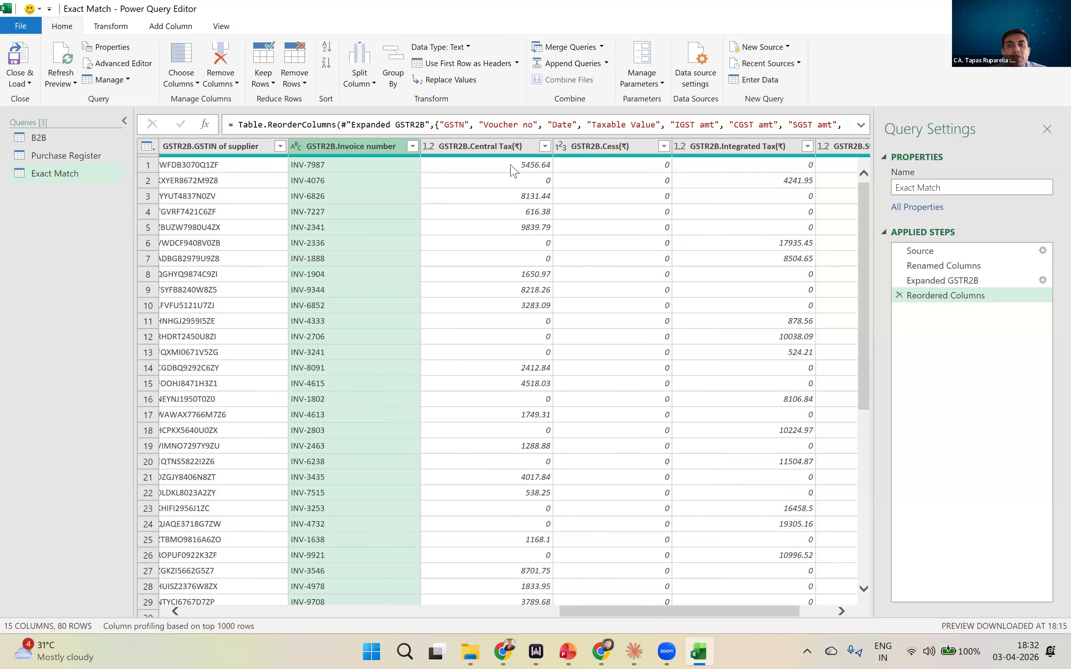
drag(615, 149, 899, 174)
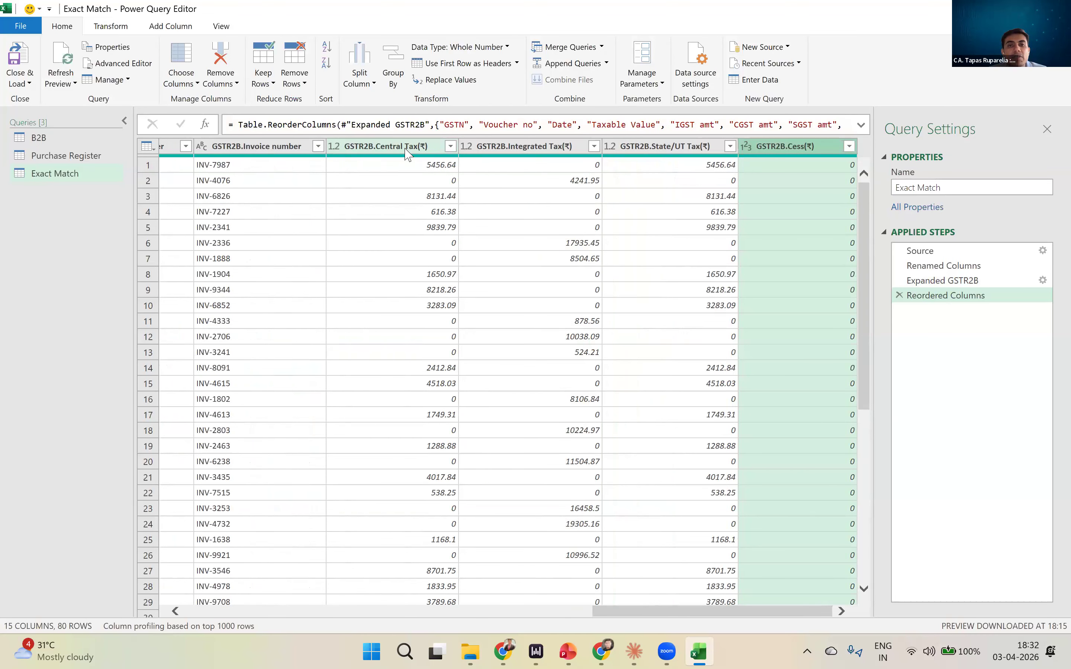
drag(551, 146, 335, 172)
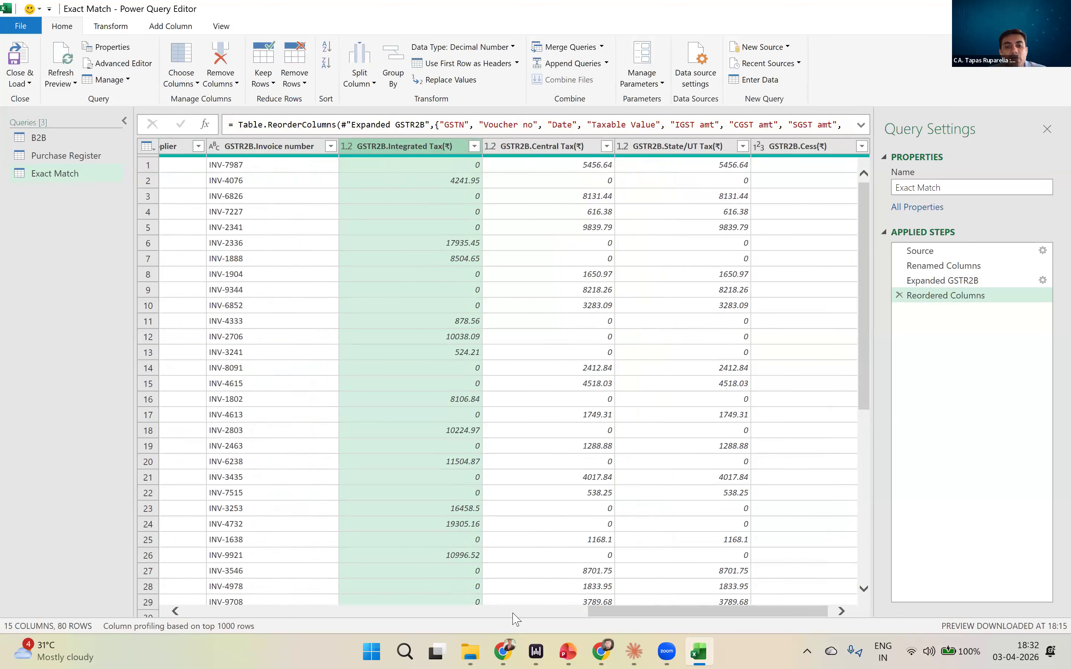
scroll(615, 614, left, 3)
scroll(619, 620, right, 3)
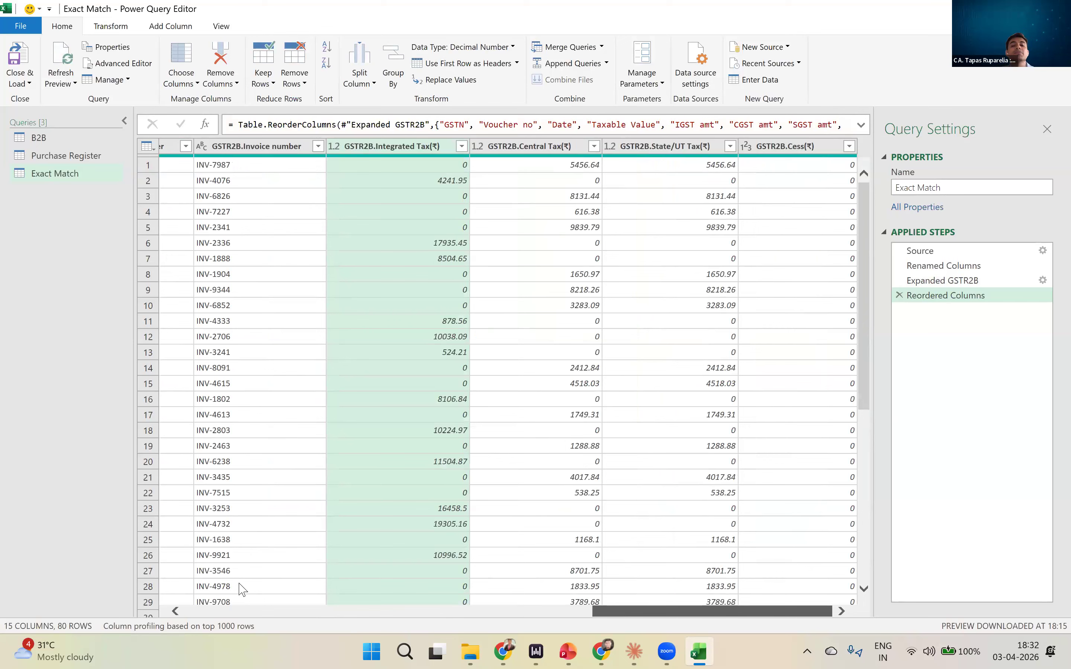
scroll(241, 589, left, 5)
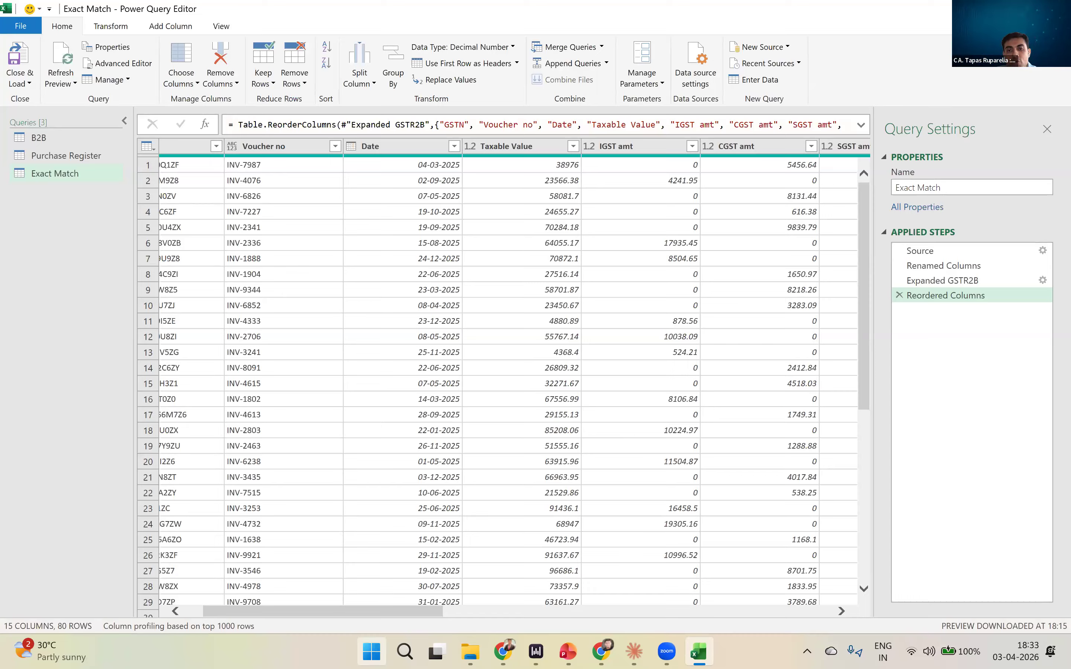
- Switch to the JOIN Types slide in PowerPoint, review the Left Anti and Right Anti diagrams, and return to Power Query
key(alt+Tab)
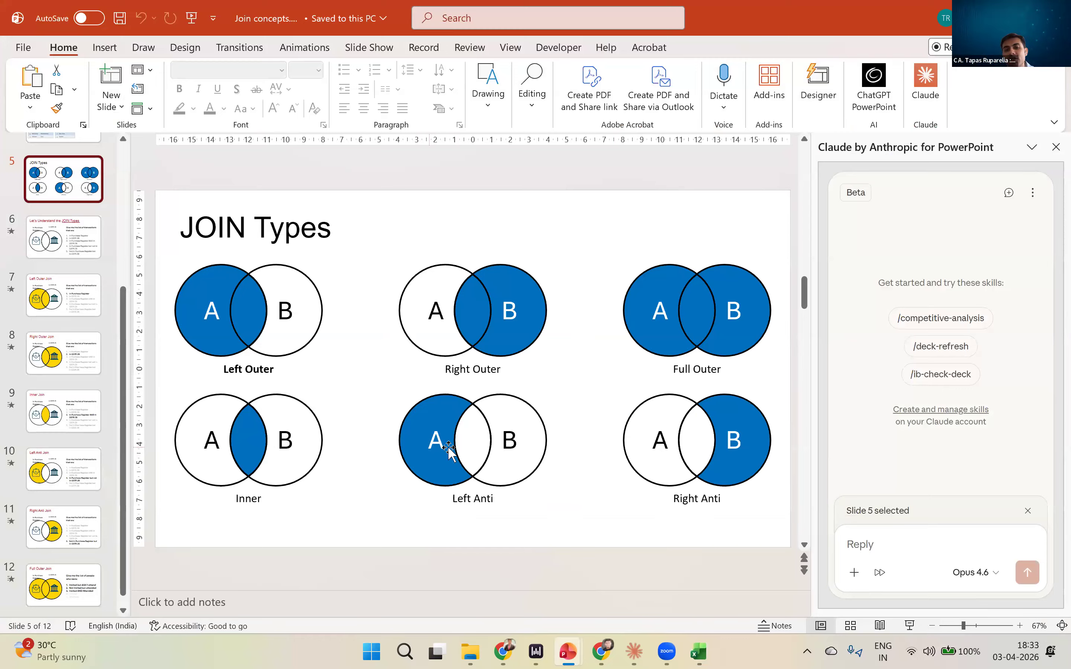
key(ctrl)
key(ctrl)
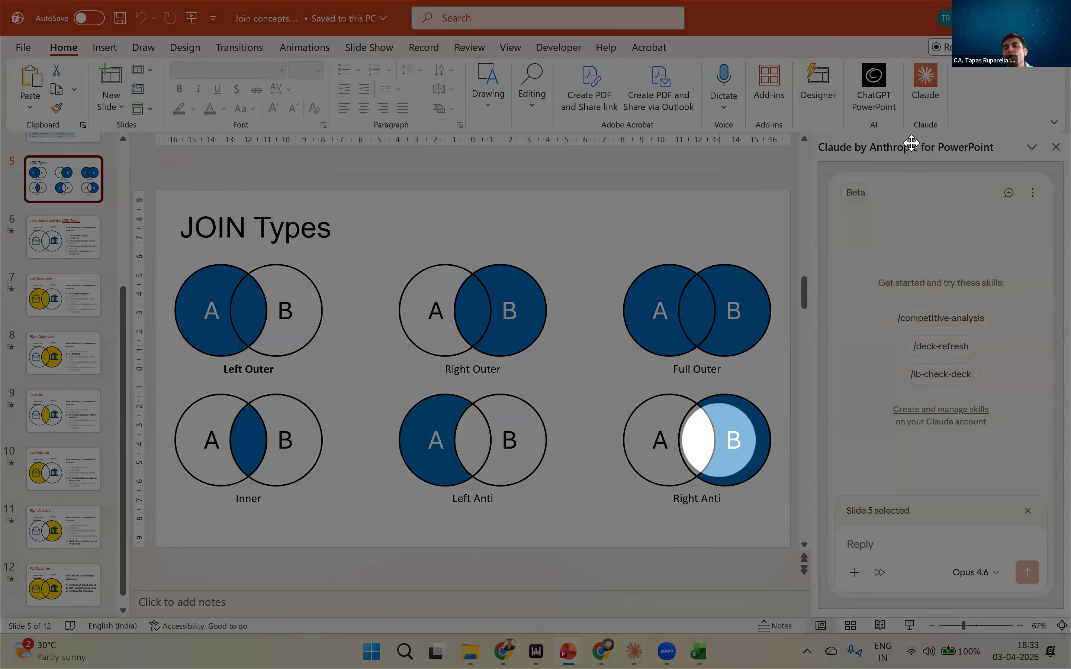
key(alt+Tab)
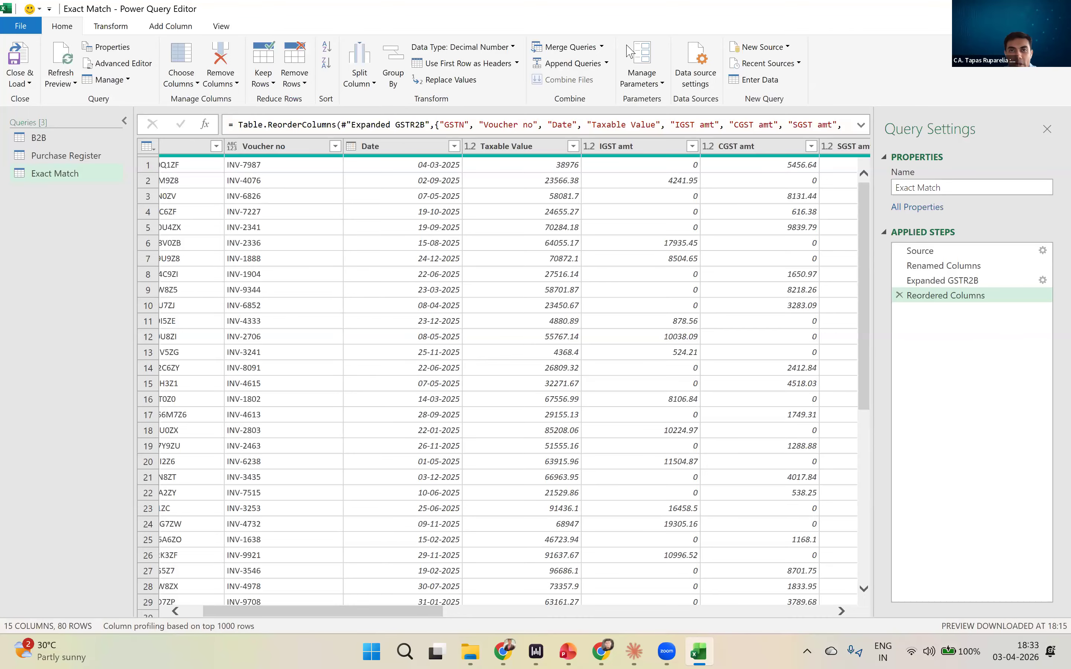
- Start a merge as a new query with Purchase Register as the first table and B2B as the second
click(602, 49)
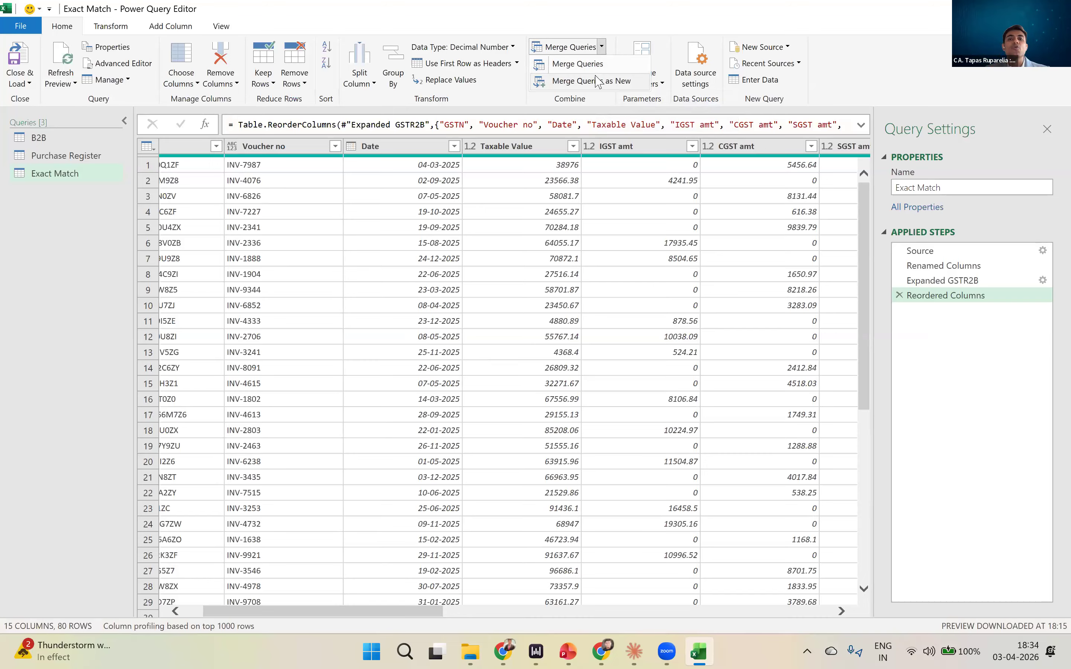
click(598, 82)
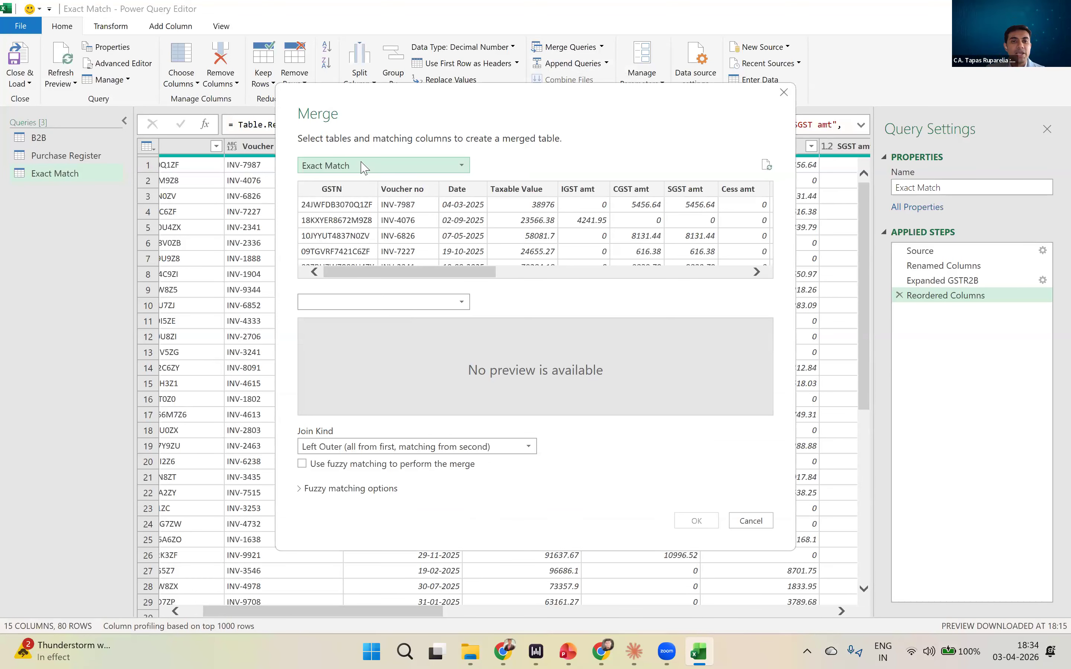
click(363, 167)
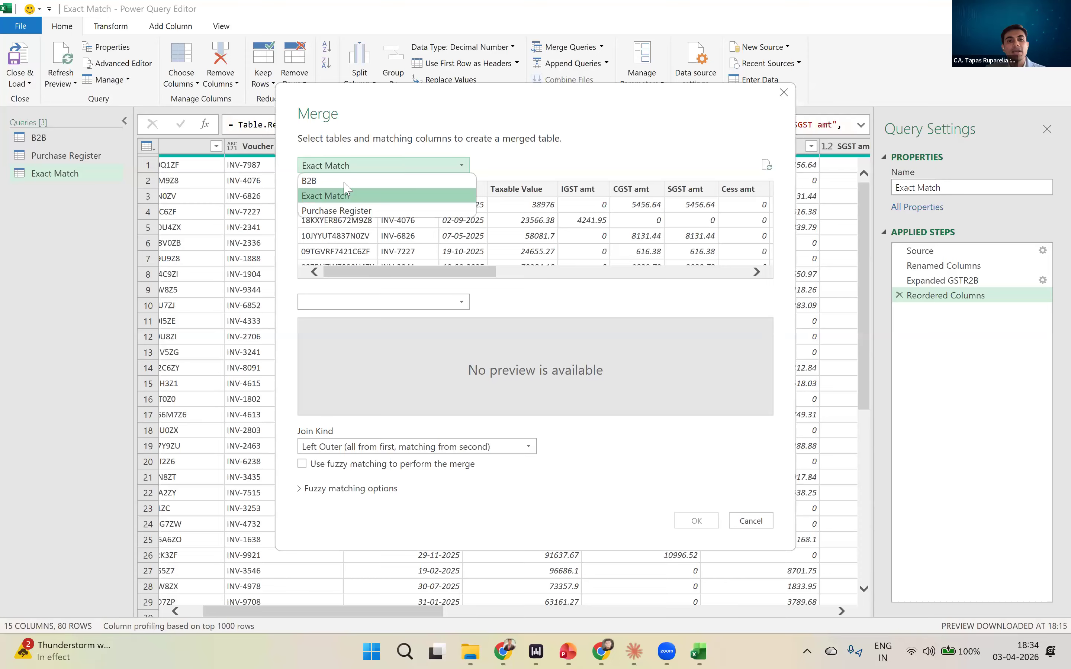
click(338, 195)
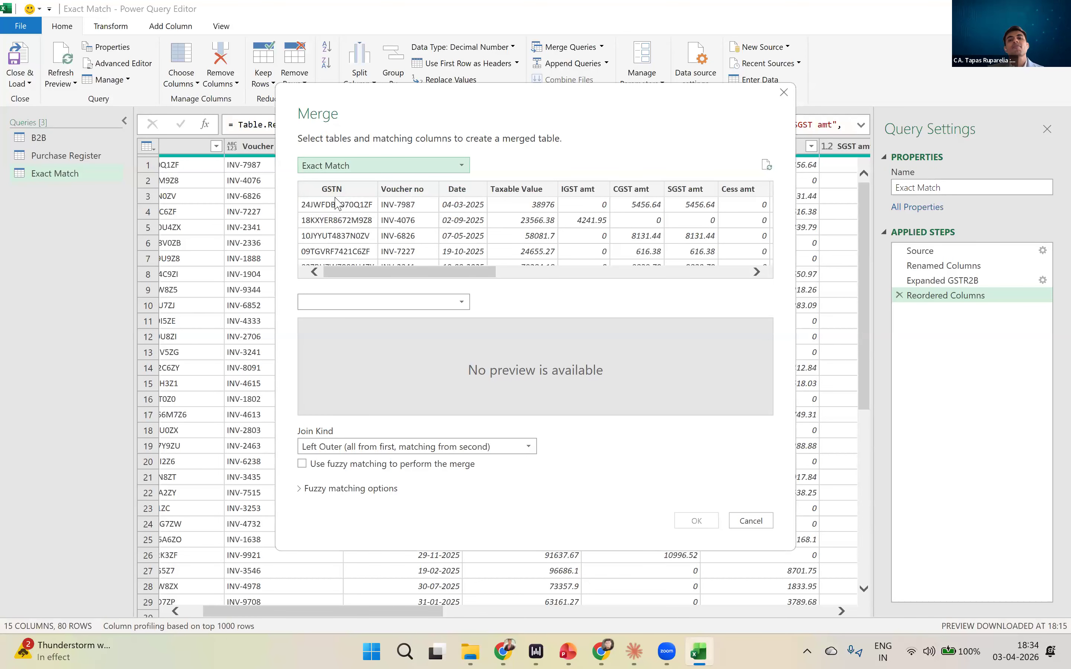
click(360, 166)
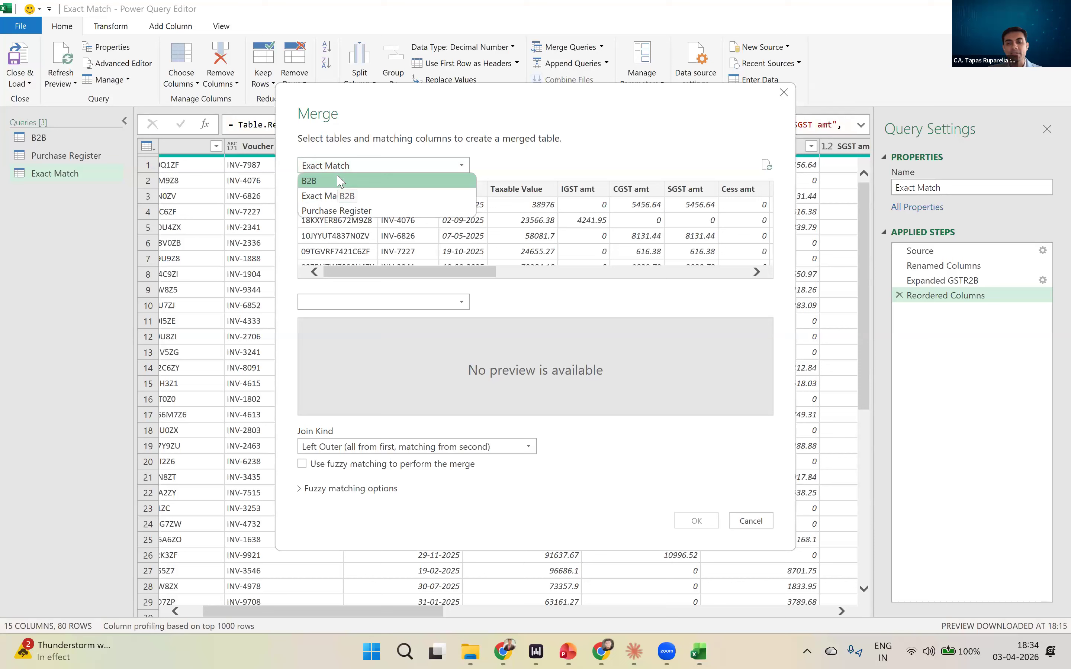
click(345, 210)
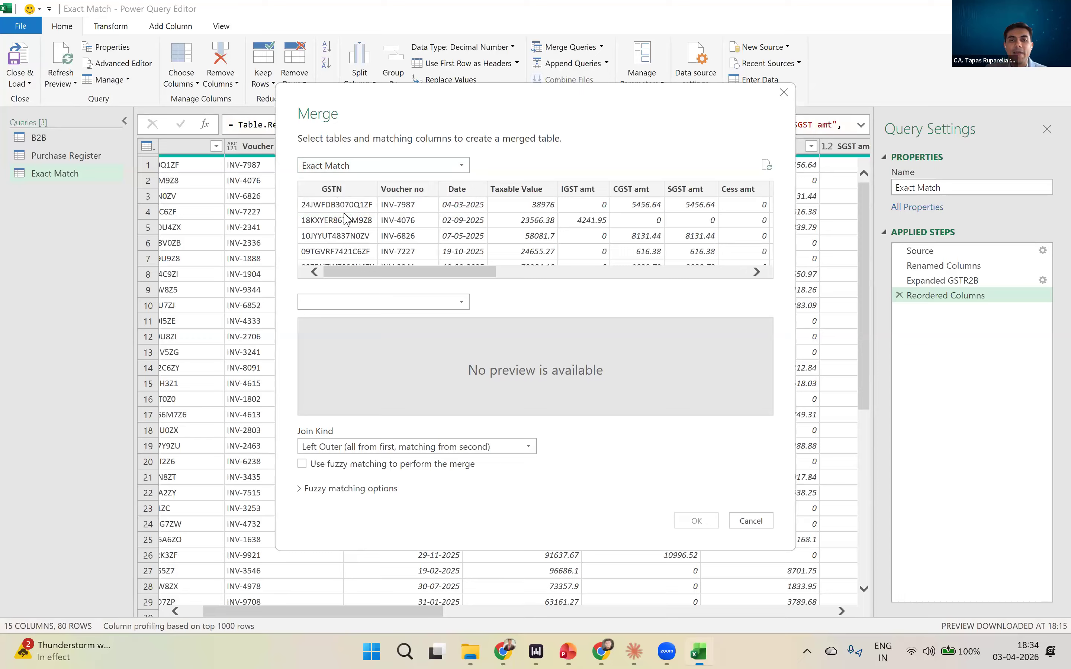
click(375, 304)
click(365, 318)
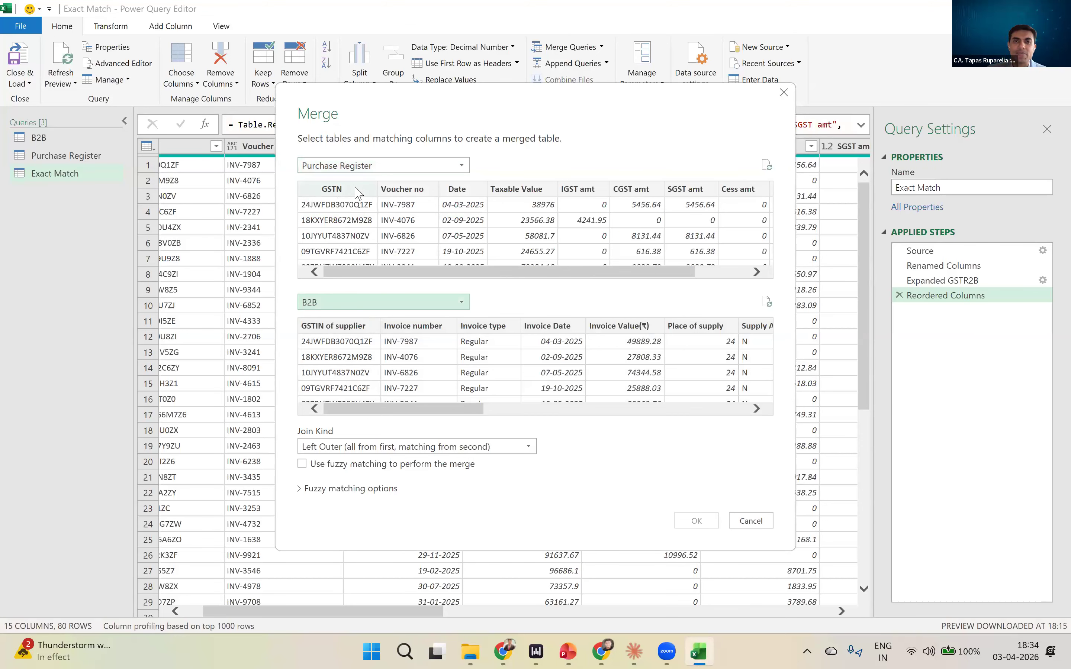
- Select GSTN, Voucher no, Date, IGST amt, CGST amt and SGST amt, in that order, as the Purchase Register's matching columns
click(354, 237)
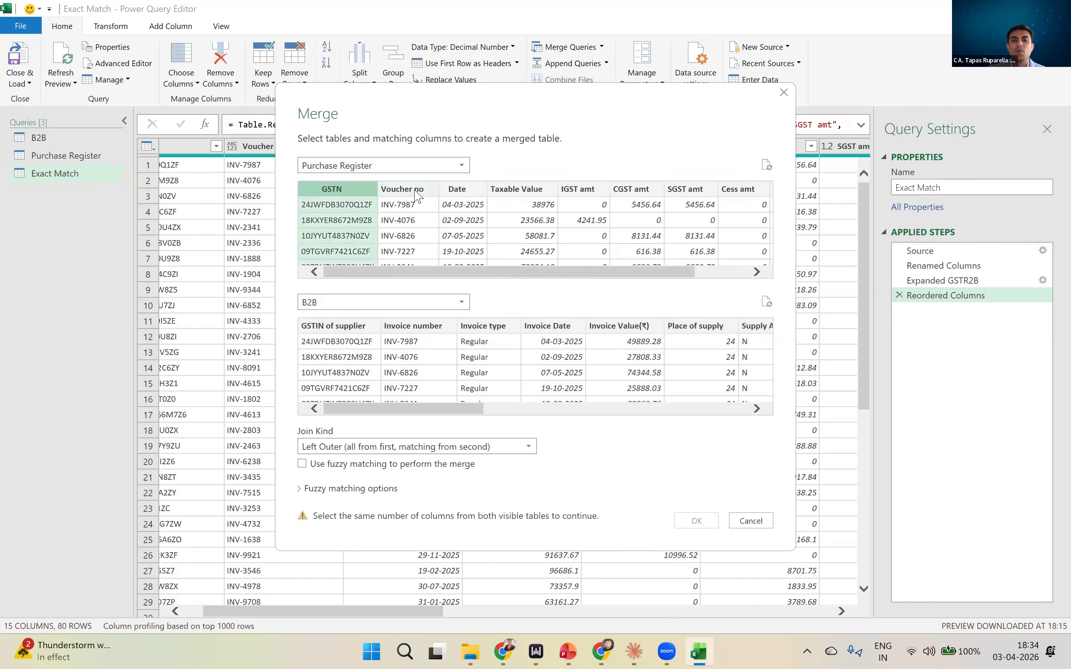
ctrl+click(412, 197)
ctrl+click(456, 195)
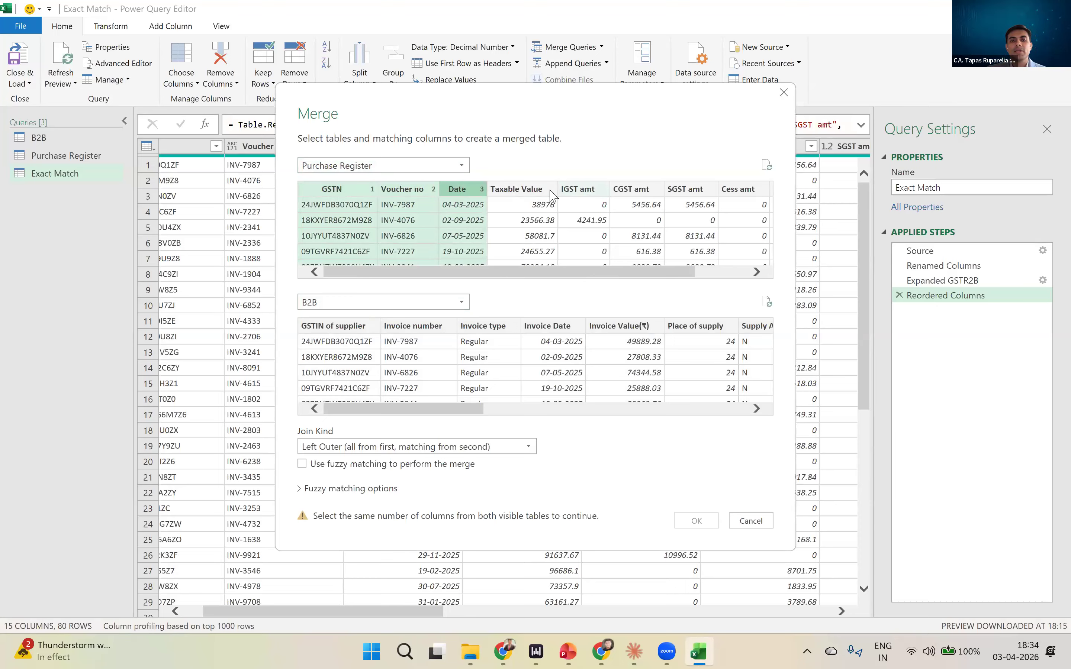
ctrl+click(576, 191)
ctrl+click(631, 189)
ctrl+click(685, 189)
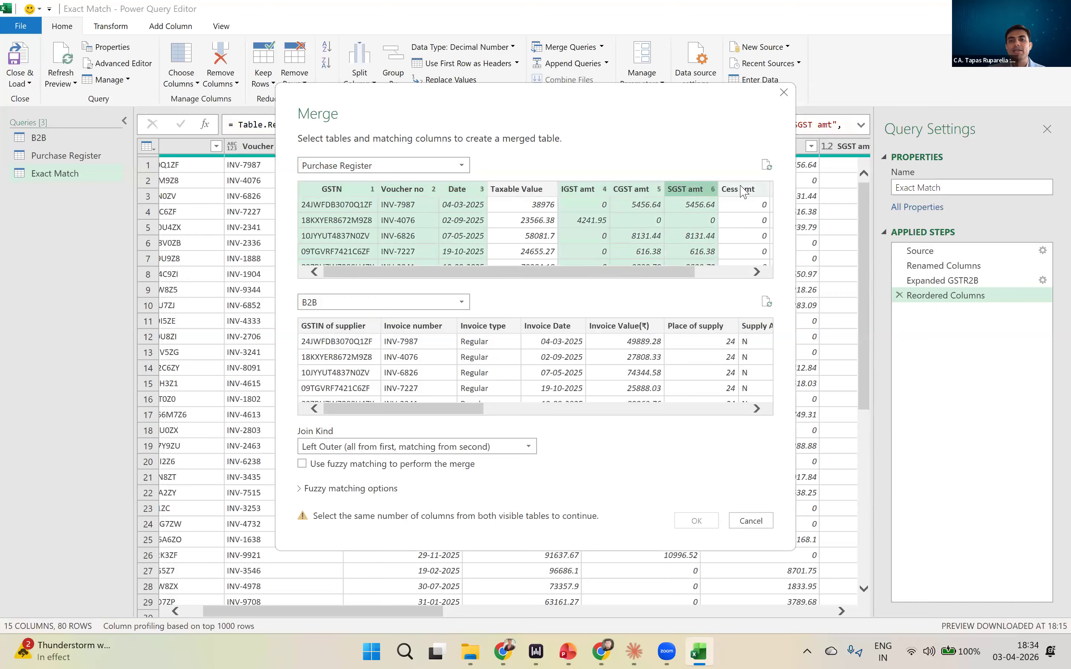
click(359, 327)
ctrl+click(426, 327)
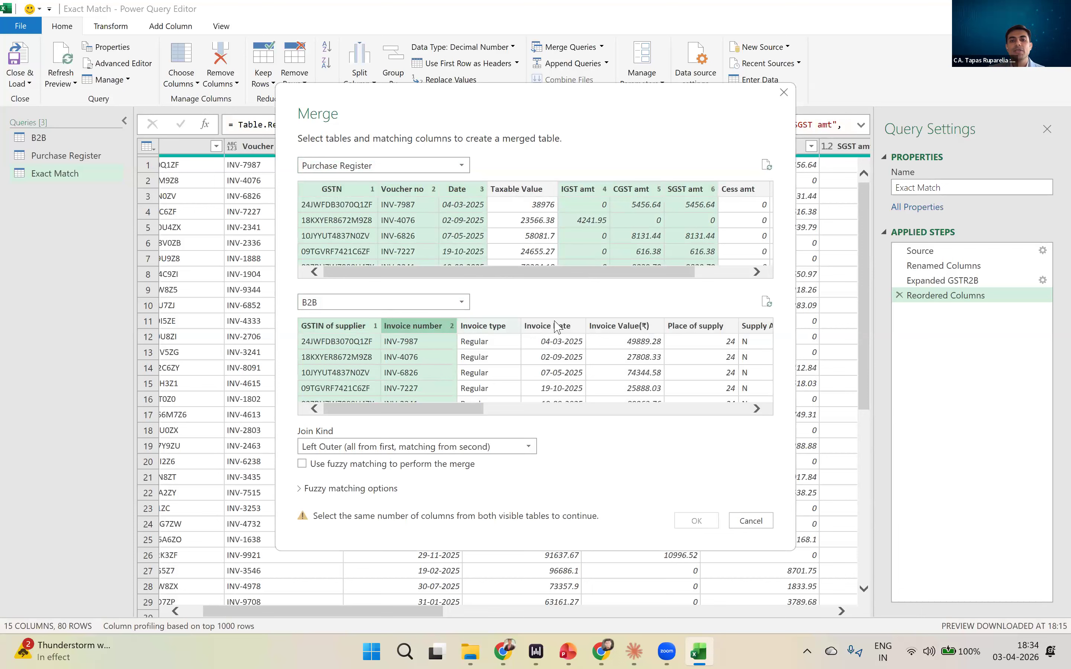
ctrl+click(556, 328)
click(759, 409)
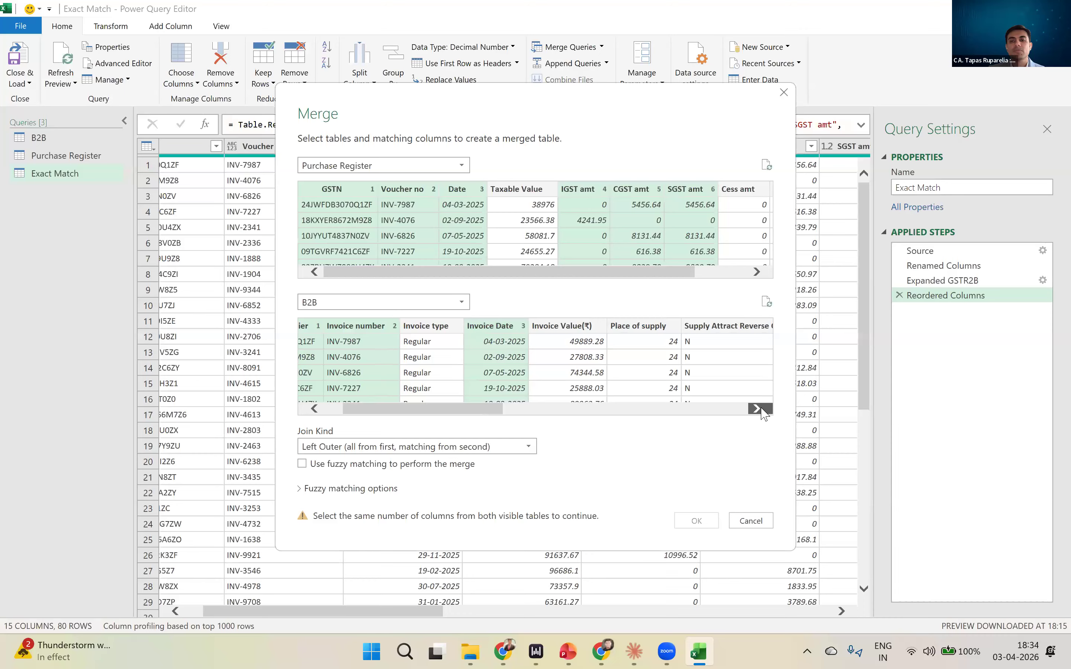
ctrl+click(545, 350)
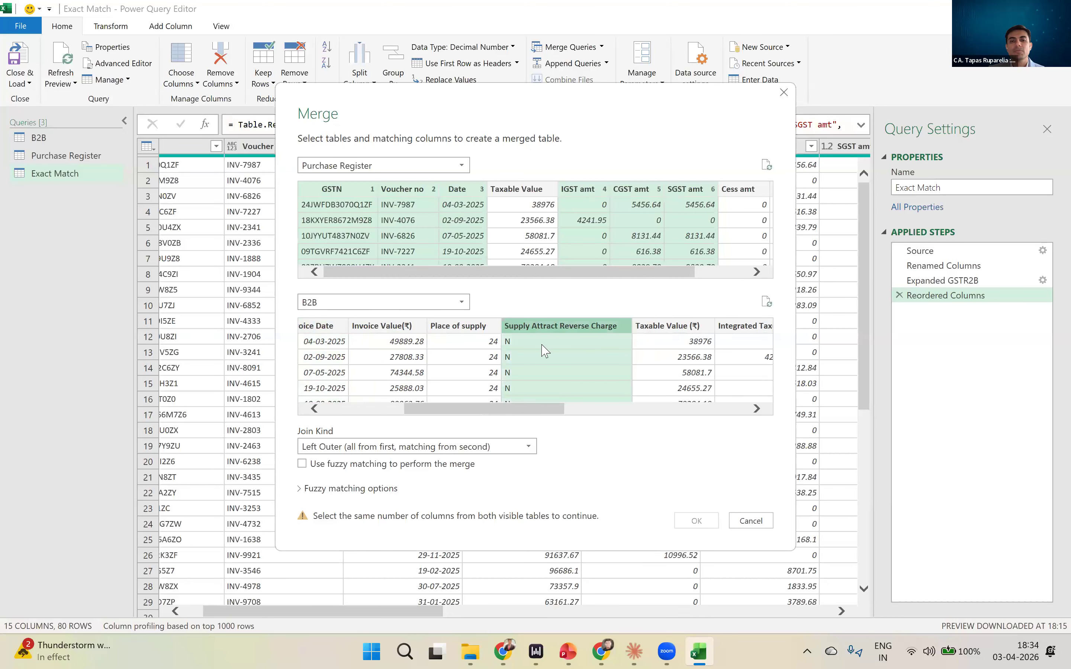
- Match B2B's GSTIN of supplier, Invoice number, Invoice Date, Integrated Tax(₹), Central Tax(₹) and State/UT Tax(₹), in that order, to the Purchase Register columns
drag(507, 409, 338, 410)
click(337, 329)
ctrl+click(414, 326)
ctrl+click(551, 327)
drag(489, 410, 669, 406)
ctrl+click(444, 328)
ctrl+click(525, 325)
ctrl+click(599, 328)
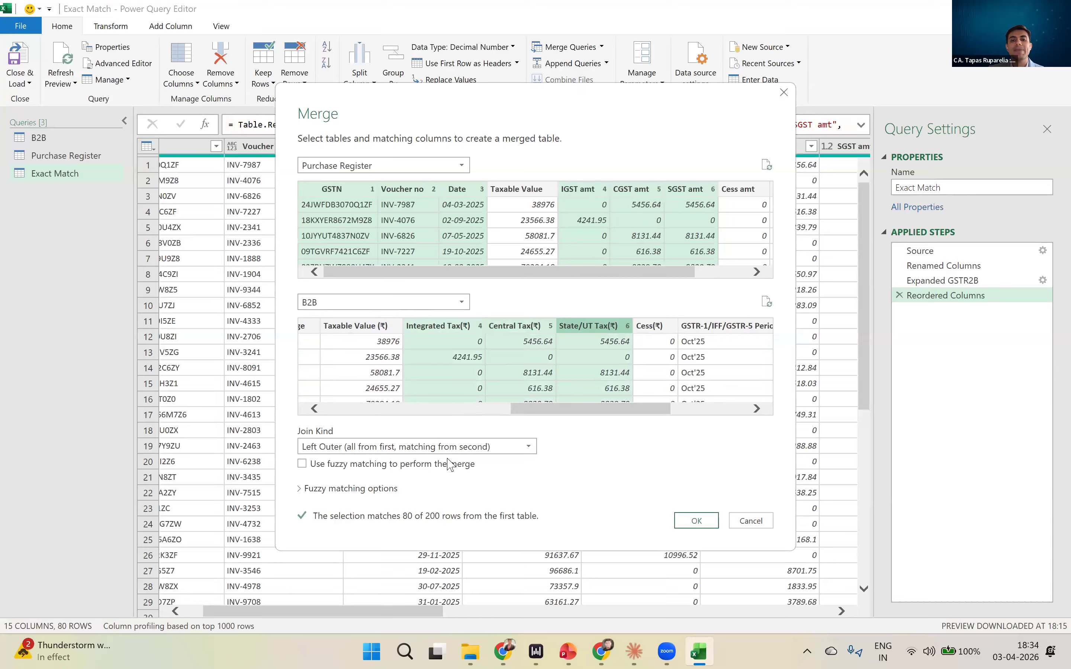
- Create the merge as a Left Anti join (rows only in first) and rename the resulting query PR Only
click(452, 448)
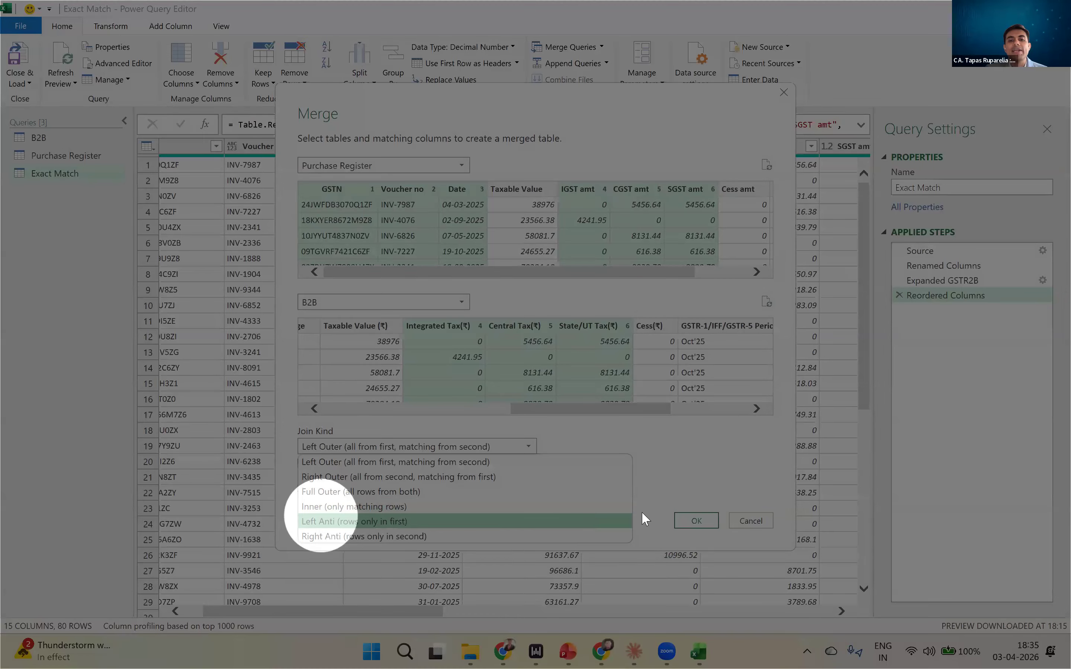
click(624, 521)
click(696, 521)
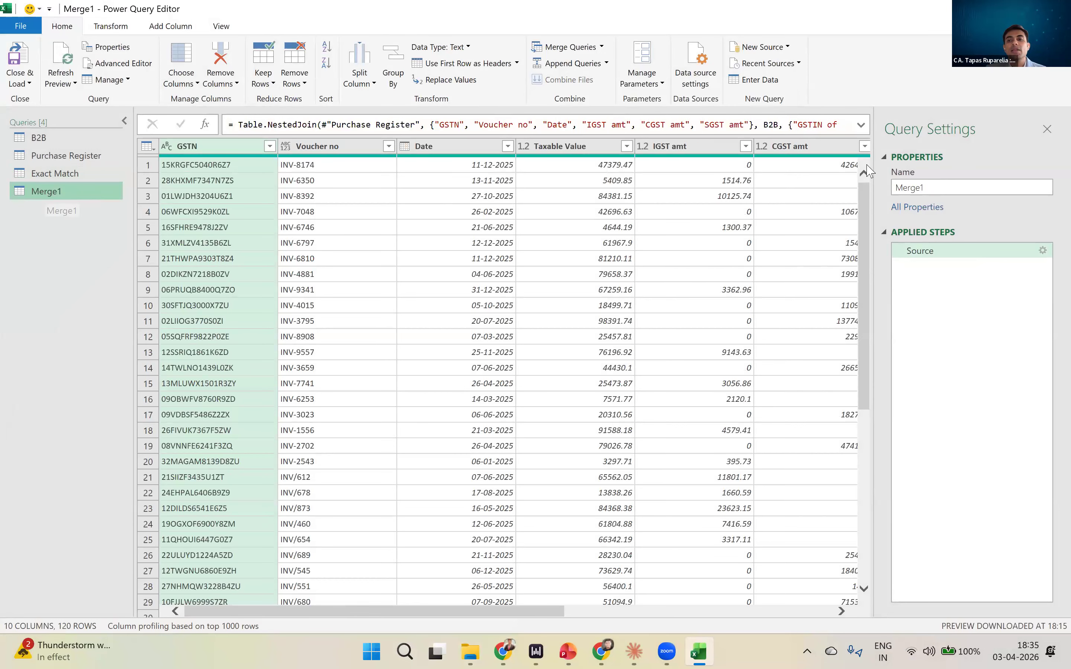
click(901, 188)
text(PR )
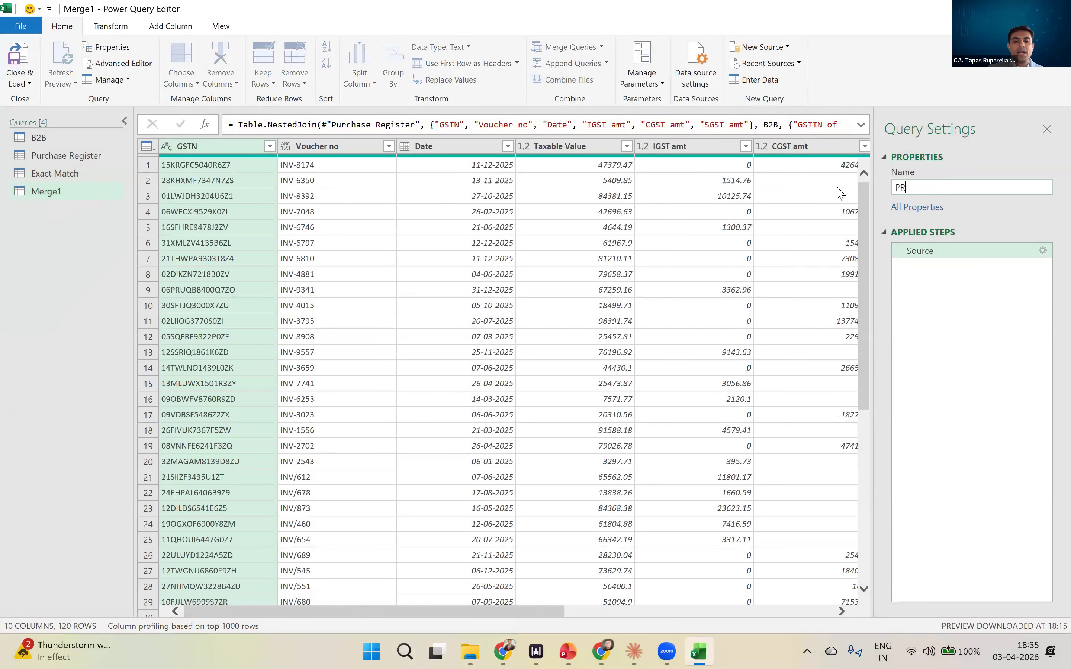
text(Only)
key(Return)
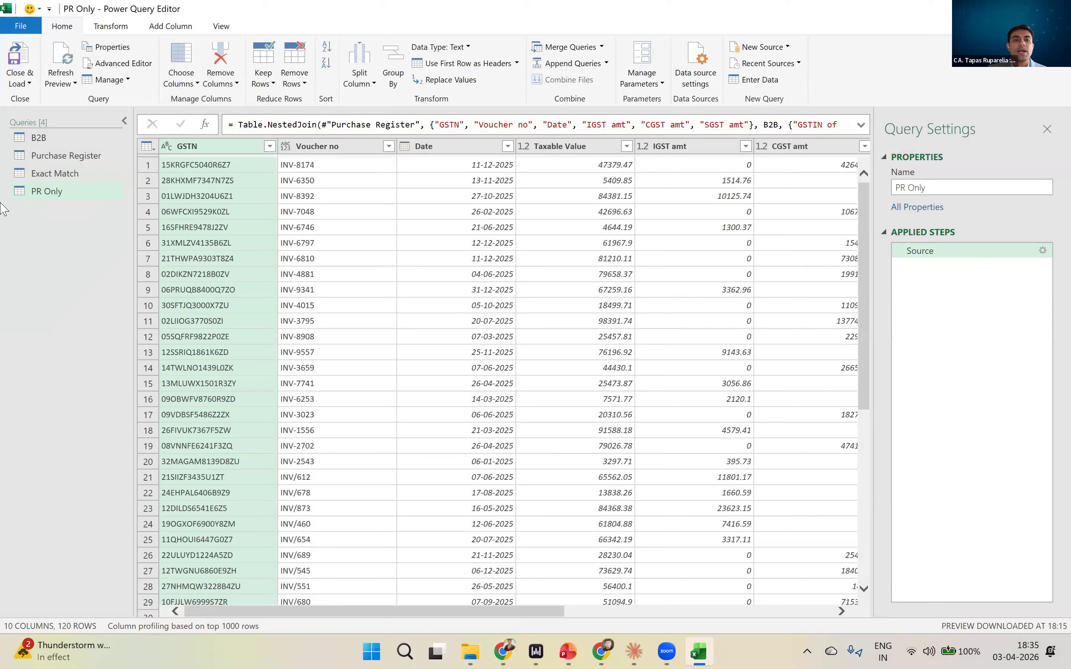
- Duplicate the PR Only query and change the copy's Source merge to a Right Anti join (rows only in second)
click(37, 191)
right_click(40, 193)
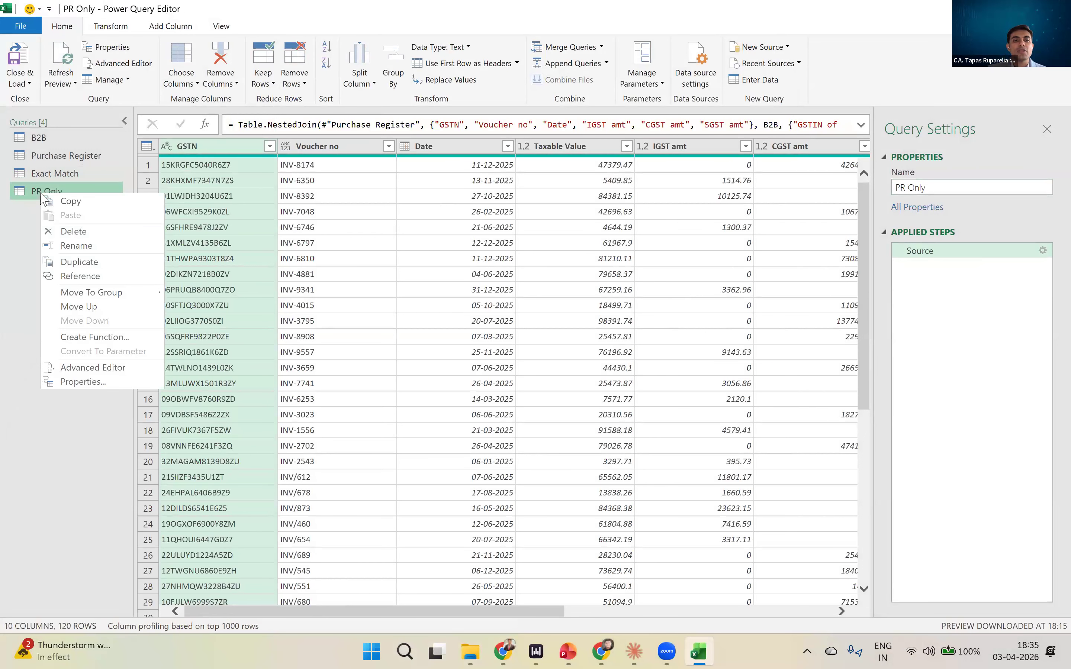
click(67, 262)
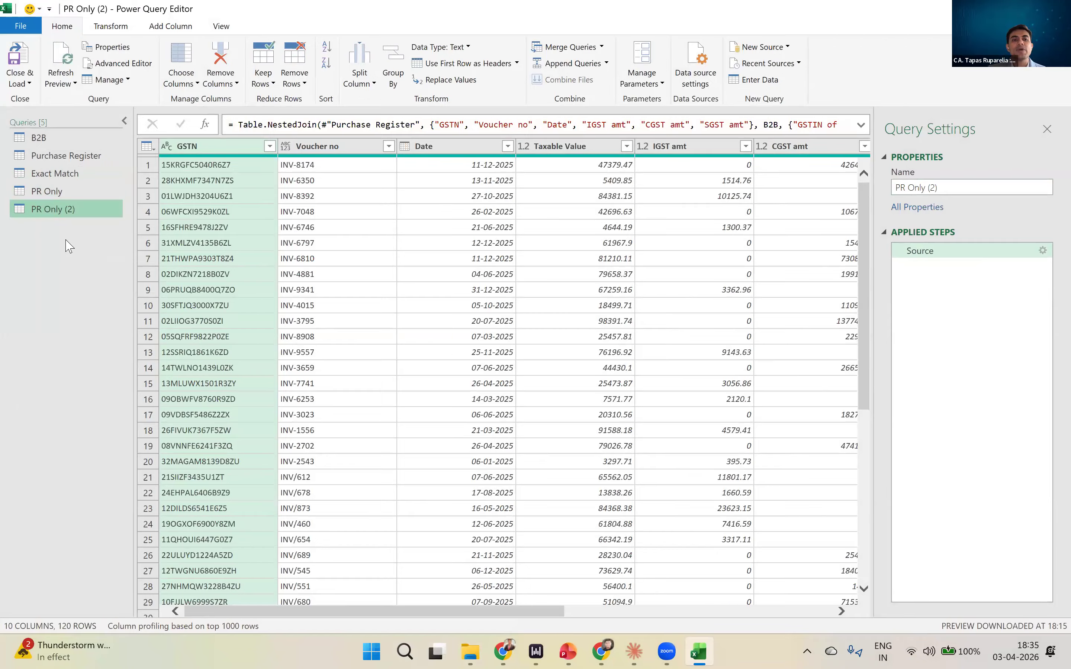
click(955, 257)
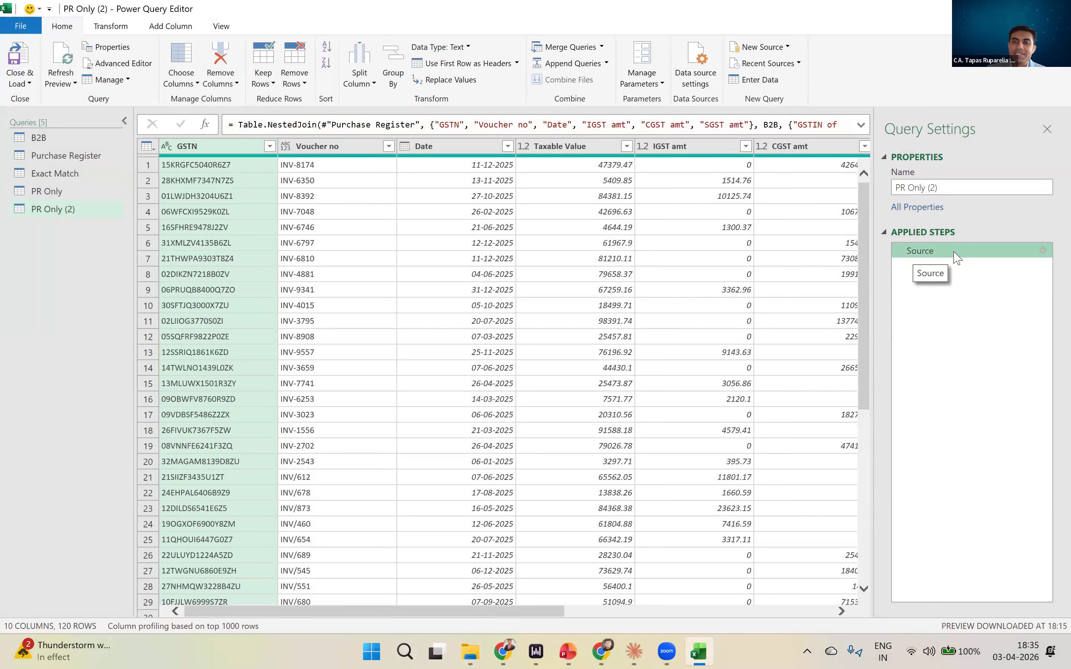
click(412, 448)
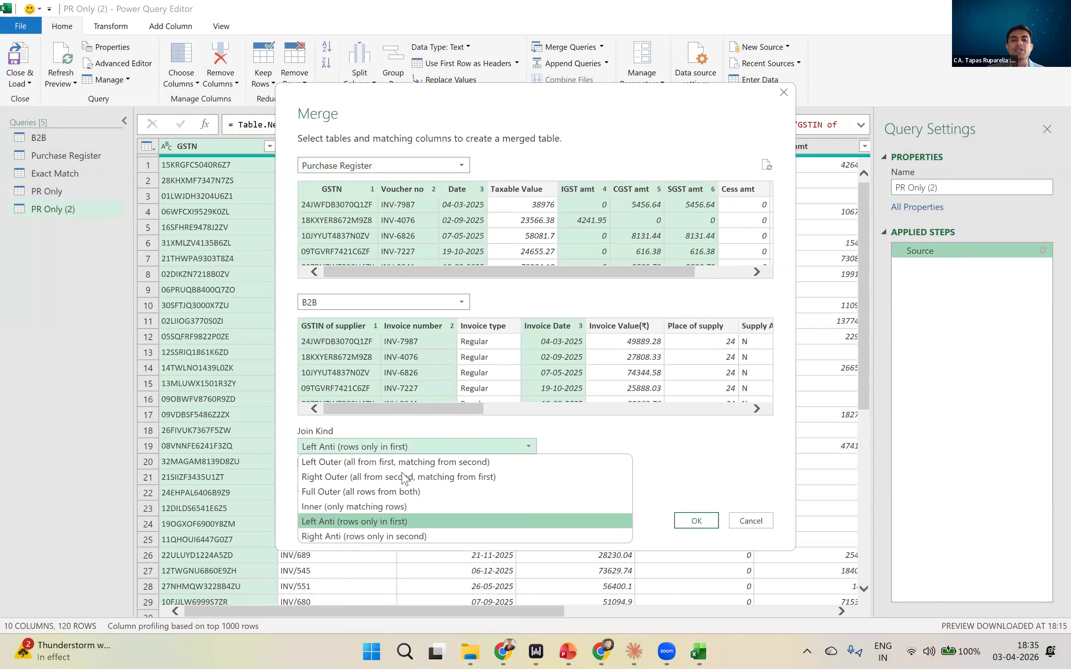
click(398, 536)
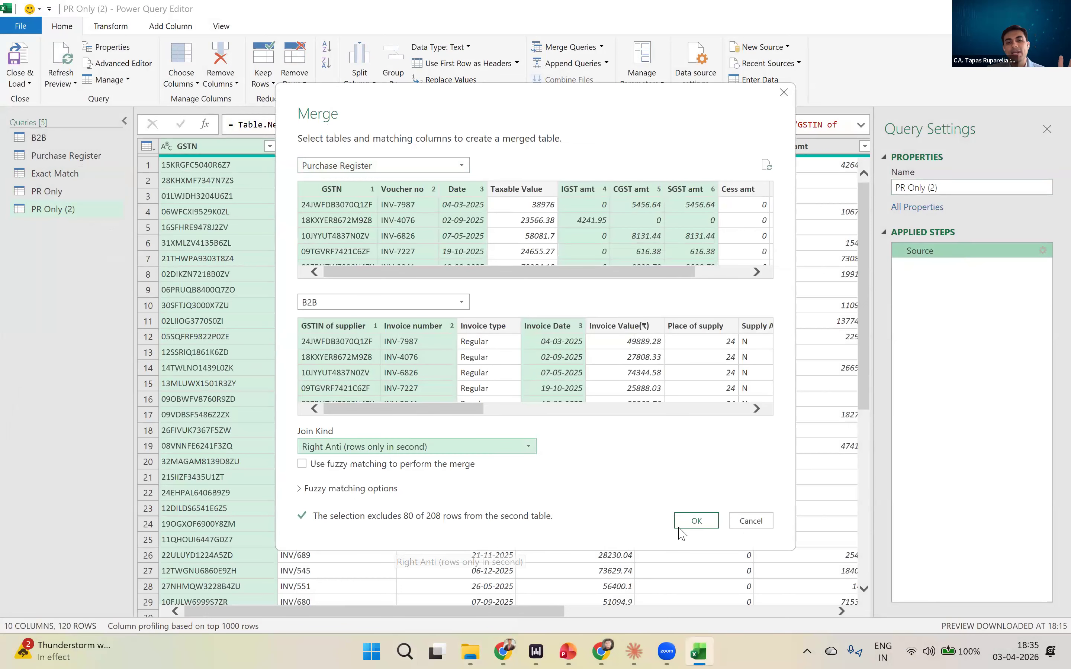
click(696, 521)
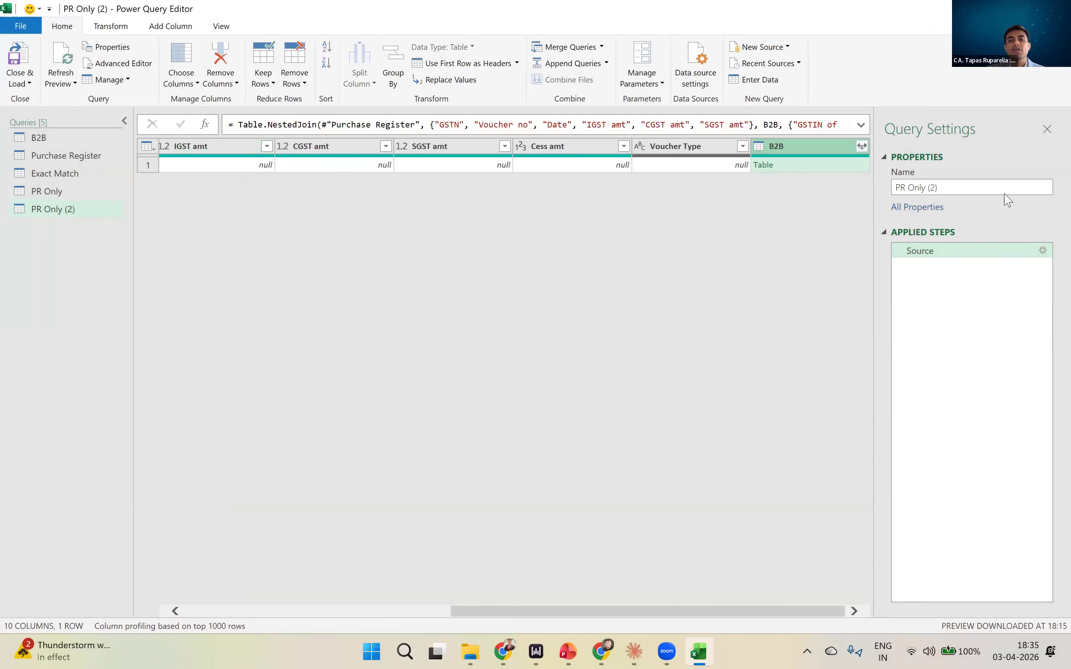
- Rename the PR Only (2) query as GSTR 2B only
drag(975, 187, 878, 188)
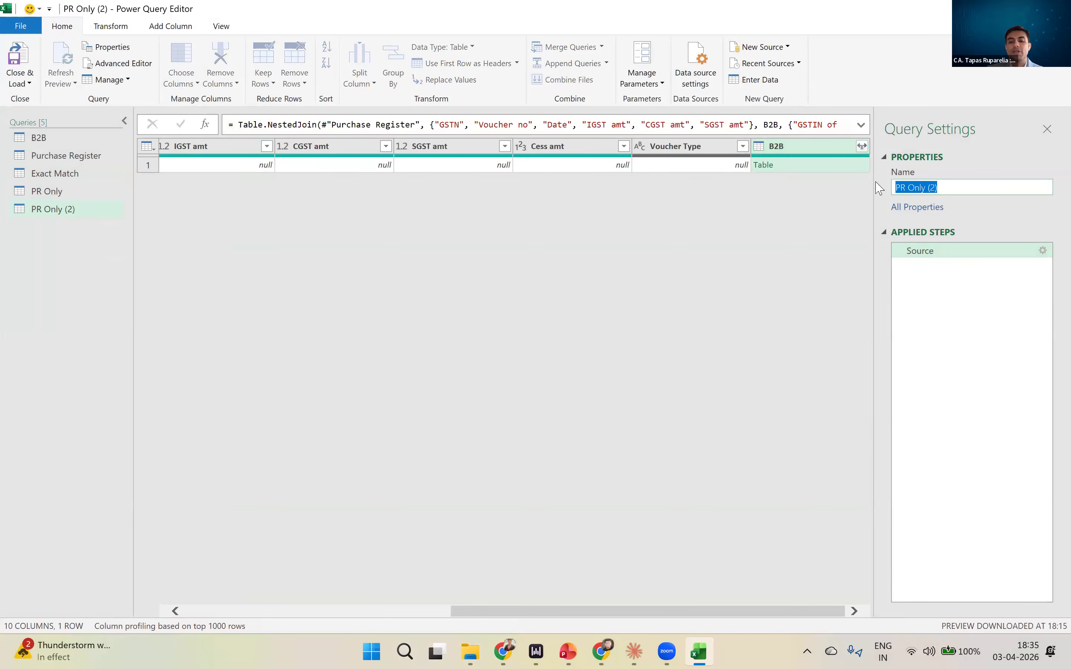
text(GSTR 2B only)
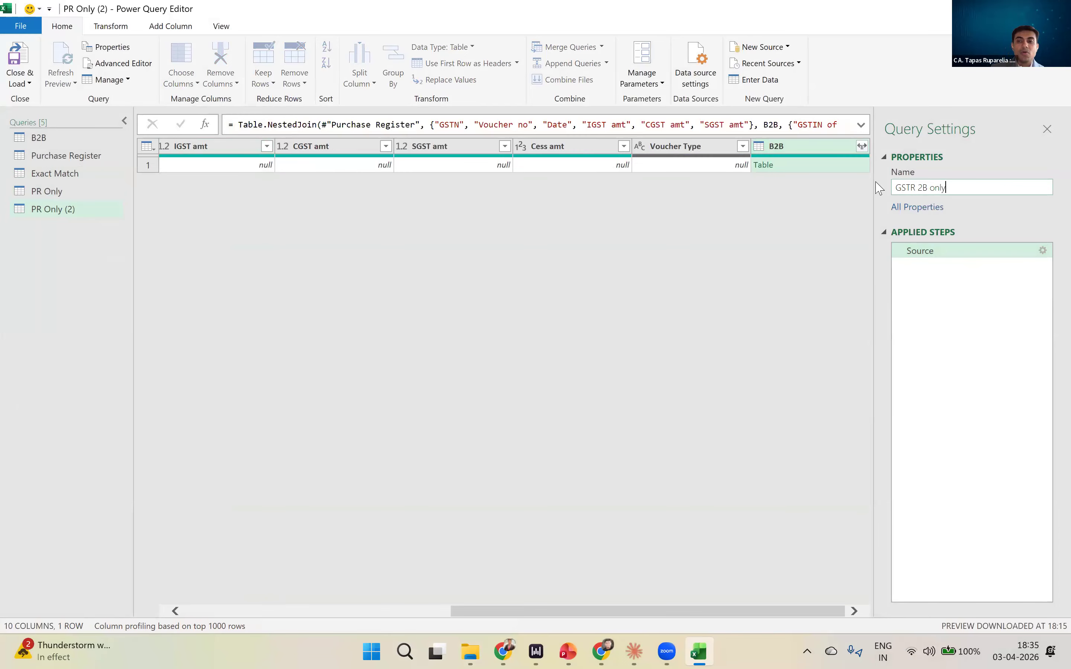
- Expand only GSTIN of supplier from the B2B column in the PR Only query, and remove that expansion step
click(35, 193)
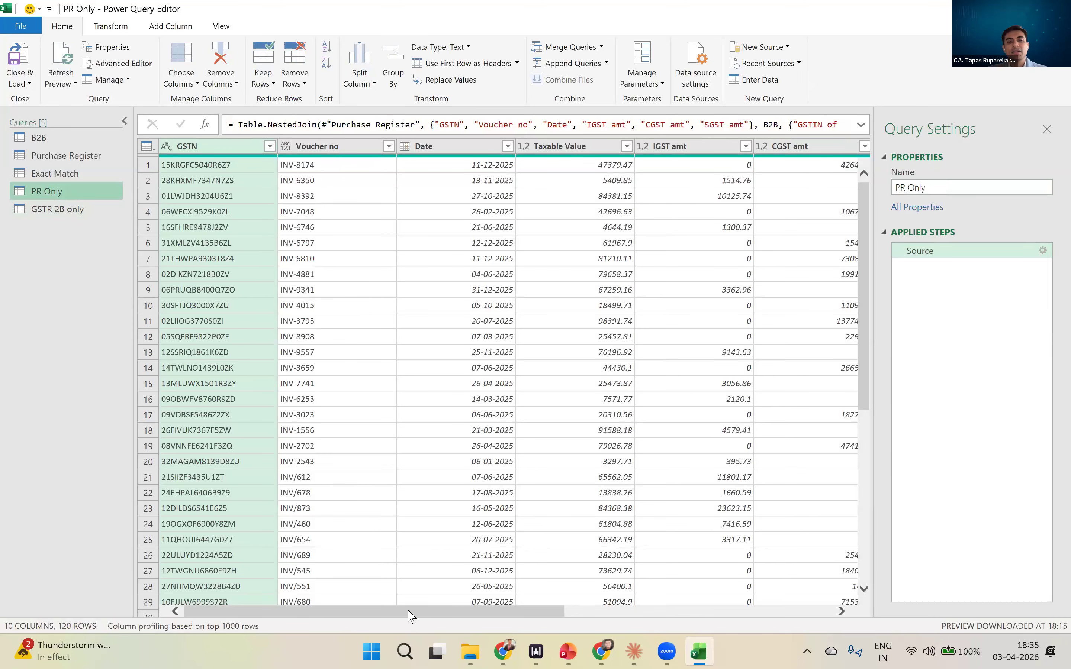
drag(483, 613, 777, 591)
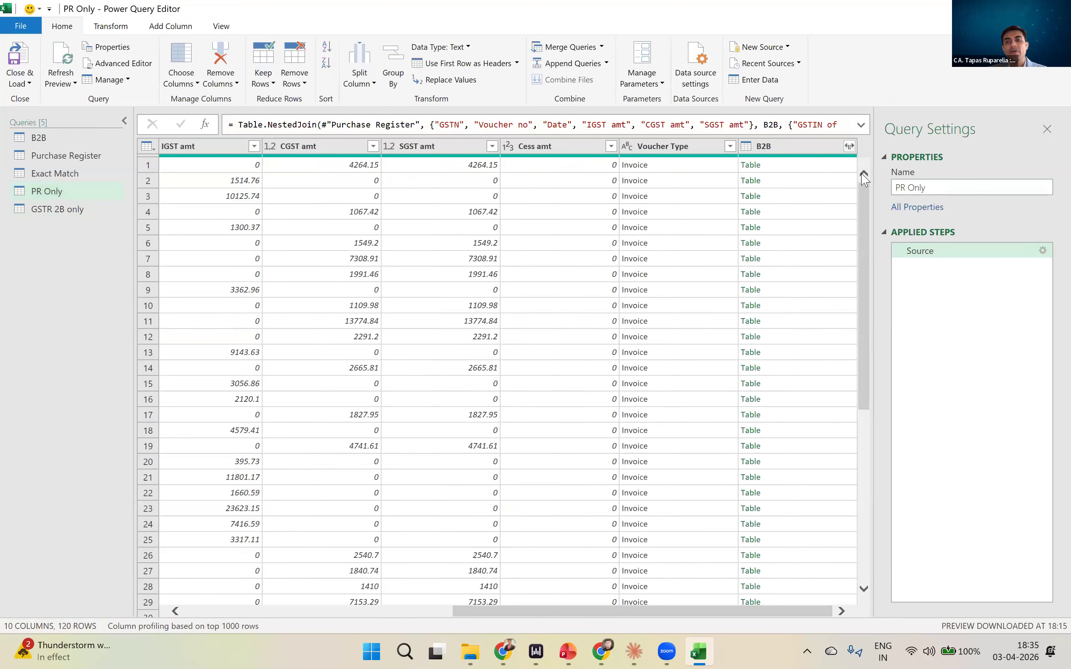
click(849, 146)
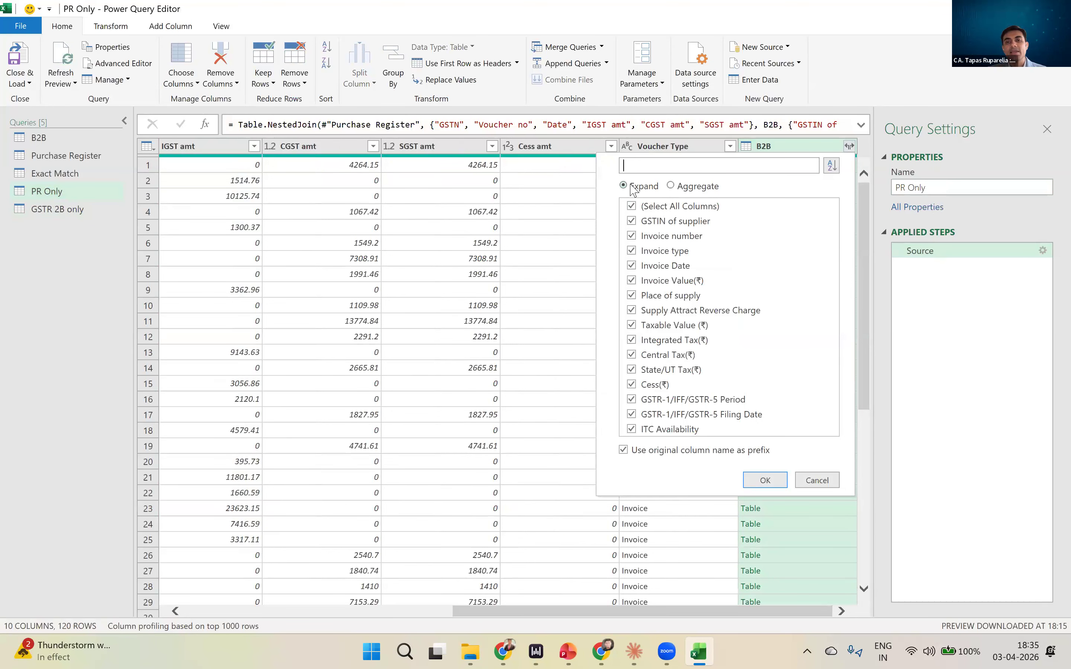
click(632, 206)
click(631, 221)
click(765, 481)
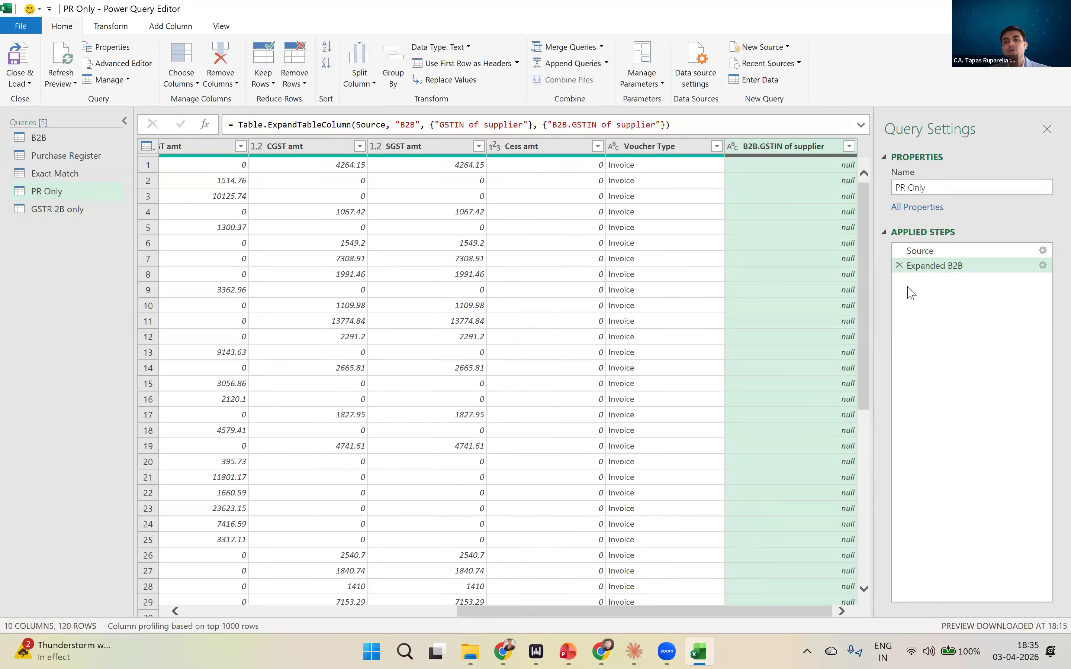
click(899, 267)
click(86, 214)
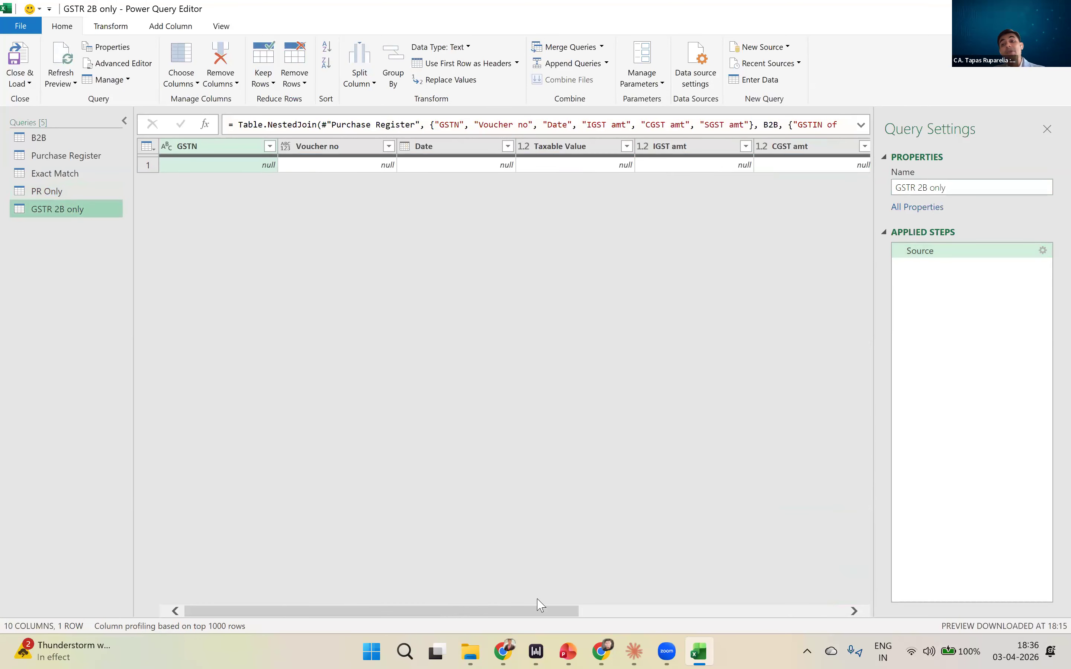
drag(558, 614, 933, 367)
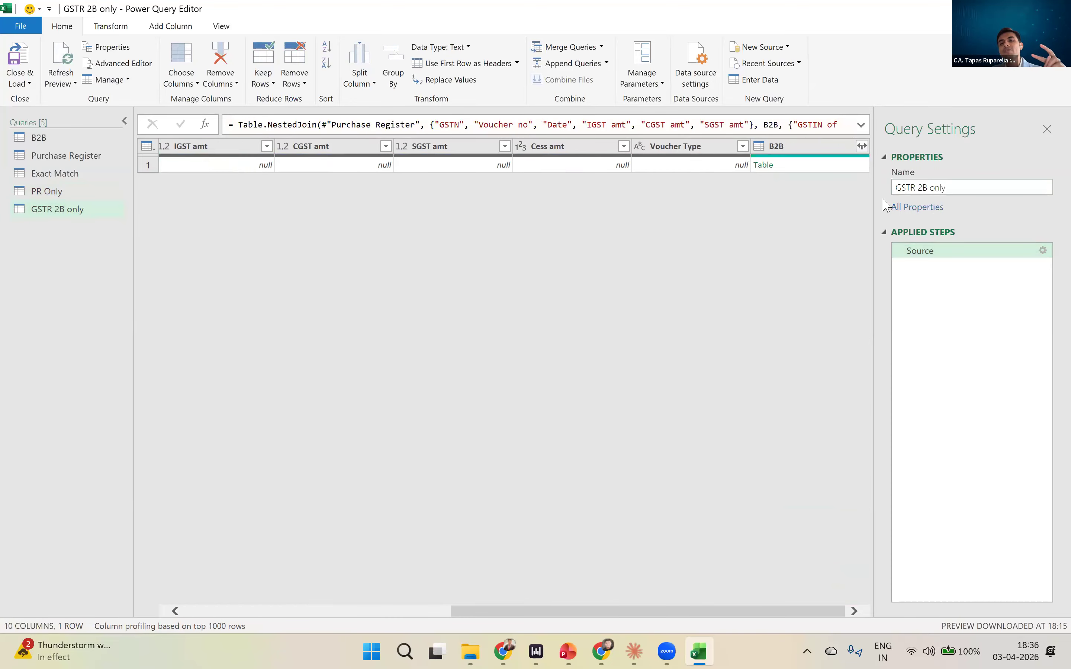
click(862, 146)
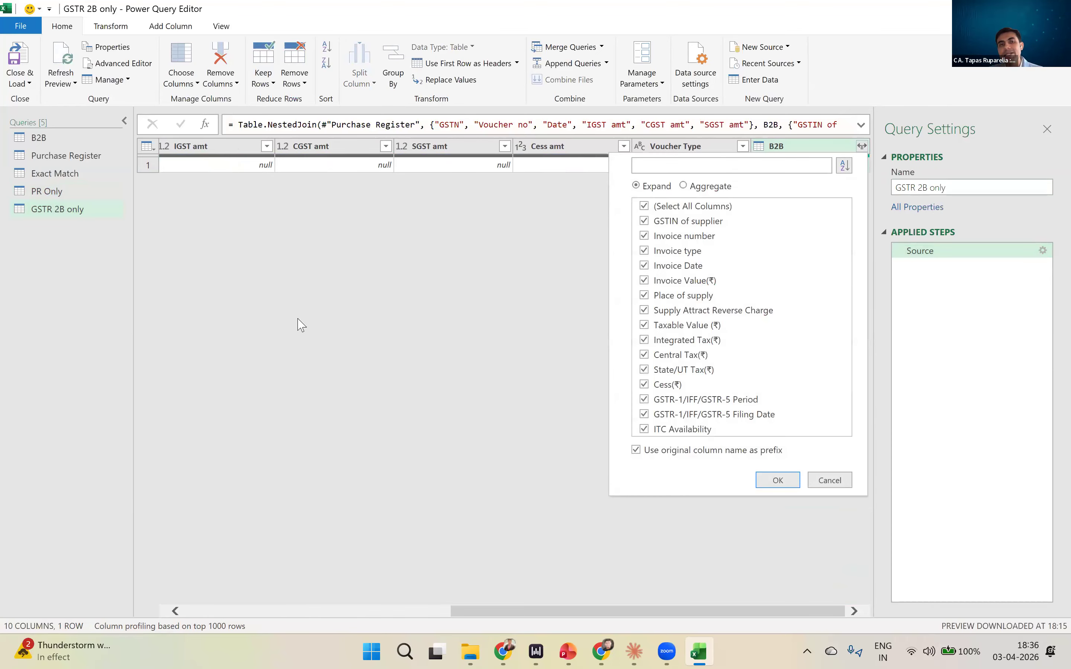
click(55, 207)
double_click(56, 208)
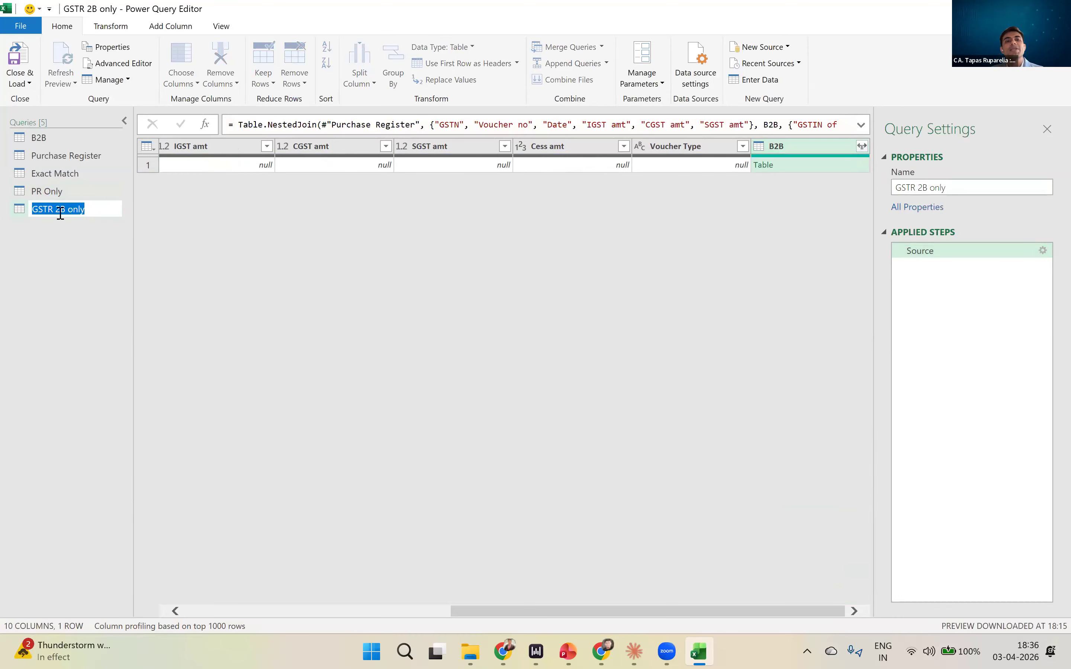
click(325, 285)
click(934, 247)
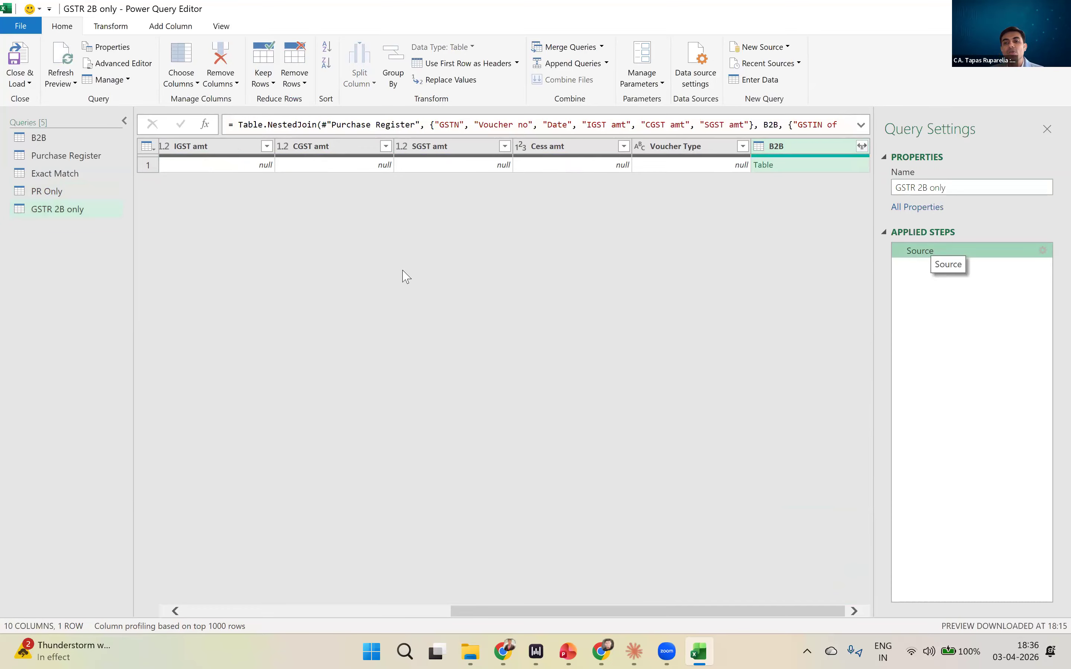
click(783, 93)
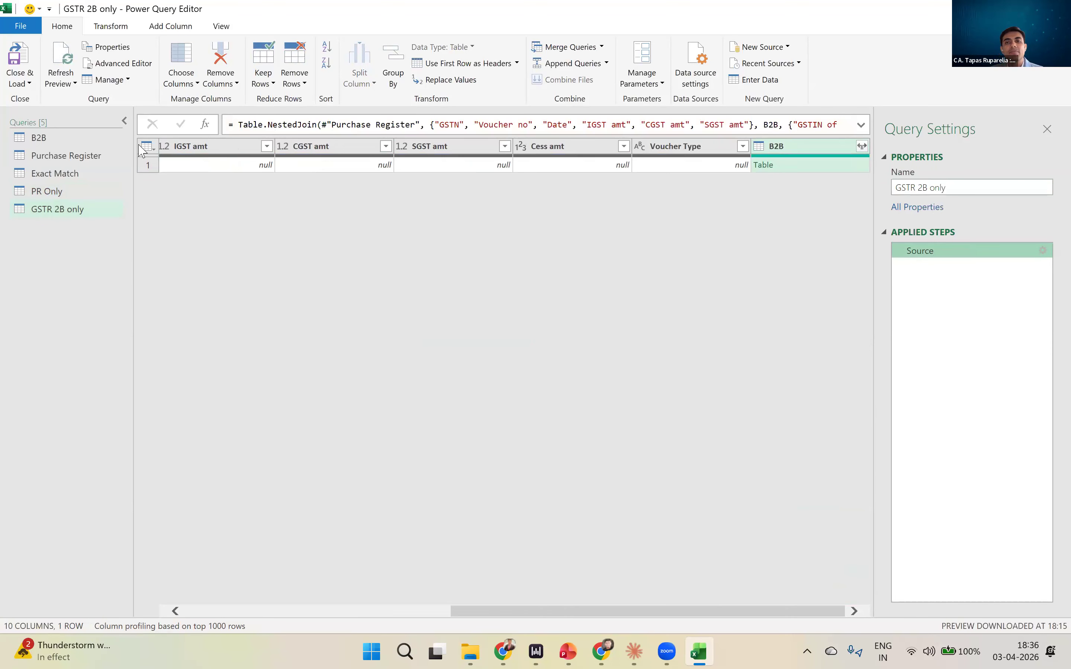
- Delete the GSTR 2B only query
right_click(77, 211)
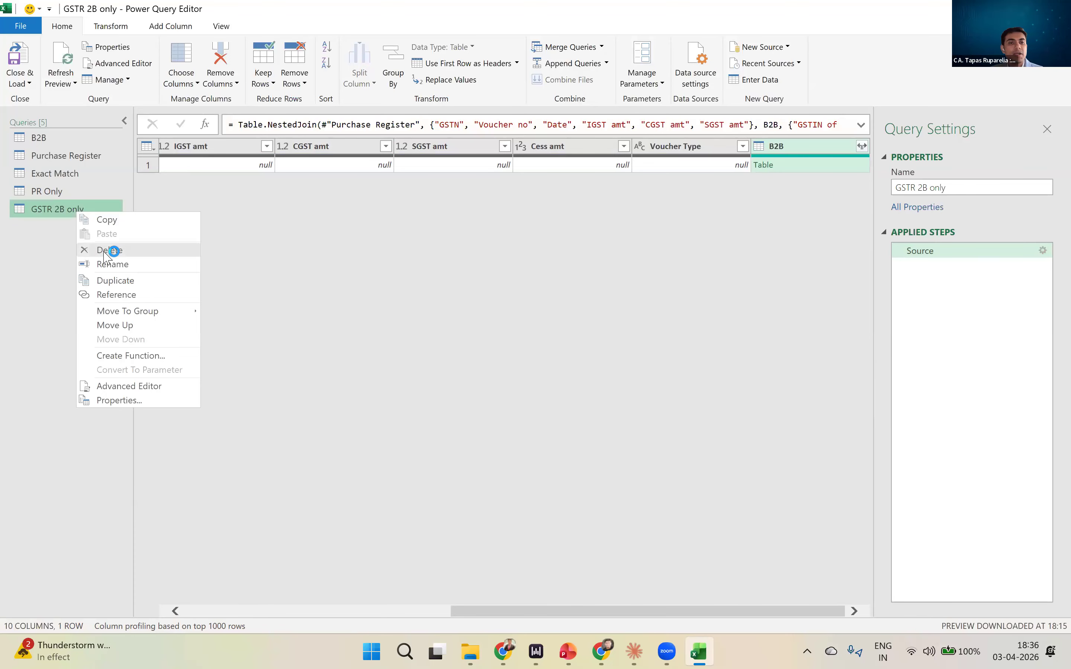
click(107, 251)
click(606, 347)
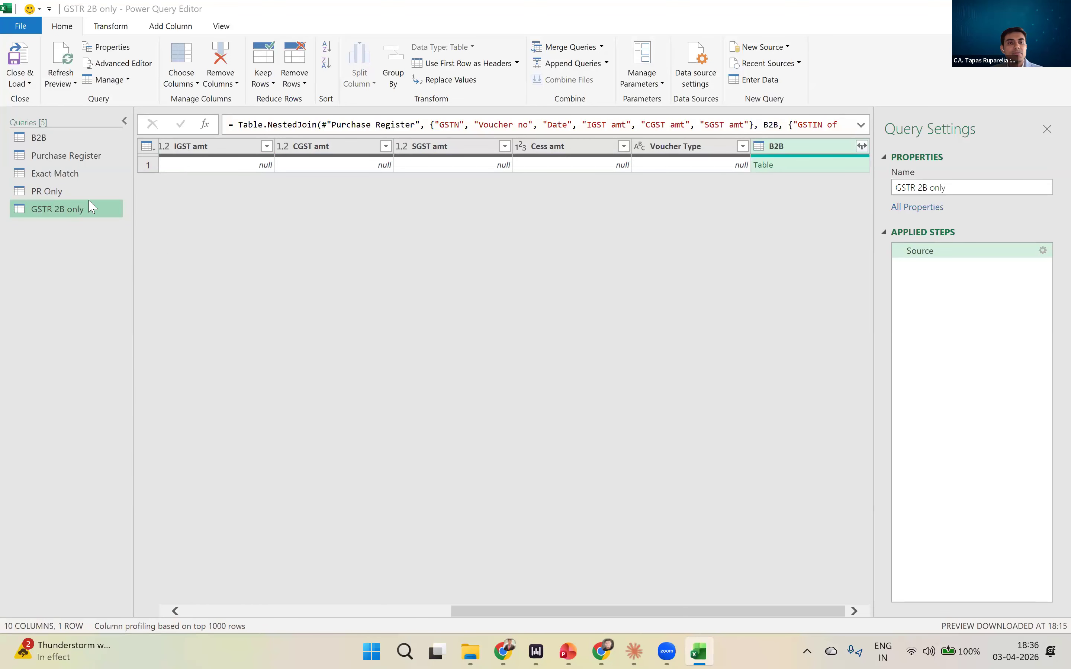
- Duplicate the PR Only query and rename the copy GSTR 2B
right_click(51, 197)
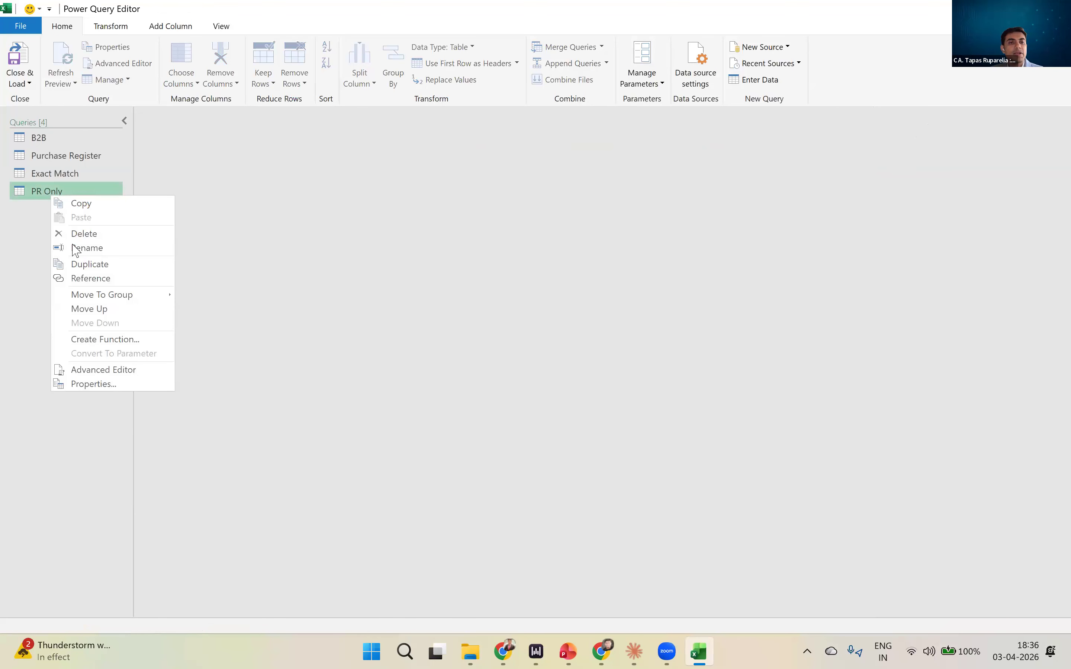
click(80, 264)
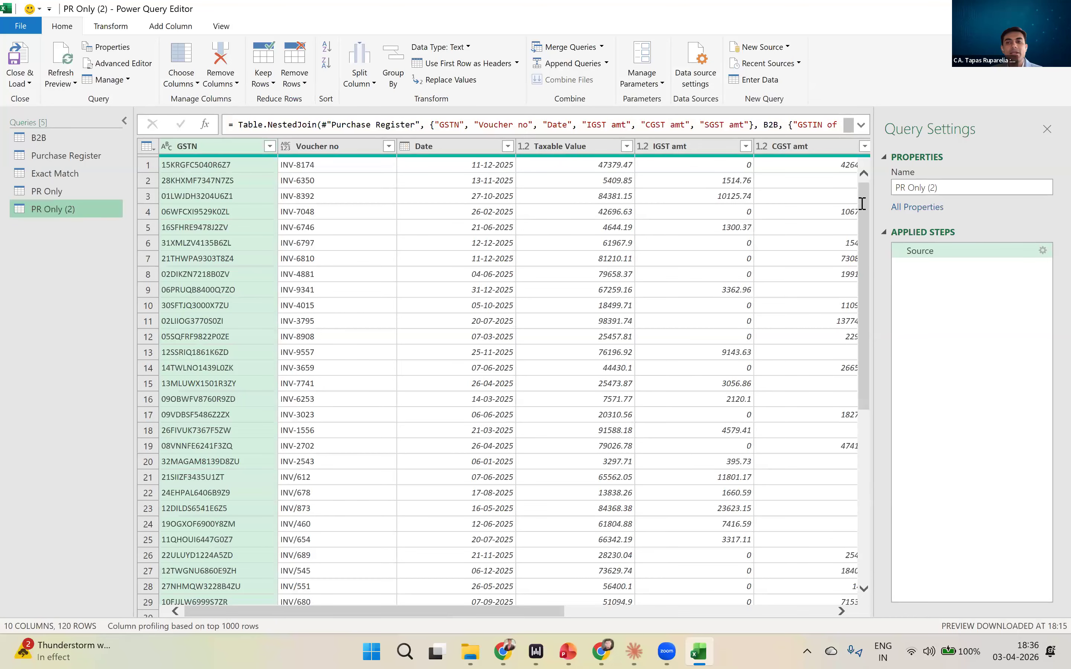
text(GSTR 2B)
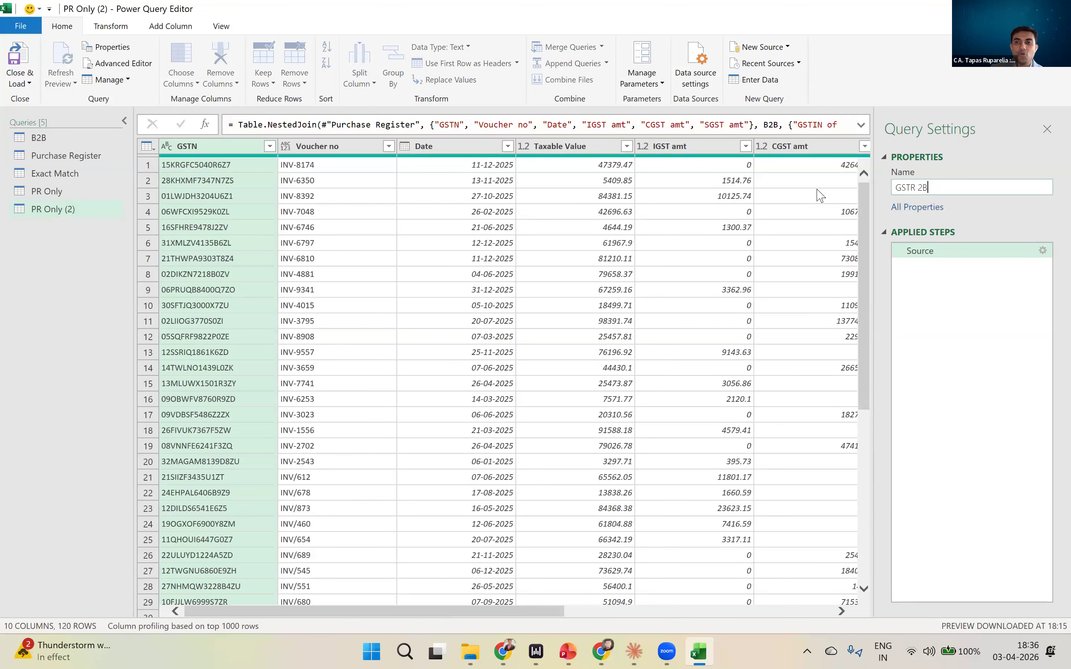
- Edit the GSTR 2B query's Source merge so B2B is the first table and Purchase Register the second
click(949, 275)
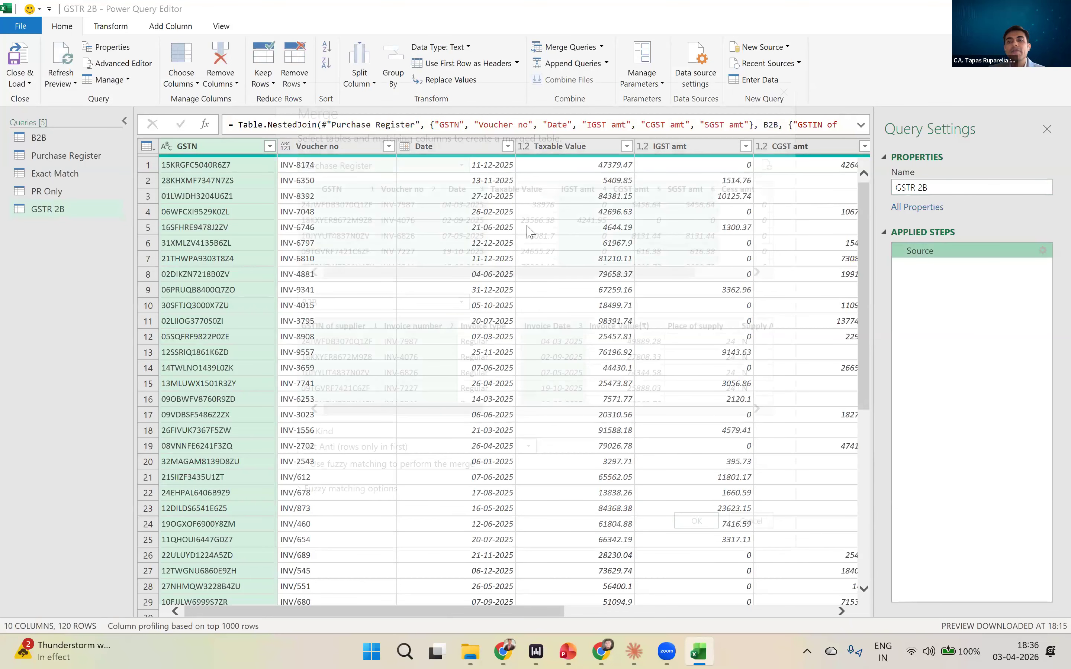
click(415, 169)
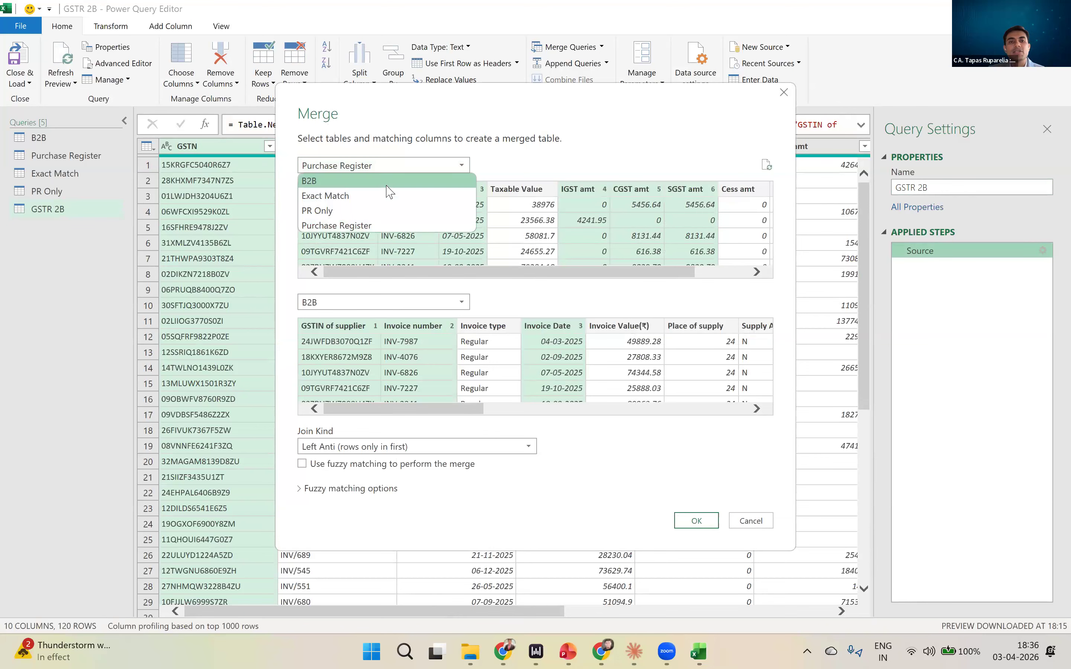
key(Return)
click(377, 302)
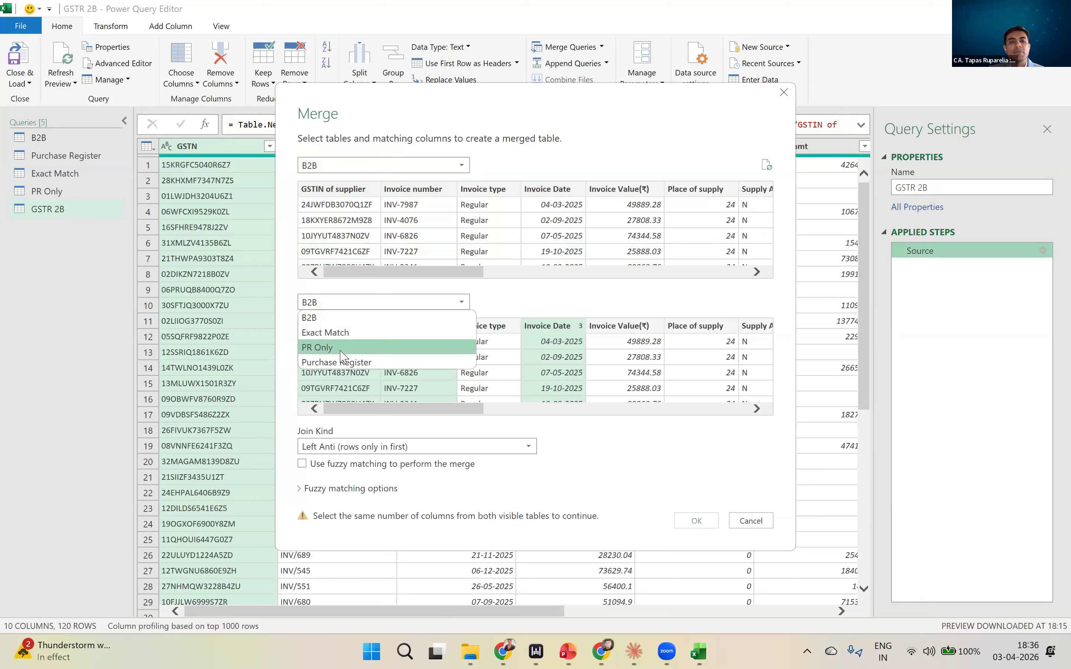
click(328, 348)
click(335, 305)
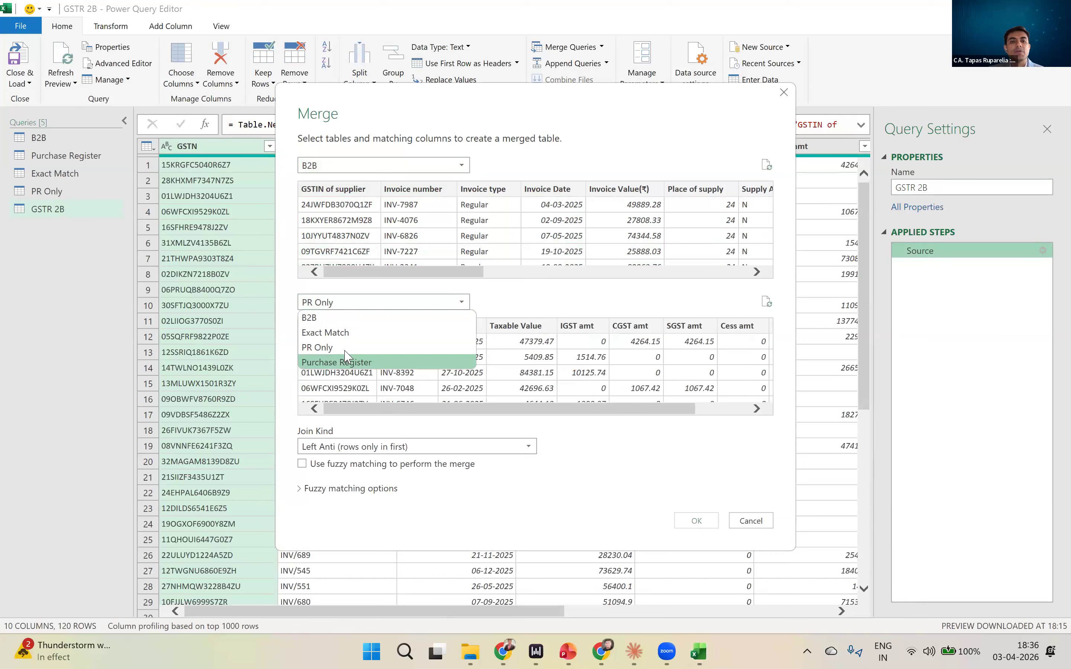
click(344, 360)
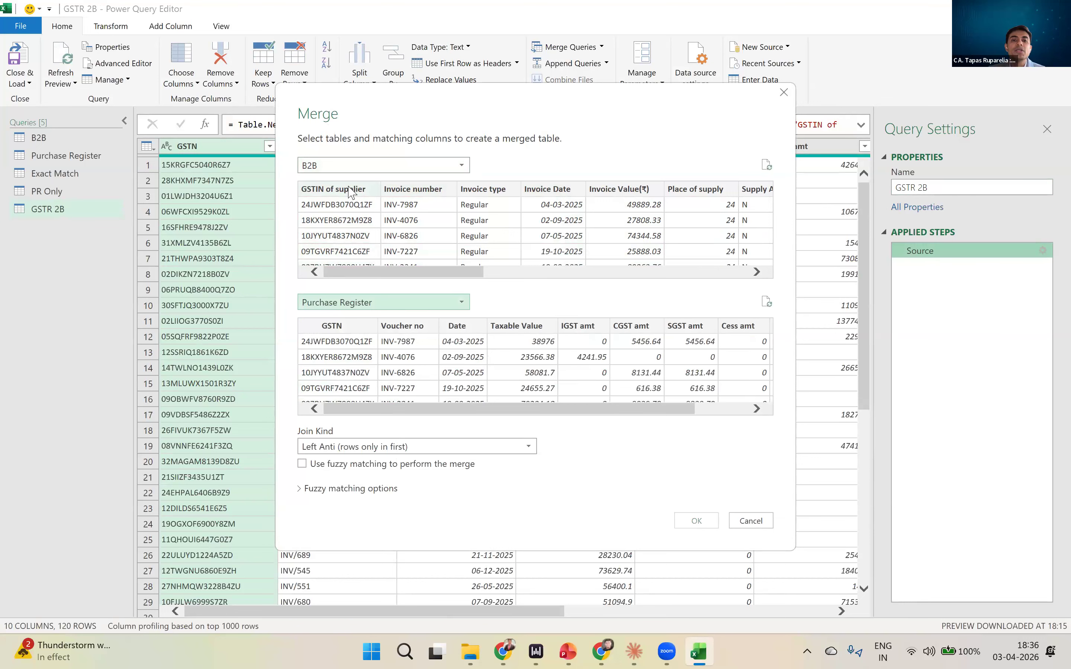
- Select B2B's GSTIN of supplier, Invoice number, Invoice Date, Integrated Tax(₹), Central Tax(₹) and State/UT Tax(₹), in that order, as matching columns
click(350, 190)
ctrl+click(409, 190)
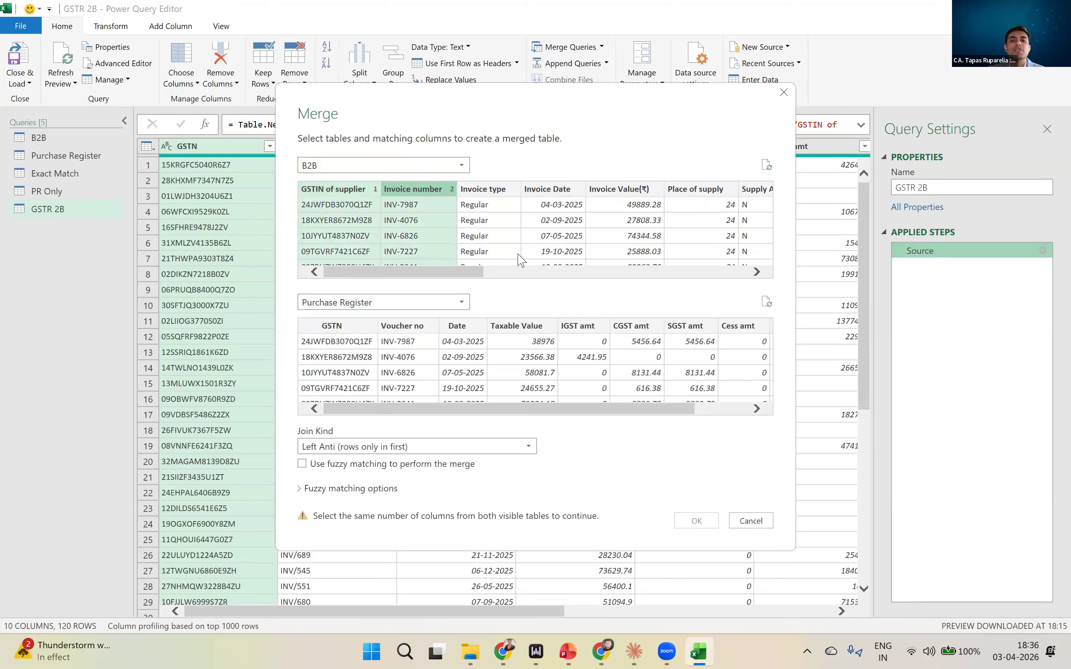
drag(464, 272, 635, 271)
click(635, 272)
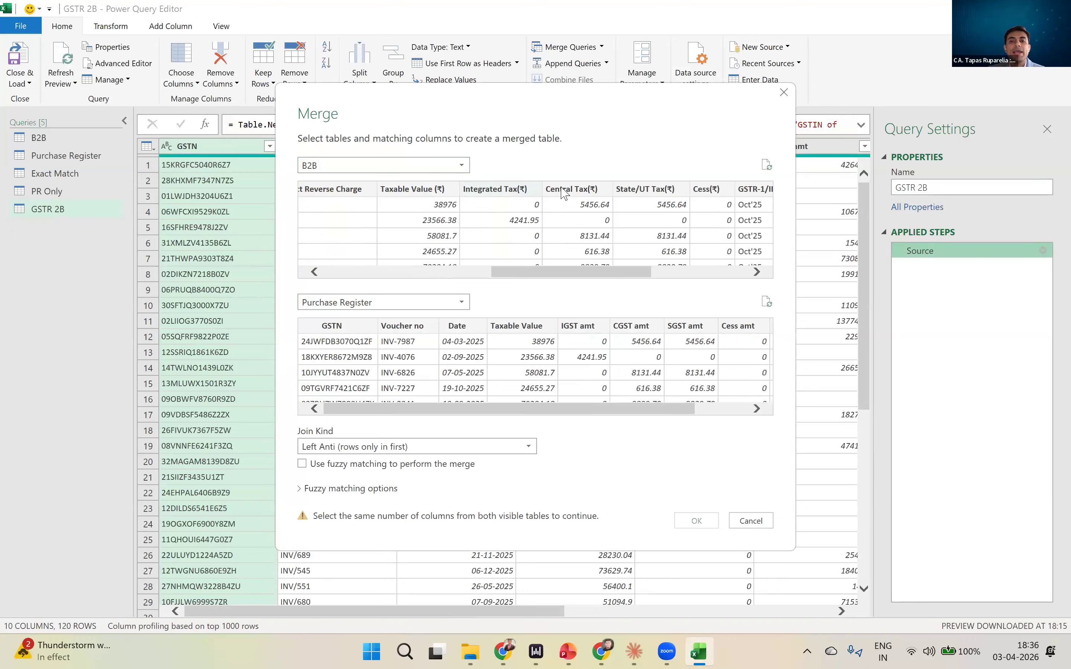
ctrl+click(574, 190)
ctrl+click(641, 189)
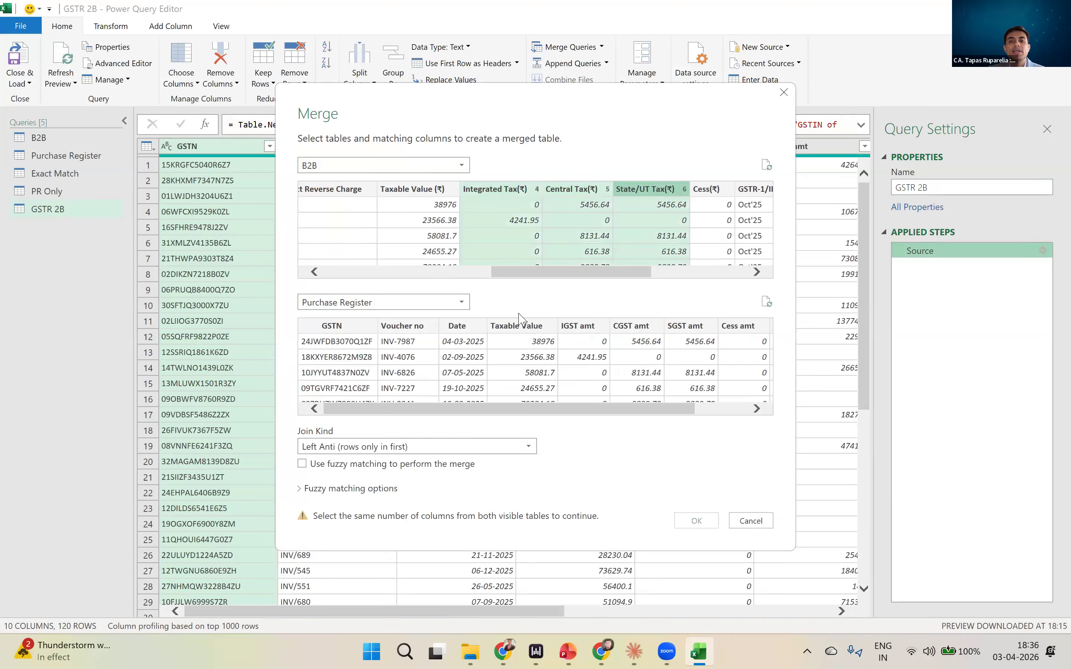
- Match the Purchase Register's GSTN, Voucher no, Date, IGST amt, CGST amt and SGST amt, in that order, to the B2B columns
click(351, 328)
ctrl+click(426, 330)
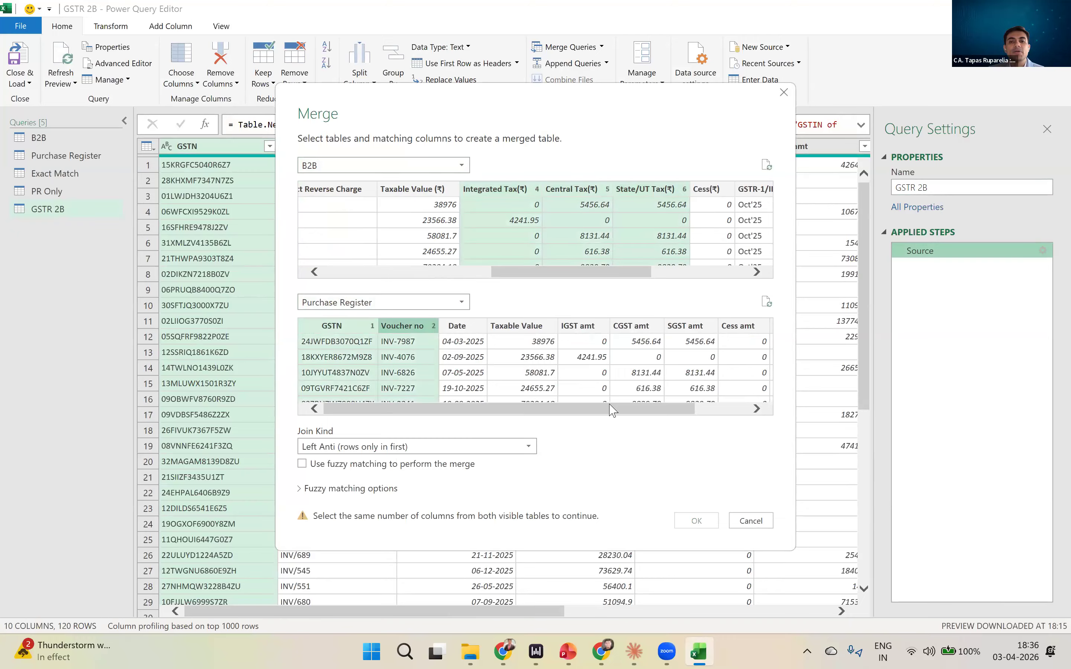
drag(611, 409, 663, 409)
ctrl+click(510, 326)
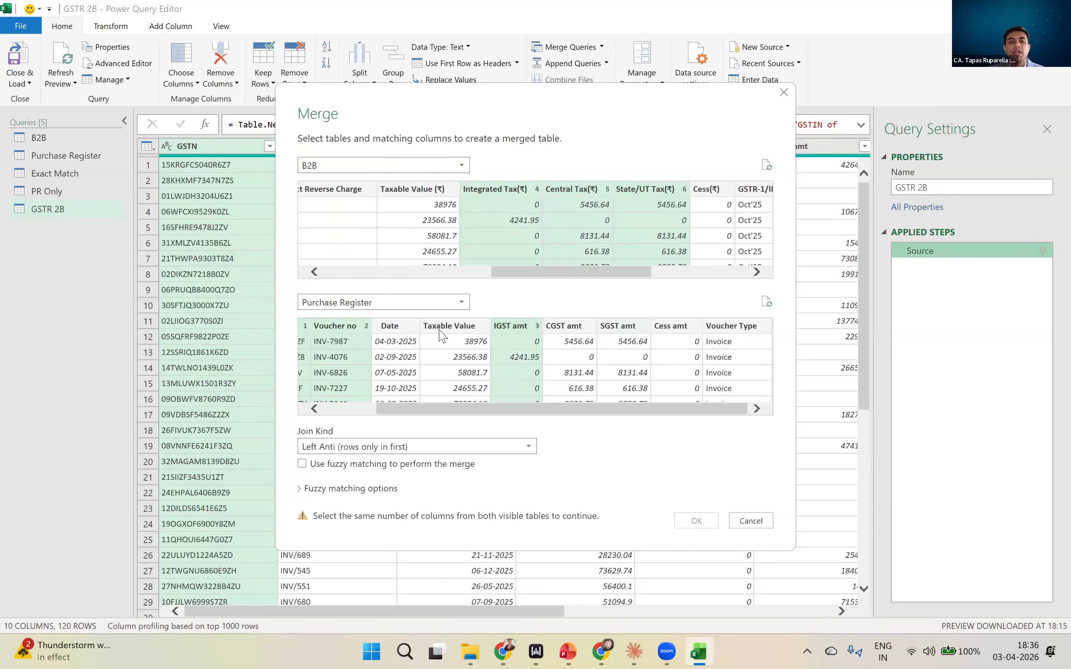
ctrl+click(505, 328)
ctrl+click(402, 328)
ctrl+click(505, 326)
ctrl+click(557, 322)
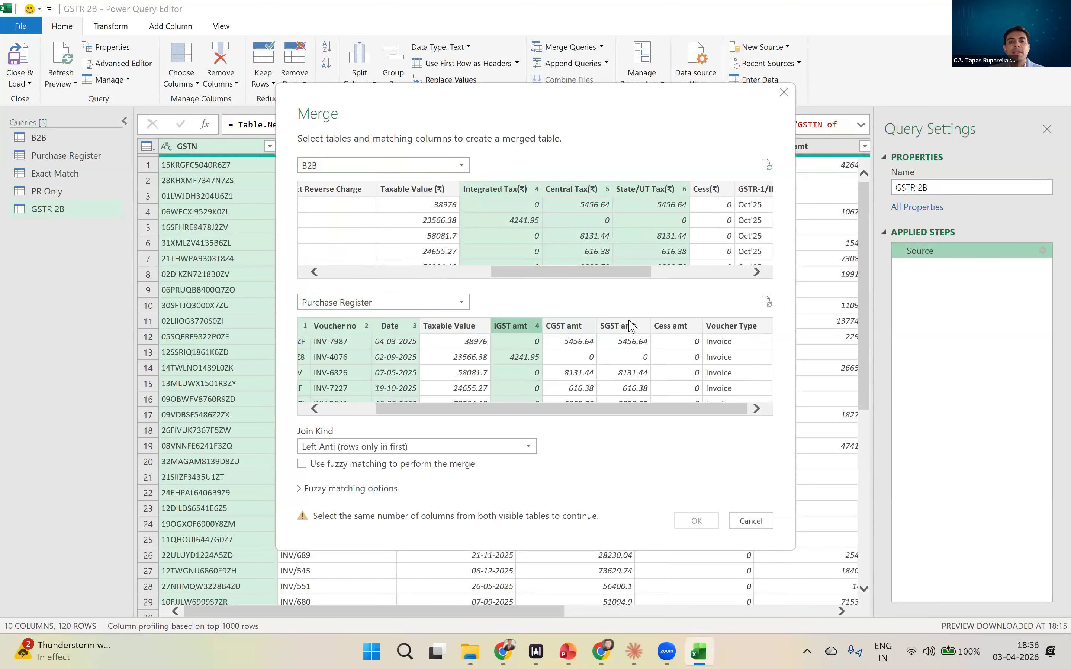
ctrl+click(628, 320)
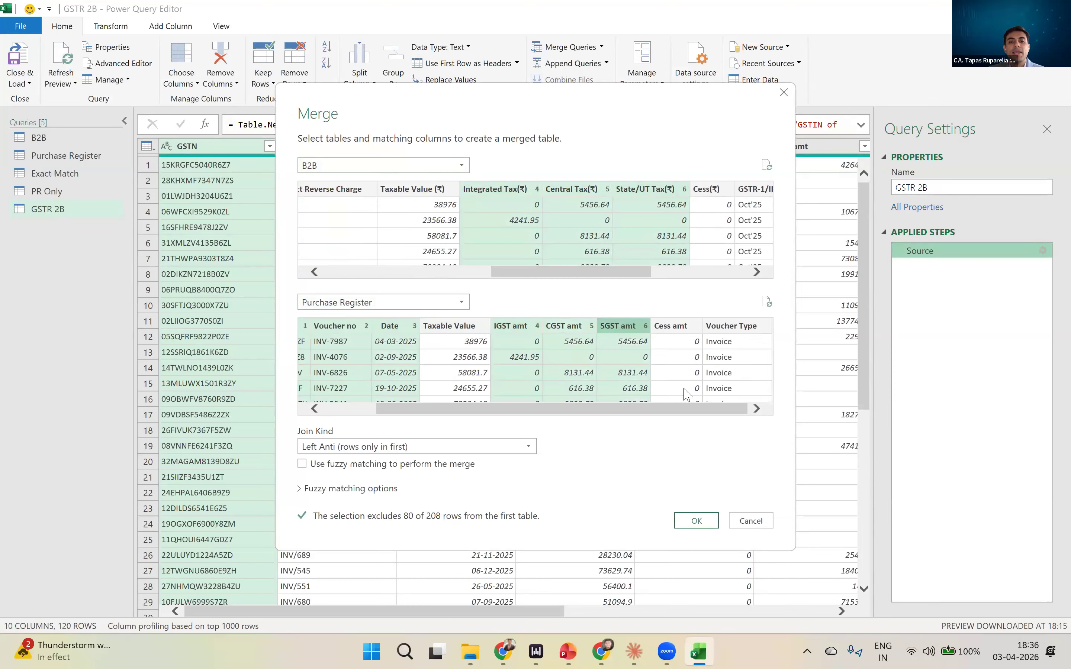
- Keep the join kind as Left Anti (rows only in first) and apply the merge to the GSTR 2B query
click(351, 448)
click(351, 448)
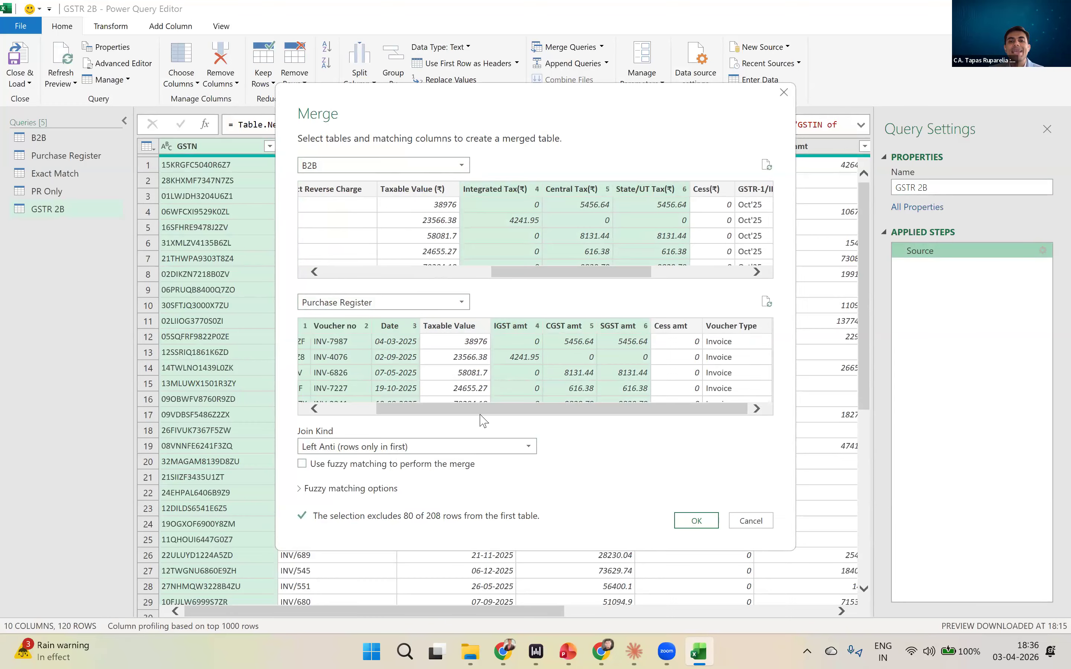
click(357, 407)
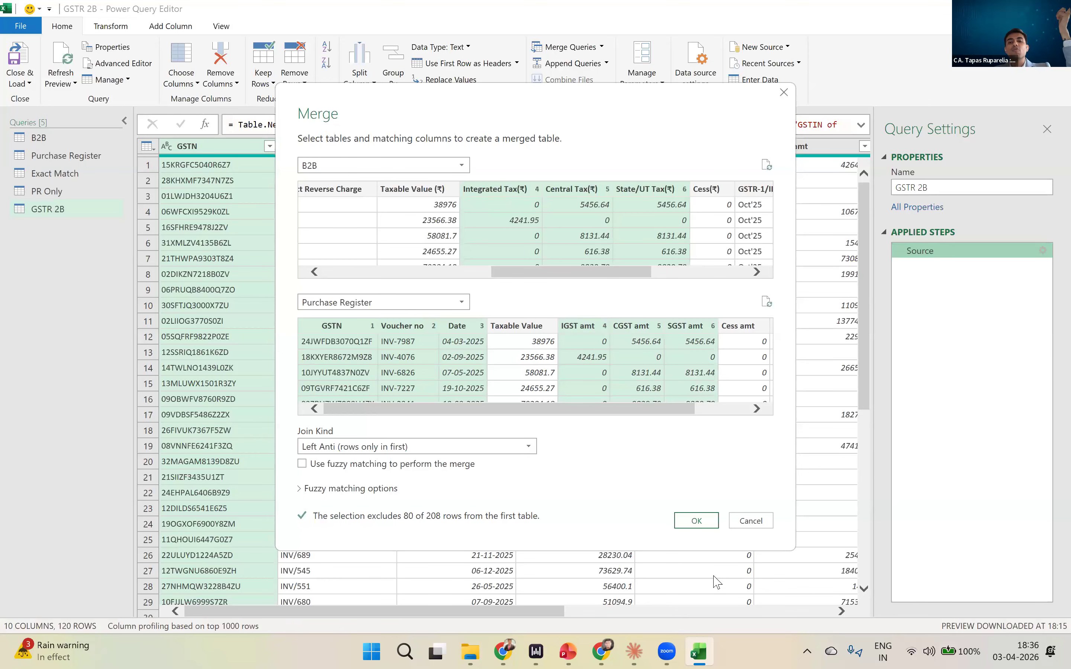
click(709, 527)
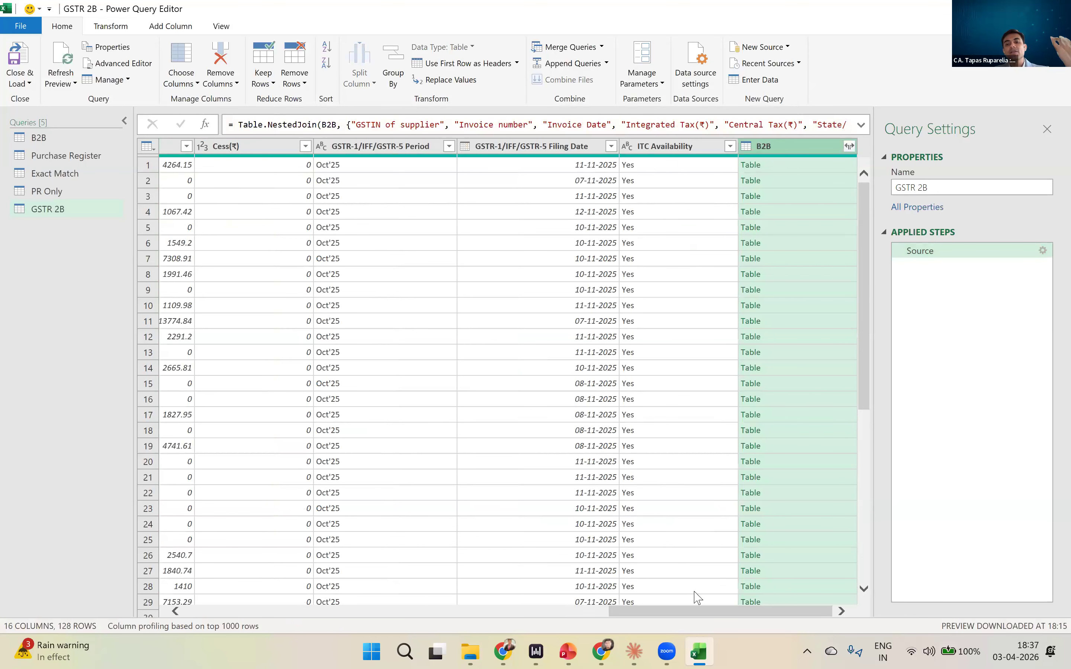
drag(700, 611, 288, 611)
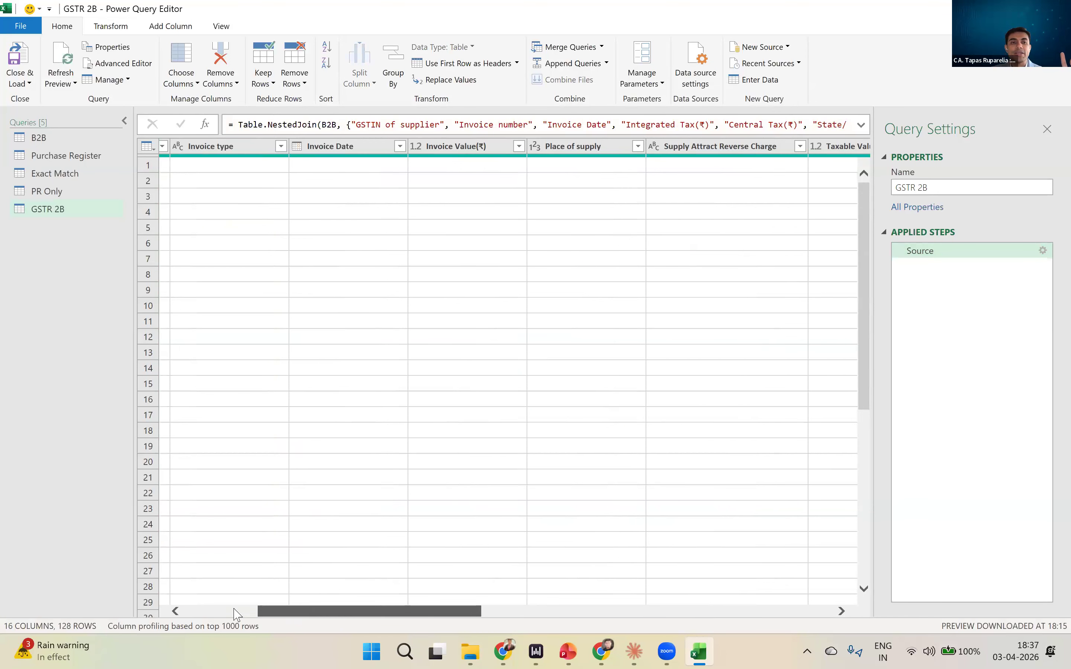
- Remove the merged B2B table column from the PR Only query
click(52, 192)
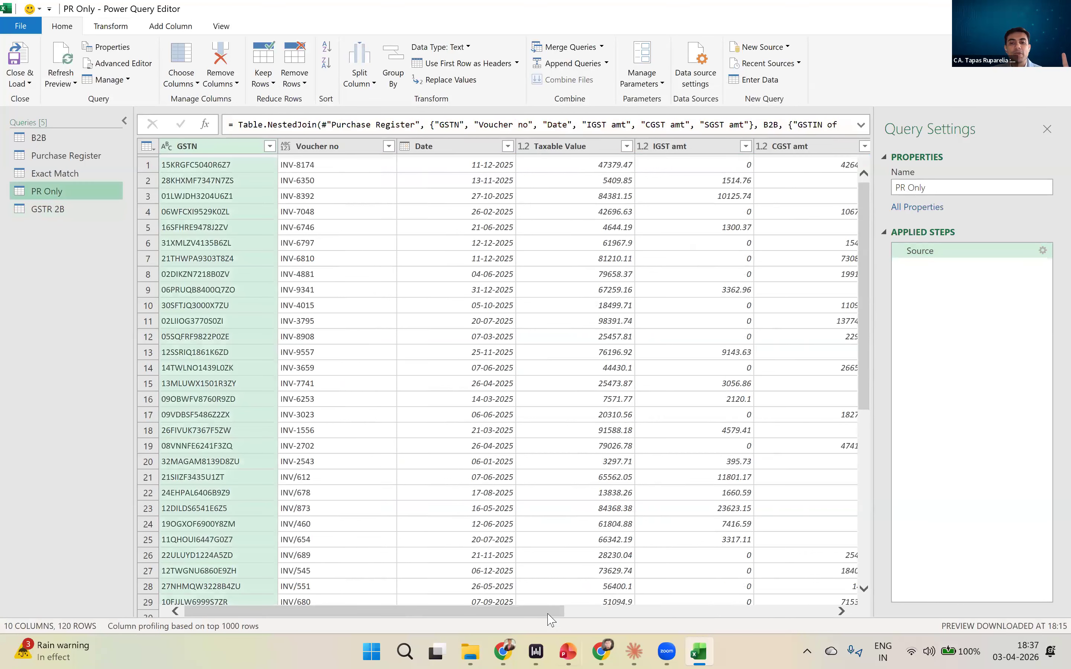
click(805, 608)
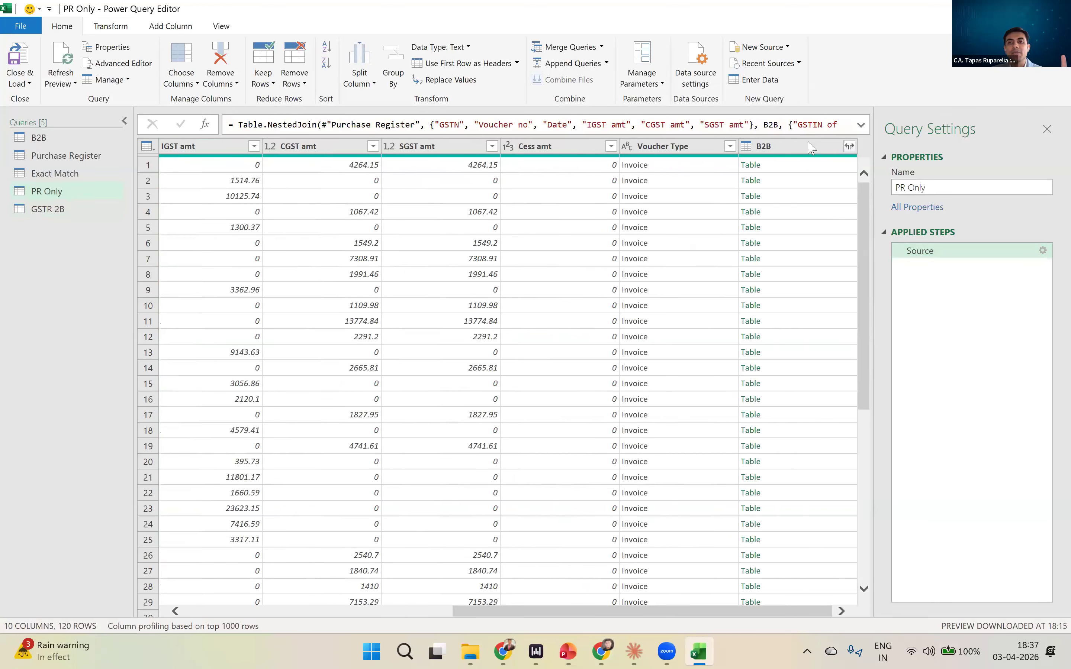
right_click(810, 150)
mouse_move(863, 347)
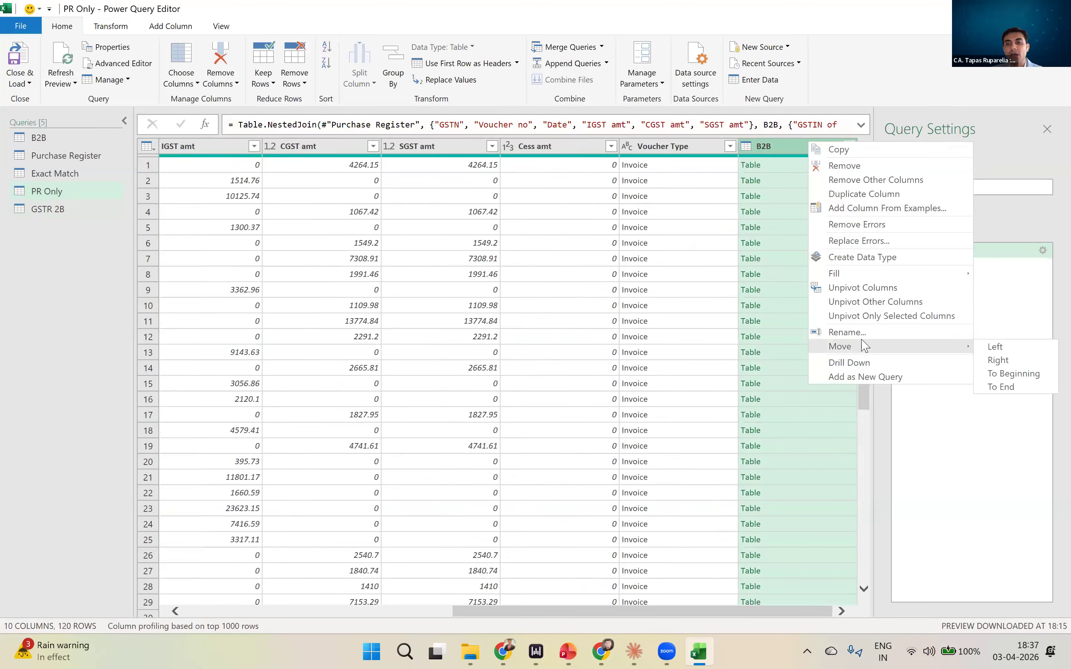
click(860, 165)
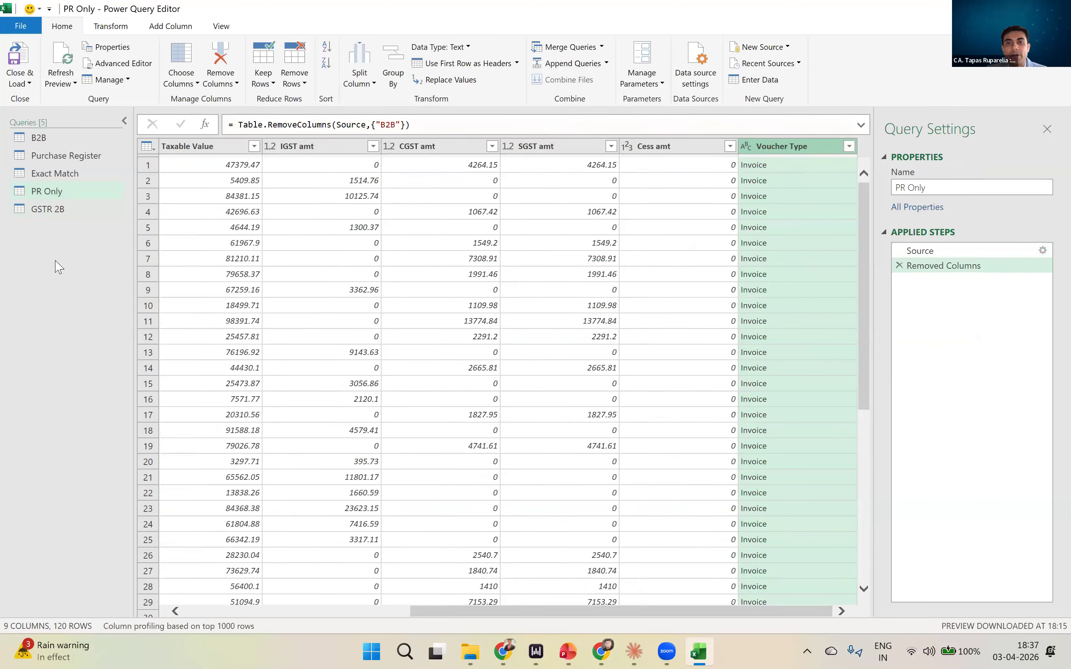
- Remove the merged B2B table column from the GSTR 2B query
click(38, 211)
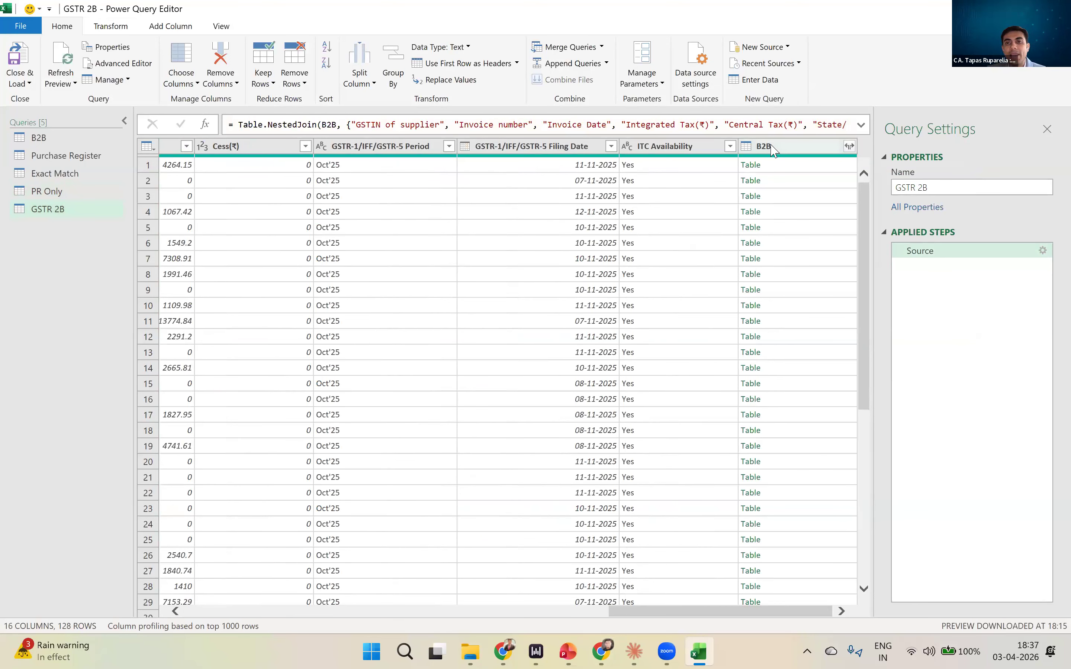
right_click(775, 147)
click(796, 169)
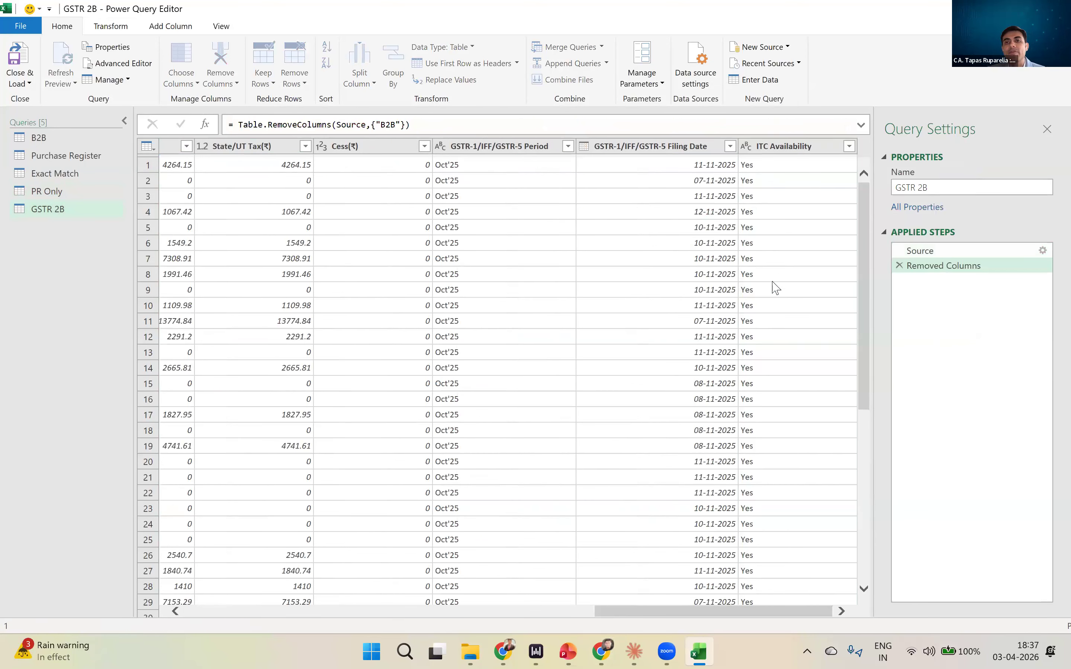
drag(670, 615, 211, 615)
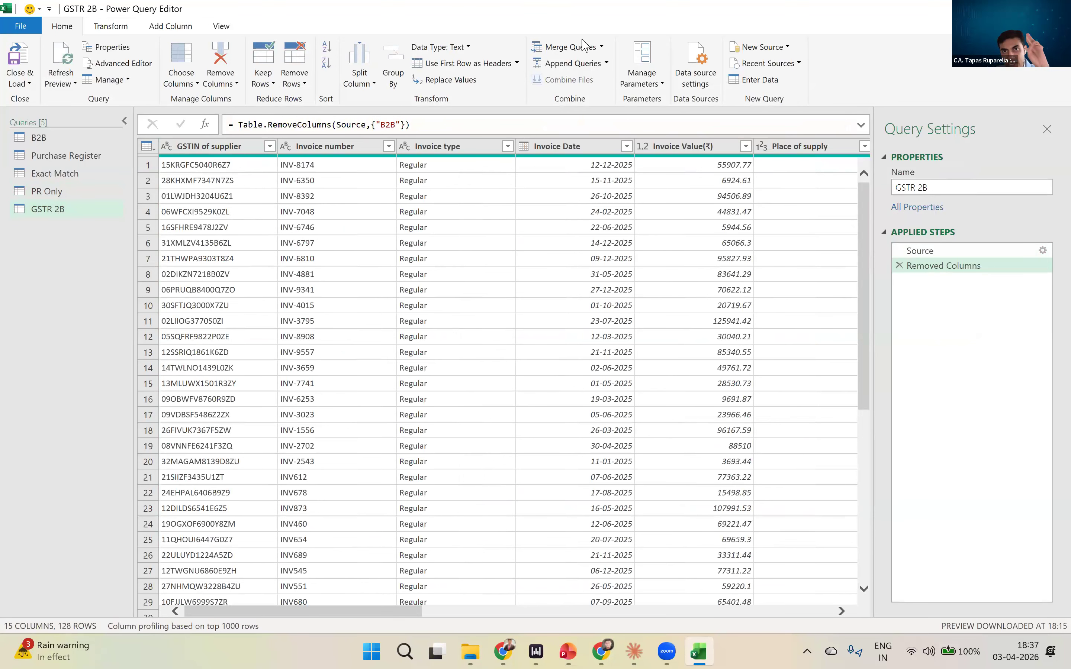
click(603, 47)
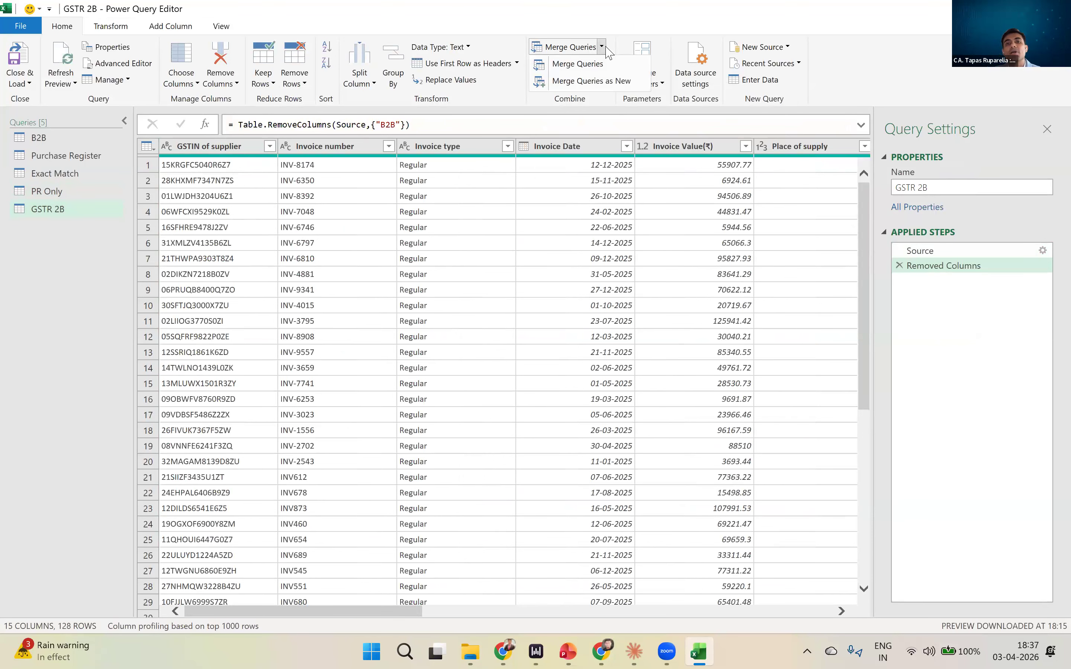
click(598, 84)
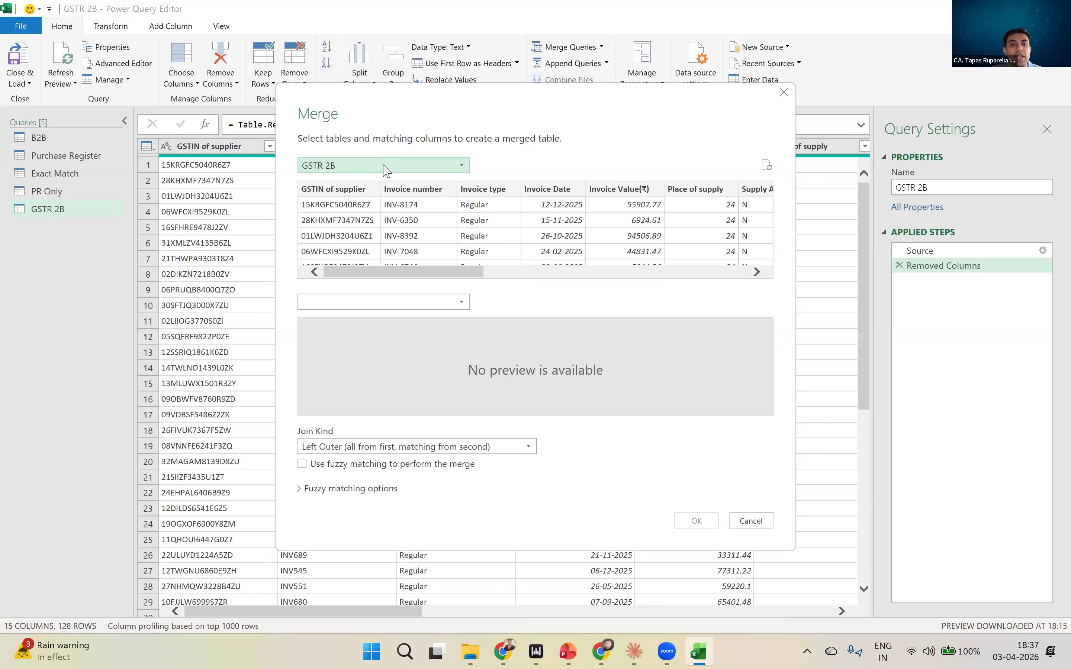
click(368, 169)
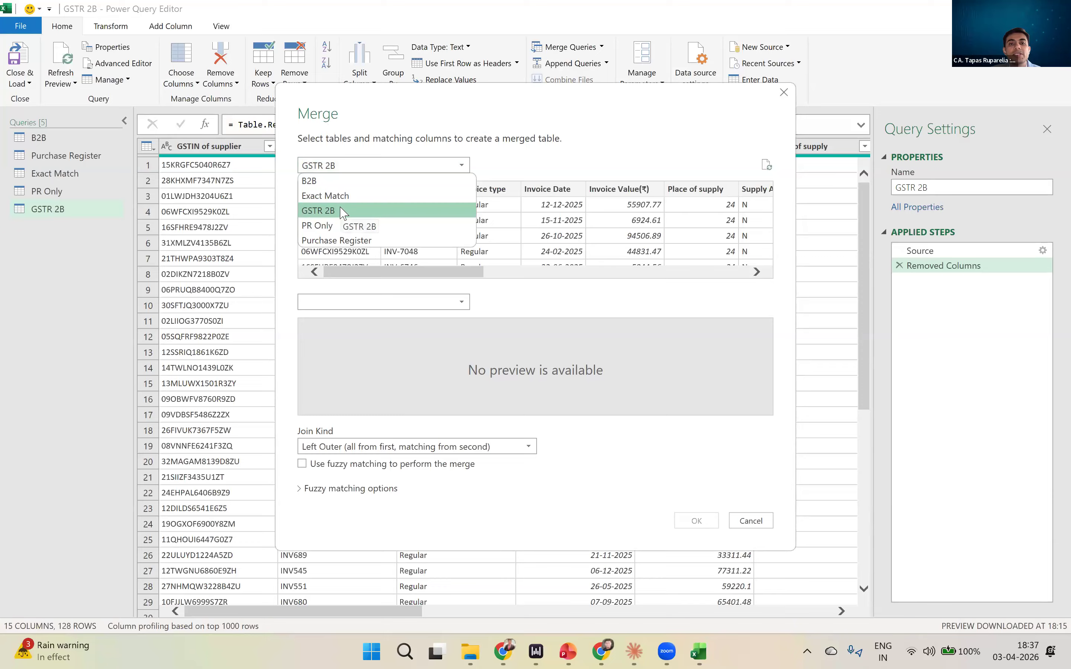
click(333, 227)
click(347, 302)
click(319, 347)
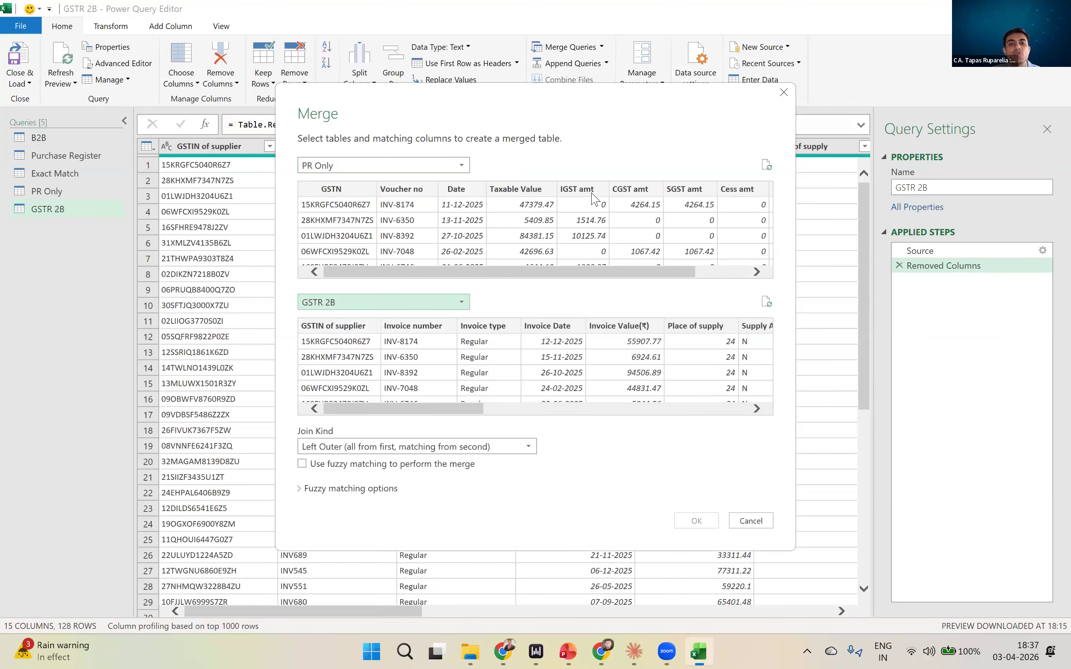
click(783, 92)
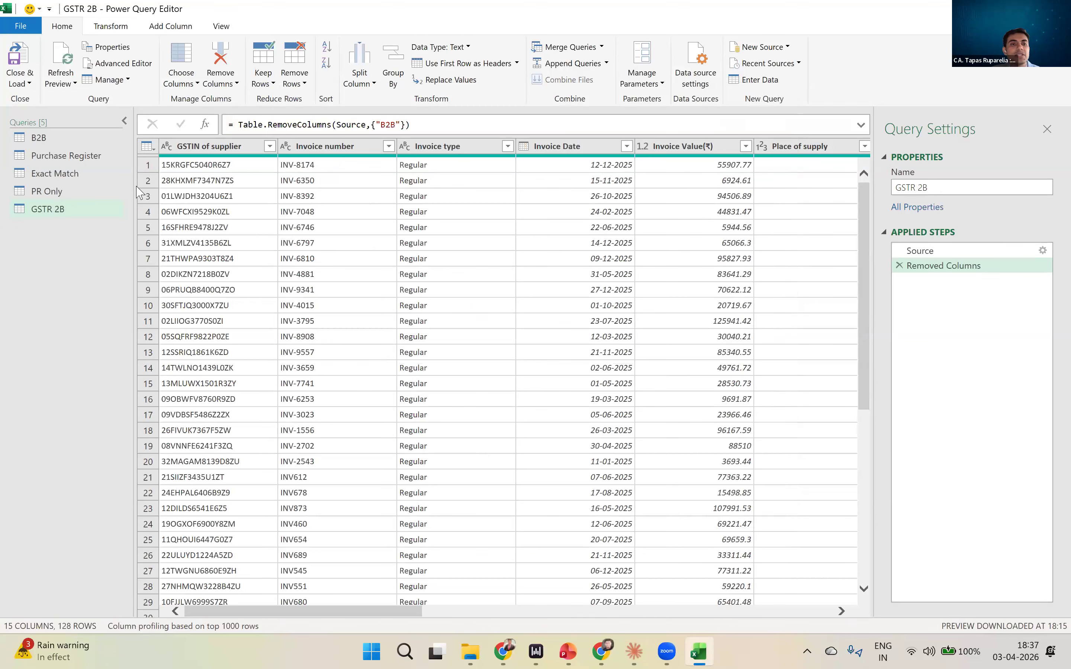
- Rename the GSTR 2B query as 2B Only
double_click(65, 209)
text(2B Only)
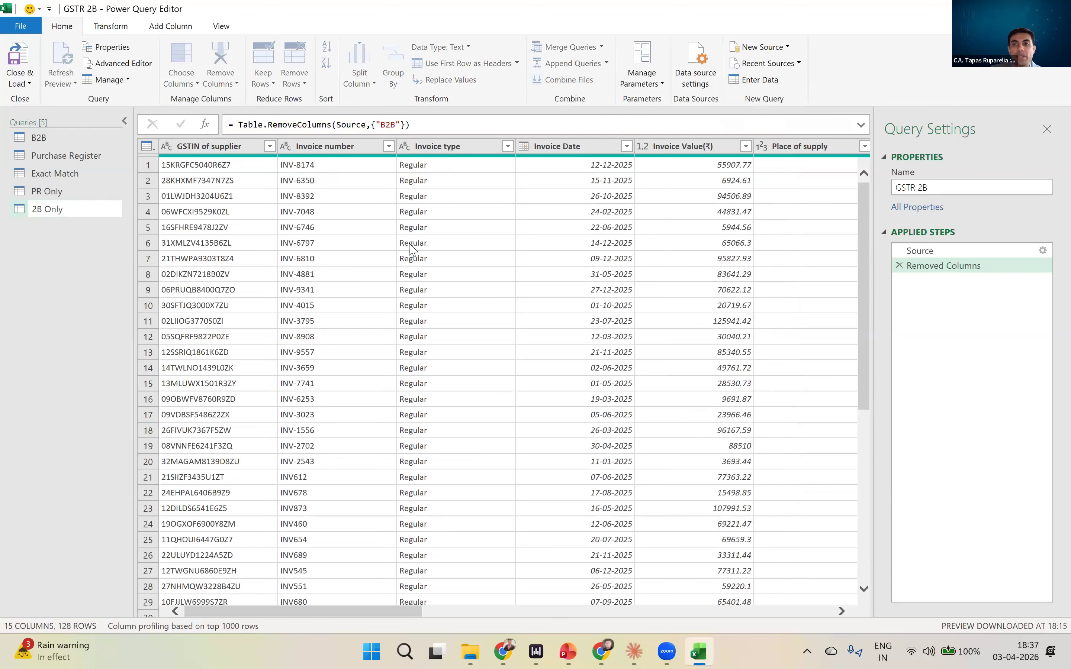
key(Return)
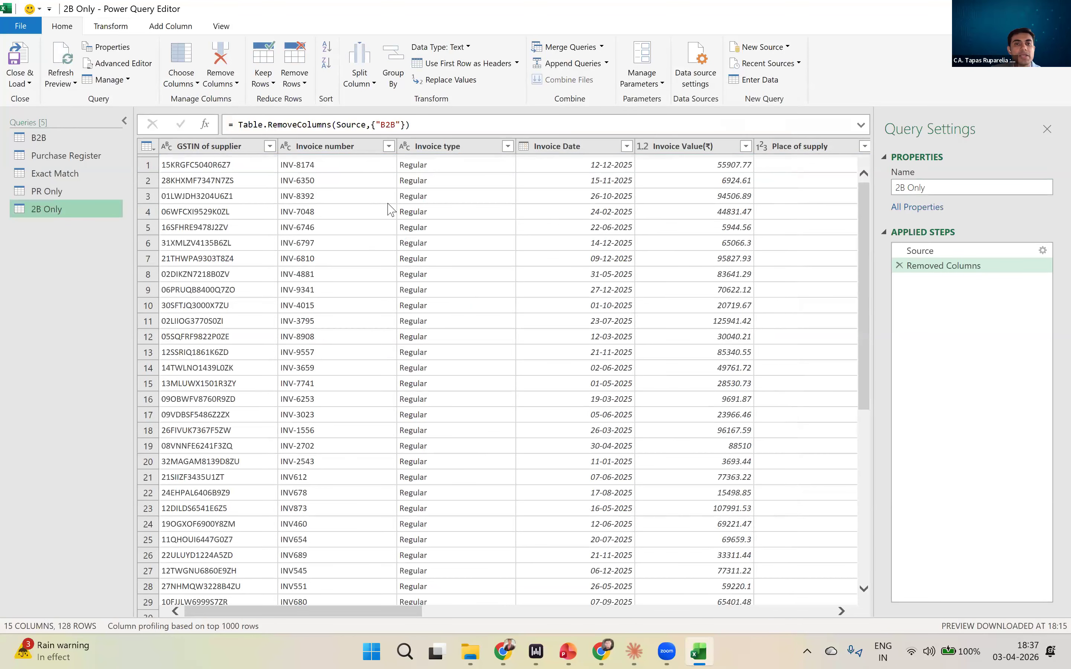
- Start a merge as a new query with PR Only as the first table and 2B Only as the second
click(601, 46)
click(606, 81)
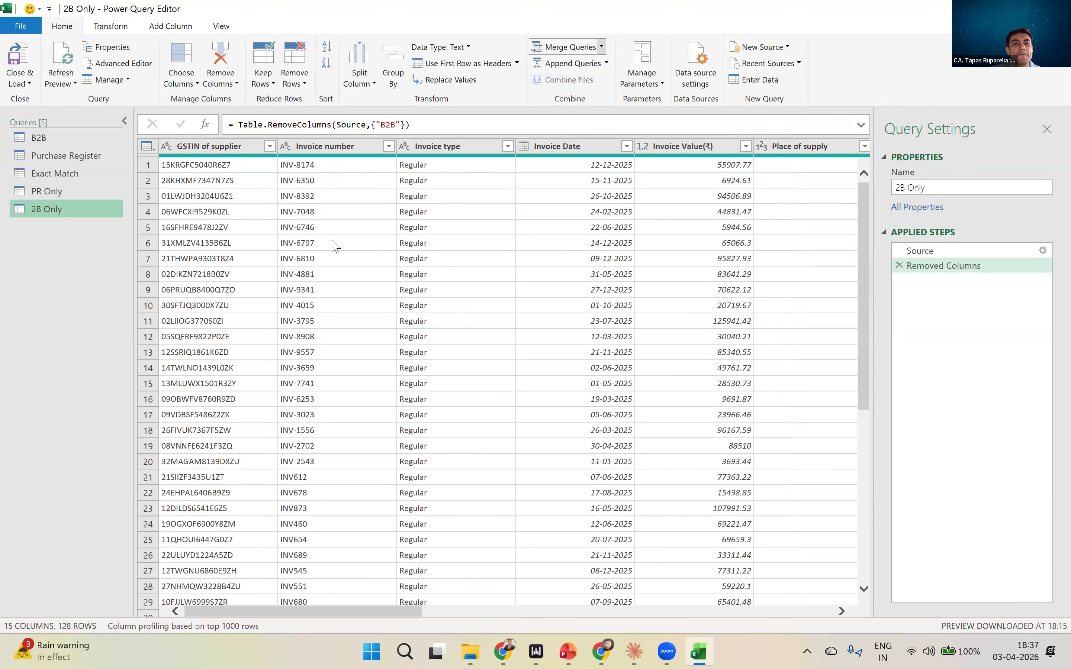
click(351, 163)
click(337, 225)
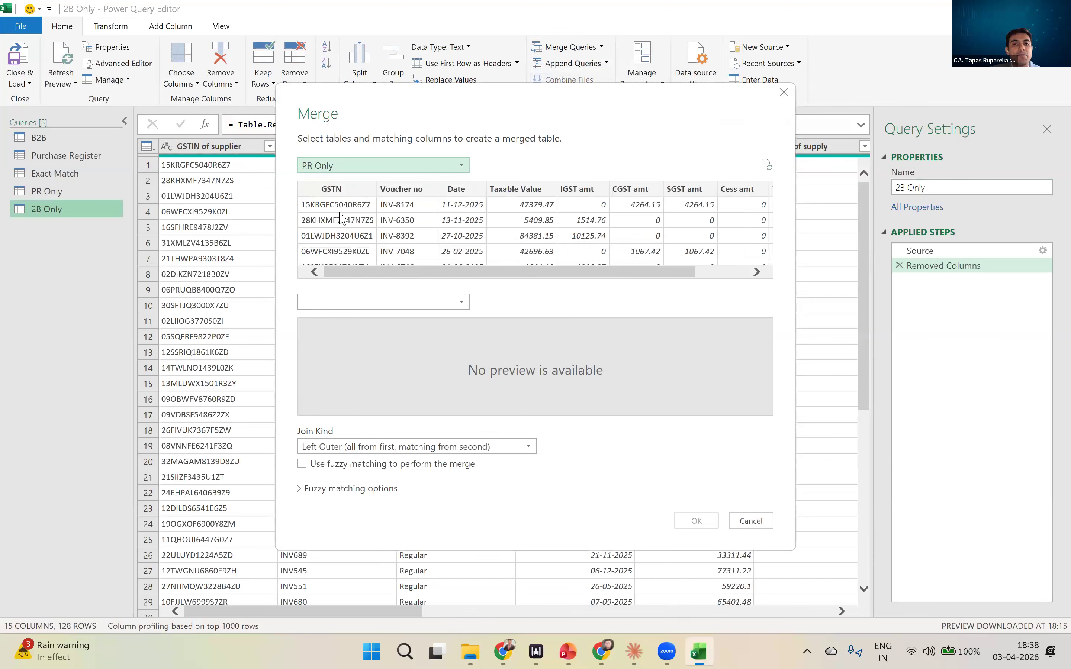
click(349, 303)
click(348, 317)
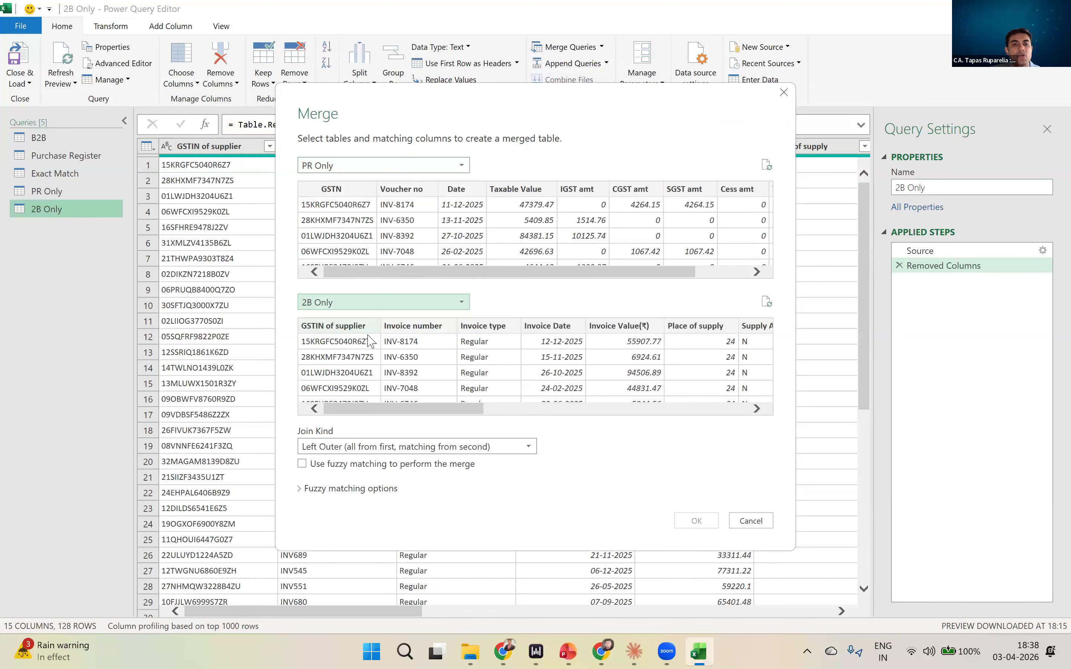
- Match GSTN and Voucher no to GSTIN of supplier and Invoice number, in that order, and create the merge with the Left Outer join
click(354, 190)
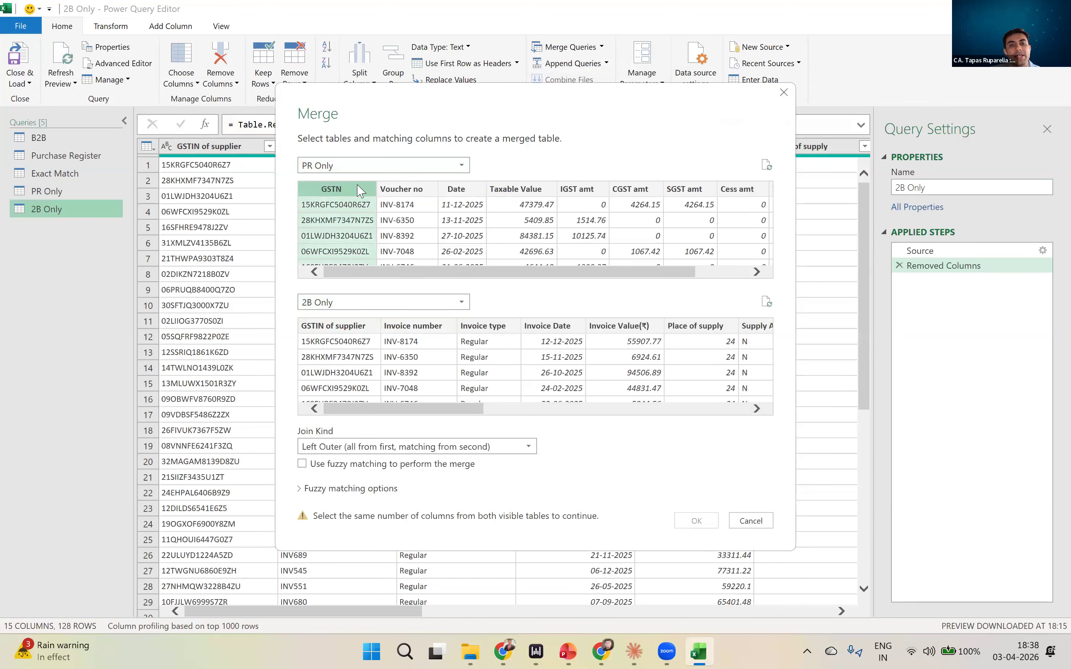
ctrl+click(408, 191)
click(344, 339)
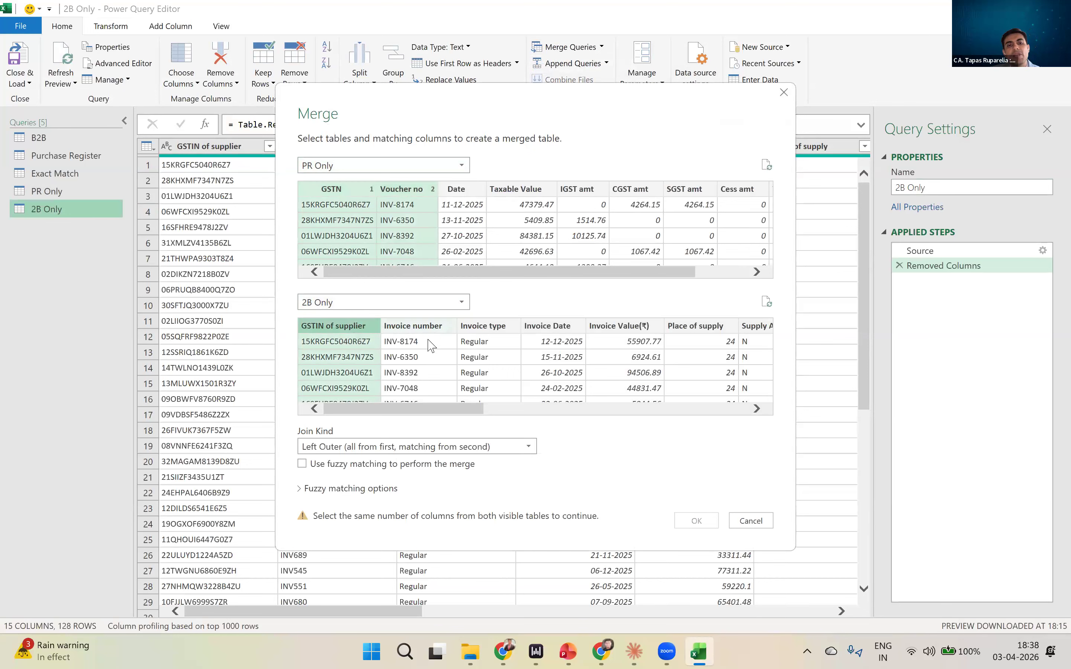
ctrl+click(429, 344)
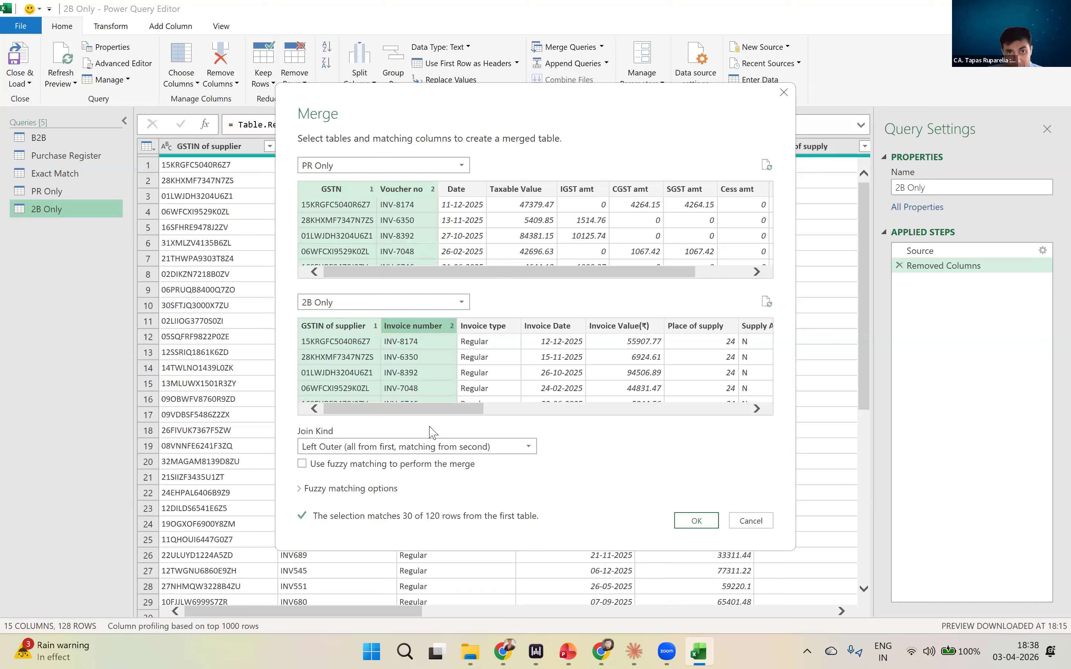
drag(428, 409, 588, 415)
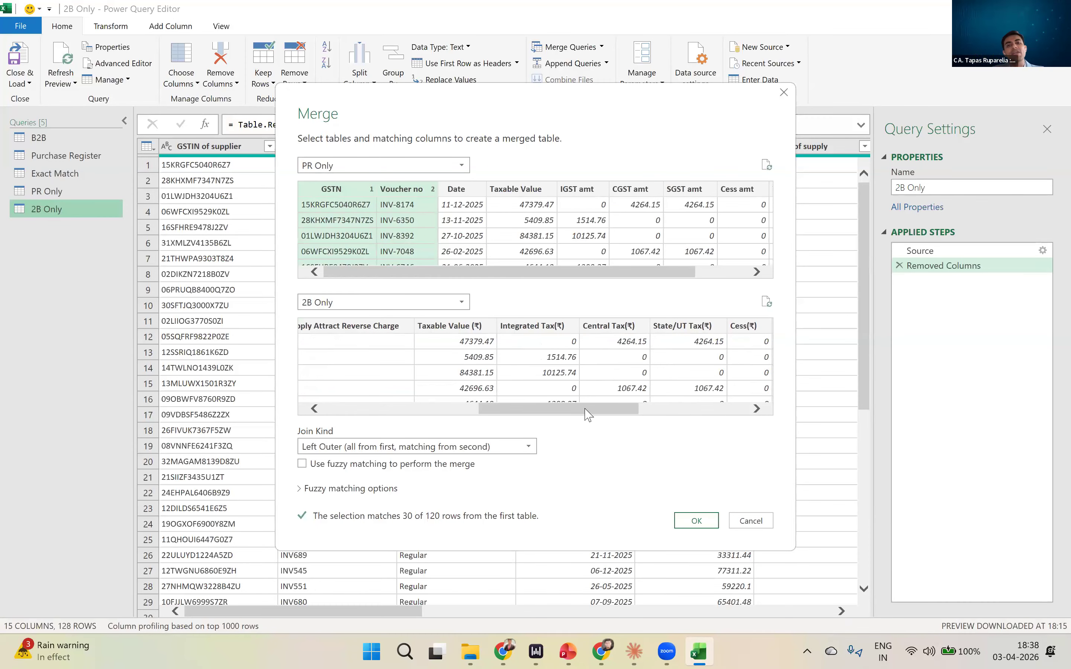
drag(536, 410, 316, 409)
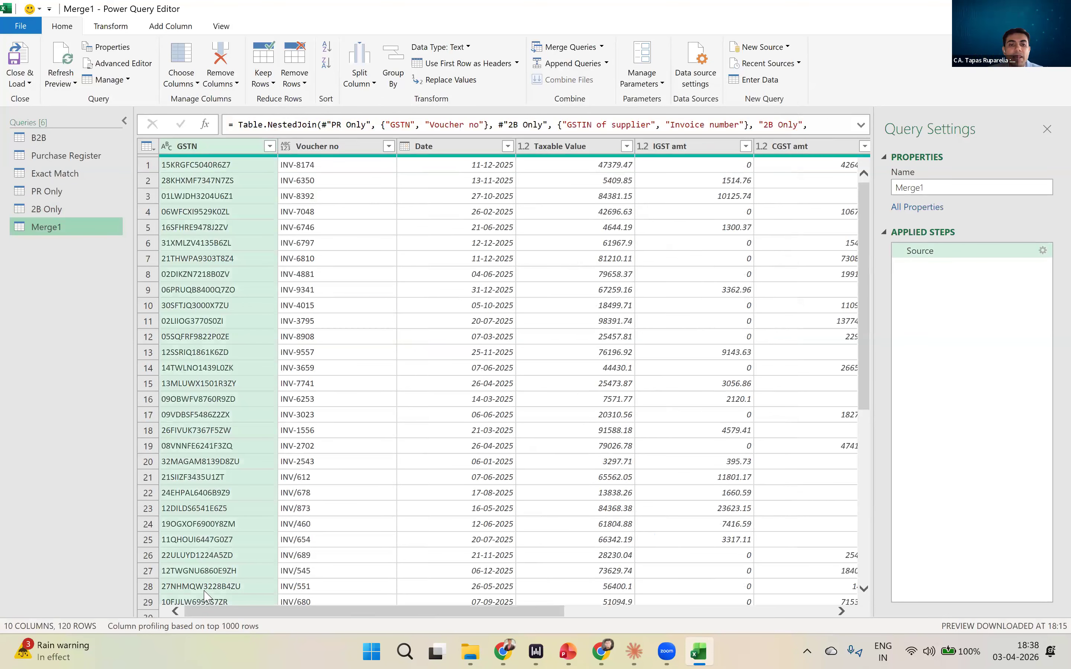
- Expand the 2B Only column to GSTIN of supplier, Invoice number, Invoice Date, Integrated Tax(₹), Central Tax(₹), State/UT Tax(₹) and Cess(₹), with prefixed names
click(301, 446)
scroll(663, 477, right, 10)
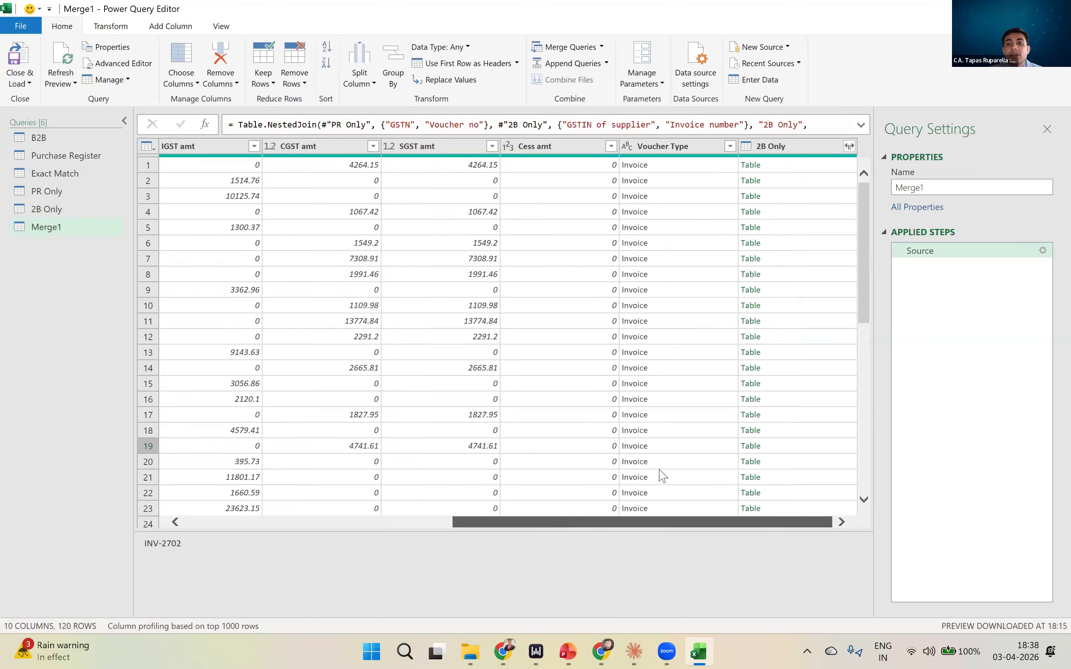
click(850, 146)
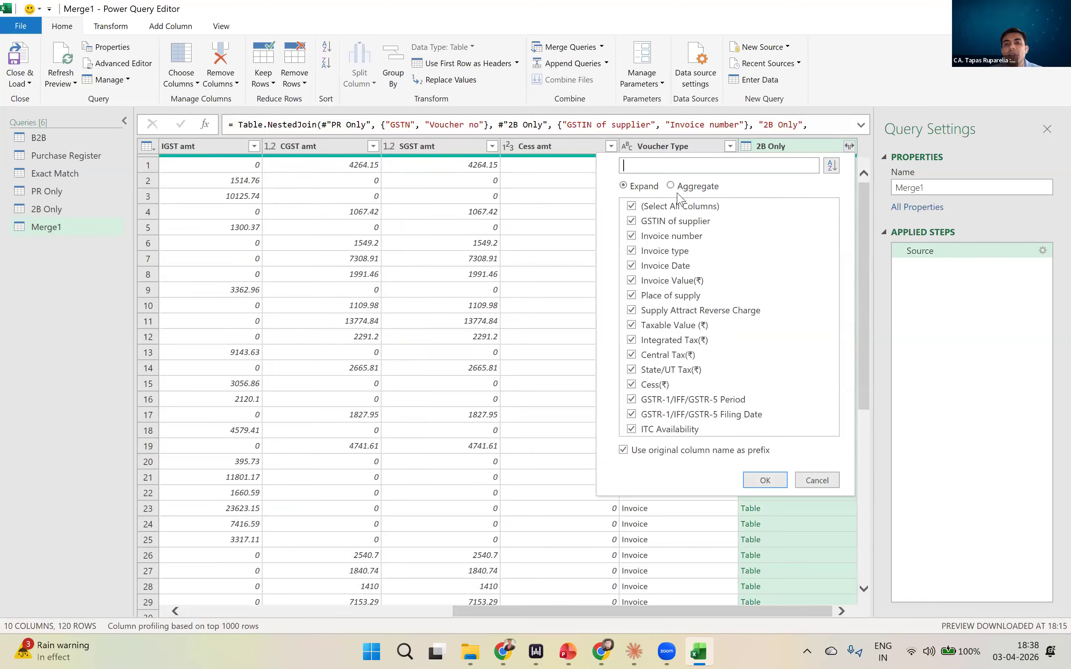
click(669, 207)
click(669, 221)
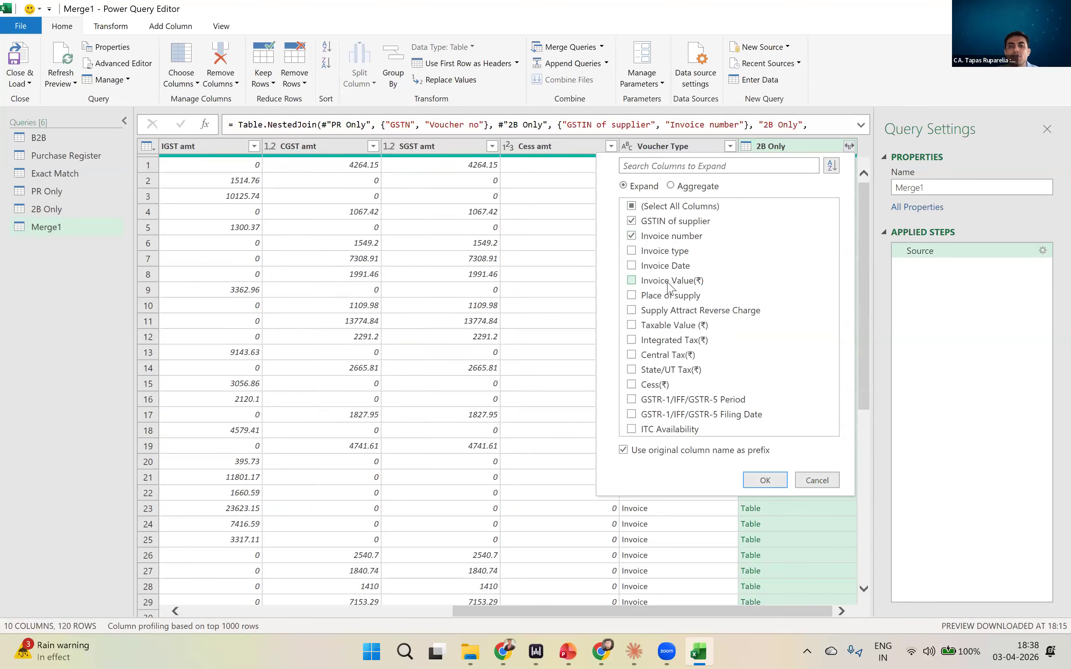
click(682, 267)
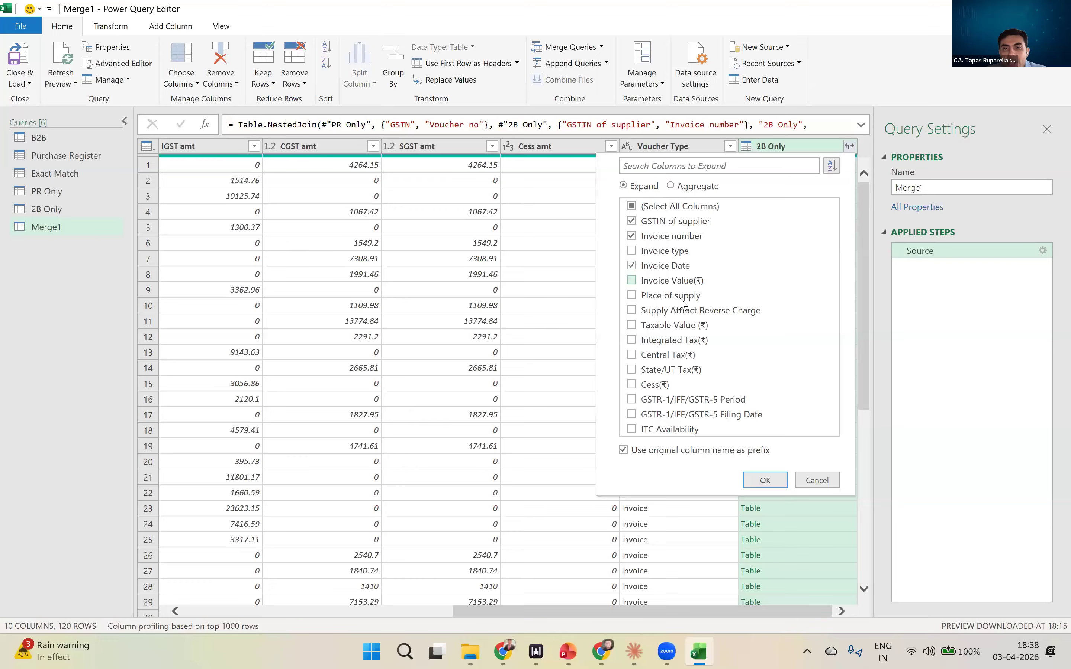
click(677, 341)
click(671, 355)
click(670, 371)
click(663, 385)
click(755, 481)
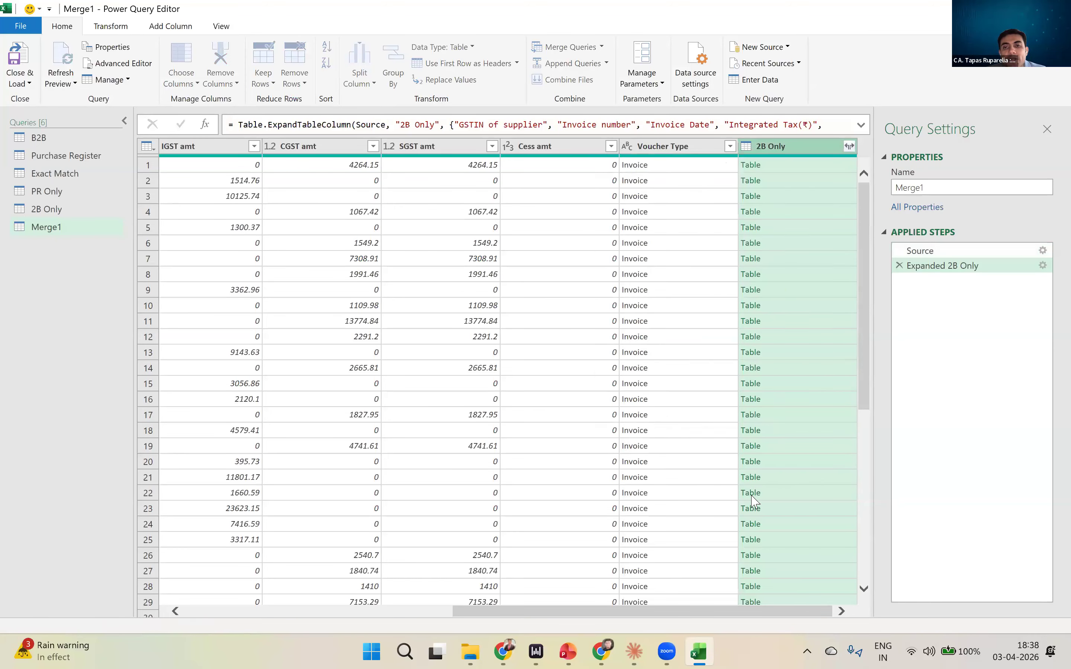
- Compare the purchase register's dates and tax amounts with the expanded 2B Only dates and tax amounts in the merged rows
scroll(710, 600, right, 9)
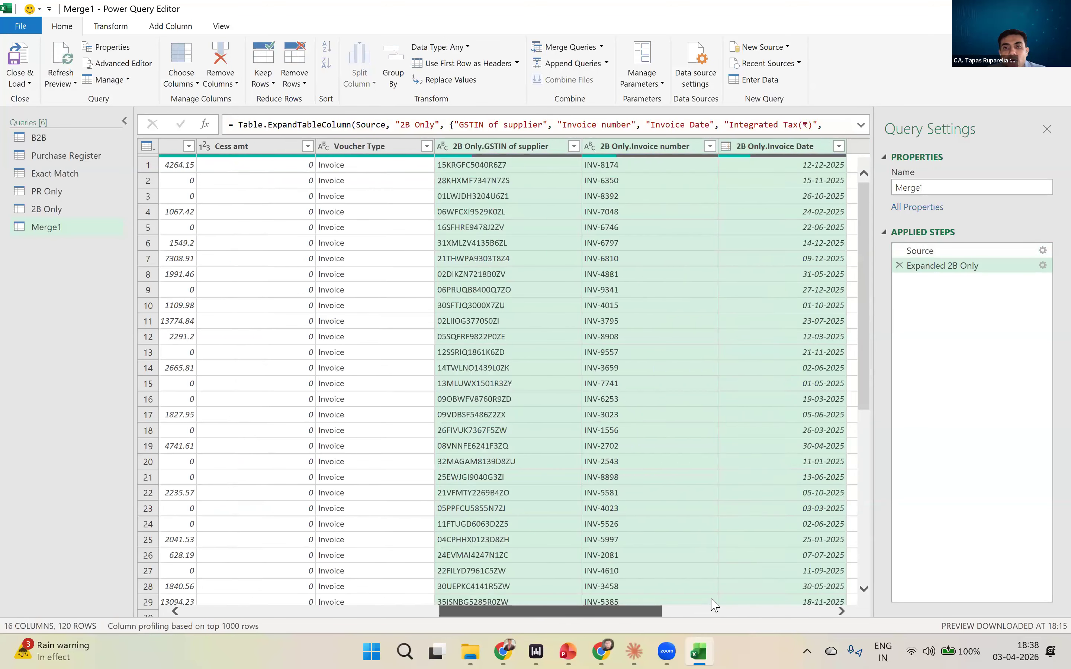
click(640, 162)
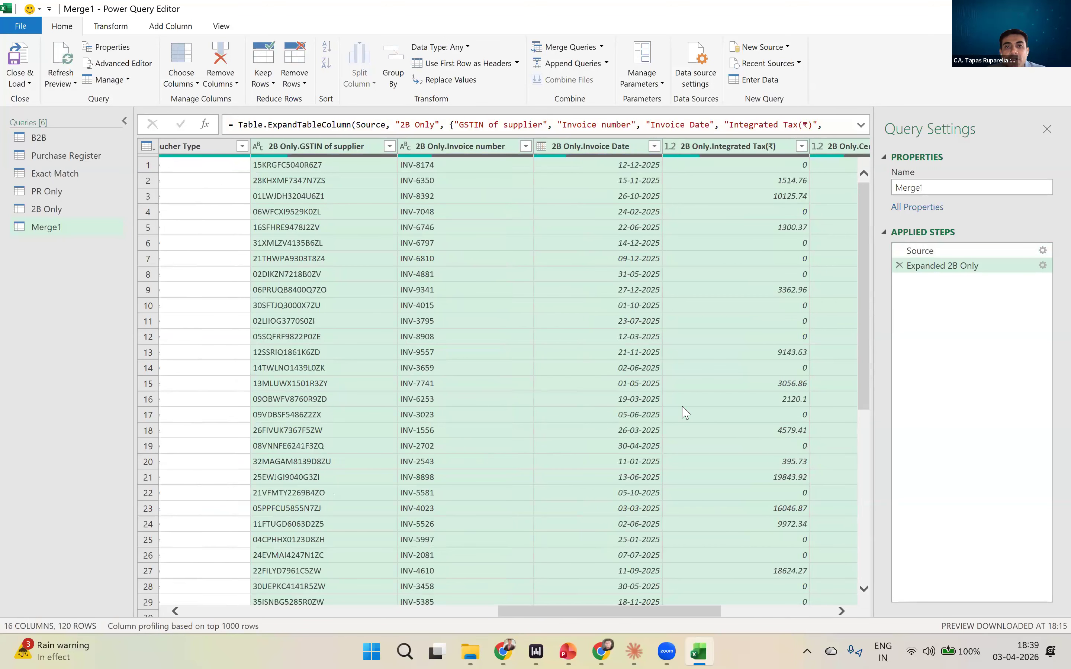
drag(648, 523, 363, 531)
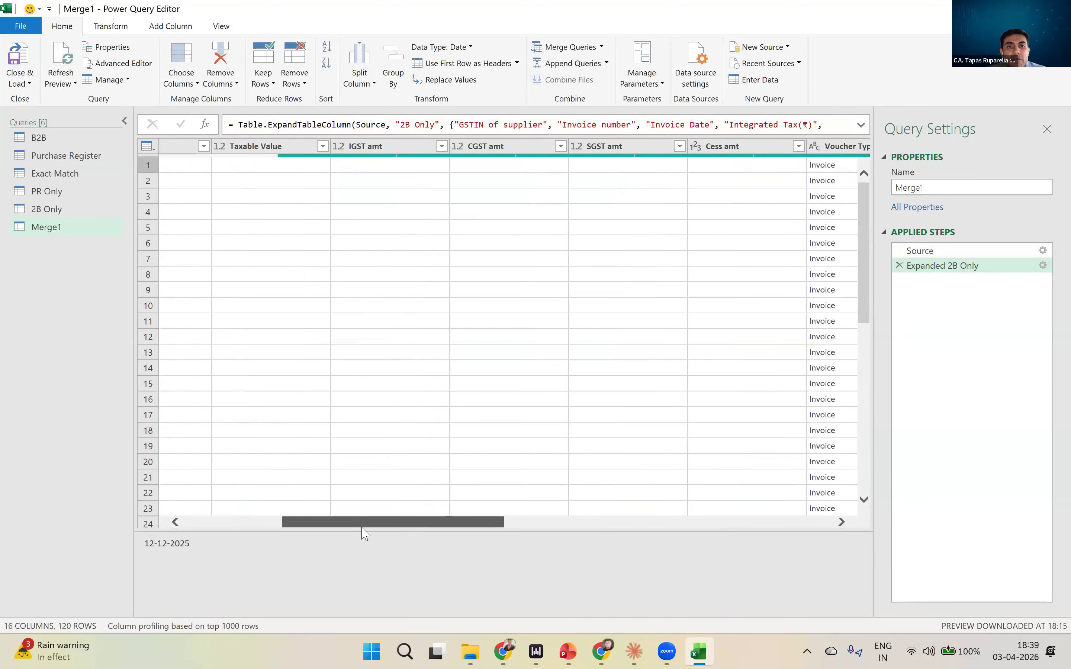
click(485, 166)
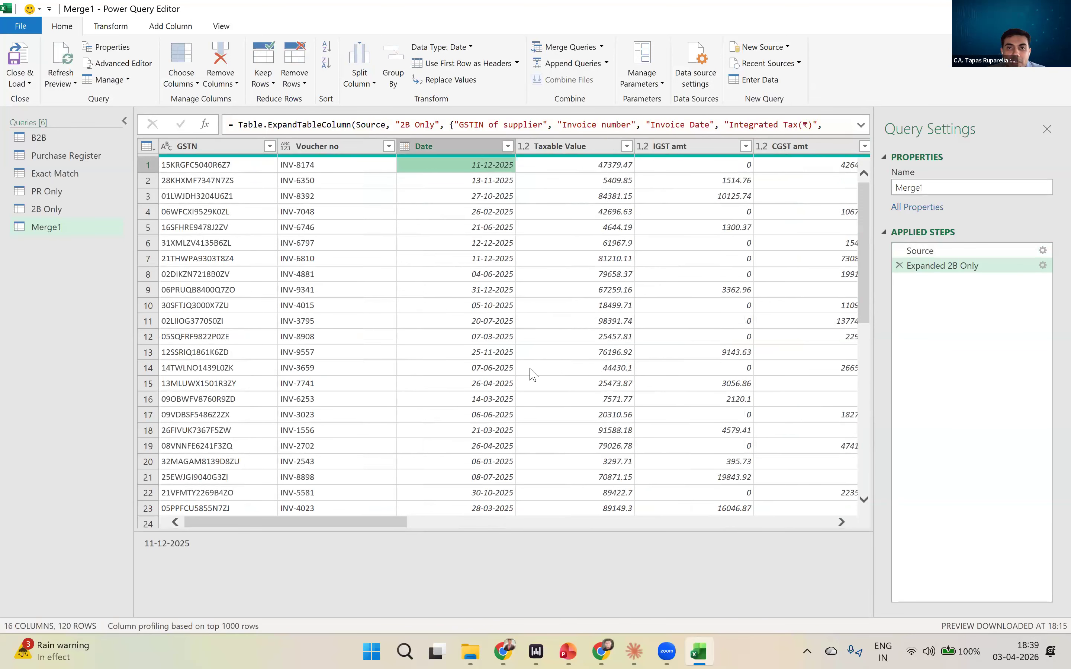
key(Right)
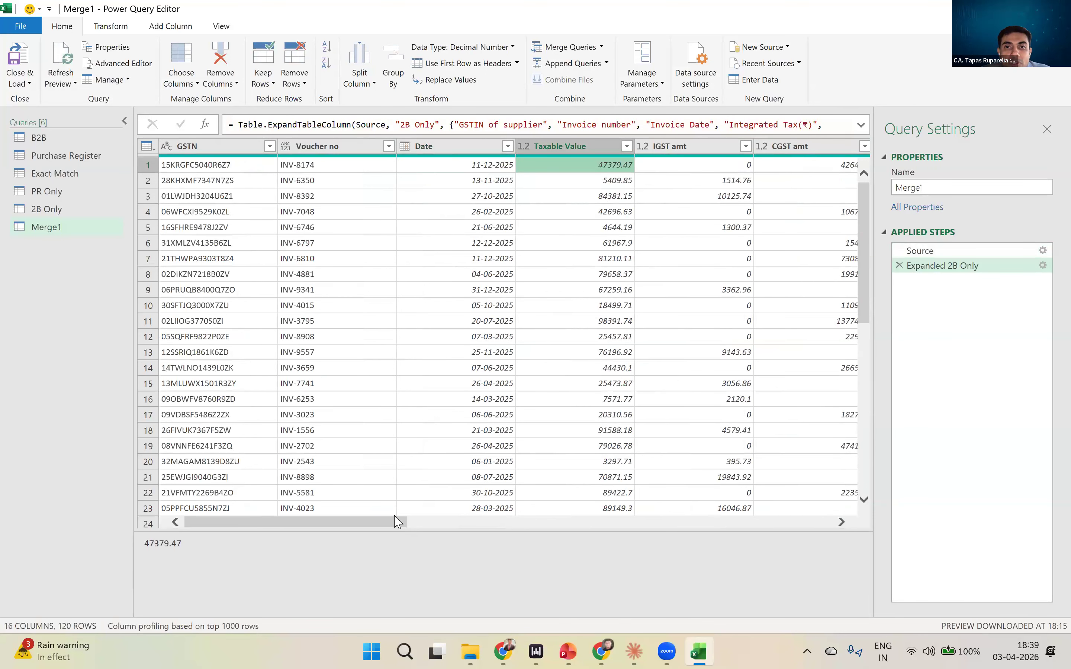
drag(392, 523, 764, 493)
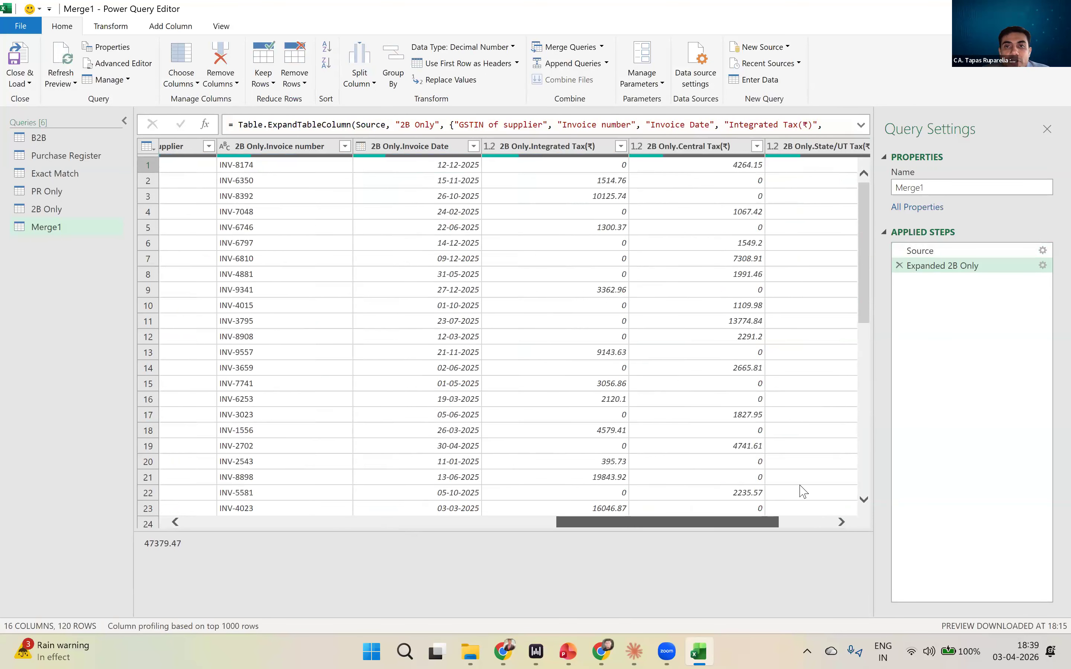
scroll(804, 492, right, 2)
scroll(831, 487, right, 2)
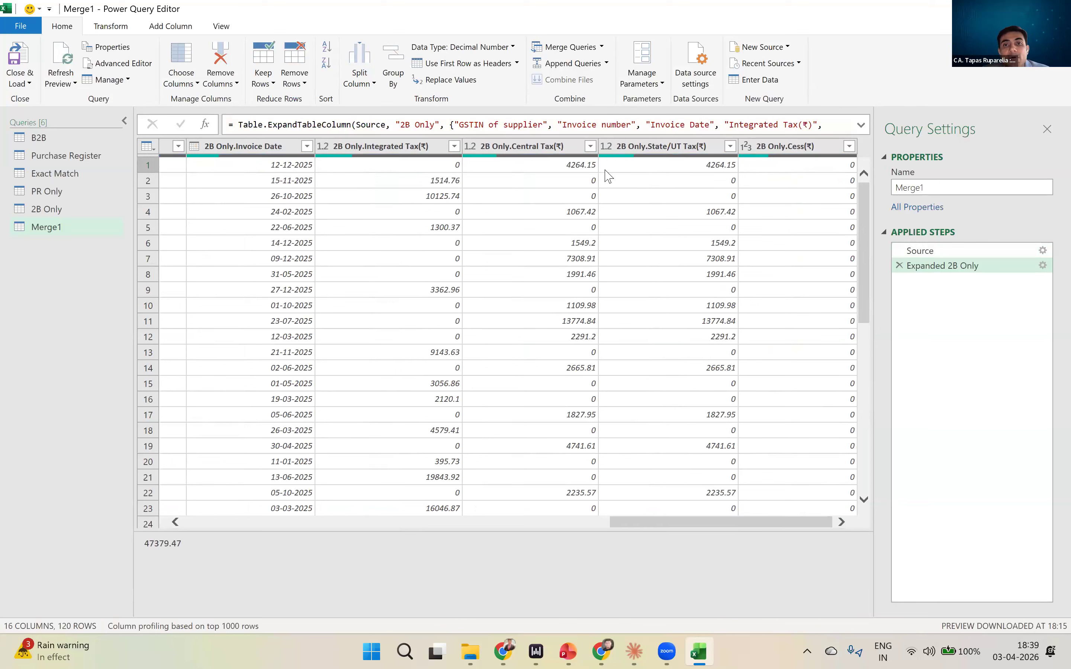
click(579, 165)
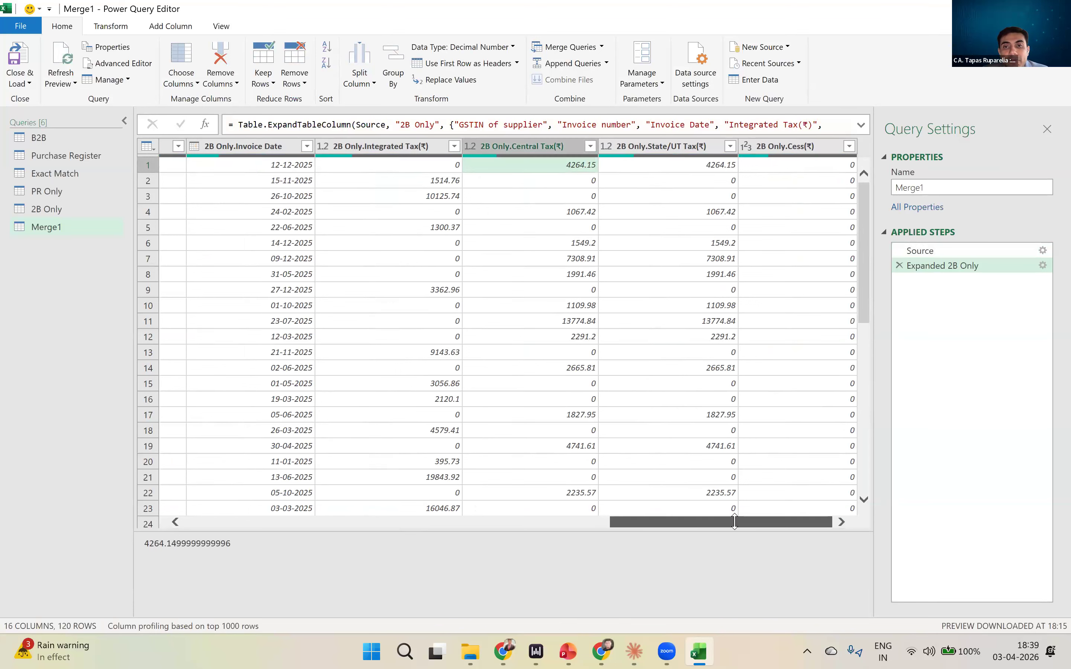
- Compare the purchase register's CGST and SGST amounts with the corresponding 2B Only tax amounts across the merged rows
drag(735, 524, 394, 531)
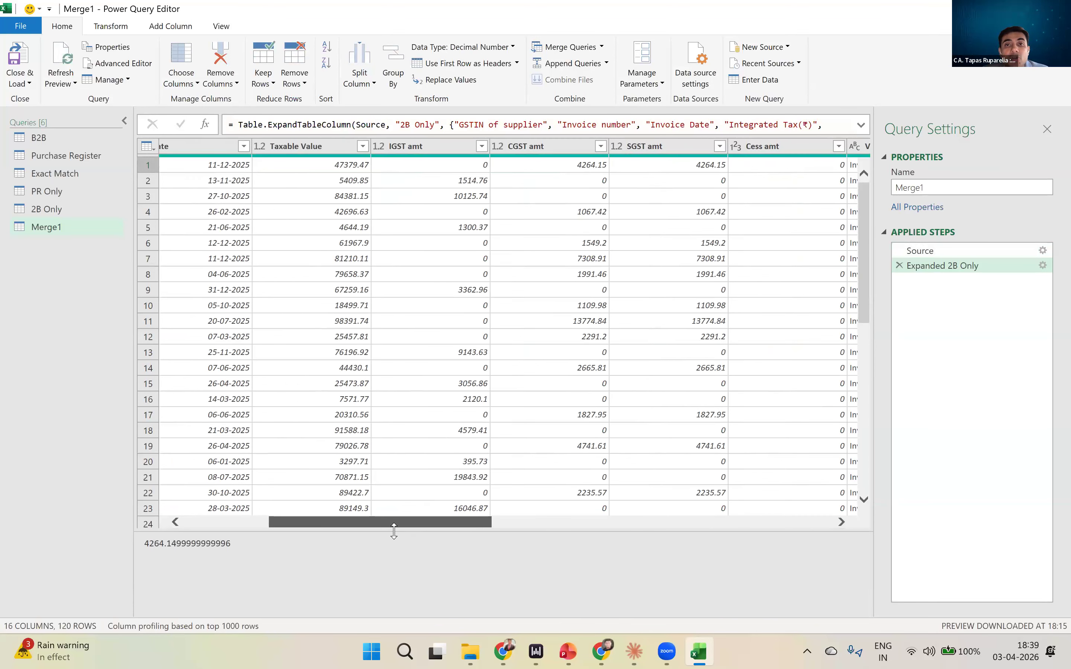
drag(393, 530, 396, 554)
drag(562, 561, 840, 552)
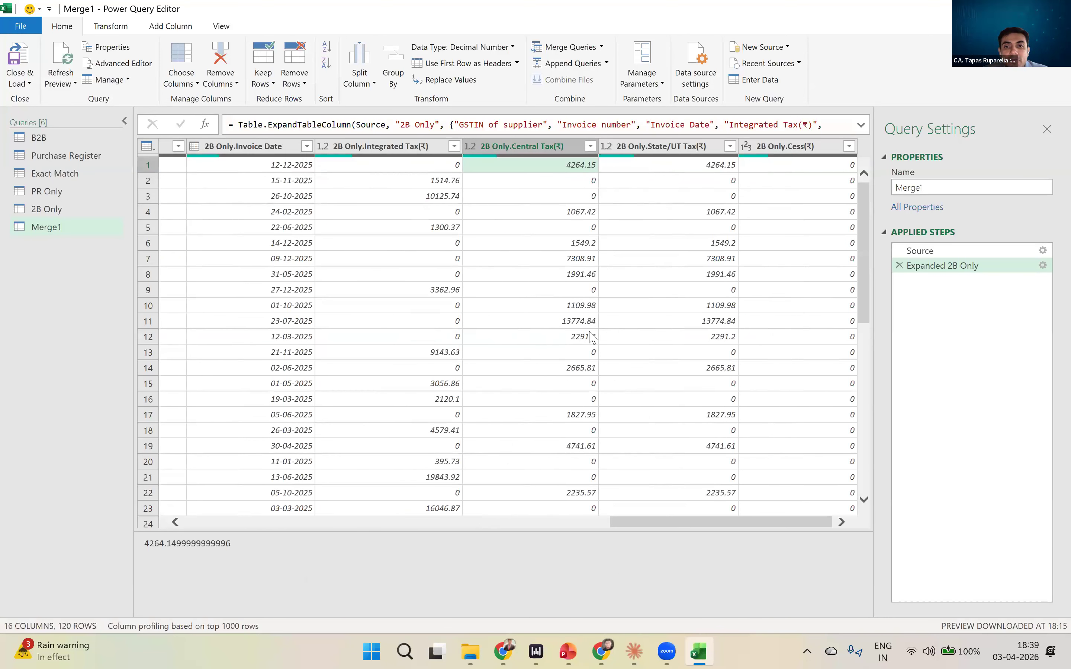
click(592, 336)
key(Left)
key(Left)
key(Left)
key(Left)
key(Left)
key(Left)
key(Left)
key(Left)
key(Left)
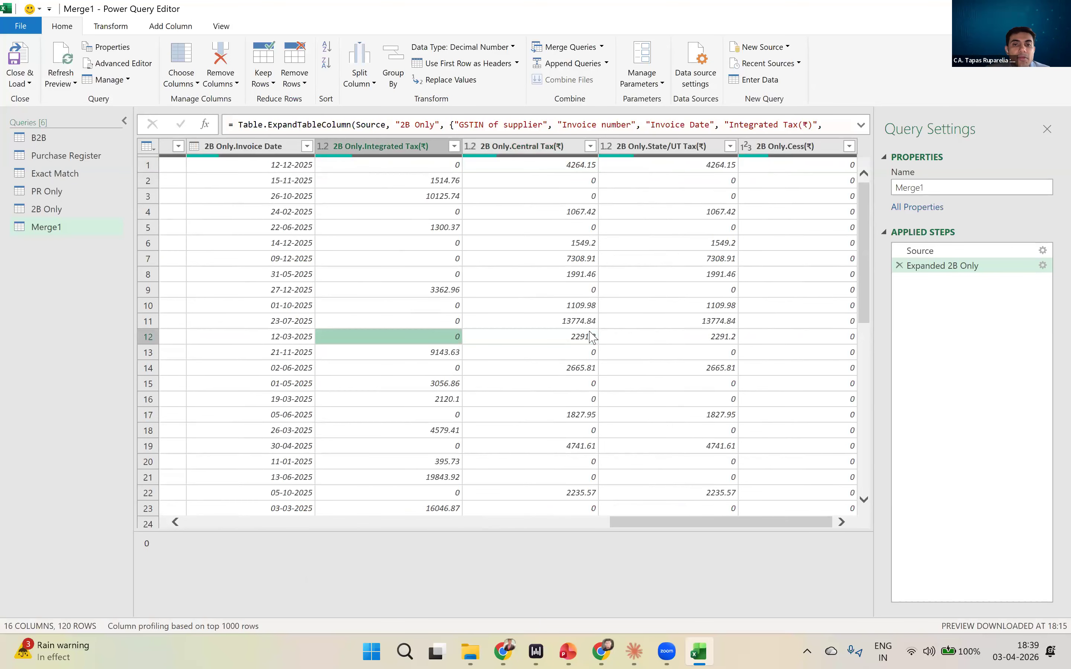
key(Left)
key(Right)
key(Right)
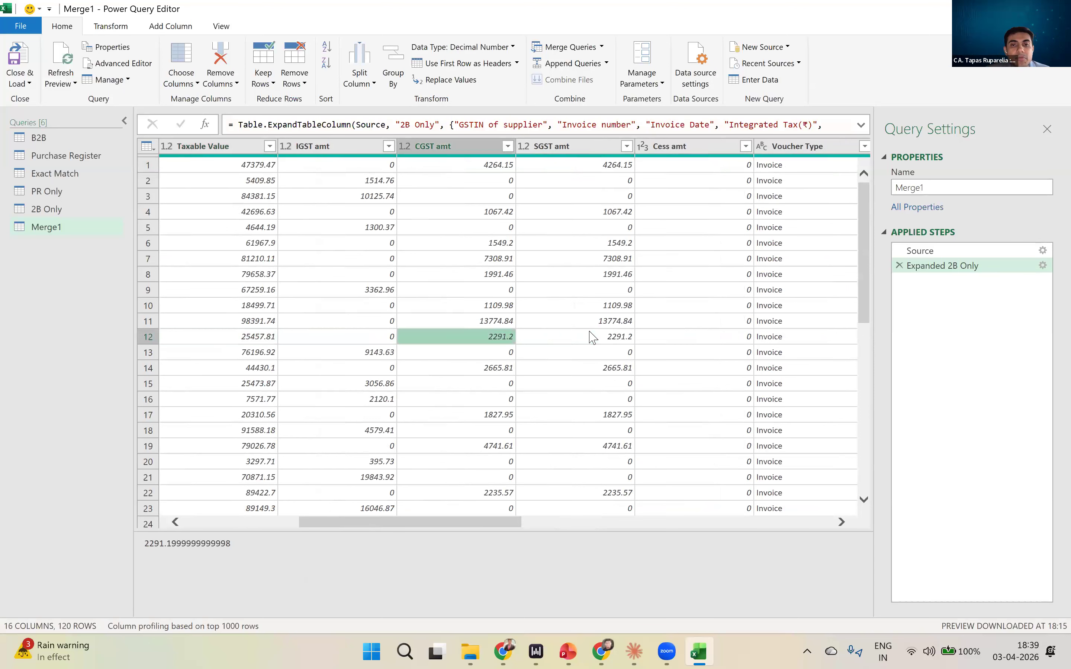
key(Down)
key(Down)
key(Down)
key(Down)
key(Down)
key(Down)
key(Down)
key(Down)
key(Down)
key(Down)
key(Down)
key(Down)
key(Down)
key(Down)
key(Down)
key(Down)
key(Down)
key(Down)
key(Down)
key(Down)
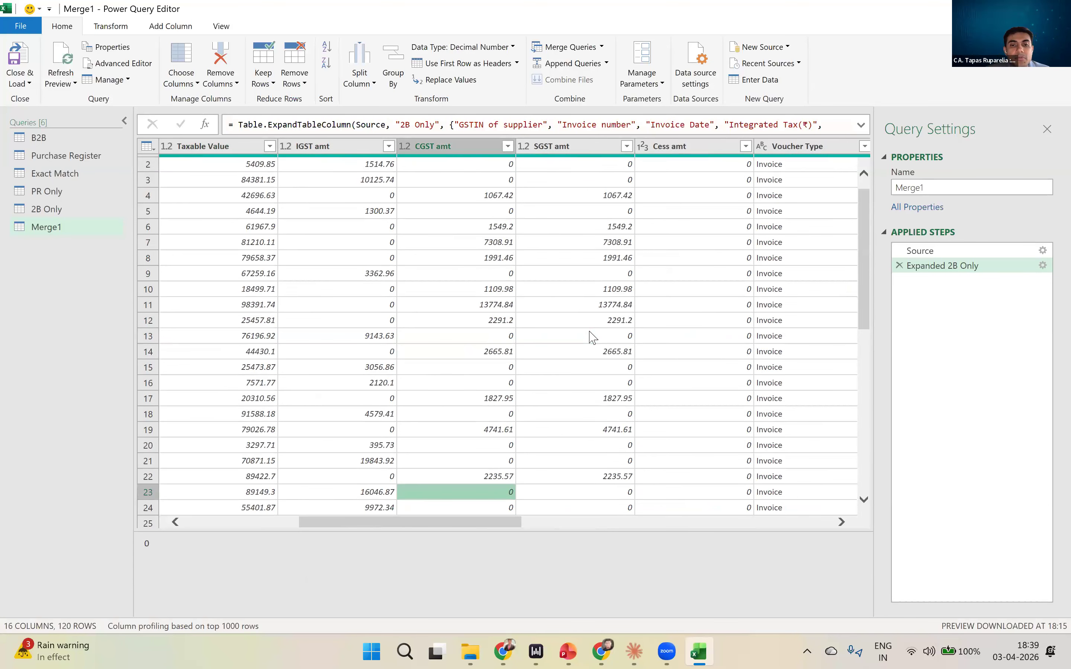
- Examine which merged rows have 2B Only details and which have nulls, alongside their purchase register dates and amounts
key(Right)
key(Right)
key(Right)
key(Right)
key(Right)
key(Right)
key(Right)
key(Right)
key(Right)
key(Right)
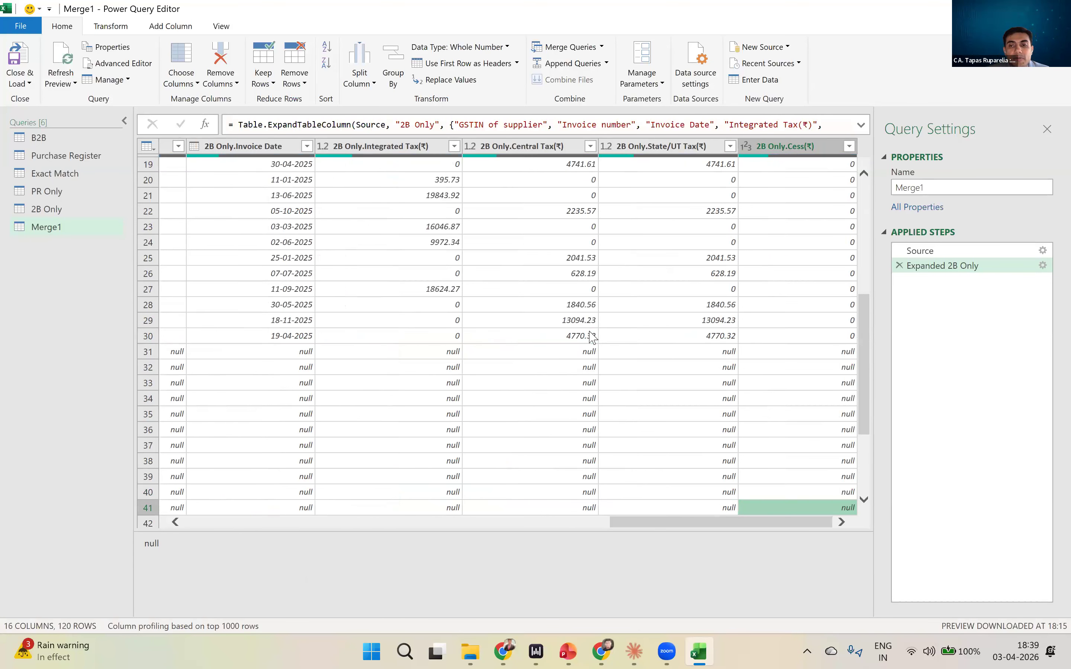
key(Up)
key(Up)
key(Up)
key(Up)
key(Up)
key(Up)
key(Up)
key(Up)
key(Up)
key(Up)
key(Up)
key(Up)
key(Left)
key(Left)
key(Left)
key(Left)
key(Left)
key(Left)
key(Left)
key(Left)
key(Left)
key(Left)
key(Left)
key(Left)
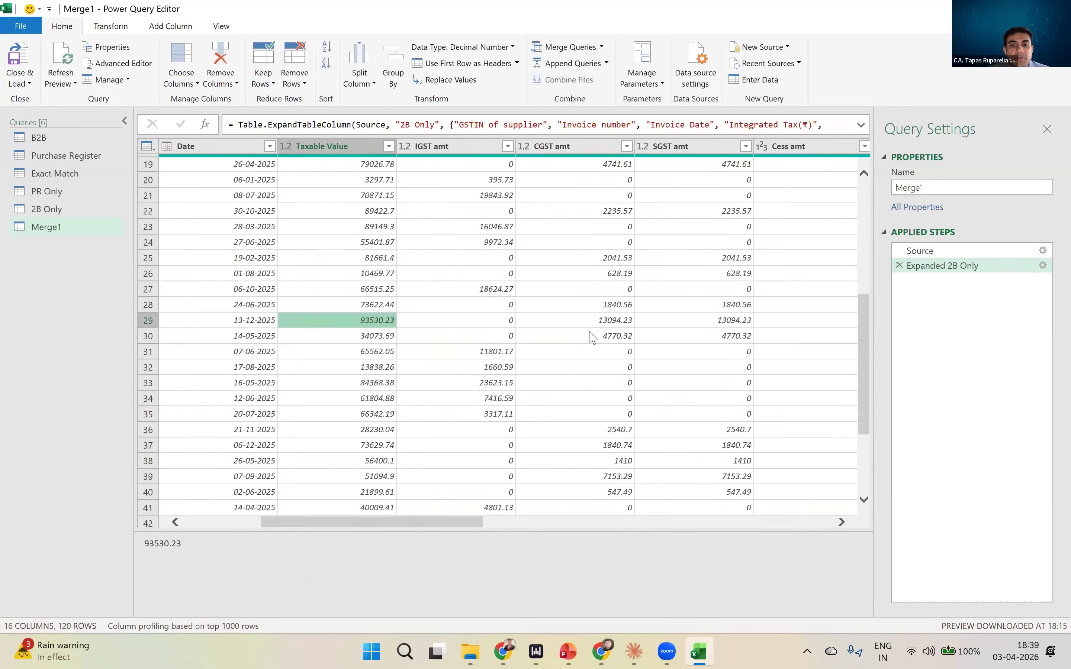
key(Left)
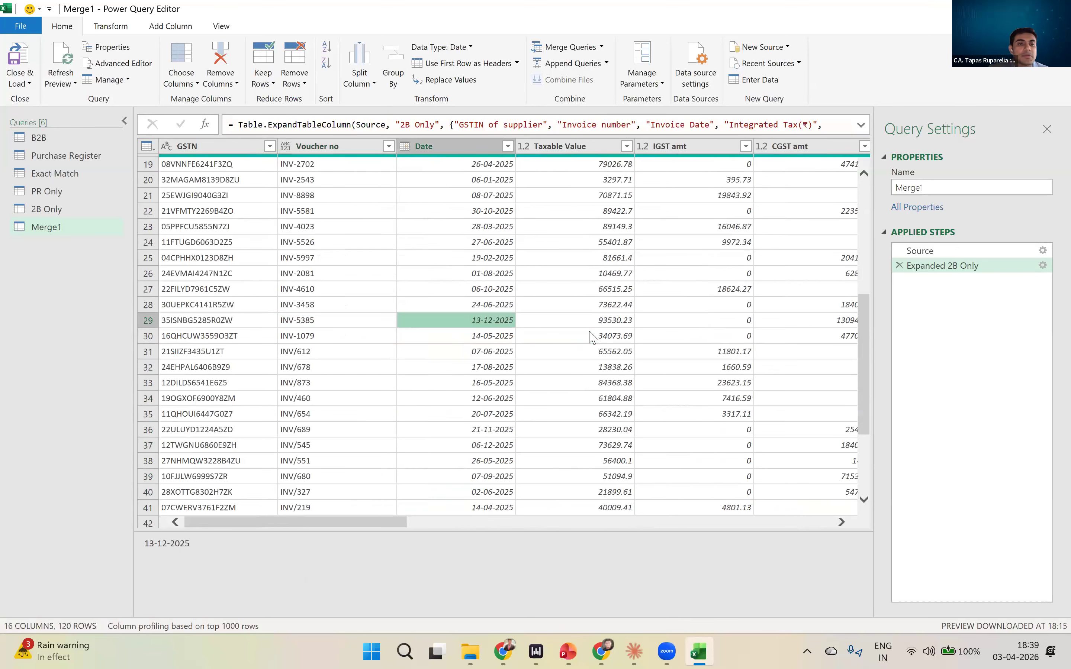
scroll(708, 376, up, 1)
drag(397, 527, 640, 514)
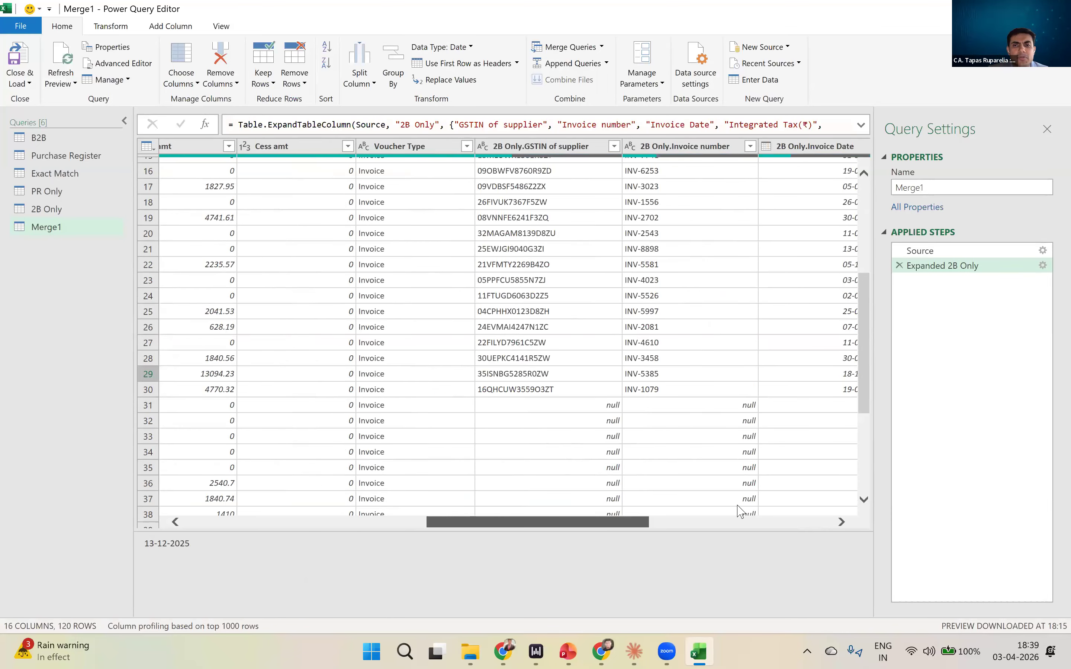
drag(550, 496, 387, 480)
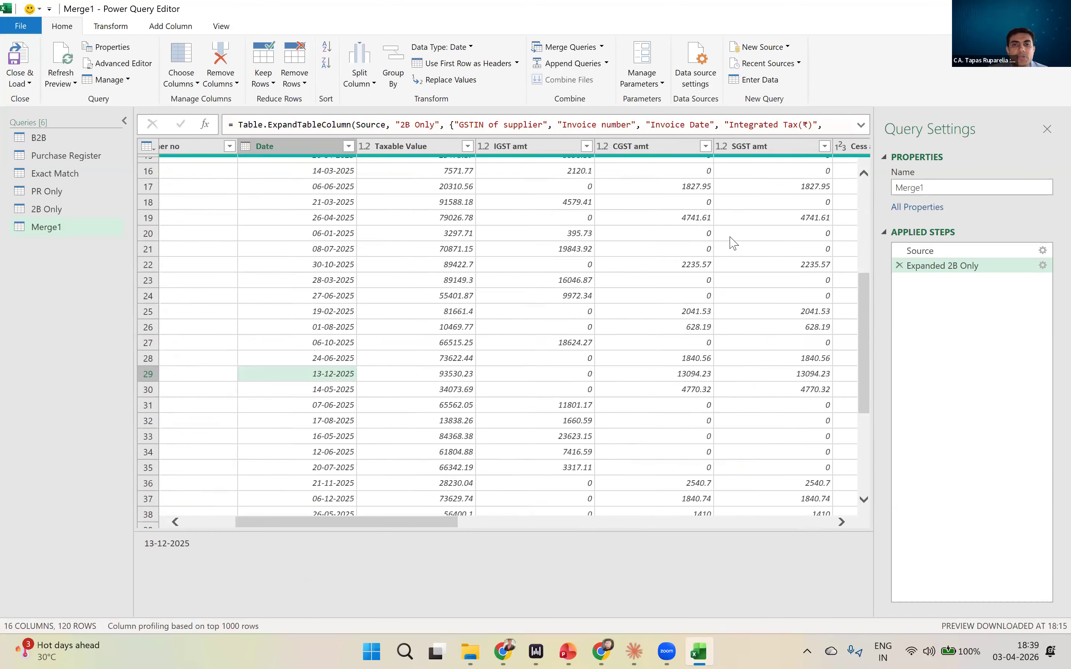
scroll(731, 238, up, 5)
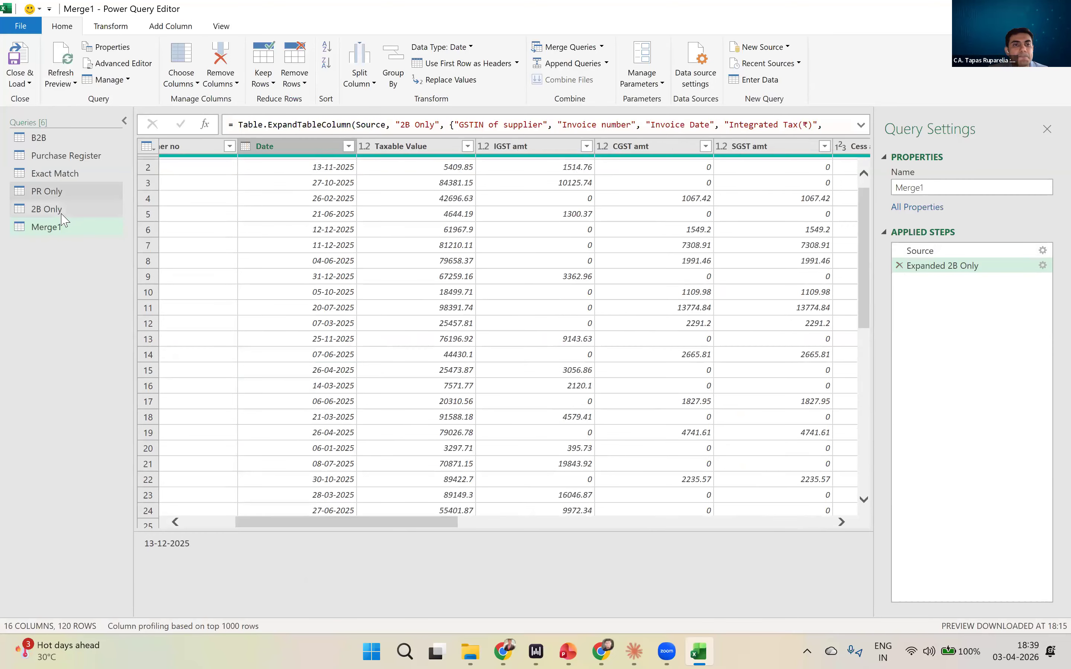
- Review the 2B Only and PR Only queries across their columns
click(48, 209)
drag(252, 613, 748, 611)
click(48, 191)
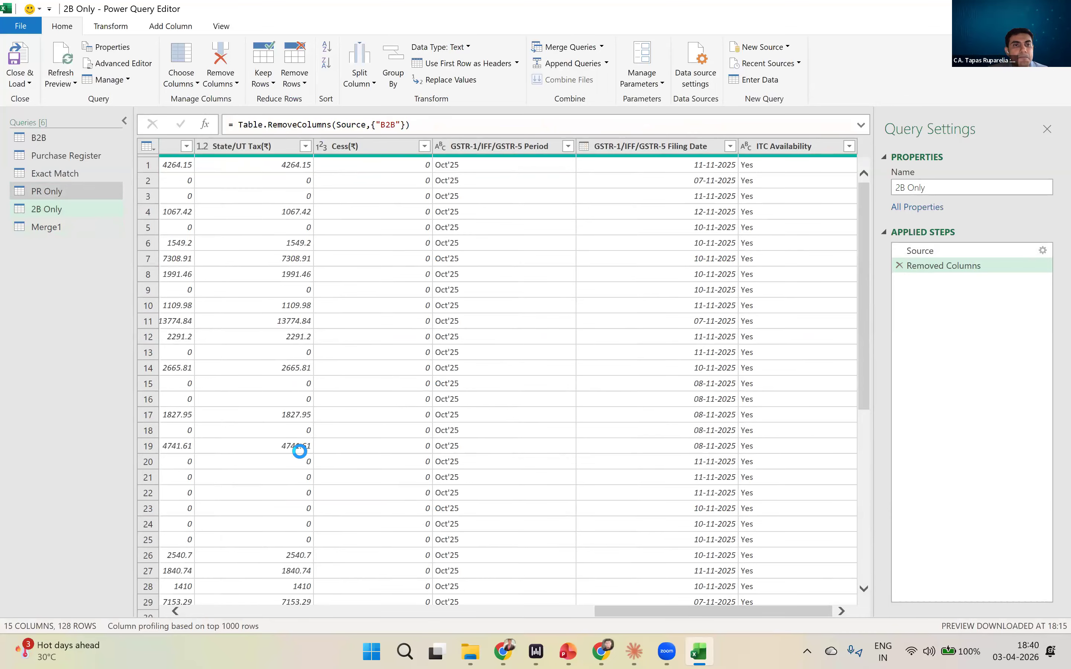
drag(245, 615, 151, 571)
click(44, 209)
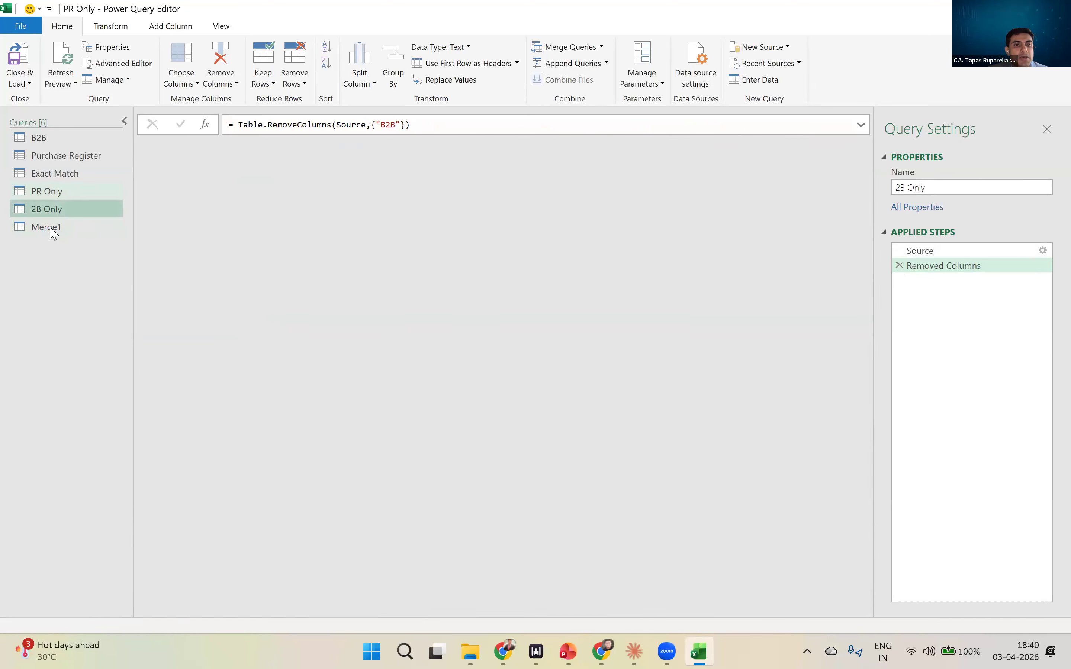
- Delete the Expanded 2B Only step in Merge1 and re-expand GSTIN of supplier, Invoice number, Integrated Tax(₹), Central Tax(₹), State/UT Tax(₹) and Cess(₹) without a prefix
click(48, 228)
click(899, 265)
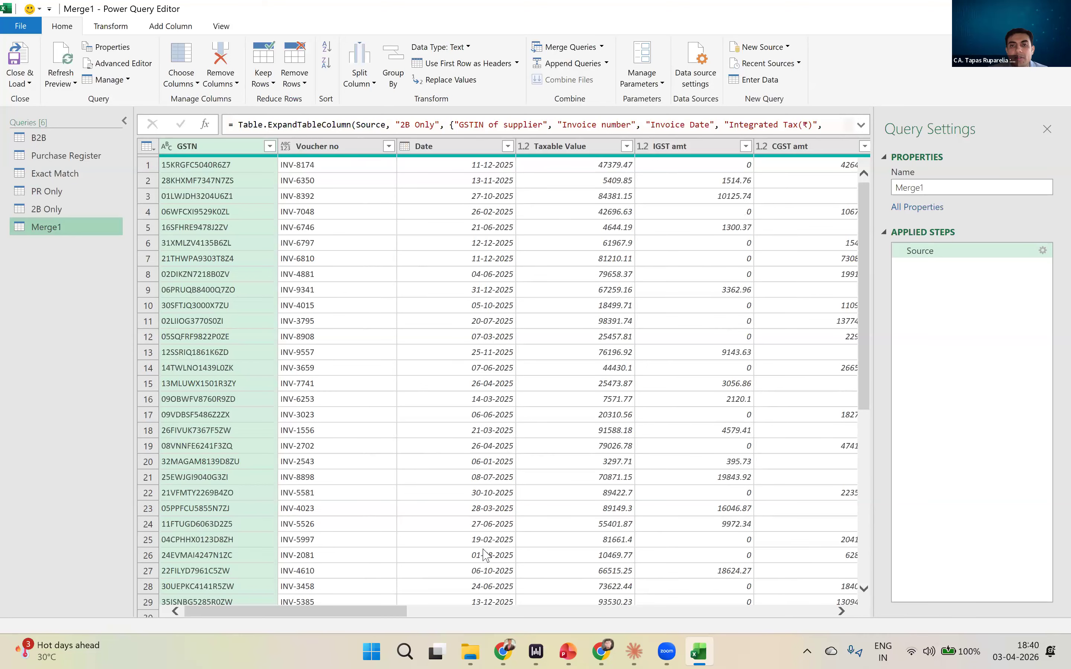
drag(293, 614, 678, 610)
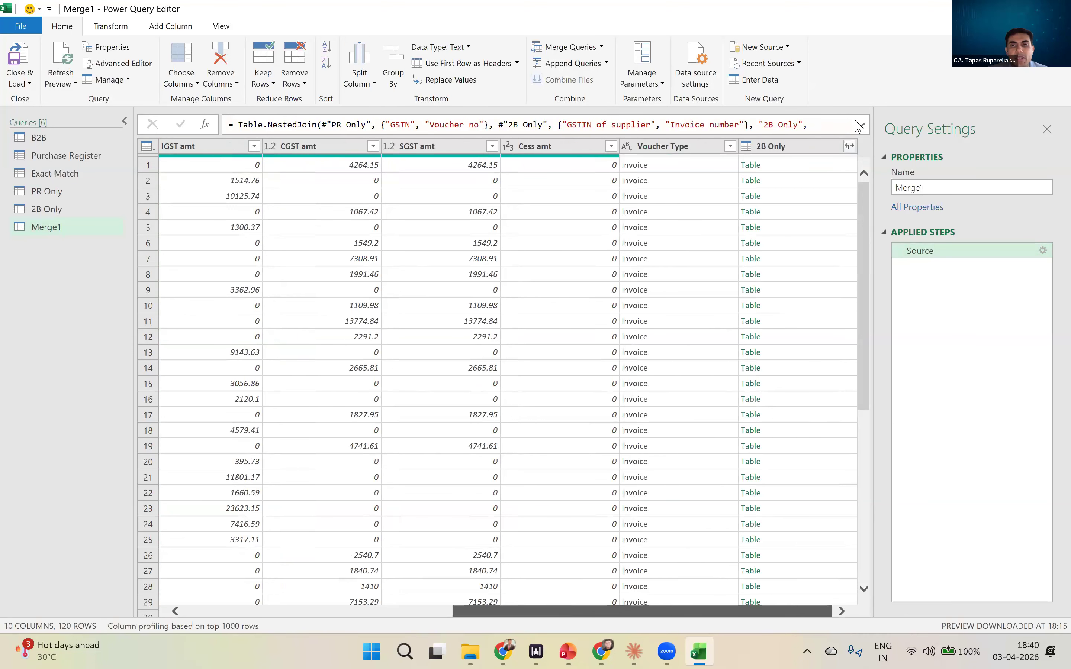
click(849, 146)
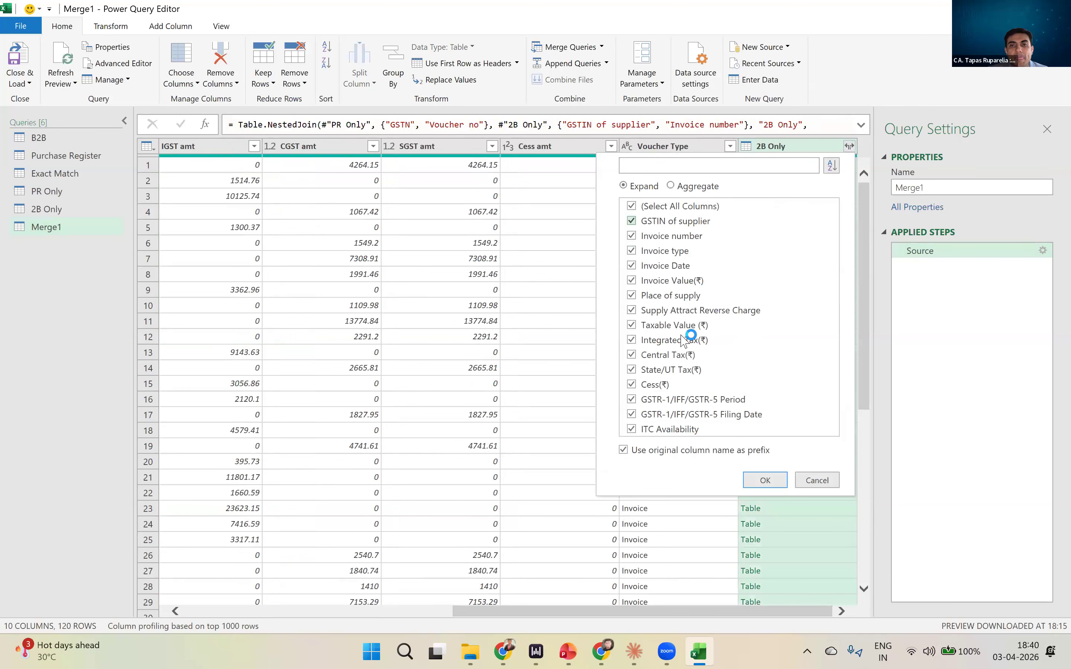
click(623, 450)
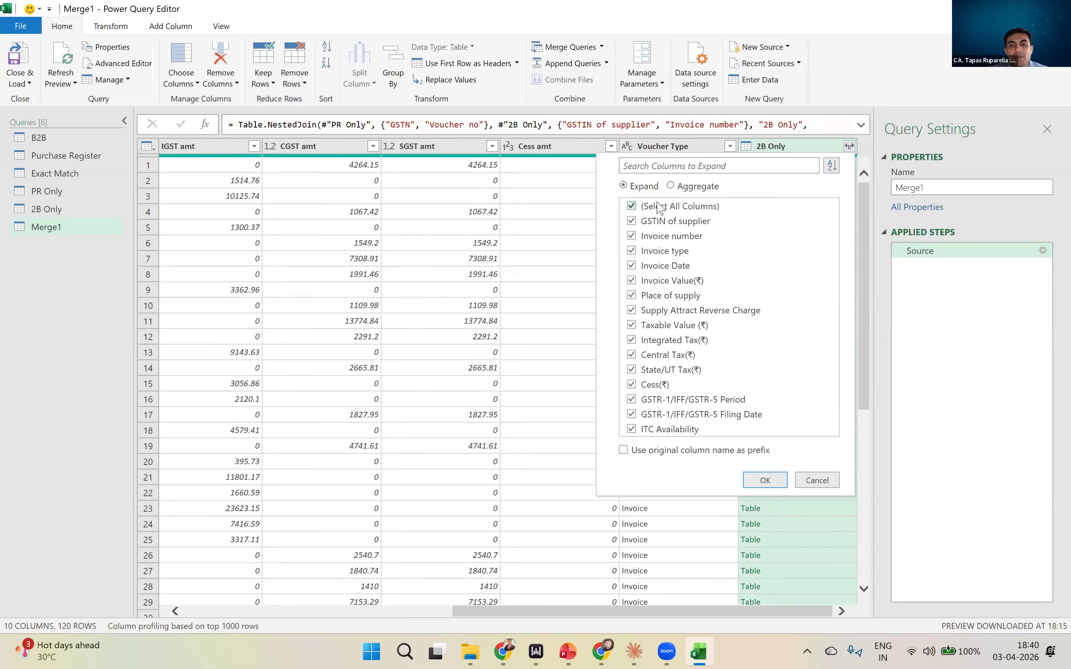
click(658, 223)
click(659, 239)
click(674, 340)
click(673, 356)
click(674, 370)
click(765, 480)
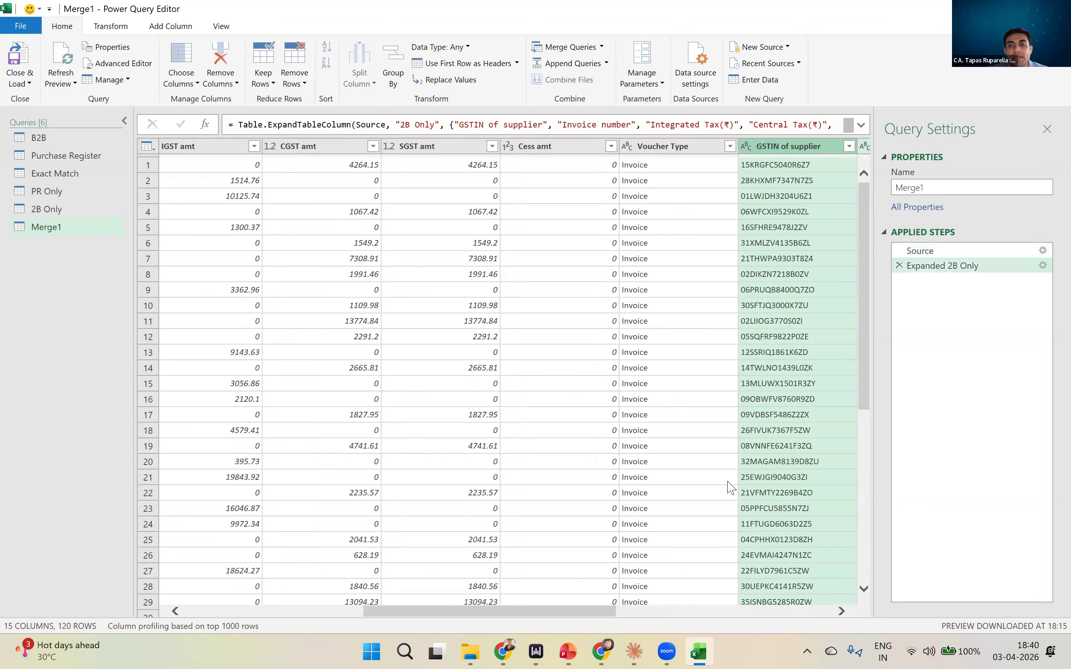
- Examine the newly expanded supplier, invoice and tax columns for matched and null rows
scroll(776, 335, down, 7)
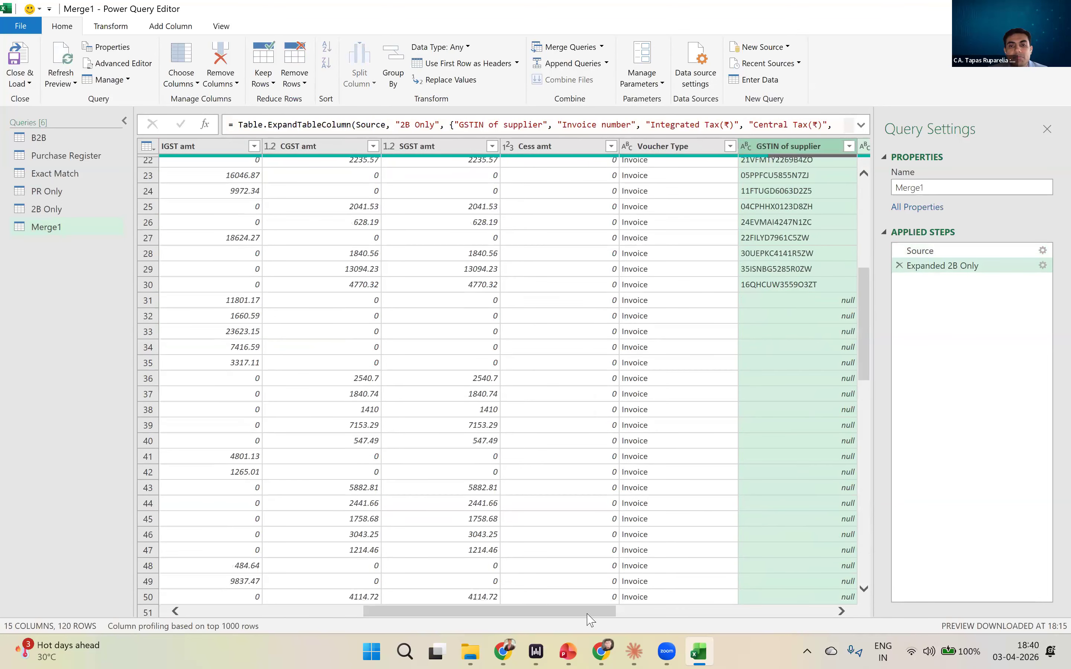
drag(589, 615, 843, 611)
scroll(489, 574, left, 10)
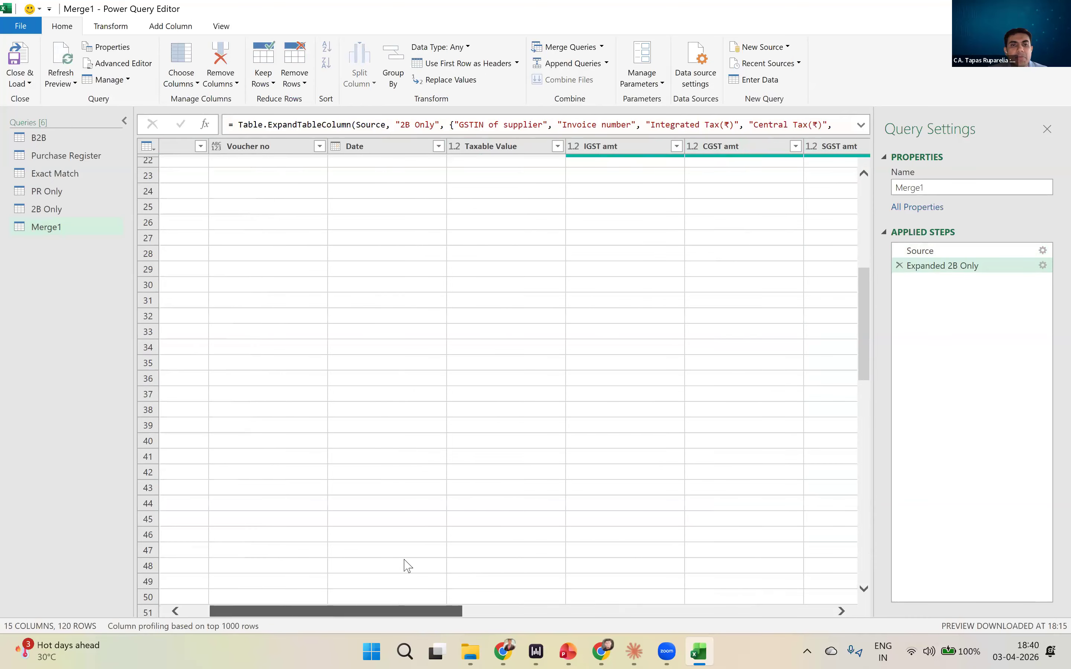
drag(682, 560, 814, 496)
scroll(531, 288, up, 7)
click(302, 170)
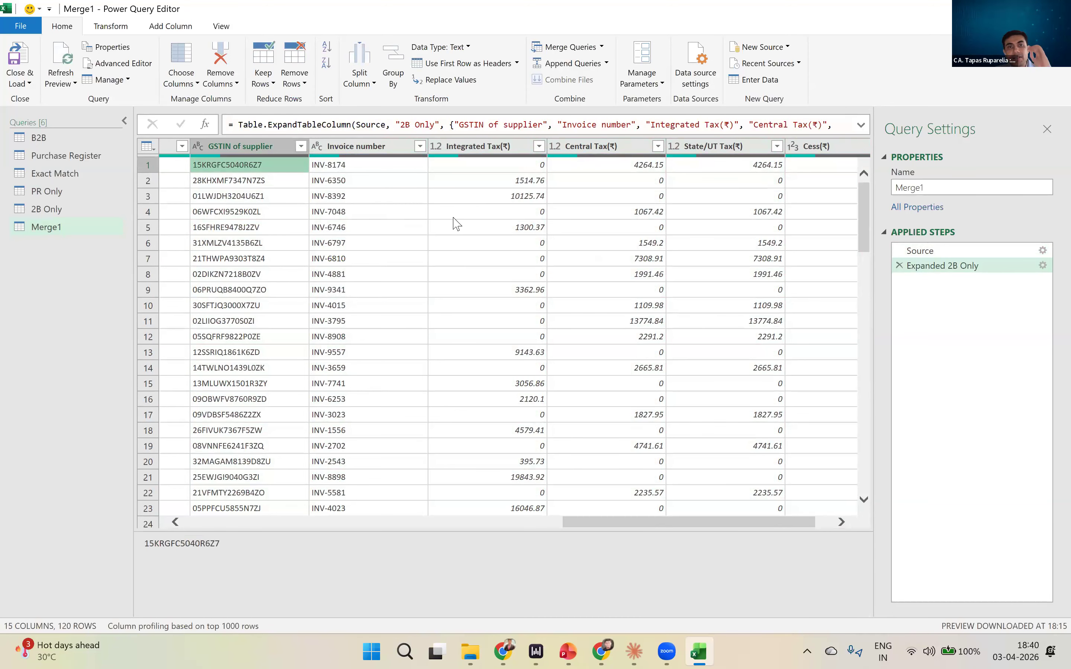
scroll(727, 304, down, 10)
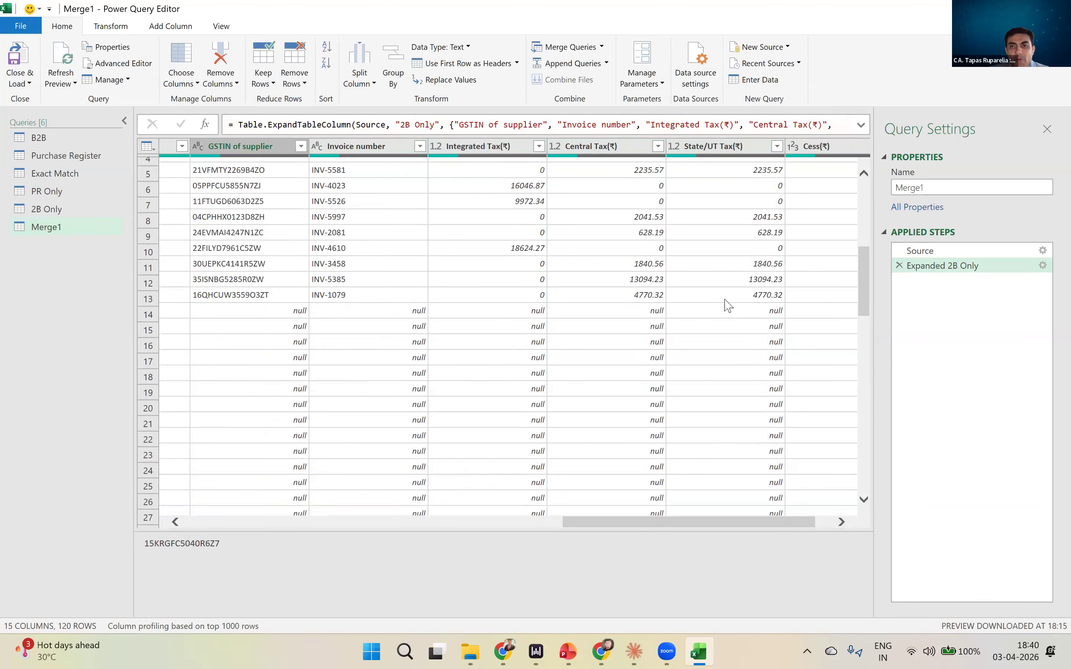
scroll(729, 301, up, 5)
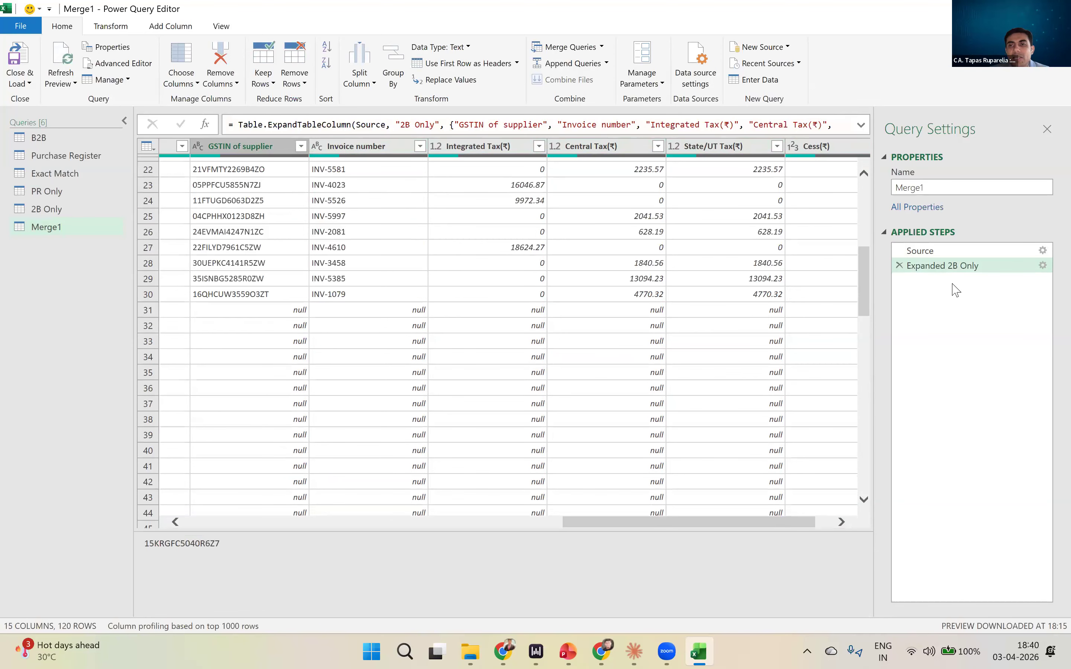
- Change the join kind in Merge1's Source step to Inner (only matching rows)
double_click(959, 266)
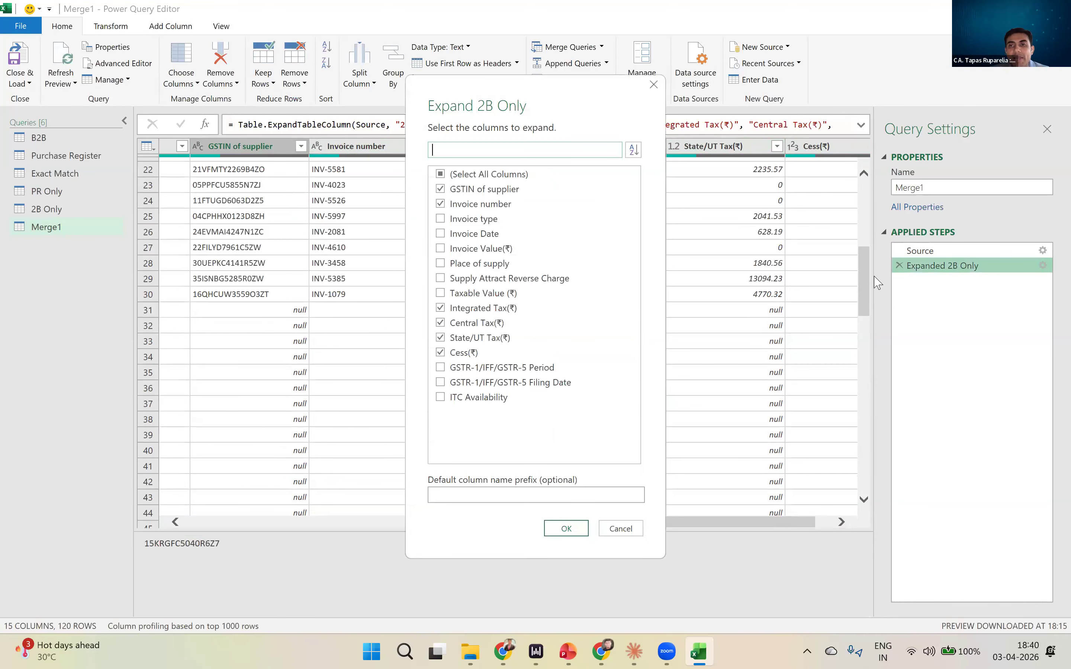
click(655, 85)
click(934, 251)
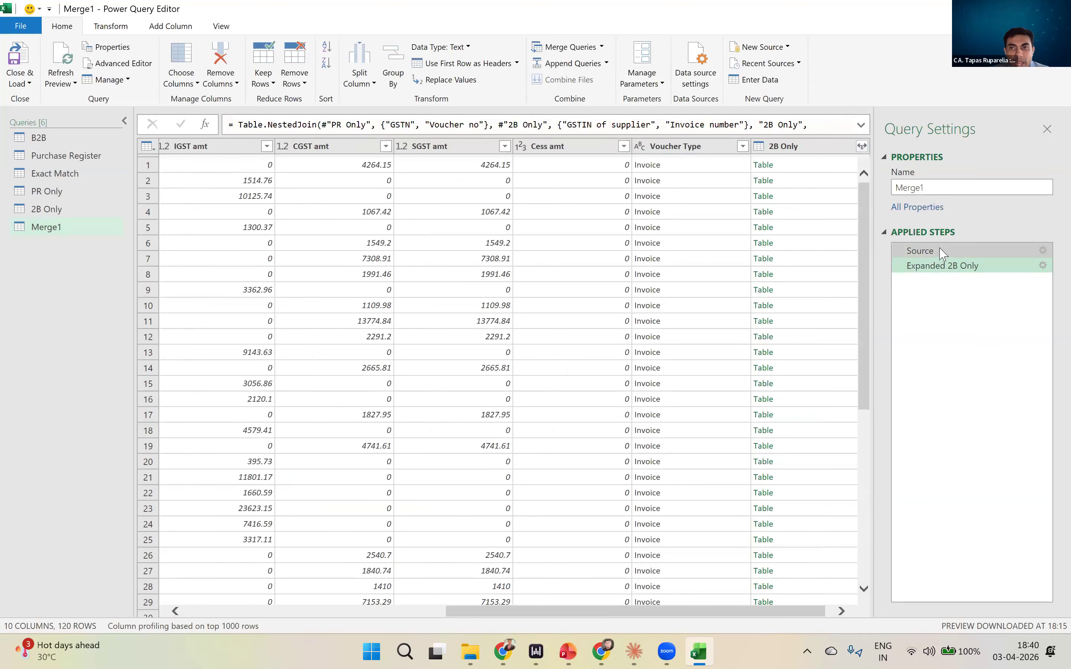
double_click(936, 251)
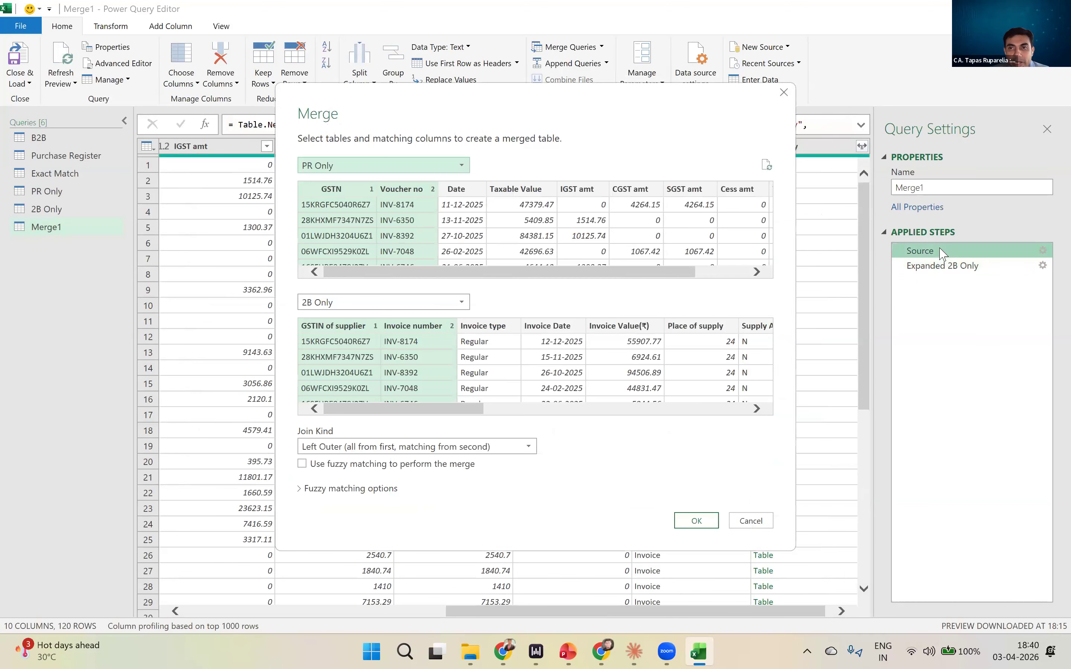
click(370, 447)
click(361, 502)
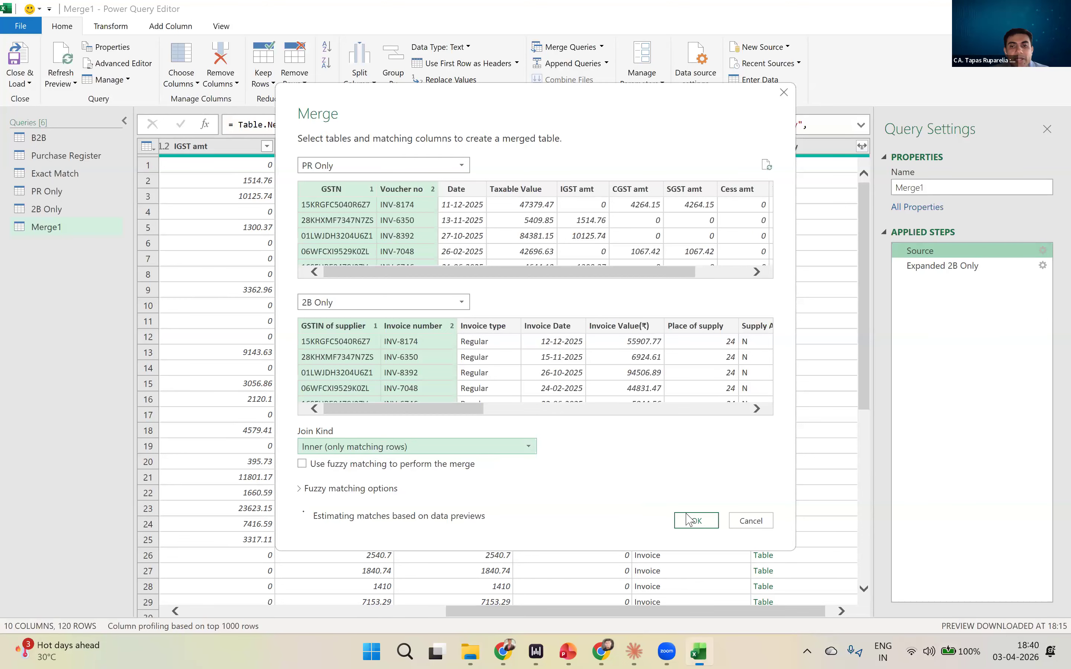
click(697, 520)
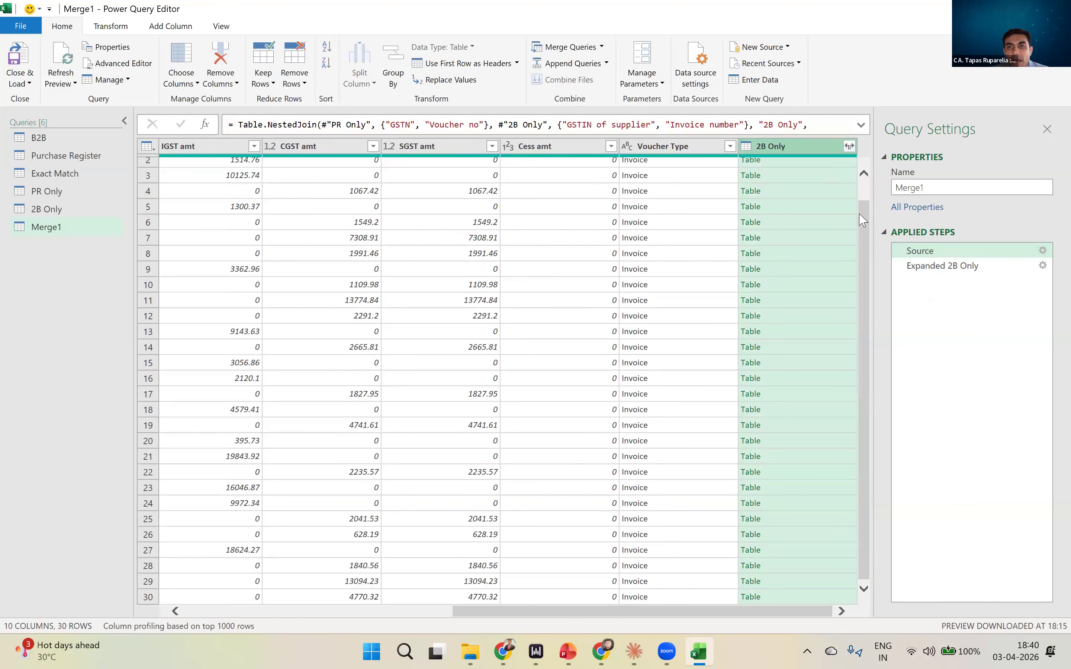
- Review Merge1's expanded rows and its Source merge settings, leaving the settings as they are
click(912, 268)
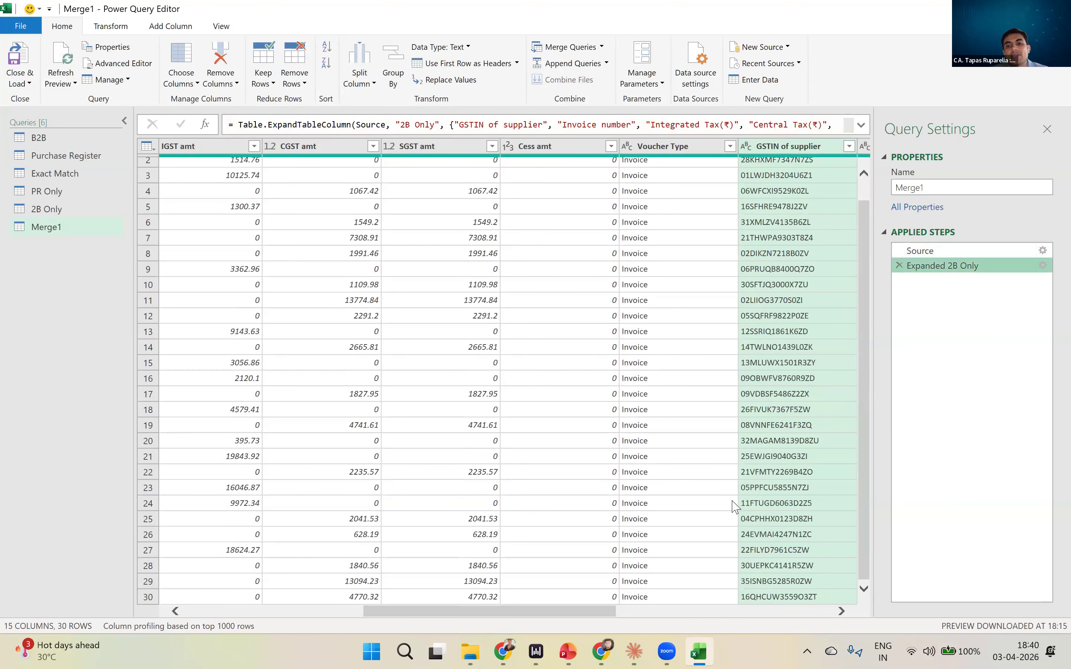
double_click(939, 251)
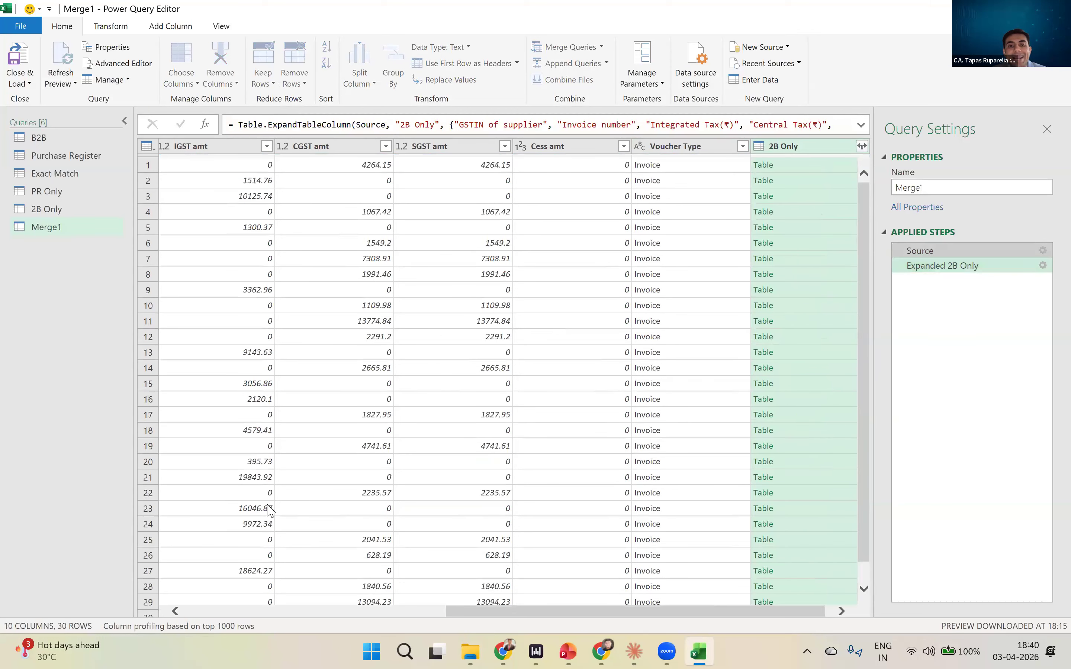
click(751, 522)
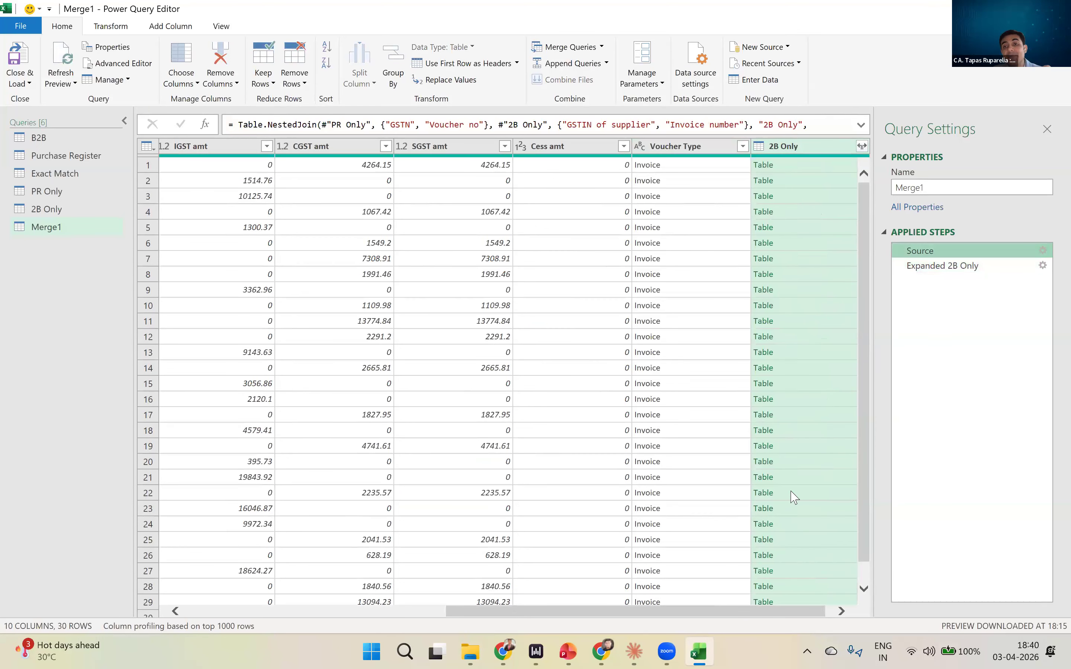
click(952, 267)
scroll(779, 393, down, 1)
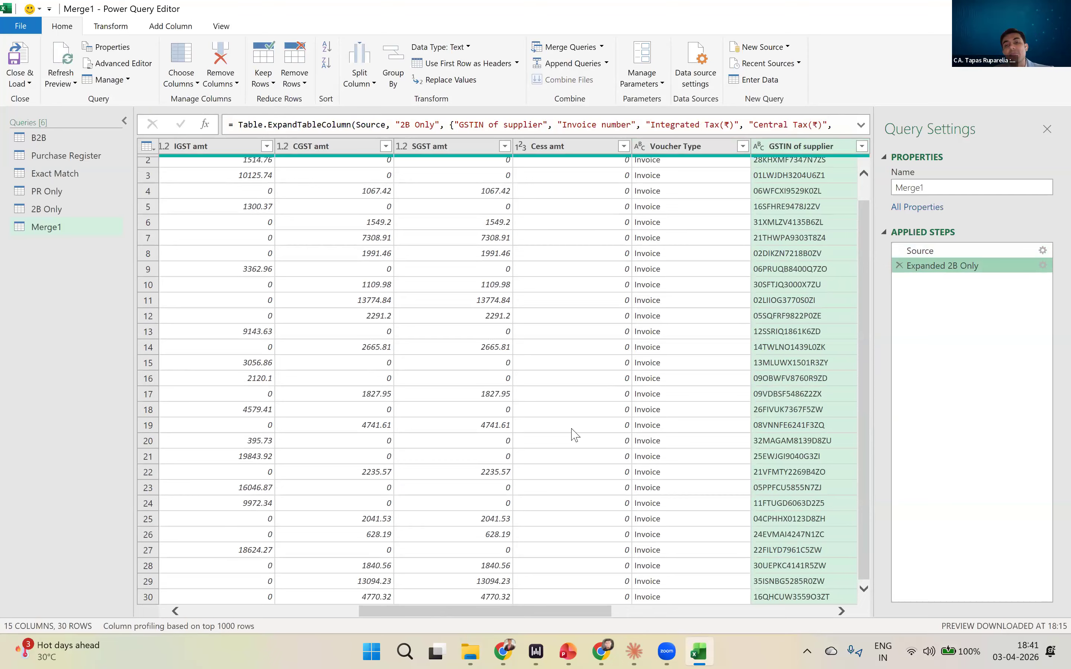
- Rename the Merge1 query as Matching to be checked
click(941, 186)
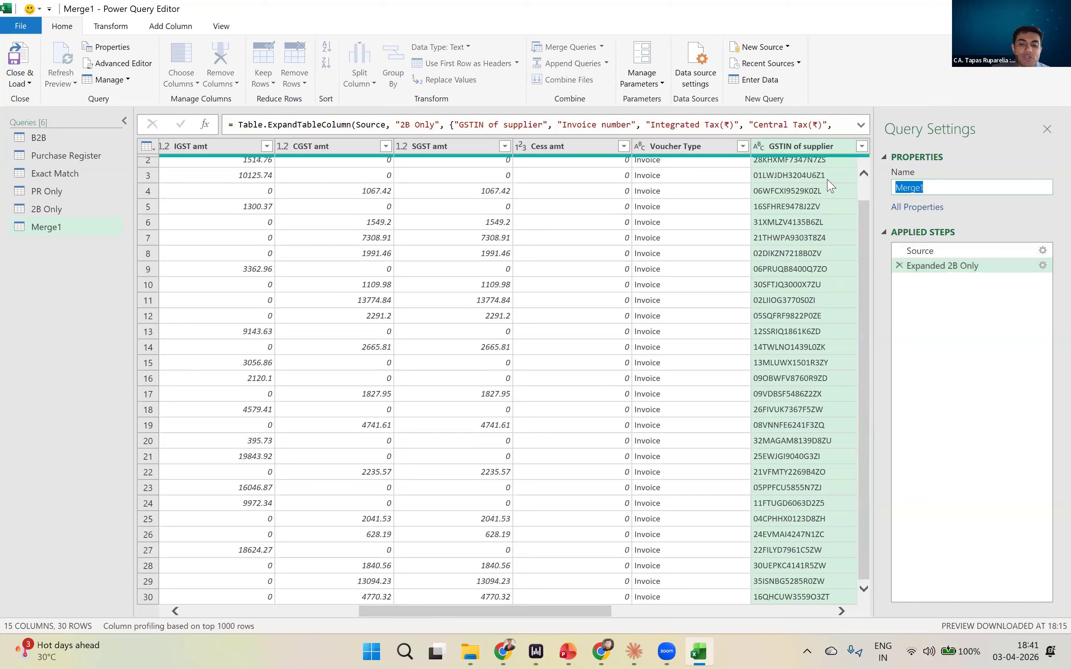
text(Ne)
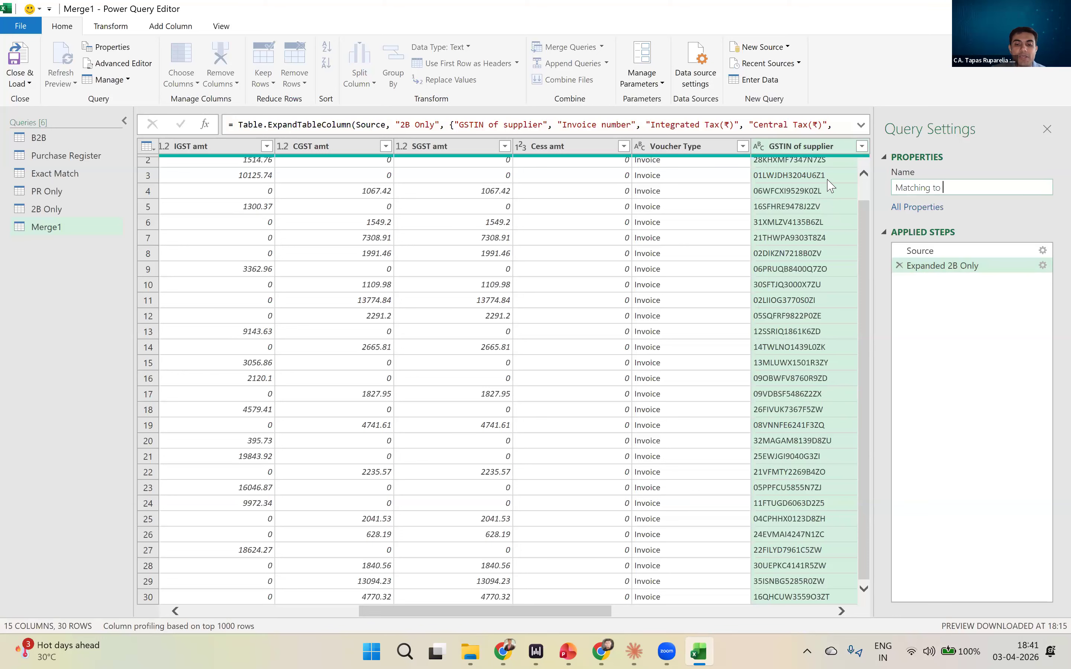
click(582, 230)
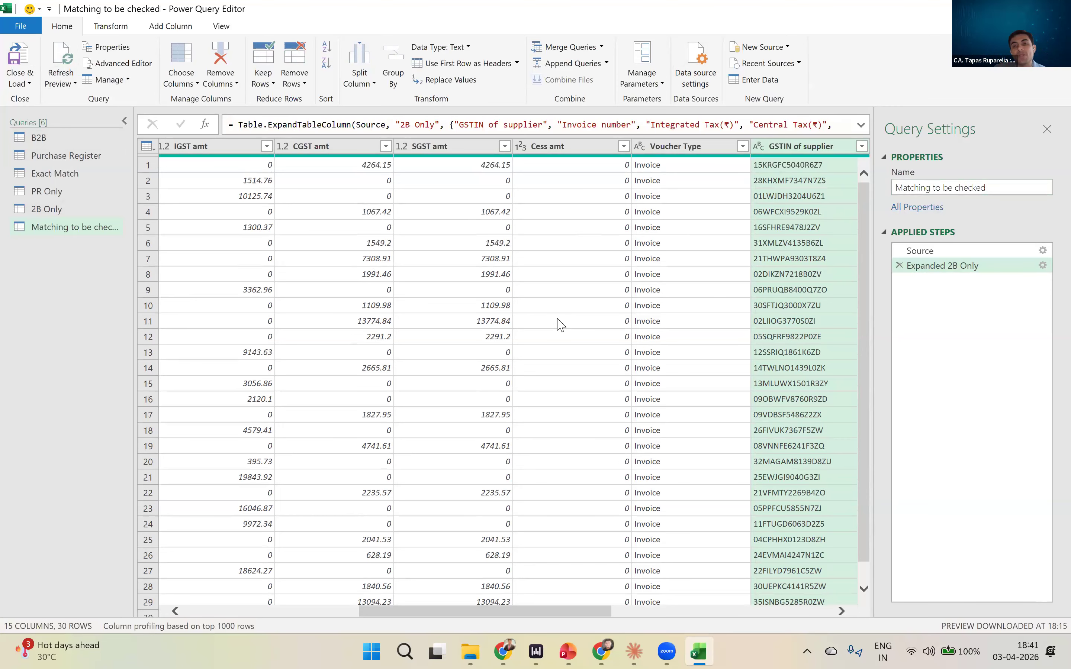
- Compare the Matching to be checked query with the Exact Match query and load the queries into the workbook
drag(587, 607, 672, 282)
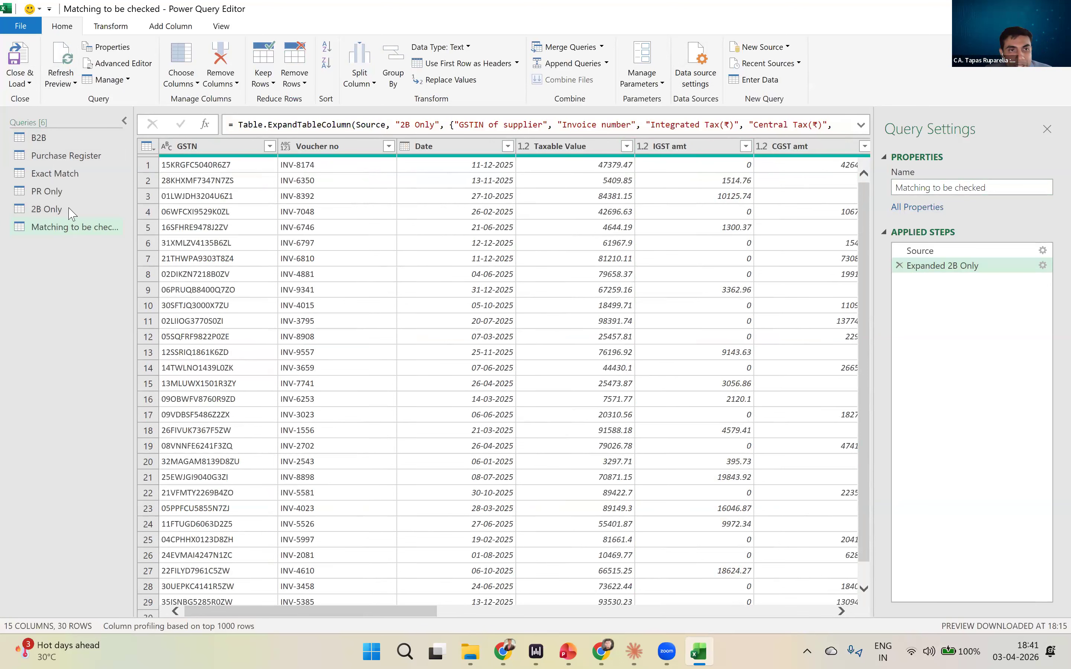
click(70, 178)
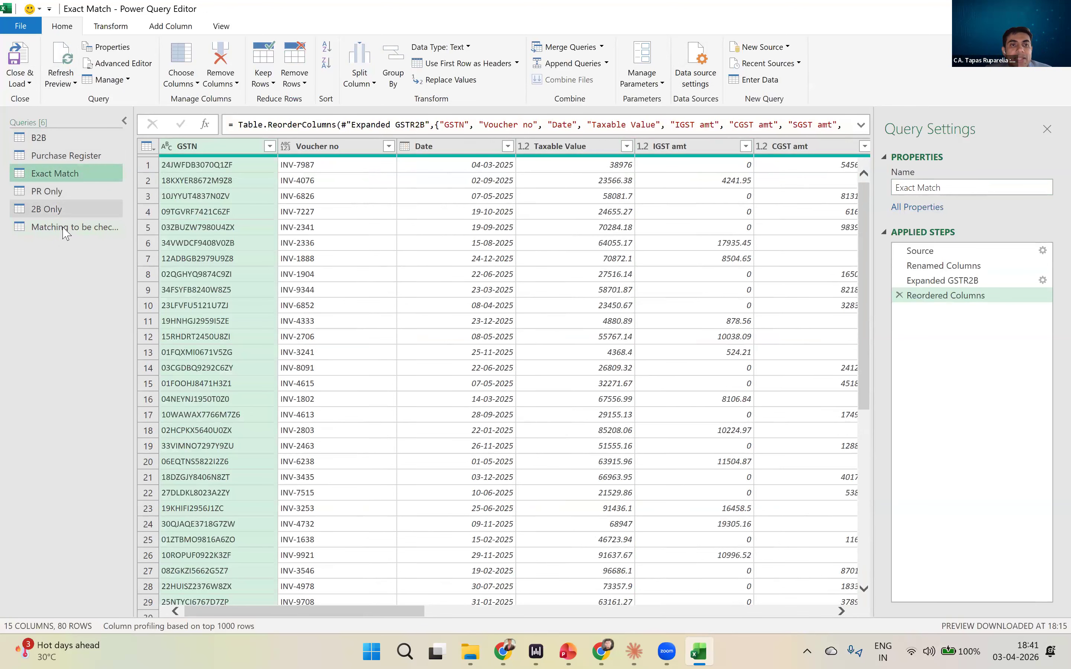
click(65, 231)
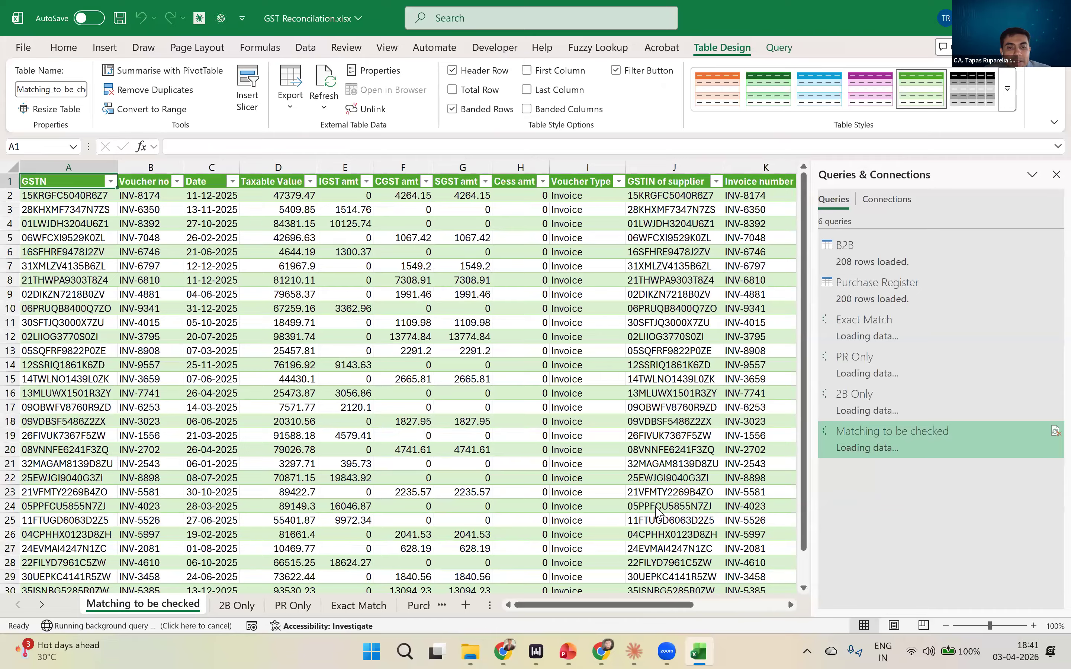
- Look through the loaded 2B Only and Exact Match worksheets and the remaining sheets of the workbook
click(238, 606)
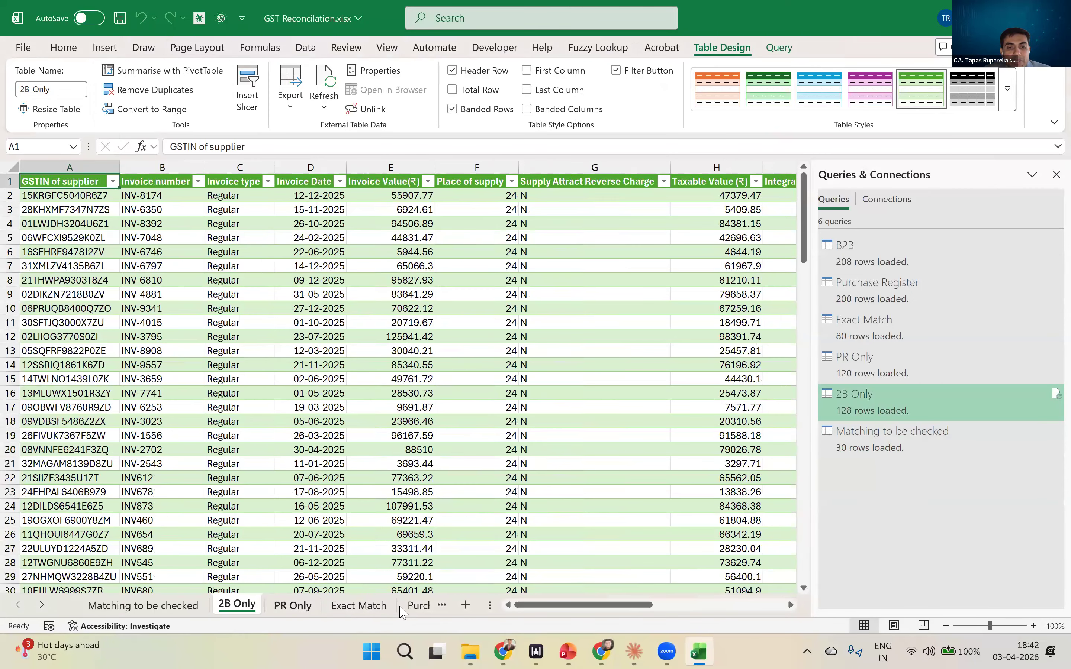
click(394, 612)
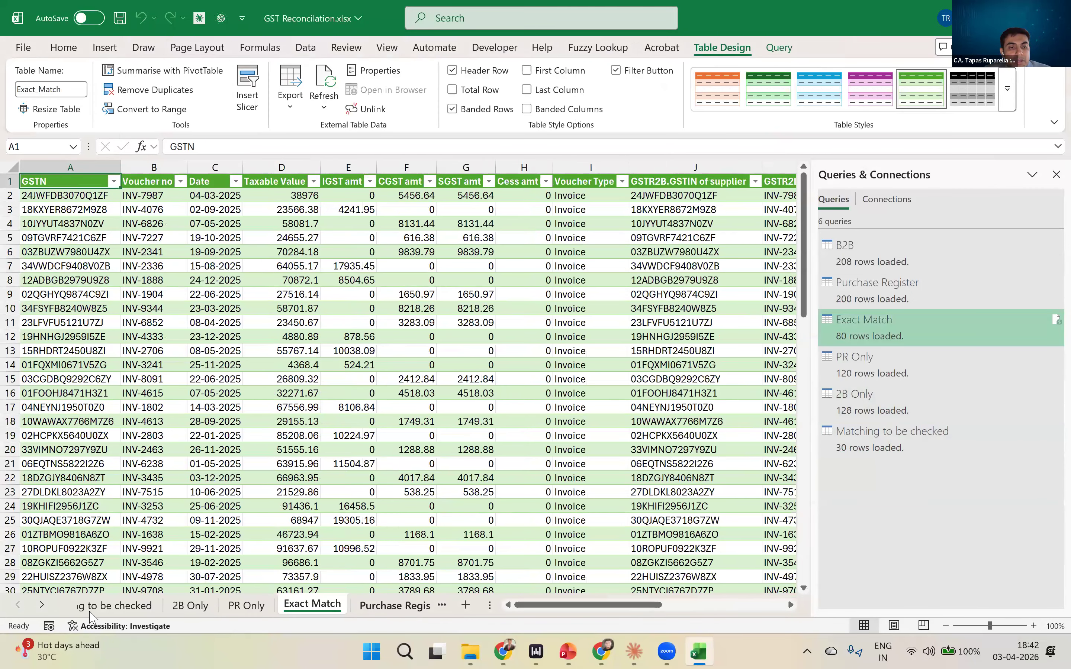
key(ctrl+Page_Down)
key(ctrl+Page_Down)
key(ctrl+Page_Down)
click(200, 608)
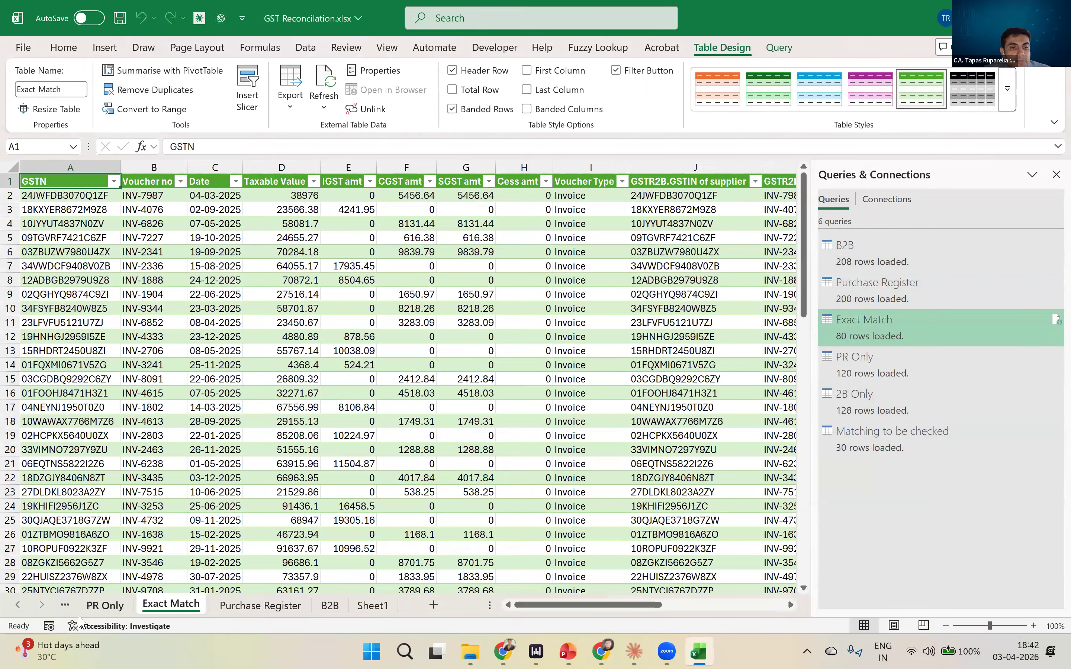
- Move the Exact Match worksheet so it sits directly after the Matching to be checked worksheet
click(18, 605)
click(142, 604)
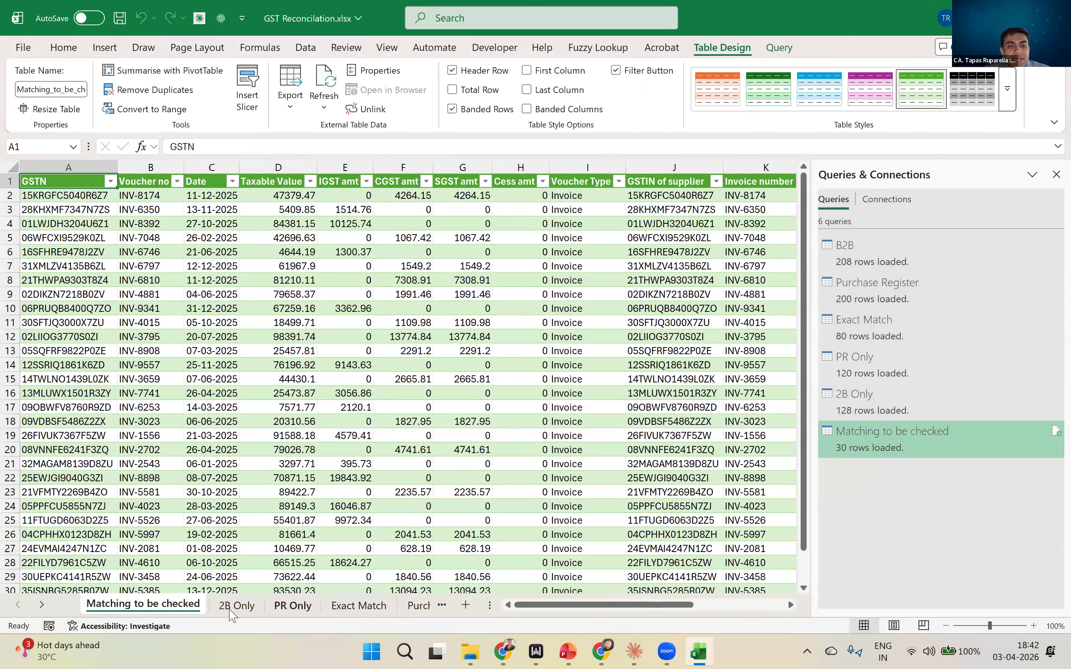
drag(359, 606, 228, 606)
click(172, 607)
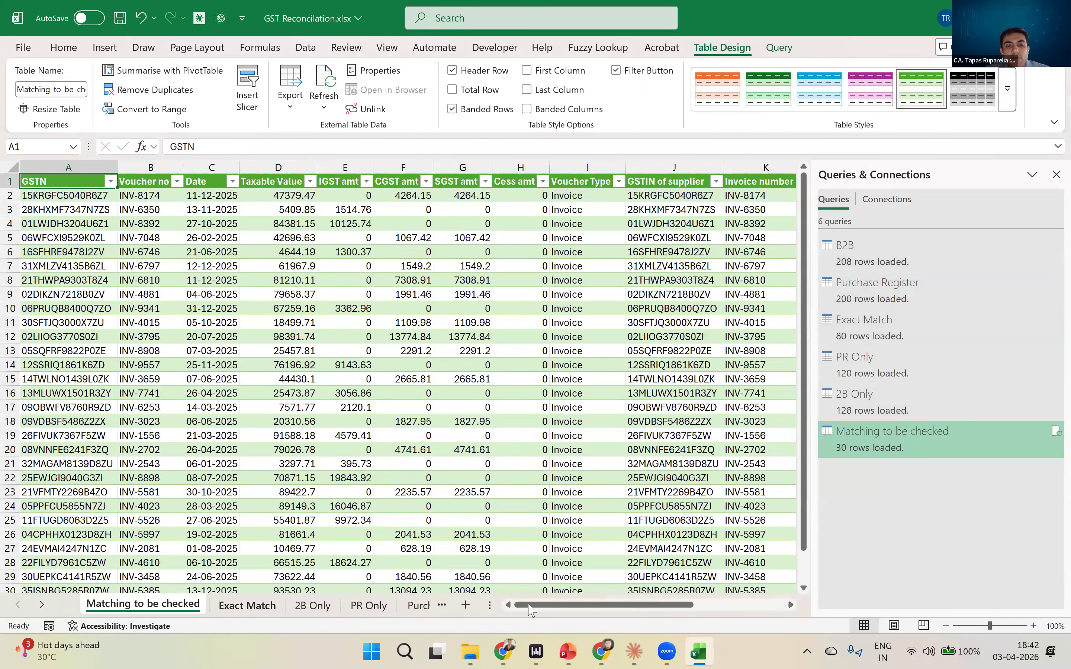
- Compare the column layouts of the Exact Match and Matching to be checked worksheets, including the final 2B tax columns
click(247, 605)
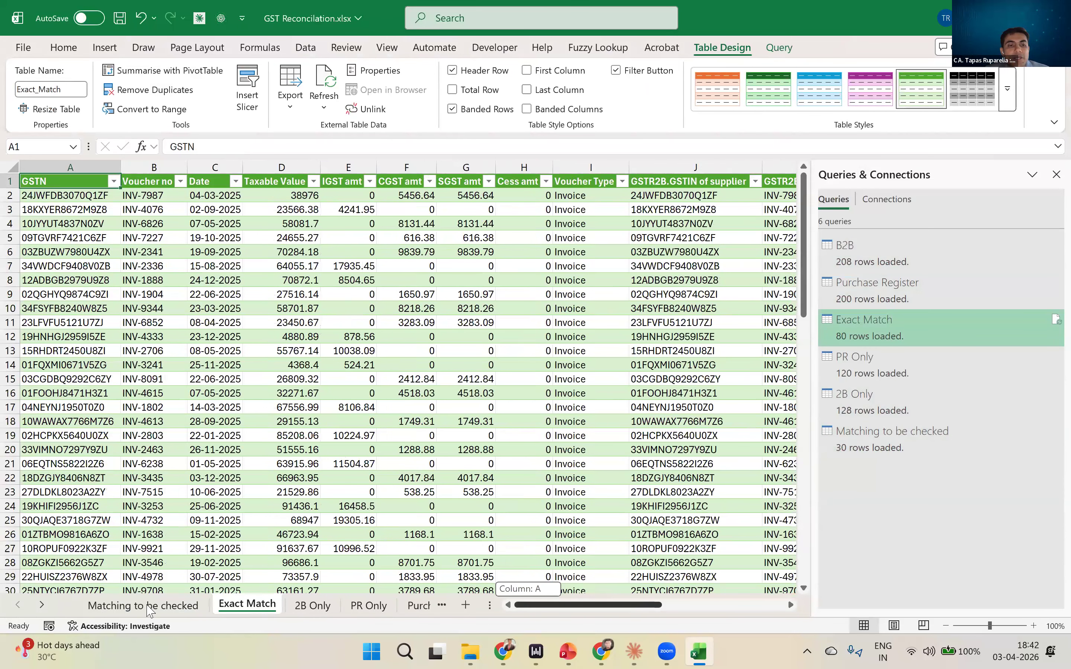
click(141, 608)
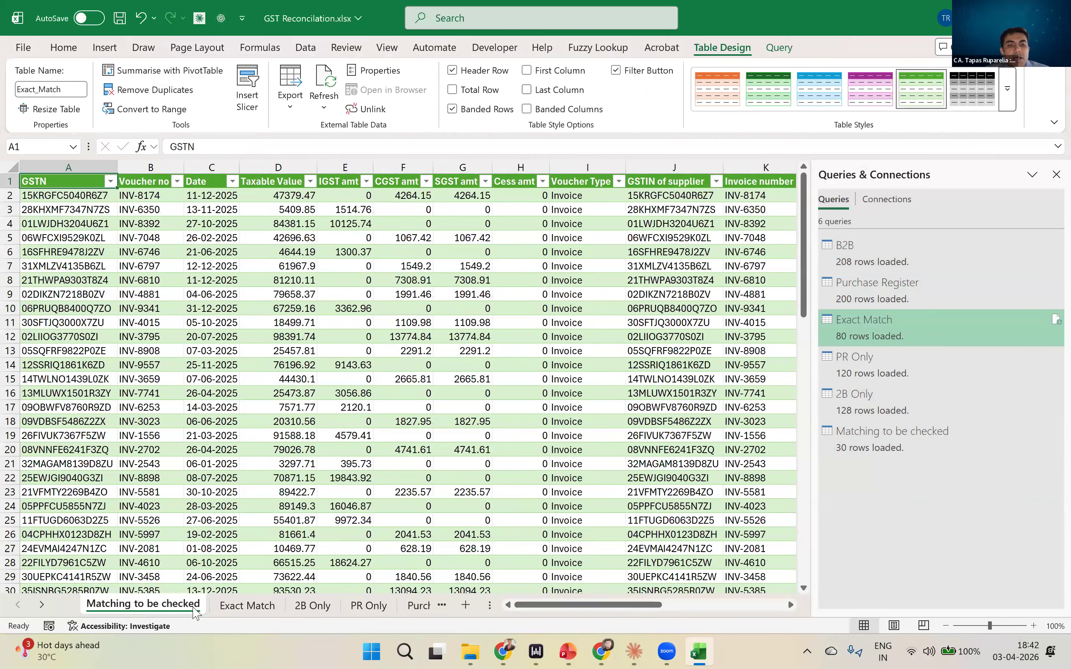
click(239, 607)
click(188, 607)
click(239, 606)
click(179, 606)
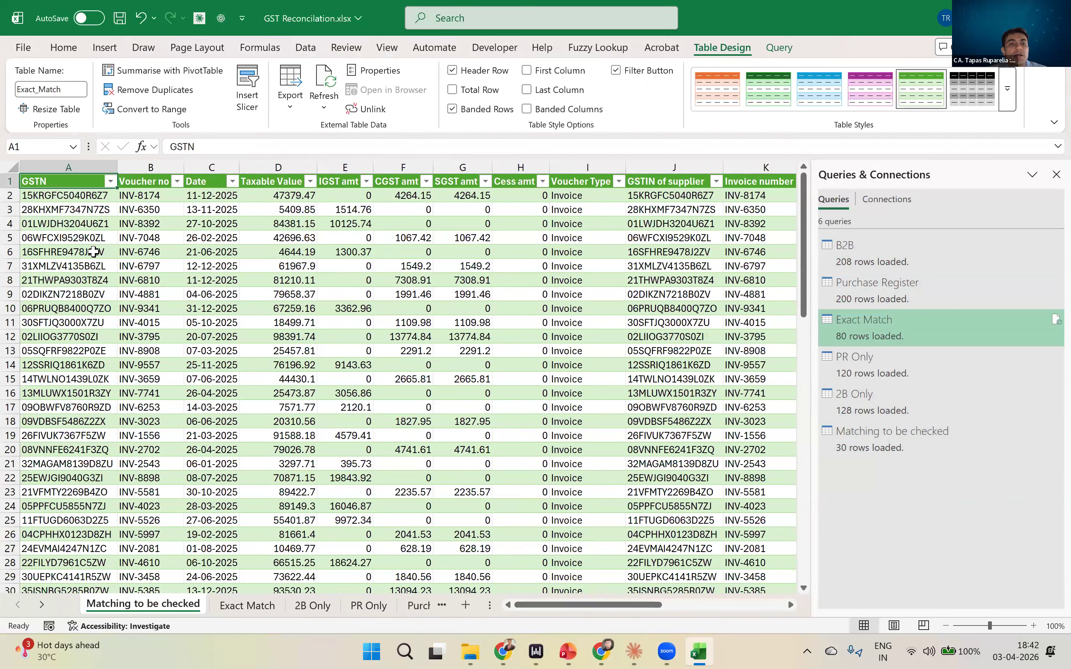
key(ctrl+Right)
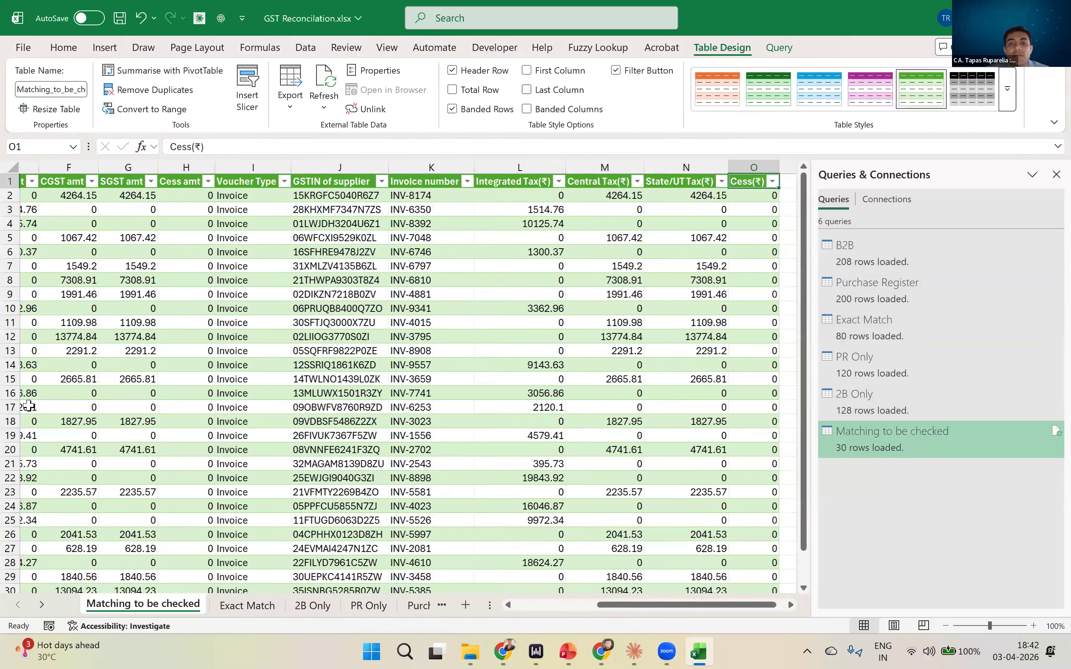
key(ctrl+Page_Down)
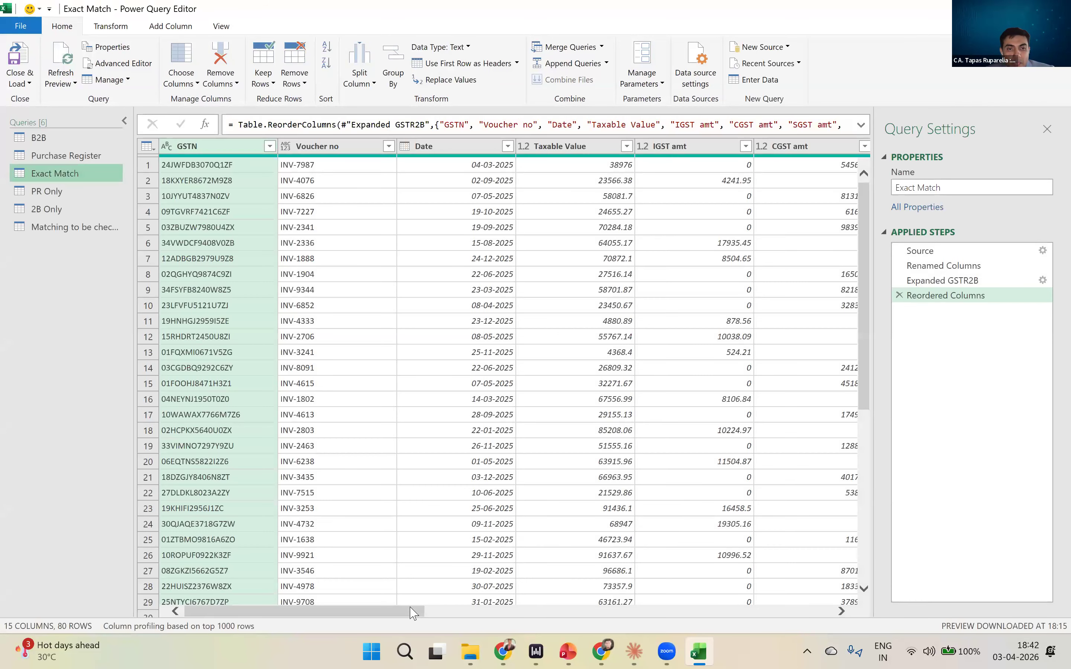
- Add a custom column to the Exact Match query that returns the text "Exact Match" for every row
drag(411, 612, 820, 612)
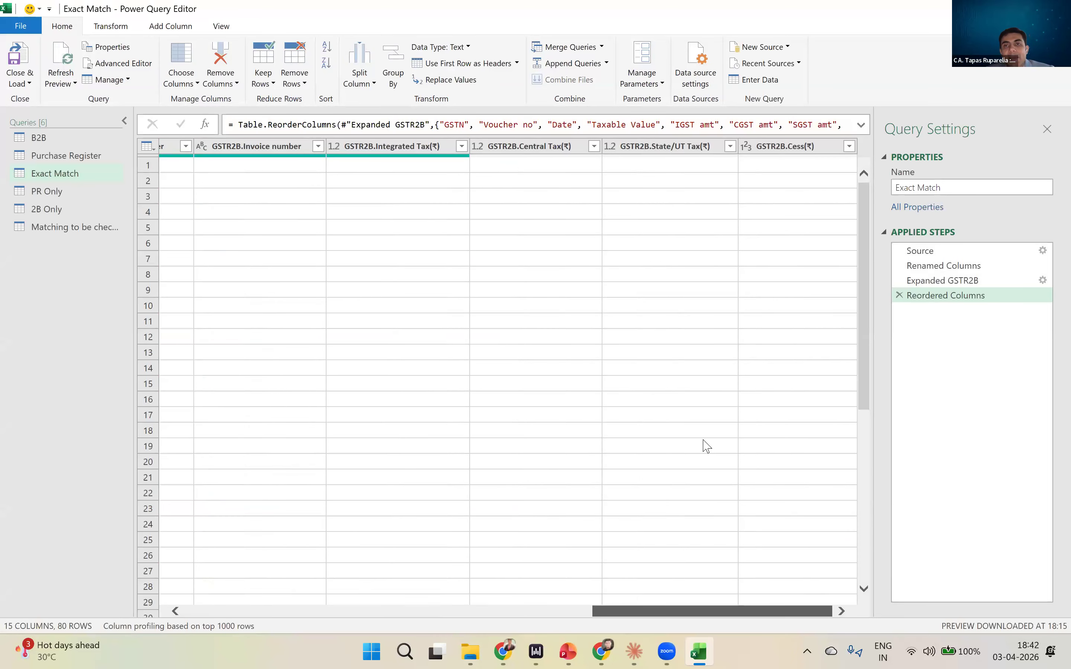
click(170, 30)
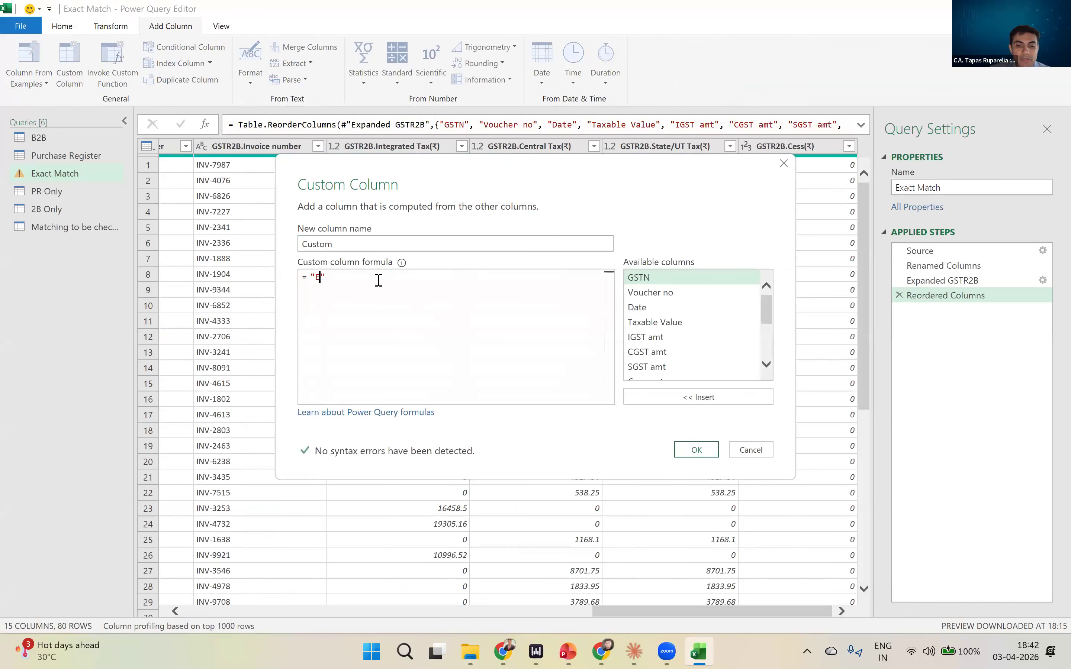
text(act Match)
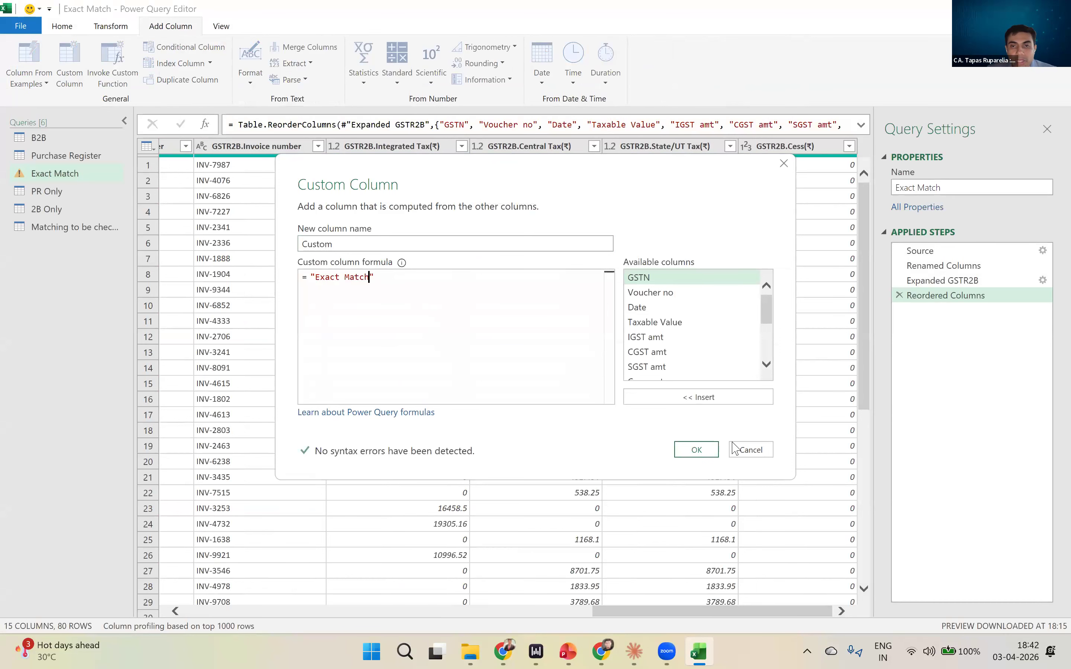
click(717, 449)
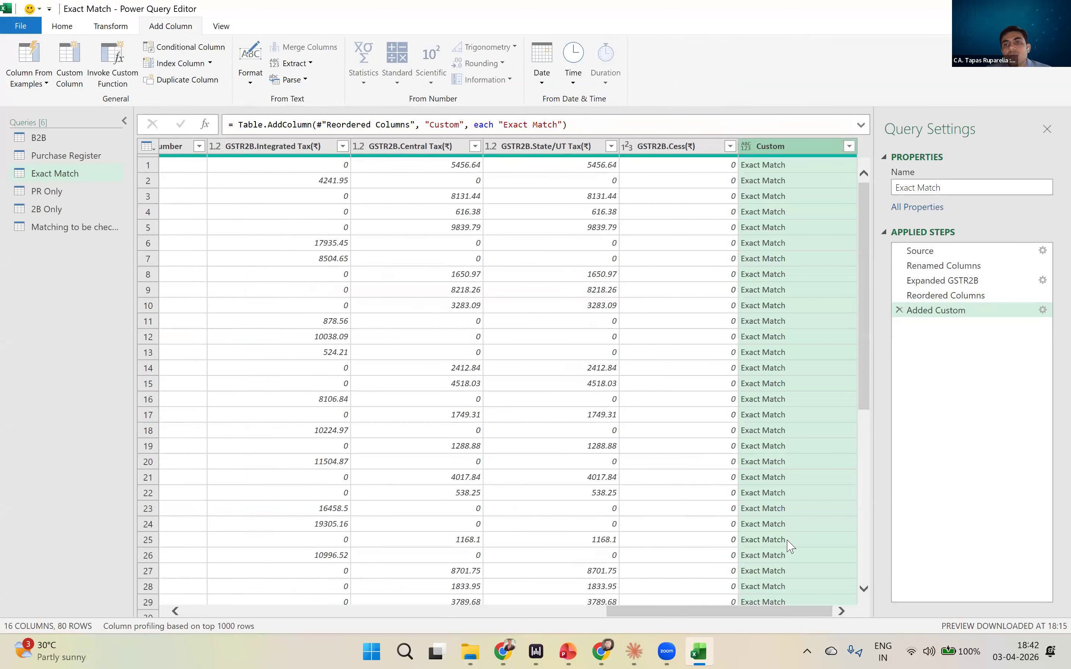
- Rename the new custom column in the Exact Match query as Matching Status
key(F2)
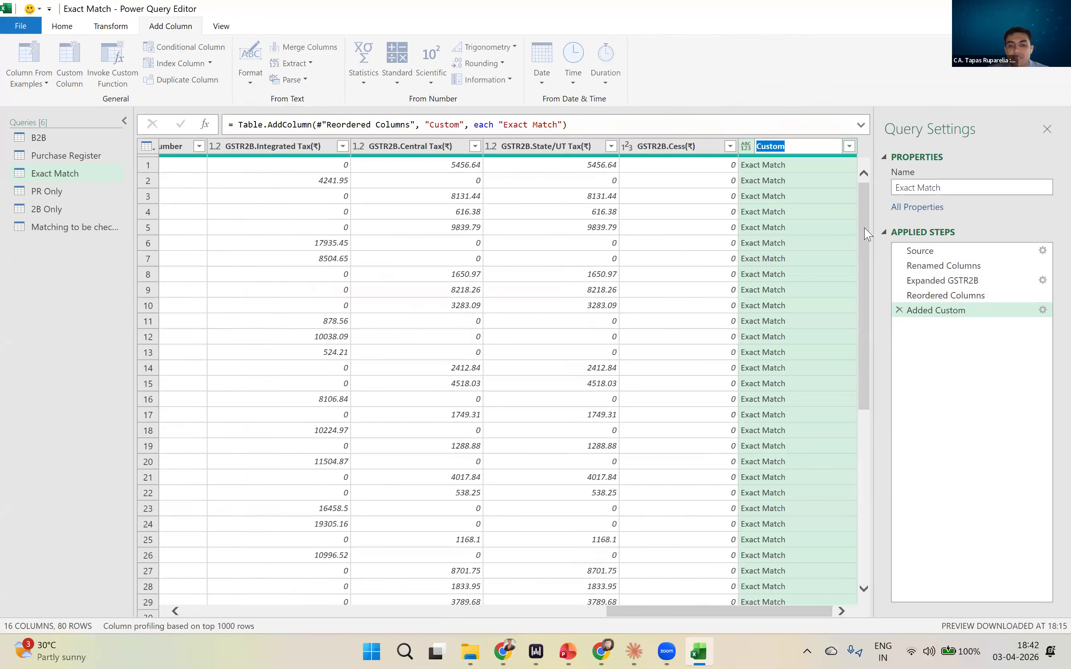
text(Matching Status)
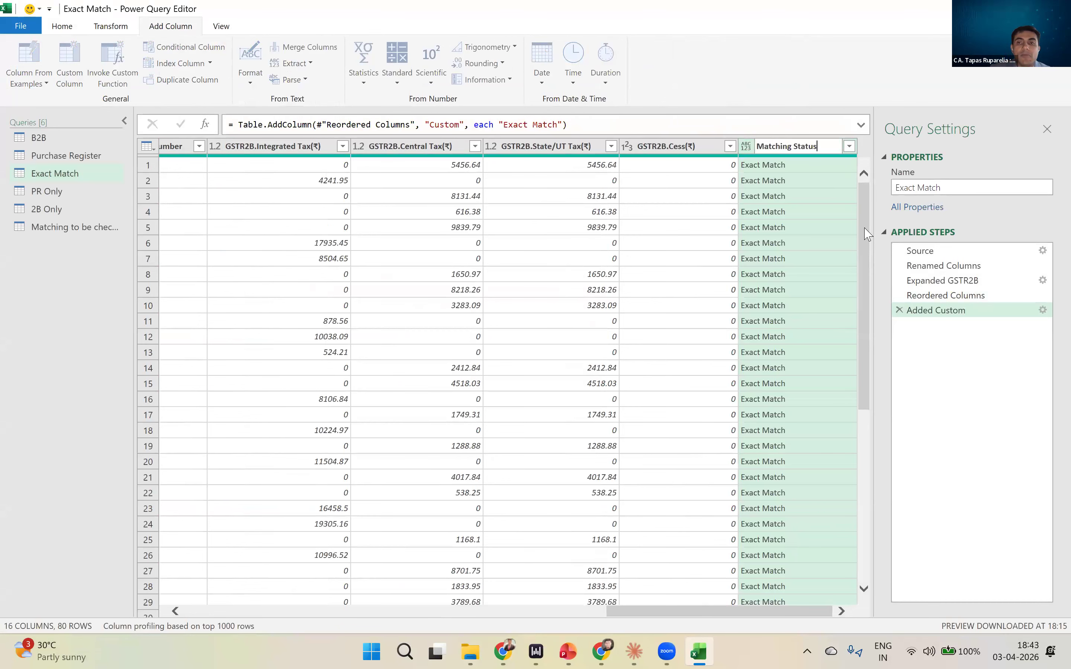
key(Return)
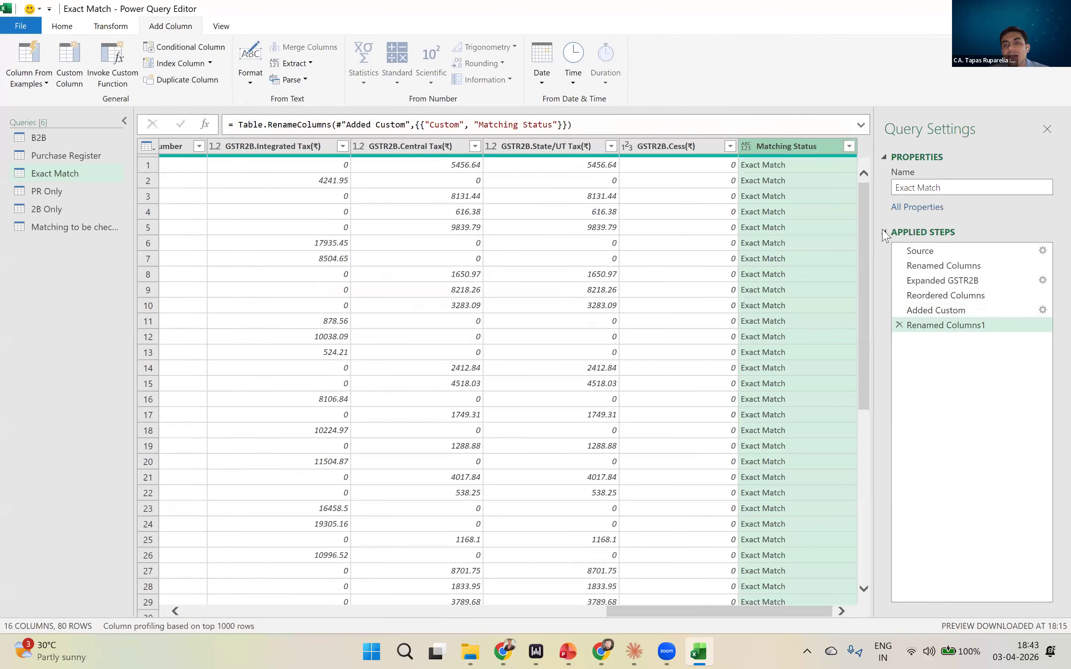
scroll(866, 292, down, 5)
scroll(655, 203, up, 5)
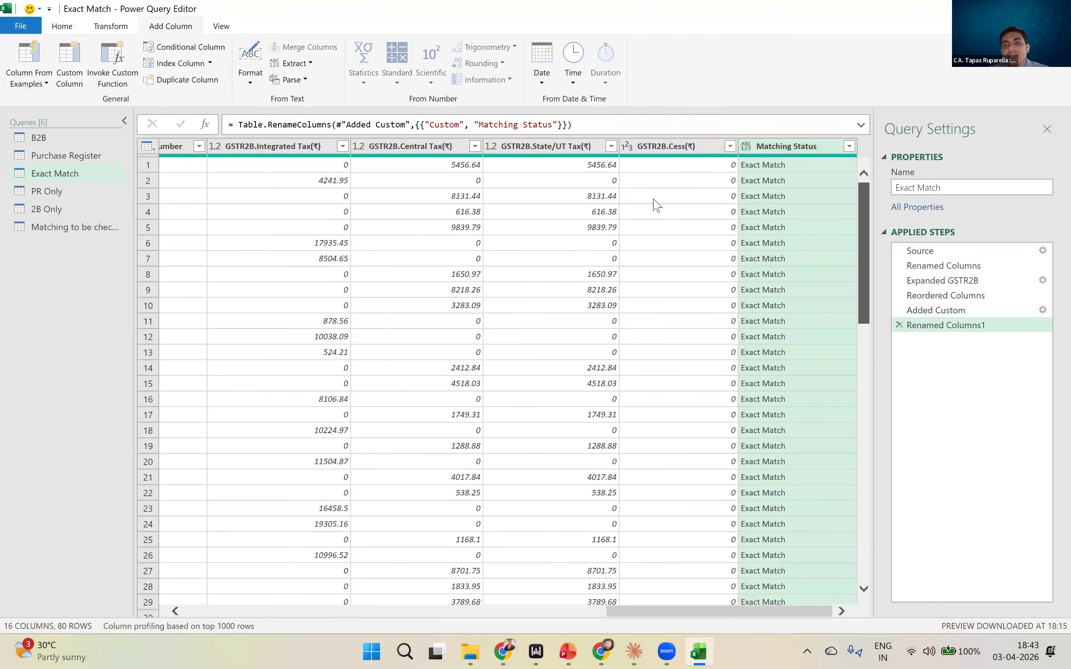
- Add a custom column named Matching Status with the formula "To be checked" to the Matching to be checked query
click(51, 228)
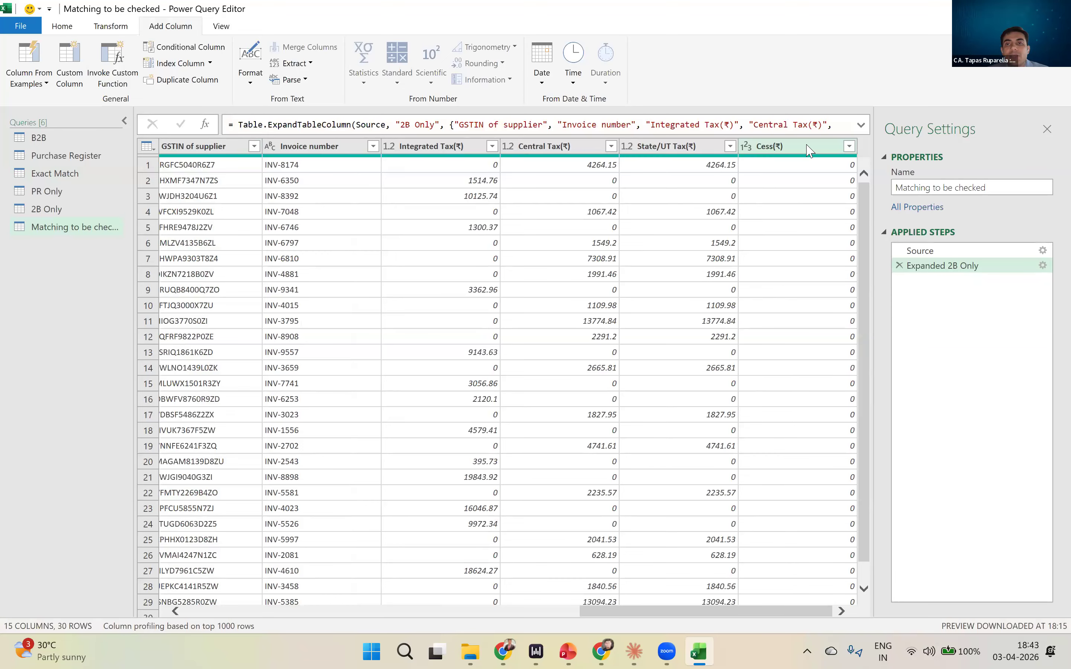
click(807, 612)
click(799, 195)
click(29, 55)
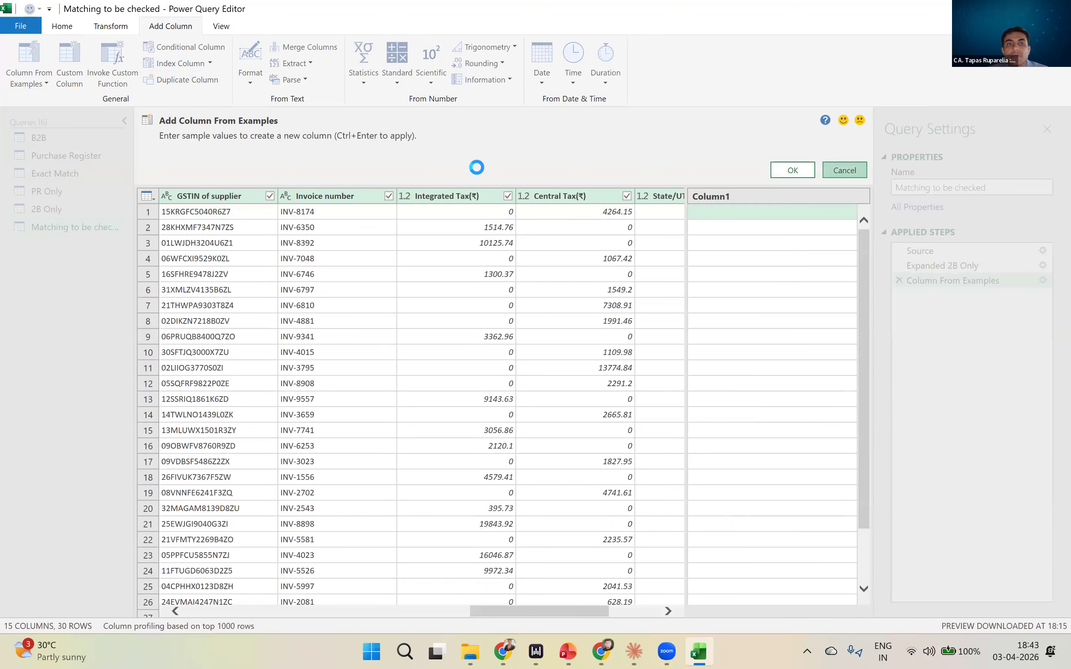
key(Escape)
click(70, 63)
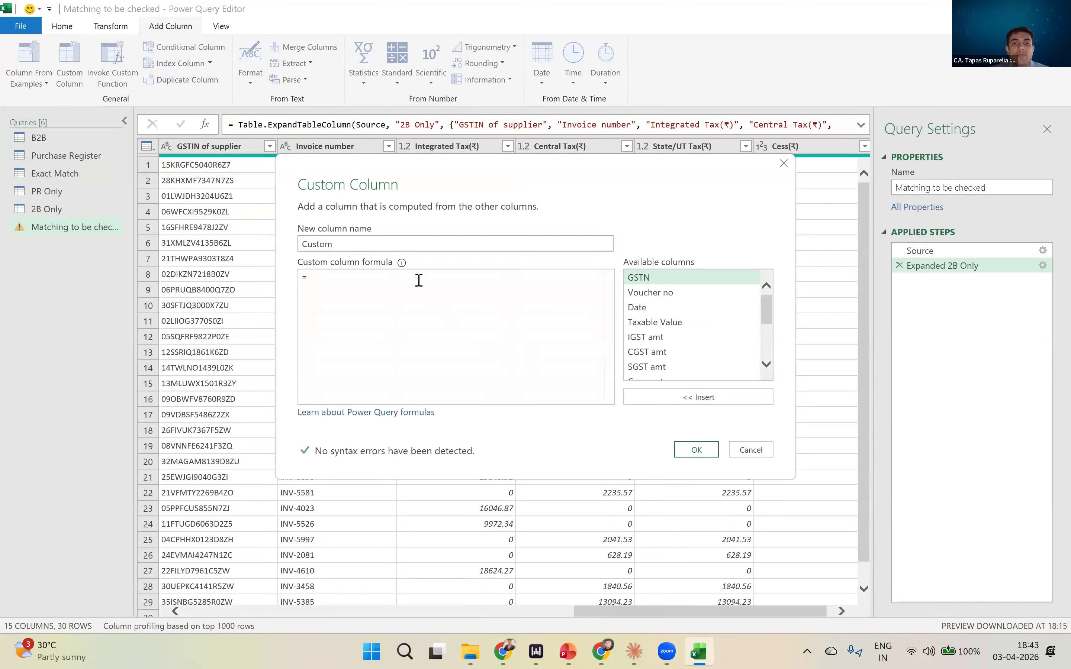
text(M)
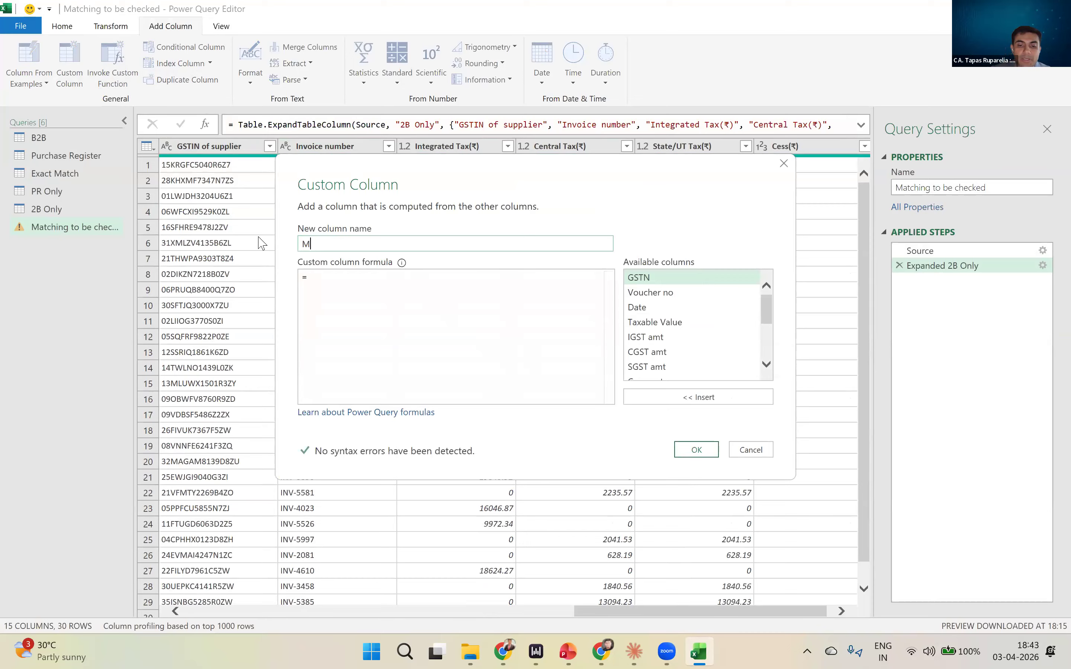
text(atching Status)
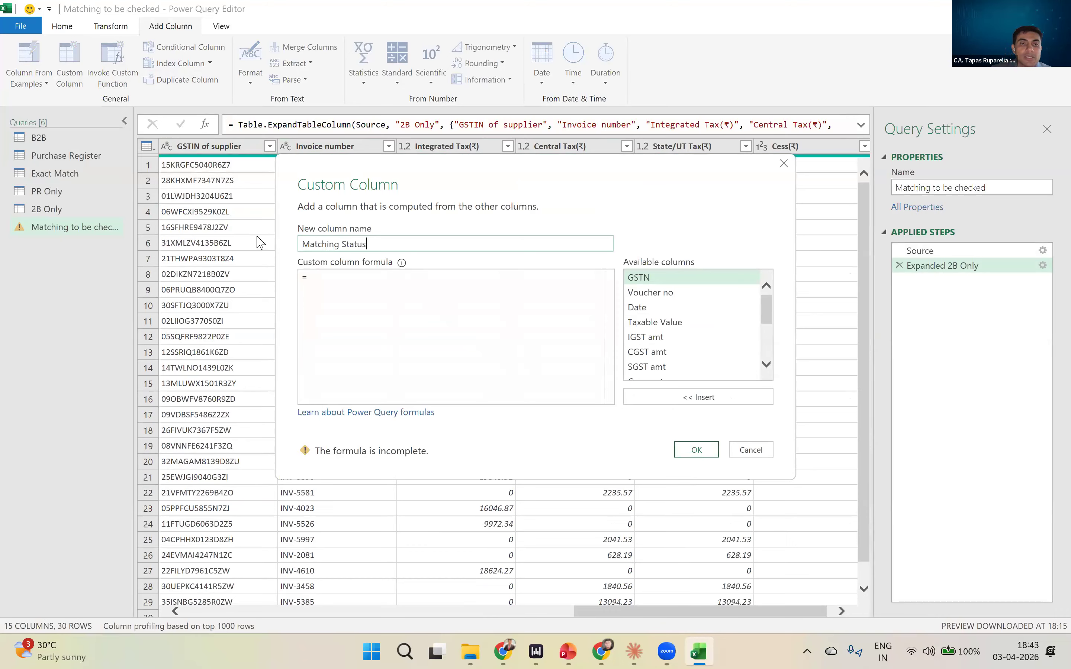
click(342, 281)
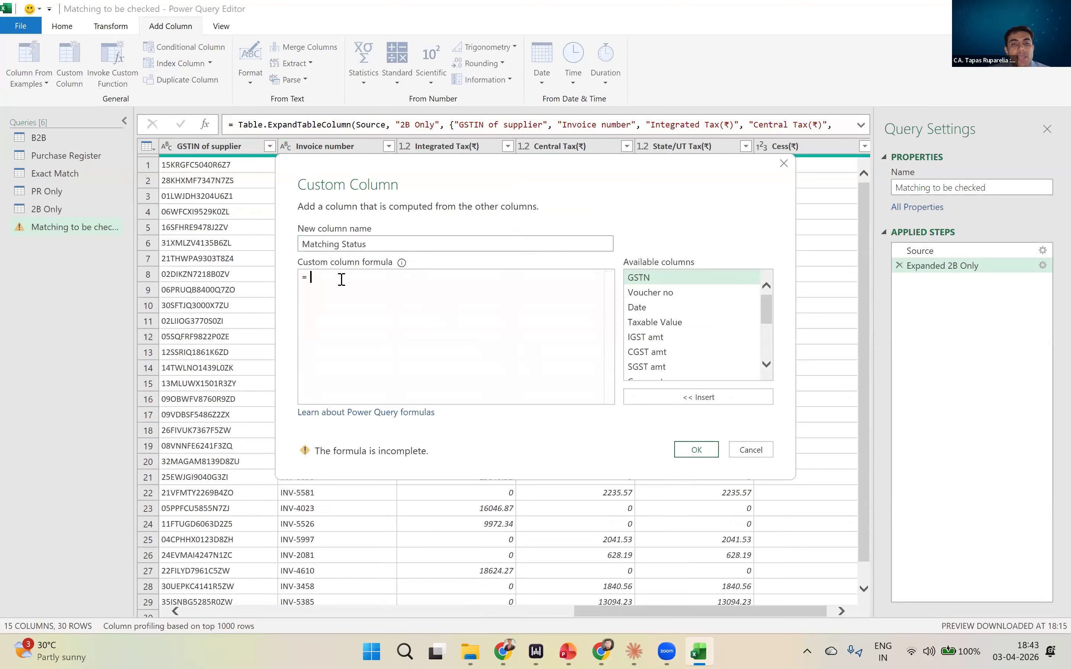
text("To be check)
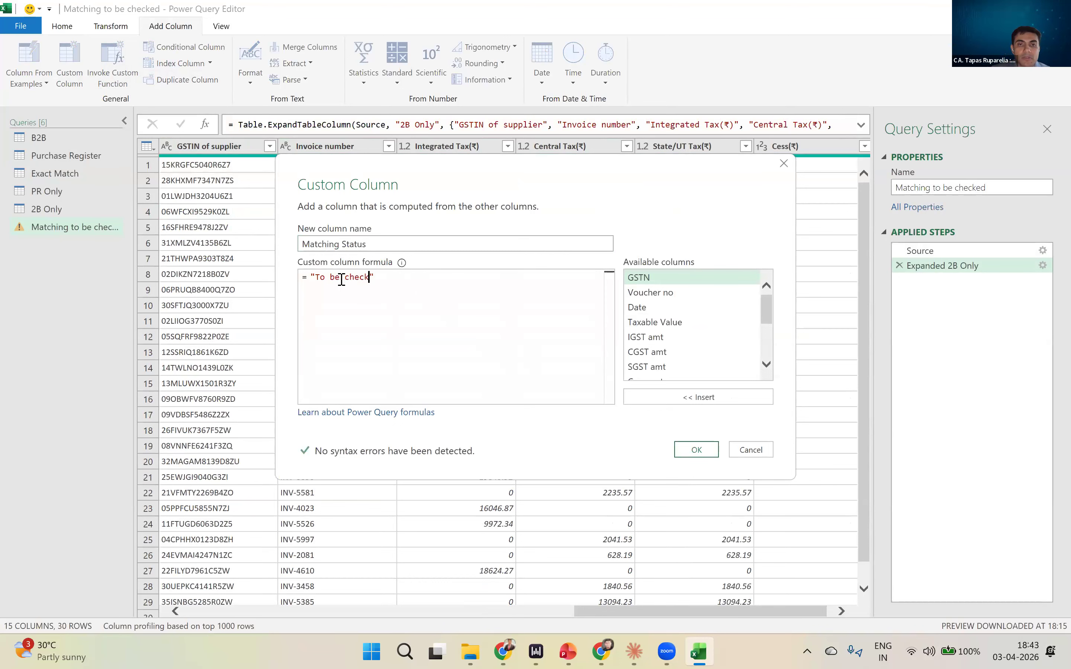
click(703, 446)
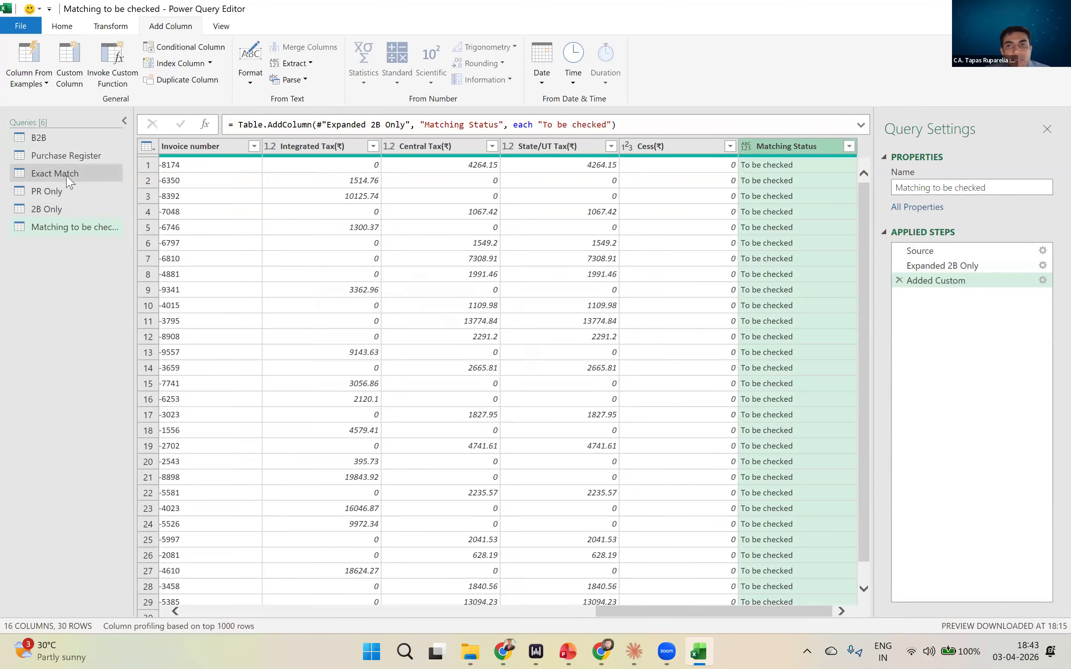
- Check the Matching Status column at the end of both the Exact Match and Matching to be checked queries
click(55, 173)
drag(401, 611, 887, 624)
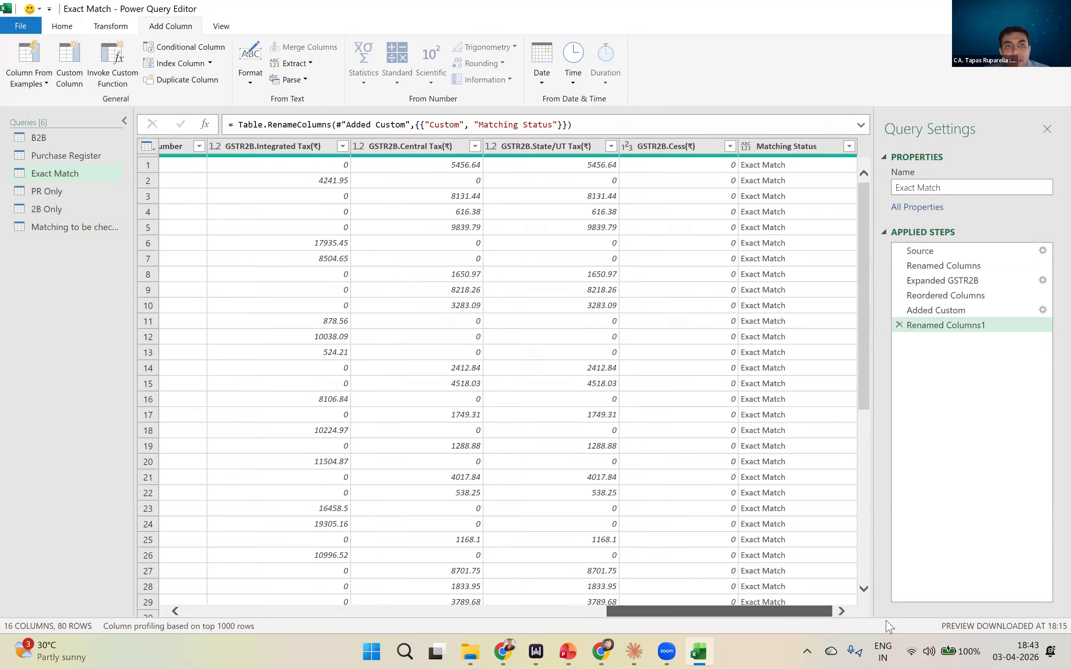
click(97, 228)
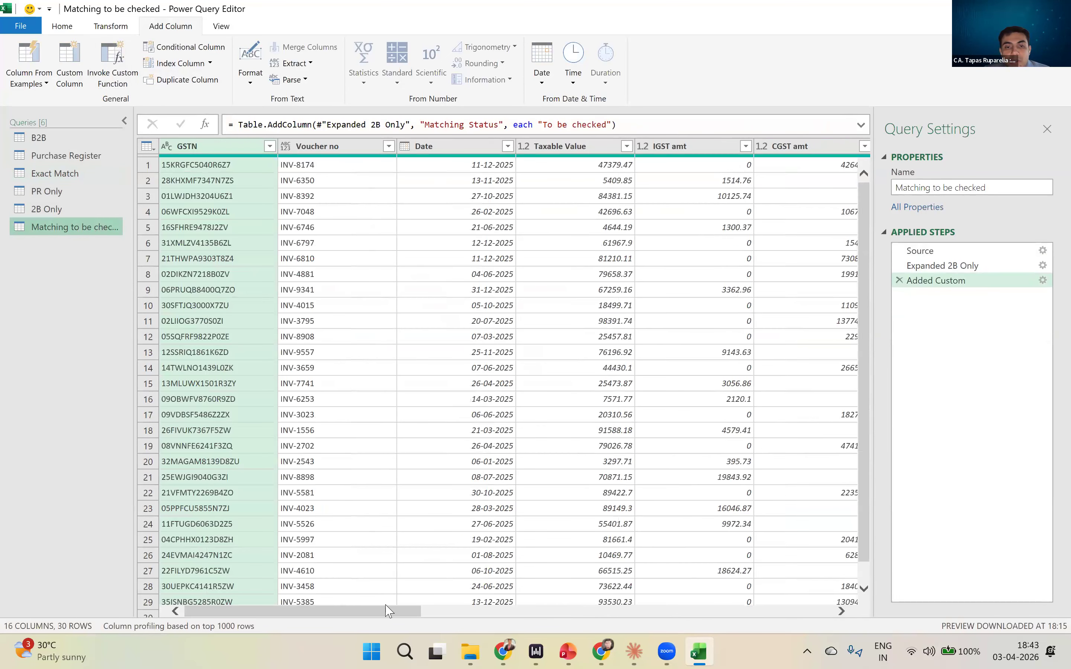
drag(402, 614, 894, 609)
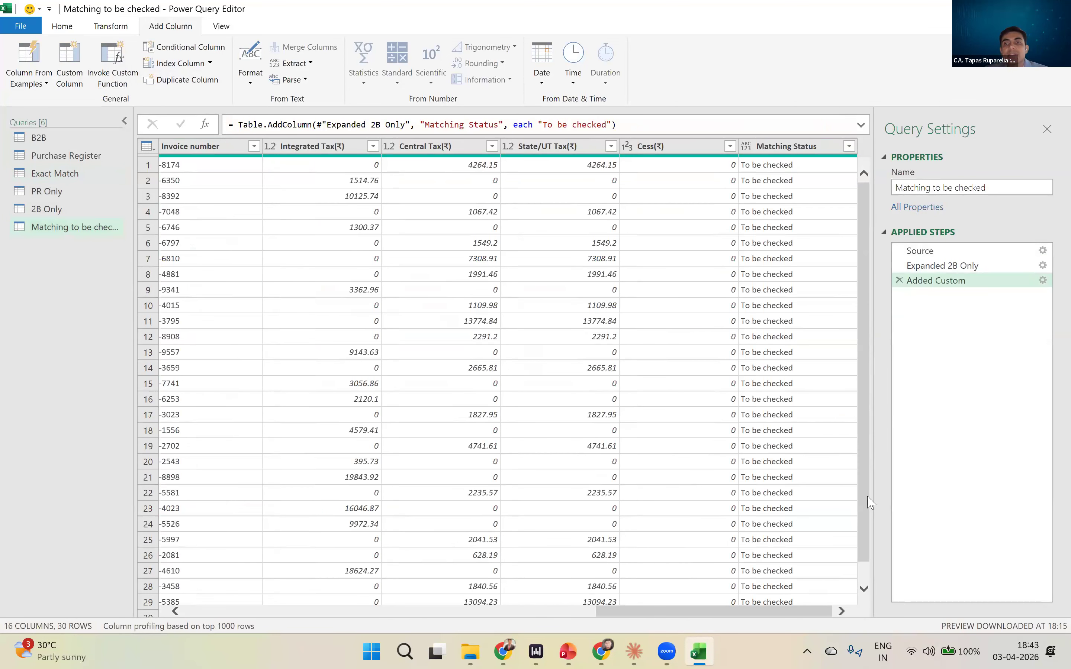
- Append the Exact Match and Matching to be checked tables, in that order, into a new query
click(62, 26)
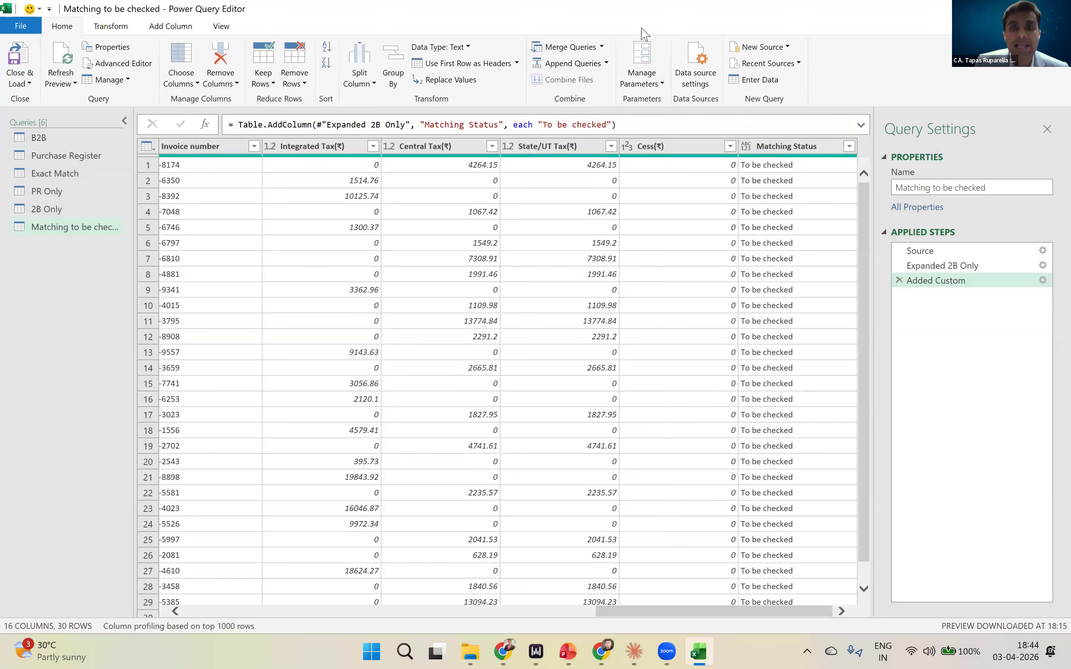
click(606, 64)
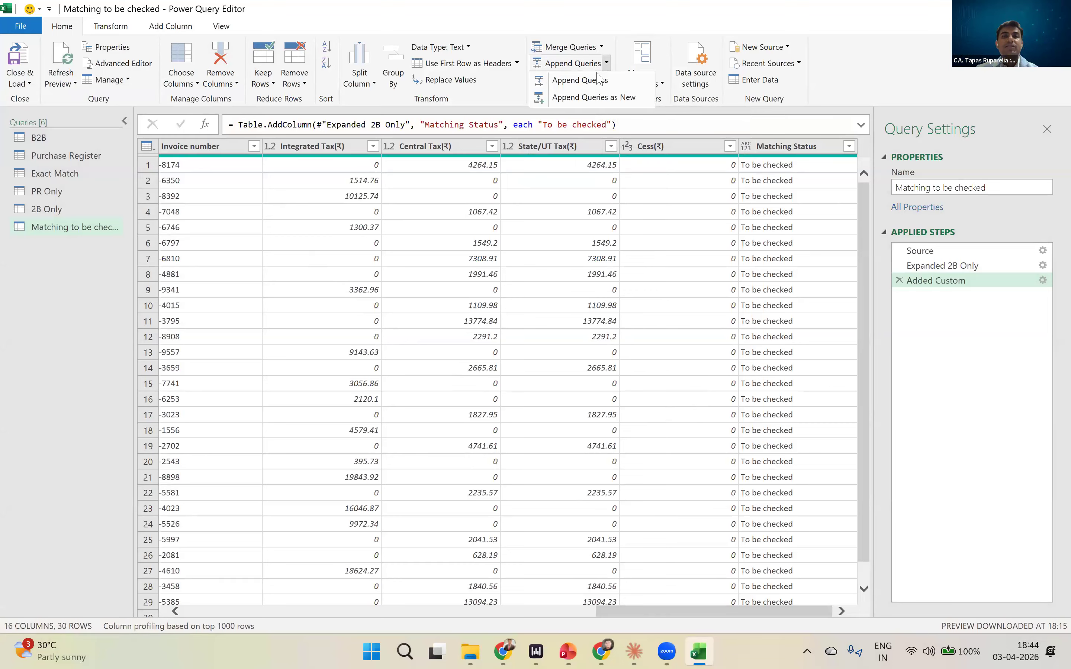
click(594, 97)
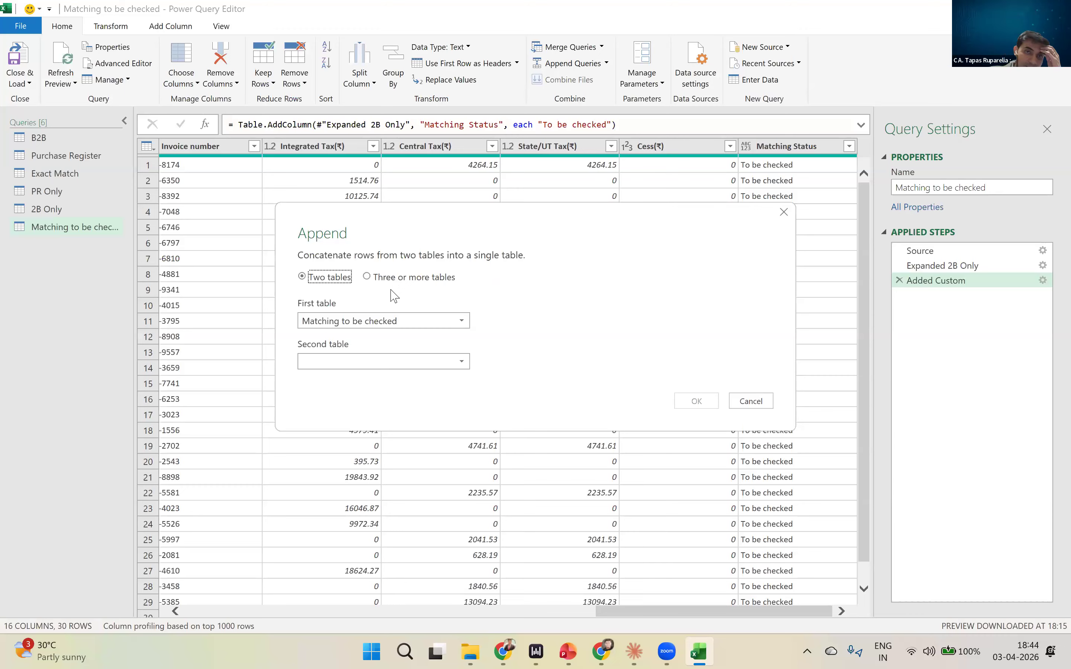
click(394, 322)
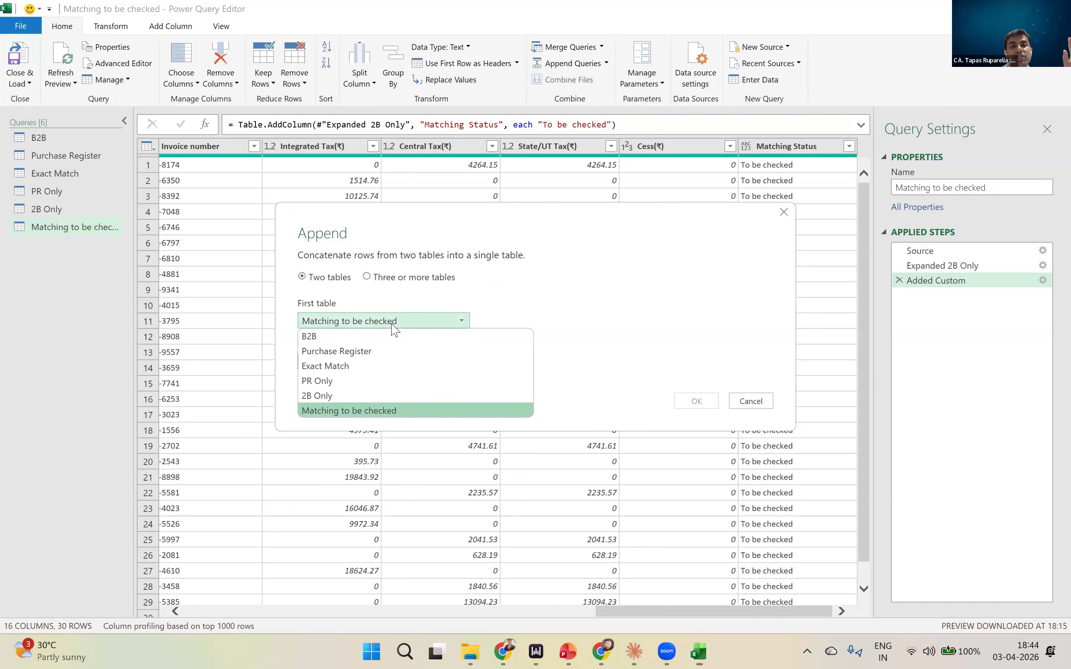
click(375, 367)
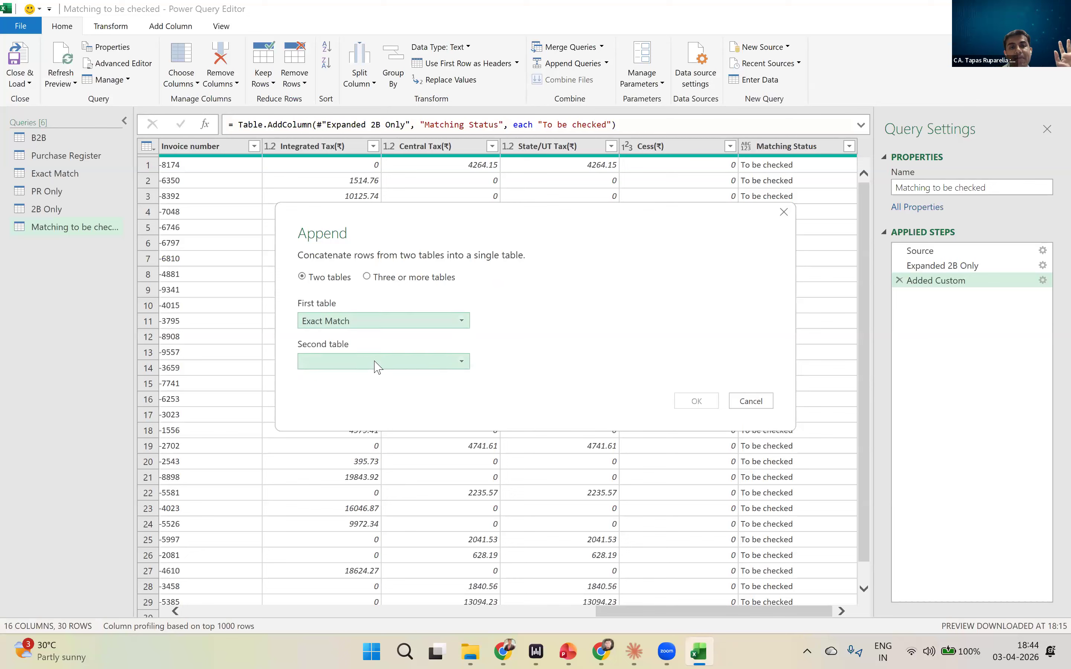
click(375, 362)
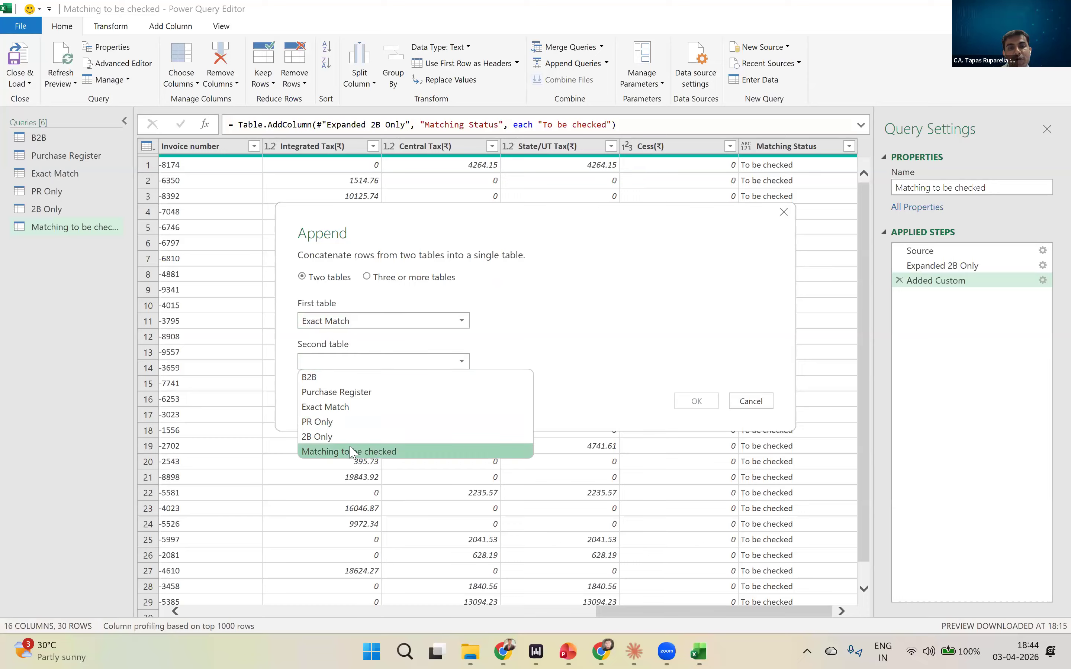
click(476, 448)
click(696, 401)
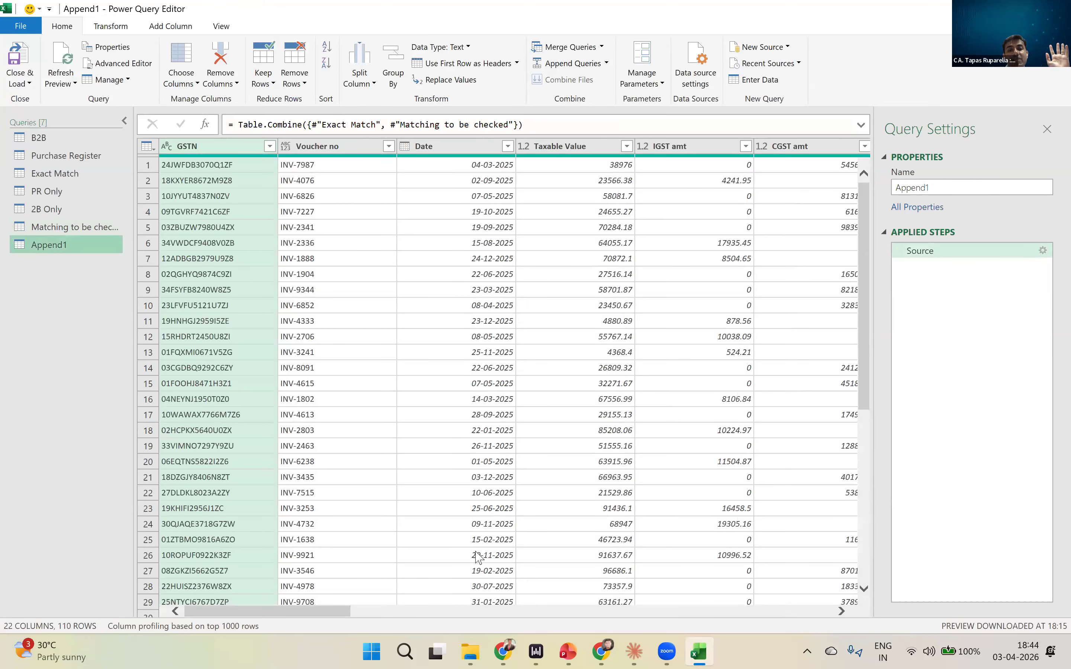
- Examine the appended query's Matching Status, GSTIN of supplier and Invoice number columns for both groups of rows
drag(326, 611, 306, 593)
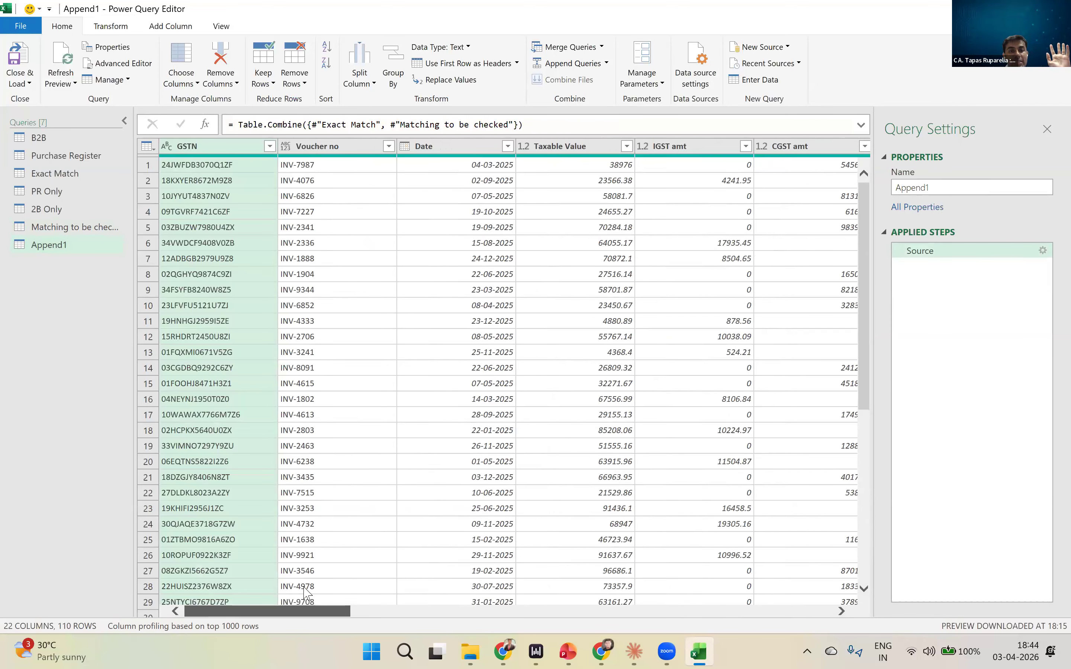
click(86, 228)
drag(259, 611, 632, 610)
click(27, 249)
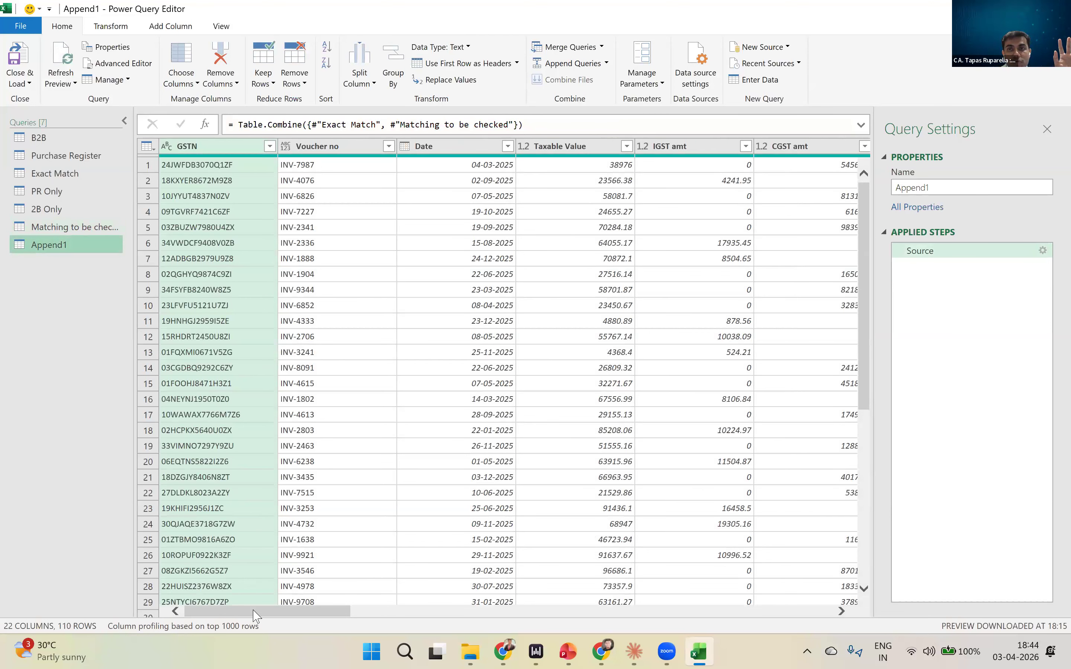
drag(255, 611, 736, 611)
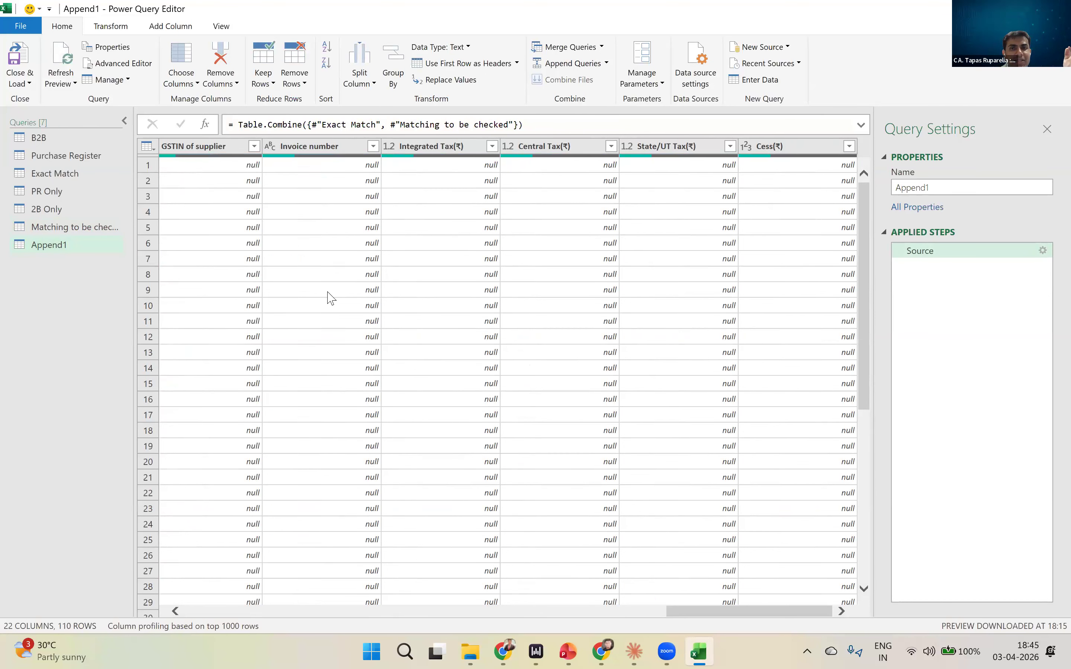
scroll(703, 617, left, 5)
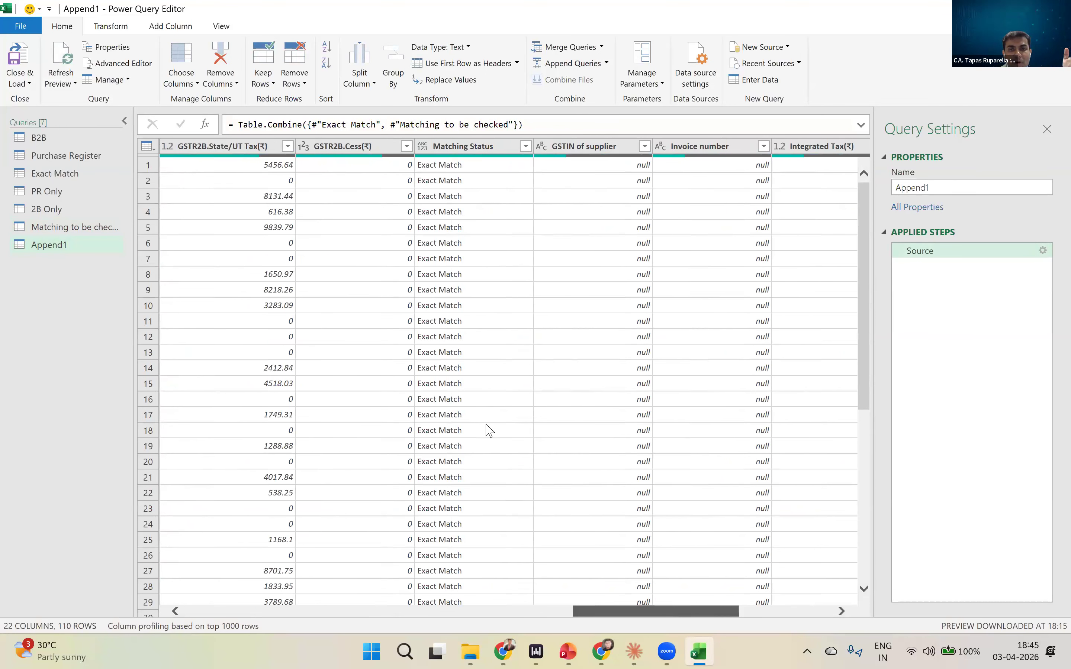
scroll(482, 412, down, 7)
scroll(480, 403, down, 17)
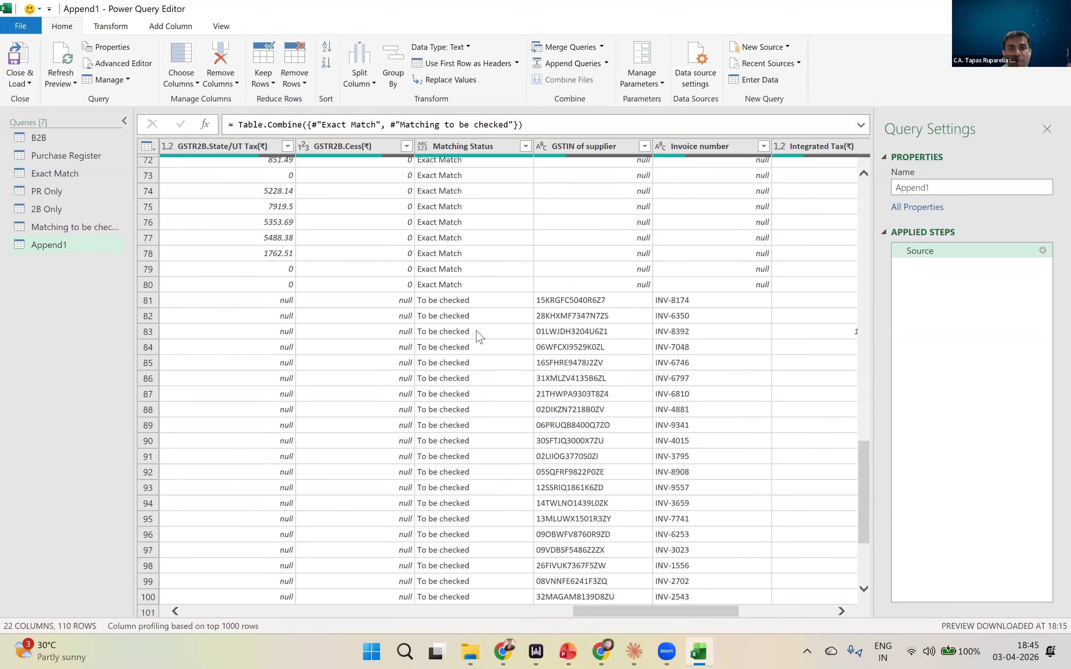
click(463, 302)
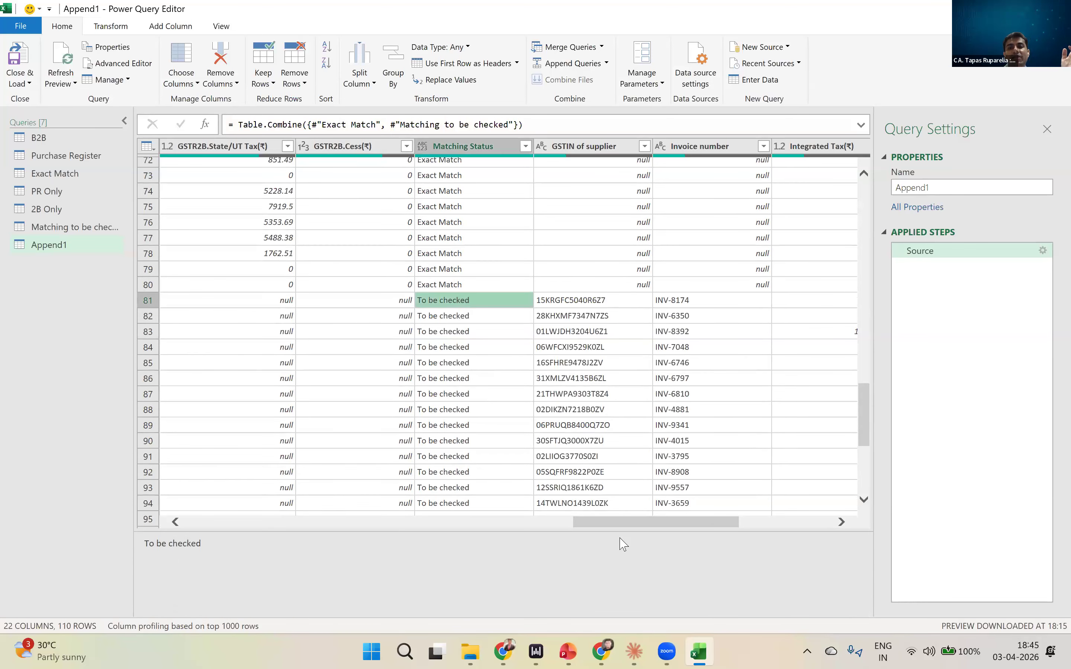
scroll(655, 401, up, 20)
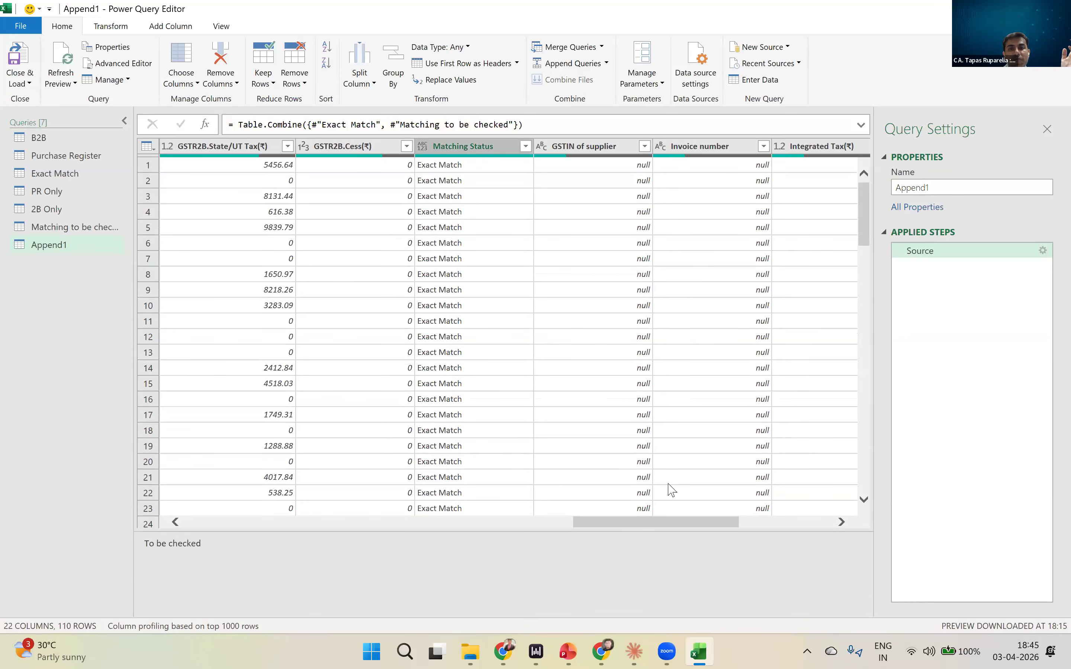
drag(659, 524, 629, 527)
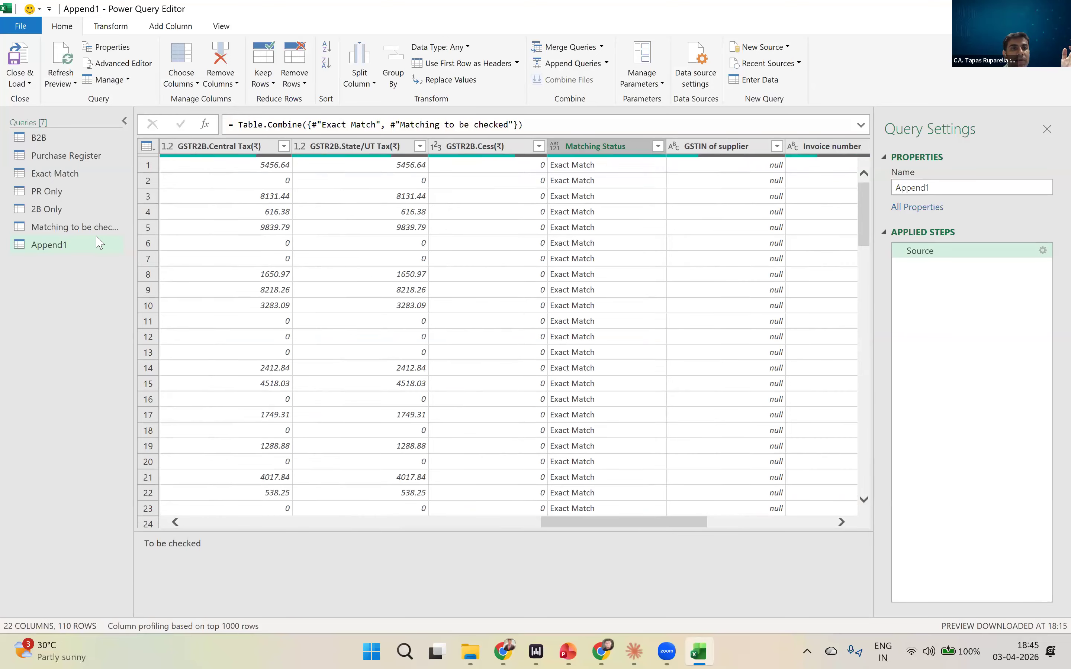
- Compare the Exact Match and Matching to be checked queries that feed the appended query
click(44, 175)
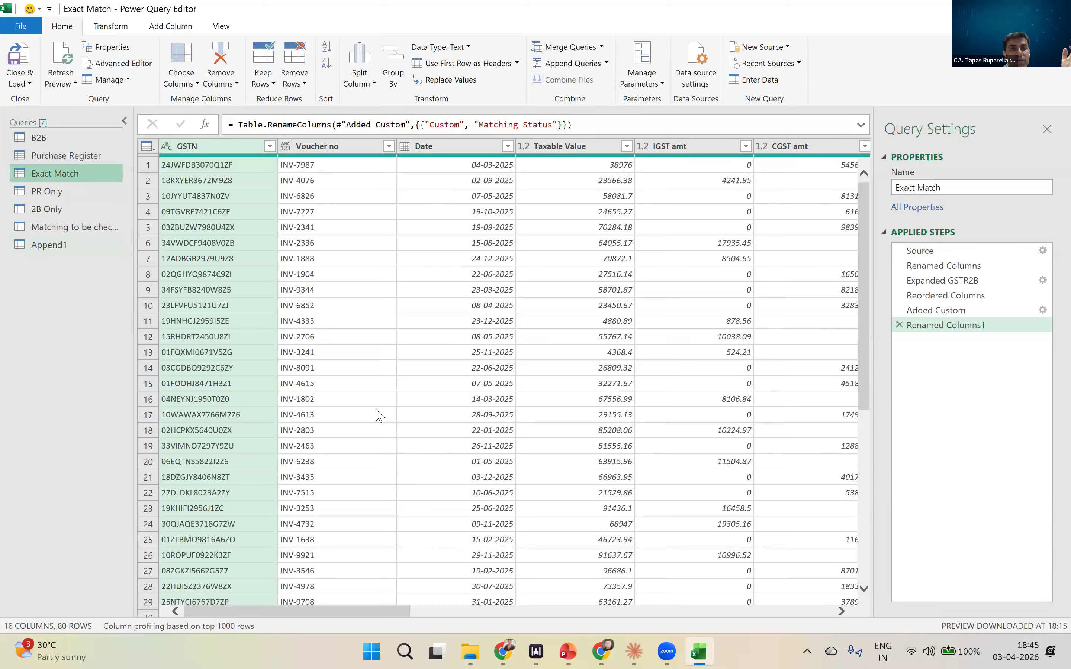
click(73, 228)
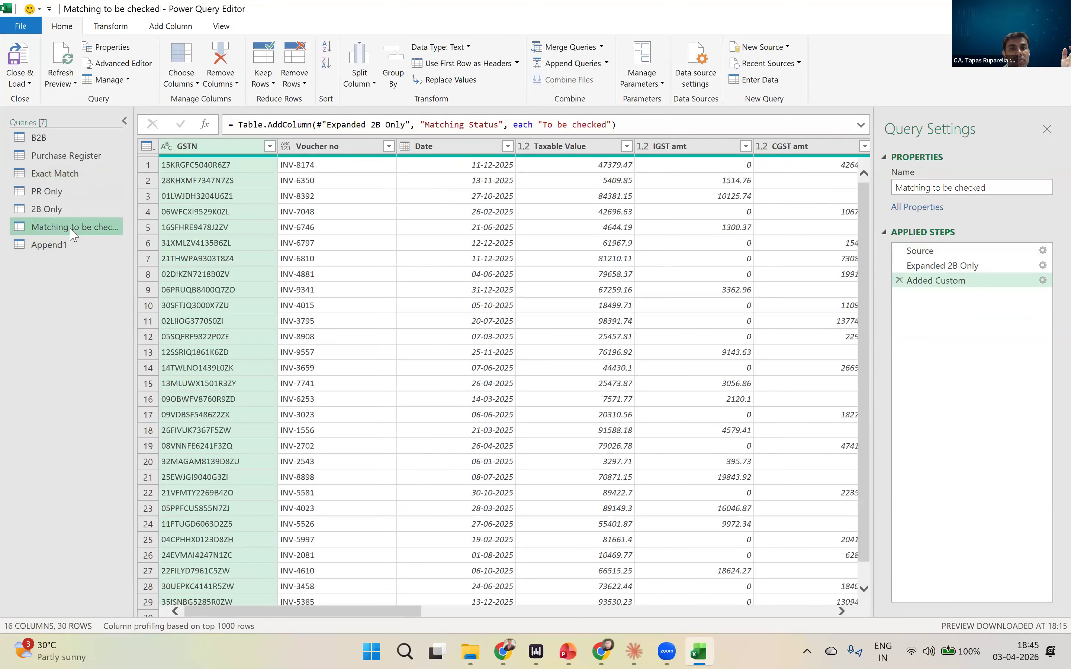
click(62, 174)
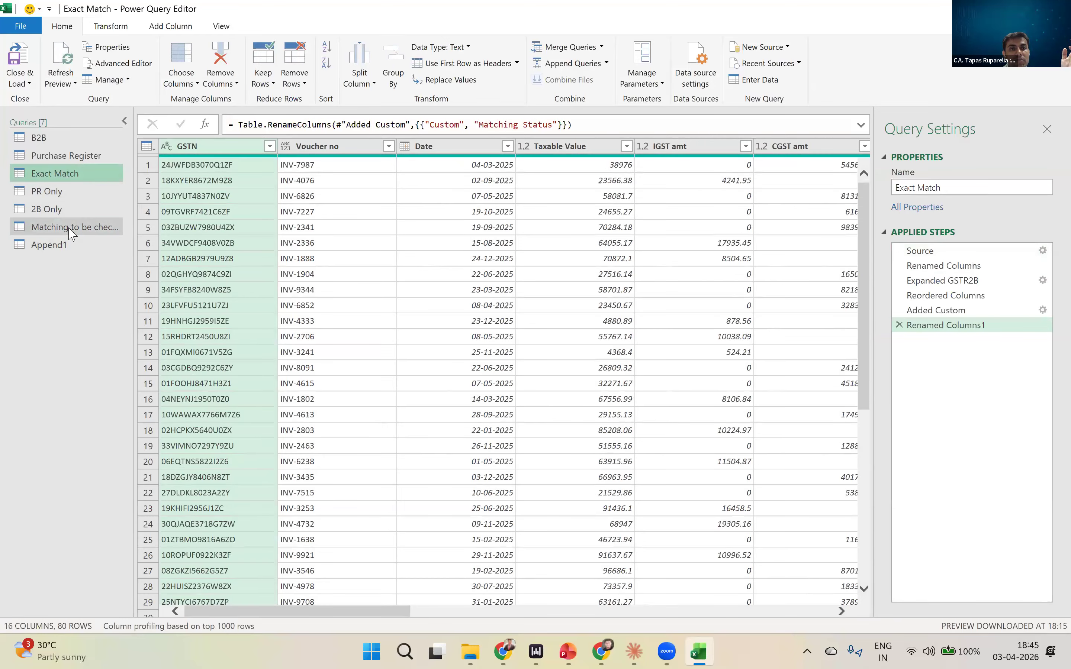
click(73, 228)
- Review the appended query's Source settings, including the three-or-more-tables option, and keep the two-table append
double_click(62, 245)
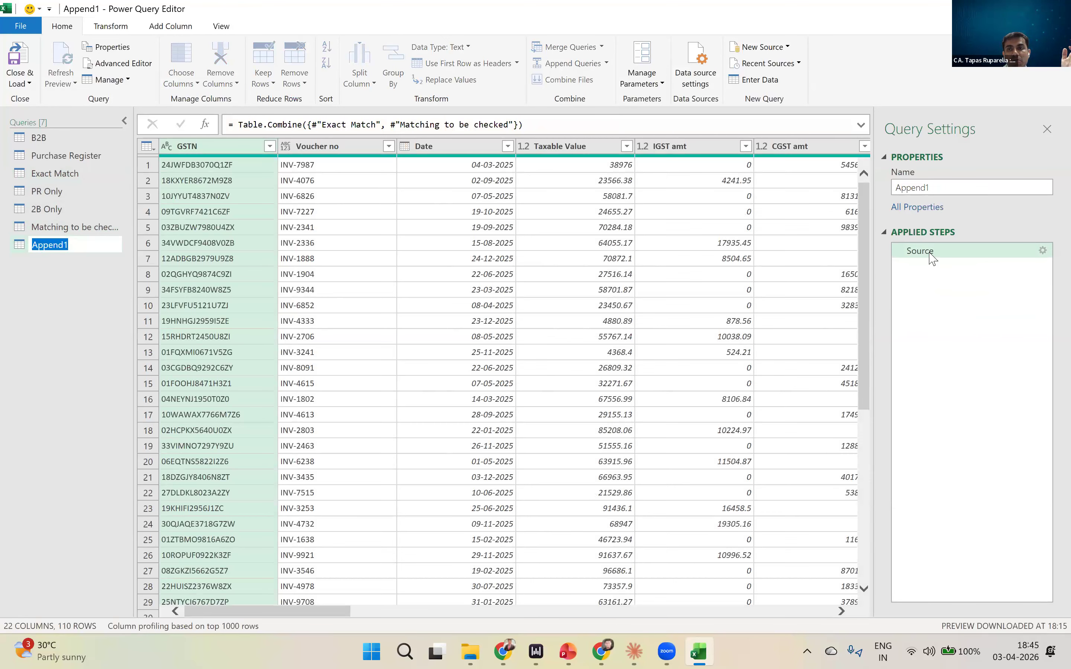
double_click(931, 254)
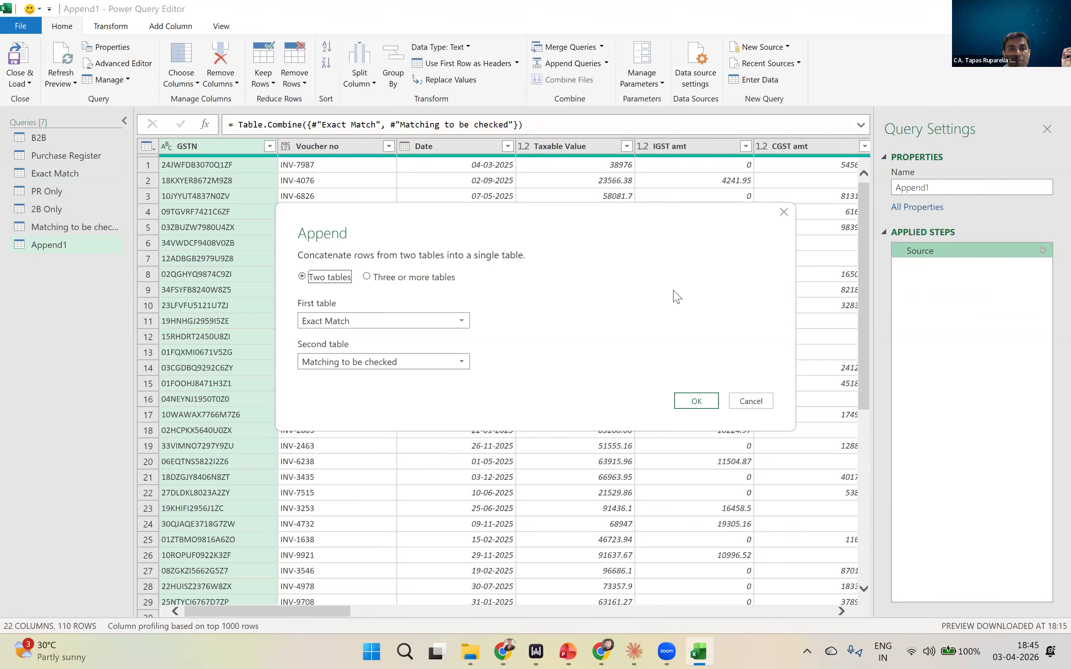
click(369, 280)
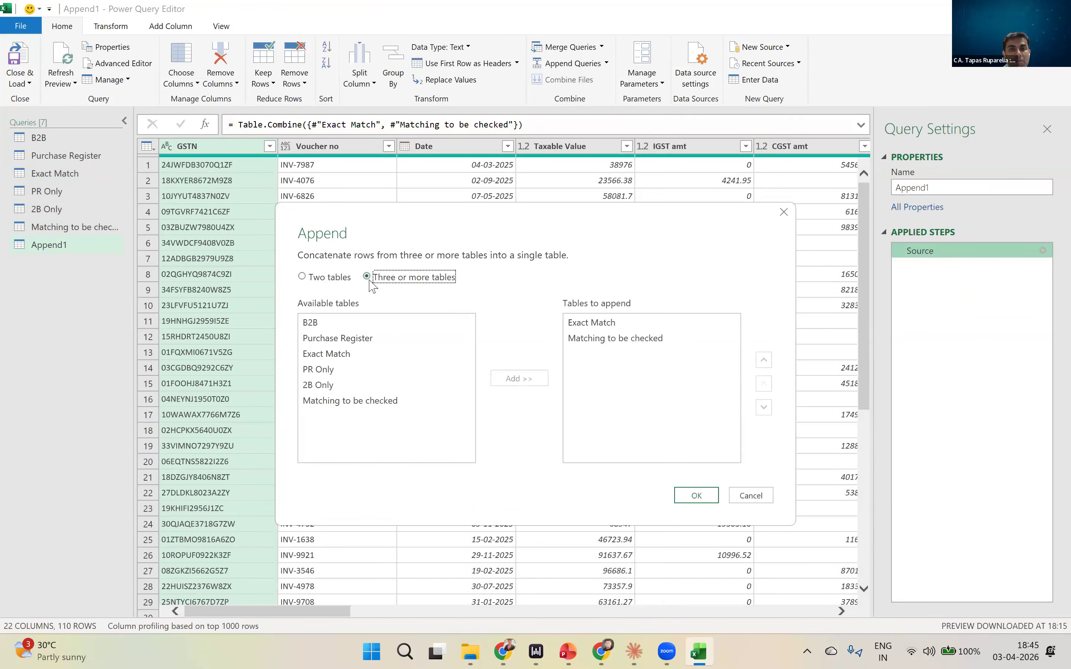
click(315, 280)
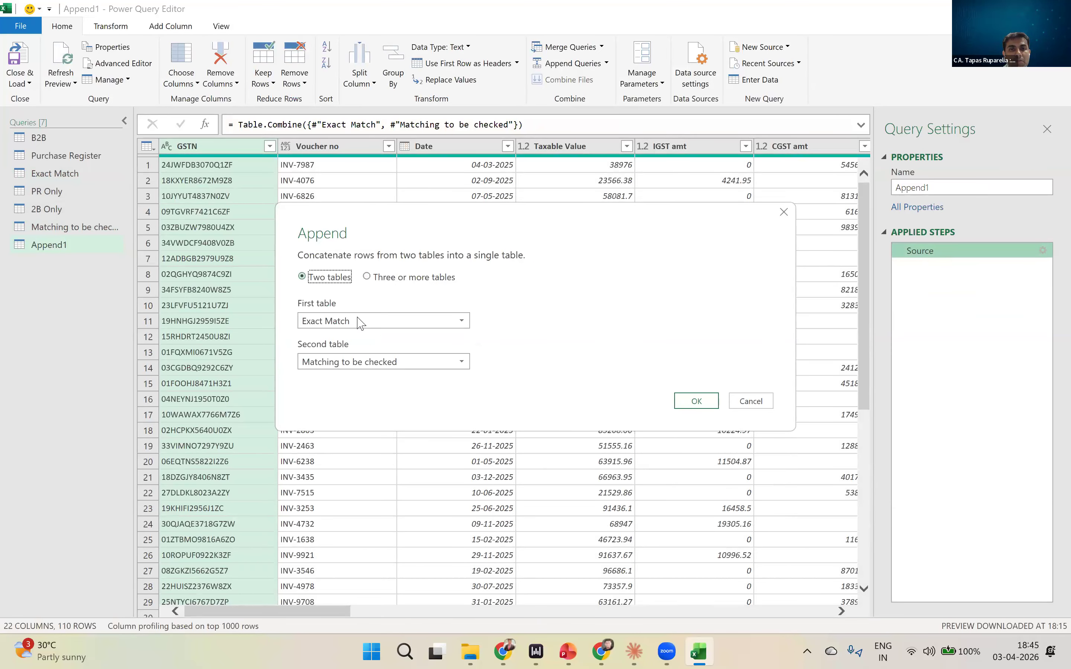
click(697, 401)
- Inspect the appended query's rows and its GSTR2B columns for naming differences between the two sources
scroll(664, 363, down, 20)
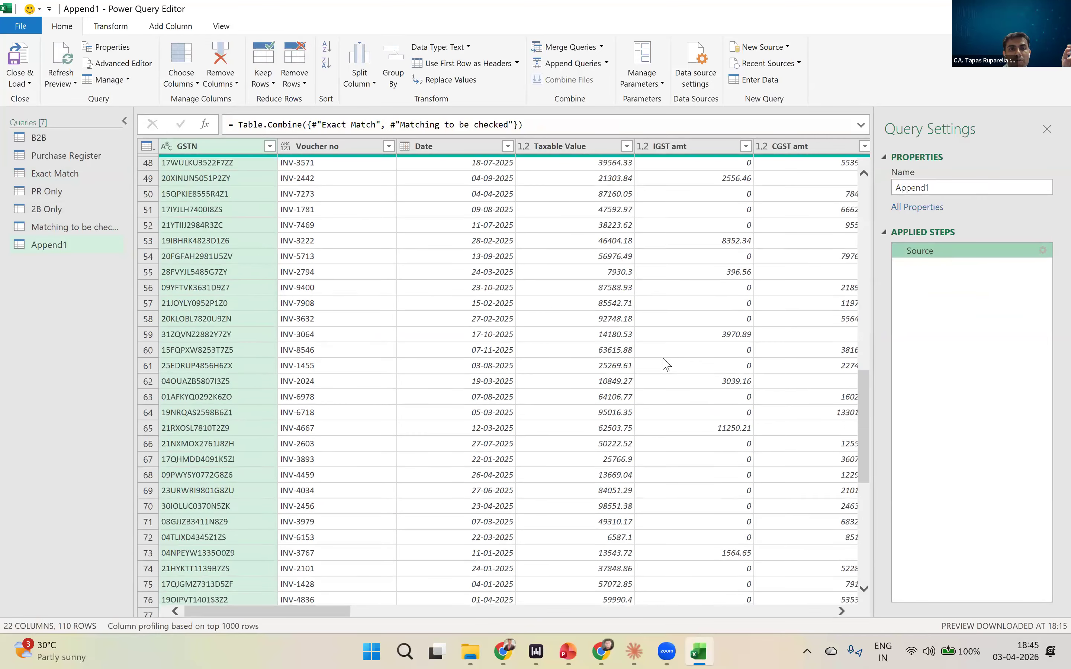
scroll(354, 466, up, 5)
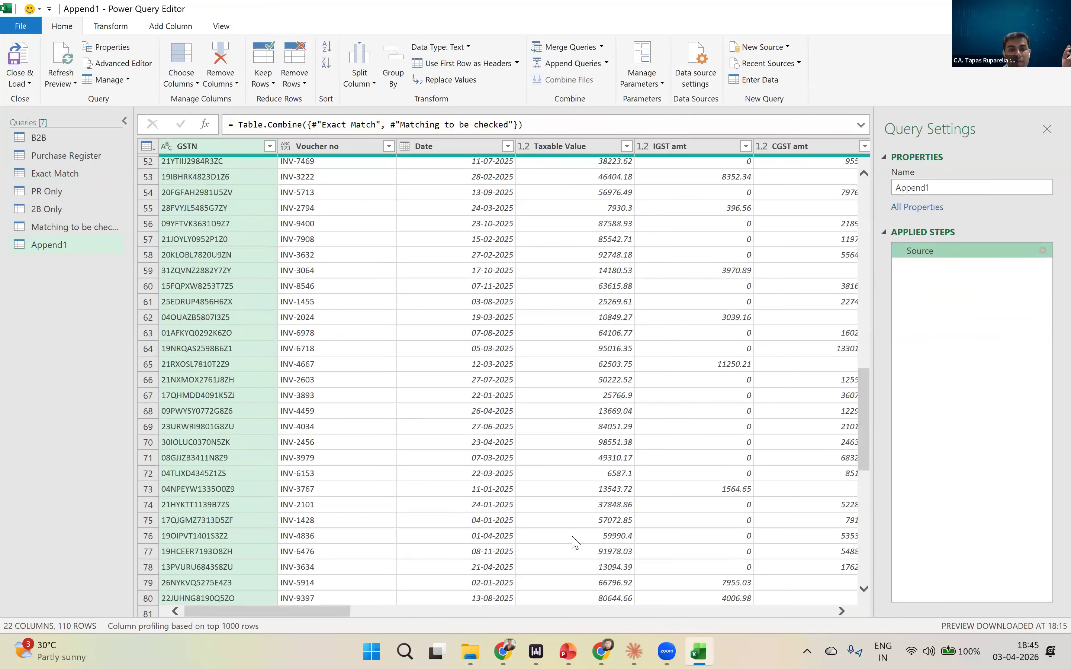
click(332, 571)
drag(303, 523, 486, 525)
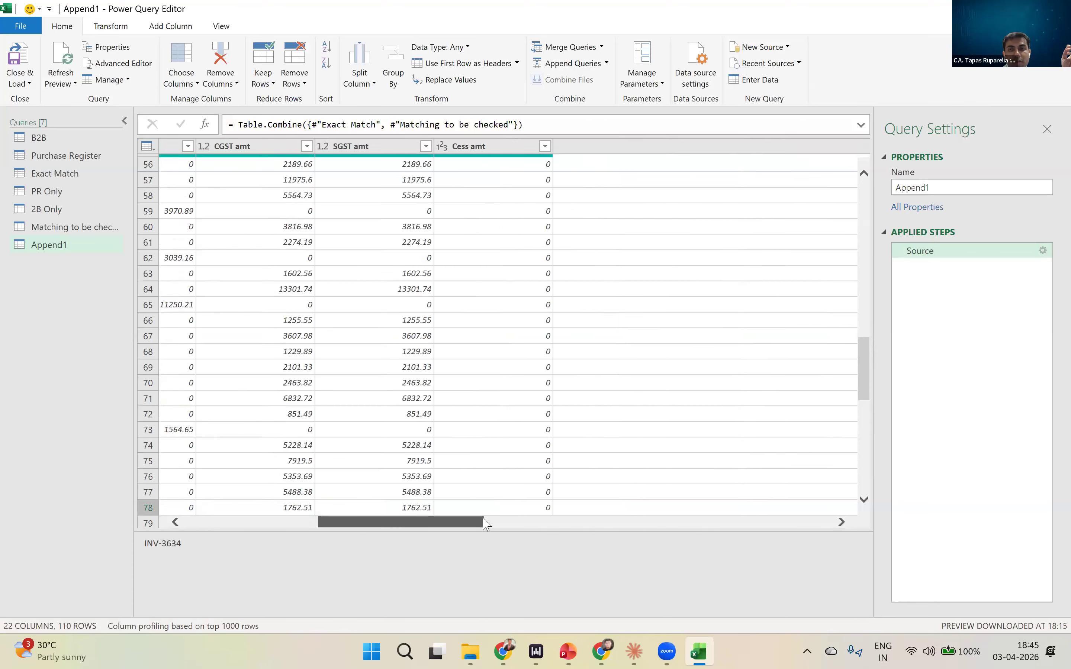
click(486, 525)
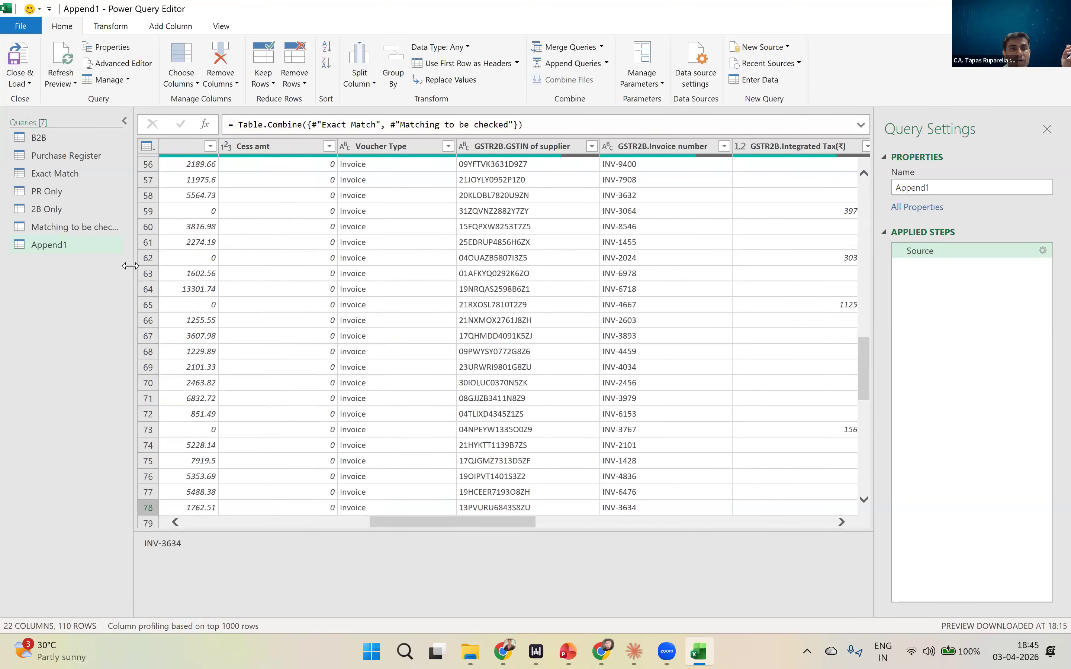
- Review the merge settings in the Source step of the Exact Match query without changing them
click(59, 177)
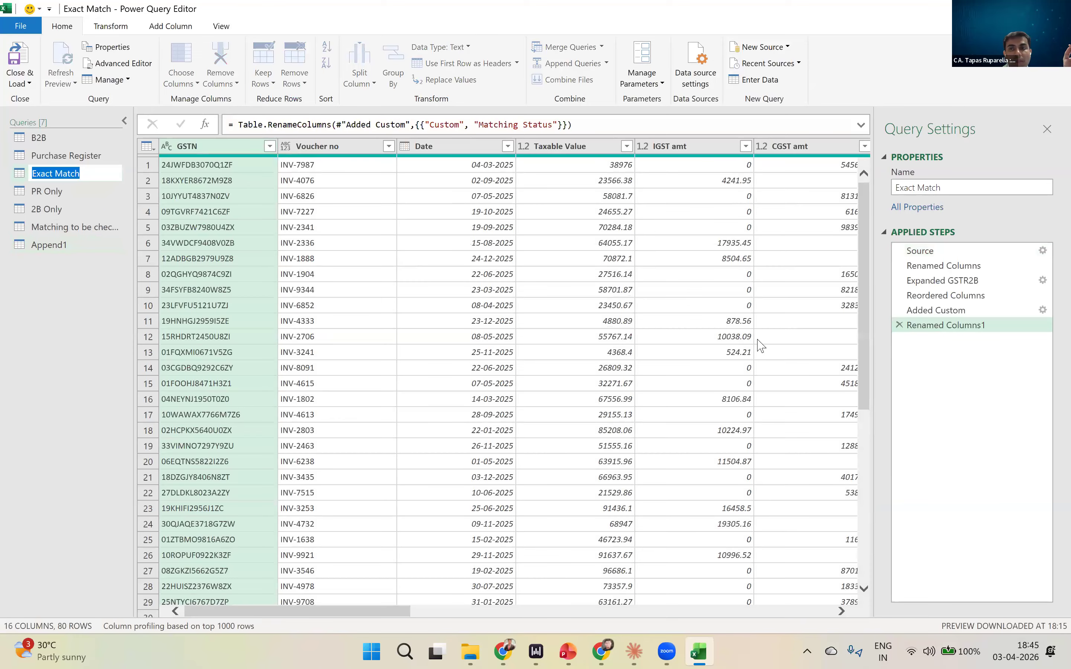
double_click(925, 251)
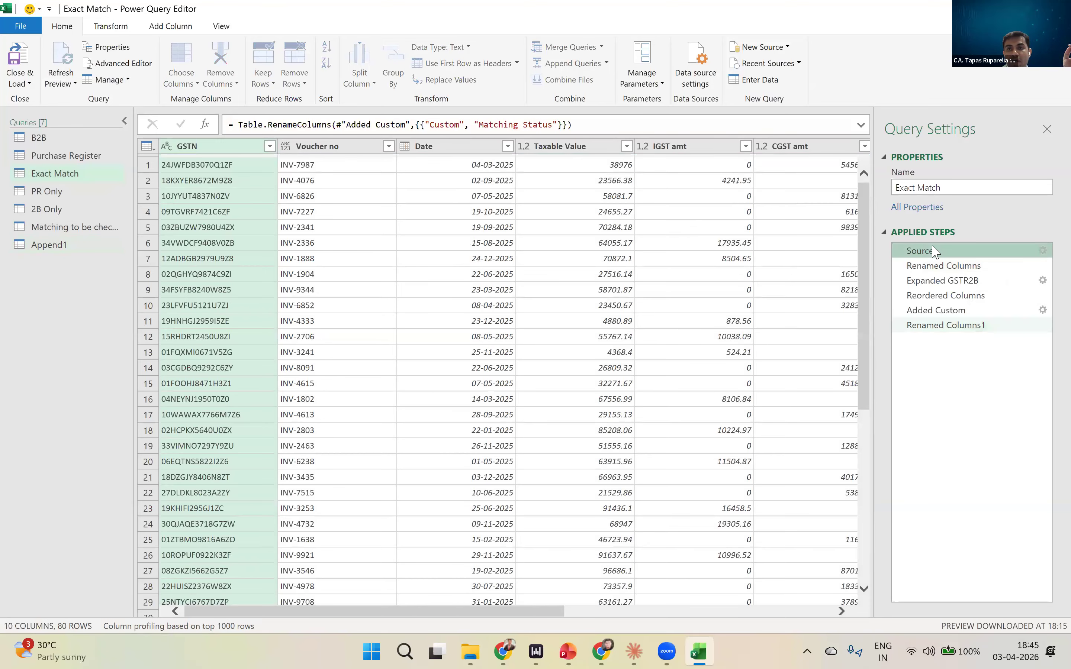
click(755, 522)
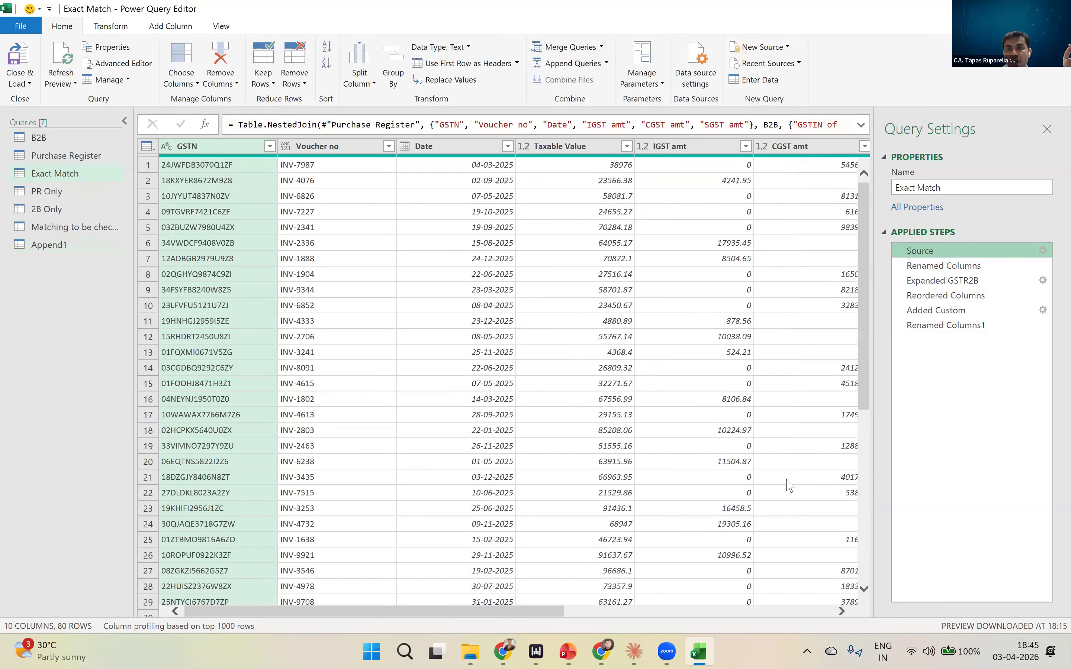
- Examine the columns of the Matching to be checked query at its last step and at Expanded 2B Only
click(79, 227)
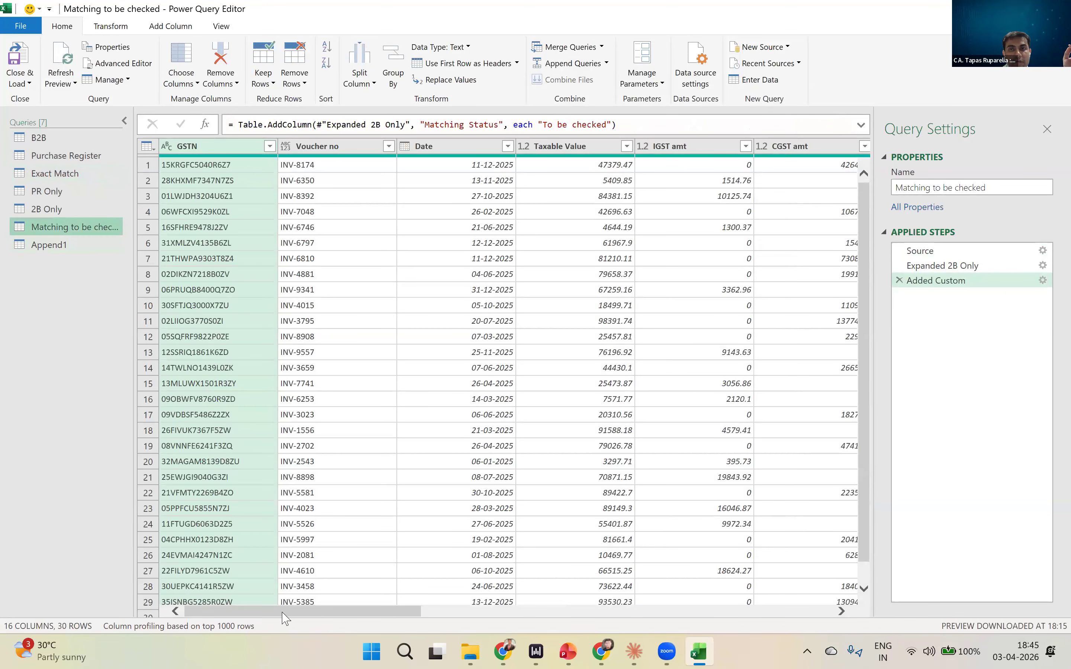
drag(286, 613, 712, 646)
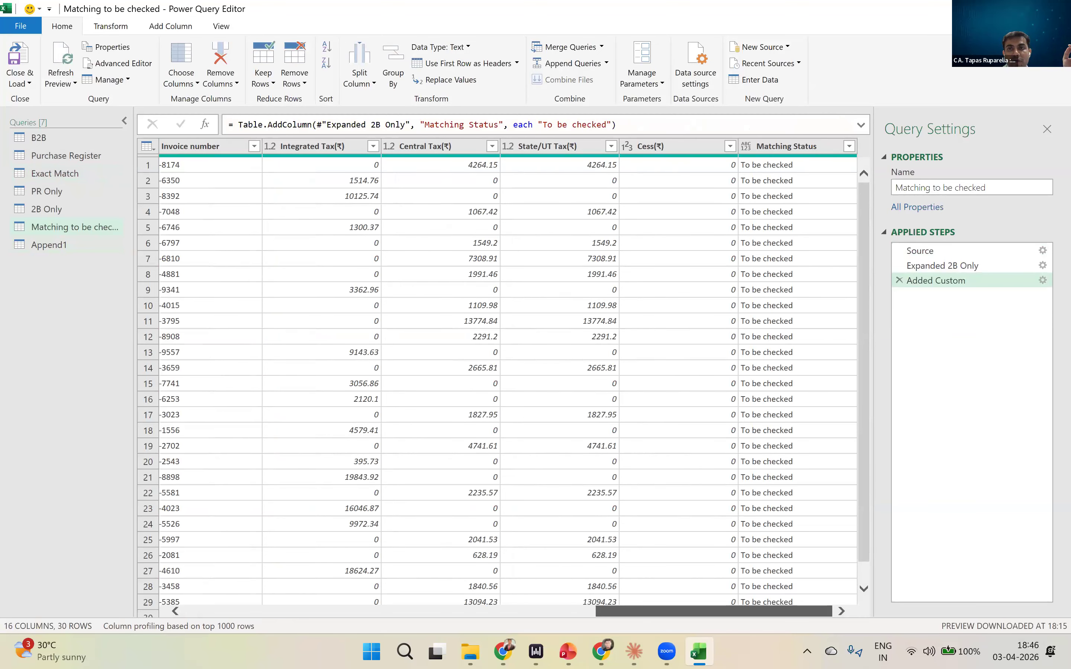
drag(728, 612, 334, 638)
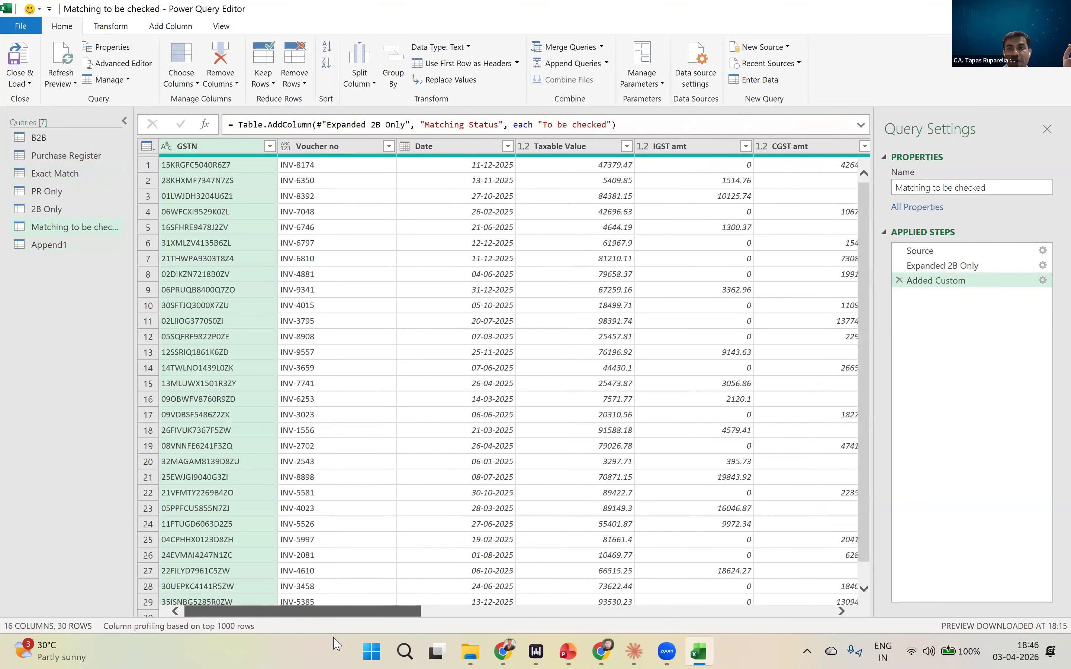
click(941, 266)
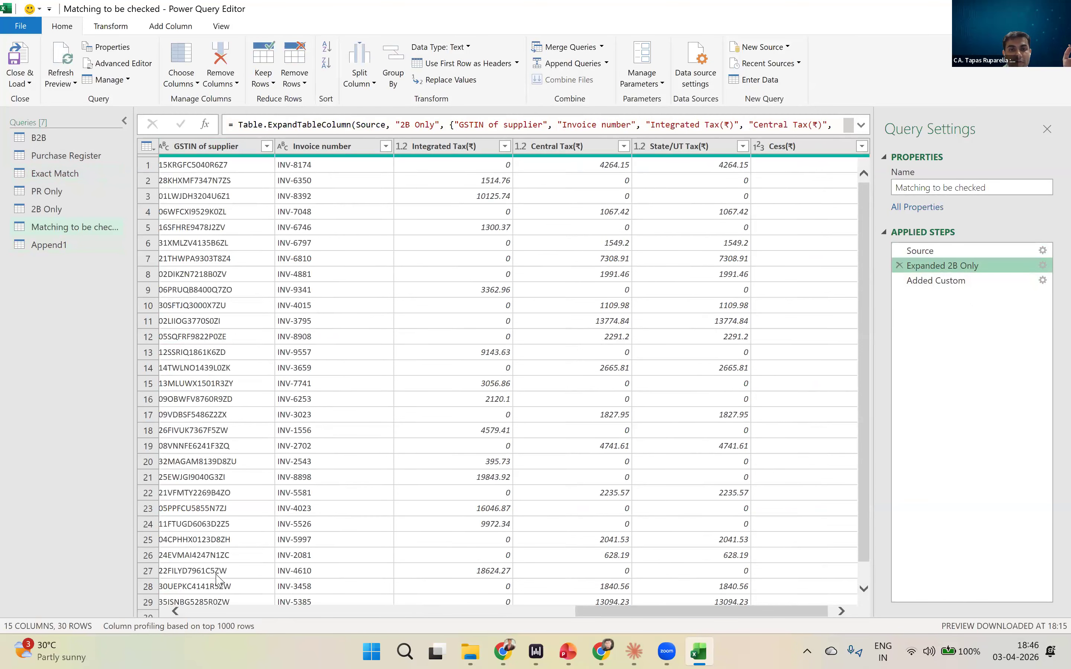
drag(640, 613, 713, 609)
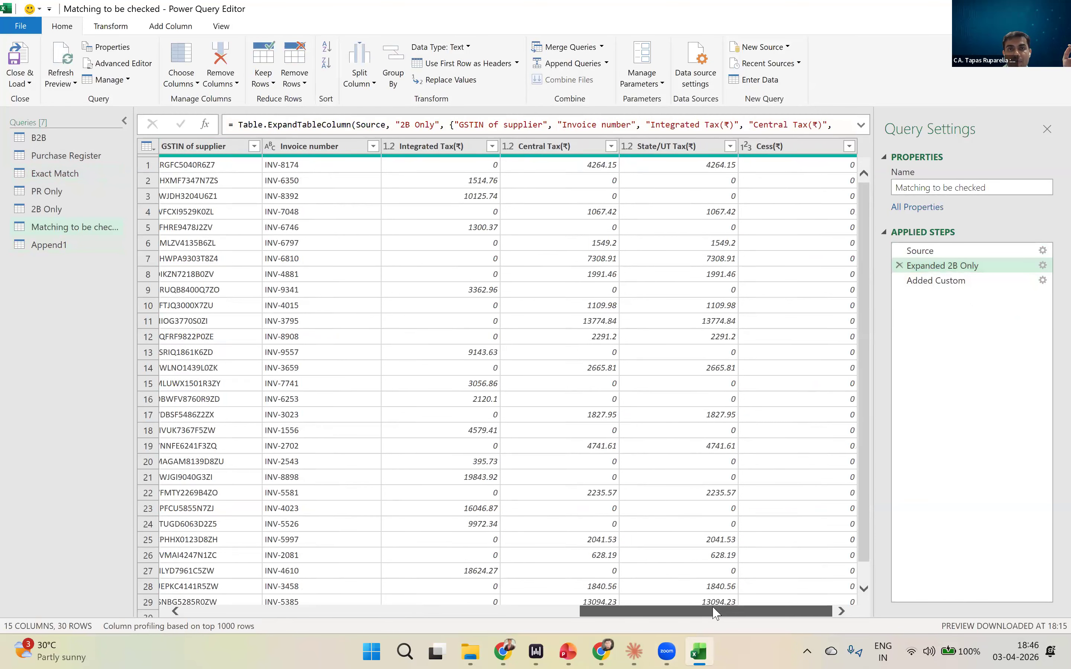
drag(574, 613, 33, 224)
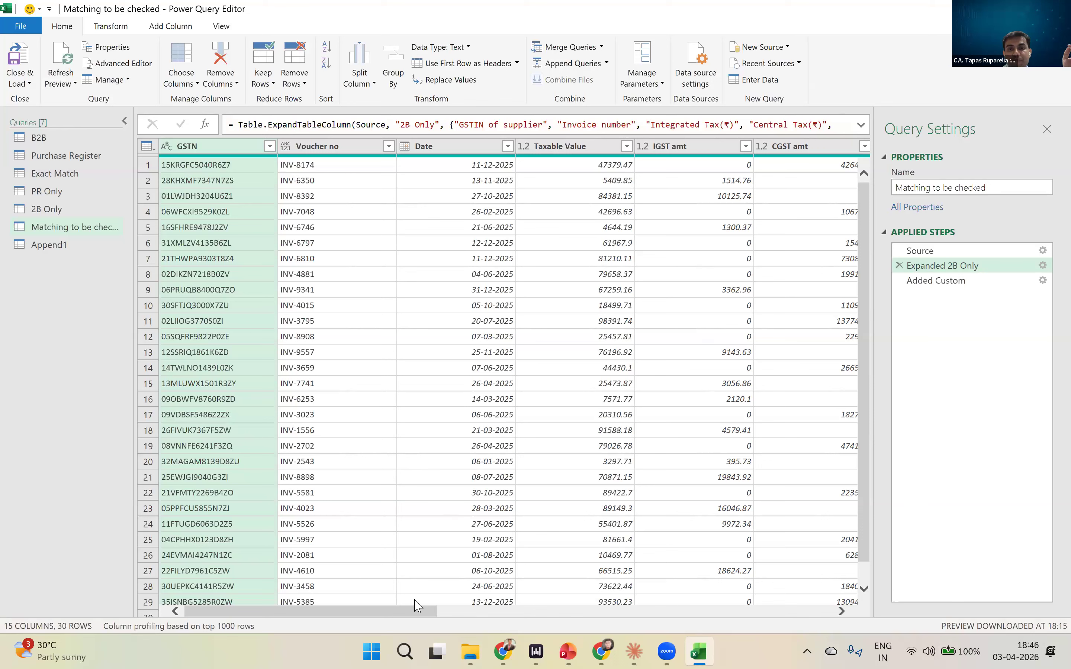
drag(416, 613, 126, 280)
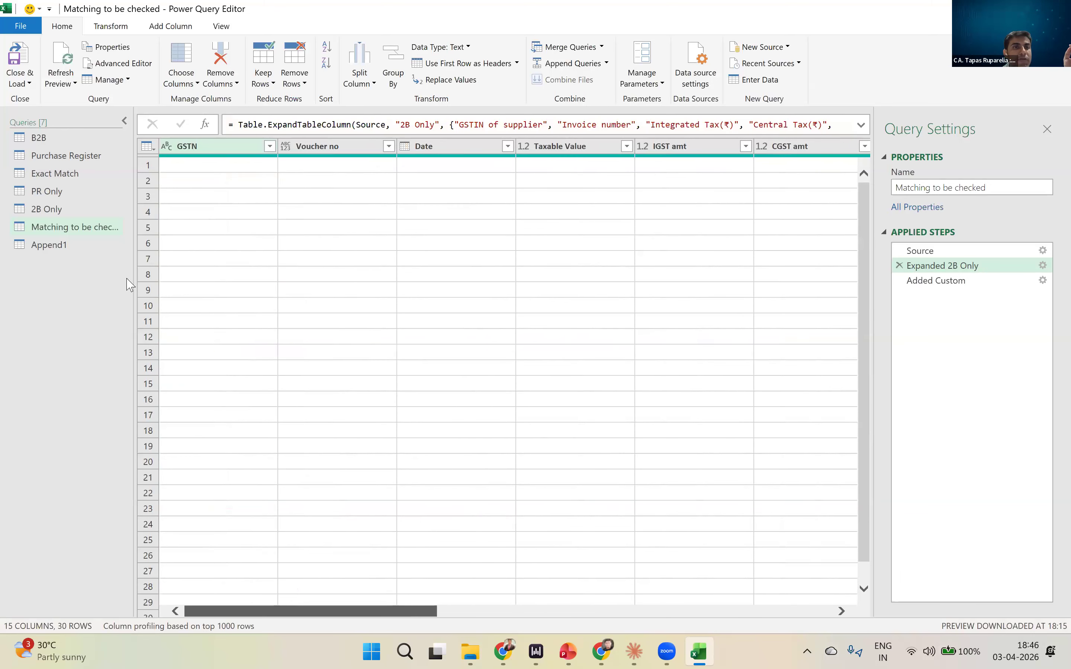
- In the Exact Match query, rename the GSTR2B.Cess(₹) column to Cess(₹)
click(79, 178)
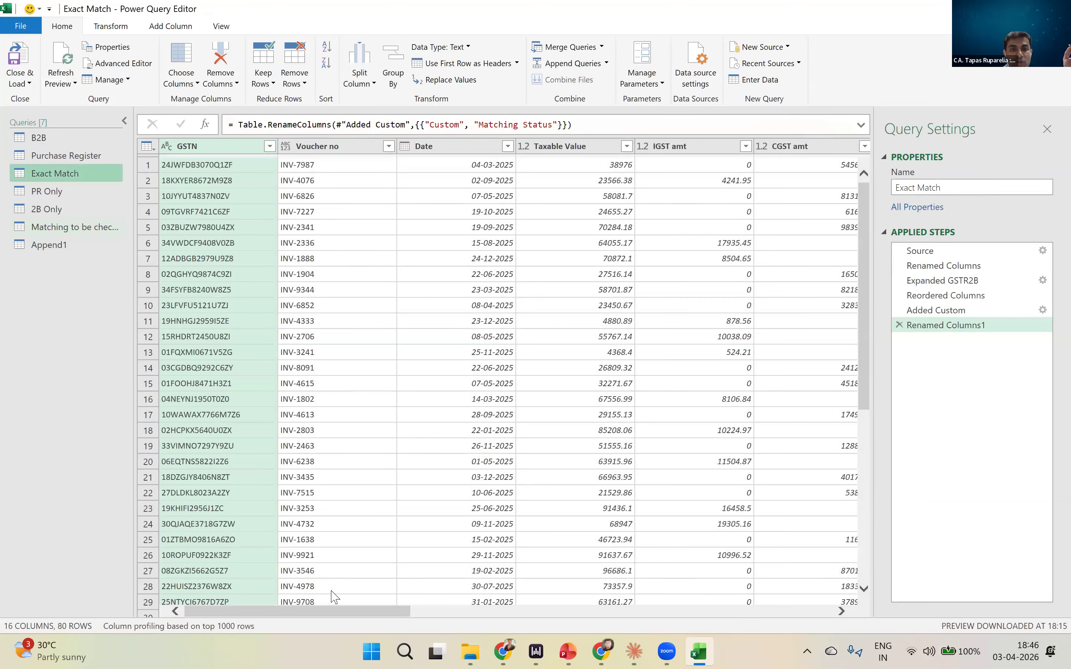
drag(344, 613, 790, 634)
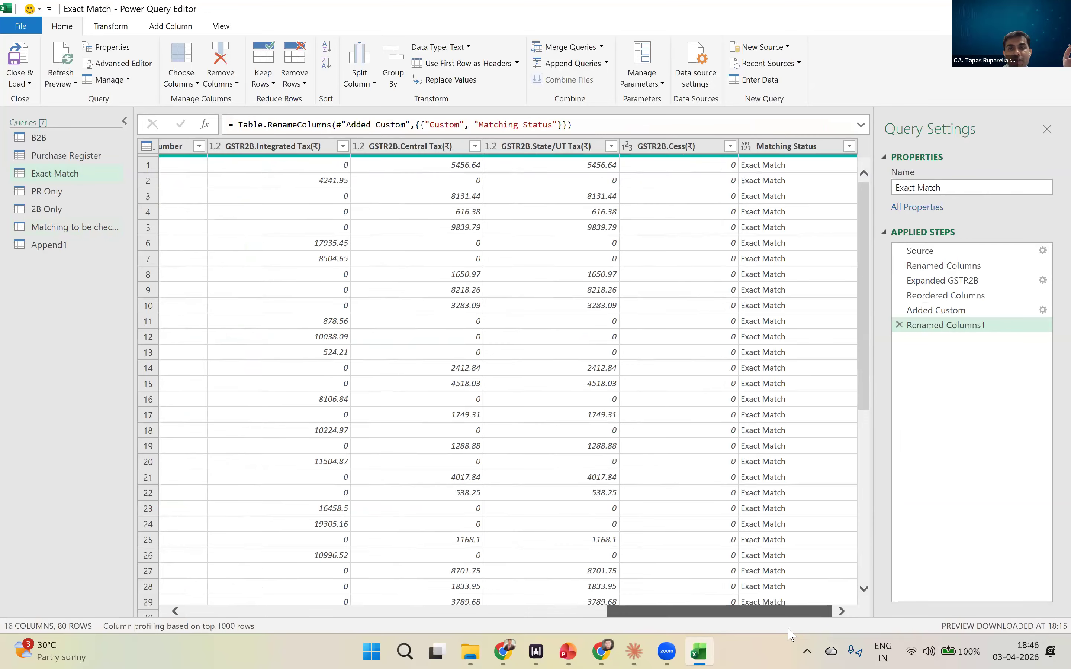
click(673, 149)
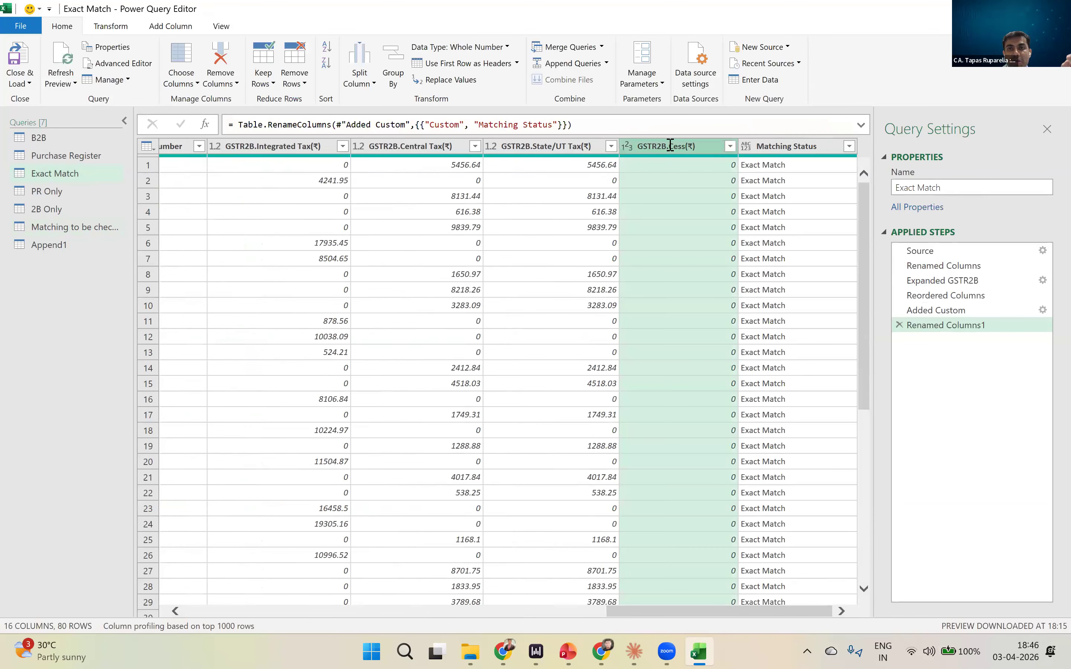
key(Home)
key(Delete)
key(Delete)
key(Delete)
key(Delete)
key(Delete)
key(Delete)
key(Delete)
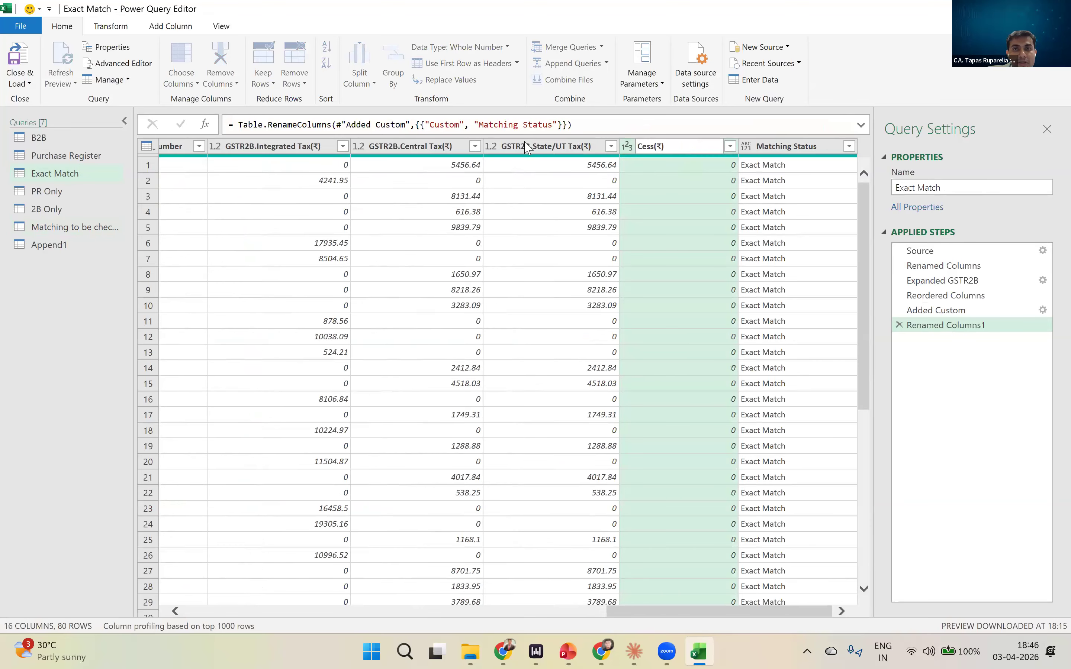
- Remove the GSTR2B. prefix from two column names, leaving State/UT Tax(₹) and Central Tax(₹)
double_click(546, 146)
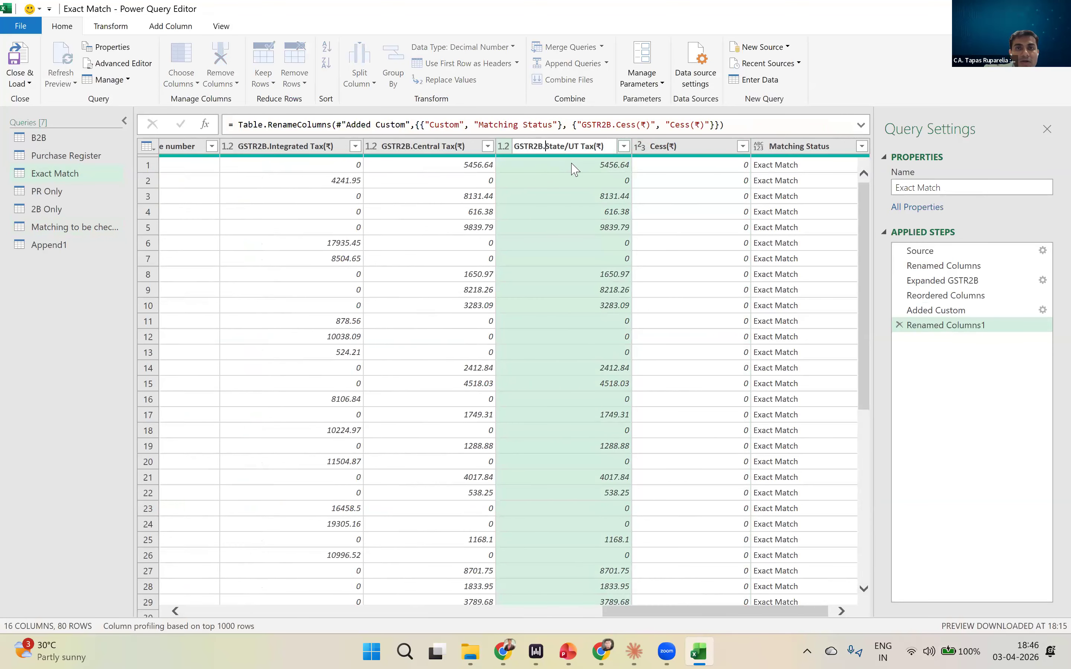
key(BackSpace)
key(BackSpace)
key(BackSpace)
key(BackSpace)
key(BackSpace)
key(BackSpace)
key(BackSpace)
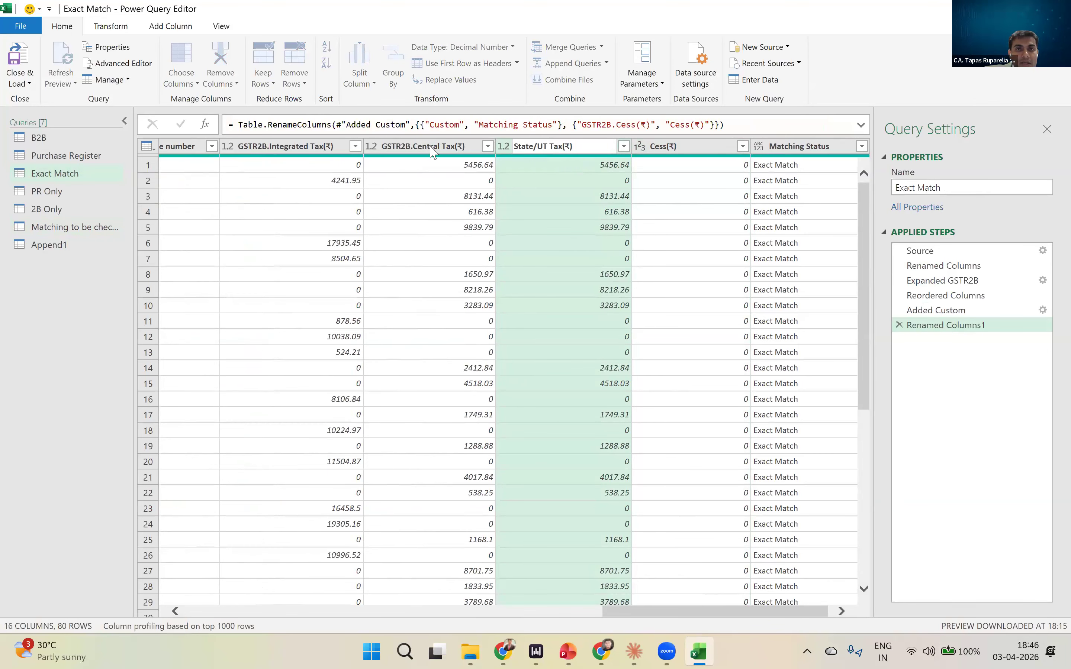
double_click(426, 147)
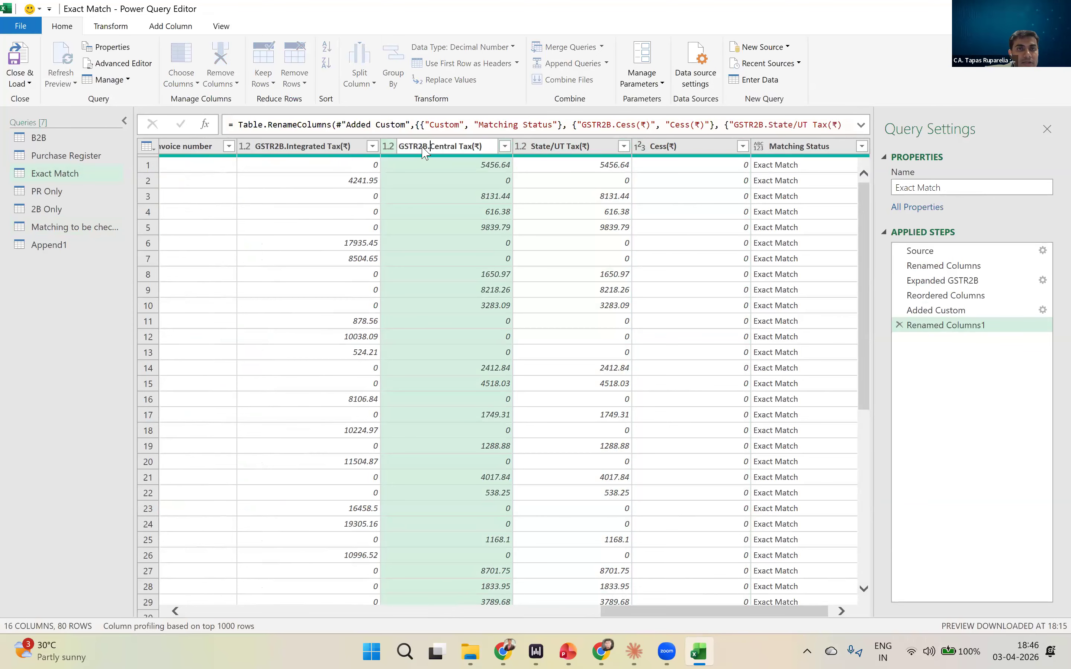
key(BackSpace)
key(BackSpace)
key(BackSpace)
key(BackSpace)
key(BackSpace)
key(BackSpace)
key(BackSpace)
- Rename the GSTR2B.Integrated Tax(₹) column to Integrated Tax(₹)
double_click(319, 145)
key(Home)
key(ctrl+Right)
key(BackSpace)
key(BackSpace)
key(BackSpace)
key(BackSpace)
key(BackSpace)
key(BackSpace)
key(BackSpace)
key(Return)
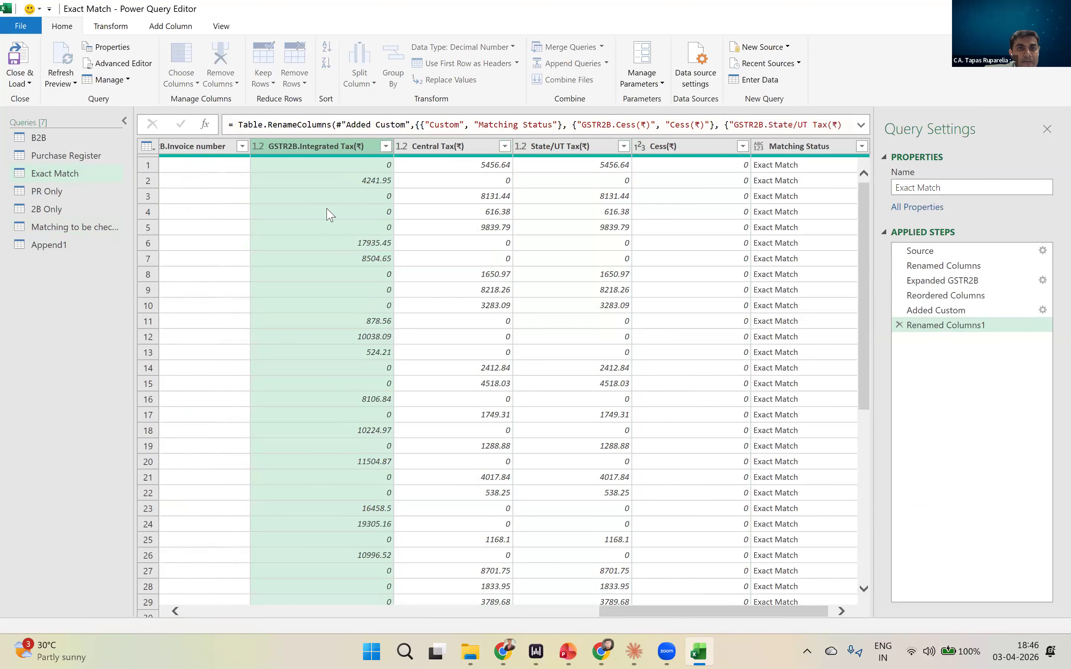
- Rename the GSTR2B.Invoice number column to Invoice number
key(Left)
key(Left)
key(Left)
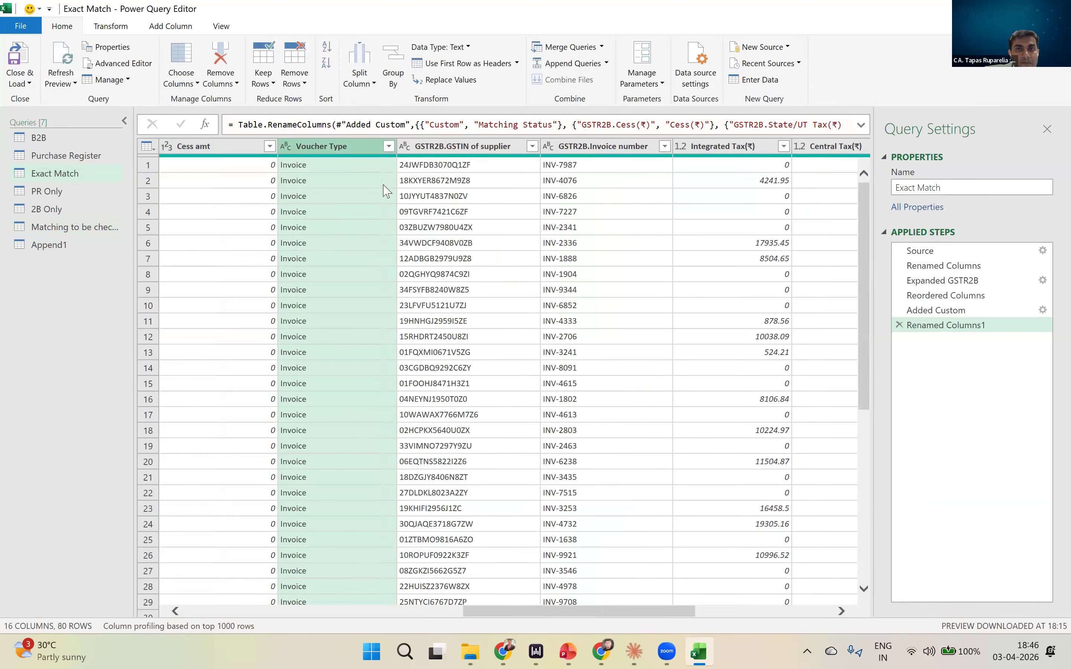
double_click(591, 145)
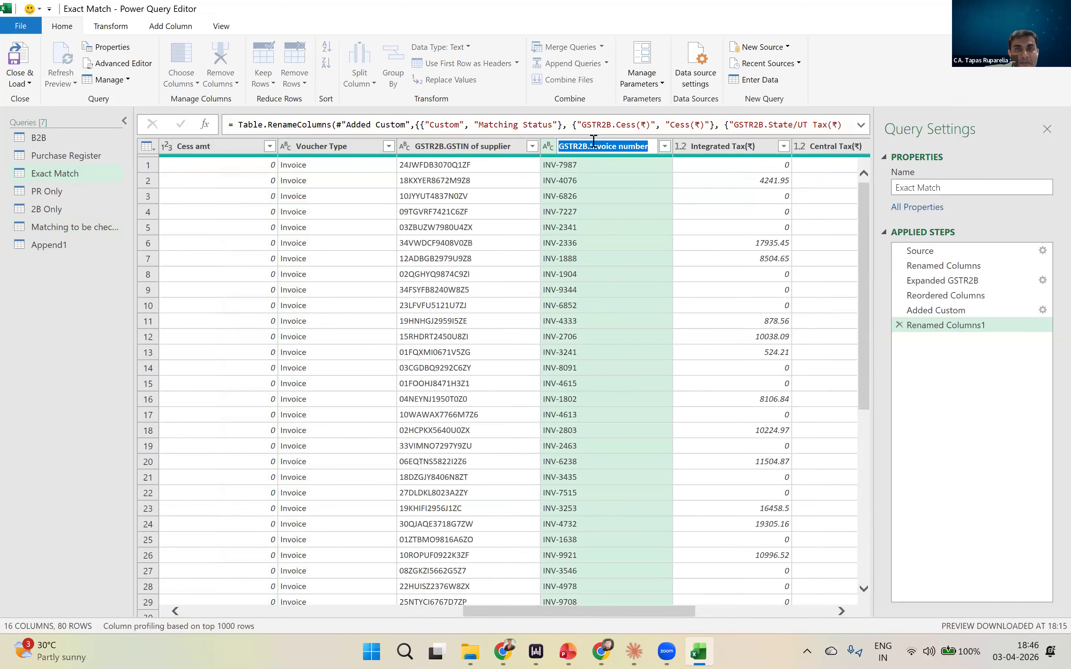
click(593, 141)
key(BackSpace)
key(BackSpace)
key(BackSpace)
key(BackSpace)
key(BackSpace)
key(BackSpace)
key(BackSpace)
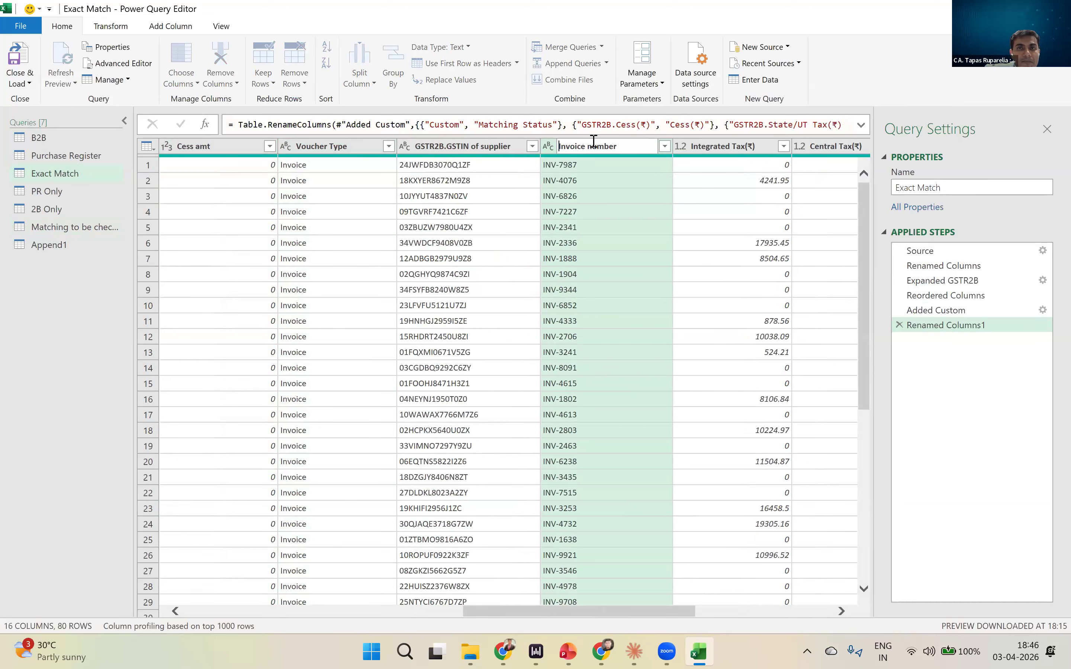
key(Return)
- Rename the GSTR2B.GSTIN of supplier column to GSTIN of supplier
double_click(449, 147)
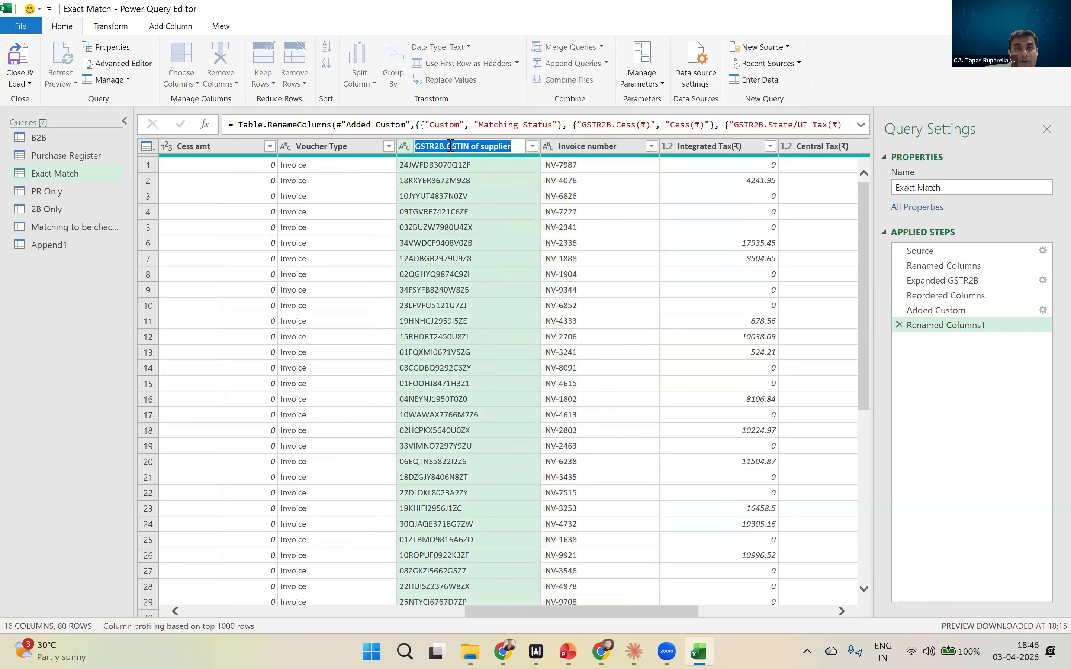
click(448, 146)
key(BackSpace)
key(BackSpace)
key(BackSpace)
key(BackSpace)
key(BackSpace)
key(BackSpace)
key(BackSpace)
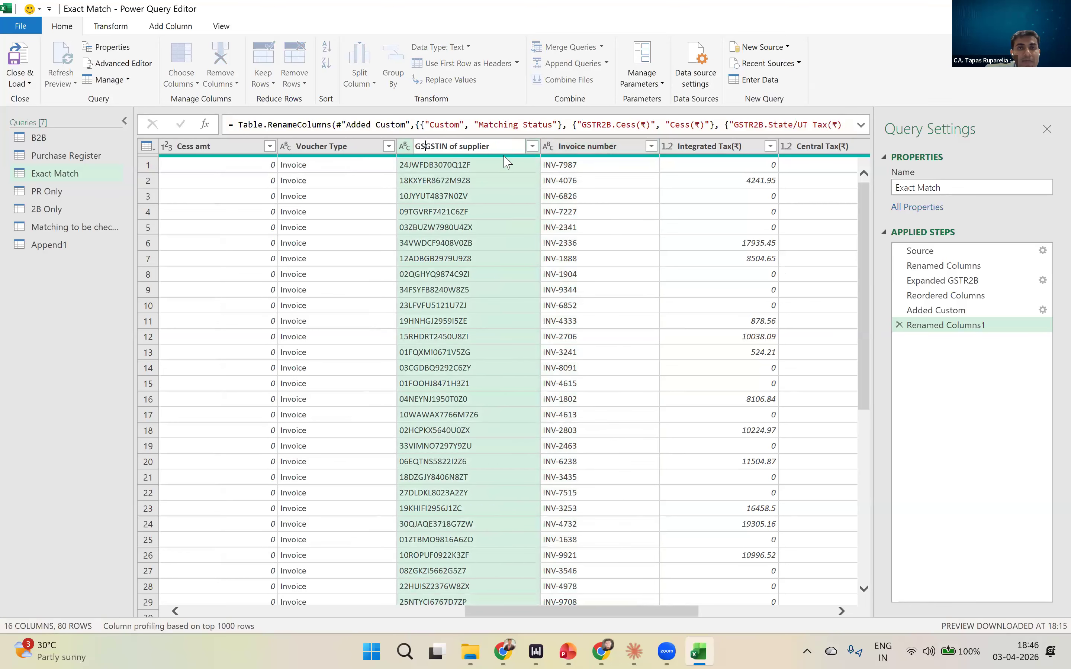
key(Return)
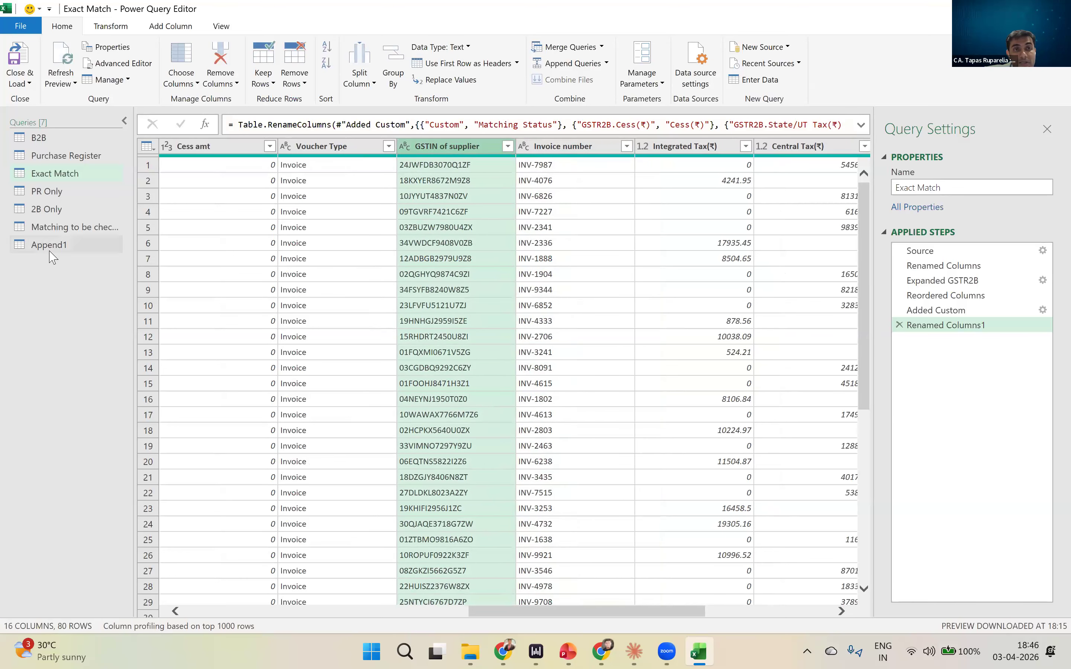
- Delete the Append1 query and confirm the deletion
click(50, 251)
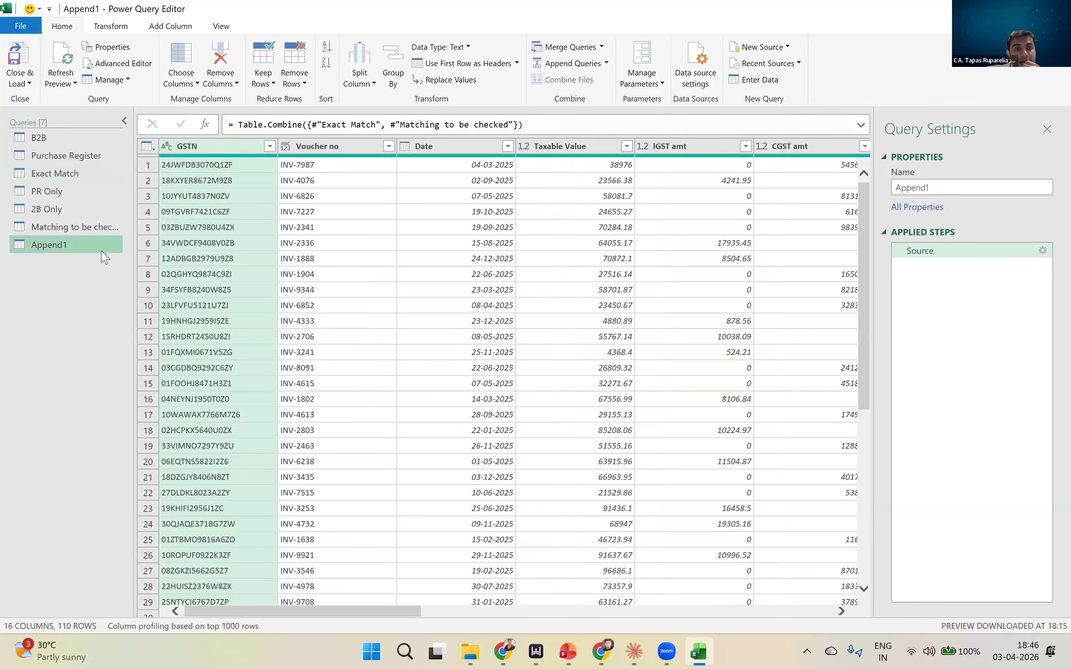
right_click(63, 249)
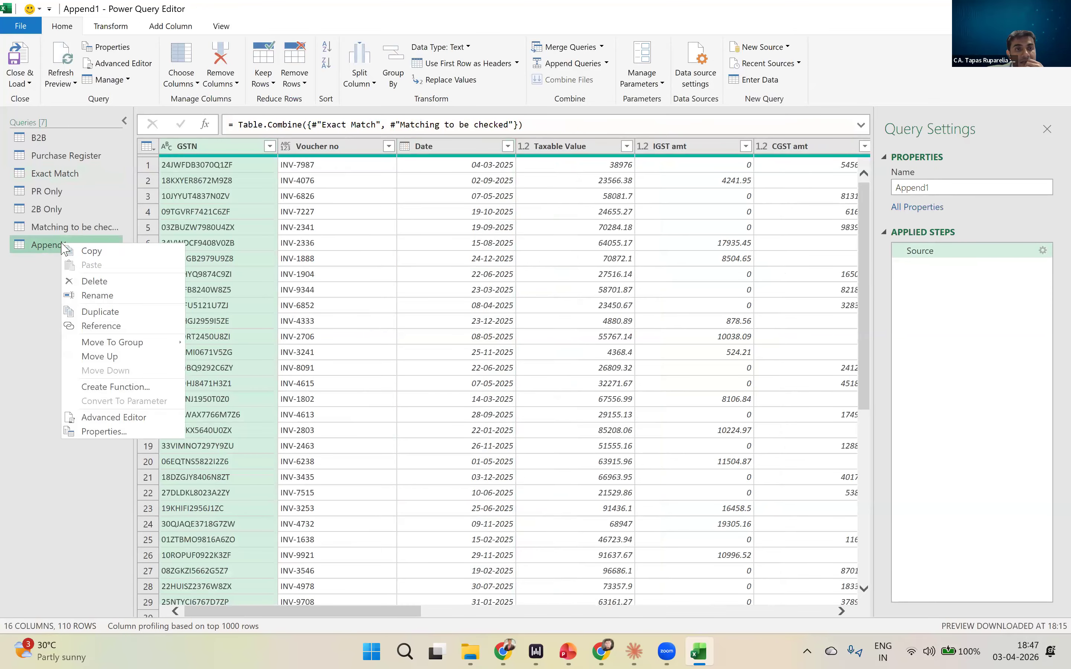
click(107, 281)
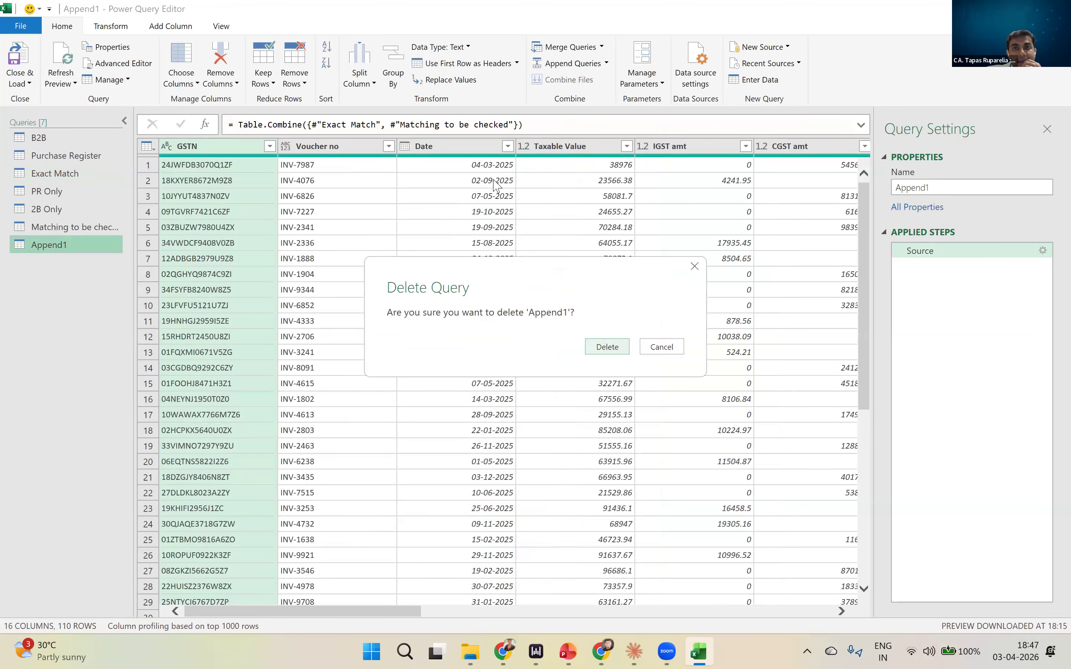
click(620, 347)
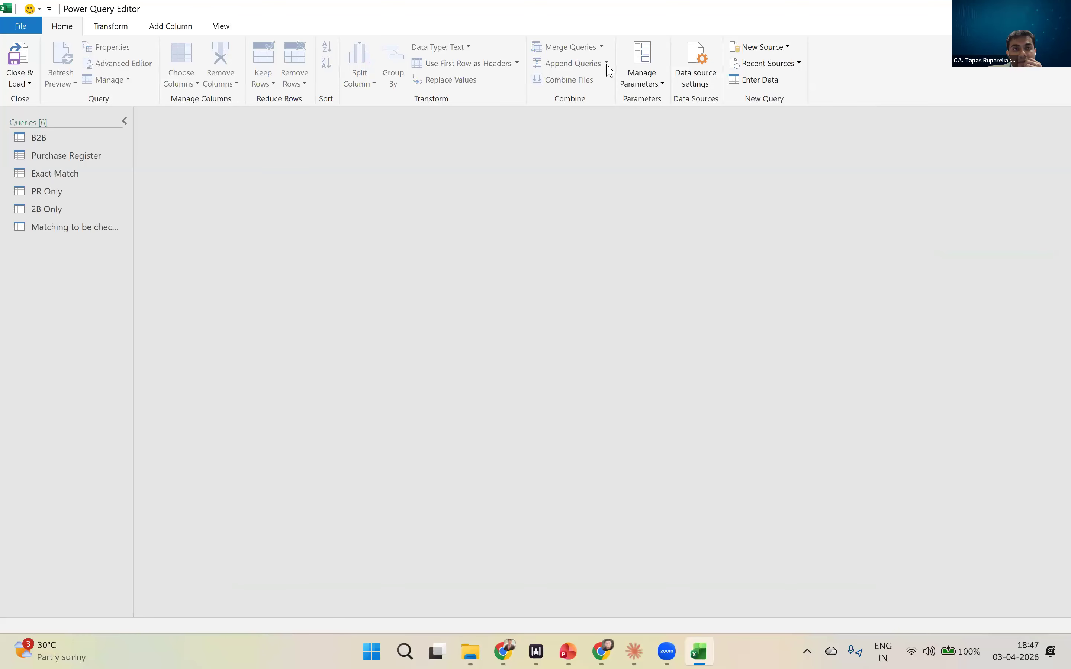
- Append Exact Match and Matching to be checked as a new two-table query, and check its last columns and rows
click(67, 227)
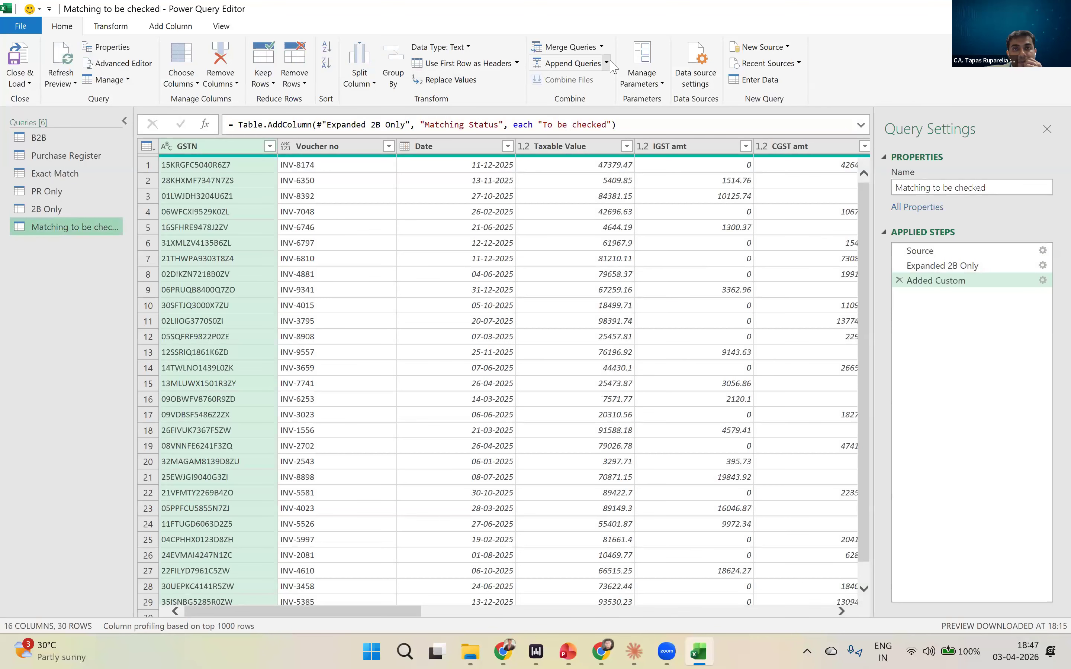
click(606, 63)
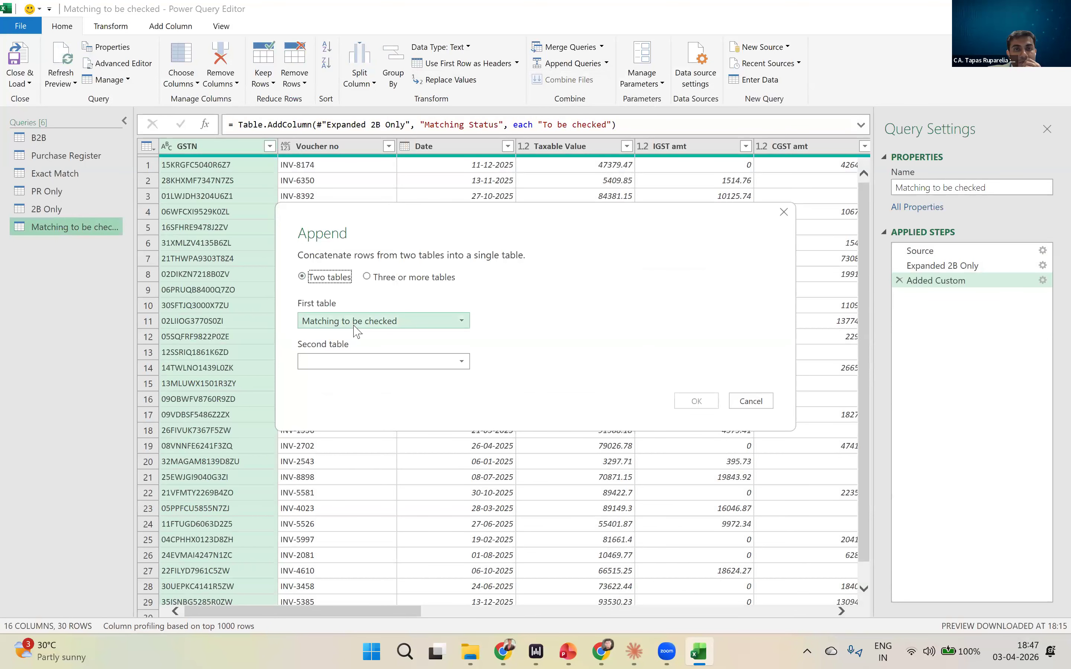
click(343, 321)
click(344, 368)
click(380, 361)
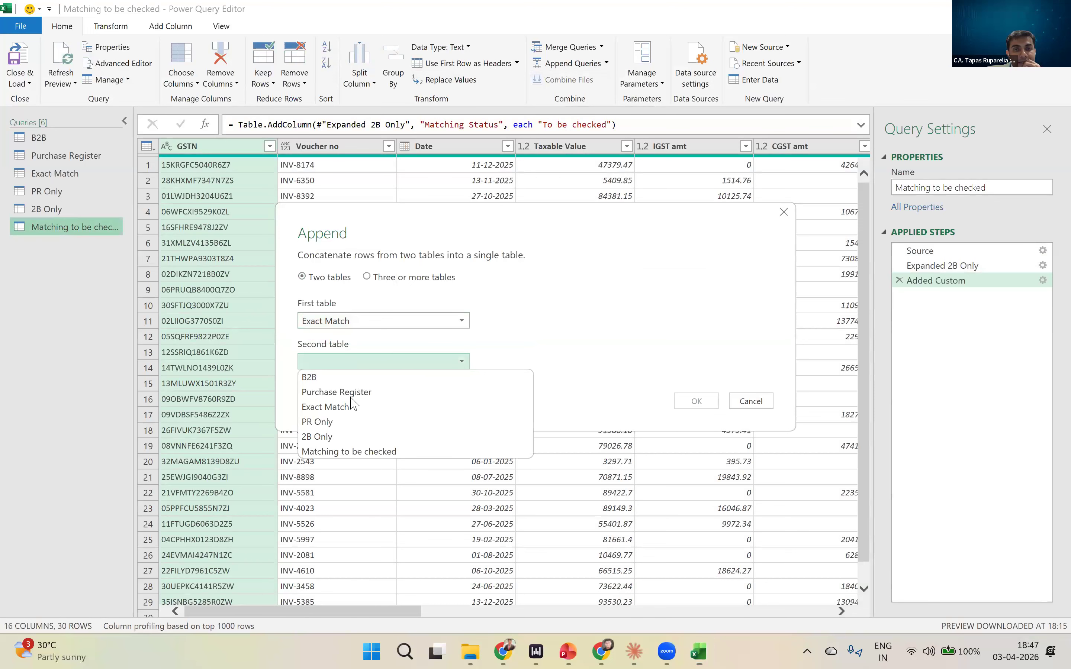
click(354, 451)
click(696, 402)
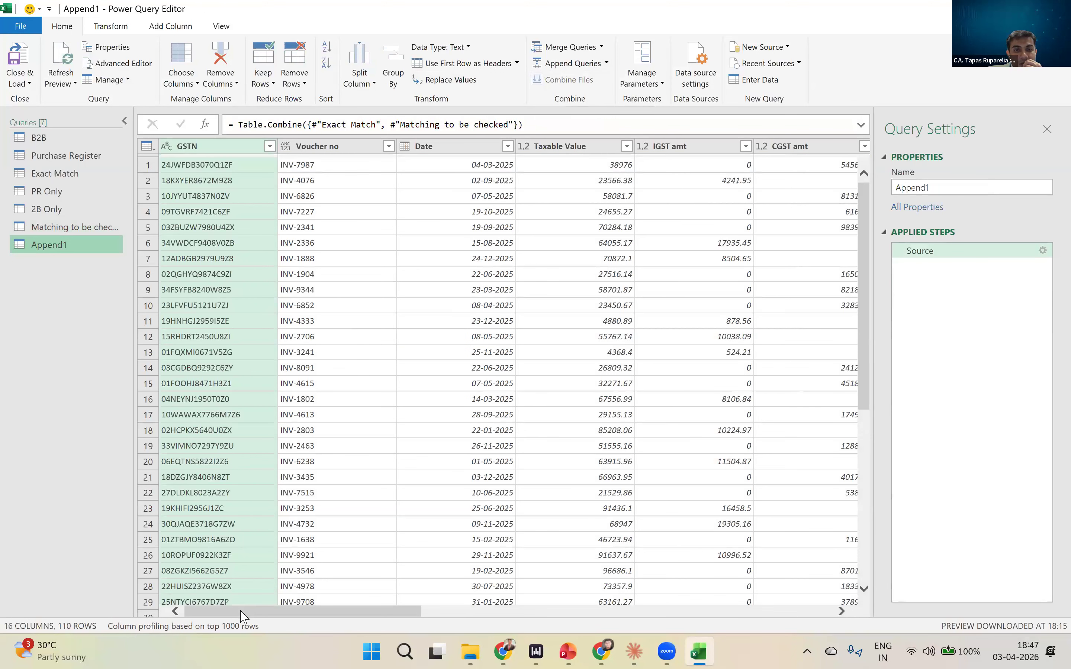
drag(240, 612, 687, 598)
scroll(709, 448, down, 15)
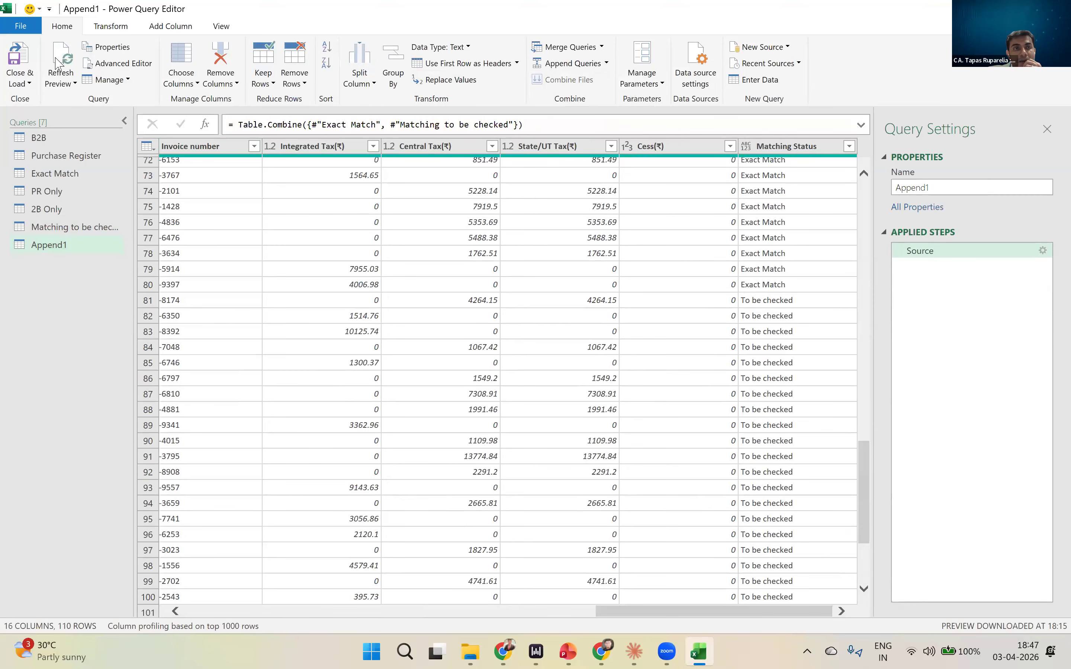
- Name the appended query Final Reco and load the queries into the workbook
click(922, 184)
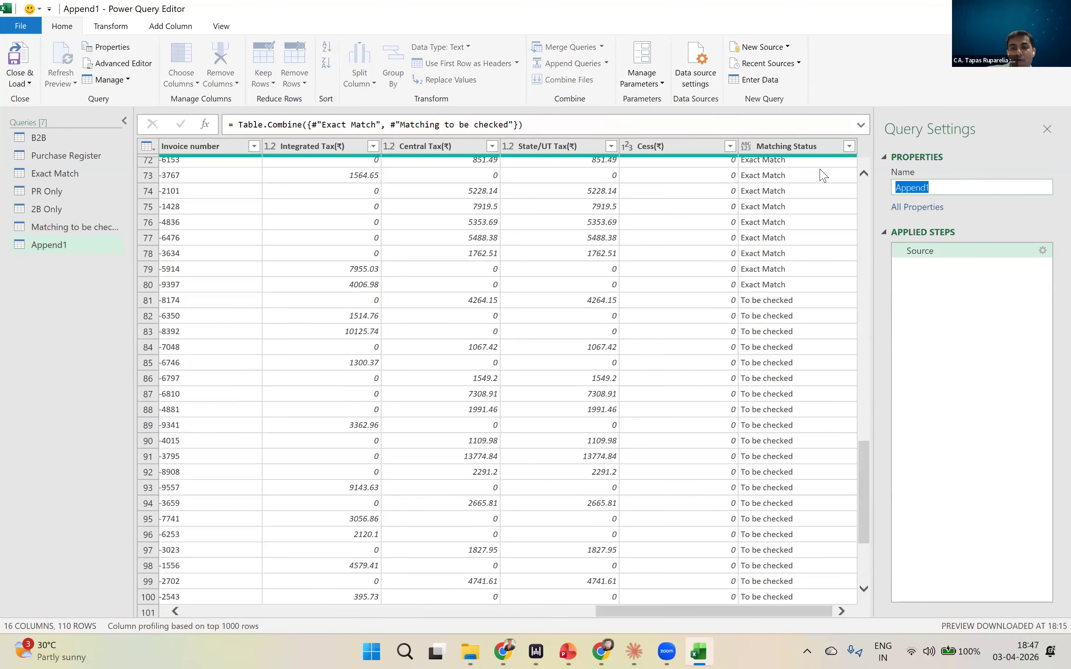
text(Final Reco)
click(23, 56)
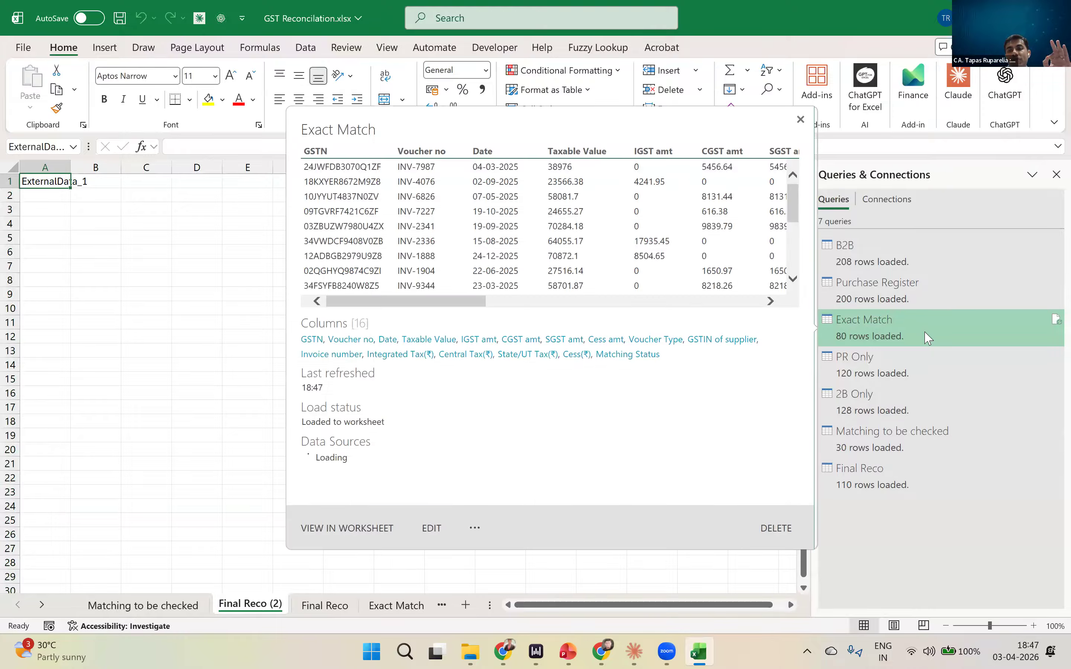
- Open the loaded Final Reco sheet and examine its Matching Status values and column alignment down to the last row
click(302, 312)
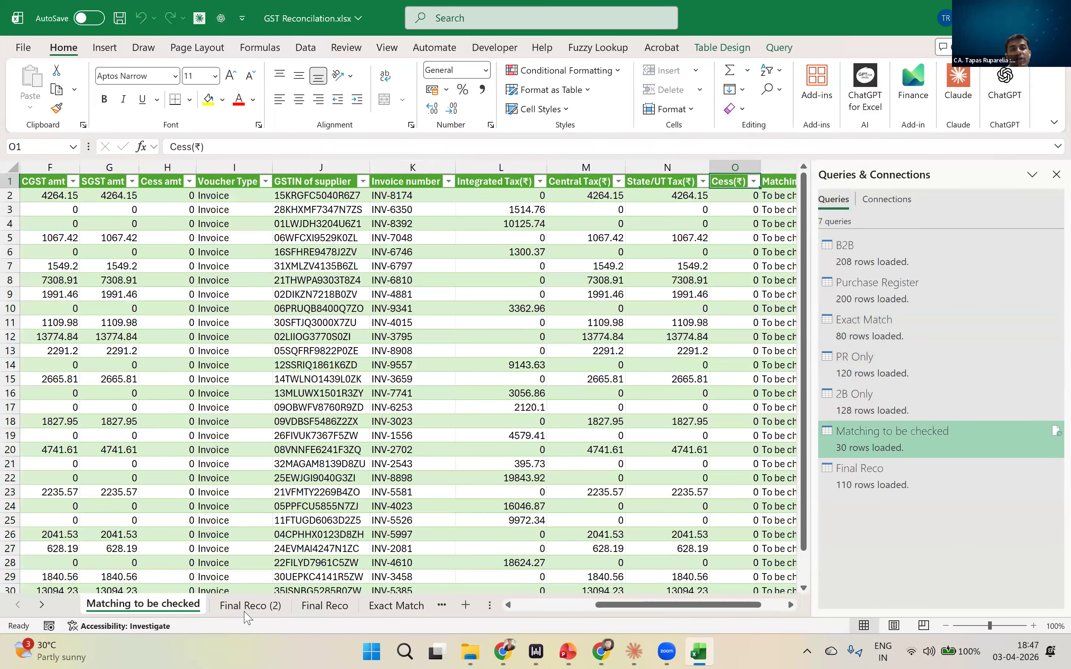
click(240, 607)
click(405, 609)
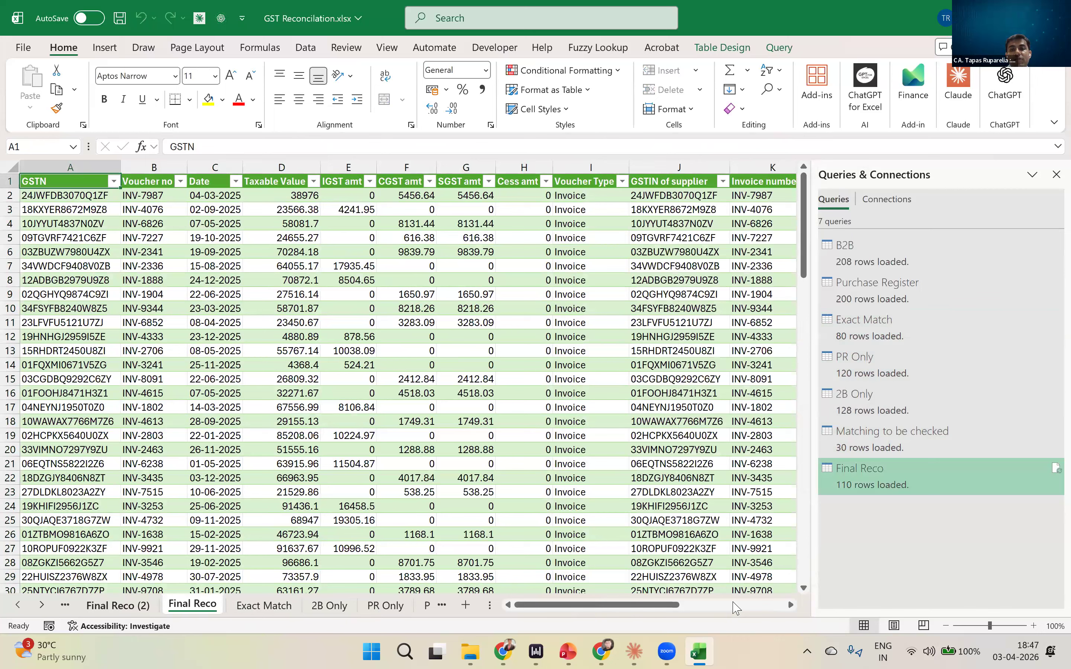
scroll(686, 360, right, 5)
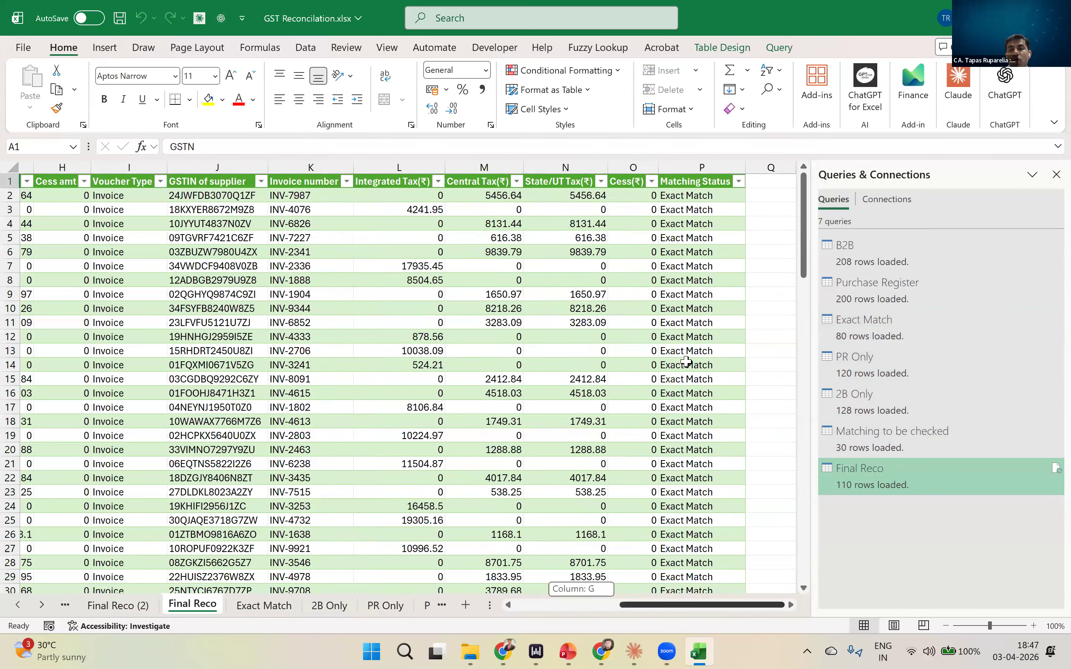
scroll(712, 469, down, 20)
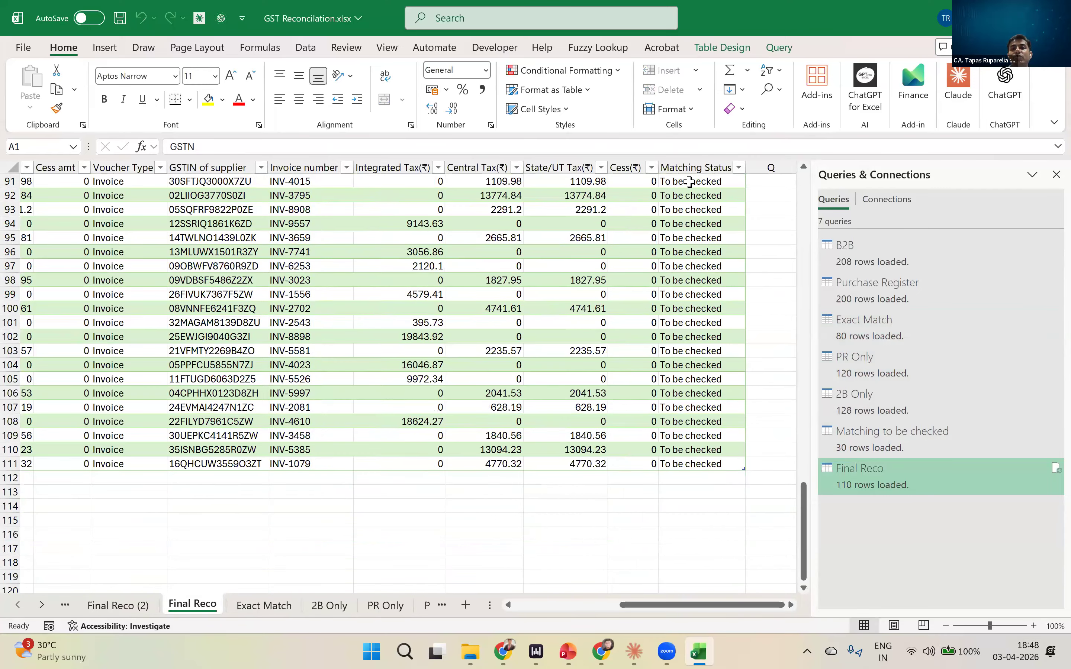
scroll(689, 181, up, 6)
scroll(690, 181, up, 5)
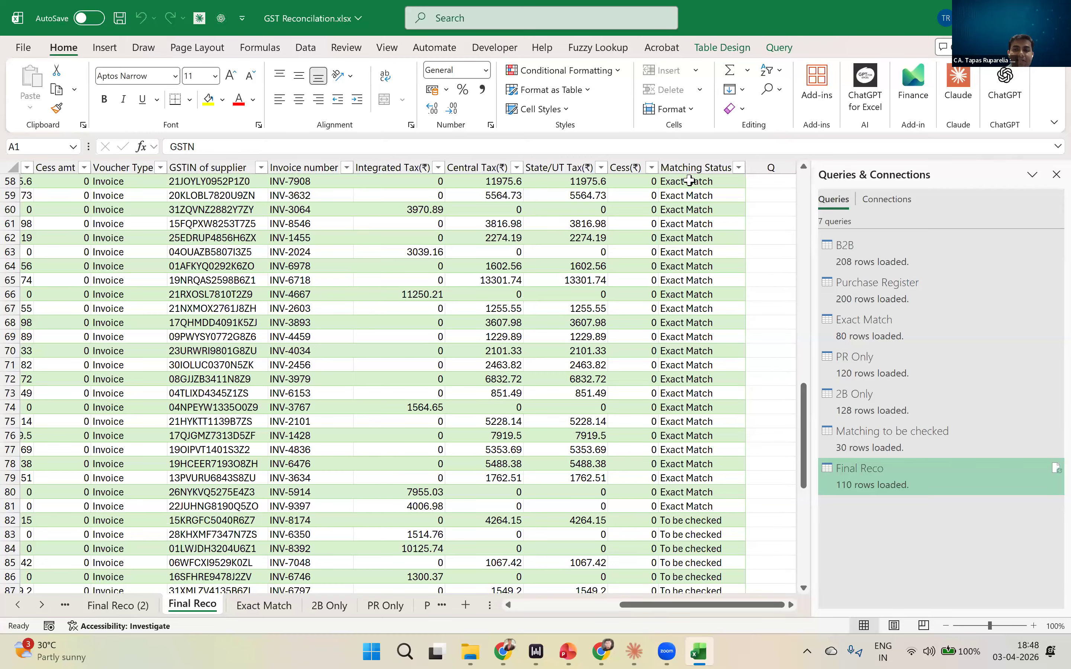
scroll(689, 181, down, 4)
click(720, 363)
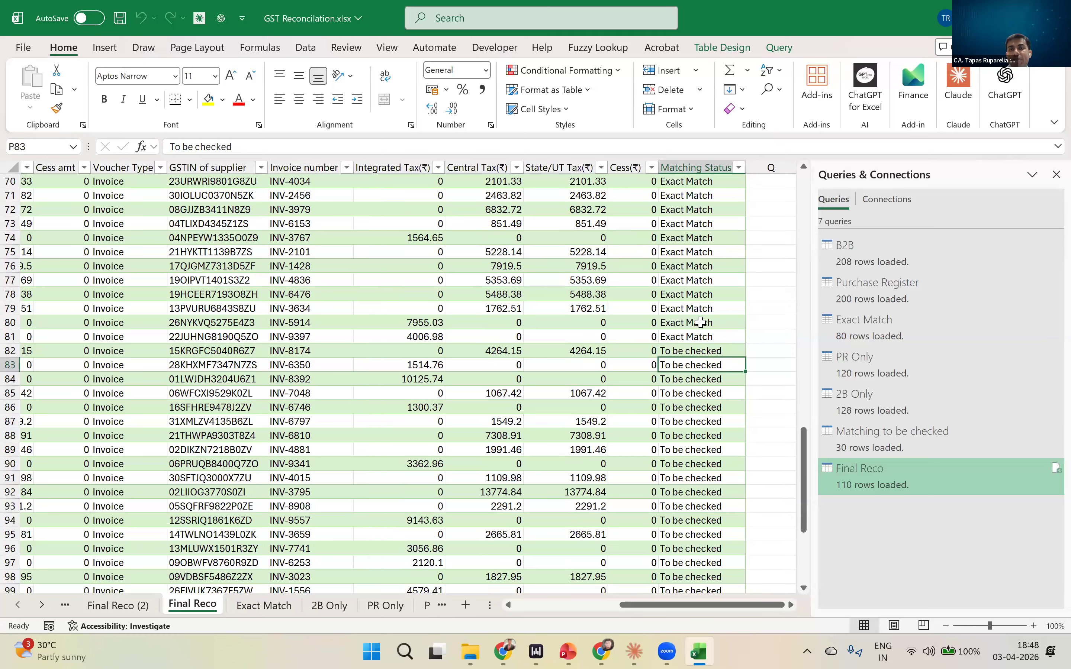
scroll(690, 418, down, 10)
scroll(692, 419, up, 1)
drag(692, 606, 434, 576)
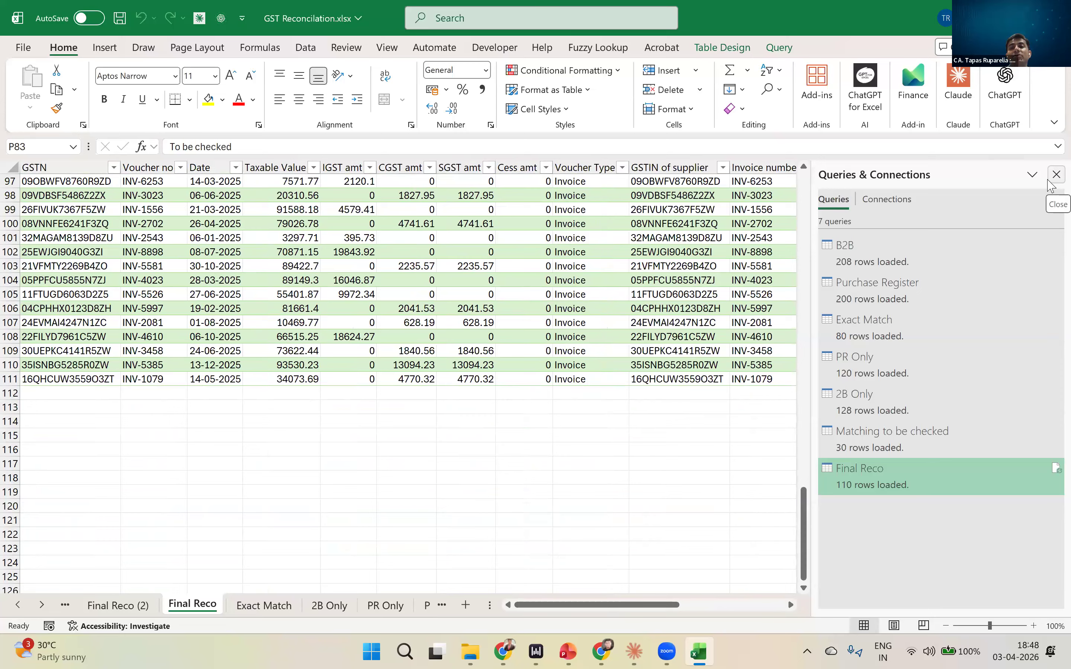
- Close the workbook's list of queries and switch to the Practice Files folder in File Explorer
click(1054, 176)
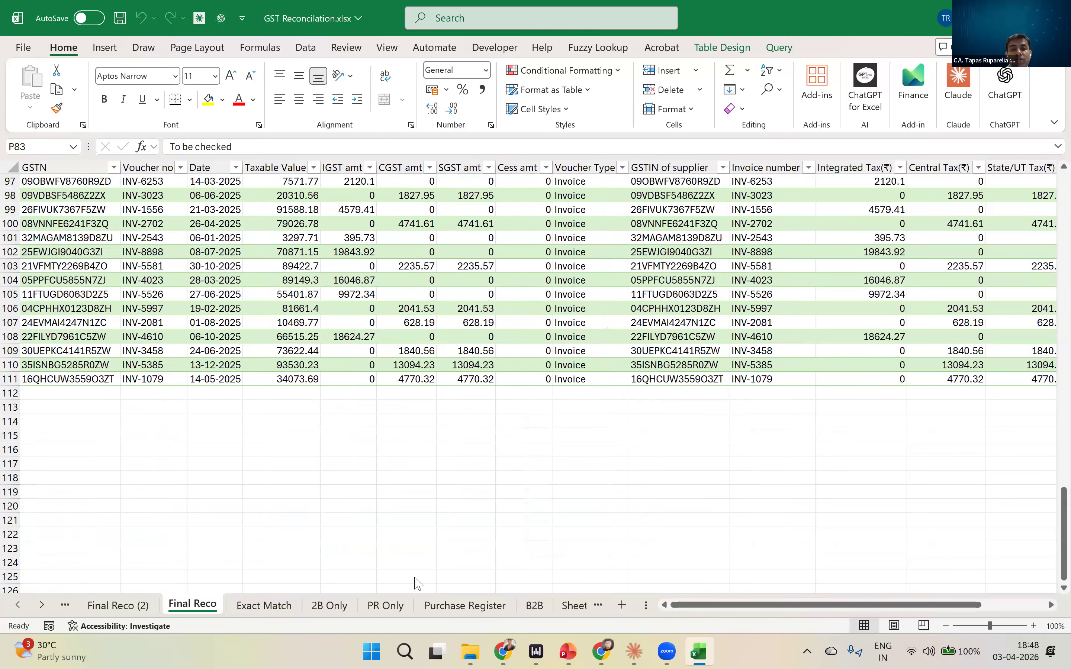
click(470, 651)
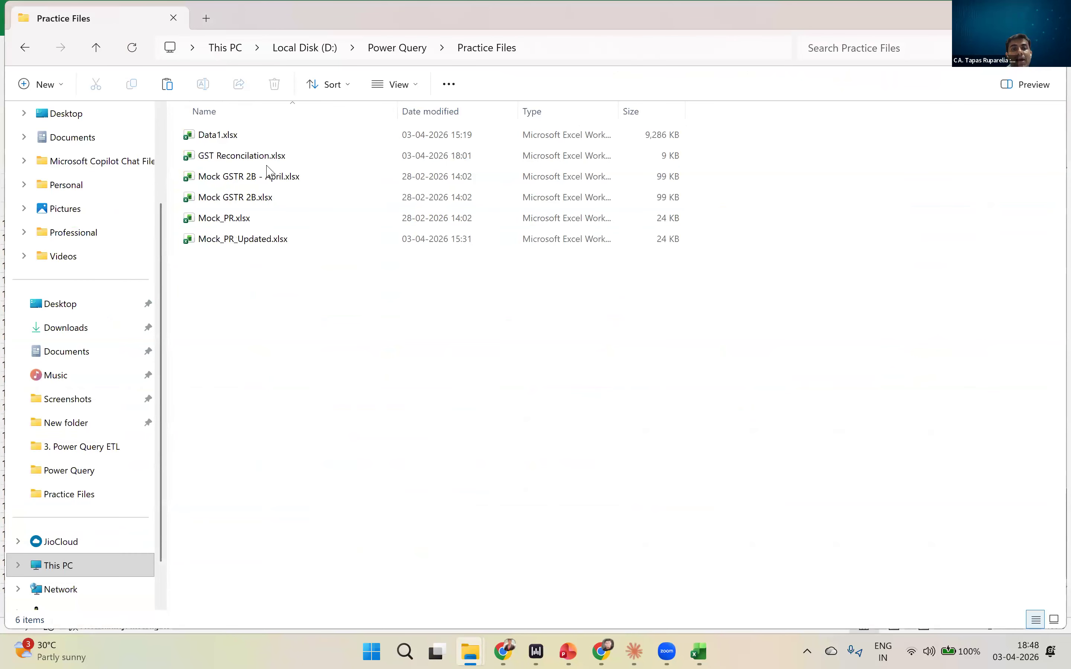
- Select the source files Mock_PR.xlsx and Mock GSTR 2B.xlsx in Practice Files, and switch back to the GST Reconcilation.xlsx workbook in Excel
click(246, 219)
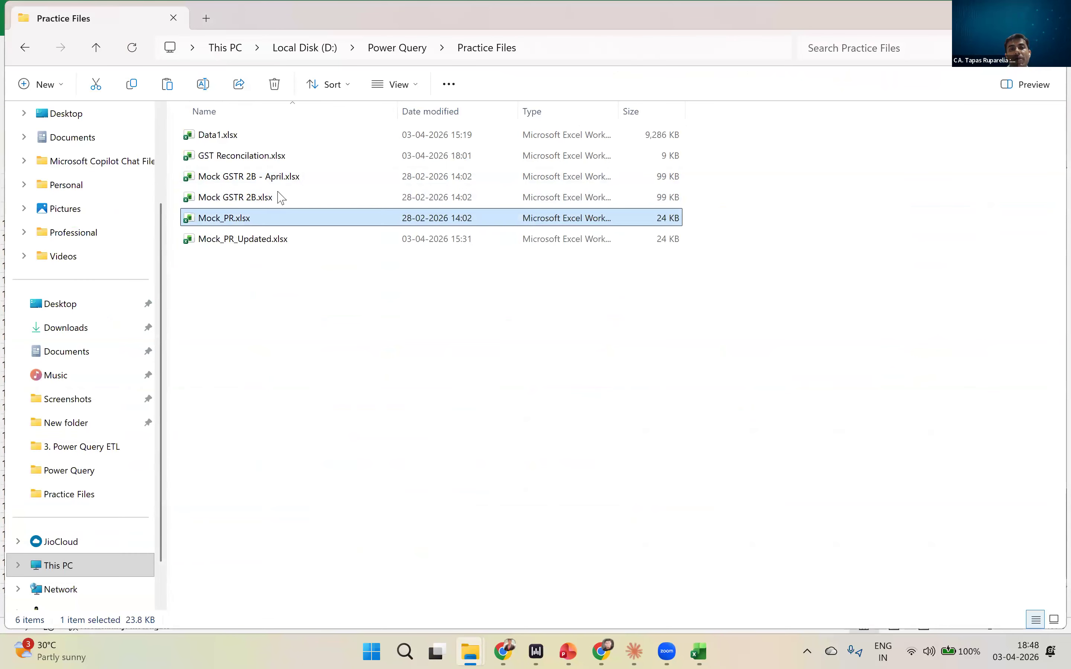
ctrl+click(270, 198)
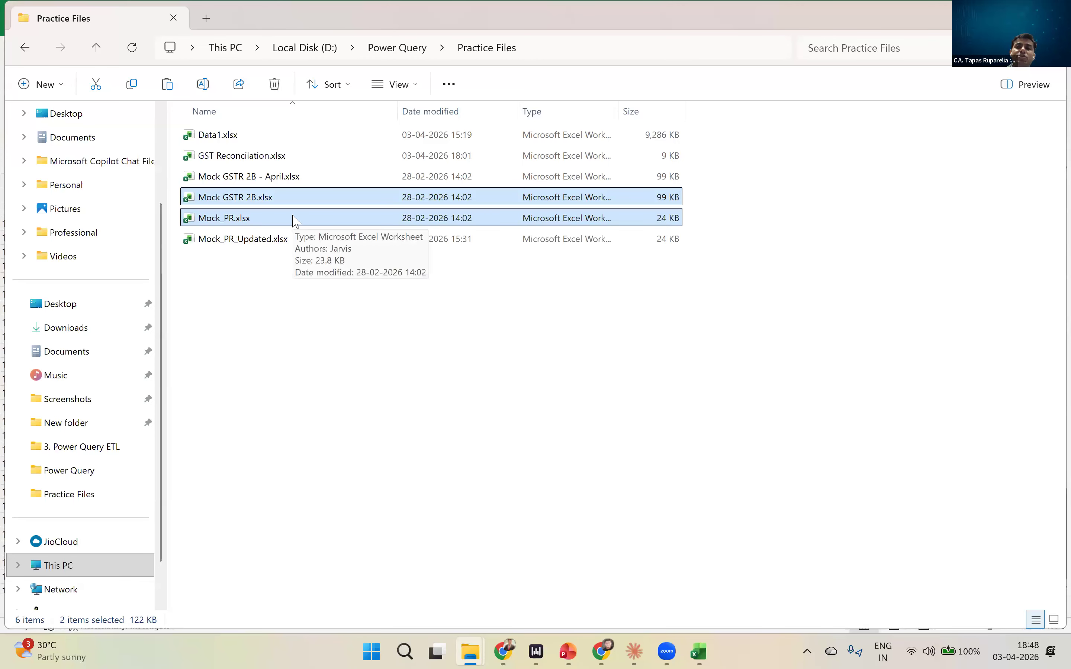
key(alt+Tab)
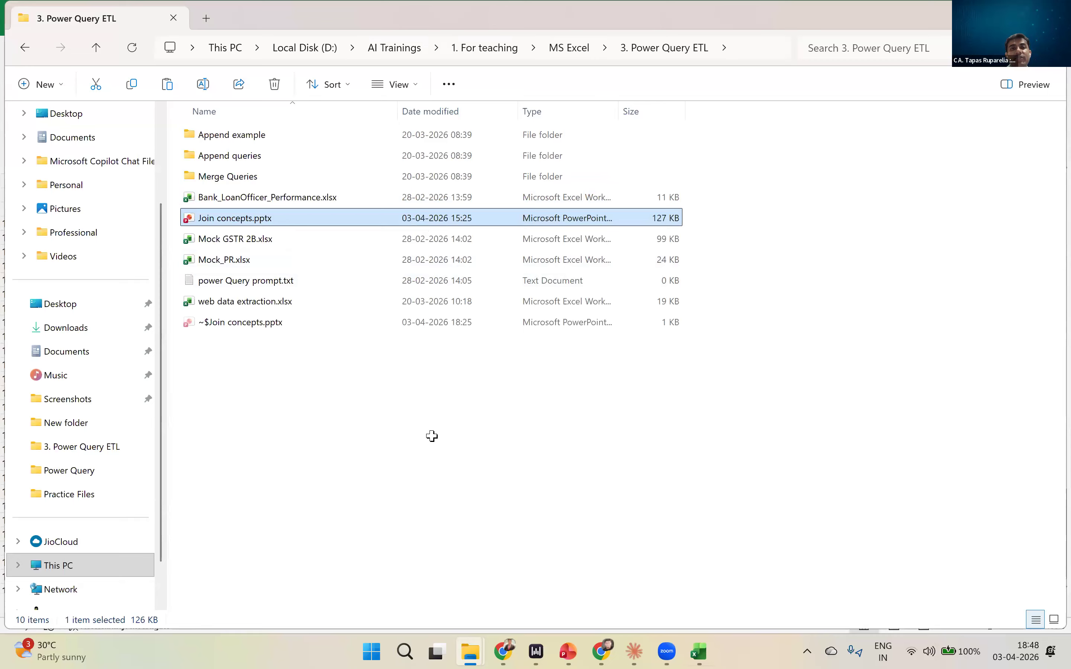
key(alt+Tab)
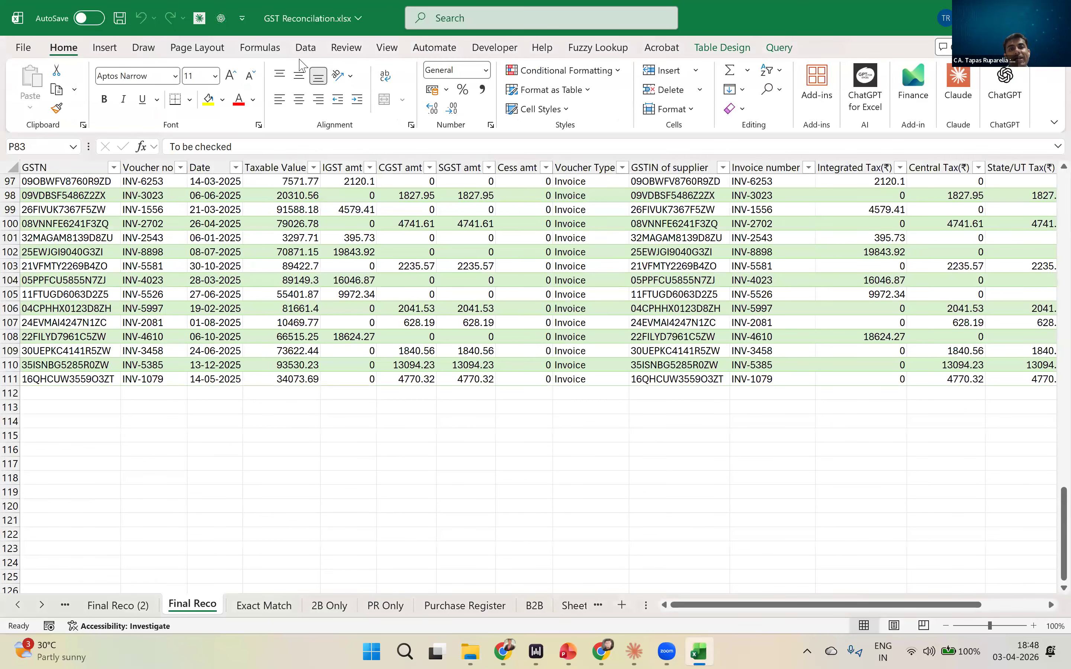
- Refresh all of the workbook's queries and return to the first rows of the Final Reco table
click(406, 435)
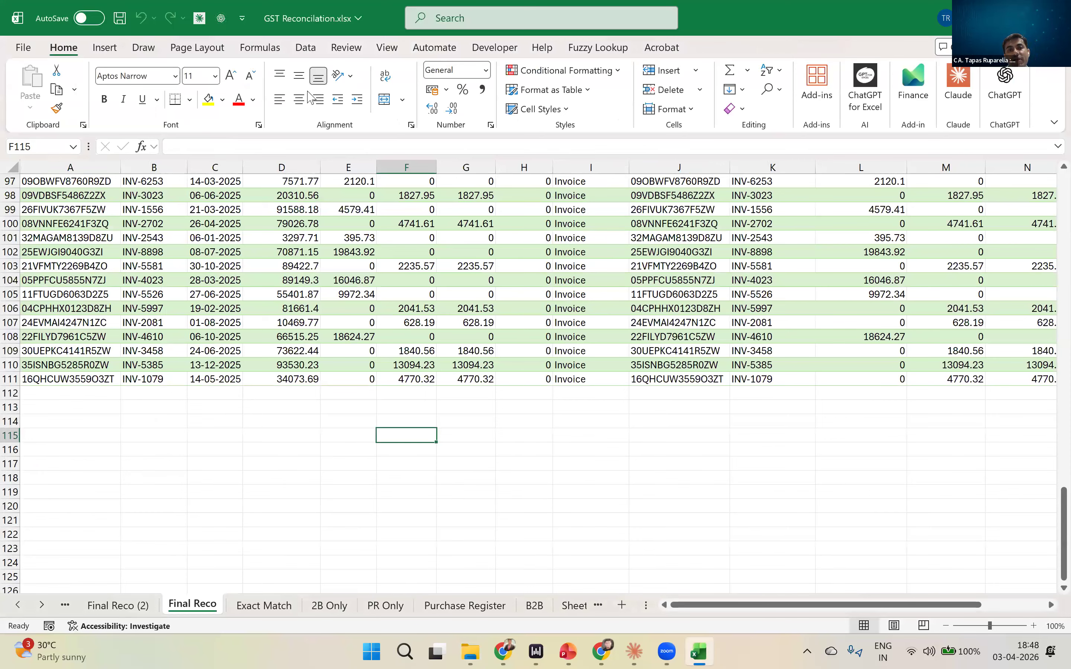
key(alt+a)
click(281, 78)
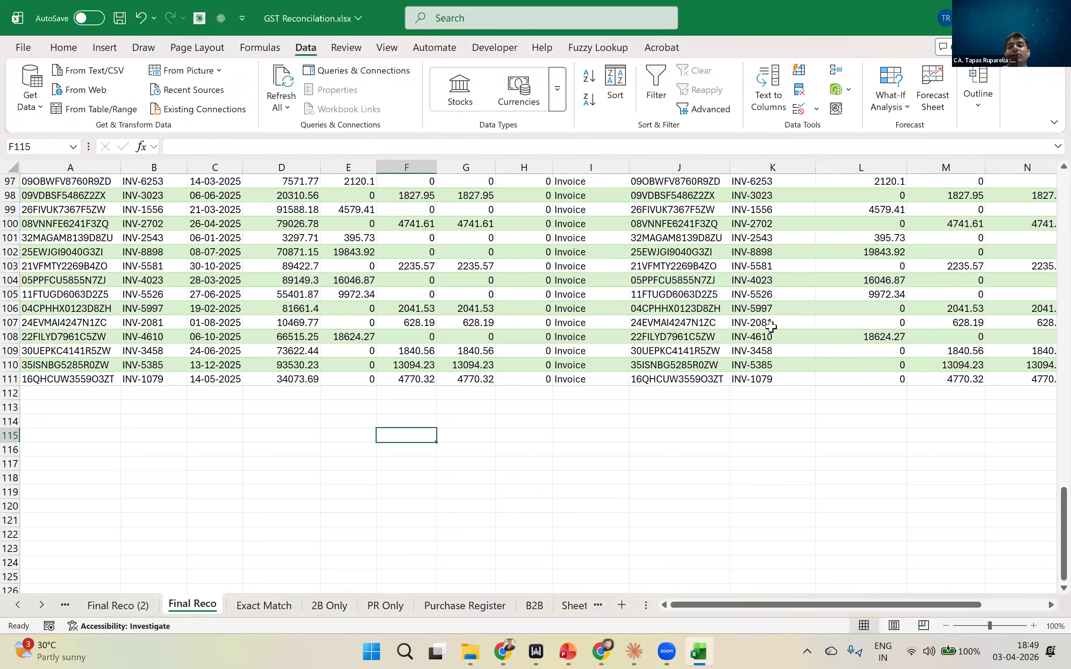
scroll(754, 286, up, 6)
scroll(755, 286, up, 20)
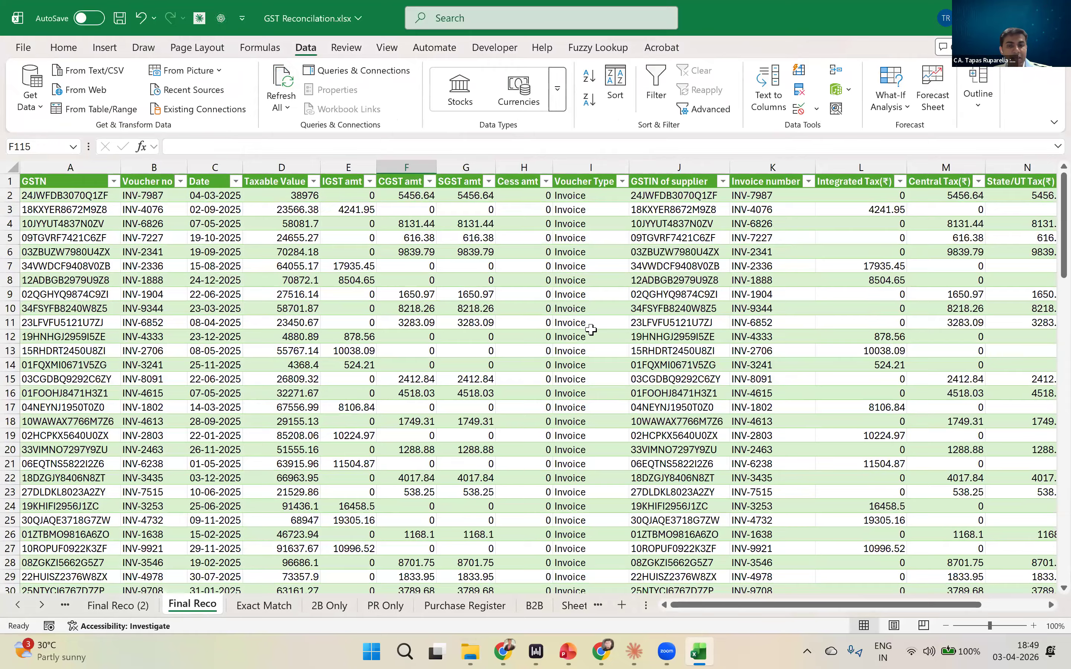
key(alt+Tab)
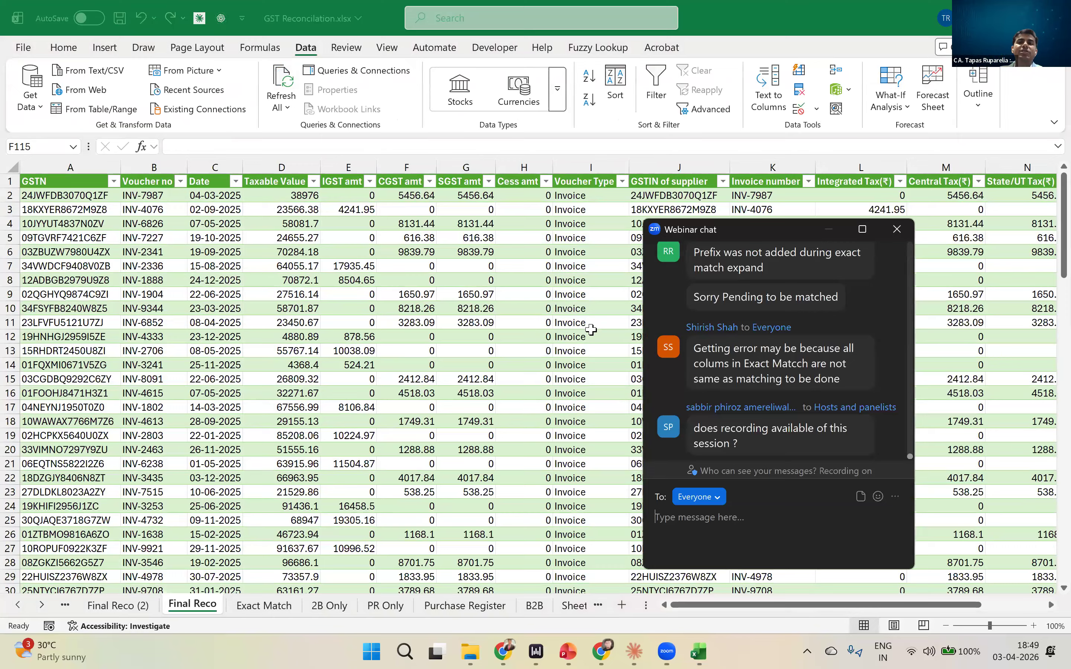
key(alt+Tab)
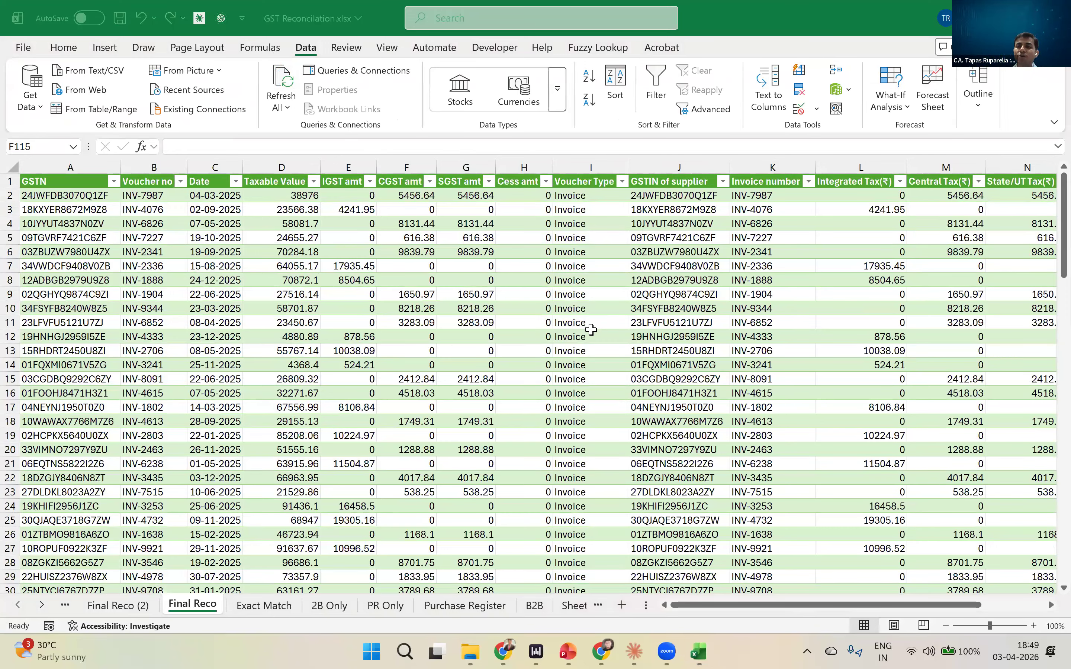
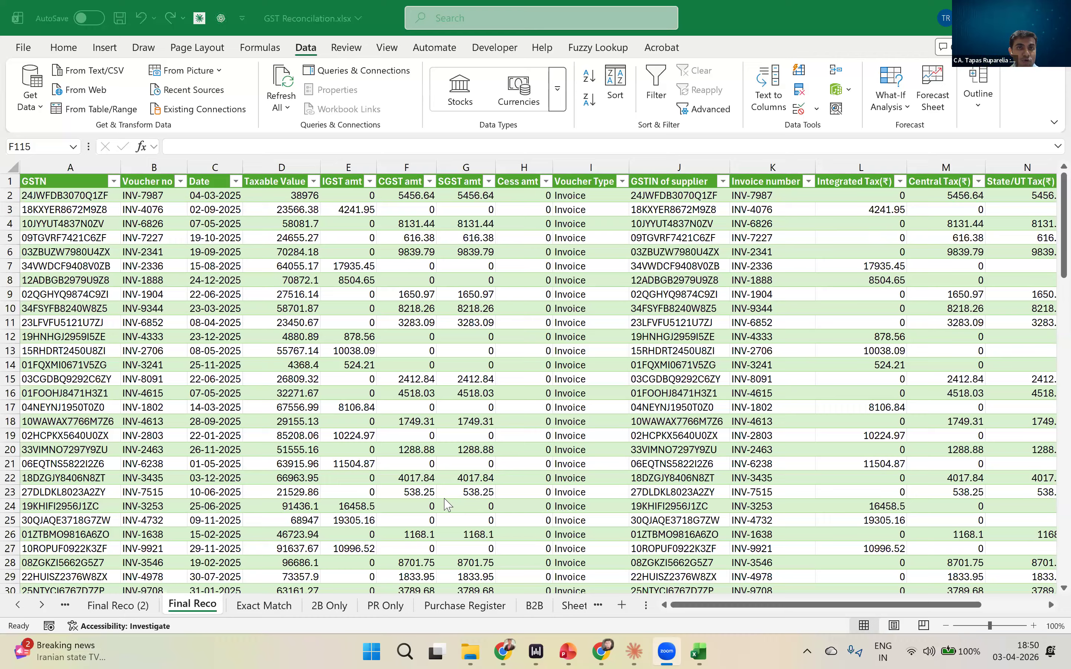
- Change the 2B Only query to connection only, accepting the deletion of its loaded table
click(375, 72)
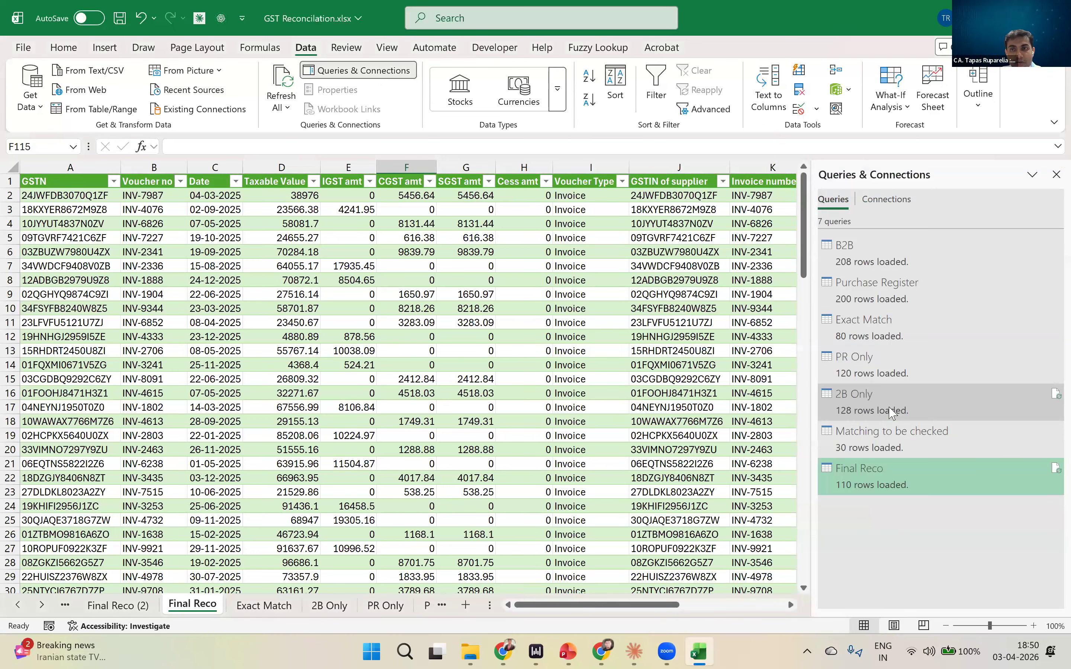
right_click(892, 412)
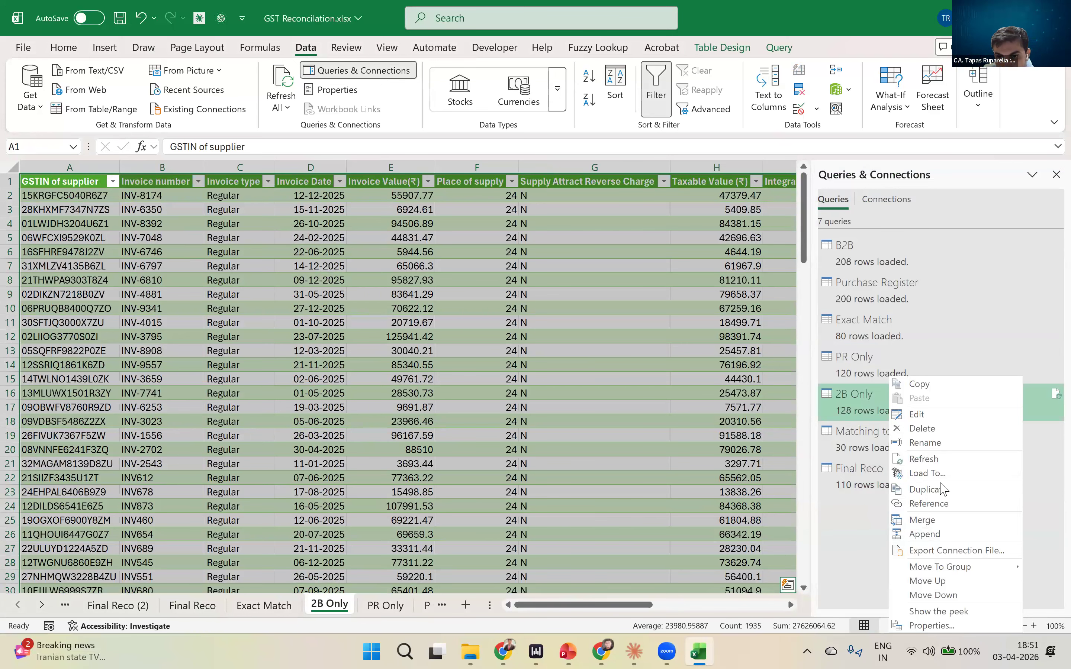
click(939, 472)
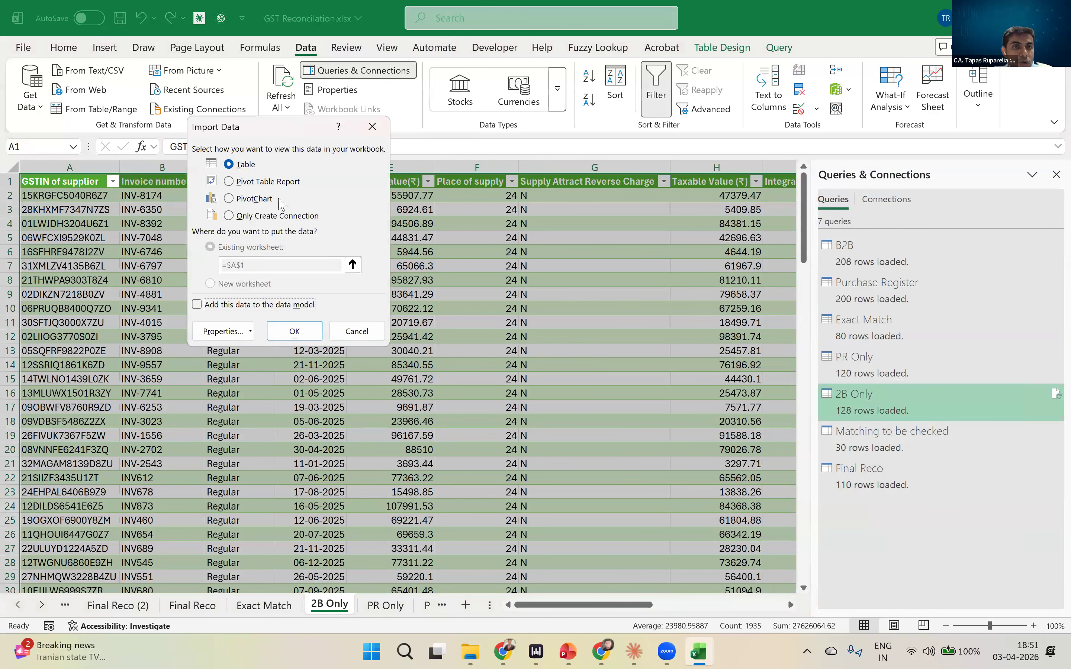
click(239, 216)
click(295, 331)
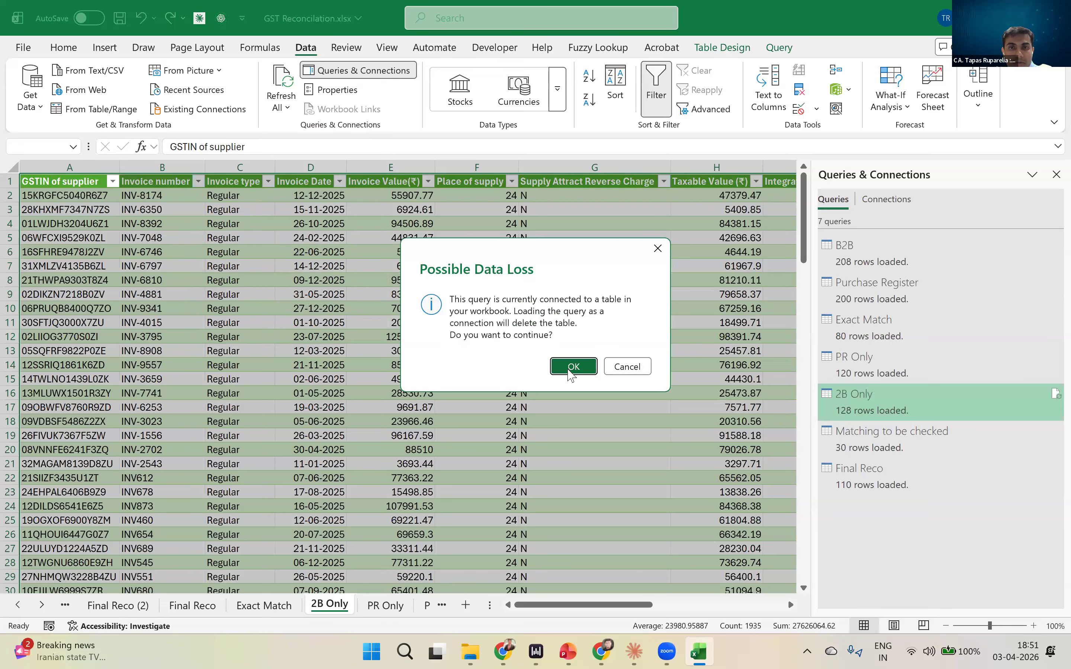
click(573, 366)
- Change the PR Only query to connection only, accepting the deletion of its table, and refresh all queries
right_click(862, 359)
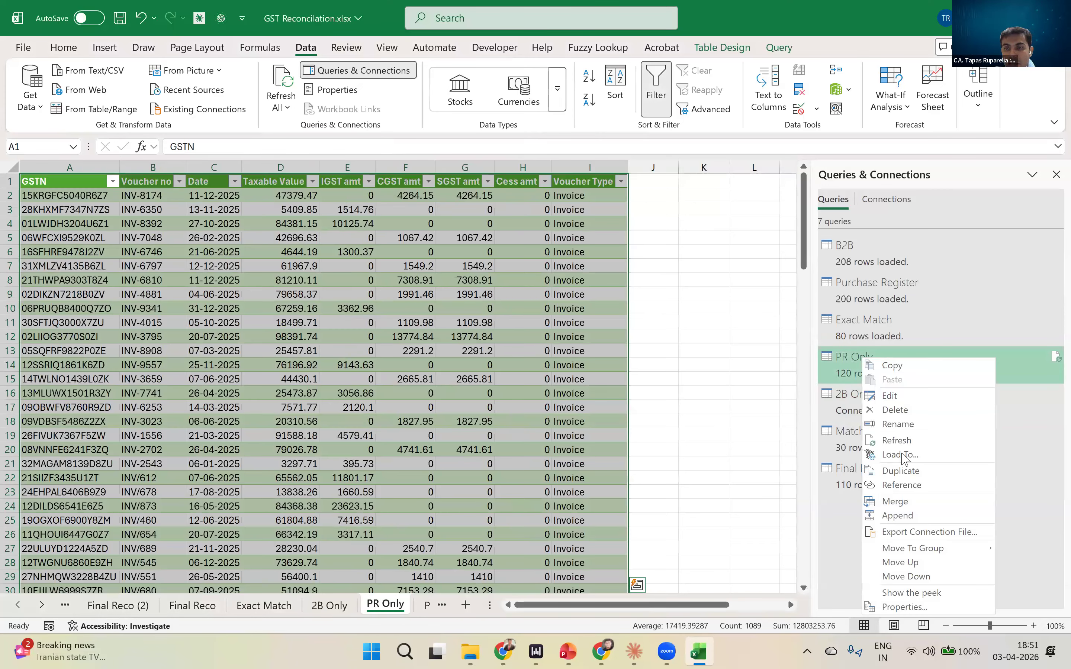
click(903, 453)
click(250, 216)
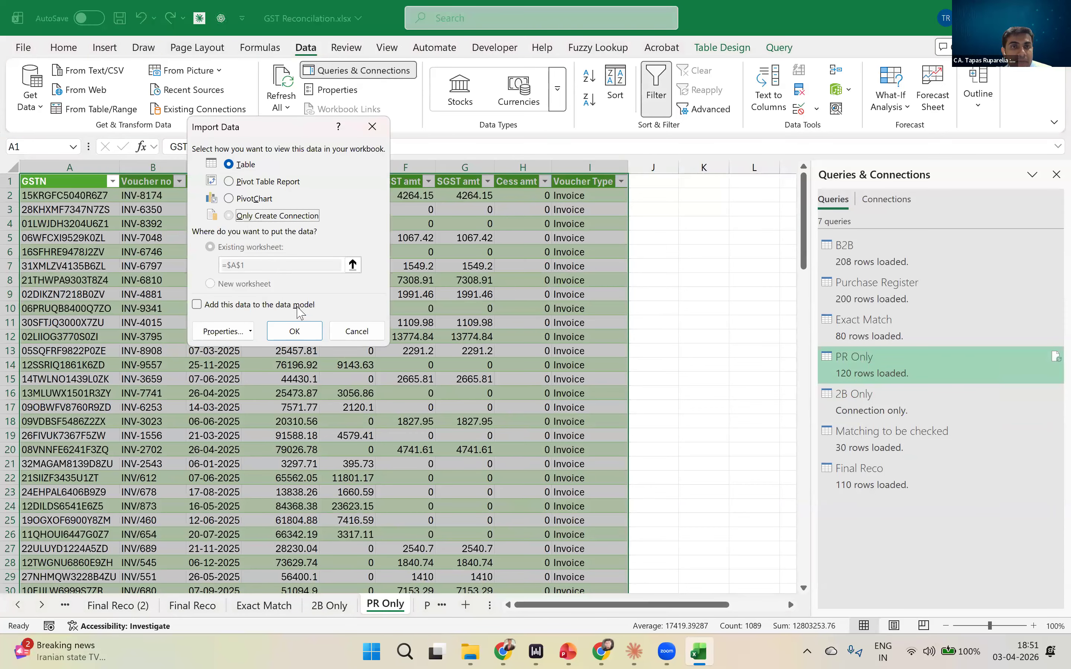
click(294, 331)
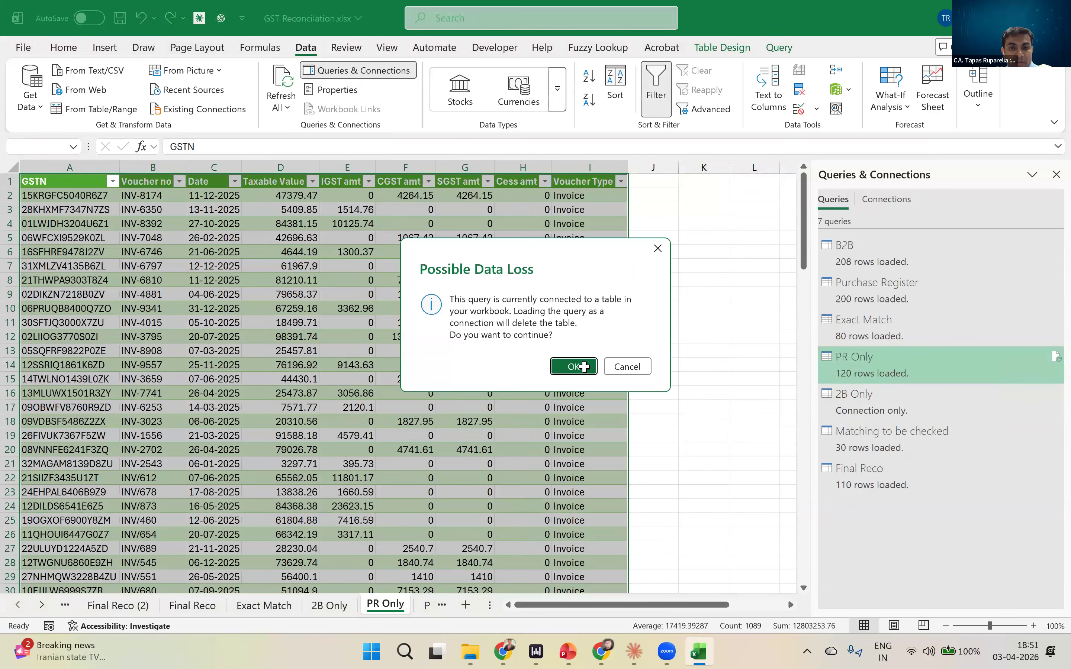
click(574, 366)
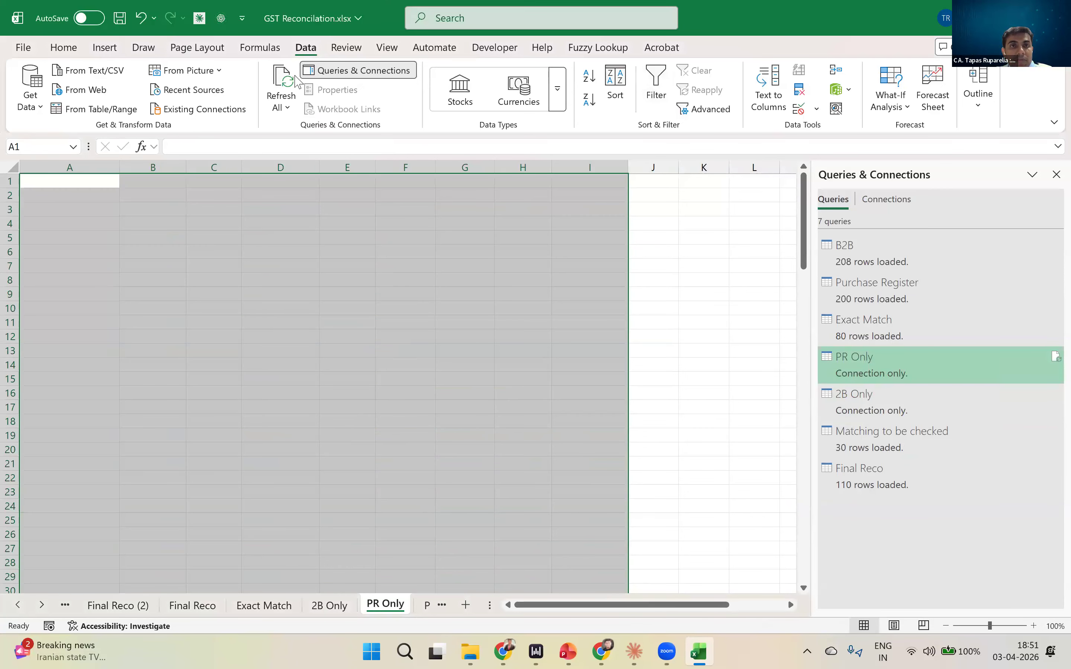
click(282, 80)
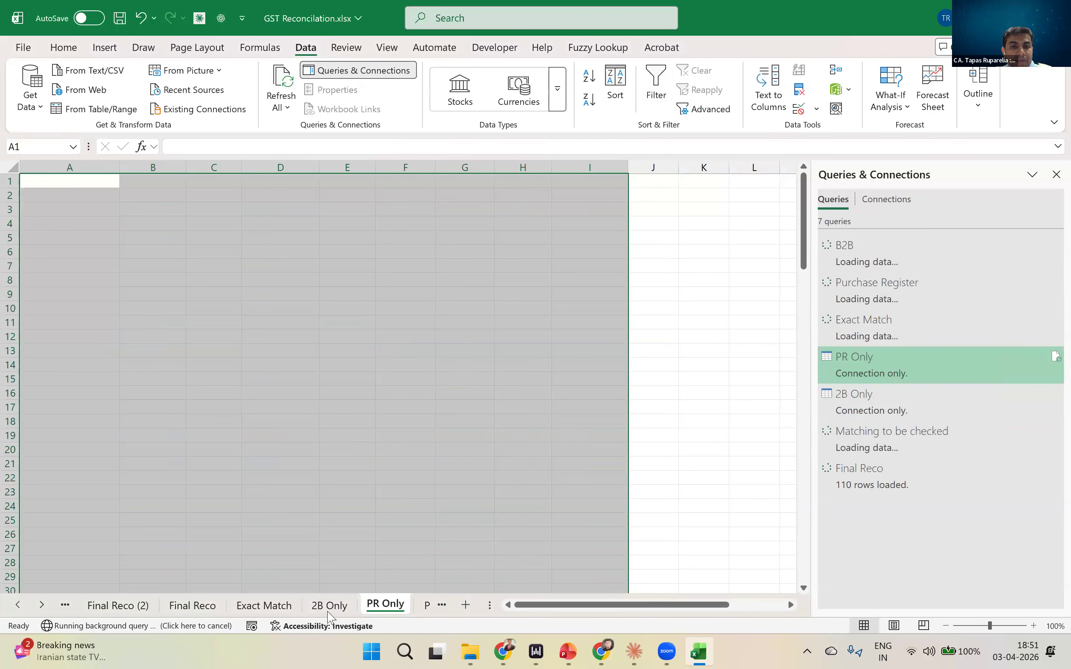
- Delete the emptied 2B Only and PR Only worksheets
right_click(330, 611)
click(561, 622)
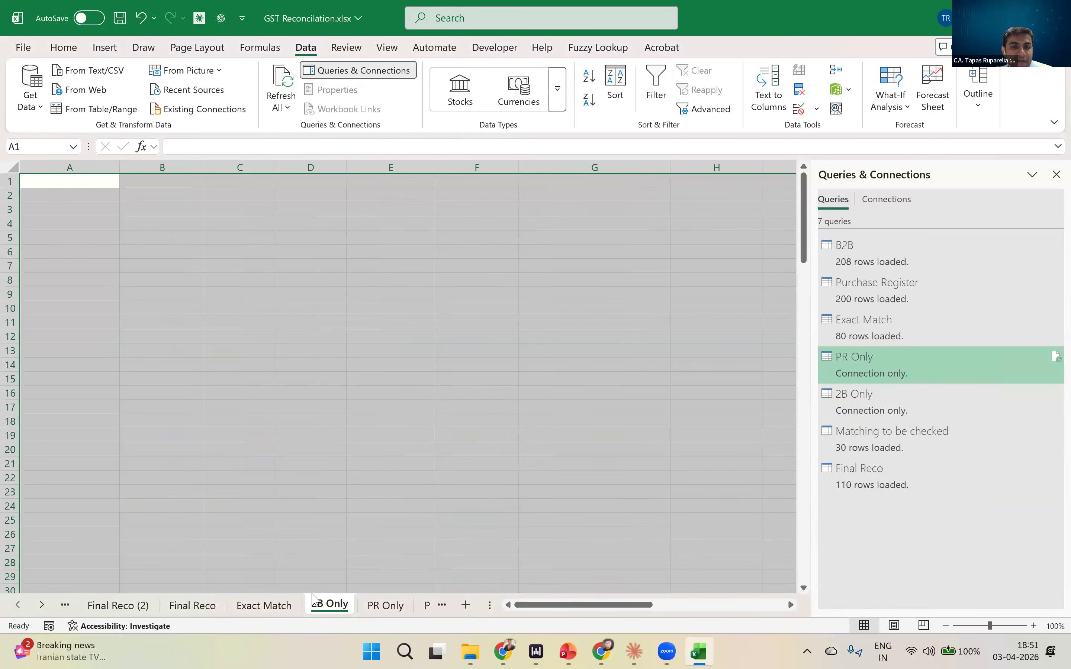
right_click(326, 606)
click(359, 391)
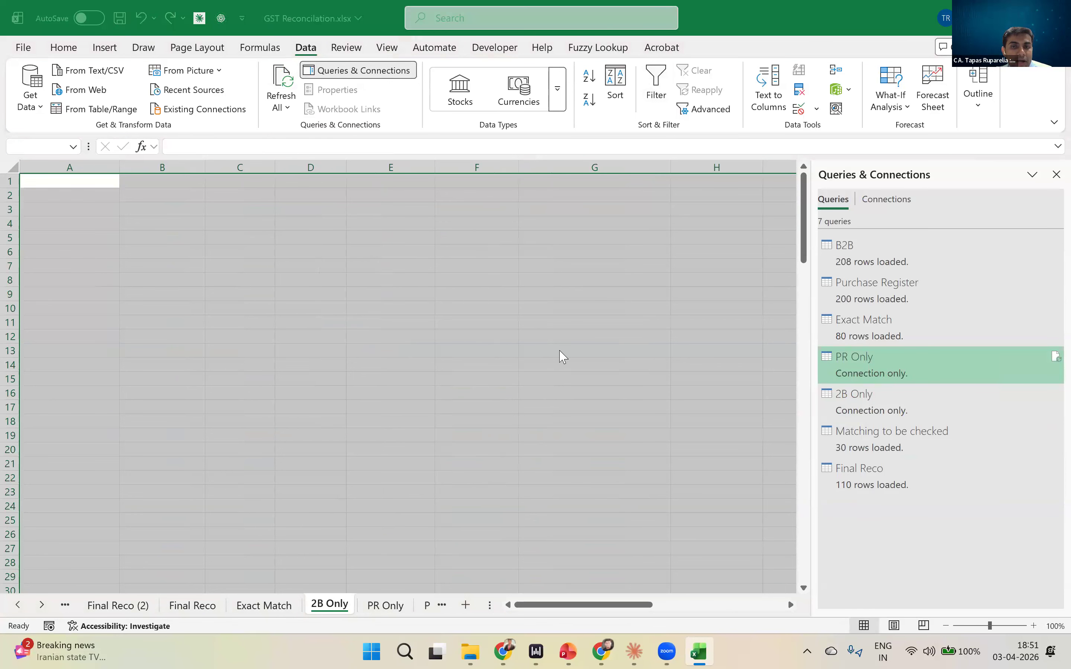
key(Return)
right_click(337, 606)
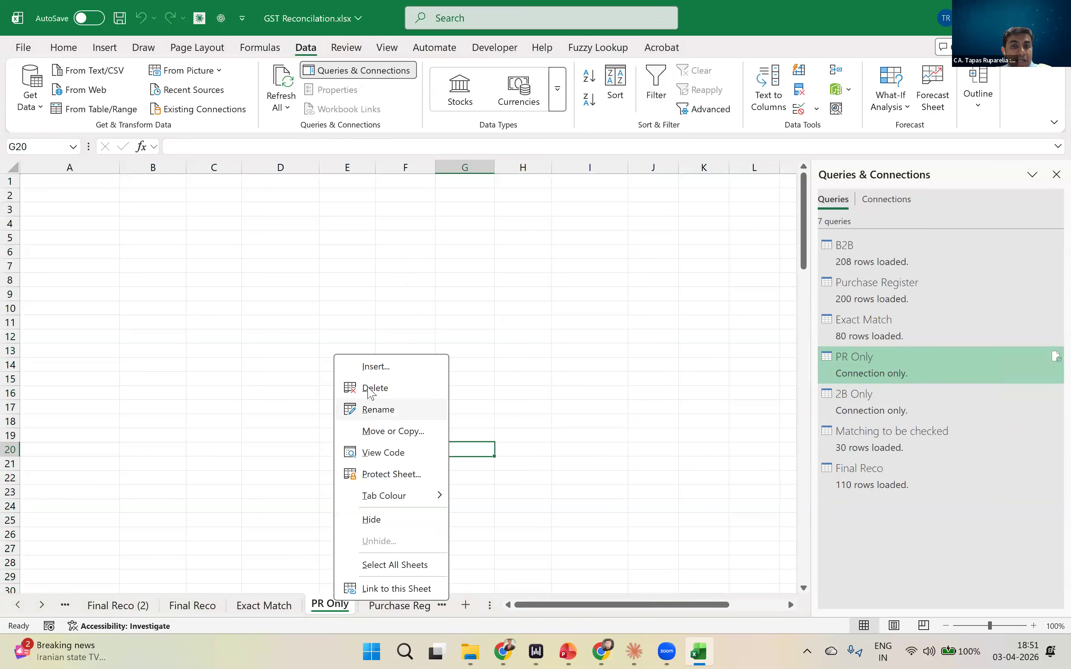
click(375, 388)
click(572, 356)
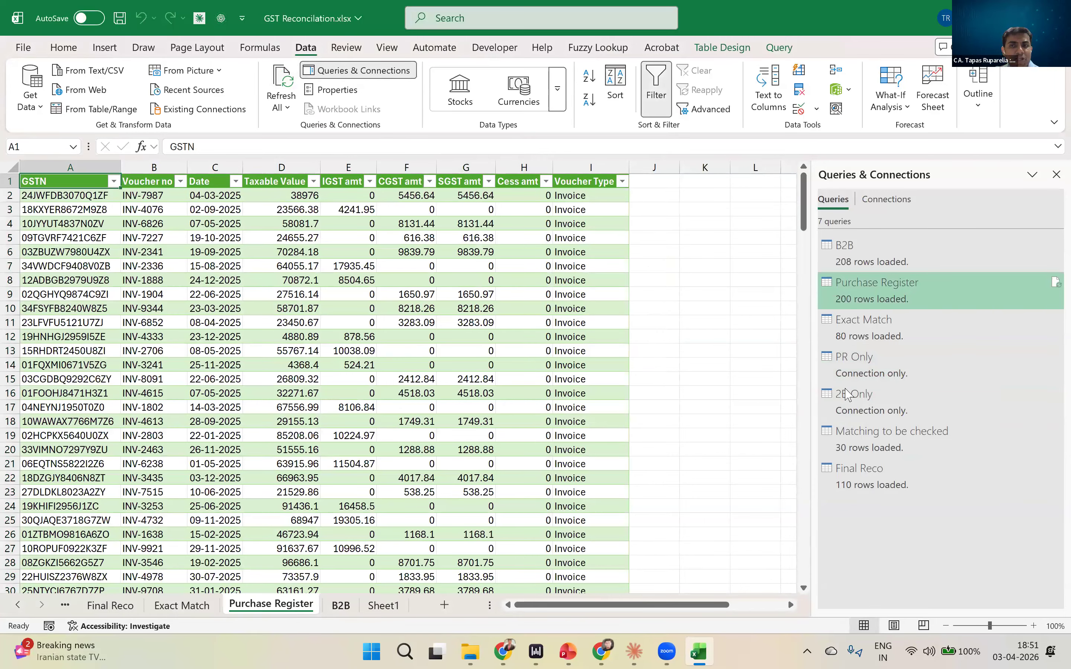
click(249, 566)
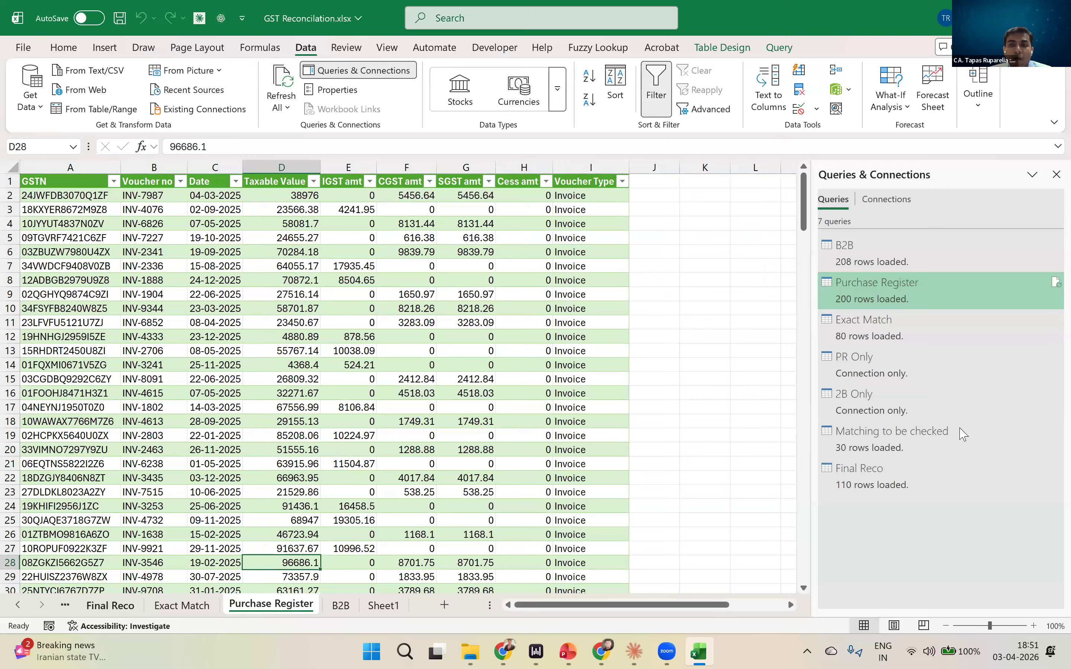
click(912, 474)
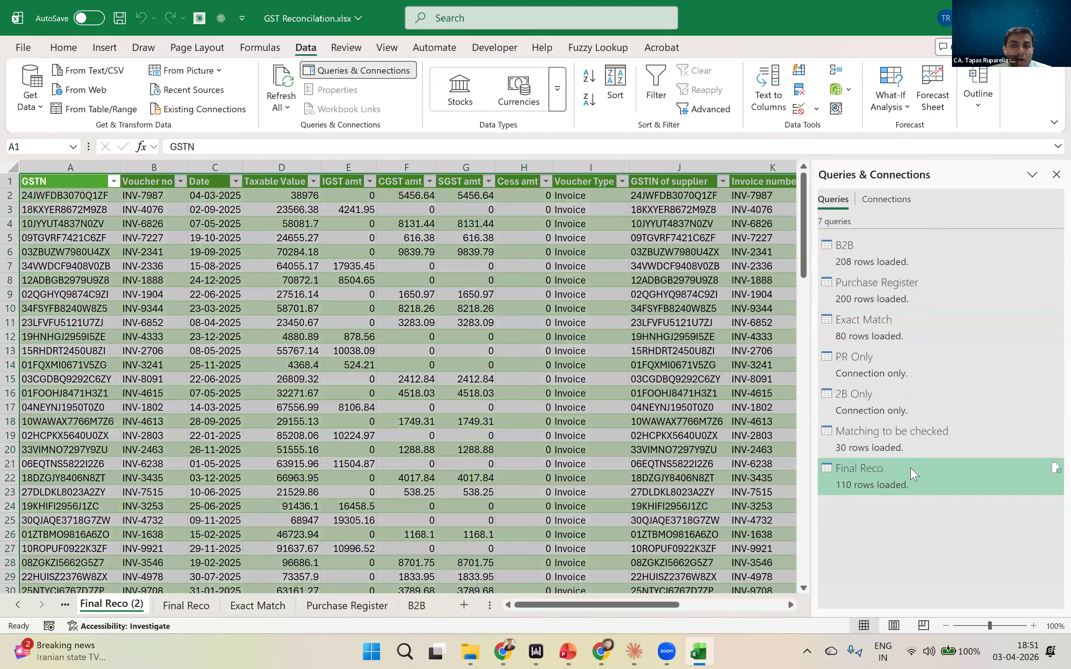
right_click(912, 474)
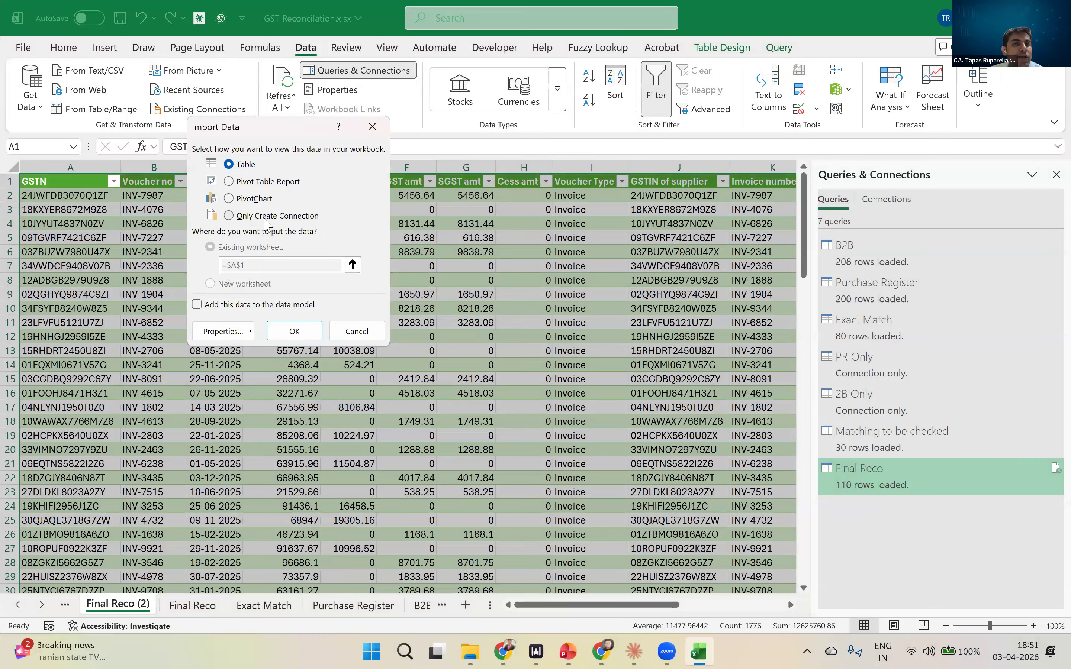
click(265, 216)
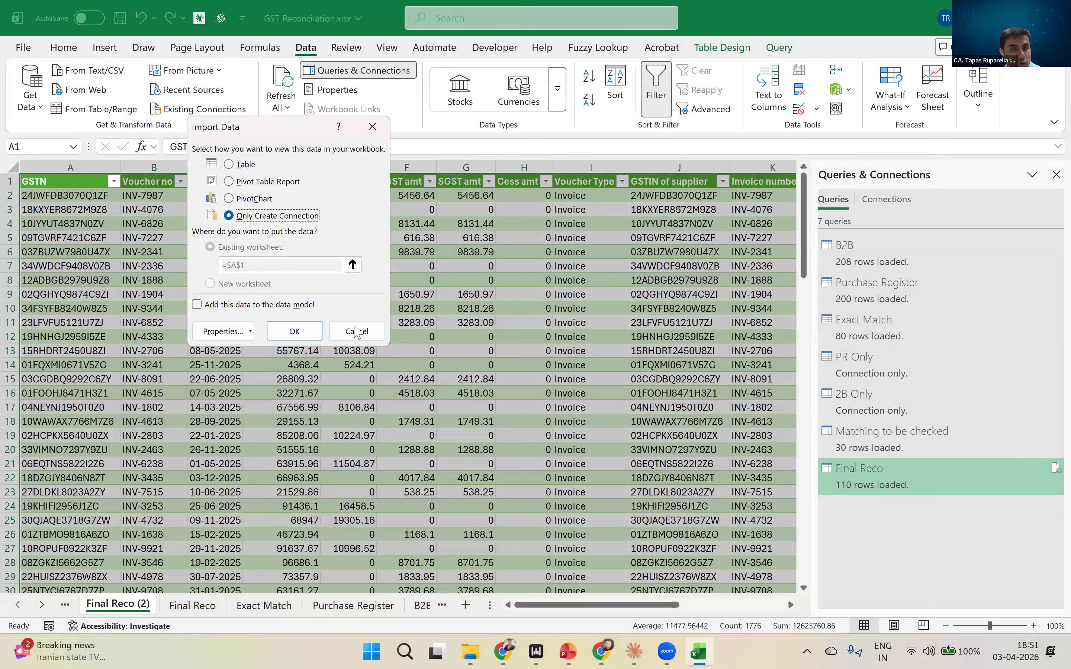
click(357, 332)
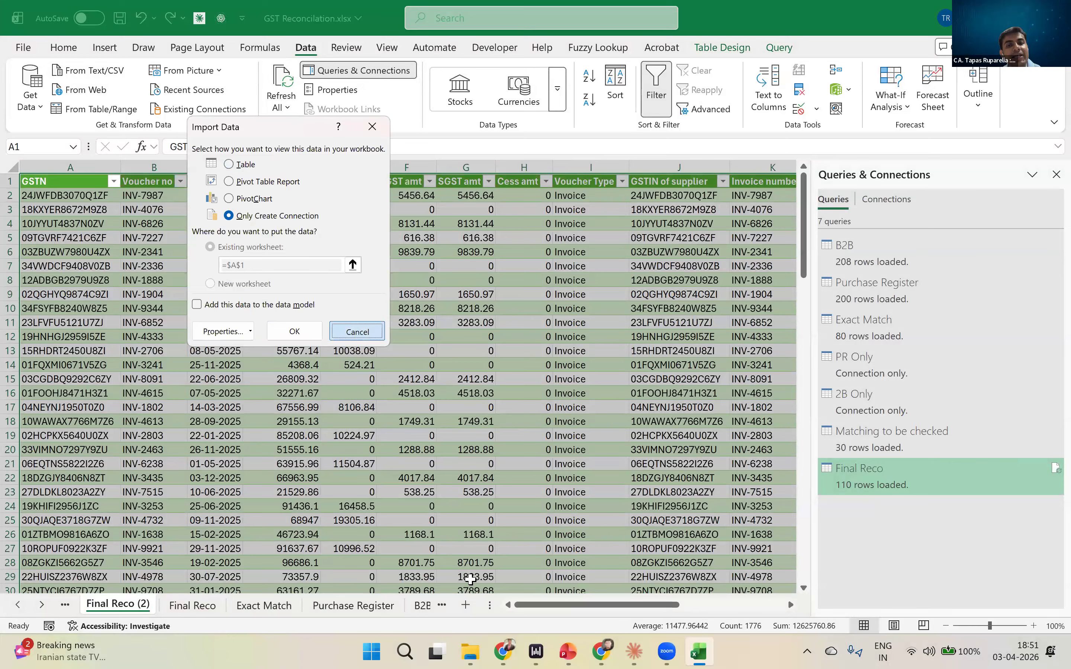
key(Escape)
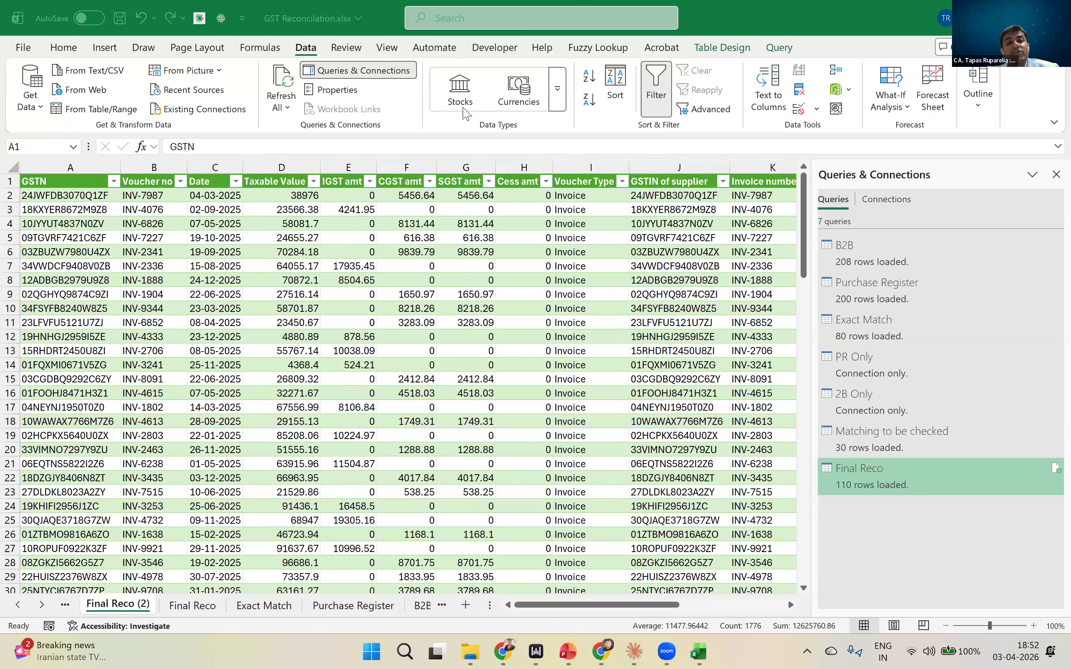
- Show the list of data sources available for importing data into the workbook
click(135, 195)
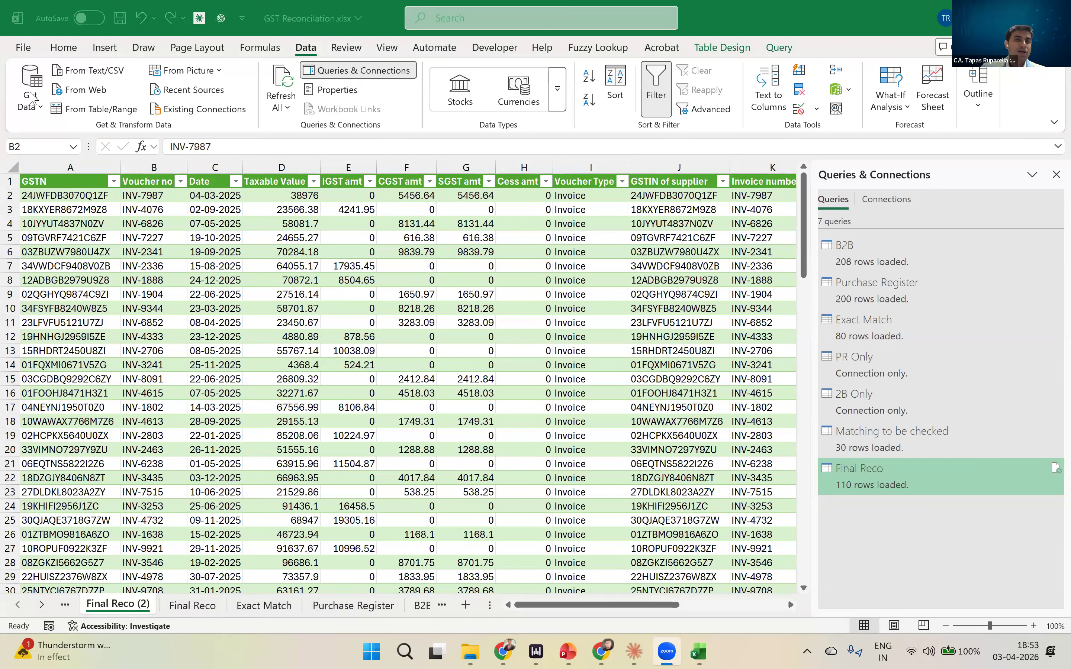
click(38, 119)
click(294, 322)
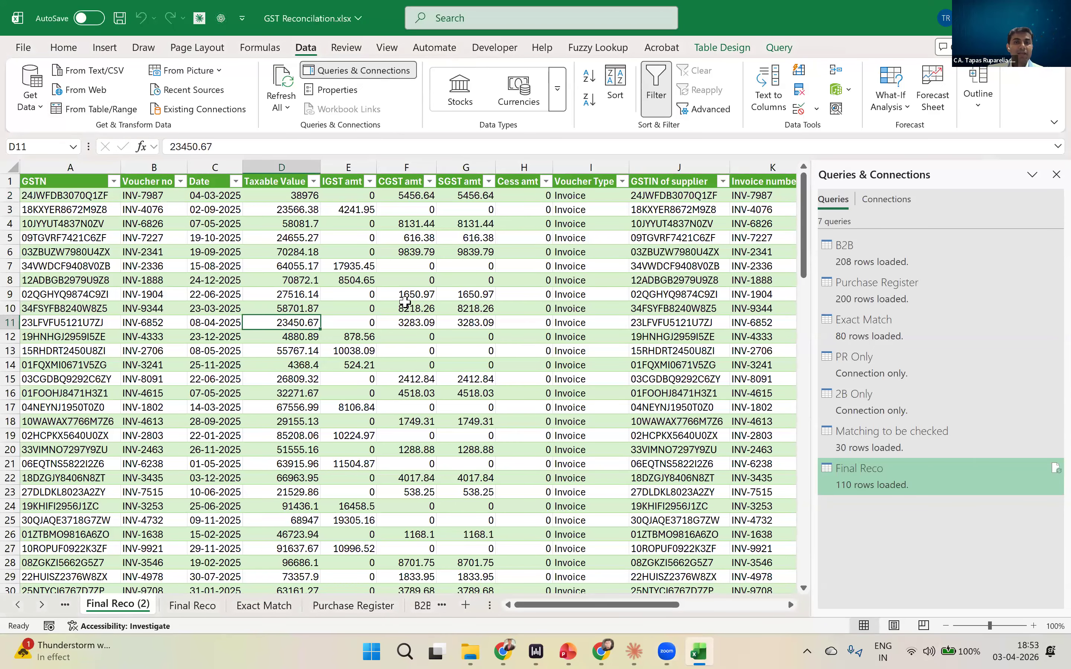
click(610, 325)
click(28, 97)
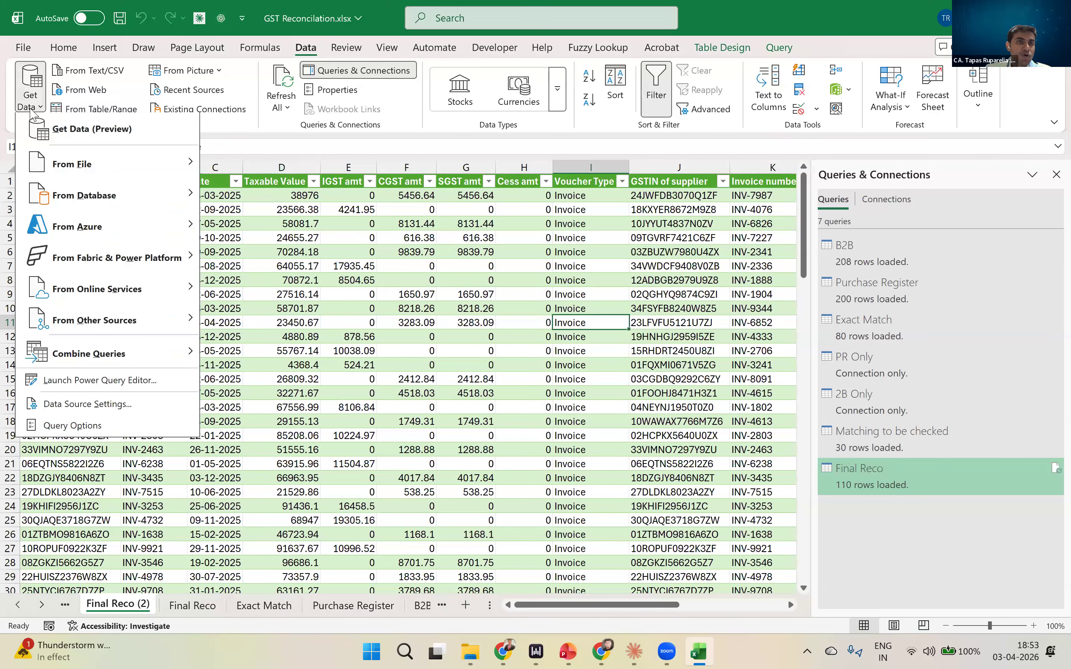
- Switch to Chrome and open a new browser tab
click(503, 651)
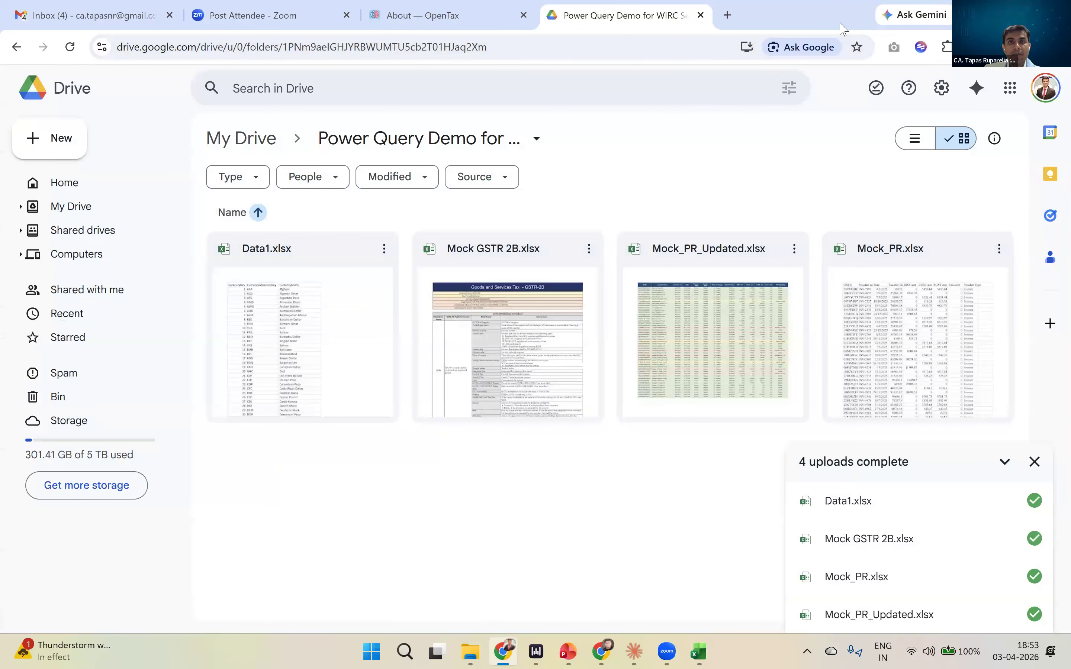
click(727, 21)
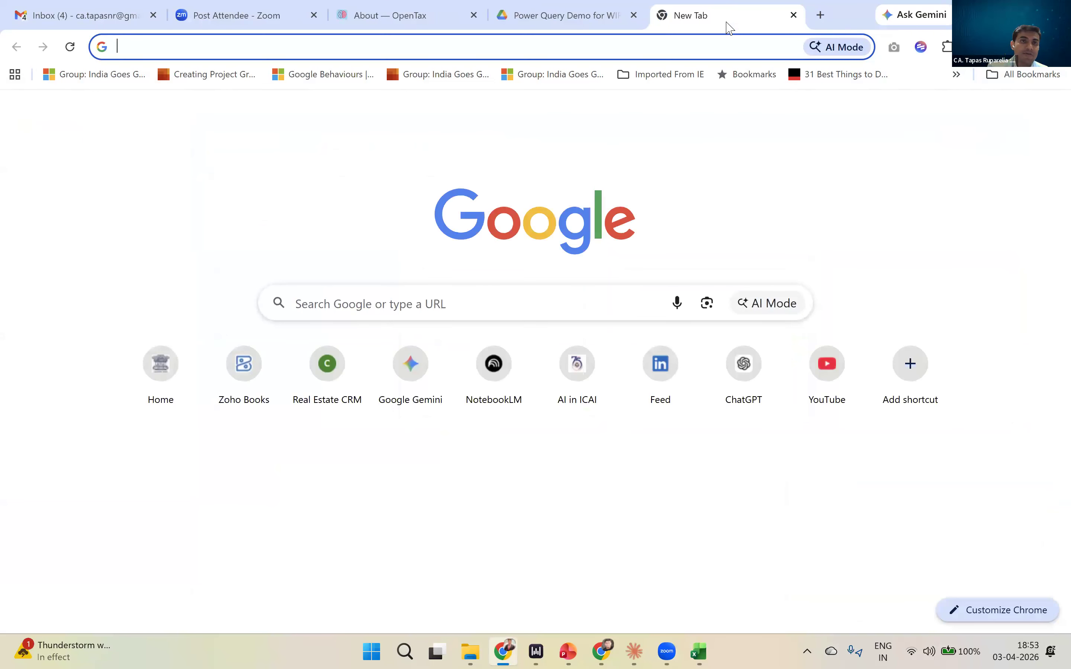
text(gst)
key(Right)
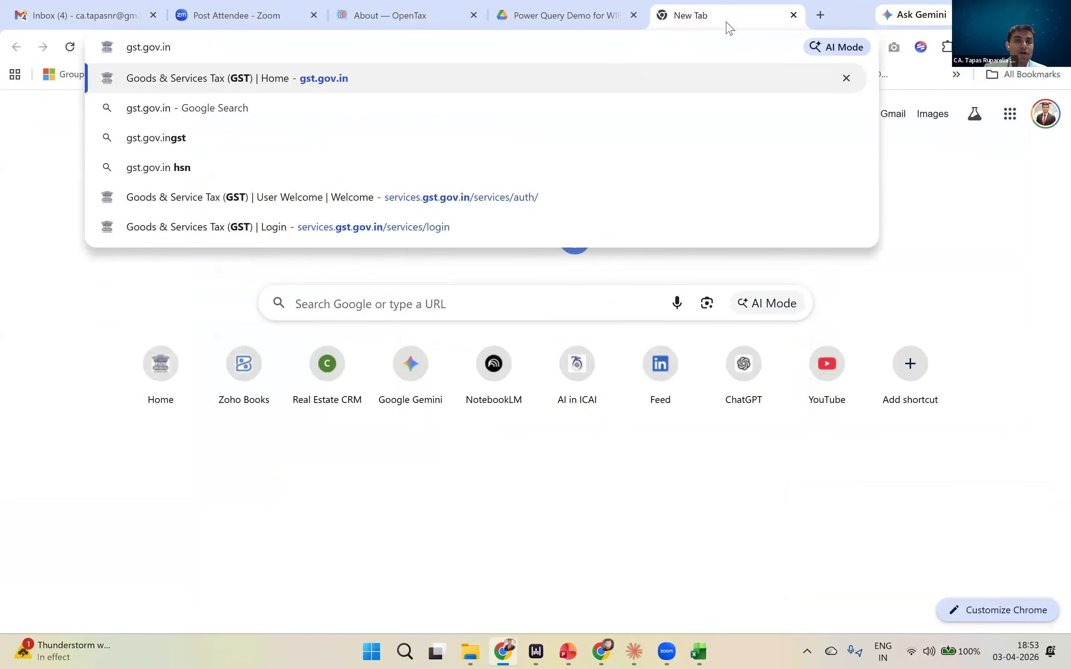
key(BackSpace)
key(BackSpace)
key(BackSpace)
key(BackSpace)
key(BackSpace)
key(BackSpace)
key(BackSpace)
key(BackSpace)
key(BackSpace)
key(BackSpace)
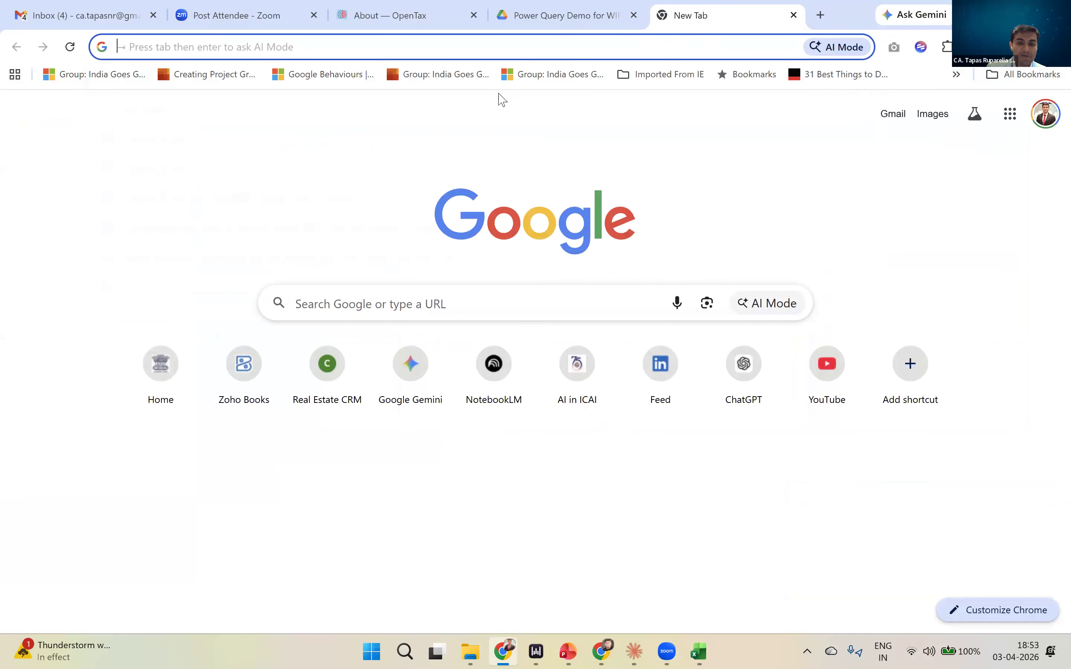
- Look up "gst council" and open the suggested CGST Circulars page at gstcouncil.gov.in/cgst-circulars
text(gst council)
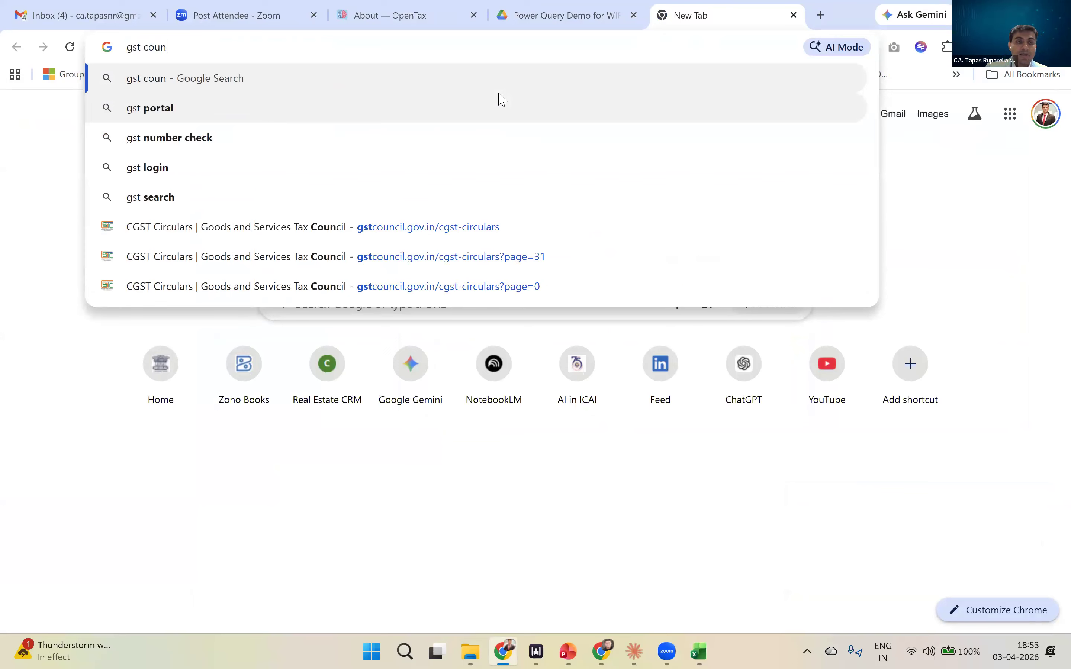
key(Down)
key(Down)
key(Down)
key(Down)
key(Down)
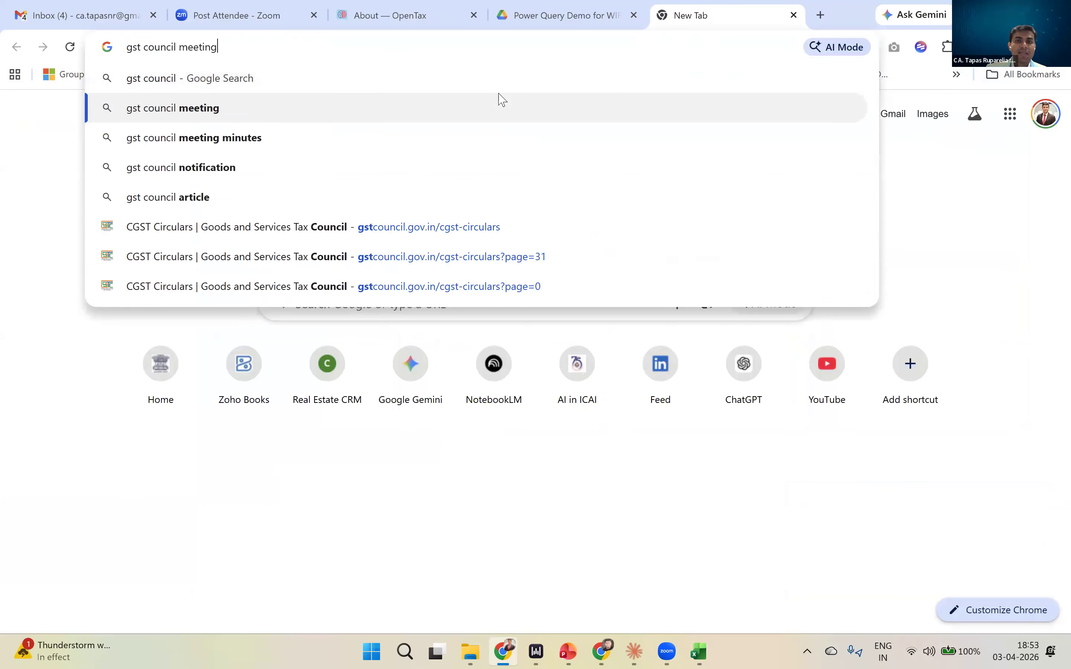
key(Return)
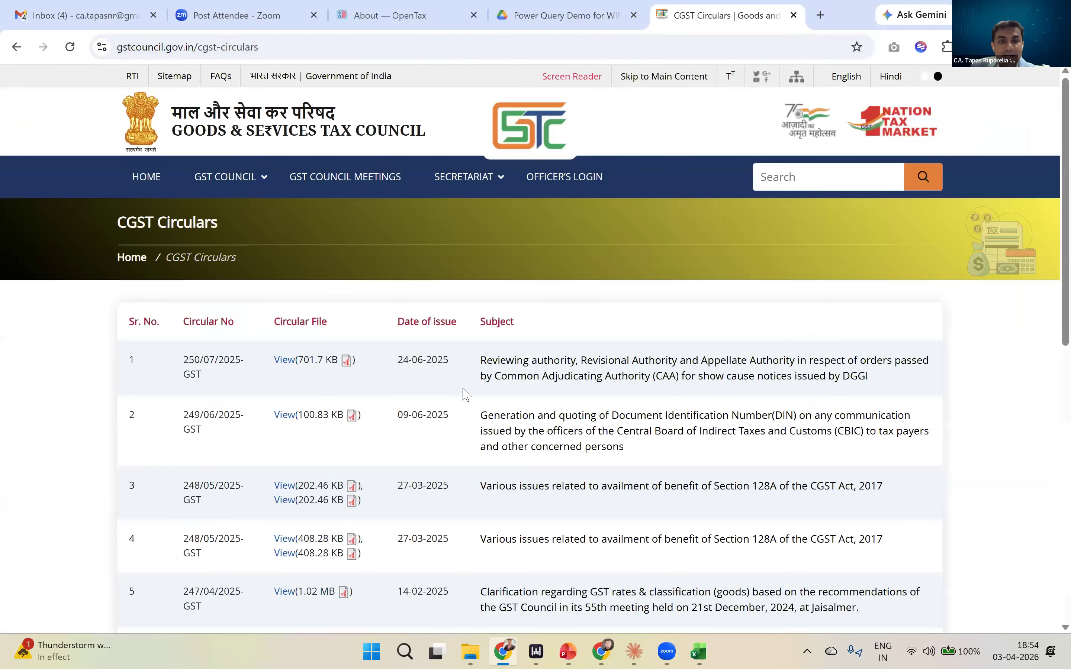
- Examine the CGST circulars table, including its columns, the entries on the first page and the page navigation
scroll(472, 389, down, 5)
scroll(472, 389, down, 4)
scroll(472, 389, up, 6)
scroll(472, 390, down, 3)
scroll(472, 390, down, 5)
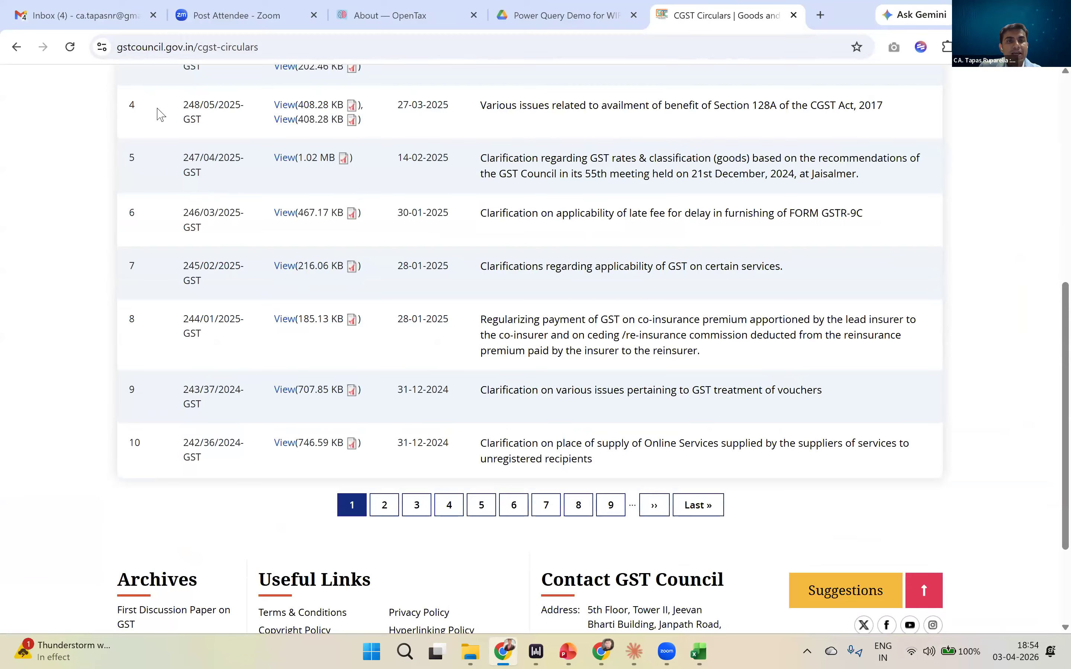
scroll(158, 110, up, 5)
scroll(549, 151, down, 1)
scroll(770, 201, up, 1)
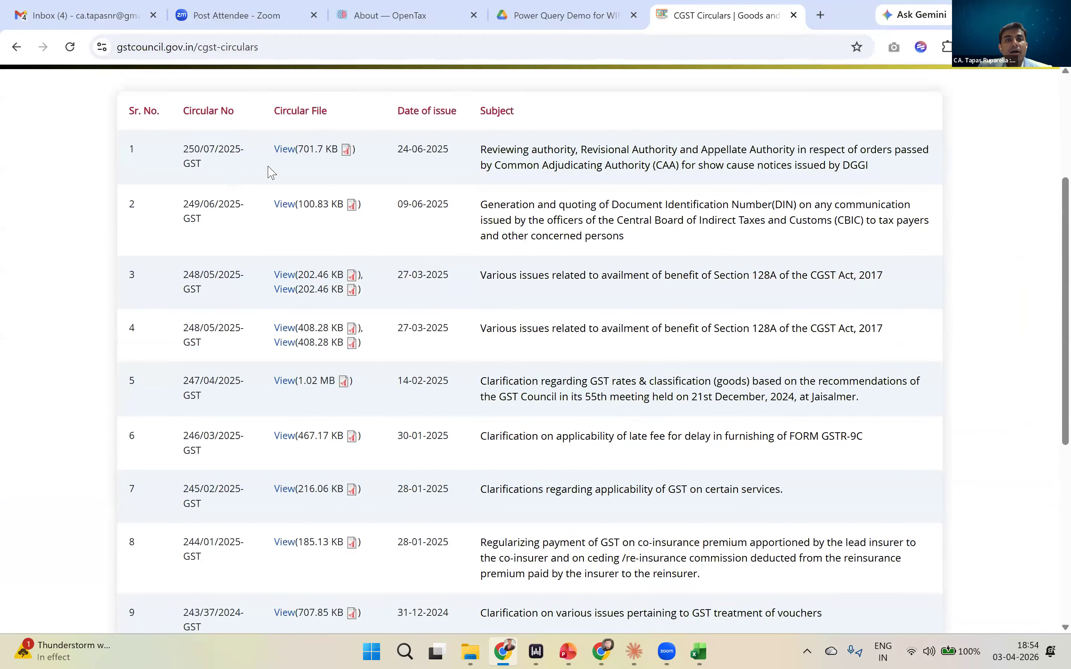
scroll(516, 222, up, 3)
scroll(192, 256, down, 5)
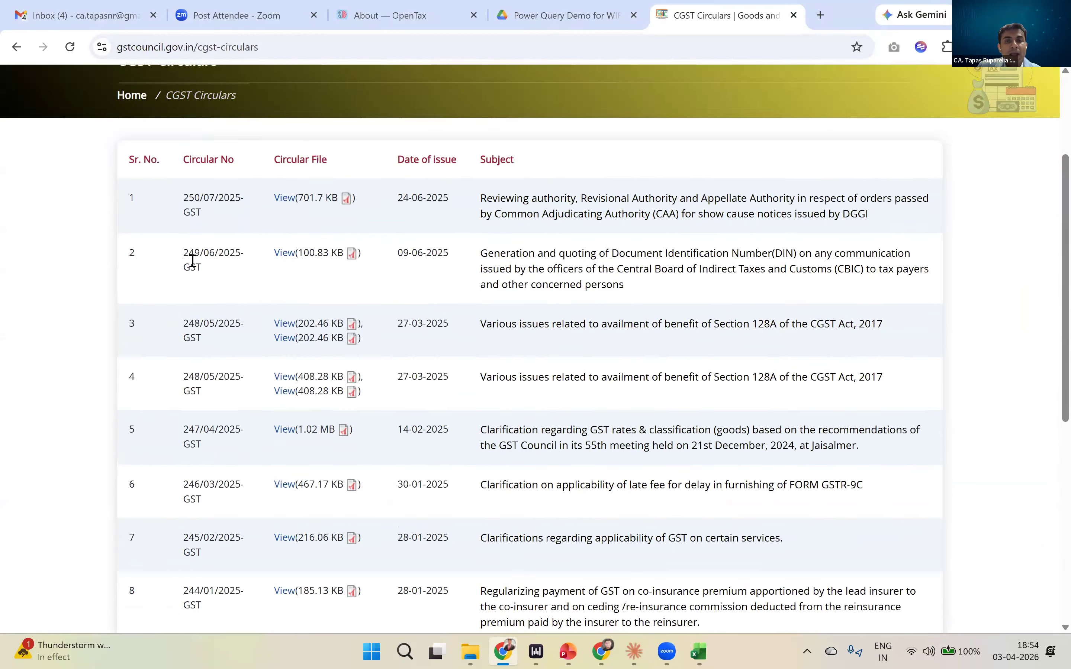
scroll(258, 268, up, 5)
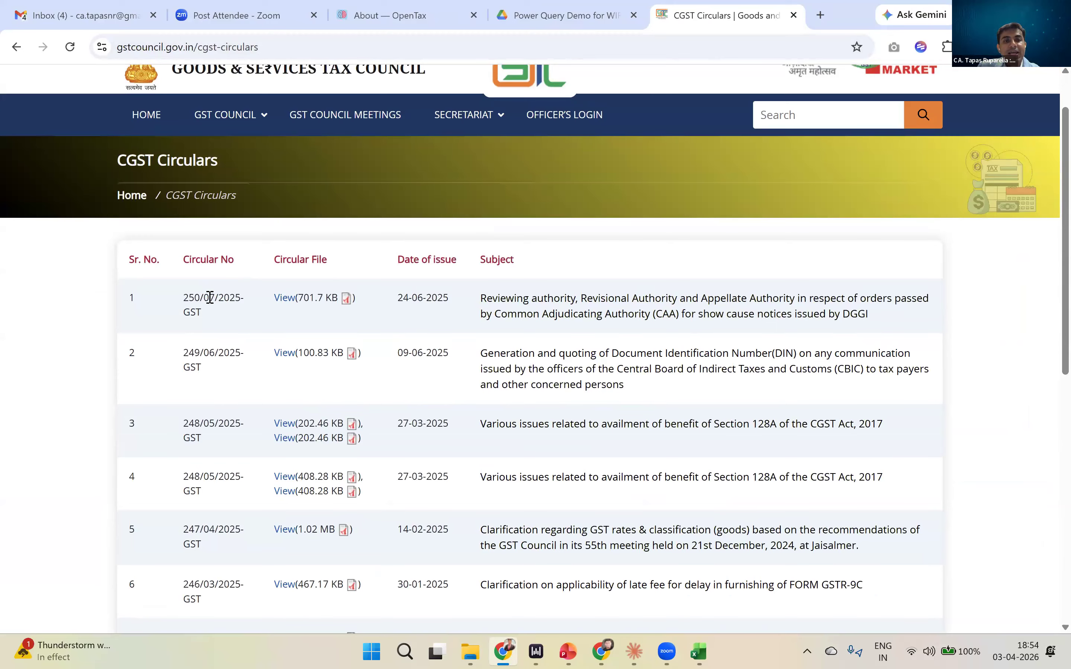
- Highlight the first circular's row from its circular number through its subject
drag(207, 294, 355, 305)
click(730, 292)
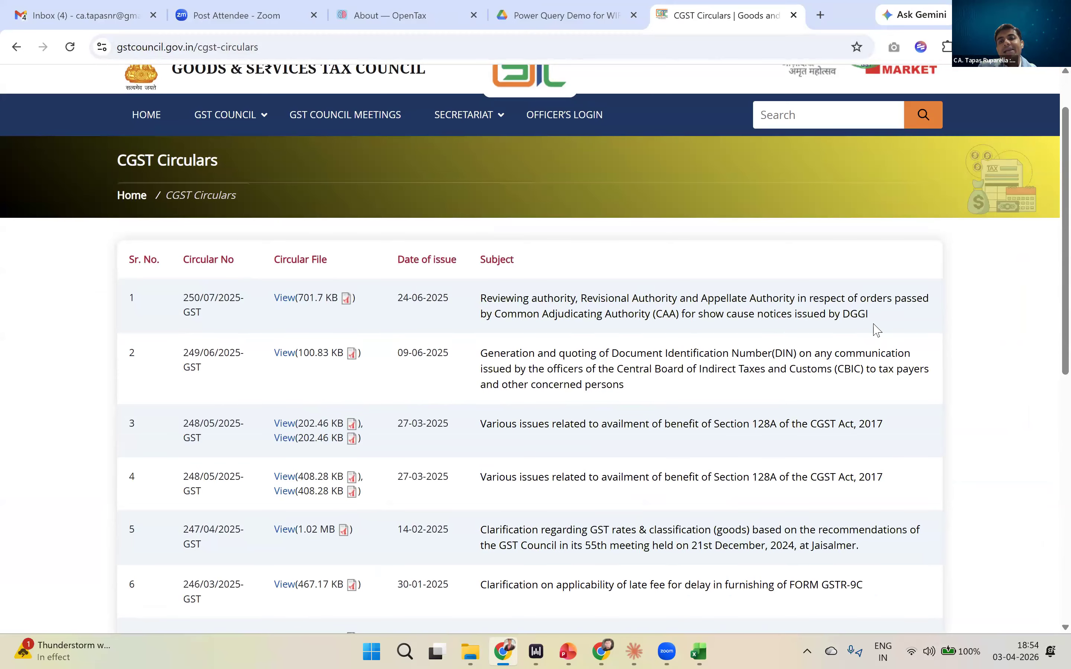
drag(575, 331, 191, 299)
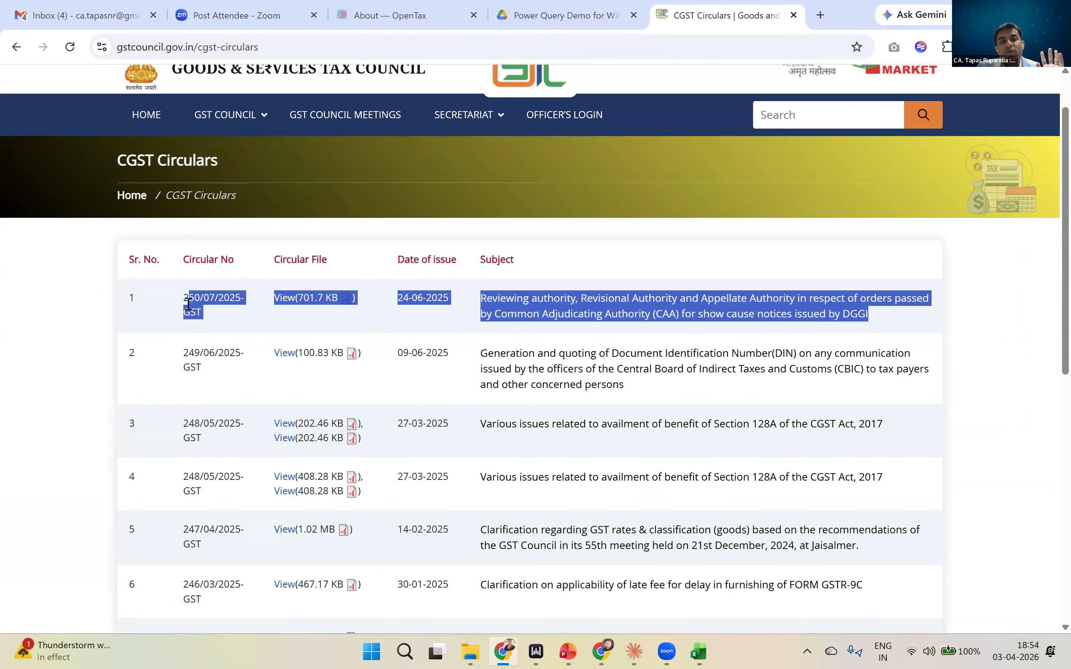
- Copy the web address of the CGST Circulars page and switch to the GST reconciliation workbook in Excel
click(223, 318)
click(299, 47)
key(ctrl+c)
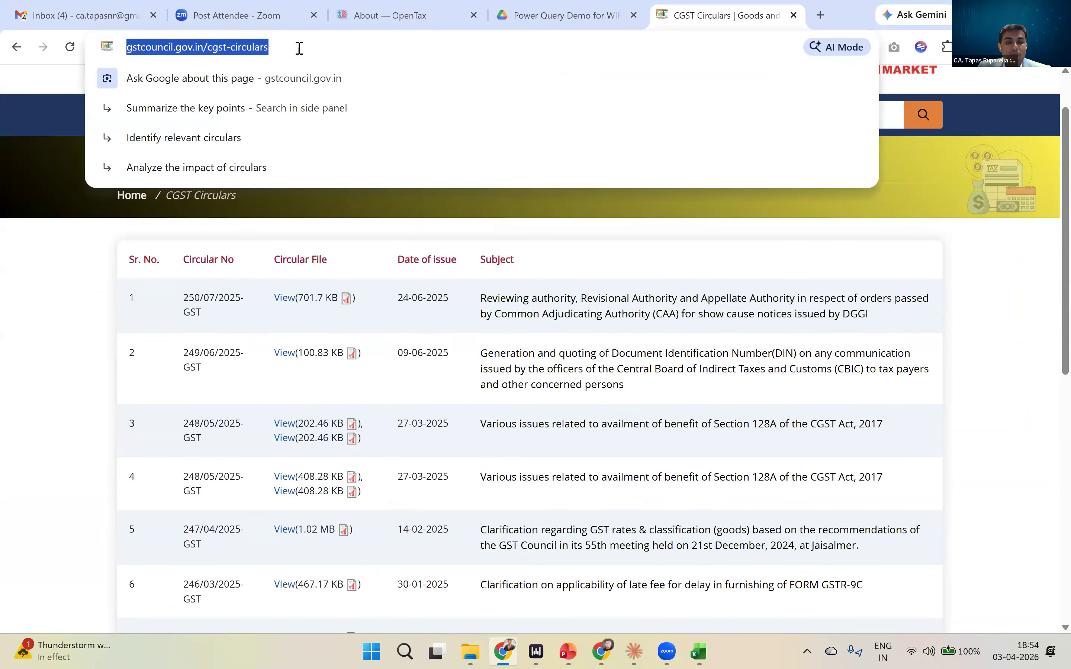
click(195, 143)
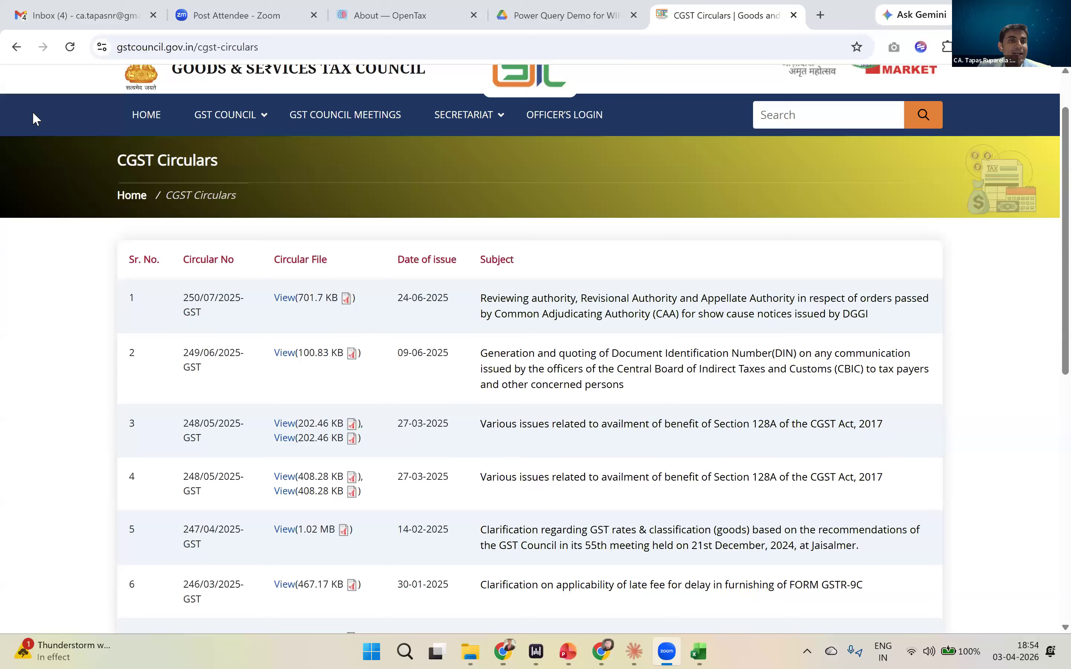
key(alt+Tab)
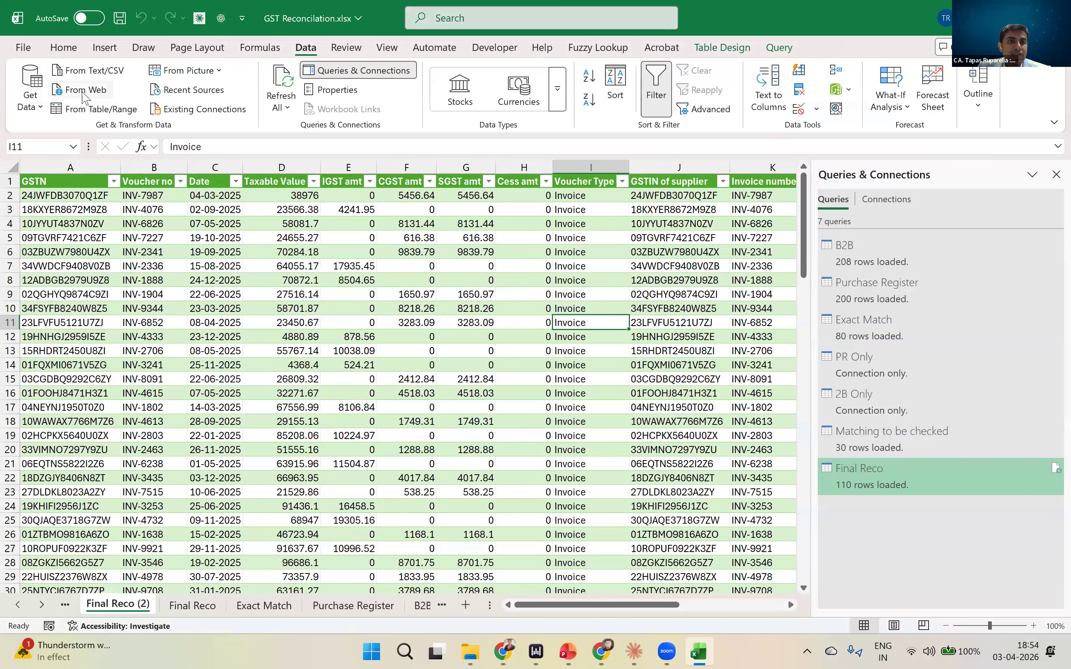
- Connect to gstcouncil.gov.in/cgst-circulars as a new From Web data source
click(83, 94)
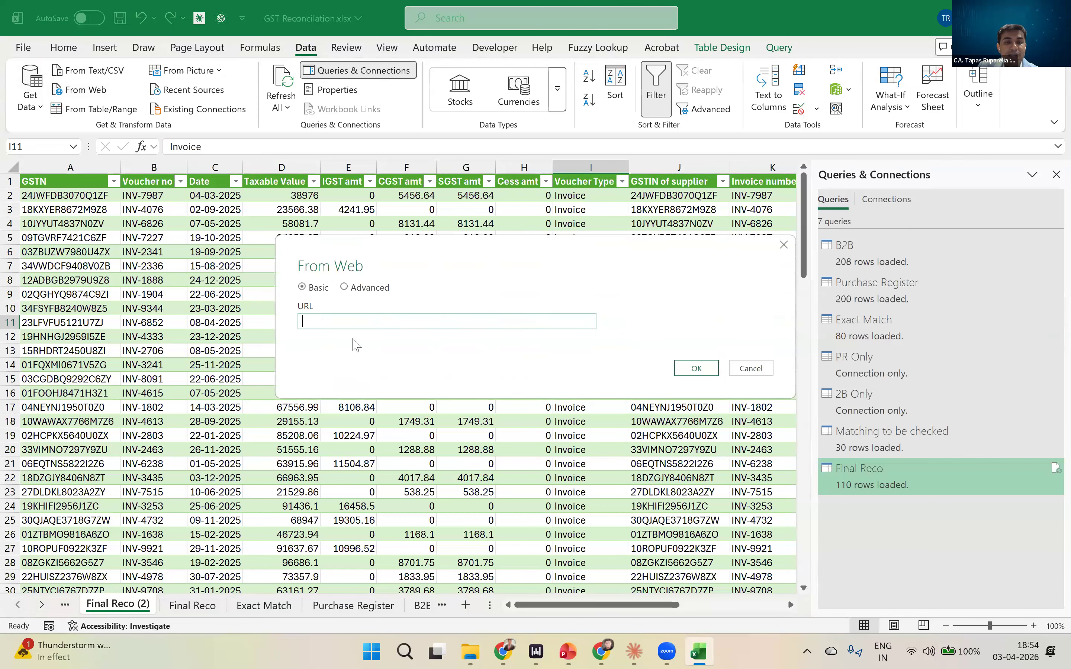
key(ctrl+v)
click(697, 369)
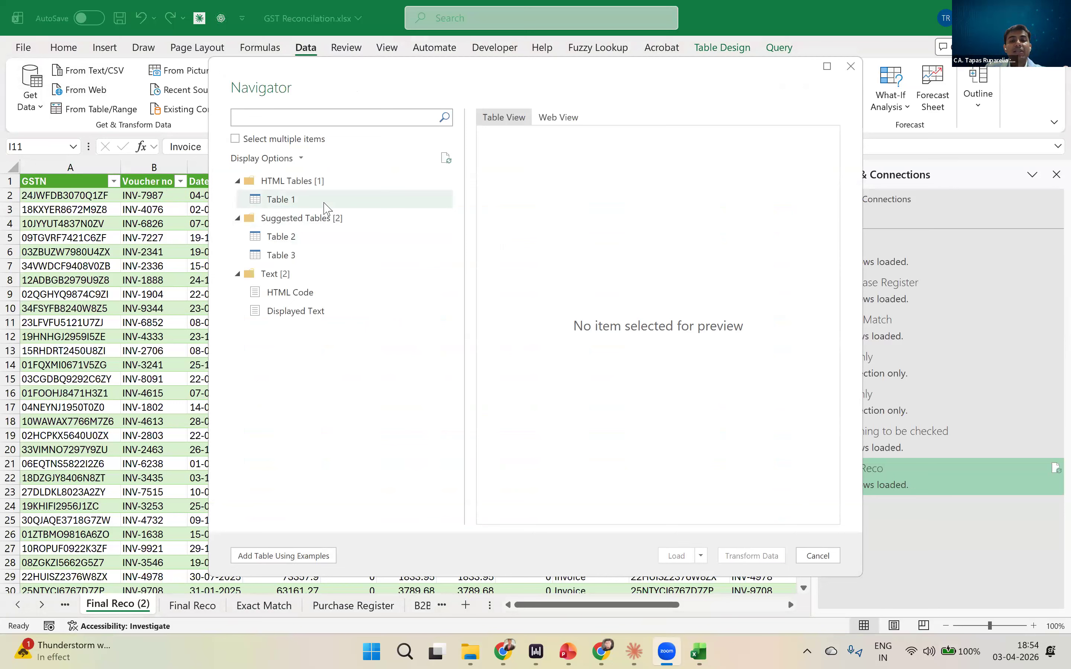
- Preview Table 1, Table 2 and Table 3 found on the web page and compare their columns
click(310, 240)
click(290, 201)
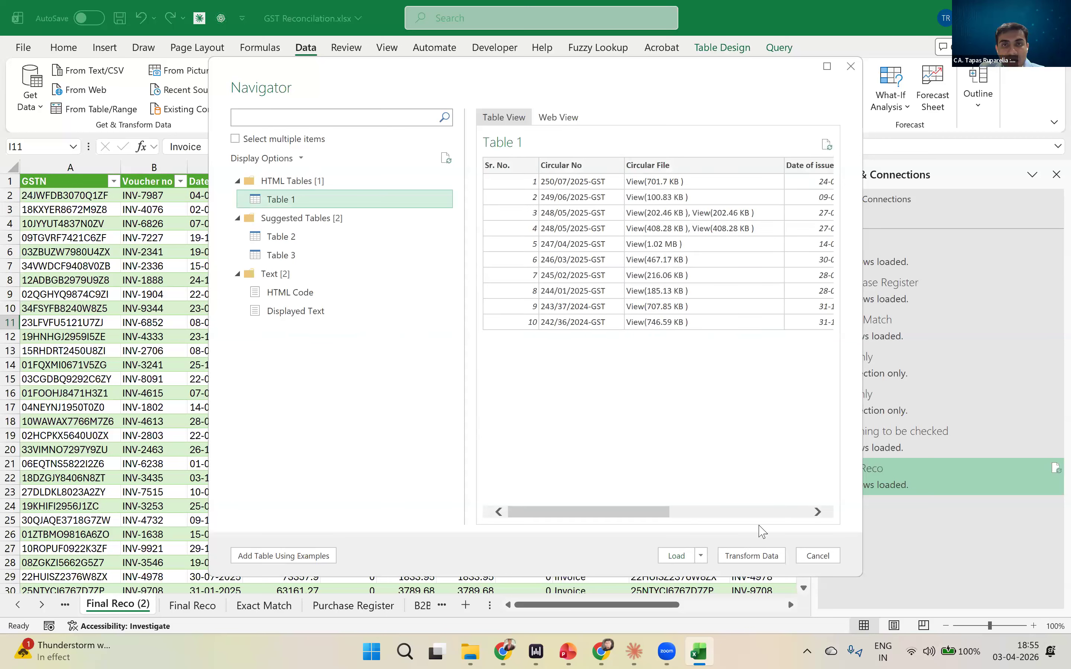
scroll(760, 528, right, 5)
scroll(759, 529, right, 5)
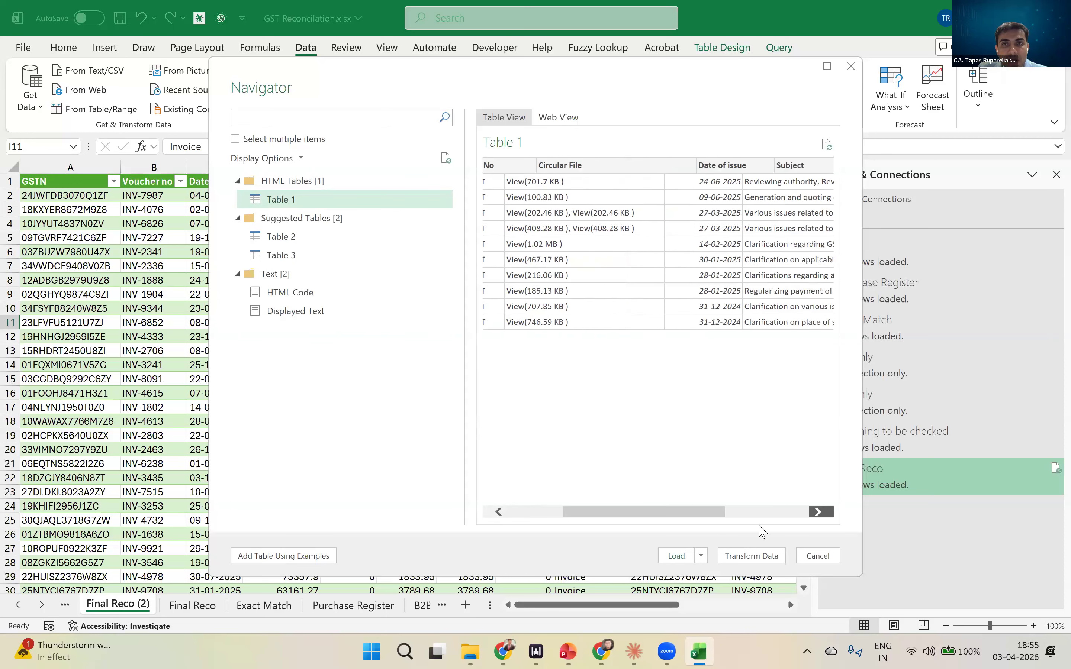
scroll(759, 529, left, 10)
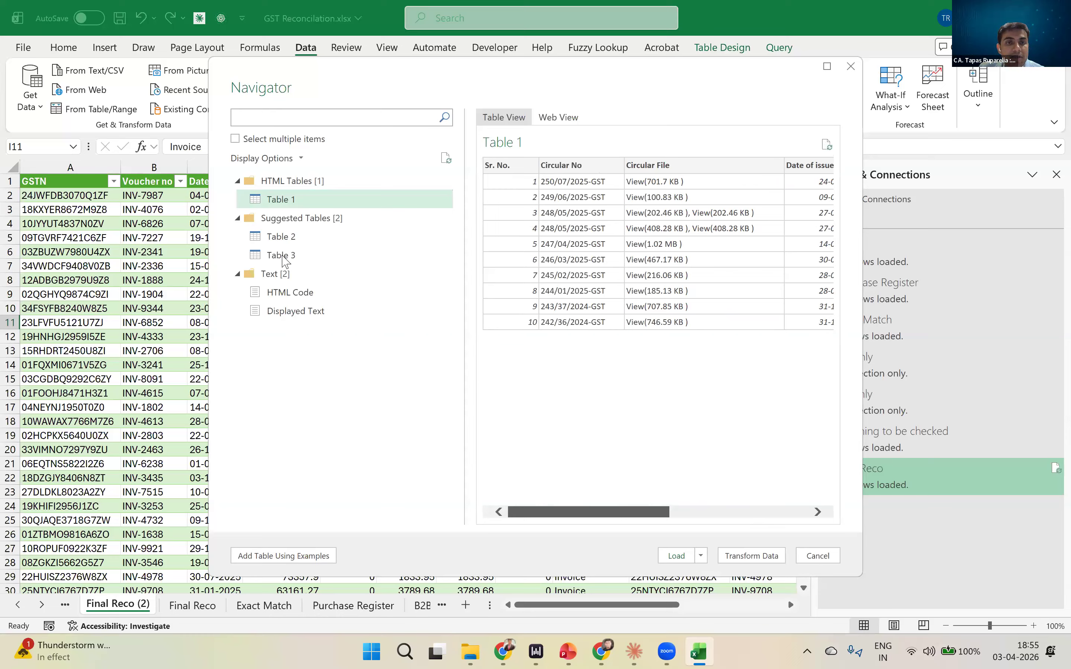
click(282, 238)
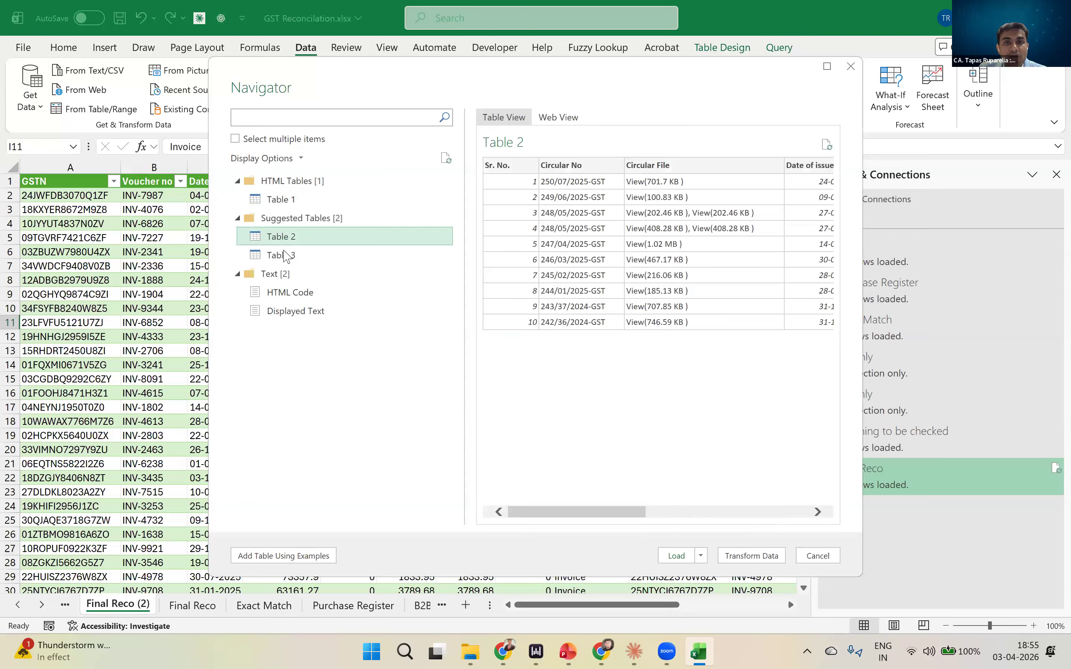
click(287, 255)
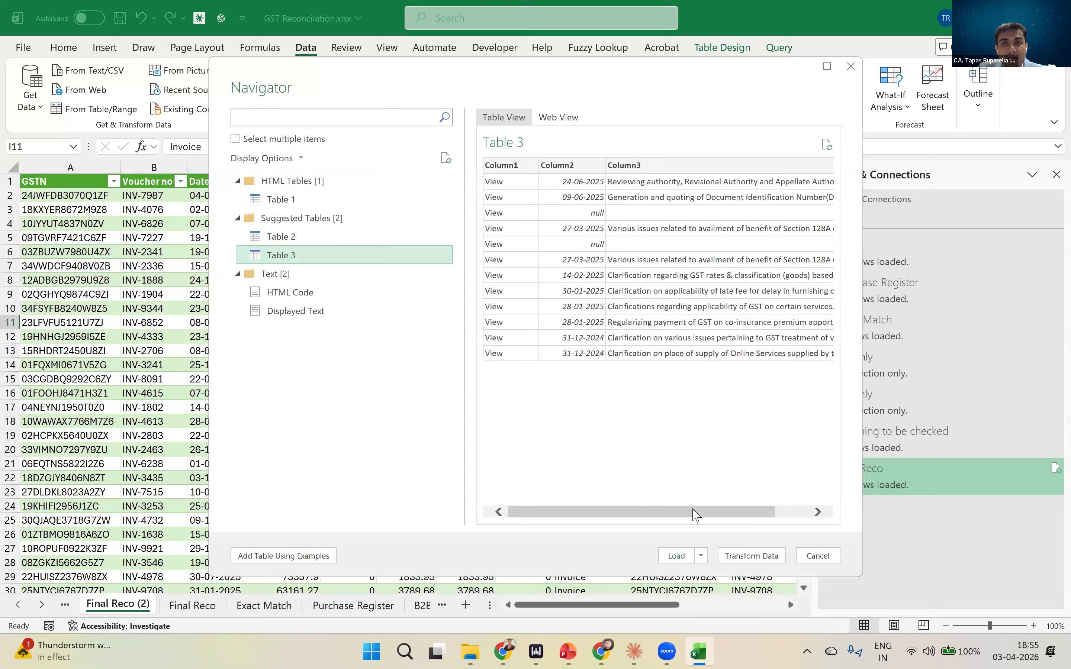
- Load Table 1 from the CGST Circulars page into a new worksheet
click(297, 204)
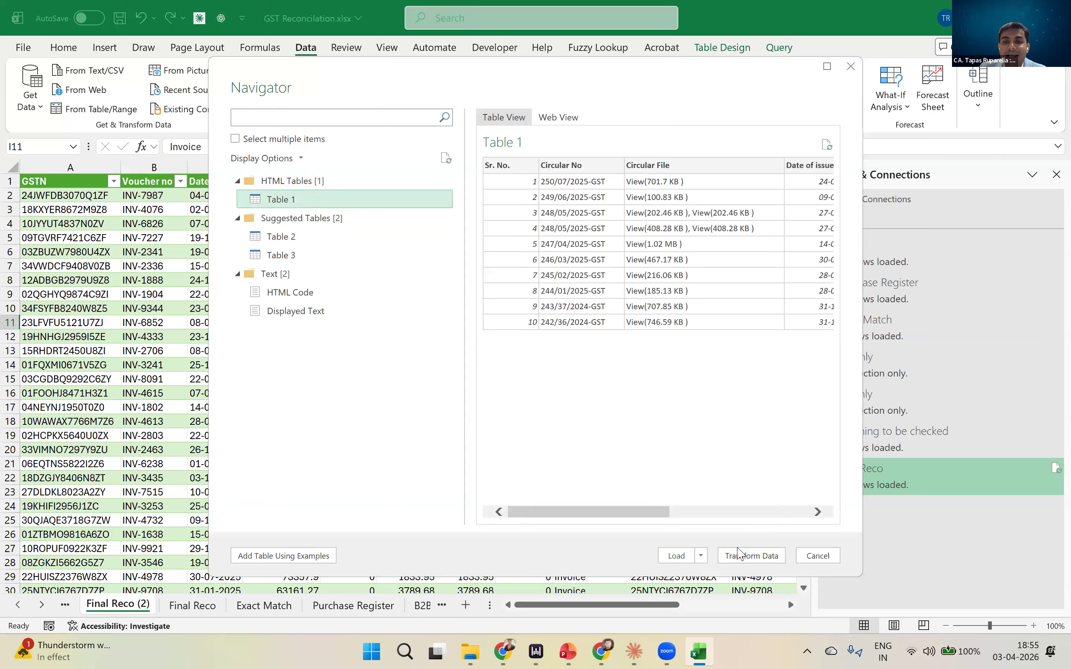
click(675, 556)
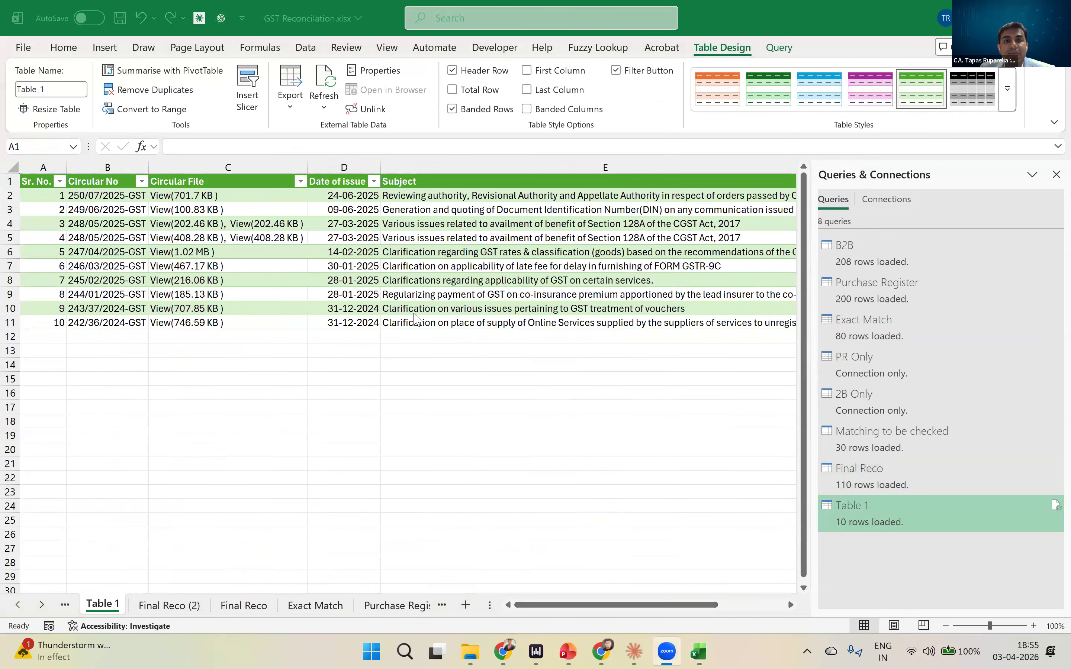
click(393, 272)
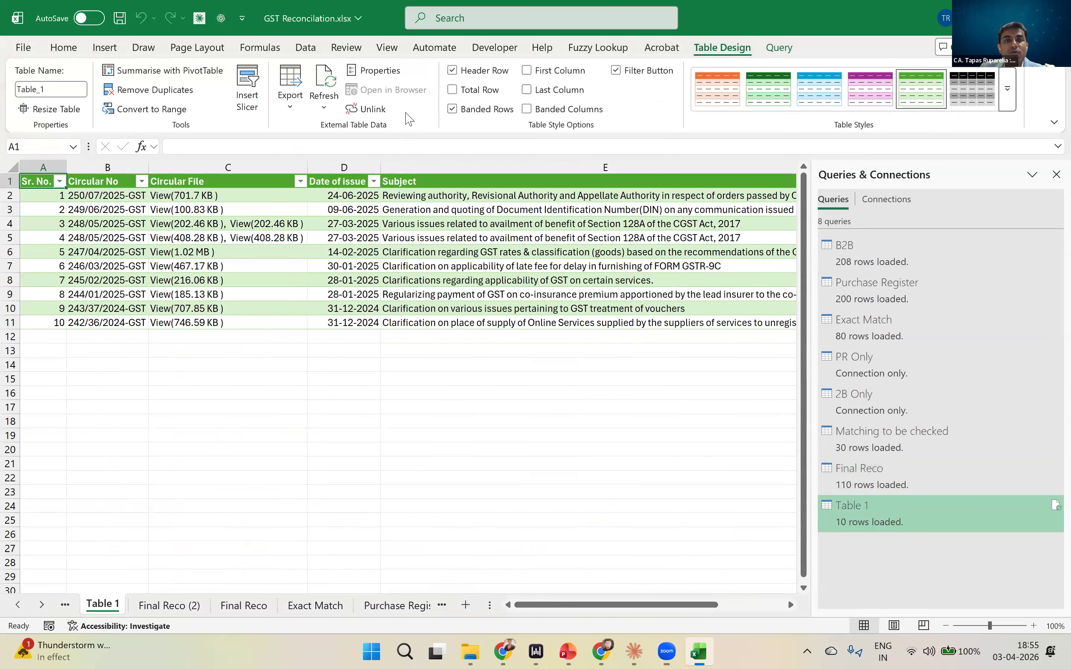
- Refresh the imported circulars table from its web source
click(328, 83)
click(282, 321)
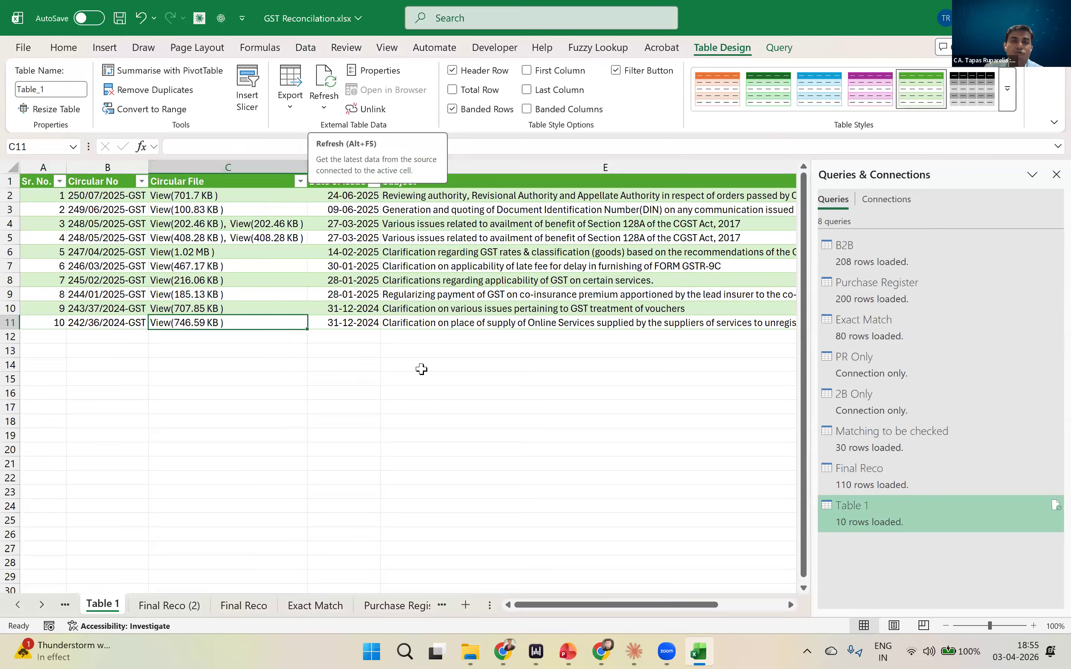
drag(694, 610, 778, 606)
drag(561, 585, 377, 341)
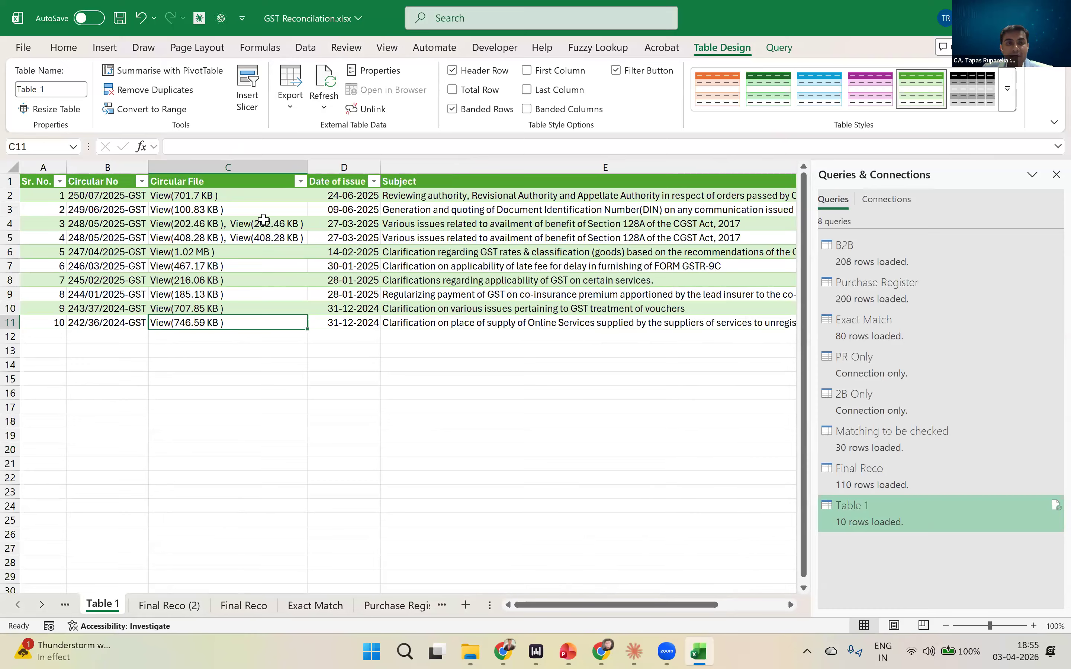
- Highlight the first Circular File entries, view the first circular's PDF from the CGST Circulars page in Chrome, and close the PDF
mouse_move(223, 195)
mouse_down()
mouse_move(219, 322)
mouse_move(213, 209)
mouse_up()
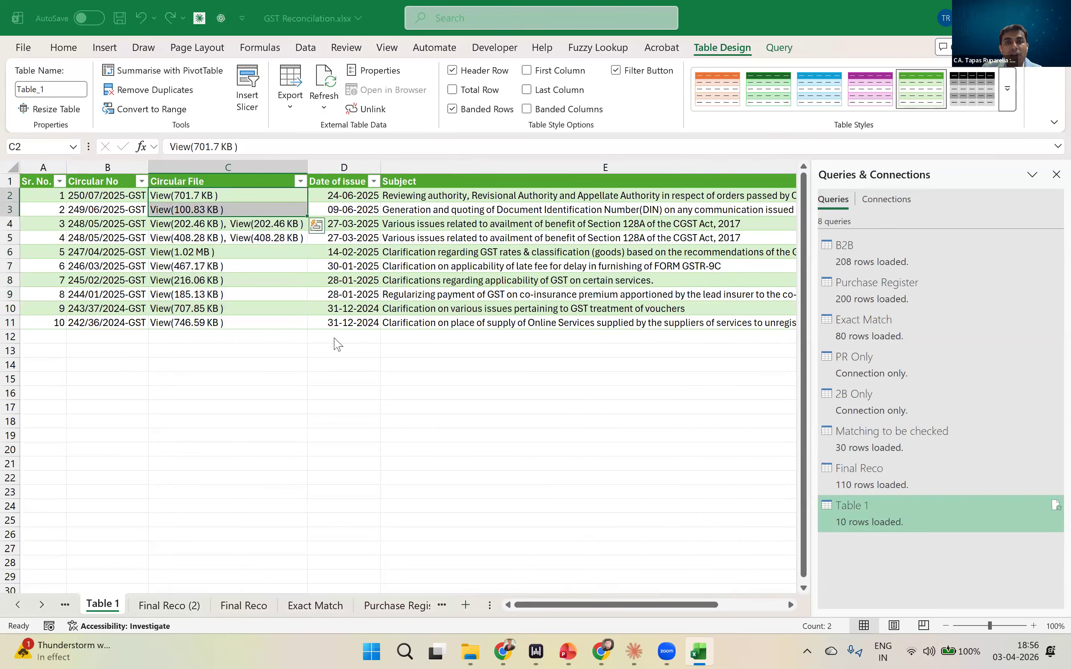
key(alt+Tab)
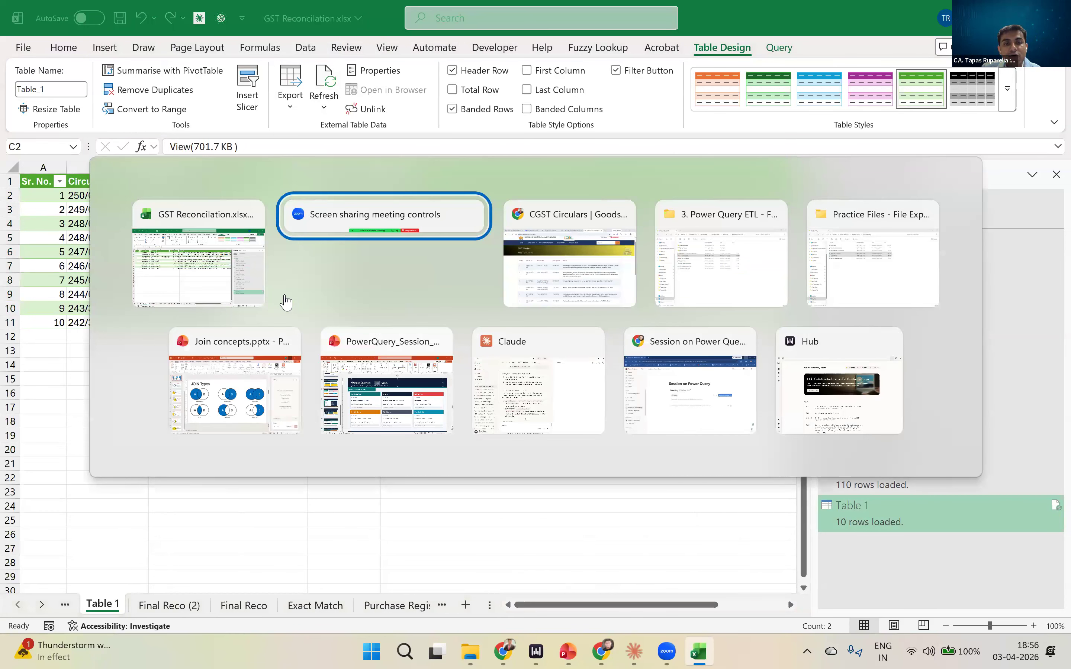
click(529, 212)
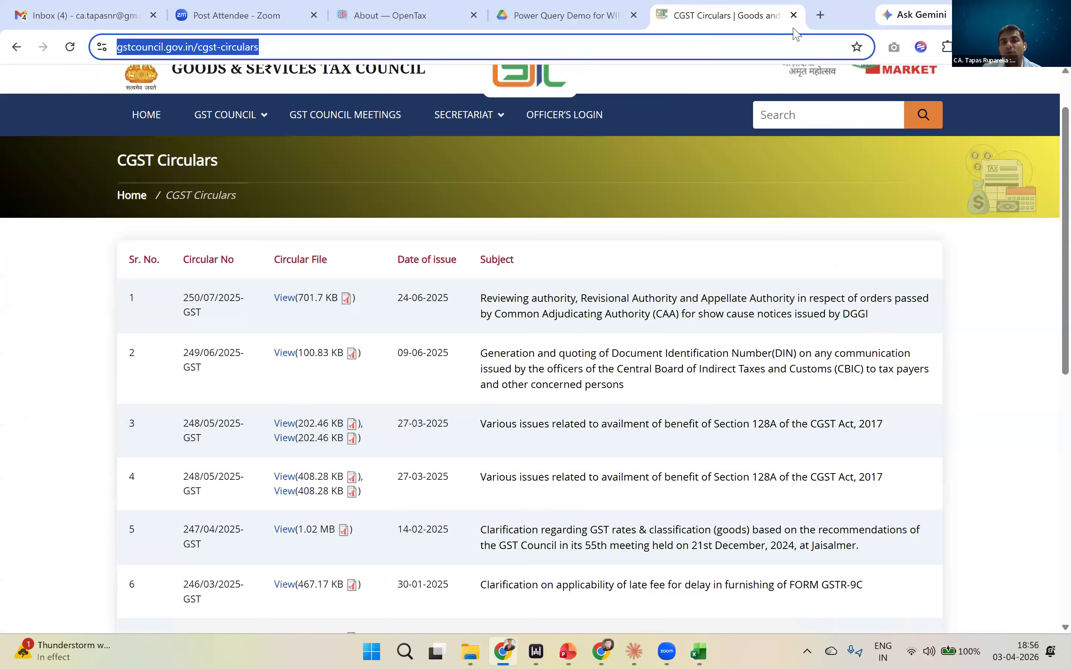
click(284, 298)
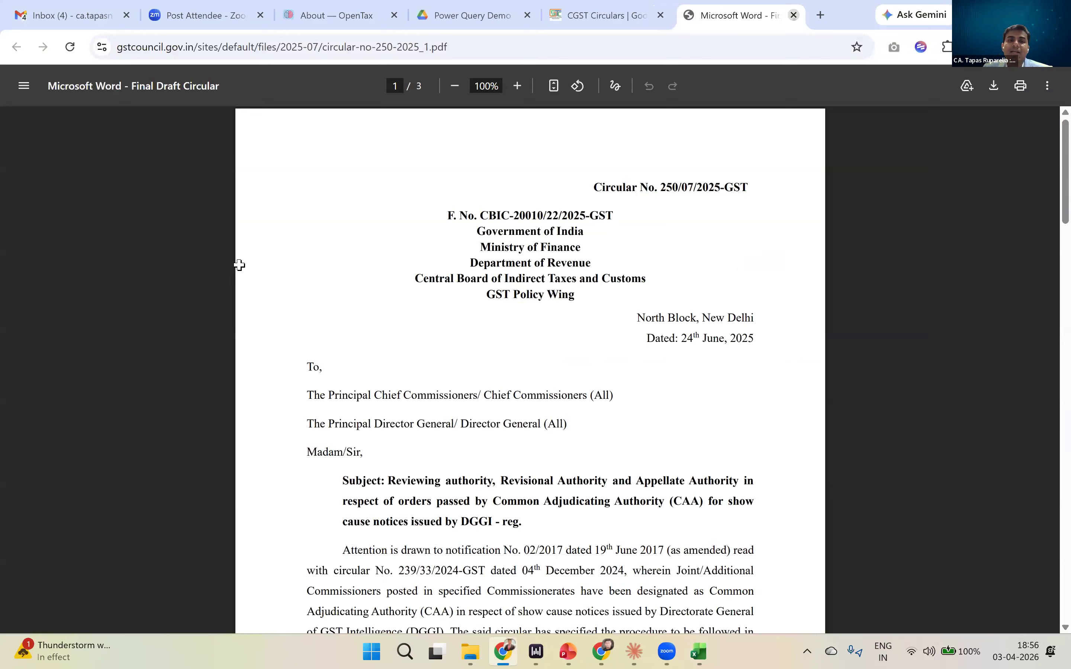
key(ctrl+w)
- Return to the workbook in Excel and highlight the values in the Circular File column
key(alt+Tab)
click(265, 334)
drag(256, 195, 254, 320)
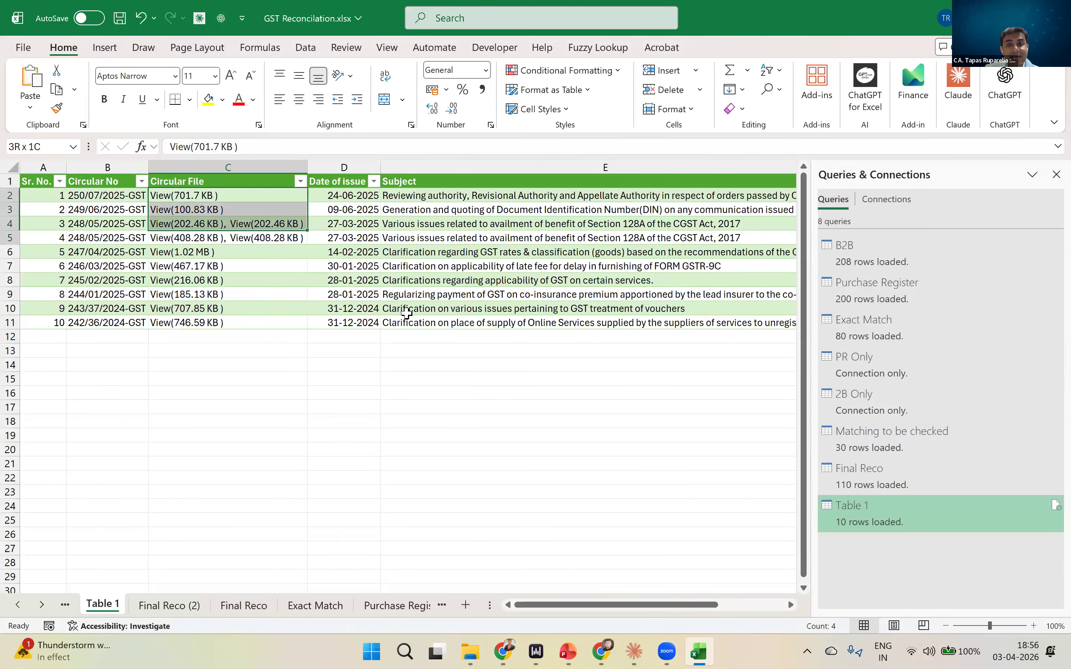
- Open the Table 1 query in Power Query Editor and check the URL in its Source step without changing it
double_click(880, 504)
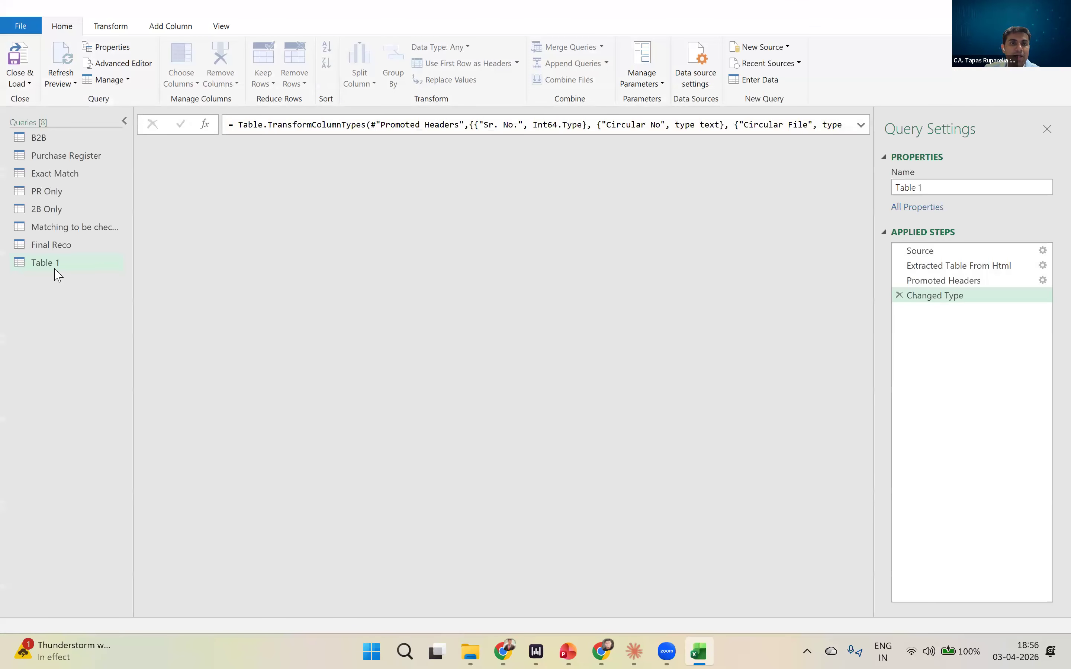
click(939, 251)
double_click(929, 254)
click(759, 369)
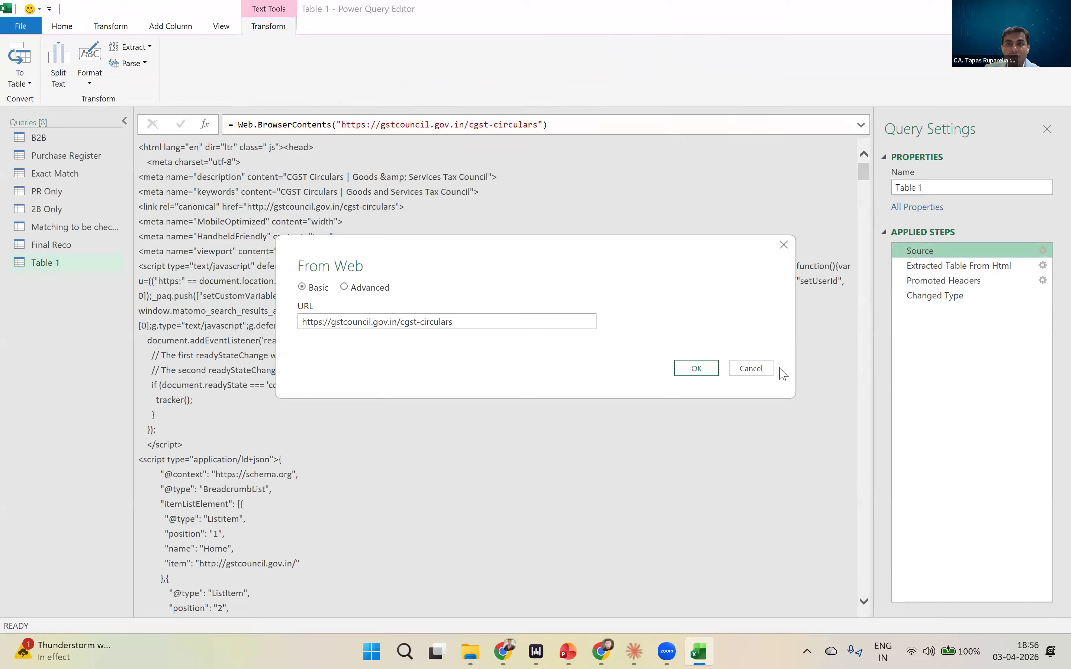
- Review the example columns behind the Extracted Table From Html step, cancel, and close and load the query back to the worksheet
double_click(950, 267)
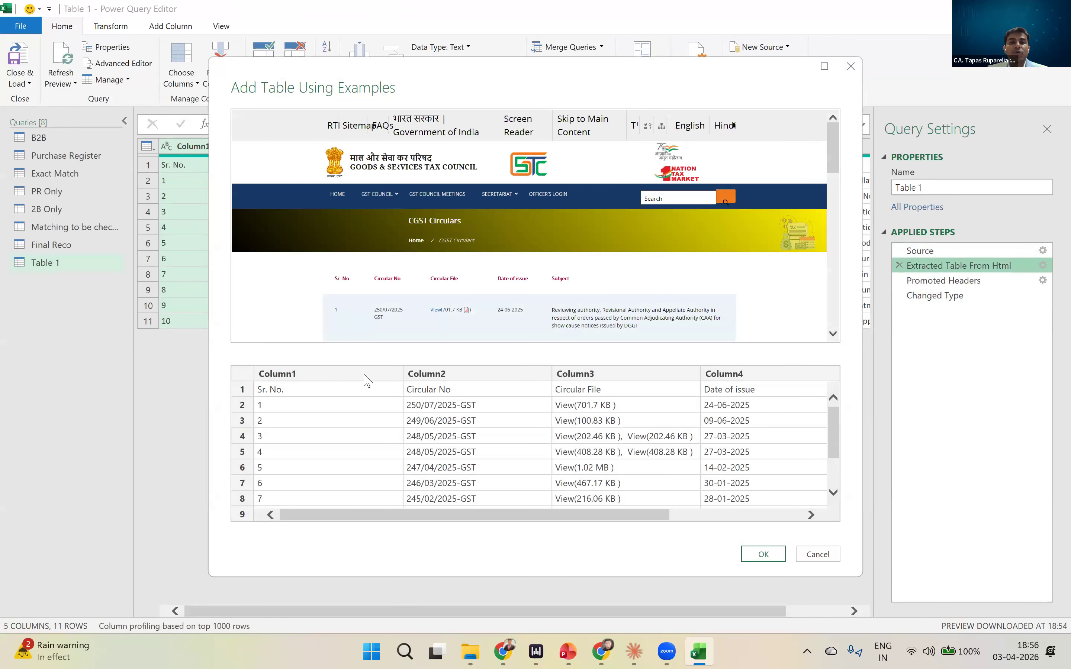
drag(509, 514, 376, 522)
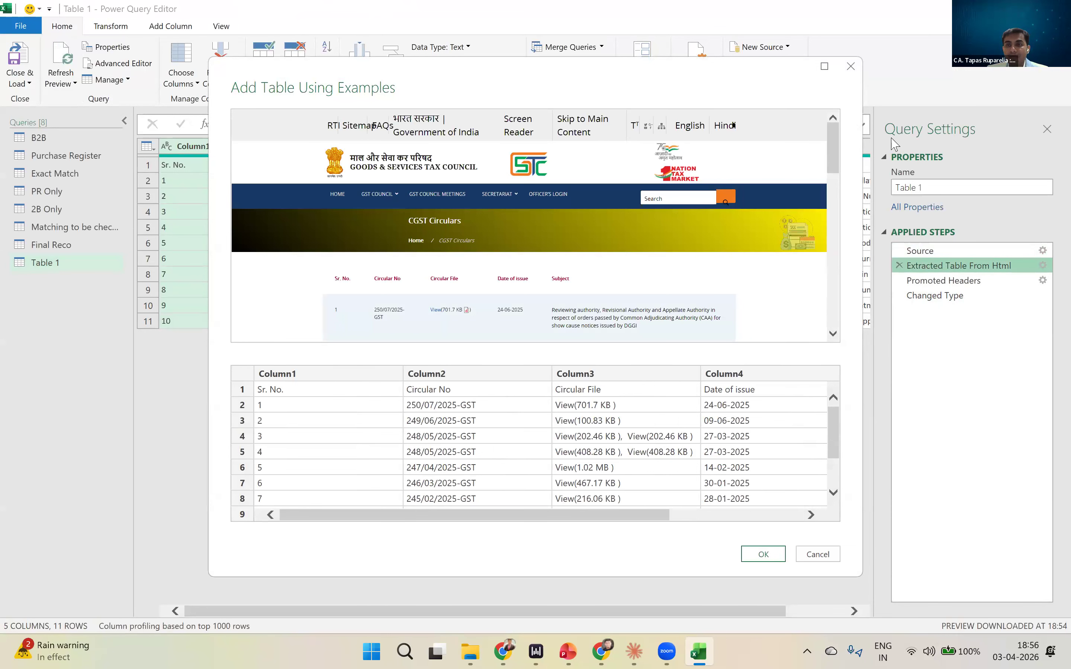
key(Escape)
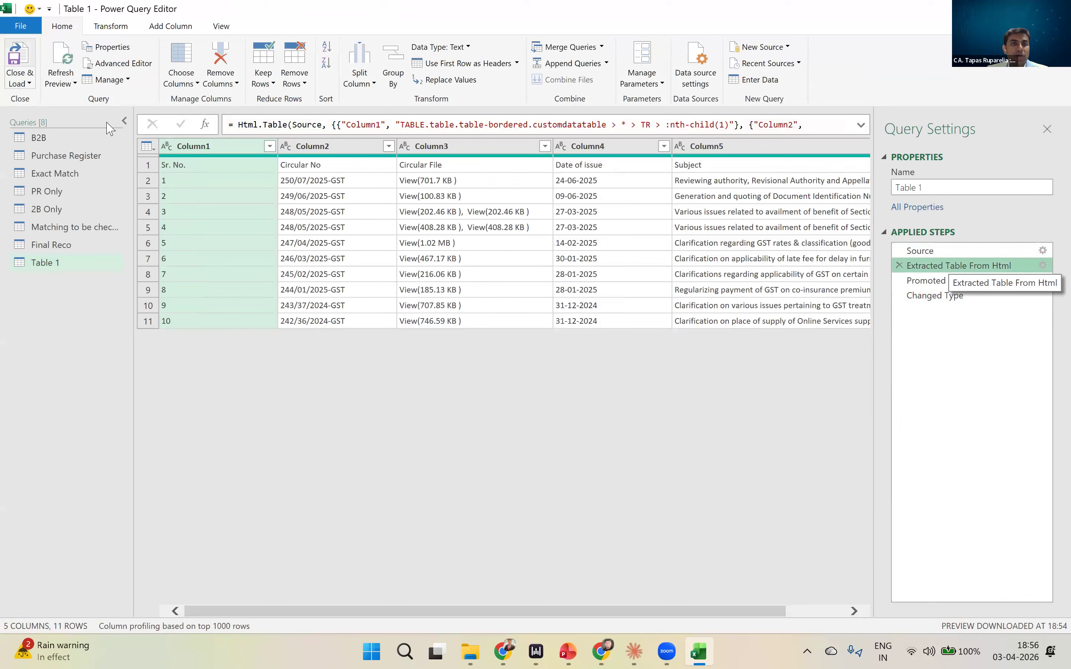
click(20, 55)
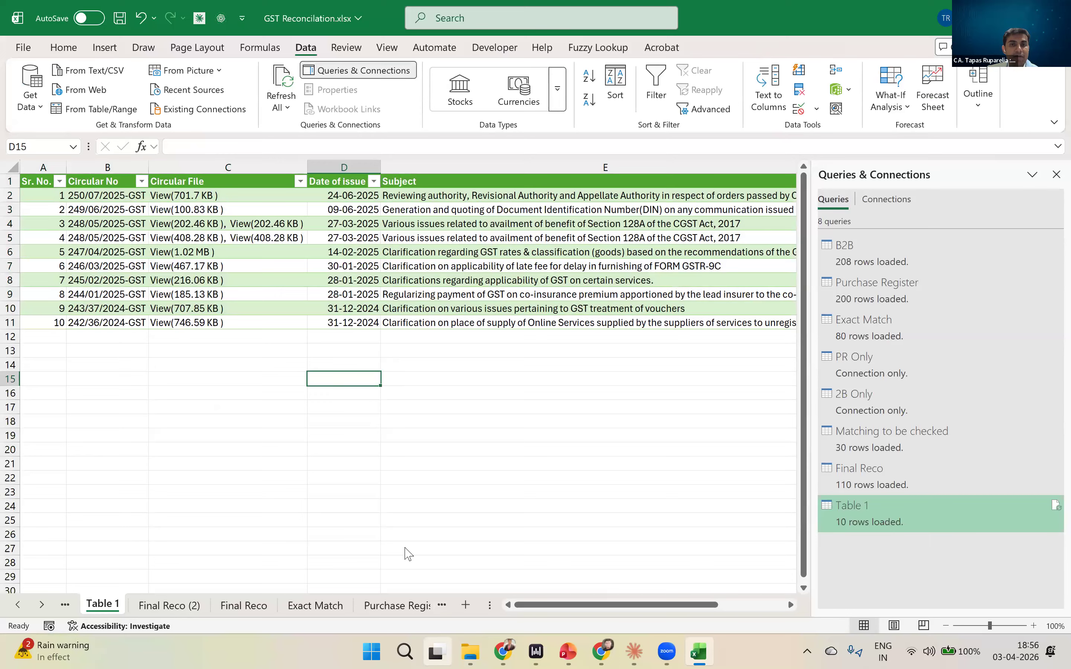
- Open web data extraction.xlsx from the 3. Power Query ETL folder and examine the PDF links in its circular file column
click(300, 376)
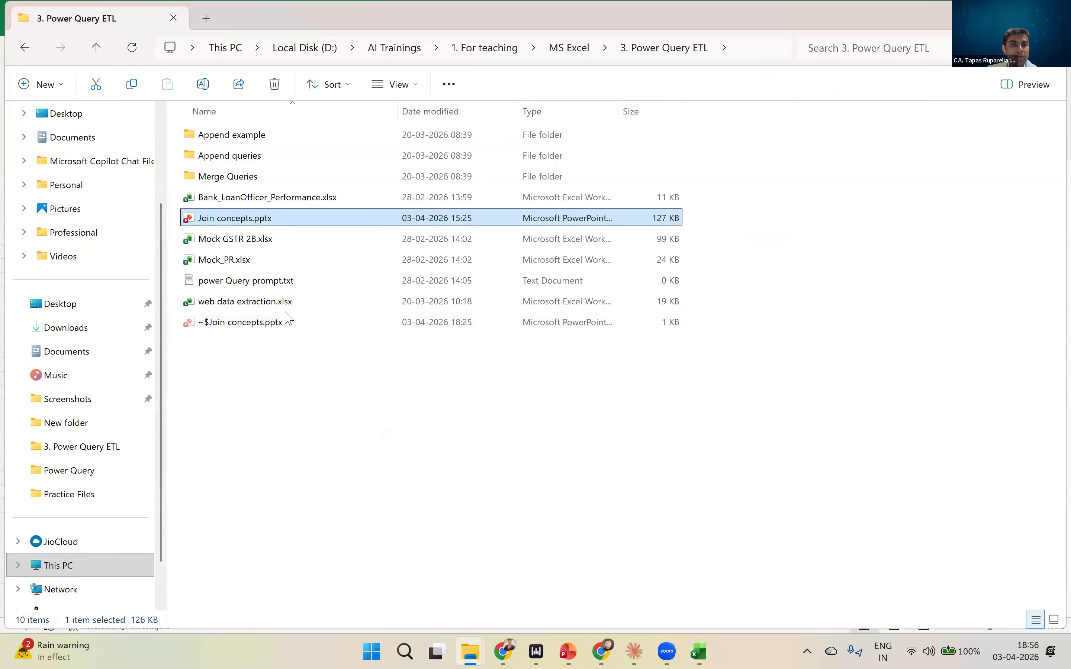
double_click(276, 302)
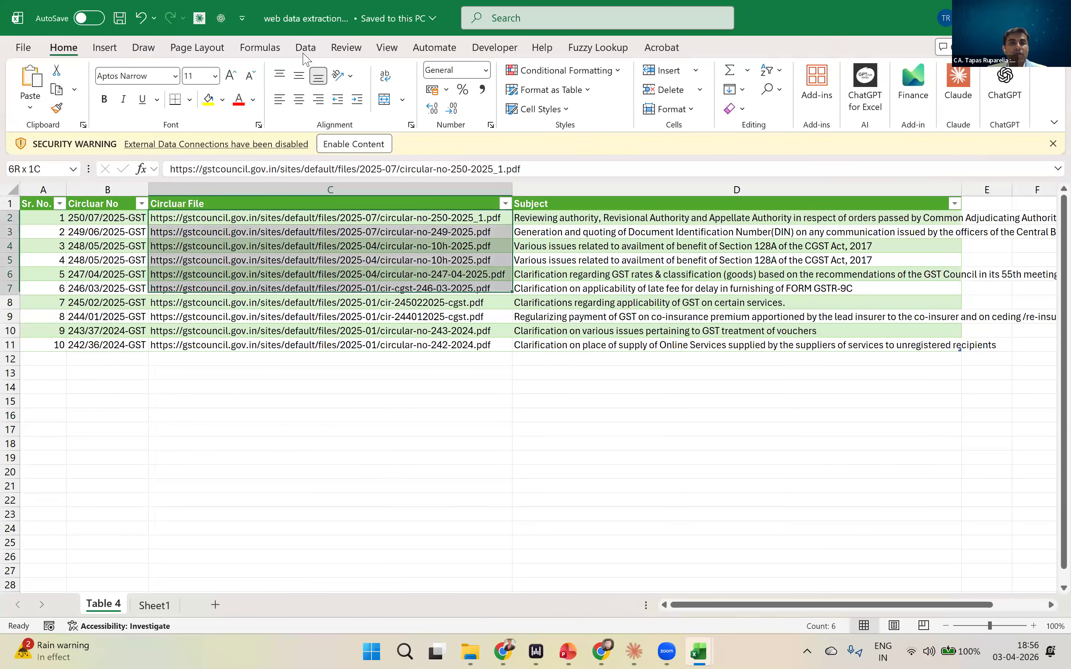
key(ctrl+shift+Down)
click(331, 415)
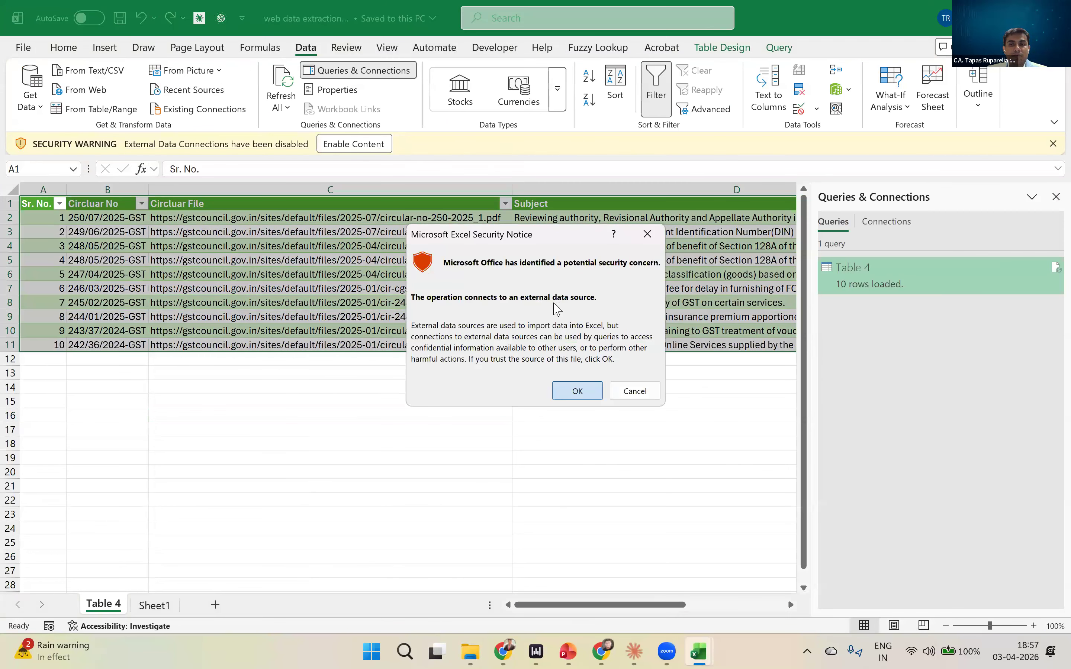
- Open the example table behind Table 4's Extracted Table From Html step and add a column named Circular No
key(Return)
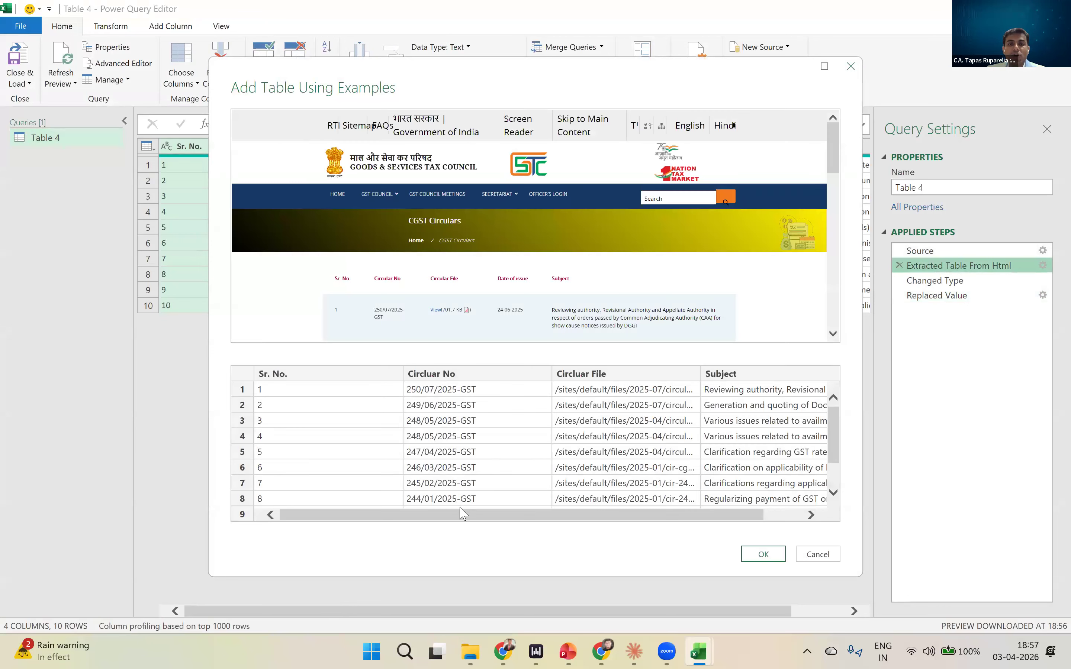
drag(460, 513, 372, 520)
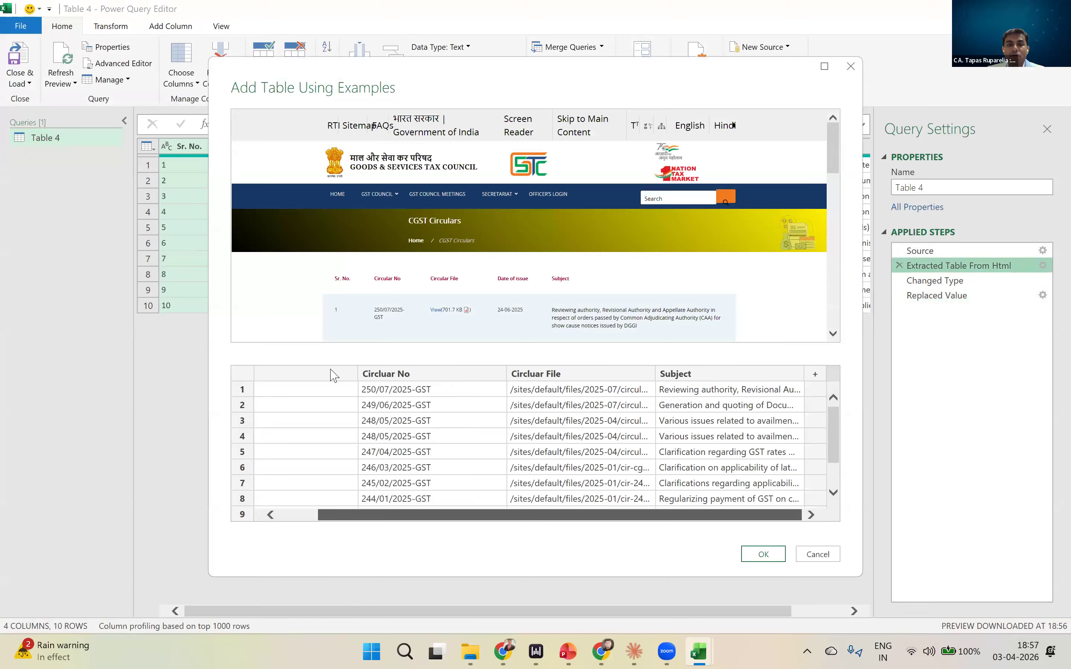
scroll(436, 286, down, 1)
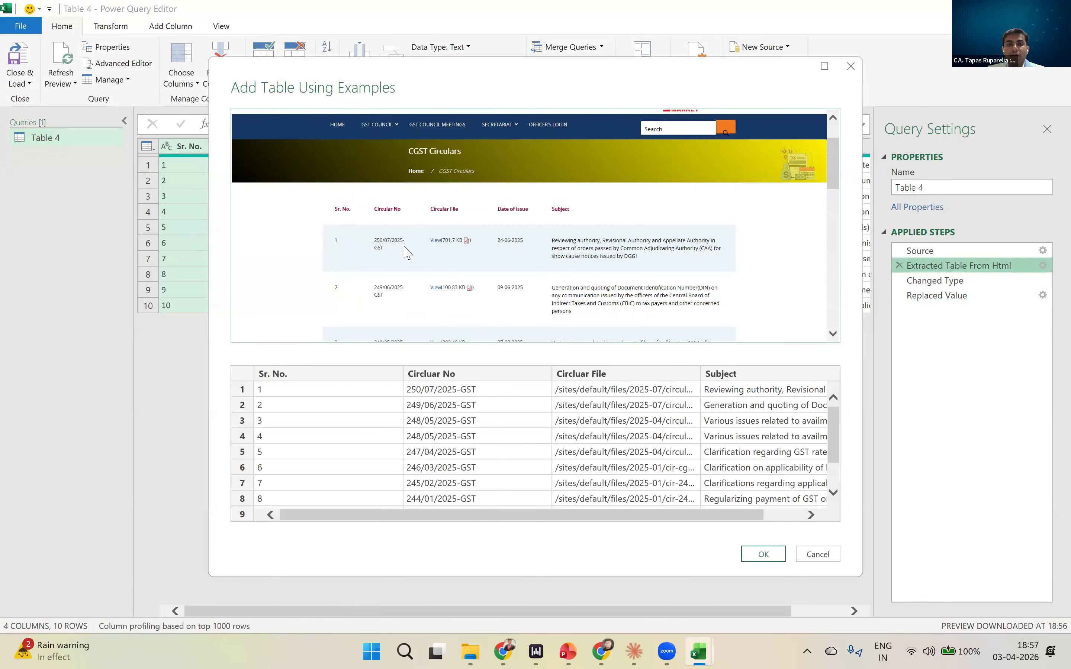
scroll(464, 311, down, 3)
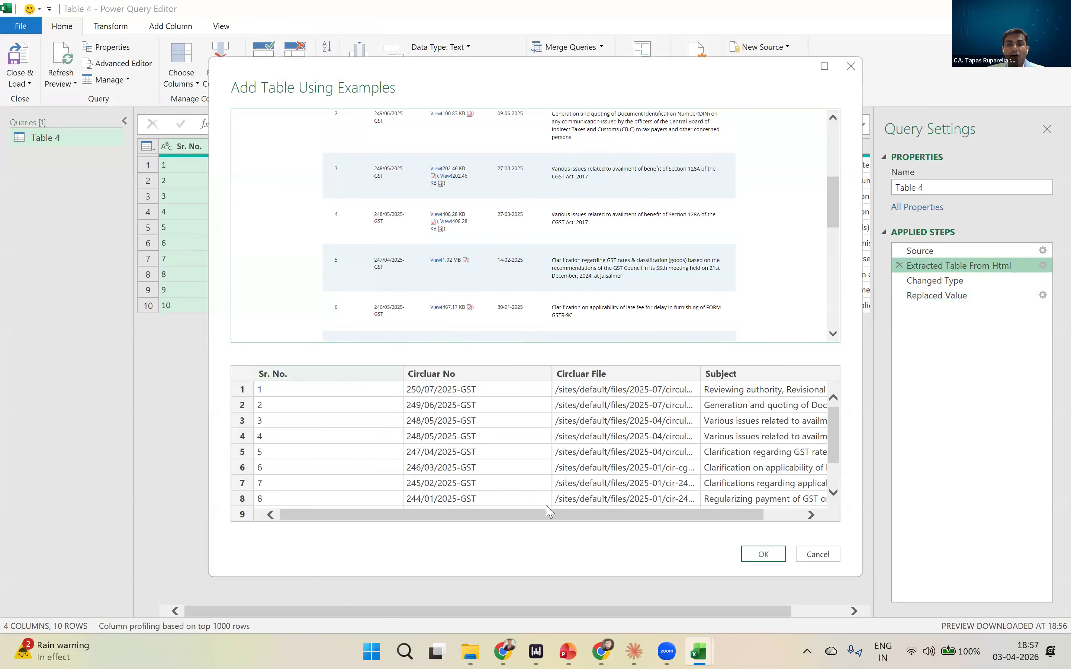
scroll(757, 515, right, 1)
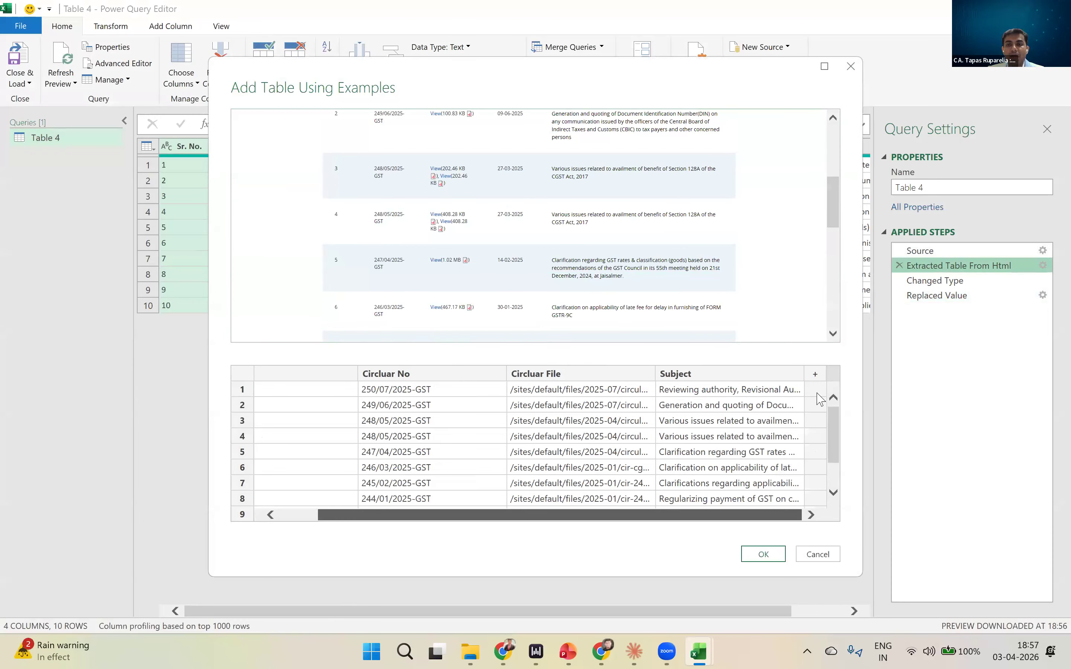
double_click(726, 380)
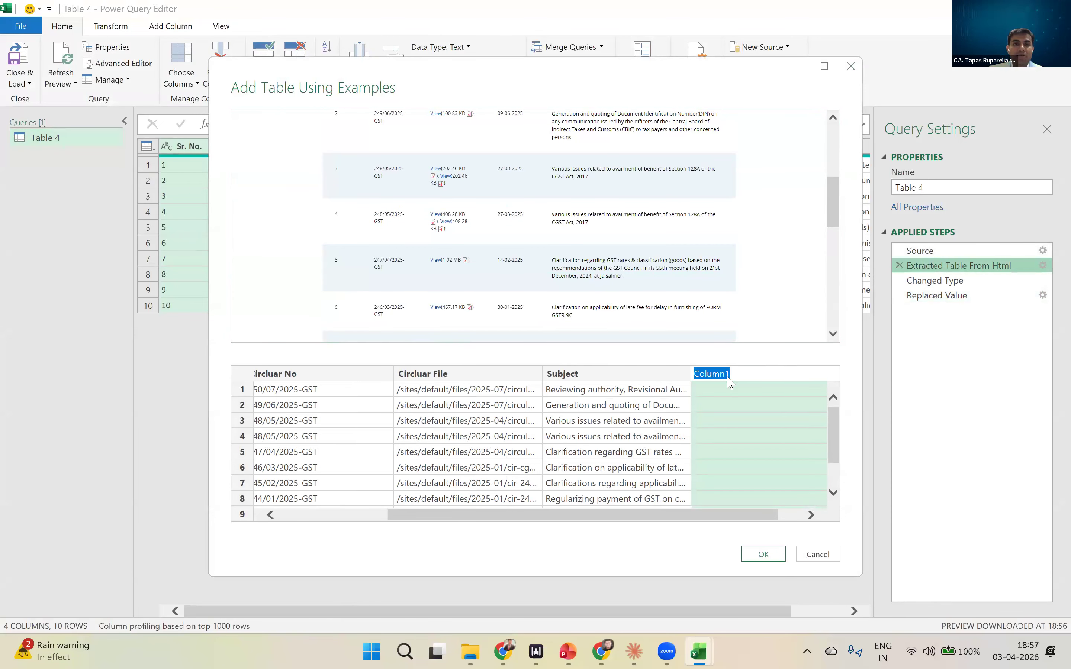
text(Circ)
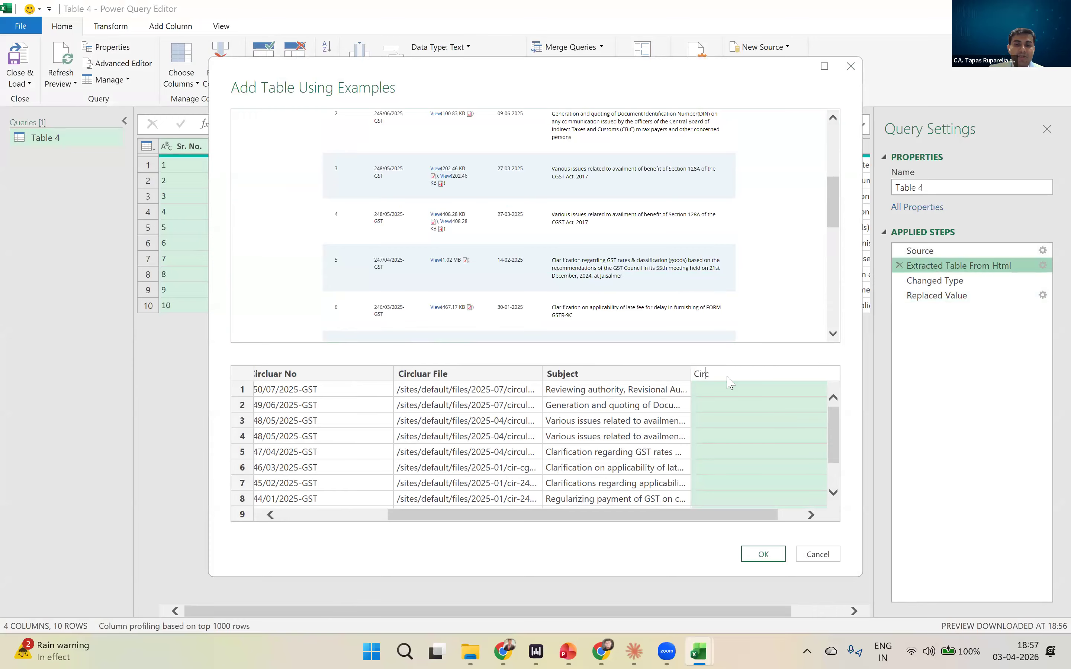
text(ular No)
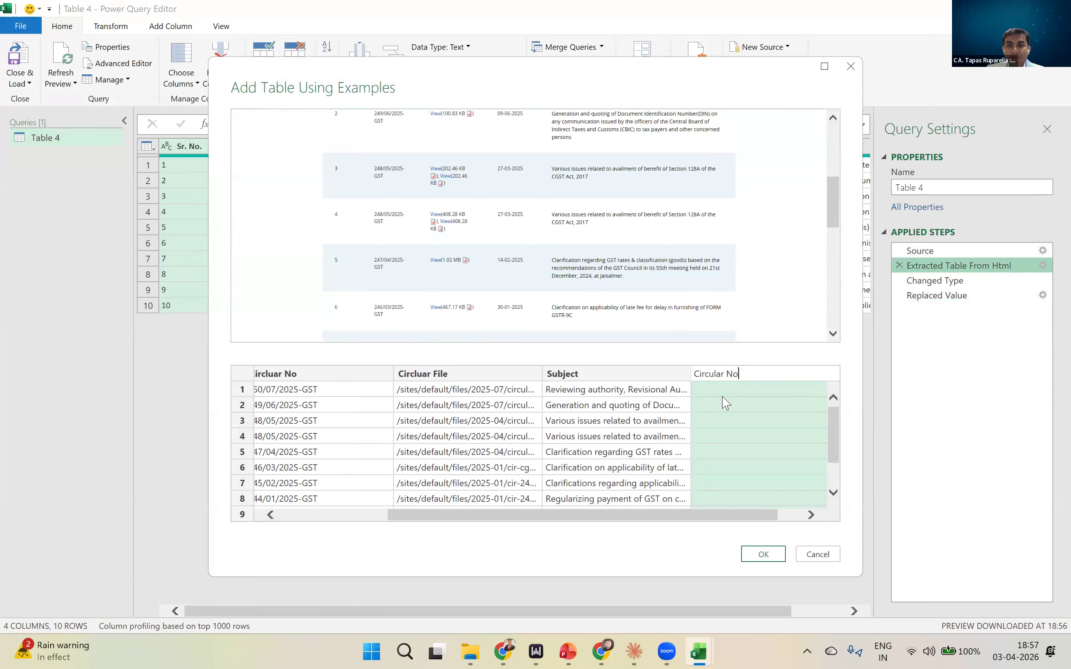
key(Return)
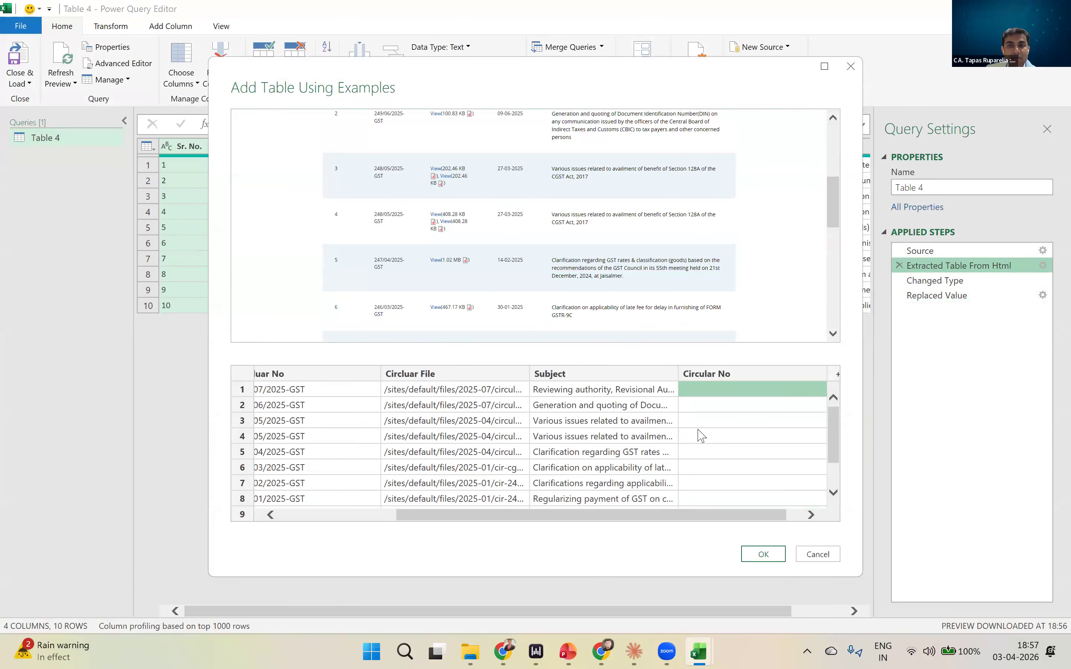
- Try 242/36/2024-GST and 243/37/2024-GST as examples in the first two rows of the new Circular No column
click(714, 393)
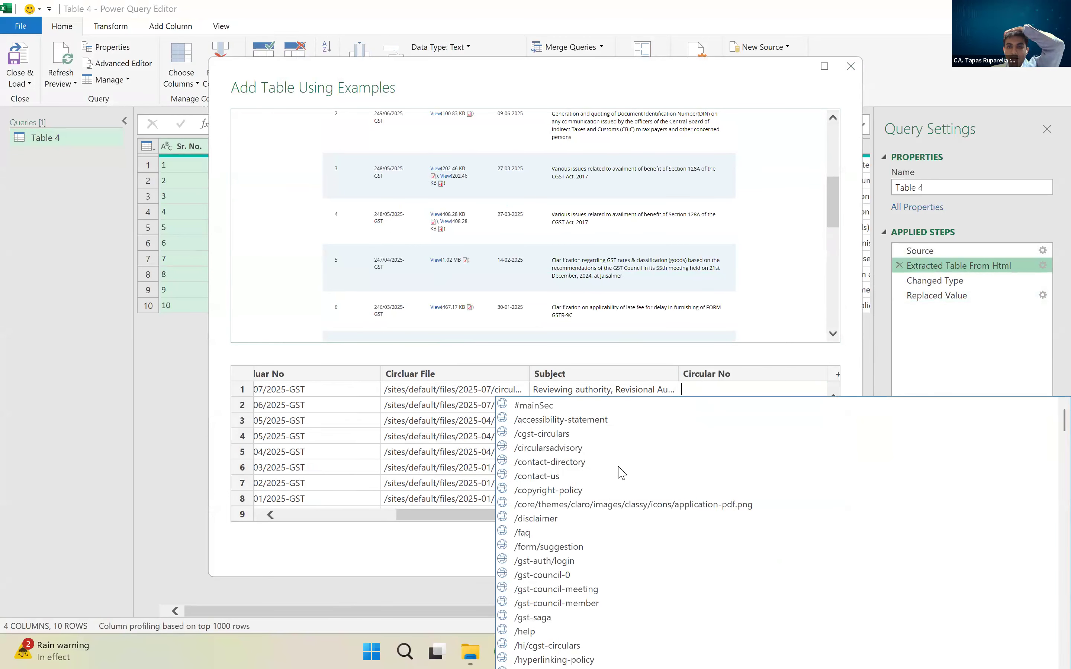
scroll(620, 480, down, 7)
scroll(617, 487, down, 9)
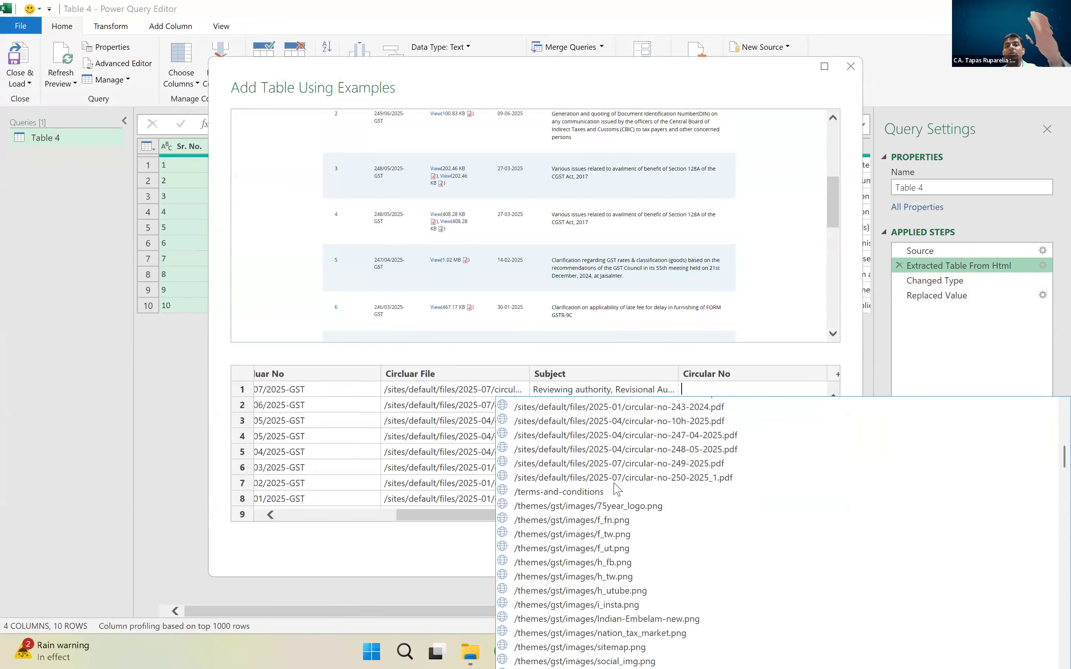
scroll(617, 489, down, 10)
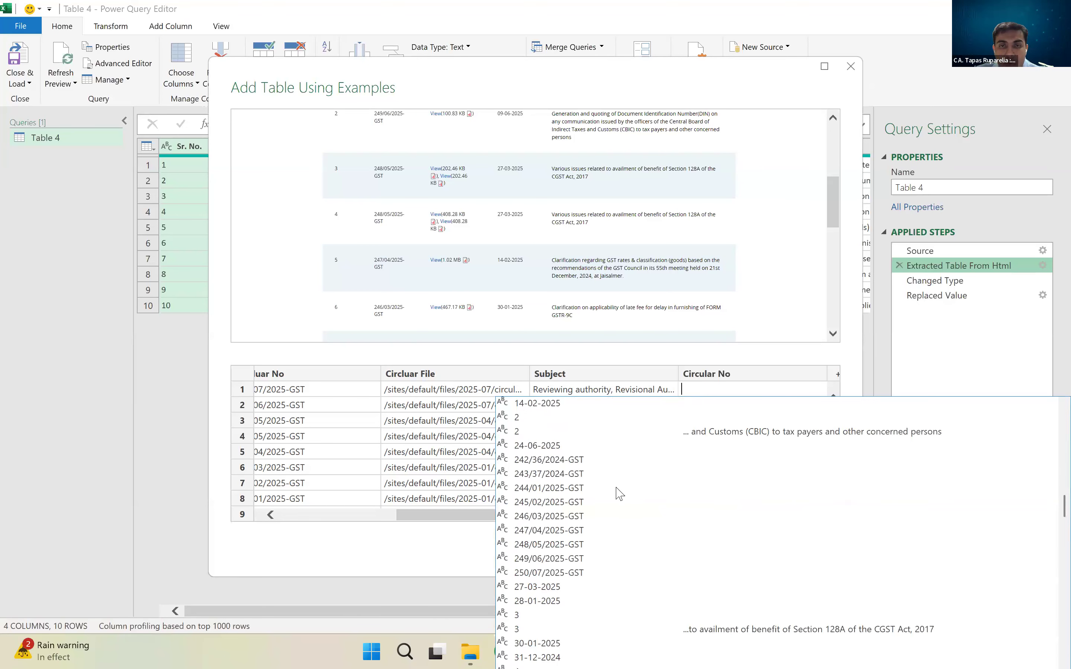
scroll(619, 492, up, 6)
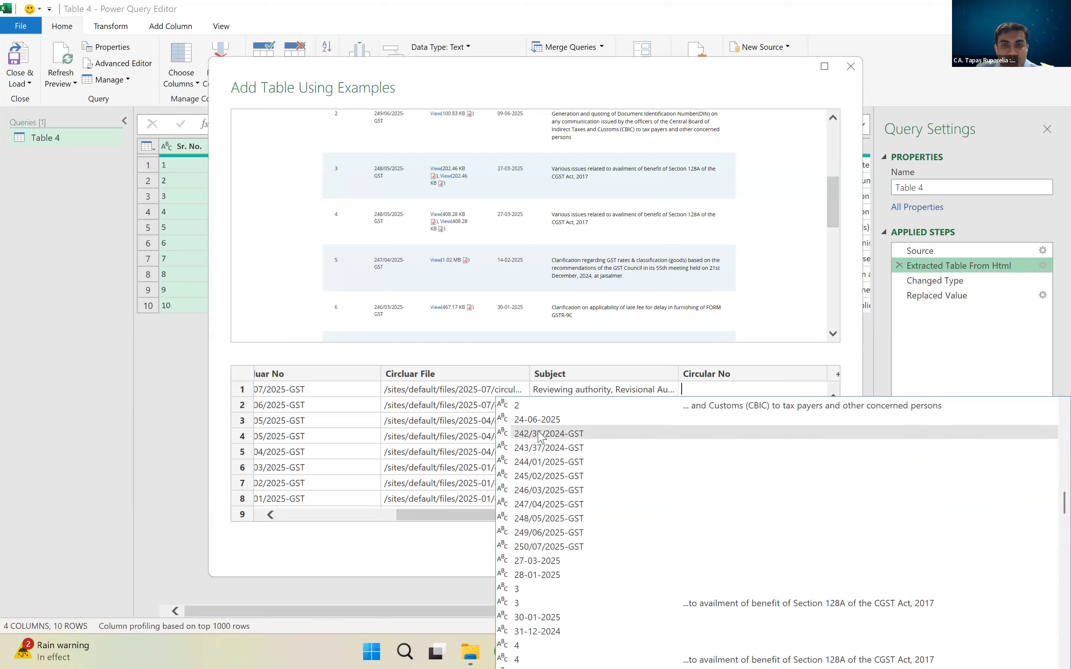
click(540, 434)
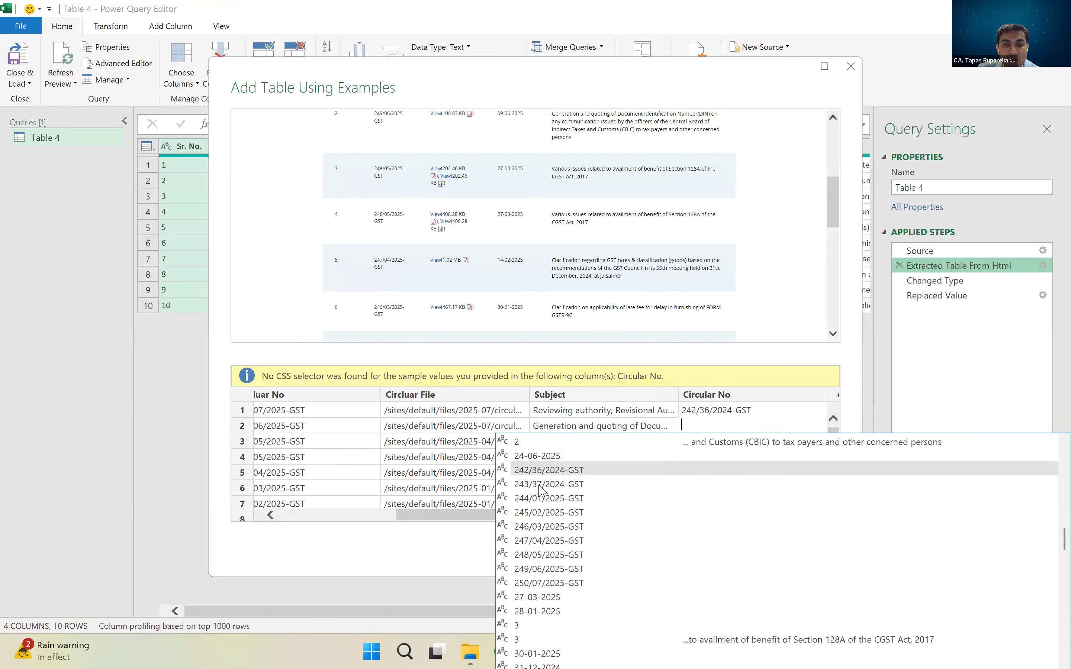
click(542, 485)
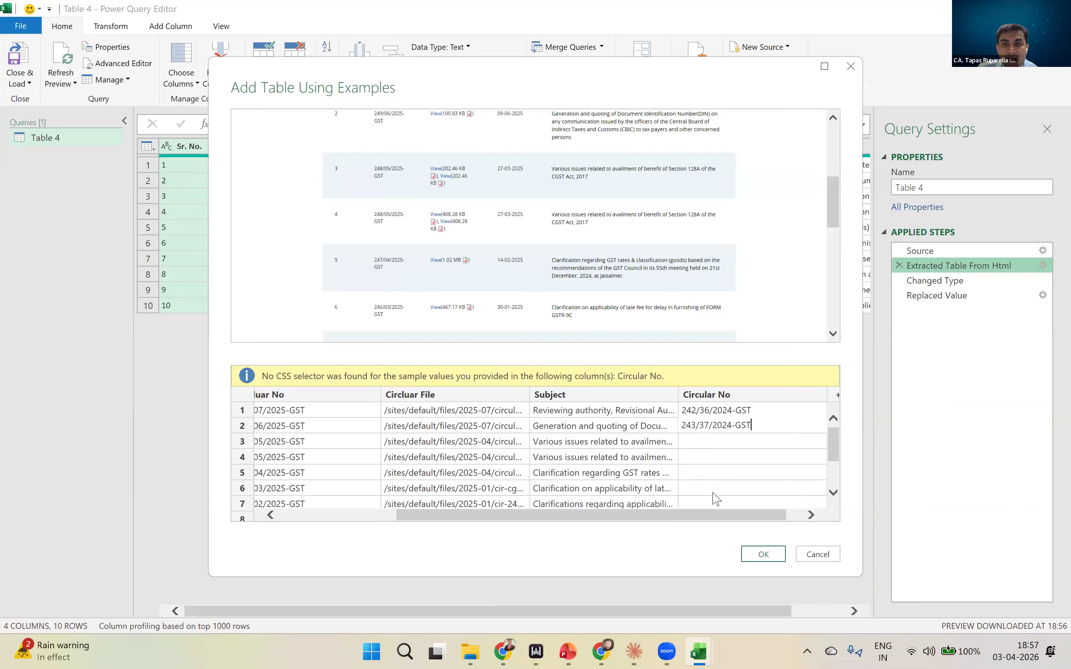
click(729, 444)
drag(423, 517, 354, 516)
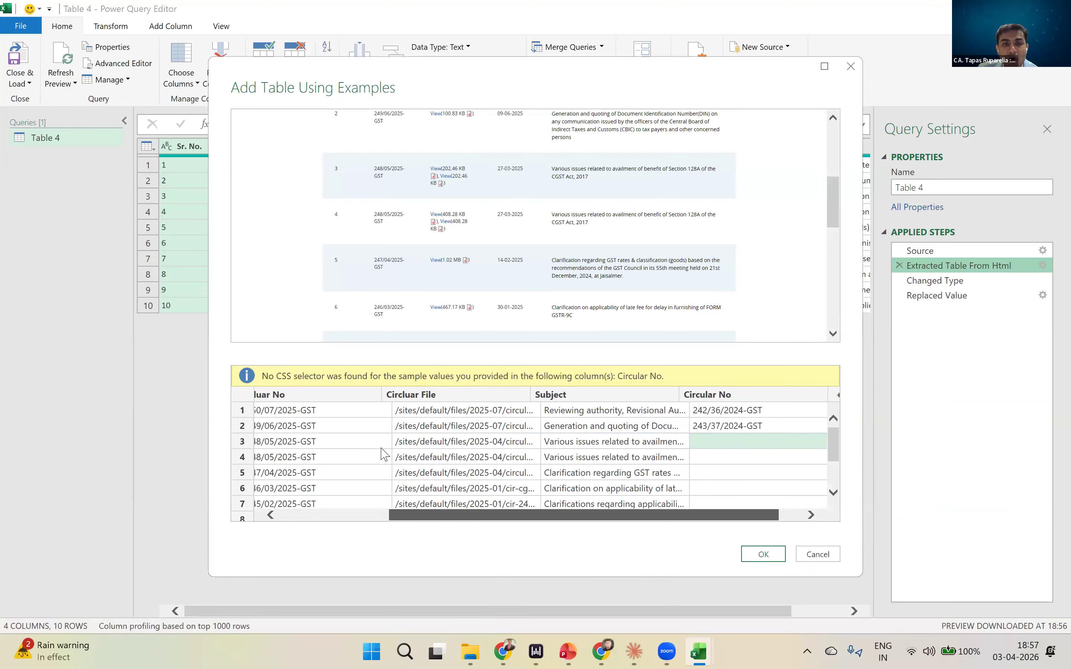
drag(625, 519, 779, 523)
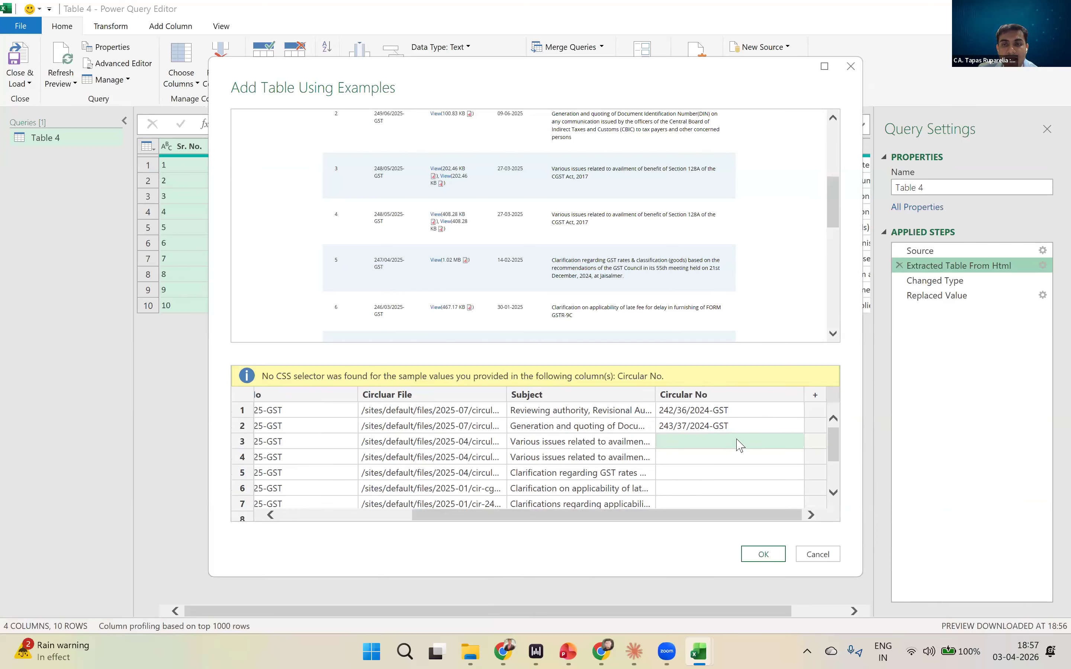
- Replace the first-row Circular No example with 250/07/2025-GST and clear the example in row 2
click(721, 411)
click(722, 414)
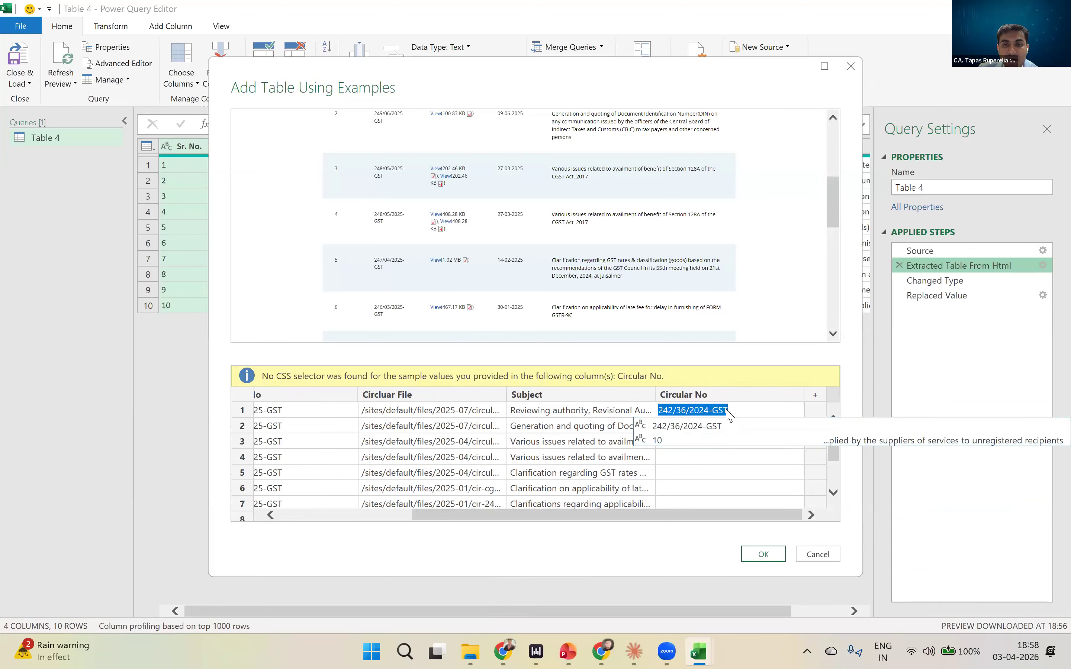
key(BackSpace)
scroll(571, 509, down, 6)
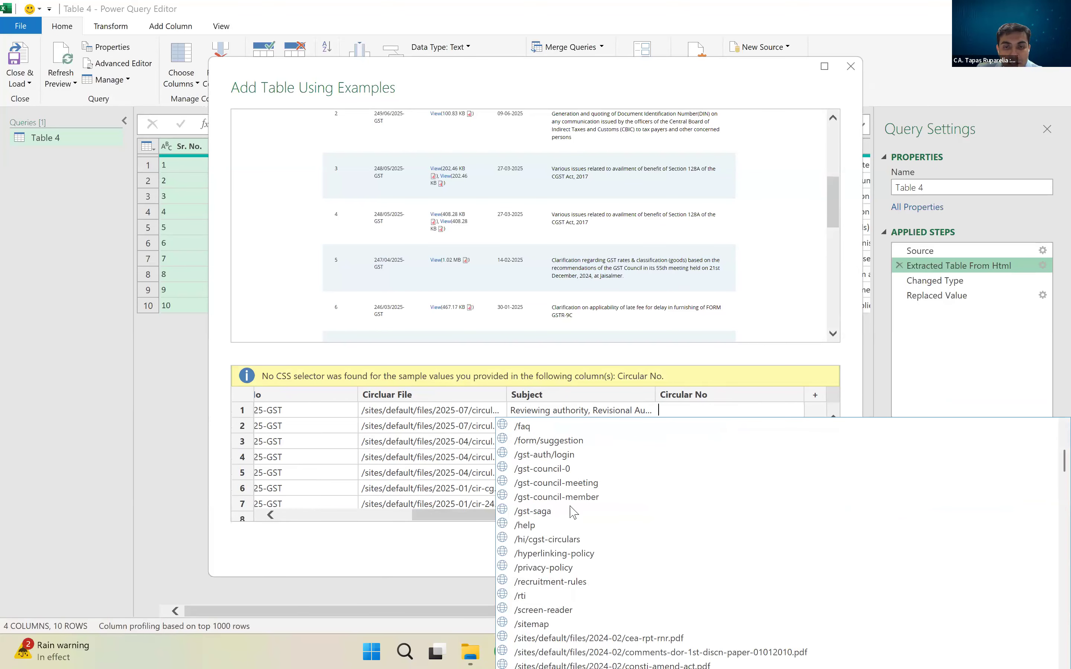
scroll(574, 515, down, 10)
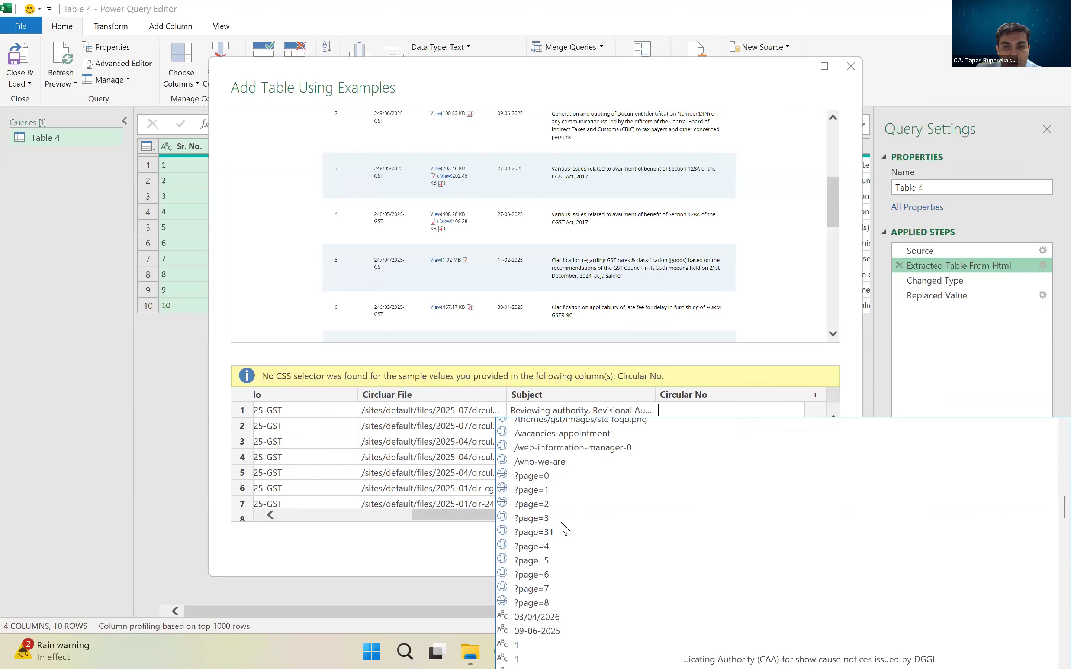
click(694, 442)
click(745, 431)
key(BackSpace)
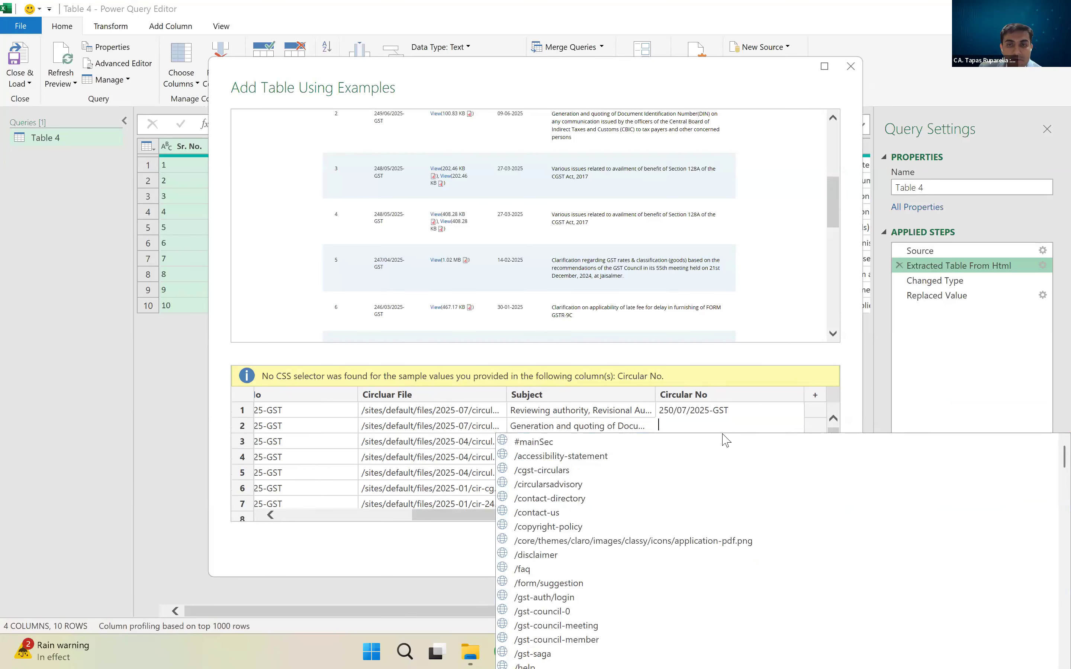
click(647, 432)
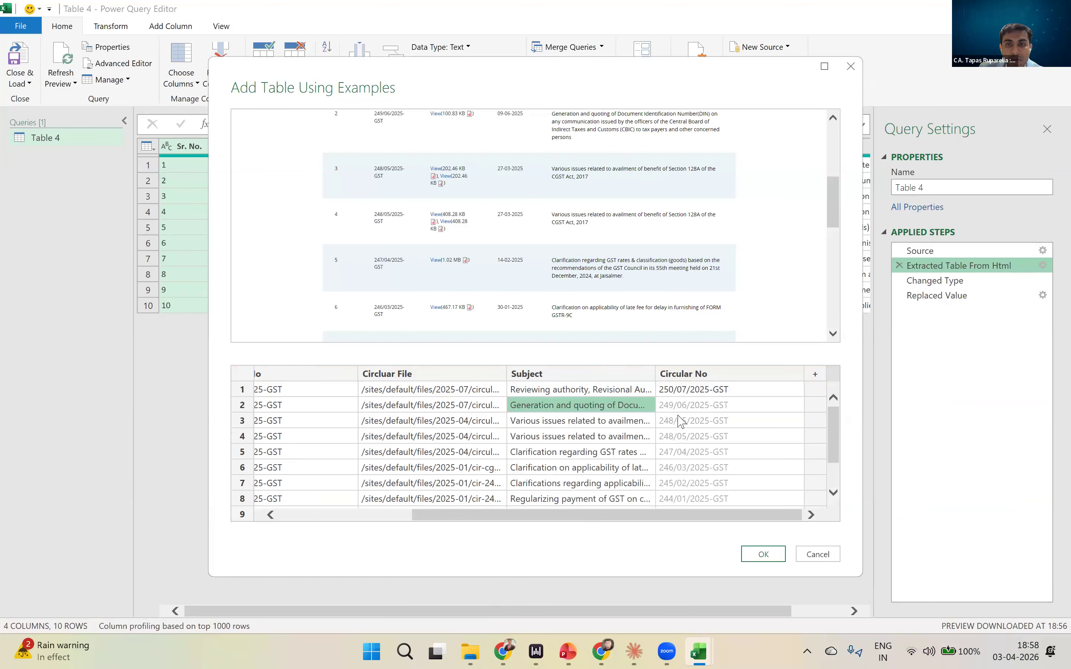
mouse_move(835, 432)
mouse_down()
mouse_move(837, 471)
mouse_move(834, 408)
mouse_up()
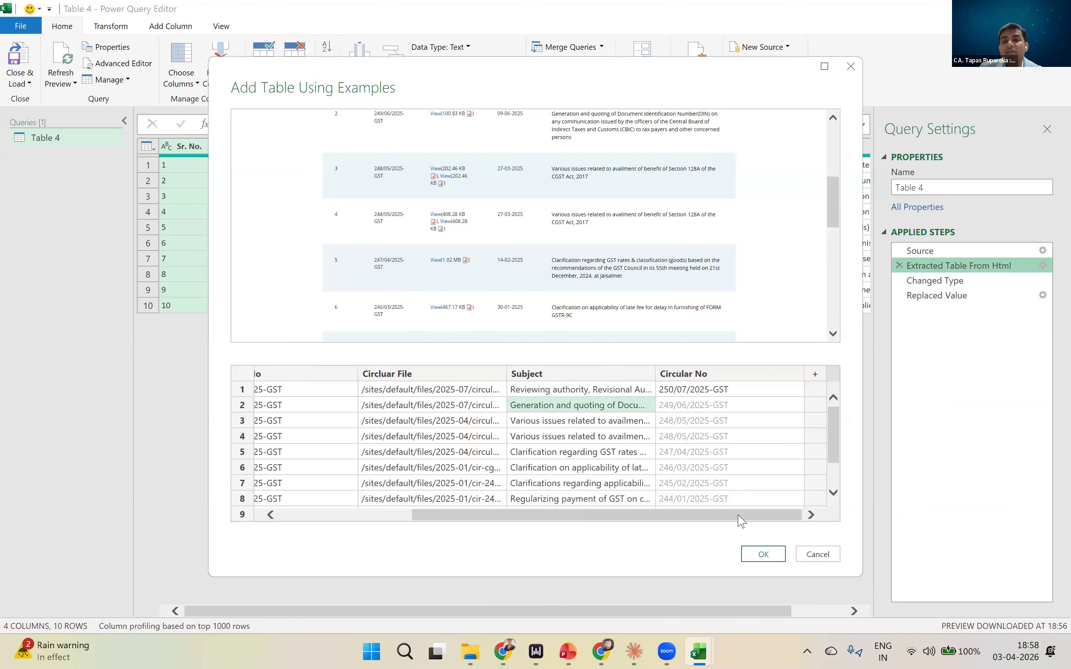
- Add another example column and give row 1 the link /sites/default/files/2025-07/circular-no-250-2025_1.pdf
click(816, 375)
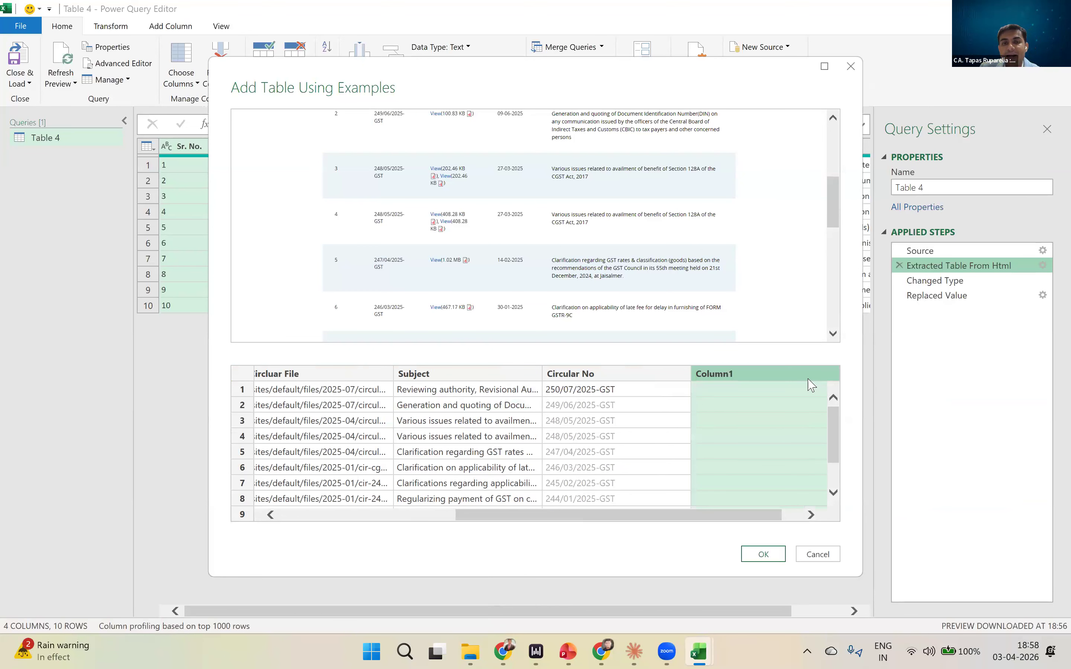
click(719, 395)
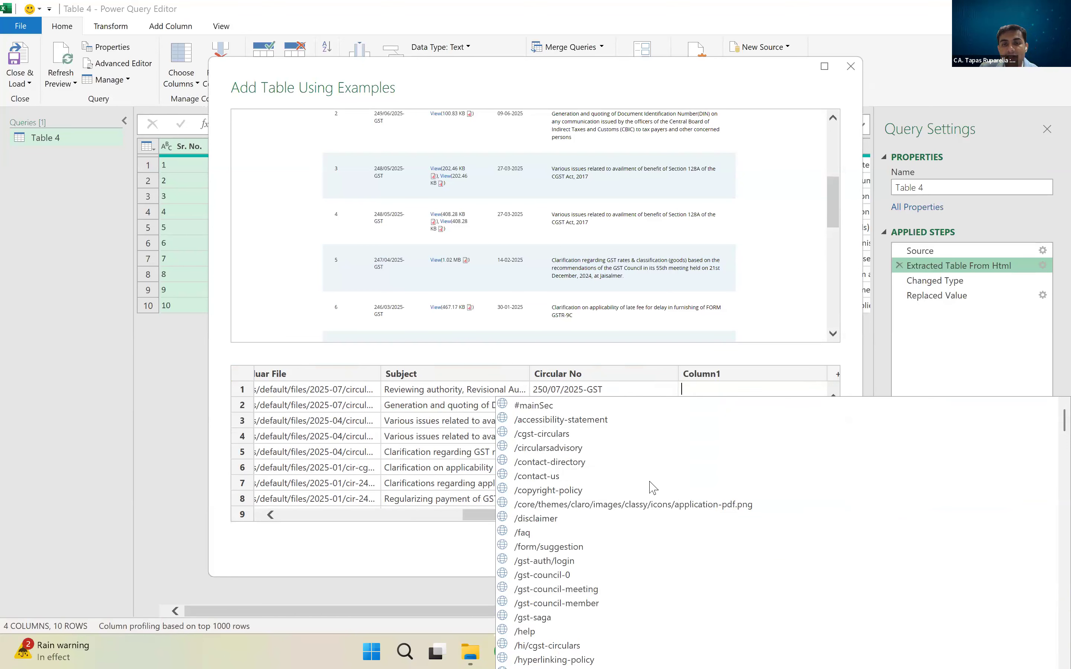
scroll(653, 495, down, 7)
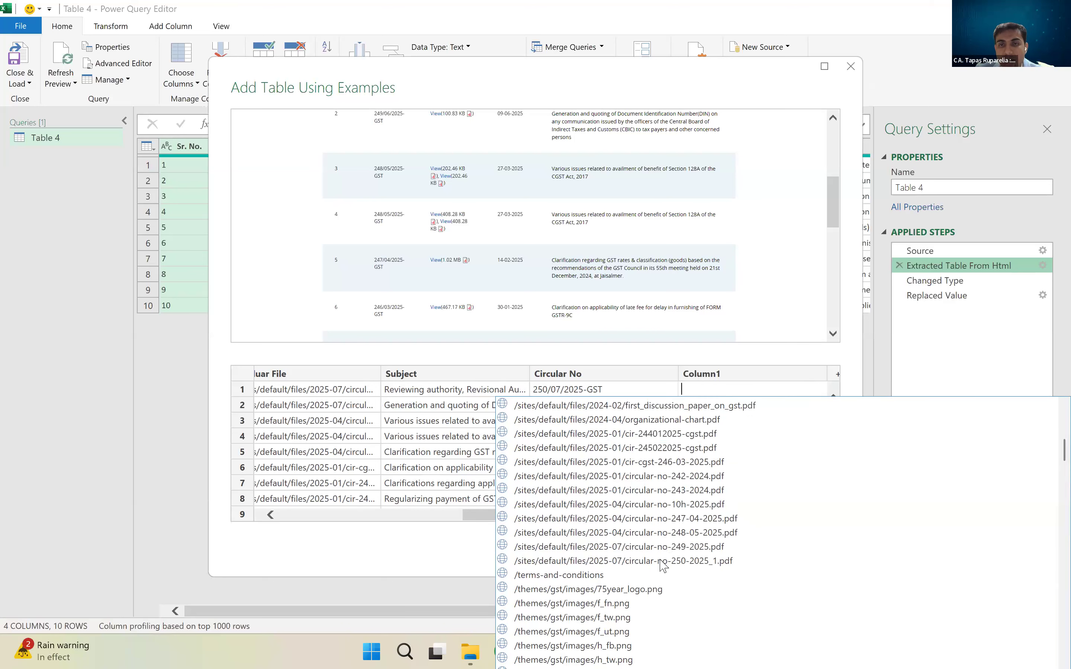
double_click(690, 561)
click(769, 406)
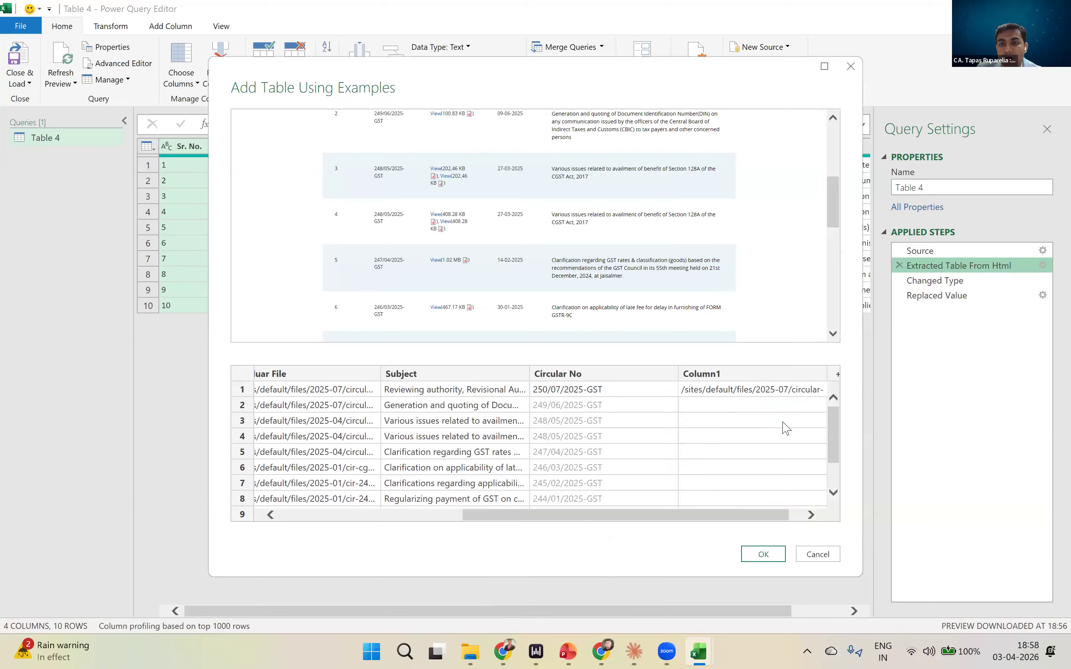
click(808, 516)
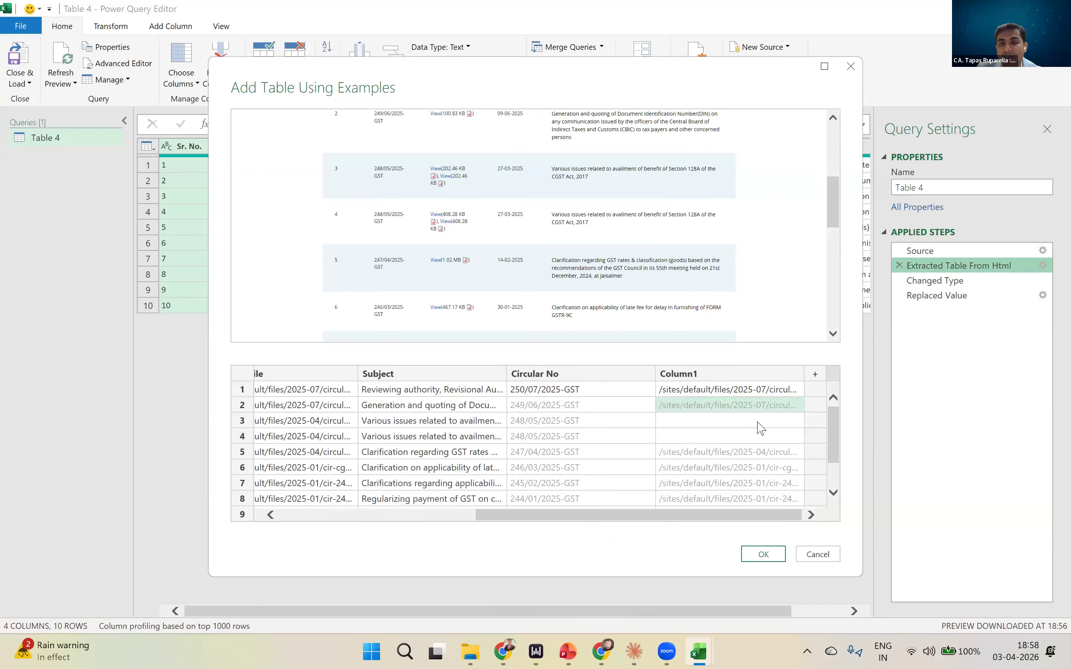
- Supply /sites/default/files/2025-04/circular-no-248-05-2025.pdf as the row 3 example in the new link column
click(759, 426)
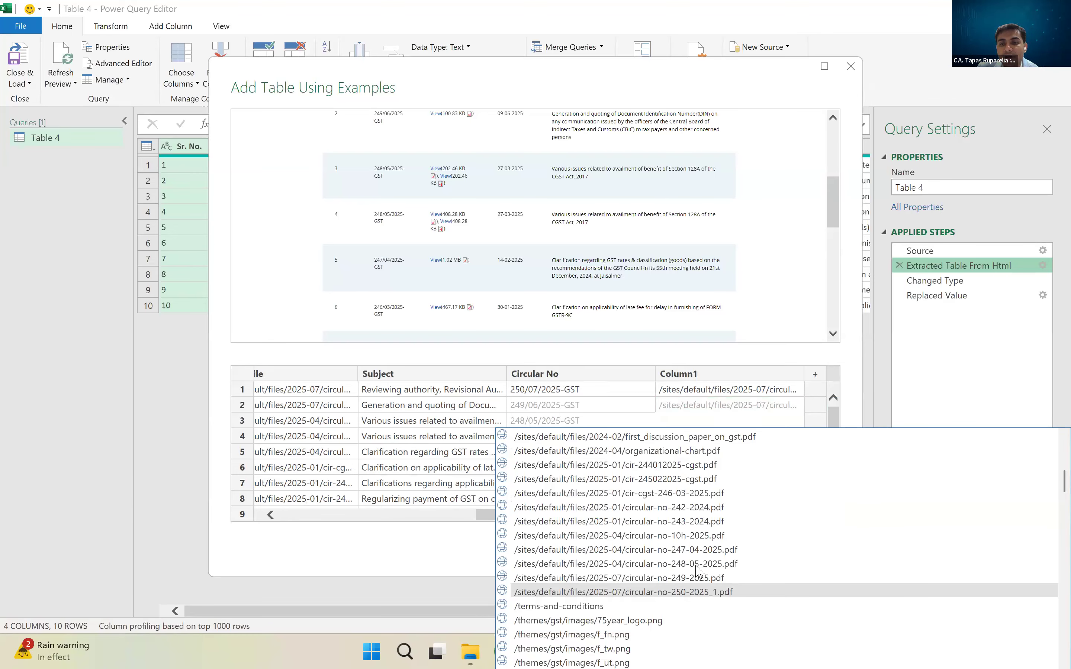
click(695, 565)
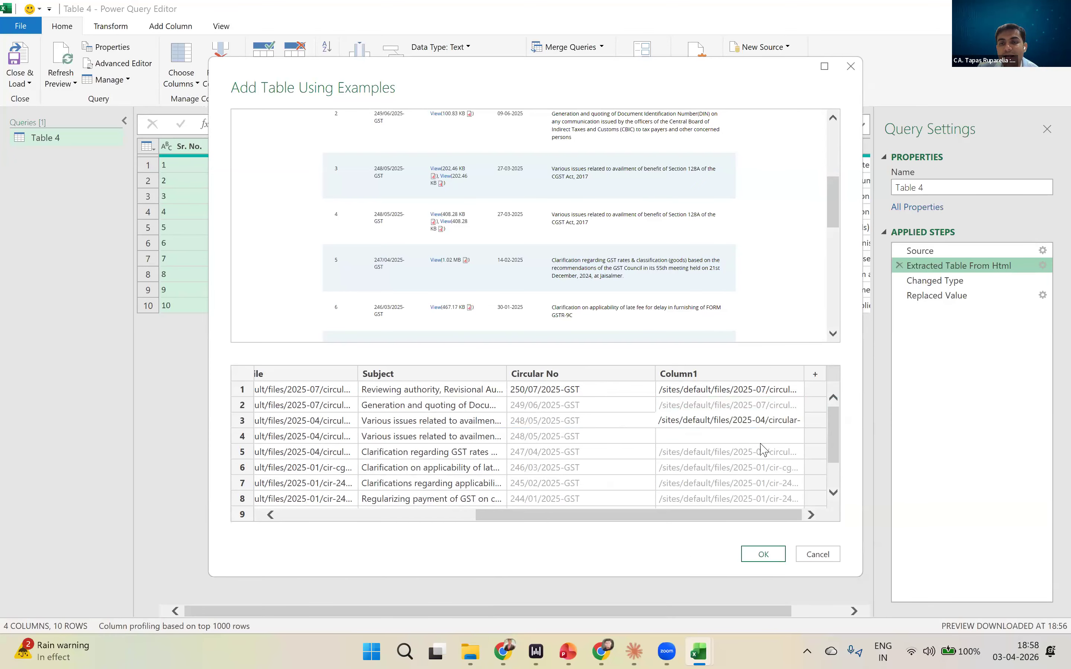
drag(799, 515, 458, 525)
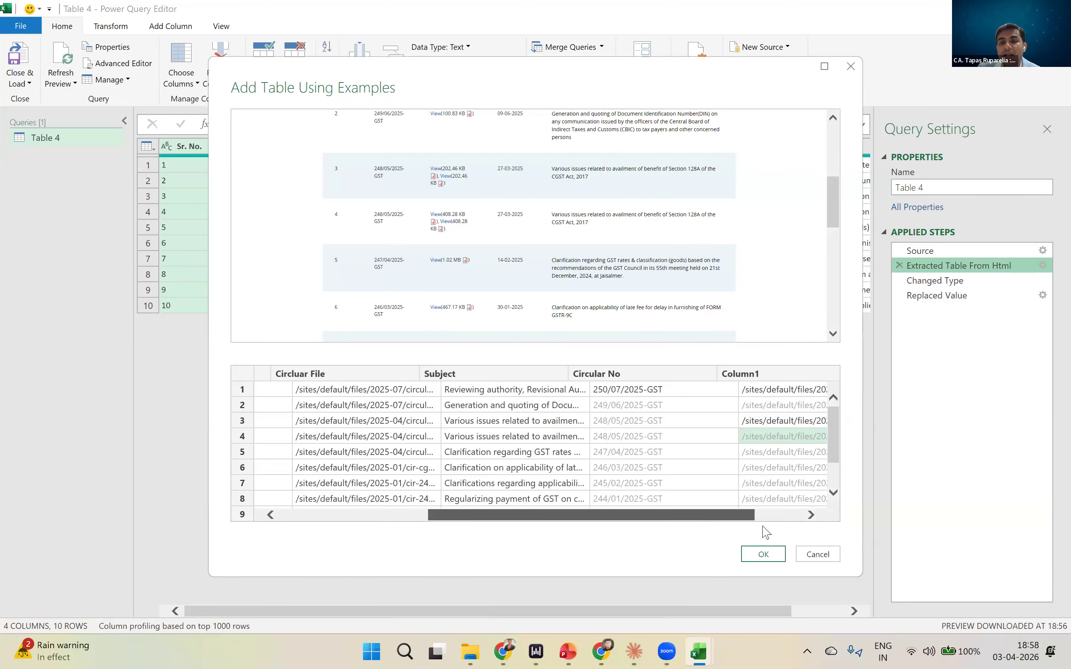
- Apply the example table with the two added columns, then close and load the Table 4 query to the workbook
click(763, 556)
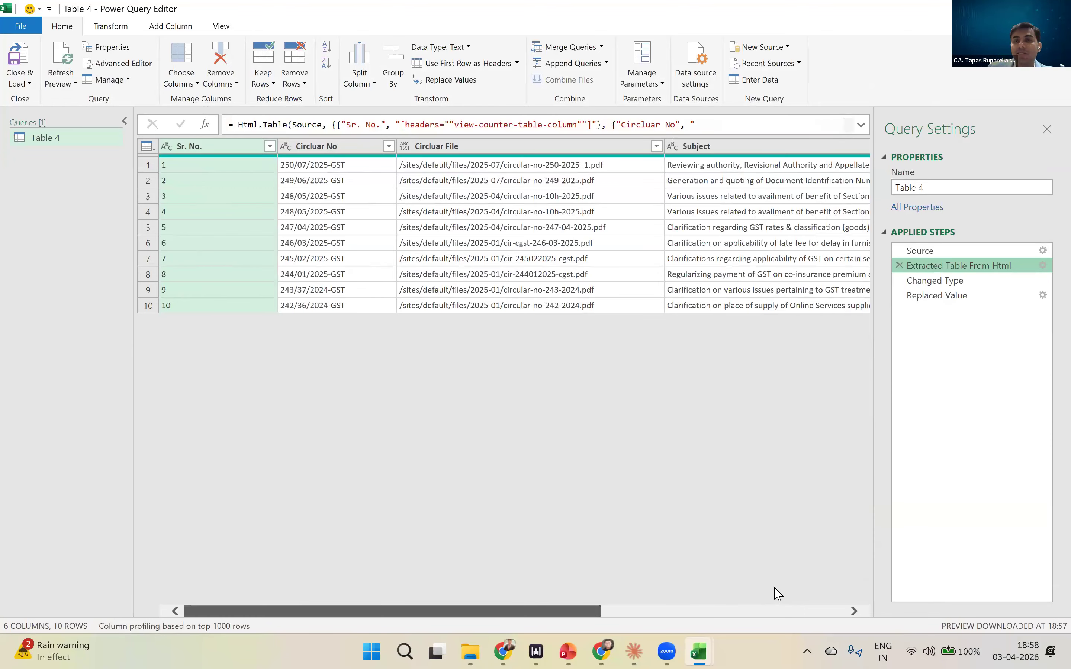
scroll(774, 591, right, 4)
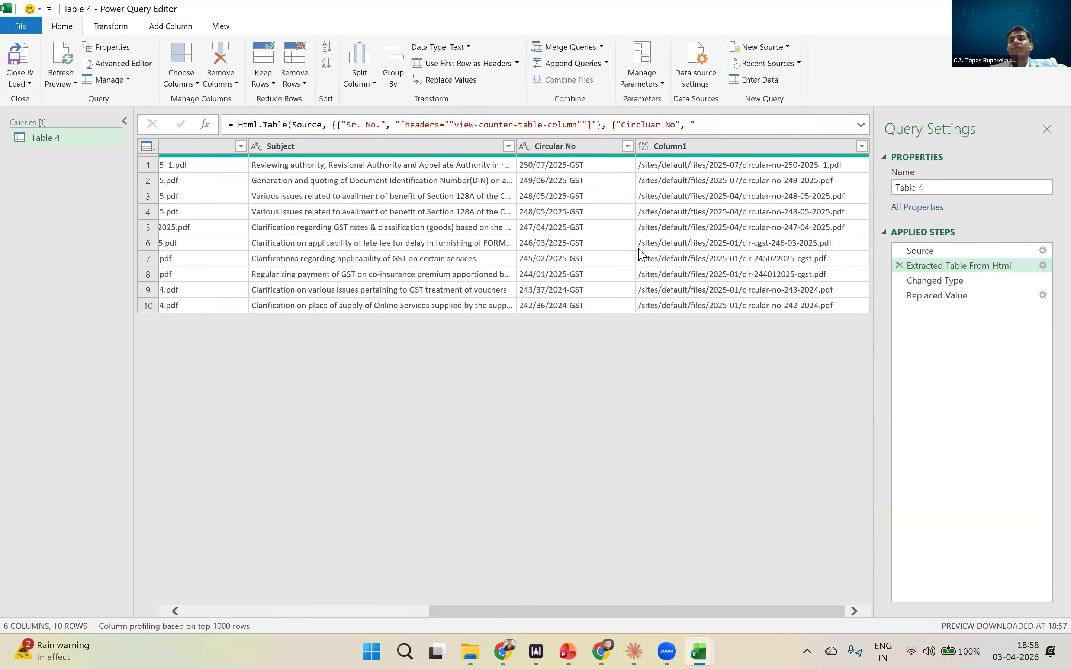
click(16, 52)
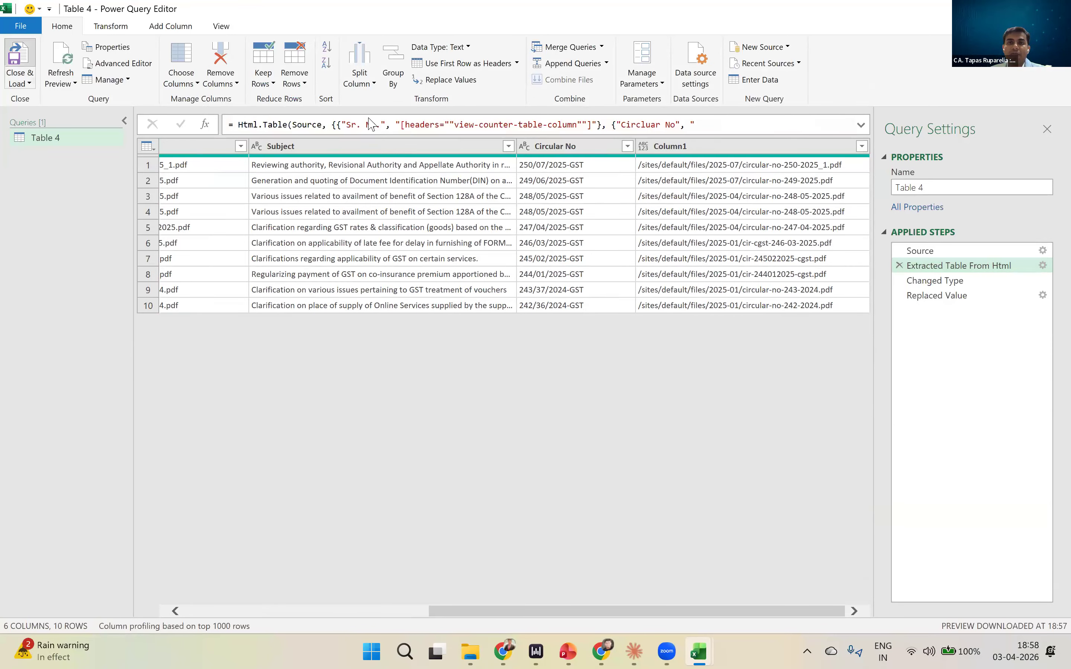